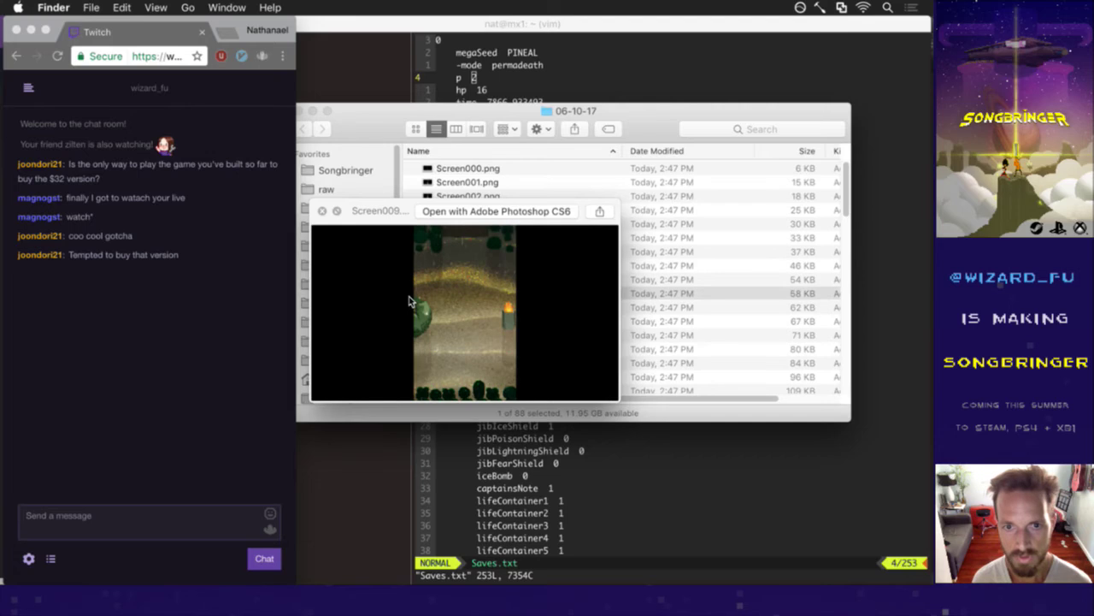
Preview the screenshots in the 06-10-17 folder one after another up to Screen110.png.
key("Down")
key("Down")
key("Down")
key("Down")
key("Down")
key("Down")
key("Down")
key("Down")
key("Down")
key("Down")
key("Down")
key("Down")
key("Down")
key("Down")
key("Down")
key("Down")
key("Down")
key("Down")
key("Down")
key("Down")
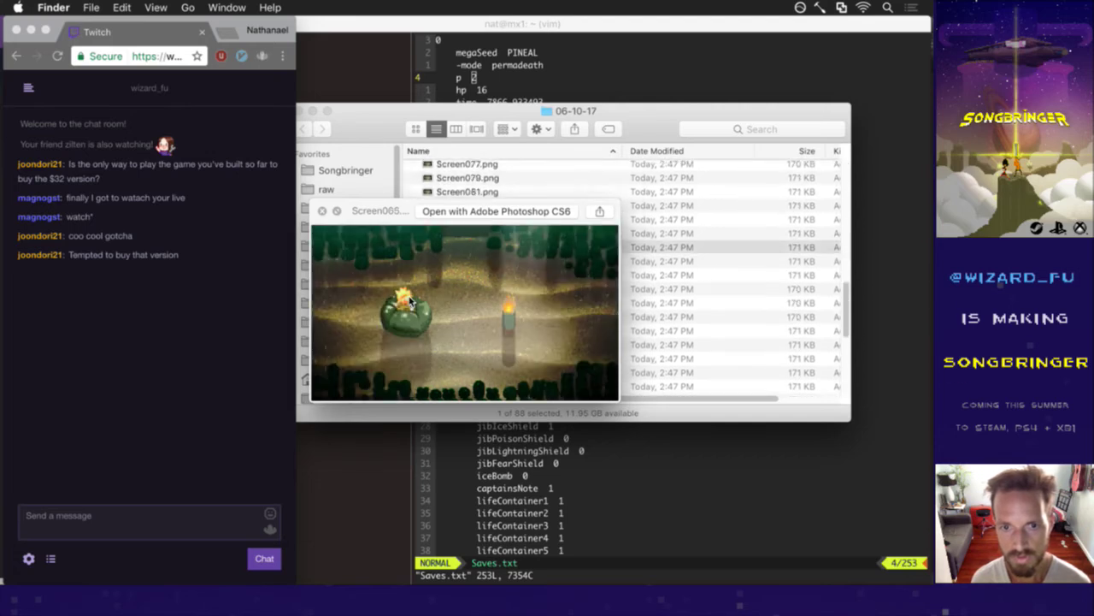
key("Down")
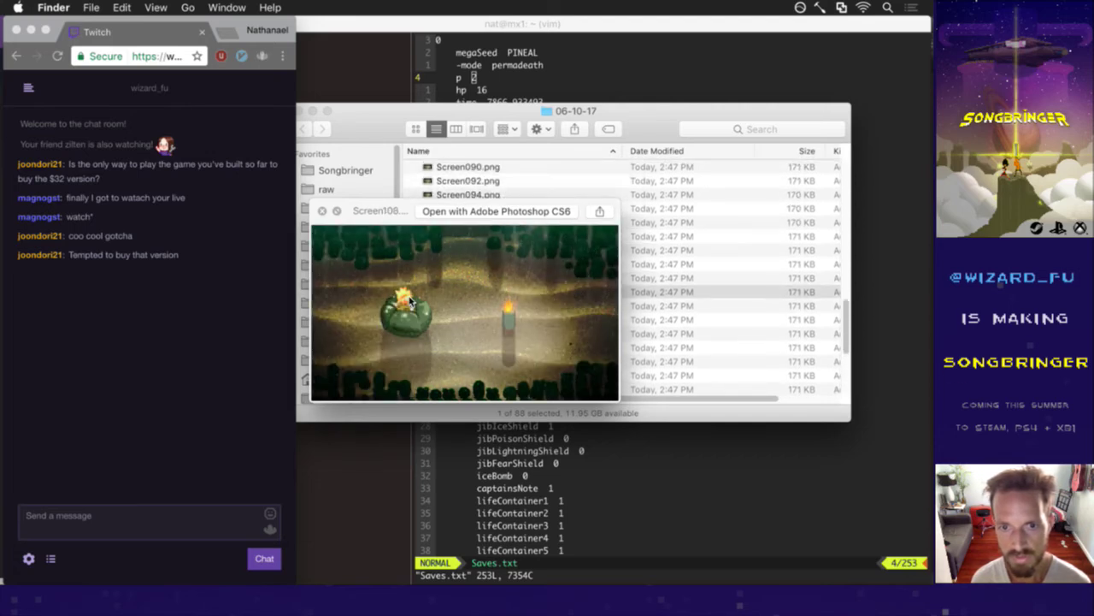
key("Down")
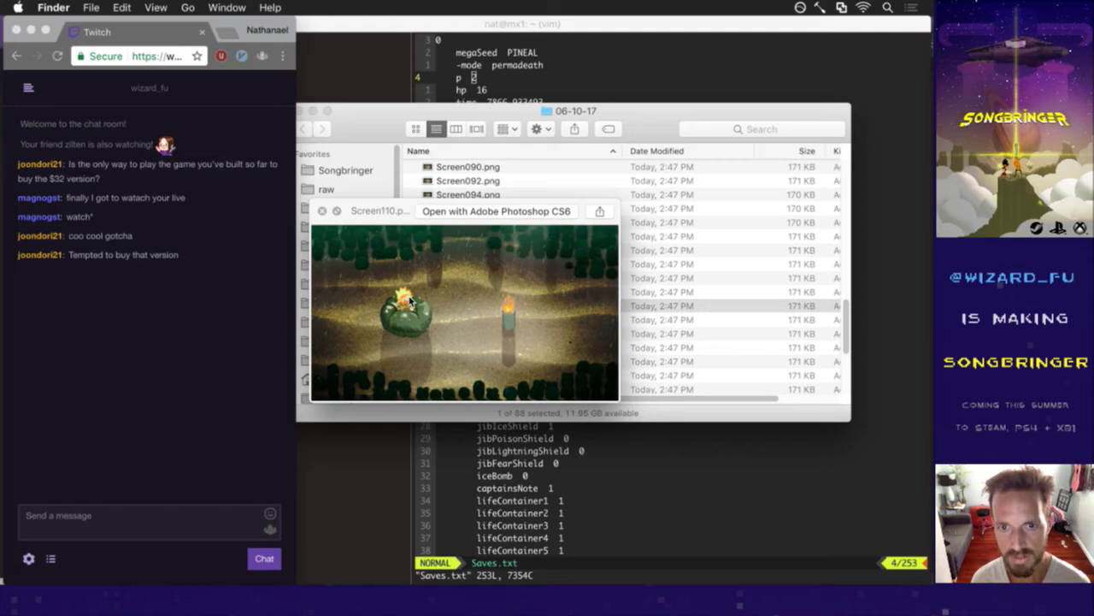
Open Screen110.png in Adobe Photoshop CS6.
key("space")
right_click(475, 304)
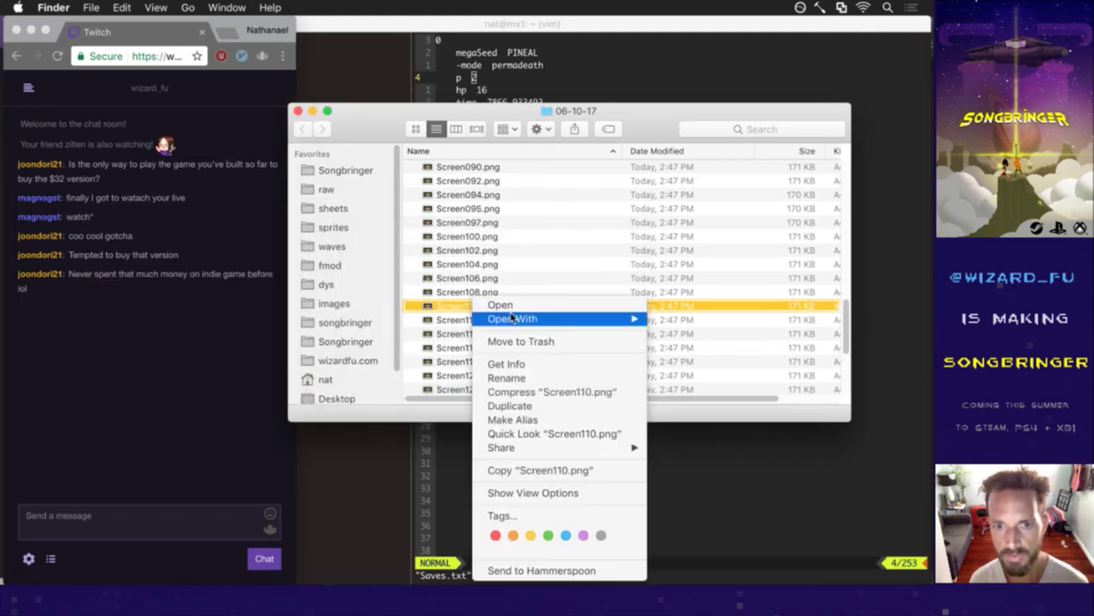
mouse_move(512, 318)
left_click(411, 319)
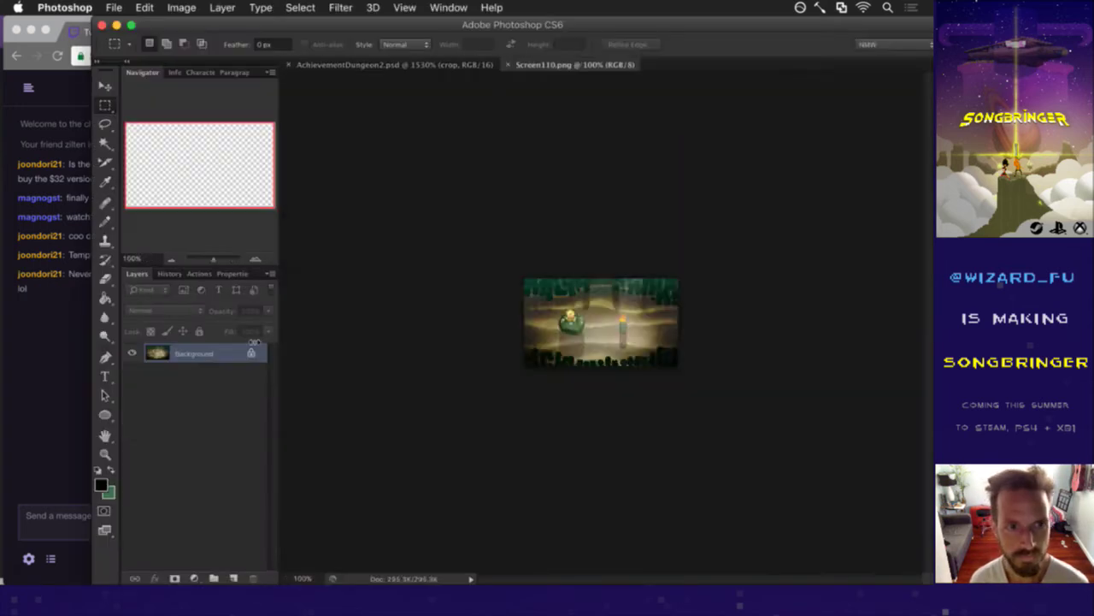
key("super+0")
Read the latest messages in the Twitch chat, then return to the image in Photoshop.
left_click(31, 343)
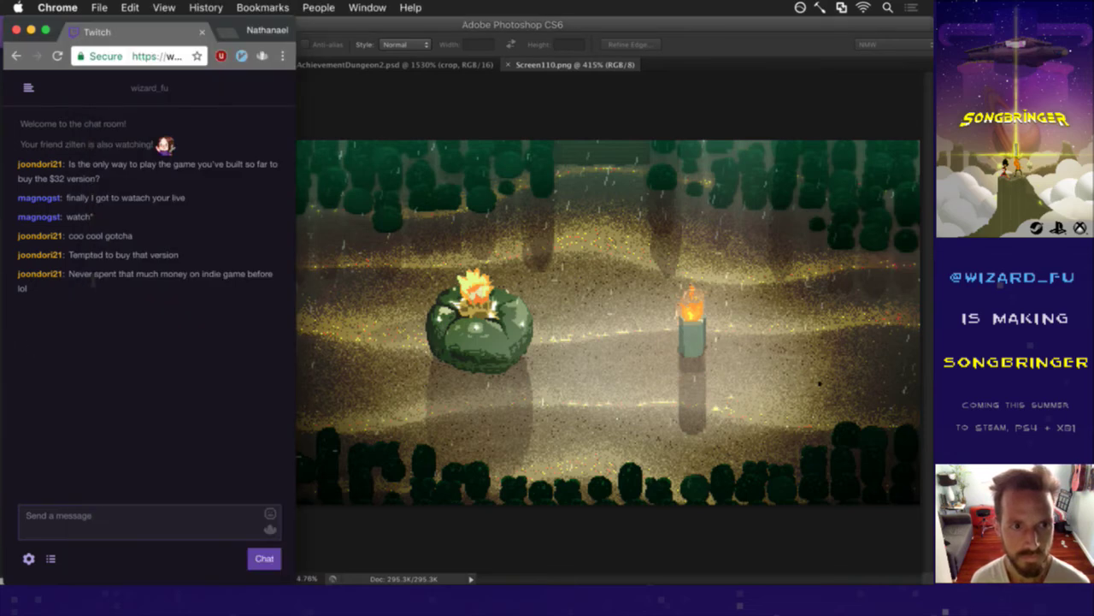
left_click_drag(89, 273, 124, 307)
left_click(114, 300)
left_click_drag(77, 254, 124, 301)
left_click(124, 301)
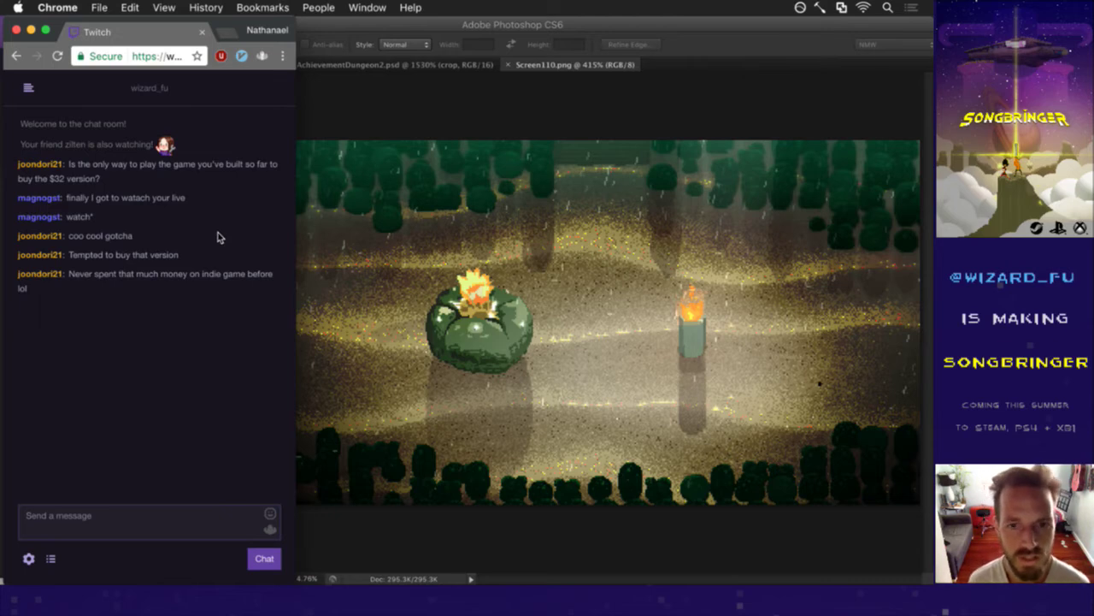
left_click(535, 119)
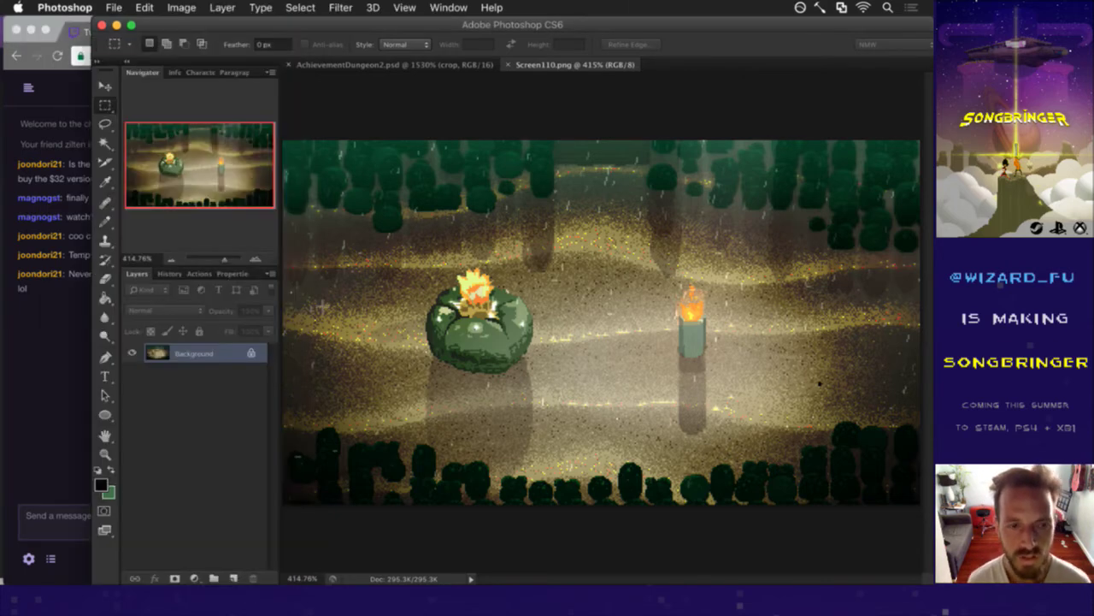
left_click(59, 359)
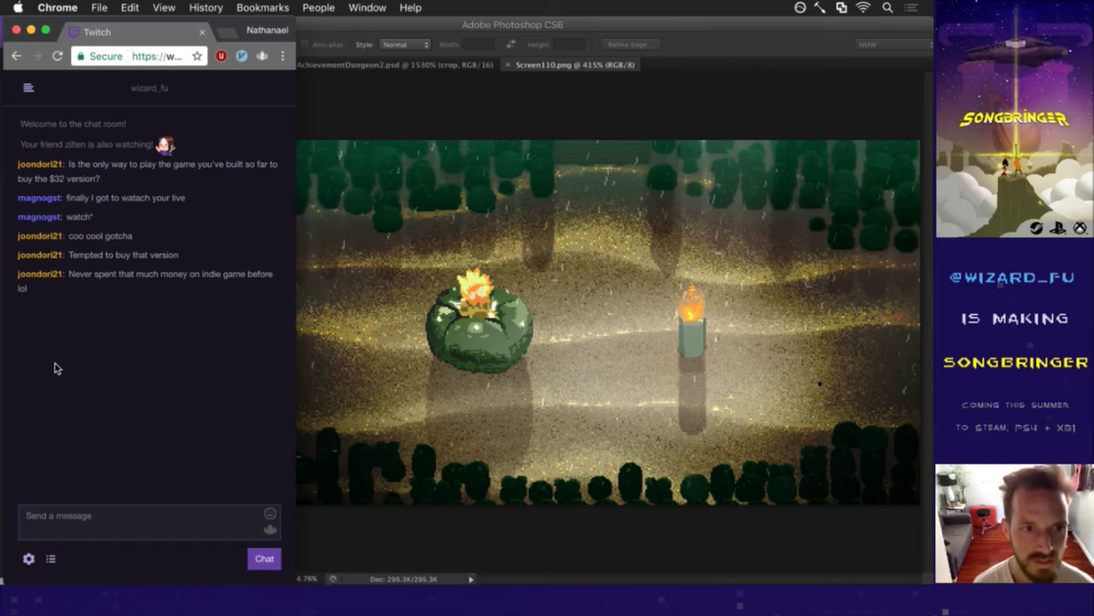
left_click(552, 117)
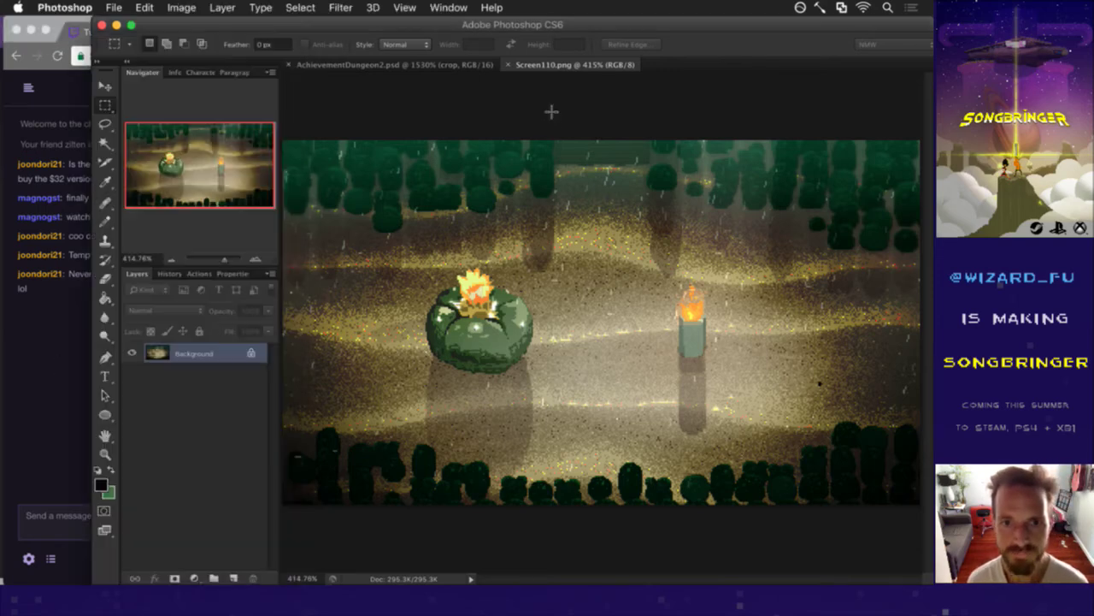
Paste the Screen110.png image into AchievementDungeon2.psd as a new layer.
left_click(401, 66)
key("super+v")
scroll(498, 300, "down", 10)
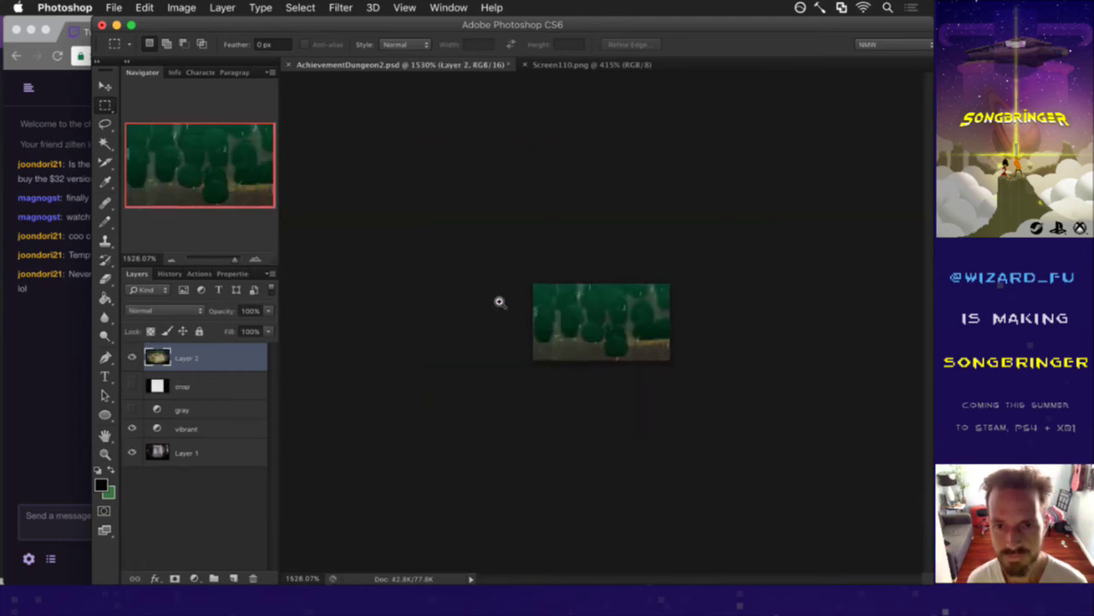
scroll(505, 296, "up", 1)
key("v")
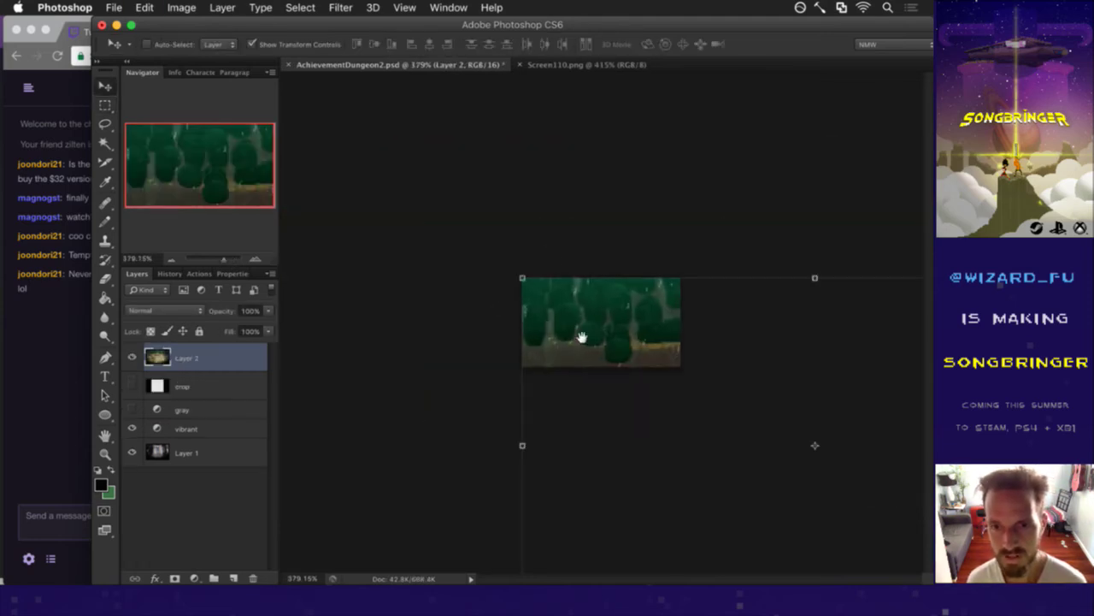
scroll(589, 331, "down", 1)
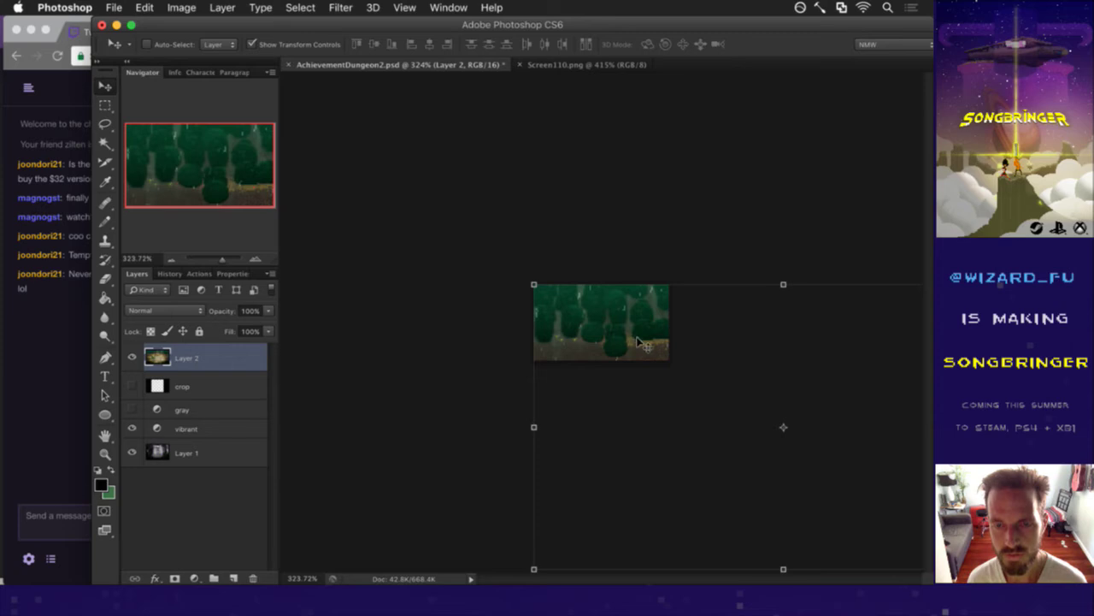
Scale the pasted Layer 2 to about 28% and align it with the canvas so the whole game scene shows.
left_click_drag(534, 570, 513, 336)
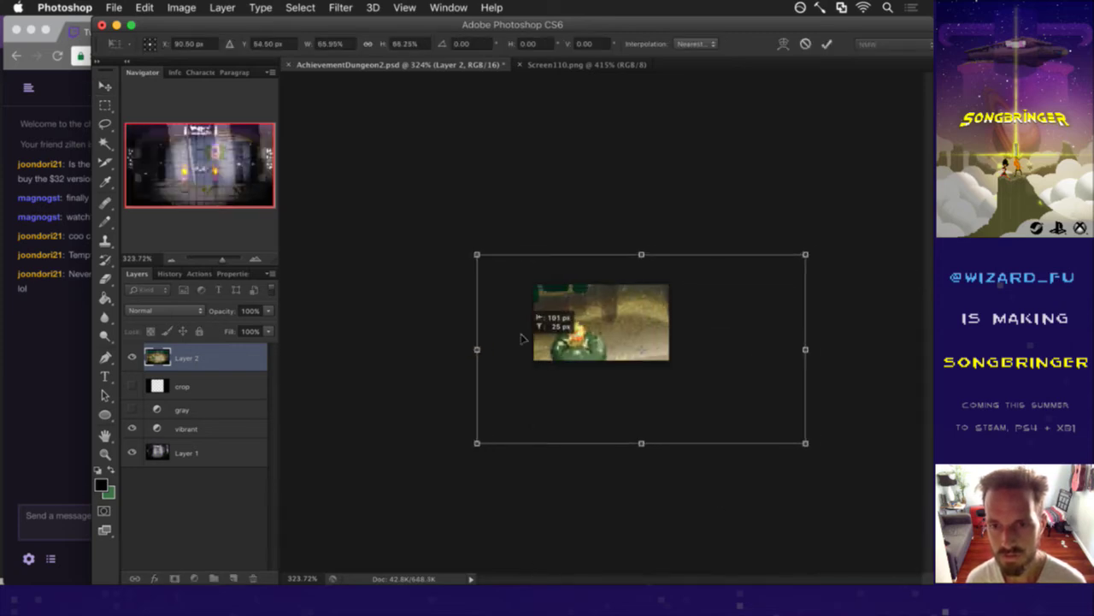
left_click_drag(810, 445, 597, 297)
left_click_drag(616, 333, 675, 365)
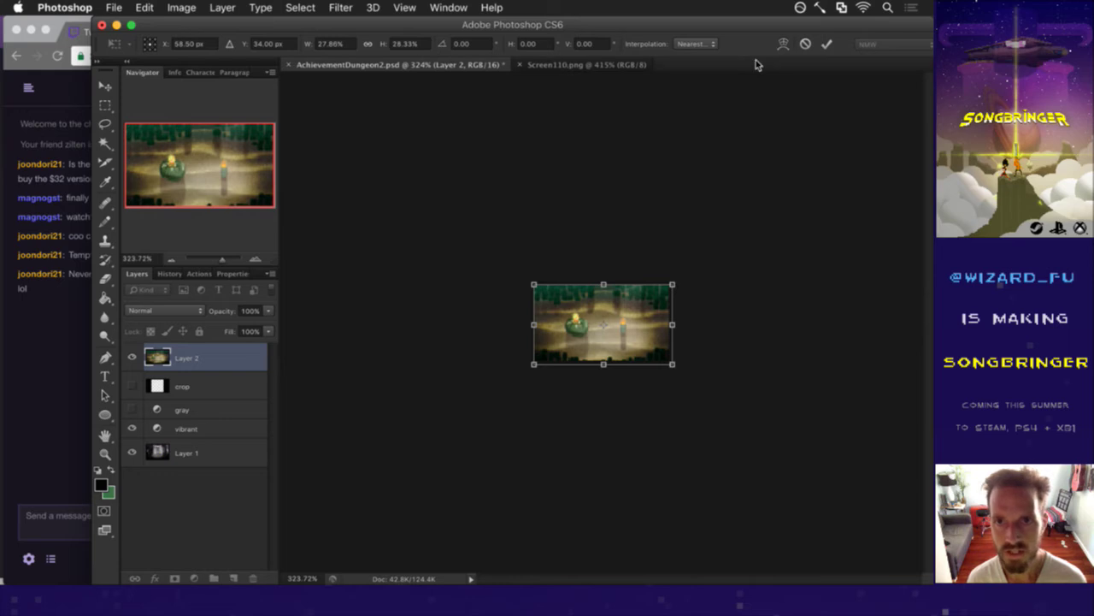
left_click(828, 45)
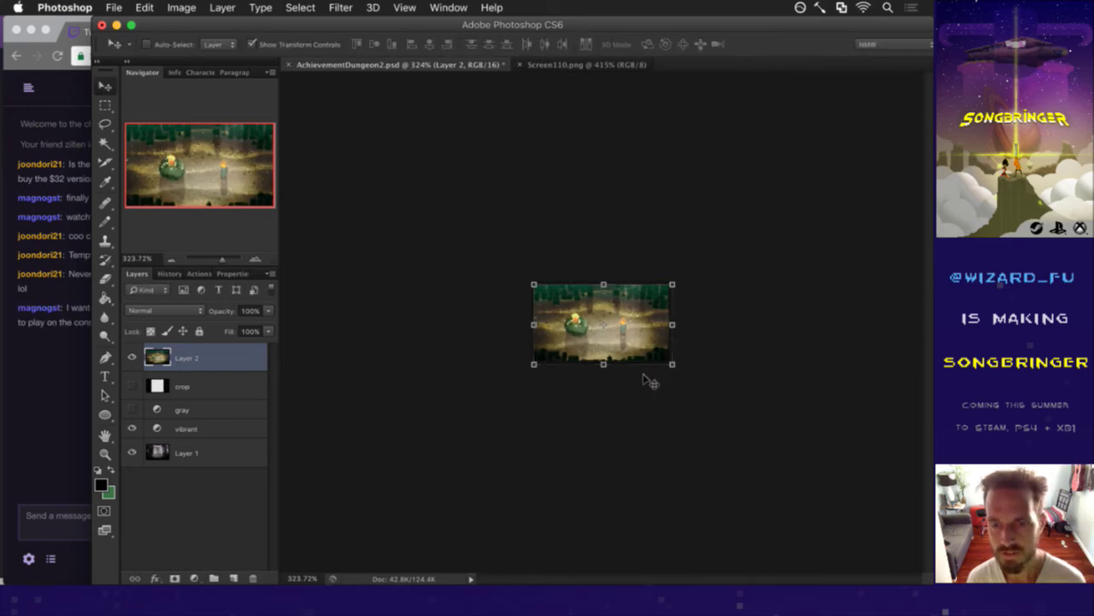
Nudge Layer 2 up by about 3 pixels so its bottom row of bushes sits inside the canvas.
key("super+equal")
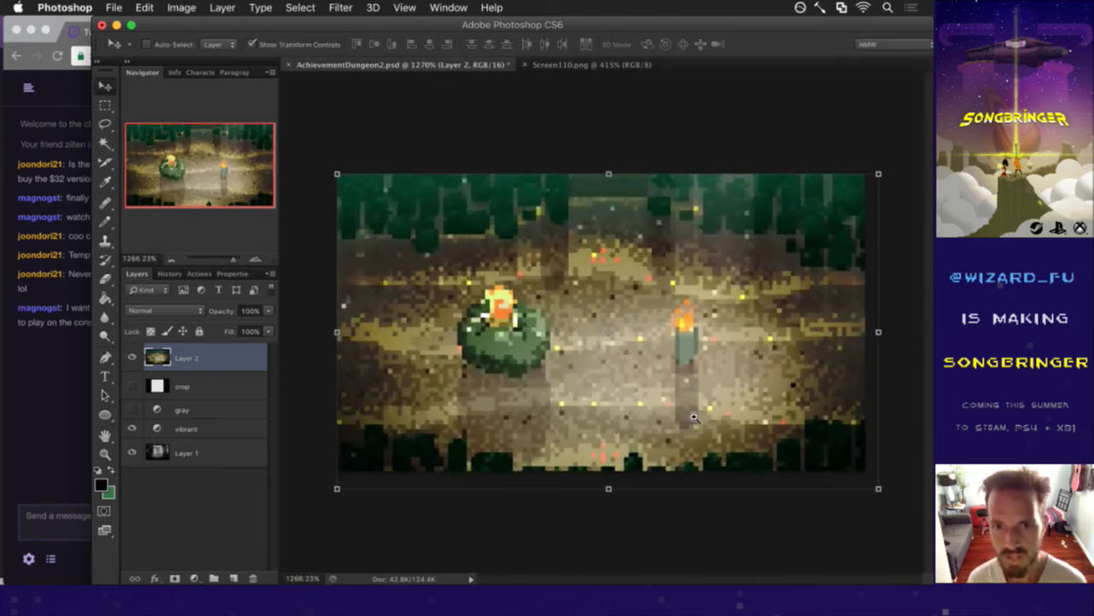
key("Up")
key("Down")
key("Up")
key("Down")
key("Up")
key("Up")
key("Left")
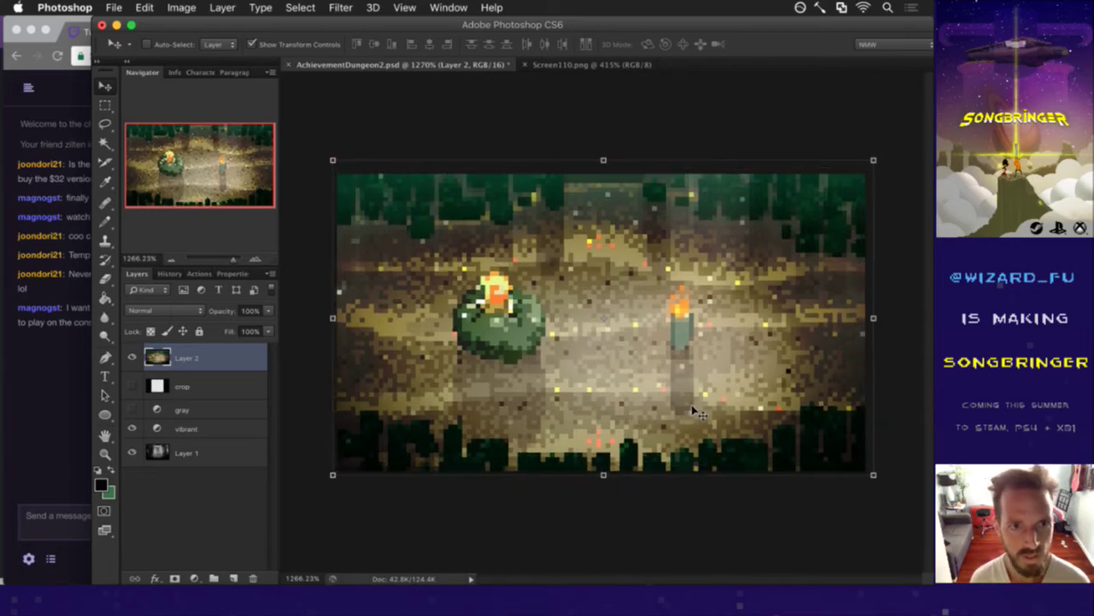
key("Right")
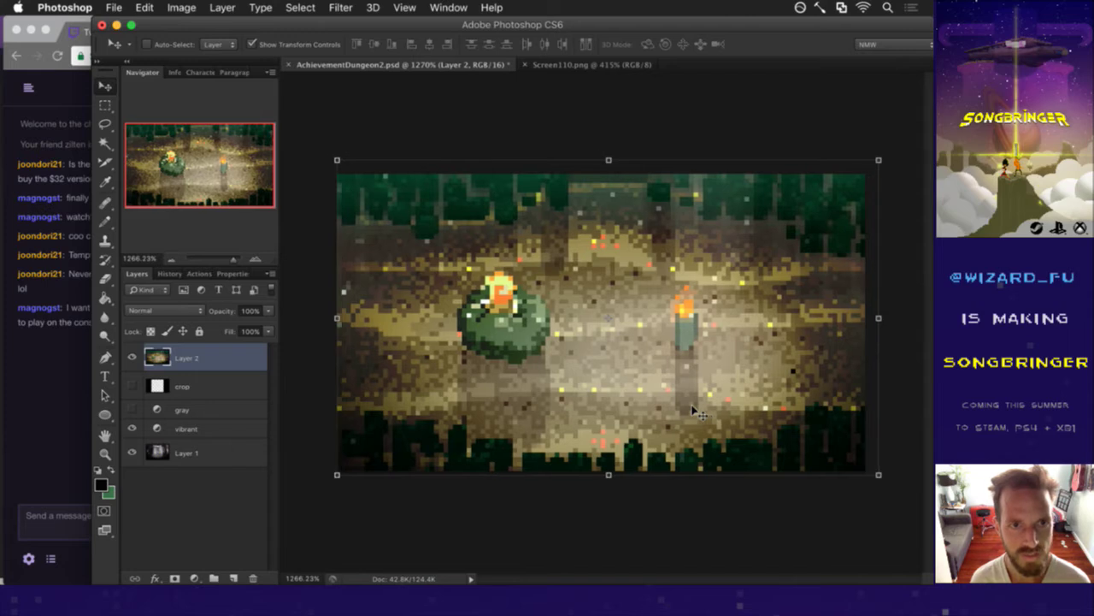
key("m")
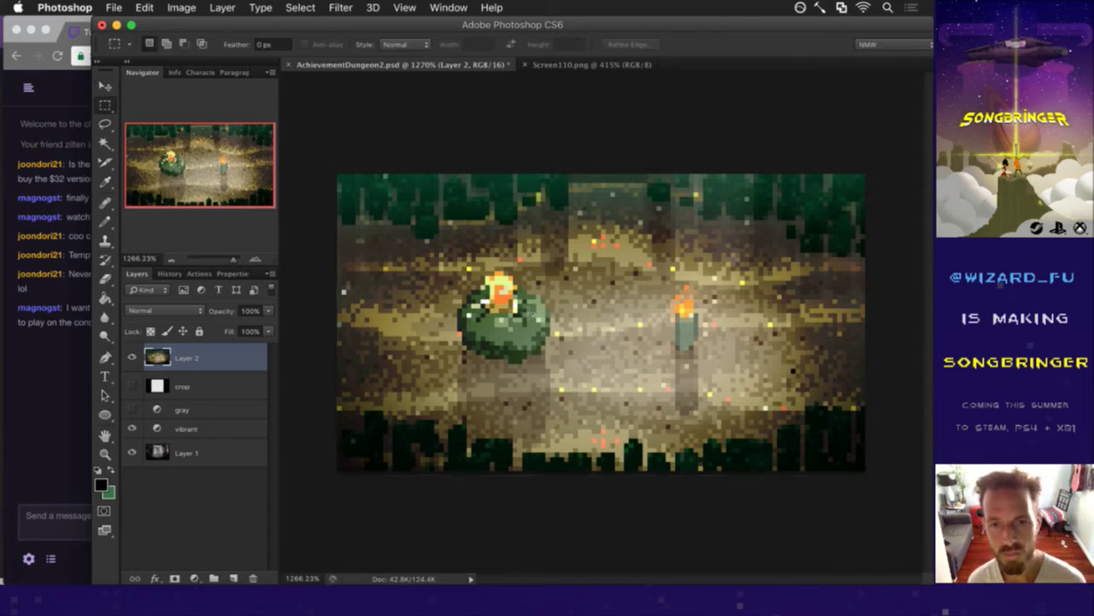
left_click(63, 371)
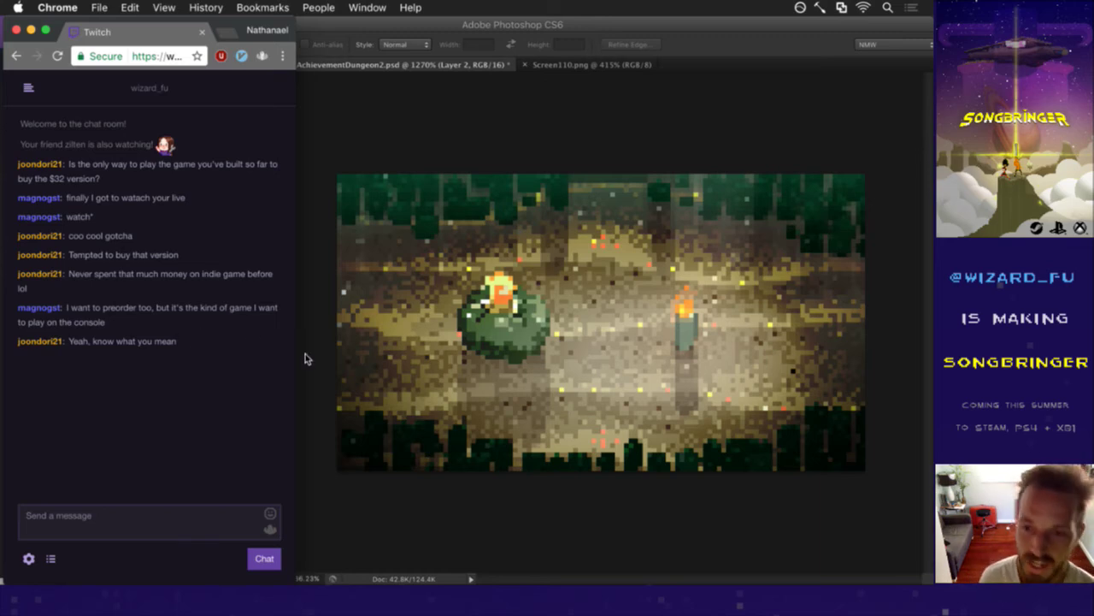
left_click(695, 49)
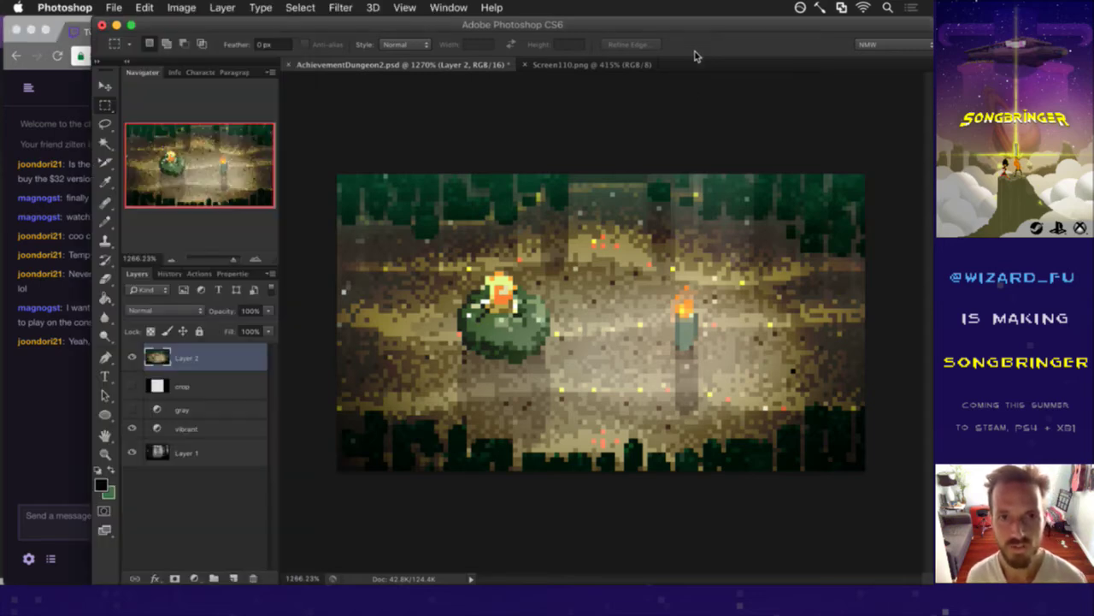
left_click(114, 7)
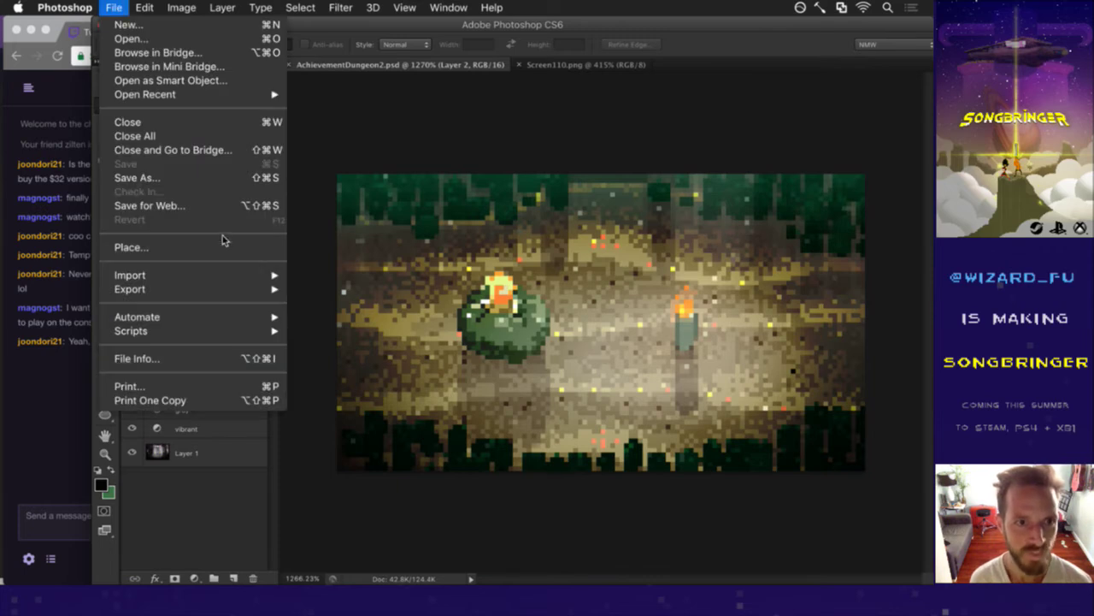
left_click(373, 154)
Replace Layer 1 with Layer 2 beneath the vibrant adjustment layer and save the document.
left_click_drag(166, 359, 169, 448)
left_click(166, 449)
key("Delete")
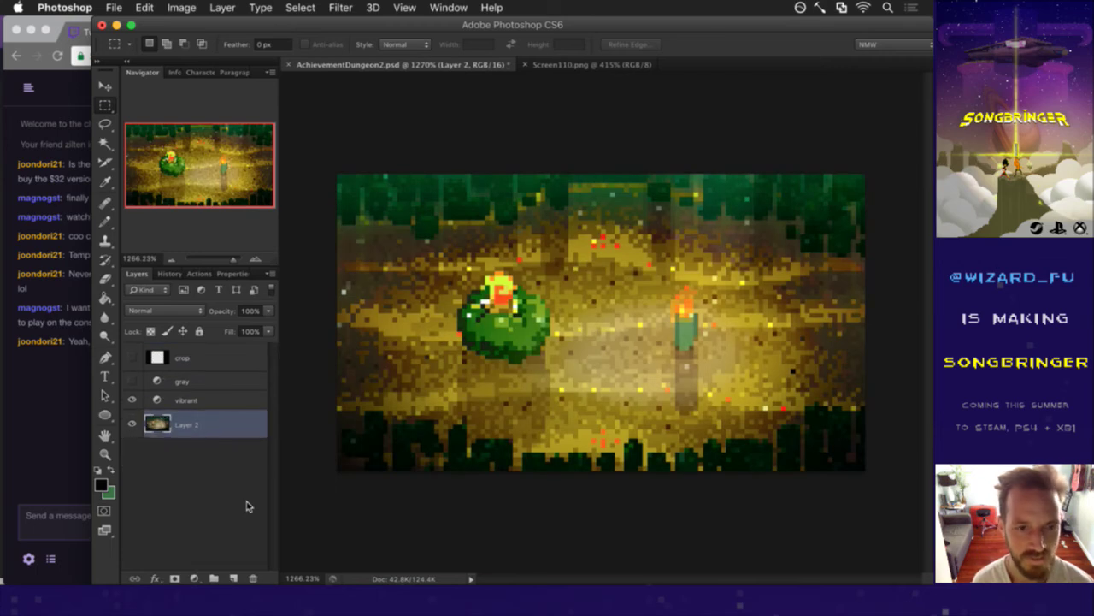
key("super+s")
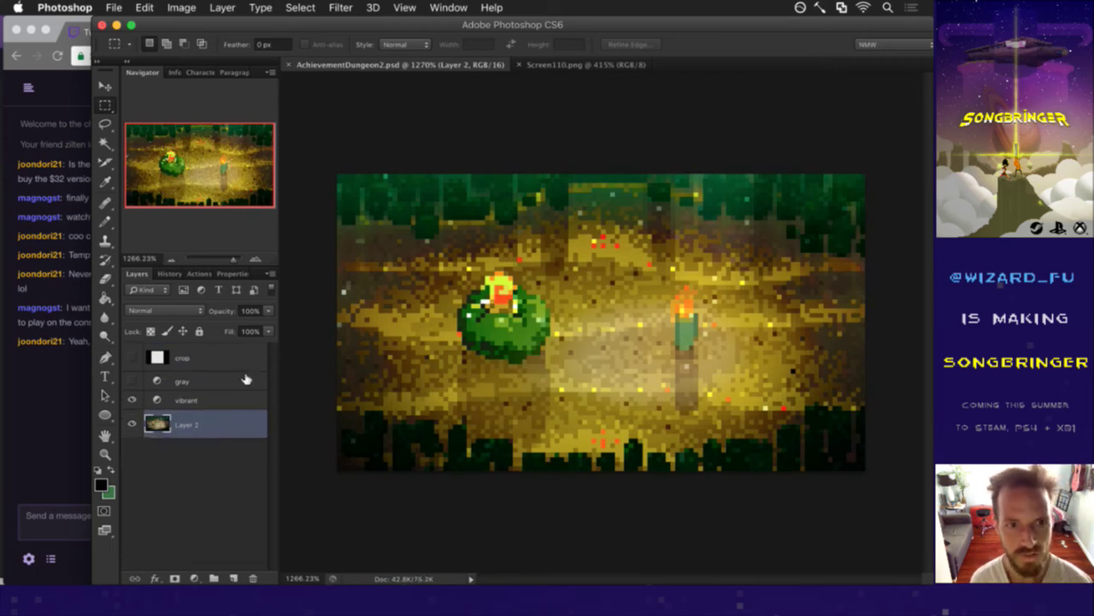
Compare the image with and without the vibrant adjustment layer.
left_click(171, 400)
left_click(133, 401)
left_click(133, 400)
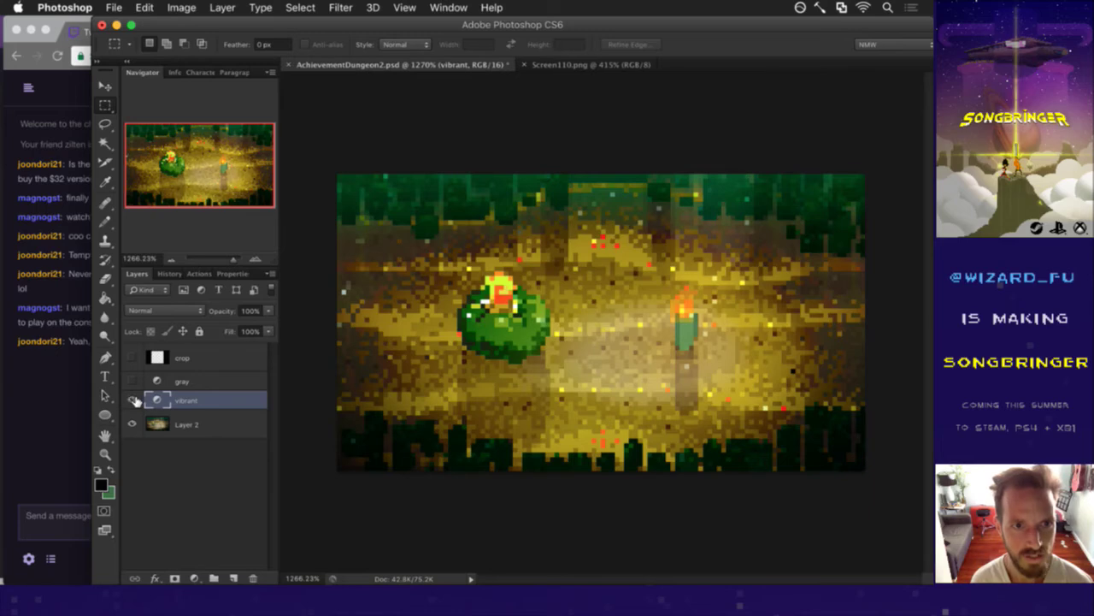
left_click(133, 401)
left_click(133, 401)
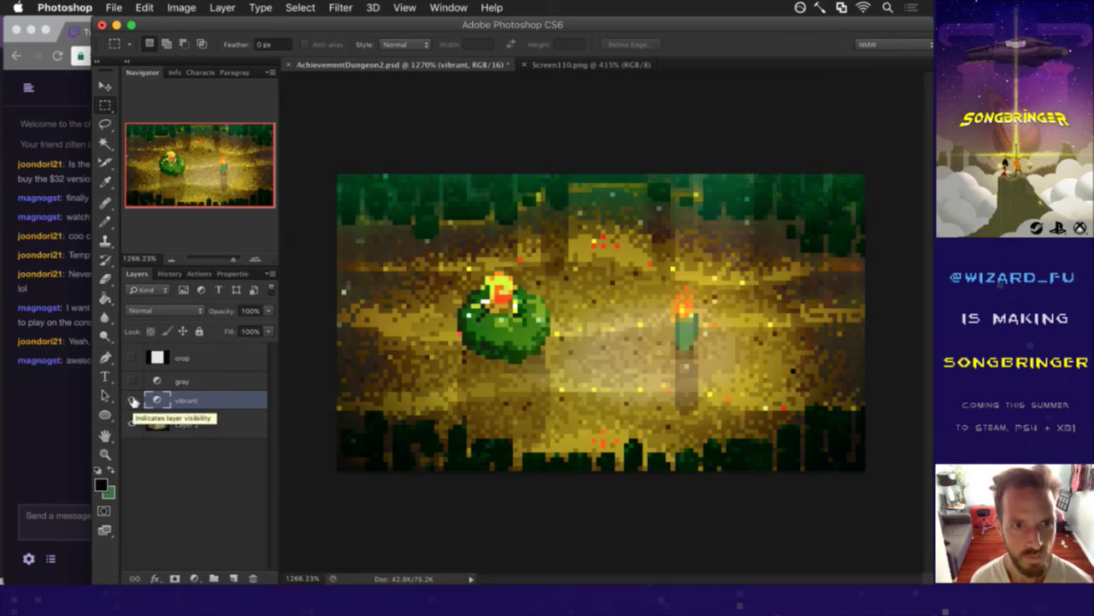
Read the newest message in the Twitch chat and return to Photoshop.
left_click(56, 402)
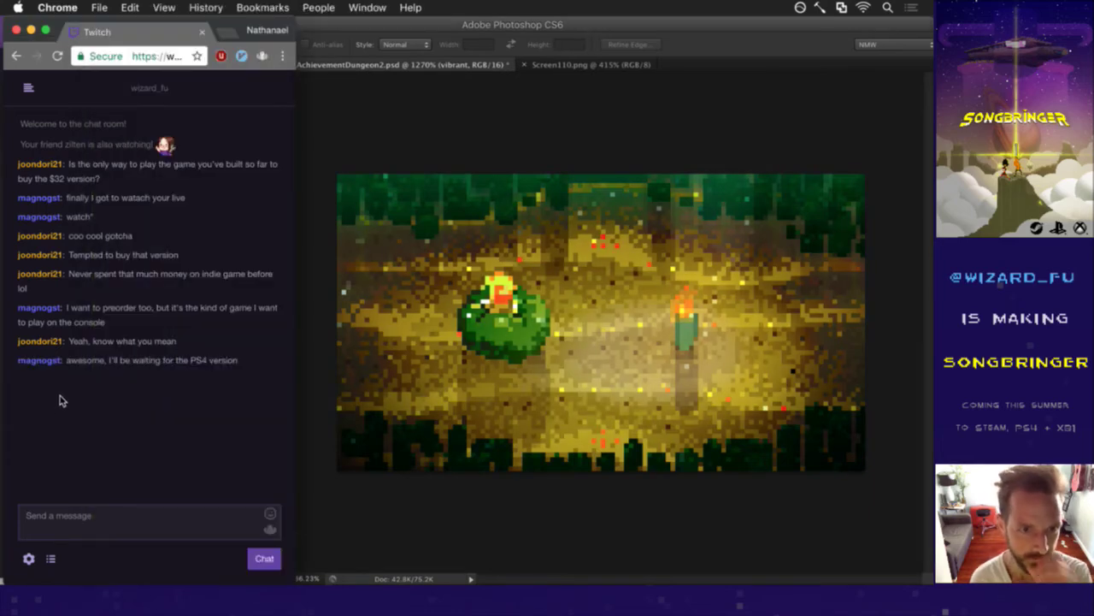
left_click_drag(127, 364, 226, 367)
left_click(270, 381)
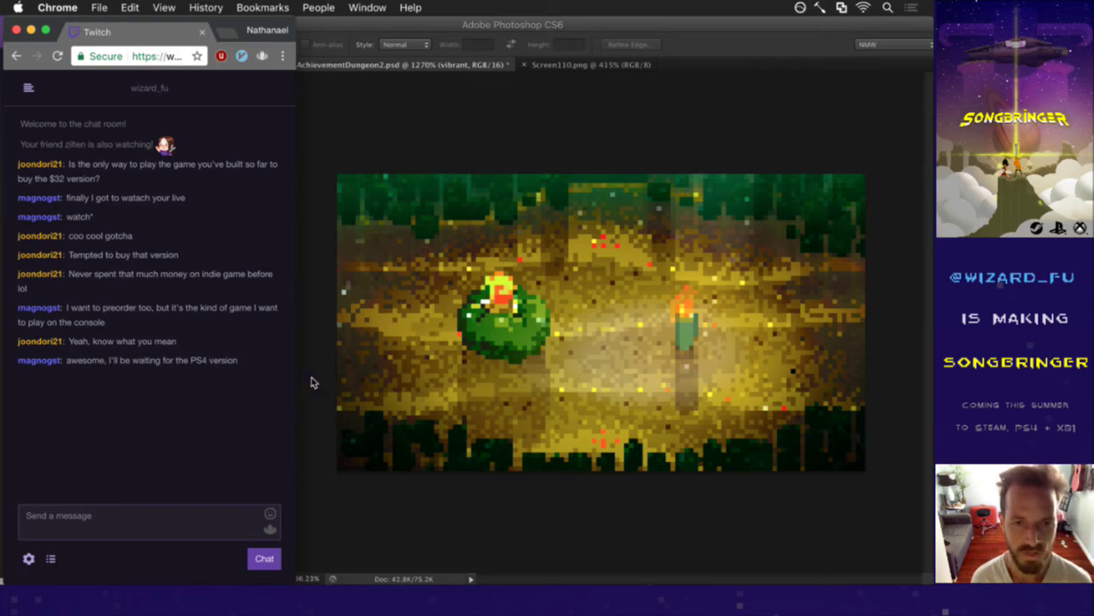
left_click(310, 382)
Show the crop layer over the image to frame the square icon area.
left_click(196, 381)
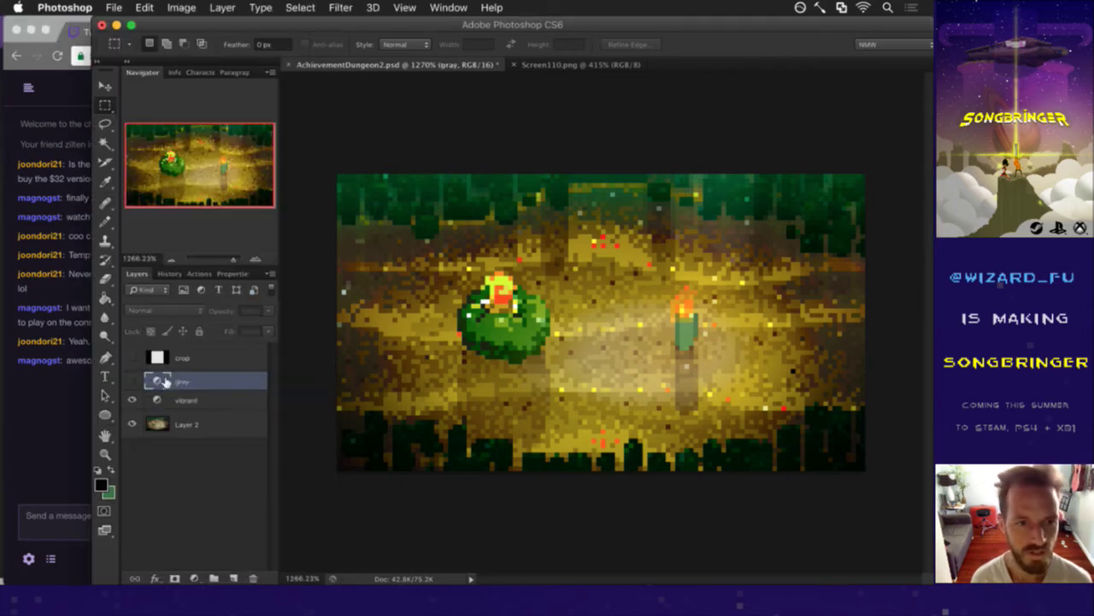
left_click(133, 358)
left_click(133, 358)
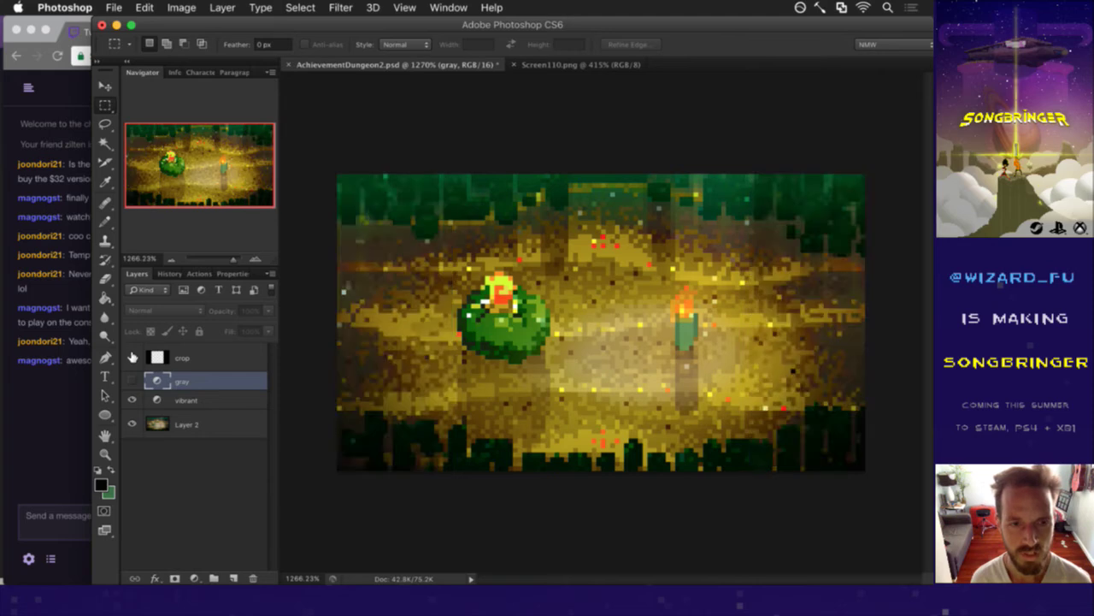
left_click(133, 357)
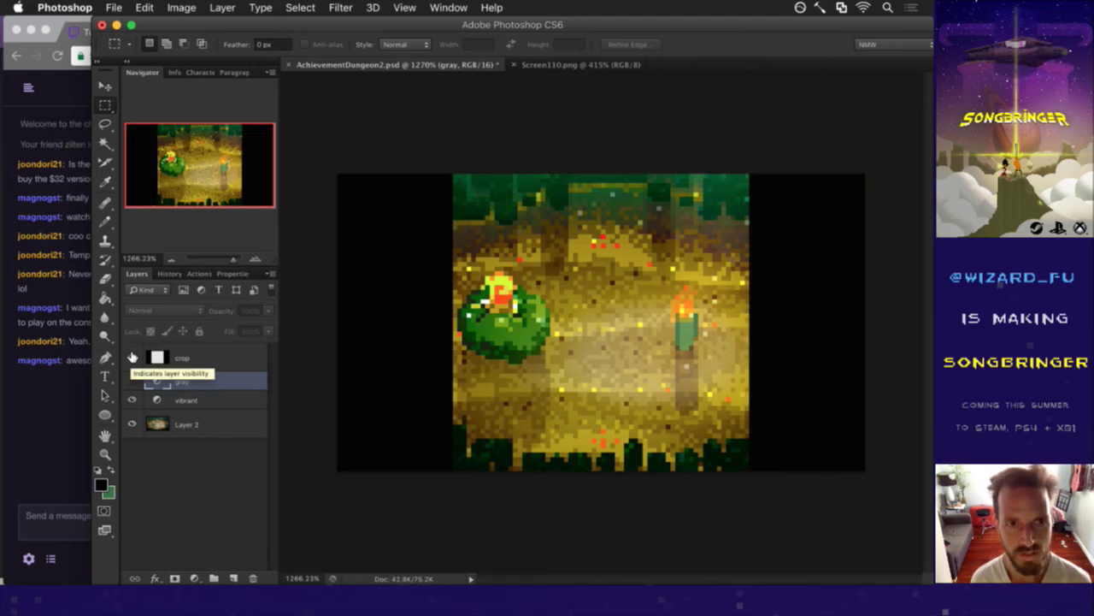
left_click(132, 381)
Nudge Layer 2 about 2 pixels to the right within the crop frame.
left_click(196, 419)
key("v")
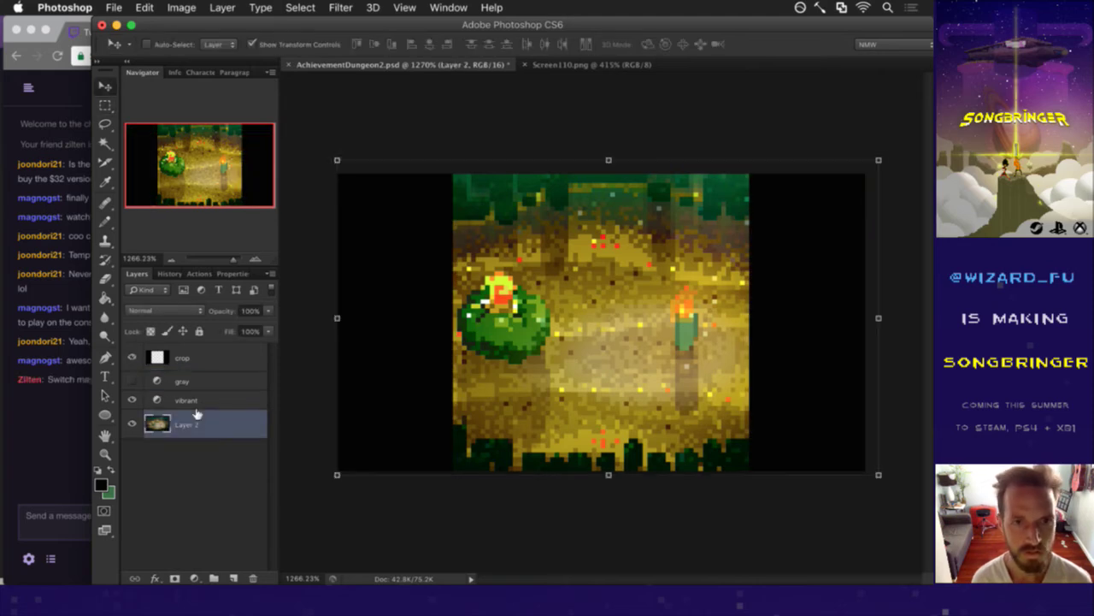
key("Right")
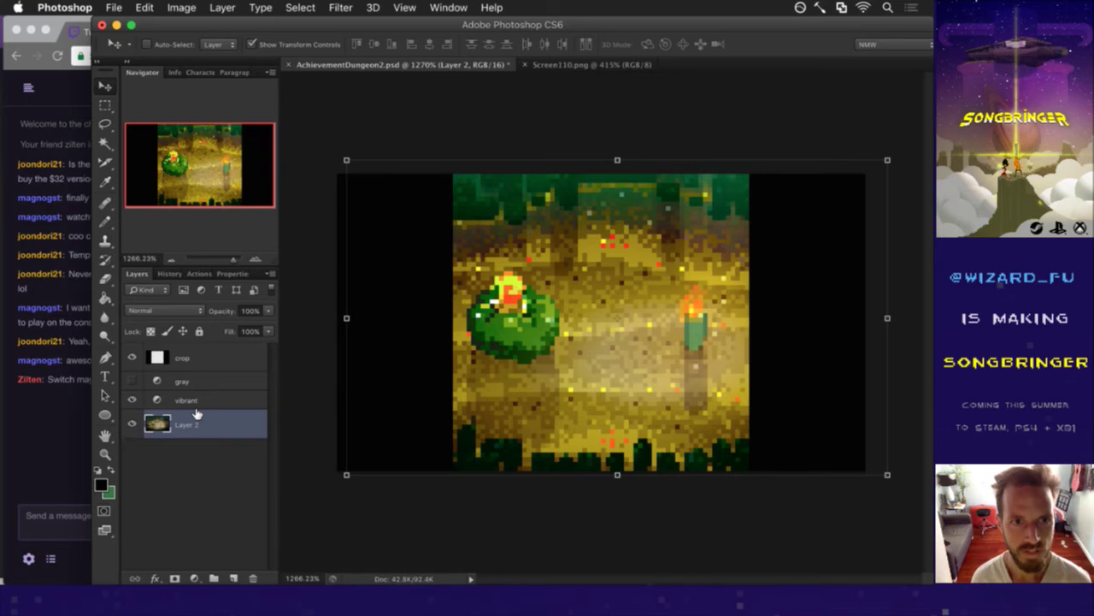
key("m")
key("v")
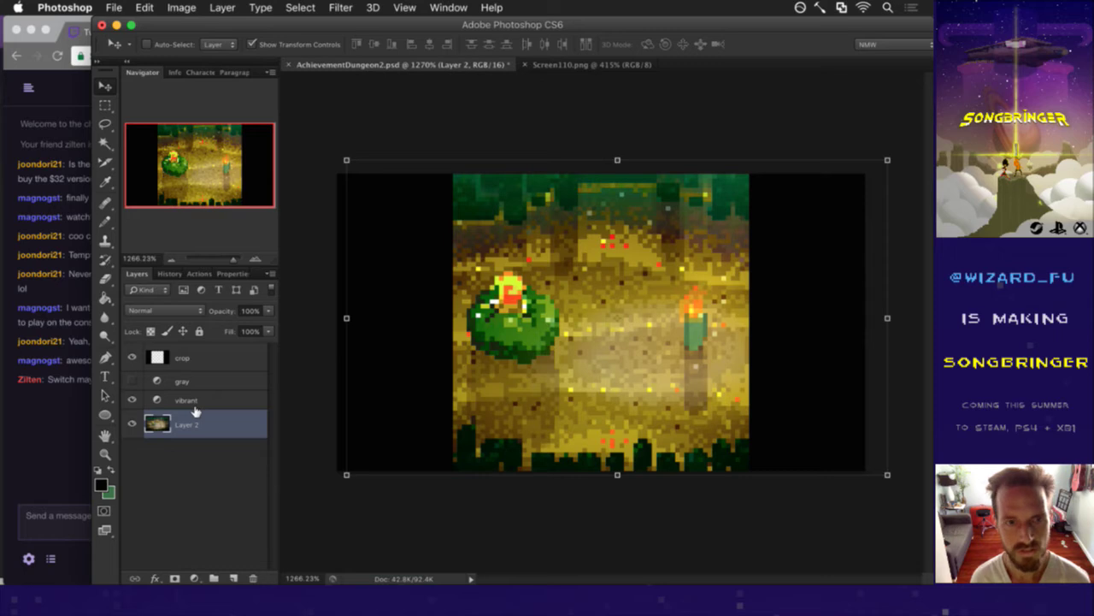
Read the latest viewer message in the Twitch chat window and return to Photoshop.
left_click(70, 425)
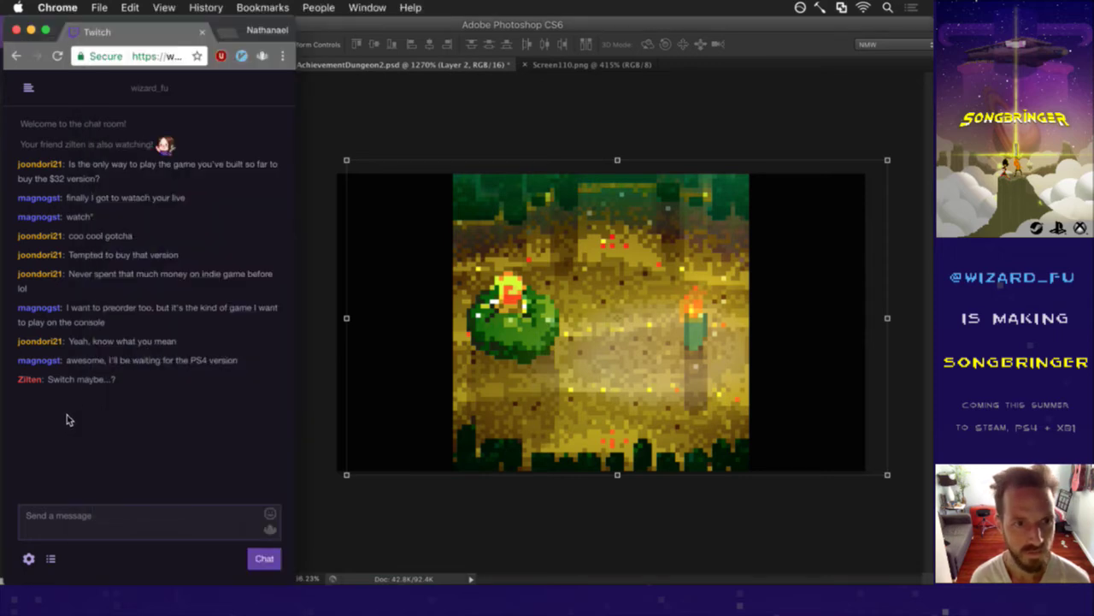
left_click_drag(64, 387, 134, 382)
left_click(305, 397)
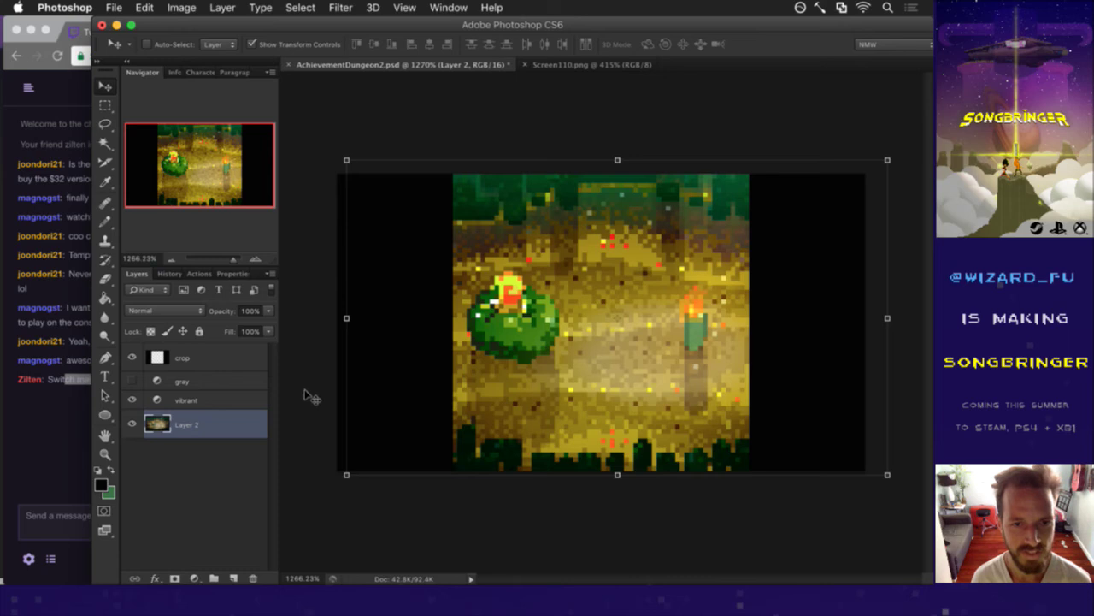
Compare the colours with and without the vibrant adjustment, and hide the crop layer to reveal the full image.
left_click(132, 400)
left_click(131, 400)
left_click(131, 358)
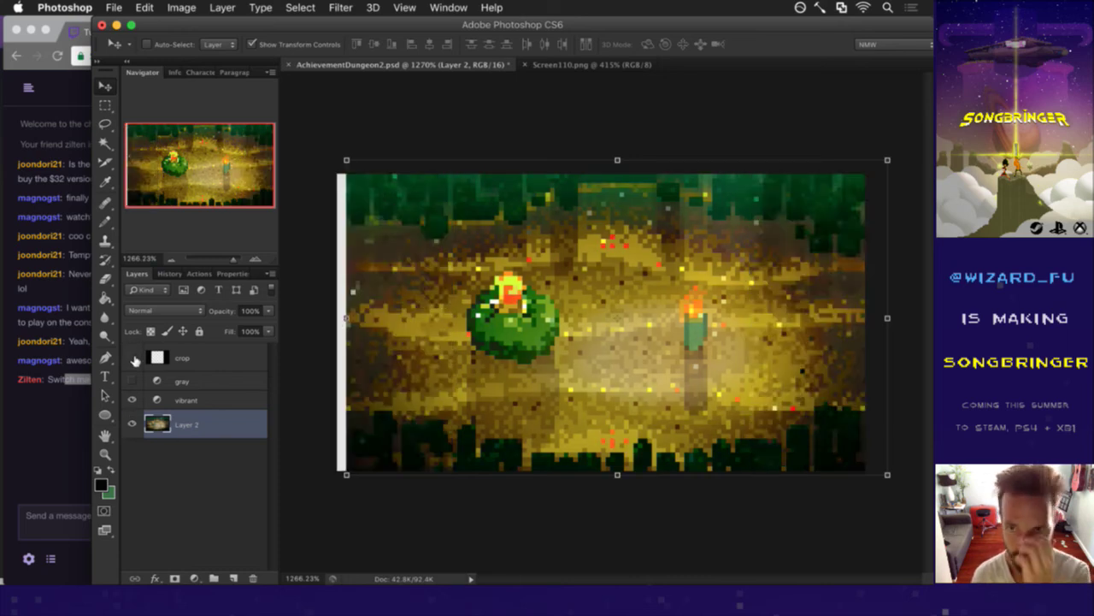
Duplicate Layer 2 and shift the copy left to cover the empty strip along the image's left edge, aligning it with the original.
key("m")
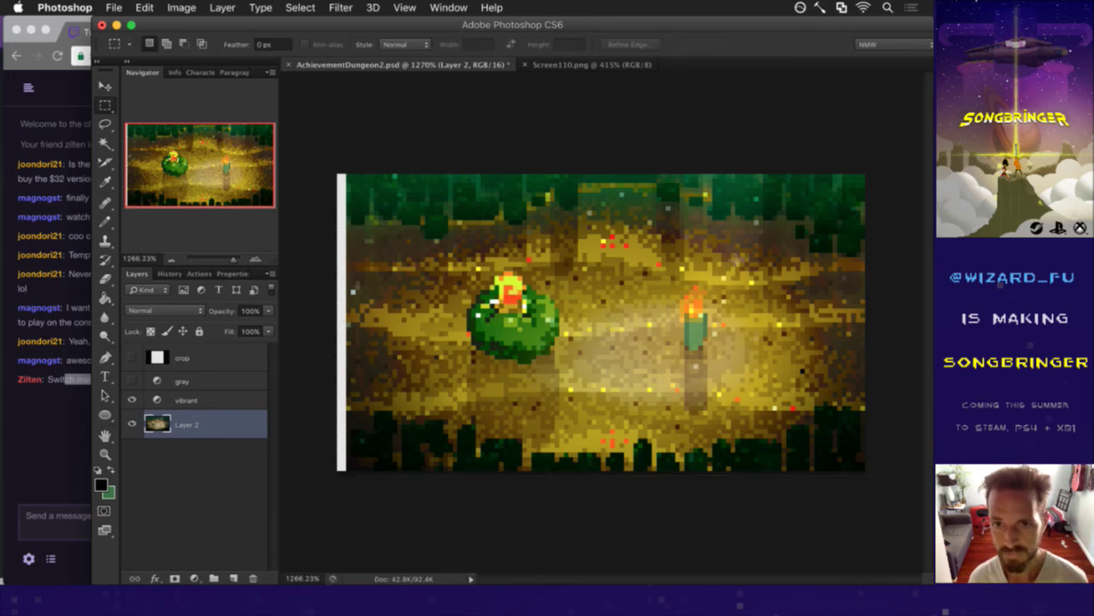
key("v")
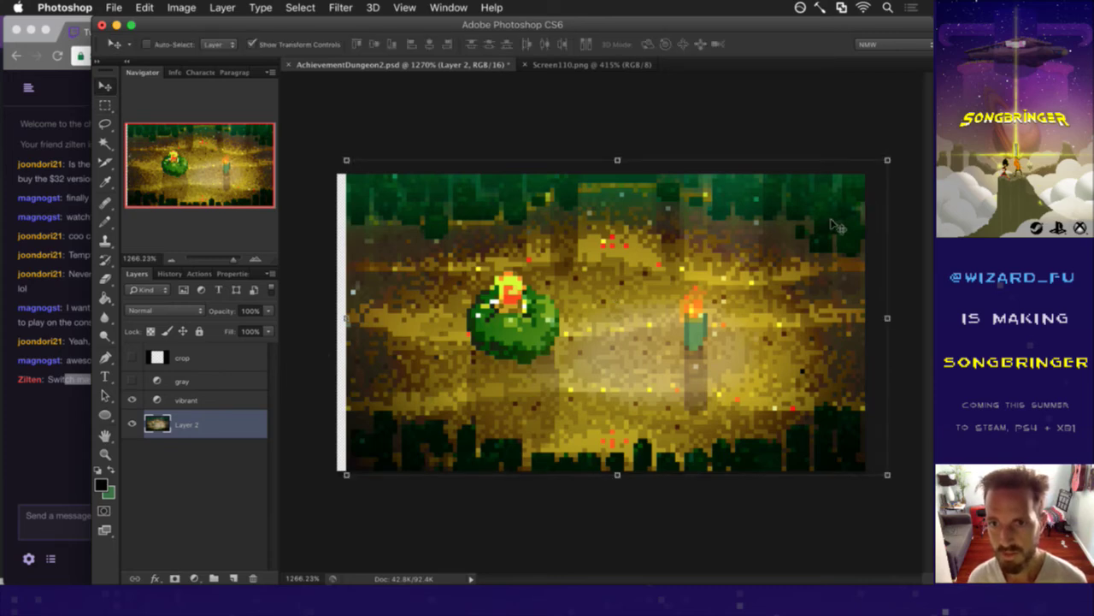
scroll(758, 296, "down", 3)
left_click_drag(706, 289, 439, 296)
key("m")
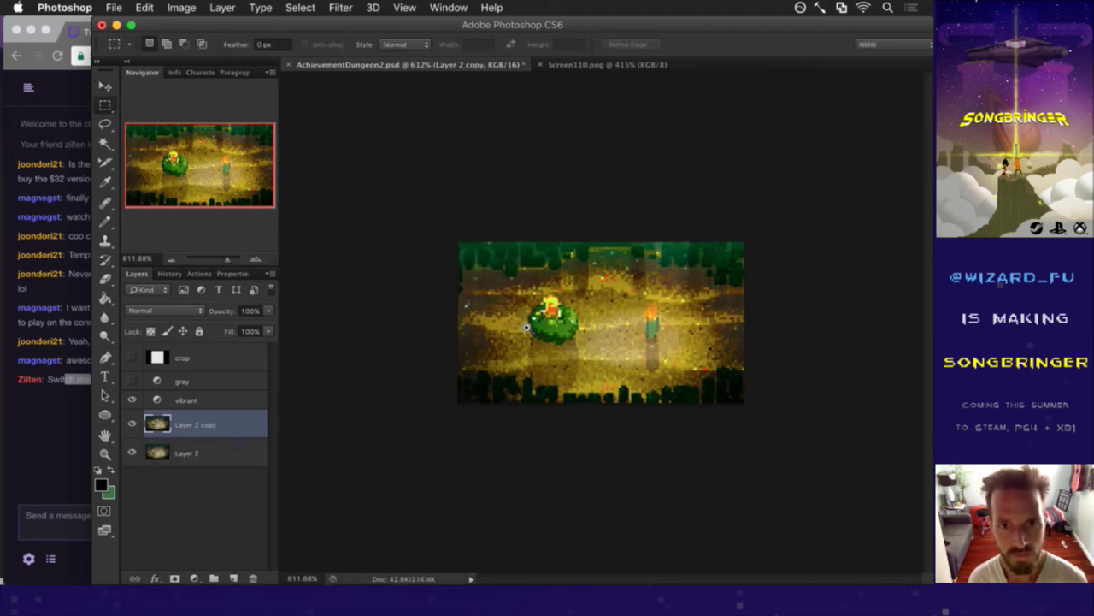
scroll(513, 329, "up", 4)
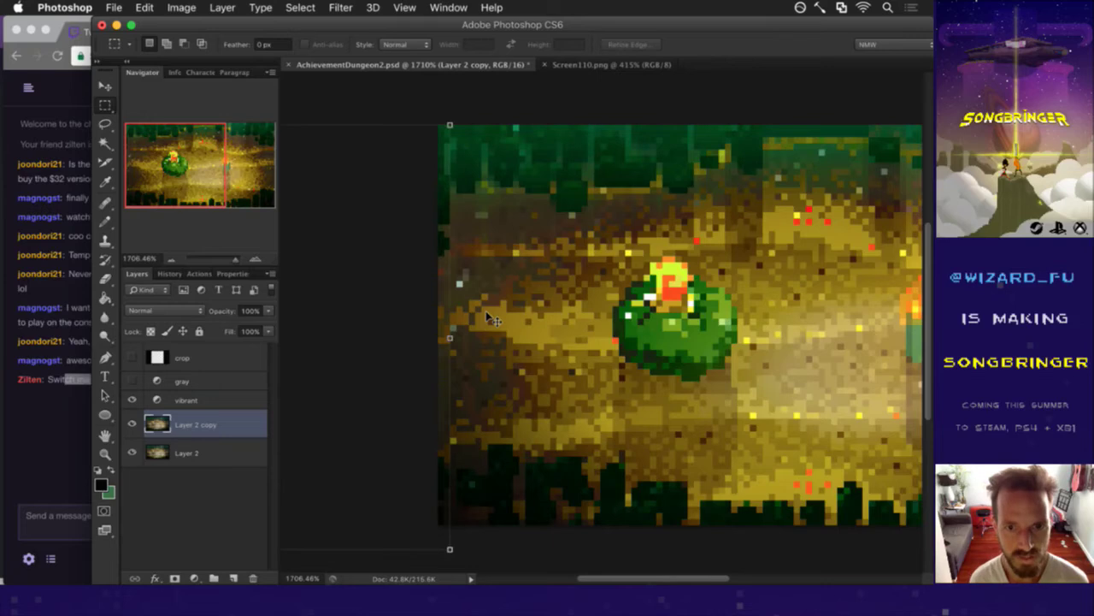
key("v")
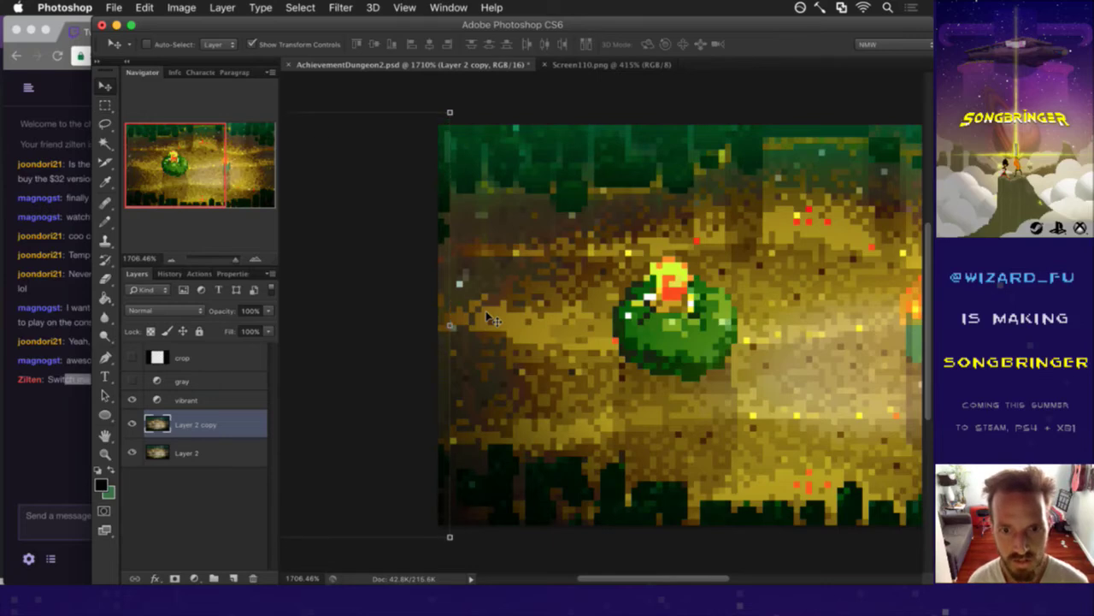
key("m")
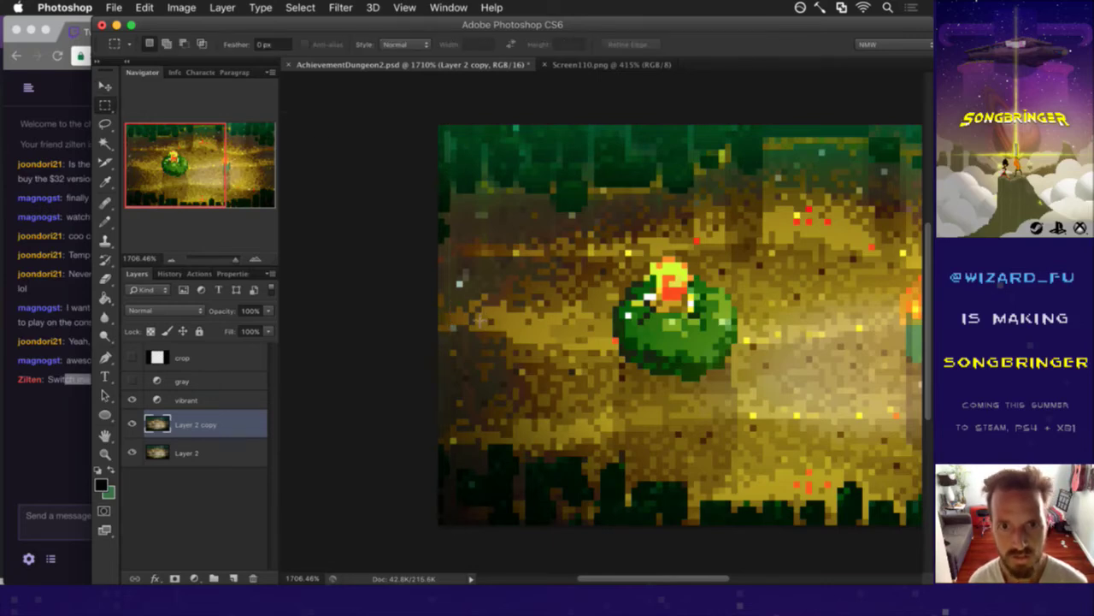
scroll(603, 301, "down", 6)
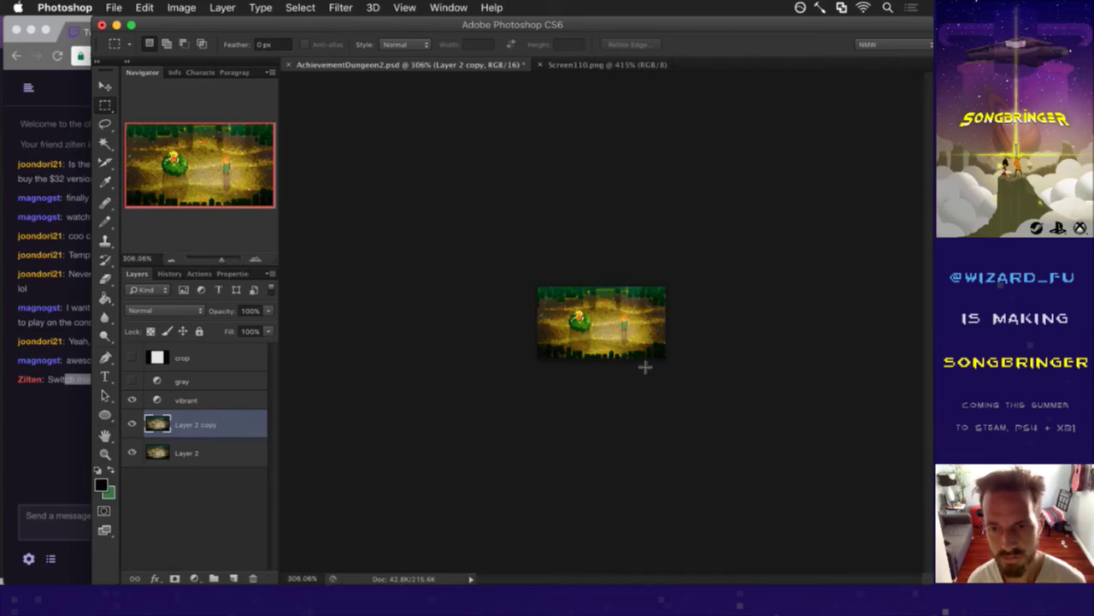
Select the whole canvas, hide the vibrant adjustment, and merge Layer 2 copy with Layer 2.
left_click(192, 451, "shift")
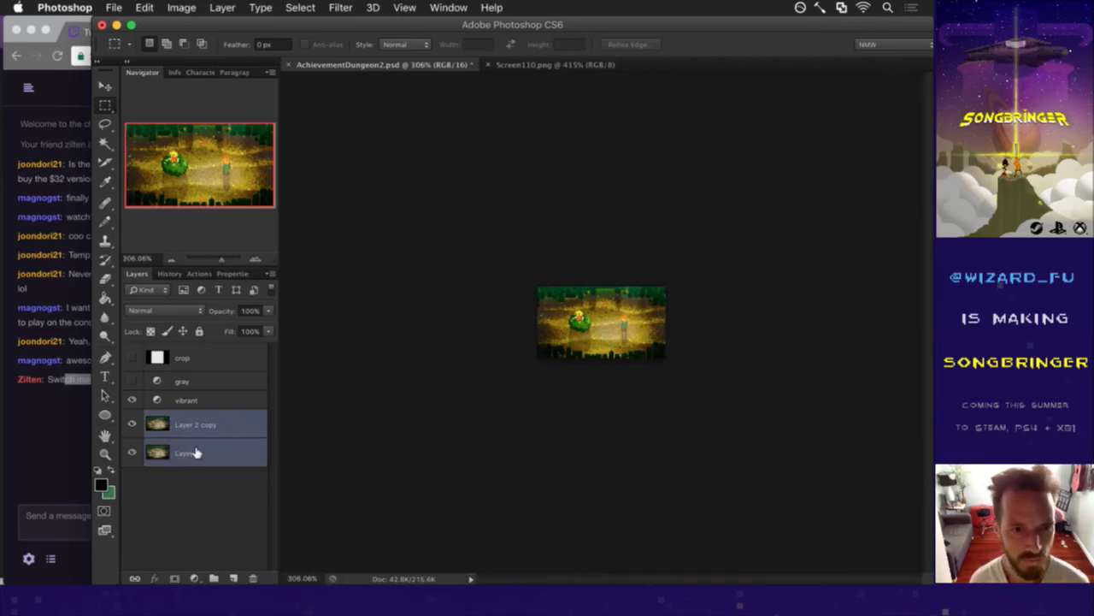
key("super+a")
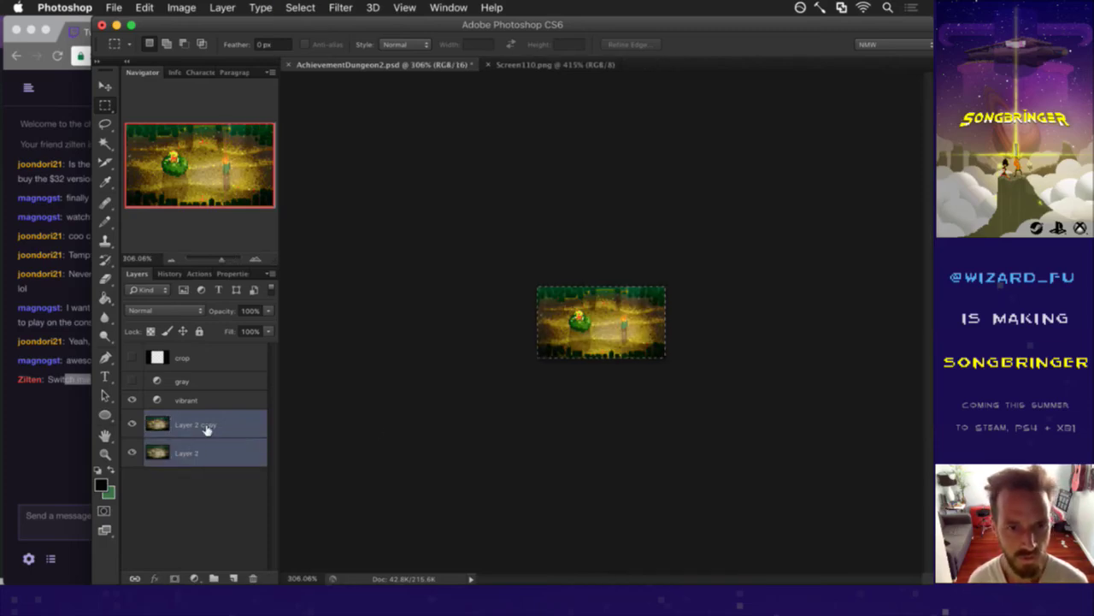
left_click(132, 399)
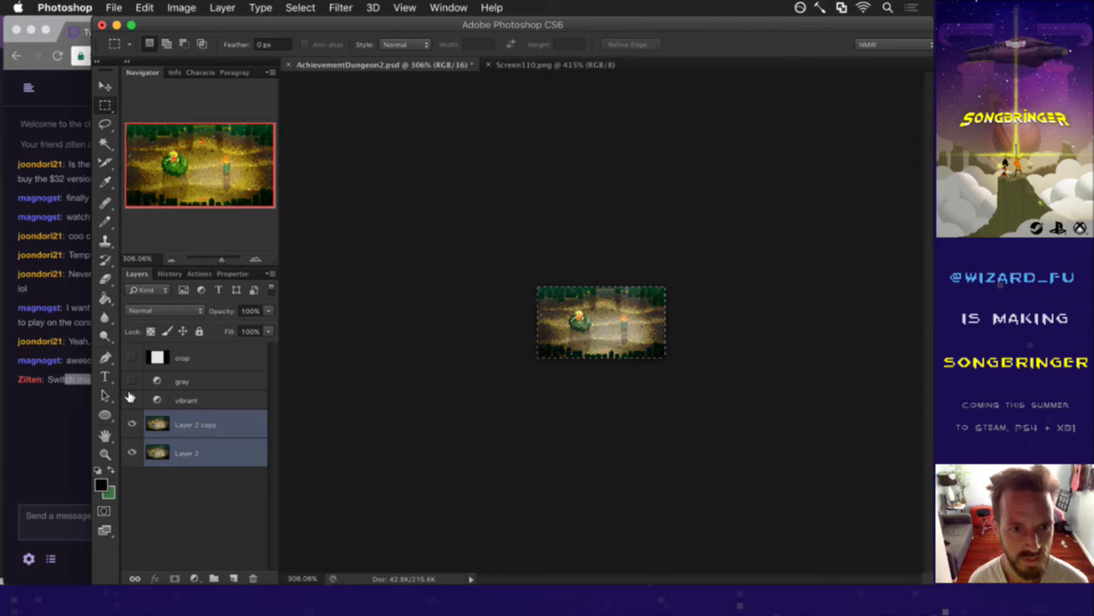
right_click(226, 427)
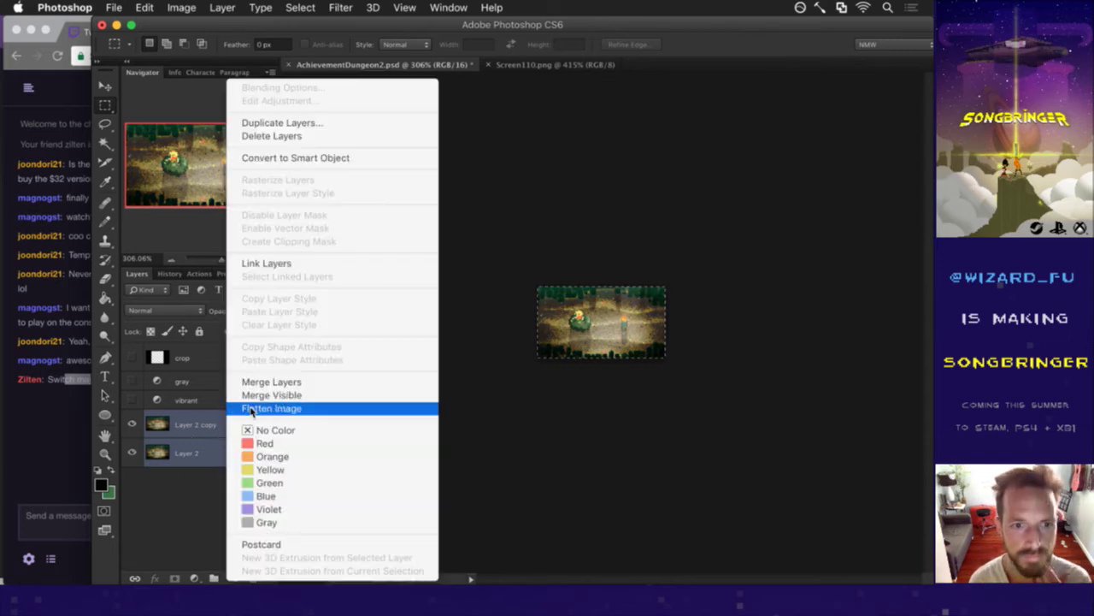
left_click(260, 387)
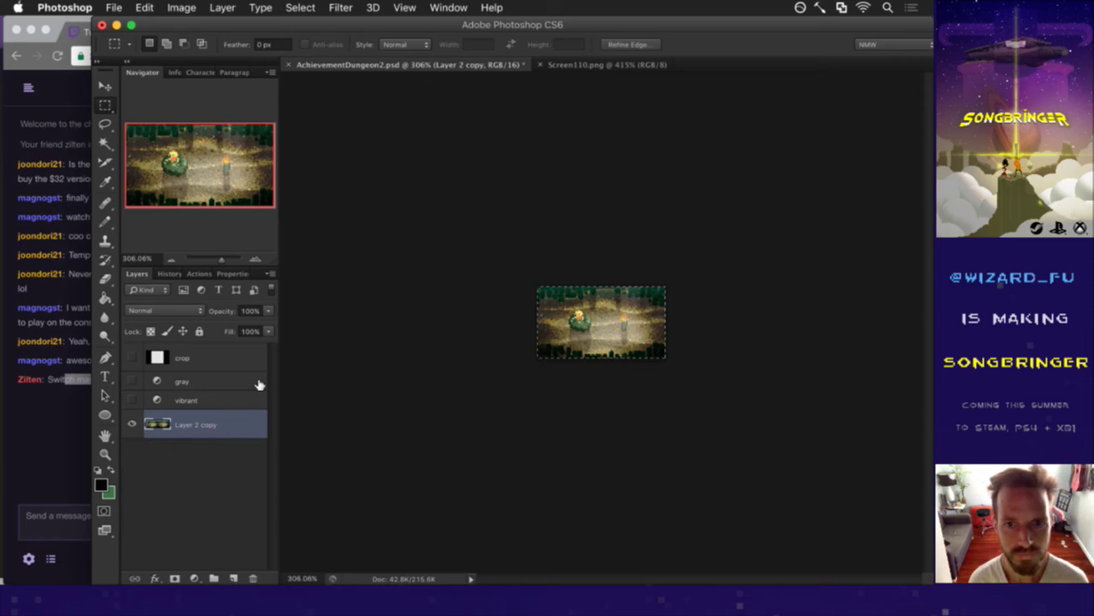
key("v")
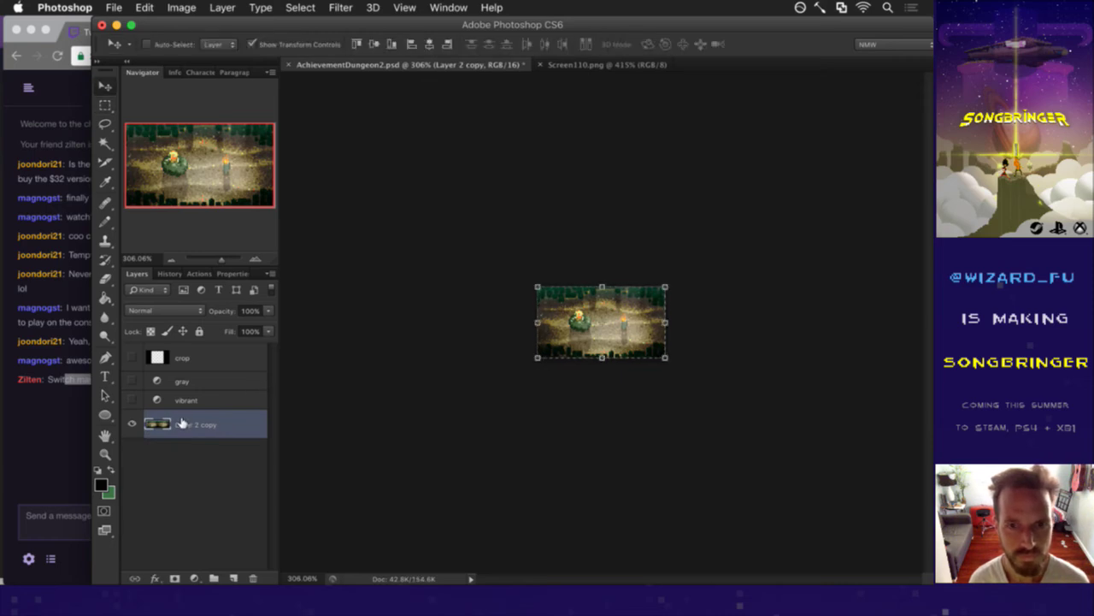
key("m")
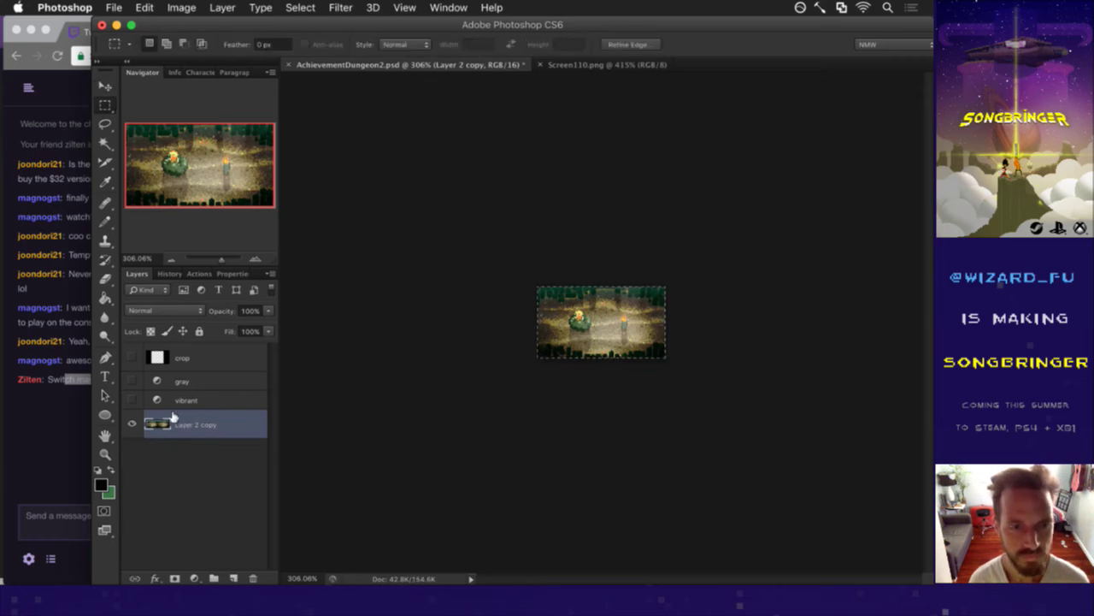
Show the vibrant adjustment over the merged layer and clear the selection, saving the document.
left_click(132, 399)
left_click(557, 368)
left_click(643, 347)
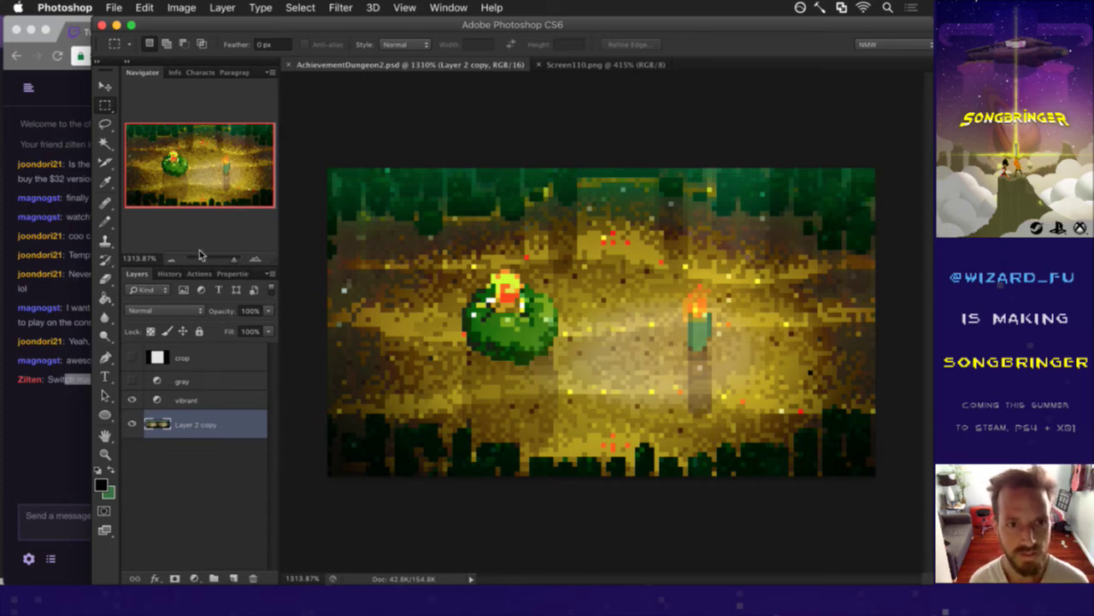
Run the SaveIcon1920 action to export the wide icon image.
left_click(198, 274)
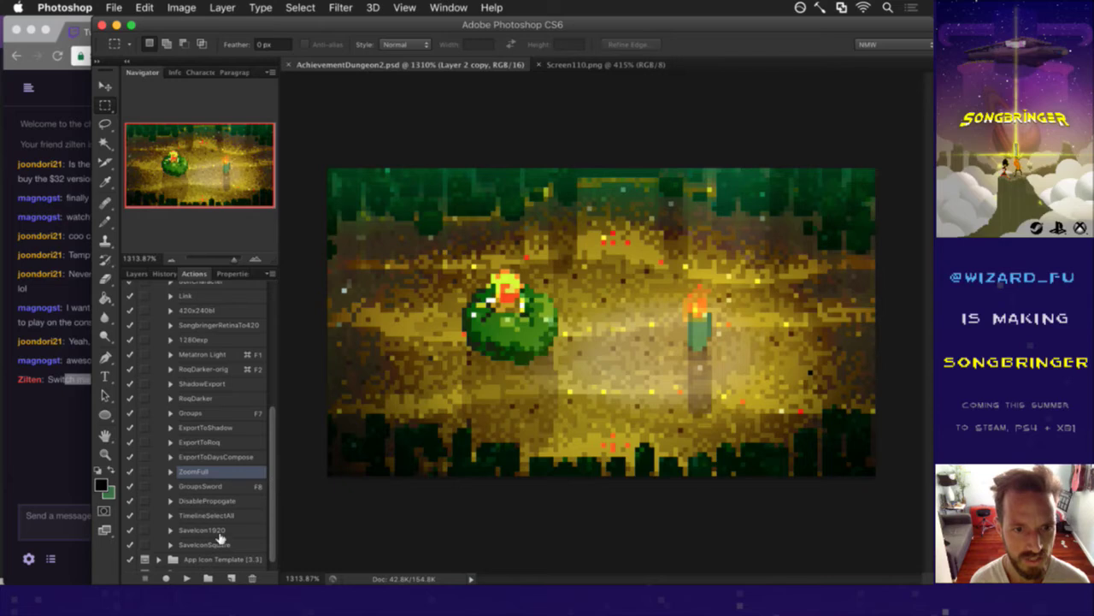
left_click(213, 530)
left_click(184, 577)
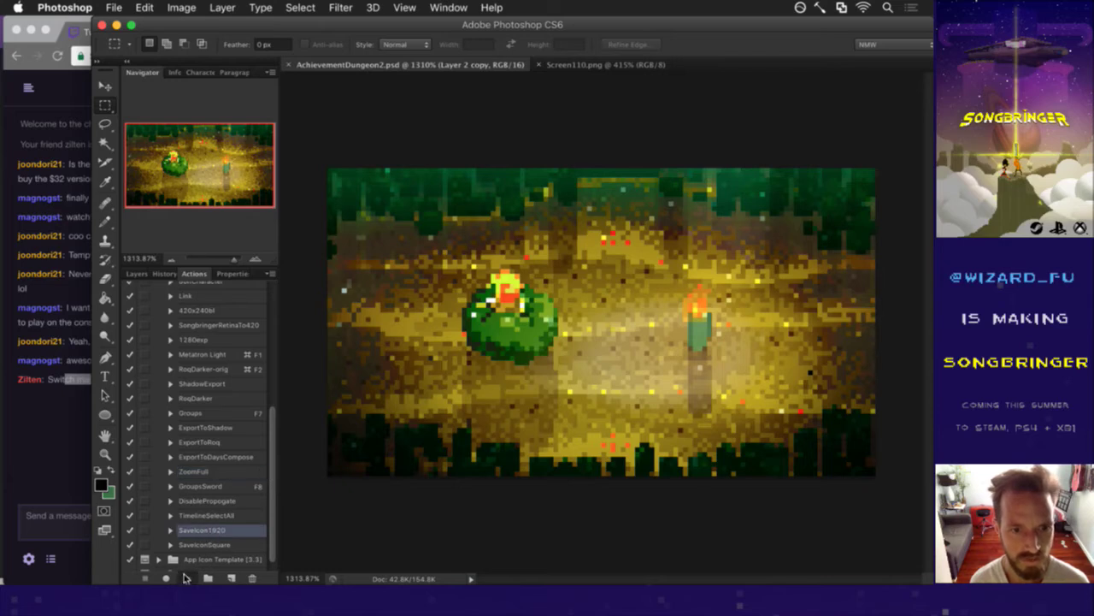
Switch to Finder, close the 06-10-17 folder window, and select that folder on the desktop before returning to the Icons folder.
key("super+Tab")
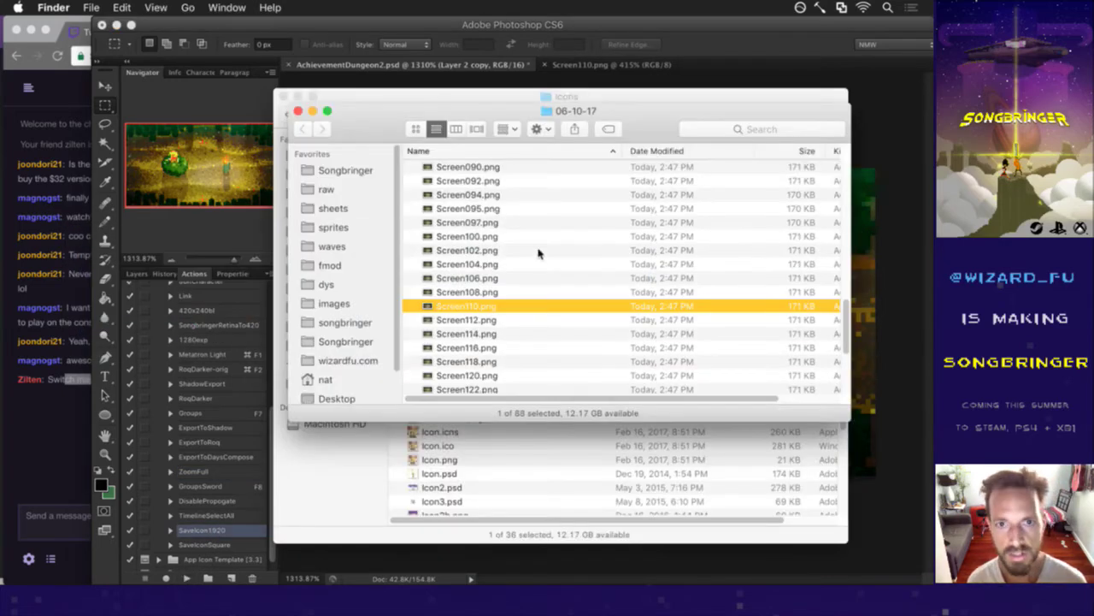
key("super+w")
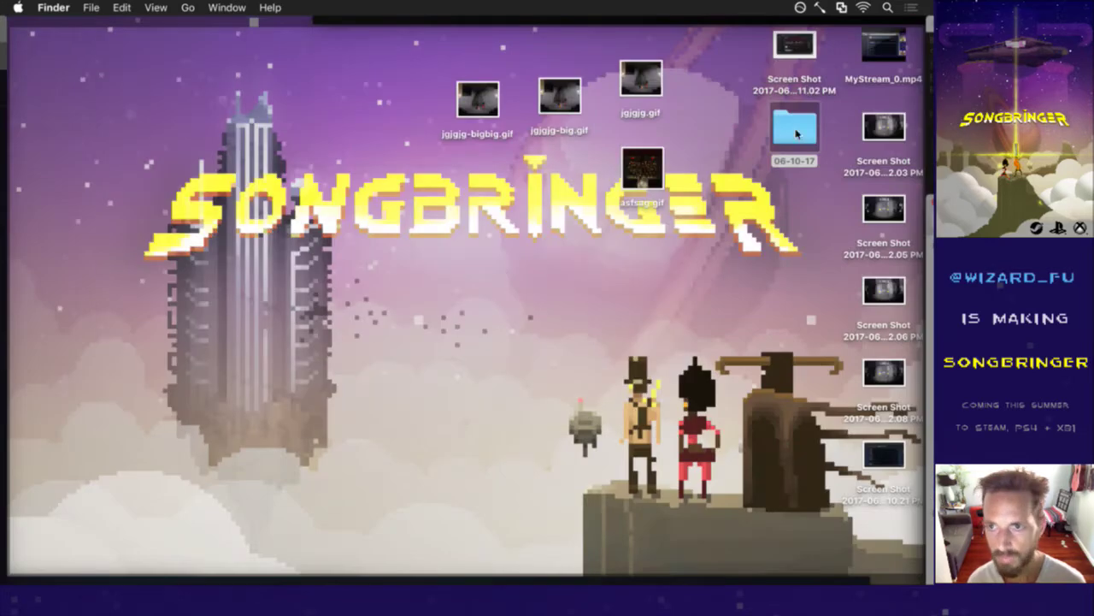
key("F11")
left_click(806, 134)
key("F11")
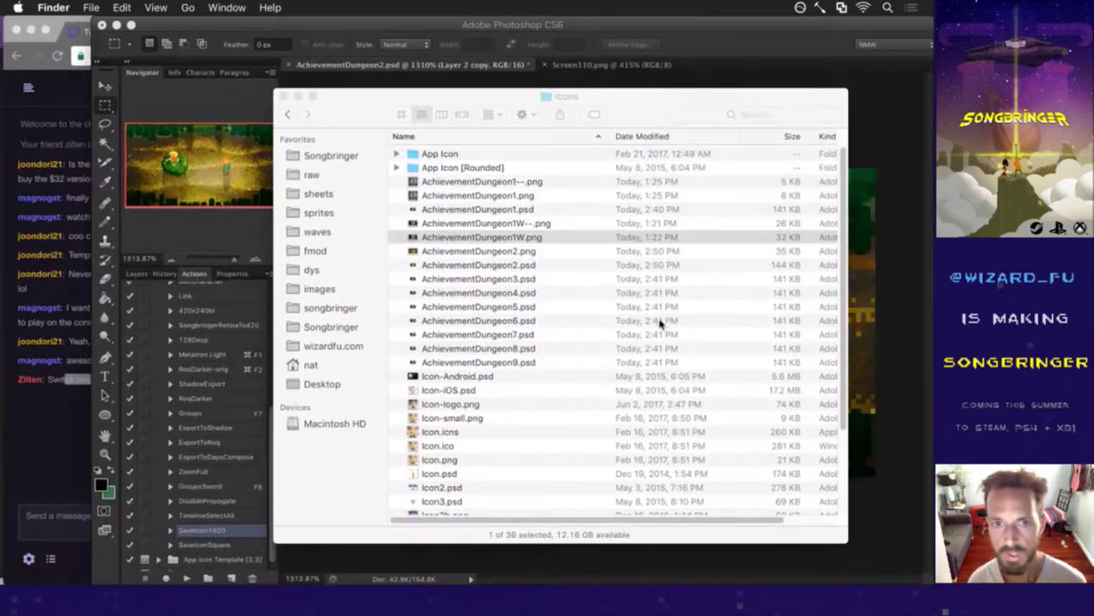
Preview the exported AchievementDungeon2.png and rename it to AchievementDungeon2W.png.
left_click(473, 252)
key("space")
key("space")
key("Return")
key("Right")
type("W")
key("Return")
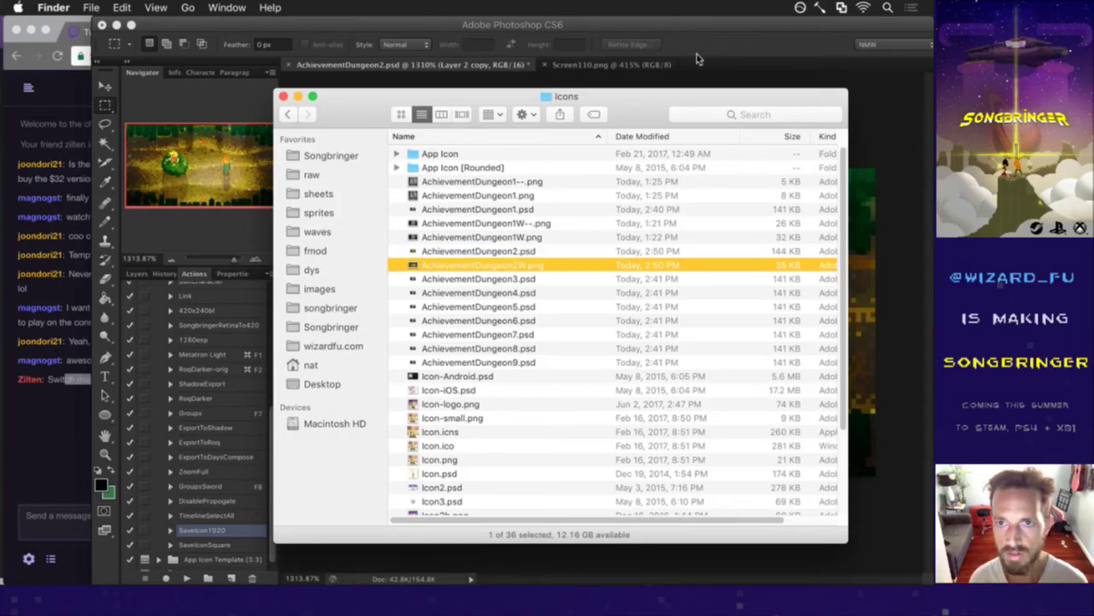
Return to Photoshop and run the SaveIconSquare action to export the square icon.
left_click(716, 35)
left_click(214, 546)
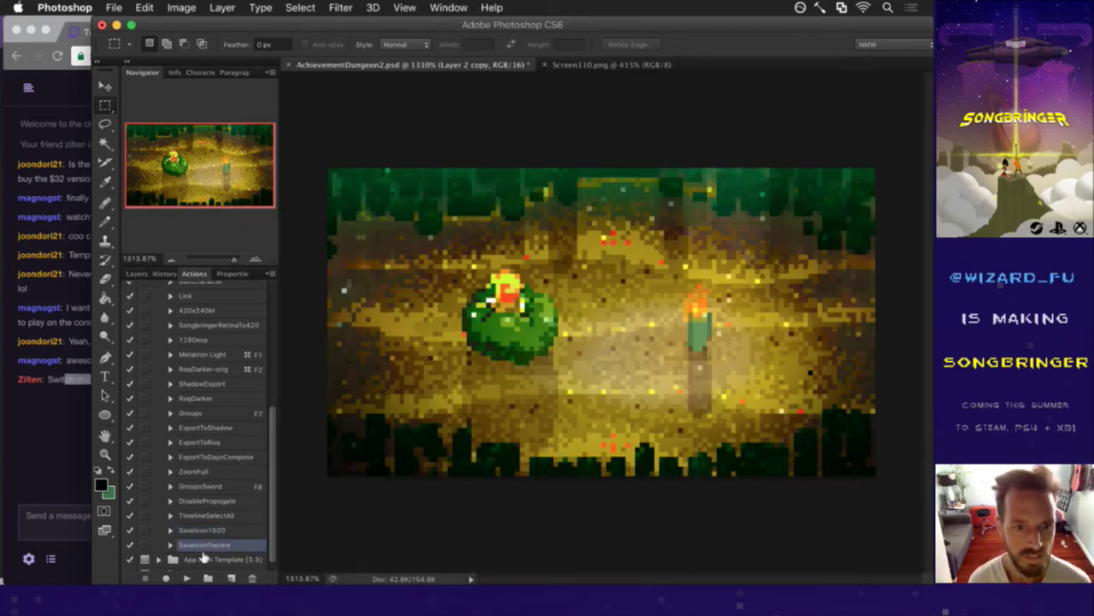
left_click(187, 578)
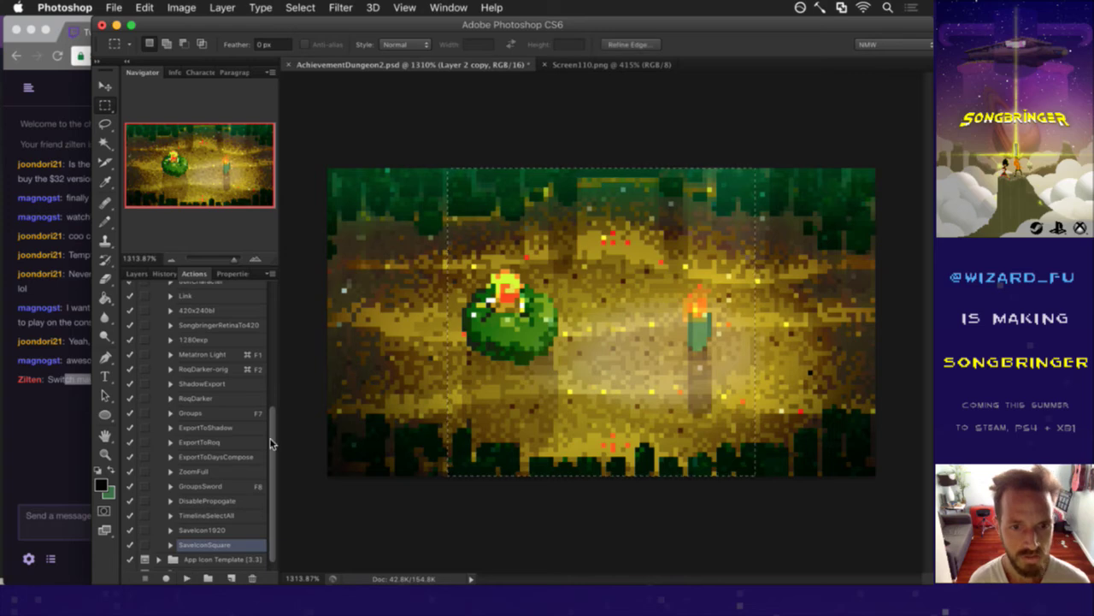
Switch to Finder and preview the newly exported square AchievementDungeon2.png in the Icons folder.
key("super+Tab")
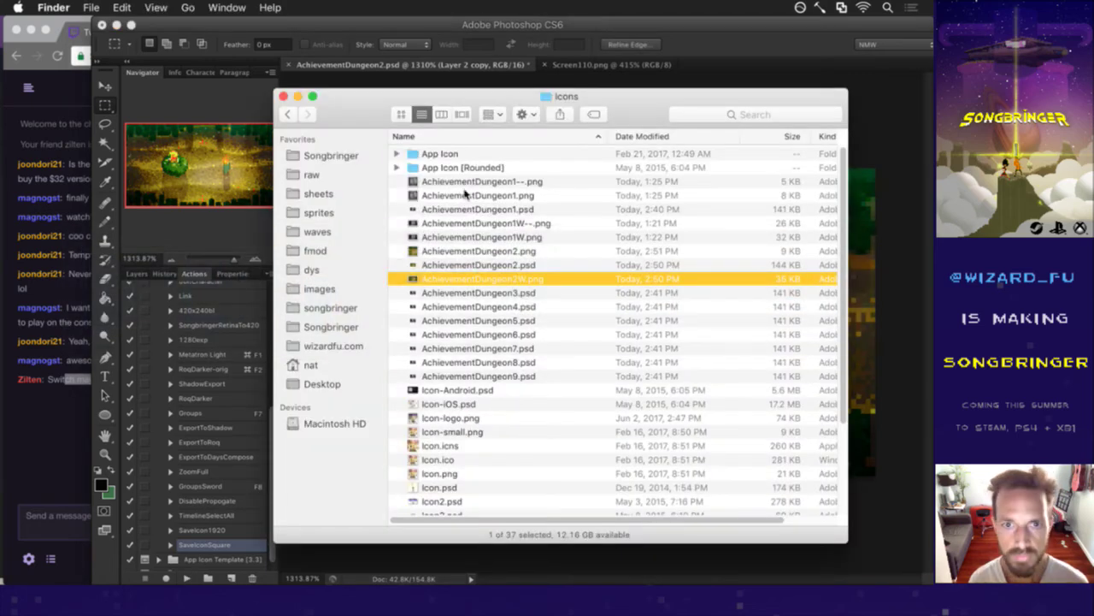
left_click(502, 267)
left_click(502, 293)
key("Up")
key("Up")
key("Up")
key("space")
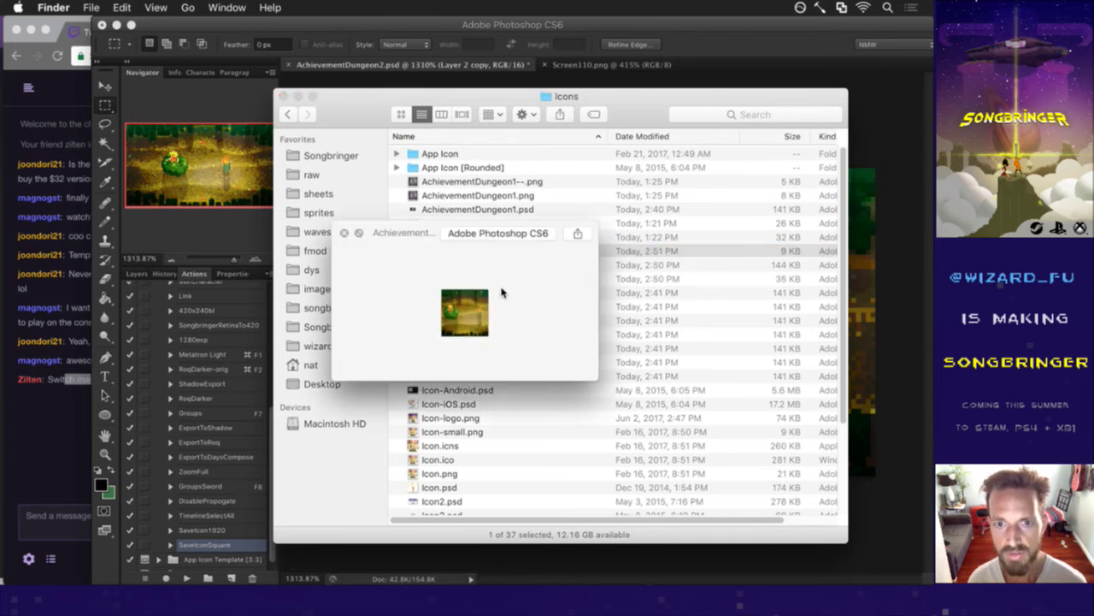
key("space")
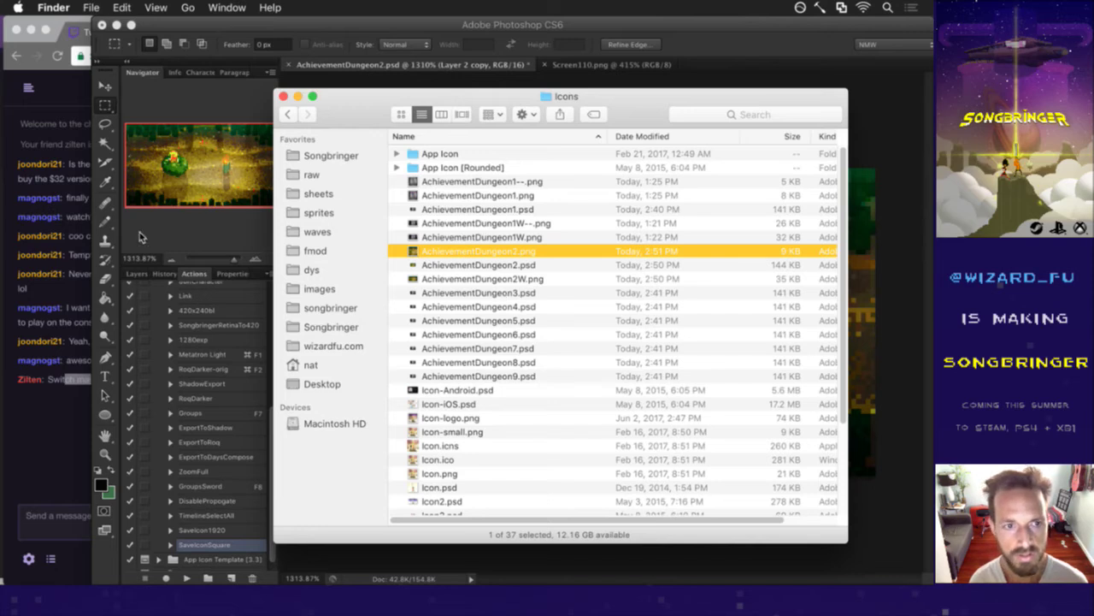
Return to Photoshop and show the gray adjustment layer to turn the icon grayscale.
left_click(137, 279)
left_click(137, 275)
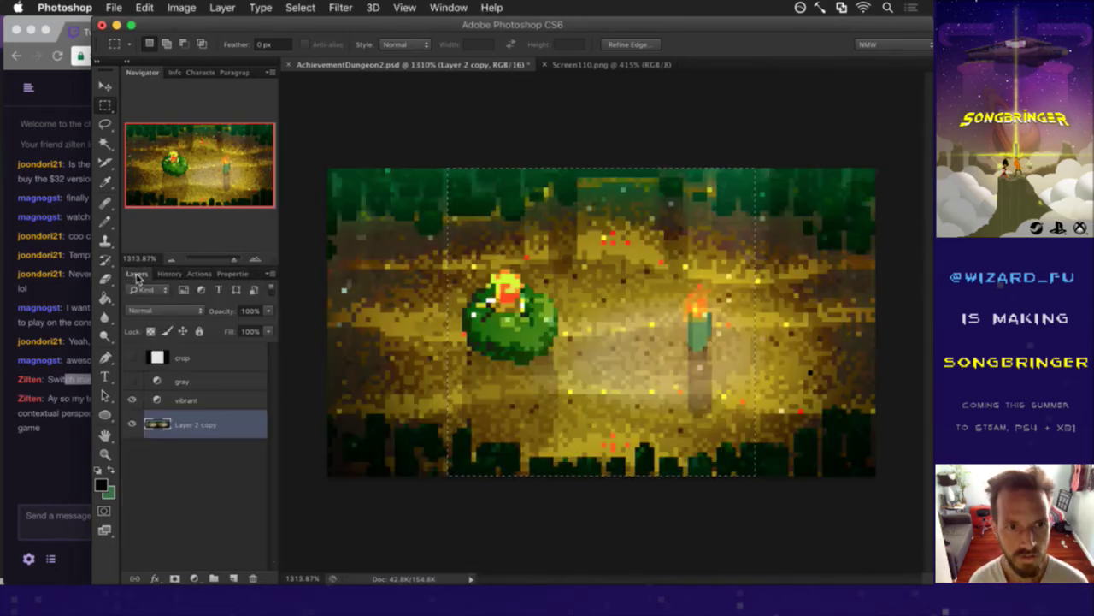
left_click(132, 380)
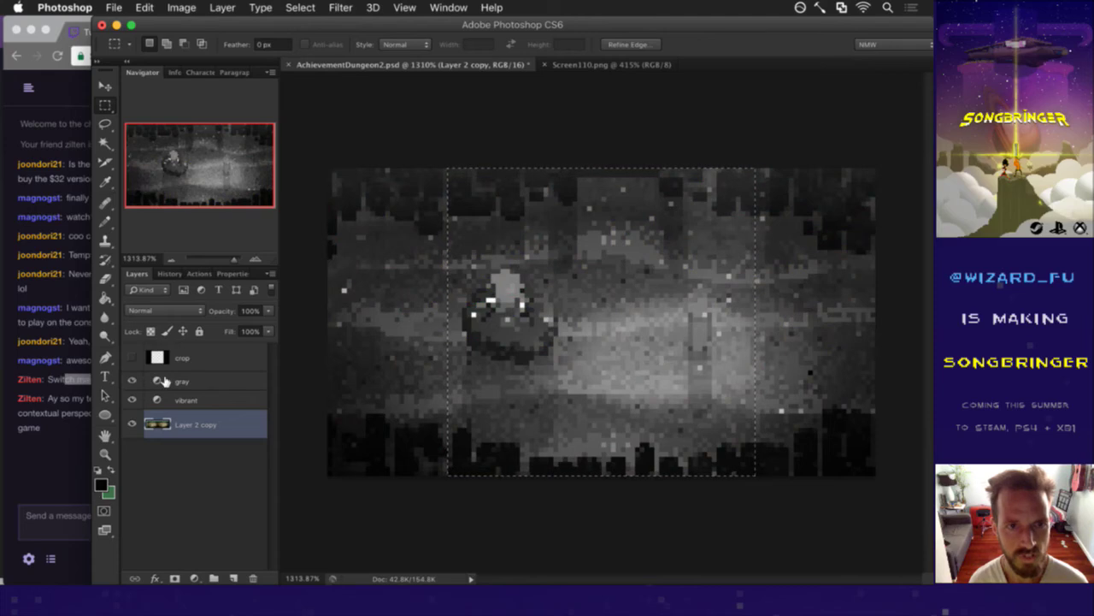
Read the new Twitch chat question about the game's contextual perspective and return to Photoshop.
left_click(73, 459)
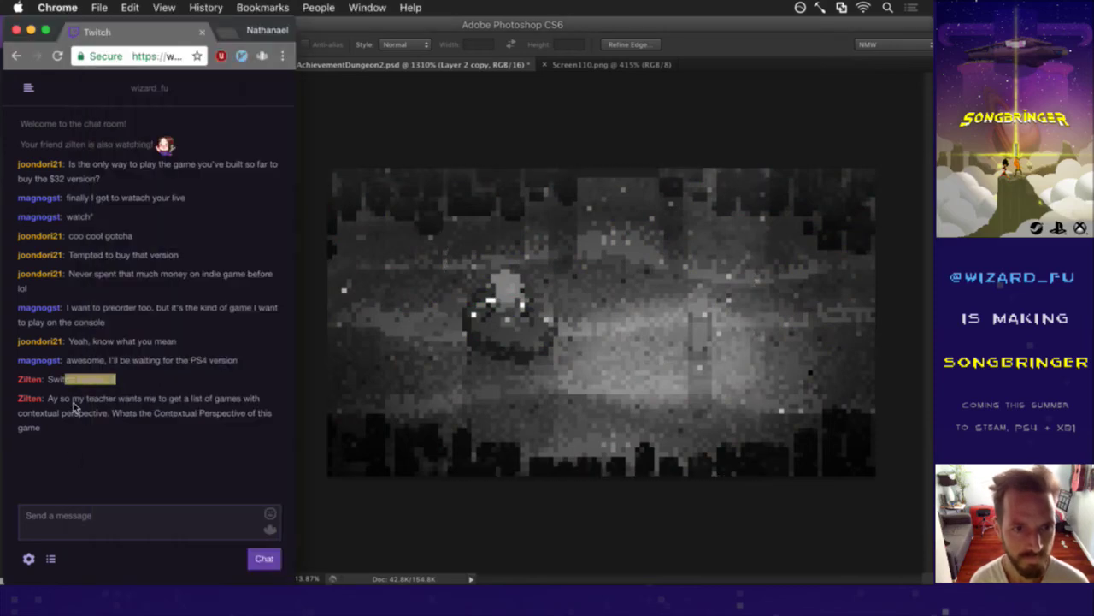
left_click_drag(70, 398, 87, 413)
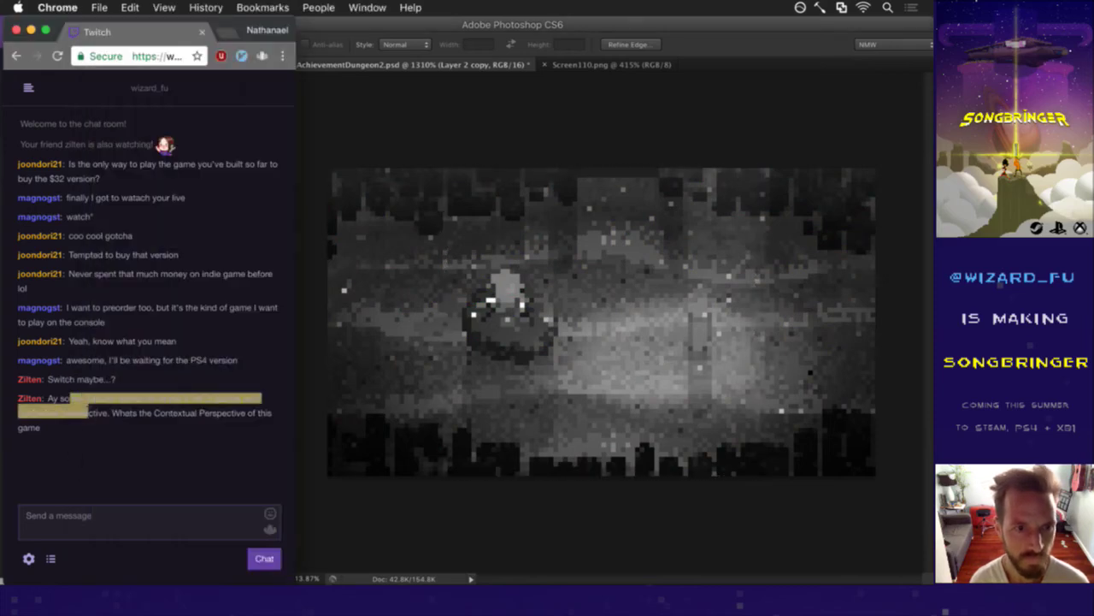
left_click(101, 420)
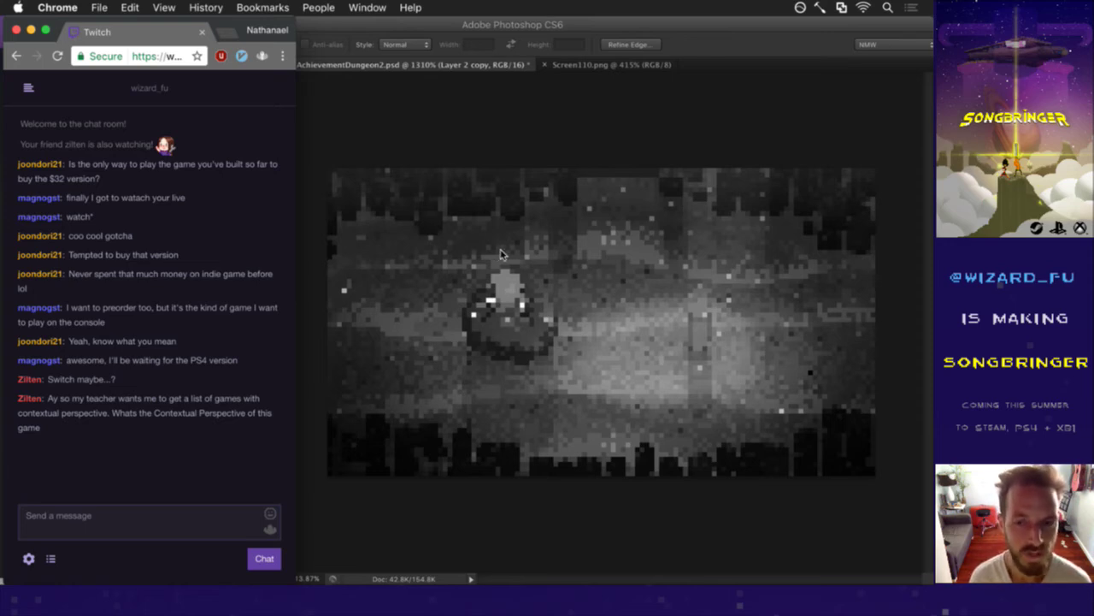
left_click(479, 502)
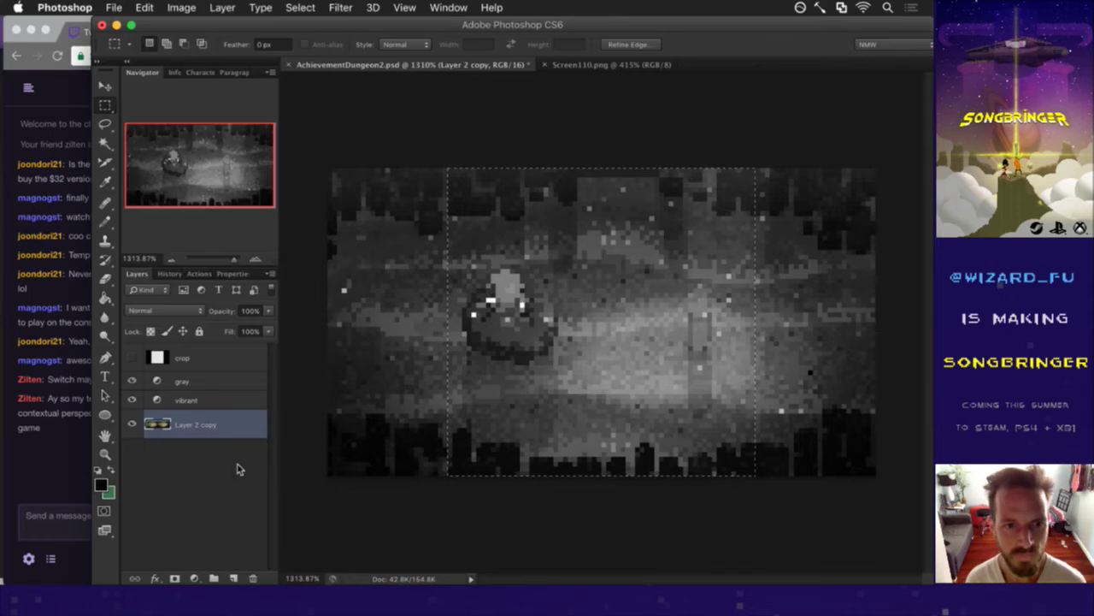
Export the grayscale square icon with the SaveIconSquare action, and preview the resulting AchievementDungeon2.png in Finder.
left_click(199, 274)
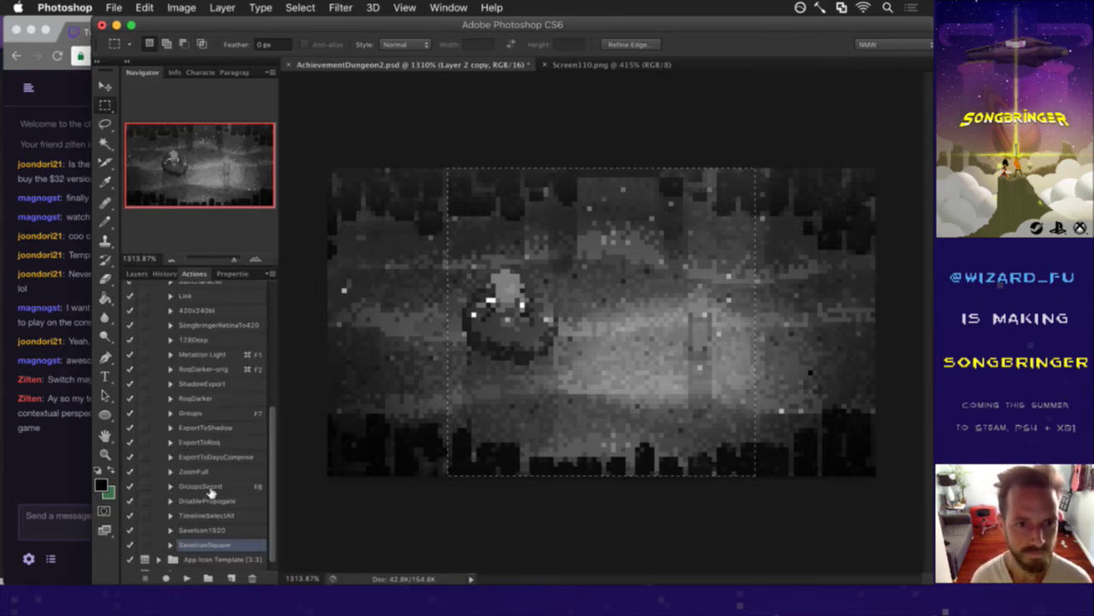
left_click(187, 574)
key("super+Tab")
key("super+Tab")
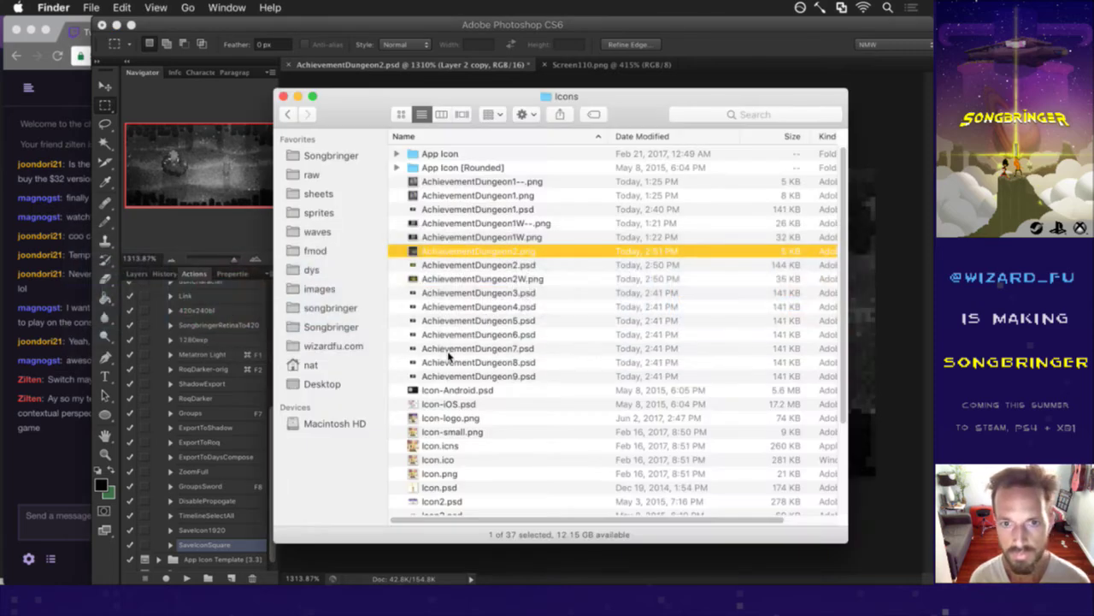
key("space")
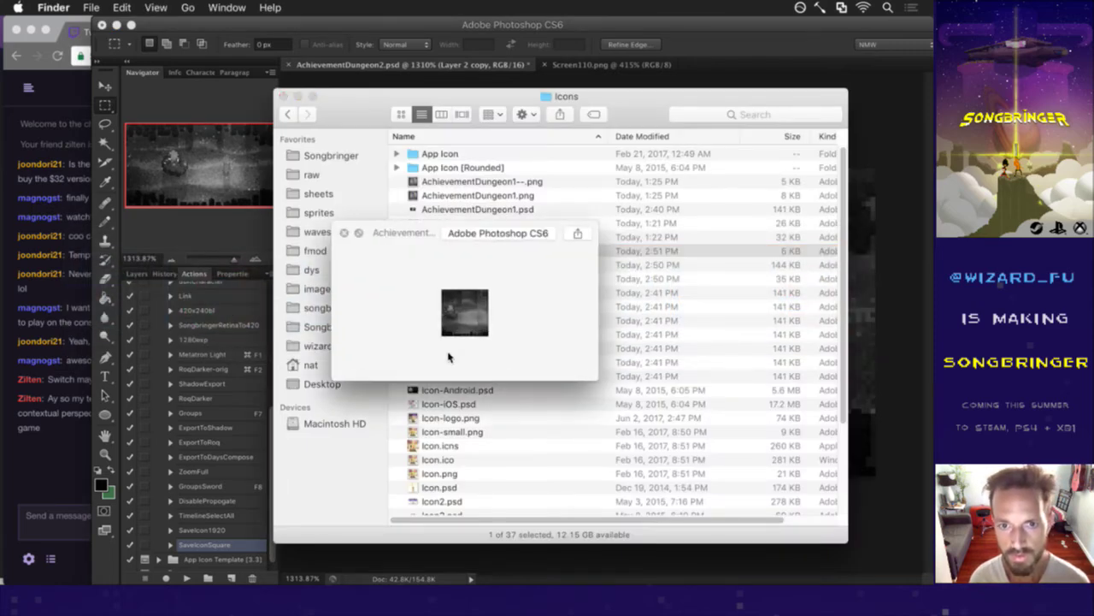
key("space")
Rename the grayscale square icon as AchievementDungeon2--.png.
key("Return")
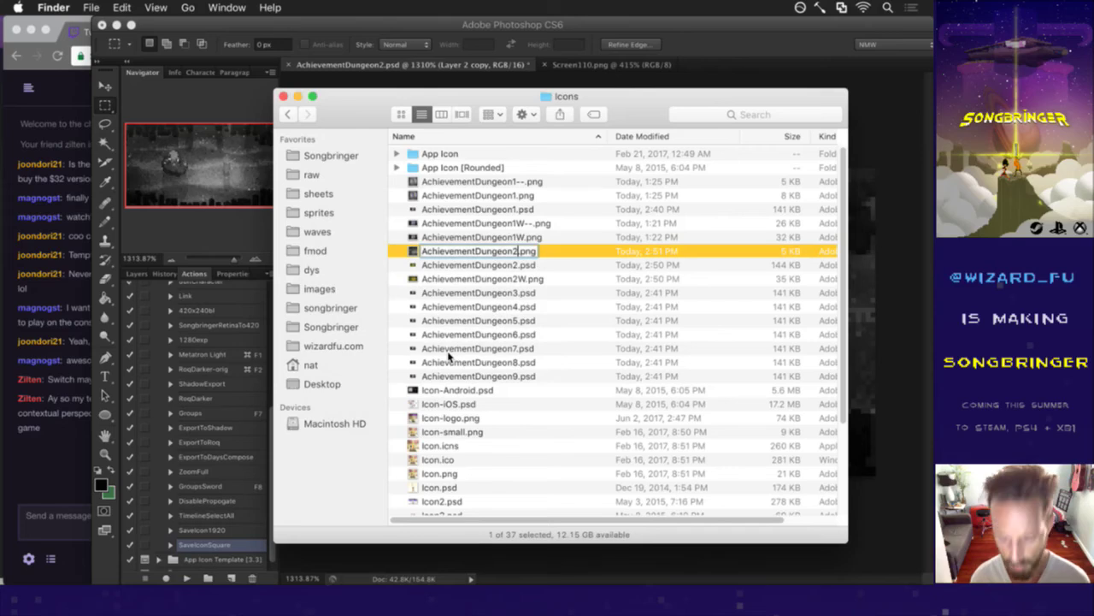
key("Right")
type("--")
key("Return")
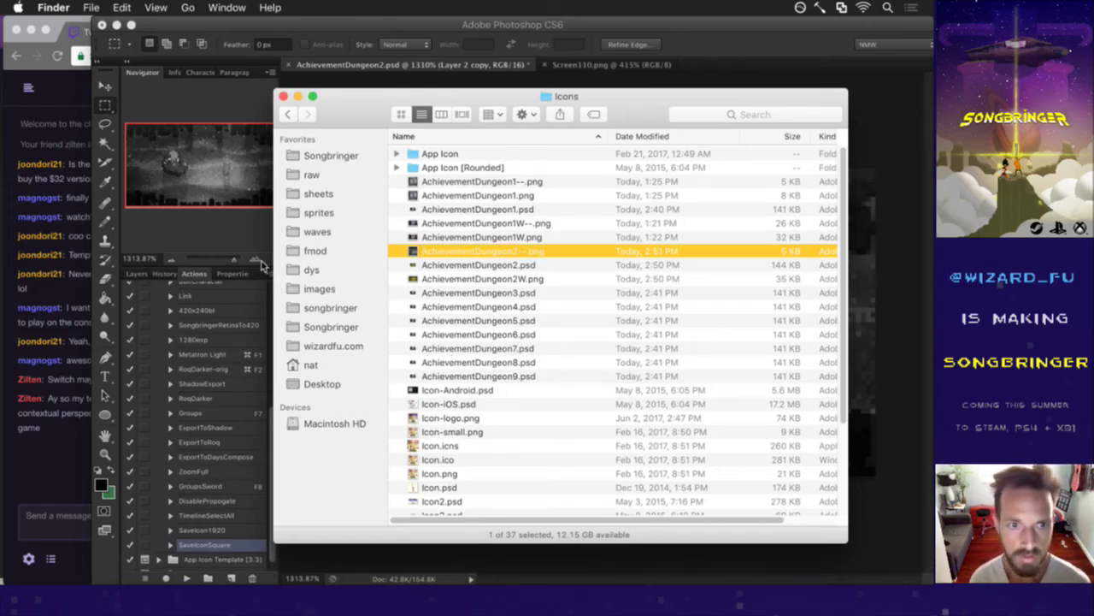
Return to Photoshop, export the wide grayscale icon with the SaveIcon1920 action, and preview the new PNG in Finder.
left_click(227, 231)
left_click(196, 530)
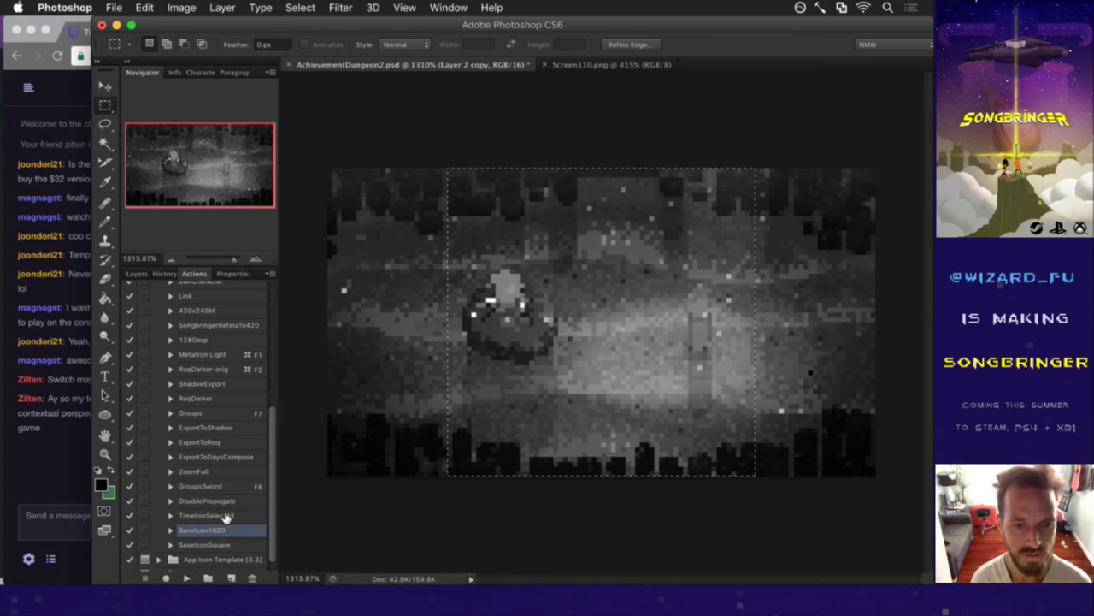
key("super+Tab")
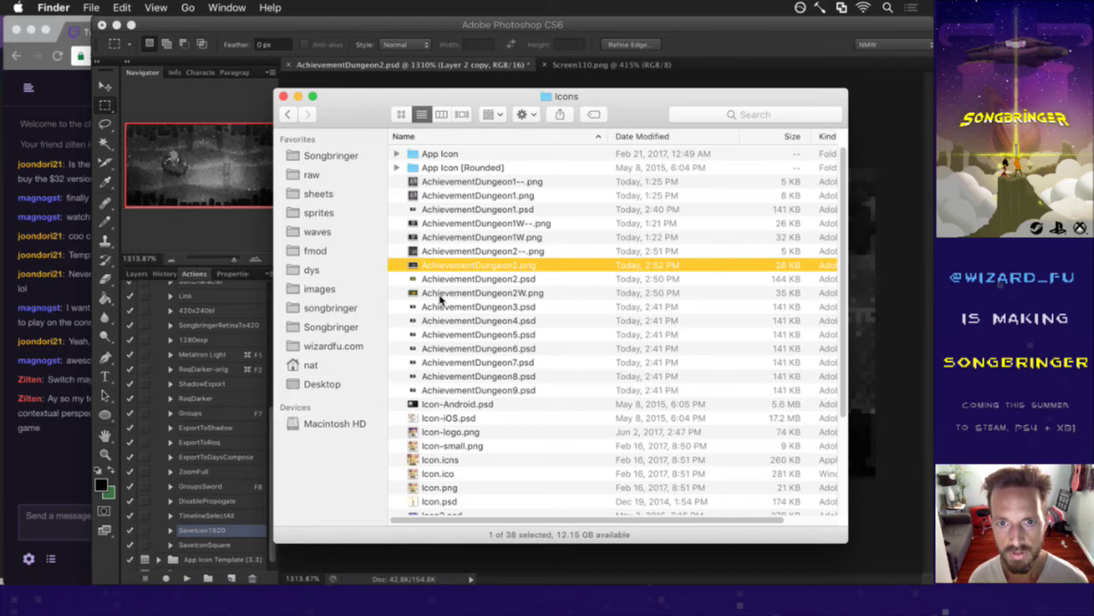
key("space")
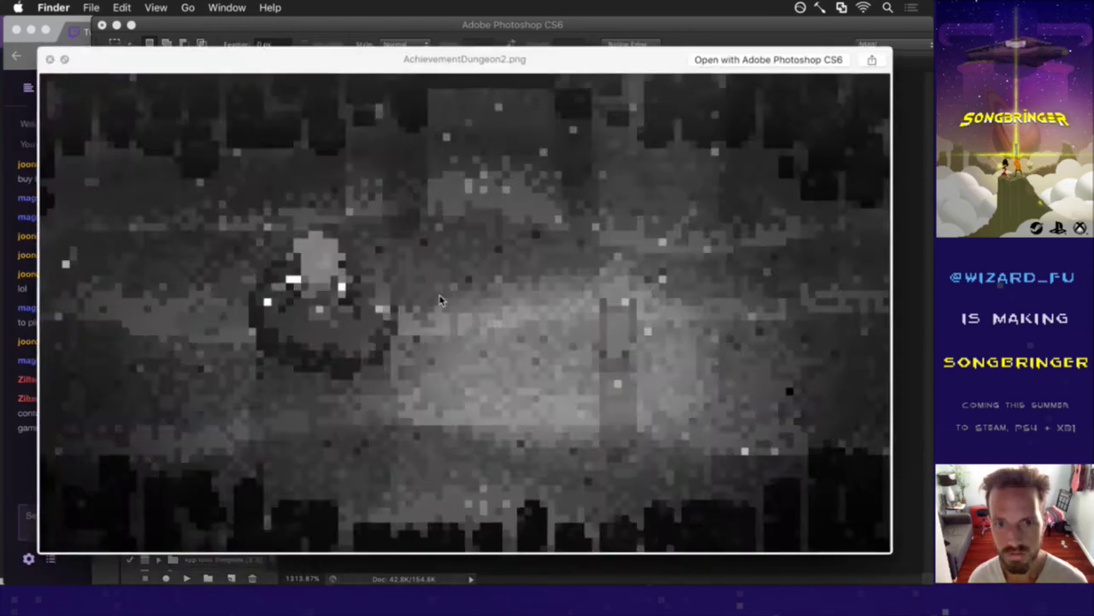
key("space")
Try to rename the wide grayscale icon as AchievementDungeon2W.png.
key("Return")
key("Right")
type("W")
key("Return")
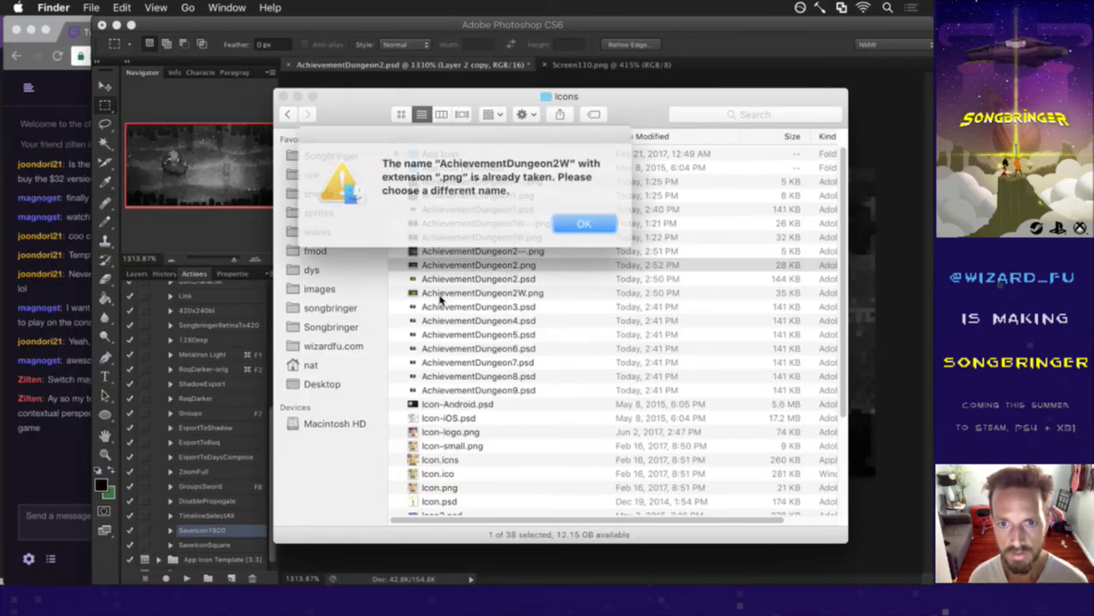
key("Return")
Rename the wide grayscale icon as AchievementDungeon2W--.png.
key("Return")
key("Right")
type("W--")
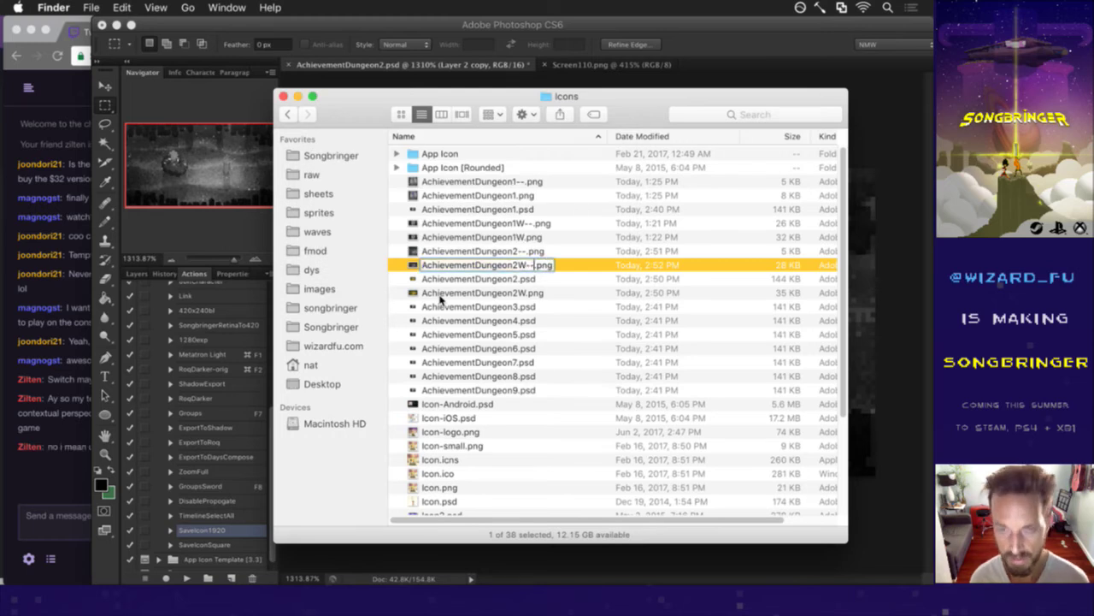
key("Return")
Preview AchievementDungeon2W--.png, and preview the square AchievementDungeon2--.png in the Icons folder.
key("space")
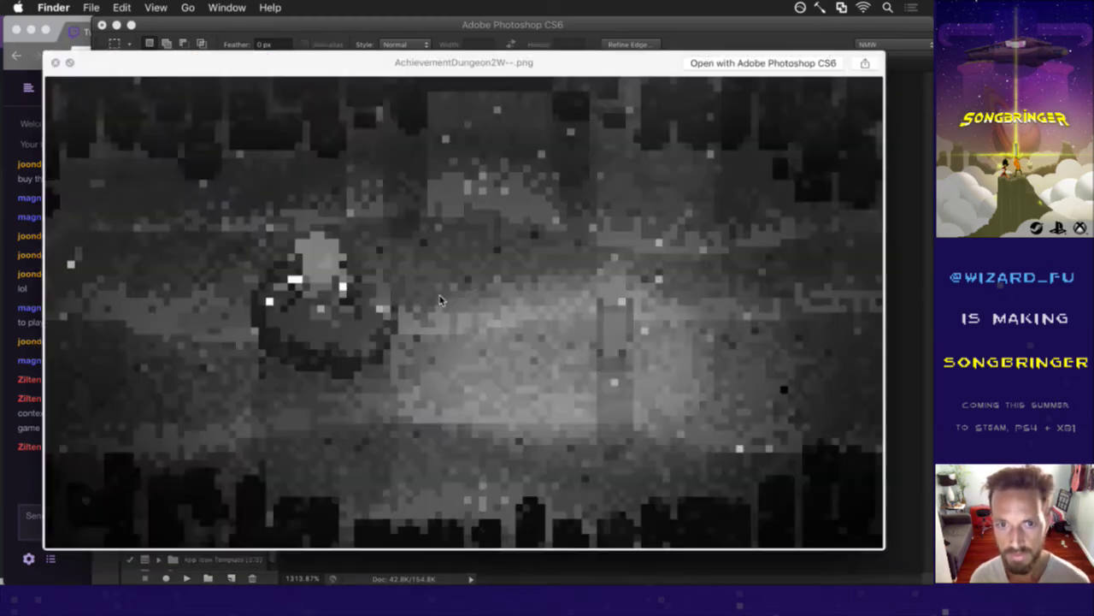
key("space")
key("Down")
key("Down")
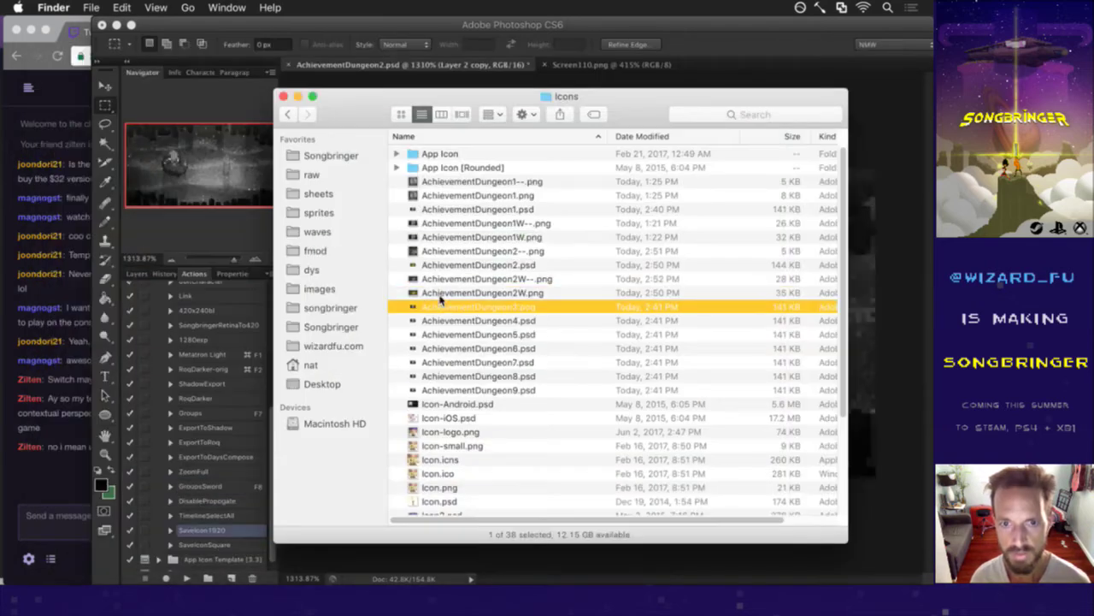
key("Up")
key("Up")
key("Up")
key("Up")
key("space")
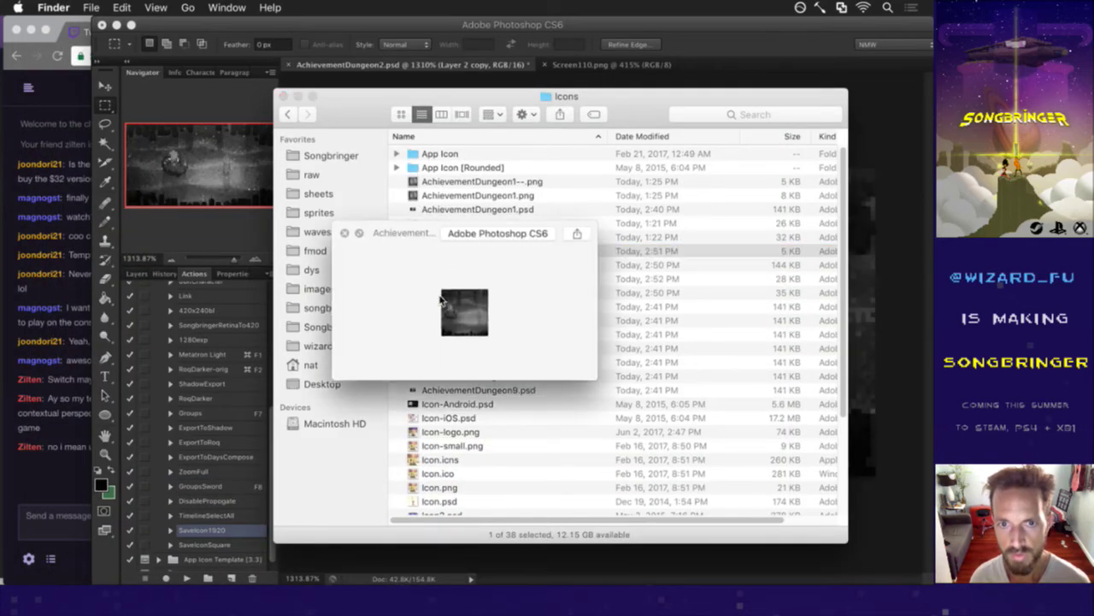
Return to Photoshop, hide the gray adjustment layer, and export the color square icon with the SaveIconSquare action.
left_click(196, 228)
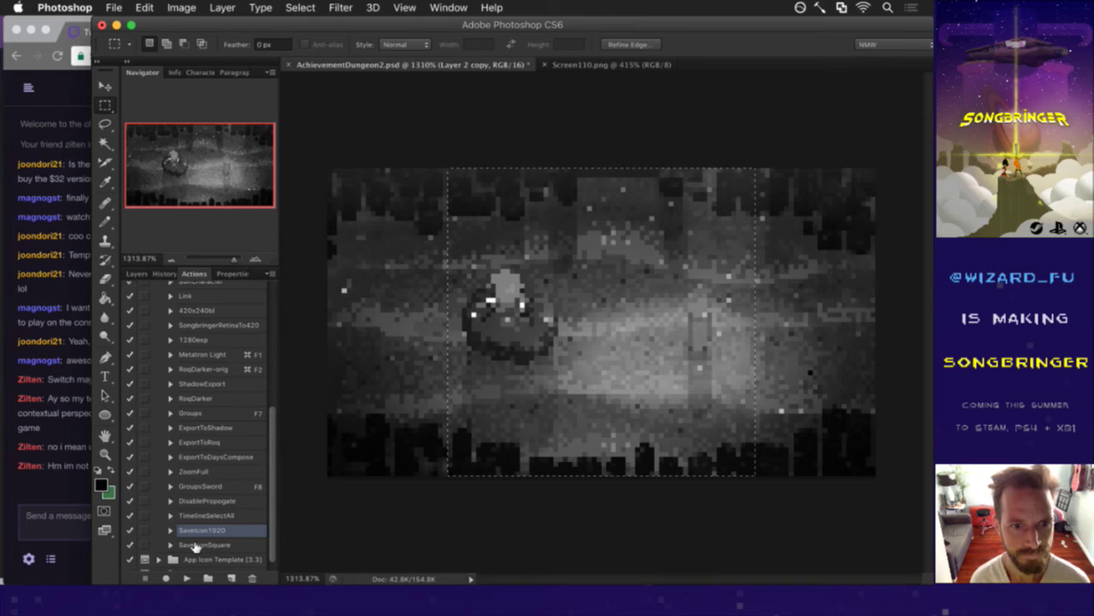
left_click(202, 543)
left_click(137, 274)
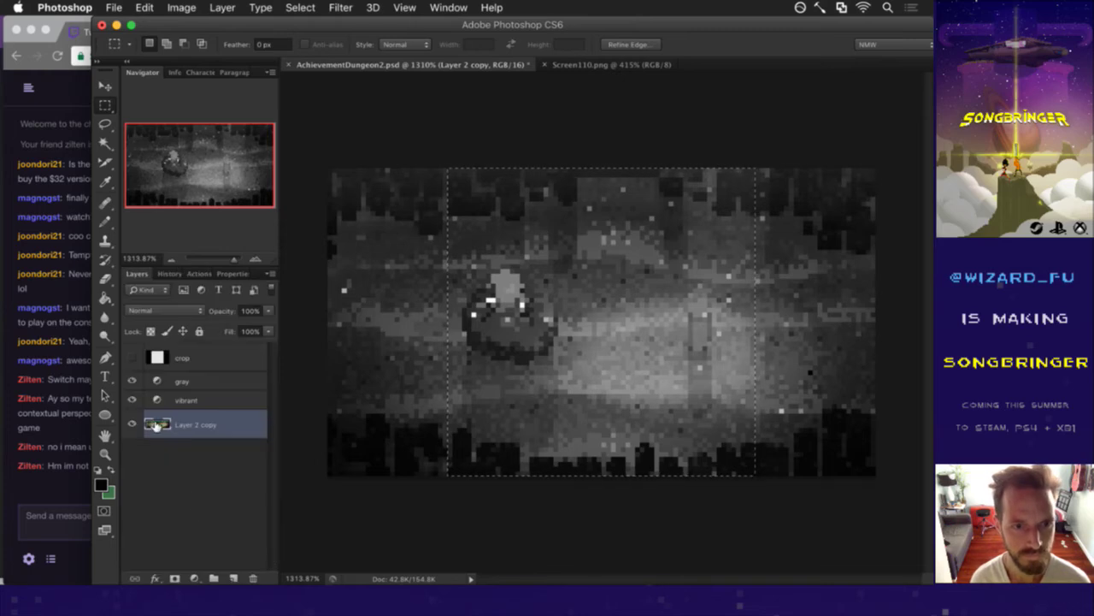
left_click(132, 380)
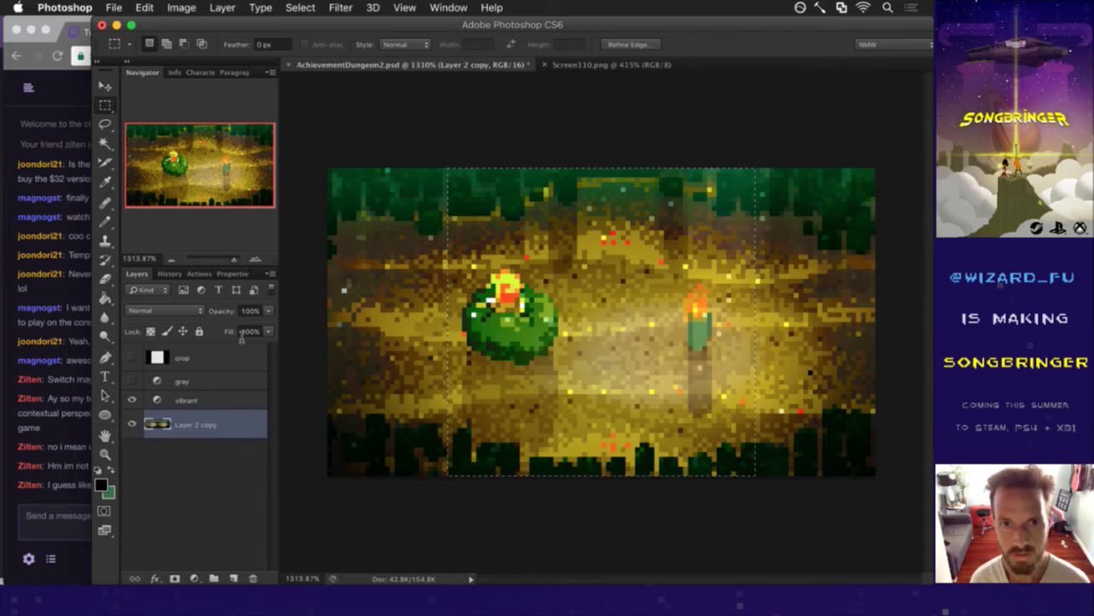
left_click(194, 274)
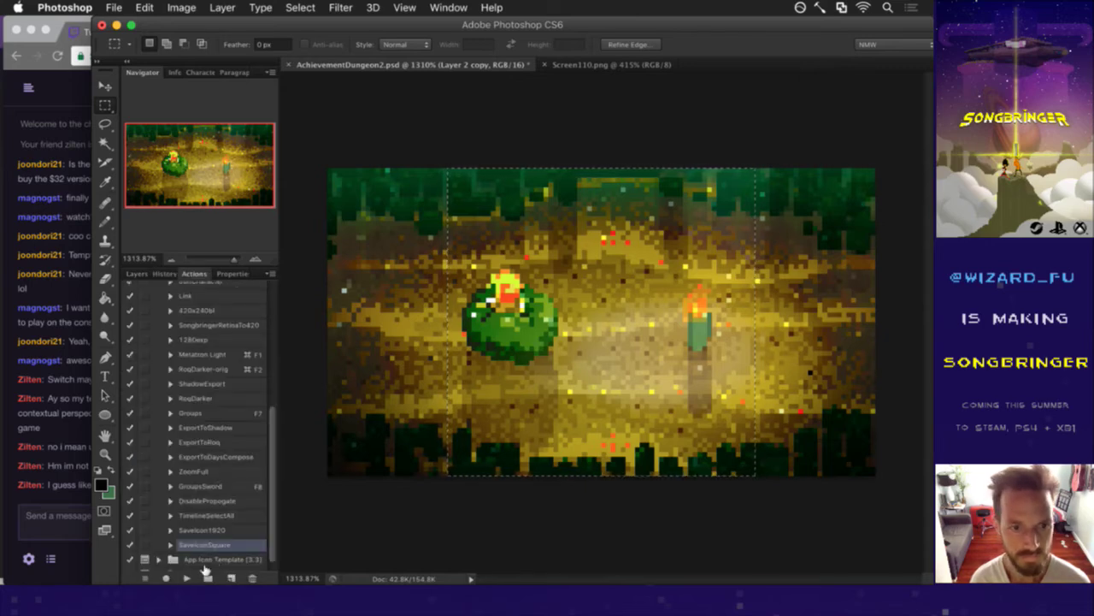
Switch to the Twitch chat and read the follow-up question about the game's message.
left_click(66, 475)
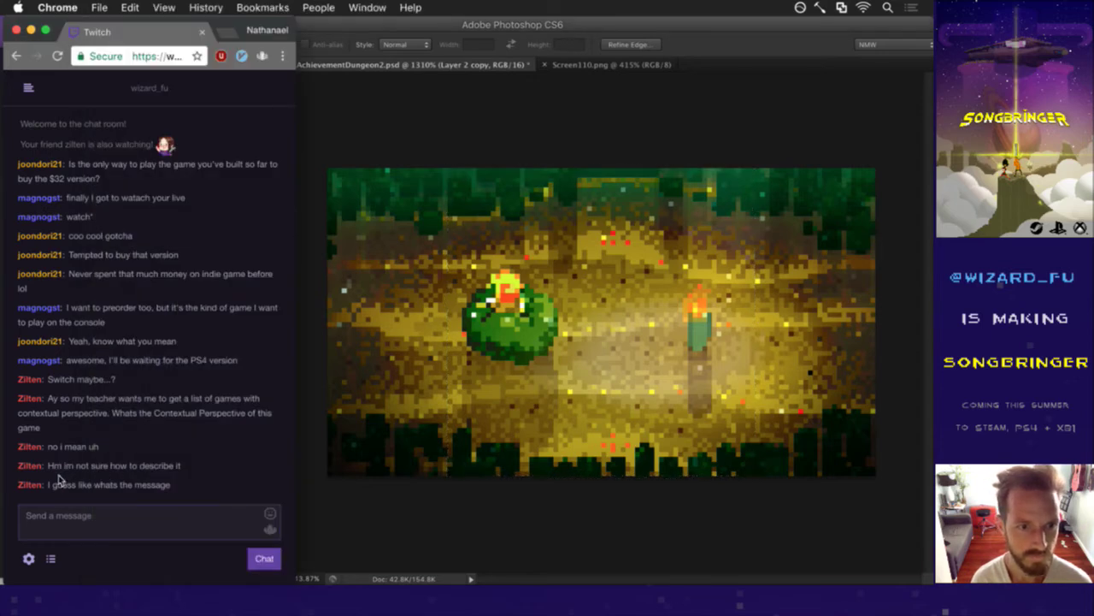
left_click_drag(61, 493, 173, 486)
left_click(181, 484)
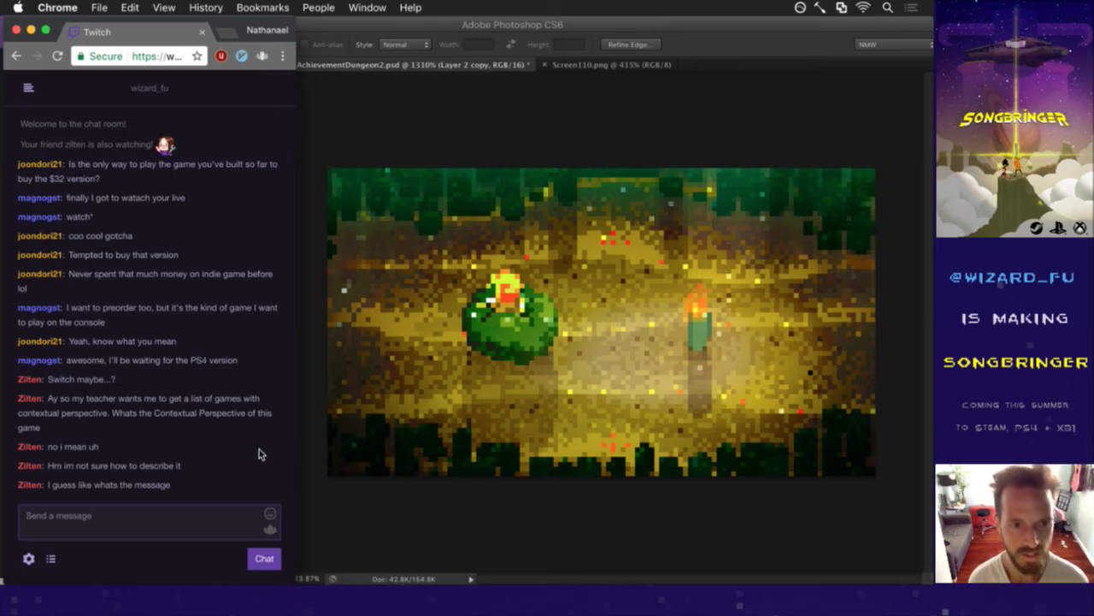
Switch to Finder and compare previews of the color AchievementDungeon2.png and the grayscale AchievementDungeon2--.png.
key("super+Tab")
key("super+Tab")
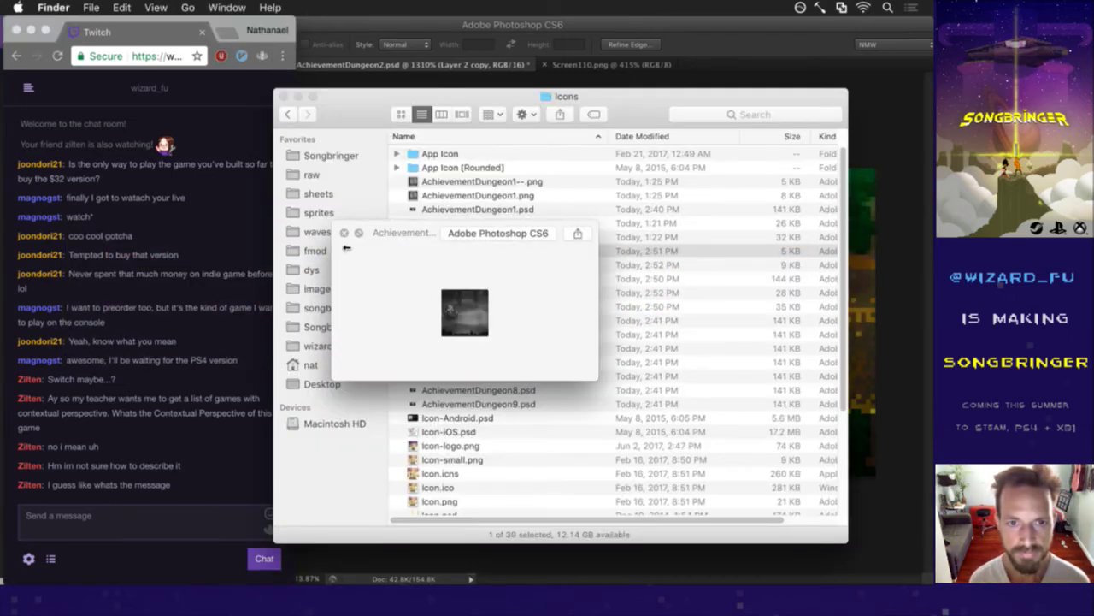
left_click(344, 234)
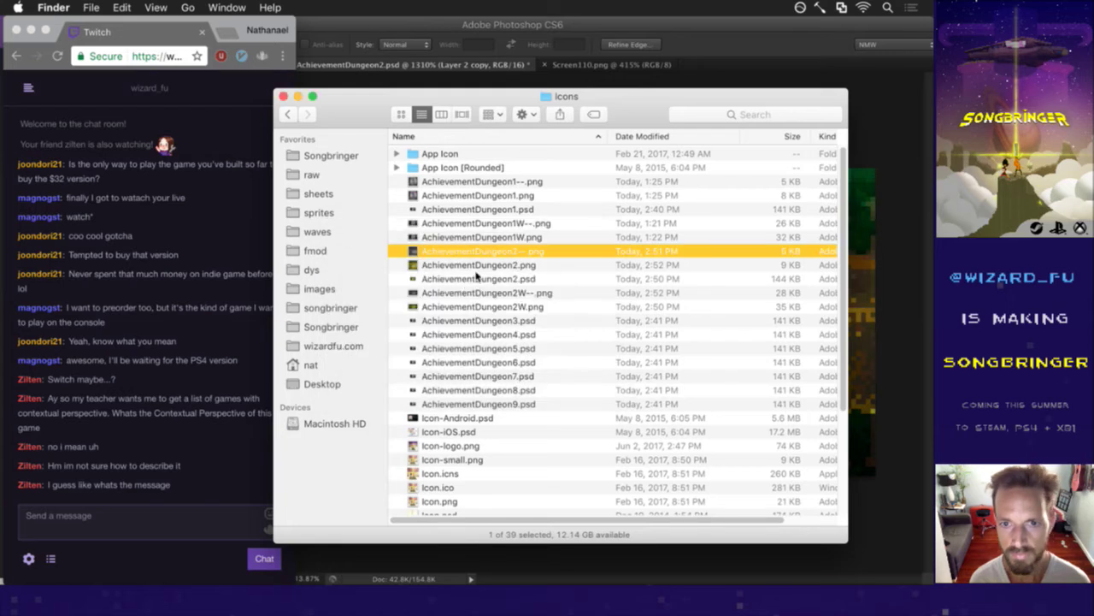
key("Down")
key("space")
key("space")
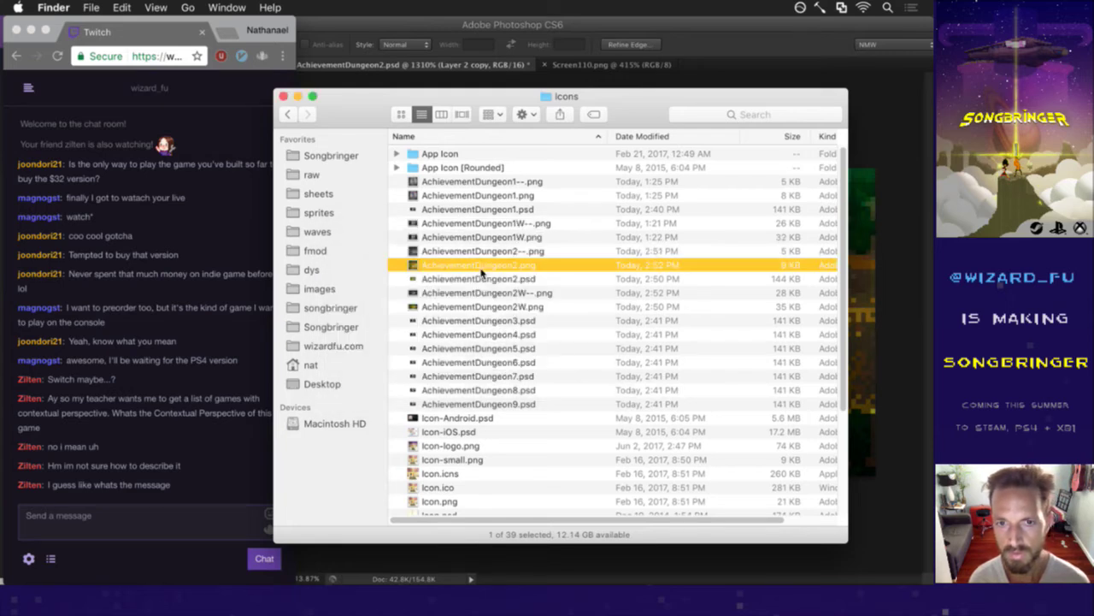
key("Up")
key("space")
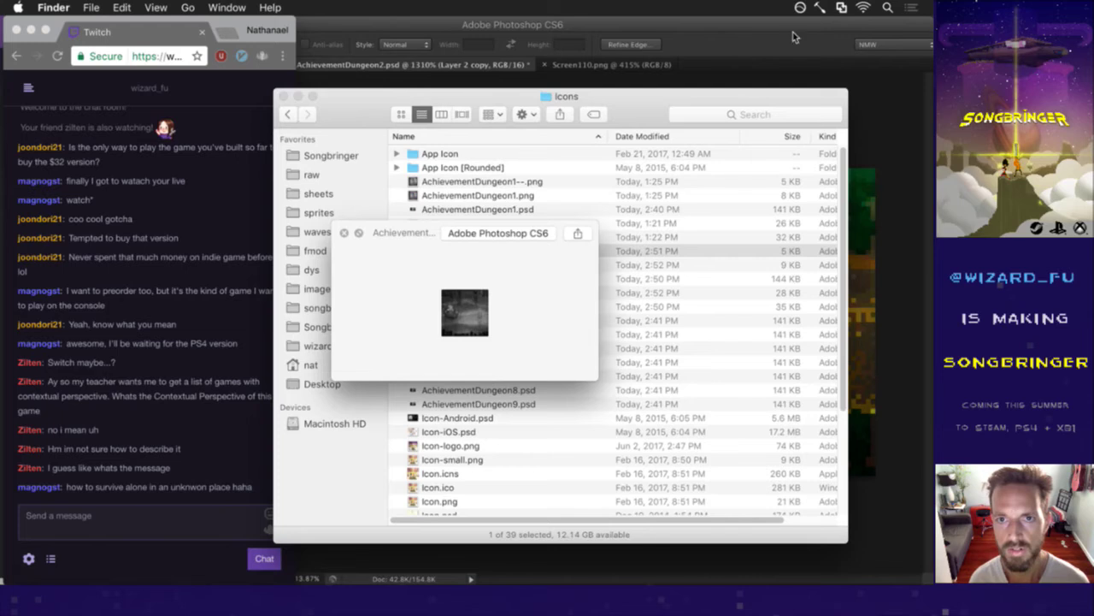
Return to Photoshop and close the AchievementDungeon2.psd and Screen110.png documents.
left_click(764, 40)
left_click(290, 66)
left_click(291, 66)
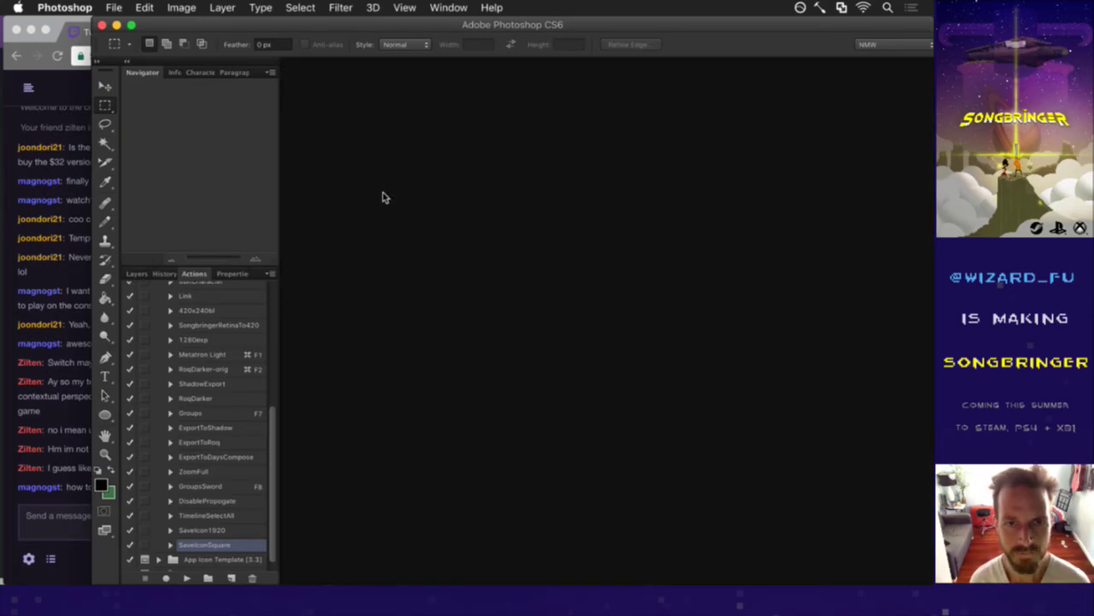
Open the recent document AchievementDungeon3.psd.
left_click(115, 7)
mouse_move(190, 100)
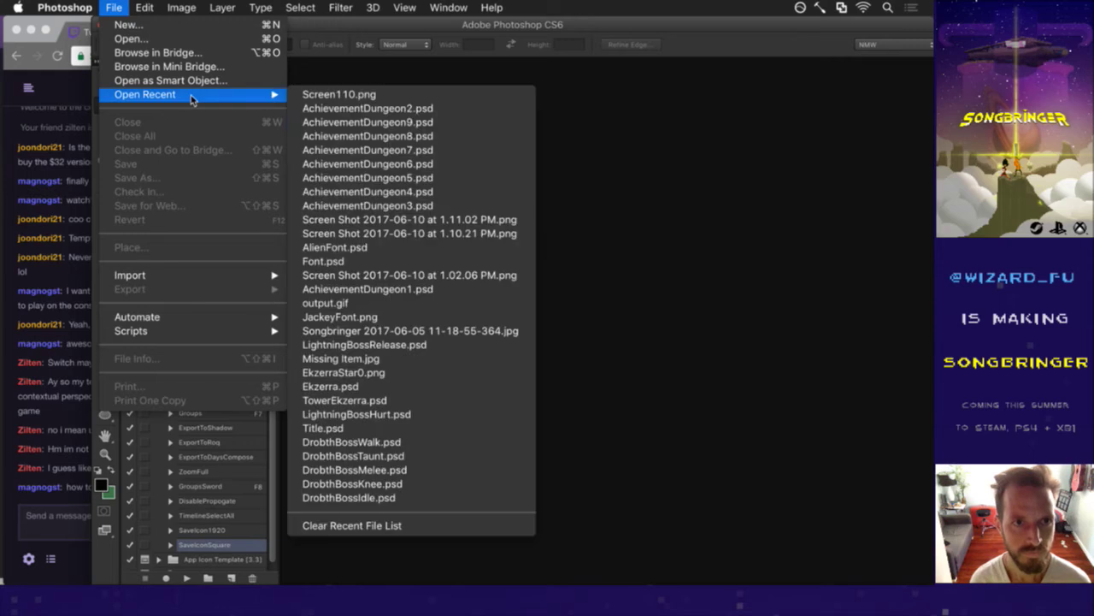
left_click(360, 206)
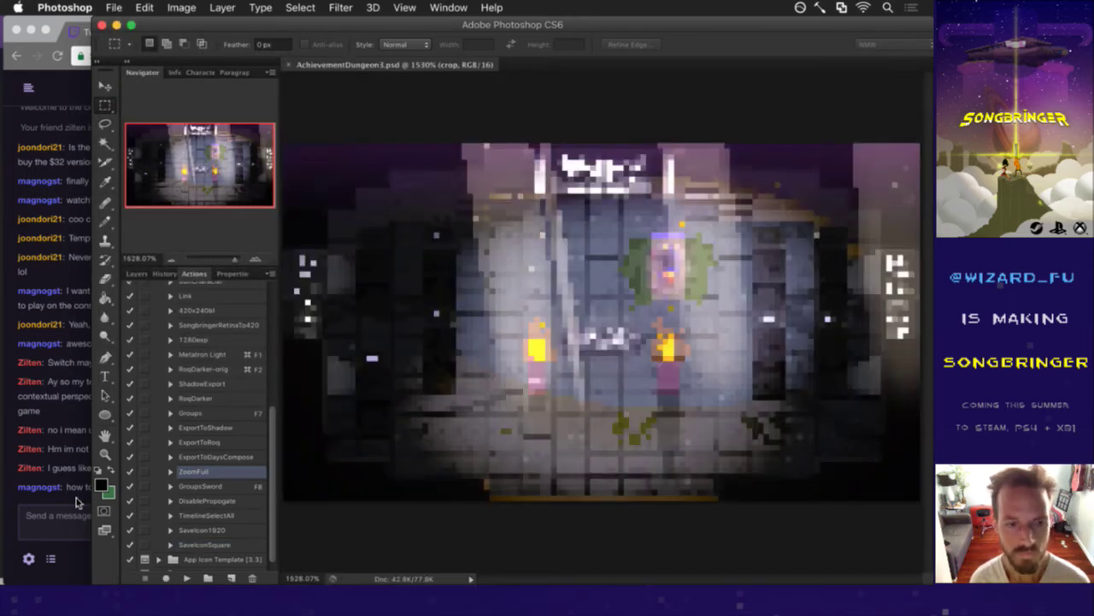
Switch to the Twitch chat to read the newest viewer reply and return to Photoshop.
left_click(72, 500)
left_click_drag(89, 496, 195, 496)
left_click(254, 483)
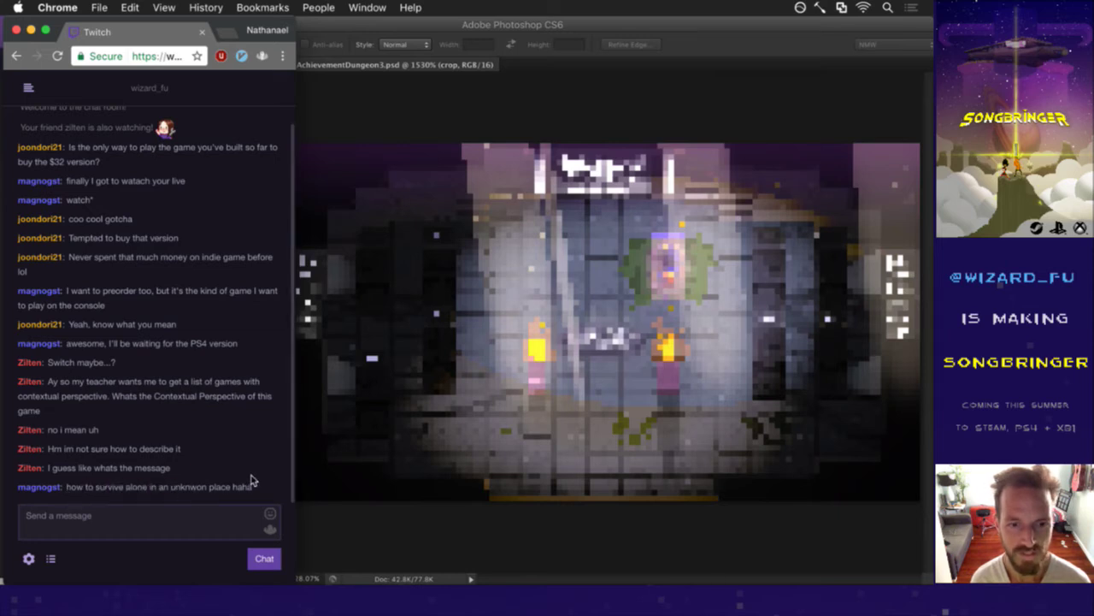
left_click(691, 43)
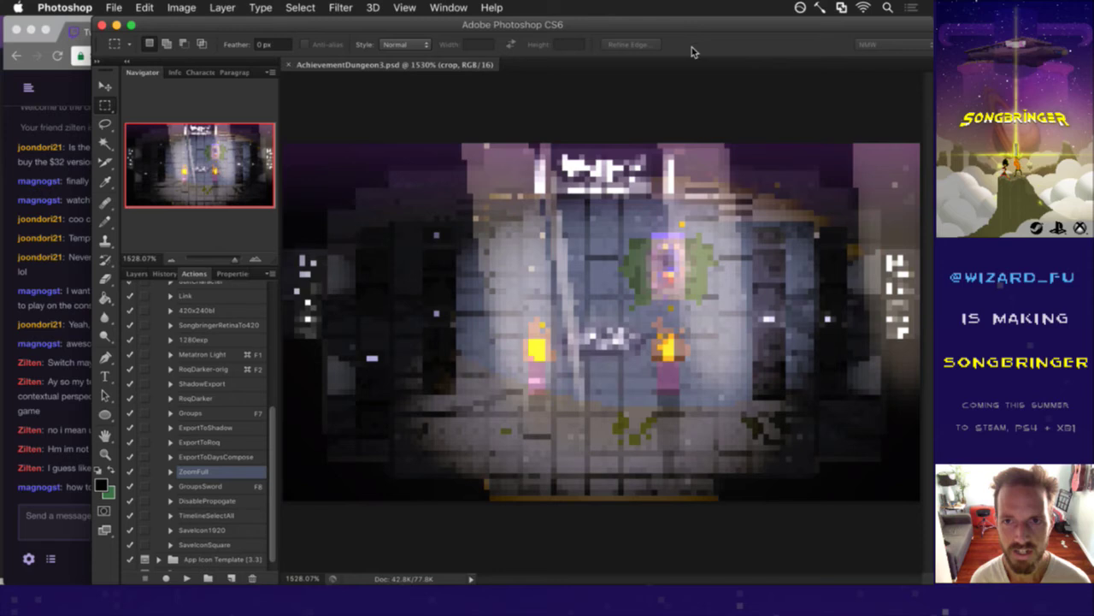
left_click(242, 545)
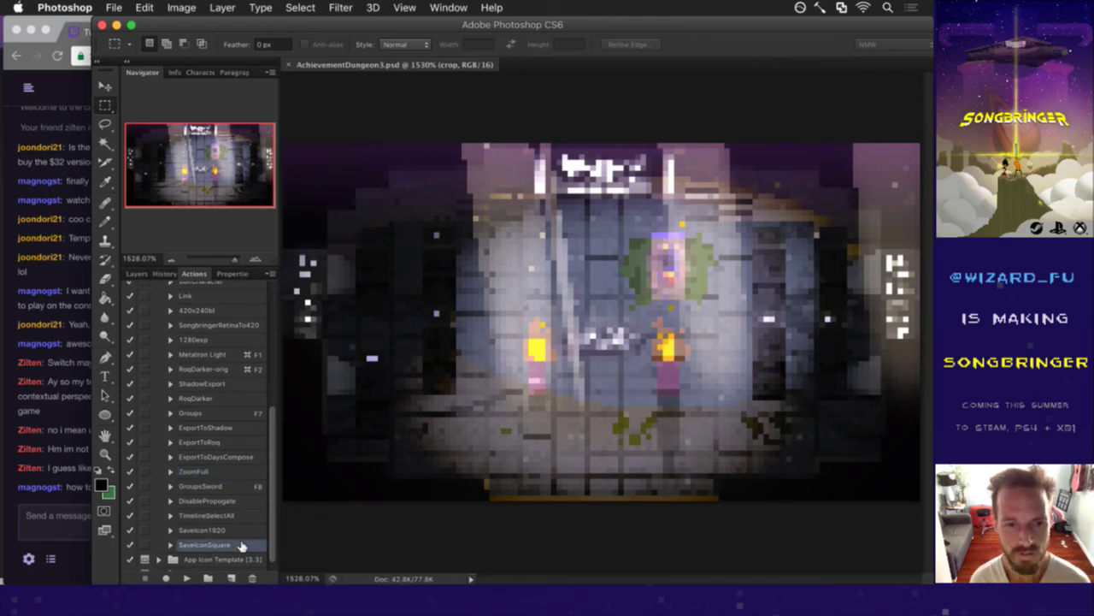
left_click(245, 530)
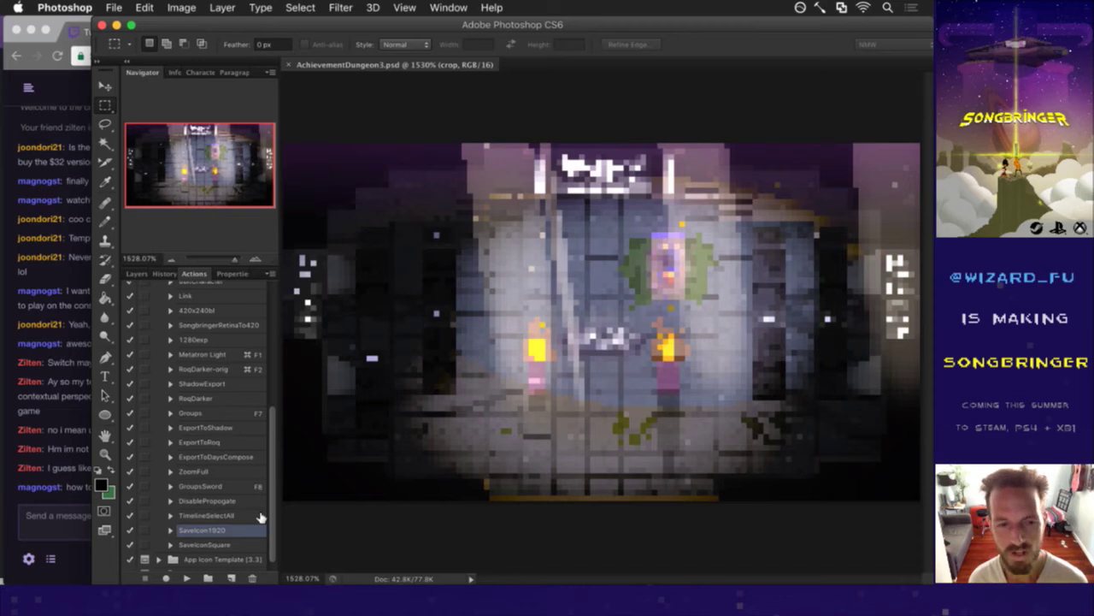
Reread the last Twitch chat message about surviving alone in an unknown place and return to Photoshop.
left_click(43, 498)
left_click_drag(68, 489, 215, 500)
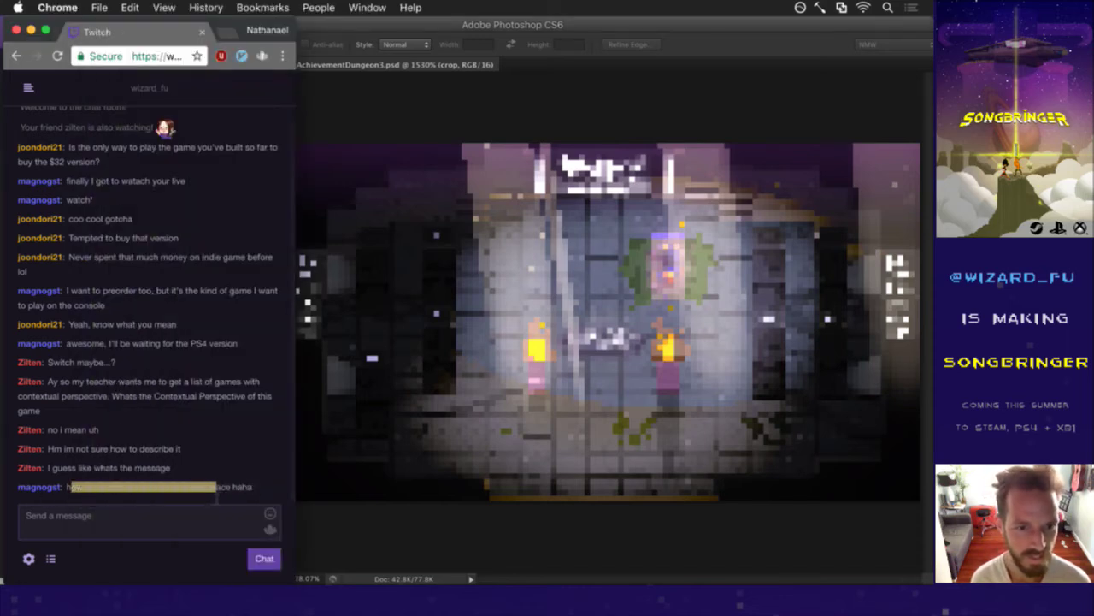
left_click(239, 496)
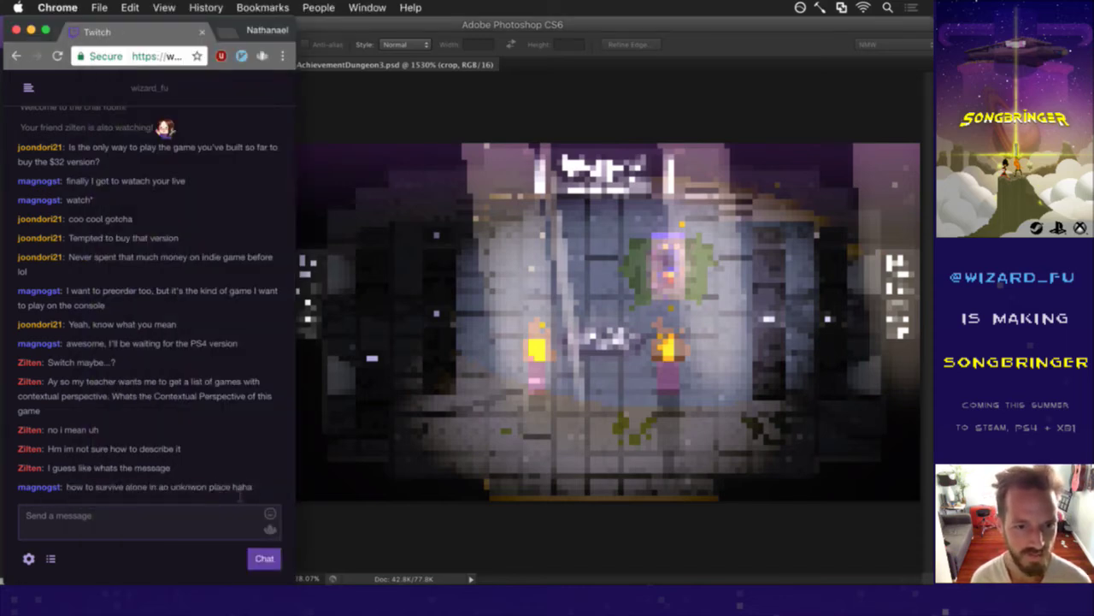
left_click(441, 511)
Switch to iTerm2, set the p value in Saves.txt to 3, and save the file in vim.
key("super+Tab")
key("super+Tab")
key("super+Tab")
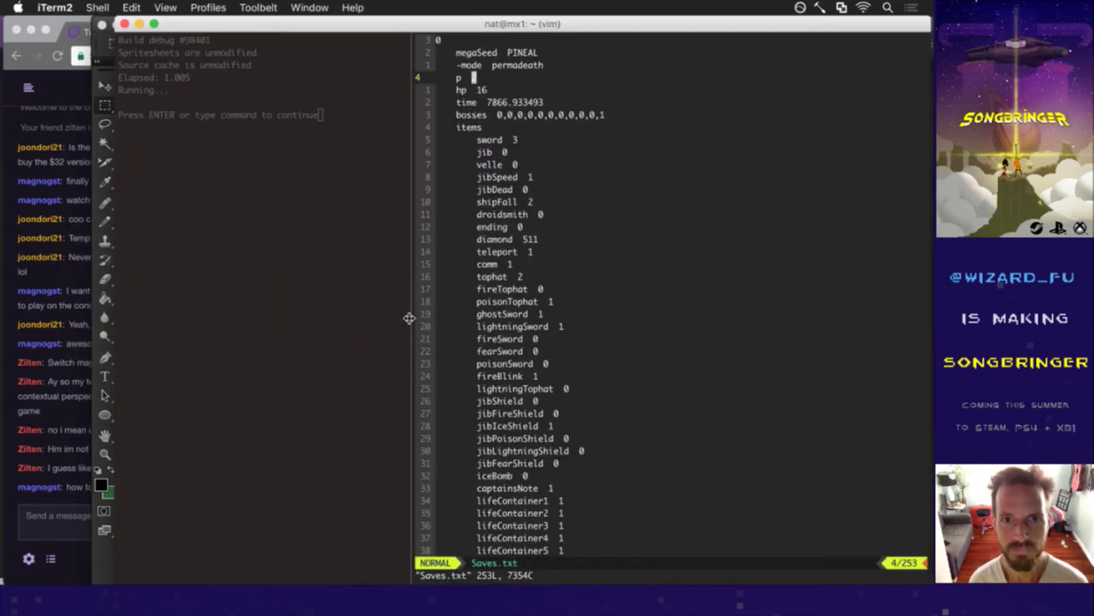
type("r3")
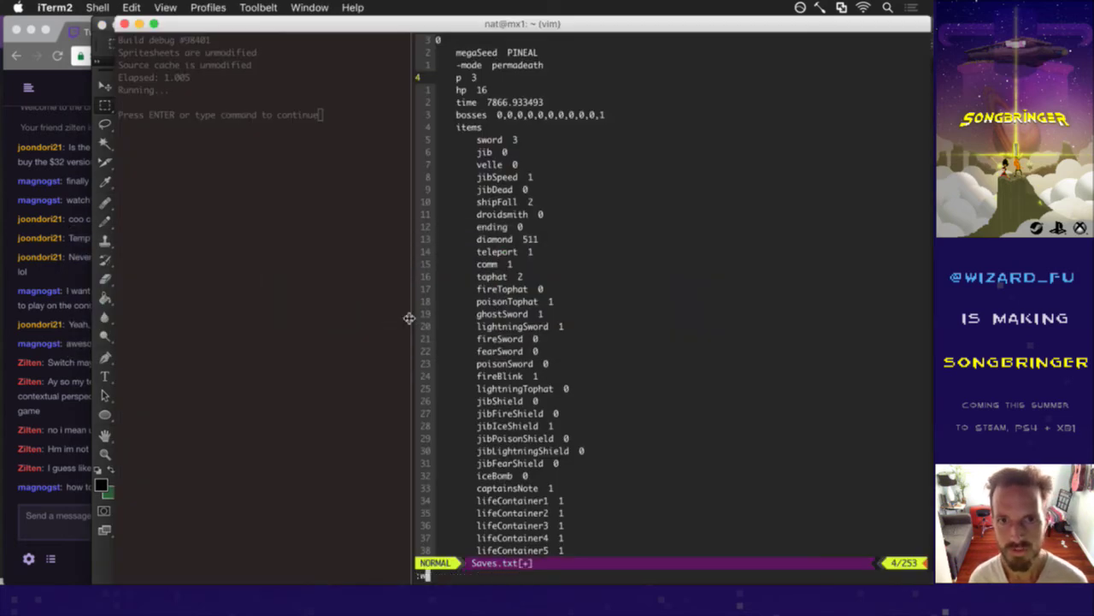
type("w")
key("Return")
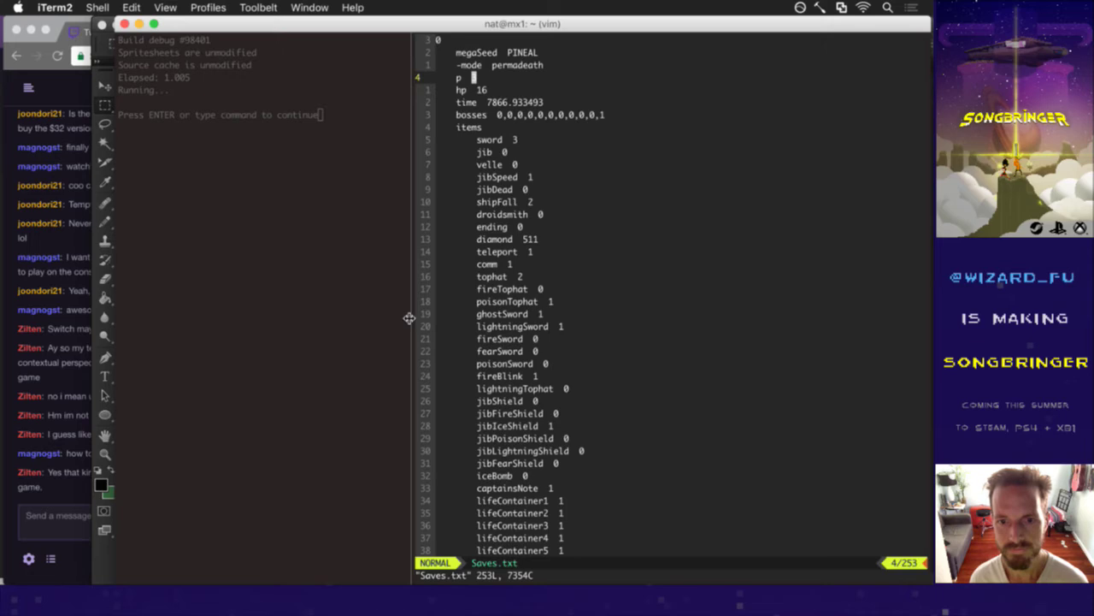
Write the Saves.txt changes to disk in vim, then read the newest Twitch chat message and return to iTerm2.
type(":up")
key("Return")
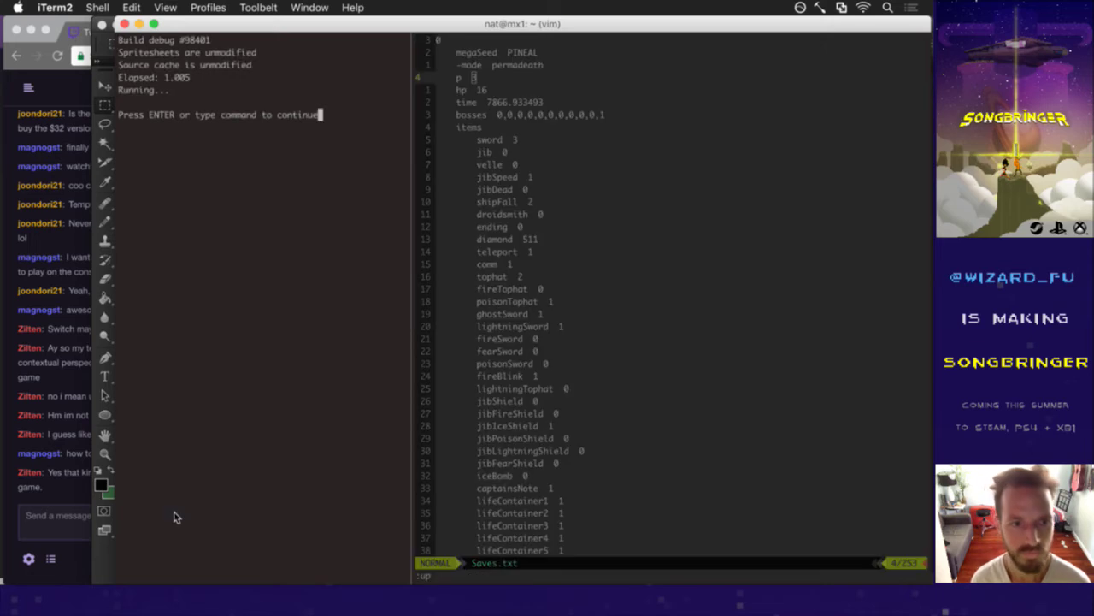
left_click(74, 494)
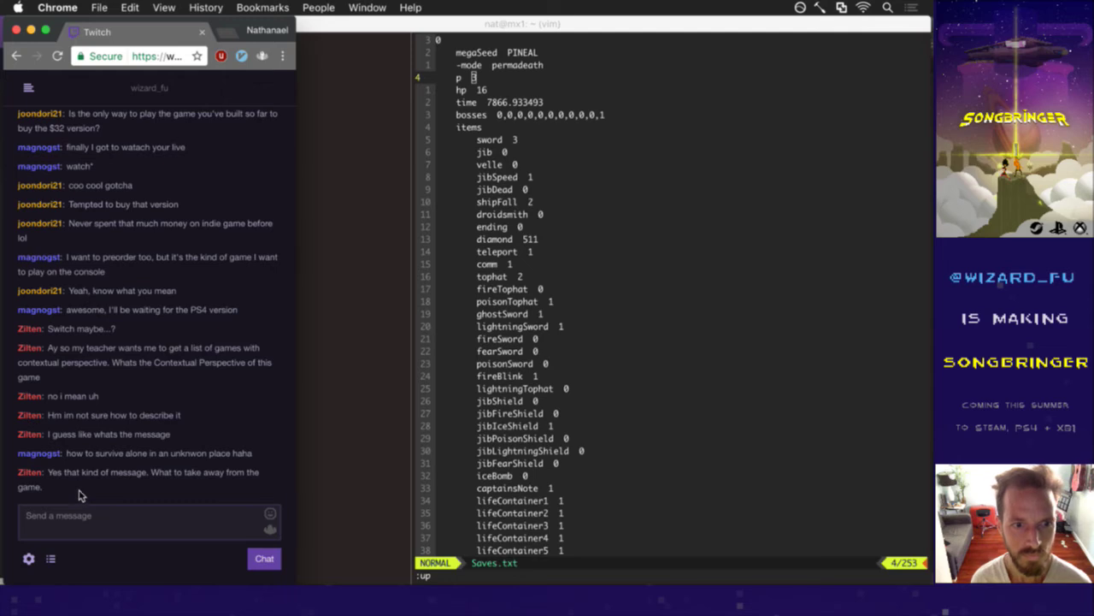
left_click(579, 381)
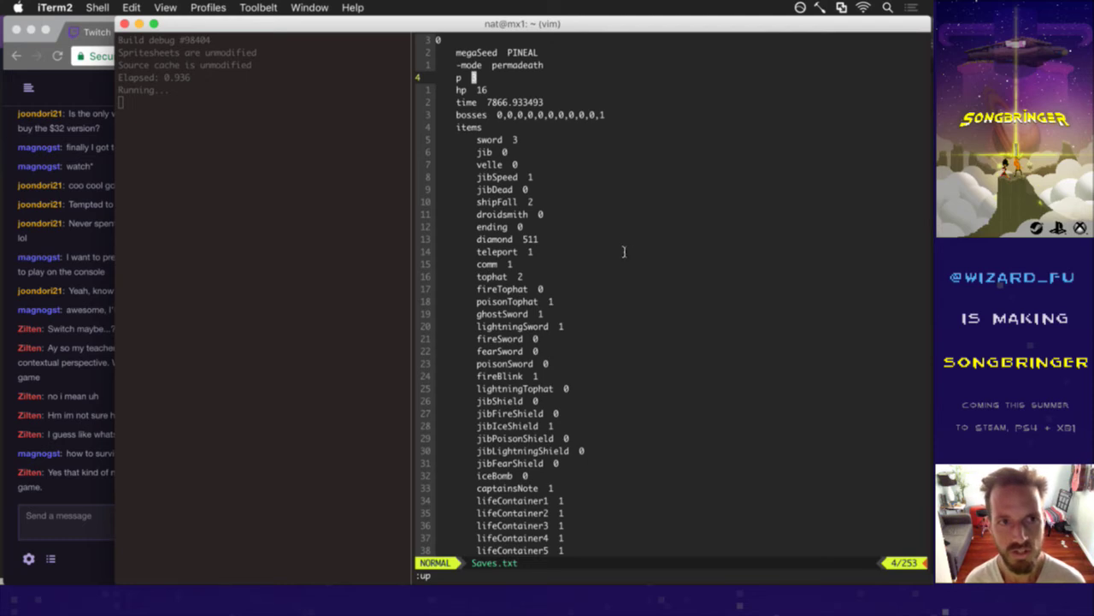
Switch to Songbringer and quit it, then open the 06-10-17 screenshots folder from the desktop in Finder.
key("super+Tab")
key("super+Tab")
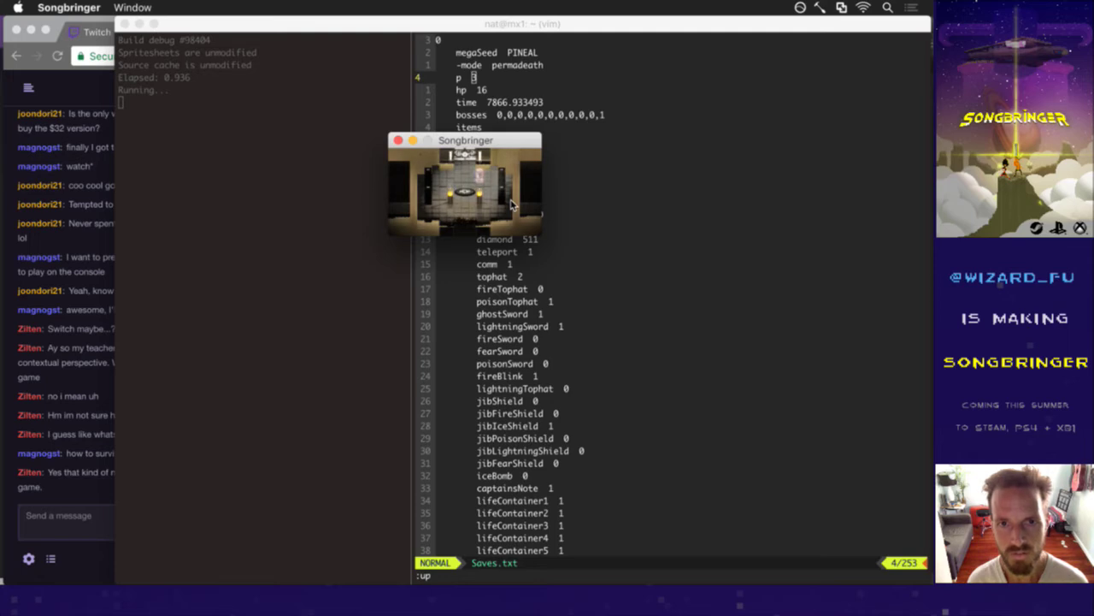
key("super+q")
key("F11")
left_click(795, 137)
double_click(795, 137)
key("space")
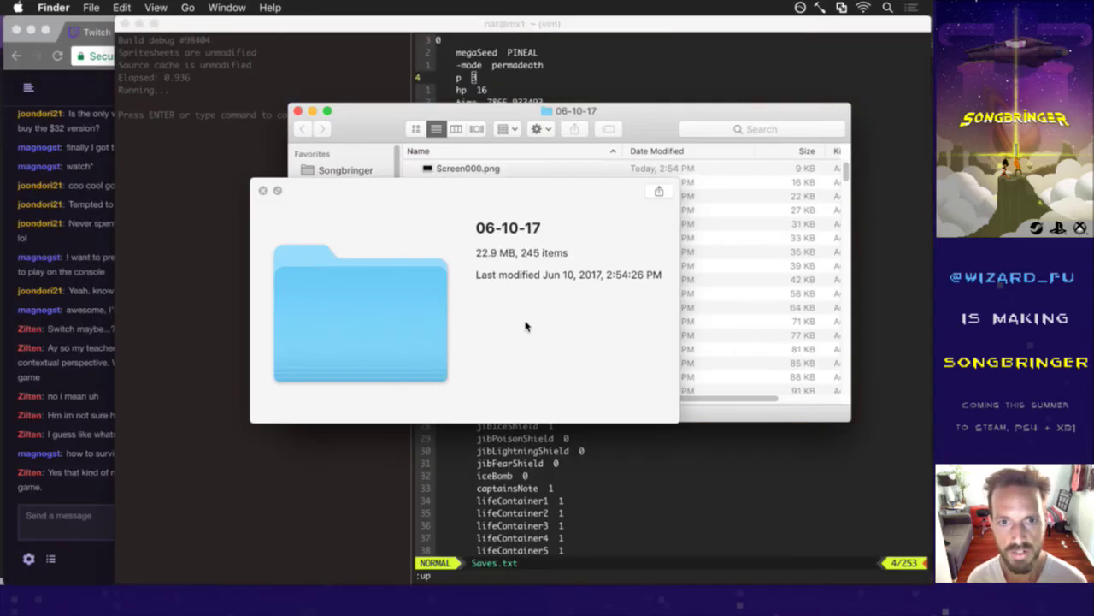
left_click(263, 190)
left_click_drag(382, 117, 379, 124)
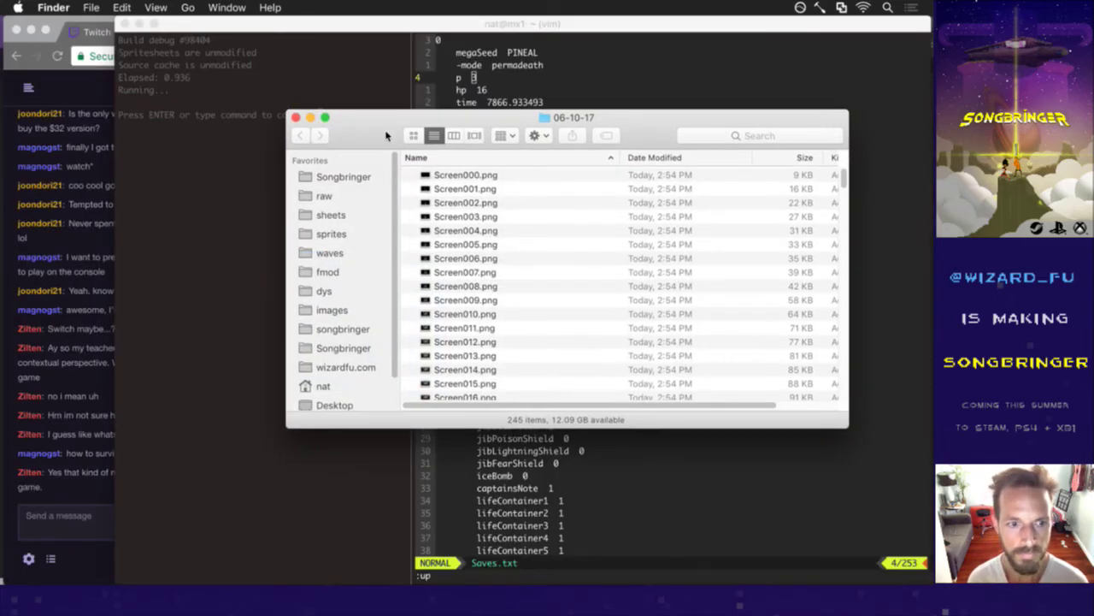
Preview the captured screenshots one after another up to Screen035.png to pick a frame for the Dungeon 3 icon.
left_click(525, 271)
key("space")
key("Down")
key("Down")
key("Down")
key("Down")
key("Down")
key("Down")
key("Down")
key("Down")
key("Down")
key("Down")
key("Down")
key("Down")
key("Down")
key("Down")
key("Down")
key("Down")
key("Down")
key("Down")
key("Down")
key("Down")
key("Down")
key("Down")
key("Down")
key("Down")
key("Down")
key("Down")
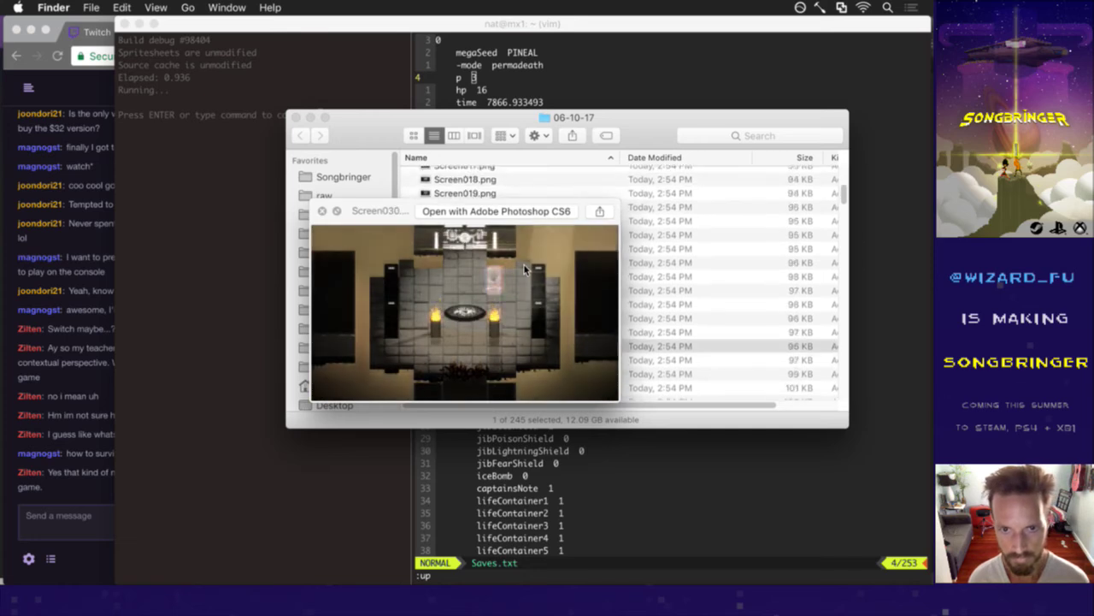
key("Down")
key("Down")
key("Down")
key("Down")
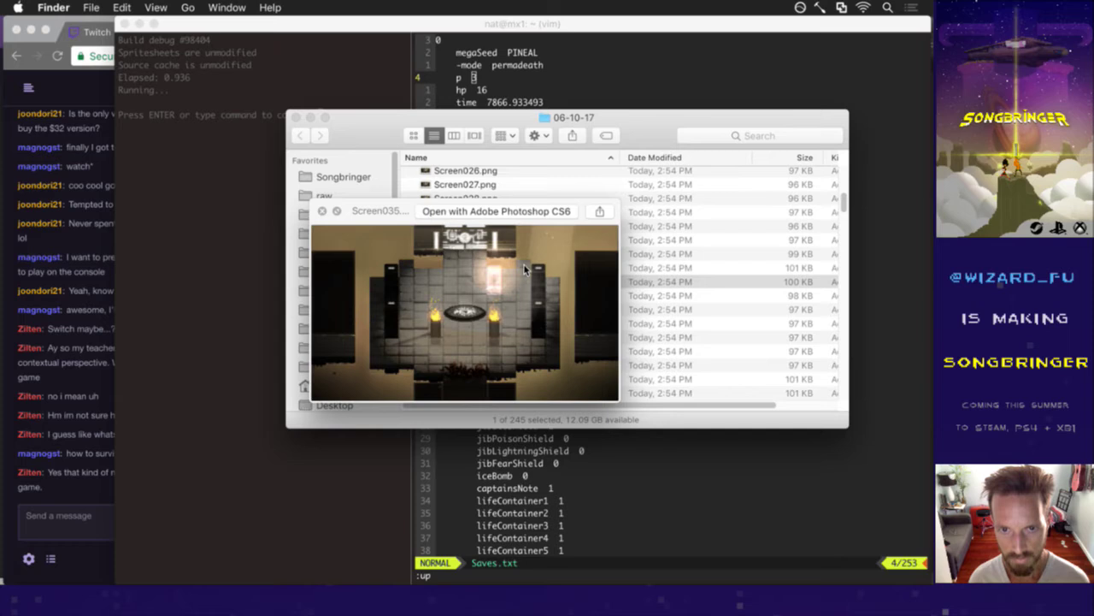
key("space")
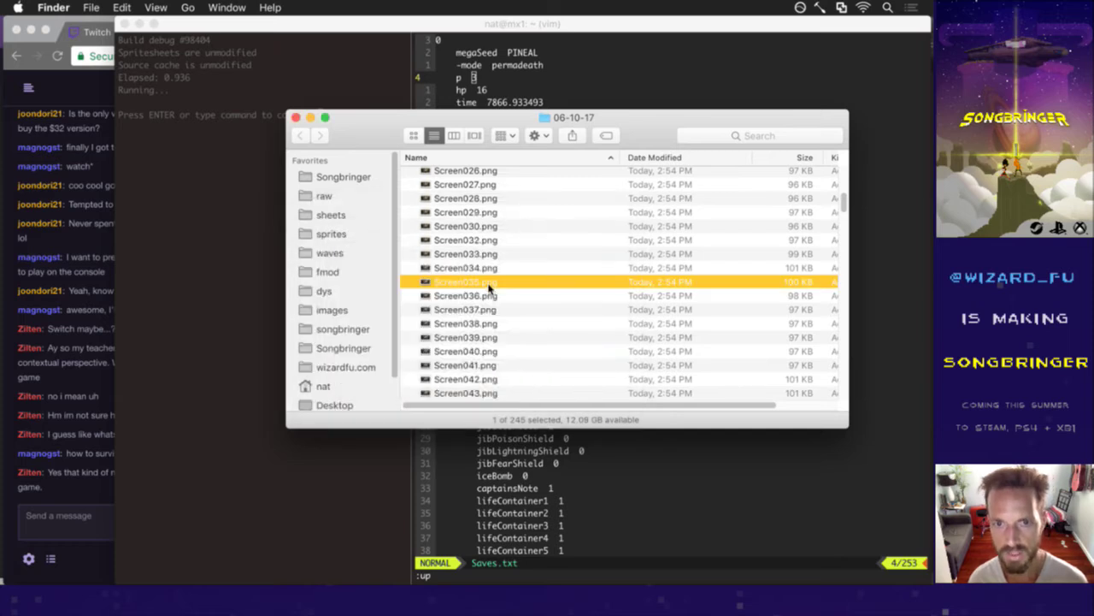
Open Screen035.png in Photoshop, copy the whole image and close it.
right_click(488, 287)
mouse_move(538, 305)
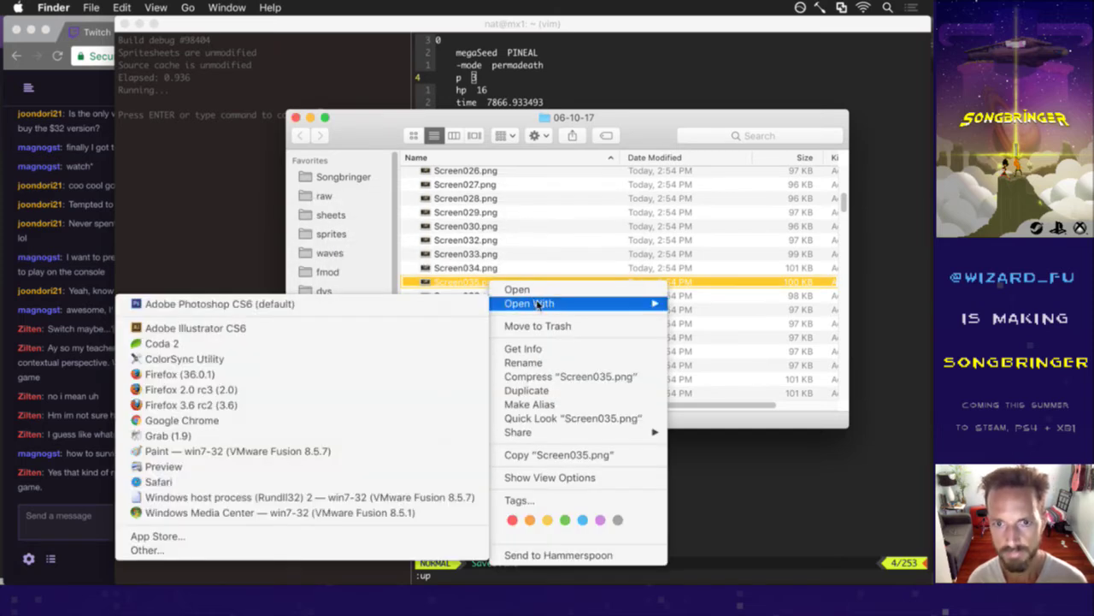
left_click(475, 308)
key("super+a")
key("super+c")
key("super+w")
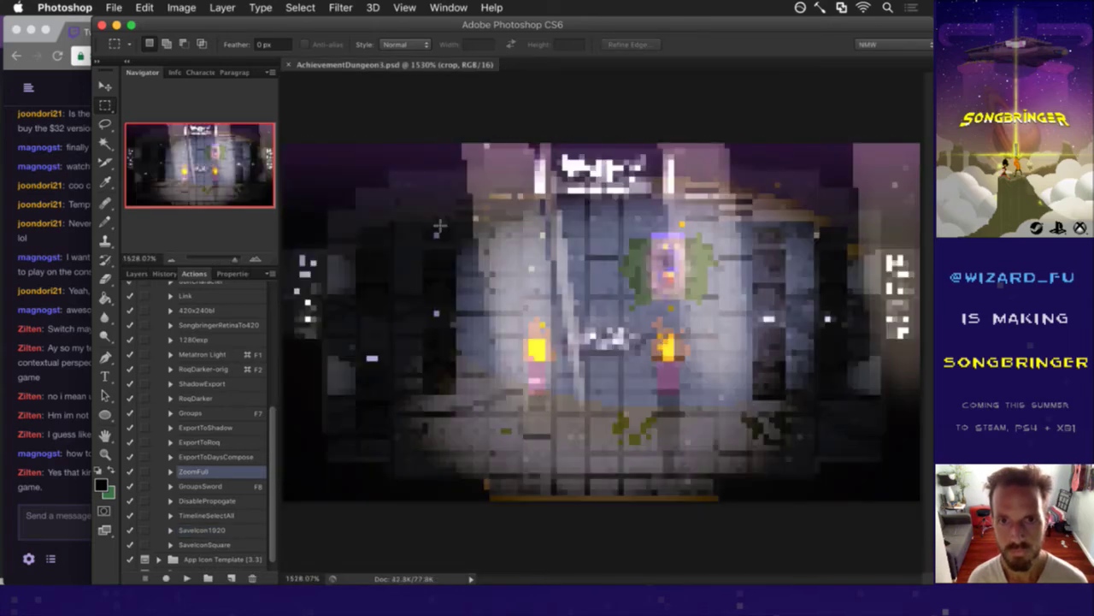
Delete the old Layer 1 from AchievementDungeon3.psd and paste the copied screenshot as its replacement.
left_click(136, 274)
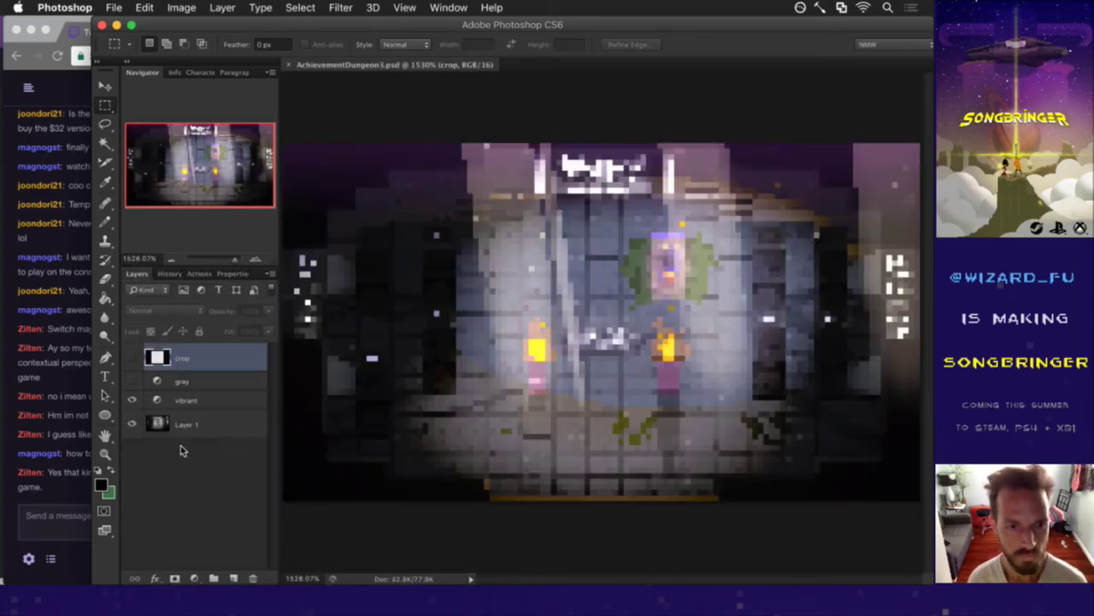
left_click(188, 424)
left_click(252, 578)
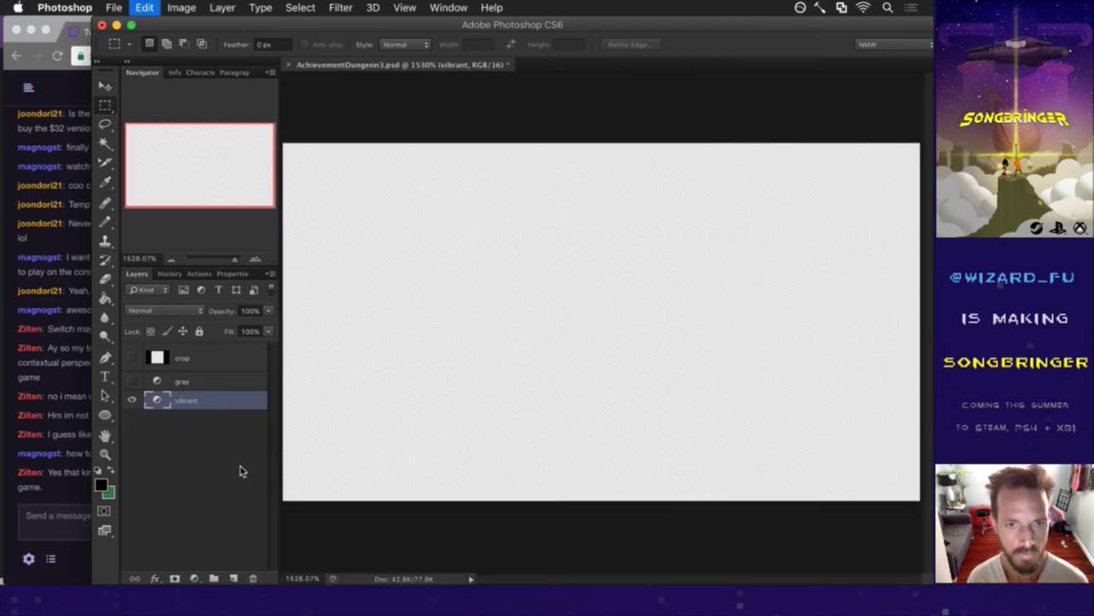
key("super+v")
Scale the pasted screenshot down to about 28% so the whole room fits the canvas.
key("super+minus")
key("super+t")
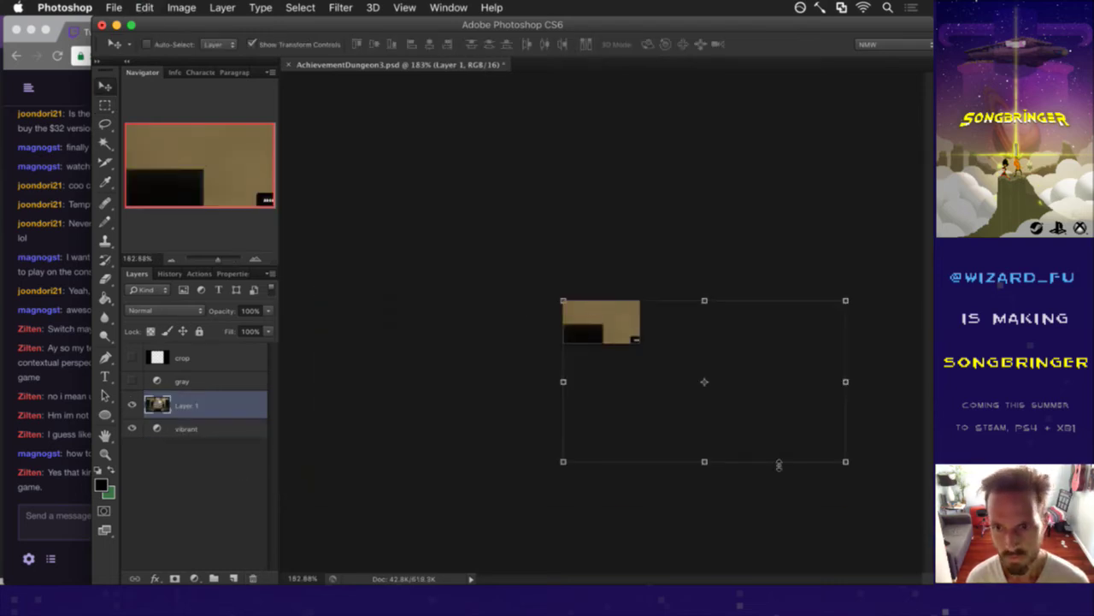
left_click_drag(845, 460, 642, 344)
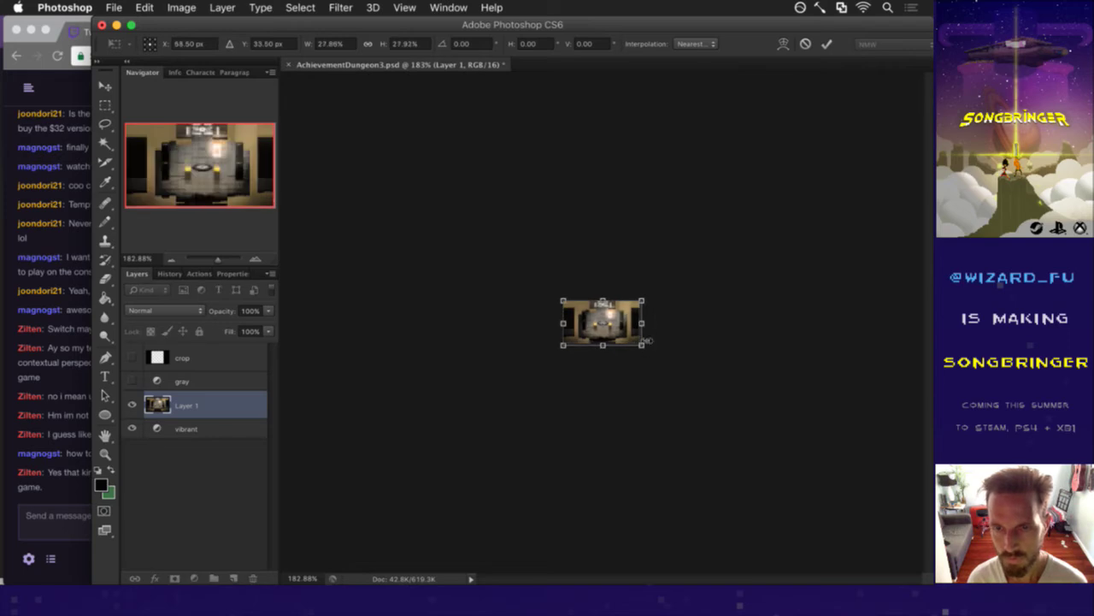
left_click(827, 43)
key("super+z")
left_click(733, 343)
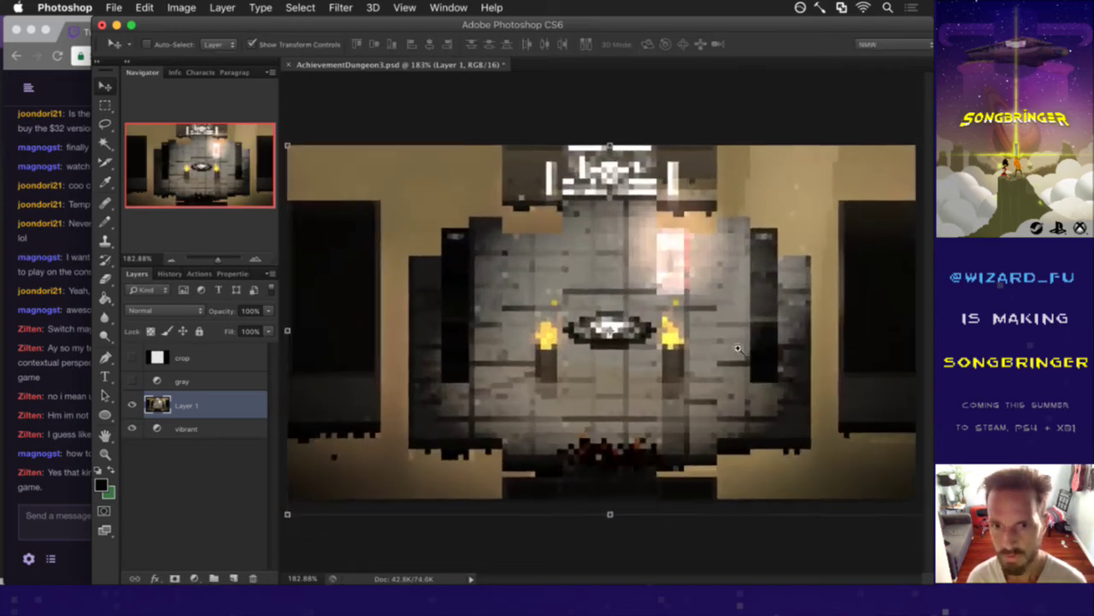
With the crop layer shown, move Layer 1 below the vibrant adjustment layer and nudge it two pixels left.
left_click(132, 358)
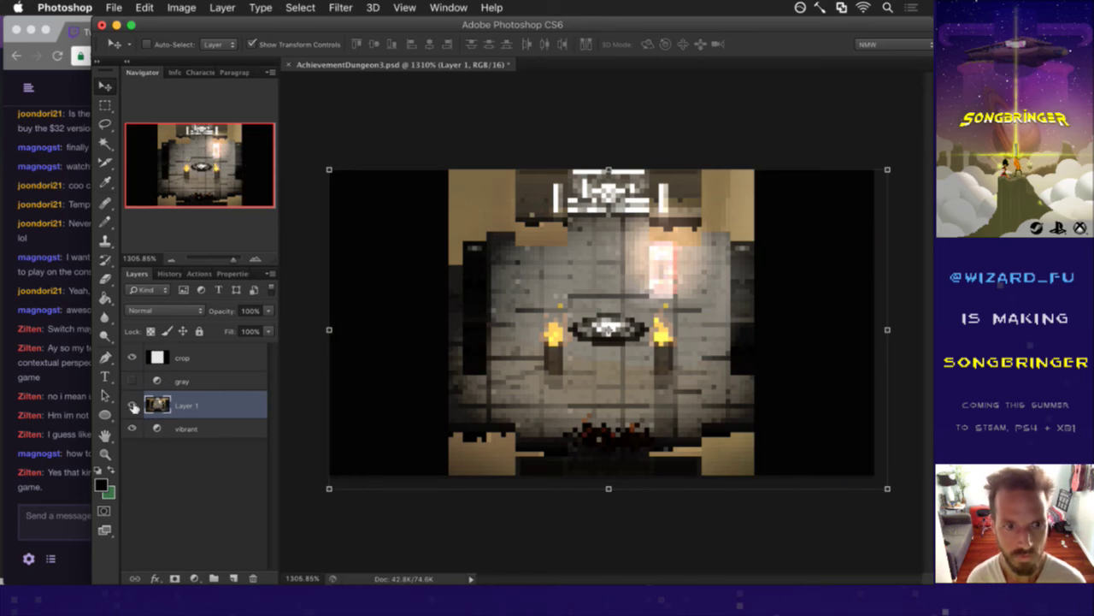
mouse_move(159, 405)
left_mouse_down()
mouse_move(162, 436)
mouse_move(152, 423)
left_mouse_up()
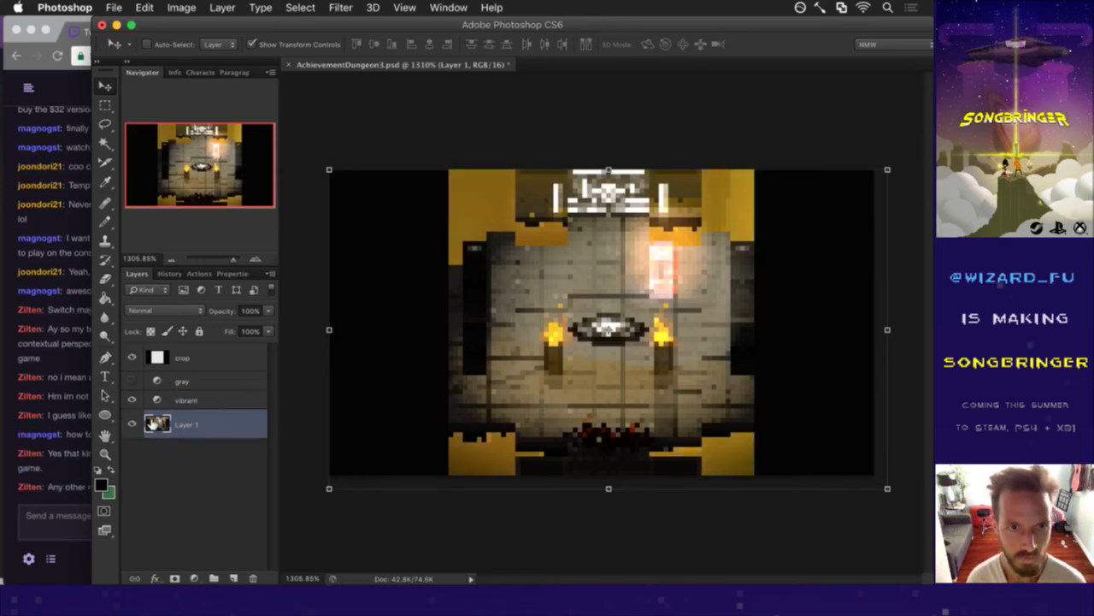
key("Left")
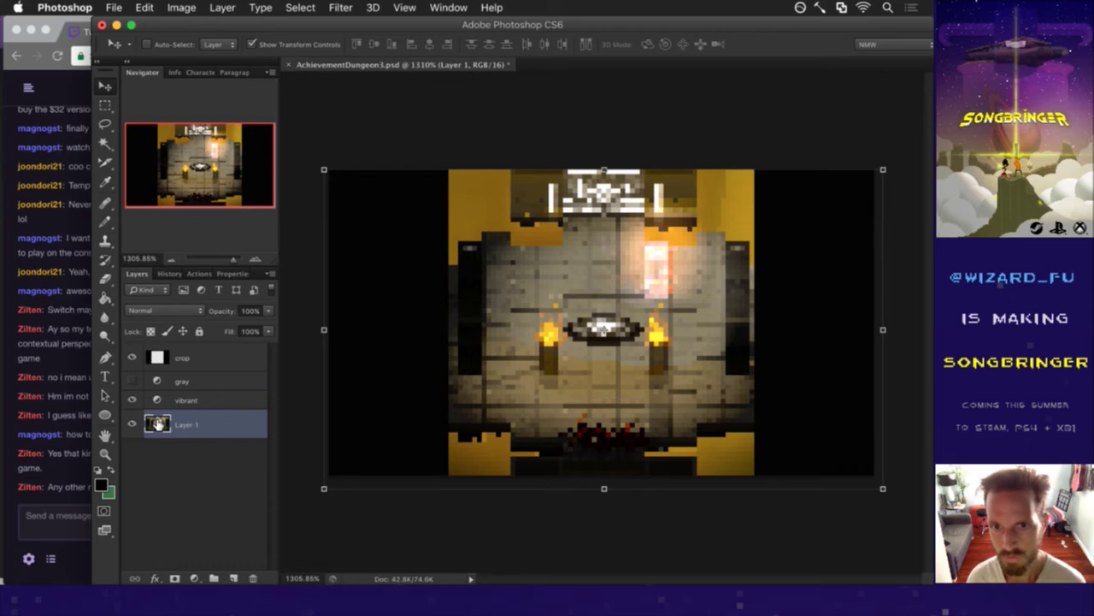
key("Left")
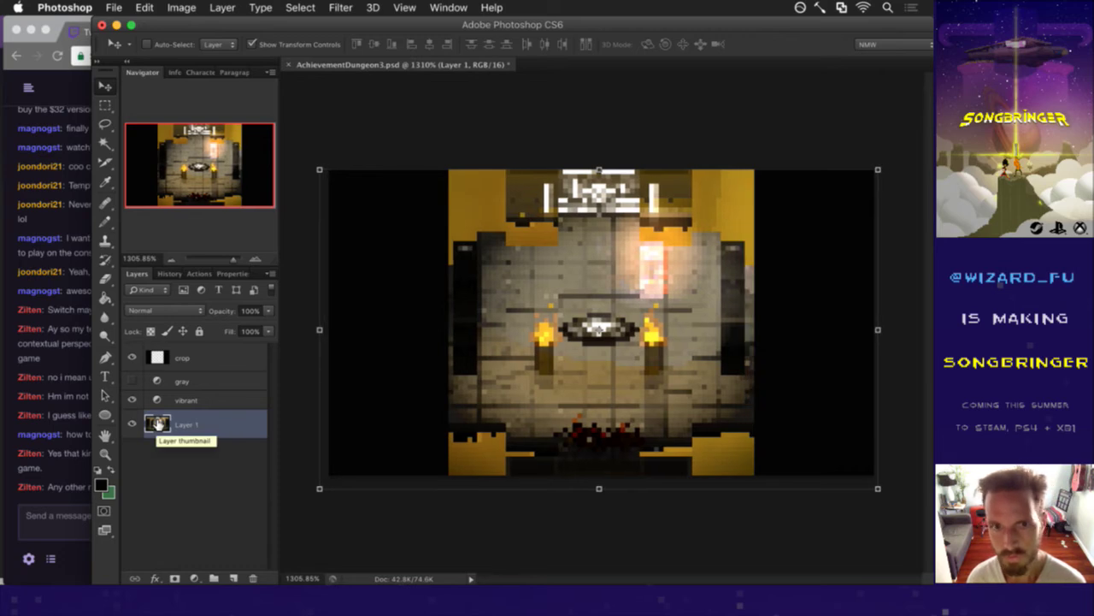
key("Up")
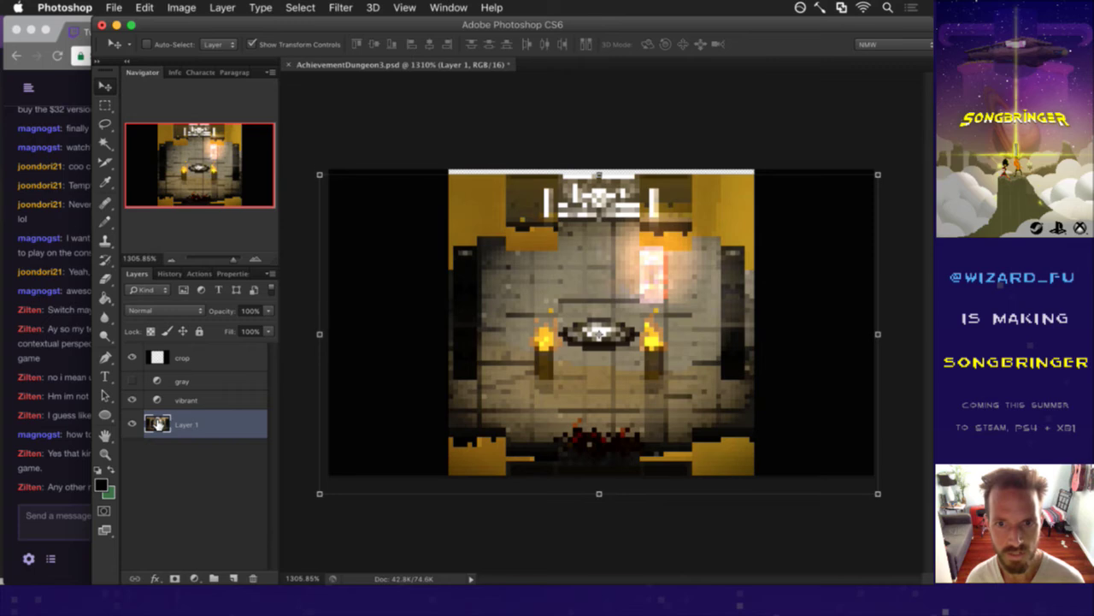
key("Down")
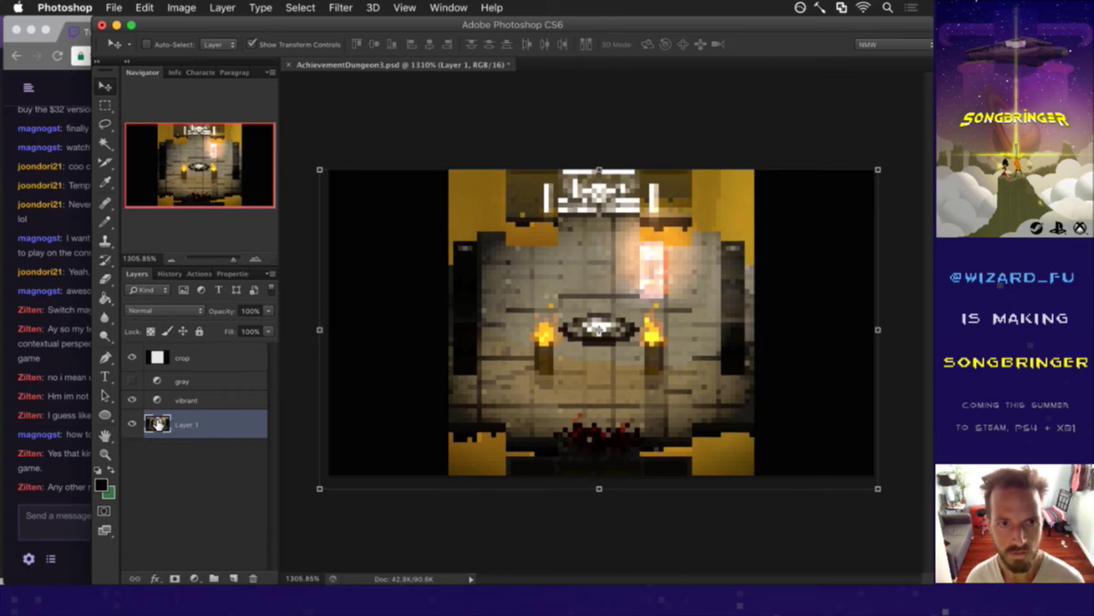
key("m")
Switch to the Twitch chat to read the question about any other messages in the game, then return to Photoshop.
left_click(75, 484)
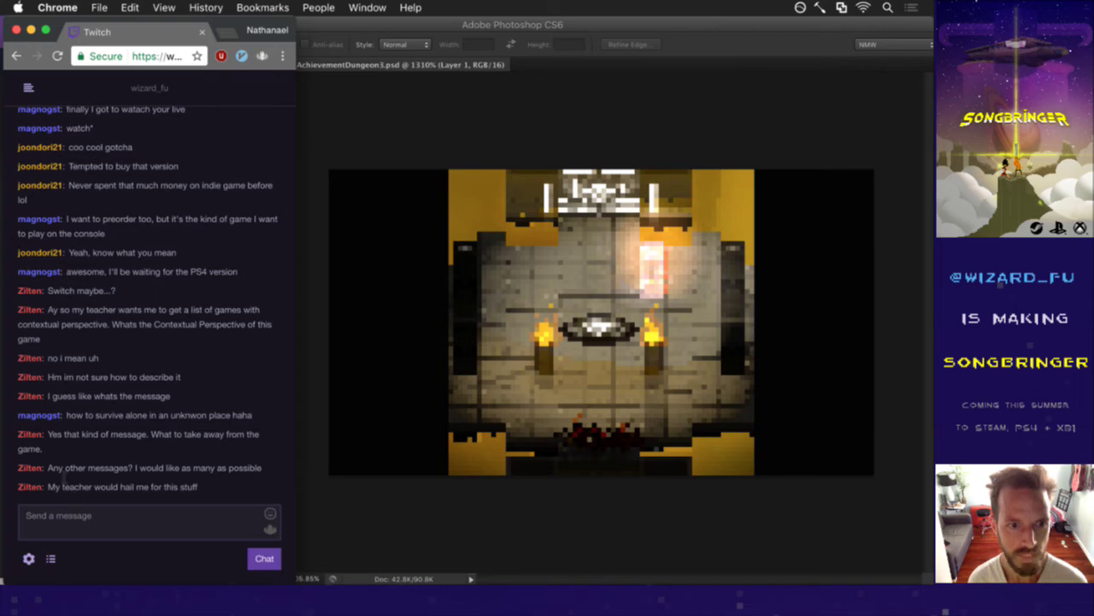
left_click_drag(57, 468, 114, 467)
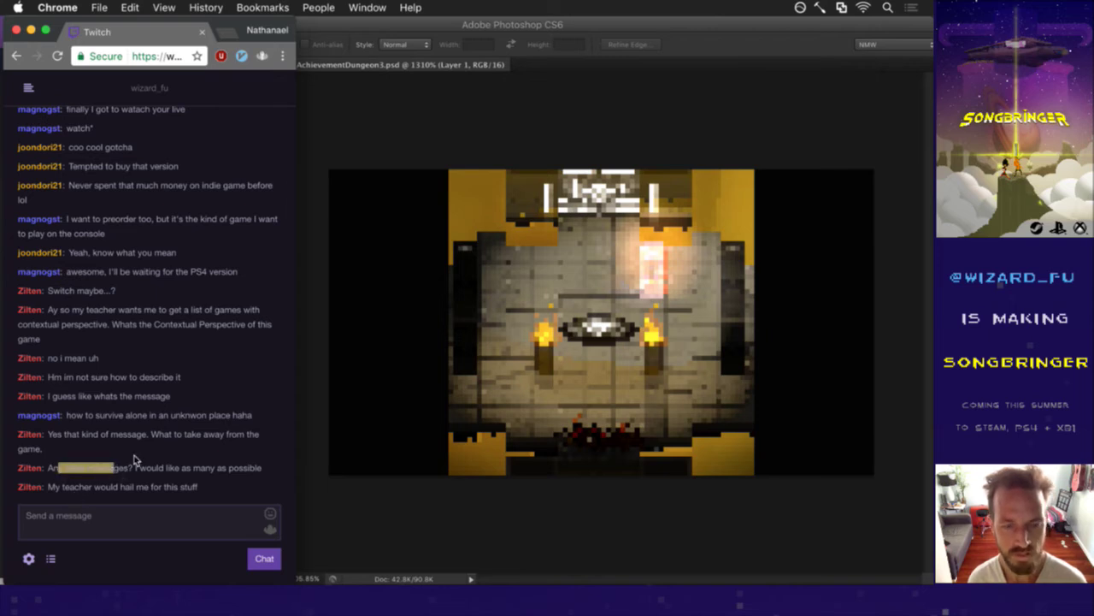
left_click(136, 460)
left_click_drag(70, 468, 126, 469)
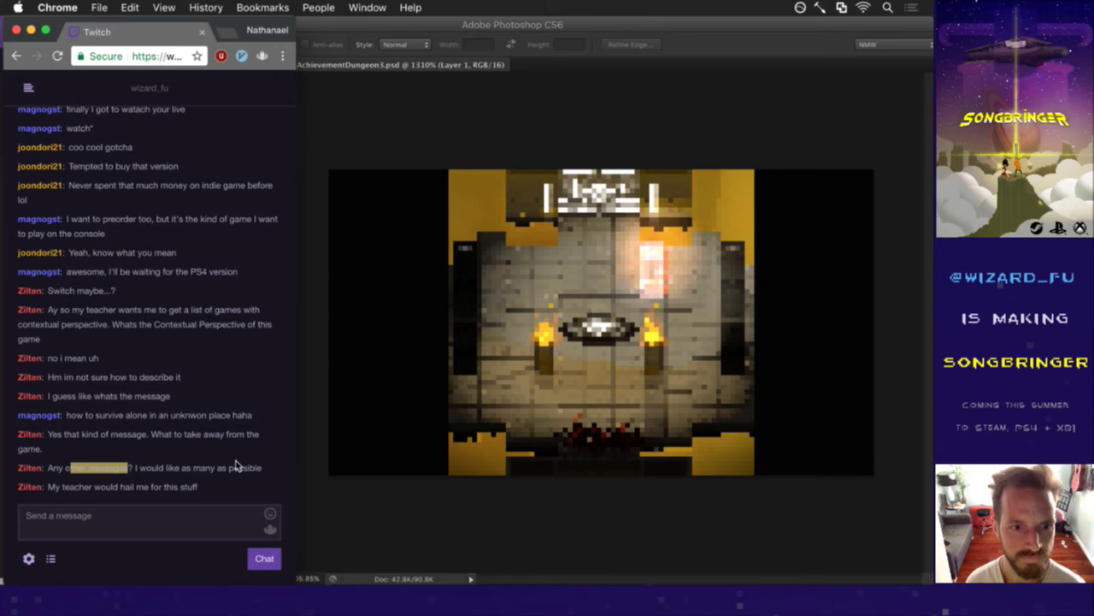
left_click(332, 489)
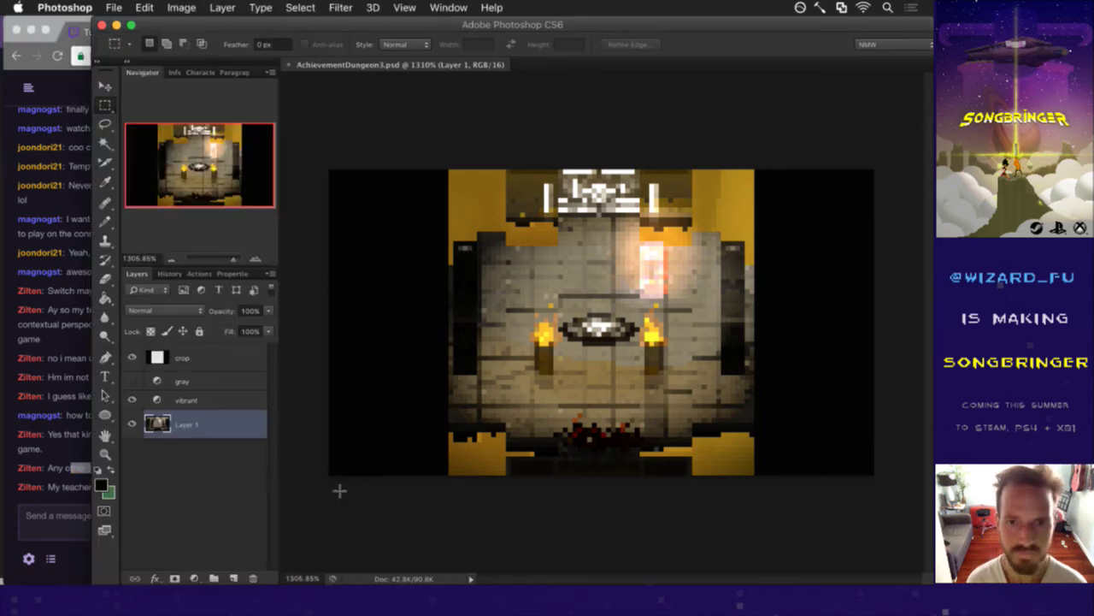
Hide the crop layer and show the gray adjustment layer, leaving gray selected.
left_click(132, 358)
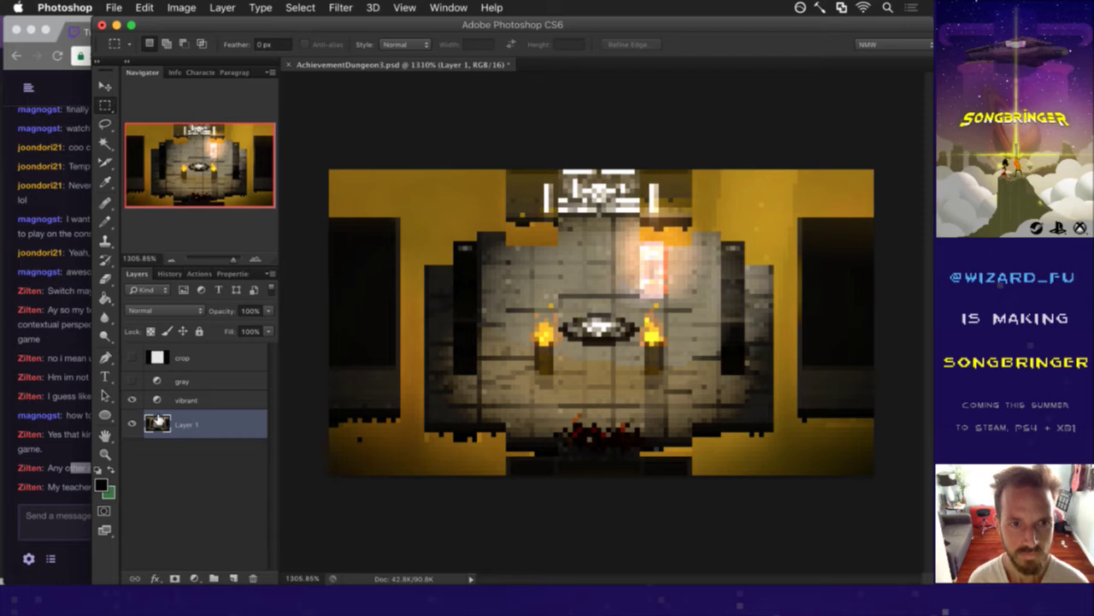
left_click(132, 380)
left_click(206, 382)
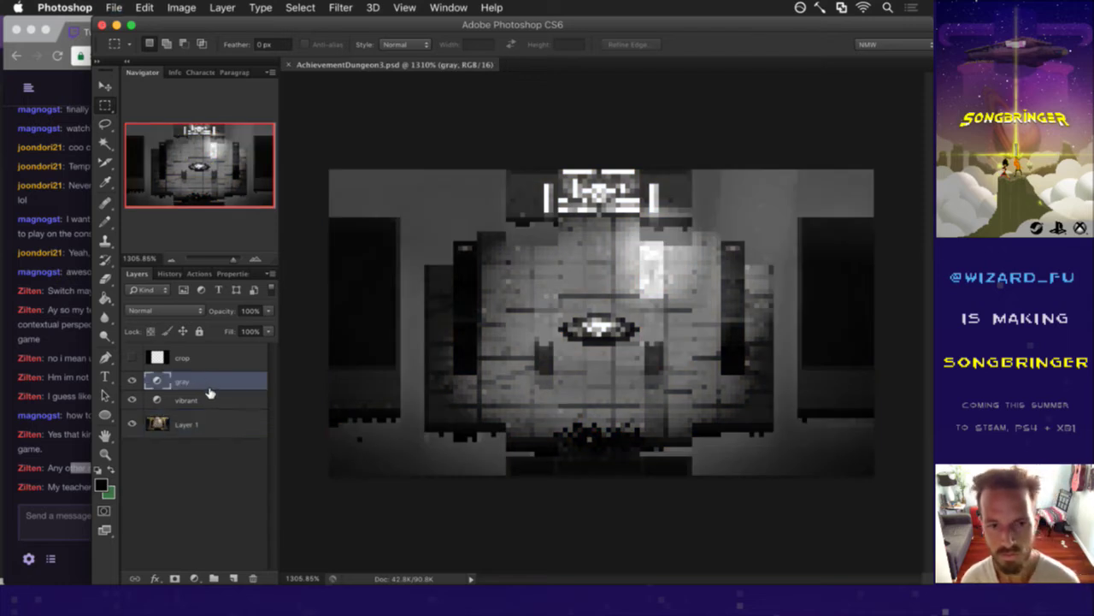
Run the SaveIcon1920 action to export the wide grayscale Dungeon 3 icon.
left_click(205, 274)
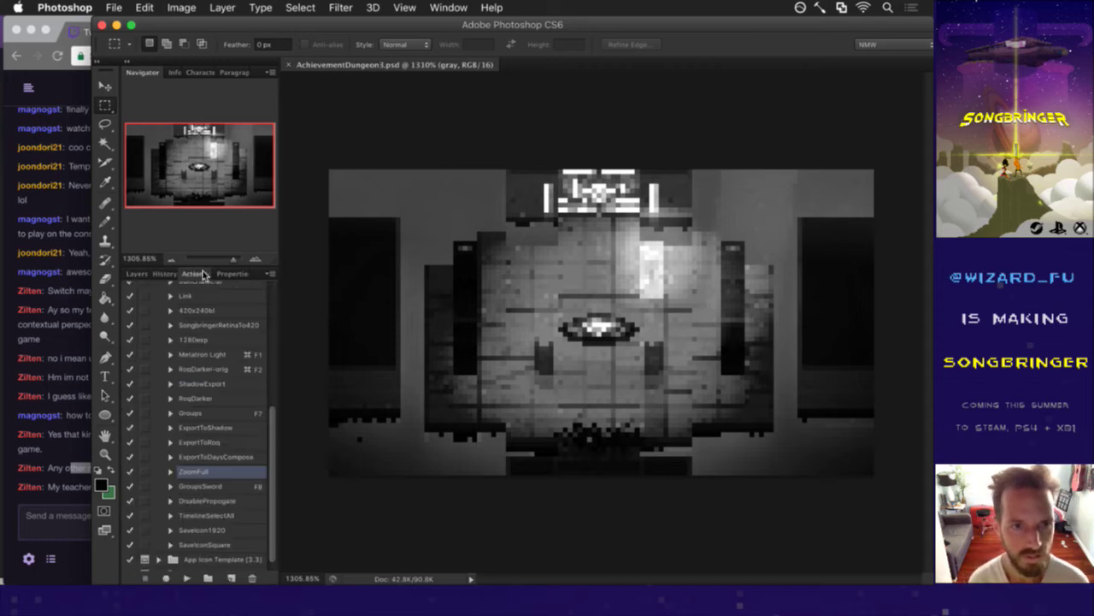
left_click(234, 534)
left_click(187, 578)
Switch to Finder, close the 06-10-17 screenshots window and preview AchievementDungeon3.png in the Icons folder.
key("super+Tab")
key("super+Tab")
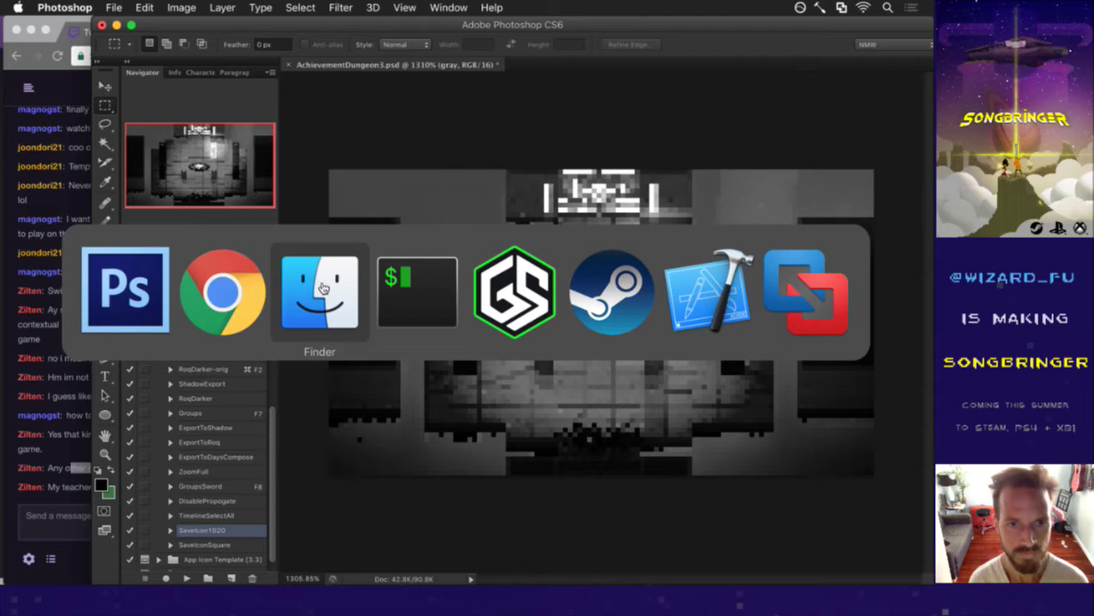
key("super+w")
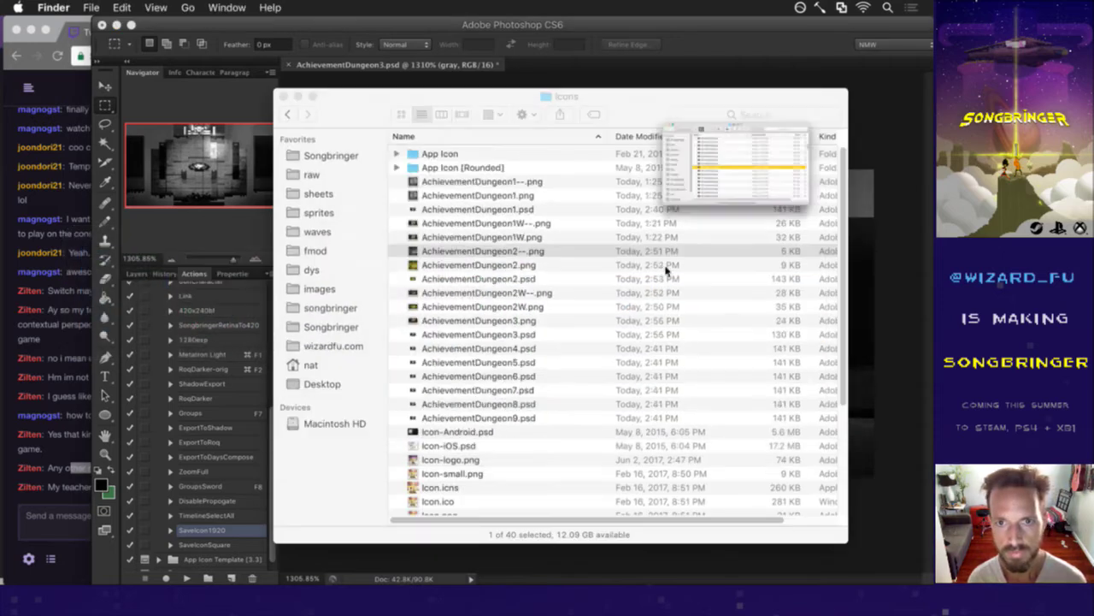
key("F11")
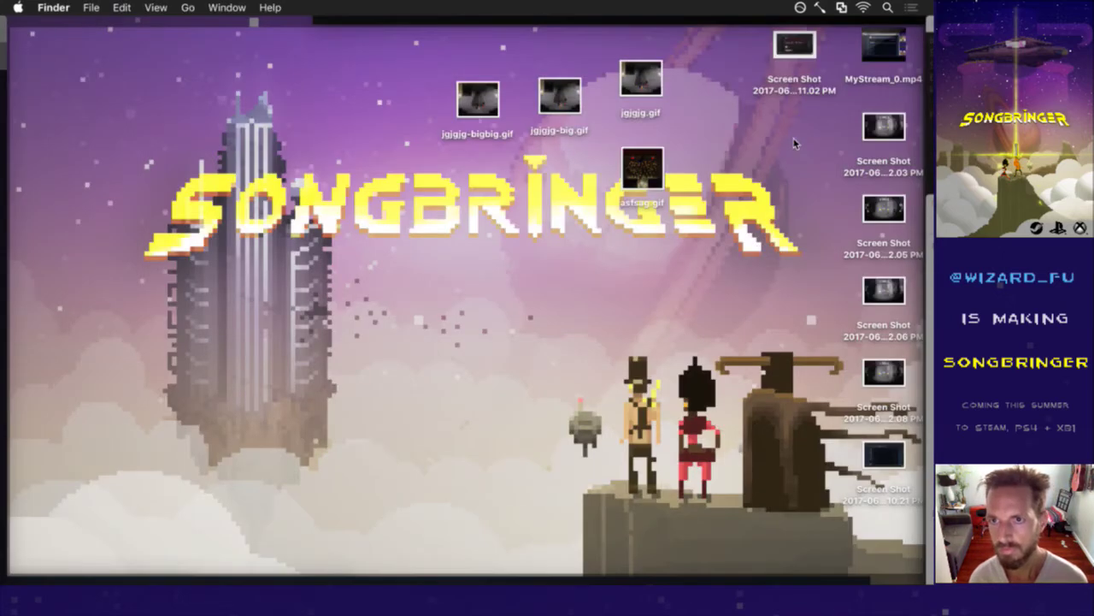
key("F11")
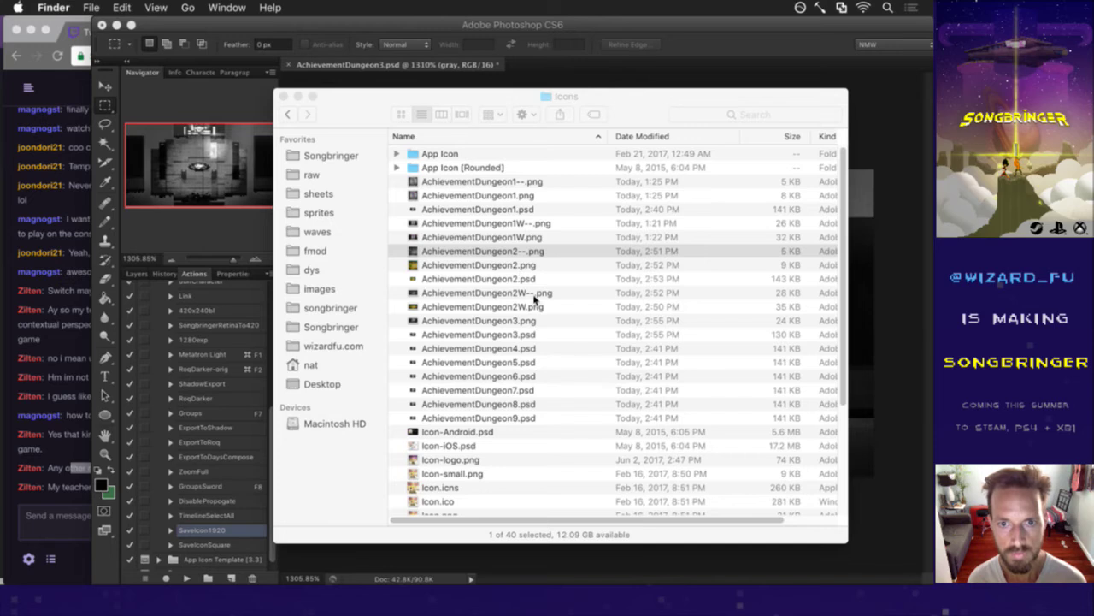
left_click(542, 320)
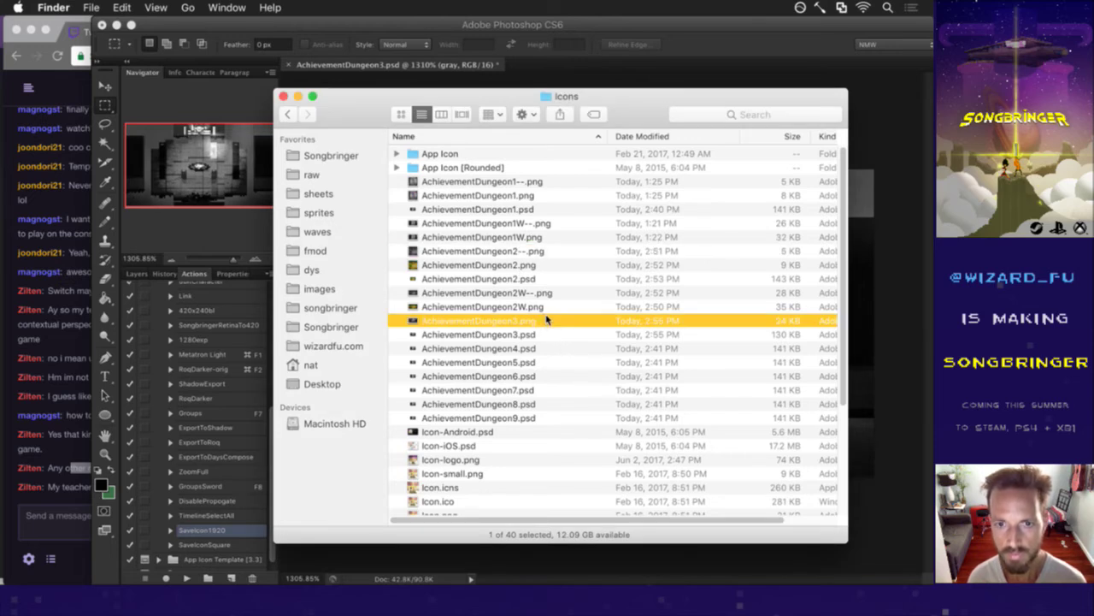
key("space")
key("space")
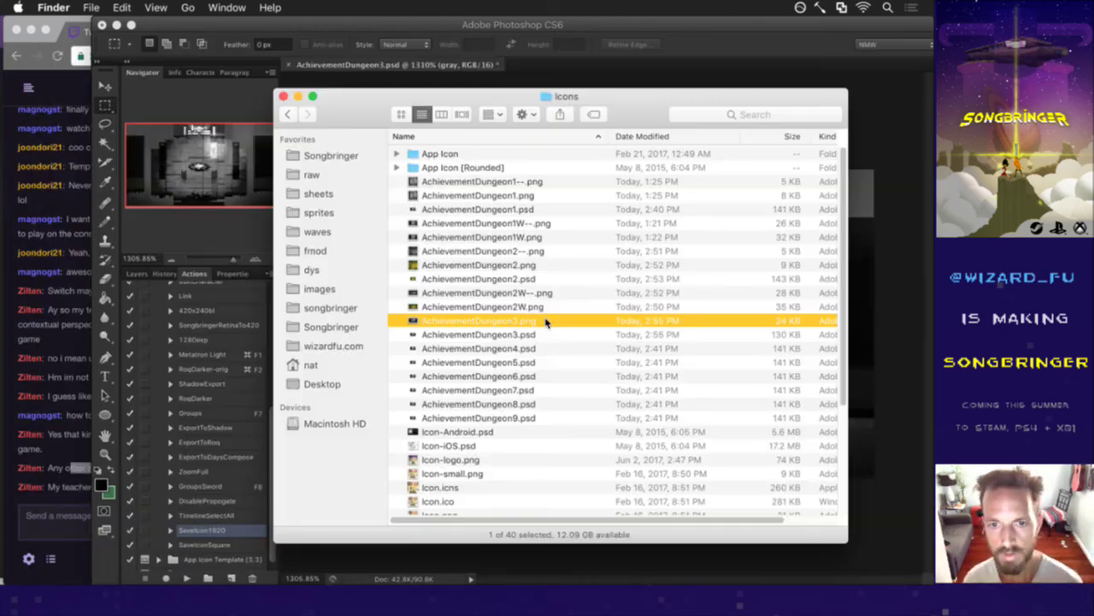
Rename AchievementDungeon3.png in the Icons folder as AchievementDungeon3W--.png.
key("Return")
key("Right")
type("W--")
key("Return")
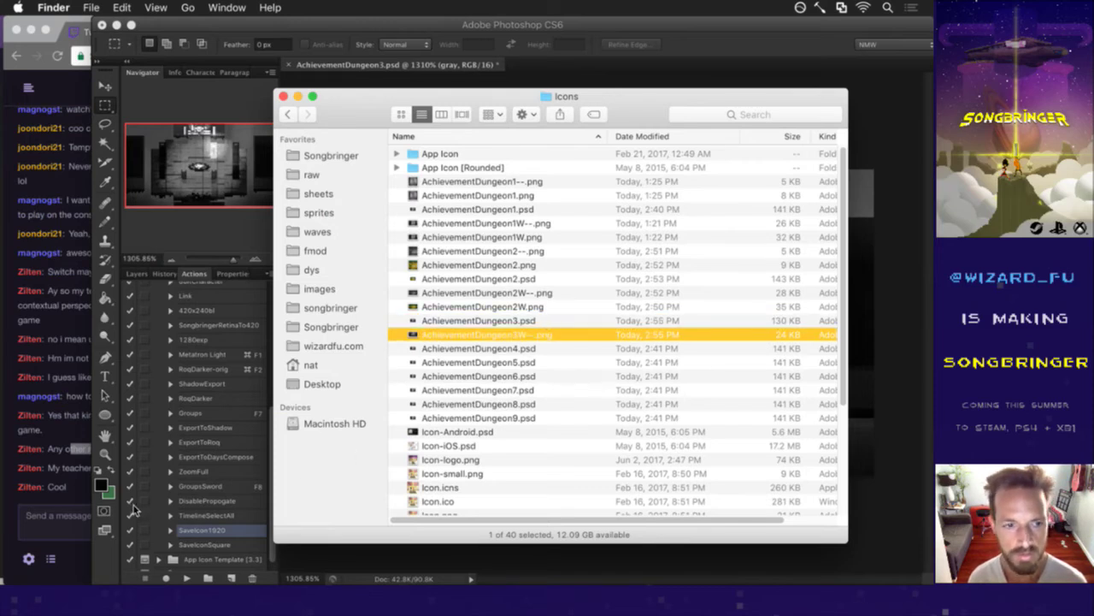
Switch to the Twitch chat to read the newest message and return to Photoshop.
left_click(77, 479)
double_click(61, 487)
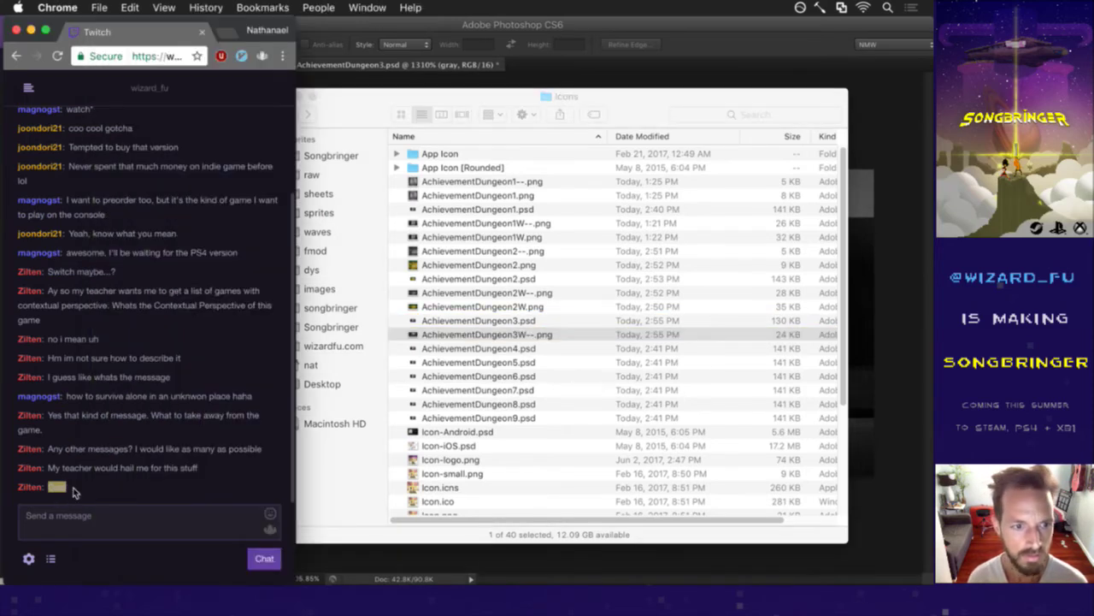
left_click(331, 560)
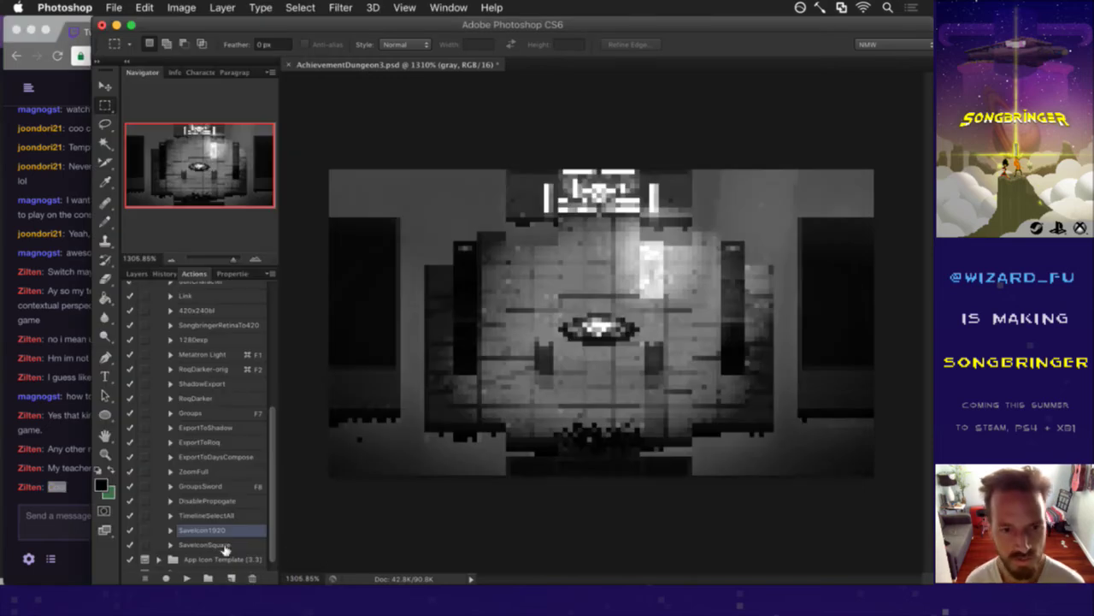
Run the SaveIconSquare action to export the square grayscale icon and rename the file in Finder as AchievementDungeon3--.png.
left_click(227, 543)
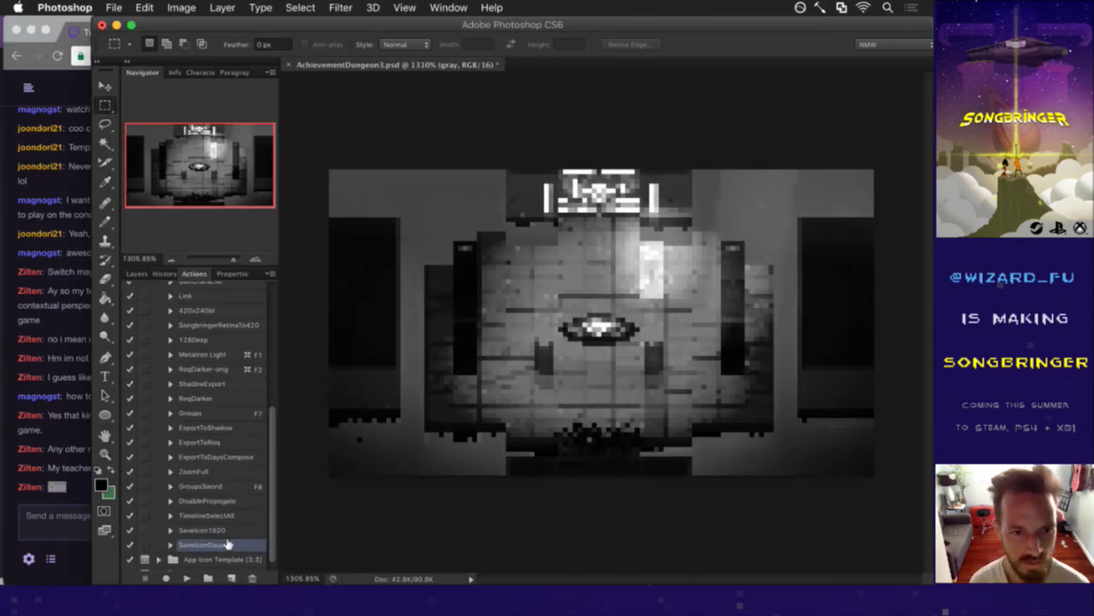
left_click(188, 578)
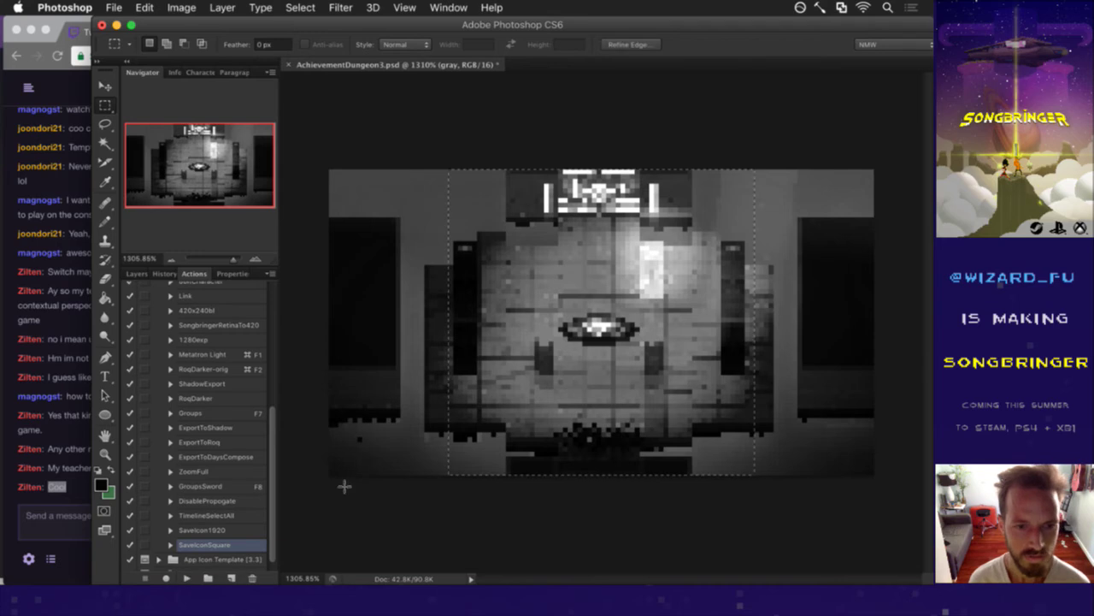
key("super+Tab")
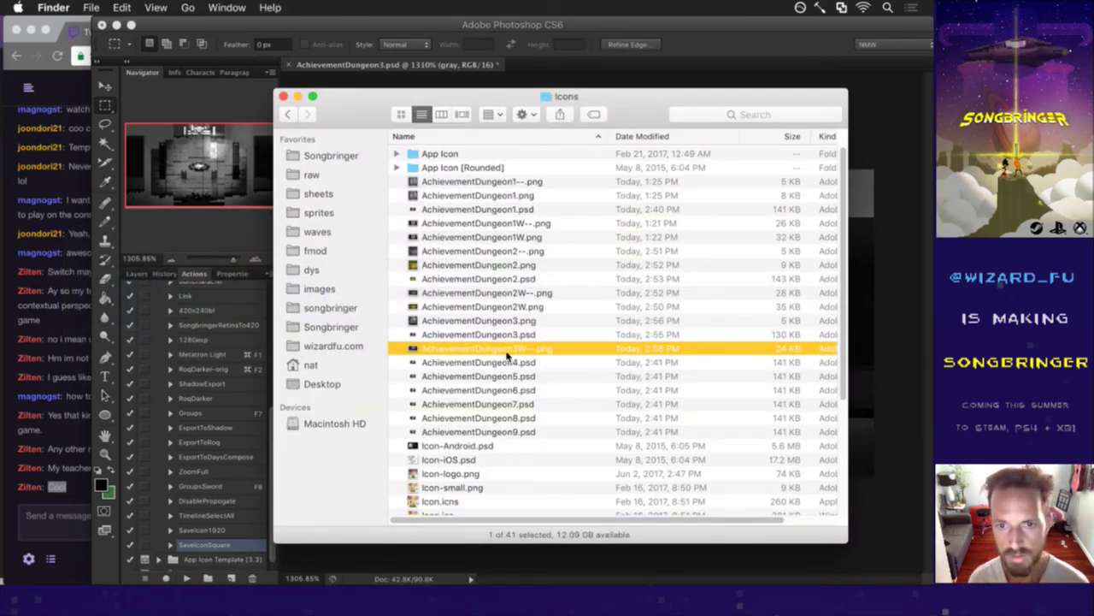
left_click(500, 321)
key("Return")
key("Right")
type("--")
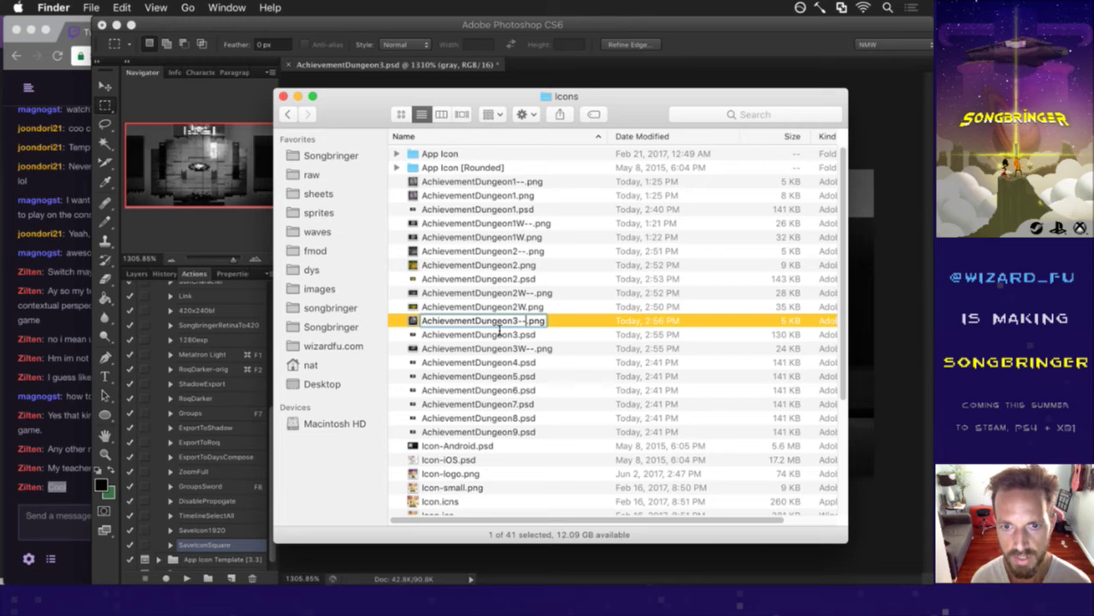
key("Return")
Switch to Photoshop and hide the gray adjustment layer in AchievementDungeon3.psd.
left_click(417, 26)
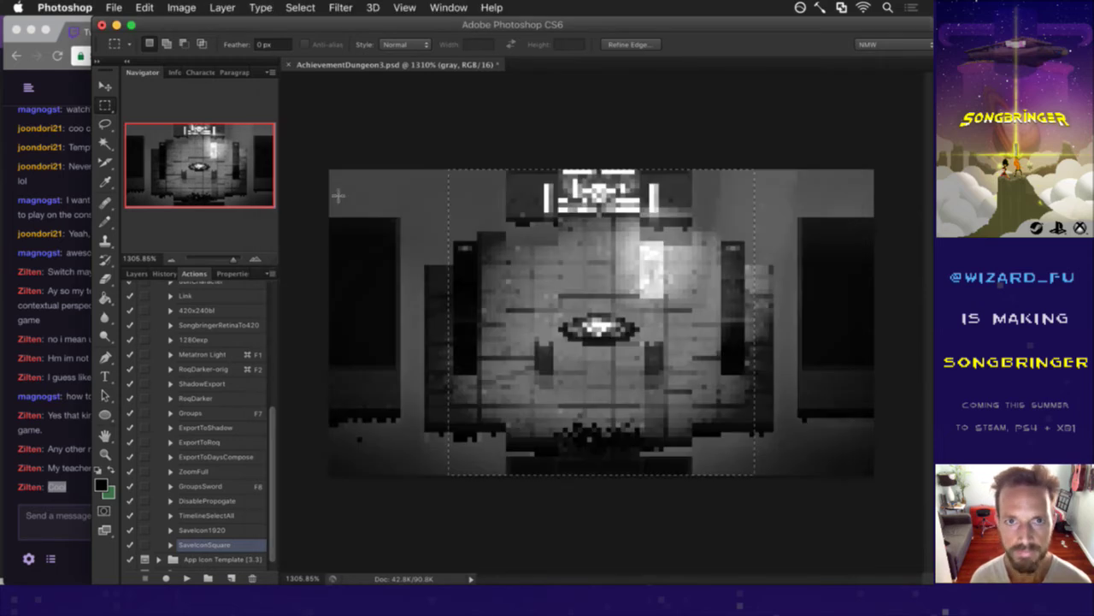
left_click(135, 272)
left_click(134, 379)
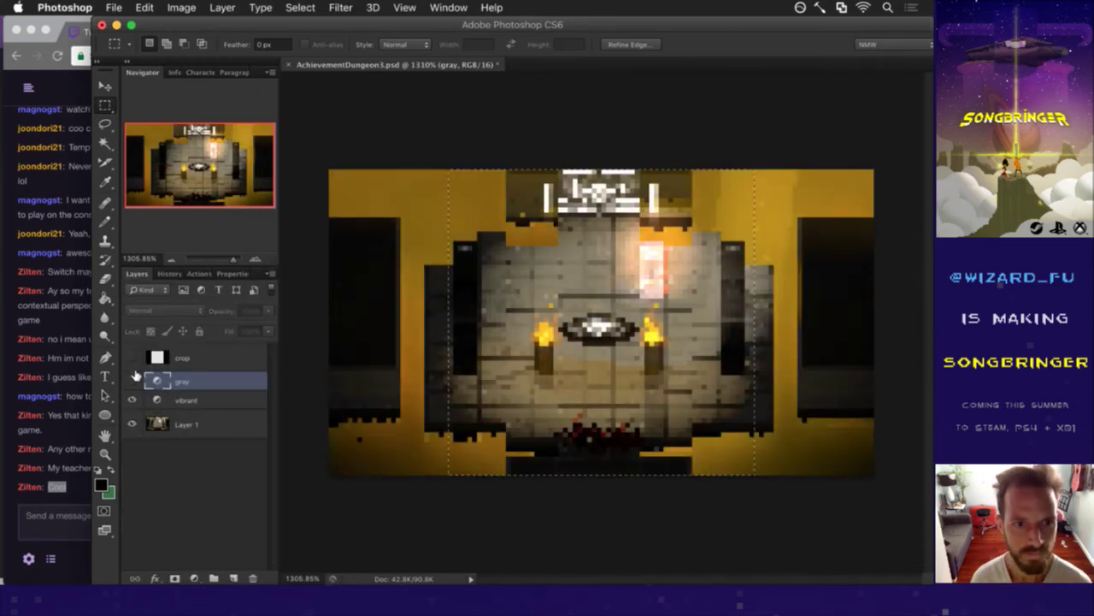
Run the SaveIcon1920 action to export the wide color Dungeon 3 icon.
left_click(195, 273)
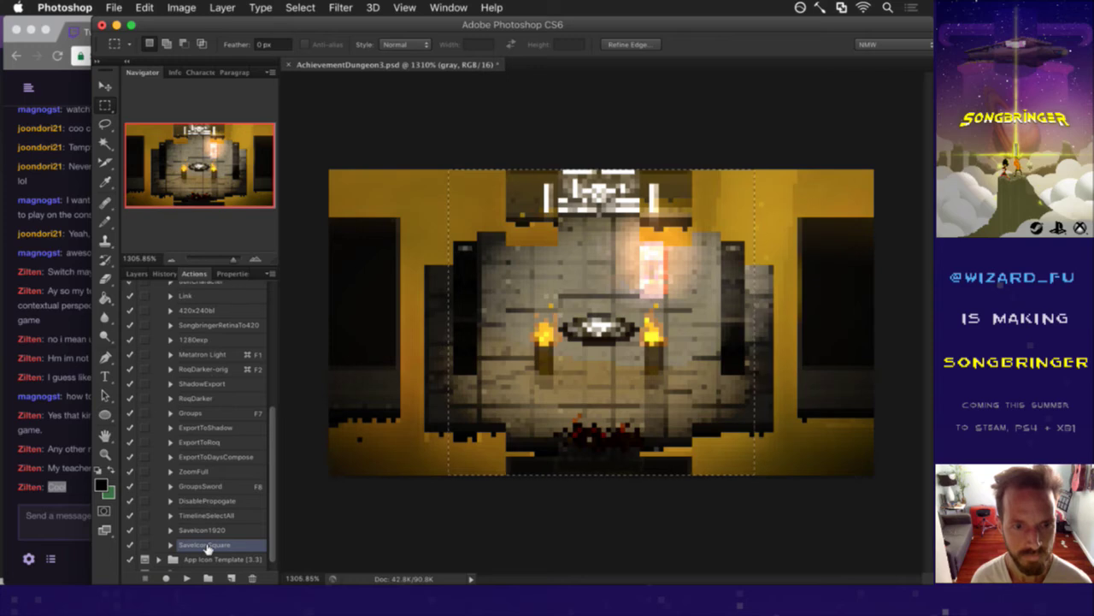
left_click(198, 530)
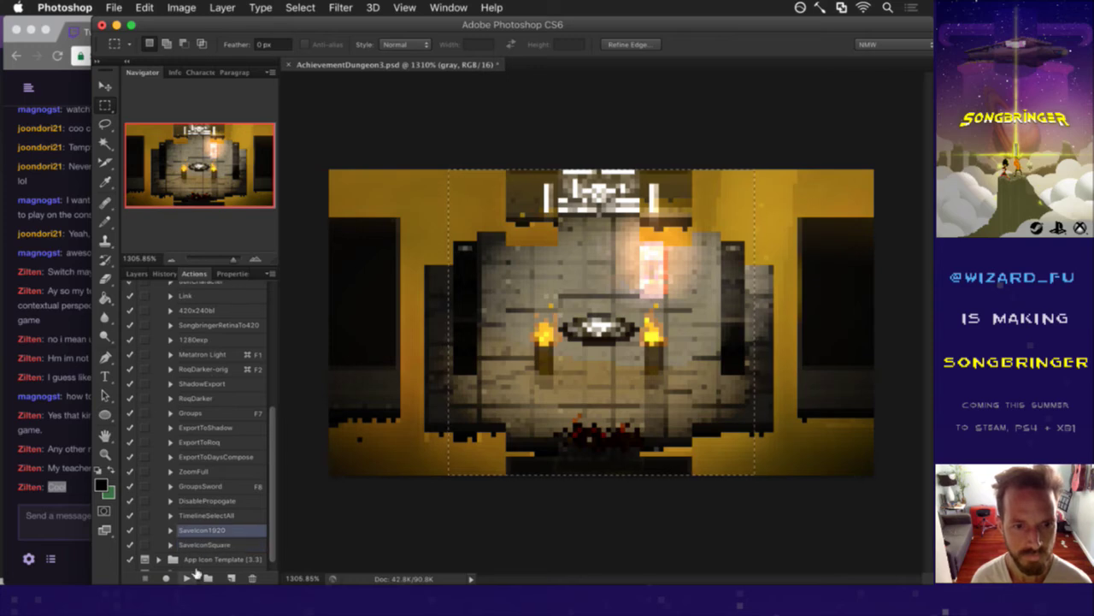
left_click(186, 578)
Switch to Finder, rename the exported wide color icon as AchievementDungeon3W.png and preview it.
key("super+Tab")
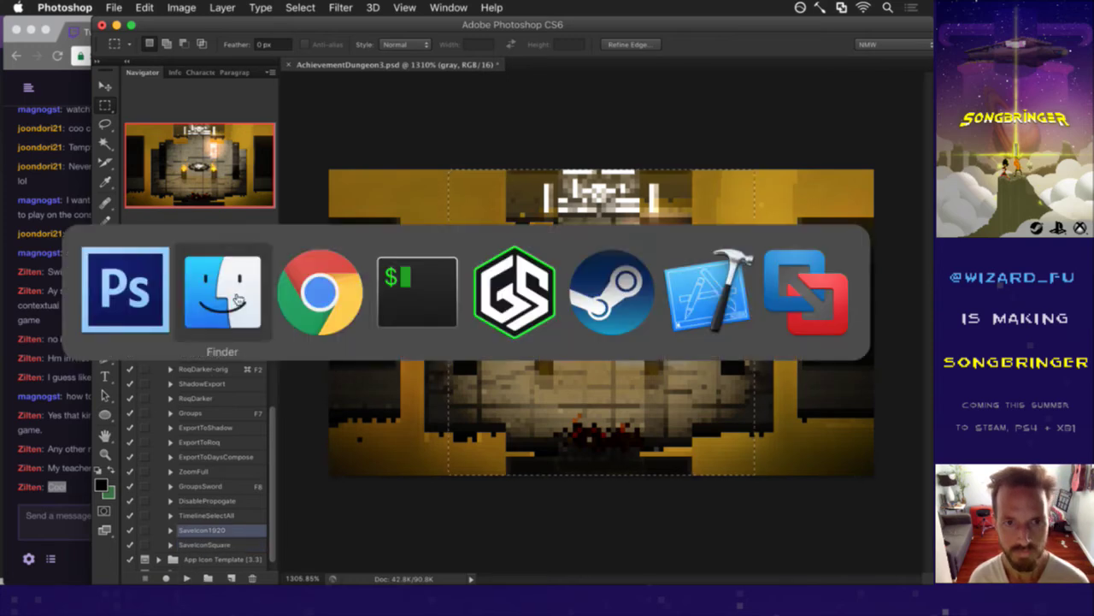
key("Down")
key("Return")
type("W")
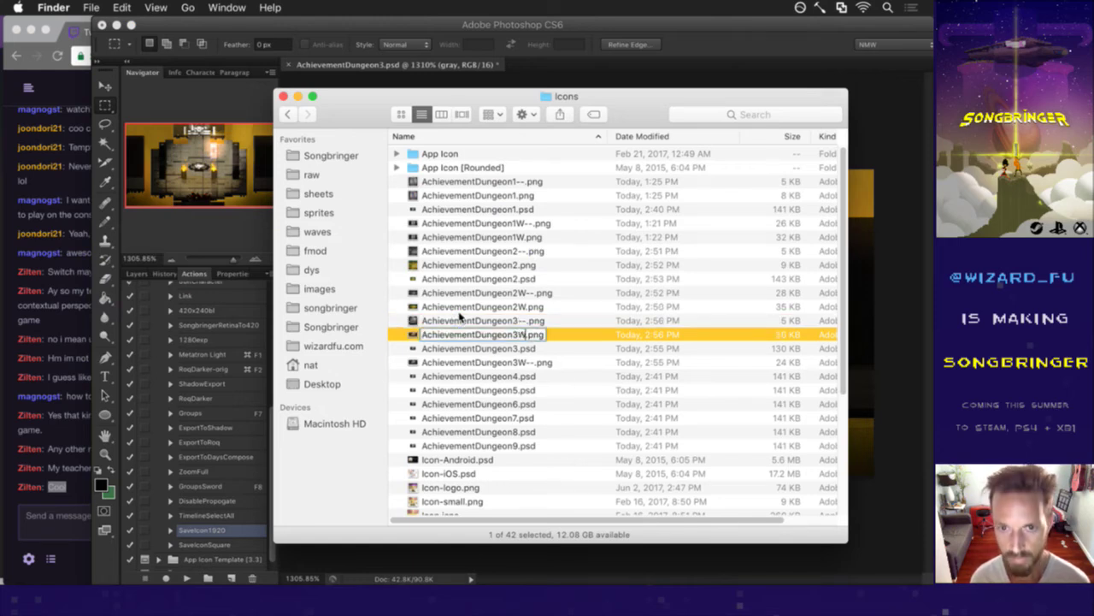
key("Return")
key("space")
key("space")
Return to Photoshop, run the SaveIconSquare action to export the square color Dungeon 3 icon, and switch to Finder.
key("super+Tab")
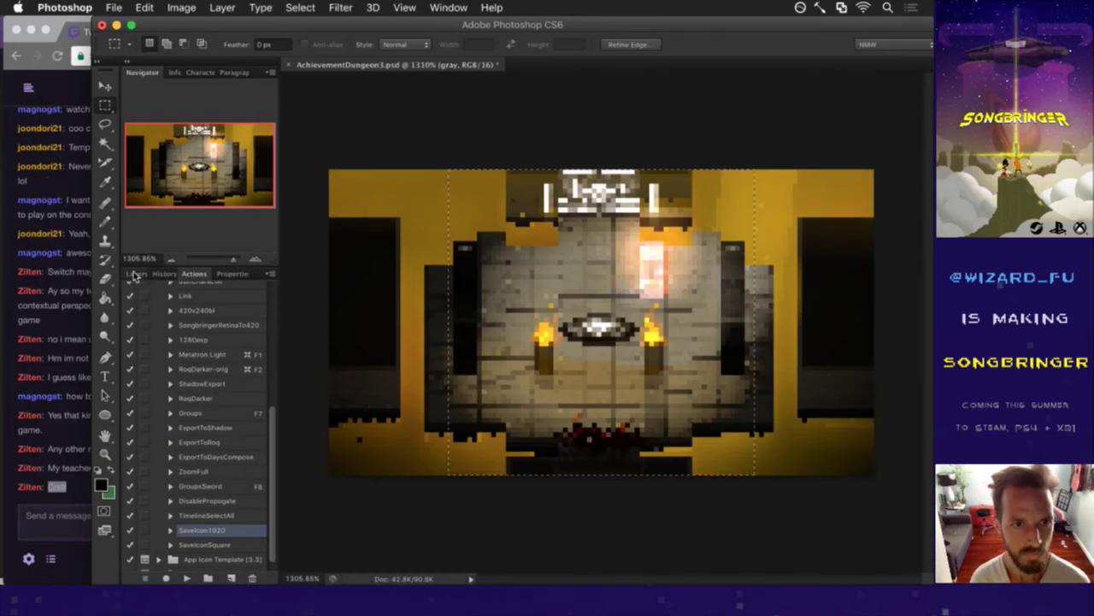
left_click(207, 544)
left_click(189, 579)
key("super+Tab")
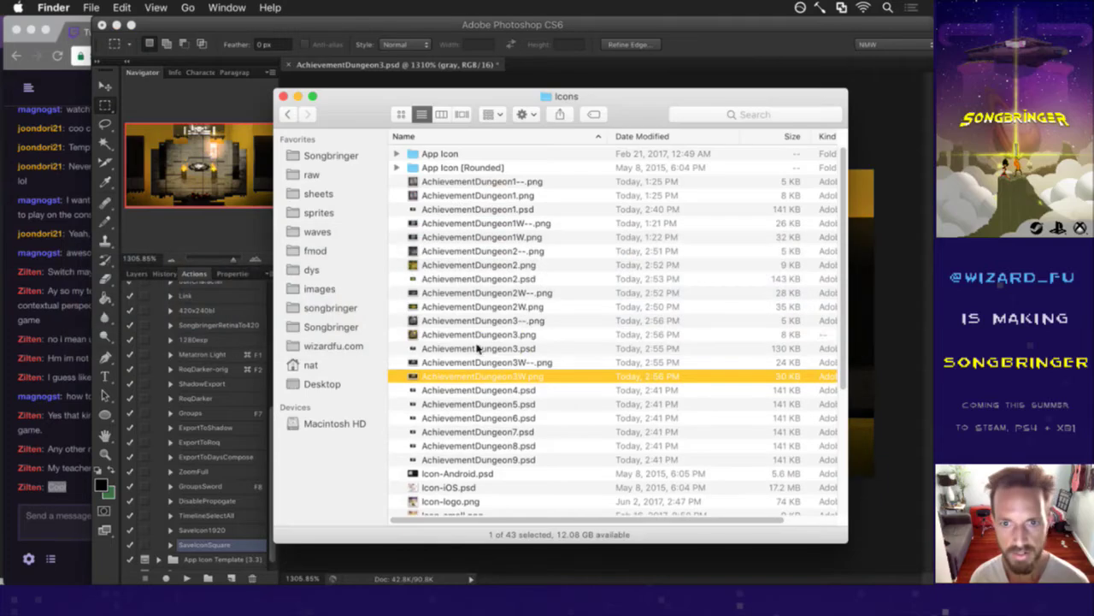
Preview the exported Dungeon 3 icons and compare AchievementDungeon3W.png with its grayscale version AchievementDungeon3W--.png.
left_click(498, 335)
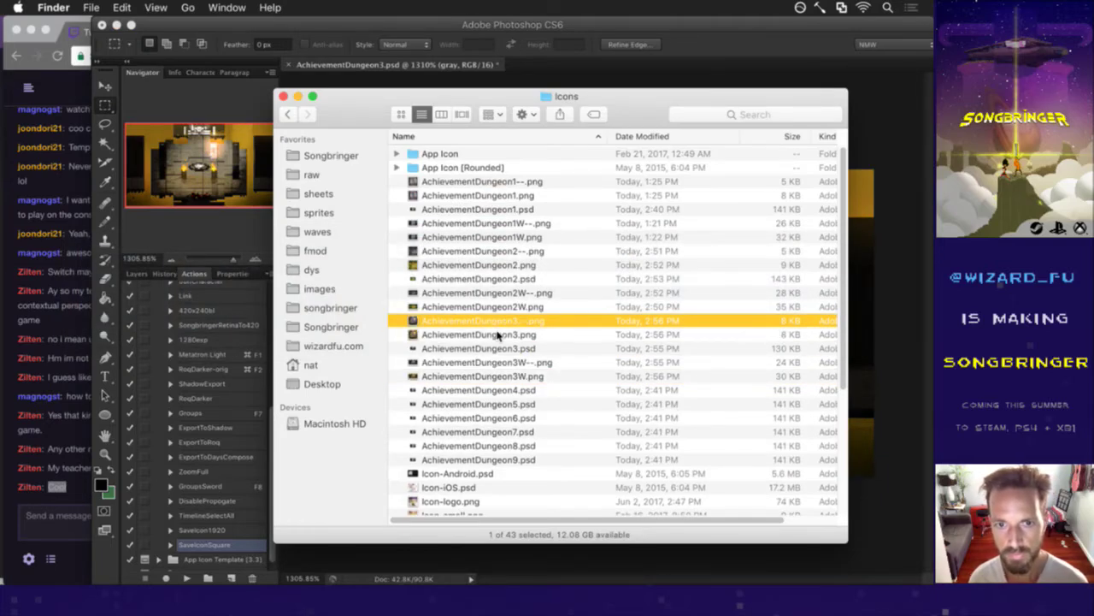
key("space")
key("space")
key("Down")
key("Down")
key("Down")
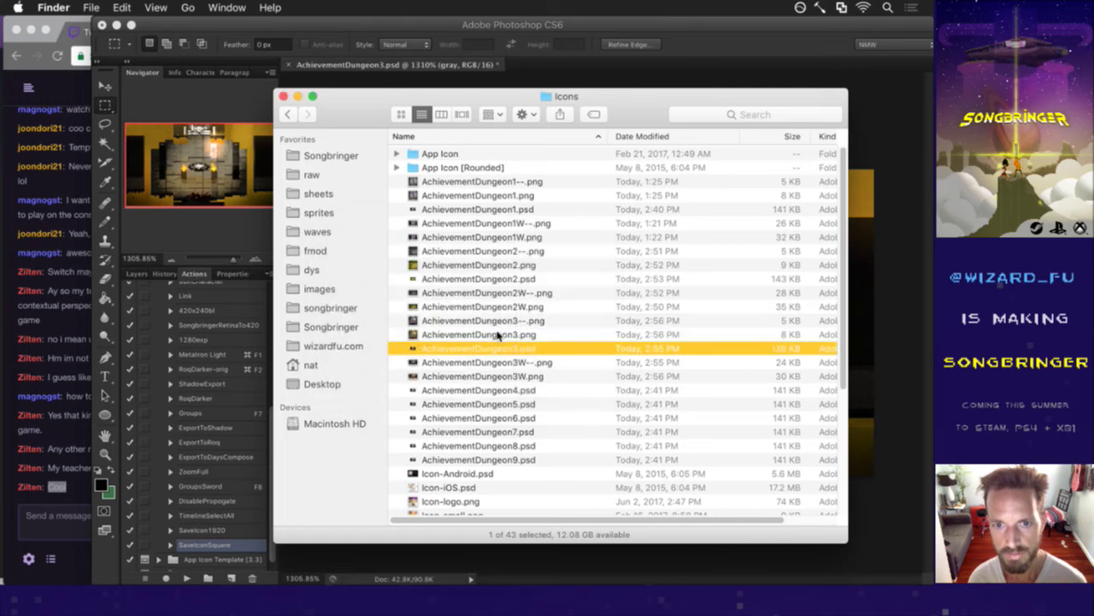
key("space")
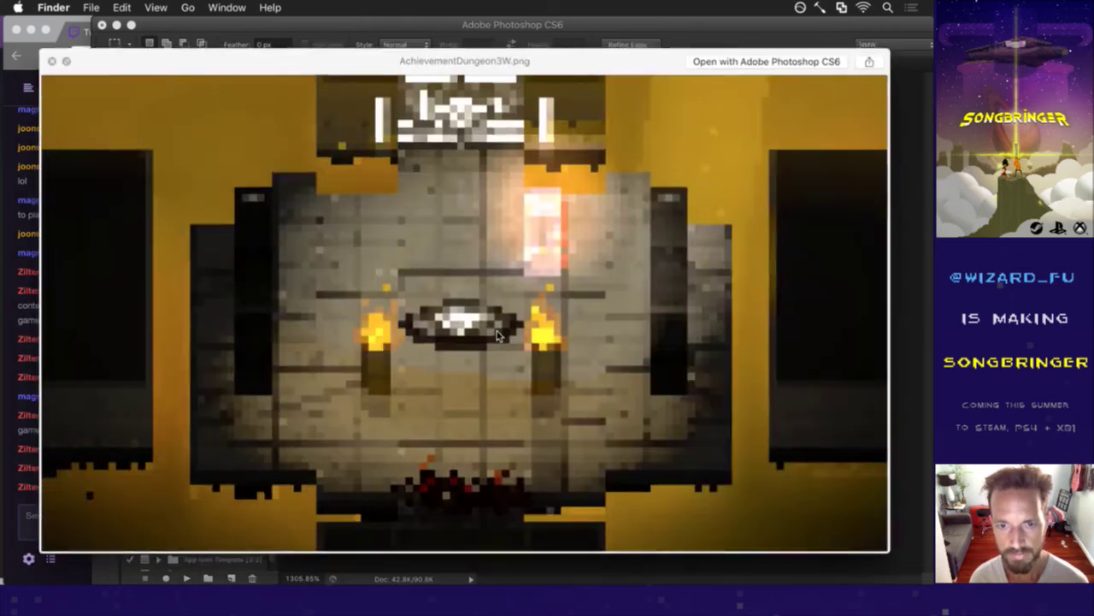
key("Up")
key("Down")
key("Up")
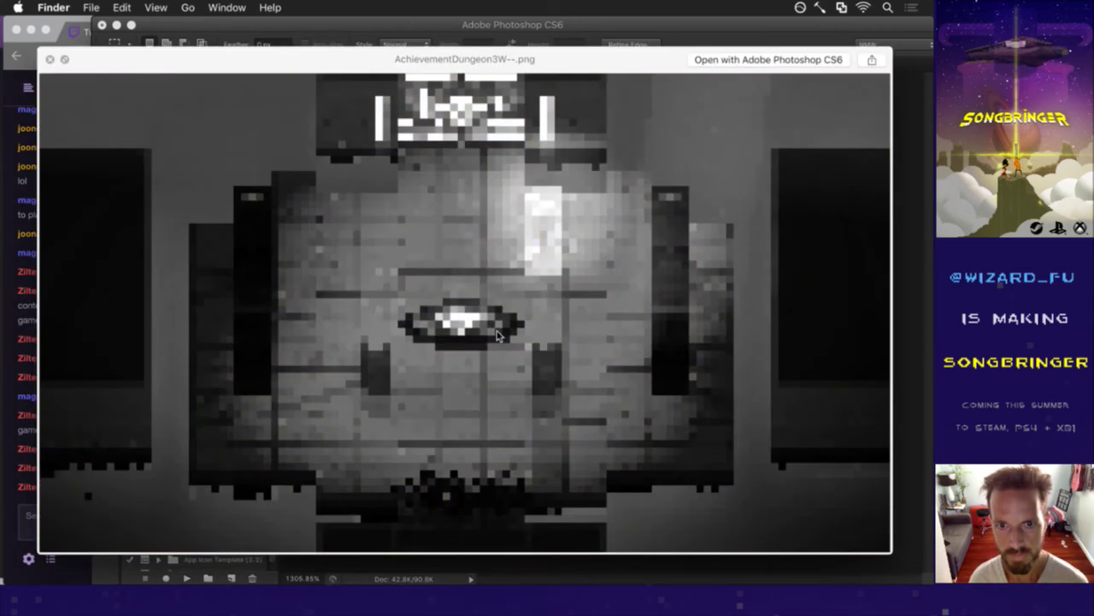
key("Down")
key("Up")
key("Down")
key("Up")
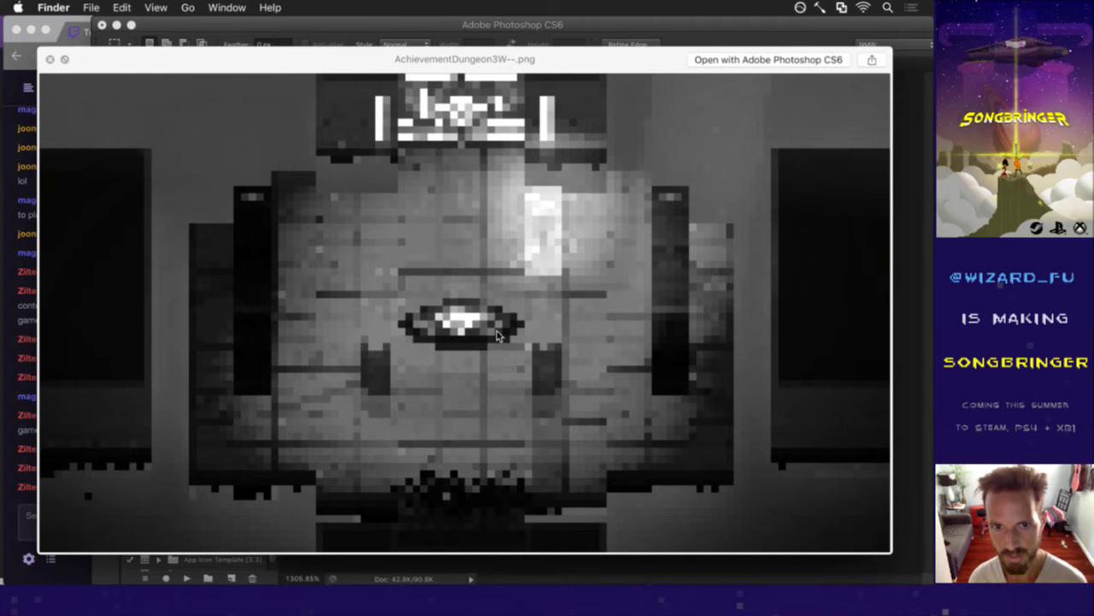
key("Down")
key("Up")
key("space")
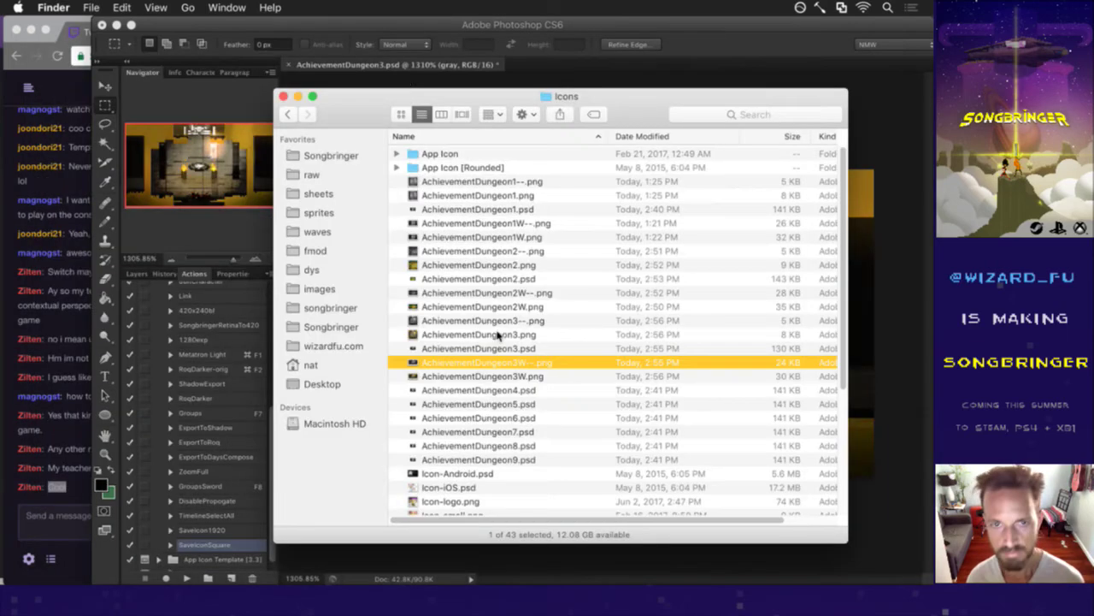
Switch to Photoshop and save and close AchievementDungeon3.psd.
left_click(514, 82)
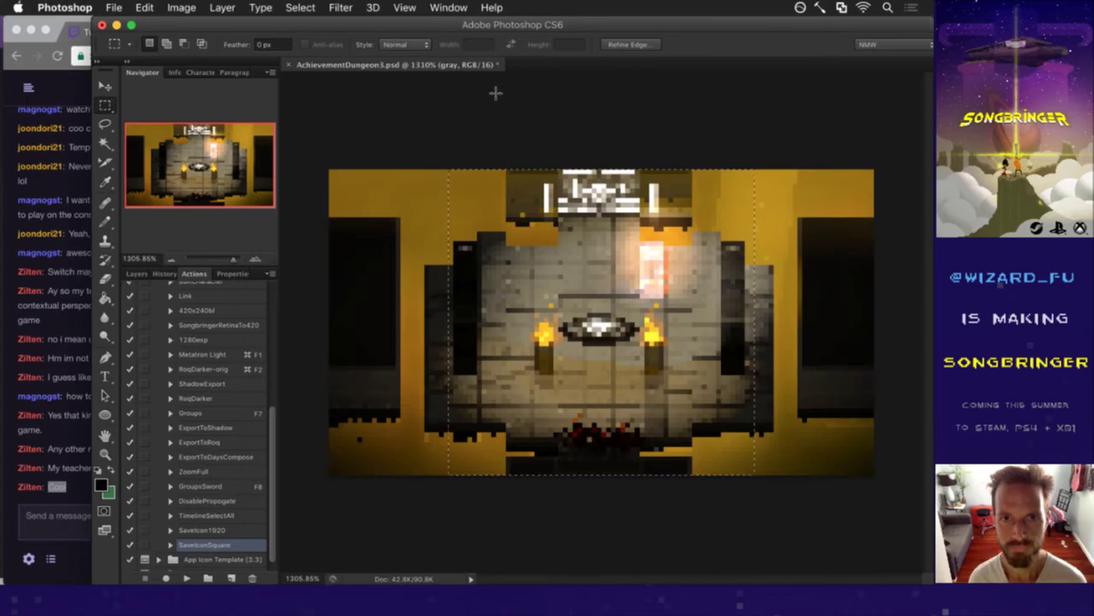
key("super+s")
key("super+w")
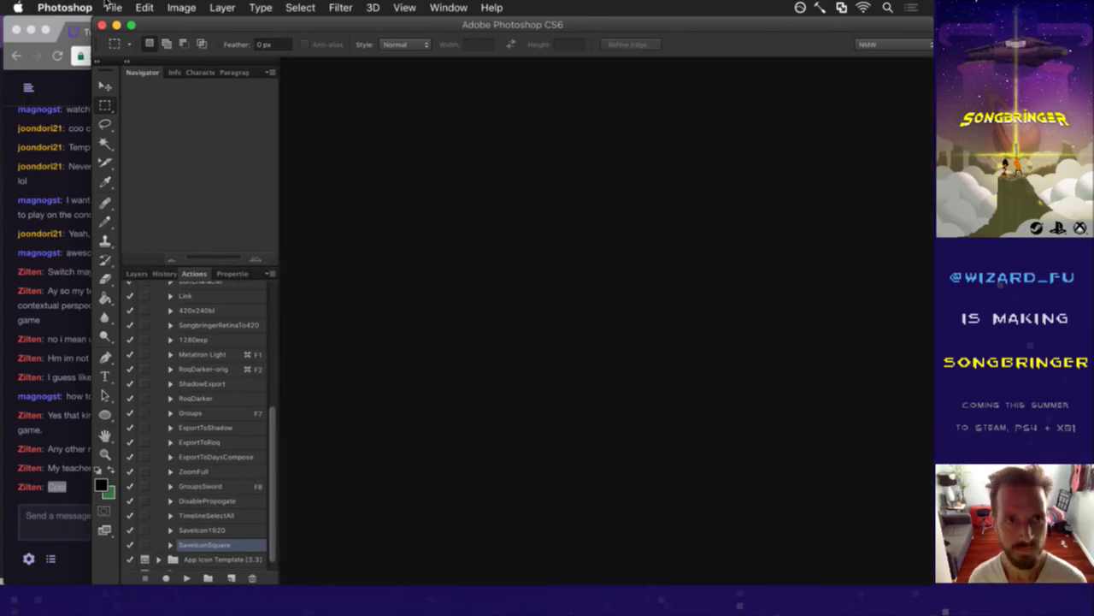
Open the recent file AchievementDungeon4.psd and show its layers.
left_click(114, 8)
mouse_move(147, 96)
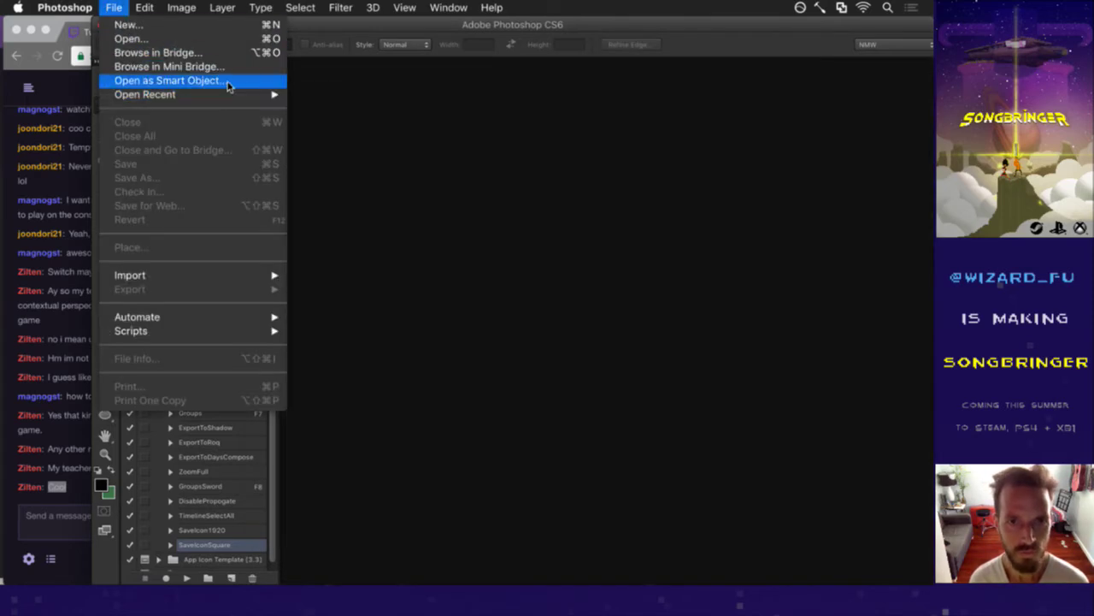
left_click(428, 219)
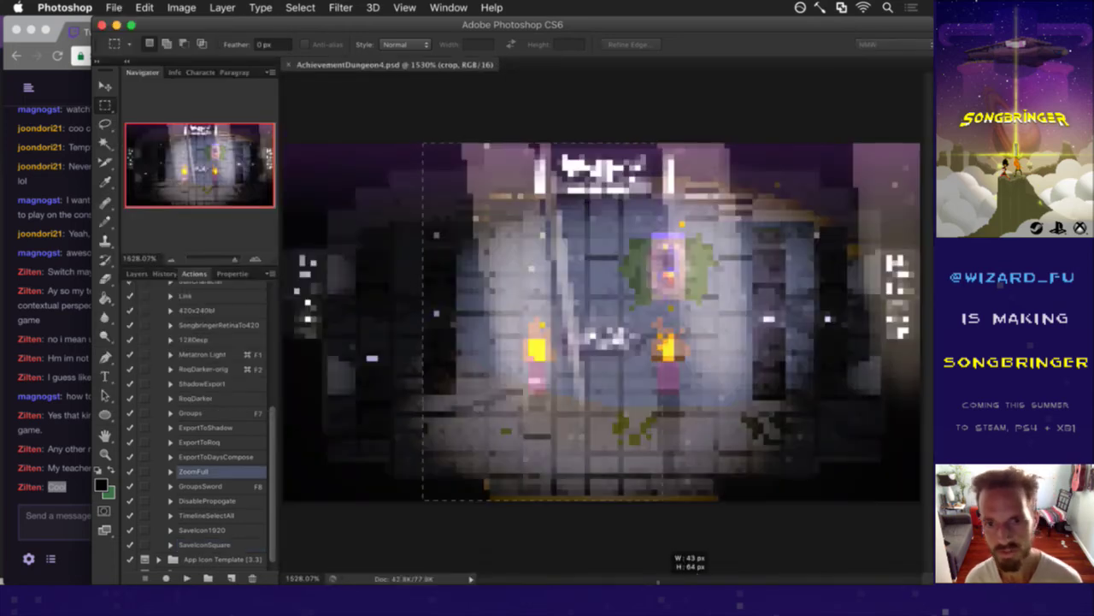
left_click(137, 274)
Switch to iTerm, set the p value in Saves.txt to 4 and save the file.
key("super+Tab")
key("super+Tab")
key("super+Tab")
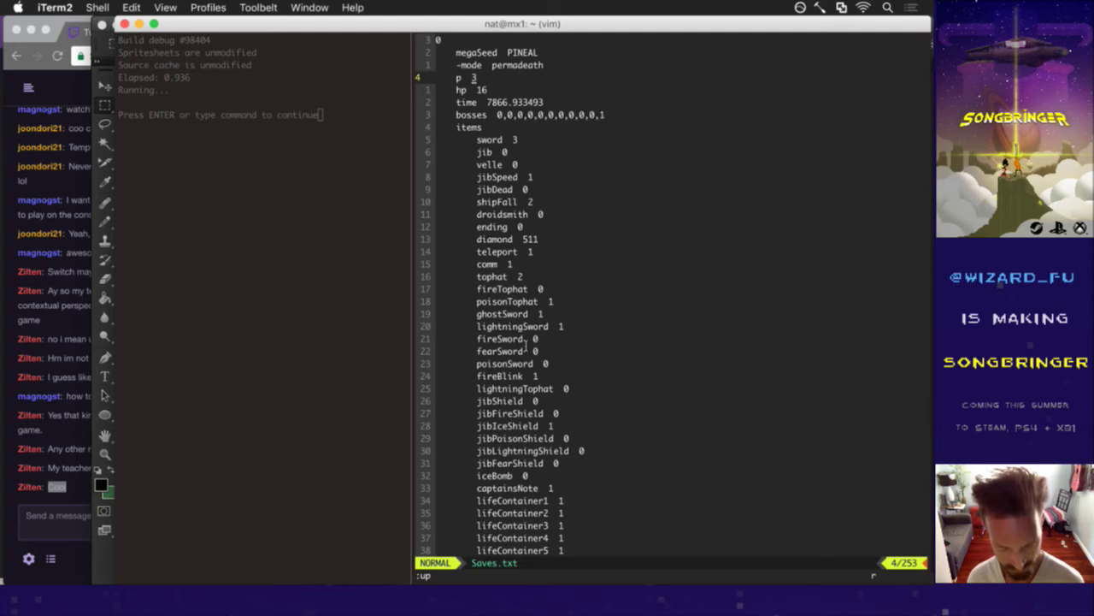
key("Return")
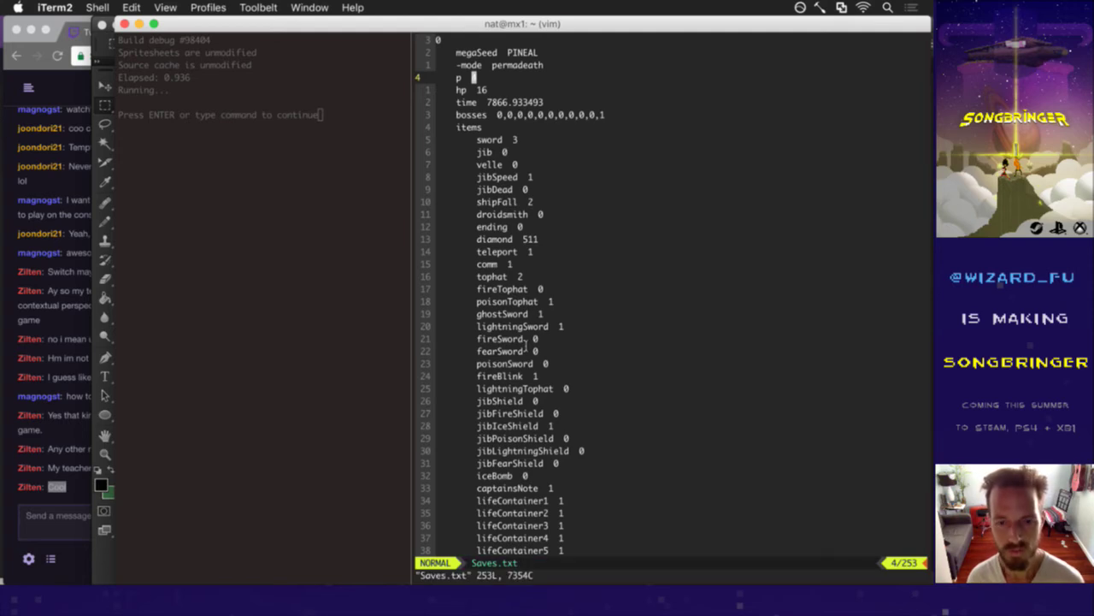
type(":up")
key("Return")
Rebuild and run the game from the terminal's build pane and switch to the Songbringer game.
key("super+bracketleft")
key("Return")
key("super+bracketright")
key("k")
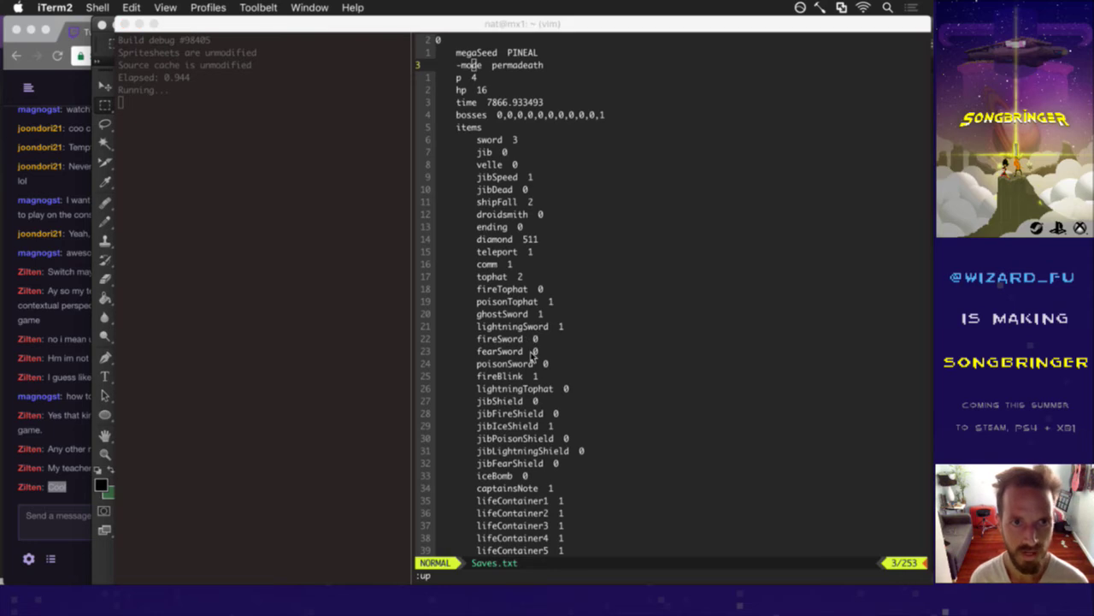
key("super+Tab")
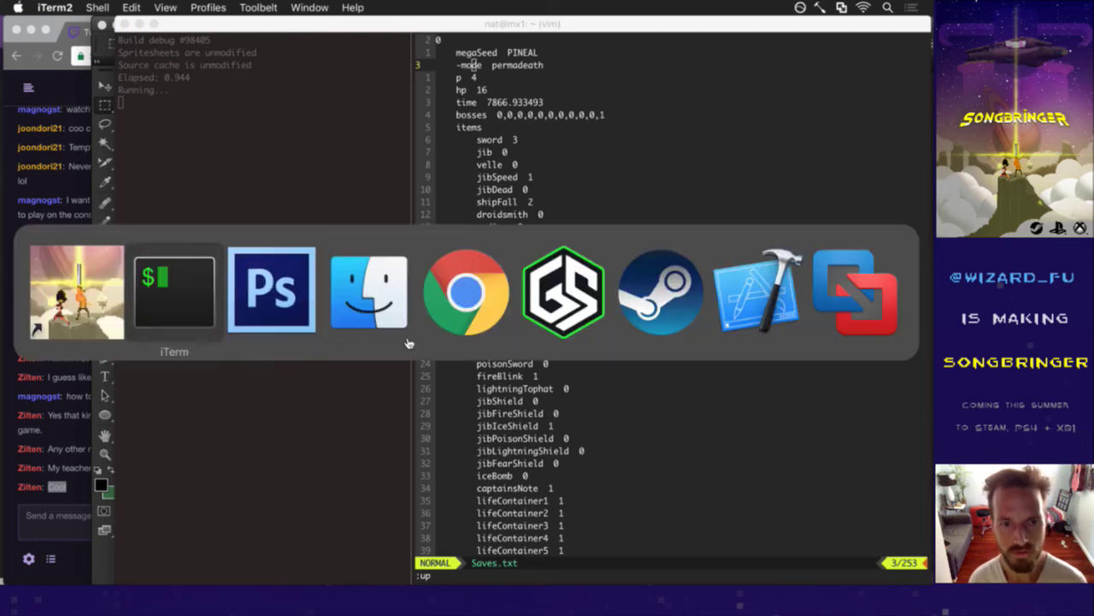
left_click(92, 316)
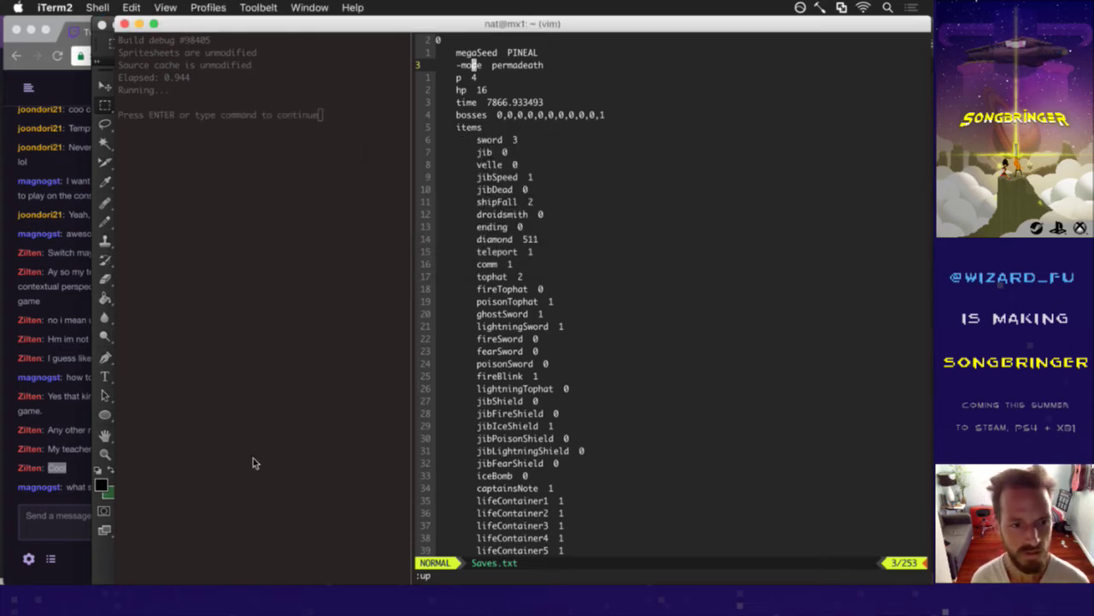
Switch to the Twitch chat to read the newest question and return to Photoshop.
left_click(78, 508)
left_click_drag(74, 487, 221, 479)
key("super+Tab")
key("super+Tab")
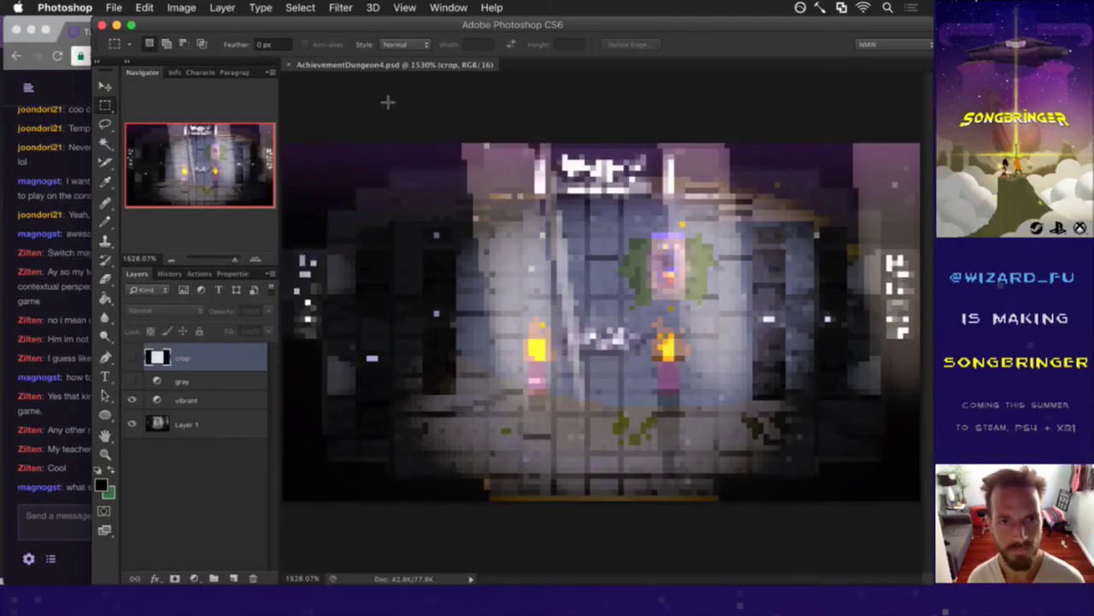
Delete Layer 1 from AchievementDungeon4.psd and open the 06-10-17 screenshots folder from the desktop.
left_click(180, 428)
key("BackSpace")
key("F11")
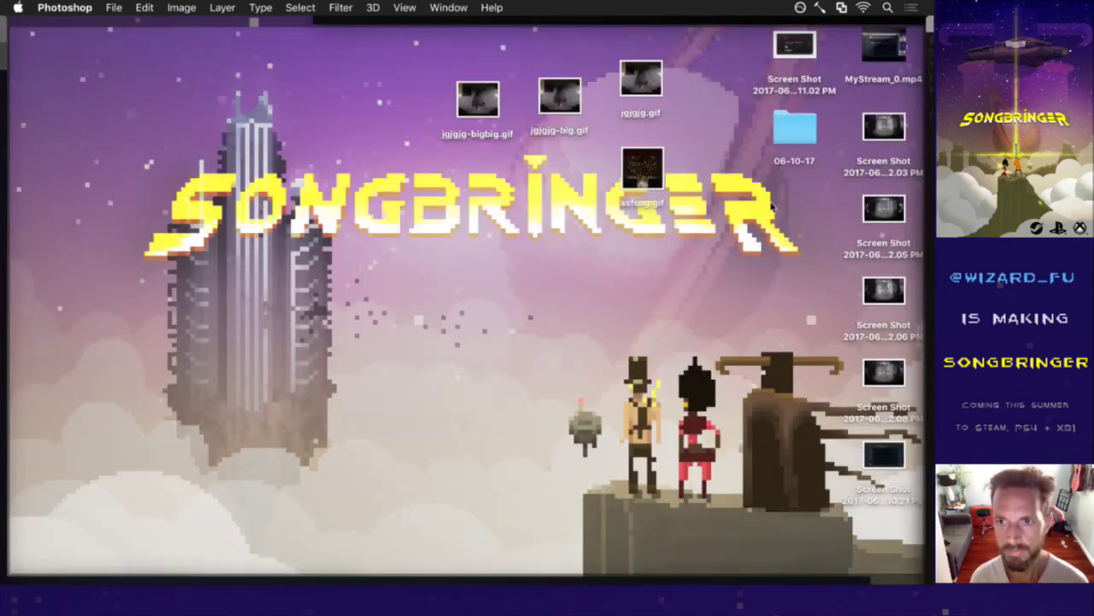
left_click(811, 137)
double_click(810, 136)
key("F11")
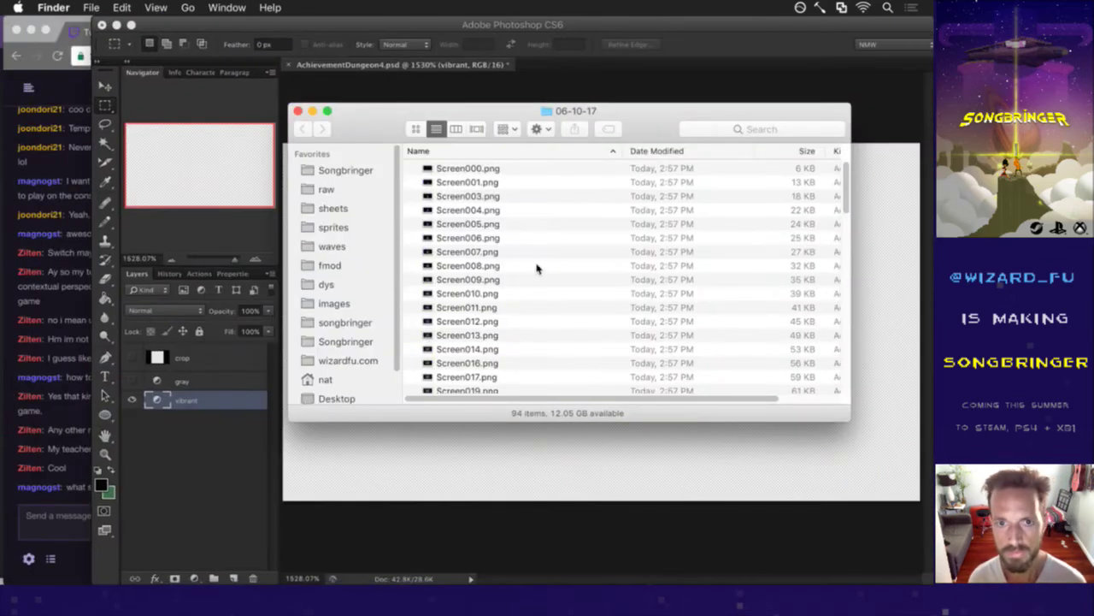
Preview the game screenshots in the 06-10-17 folder one after another, up to Screen056.png, to compare the frames.
left_click(537, 267)
key("space")
key("Down")
key("Down")
key("Down")
key("Down")
key("Down")
key("Down")
key("Down")
key("Down")
key("Down")
key("Down")
key("Down")
key("Down")
key("Down")
key("Down")
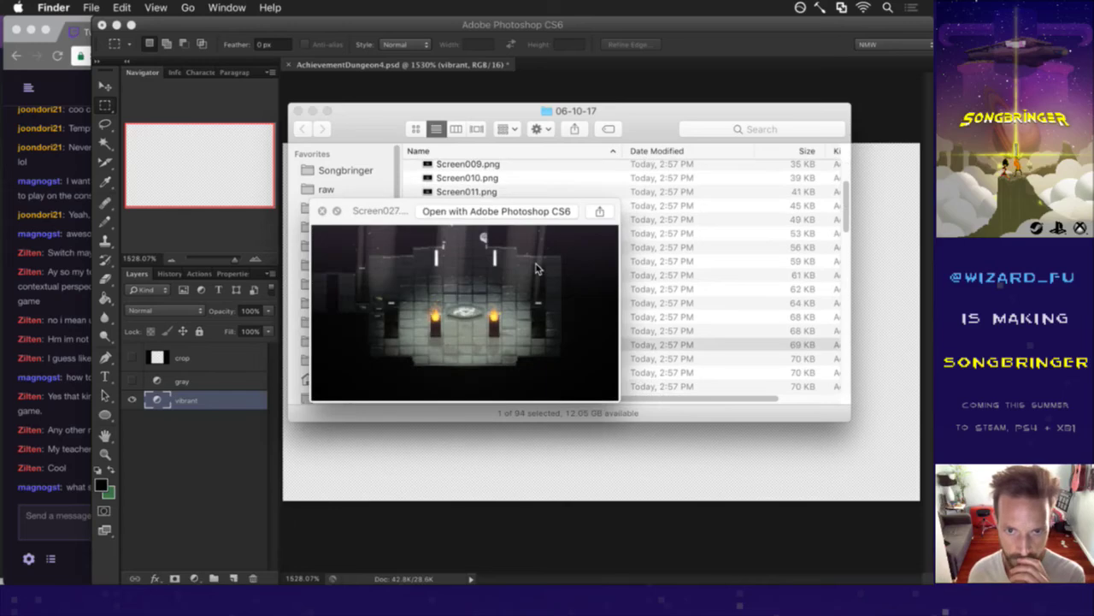
key("Down")
key("Down")
key("Down")
key("Down")
key("Down")
key("Down")
key("Down")
key("Down")
key("Down")
key("Down")
key("Down")
key("Down")
key("Down")
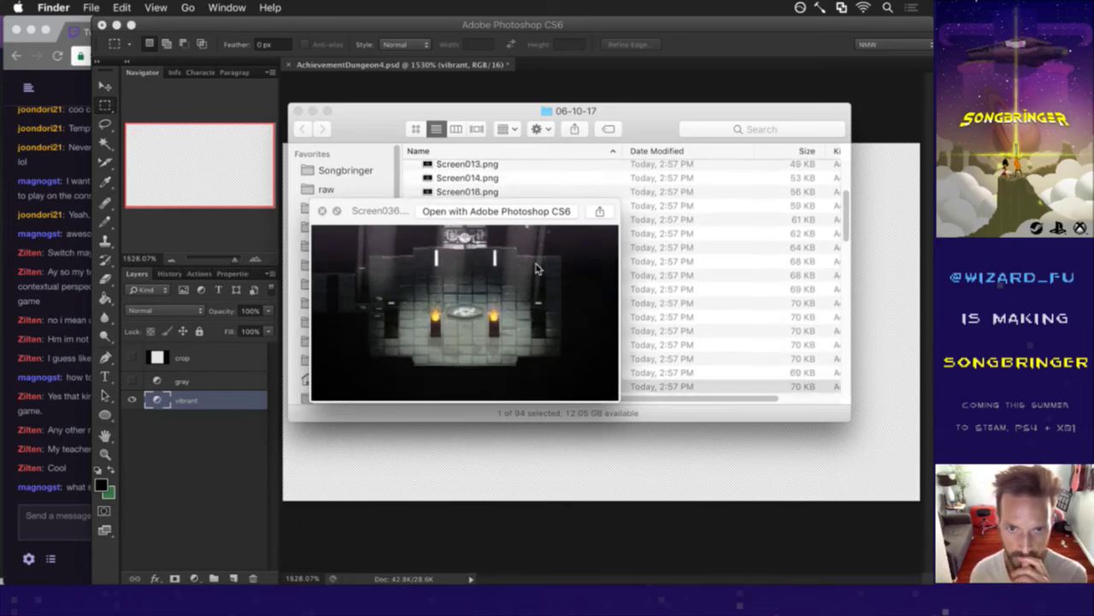
key("Down")
key("Down")
key("Down")
key("Down")
key("Down")
key("Down")
key("Down")
key("Down")
key("Down")
key("Down")
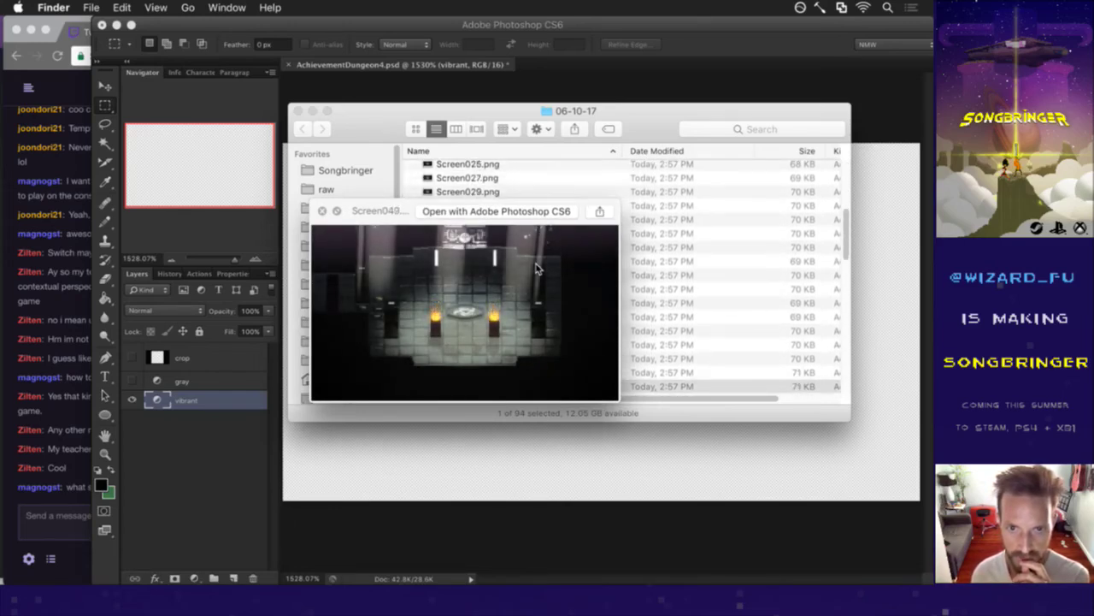
key("Down")
key("Down")
key("Down")
key("Down")
key("Down")
key("Down")
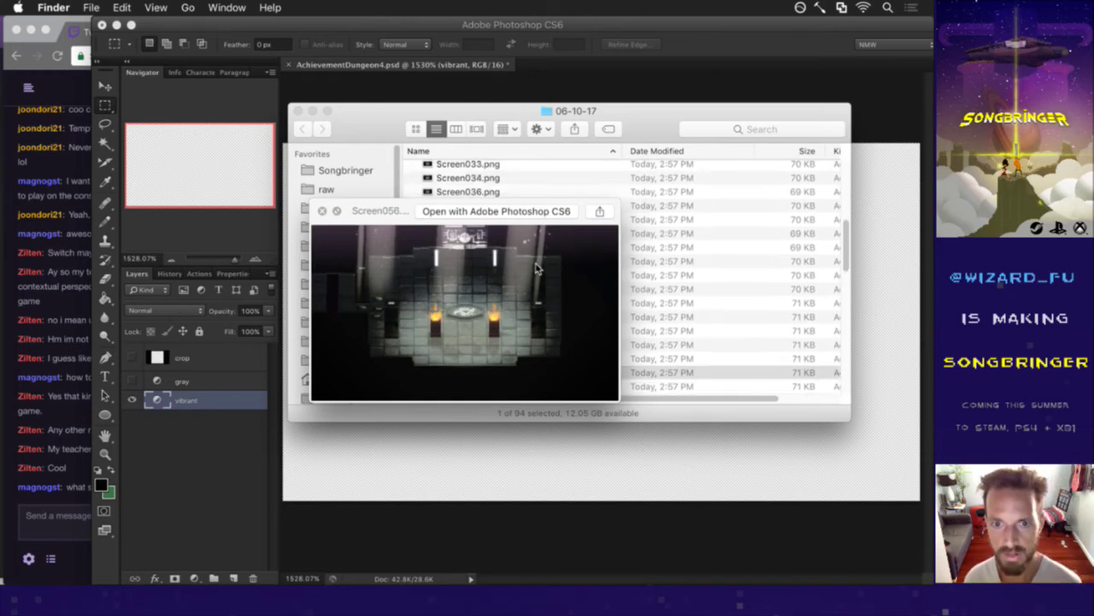
key("space")
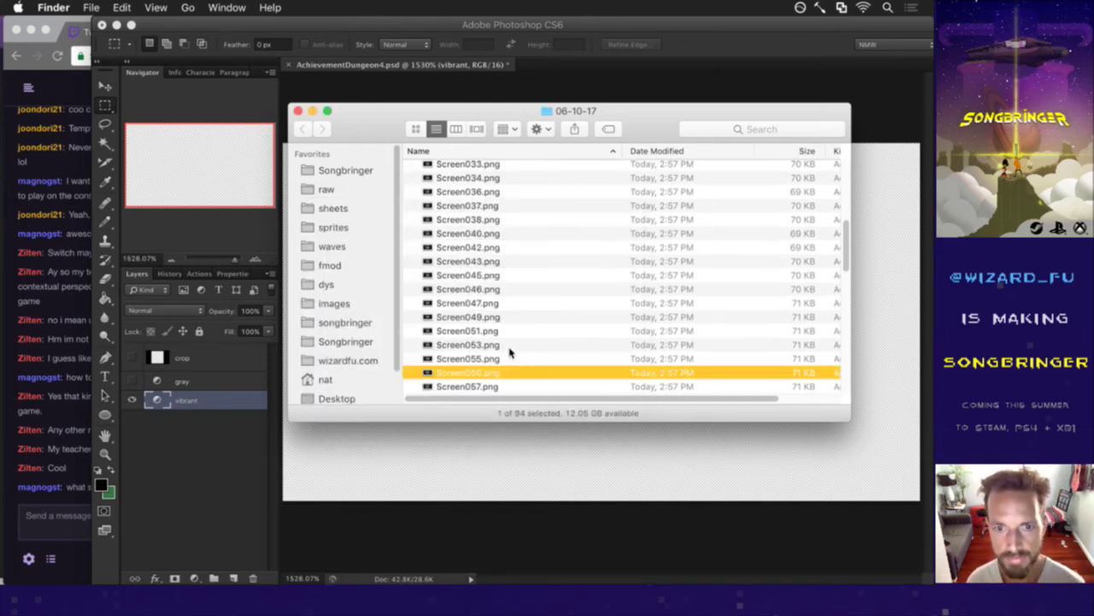
key("space")
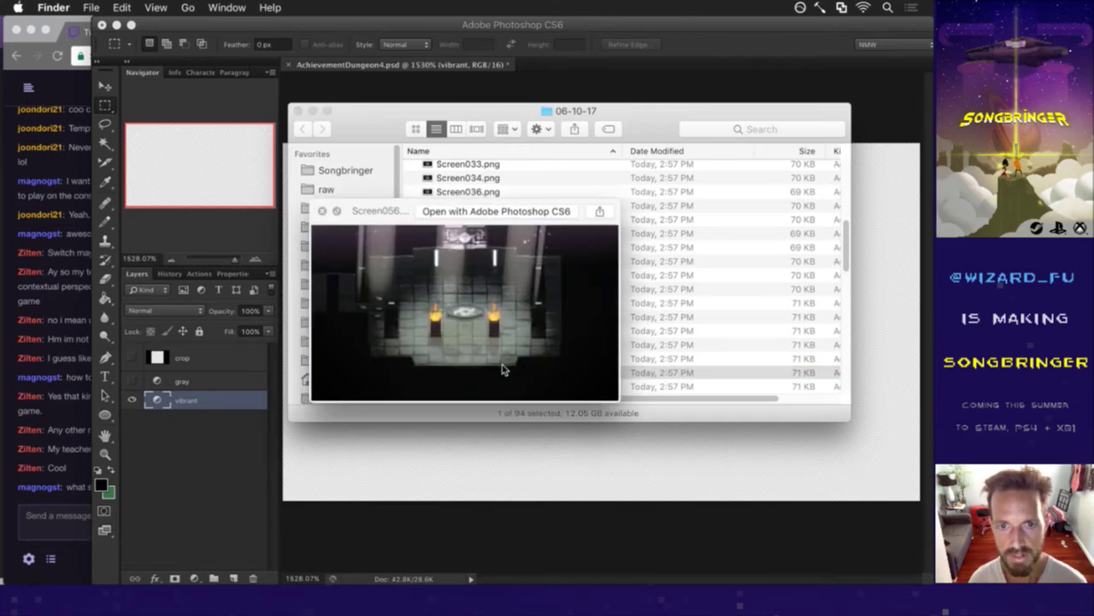
key("space")
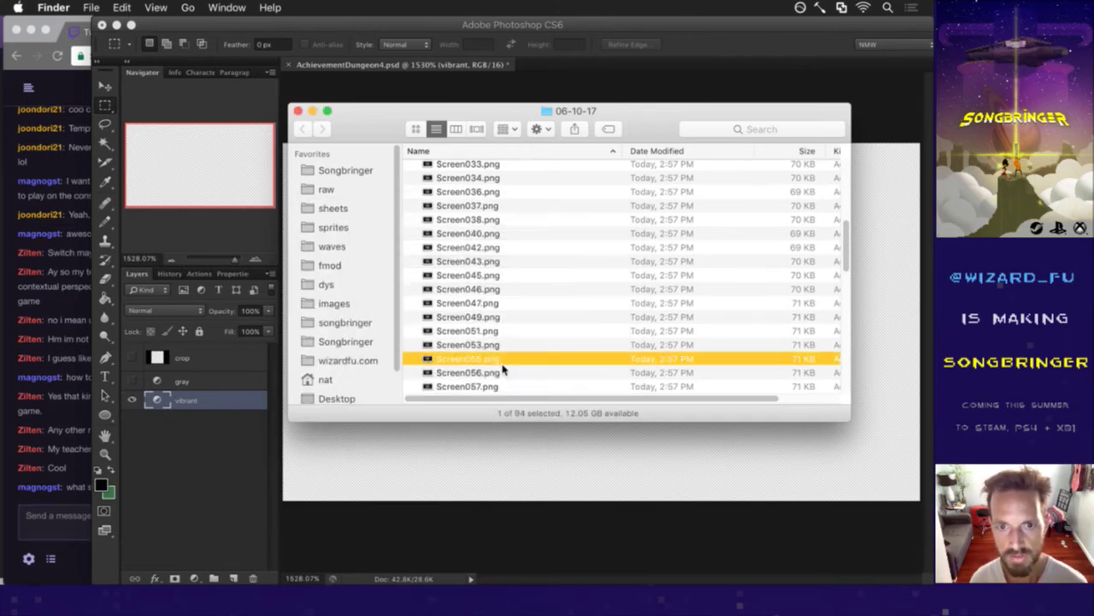
Open Screen055.png in Photoshop and copy the entire image into AchievementDungeon4.psd as a new layer.
right_click(502, 366)
mouse_move(544, 319)
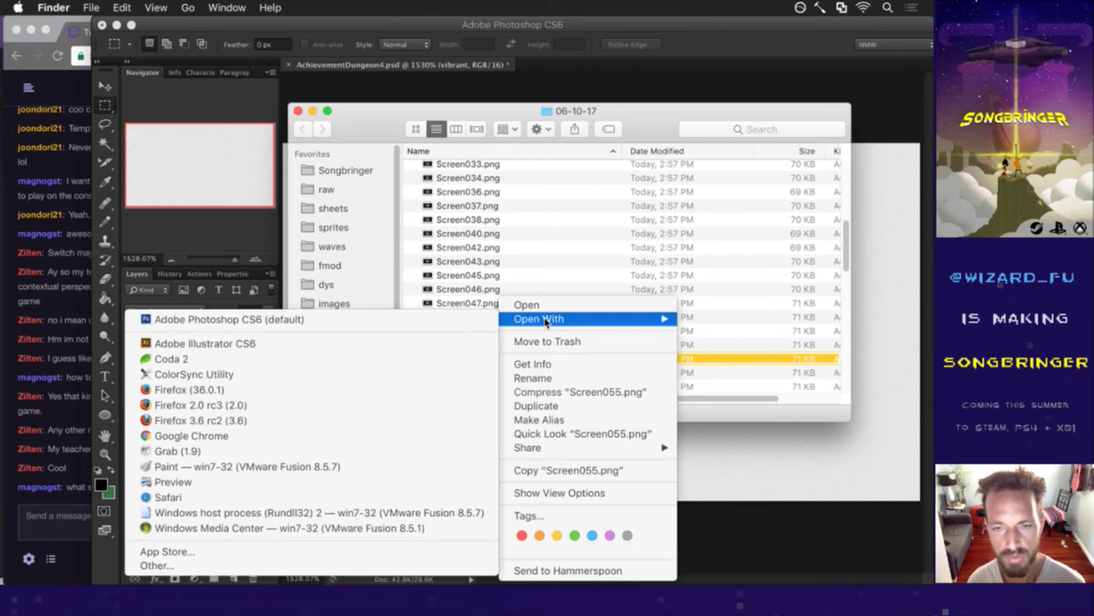
left_click(373, 319)
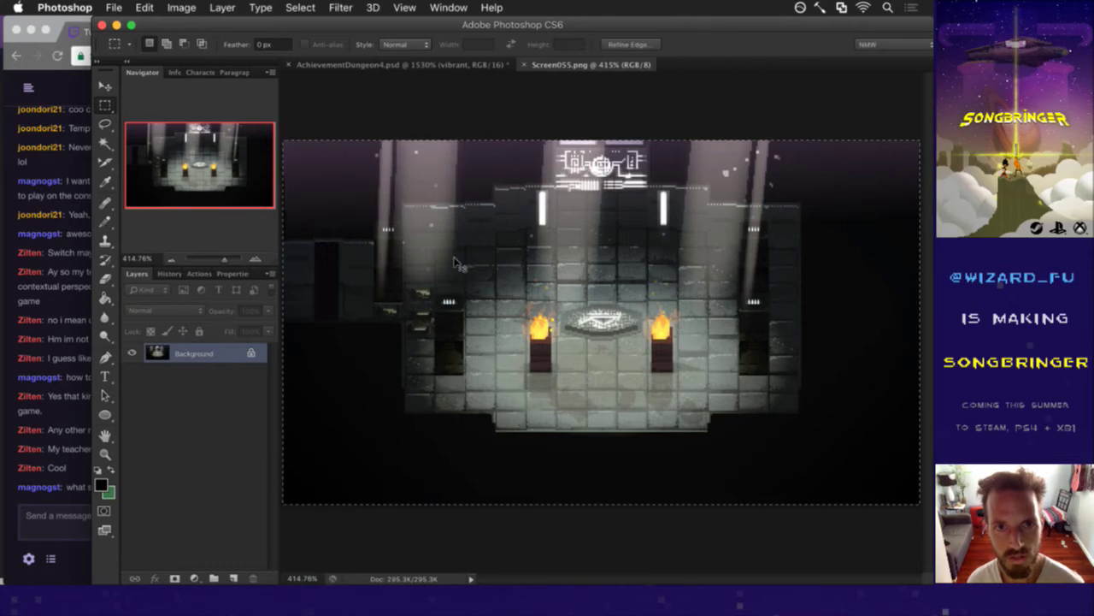
left_click(381, 64)
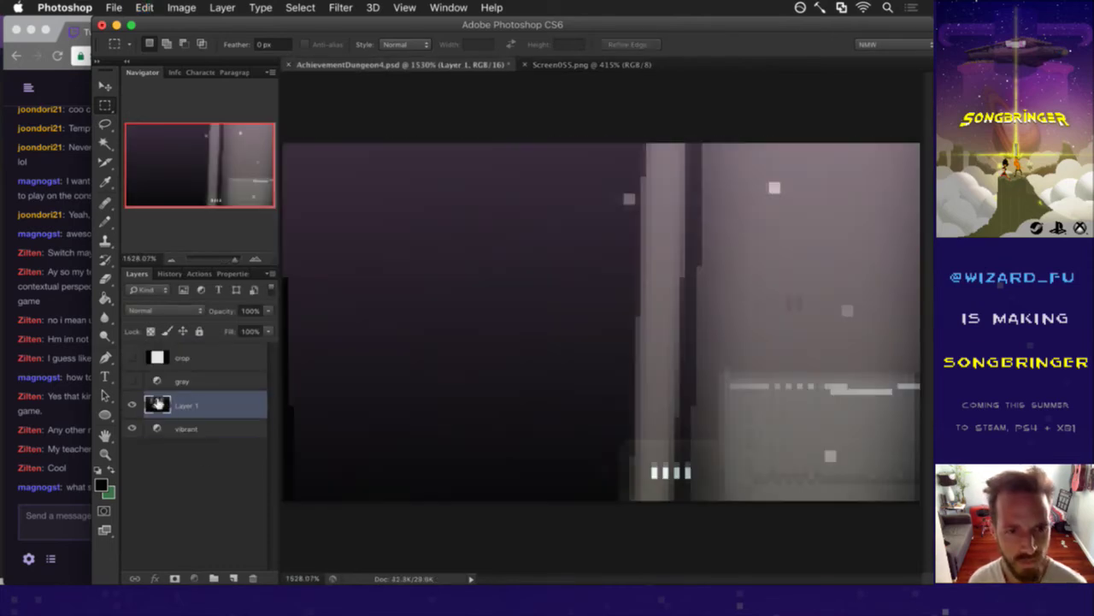
Move the pasted screenshot layer below vibrant and scale it to about 27.9% so the whole scene fits the canvas.
left_click(156, 437)
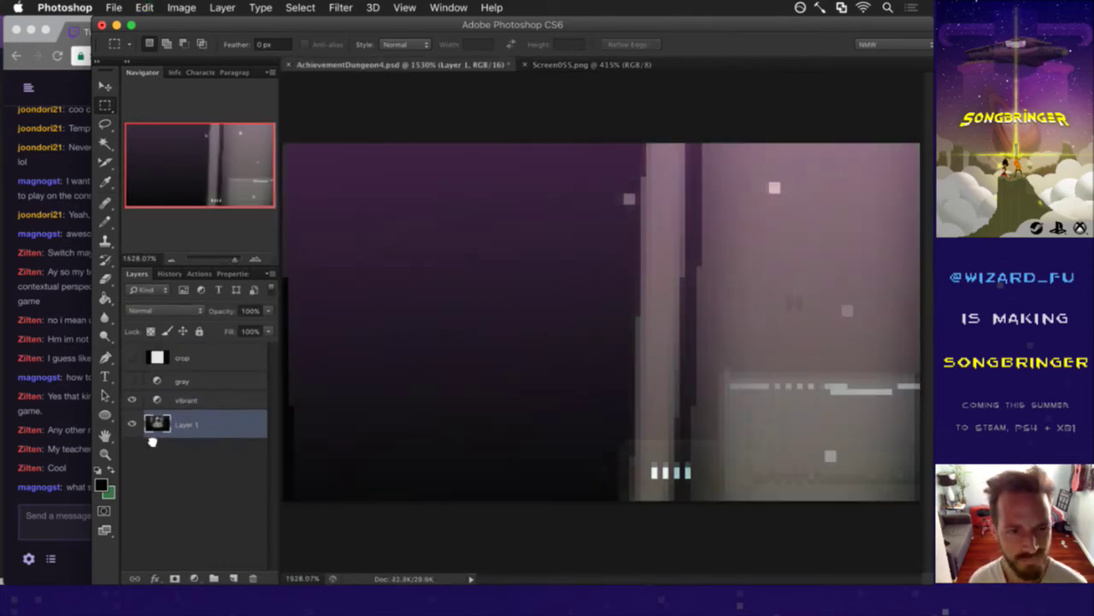
scroll(591, 354, "down", 10)
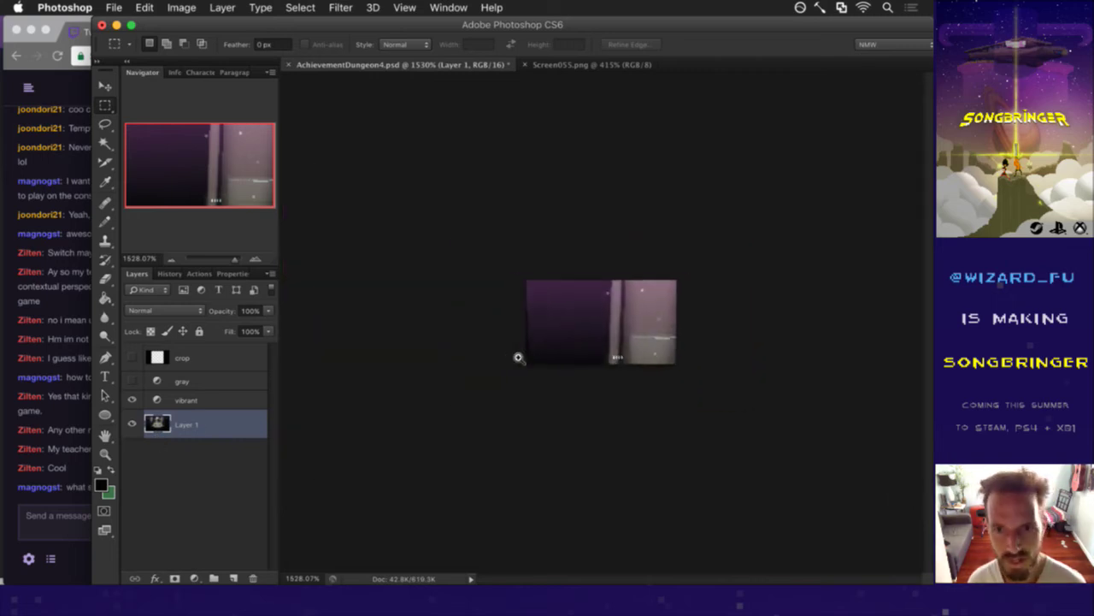
key("v")
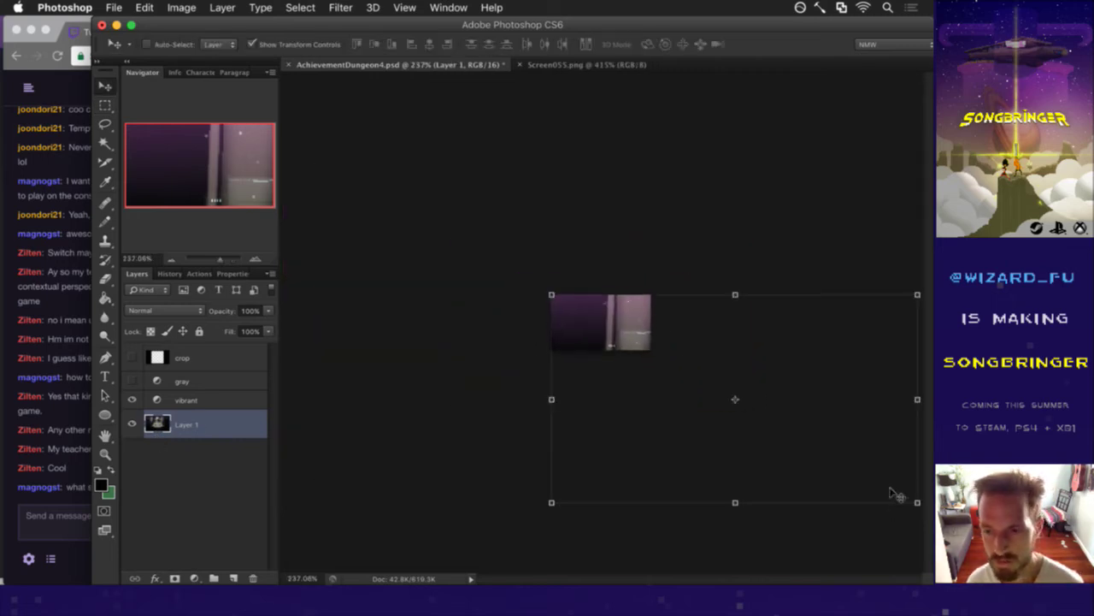
left_click(916, 501)
left_click_drag(819, 436, 655, 353)
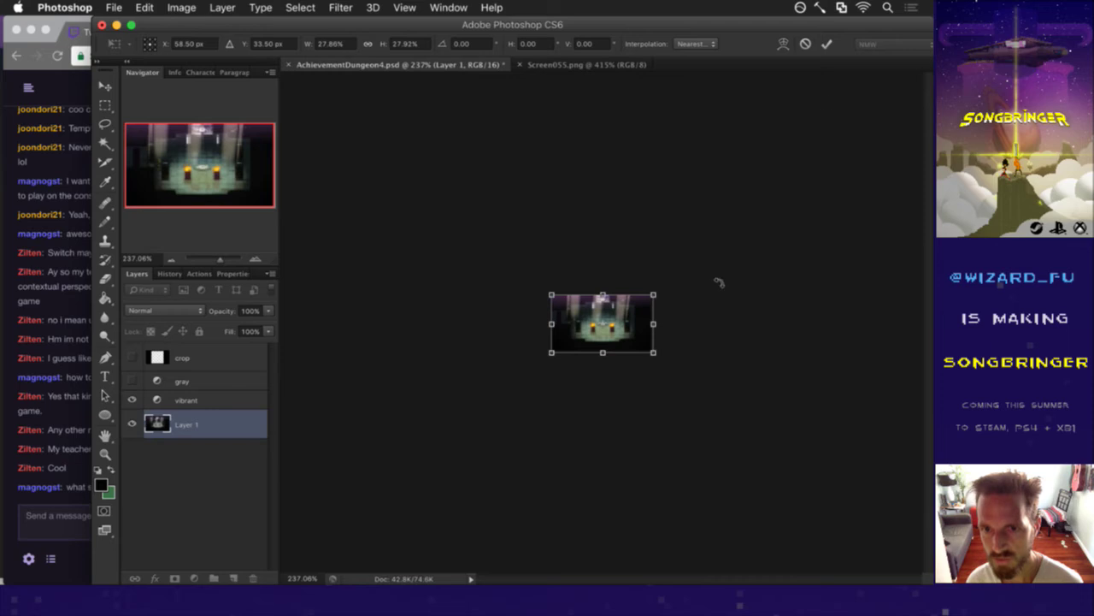
left_click(826, 43)
key("super+0")
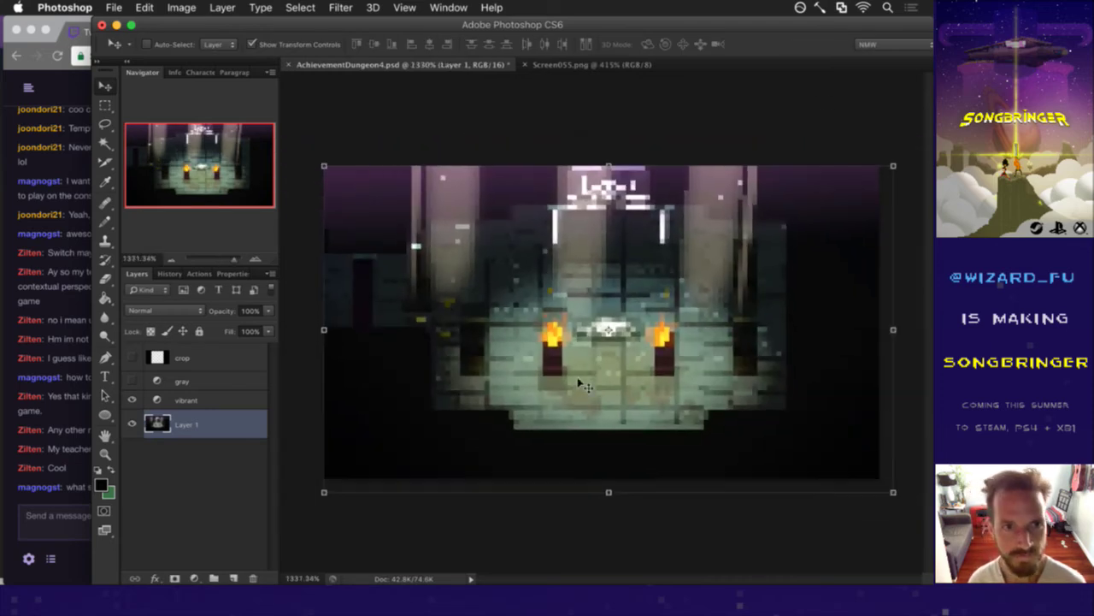
key("m")
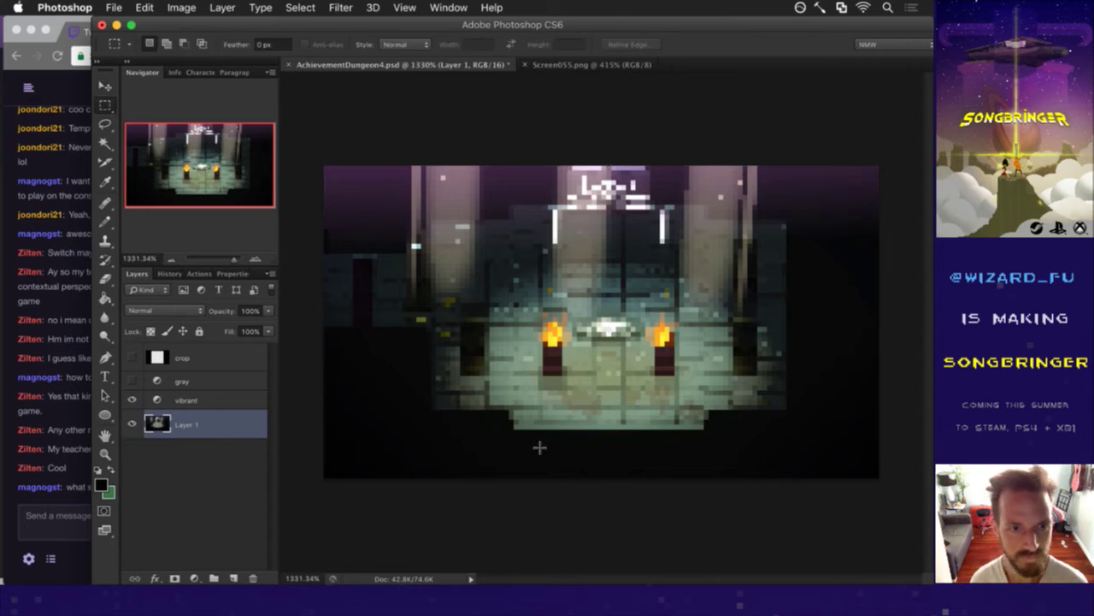
Show the crop layer and nudge Layer 1 slightly to the left to centre the scene within the square crop.
left_click(167, 357)
left_click(132, 357)
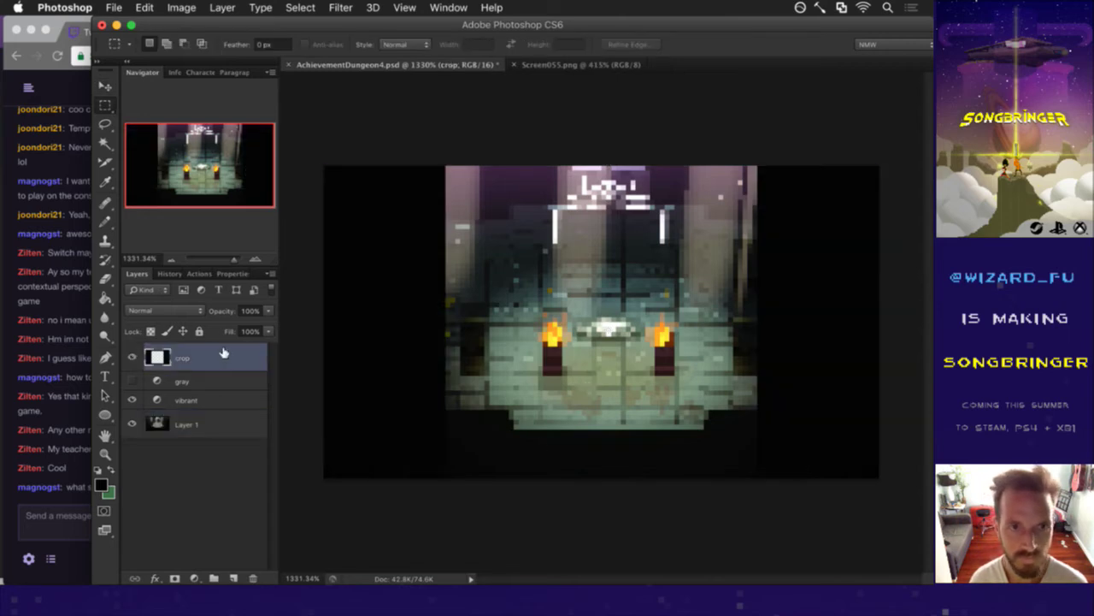
key("v")
key("Left")
key("Right")
left_click(173, 414)
key("Left")
key("Right")
key("Left")
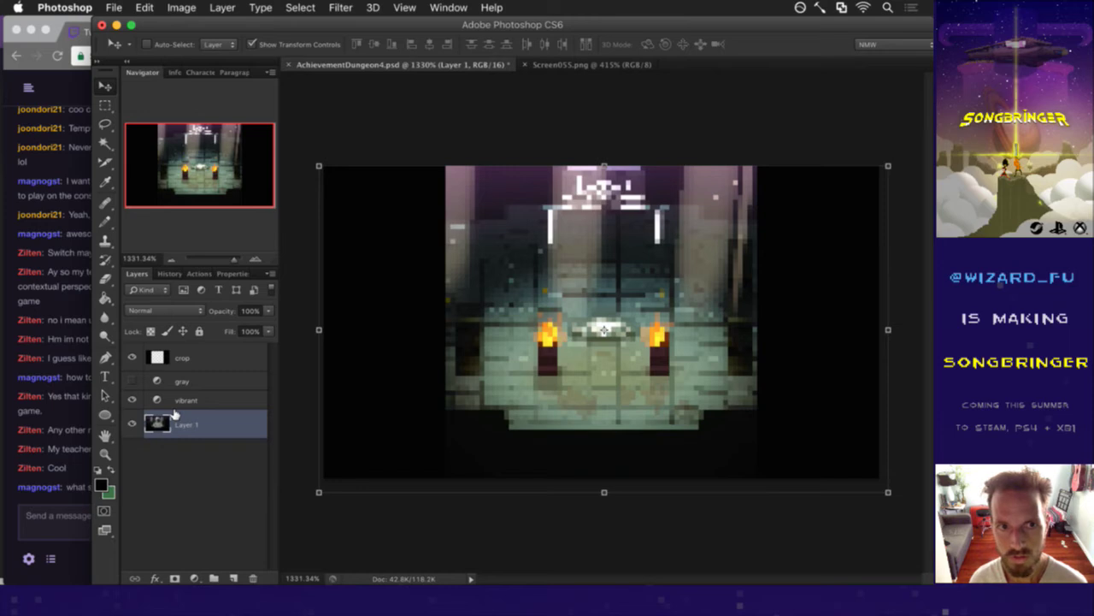
key("Right")
key("Left")
key("m")
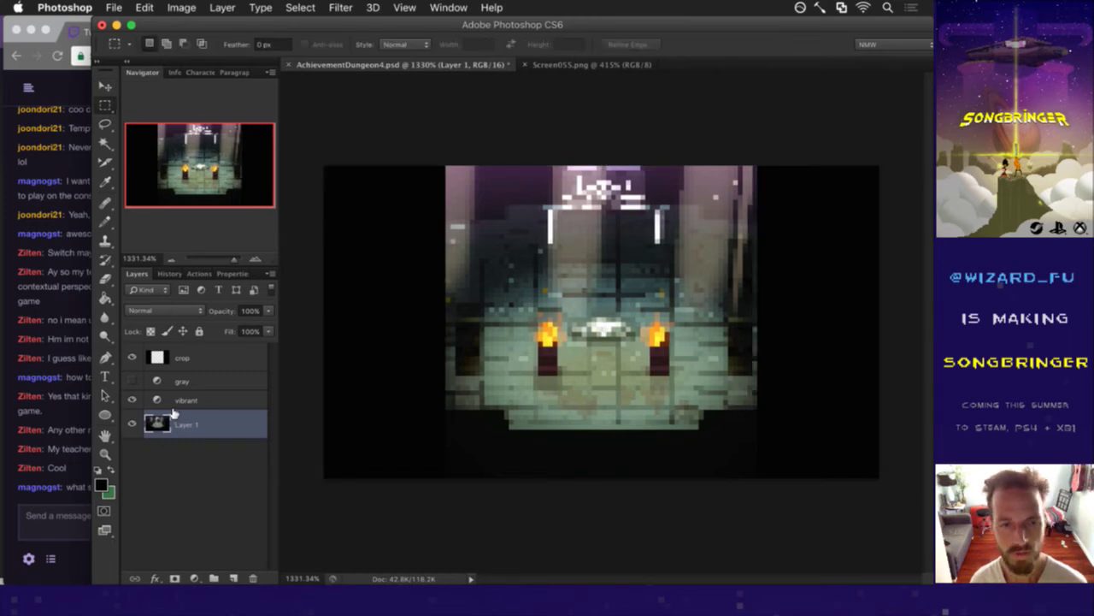
Show the gray adjustment layer and export the icon with the SaveIcon1920 action.
left_click(133, 380)
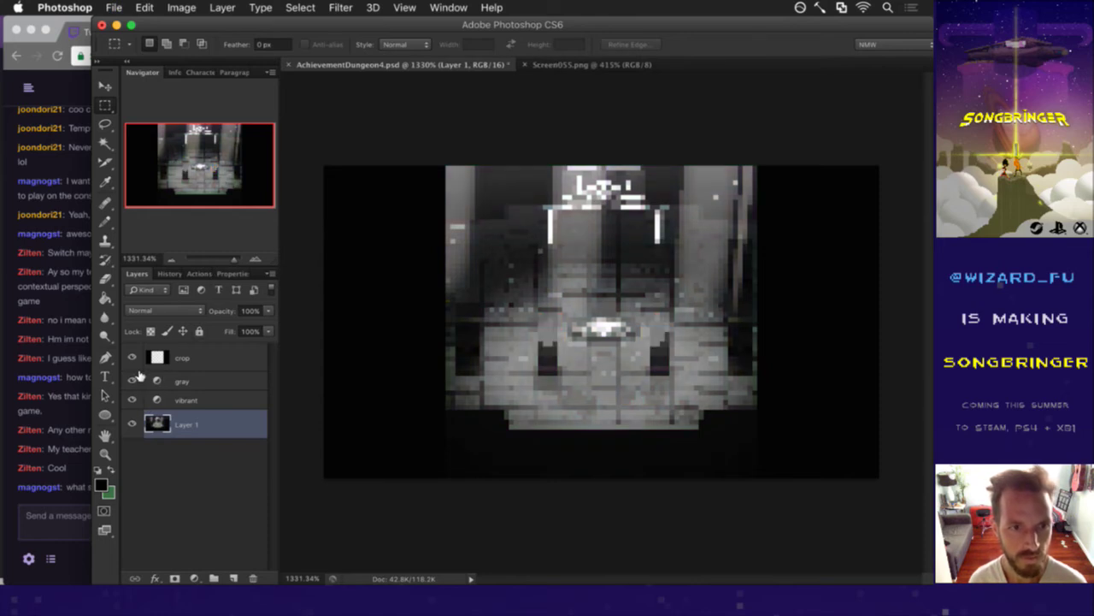
left_click(193, 275)
left_click(203, 530)
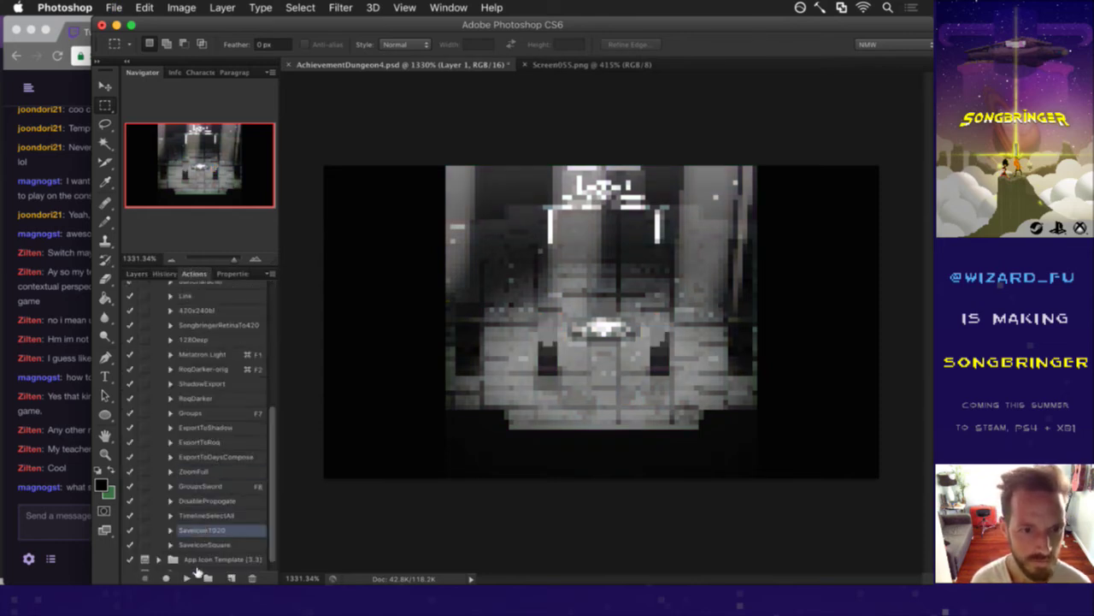
left_click(188, 578)
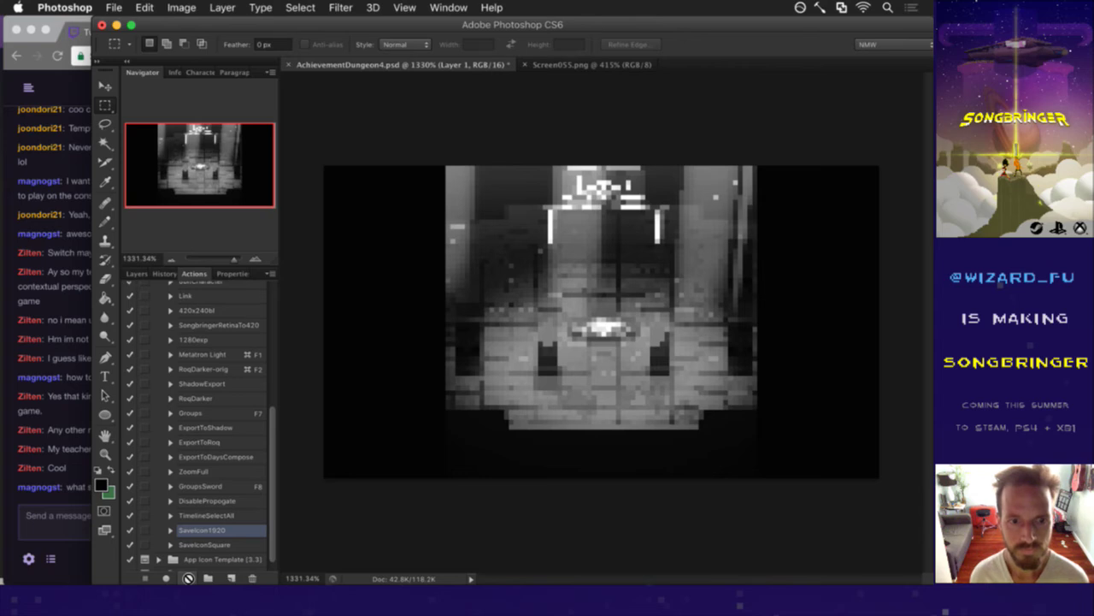
Switch to Finder, close the 06-10-17 window and preview AchievementDungeon4.png in the icons folder.
key("super+Tab")
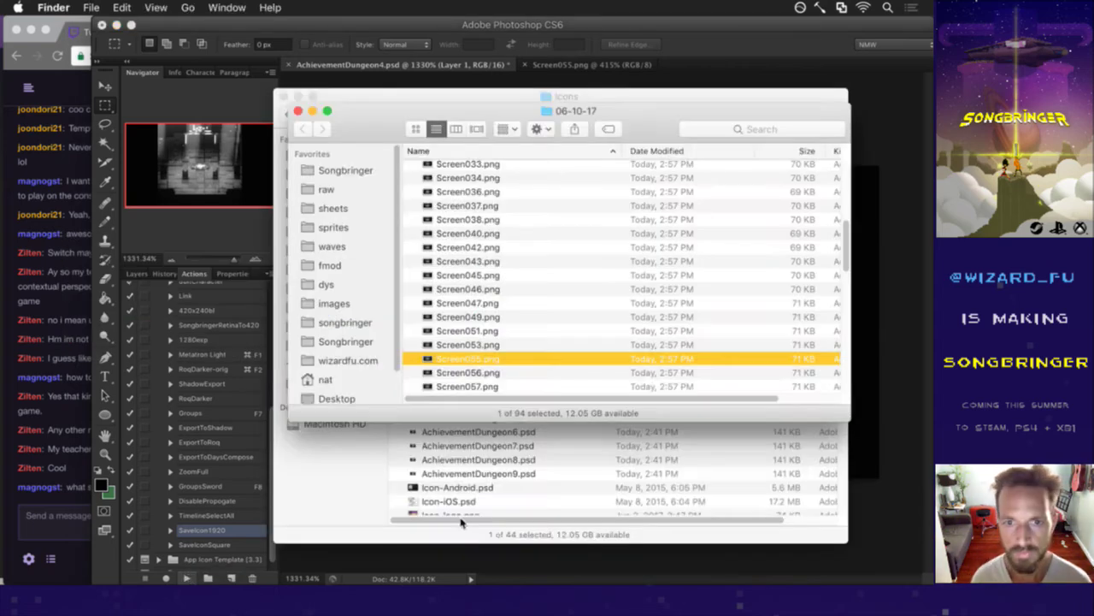
key("super+w")
key("F11")
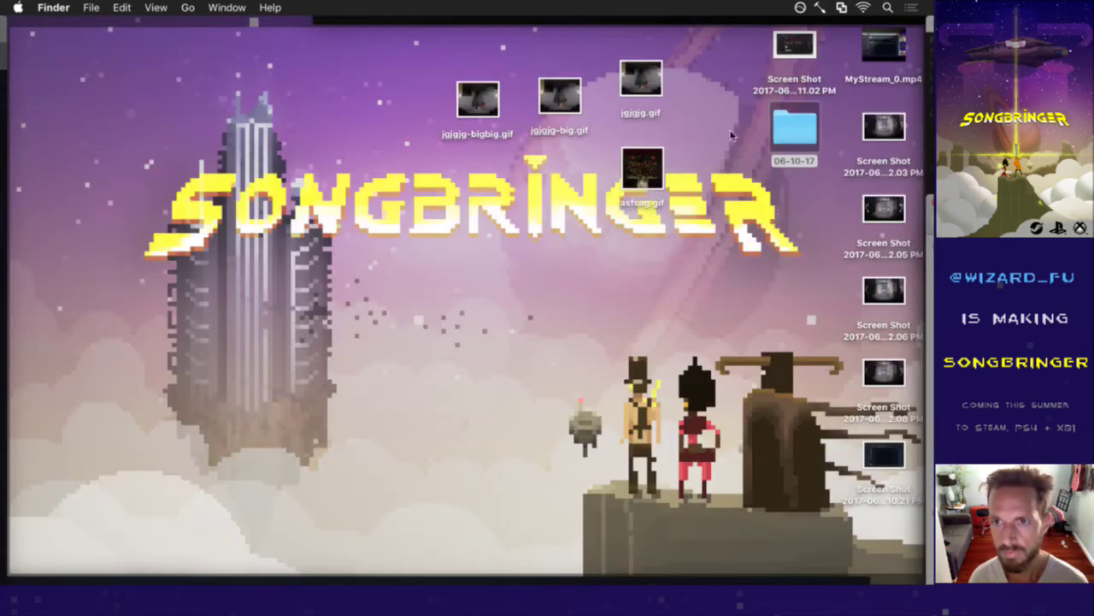
key("F11")
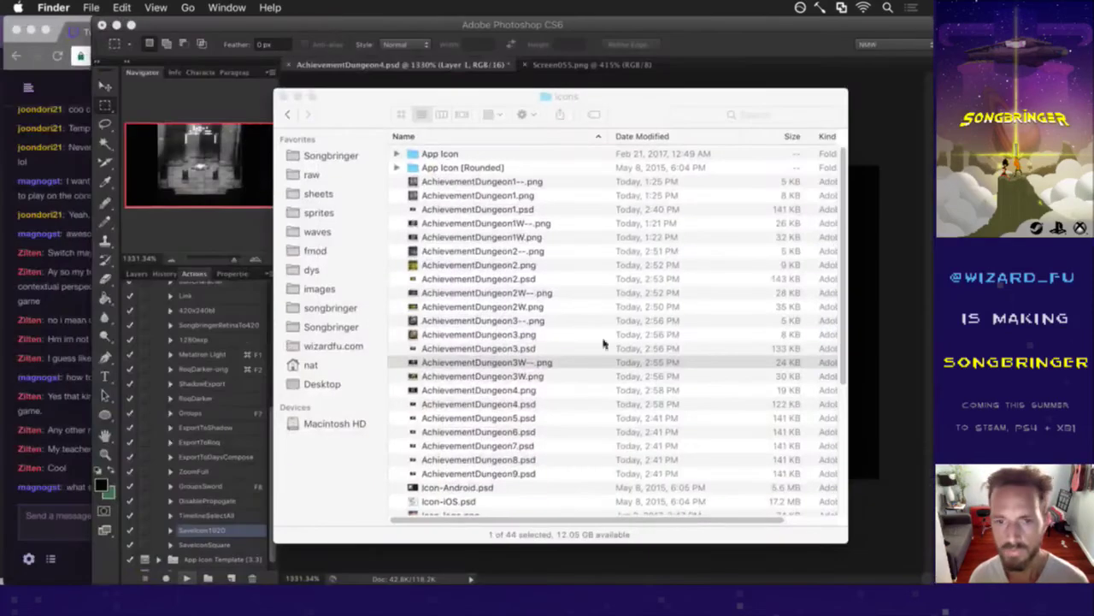
key("Down")
key("Down")
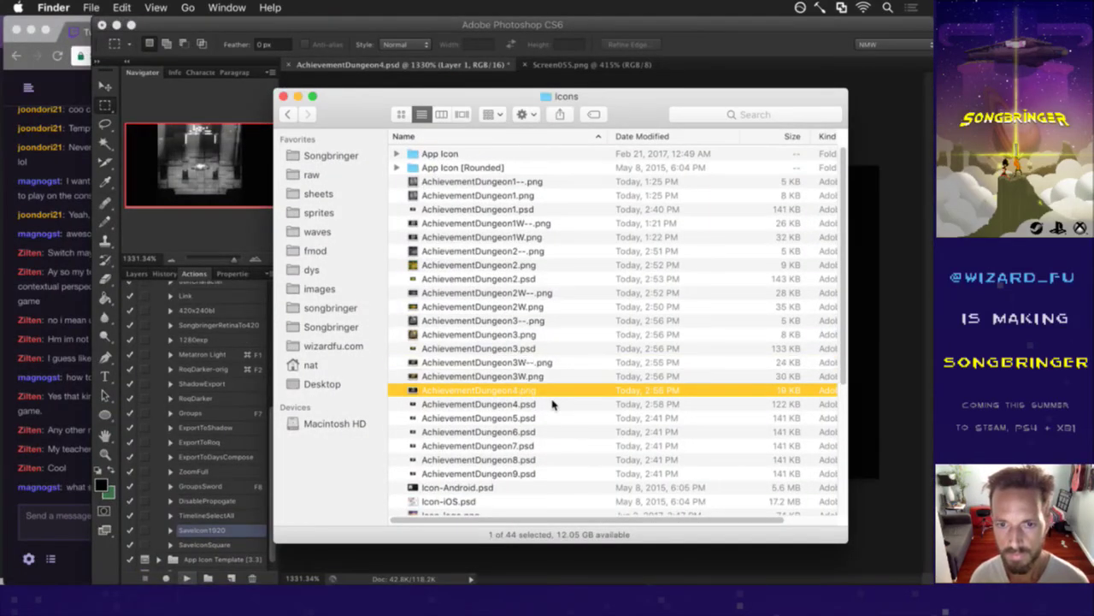
key("space")
key("space")
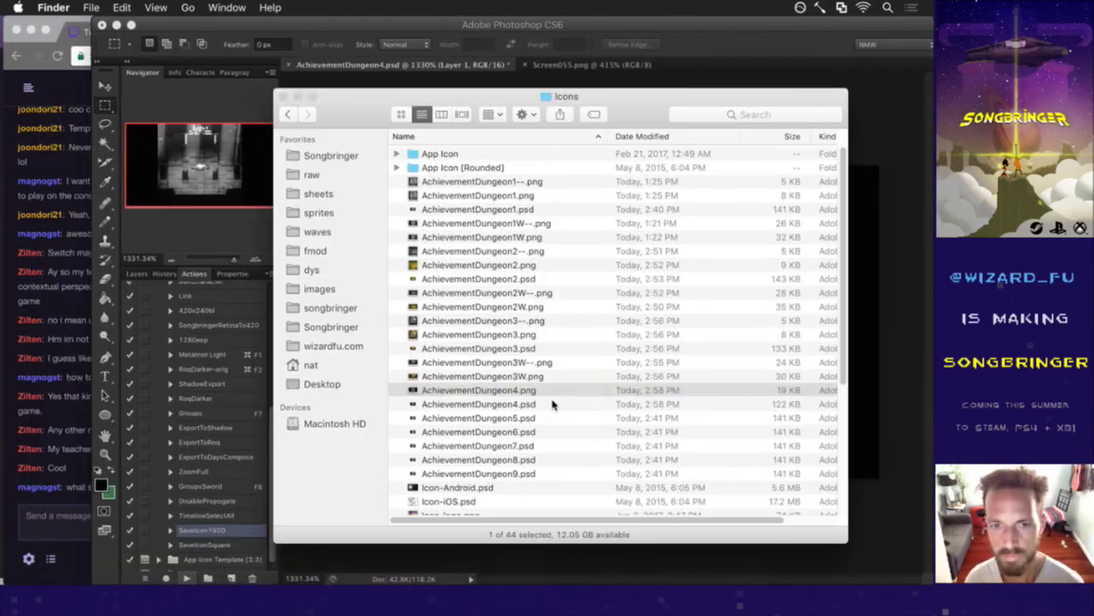
Return to Photoshop, hide the crop layer in AchievementDungeon4.psd and save the document.
left_click(147, 245)
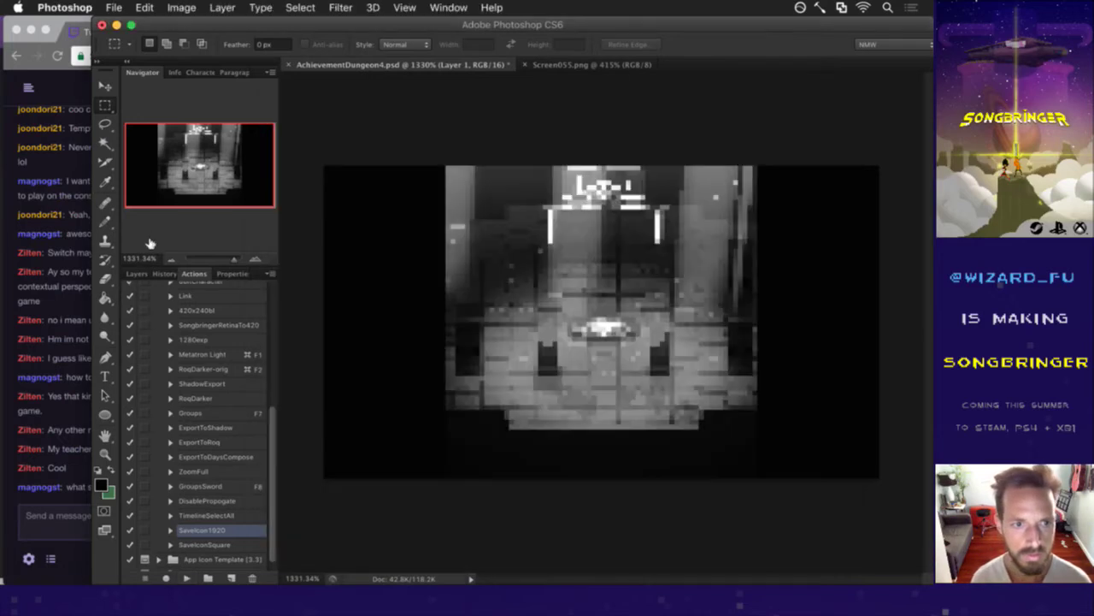
left_click(136, 273)
left_click(131, 358)
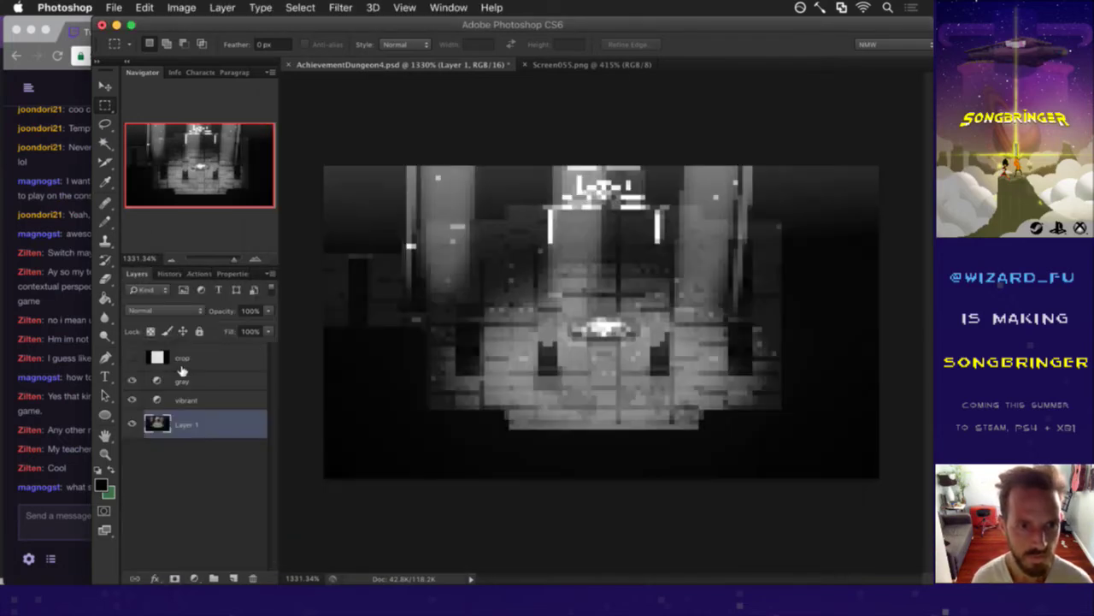
key("super+s")
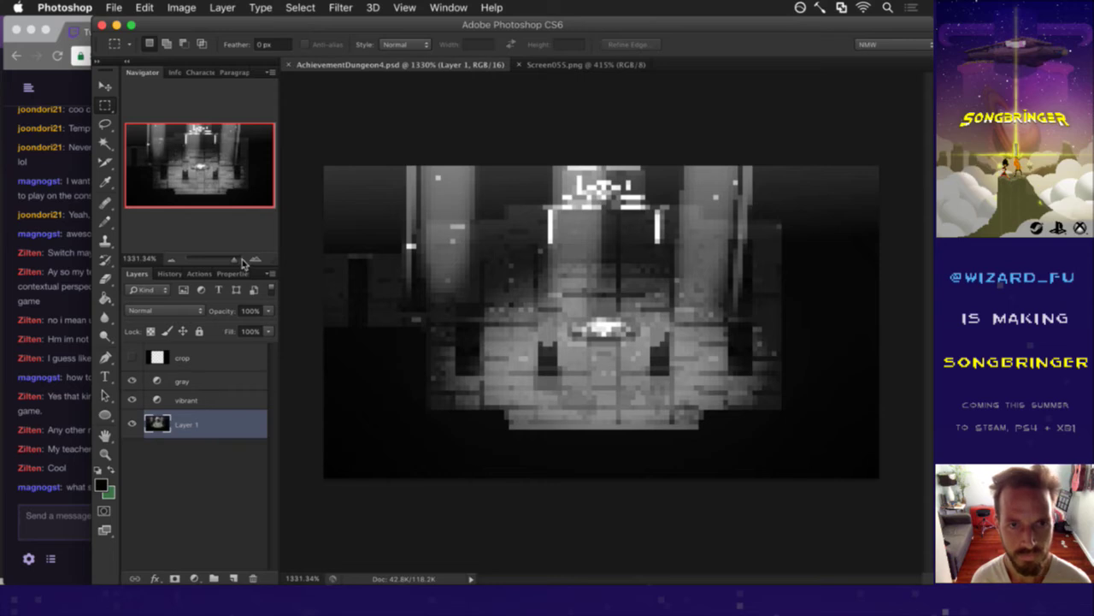
Export the wide grayscale icon with the SaveIcon1920 action and rename the resulting AchievementDungeon4.png to AchievementDungeon4W--.png in Finder.
left_click(204, 274)
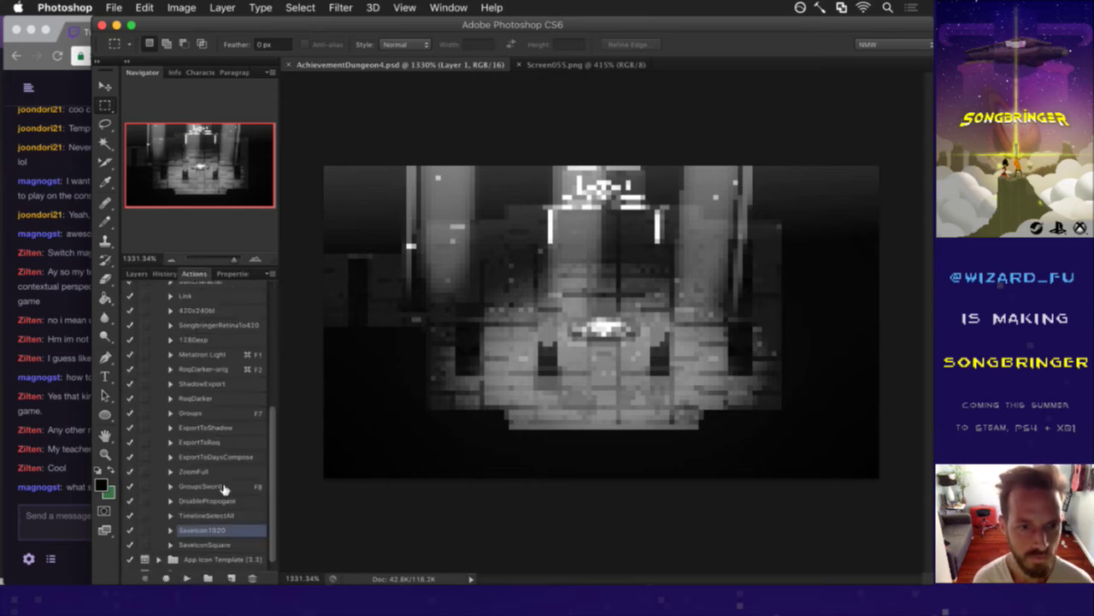
left_click(186, 578)
key("super+Tab")
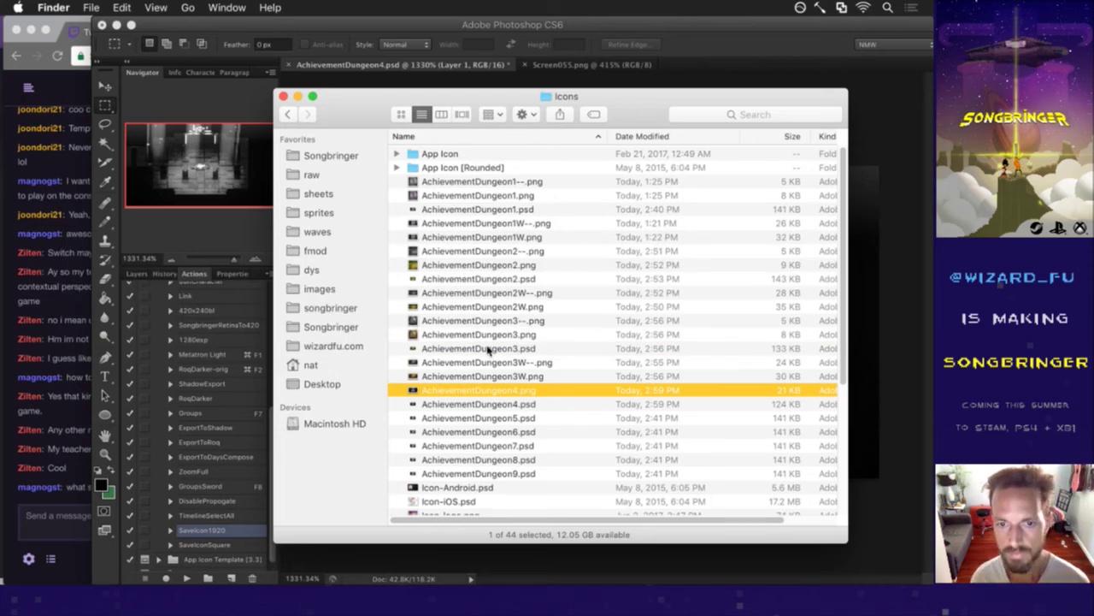
key("space")
key("space")
key("Return")
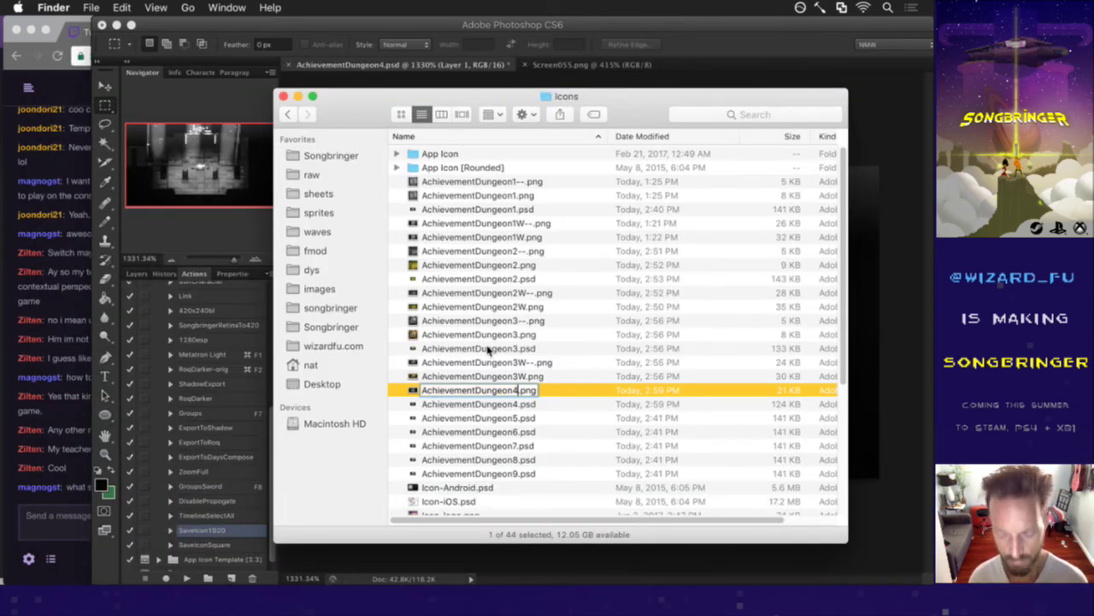
type("--")
key("Return")
Export the square grayscale icon from Photoshop with the SaveIconSquare action and switch back to the icons folder in Finder.
left_click(216, 229)
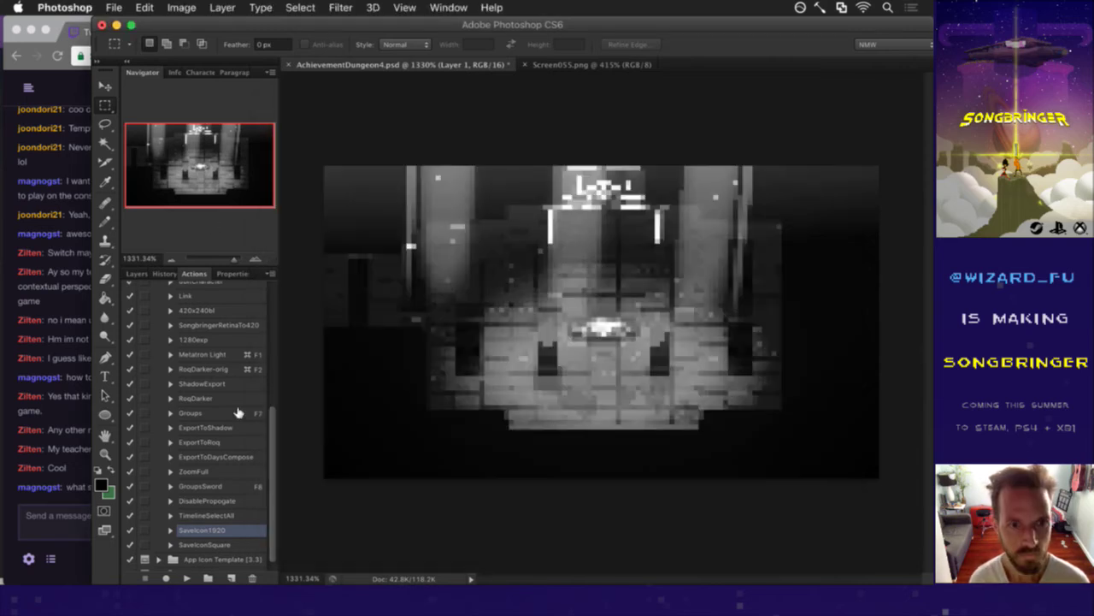
left_click(225, 545)
left_click(186, 578)
key("super+Tab")
key("super+shift+Tab")
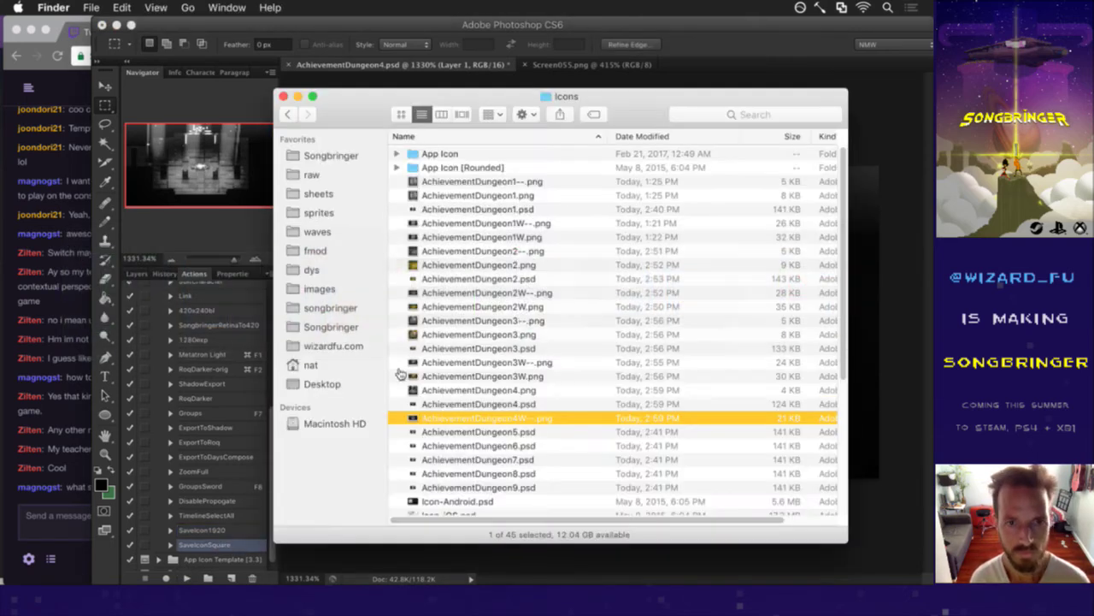
Preview the square grayscale AchievementDungeon4.png in the icons folder and rename it AchievementDungeon4--.png.
left_click(510, 391)
key("space")
key("space")
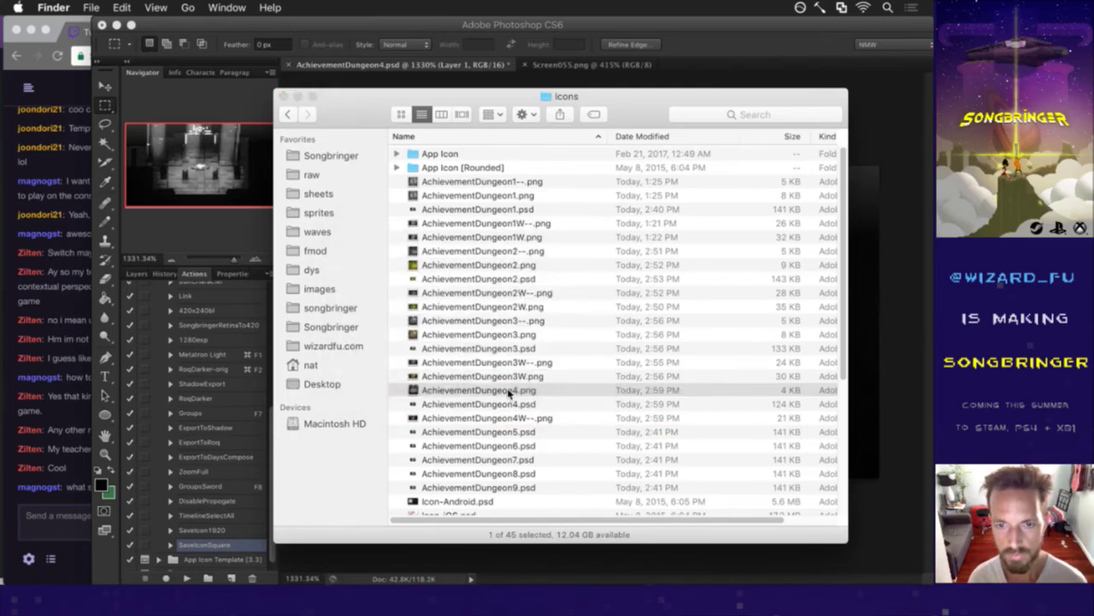
key("Return")
type("--")
key("Return")
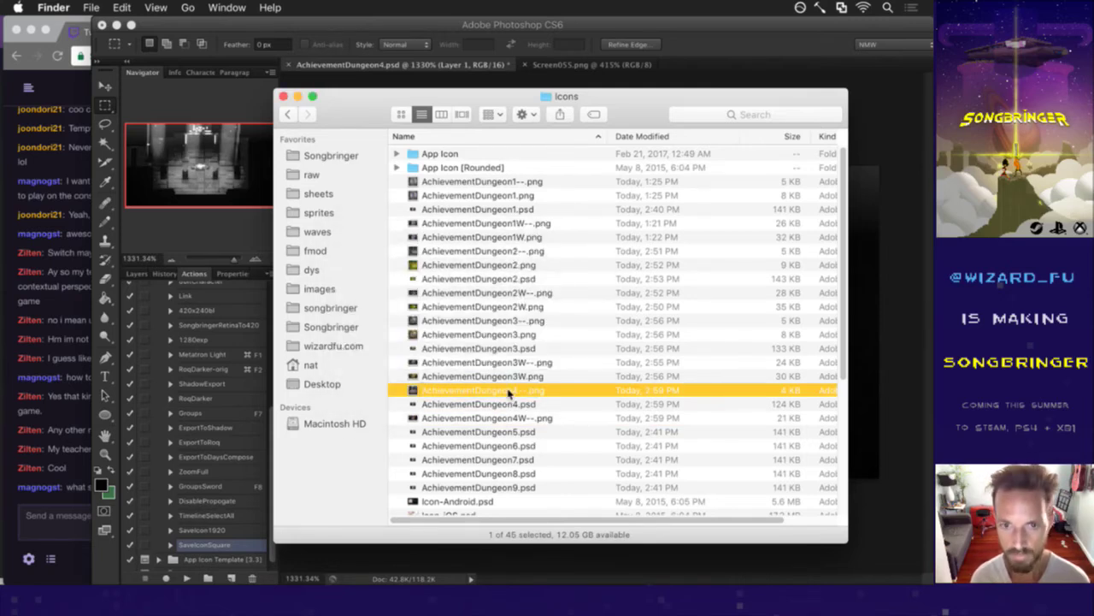
Switch to Photoshop, hide the gray layer, export the wide colour icon with the SaveIcon1920 action and return to Finder.
left_click(154, 236)
left_click(136, 274)
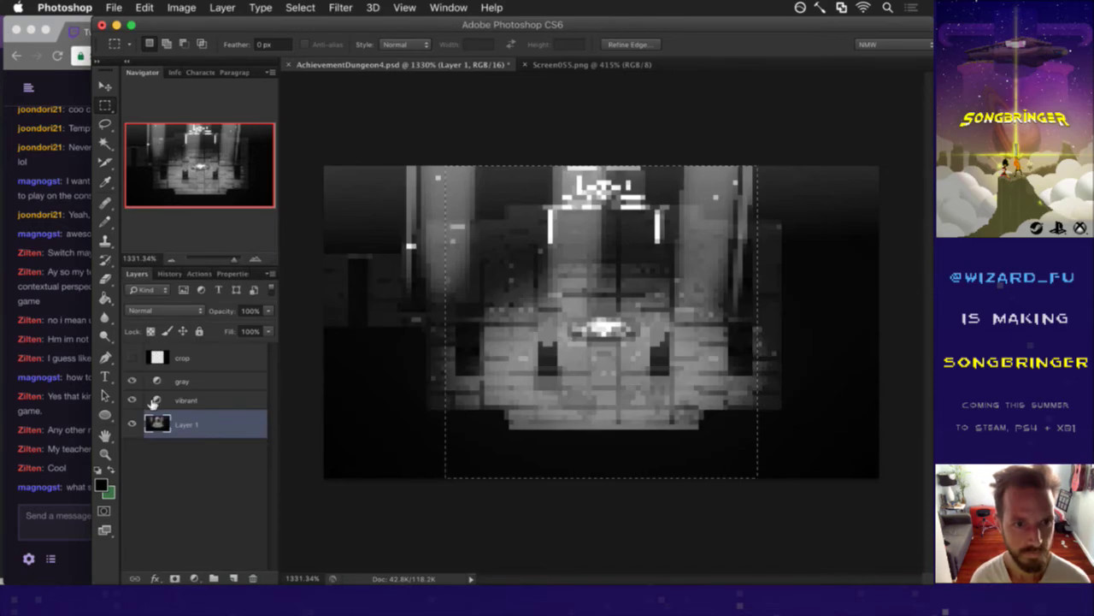
left_click(131, 381)
left_click(194, 274)
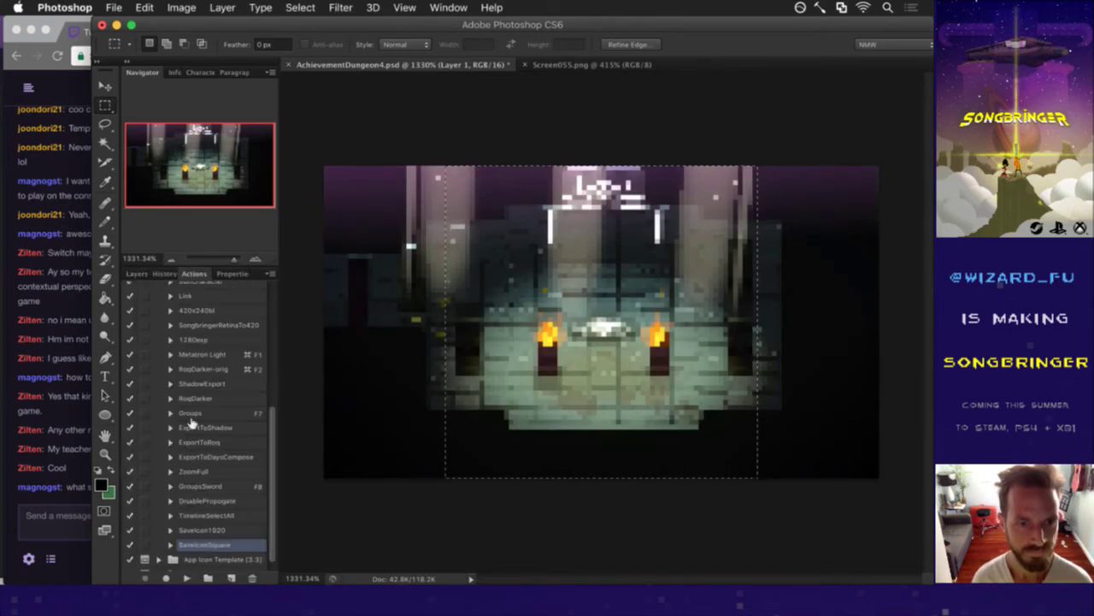
left_click(200, 530)
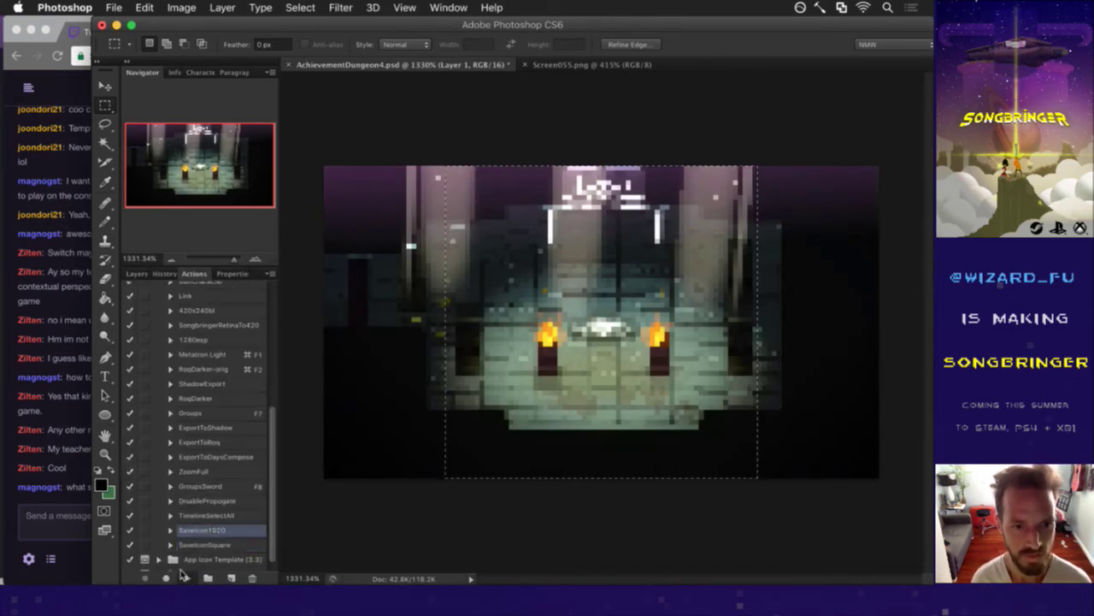
key("super+Tab")
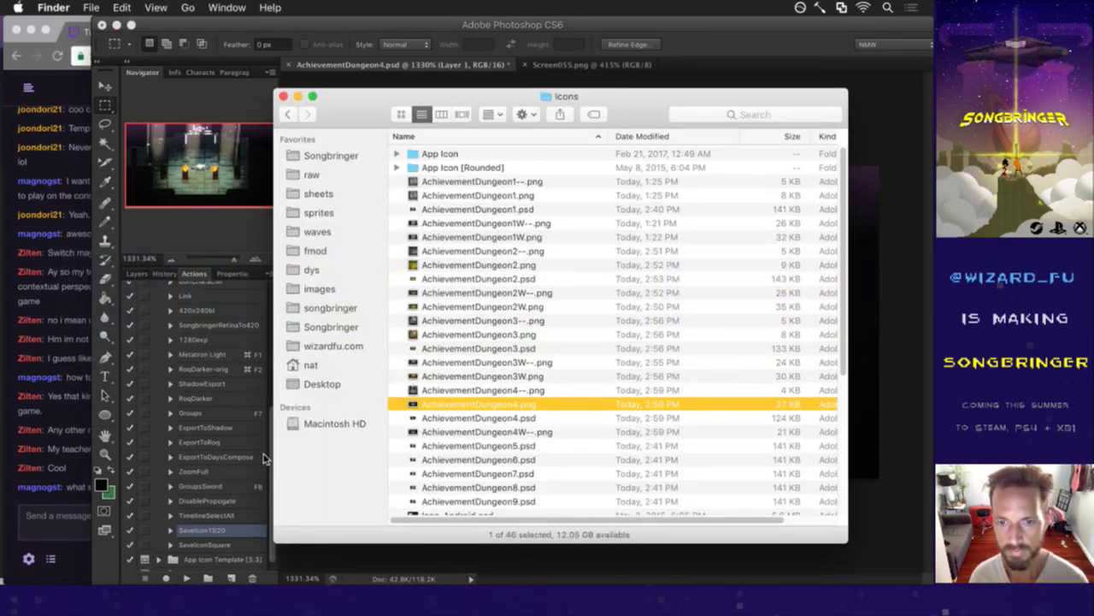
Preview the newly exported wide AchievementDungeon4.png and rename it AchievementDungeon4W.png.
key("space")
key("space")
key("Return")
type("W")
key("Return")
Export the square colour icon from Photoshop with the SaveIconSquare action and switch back to Finder.
left_click(151, 228)
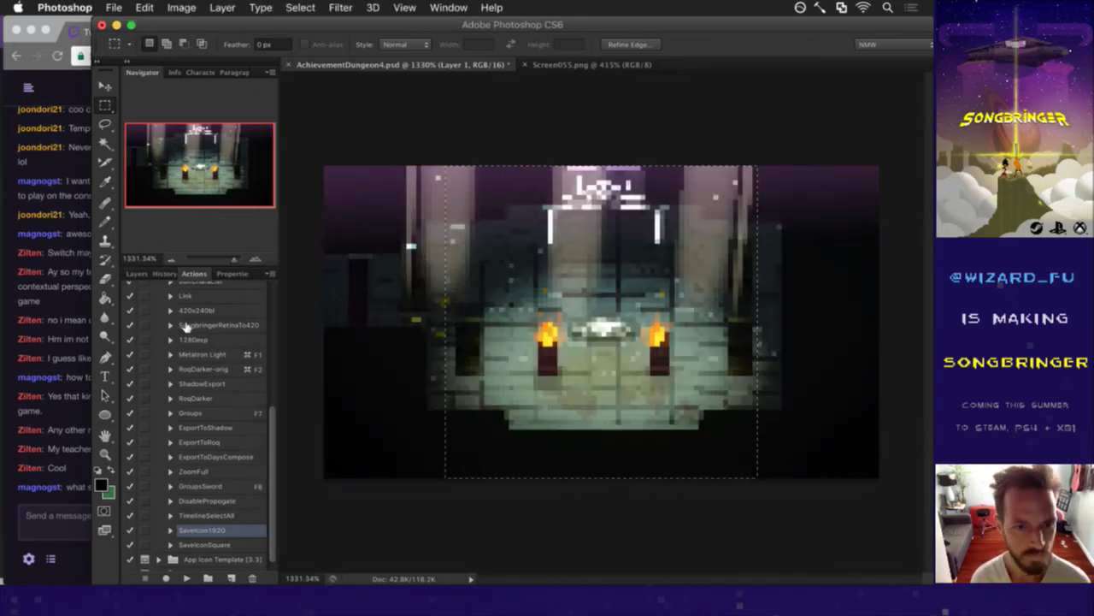
left_click(202, 545)
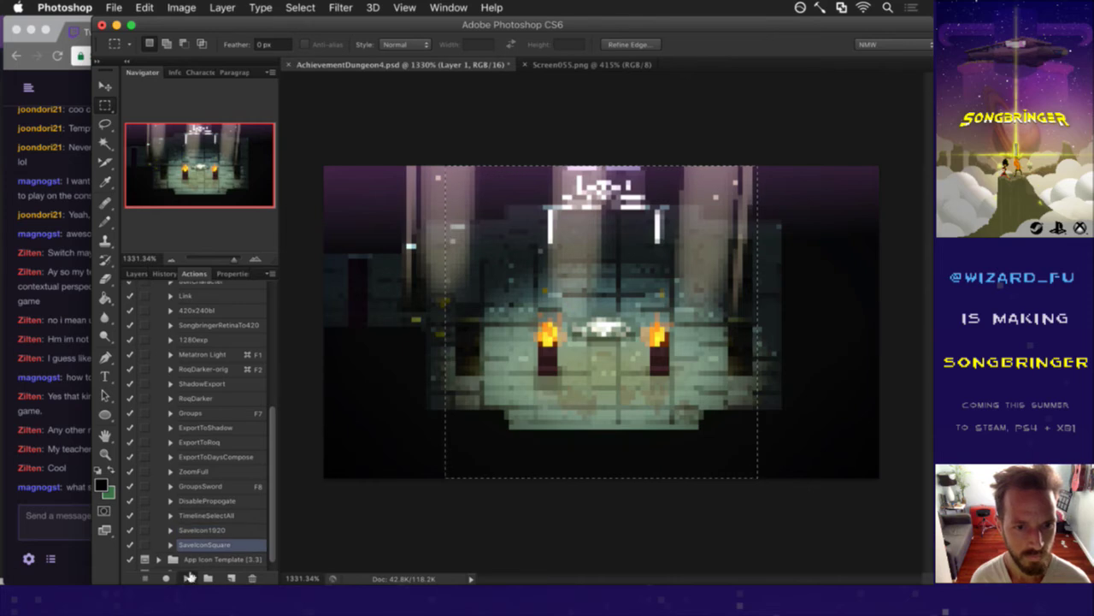
key("super+Tab")
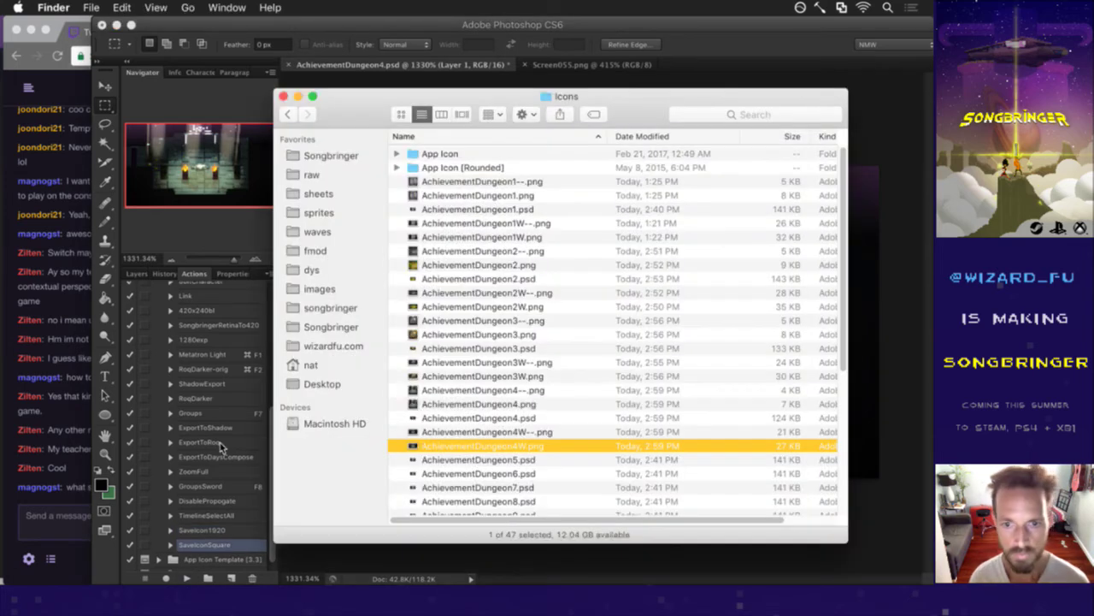
Preview AchievementDungeon4.png and the wide Dungeon 4 icons in the icons folder to check the exports.
left_click(530, 406)
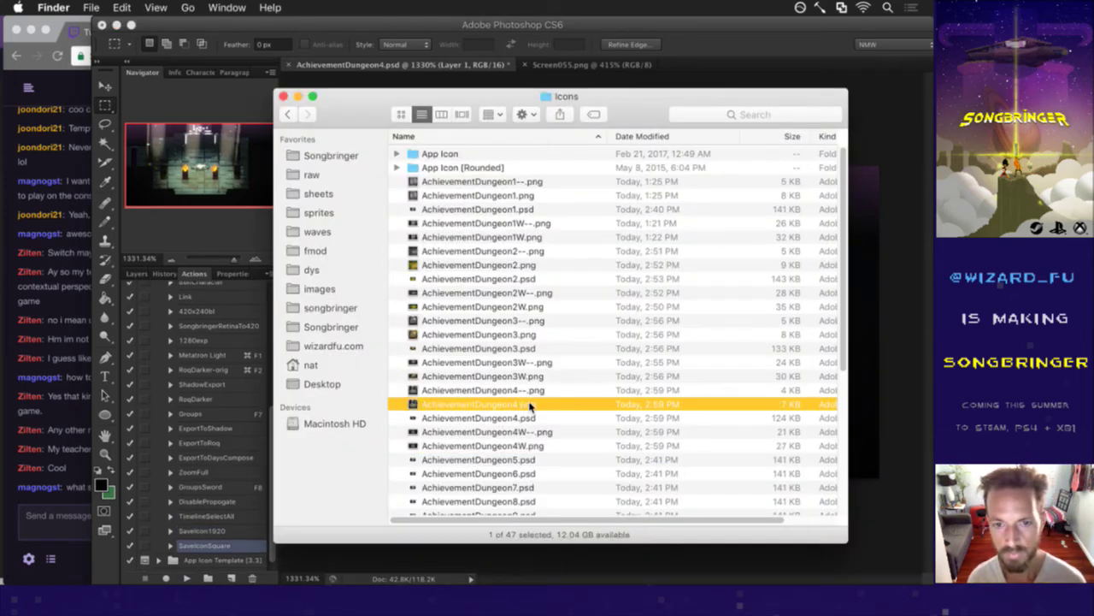
key("space")
key("space")
key("Down")
key("Down")
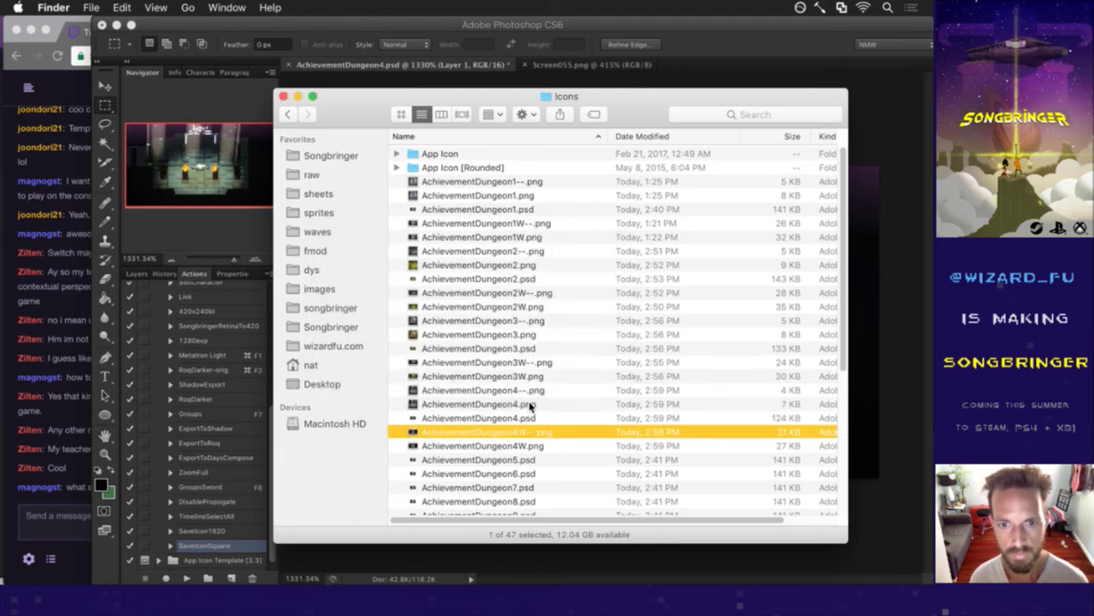
key("space")
key("Down")
key("Up")
key("space")
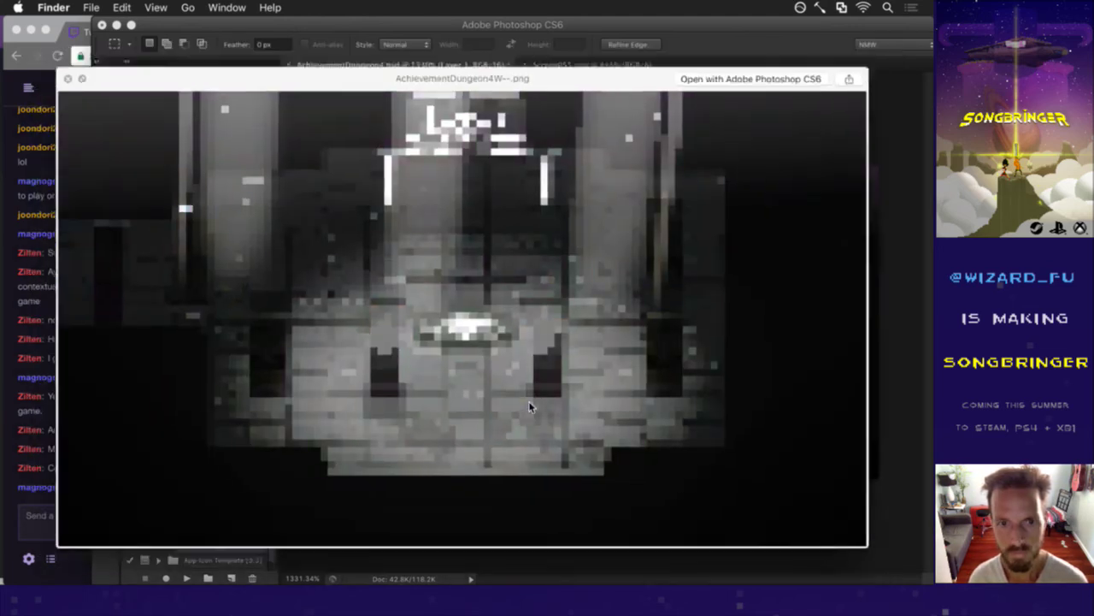
Return to Photoshop and close AchievementDungeon4.psd and Screen055.png.
left_click(346, 84)
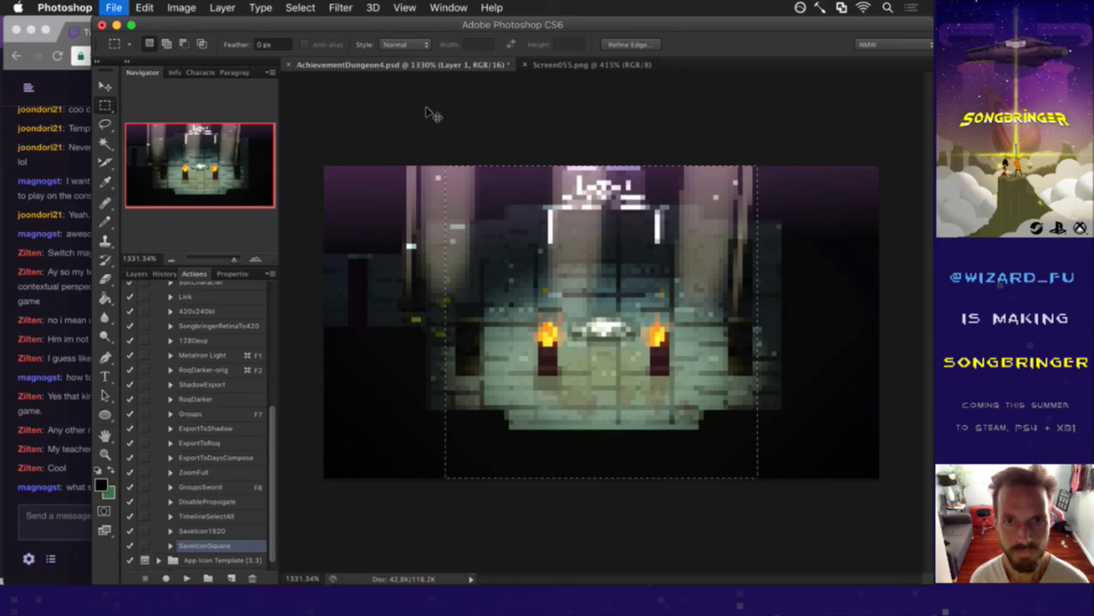
key("super+w")
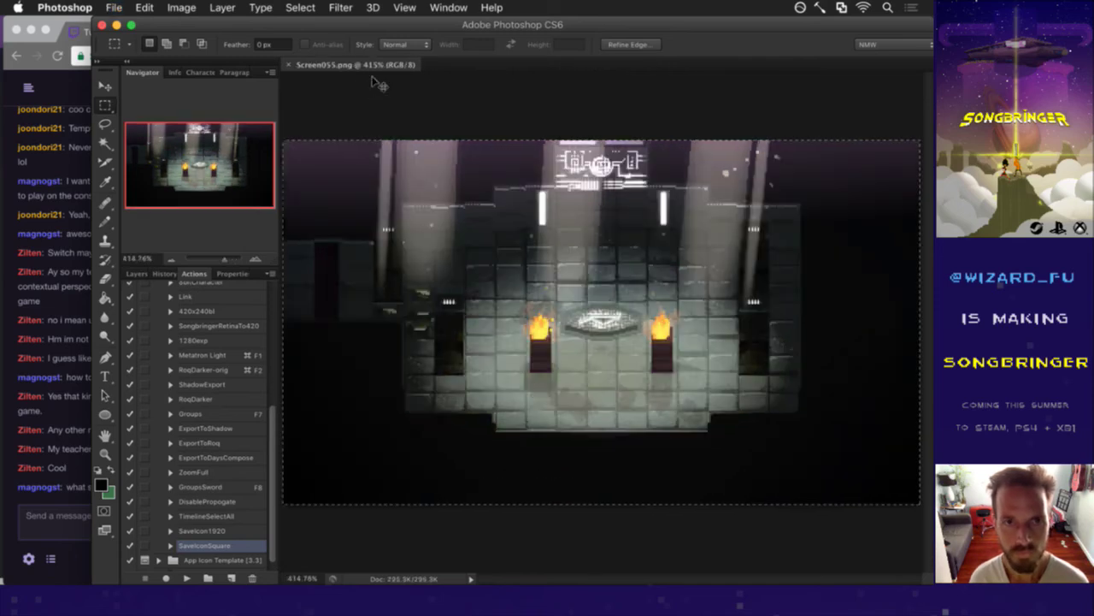
key("super+w")
Switch to iTerm, set the p value in Saves.txt to 5, save the file and start a new debug build of the game.
key("super+Tab")
key("super+Tab")
key("super+Tab")
key("j")
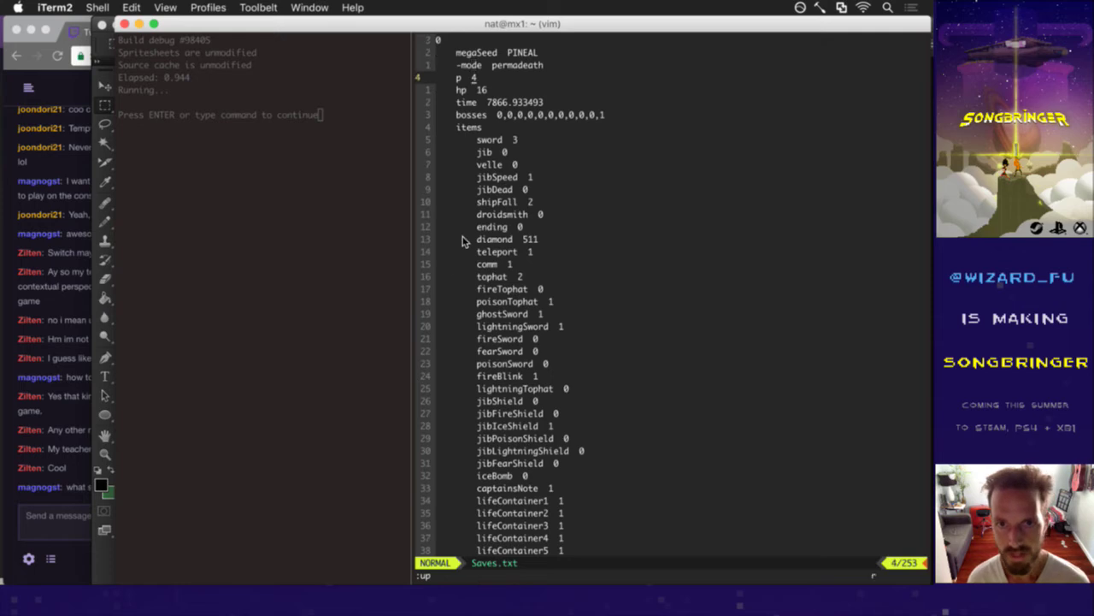
type("r5:")
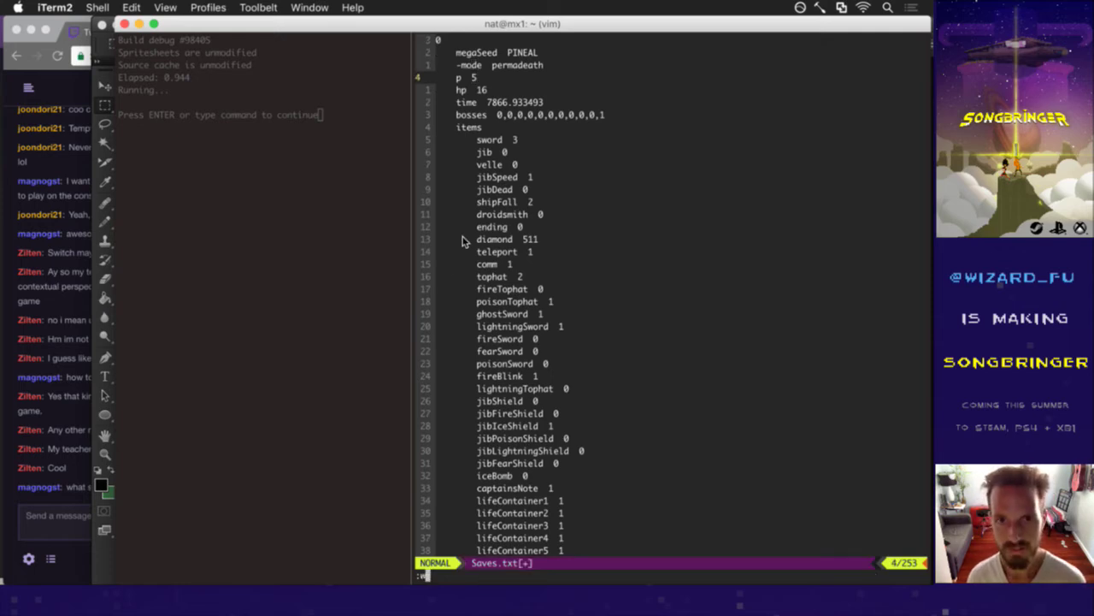
key("Return")
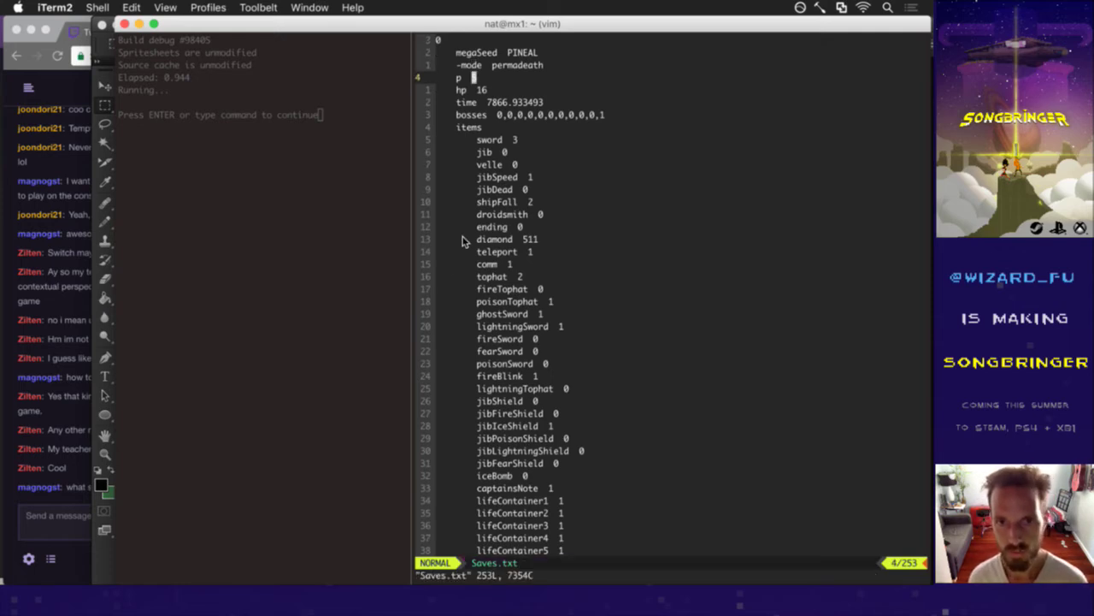
type(":up")
key("Return")
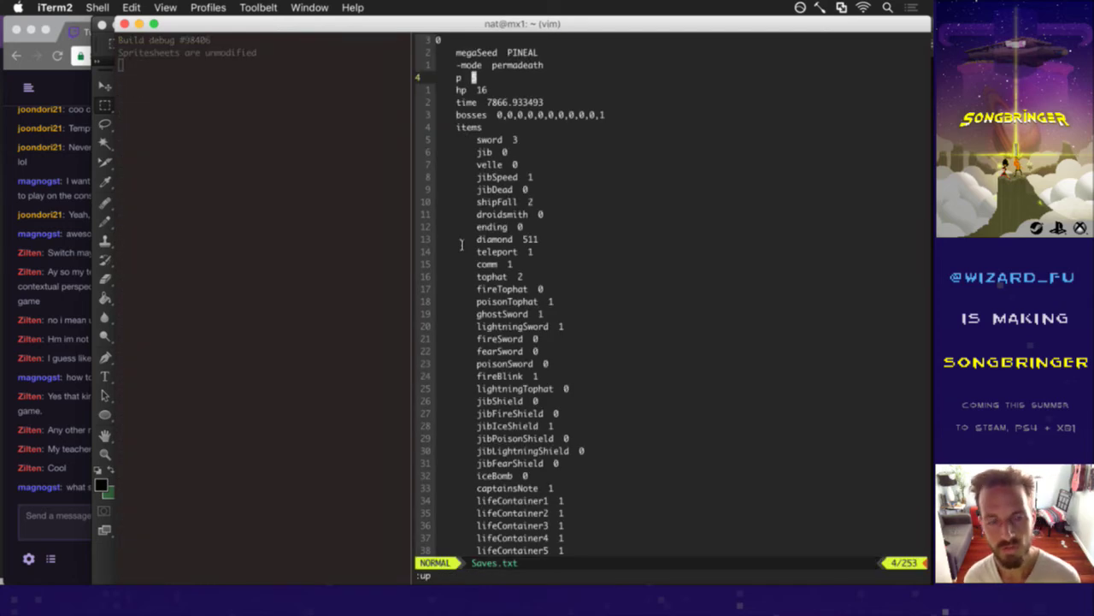
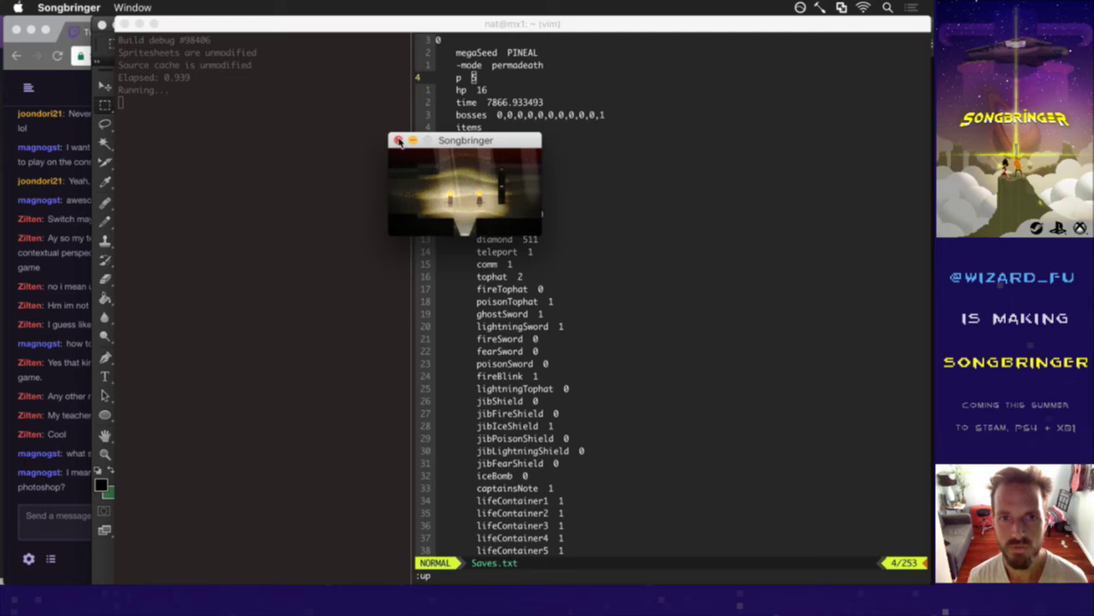
Close the Songbringer game window and read the newest question about sprite software in the Twitch chat.
left_click(398, 141)
left_click(78, 472)
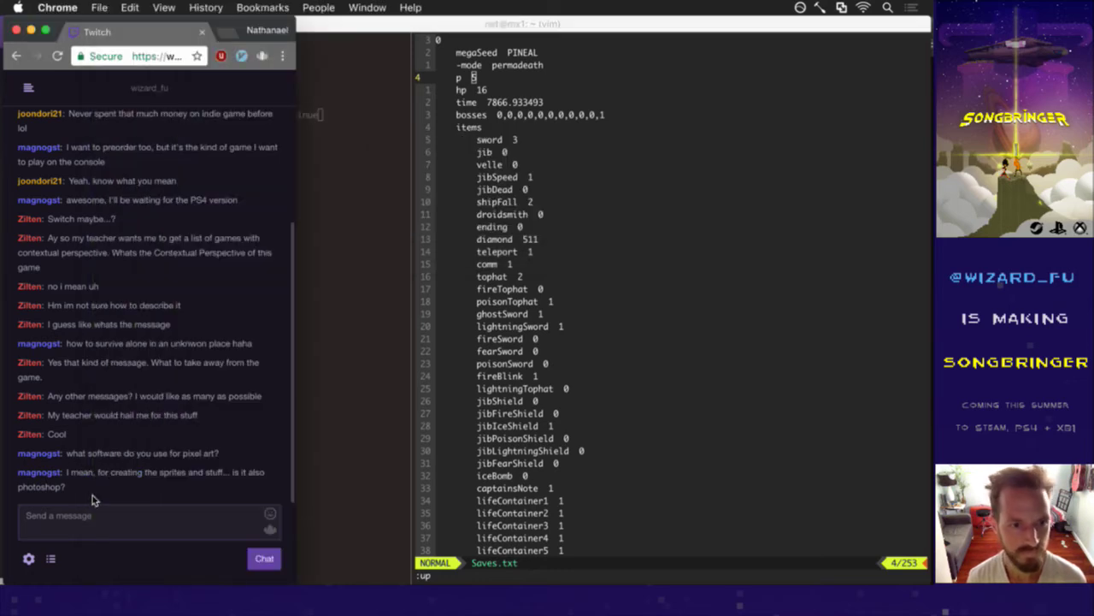
left_click_drag(77, 474, 89, 475)
left_click(99, 485)
left_click(89, 475)
key("super+Tab")
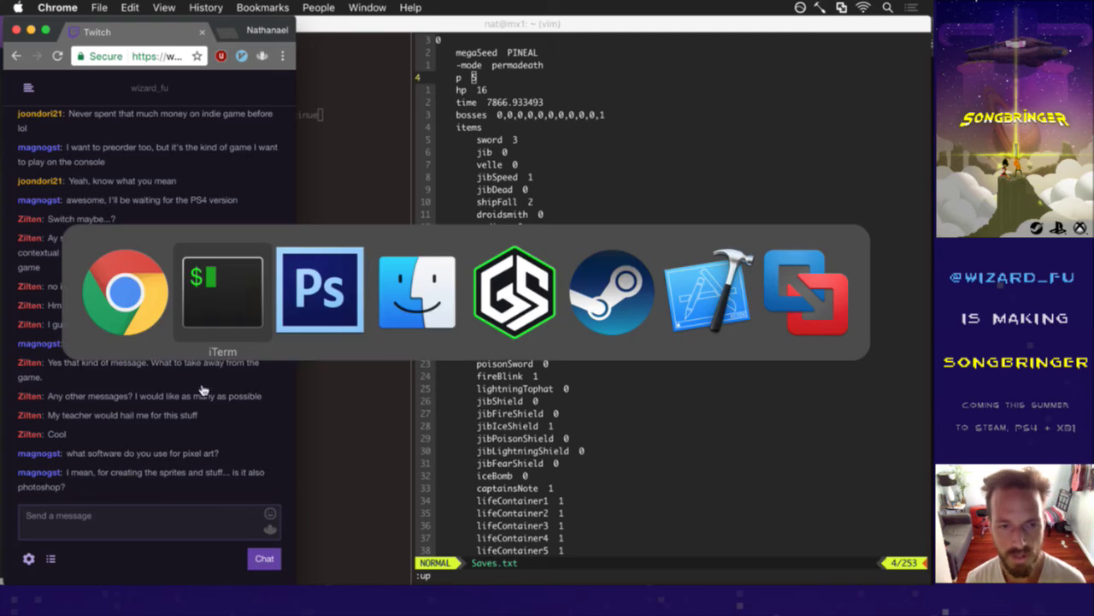
Look at Photoshop briefly, return to Chrome and reread the Twitch chat messages about pixel art and sprite software.
left_click(307, 306)
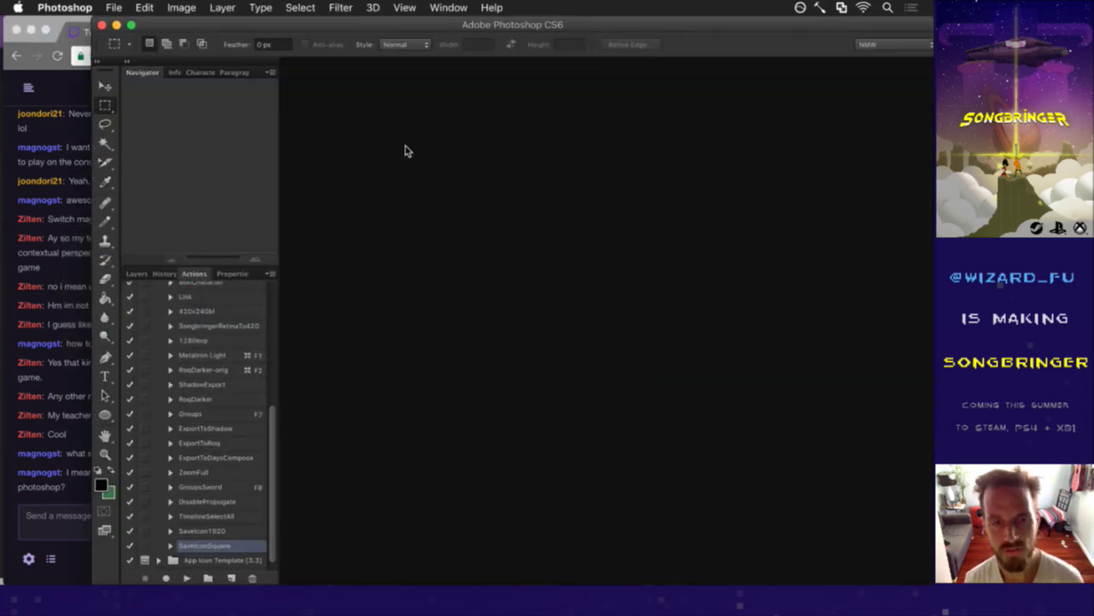
key("super+Tab")
left_click_drag(118, 472, 157, 487)
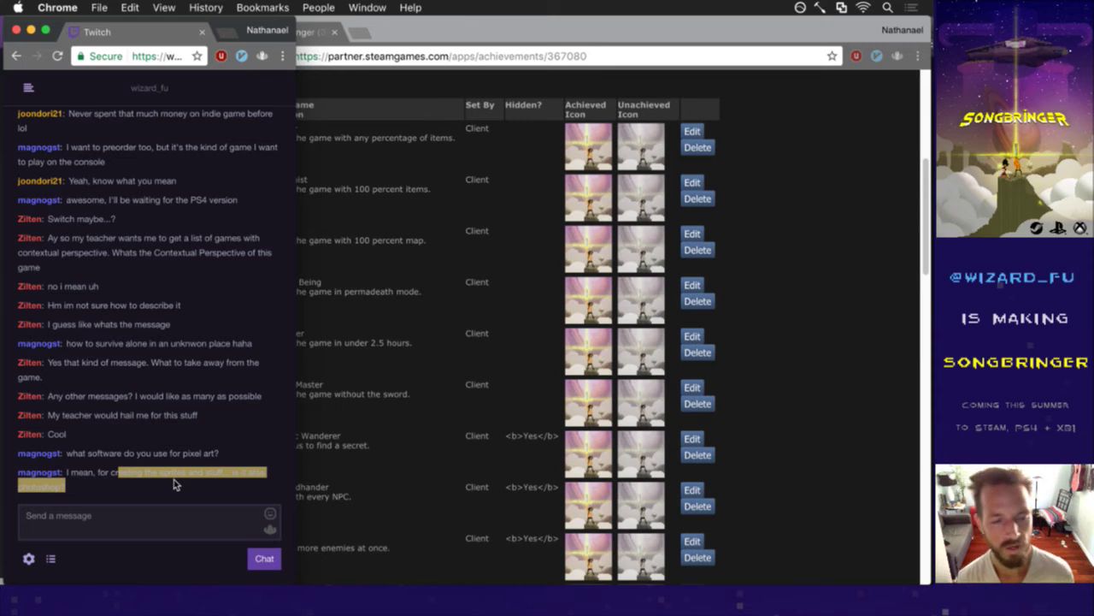
left_click(168, 480)
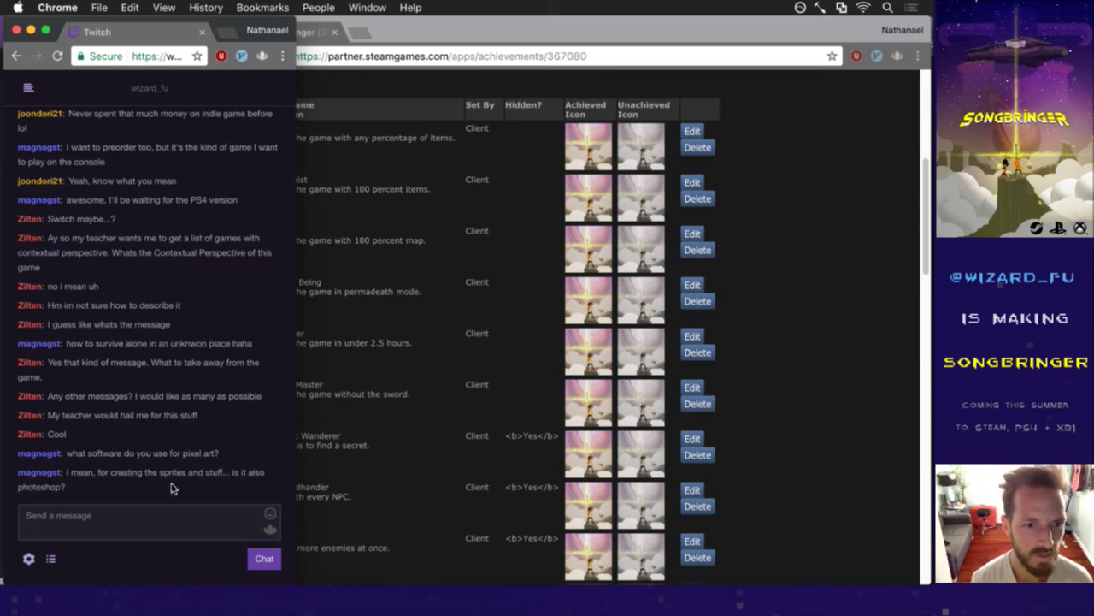
left_click_drag(101, 481, 130, 482)
left_click(145, 485)
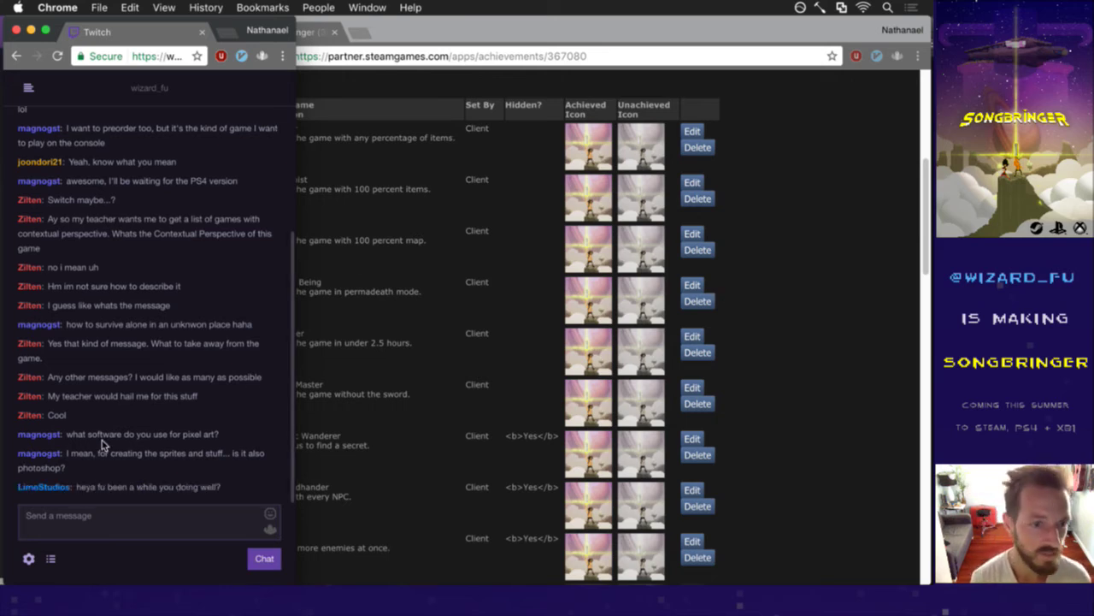
left_click_drag(83, 456, 142, 475)
left_click(148, 475)
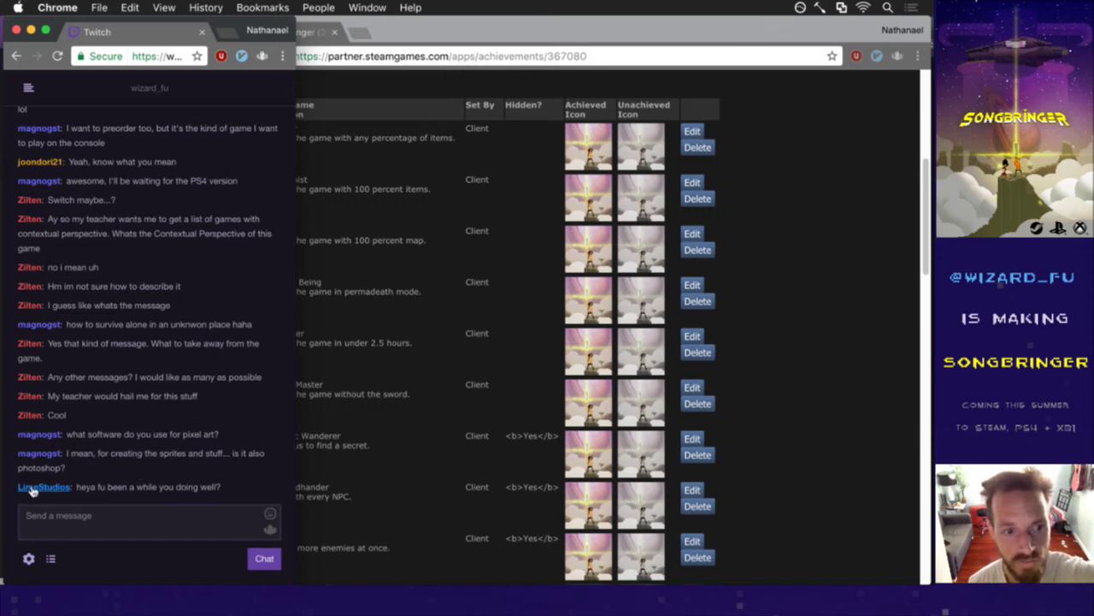
left_click_drag(30, 469, 73, 467)
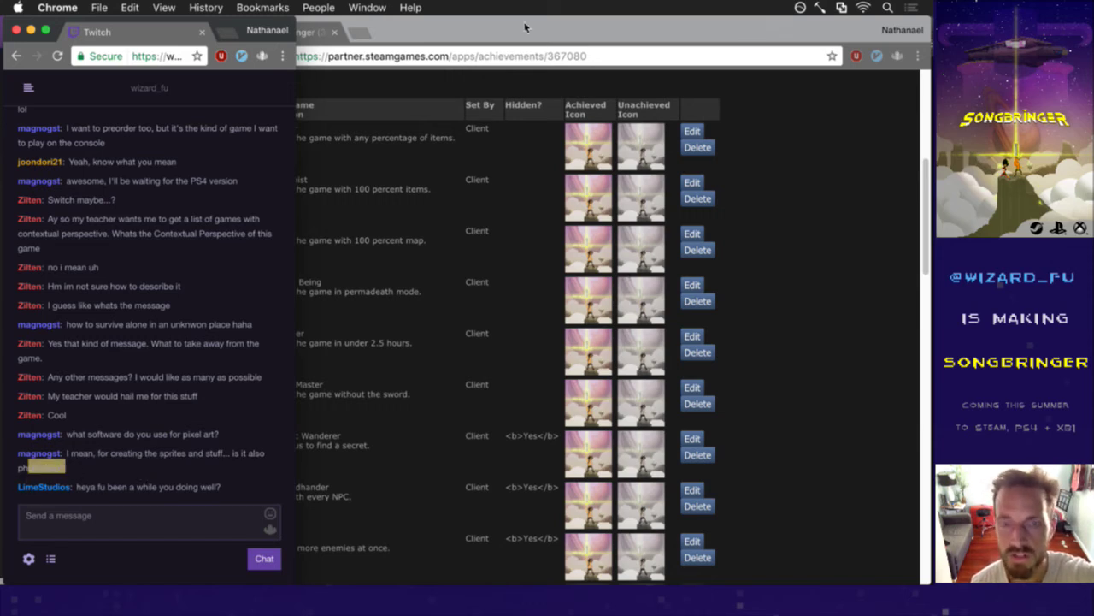
Reply to the newest greeting in the Twitch chat with the HeyGuys emote.
left_click_drag(84, 487, 136, 486)
left_click(130, 532)
type("HeyGuys")
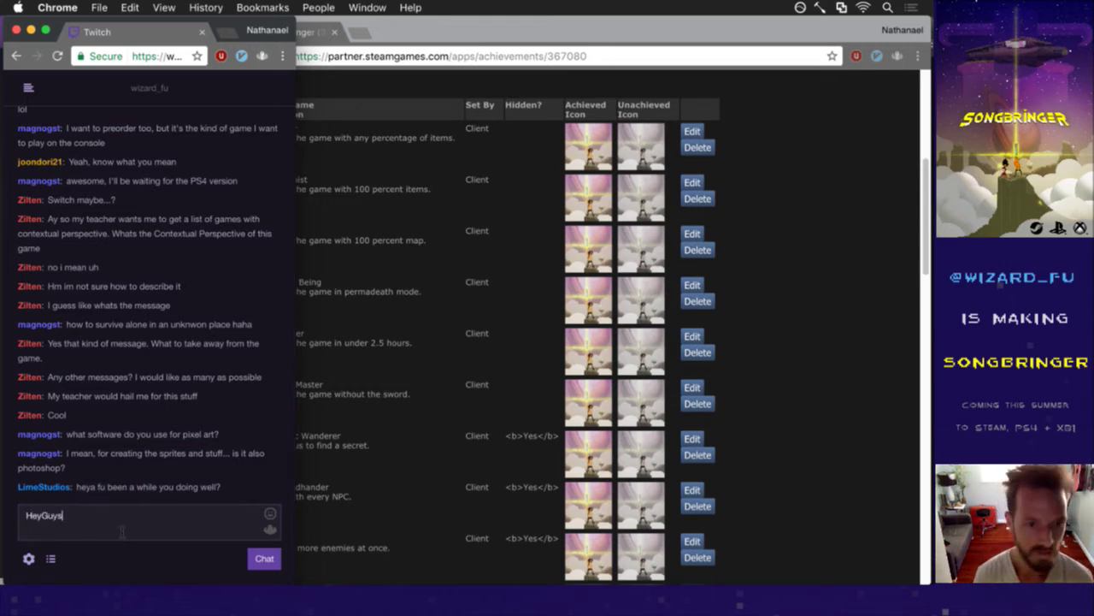
key("Return")
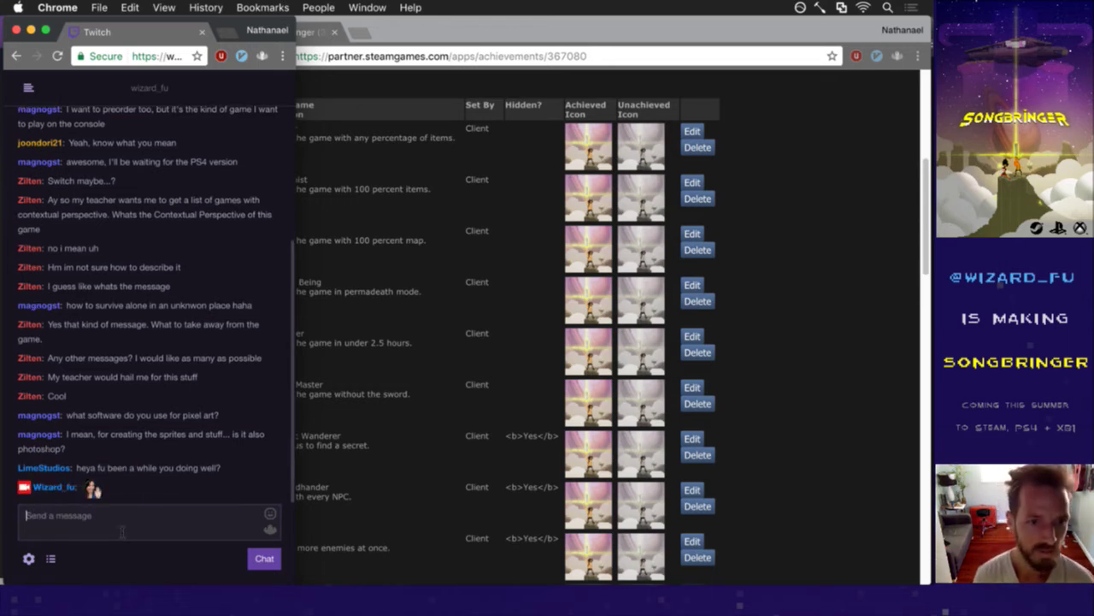
left_click_drag(122, 475, 220, 475)
left_click(218, 476)
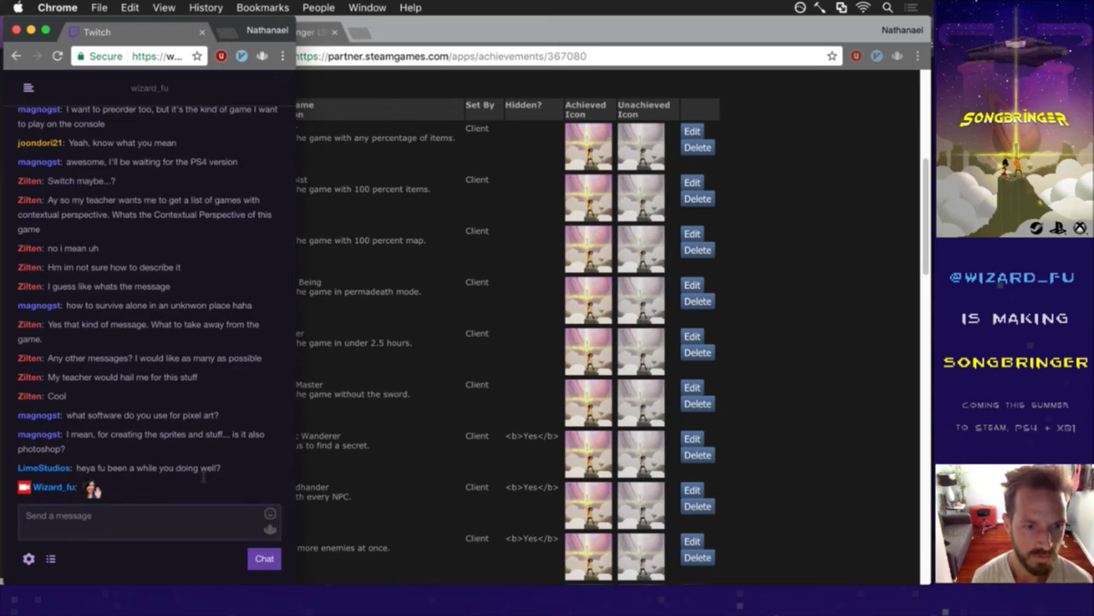
Check the new Twitch chat replies, glance at Photoshop and bring the Songbringer achievements page in Chrome to the front.
left_click(609, 31)
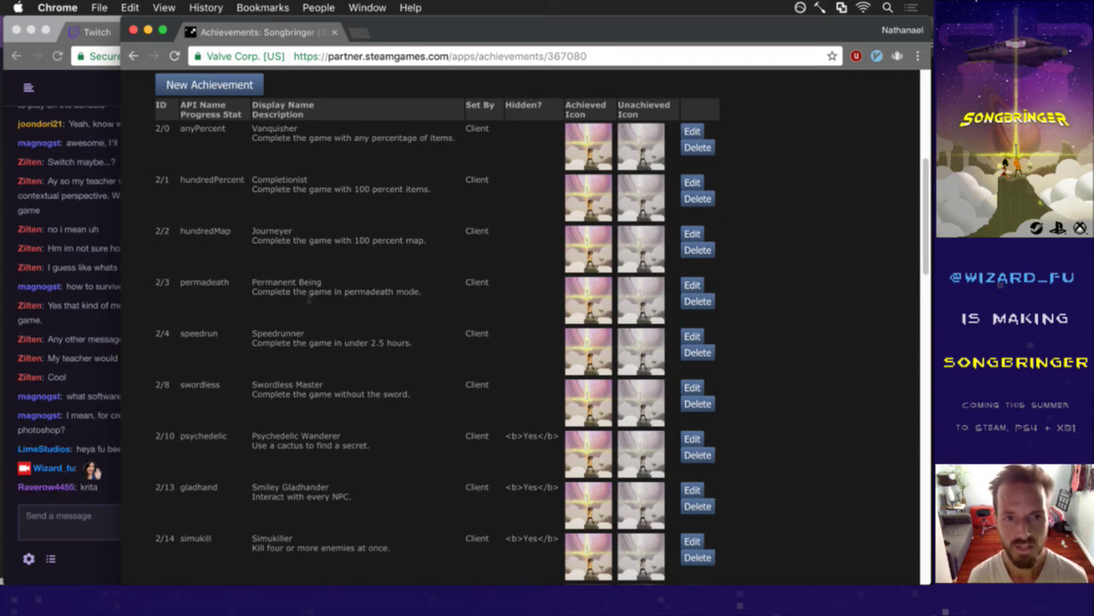
key("super+Tab")
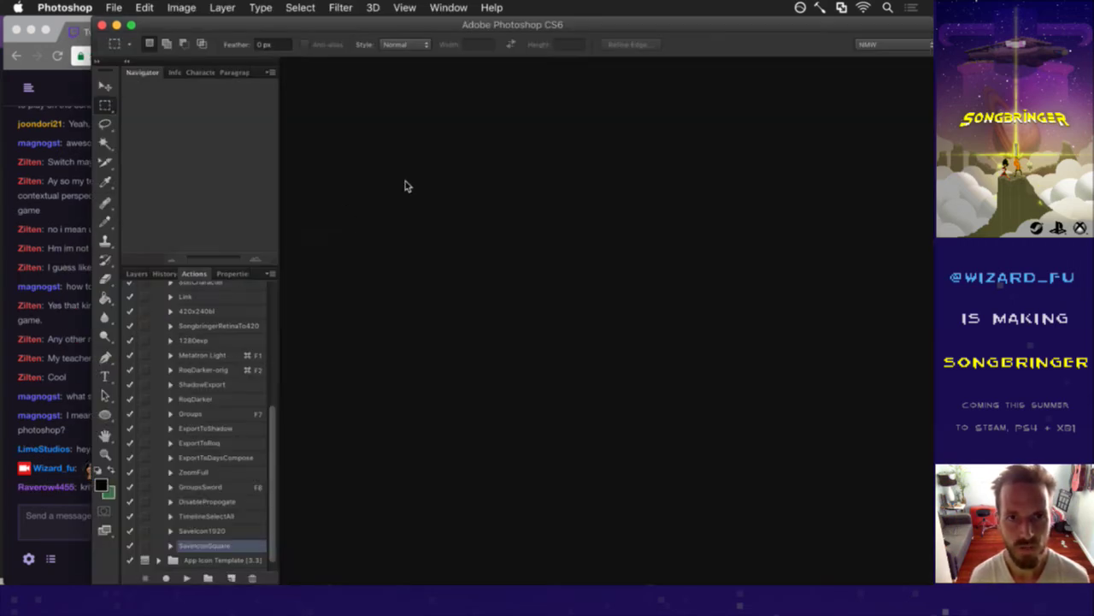
left_click(36, 505)
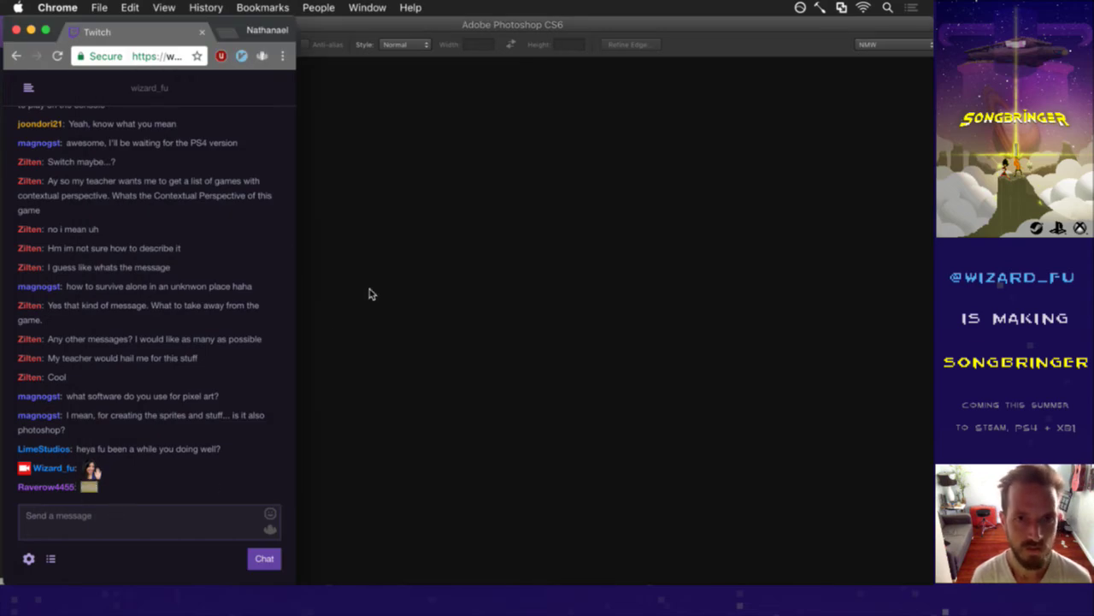
key("super+Tab")
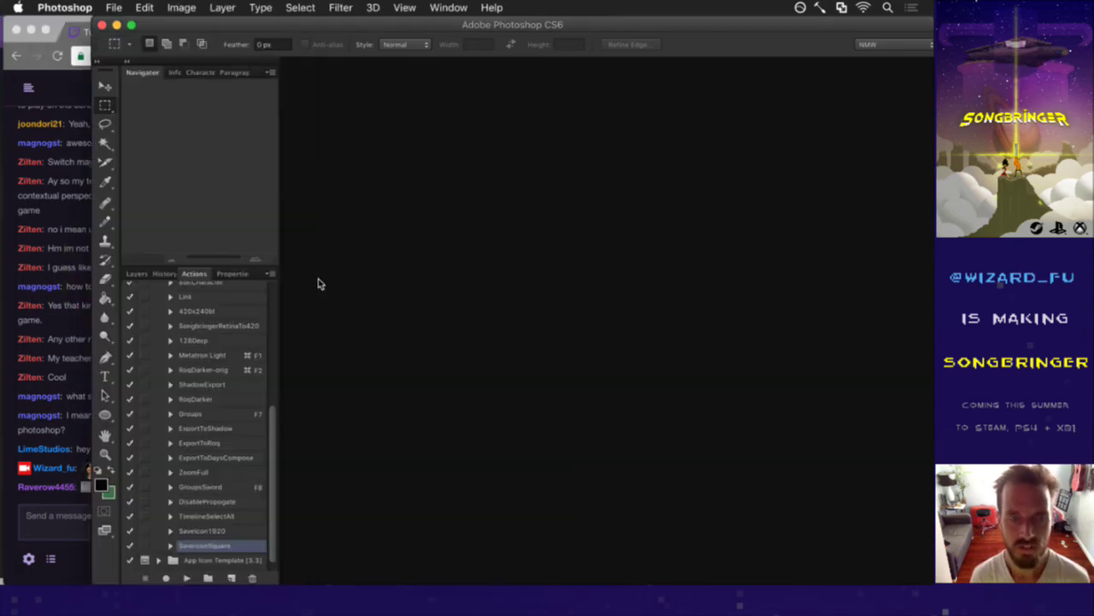
key("super+Tab")
left_click(377, 32)
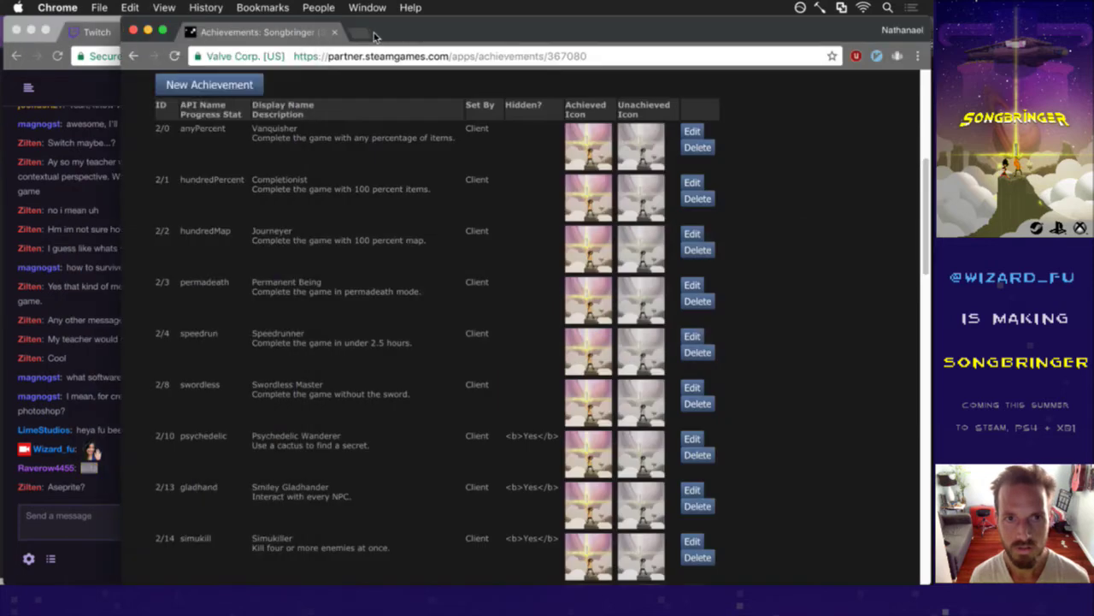
Search the web for krita in a new tab, open krita.org and skim its home page.
key("super+t")
type("krita")
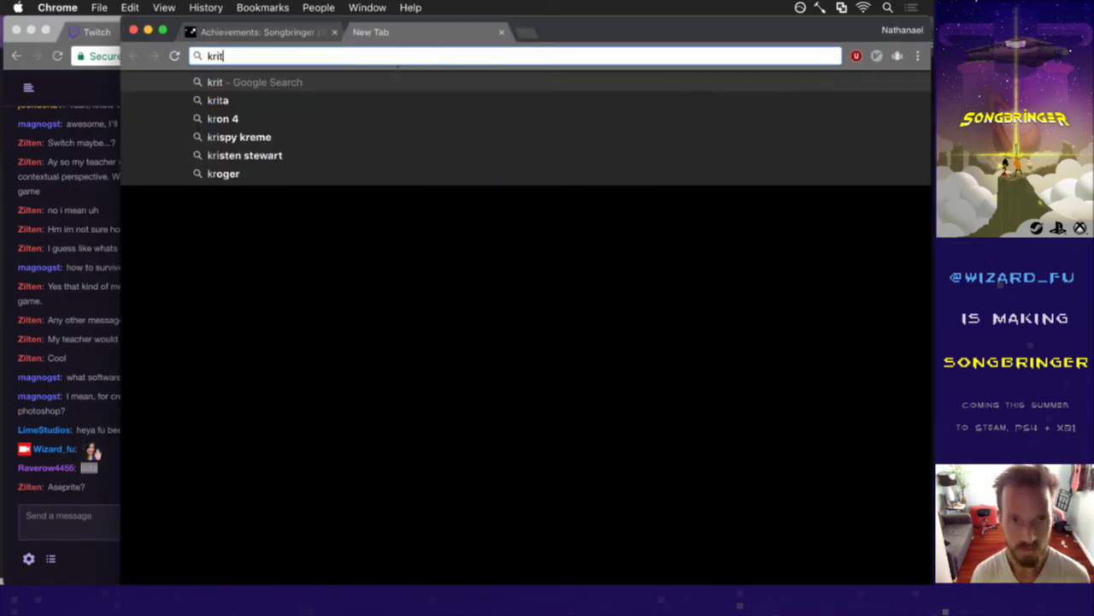
key("Return")
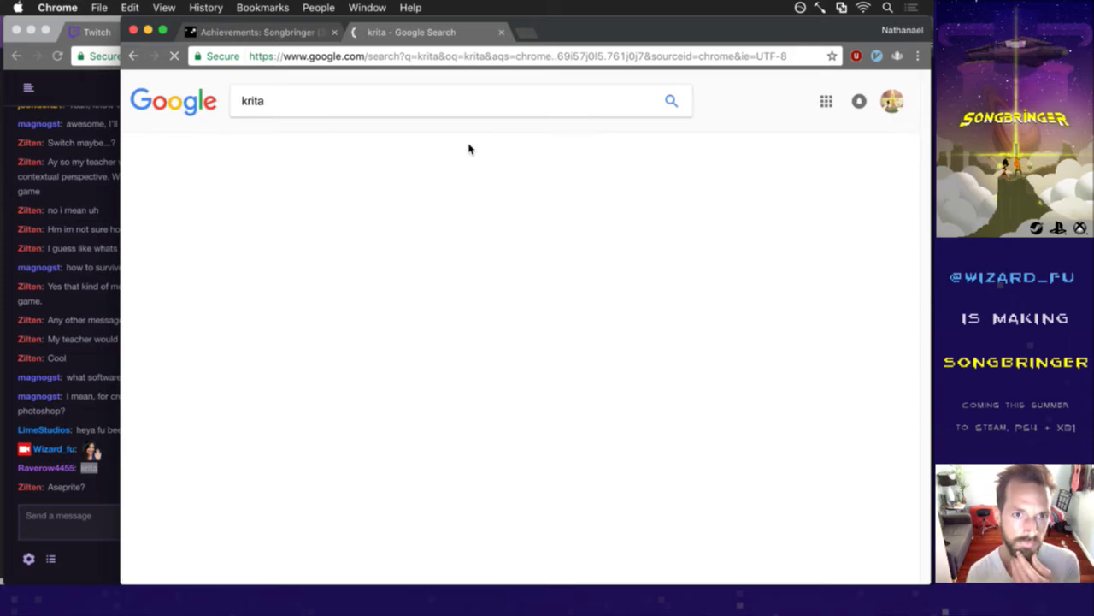
left_click(408, 207)
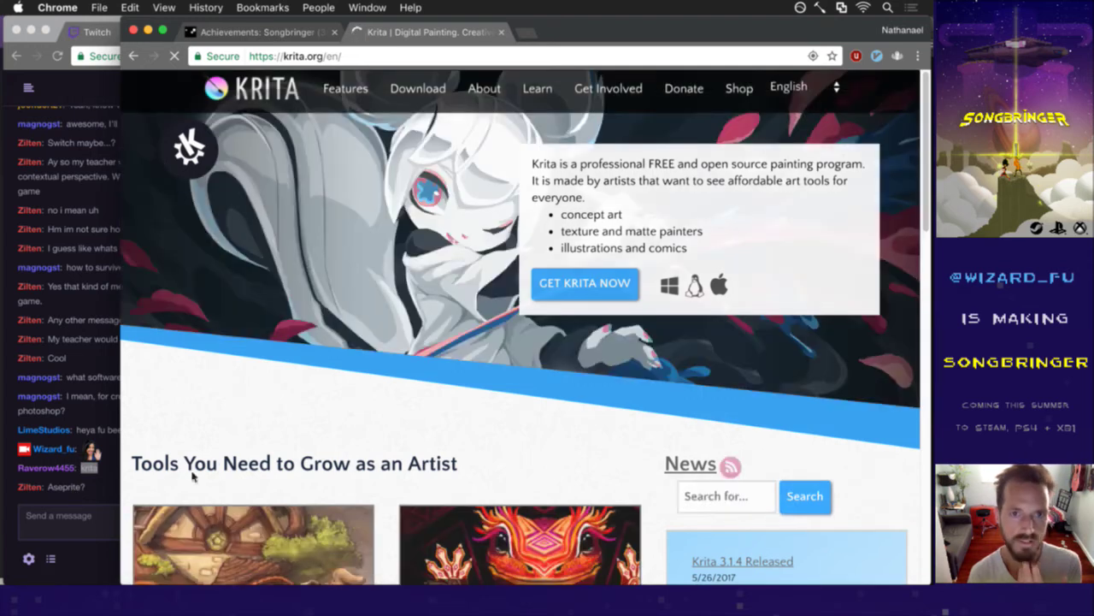
scroll(376, 319, "down", 7)
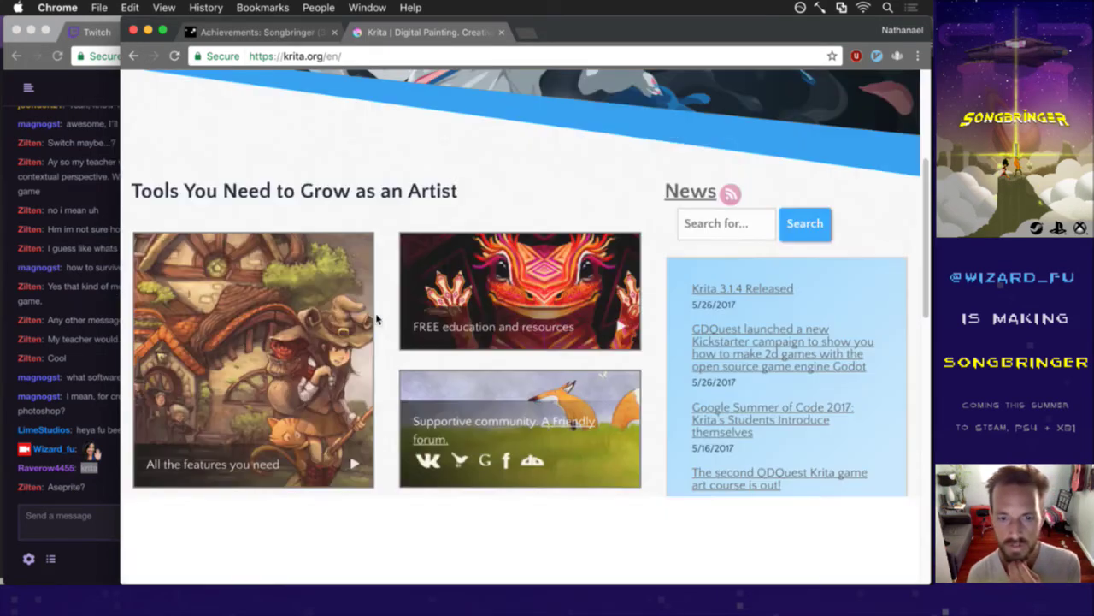
scroll(376, 319, "down", 2)
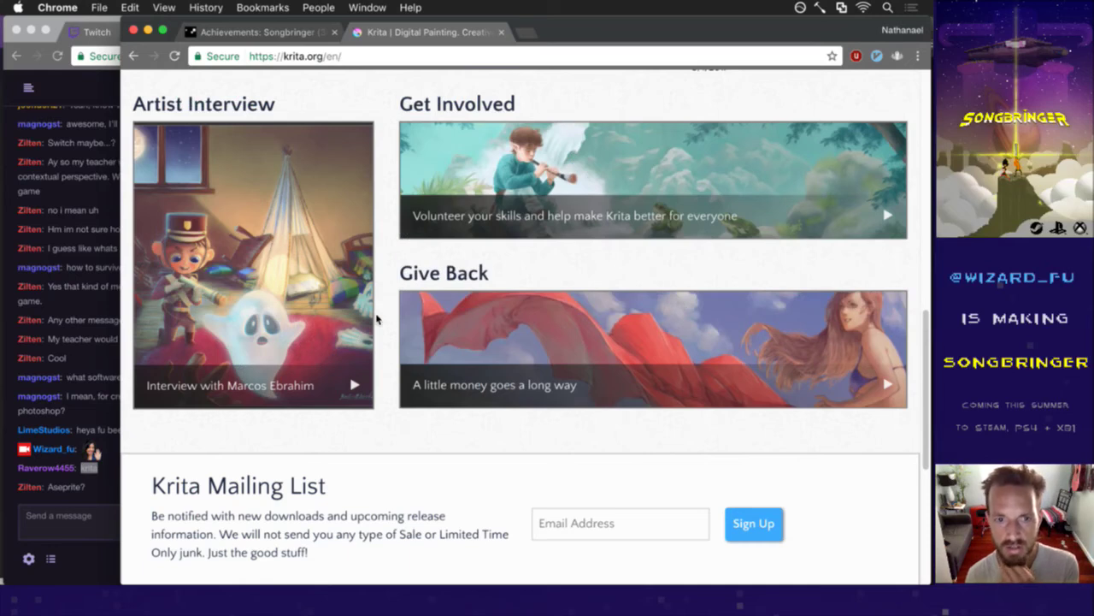
scroll(377, 319, "up", 9)
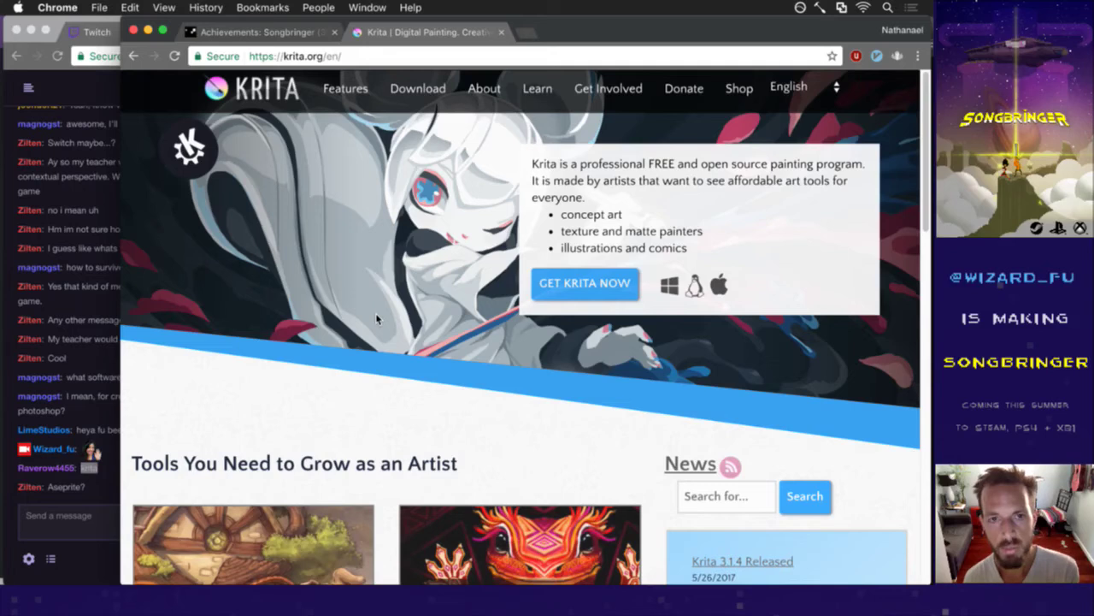
Open the Twitter profile of the MegaSphere game's designer in the Krita tab.
left_click(404, 57)
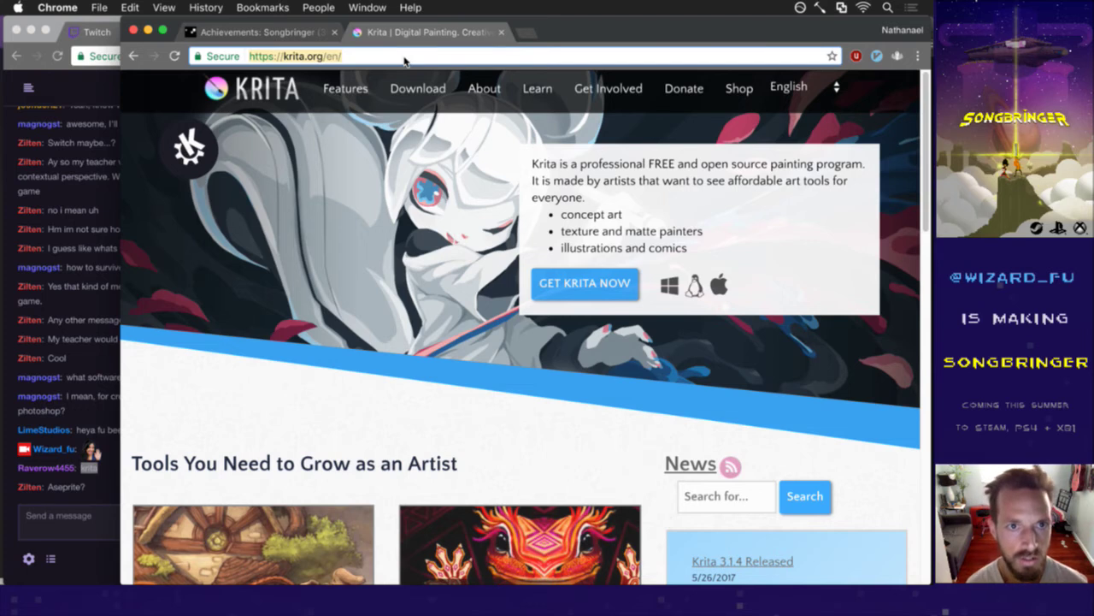
type("twitter.com")
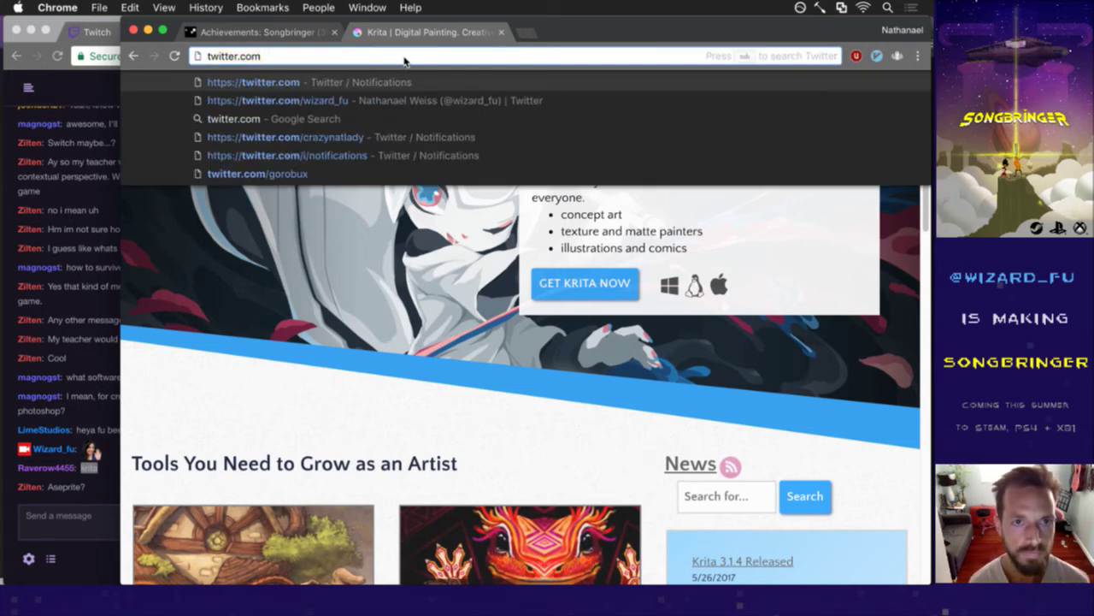
type("/")
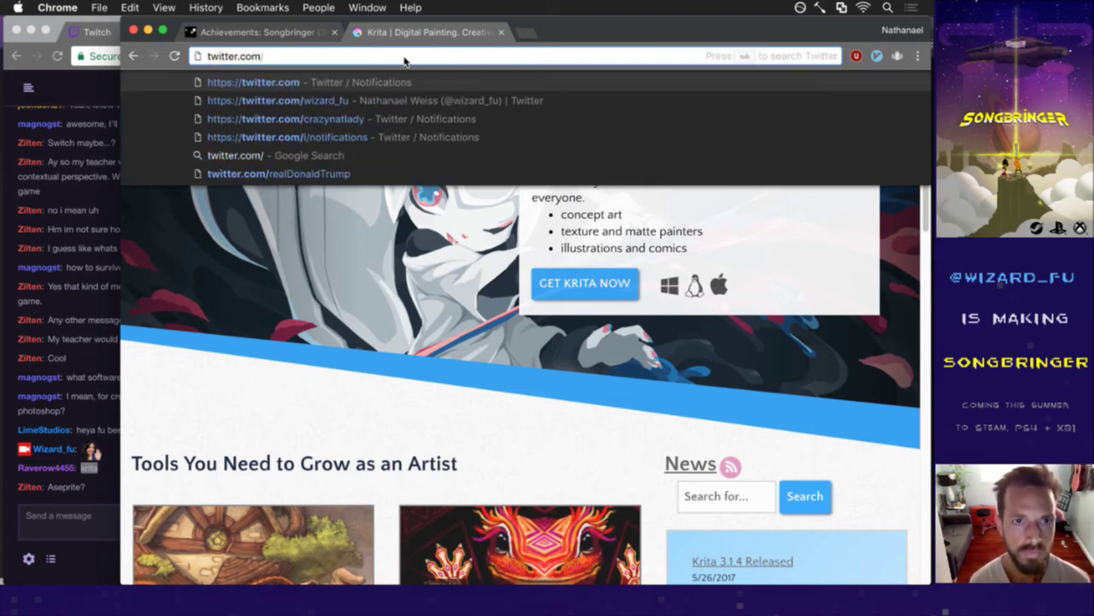
type("an")
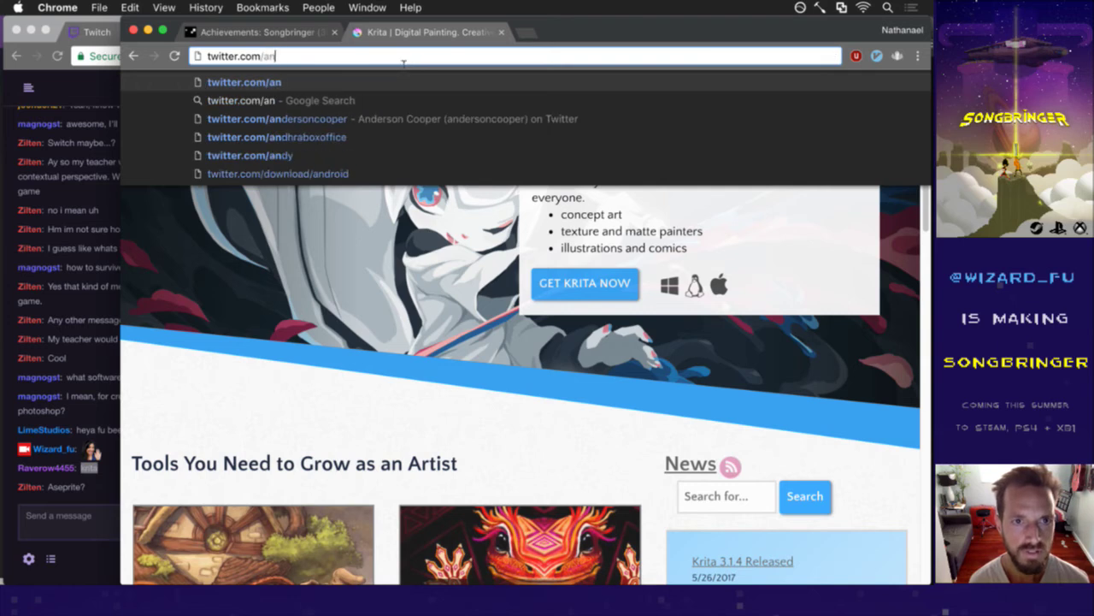
type("tonkudin")
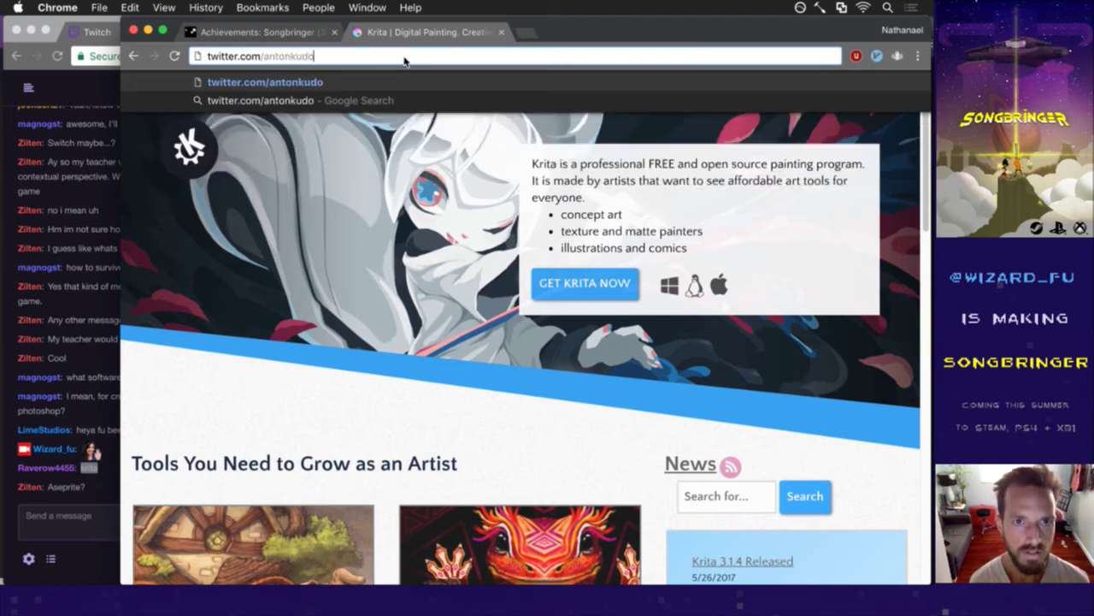
key("Return")
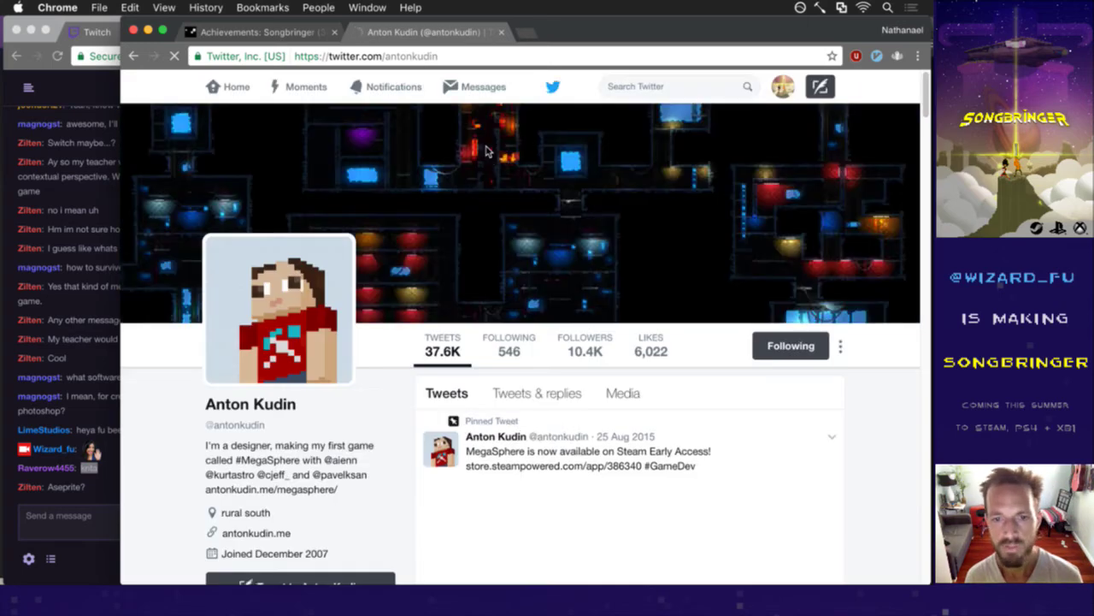
Look through the designer's tweets for MegaSphere pixel art and animation GIFs, as far as the June 4 "In a tight spot" post.
scroll(513, 245, "down", 1)
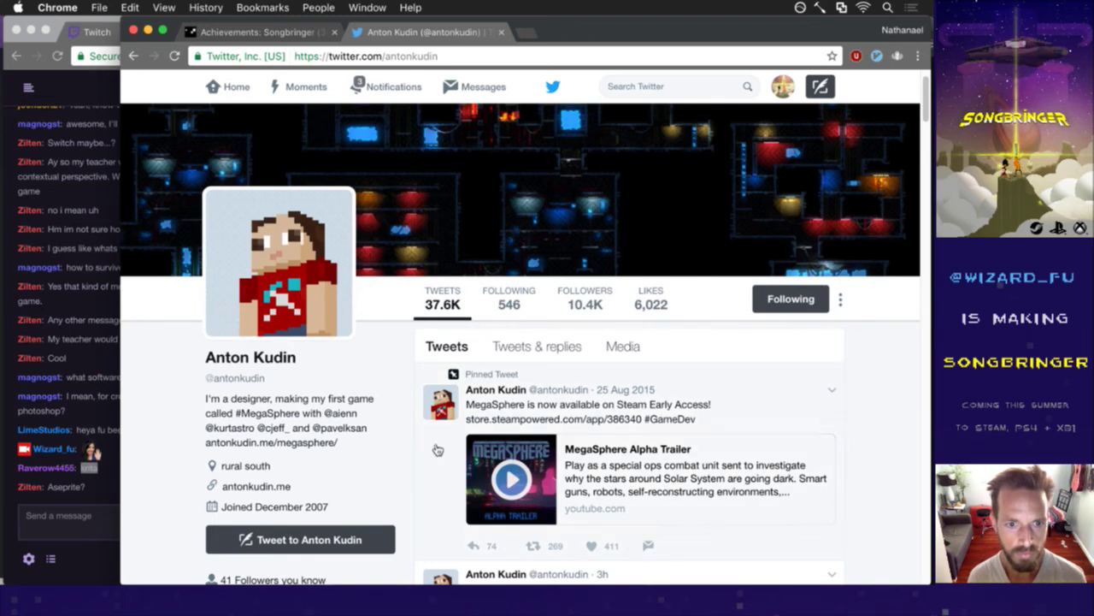
scroll(439, 447, "down", 5)
scroll(539, 459, "down", 8)
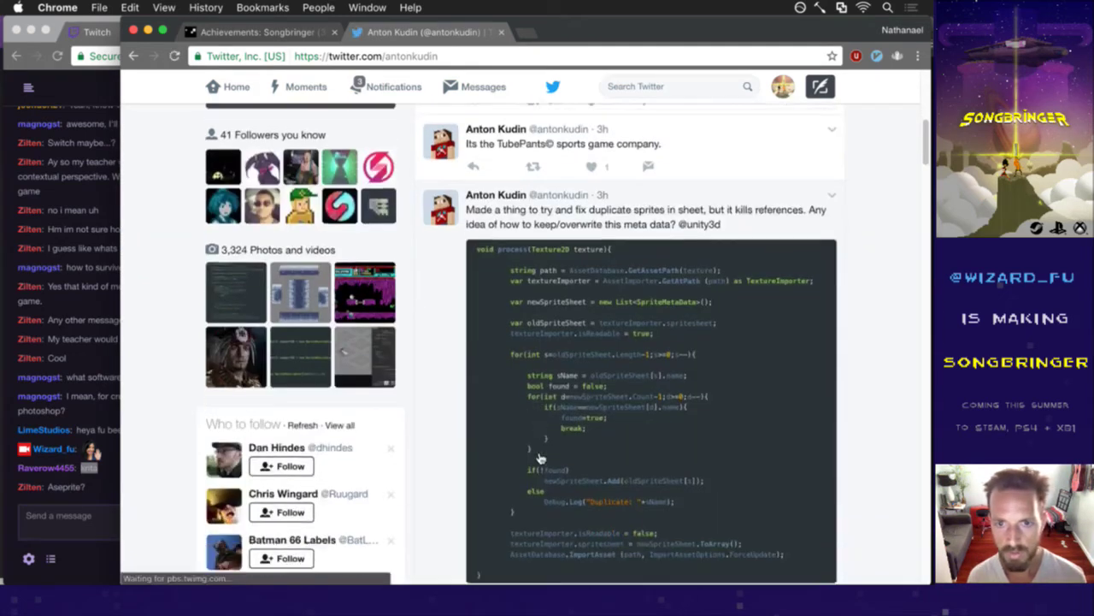
scroll(539, 453, "down", 10)
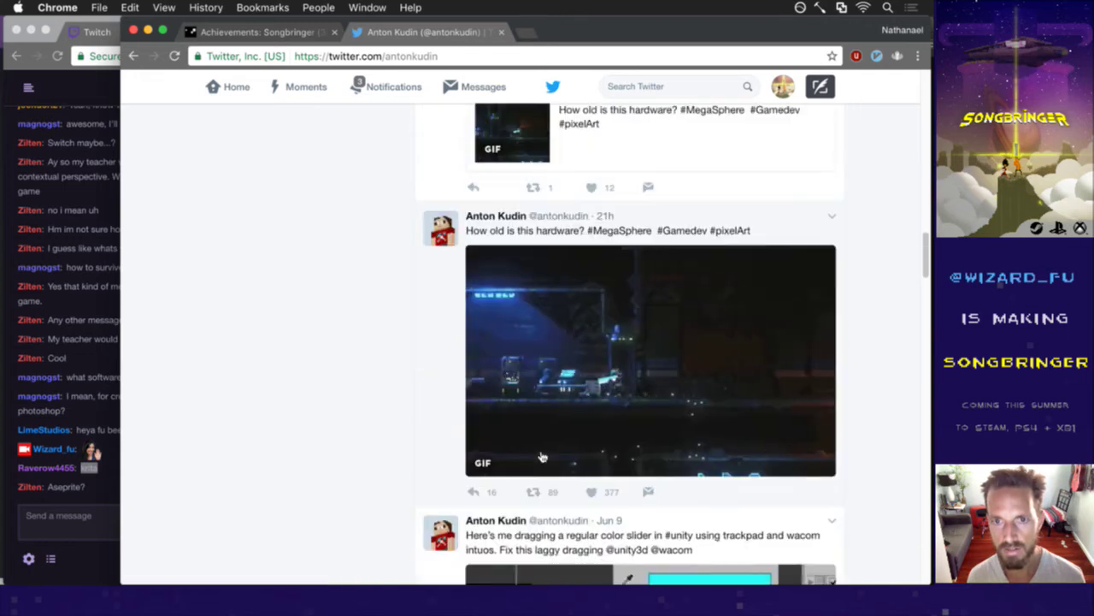
scroll(540, 455, "down", 4)
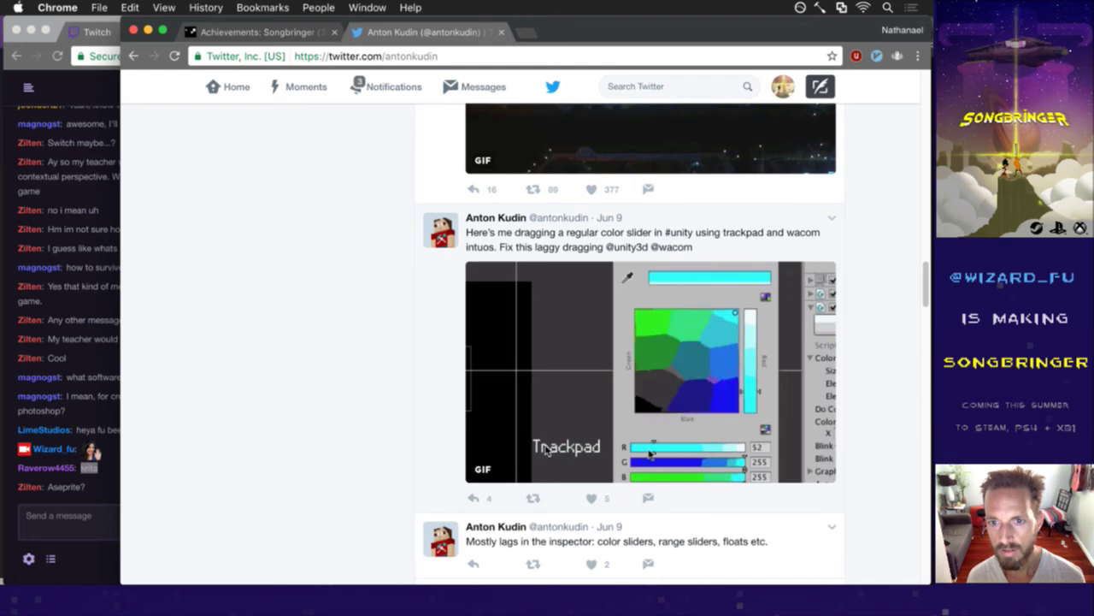
scroll(615, 372, "down", 15)
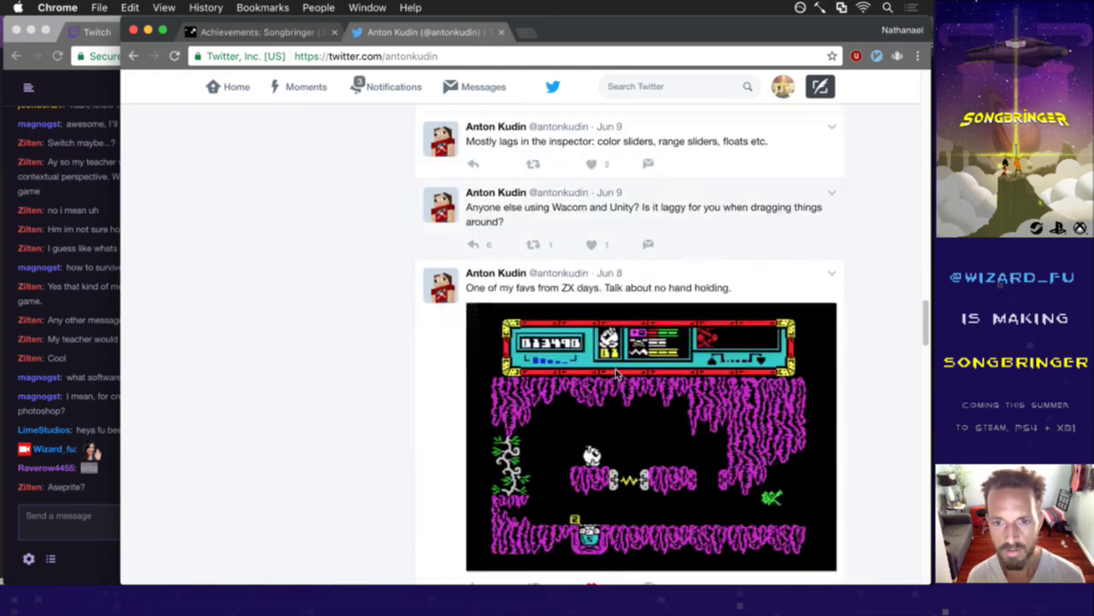
scroll(617, 377, "down", 10)
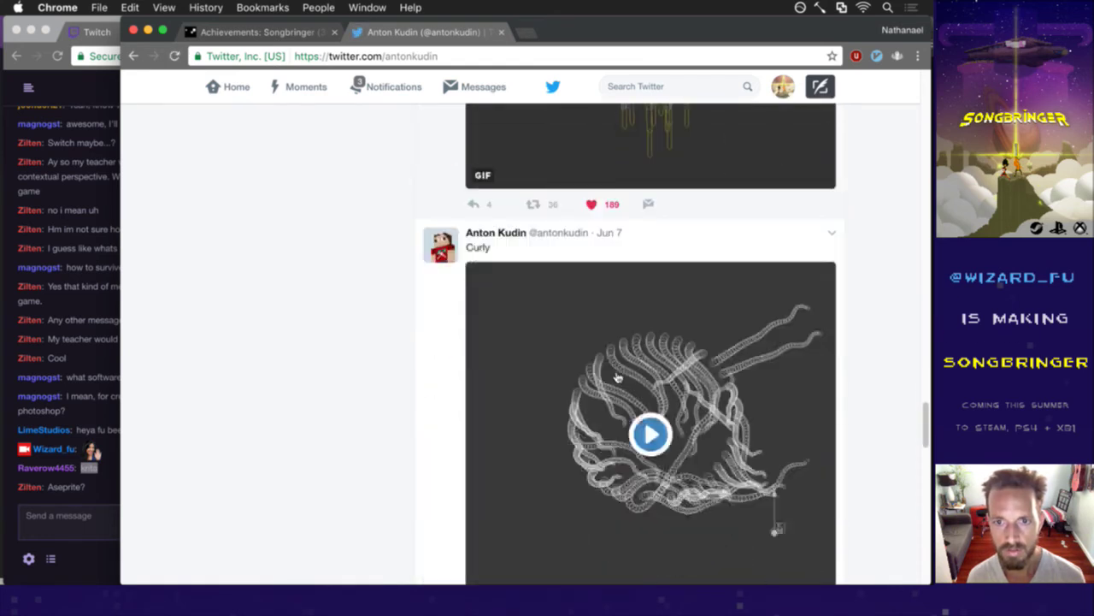
scroll(617, 377, "down", 8)
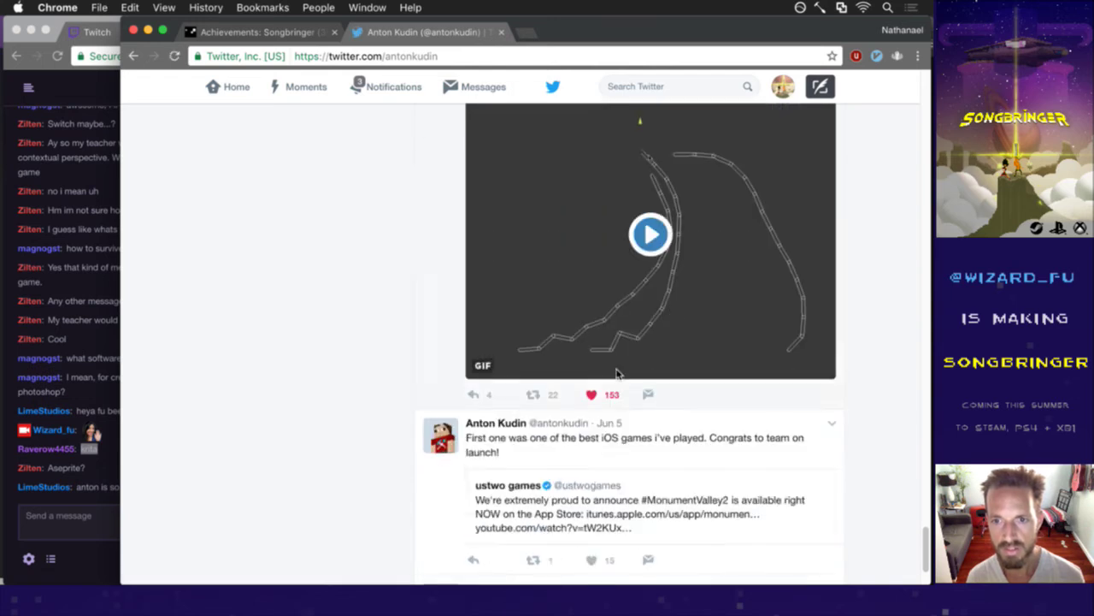
scroll(617, 374, "down", 8)
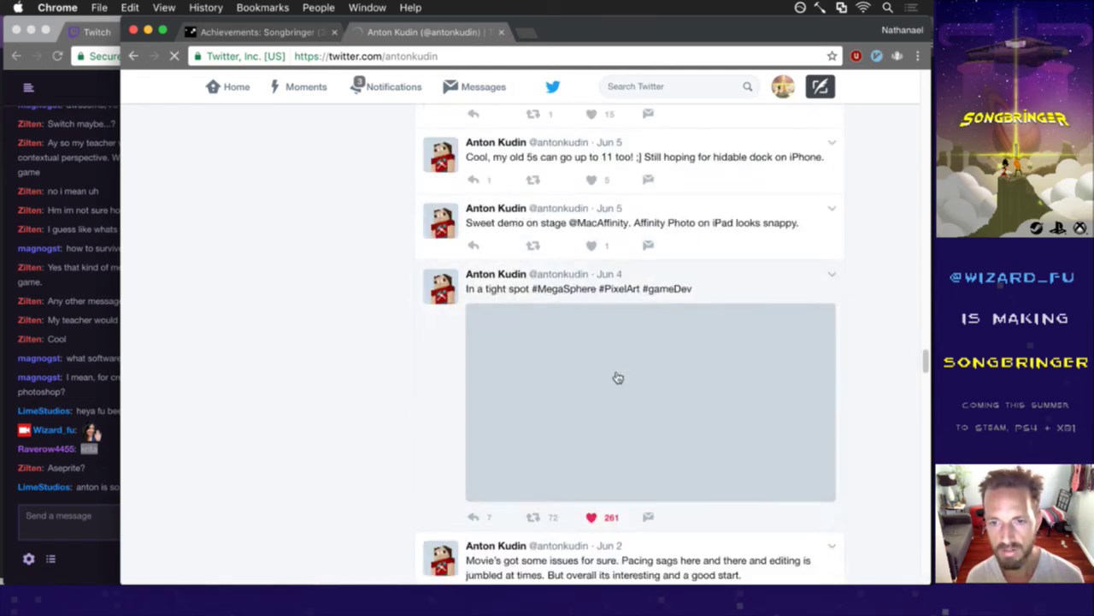
scroll(617, 378, "down", 1)
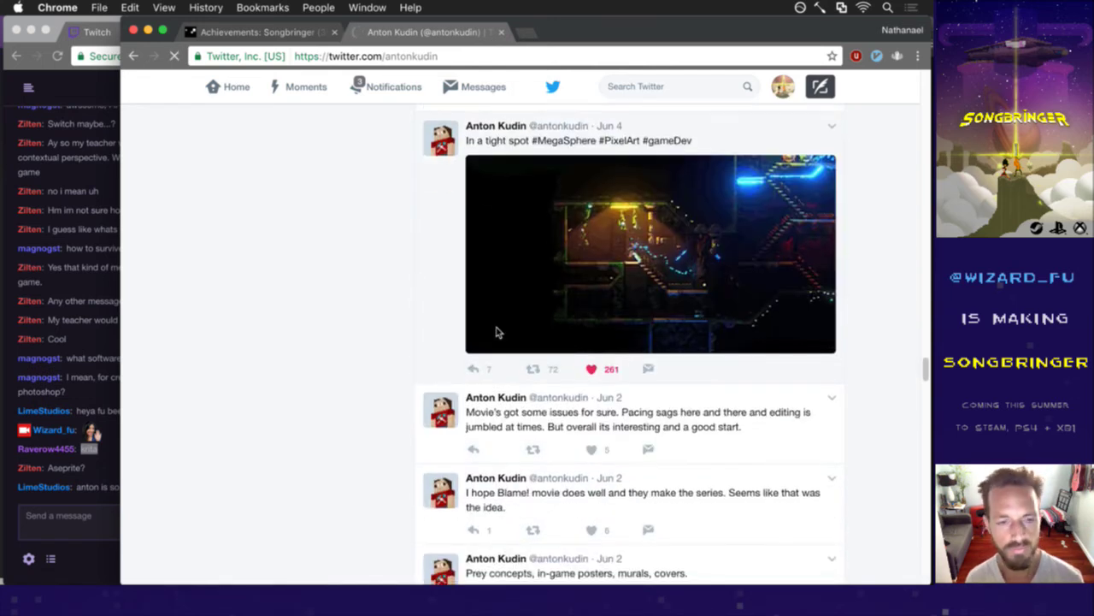
Check the Twitch chat, close the Twitter tab and read the newest chat message.
left_click(101, 490)
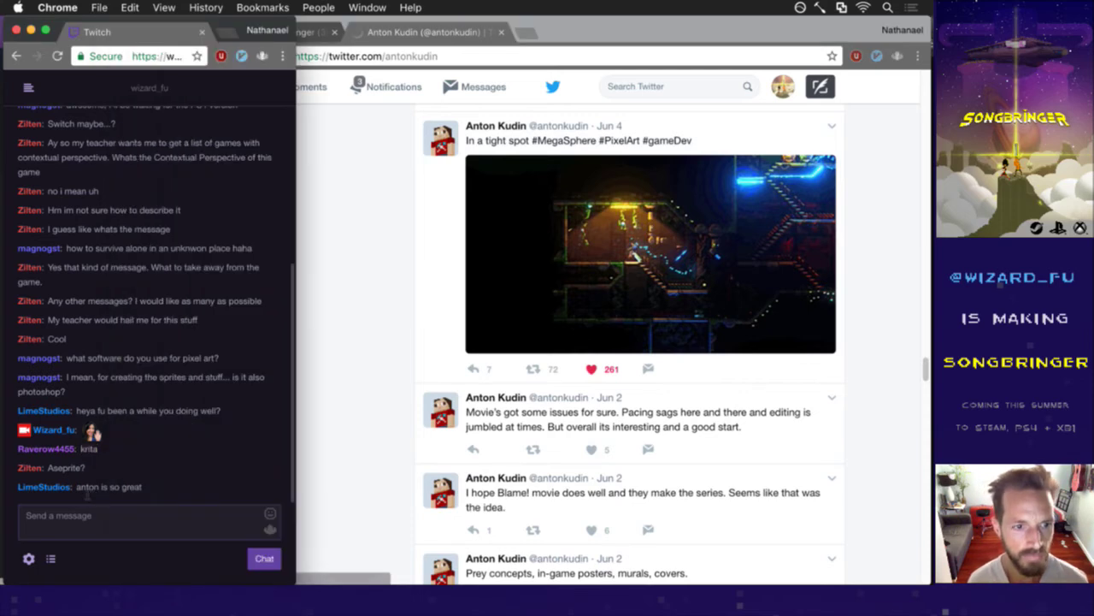
left_click(354, 313)
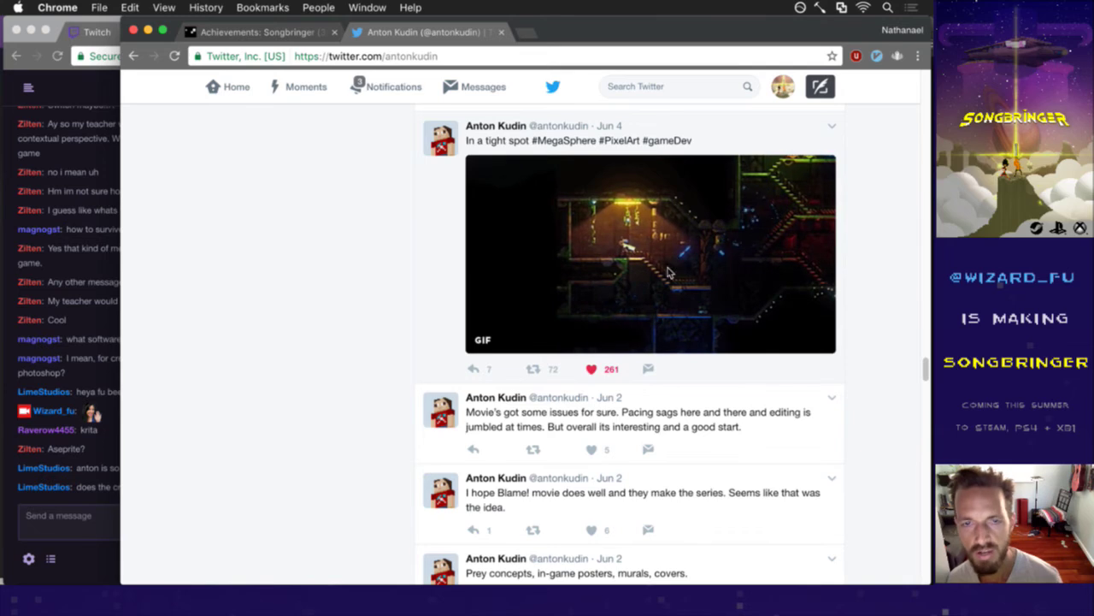
left_click(501, 32)
left_click(85, 481)
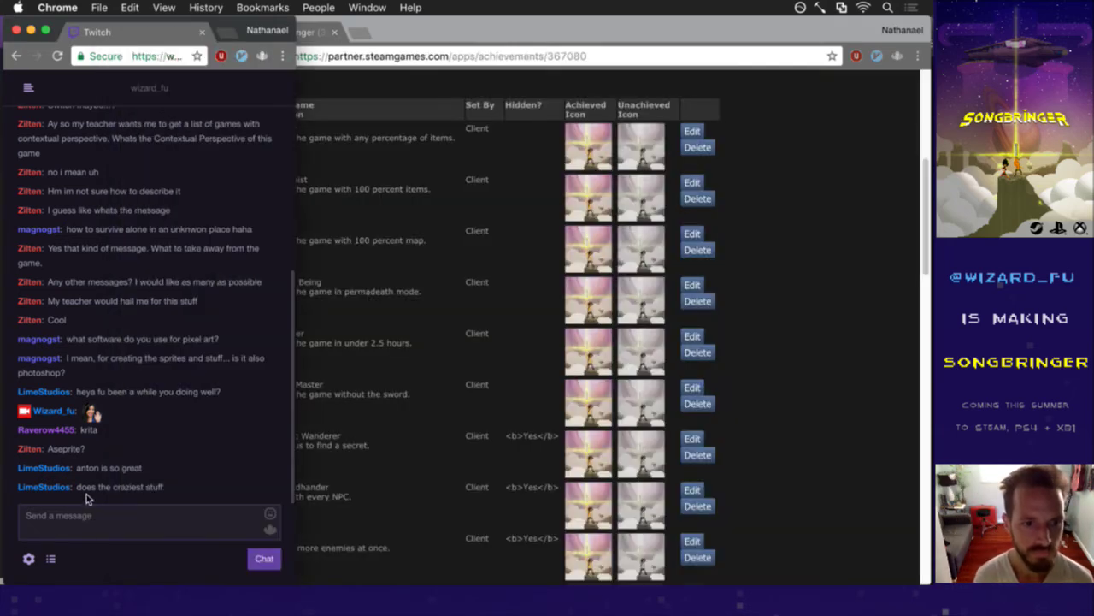
left_click_drag(86, 492, 156, 489)
left_click(183, 485)
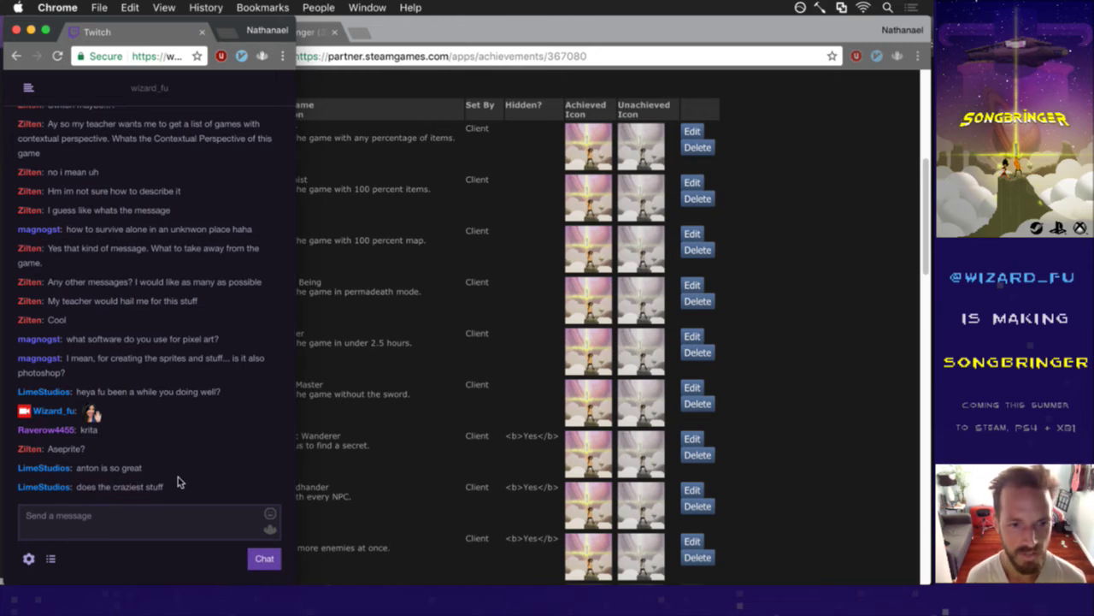
Switch to iTerm and set the p value in Saves.txt to 5.
key("super+Tab")
left_click(310, 322)
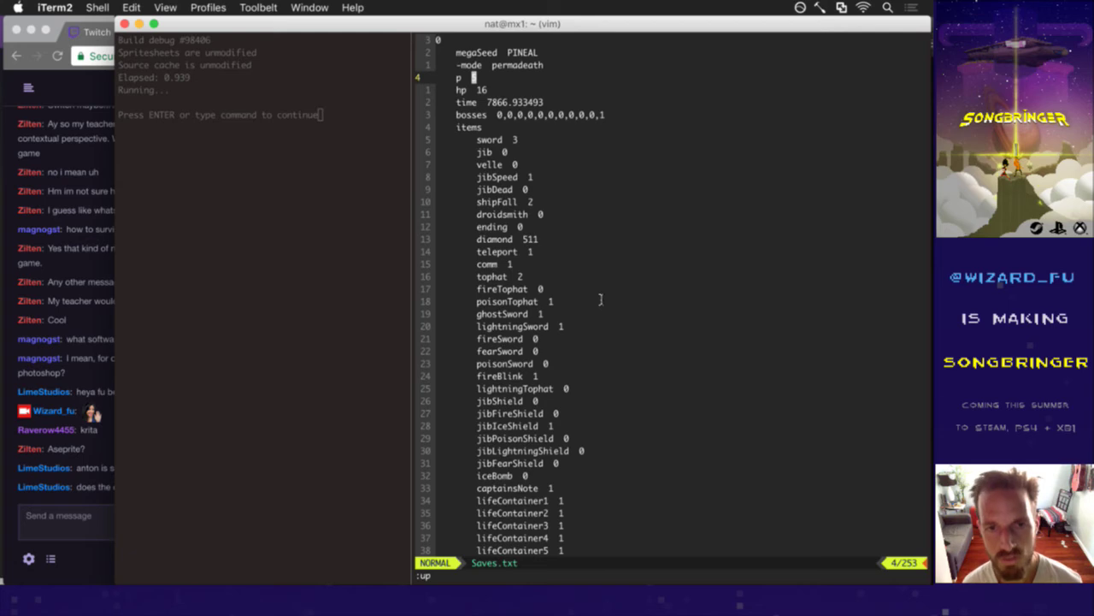
key("r")
key("5")
key("j")
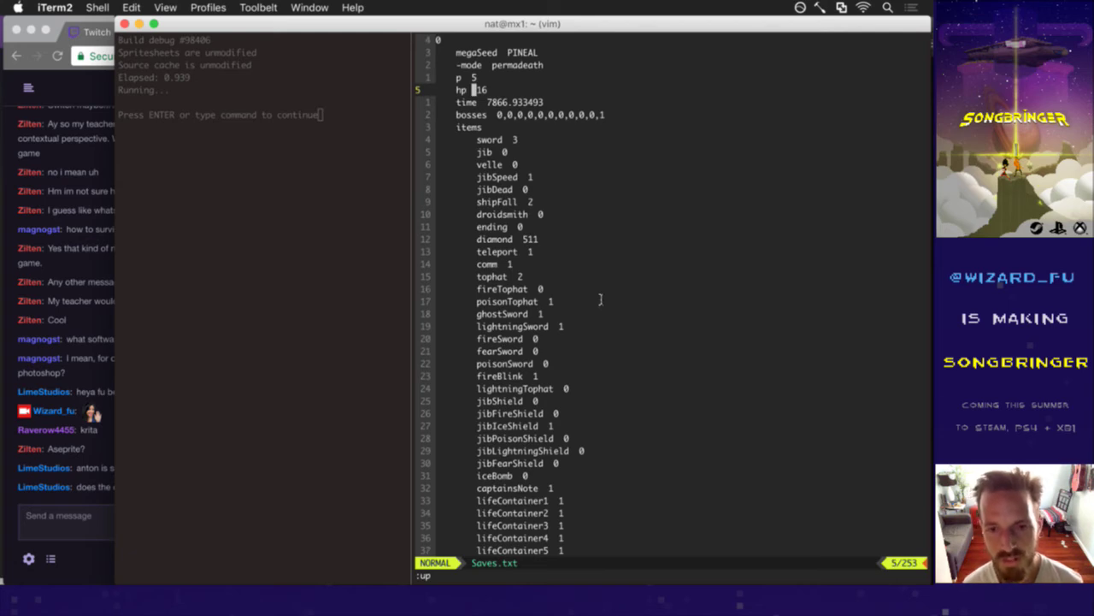
key("j")
key("k")
key("k")
Show the desktop and open the 06-10-17 folder in Finder.
key("super+Tab")
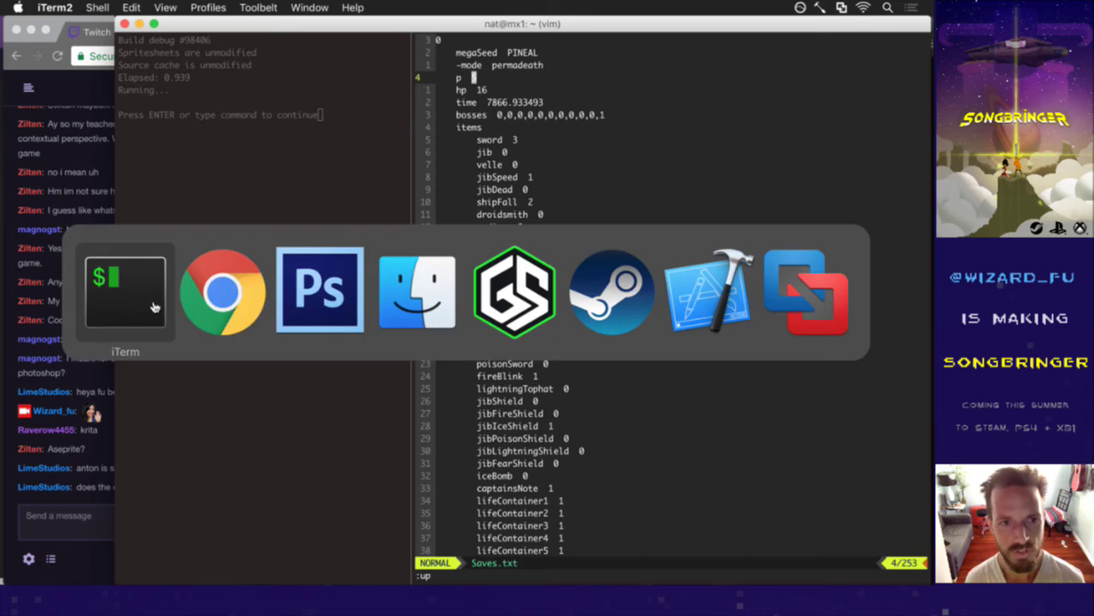
key("F11")
double_click(788, 155)
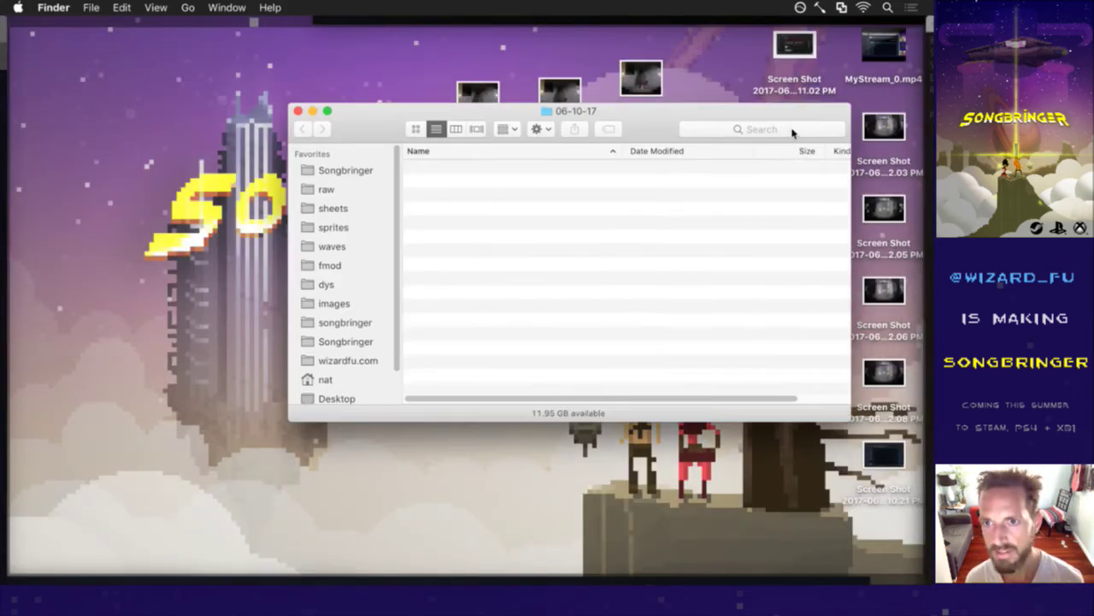
Preview the Screen PNG captures in the 06-10-17 folder one after another up to Screen048.png, and close the preview.
left_click(574, 235)
key("space")
key("Down")
key("Down")
key("Down")
key("Down")
key("Down")
key("Down")
key("Down")
key("Down")
key("Down")
key("Down")
key("Down")
key("Down")
key("Down")
key("Down")
key("Down")
key("Down")
key("Down")
key("Down")
key("Down")
key("Down")
key("Down")
key("Down")
key("Down")
key("Down")
key("Down")
key("Down")
key("Down")
key("Down")
key("Down")
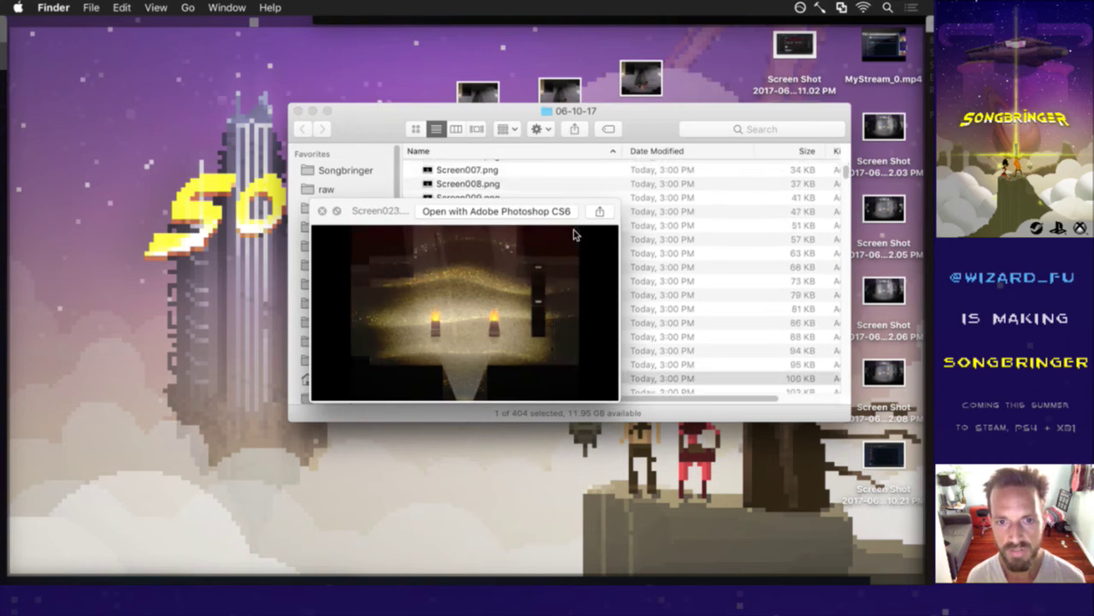
key("Down")
key("Down")
key("Down")
key("Down")
key("Down")
key("Down")
key("Down")
key("Down")
key("Down")
key("Down")
key("Down")
key("Down")
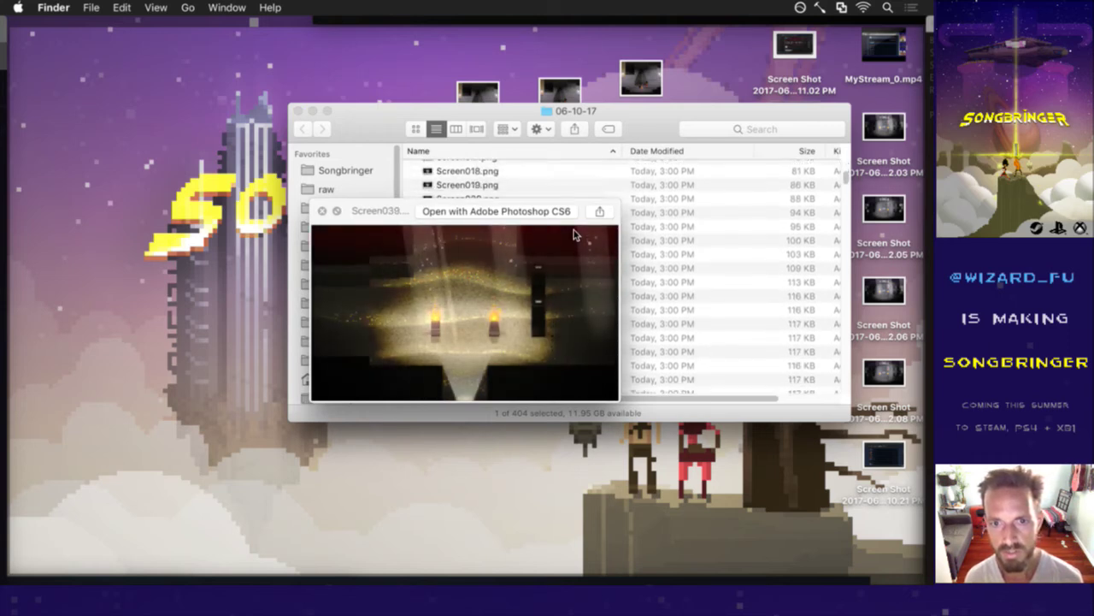
key("Down")
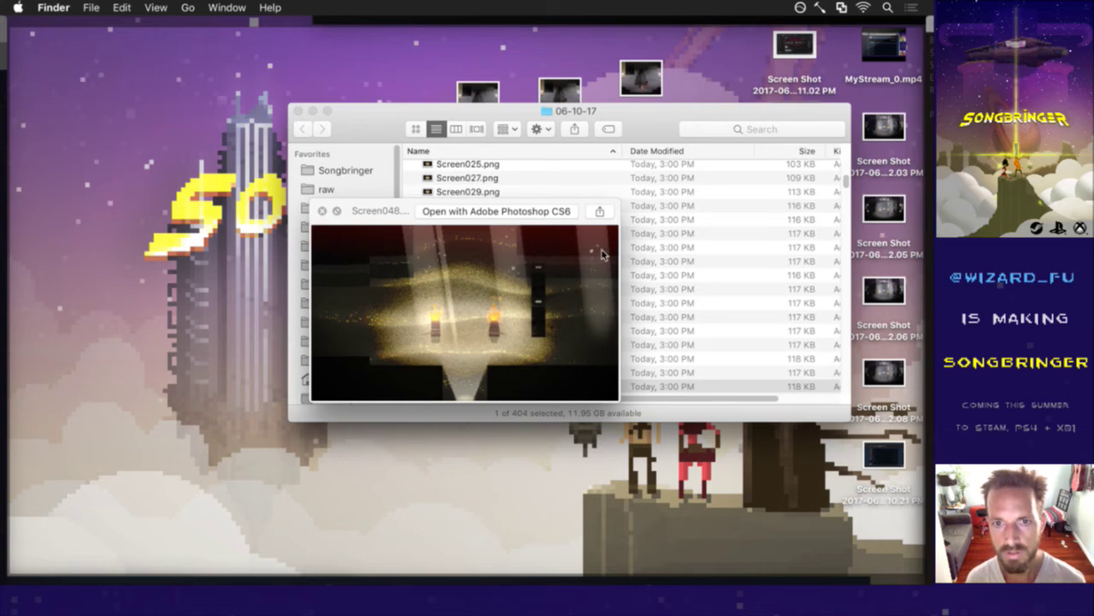
key("space")
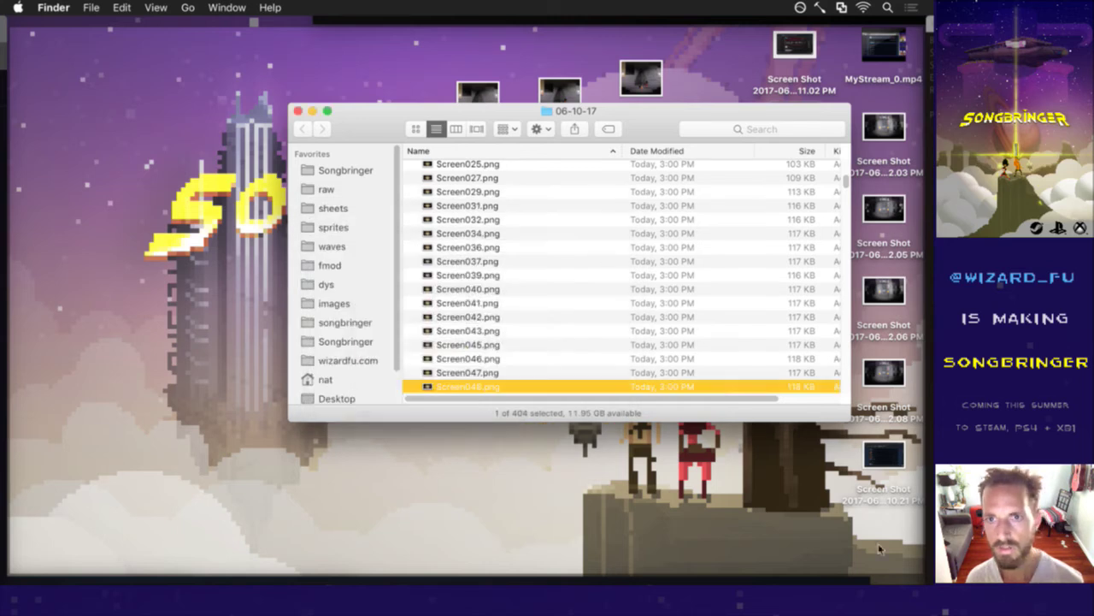
Bring the application windows back, return to the Twitch chat in Chrome and read the newest message.
key("F11")
key("super+Tab")
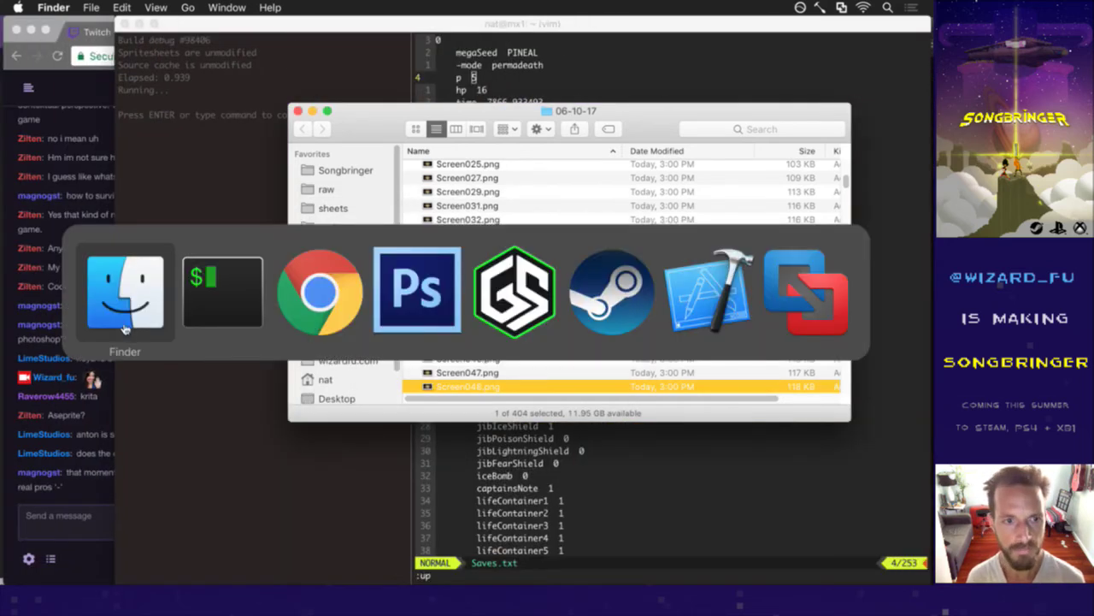
left_click(108, 485)
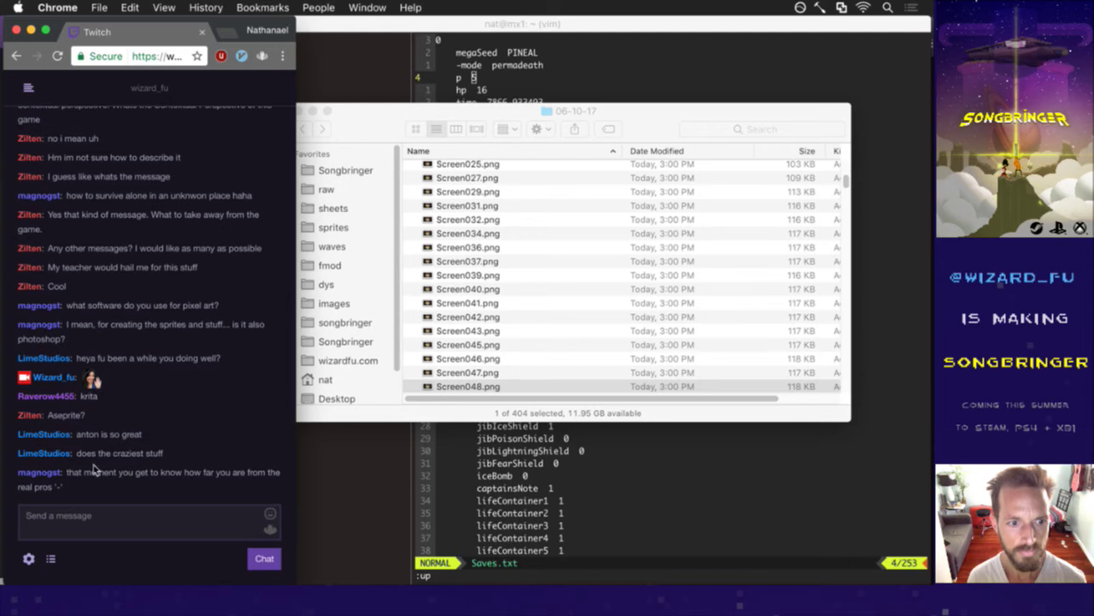
Switch to Photoshop and open the recent file AchievementDungeon7.psd.
key("super+Tab")
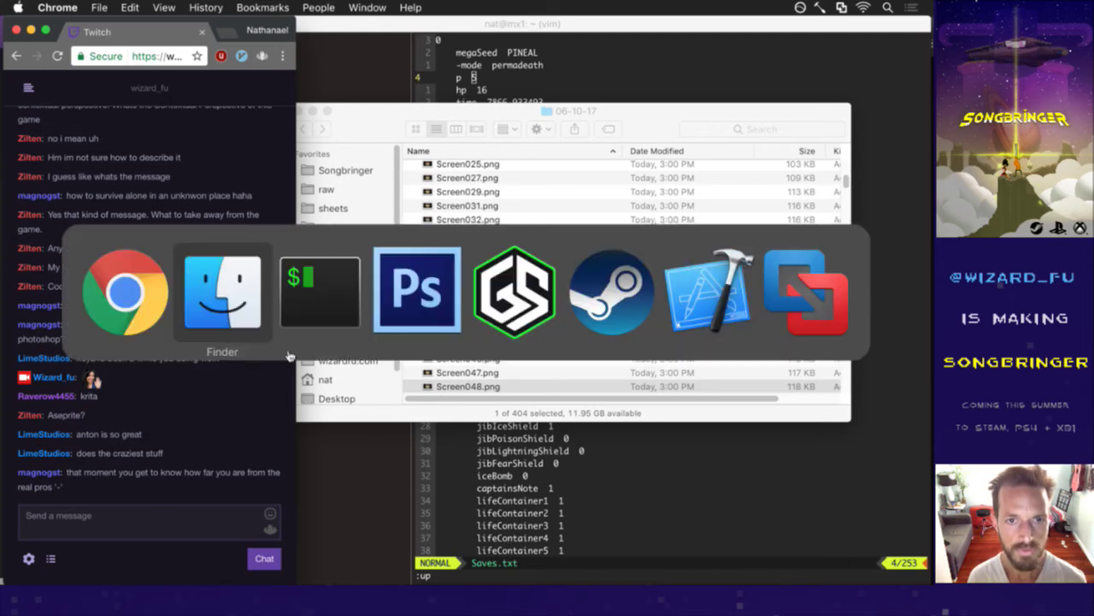
left_click(443, 309)
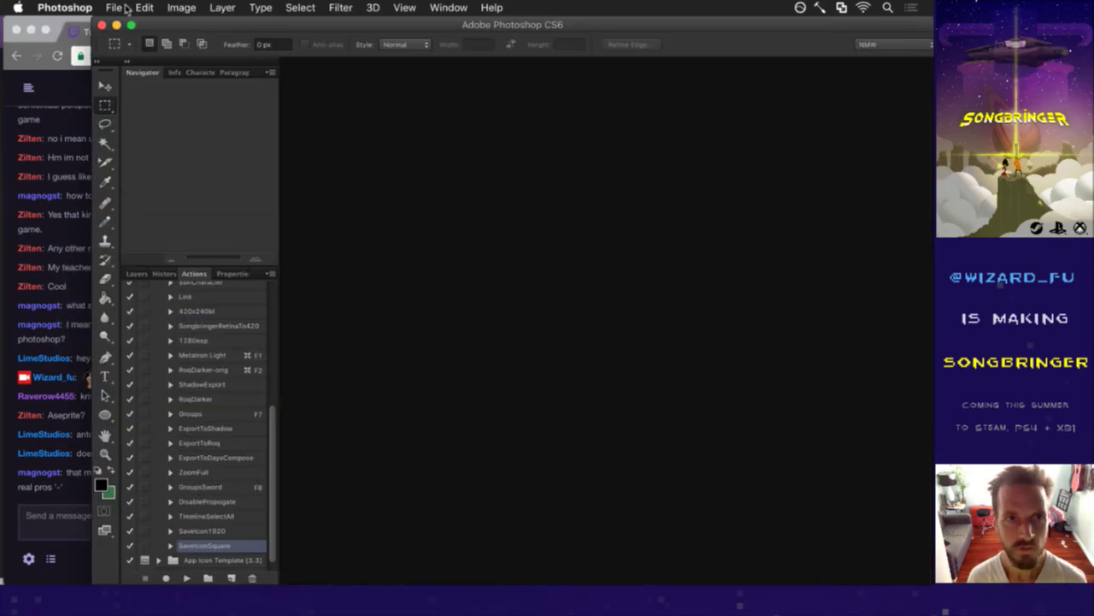
left_click(114, 8)
mouse_move(176, 96)
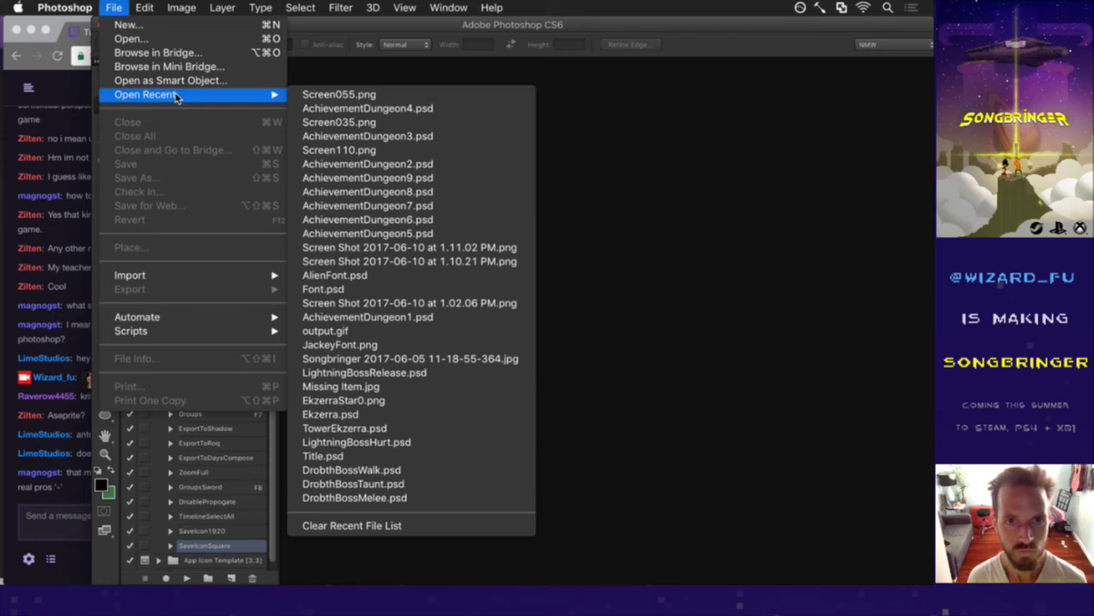
left_click(357, 206)
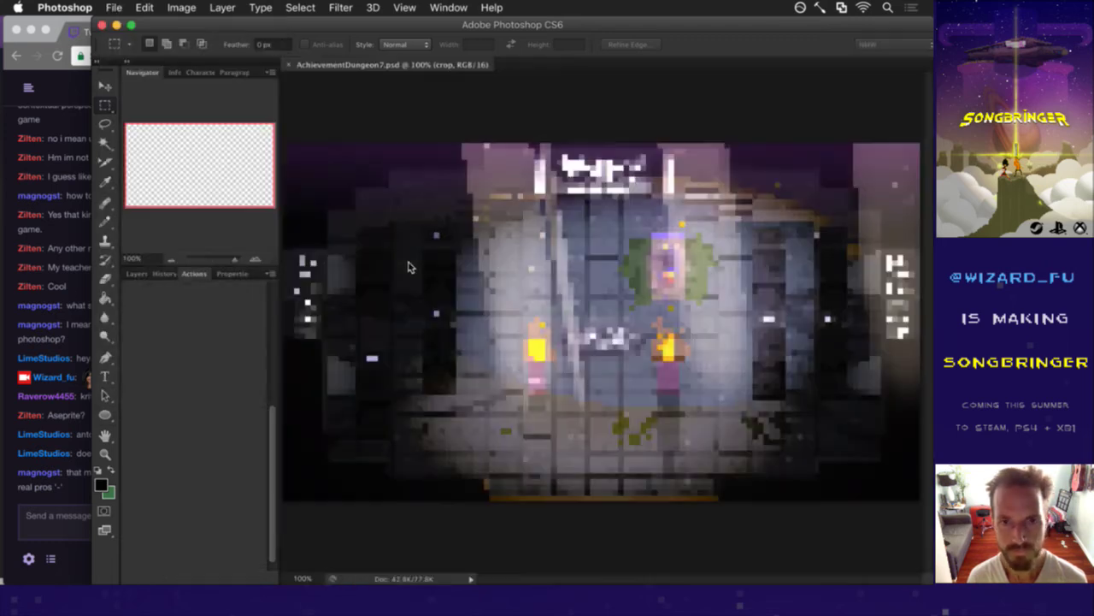
Switch to iTerm and close the GameScene.cpp buffer so that src/Area.cpp is shown.
key("super+Tab")
key("super+Tab")
key("super+Tab")
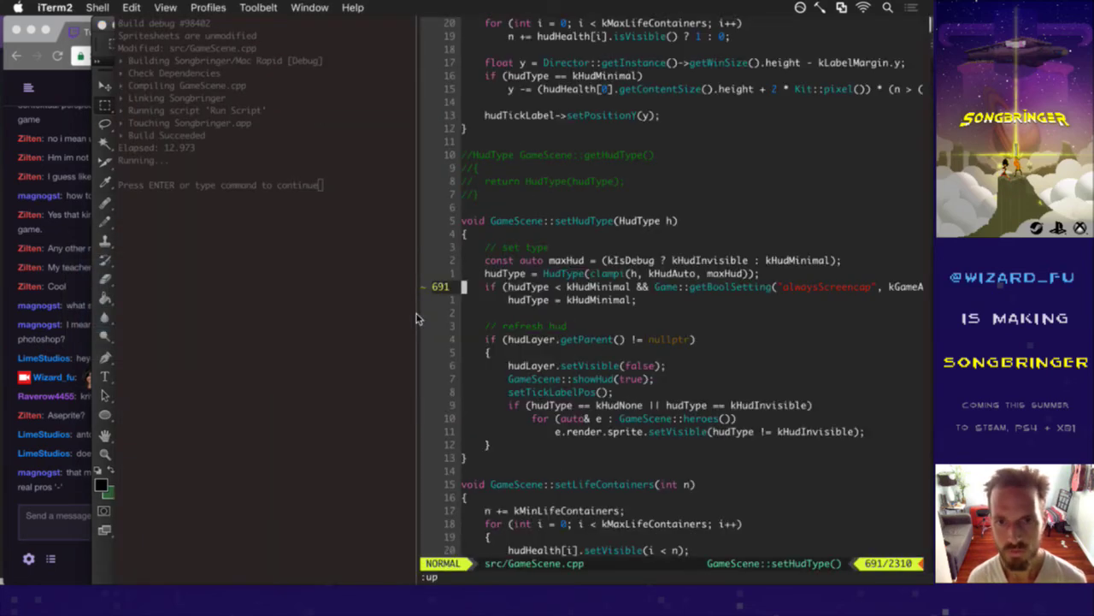
type("j")
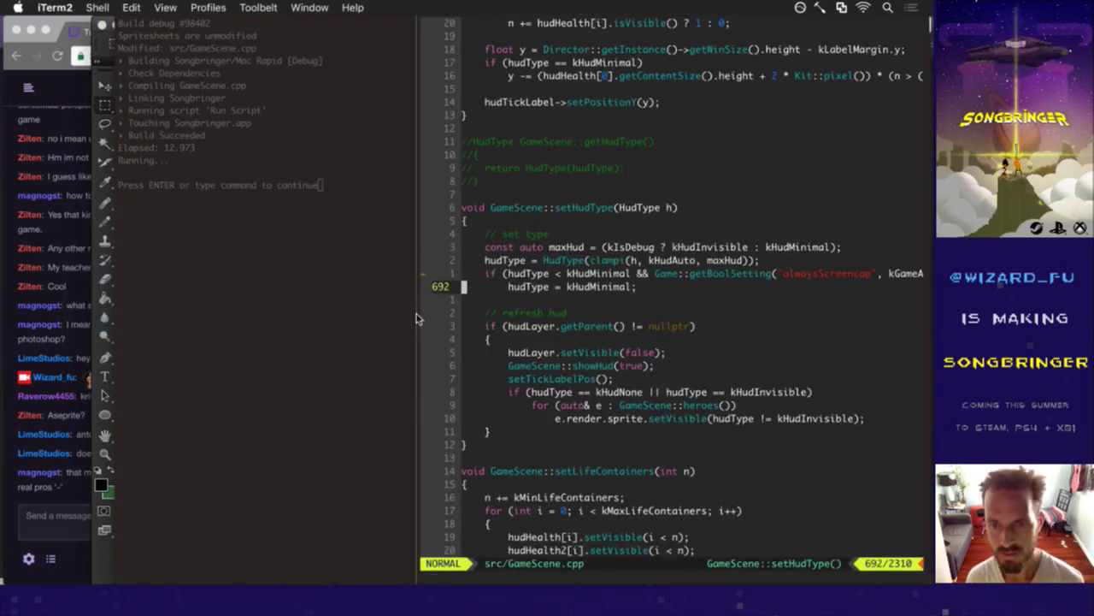
type(":bd")
key("Return")
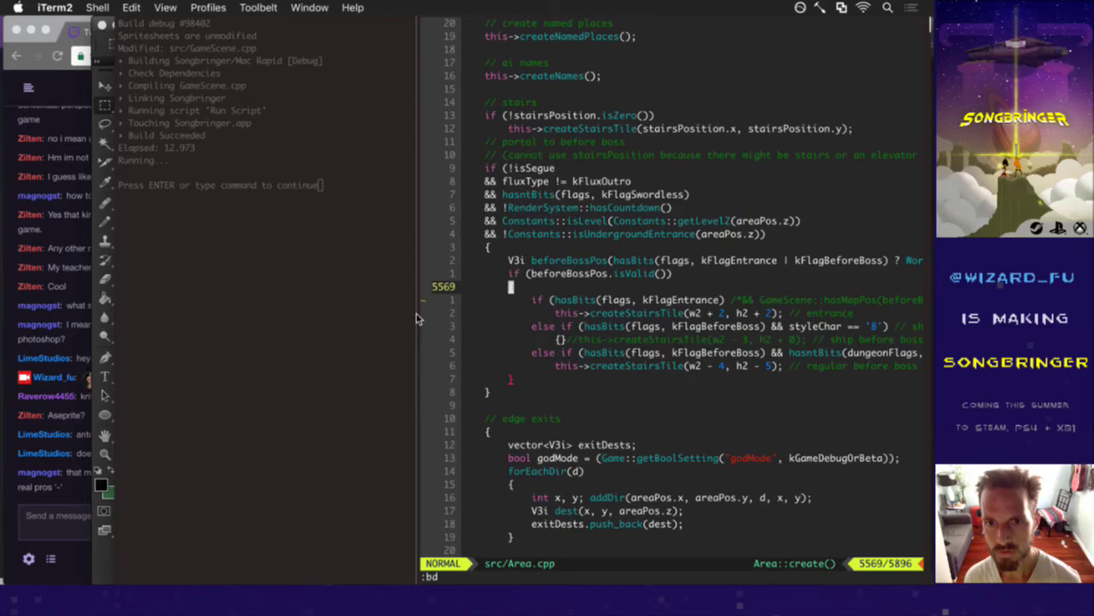
Examine the before-boss portal code in Area::create(), around the kFlagEntrance and kFlagBeforeBoss branches.
key("j")
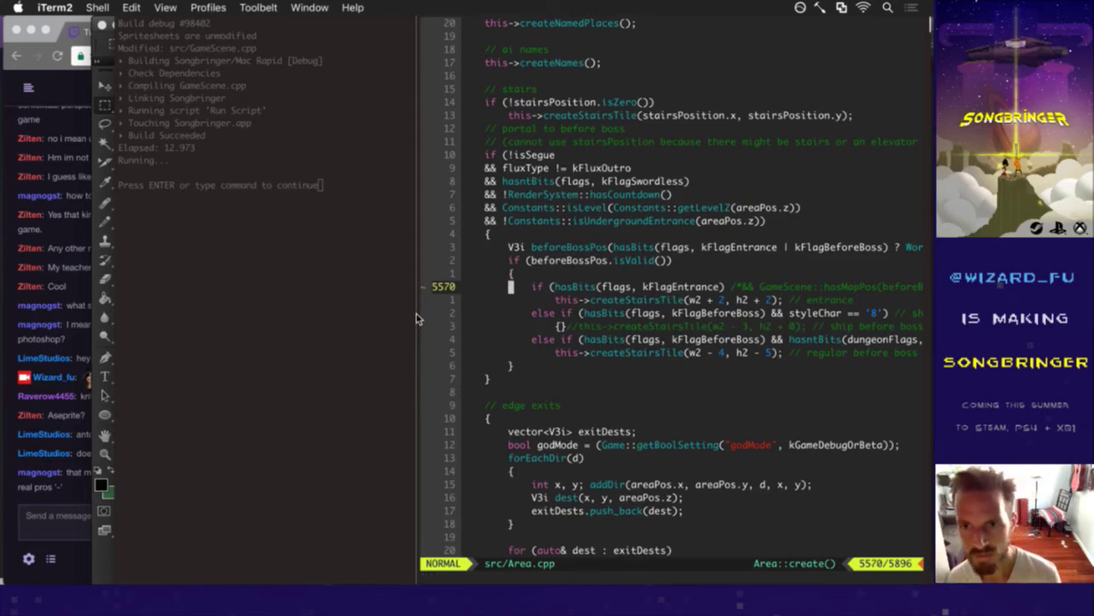
key("k")
key("k")
key("k")
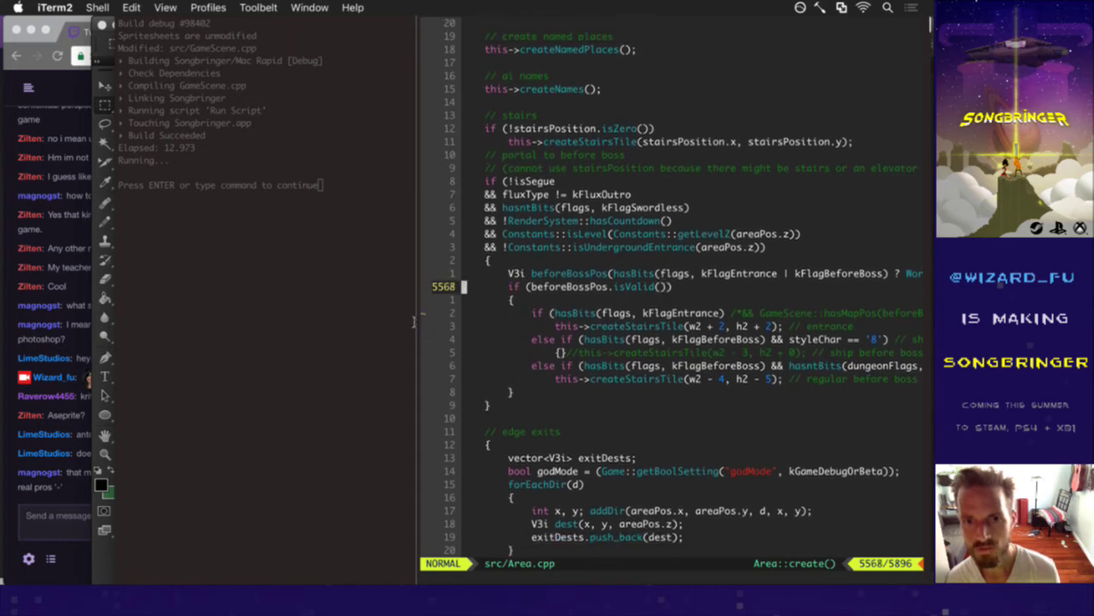
key("dollar")
key("j")
key("0")
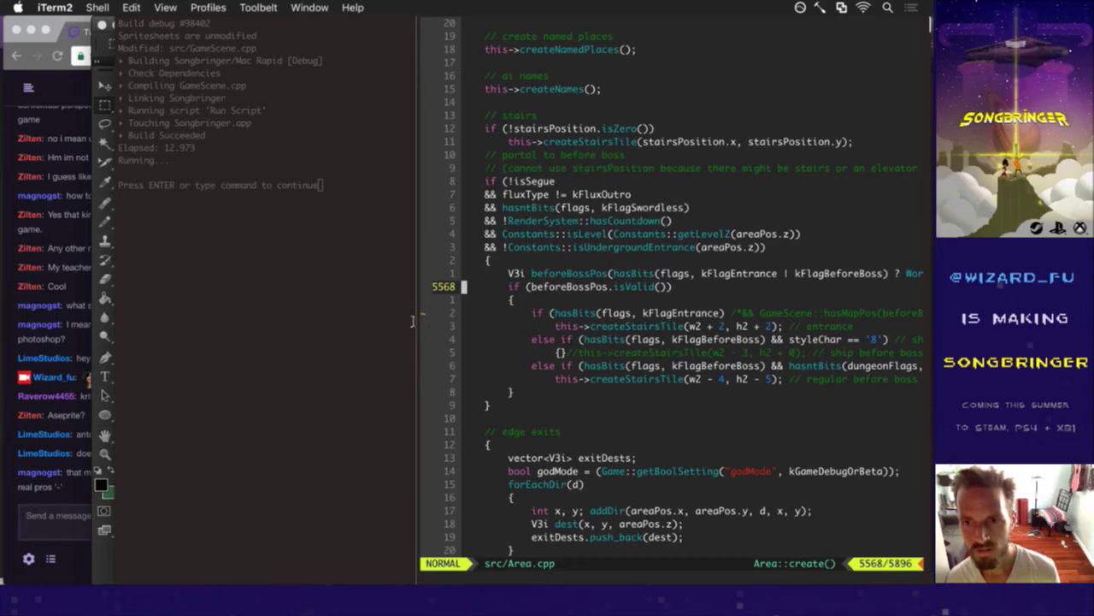
key("j")
key("j")
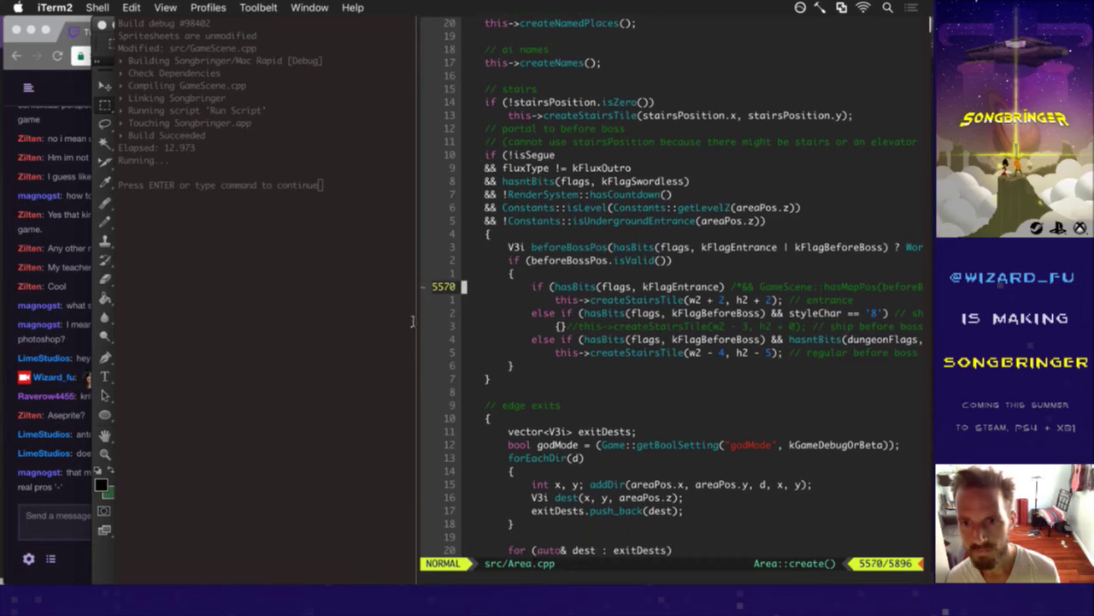
key("j")
key("j")
key("j")
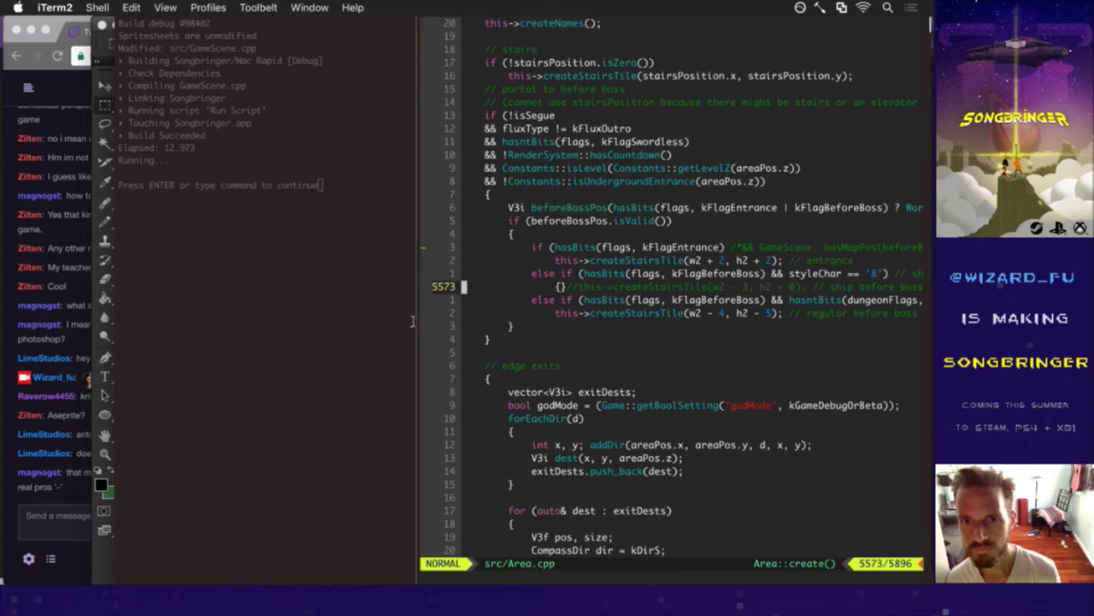
key("k")
key("k")
key("k")
key("k")
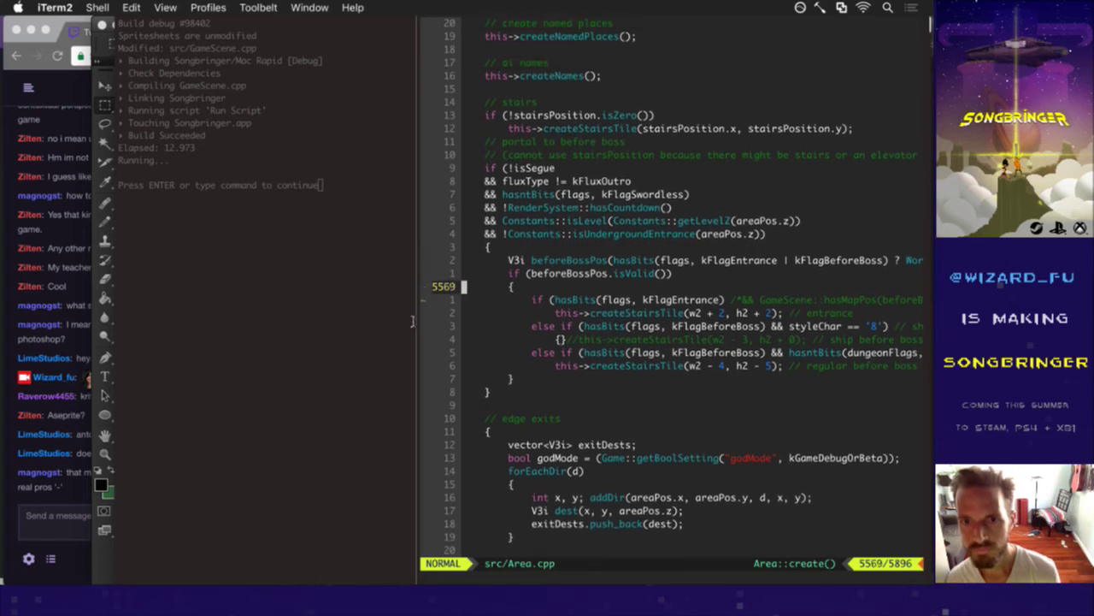
Comment out the beforeBossPos declaration and its isValid() check with // in Area::create(), and save Area.cpp.
key("k")
key("k")
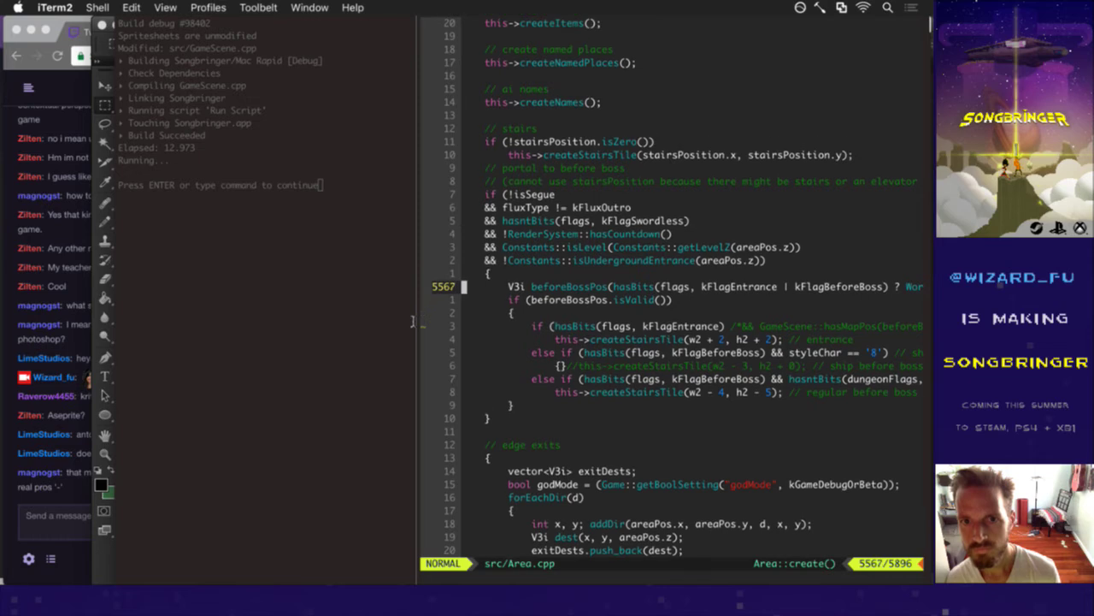
type("i")
type("//")
key("Escape")
type("j.:w")
key("Return")
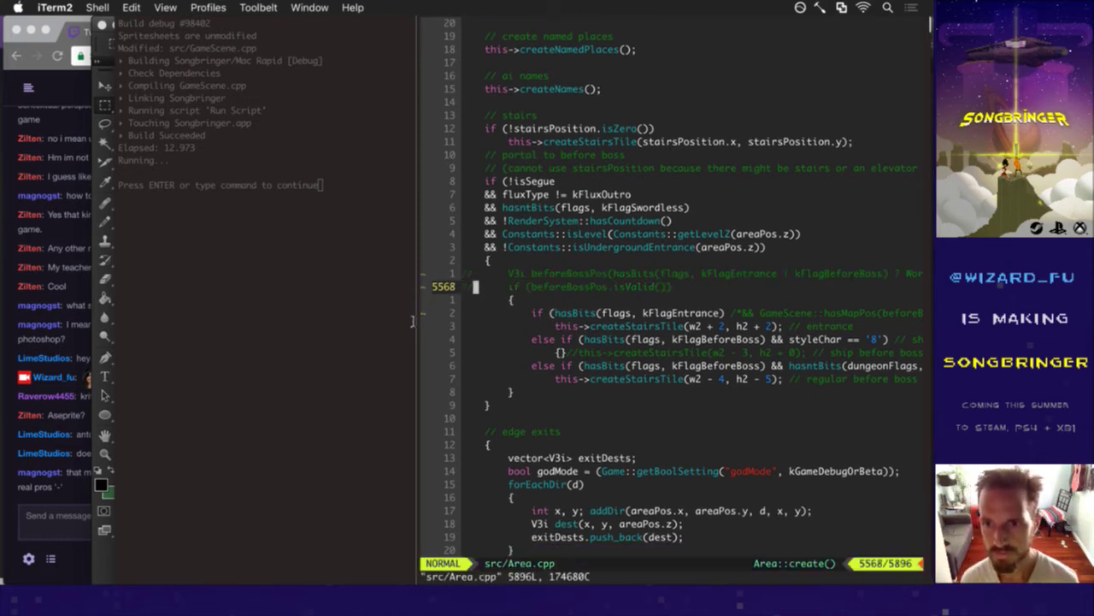
Delete the trailing "&& Constants::isLevel(areaPos.z)" condition from the kFlagEntrance if line and clear the search highlighting.
key("j")
key("j")
key("$")
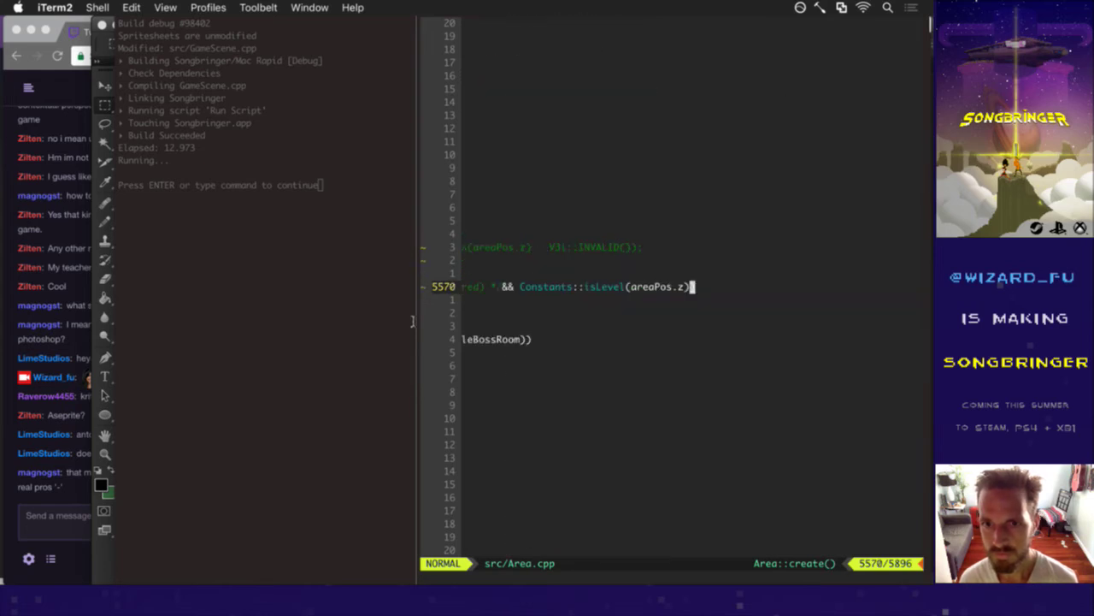
key("j")
key("0")
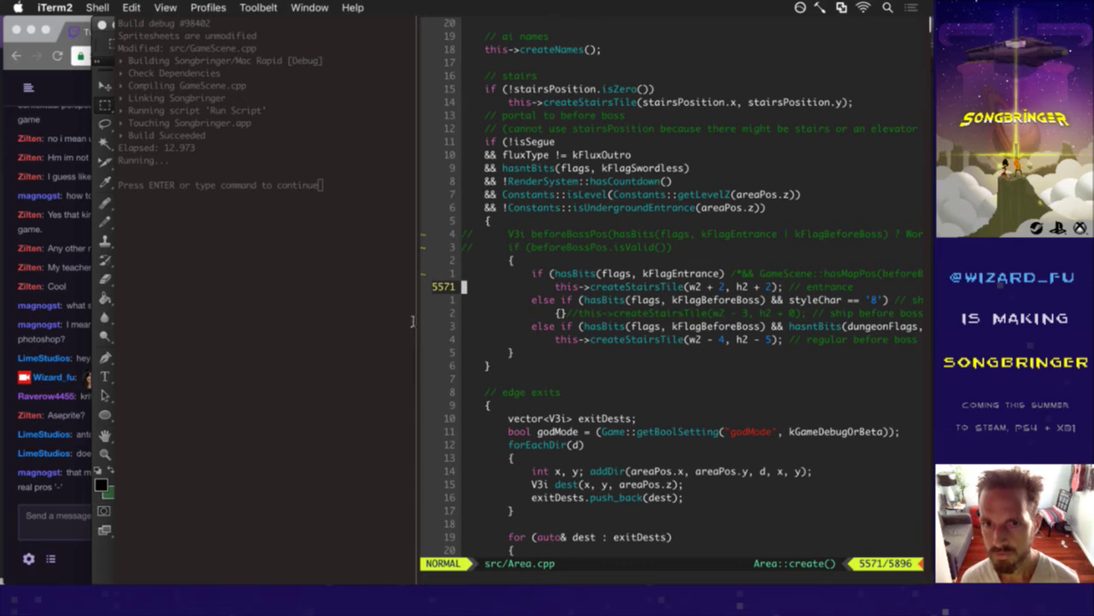
key("k")
key("$")
key("B")
key("B")
key("l")
type("D:noh")
key("Return")
Add the missing closing parenthesis after hasBits(flags, kFlagEntrance) in the if line and save Area.cpp.
key("^")
key("w")
key("w")
key("w")
key("w")
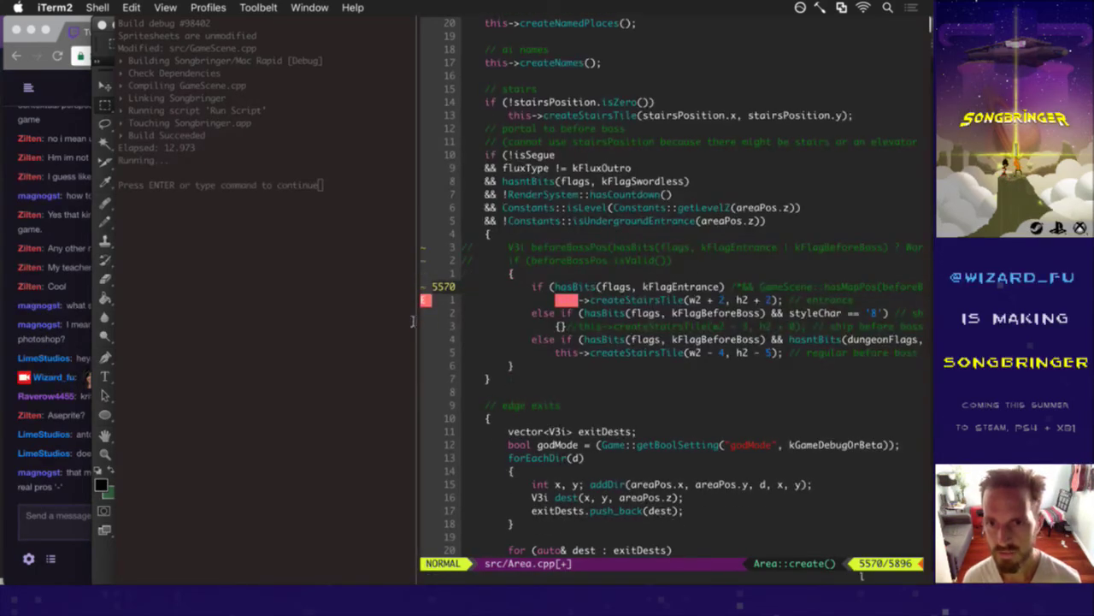
type("i)")
key("Escape")
type(":w")
key("Return")
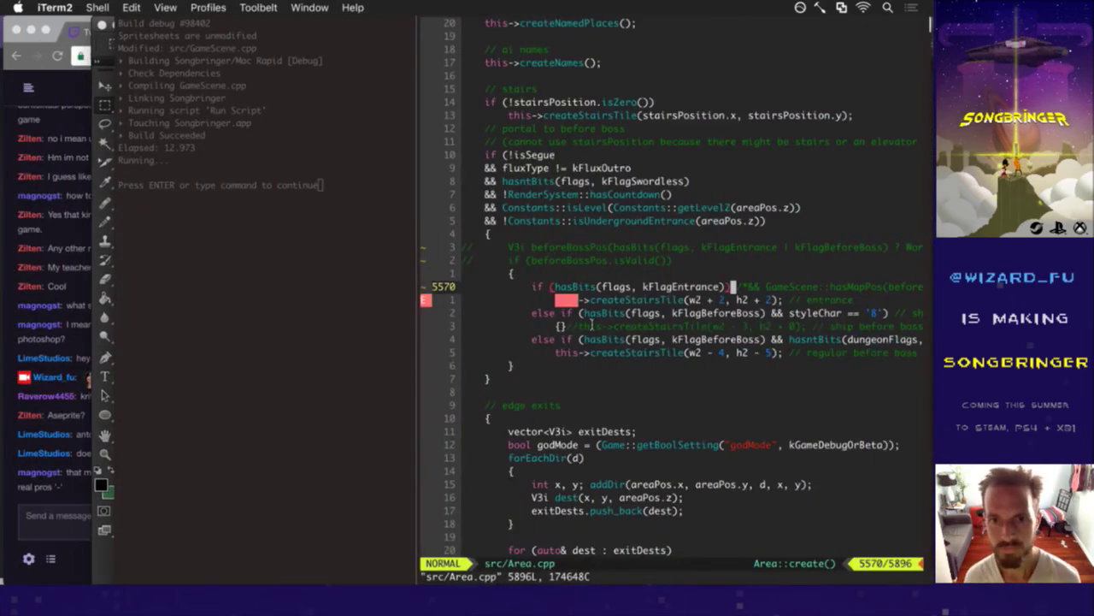
Update Area.cpp, build and run Songbringer to record new captures, and quit the game.
type(":up")
key("Return")
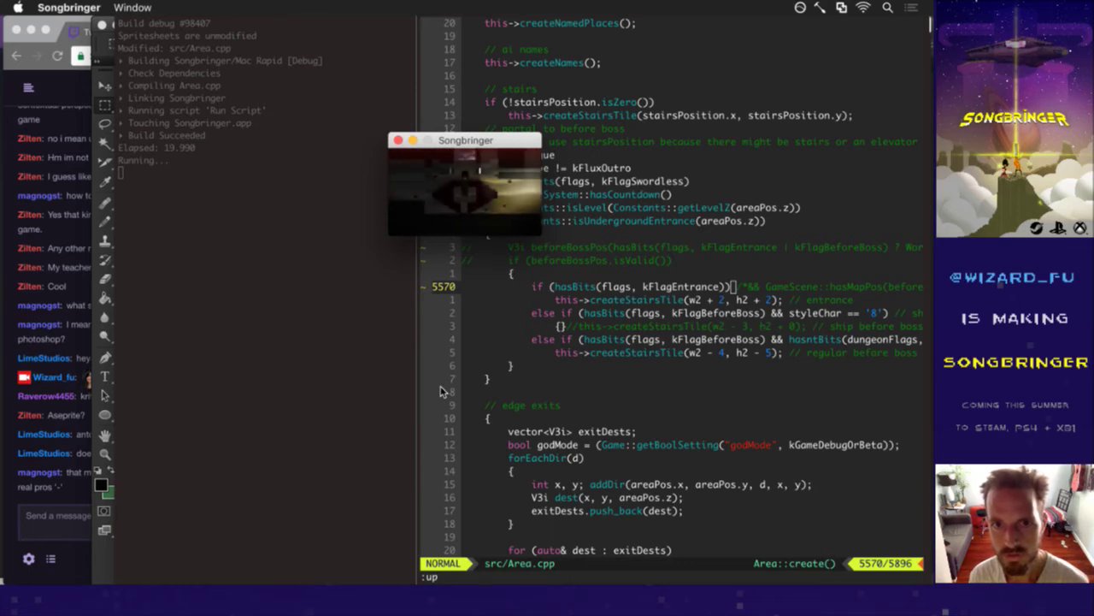
key("super+q")
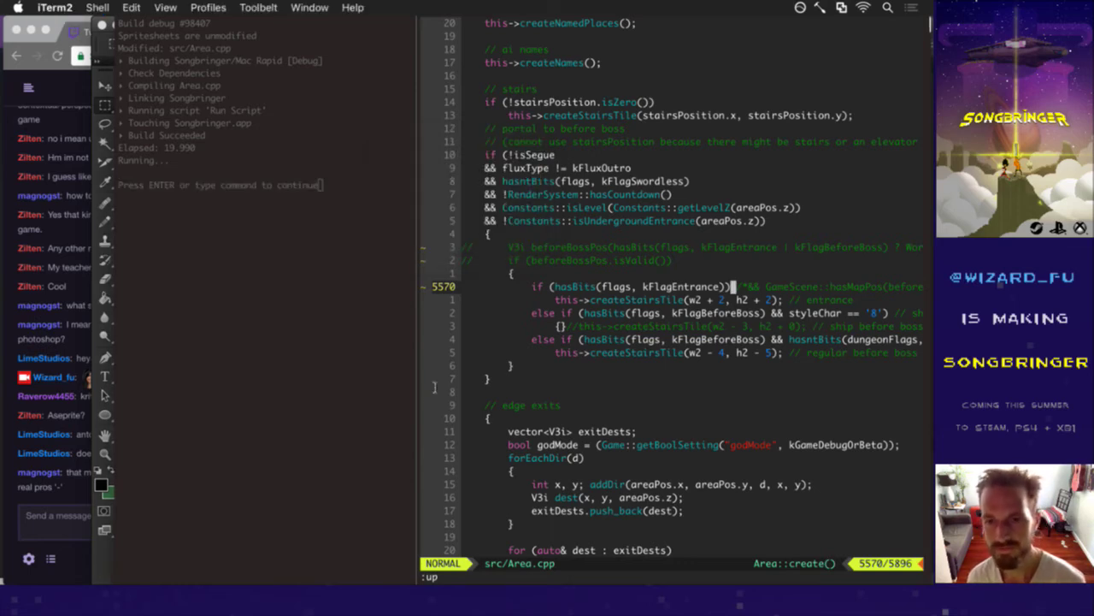
Show the desktop and open the newly captured 06-10-17 folder in Finder.
key("F11")
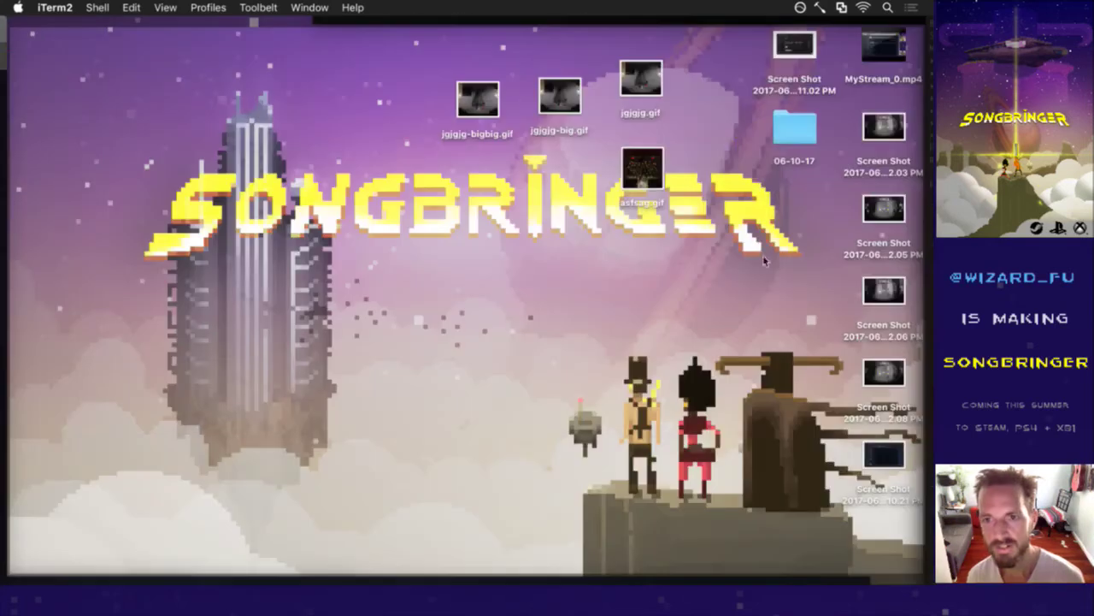
left_click(788, 130)
double_click(789, 130)
Preview the new Screen PNG captures one after another up to Screen057.png, and close the preview.
left_click(576, 286)
key("space")
key("Down")
key("Down")
key("Down")
key("Down")
key("Down")
key("Down")
key("Down")
key("Down")
key("Down")
key("Down")
key("Down")
key("Down")
key("Down")
key("Down")
key("Down")
key("Down")
key("Down")
key("Down")
key("Down")
key("Down")
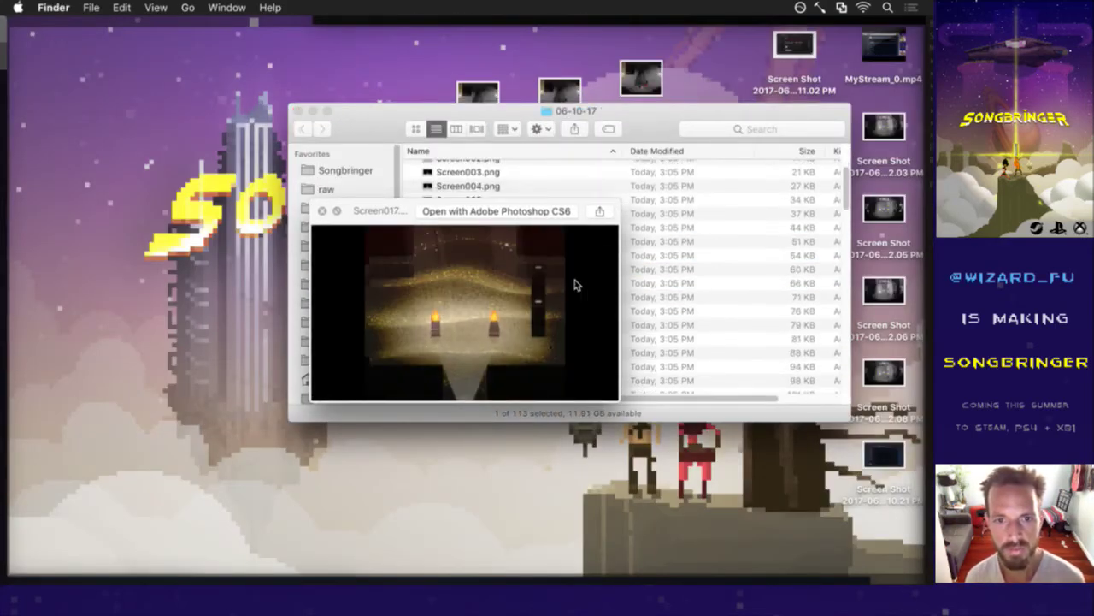
key("Down")
key("Down")
key("Down")
key("Down")
key("Down")
key("Down")
key("Down")
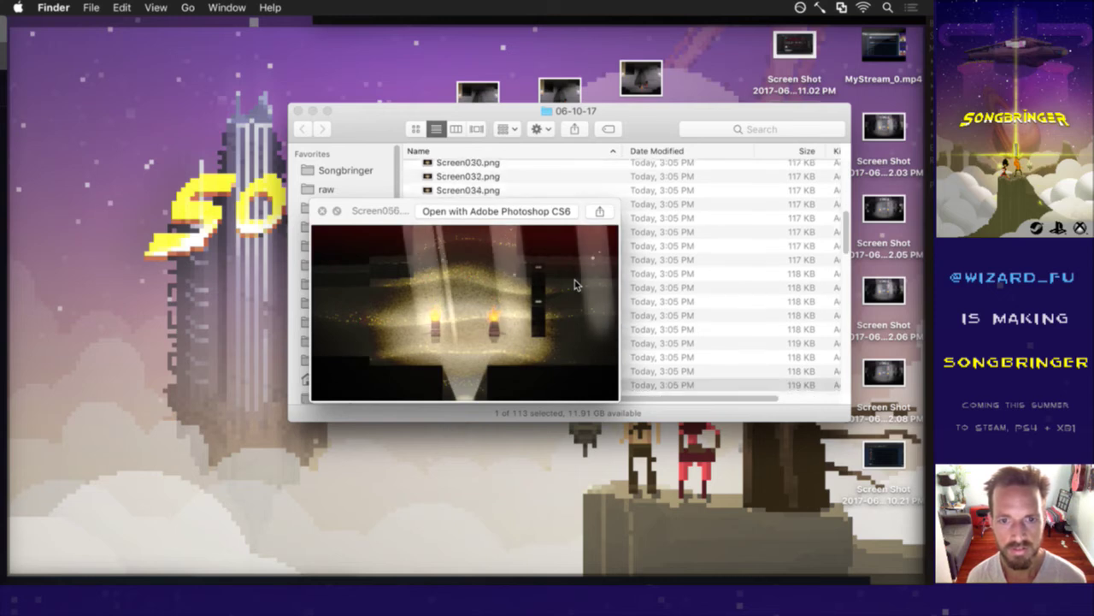
key("Down")
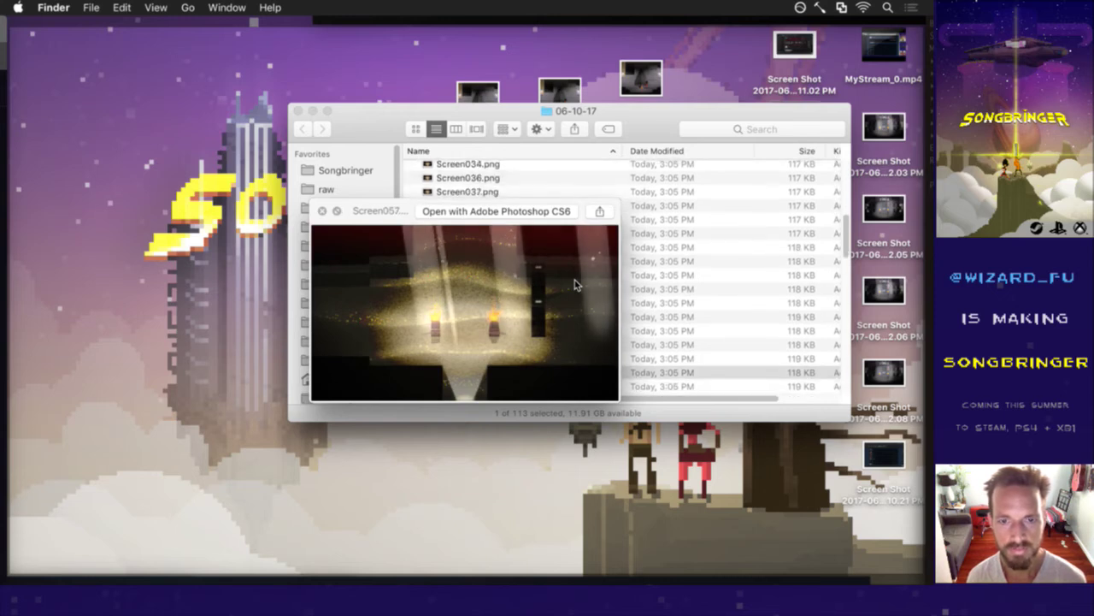
key("space")
Open Screen057.png in Photoshop and fit the image to the window.
right_click(464, 373)
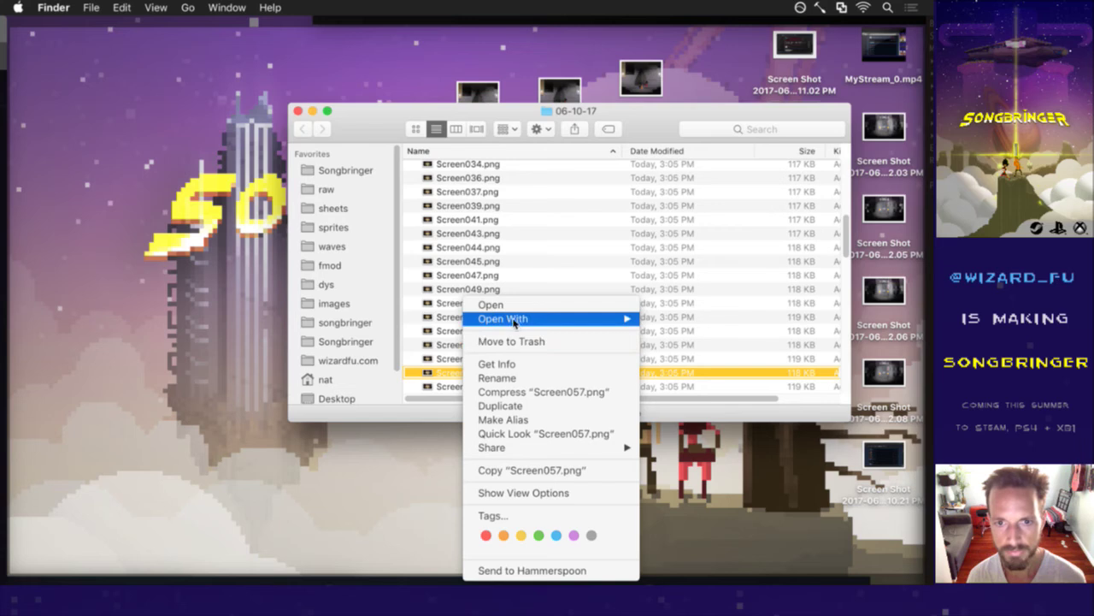
mouse_move(513, 322)
left_click(385, 322)
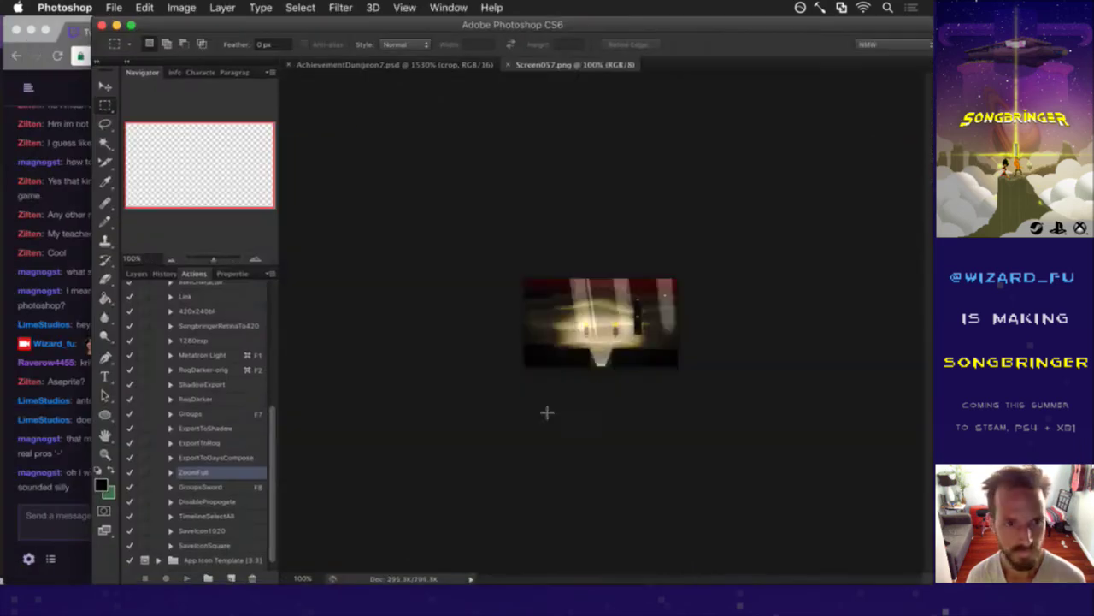
key("super+0")
Switch to the Twitch chat in Chrome and read the newest message.
left_click(66, 499)
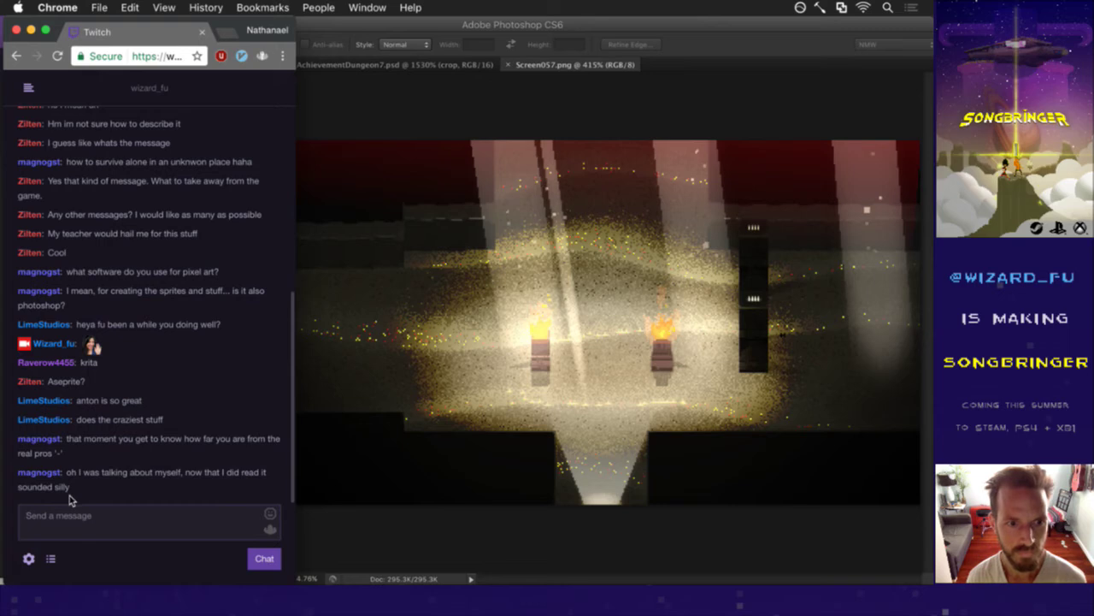
left_click_drag(69, 495, 77, 475)
left_click(113, 493)
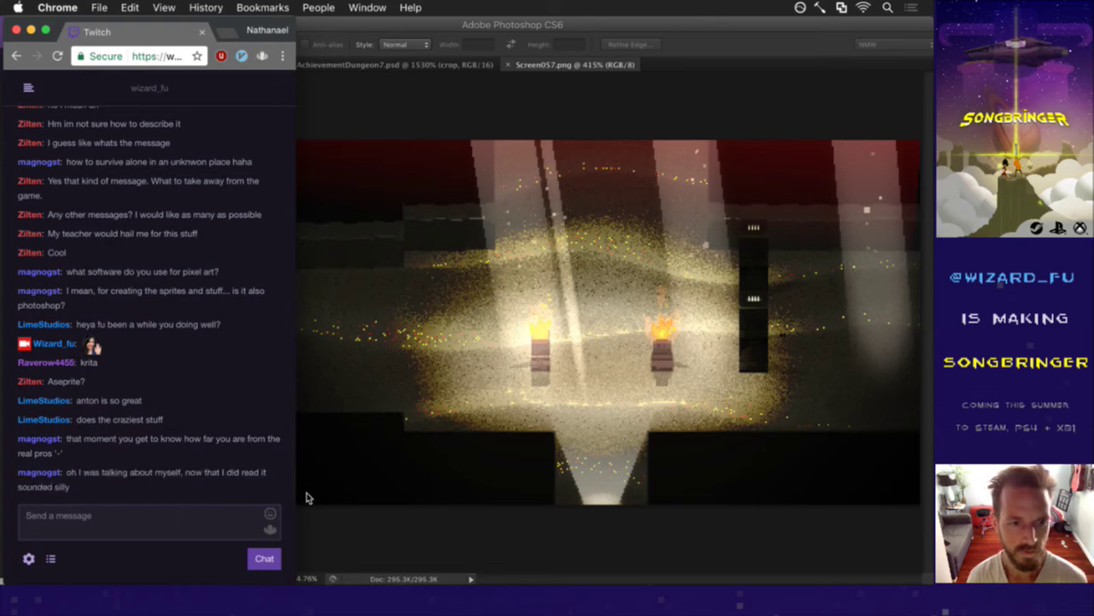
Return to Photoshop, select the whole Screen057.png image, and delete Layer 1 from AchievementDungeon7.psd.
left_click(404, 526)
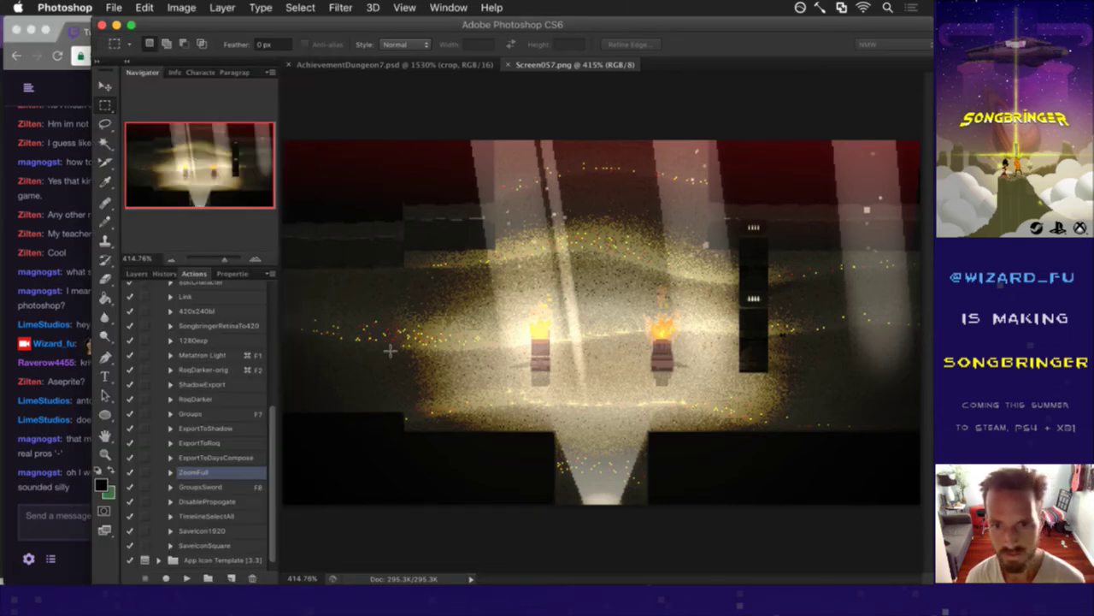
key("super+a")
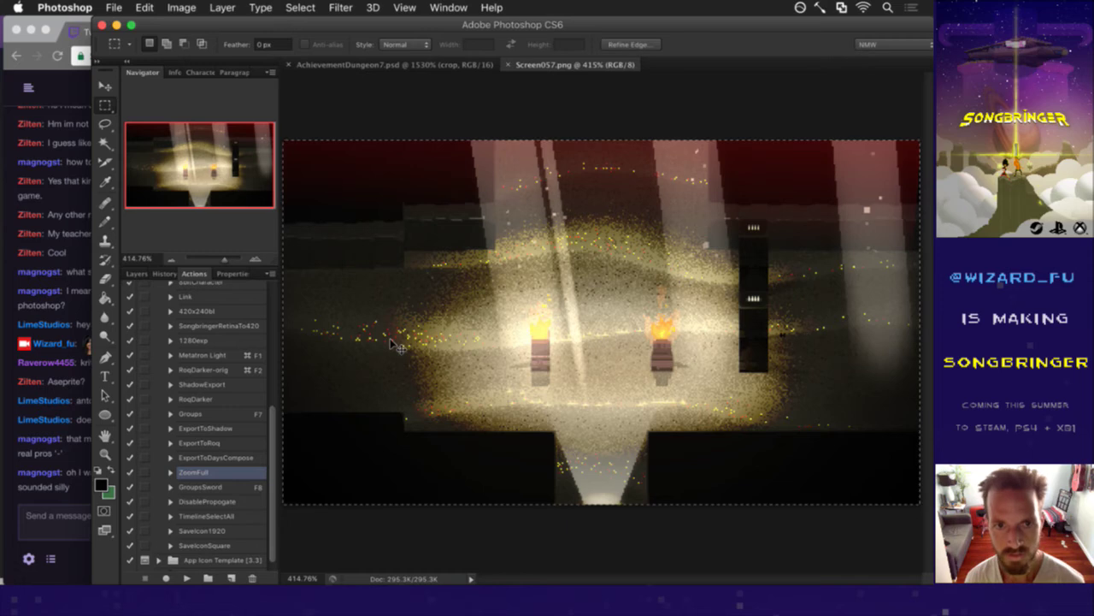
left_click(394, 68)
left_click(134, 273)
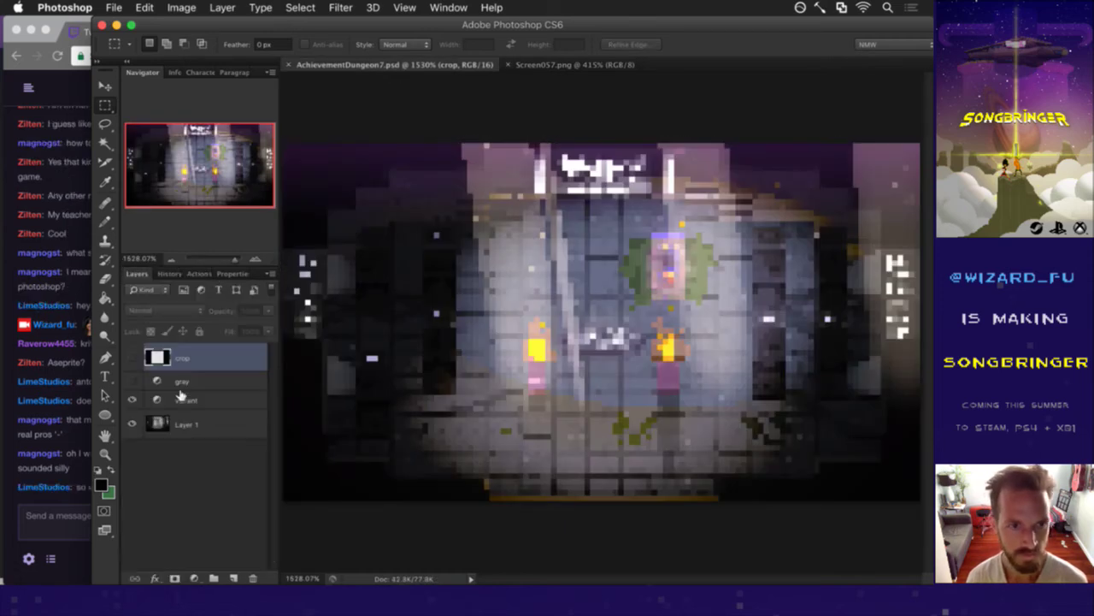
left_click(194, 419)
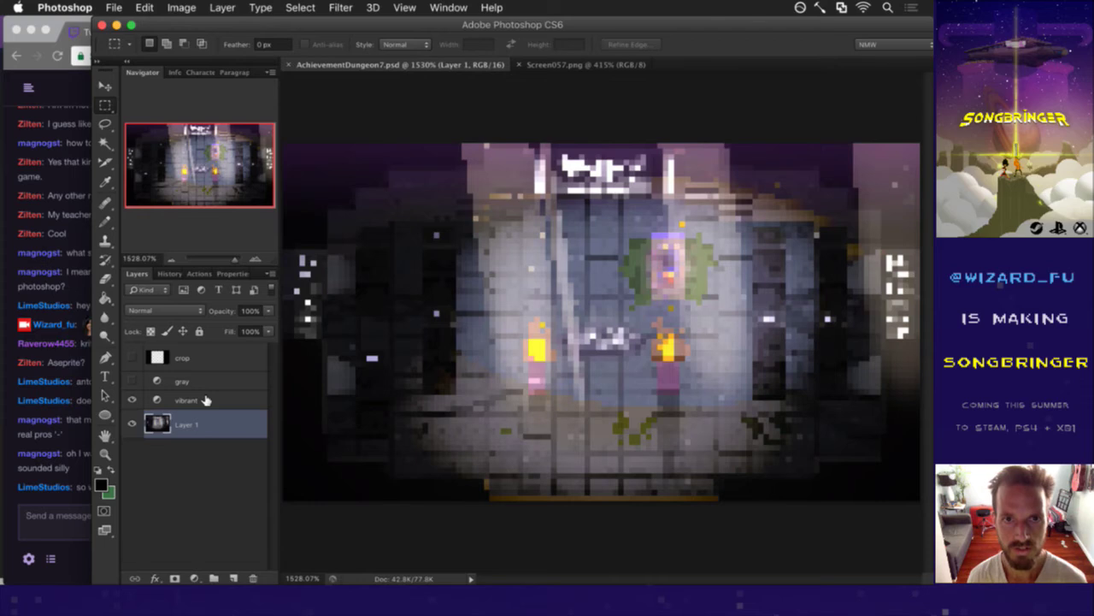
key("BackSpace")
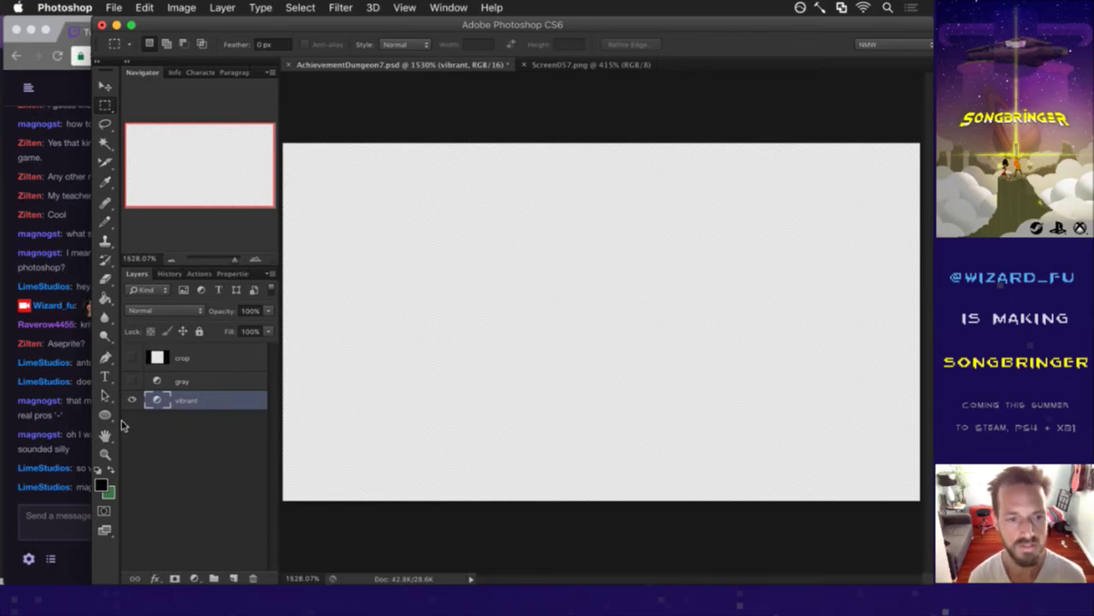
Go back to the Twitch chat in Chrome and read the new questions about current work.
left_click(76, 517)
left_click_drag(88, 469, 166, 468)
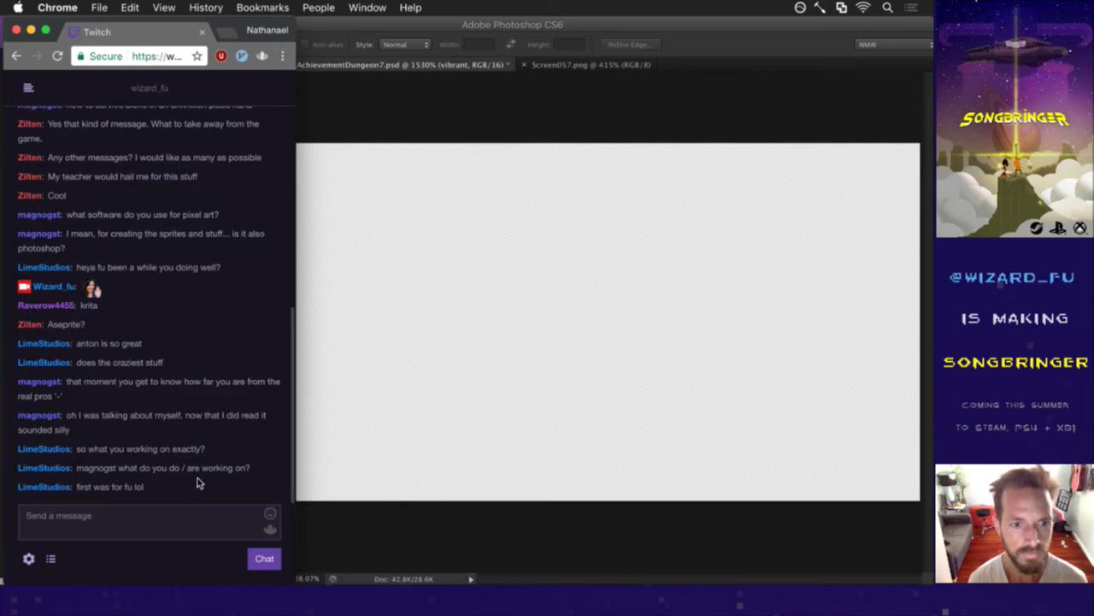
Return from the Twitch chat to Photoshop and close AchievementDungeon7.psd, saving its changes.
left_click_drag(91, 460, 216, 451)
left_click(340, 163)
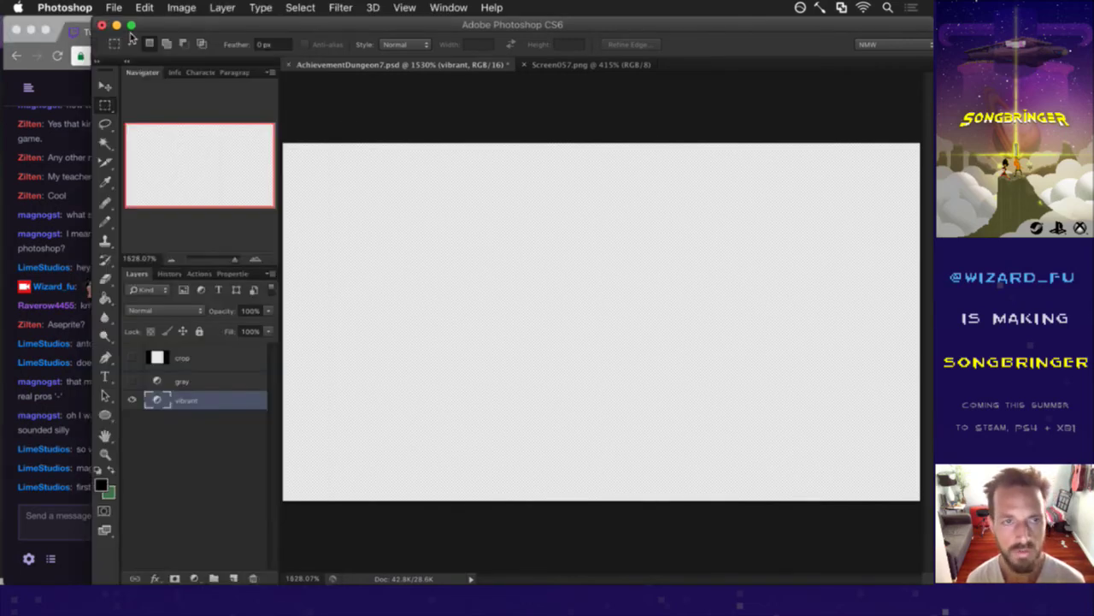
left_click(114, 7)
mouse_move(157, 102)
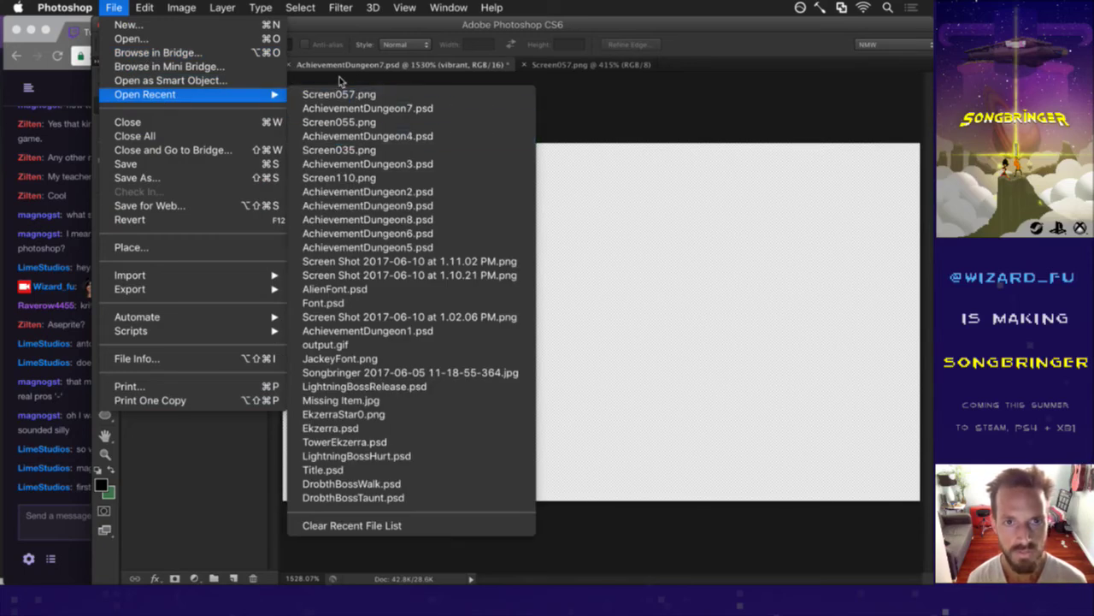
left_click(287, 65)
left_click(288, 65)
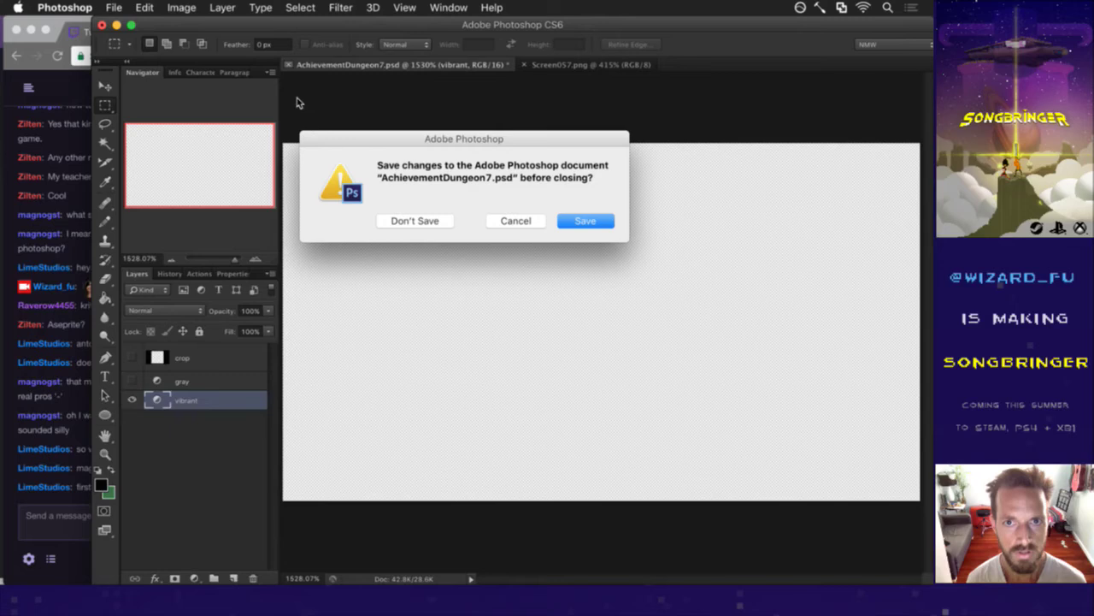
left_click(591, 221)
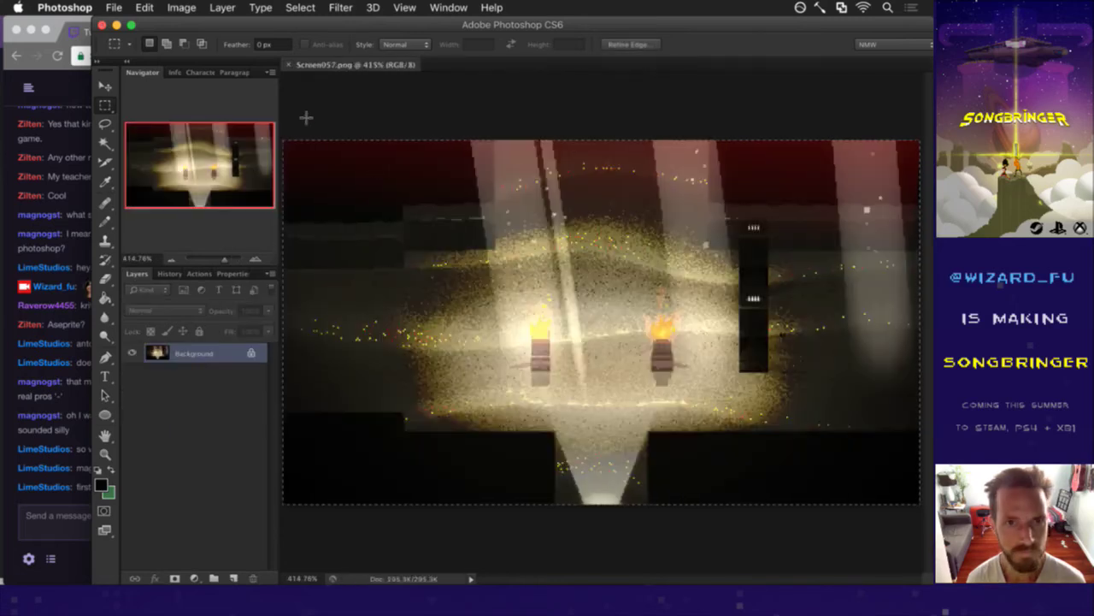
Open the recent file AchievementDungeon5.psd, fit it to the window, and delete its Layer 1.
left_click(113, 6)
mouse_move(162, 95)
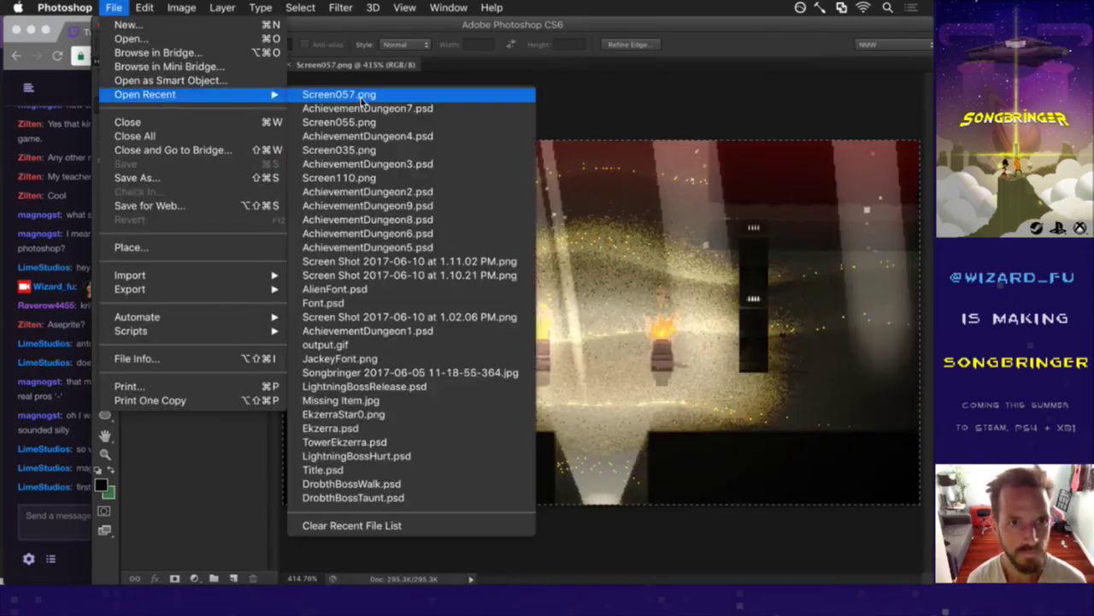
left_click(373, 248)
key("super+0")
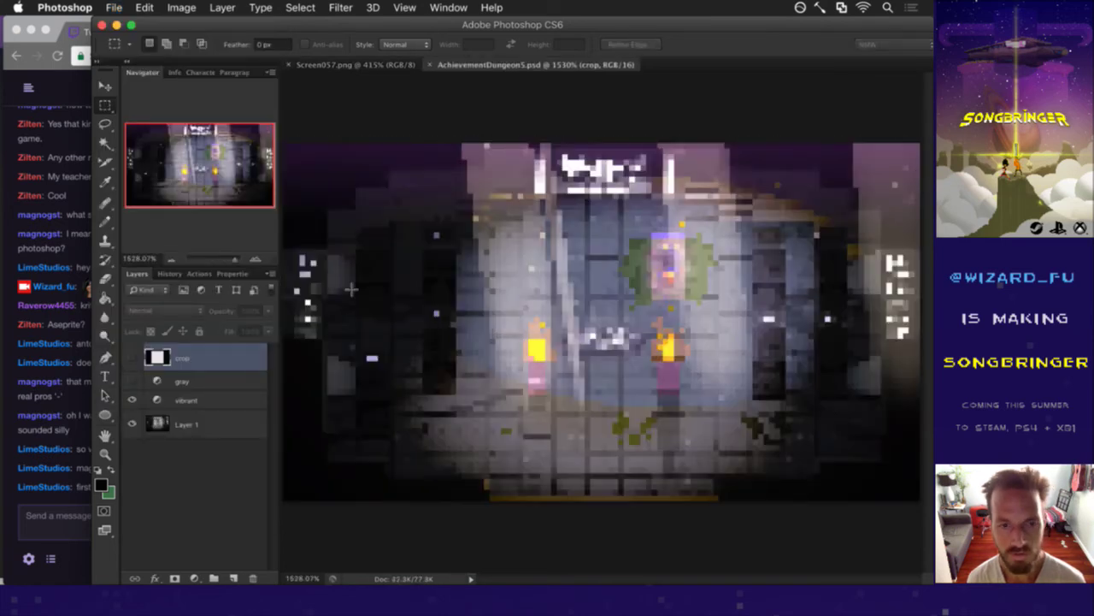
left_click(187, 422)
key("BackSpace")
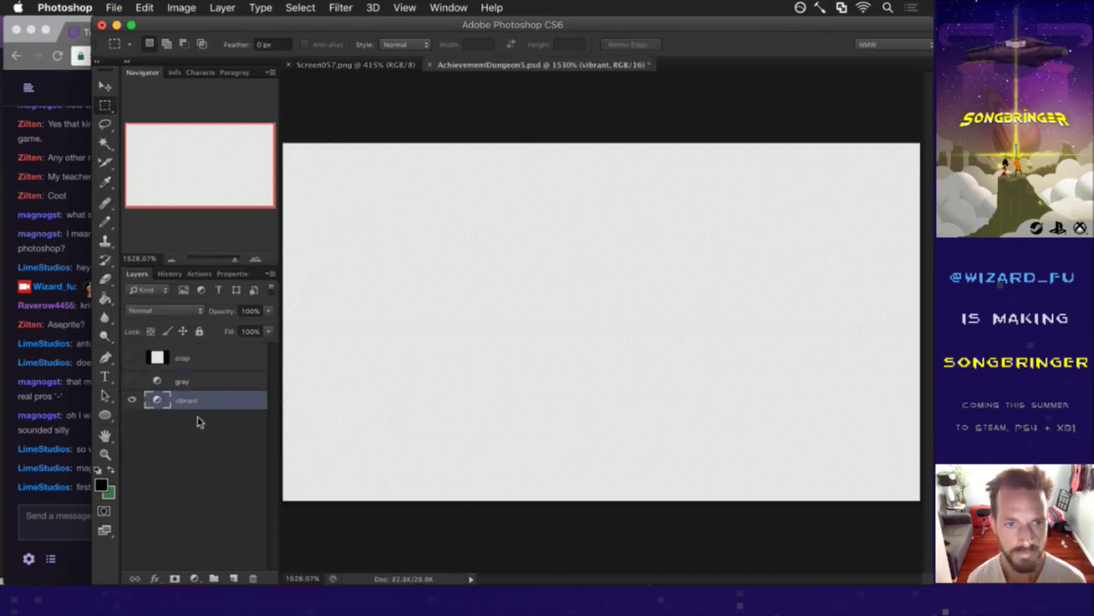
Copy the selected Screen057.png artwork and paste it into AchievementDungeon5.psd above the vibrant layer.
left_click(370, 66)
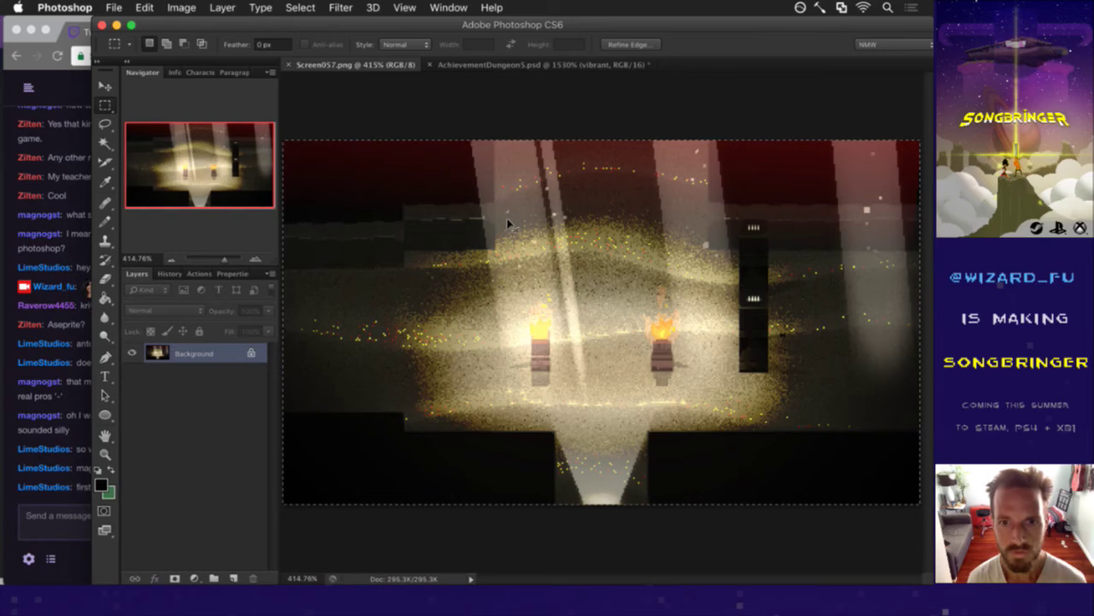
left_click(518, 66)
scroll(533, 357, "down", 5)
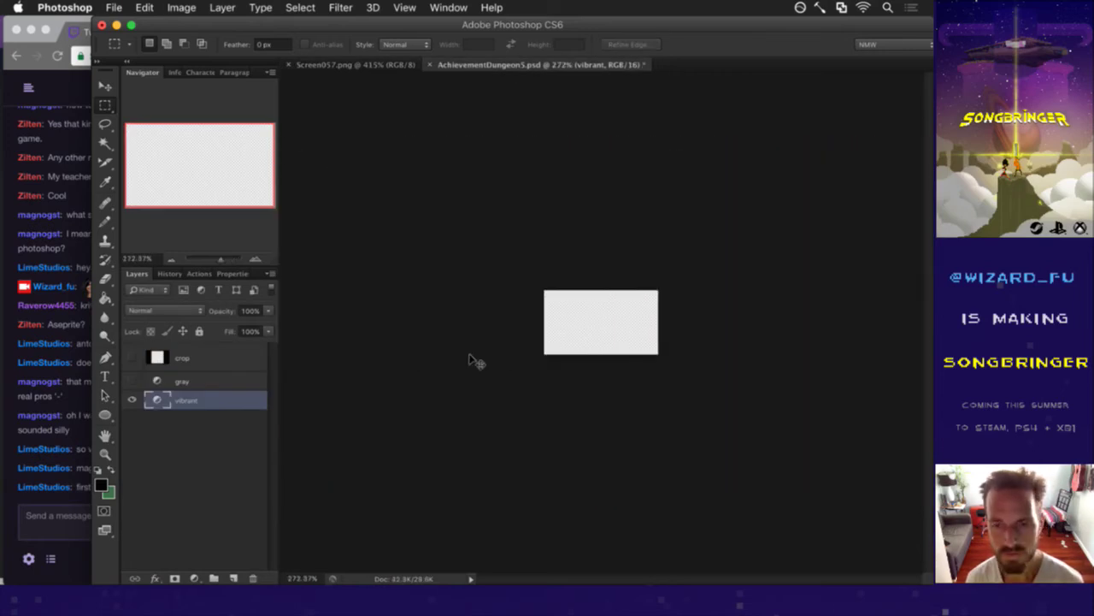
key("super+v")
Scale the pasted Layer 1 down to about 118 by 67 px and align it with the canvas's top-left corner.
key("v")
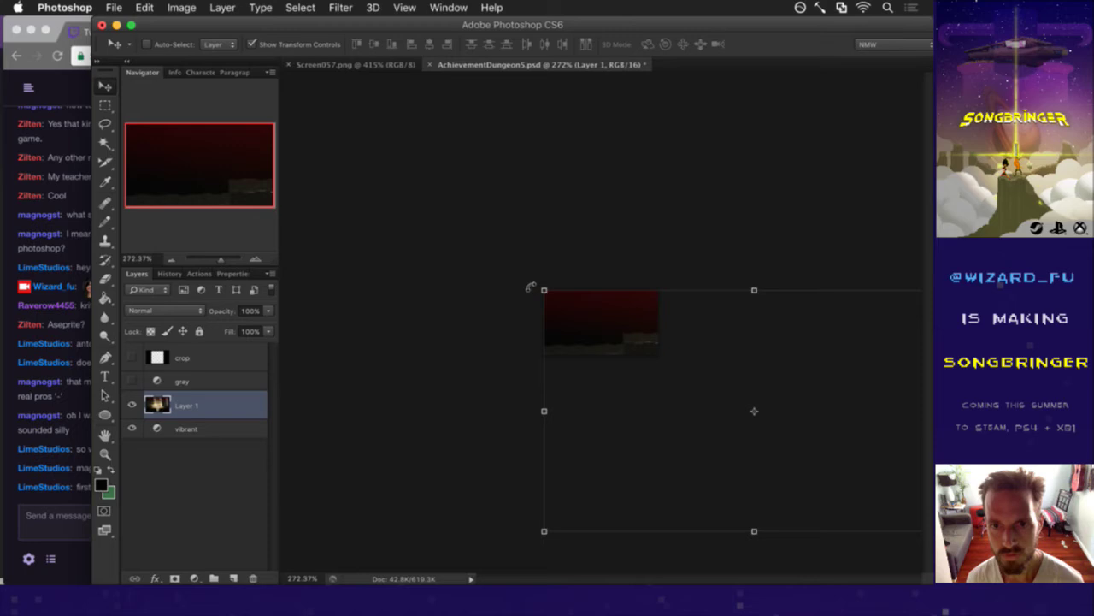
key("super+t")
left_click_drag(549, 294, 573, 310)
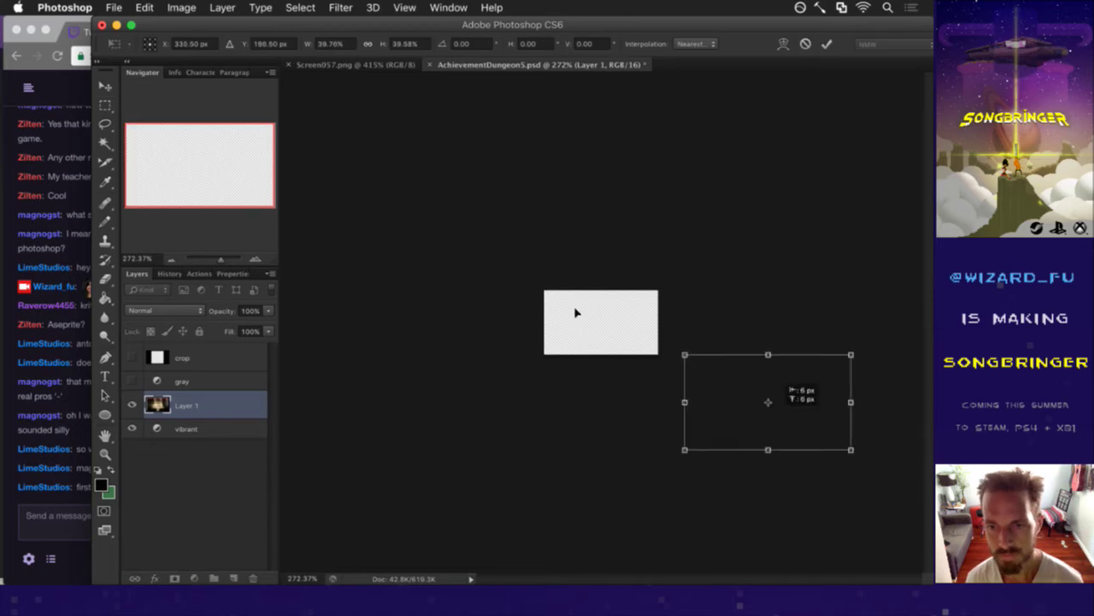
left_click_drag(710, 385, 669, 356)
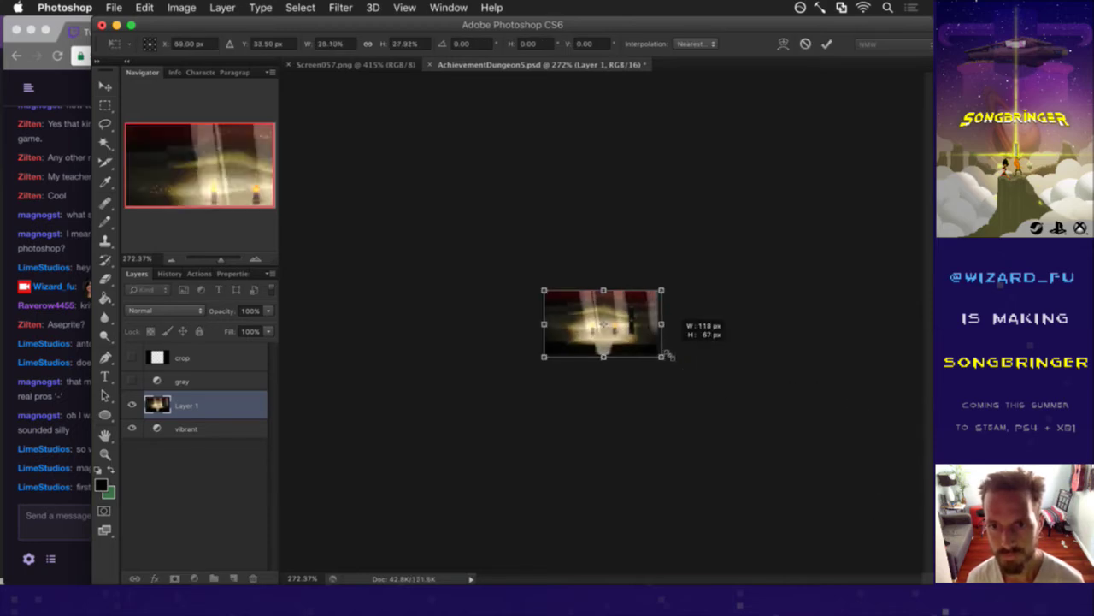
left_click(827, 44)
key("m")
scroll(614, 384, "up", 5)
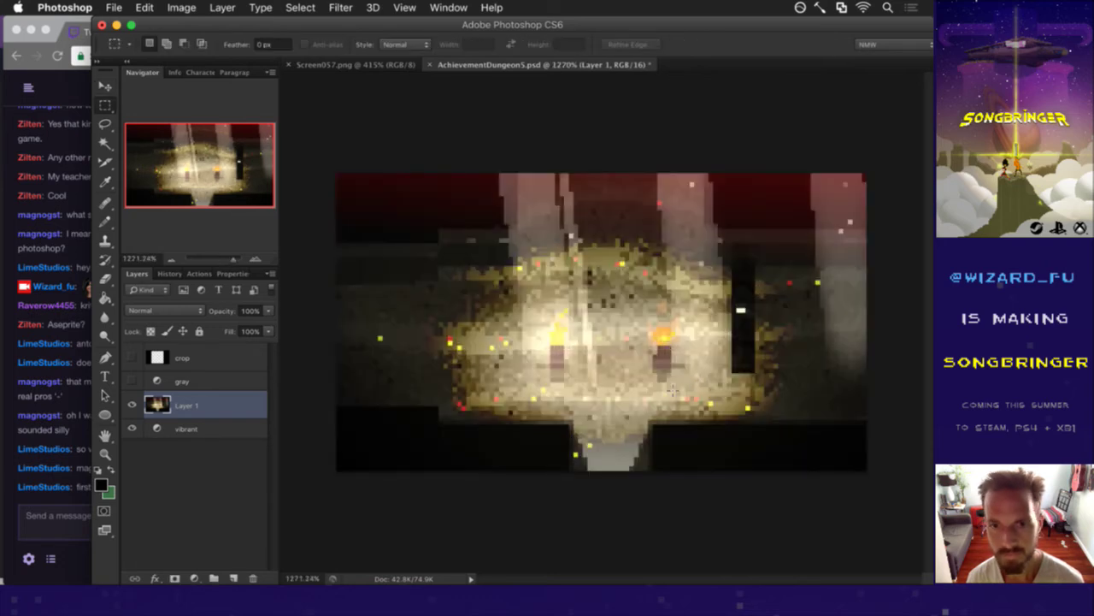
Show the crop layer and nudge Layer 1 two pixels to the left within the crop frame.
left_click(132, 357)
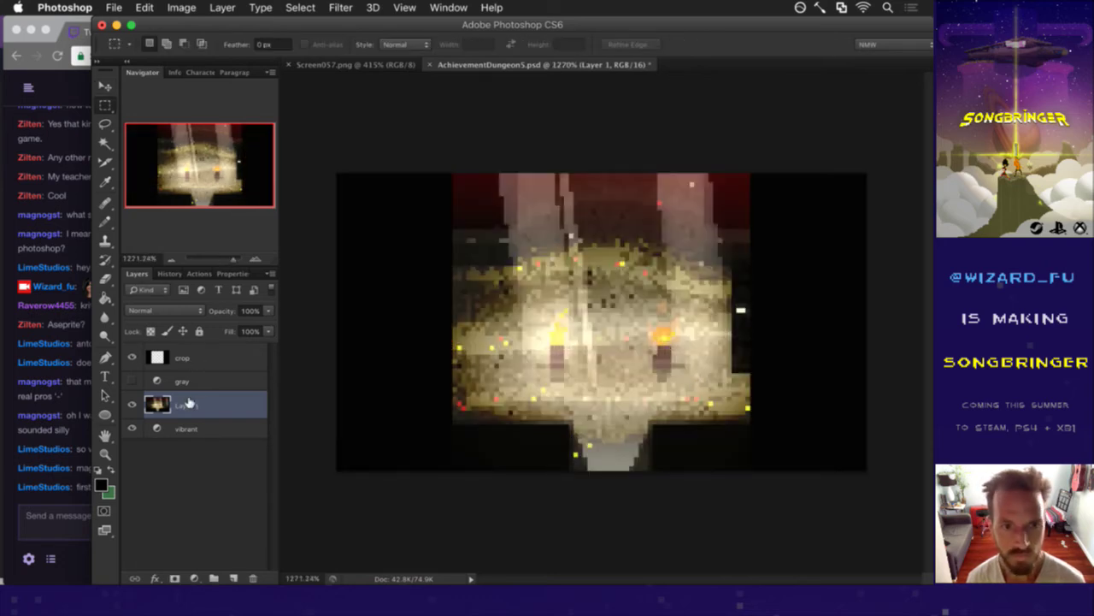
key("v")
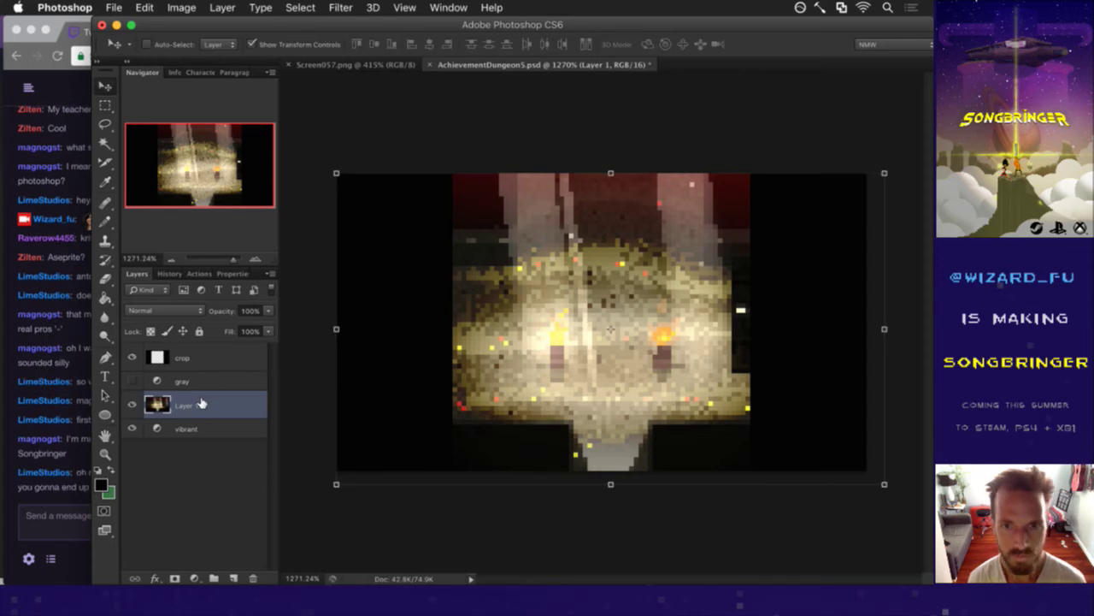
key("Left")
key("Left")
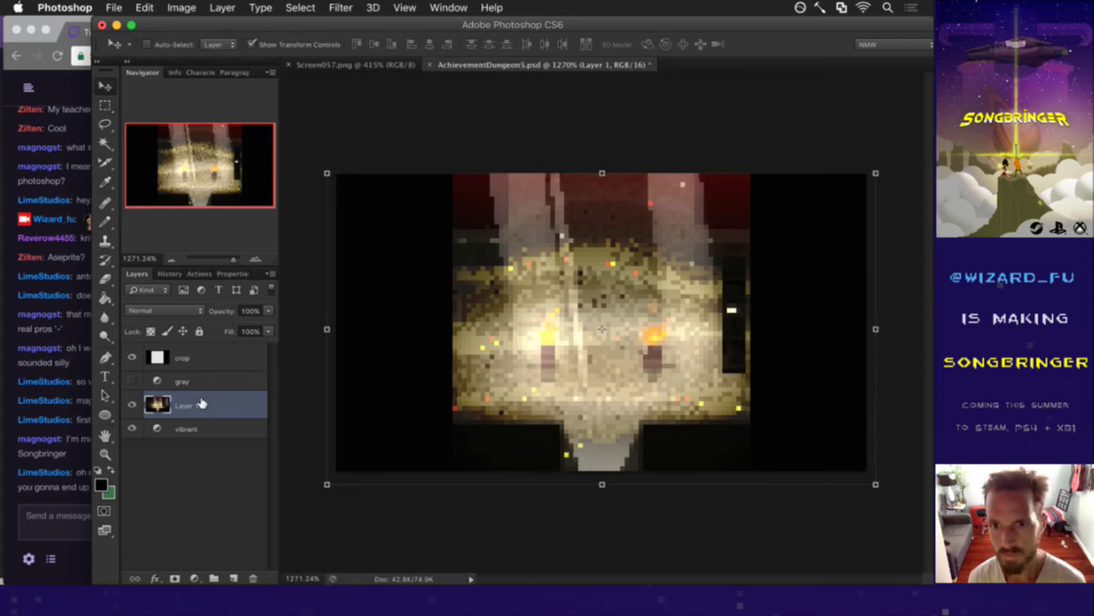
key("Right")
key("Left")
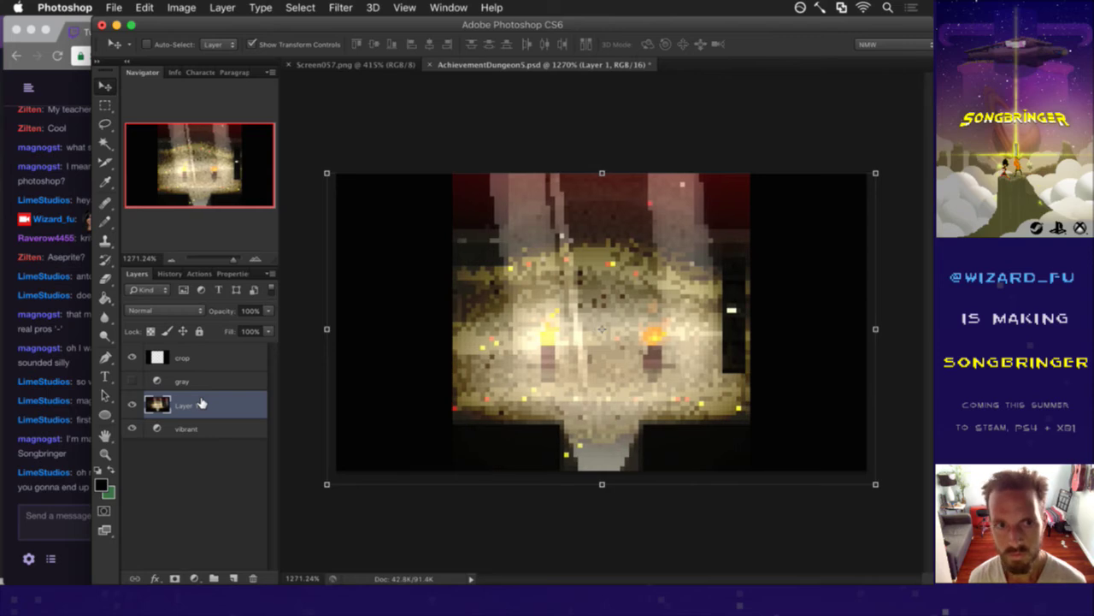
key("m")
Switch to the Twitch chat in Chrome, read the newest messages about game development, and return to Photoshop.
left_click(58, 493)
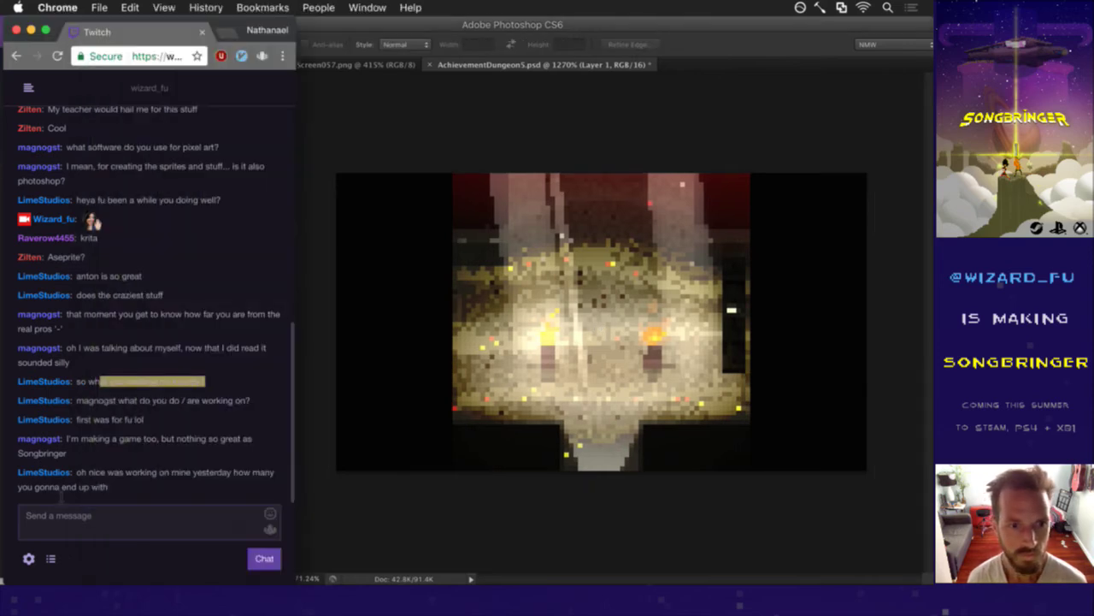
left_click_drag(81, 479, 209, 477)
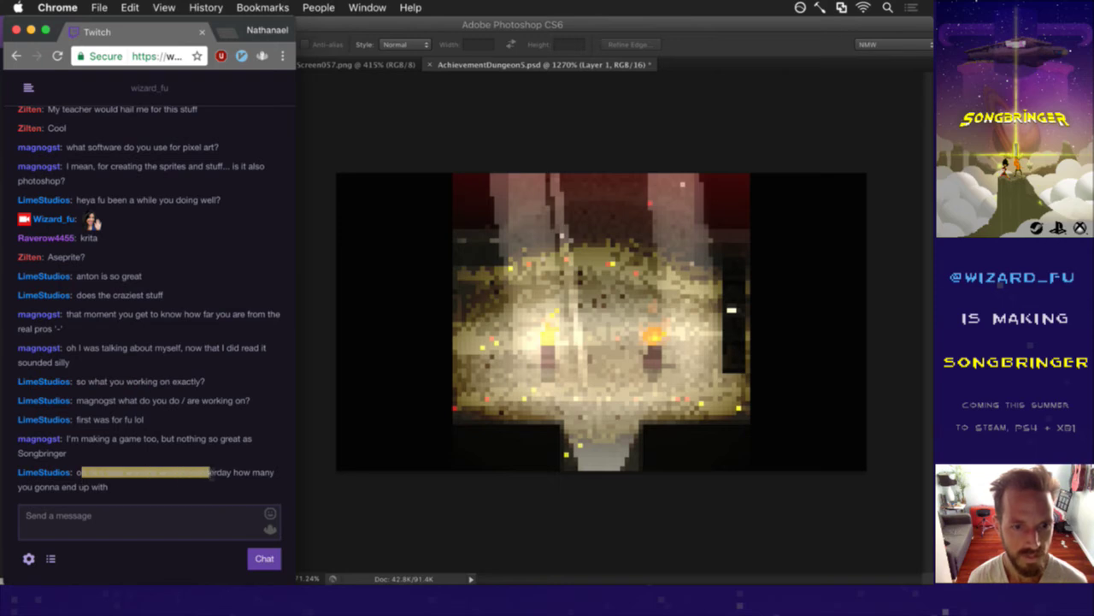
left_click(207, 484)
triple_click(120, 486)
left_click(147, 488)
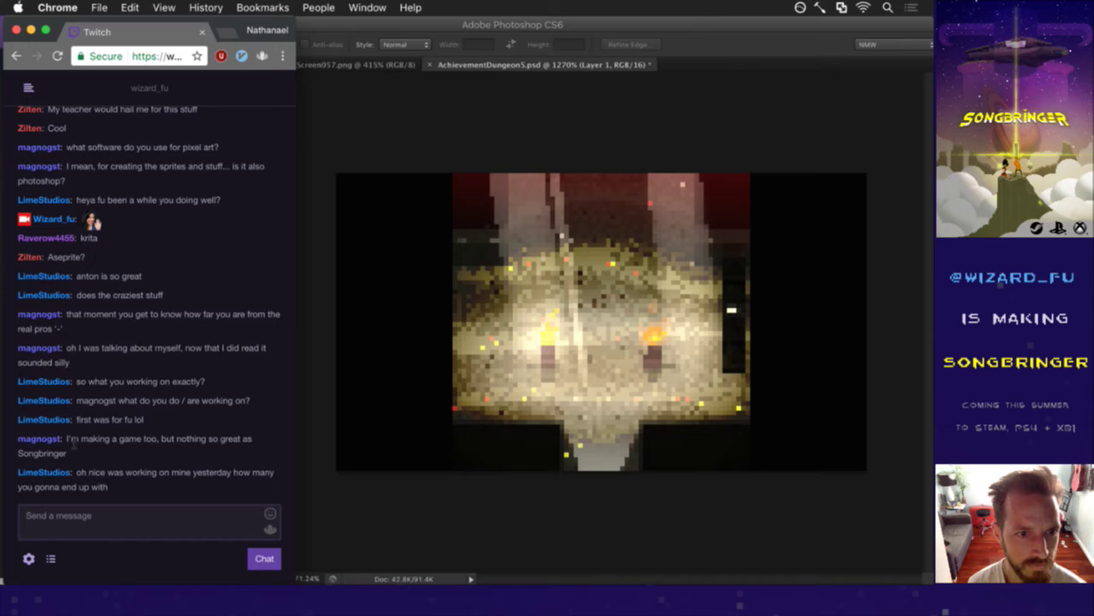
left_click_drag(70, 445, 154, 449)
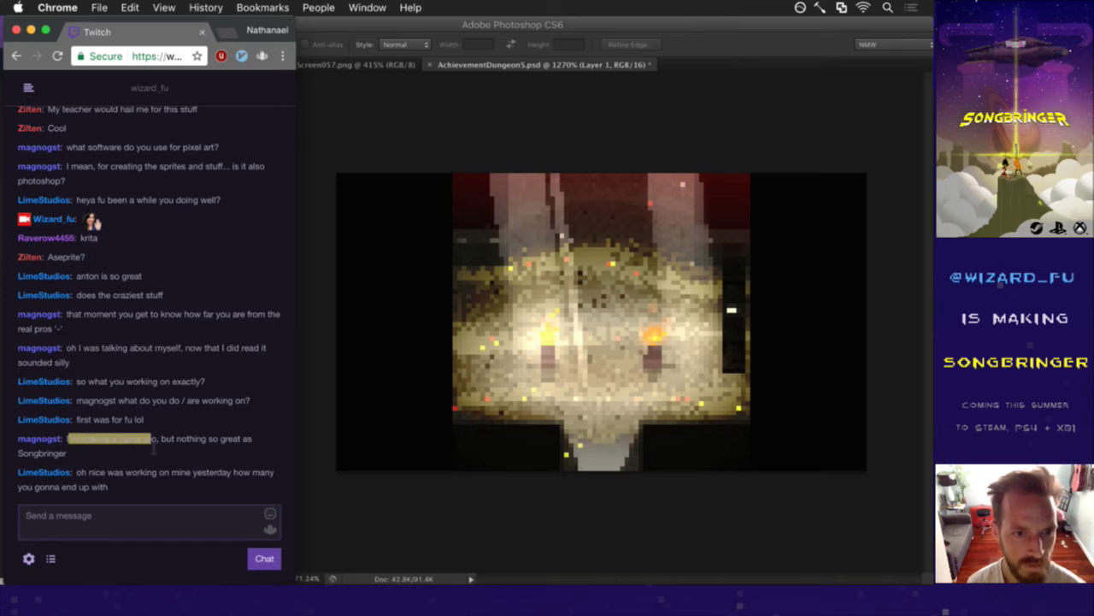
left_click(391, 500)
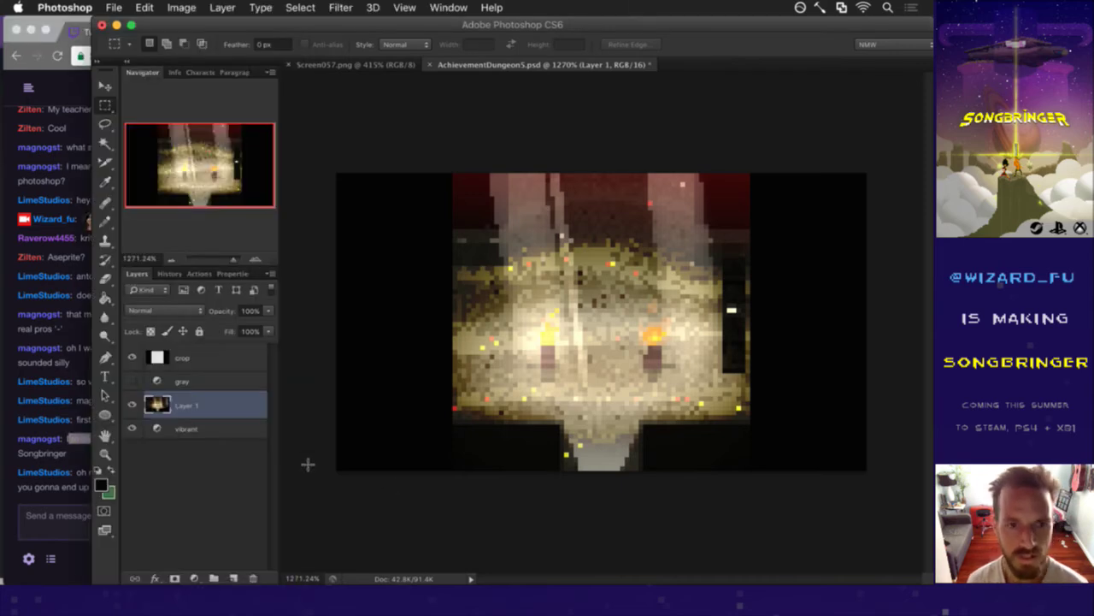
Hide the crop layer and move Layer 1 below the vibrant adjustment layer.
left_click(132, 358)
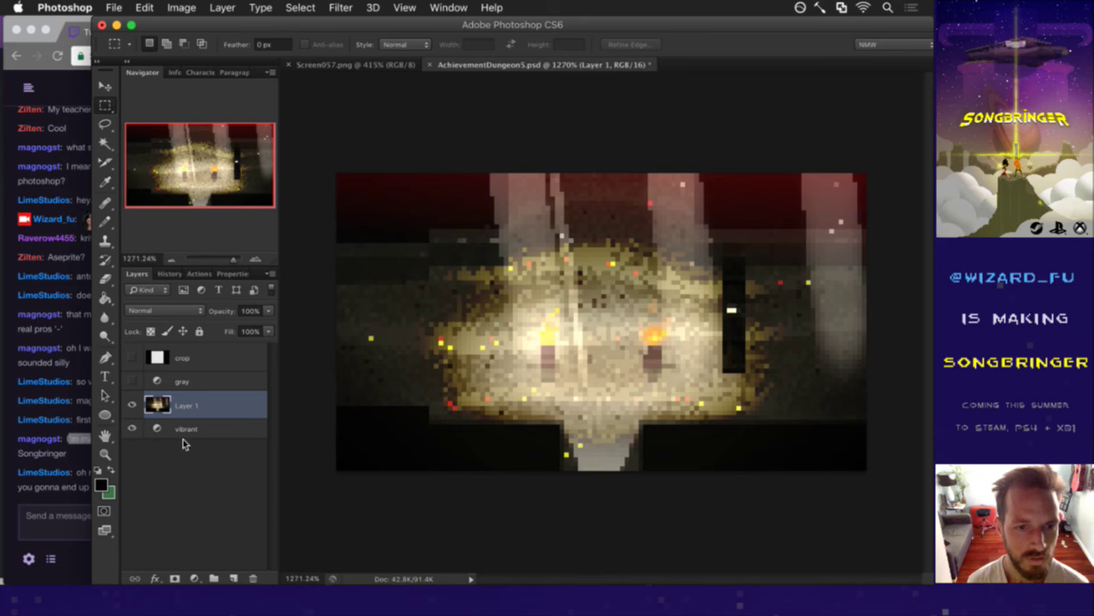
left_click_drag(157, 409, 157, 449)
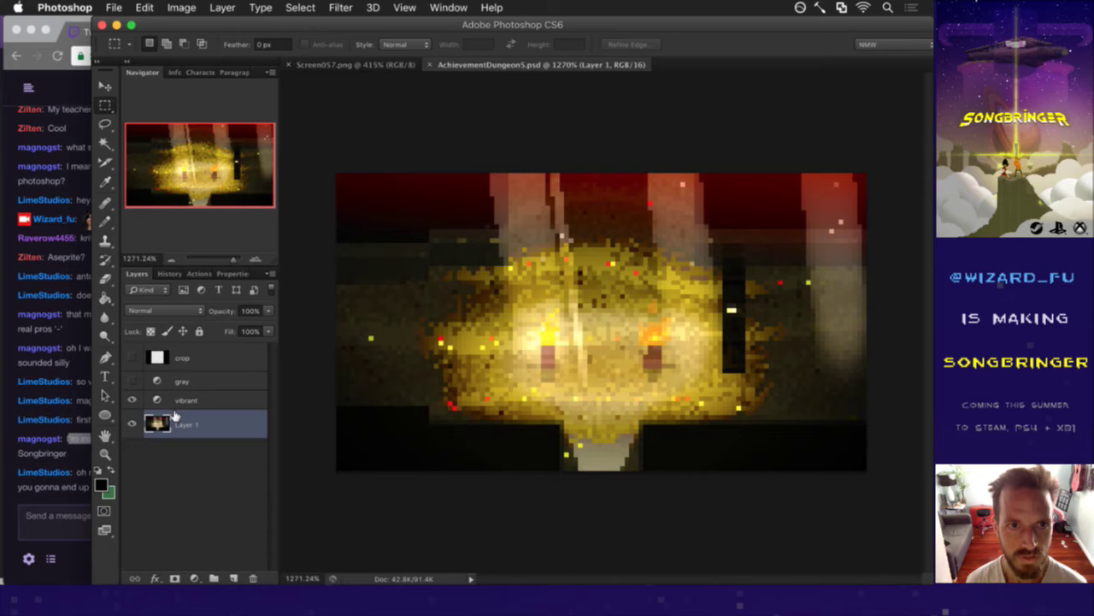
left_click(199, 273)
left_click(137, 273)
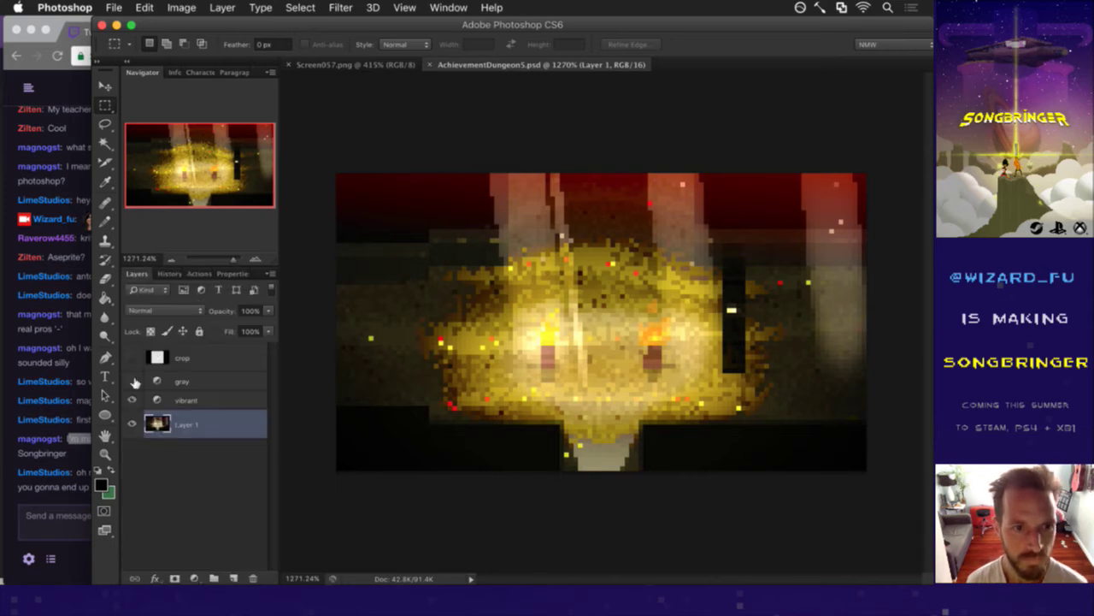
Show the gray adjustment layer and run the SaveIcon1920 action to export the wide grayscale icon.
left_click(133, 383)
left_click(199, 273)
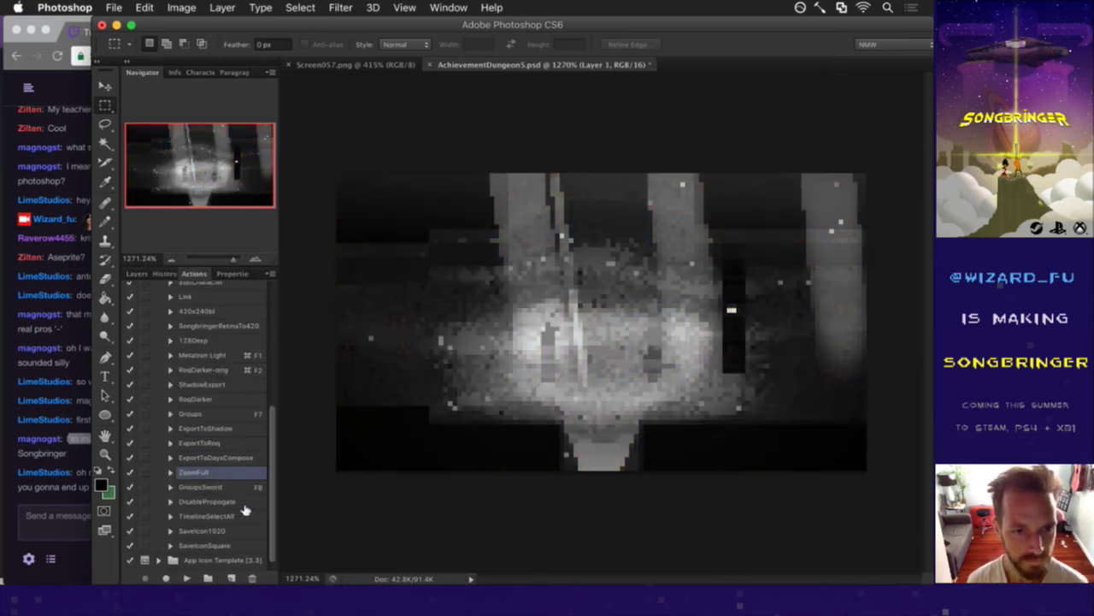
left_click(215, 531)
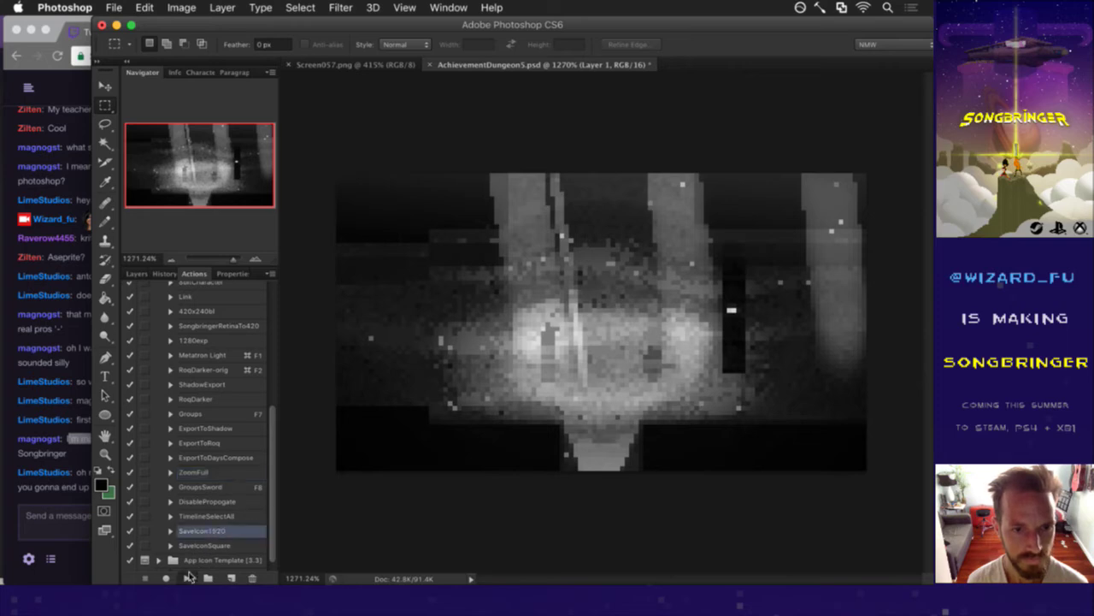
Switch to Finder and move the 06-10-17 folder on the desktop to the Trash.
key("super+Tab")
key("super+Tab")
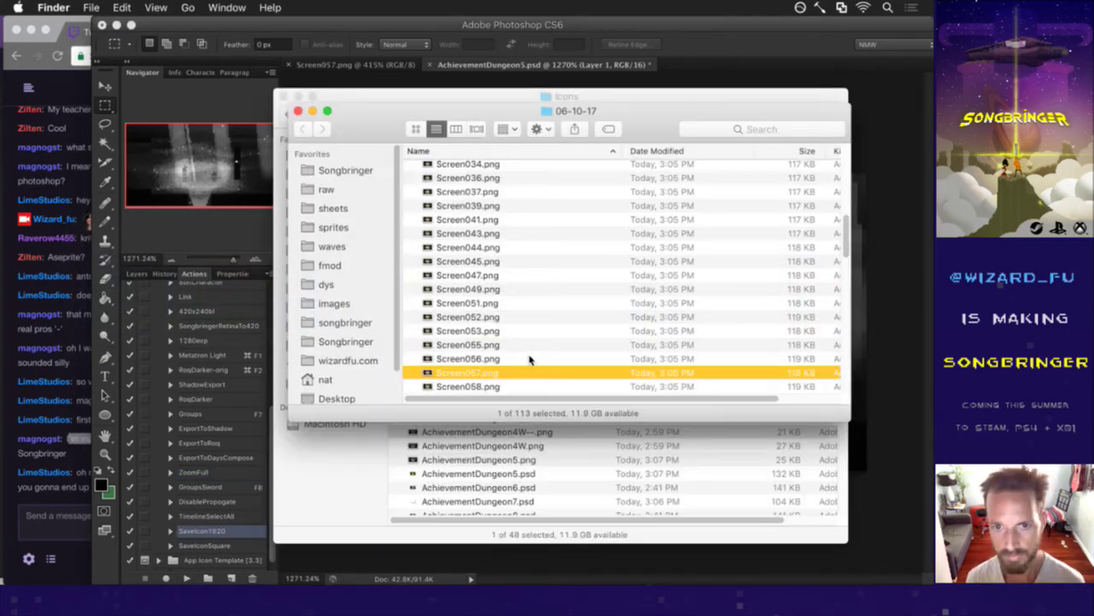
key("F11")
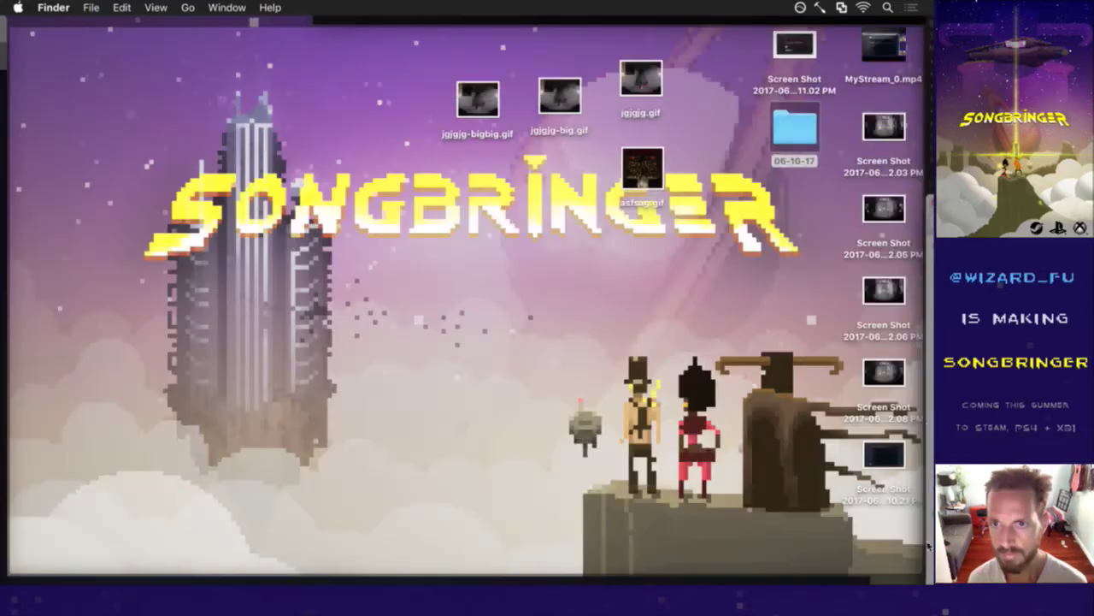
left_click(795, 130)
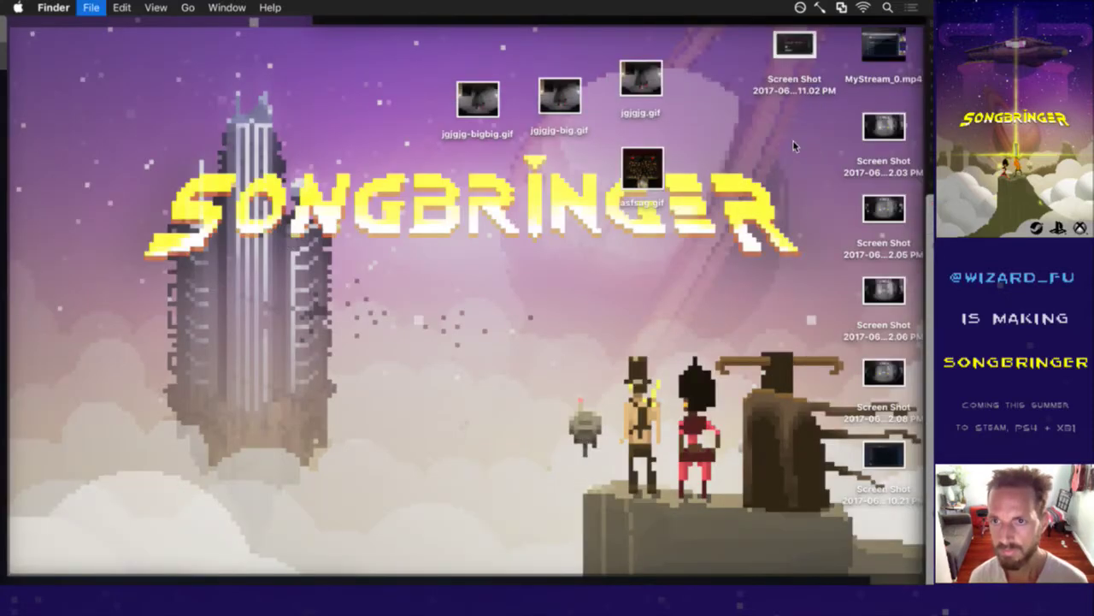
key("F11")
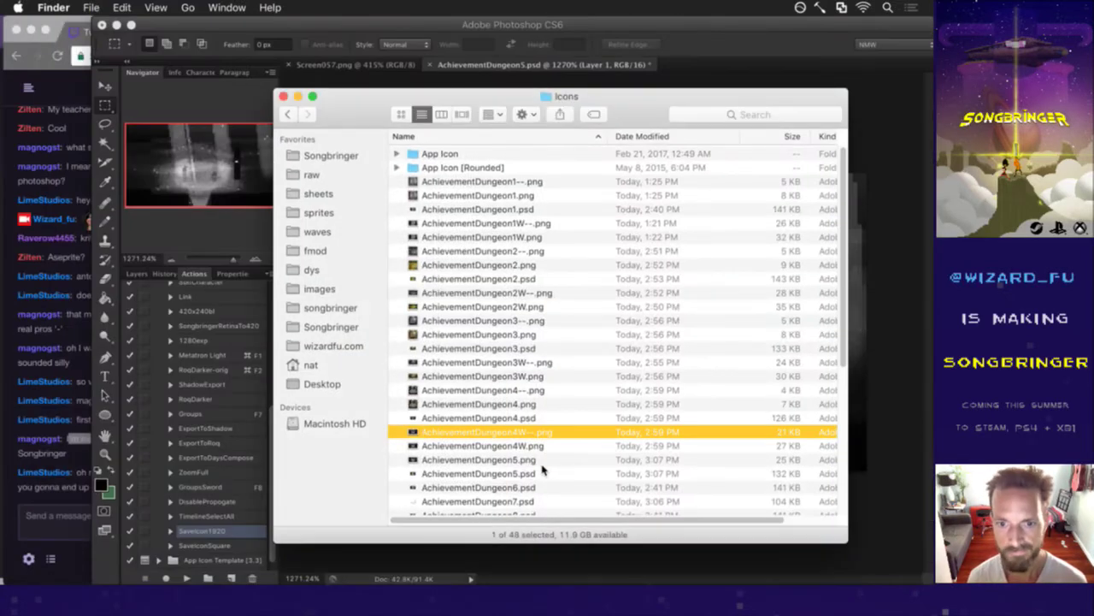
Preview the exported AchievementDungeon5.png in the Icons folder.
key("Down")
key("Down")
key("space")
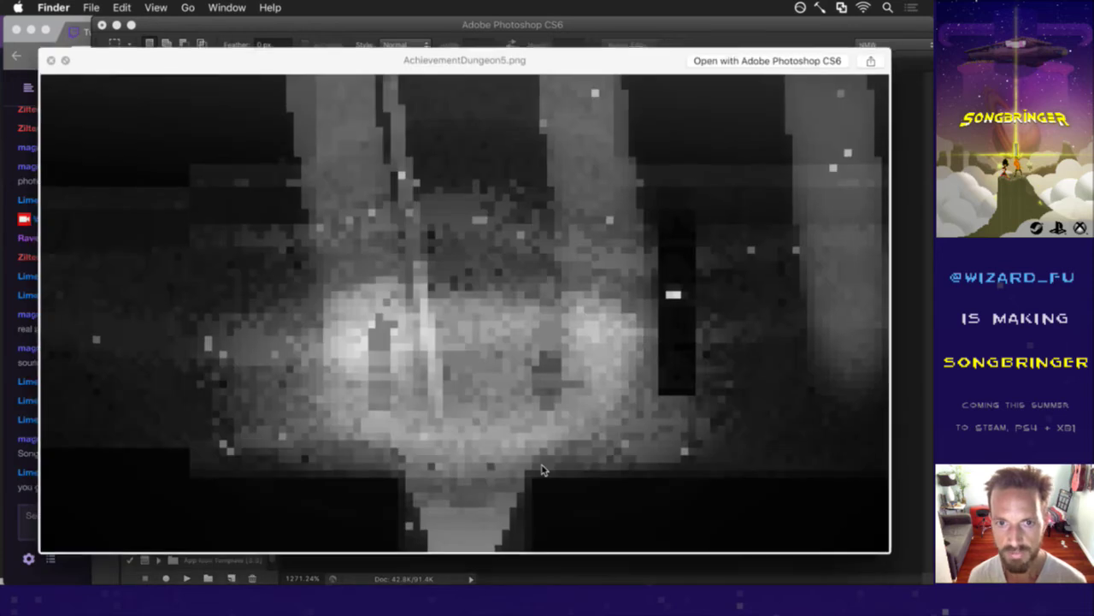
key("space")
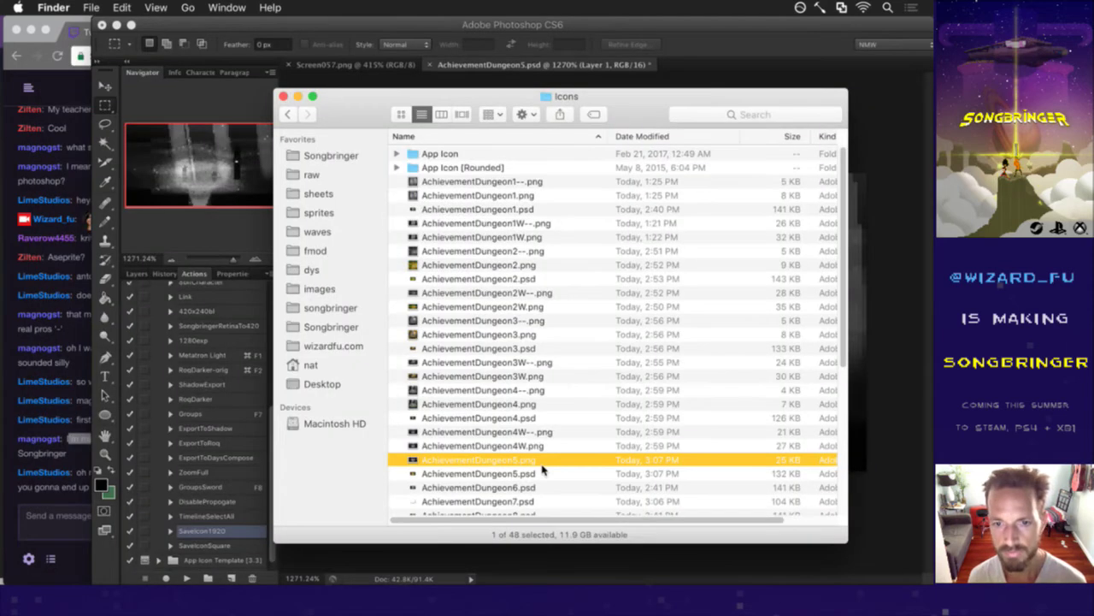
Rename the wide grayscale export AchievementDungeon5.png as AchievementDungeon5W--.png.
key("alt+Down")
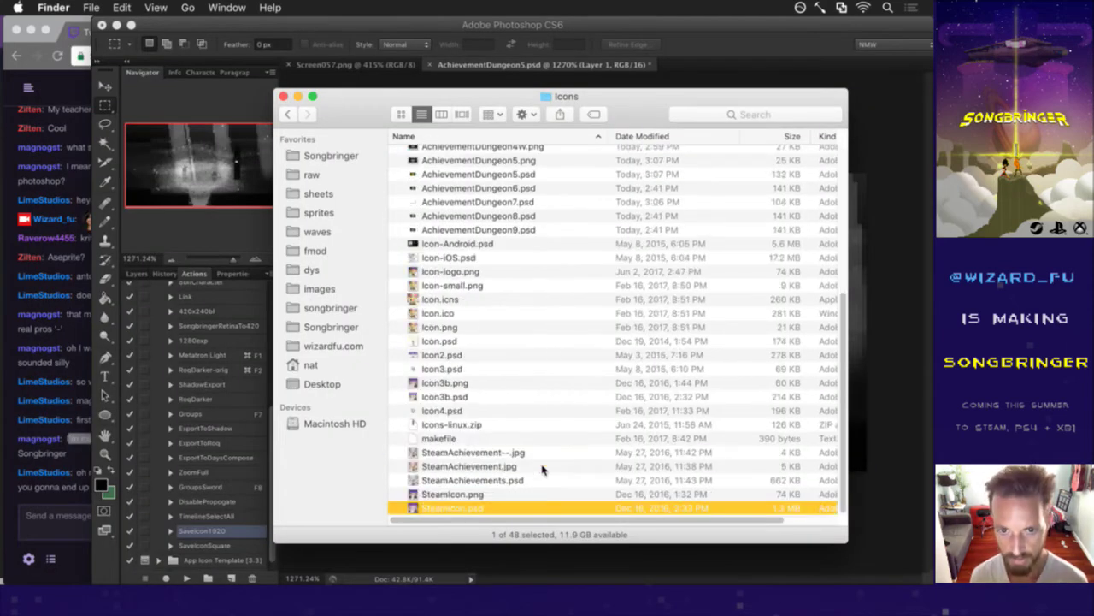
scroll(530, 377, "up", 5)
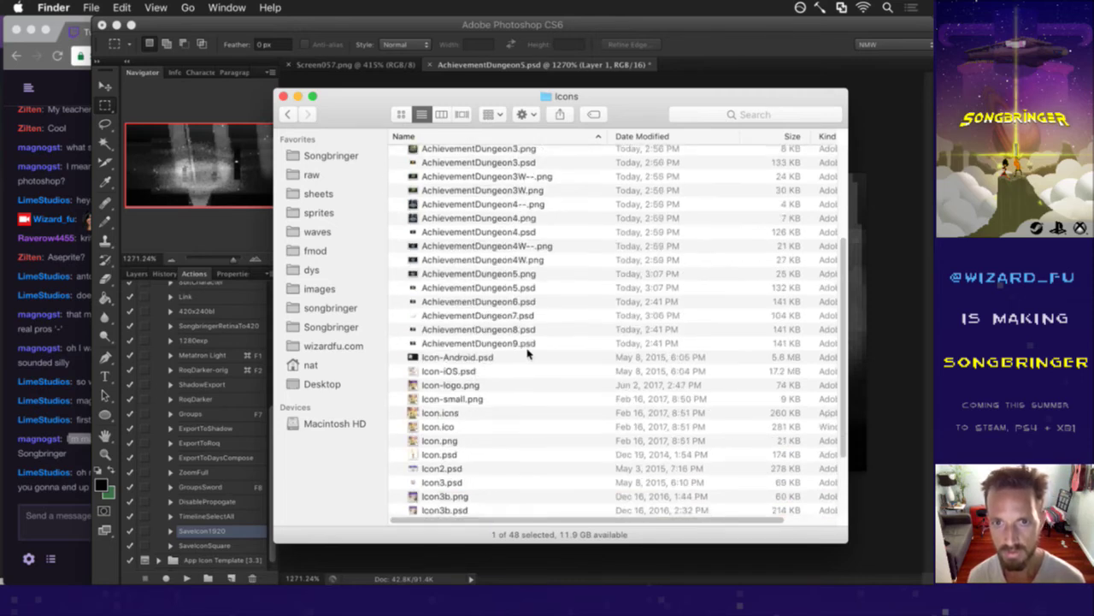
left_click(540, 284)
key("Return")
type("W")
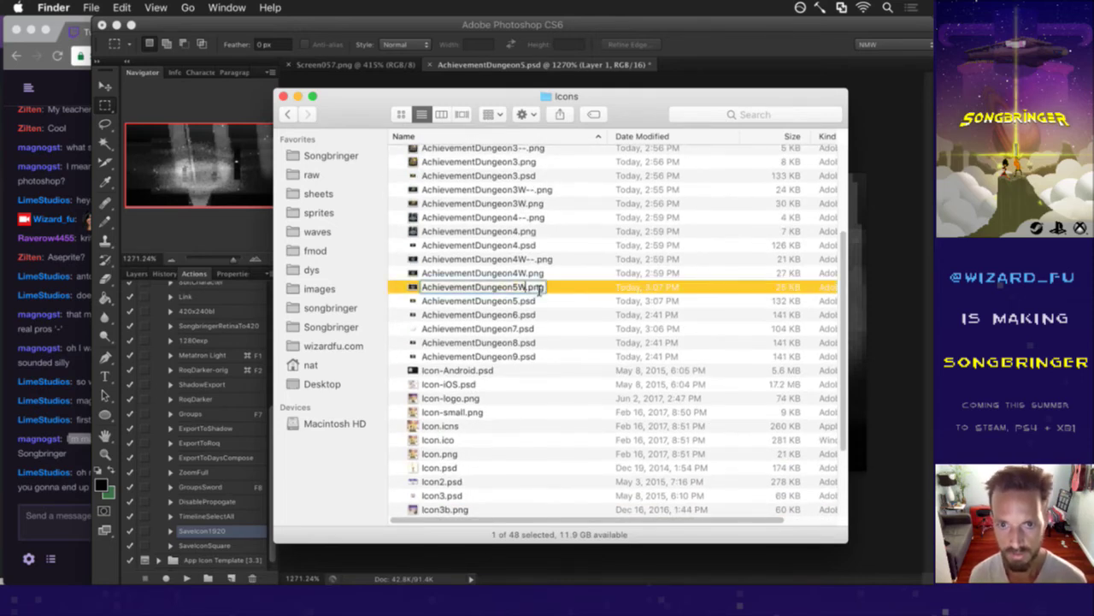
type("--")
key("Return")
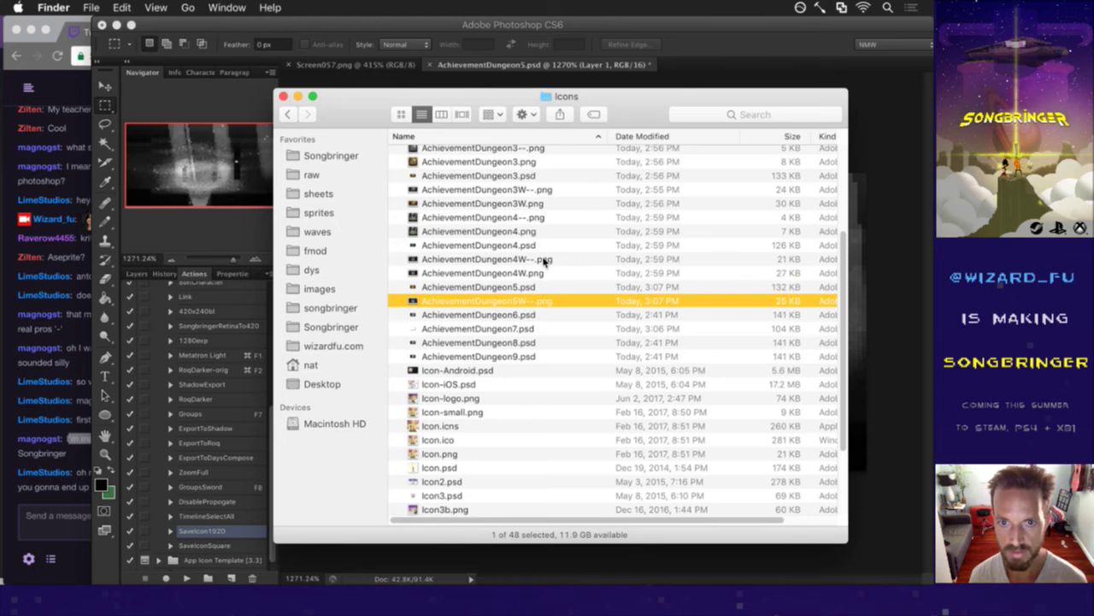
Switch to Photoshop and run the SaveIconSquare action to export the square grayscale icon.
left_click(187, 266)
left_click(202, 544)
left_click(186, 579)
Switch to Finder and rename the square grayscale export AchievementDungeon5.png as AchievementDungeon5--.png.
key("super+Tab")
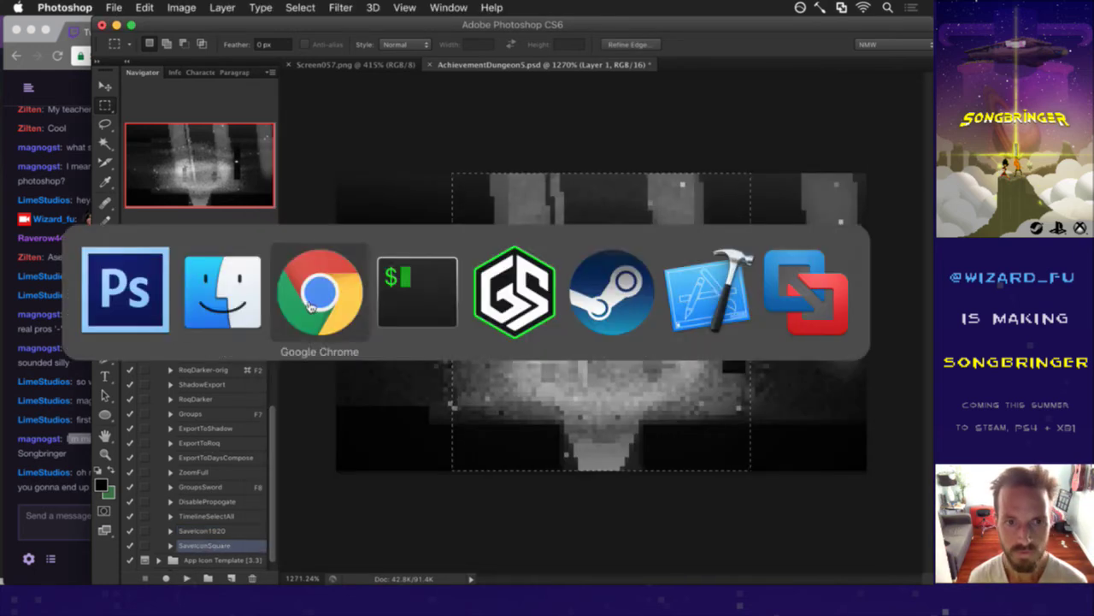
key("super+shift+Tab")
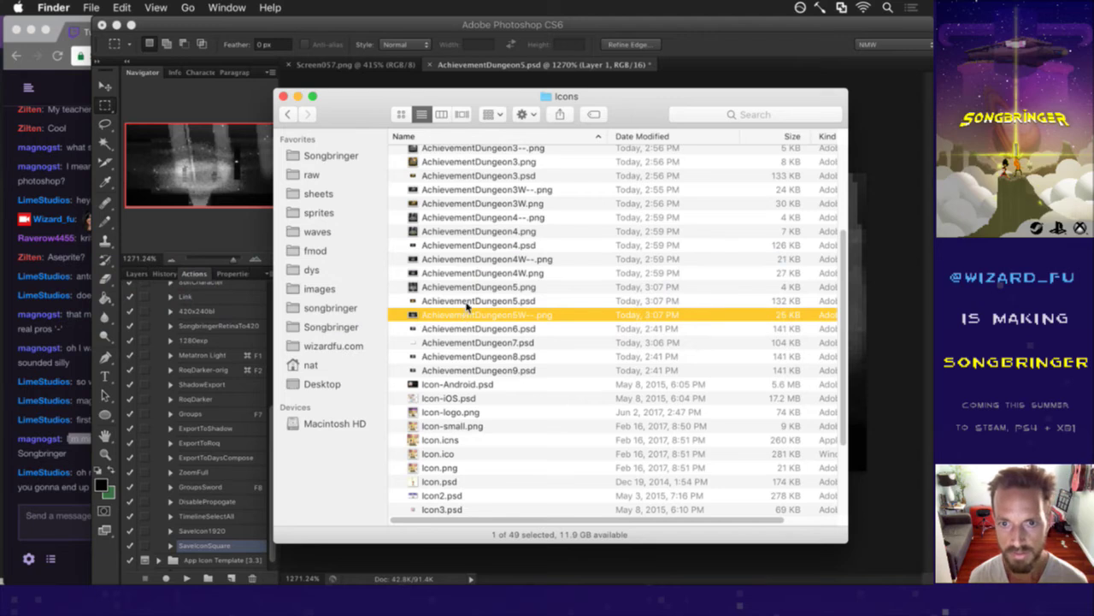
left_click(468, 288)
key("Return")
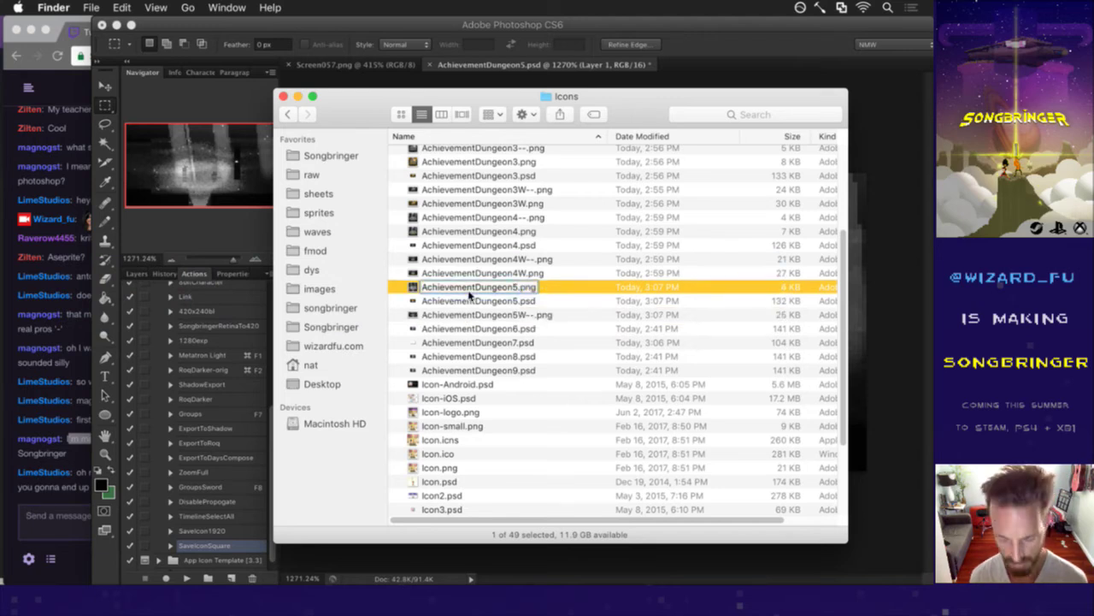
type("--")
key("Return")
Back in Photoshop, hide the gray adjustment layer and run the SaveIcon1920 action to export the wide color icon.
key("super+Tab")
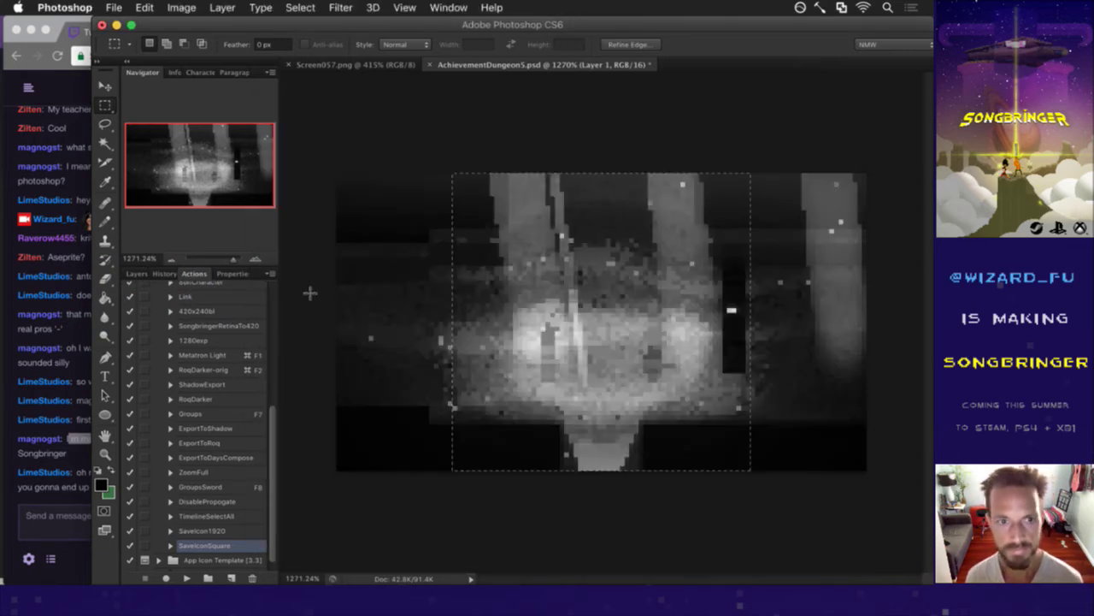
left_click(137, 274)
left_click(131, 380)
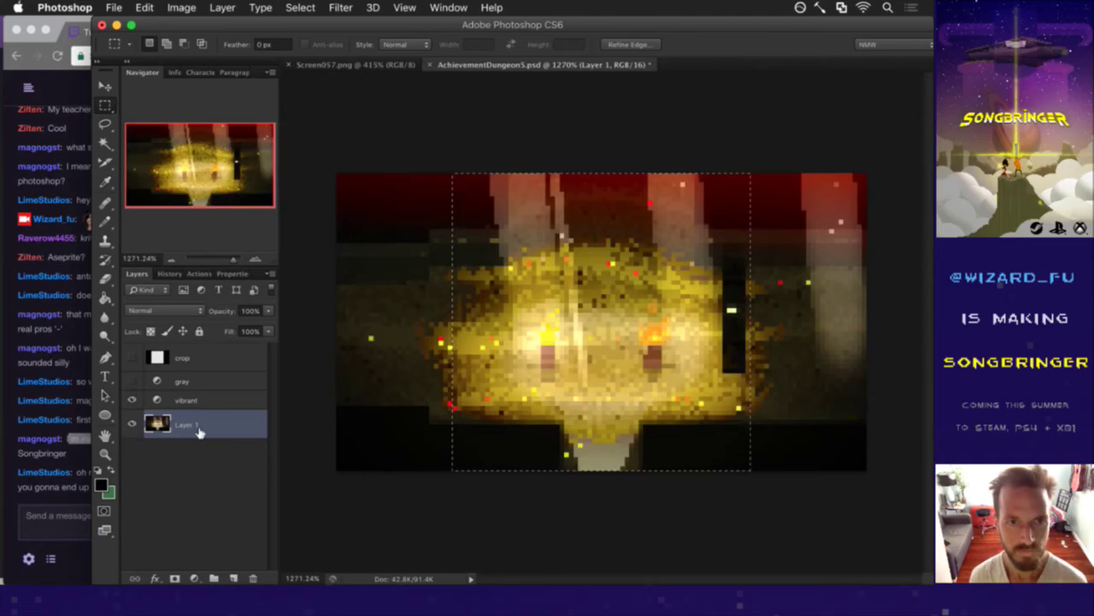
left_click(199, 273)
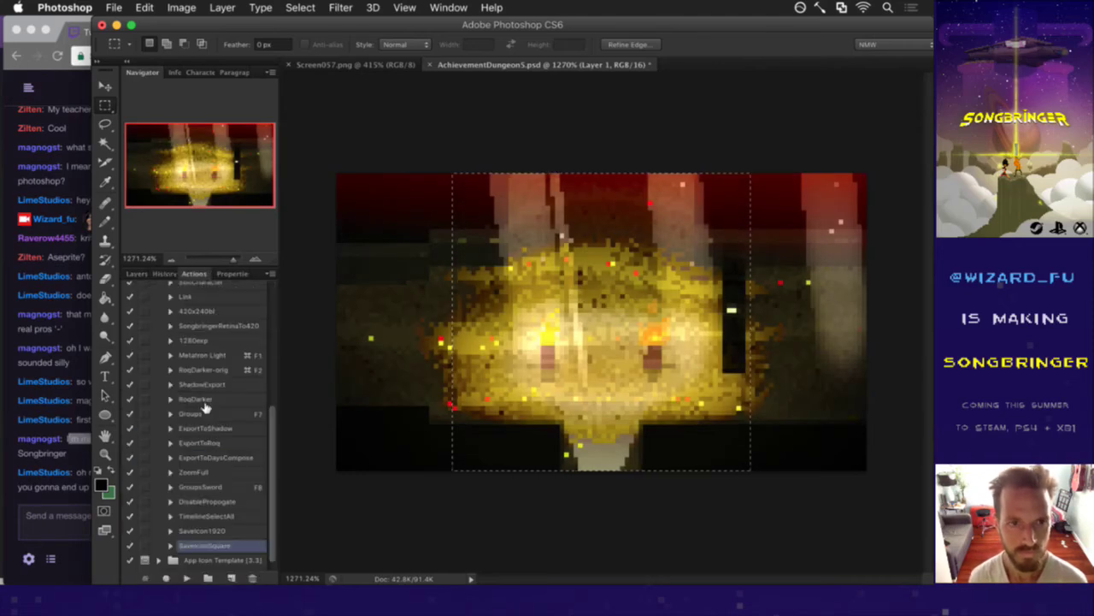
left_click(206, 530)
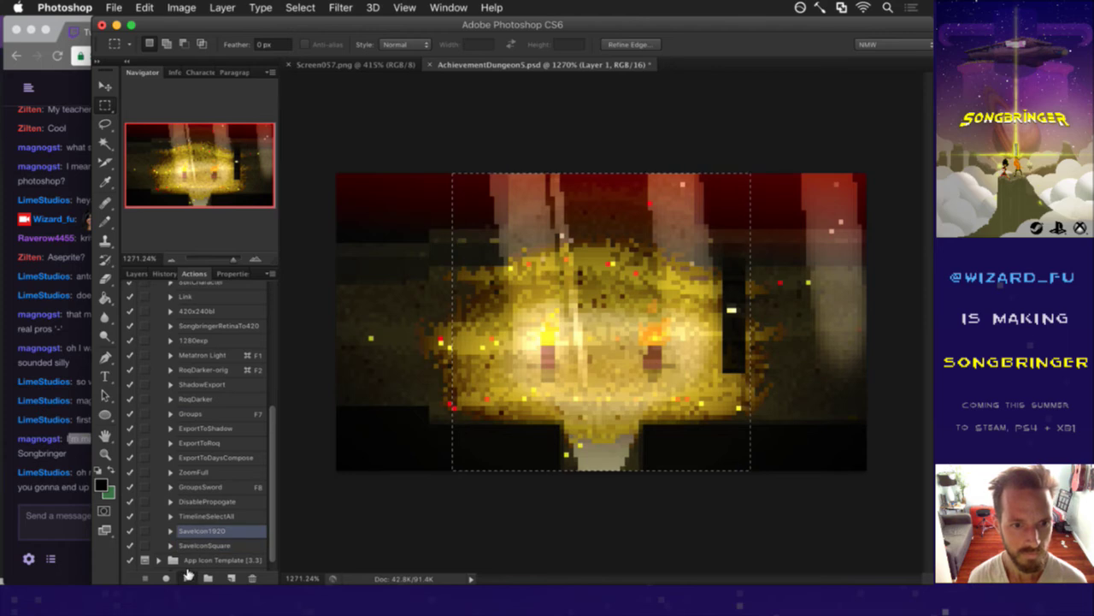
Switch to Finder and rename the wide color export AchievementDungeon5.png as AchievementDungeon5W.png.
key("super+Tab")
key("super+shift+Tab")
scroll(464, 377, "down", 1)
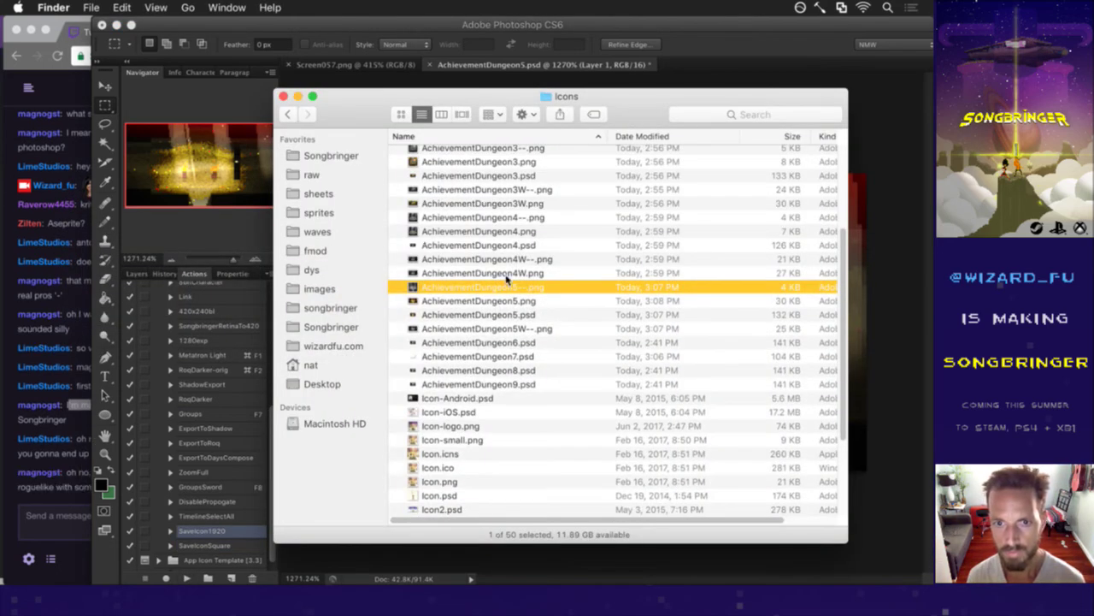
left_click(533, 305)
key("Return")
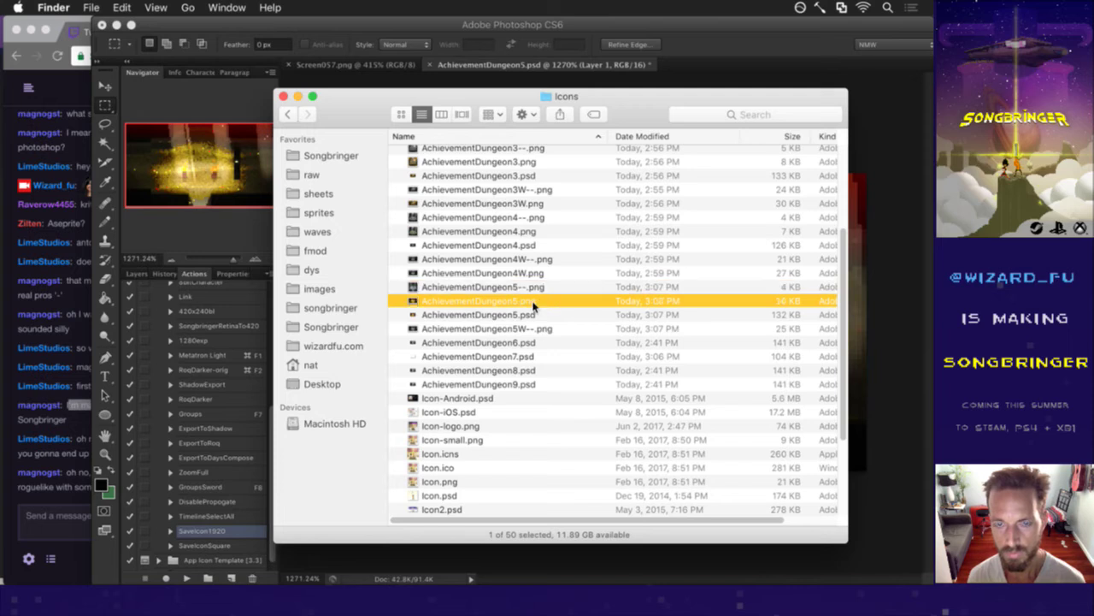
key("Right")
type("W")
key("Return")
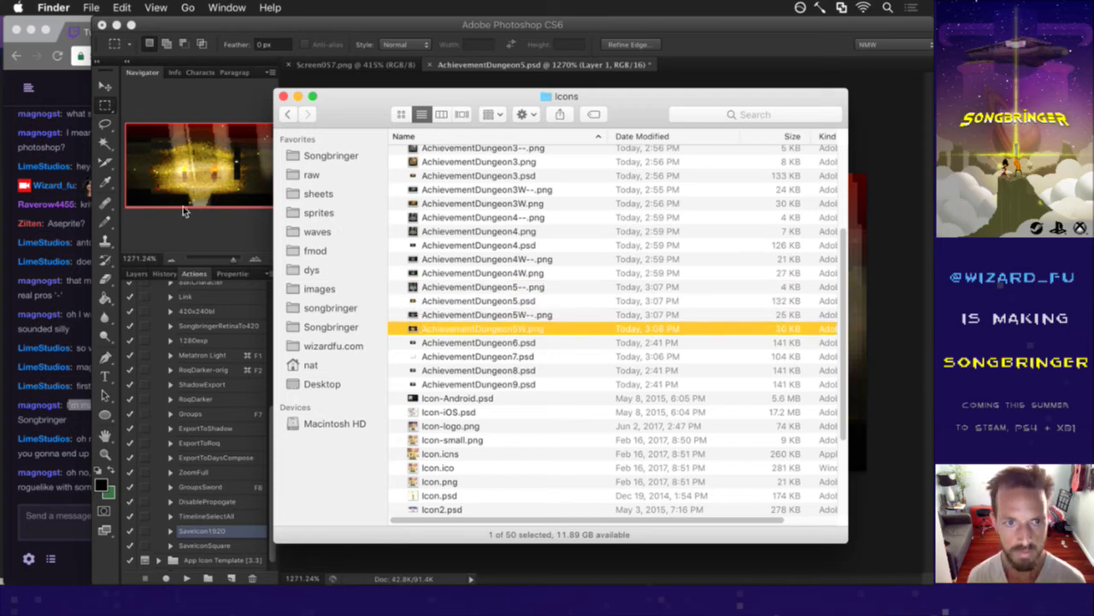
Return to Photoshop and run the SaveIconSquare action to export the square color icon.
left_click(181, 186)
left_click(224, 544)
left_click(190, 571)
Switch to Finder and preview the exported AchievementDungeon5 square and wide PNG icons.
key("super+Tab")
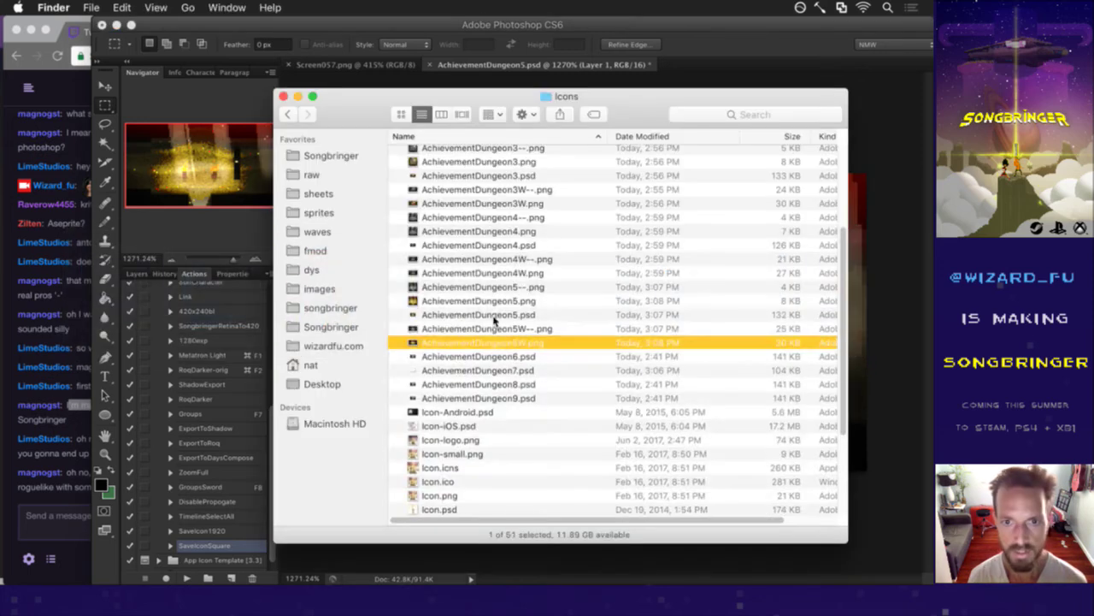
left_click(500, 299)
key("space")
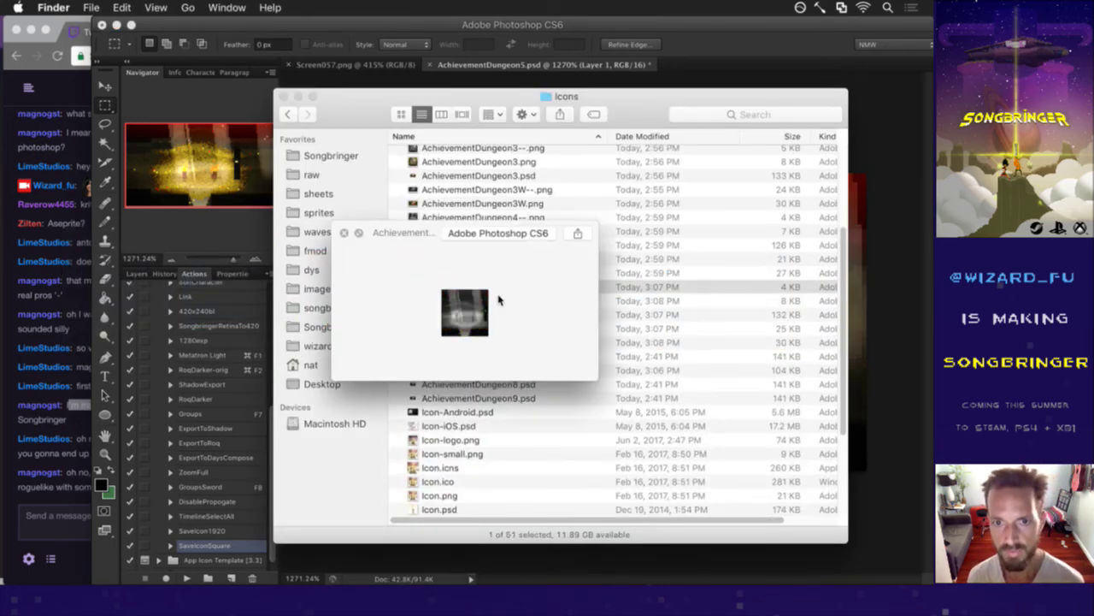
key("space")
key("Down")
key("Down")
key("space")
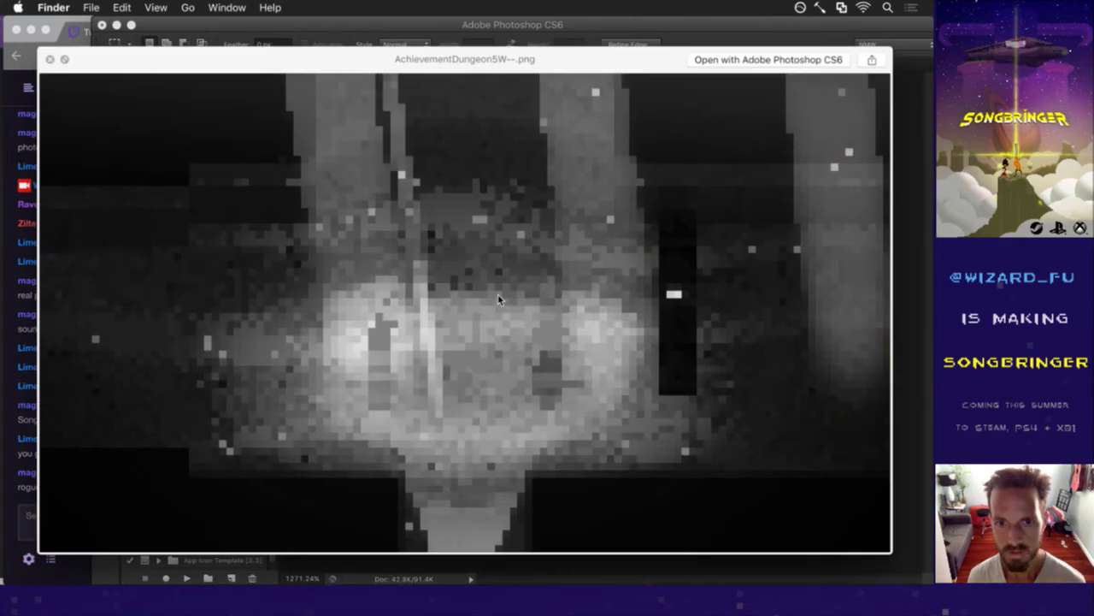
key("space")
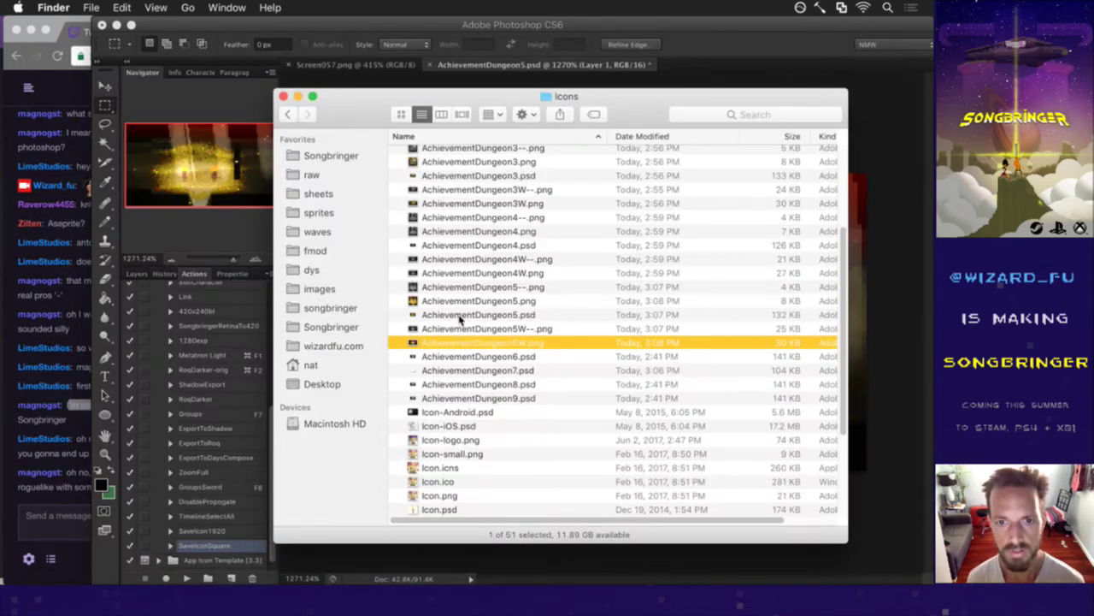
Switch to Photoshop and close the AchievementDungeon5.psd document.
left_click(691, 74)
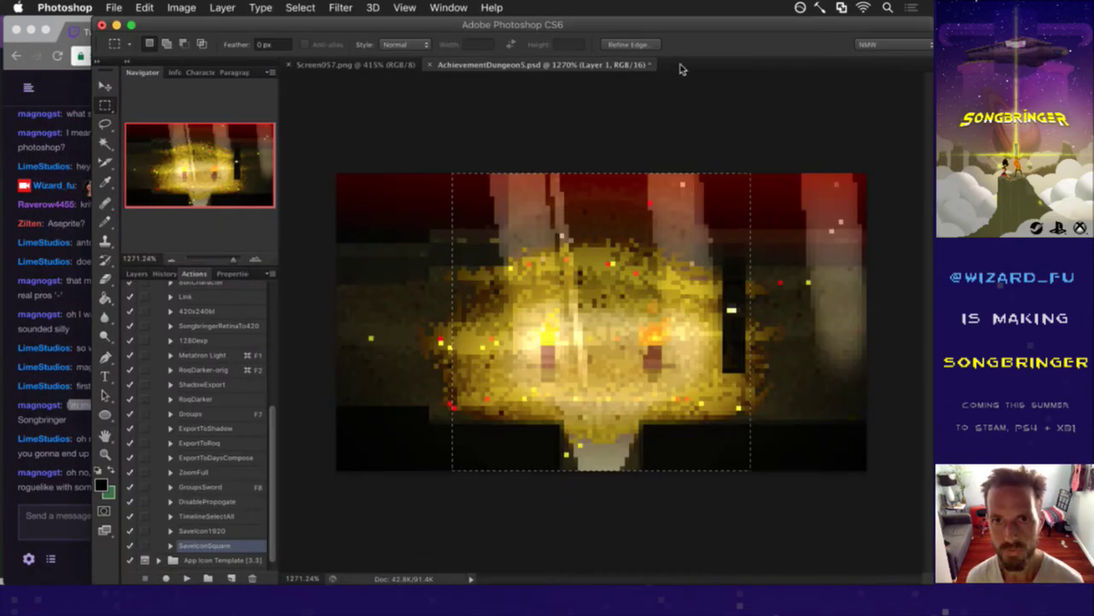
key("super+w")
Switch to Chrome and read the latest viewer messages in the Twitch chat.
left_click(71, 495)
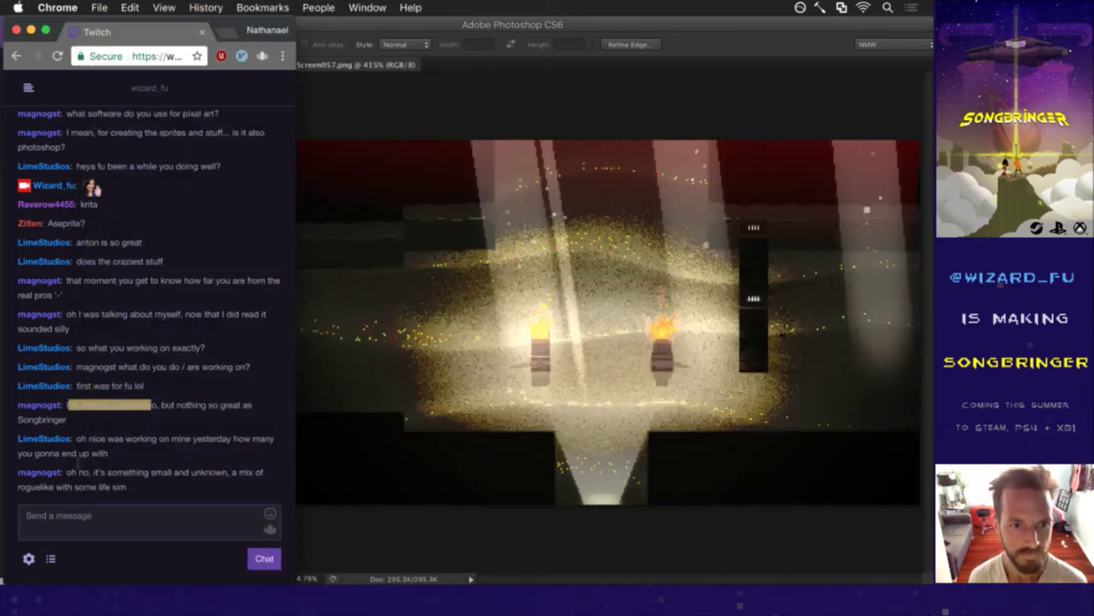
triple_click(80, 472)
left_click(115, 485)
left_click_drag(81, 440, 257, 458)
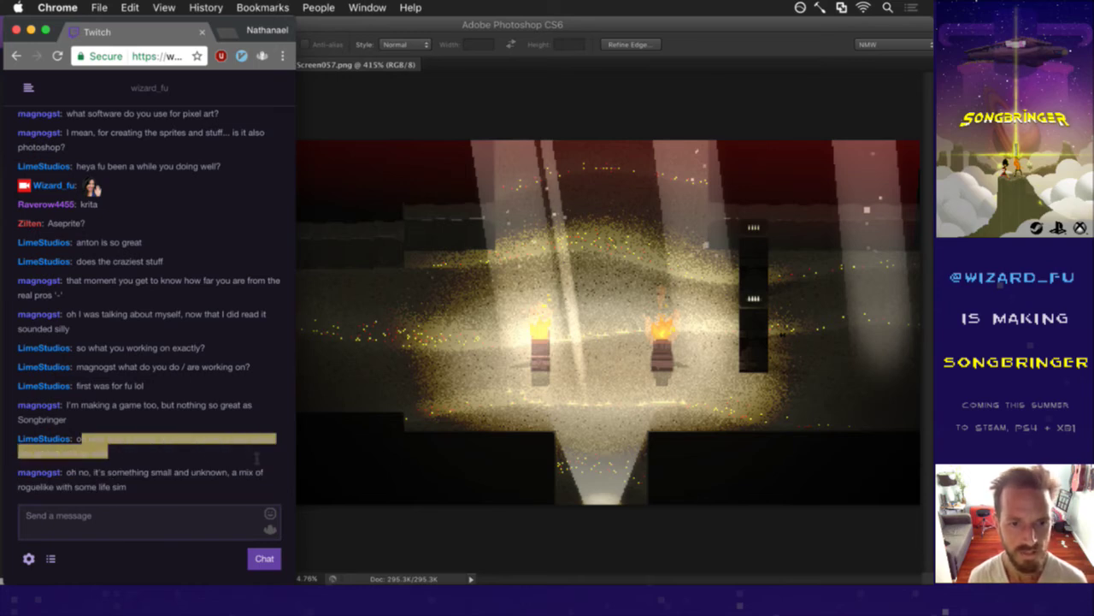
left_click(249, 447)
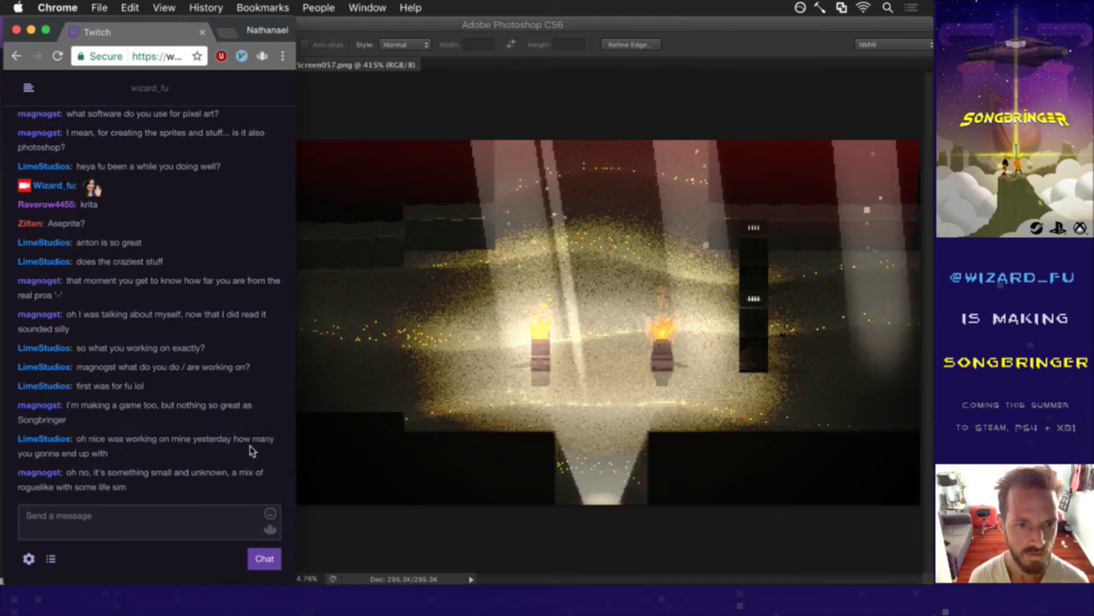
left_click_drag(107, 475, 125, 489)
left_click(143, 487)
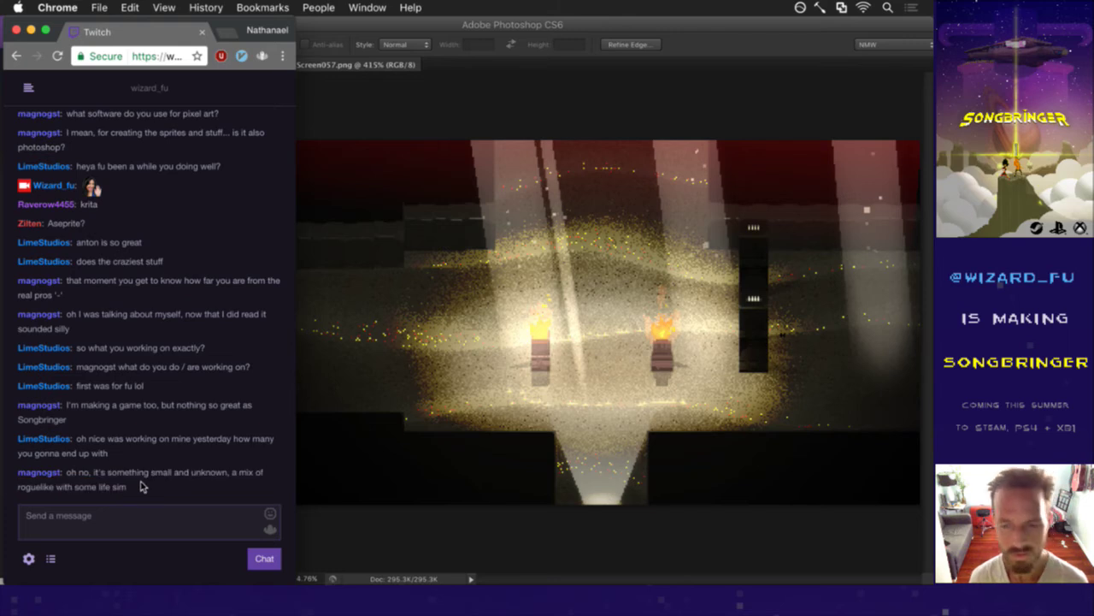
Return to Photoshop and close the Screen057.png screenshot.
left_click(402, 511)
key("super+w")
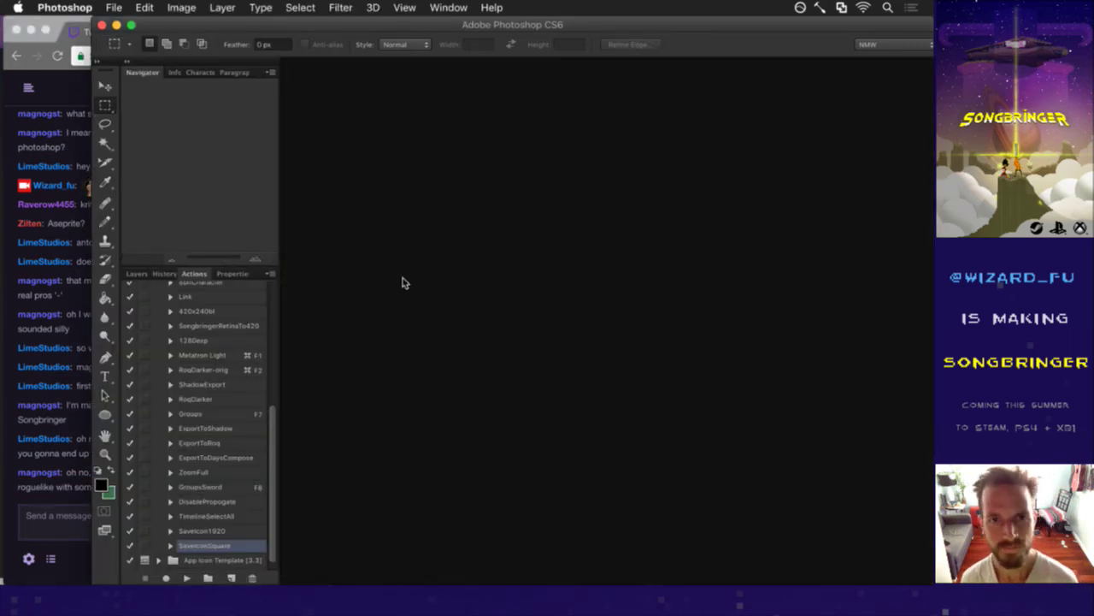
Switch to iTerm2, bring up the Saves.txt window, change the p value under megaSeed, and save the file.
key("super+Tab")
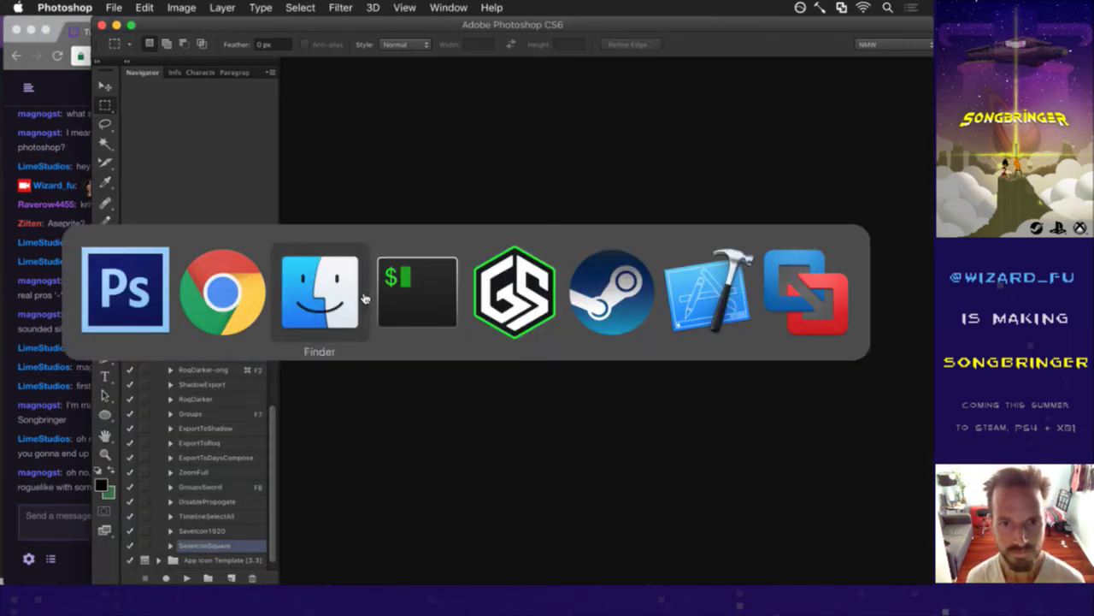
key("super+Tab")
left_click(397, 300)
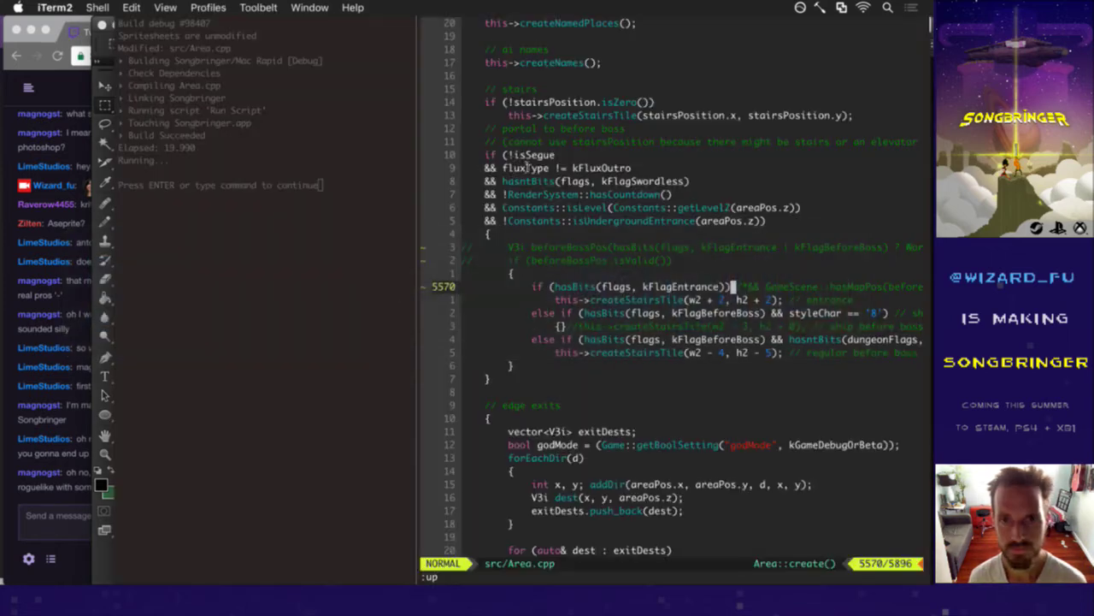
key("super+grave")
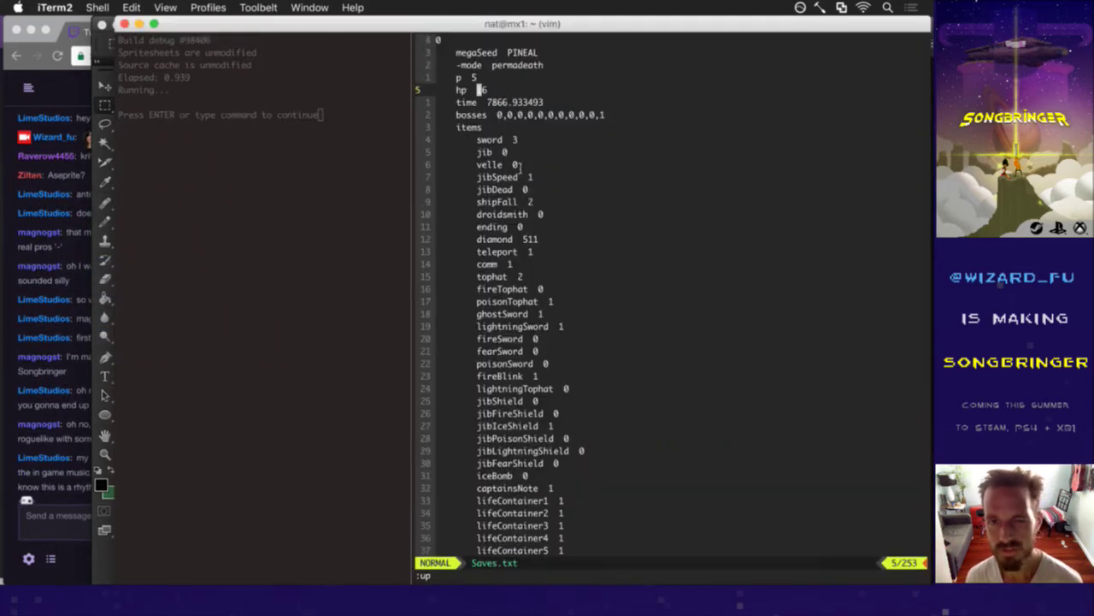
key("i")
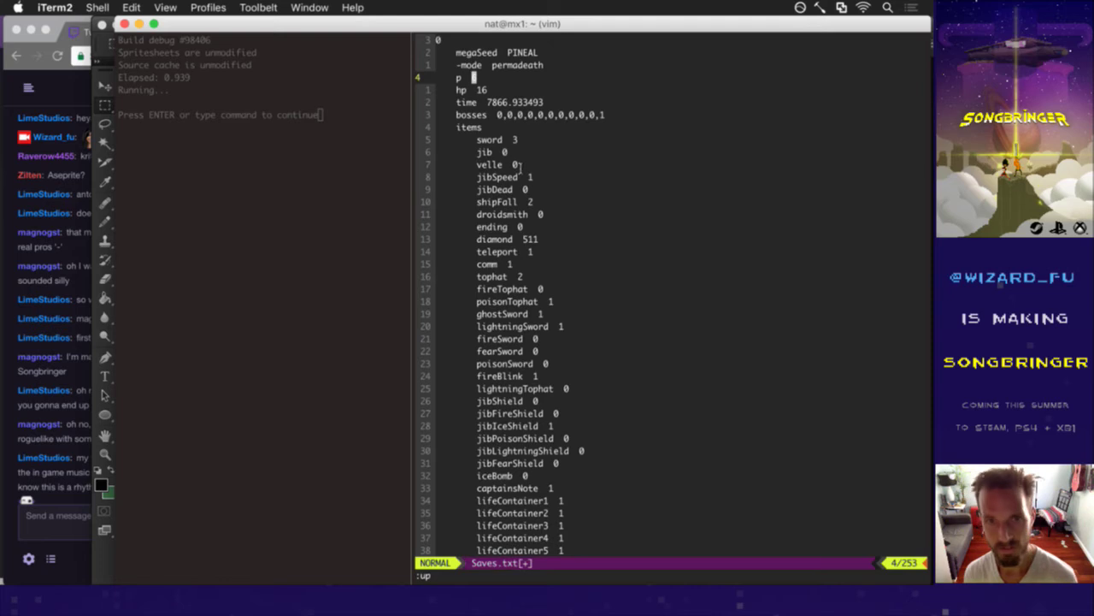
key("Escape")
type(":up")
key("Return")
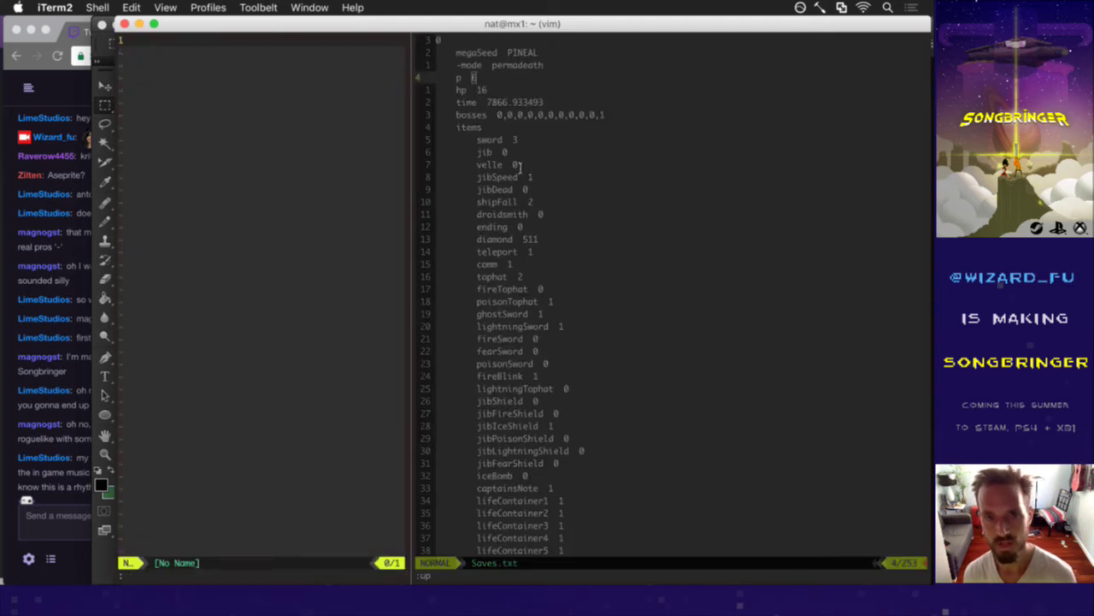
Switch to Chrome and read the viewer's message about a favorite hidden achievement in the Twitch chat.
left_click(76, 479)
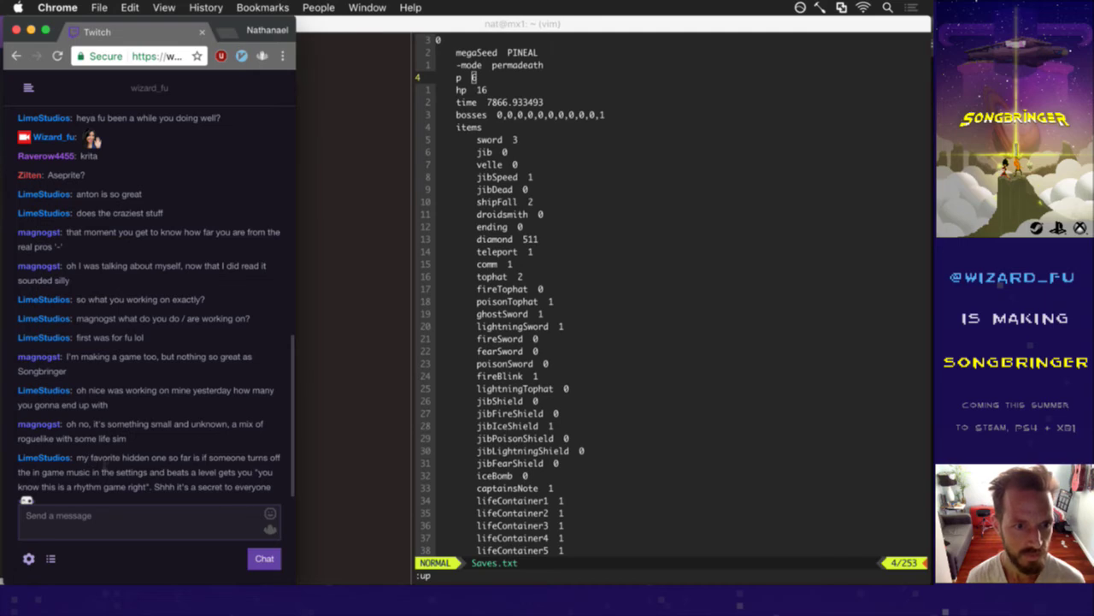
left_click_drag(103, 460, 132, 451)
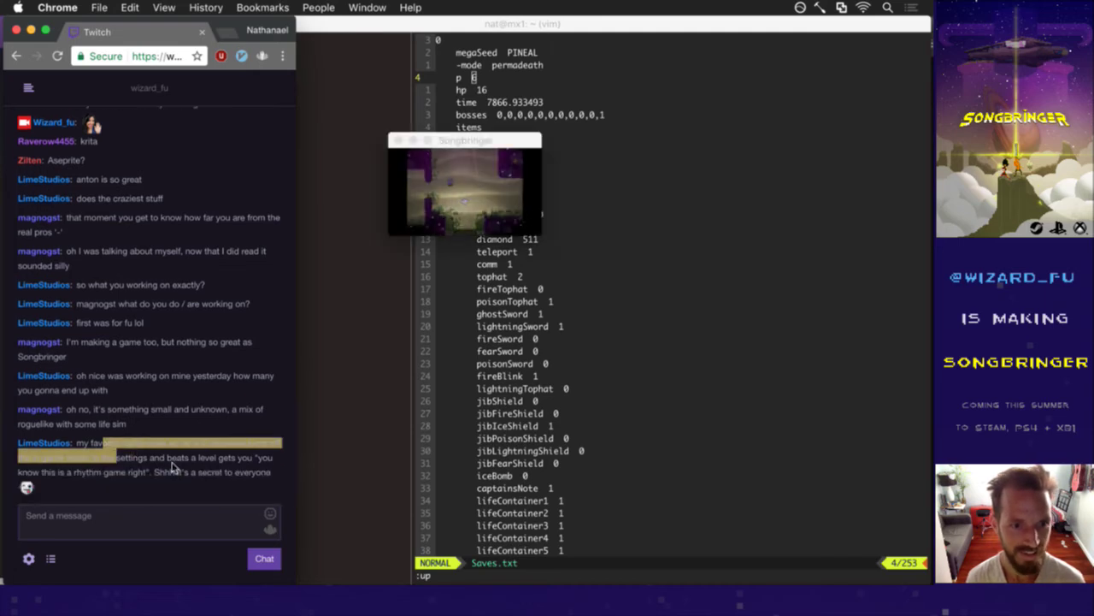
left_click_drag(177, 463, 179, 480)
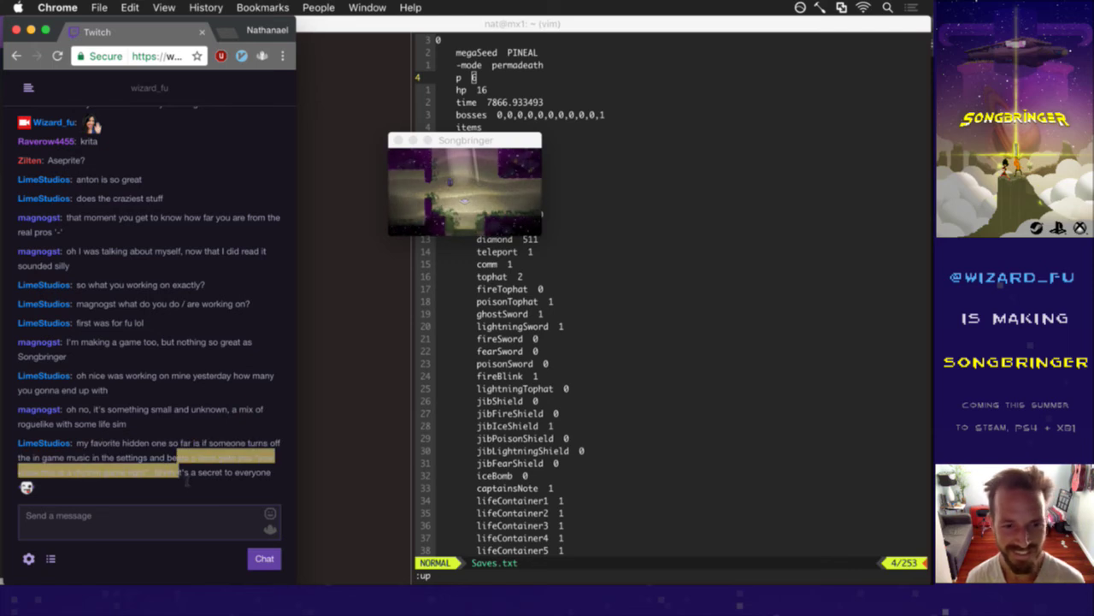
left_click(185, 479)
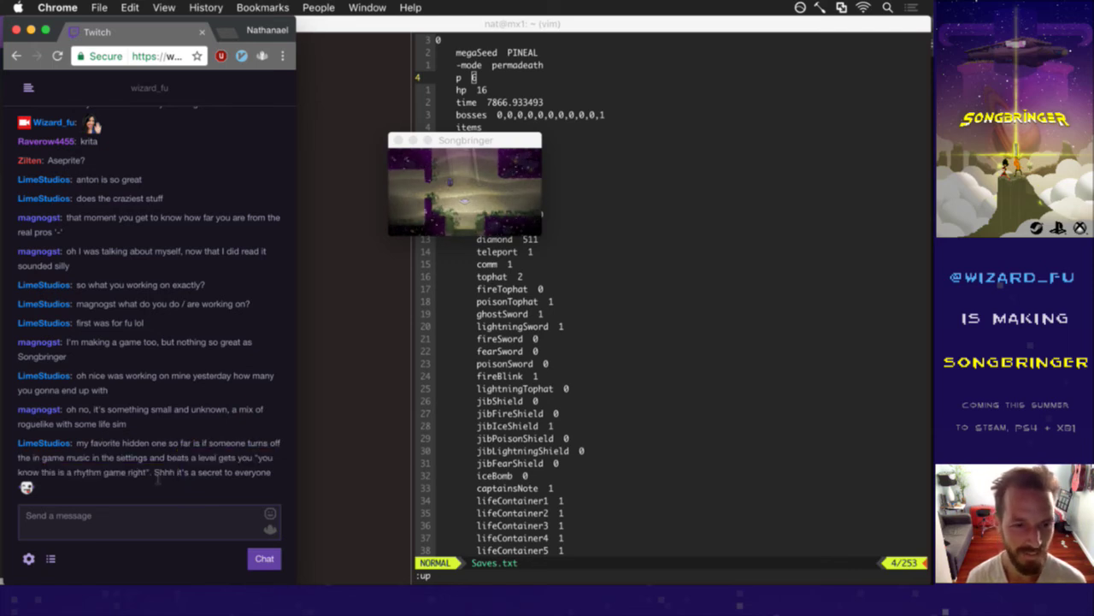
left_click_drag(155, 474, 266, 468)
left_click(244, 443)
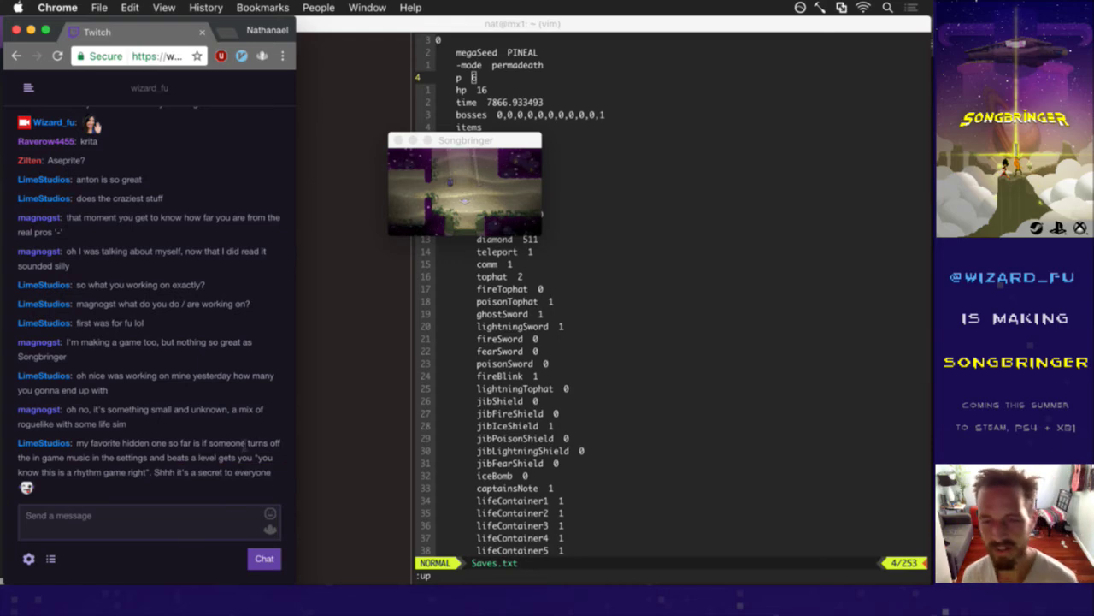
Quit the running Songbringer game and open the 06-10-17 folder on the desktop.
left_click(479, 142)
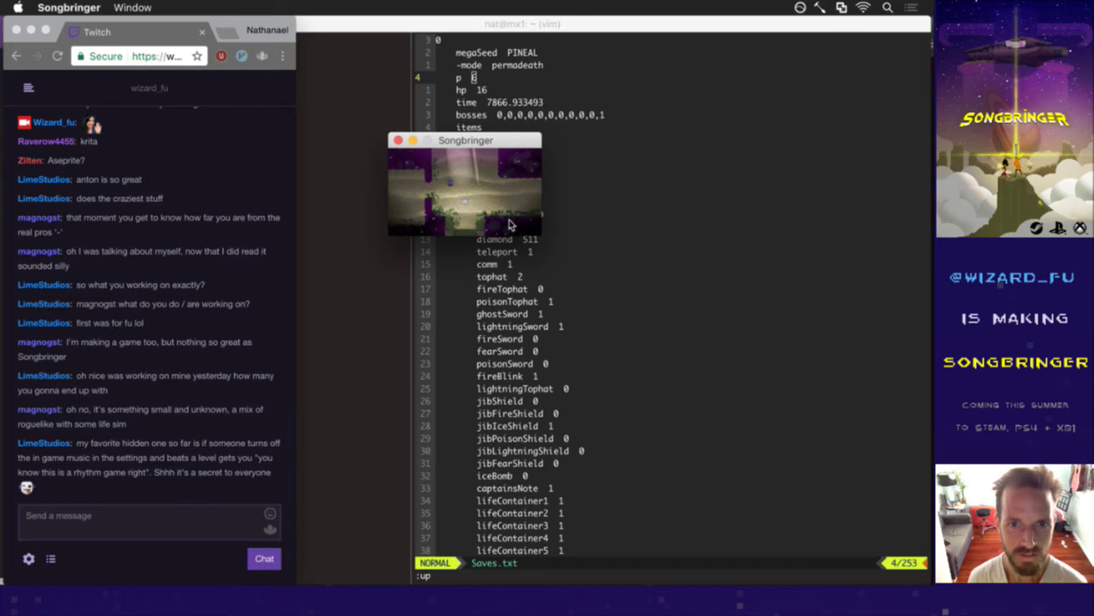
key("super+q")
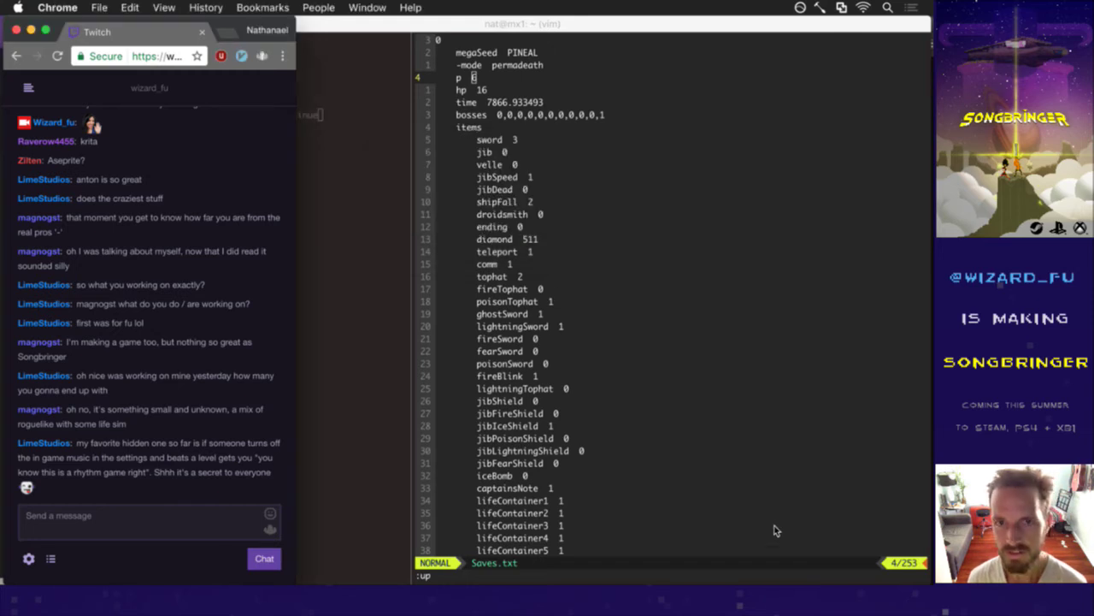
key("F11")
left_click(809, 151)
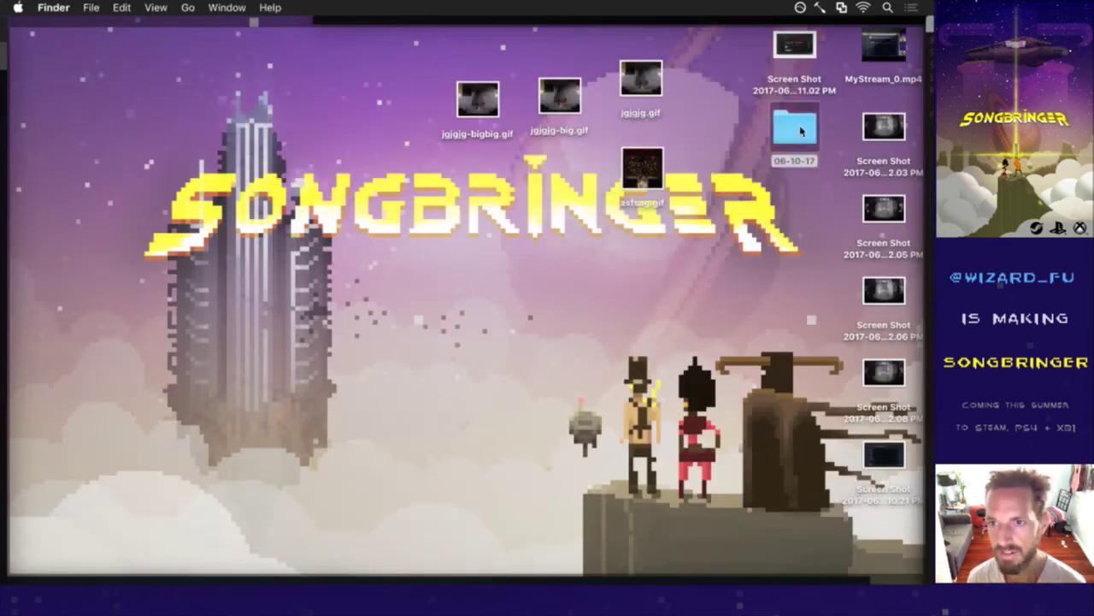
double_click(812, 152)
Preview Screen010.png from the 06-10-17 folder and close the preview.
left_click(630, 281)
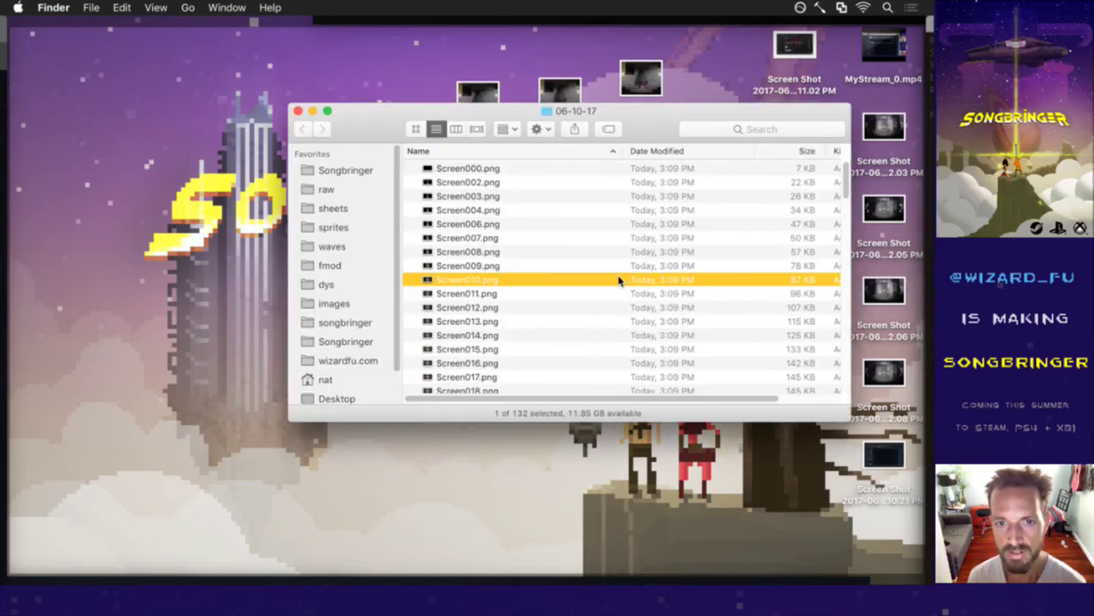
key("space")
key("F11")
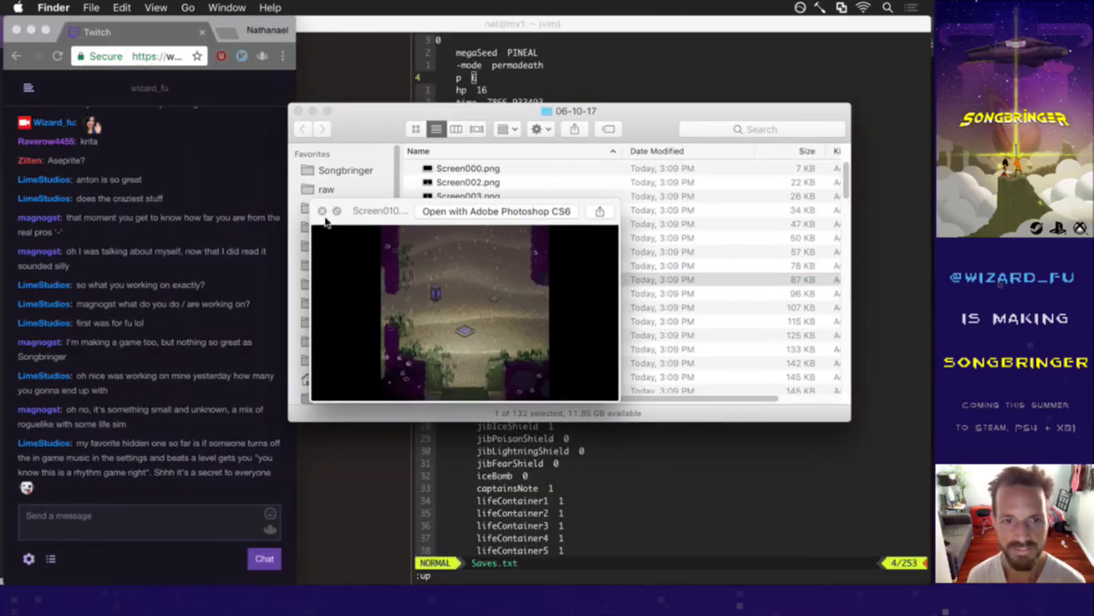
left_click(323, 210)
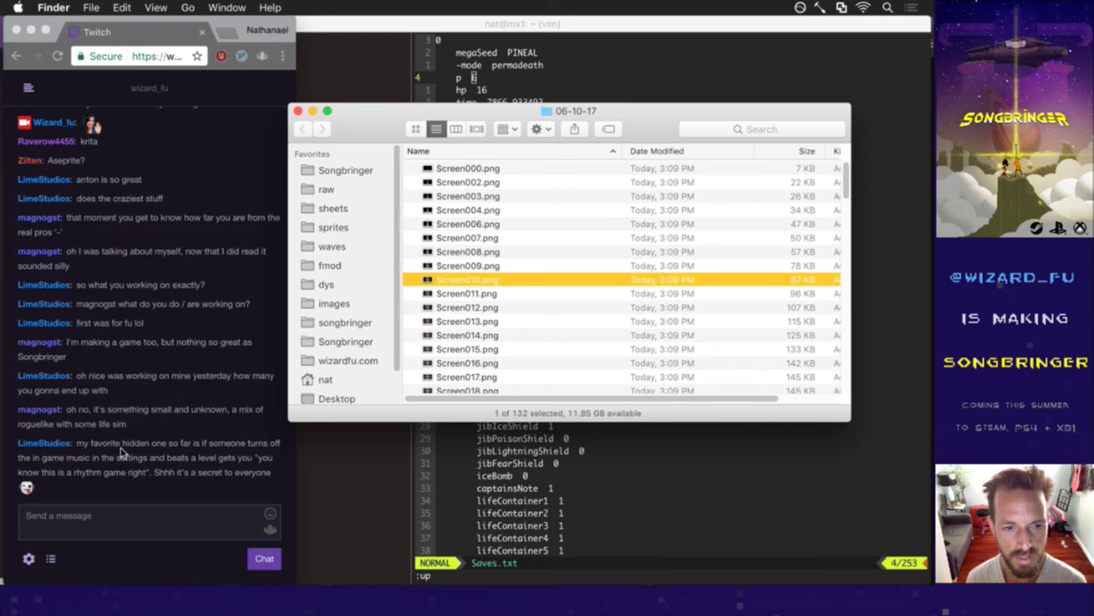
Preview the game screenshots in the 06-10-17 folder one after another to compare them, ending on Screen036.png.
left_click(505, 266)
key("space")
key("Down")
key("Down")
key("Down")
key("Down")
key("Down")
key("Down")
key("Down")
key("Down")
key("Down")
key("Down")
key("Down")
key("Down")
key("Down")
key("Down")
key("Down")
key("Down")
key("Down")
key("Down")
key("Down")
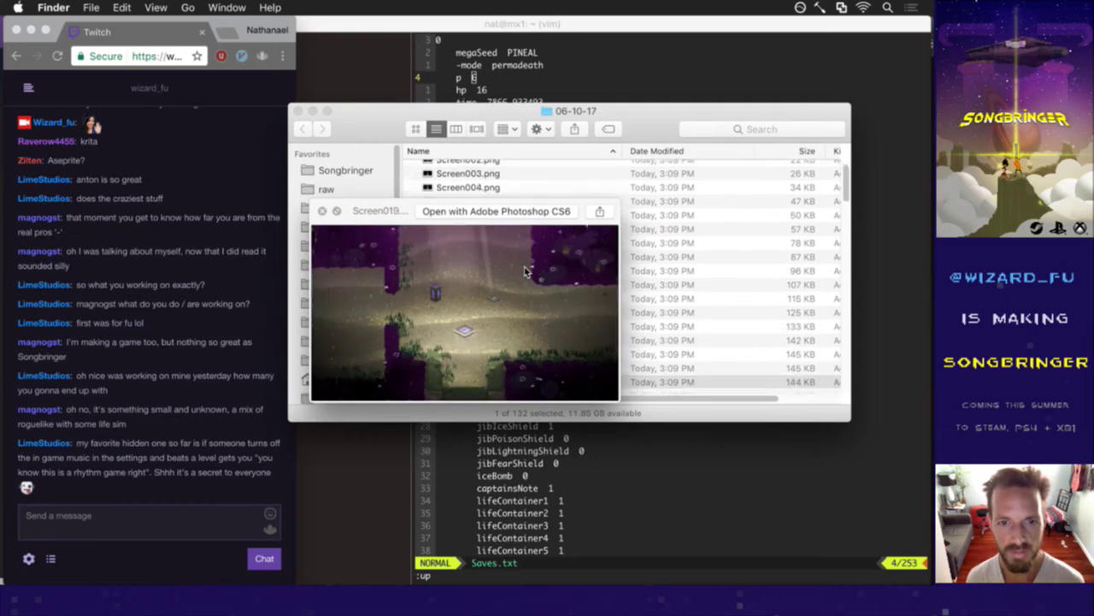
key("Down")
key("Down")
key("Down")
key("Down")
key("Down")
key("Down")
key("Down")
key("Down")
key("Down")
key("Down")
key("Down")
key("Down")
key("Down")
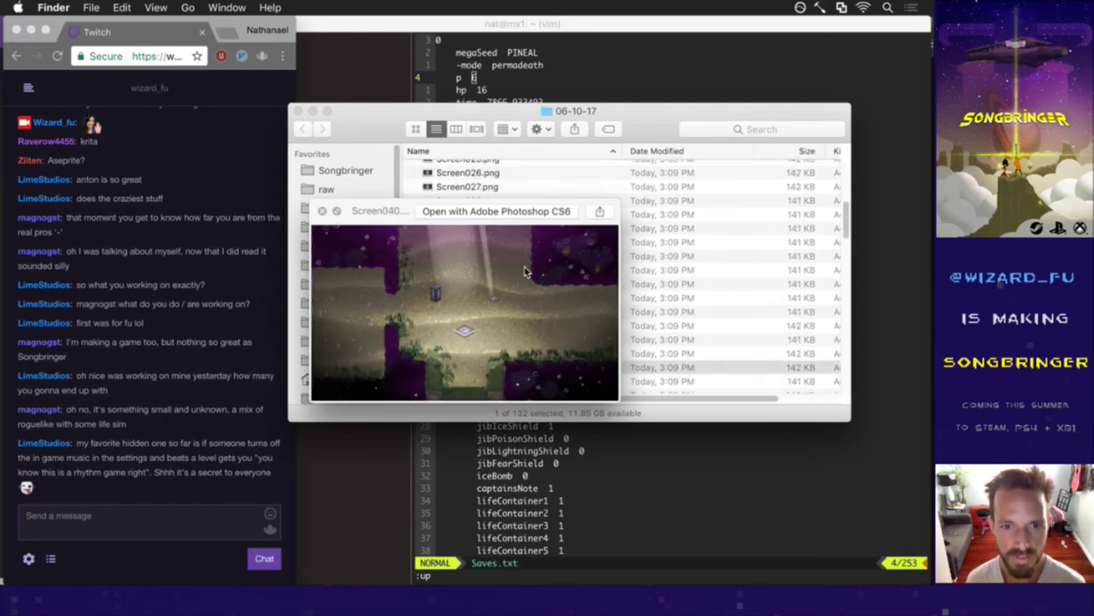
key("Up")
key("Up")
key("Up")
key("Up")
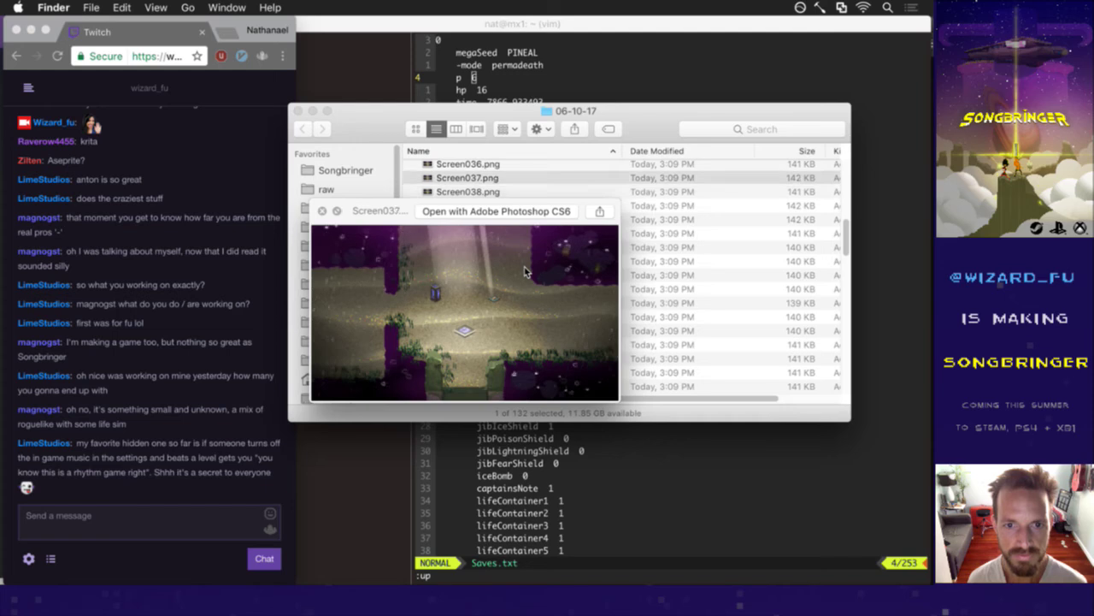
key("Down")
key("Up")
key("Up")
key("Up")
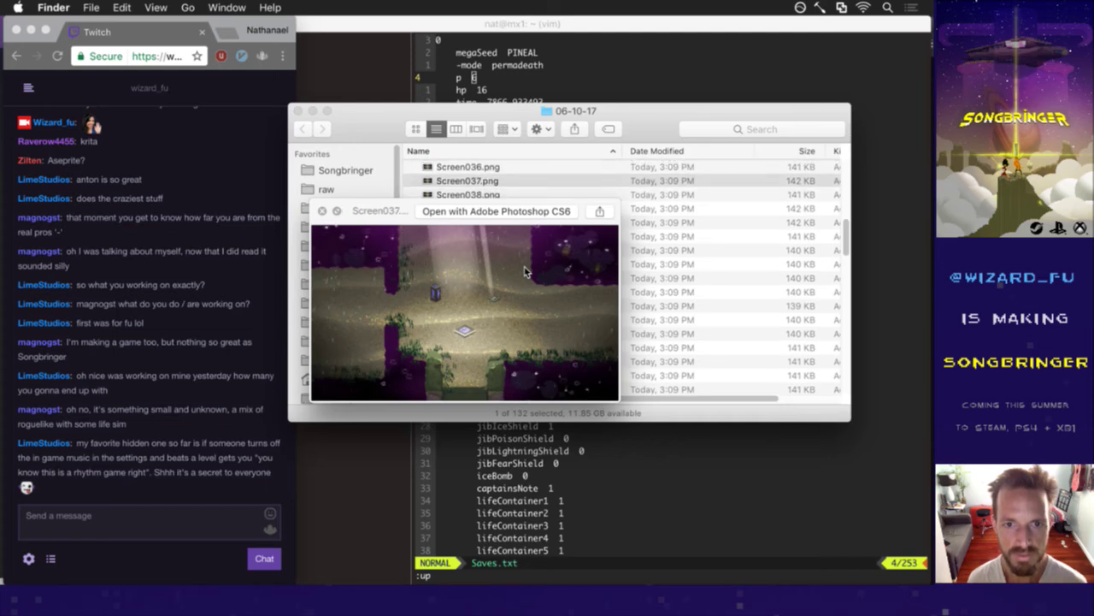
key("space")
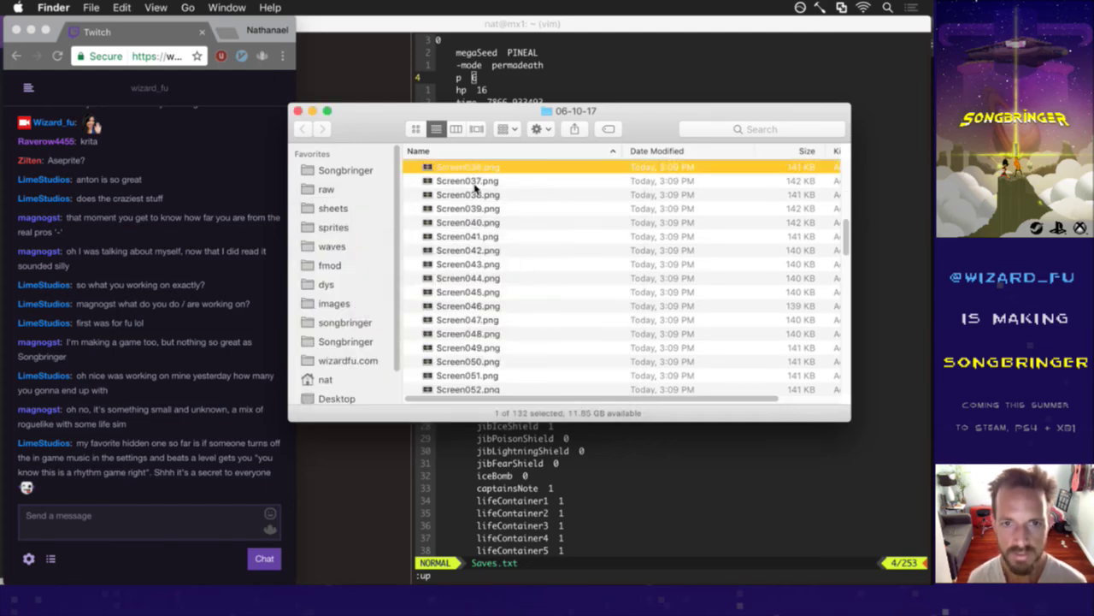
Switch to Chrome and read the newest viewer replies in the Twitch chat.
left_click(98, 441)
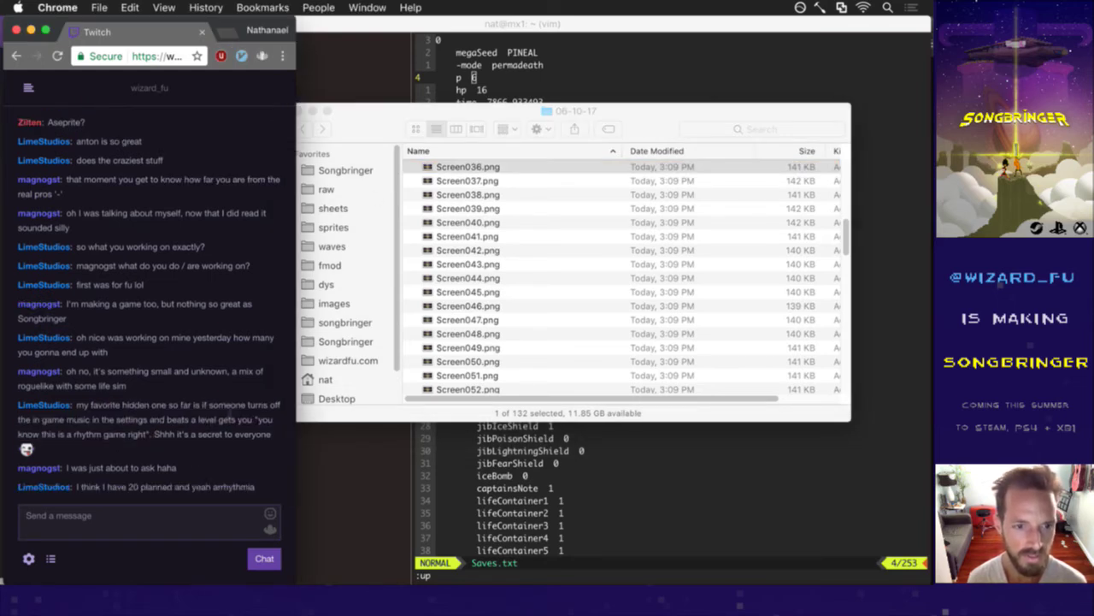
left_click_drag(222, 487, 253, 465)
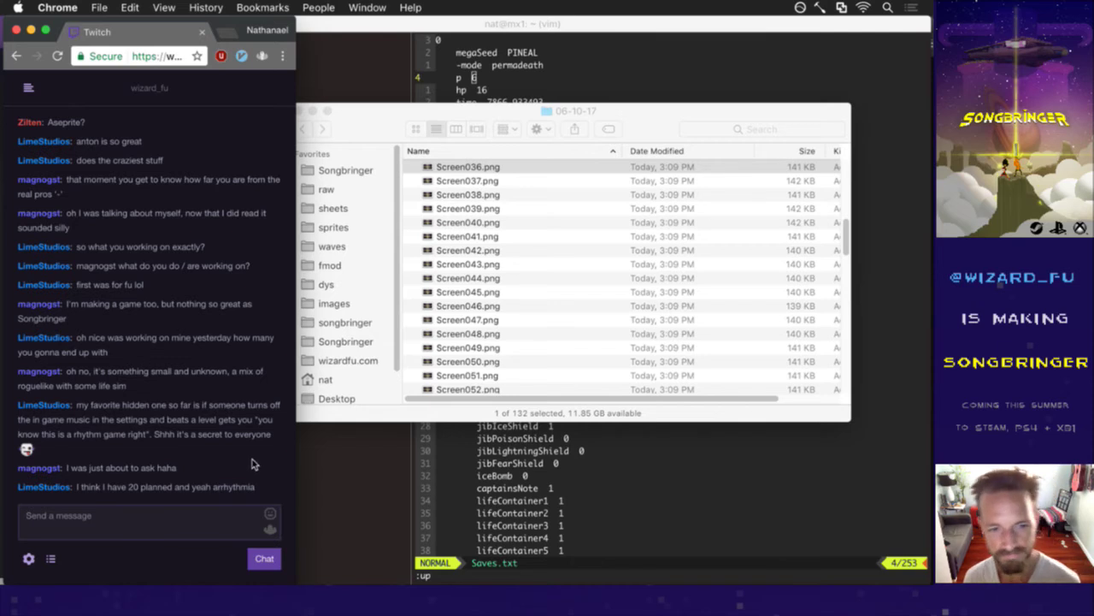
Return to the 06-10-17 folder in Finder and open Screen036.png with Photoshop.
left_click(377, 122)
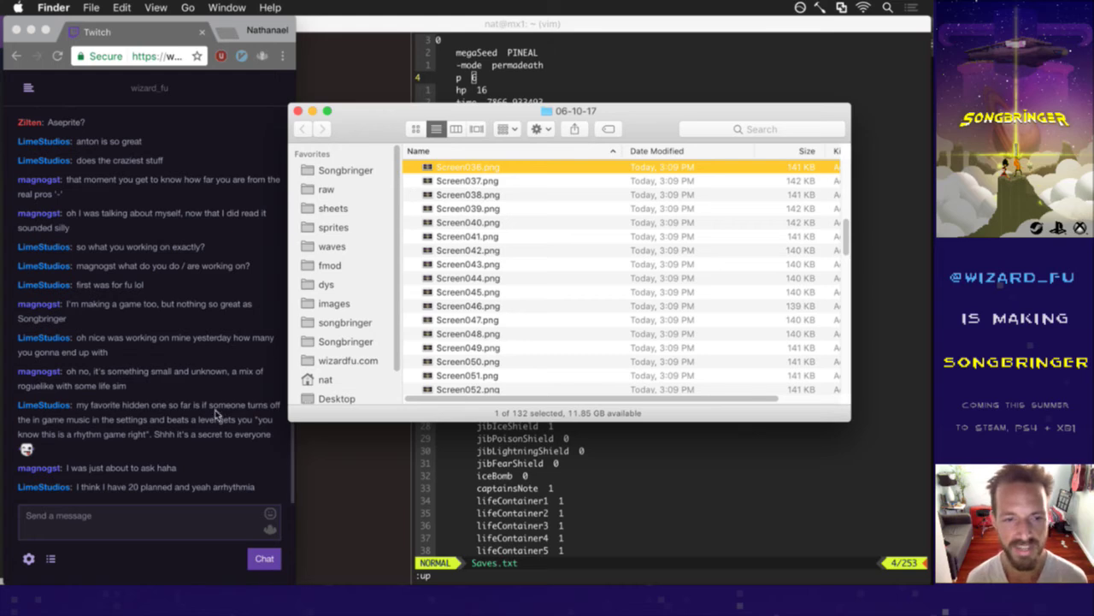
right_click(459, 171)
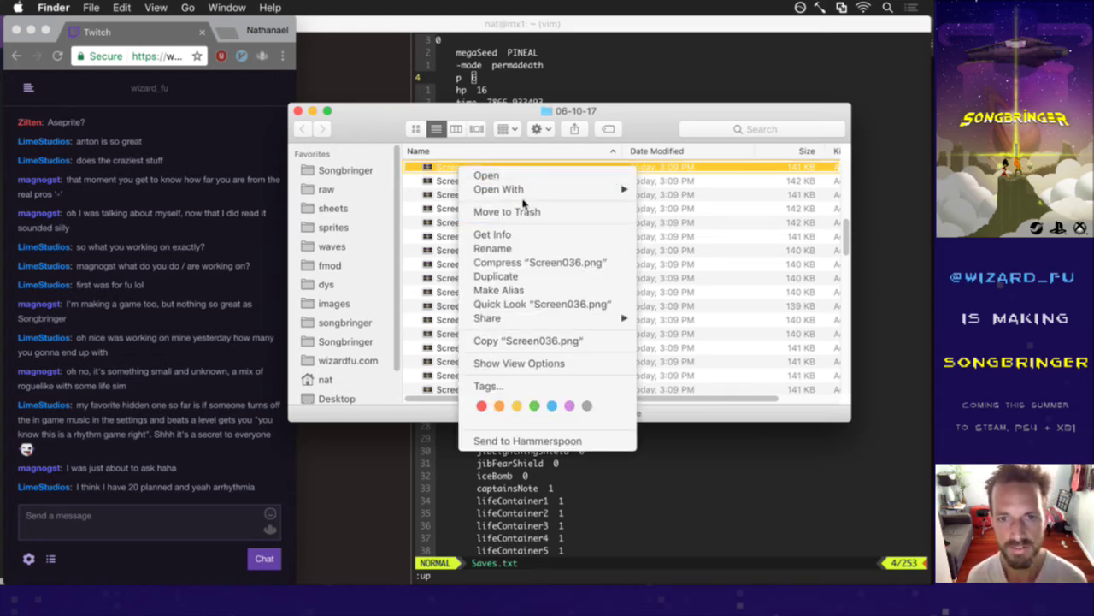
mouse_move(489, 188)
left_click(390, 190)
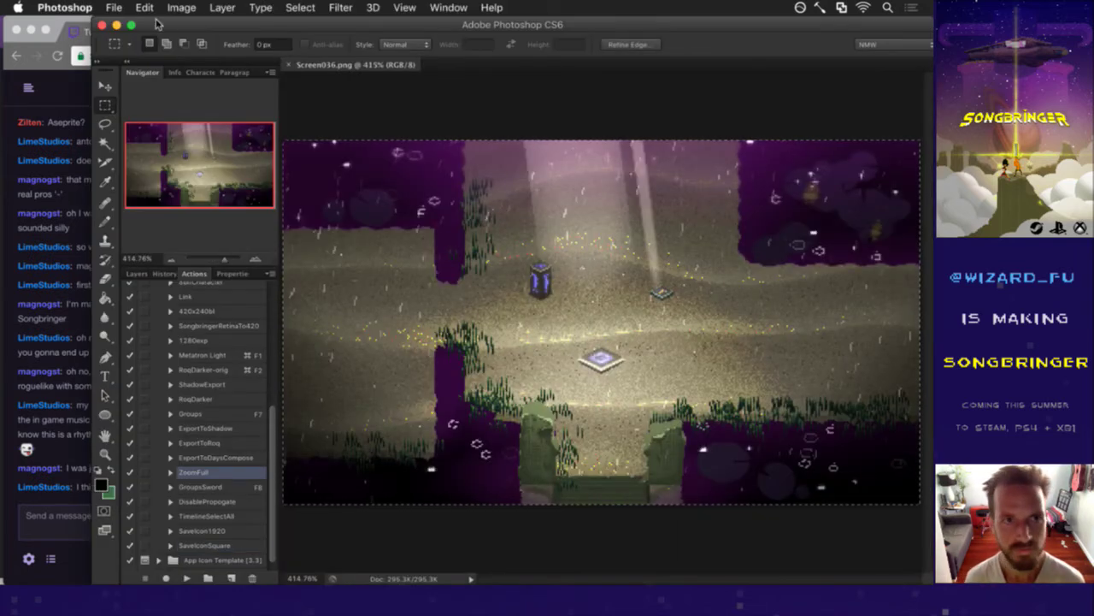
Open the recent document AchievementDungeon7.psd.
left_click(120, 9)
mouse_move(167, 95)
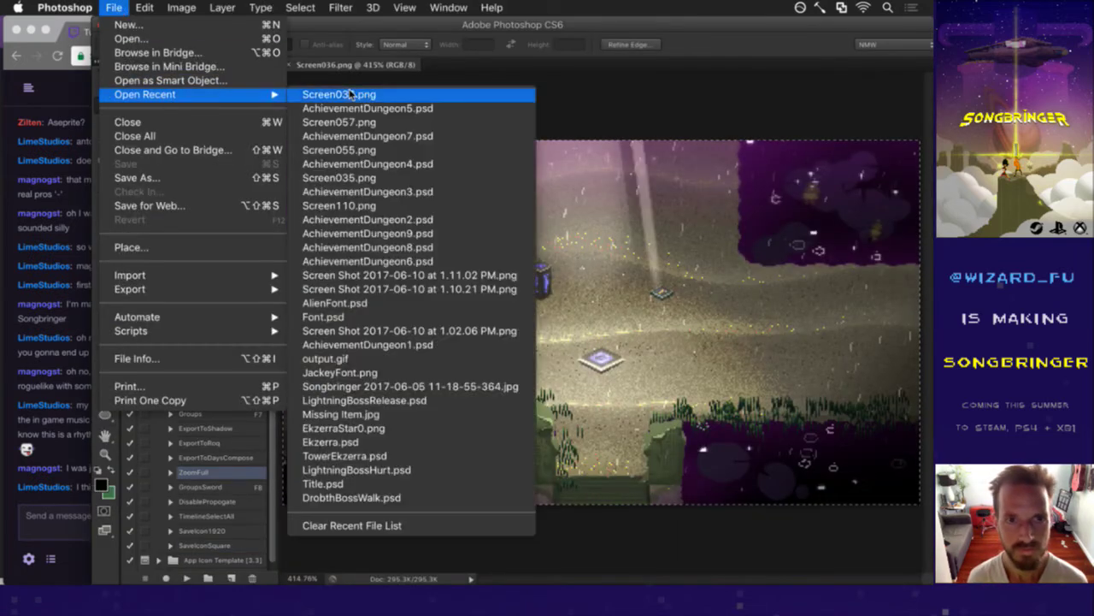
left_click(368, 136)
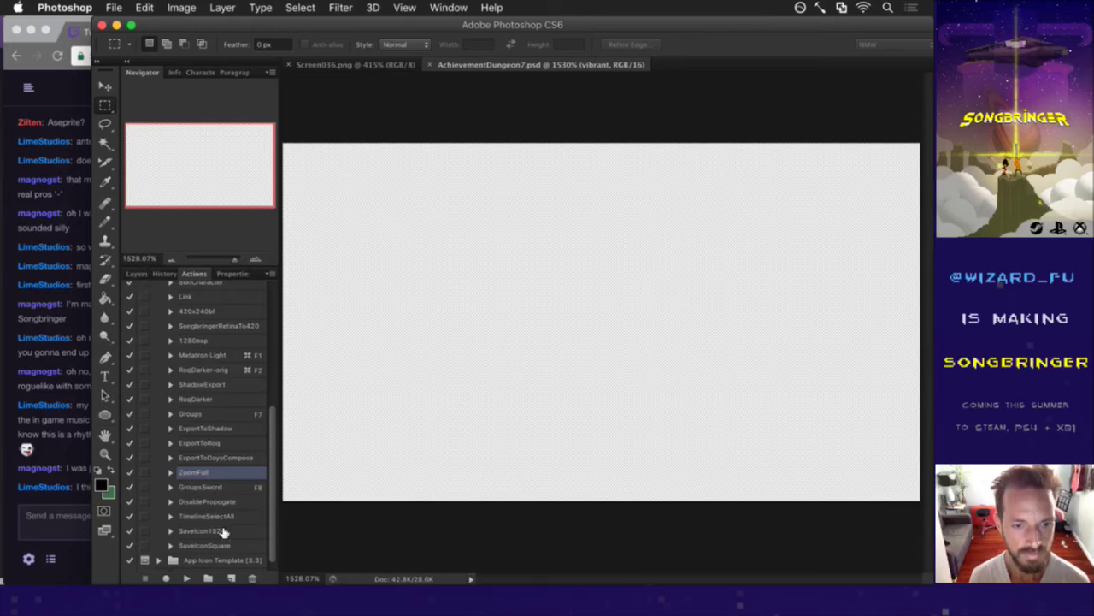
Paste the copied screenshot into AchievementDungeon7.psd as a new layer and place it below the vibrant layer.
left_click(137, 274)
key("super+v")
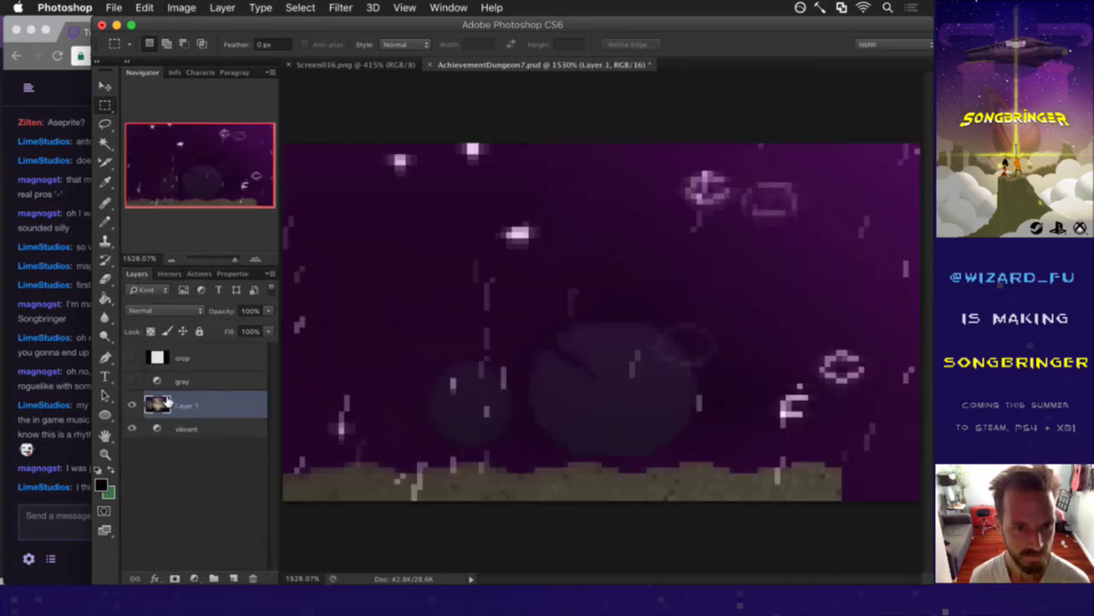
left_click(175, 425)
Scale the pasted screenshot proportionally to about 119 x 68 px, aligned with the canvas's top-left corner, and apply the transform.
key("super+minus")
key("super+minus")
key("super+minus")
key("super+minus")
left_click_drag(418, 321, 398, 325)
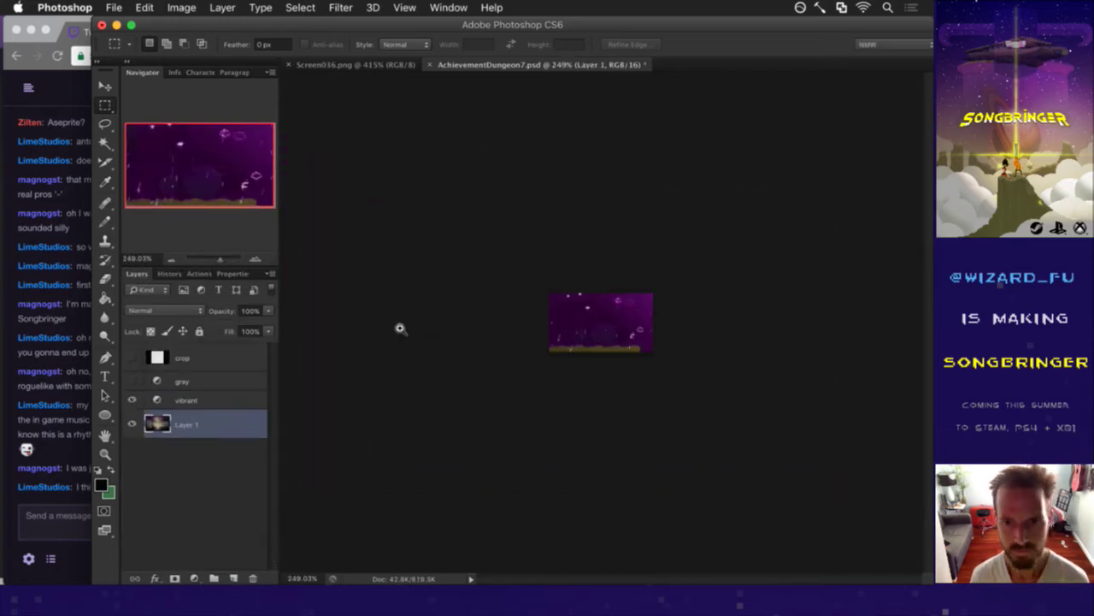
key("v")
key("super+t")
left_click_drag(549, 294, 807, 435)
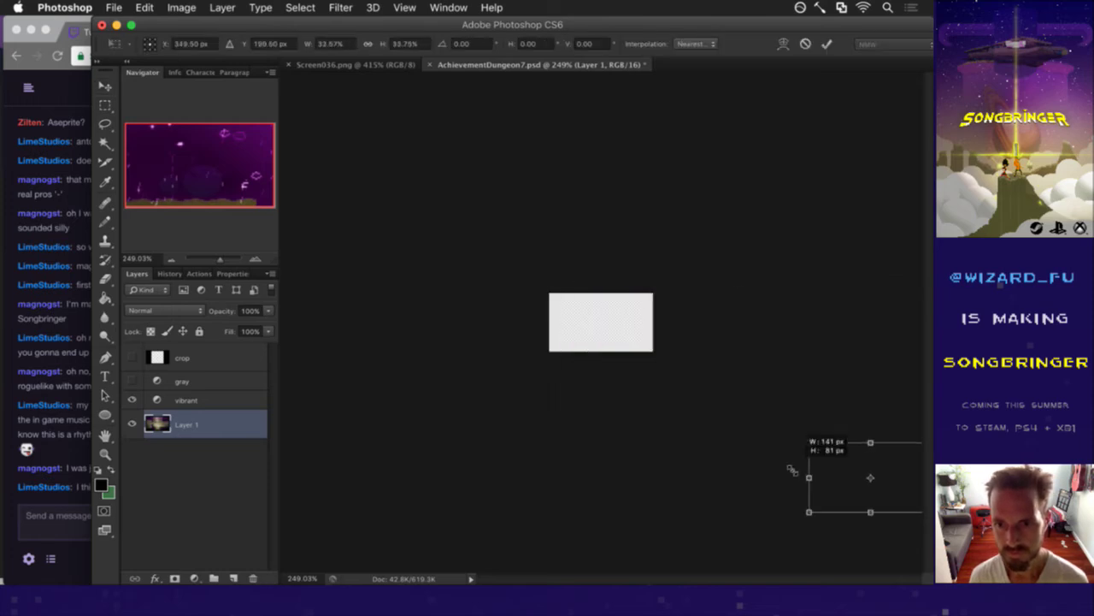
left_click_drag(843, 474, 572, 326)
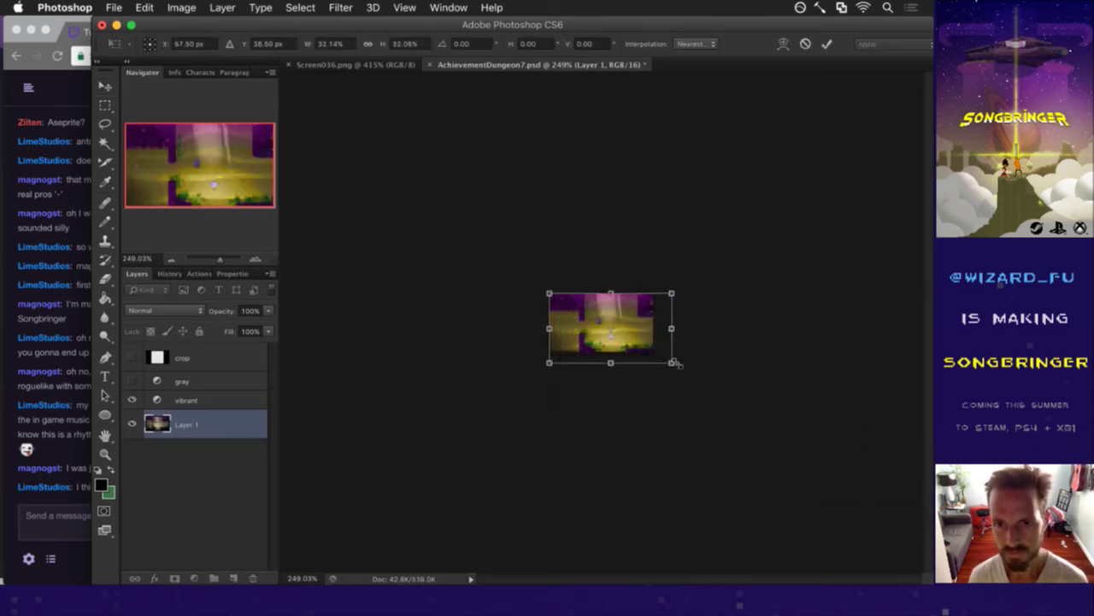
mouse_move(673, 361)
left_mouse_down()
mouse_move(654, 343)
mouse_move(659, 355)
left_mouse_up()
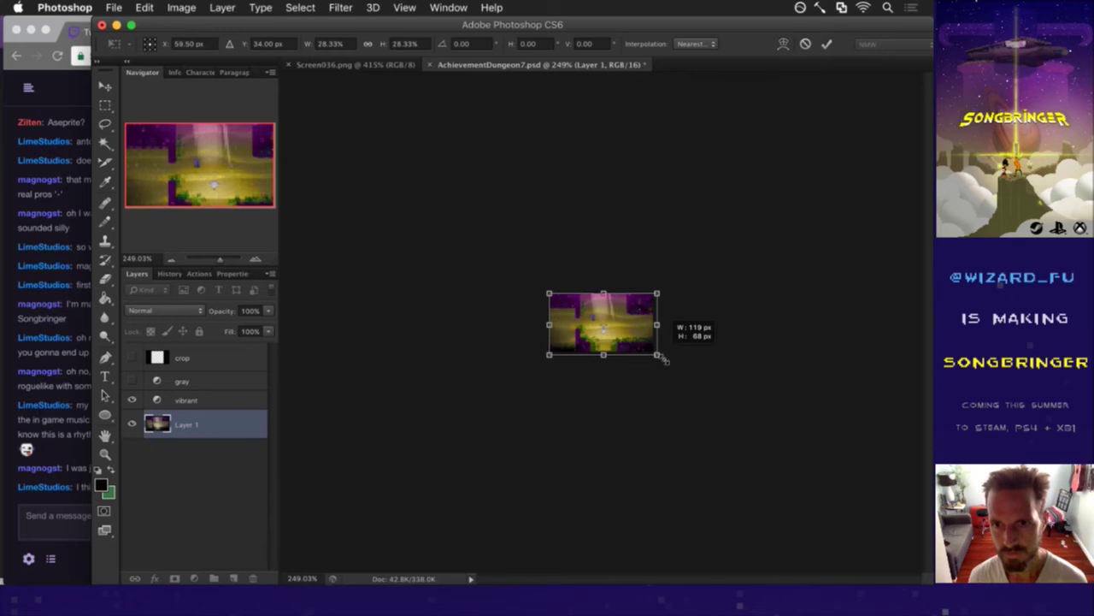
left_click(826, 44)
Show the crop layer as a framing guide and nudge the pasted screenshot layer three pixels to the left.
key("m")
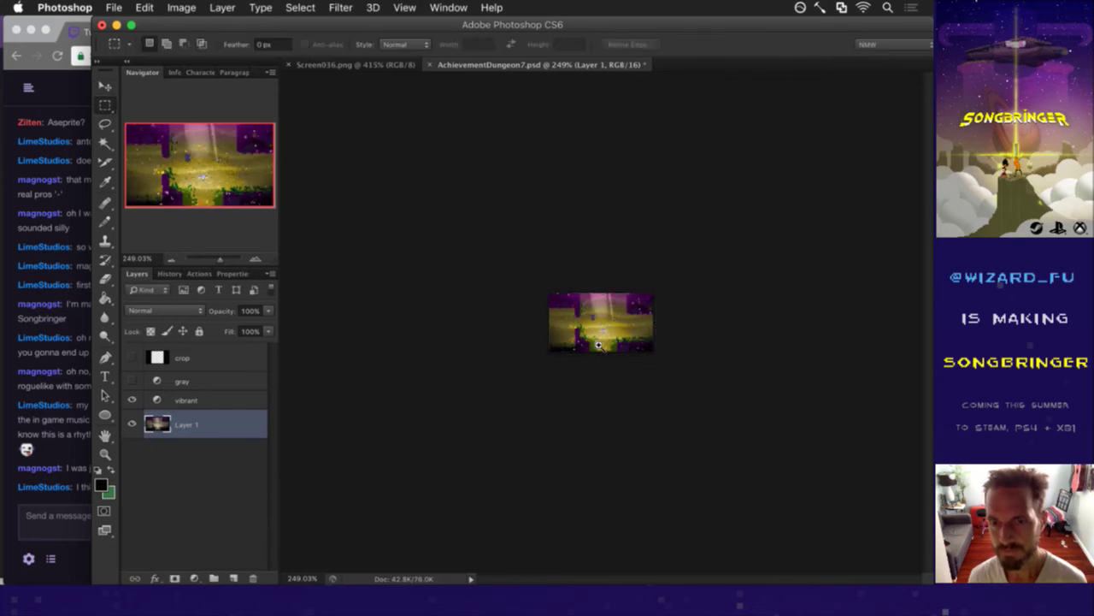
left_click_drag(596, 345, 667, 344)
key("v")
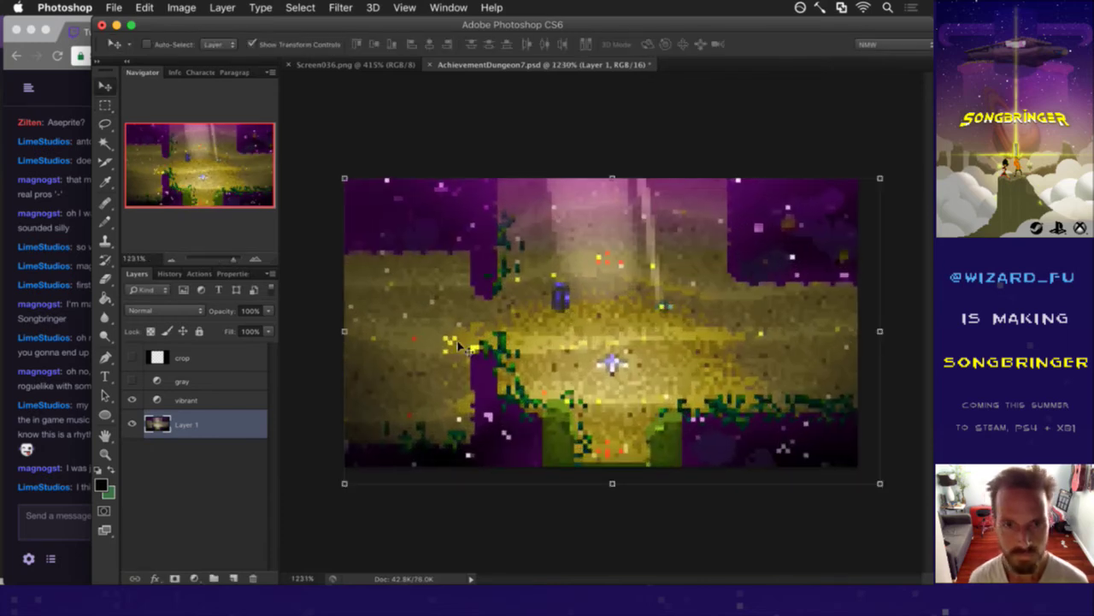
left_click(134, 356)
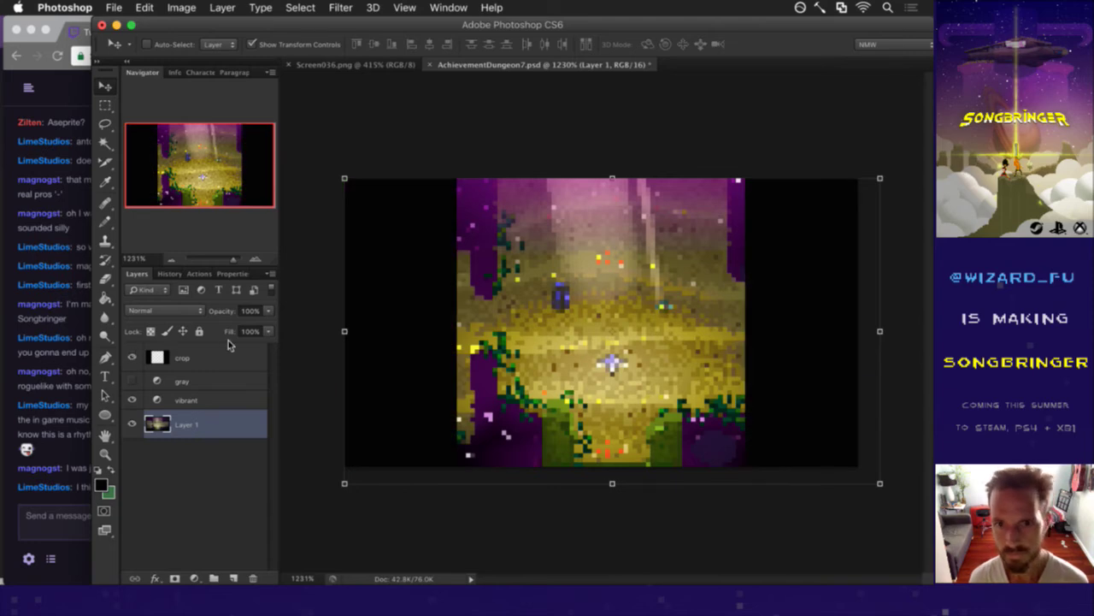
key("Left")
key("Left")
key("Left")
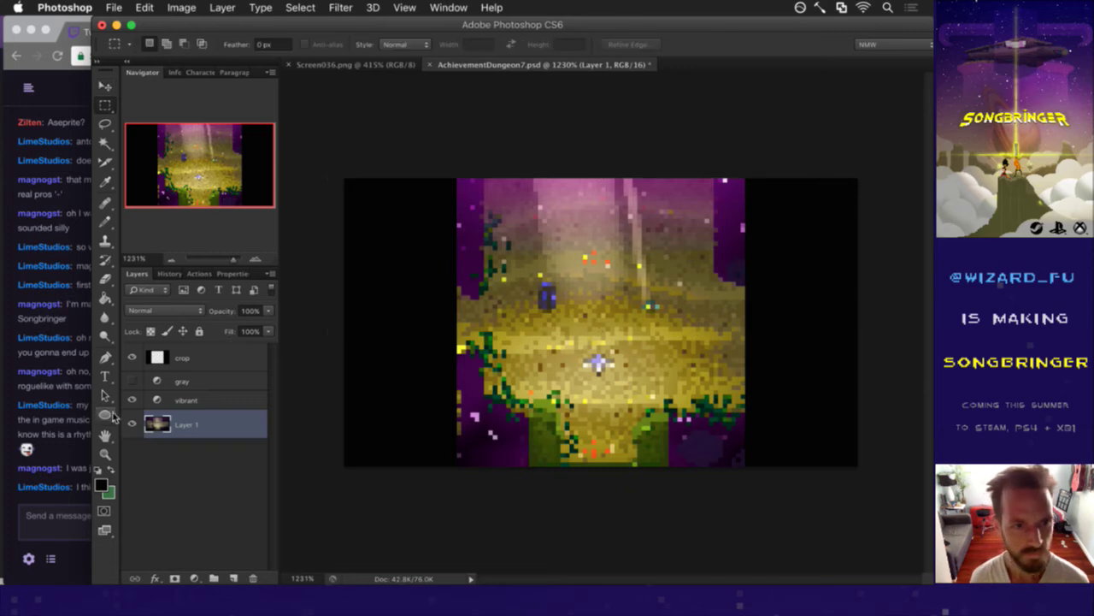
Show the gray layer, hide the crop layer, and save AchievementDungeon7.psd.
left_click(78, 510)
left_click(411, 469)
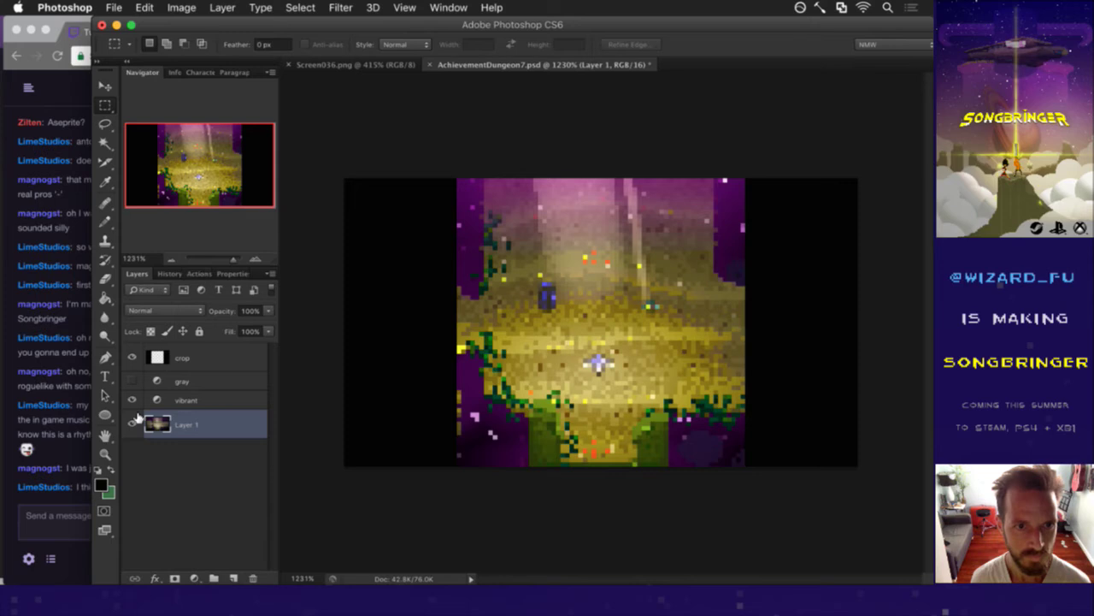
left_click(132, 380)
left_click(132, 358)
key("super+s")
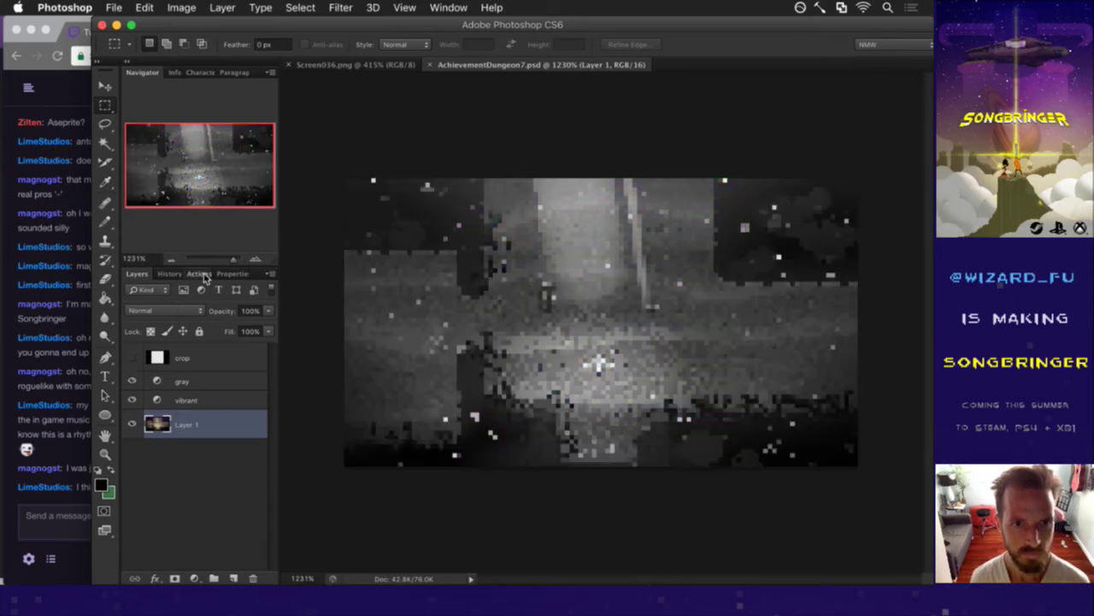
Preview the already exported AchievementDungeon5W--.png and AchievementDungeon5W.png in the Icons folder in Finder.
left_click(198, 274)
key("super+Tab")
key("super+Tab")
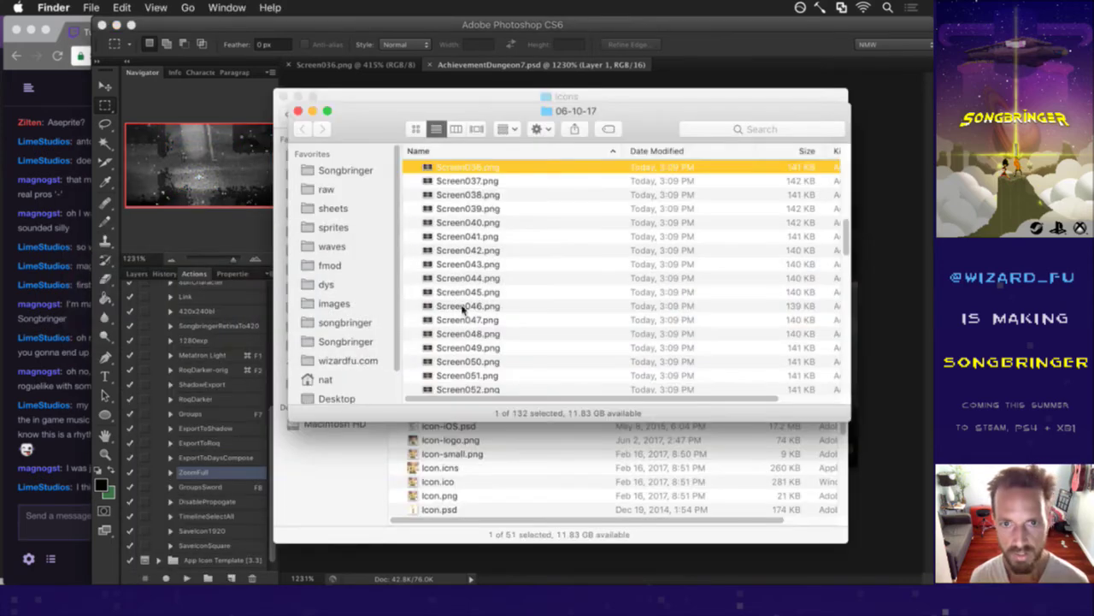
key("F11")
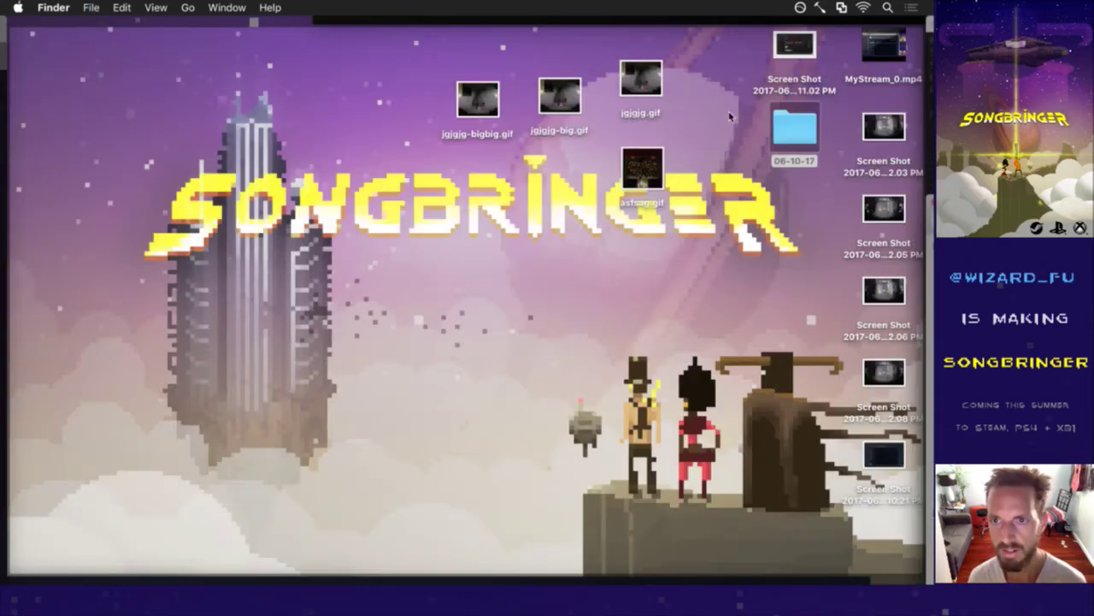
key("F11")
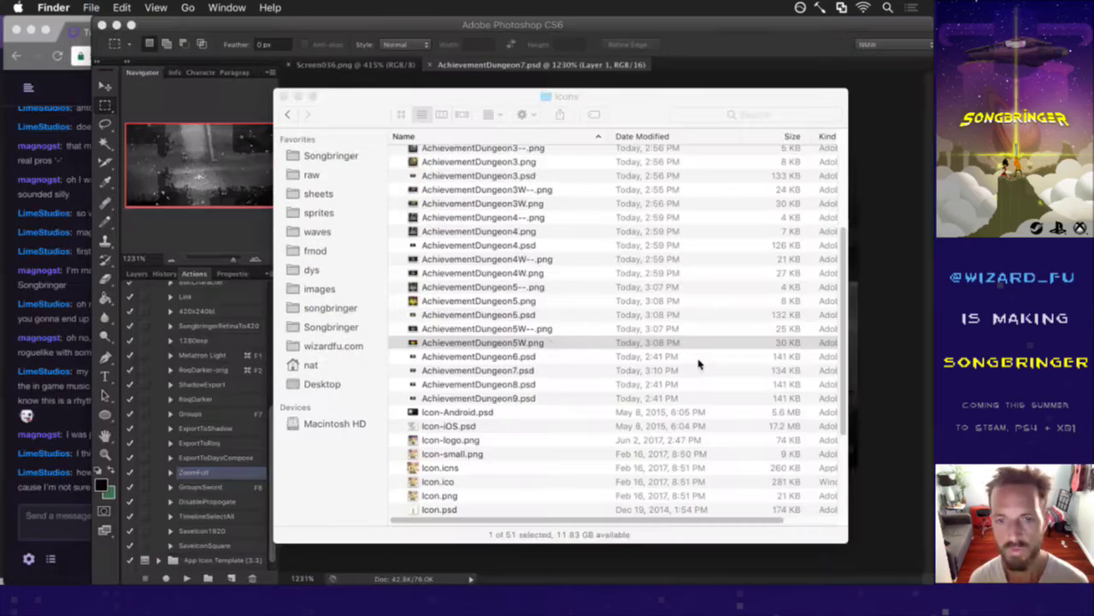
left_click(539, 331)
key("space")
key("Down")
key("space")
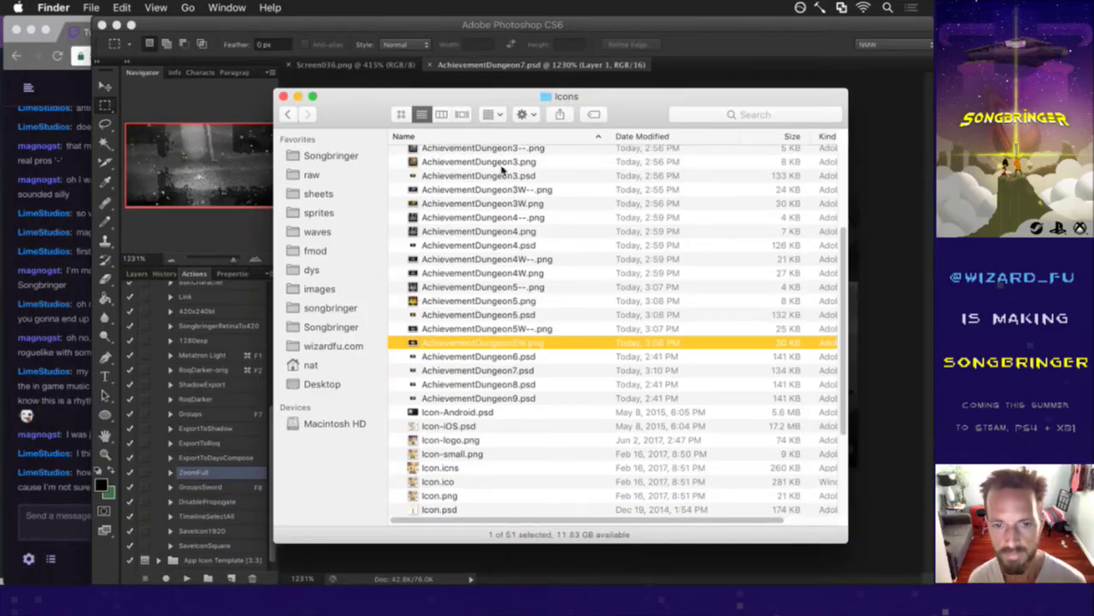
Return to Photoshop and run the SaveIcon1920 action on the full-width grayscale image.
left_click(735, 31)
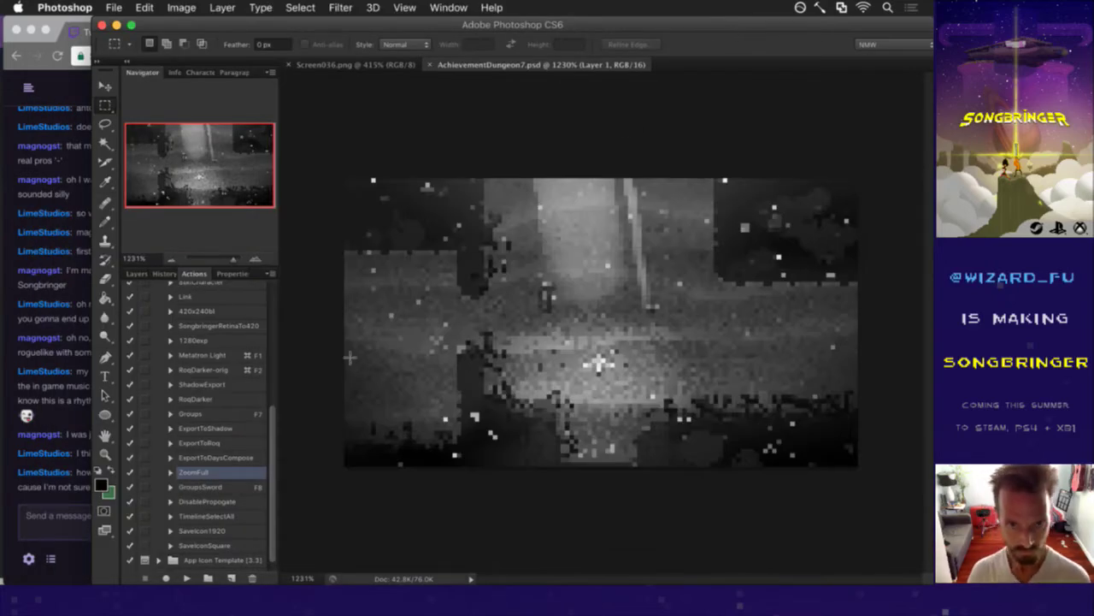
left_click(212, 531)
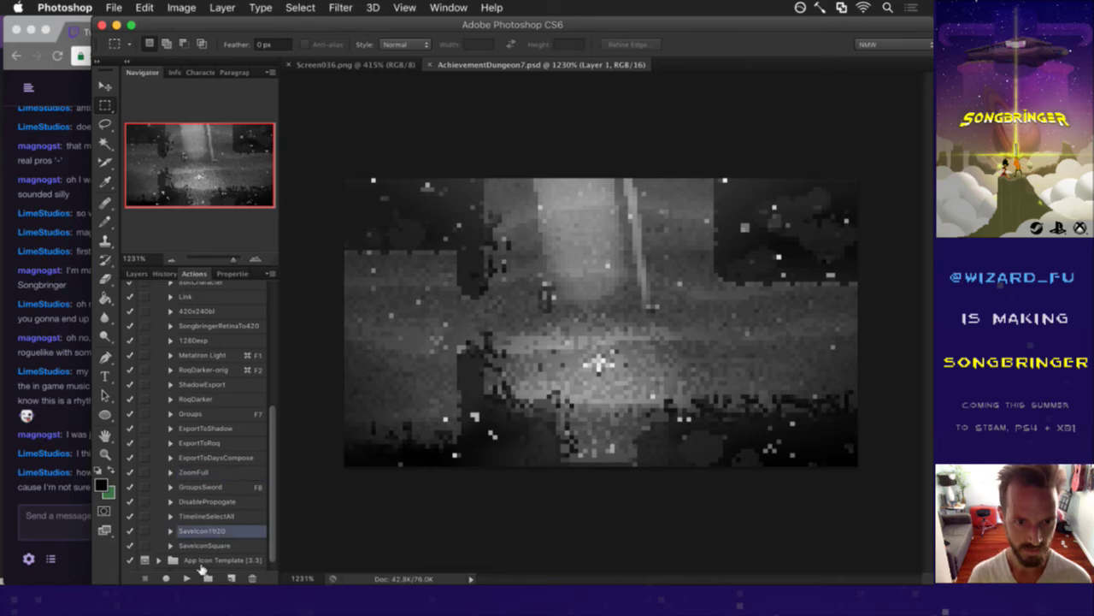
left_click(186, 578)
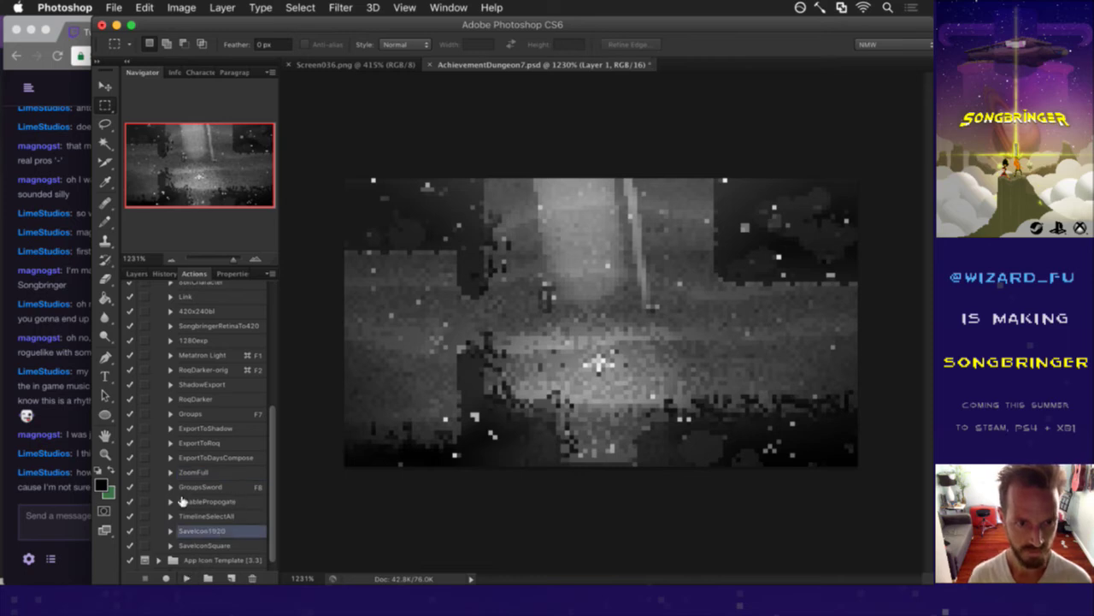
Switch to the Twitch chat in Chrome and read the latest messages about cards and backgrounds.
left_click(61, 496)
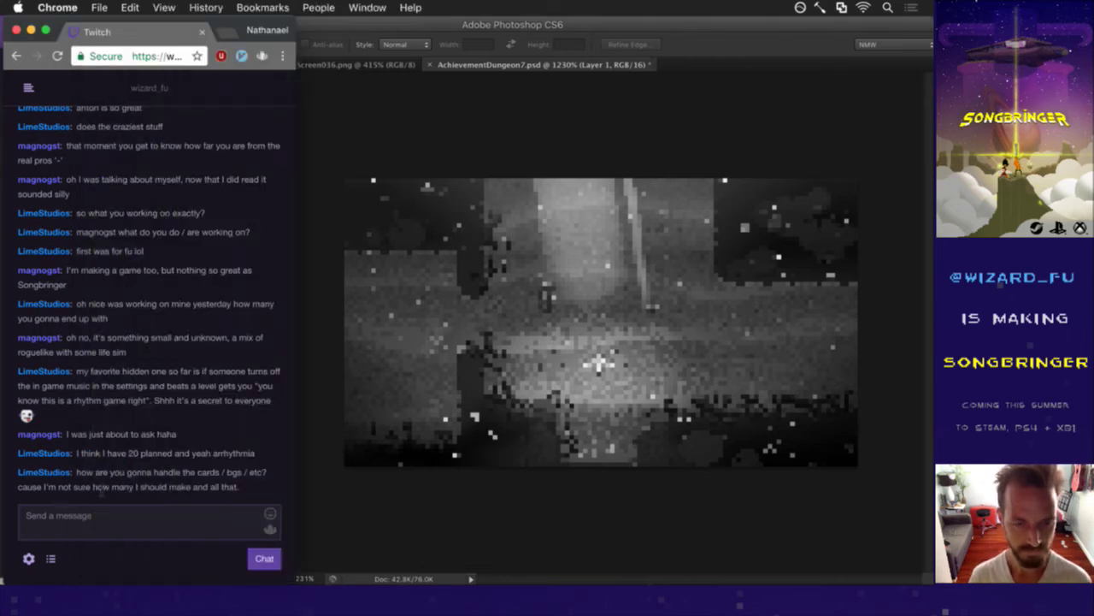
left_click_drag(147, 473, 244, 481)
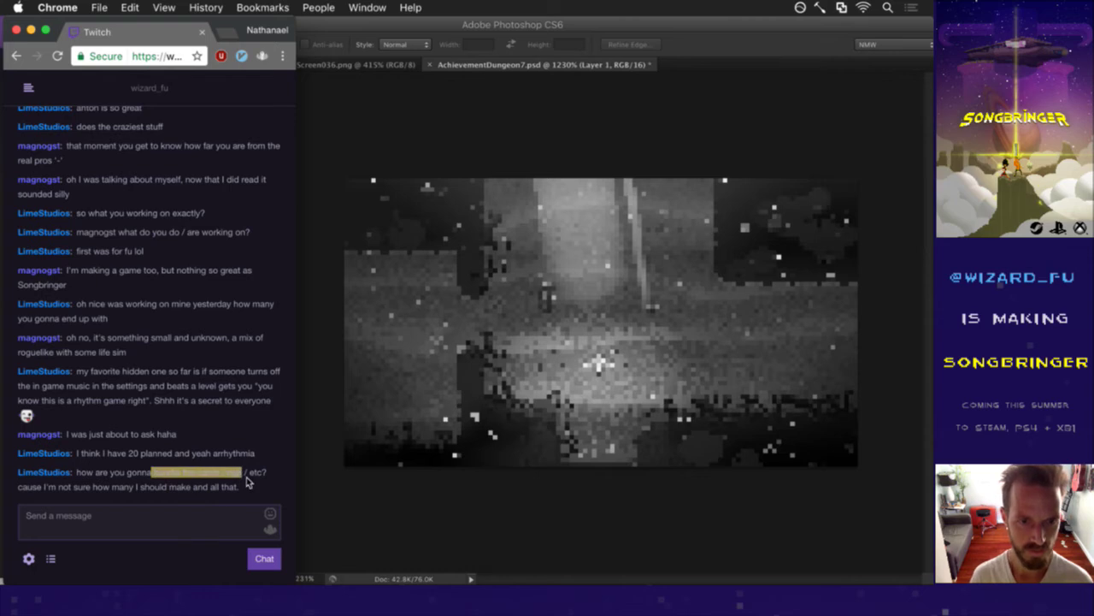
left_click(248, 484)
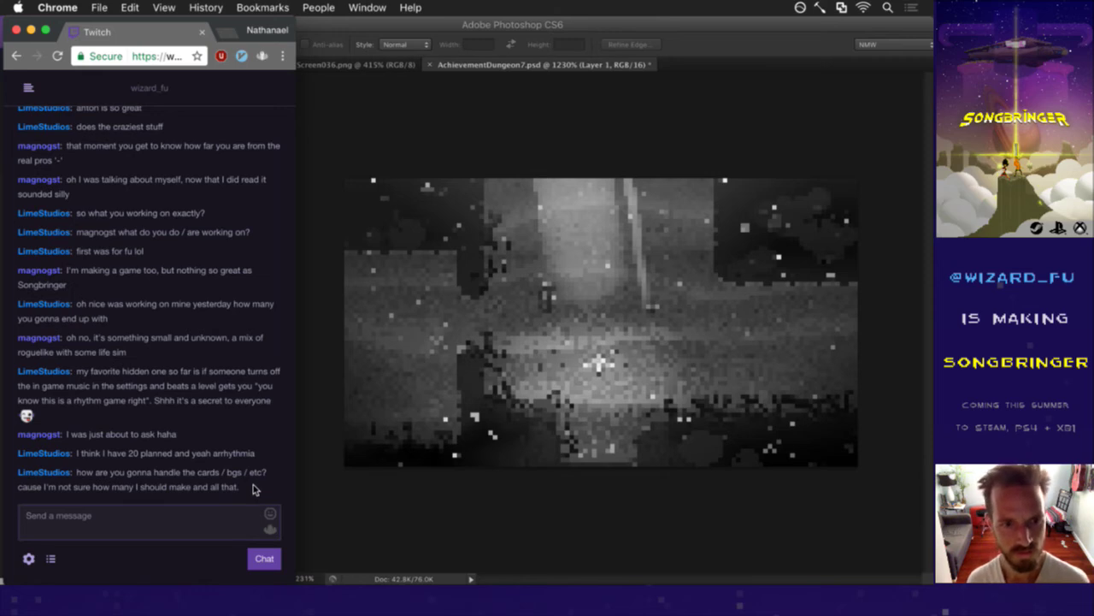
left_click_drag(203, 474, 242, 504)
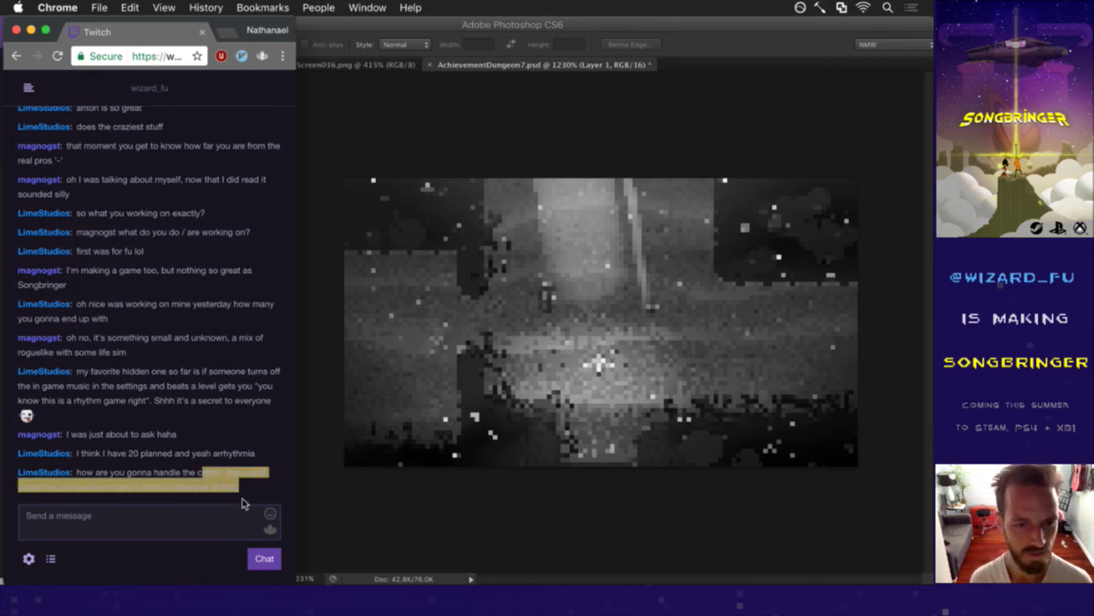
left_click(240, 484)
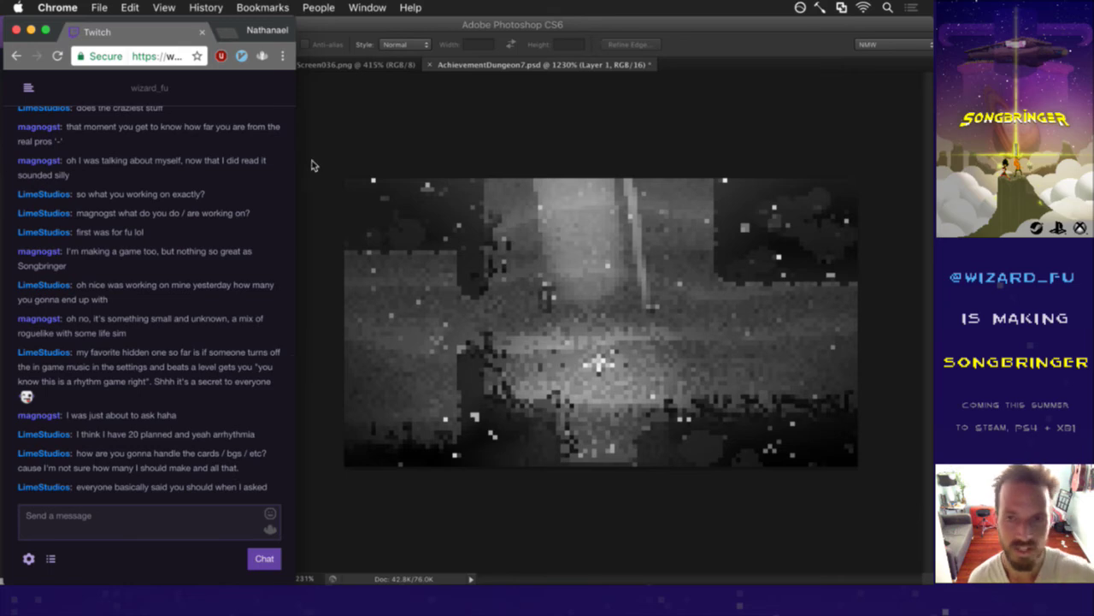
mouse_move(935, 1)
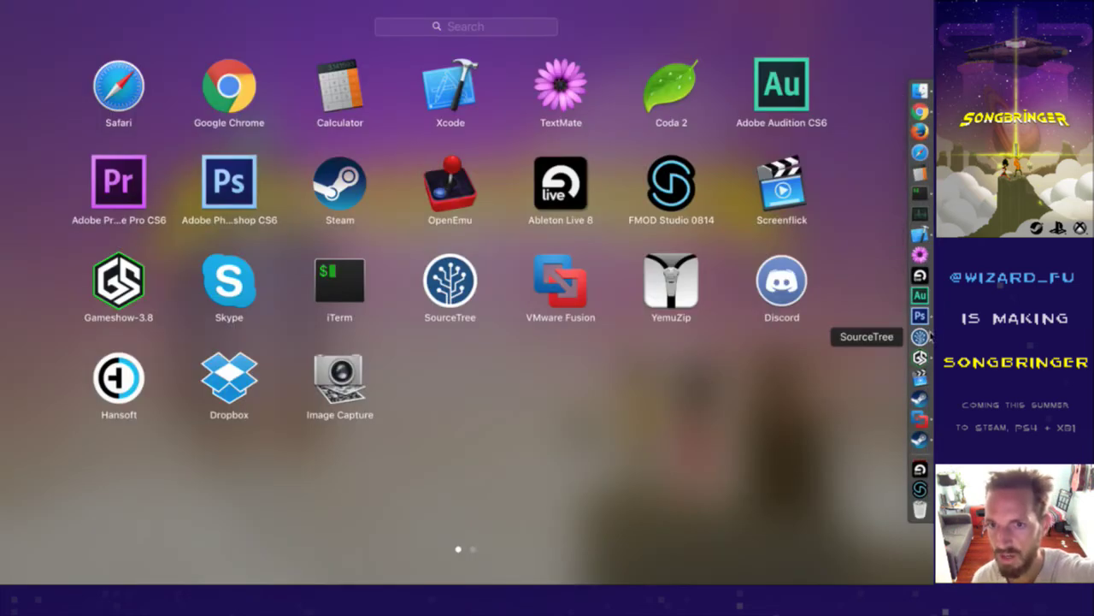
left_click(822, 383)
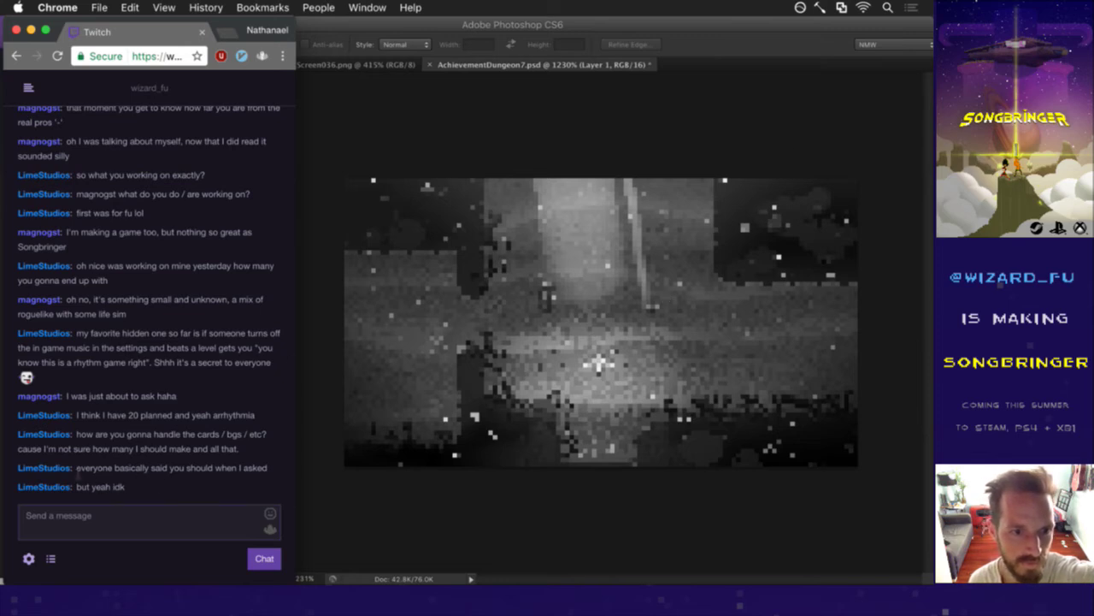
left_click_drag(77, 469, 173, 472)
left_click(223, 477)
left_click_drag(96, 469, 148, 493)
left_click(151, 493)
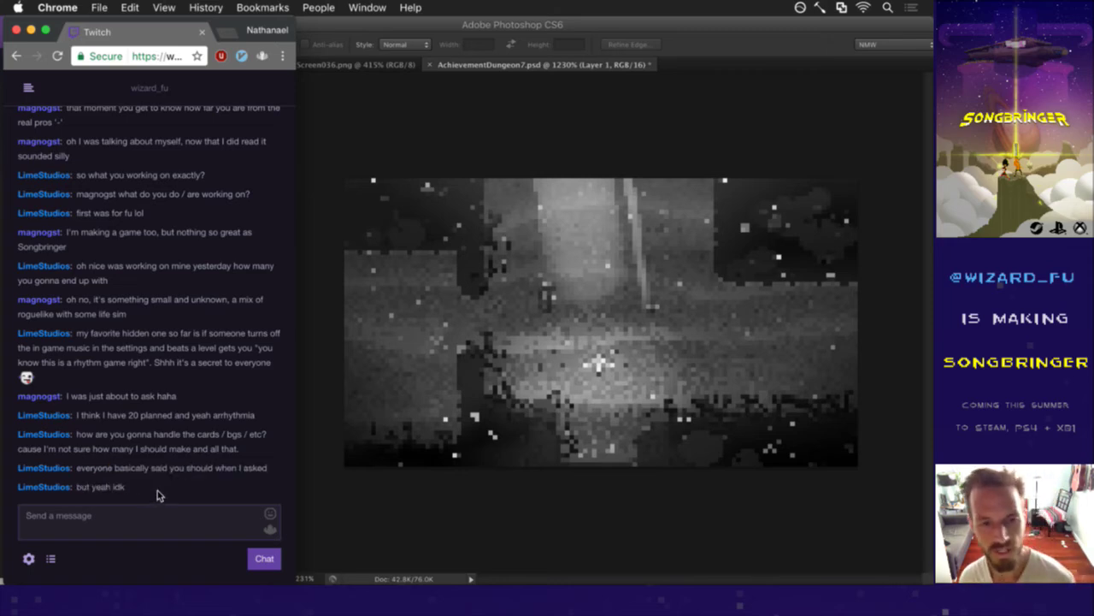
Export the wide grayscale icon from Photoshop with the SaveIcon1920 action and preview AchievementDungeon7.png in the Icons folder.
left_click(408, 519)
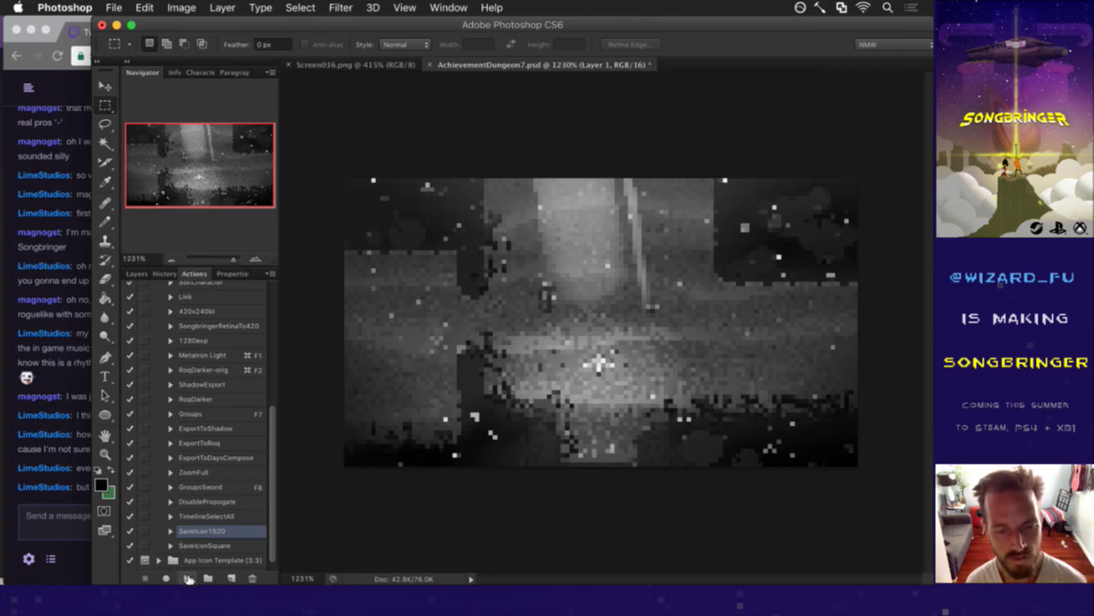
left_click(190, 579)
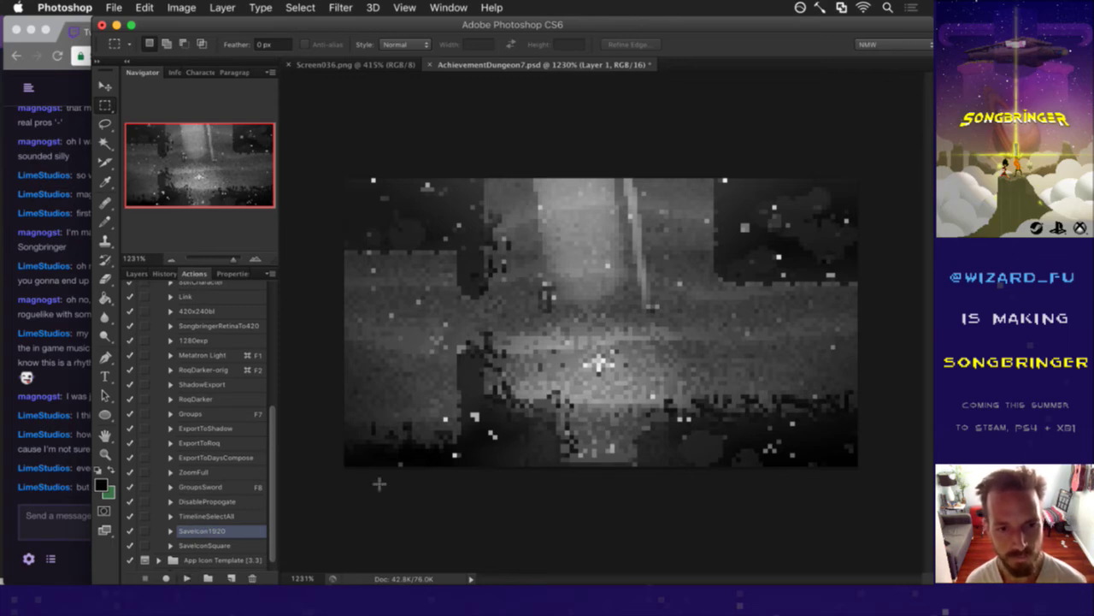
key("super+Tab")
left_click(330, 309)
scroll(500, 375, "down", 1)
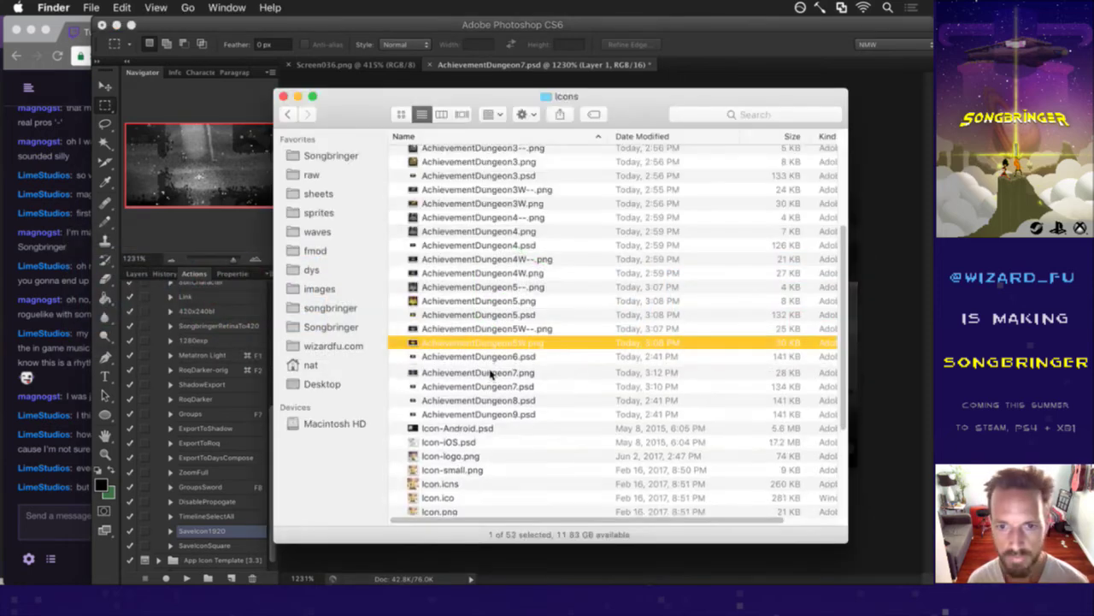
left_click(506, 370)
key("space")
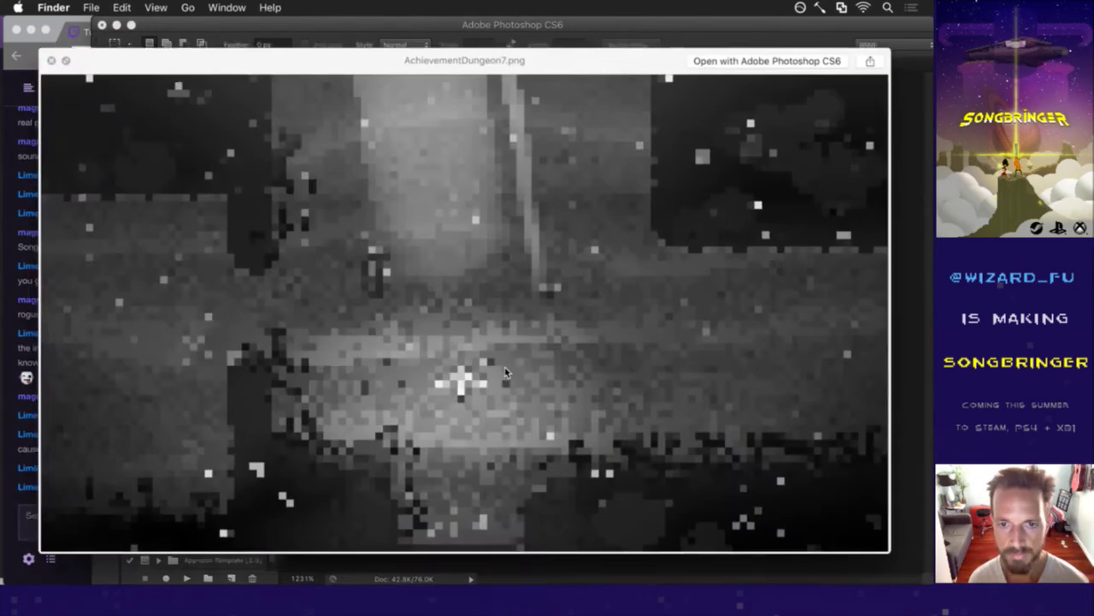
key("space")
Rename the exported wide grayscale icon AchievementDungeon7.png as AchievementDungeon7W--.png.
key("Return")
key("Right")
type("W--")
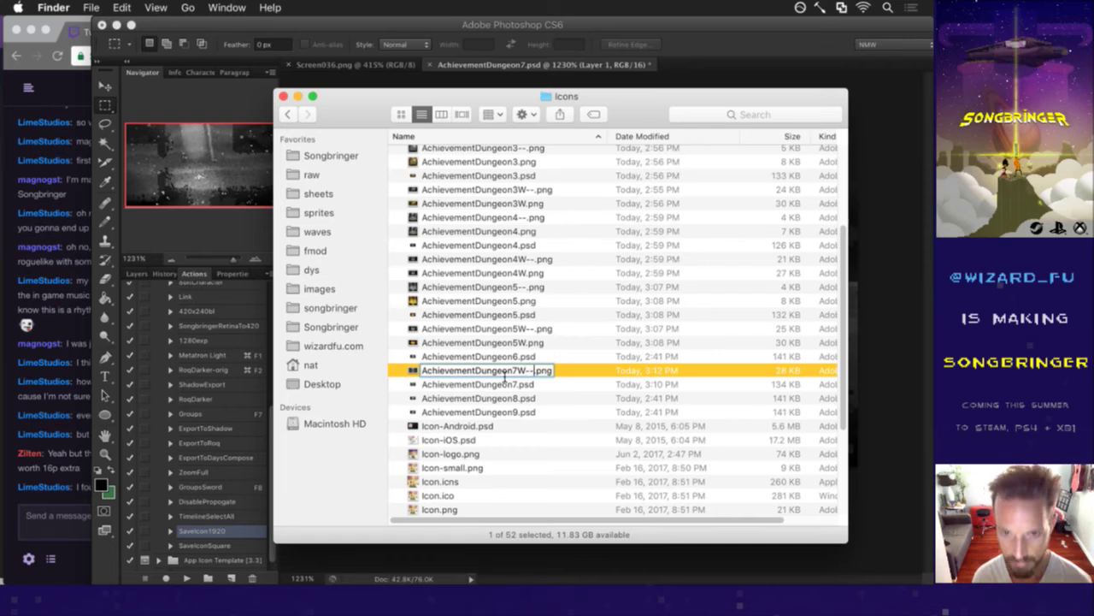
key("Return")
Return to Photoshop and export the square grayscale icon with the SaveIconSquare action.
left_click(210, 245)
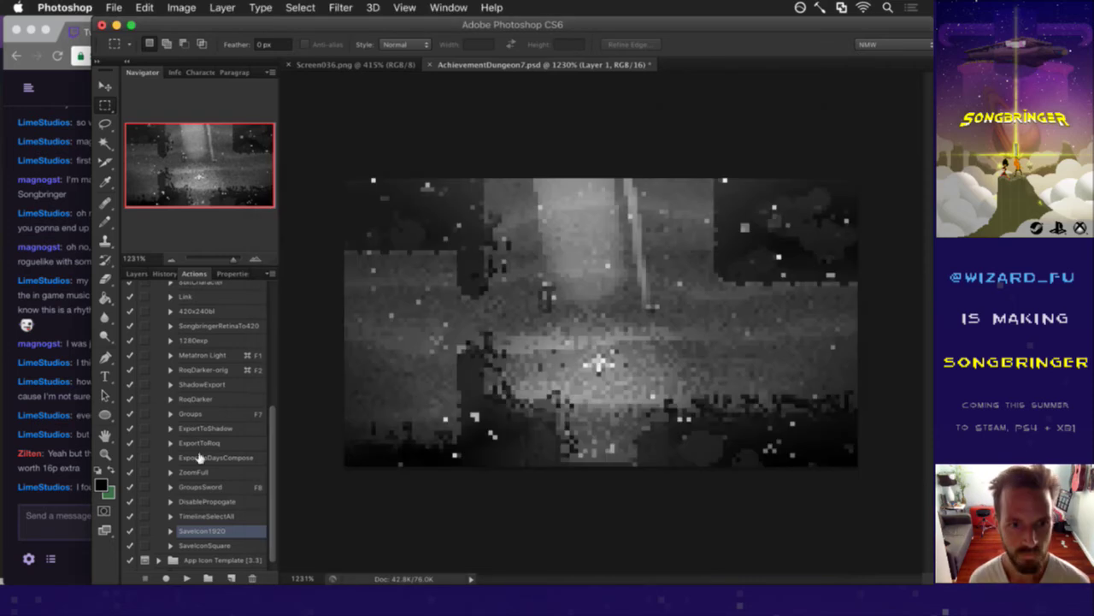
left_click(214, 545)
Preview the square export AchievementDungeon7.png in Finder and rename it as AchievementDungeon7--.png.
key("super+Tab")
left_click(540, 384)
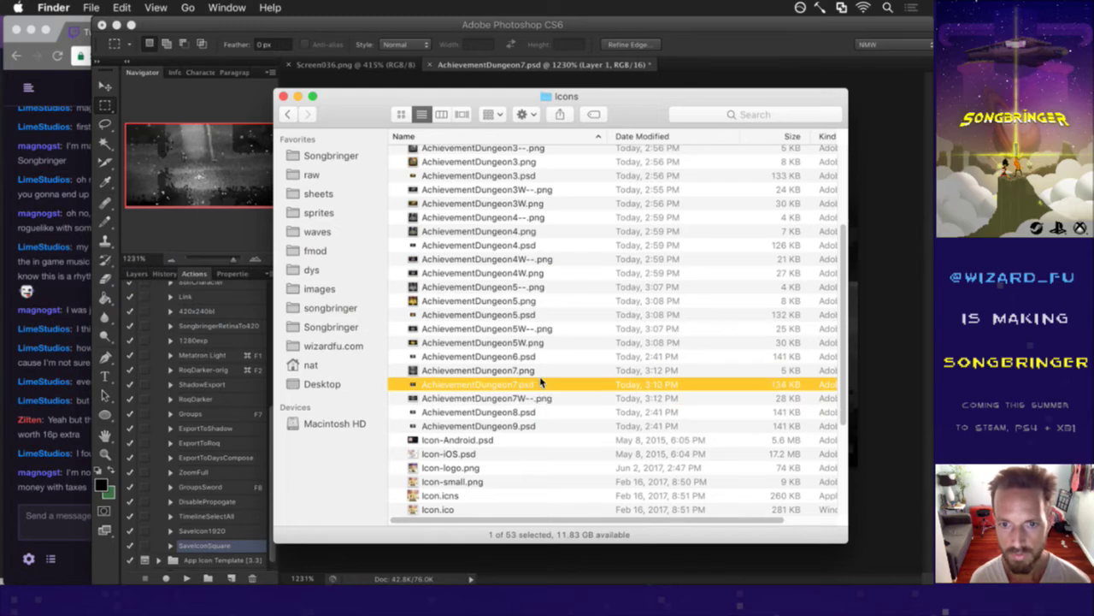
key("Up")
key("space")
key("space")
key("Return")
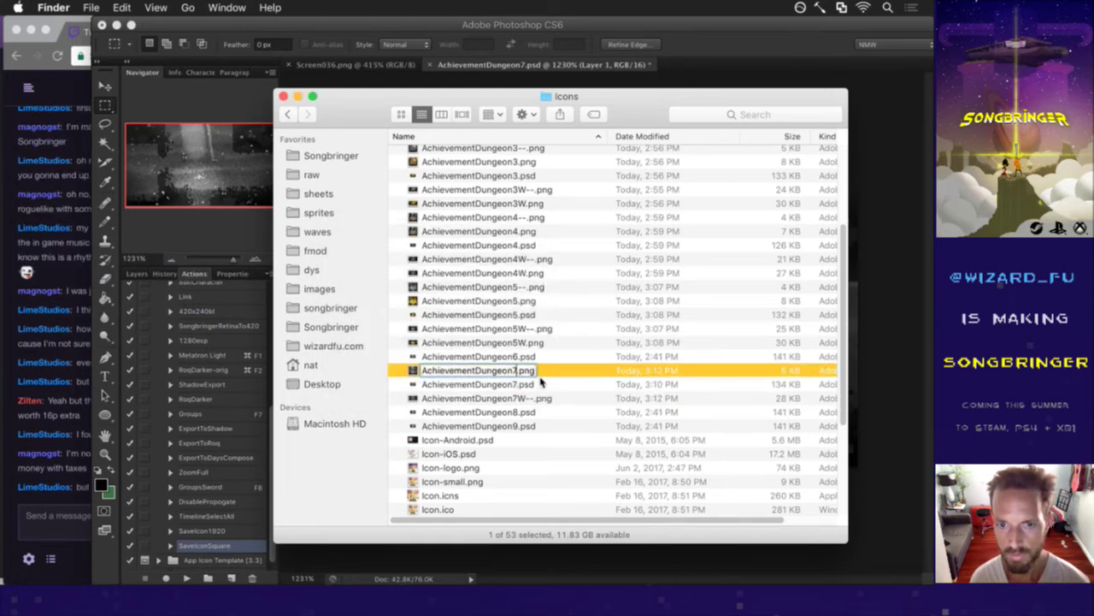
key("Return")
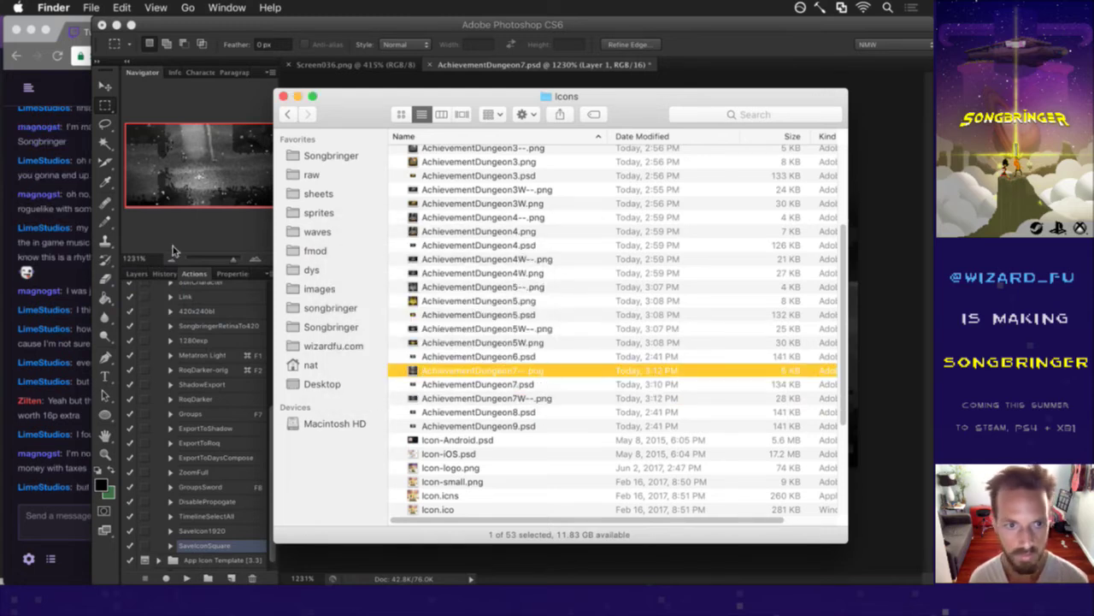
Hide the gray layer in AchievementDungeon7.psd and export the wide color icon with the SaveIcon1920 action.
left_click(142, 270)
left_click(137, 273)
left_click(130, 382)
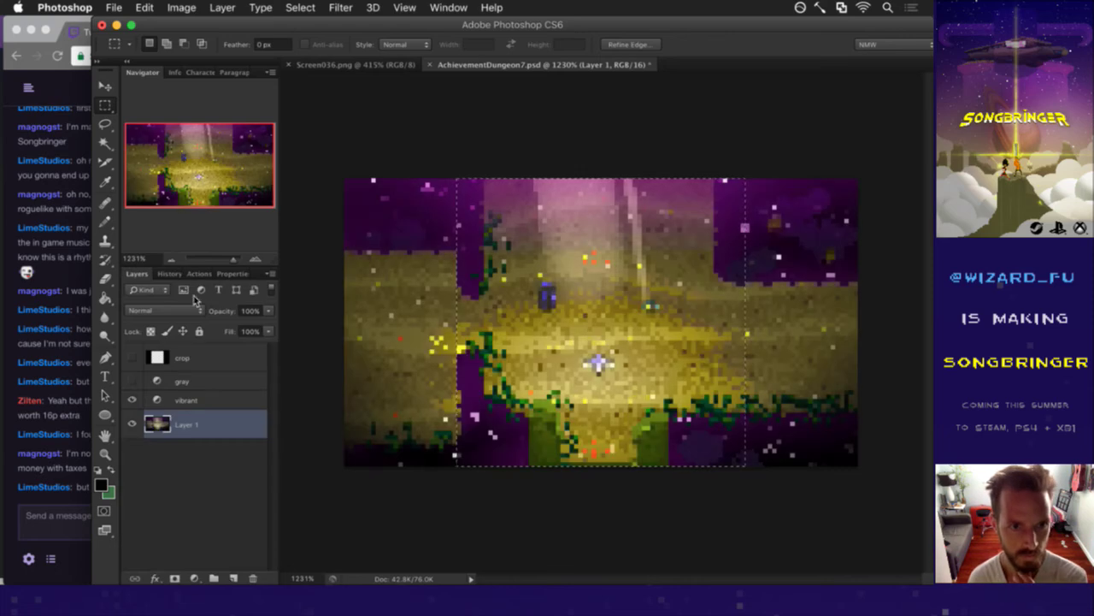
left_click(195, 272)
left_click(202, 531)
left_click(186, 578)
Switch to the Twitch chat in Chrome and read the new replies about foil cards and the card system.
left_click(52, 472)
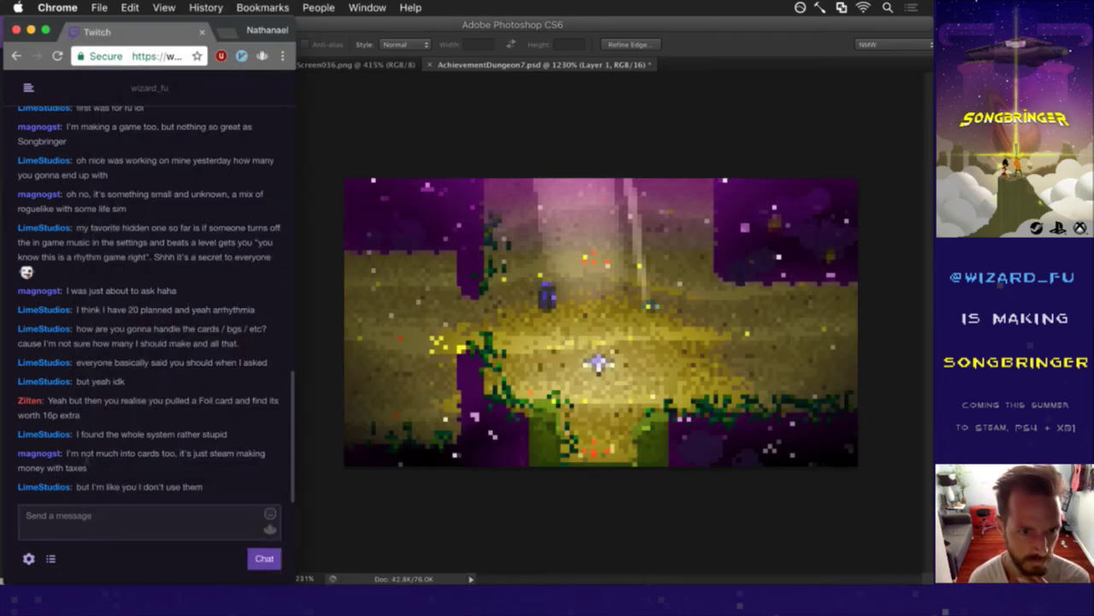
left_click_drag(89, 438, 147, 435)
mouse_move(74, 401)
left_mouse_down()
mouse_move(57, 400)
mouse_move(79, 415)
left_mouse_up()
left_click(100, 418)
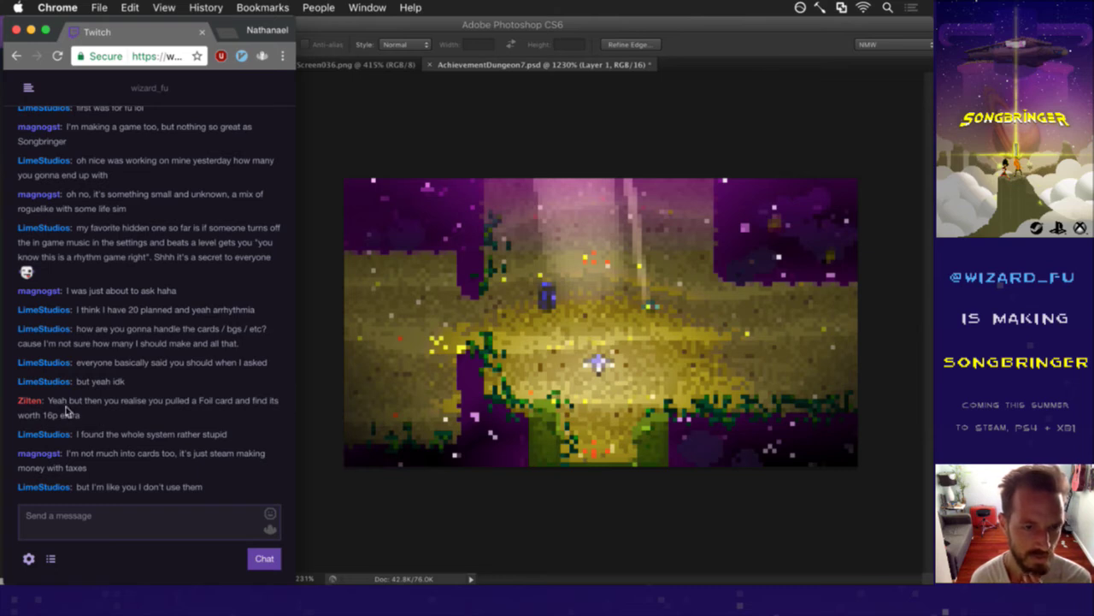
triple_click(91, 418)
left_click(97, 417)
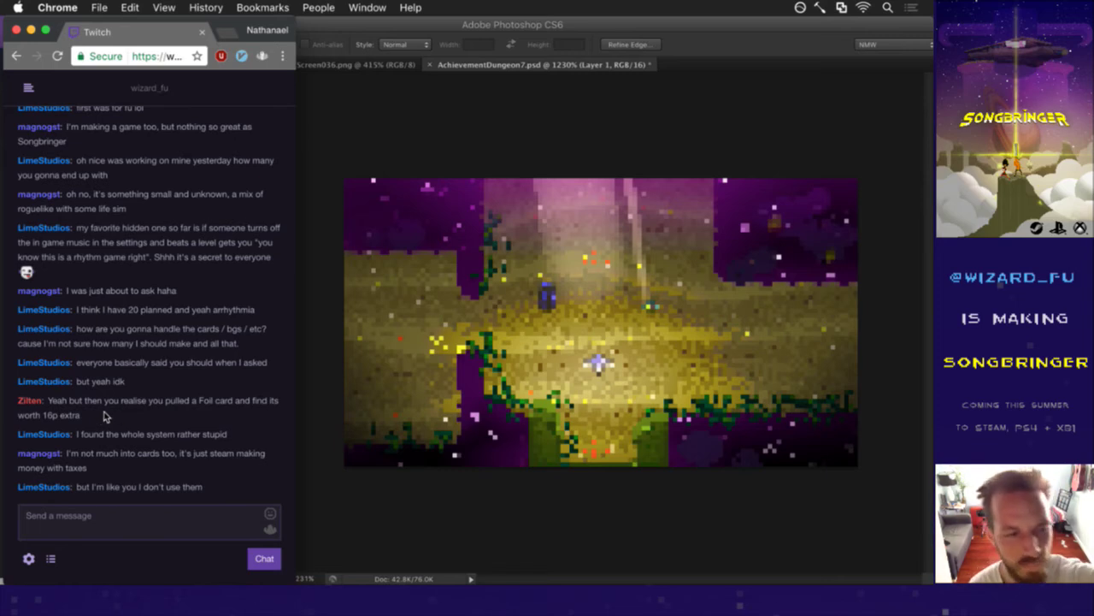
left_click_drag(97, 401, 111, 414)
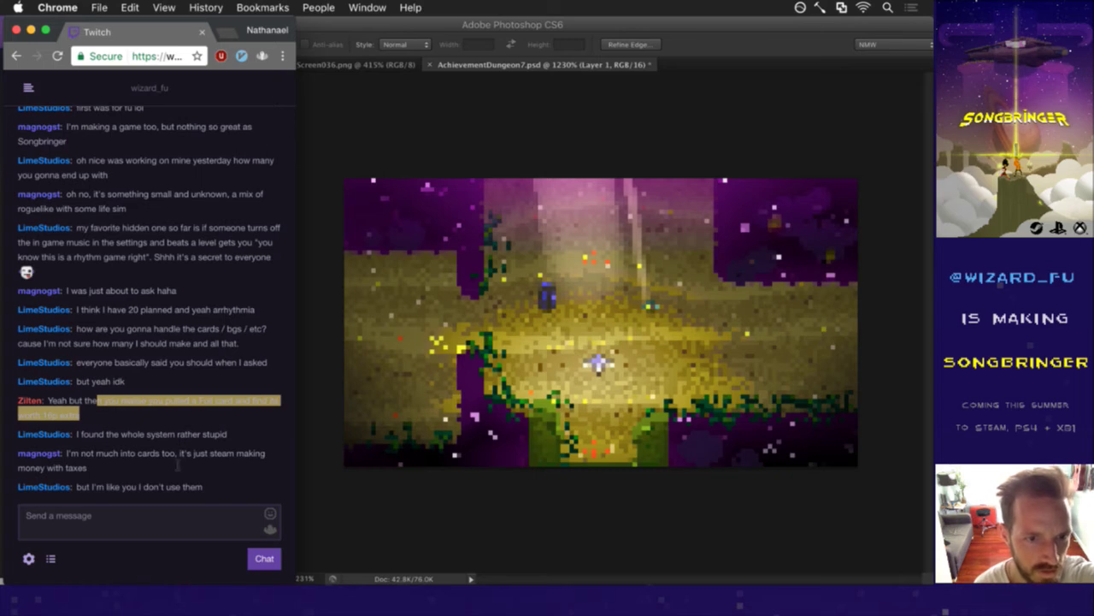
Read the chat messages about pulling a foil card and Steam making money from cards.
left_click_drag(190, 460, 177, 468)
left_click_drag(91, 457, 134, 462)
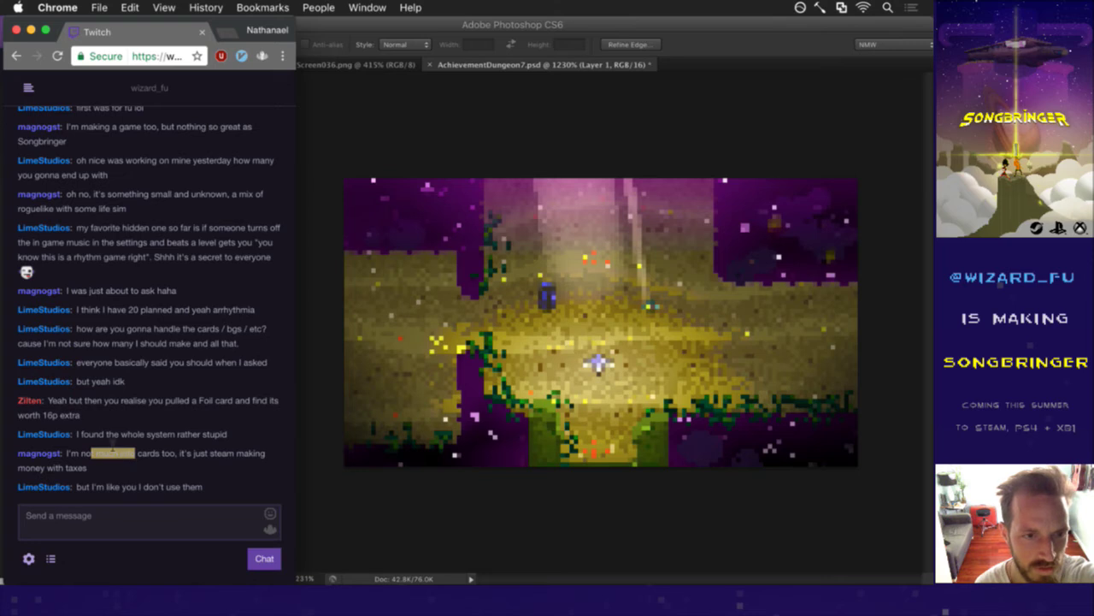
left_click_drag(63, 402, 110, 417)
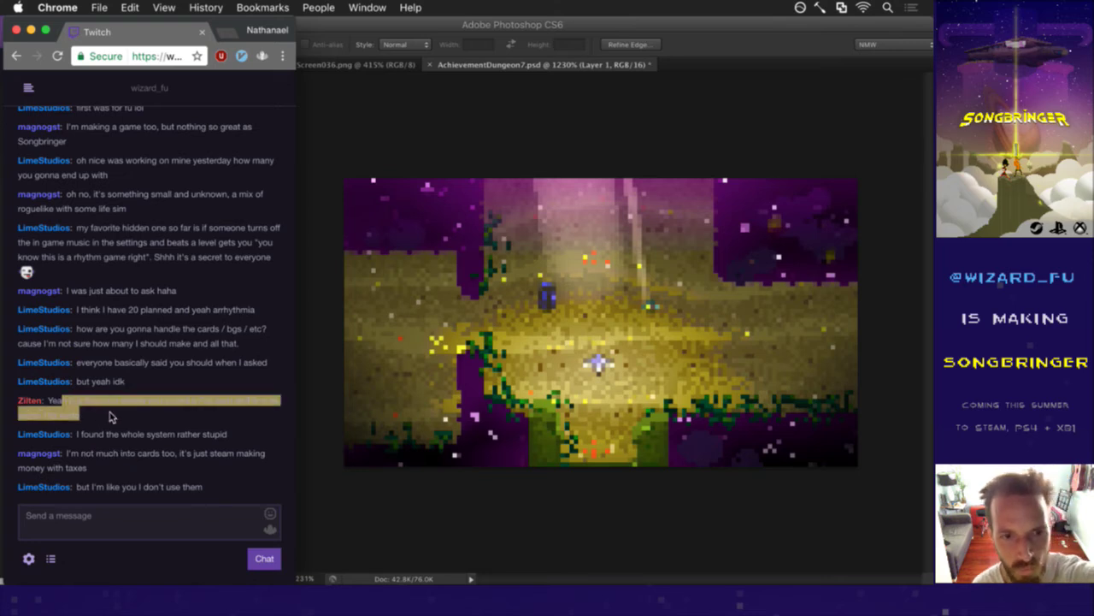
left_click(144, 419)
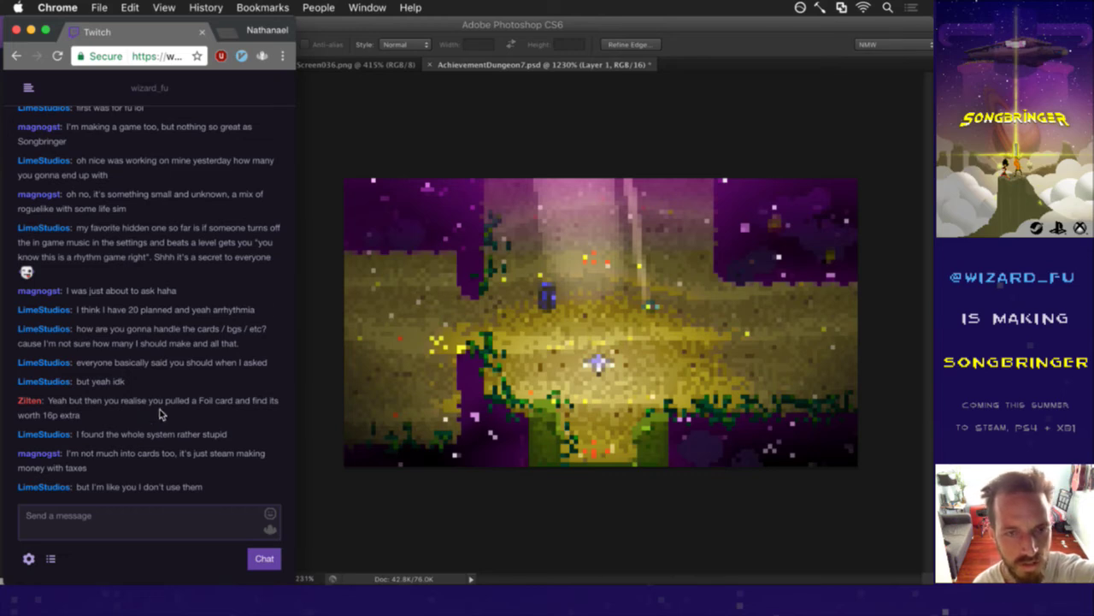
Return to Photoshop, export the wide color icon with the SaveIcon1920 action, and rename the exported PNG as AchievementDungeon7W.png in Finder.
left_click(499, 111)
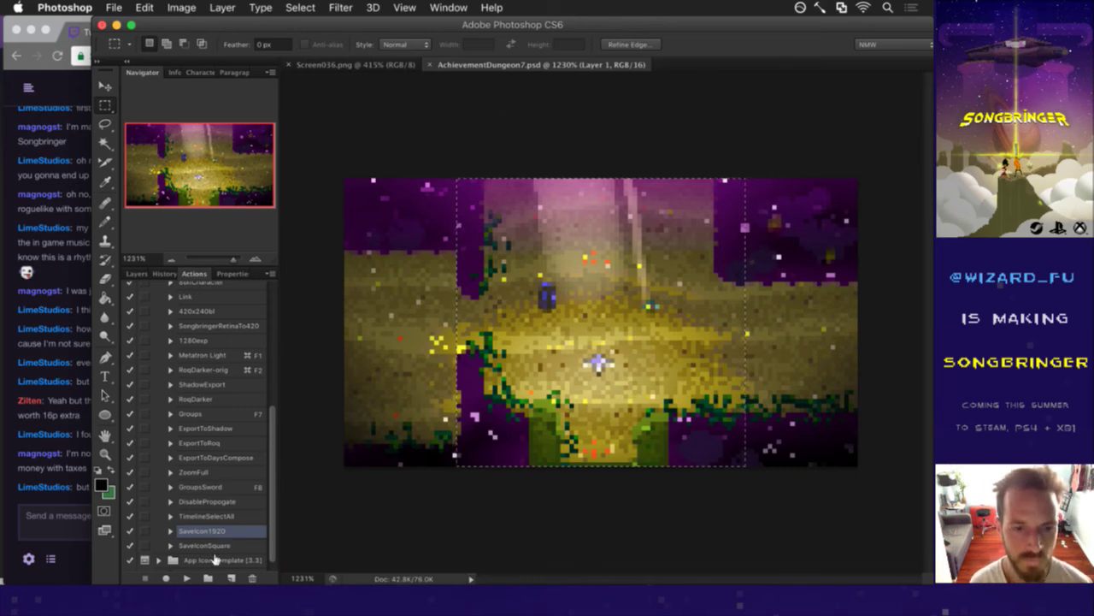
left_click(189, 577)
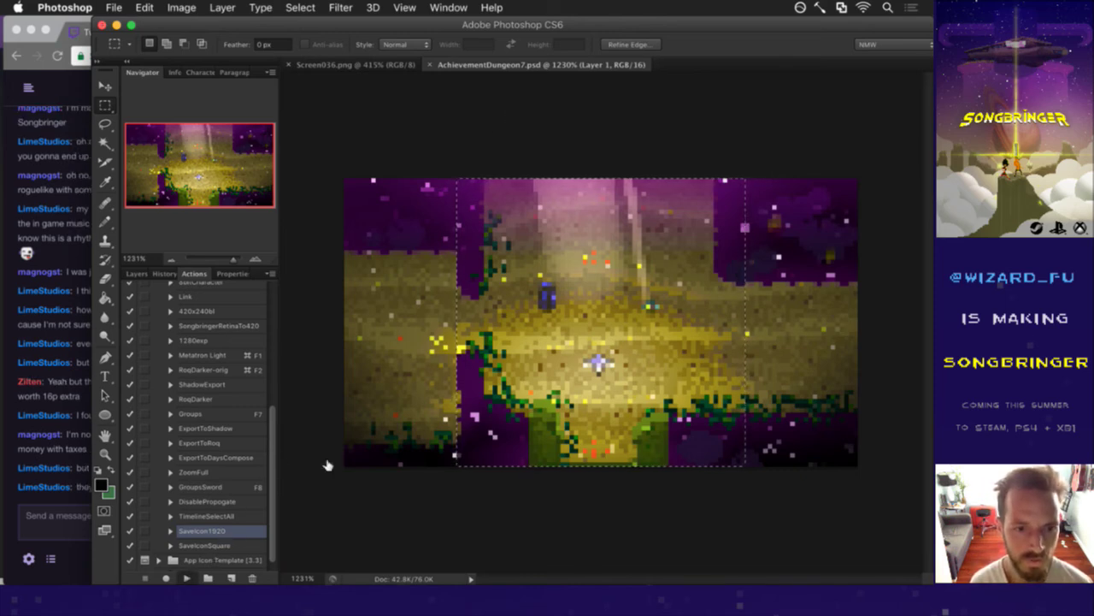
key("super+Tab")
key("super+Tab")
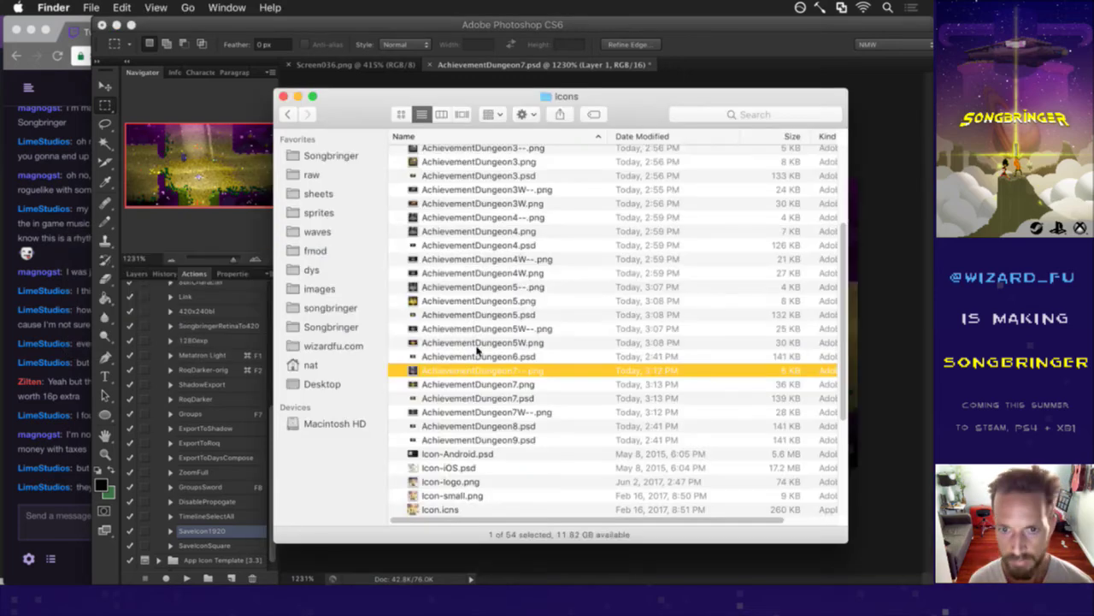
left_click(503, 385)
key("space")
key("space")
key("Return")
type("W")
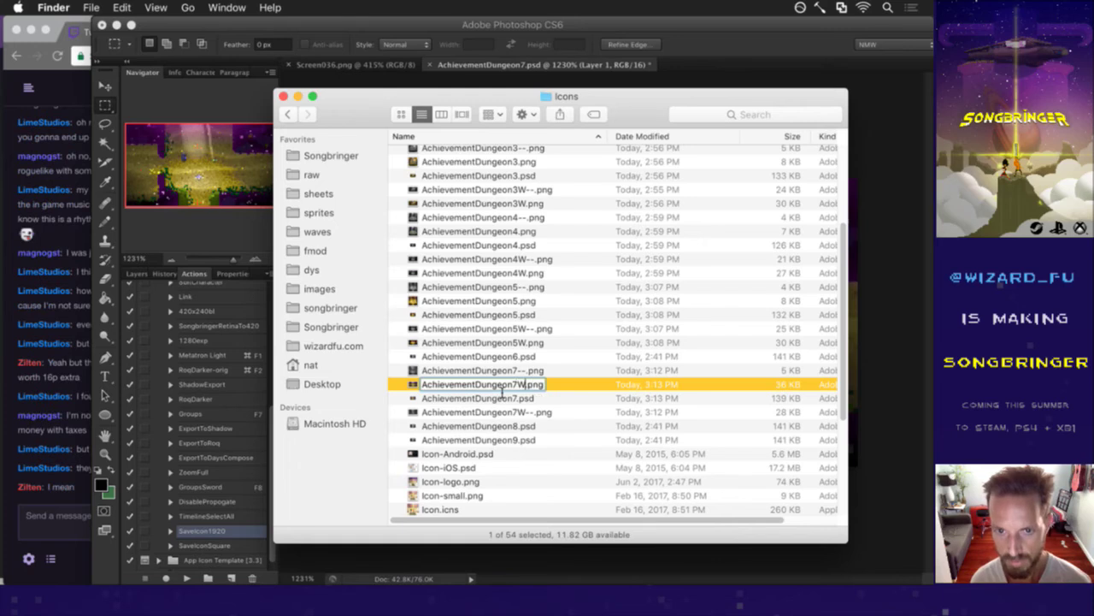
key("Return")
Return to Photoshop and export the square color icon with the SaveIconSquare action.
left_click(199, 533)
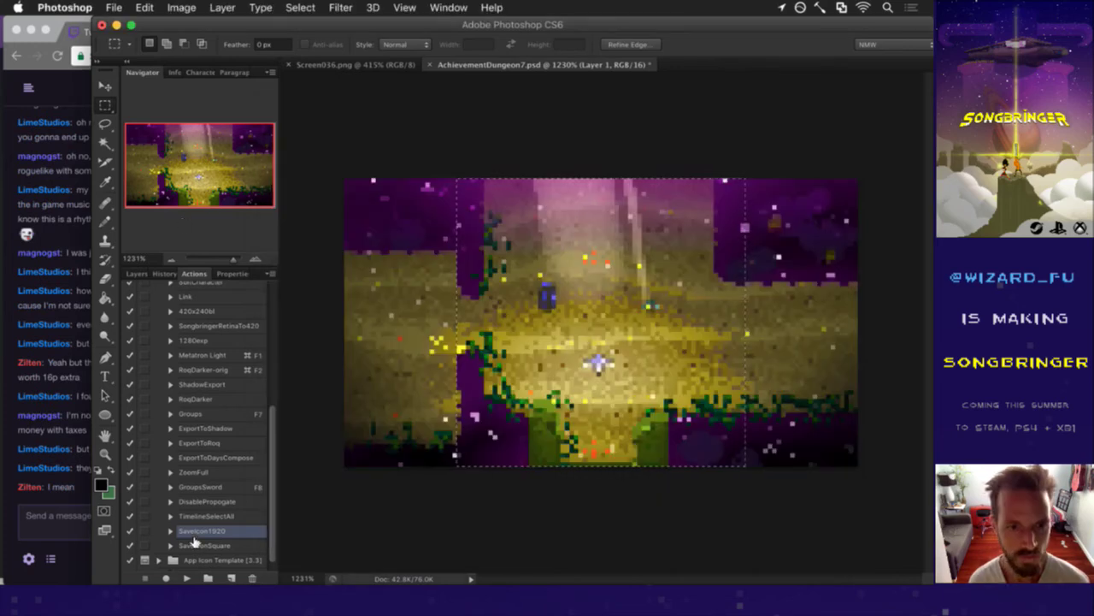
left_click(199, 545)
left_click(186, 578)
Preview the AchievementDungeon7 exports in Finder, checking the square and wide icons in both color and grayscale.
key("super+Tab")
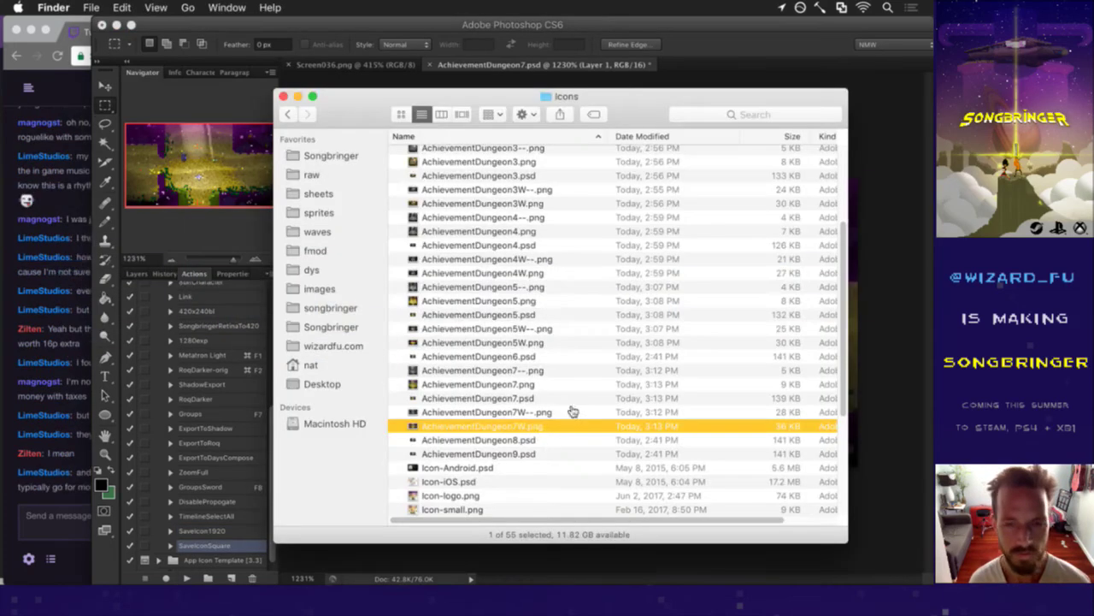
left_click(548, 384)
key("space")
key("space")
key("Up")
key("space")
key("space")
key("Down")
key("Down")
key("Down")
key("space")
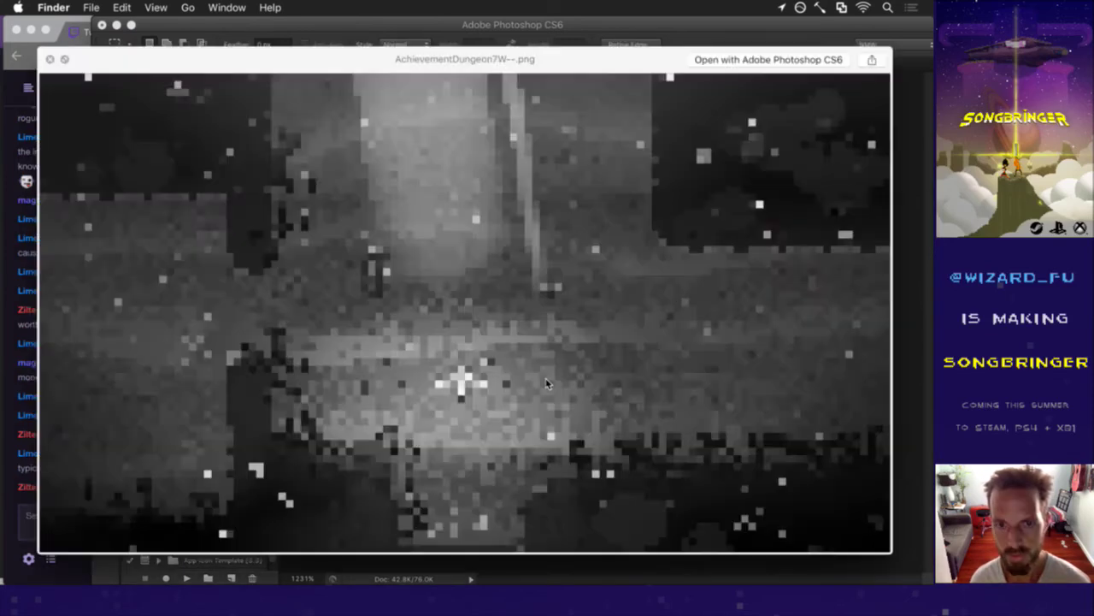
key("space")
key("space")
key("Down")
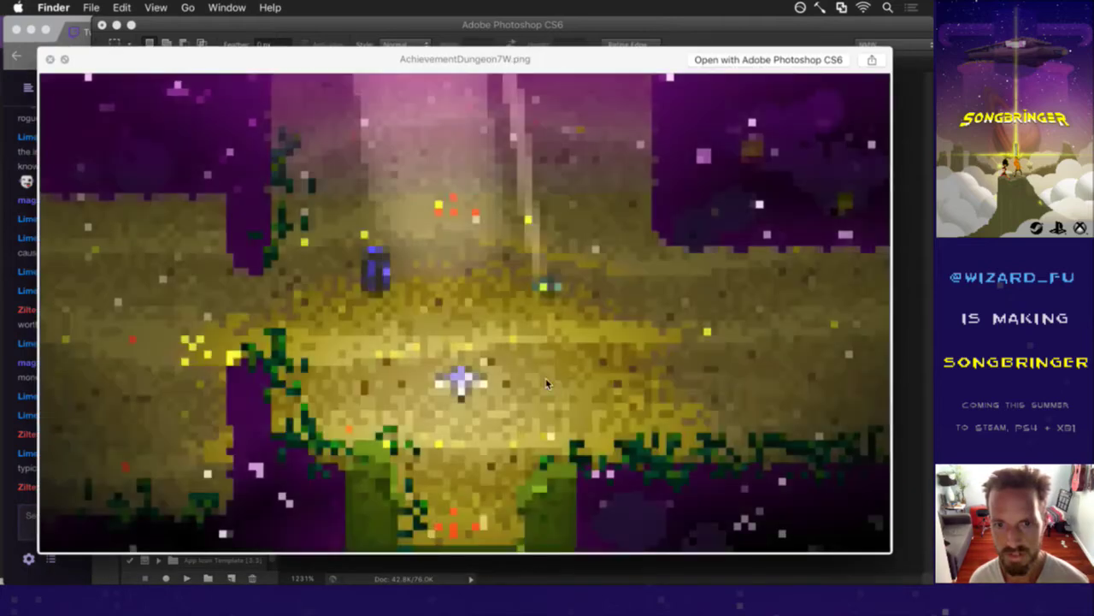
key("space")
Switch to the Twitch chat in Chrome and read the messages about card art and indie game cards selling for more.
left_click(200, 224)
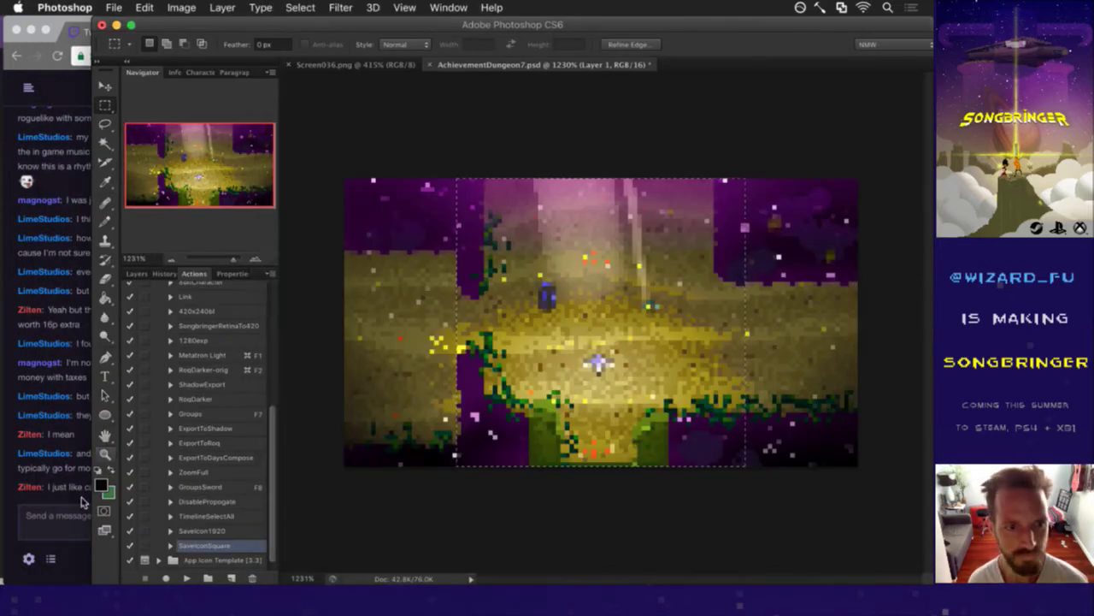
left_click(77, 491)
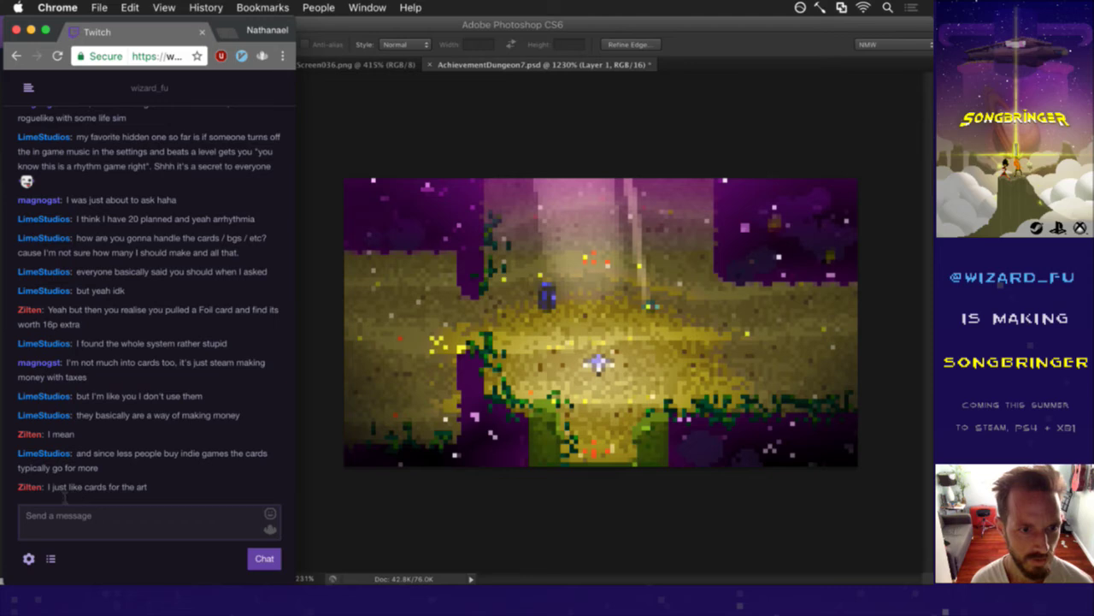
mouse_move(56, 495)
left_mouse_down()
mouse_move(157, 490)
mouse_move(68, 496)
left_mouse_up()
left_click(157, 489)
left_click(111, 481)
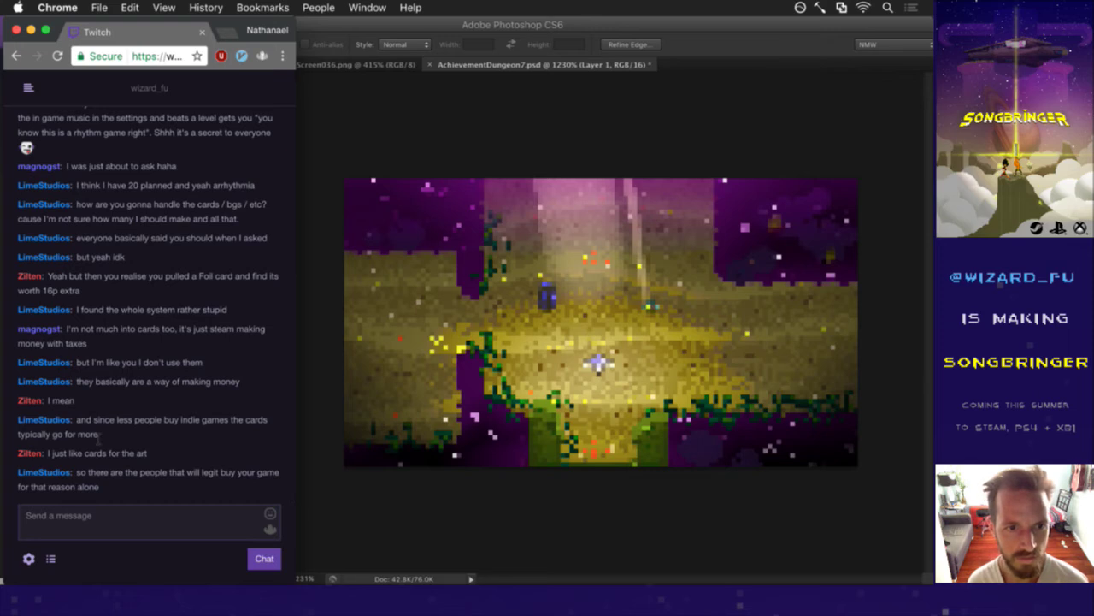
left_click_drag(88, 424, 96, 434)
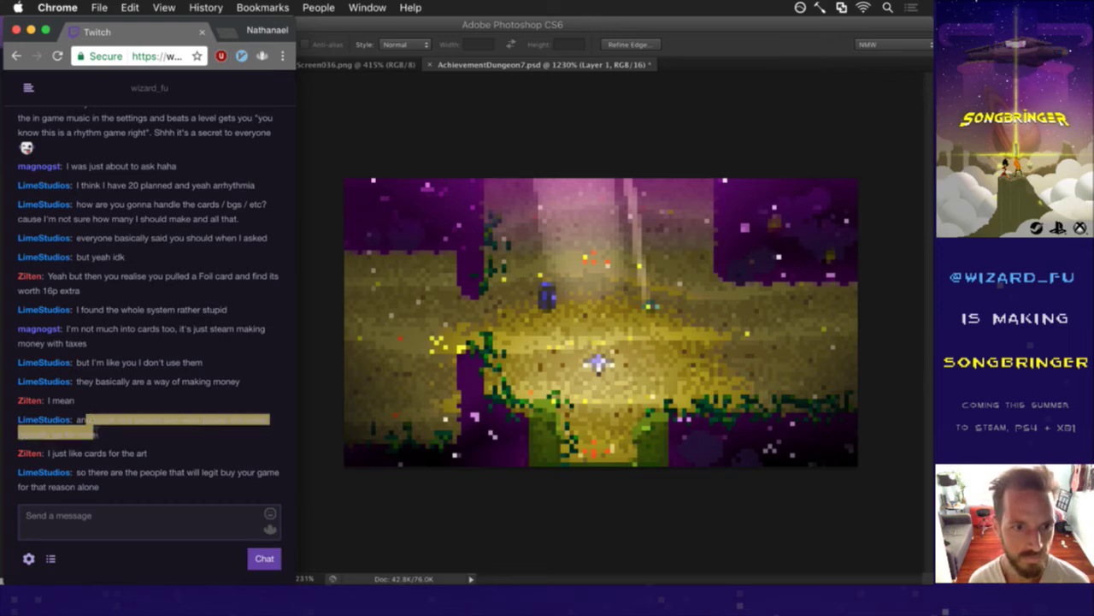
left_click(124, 440)
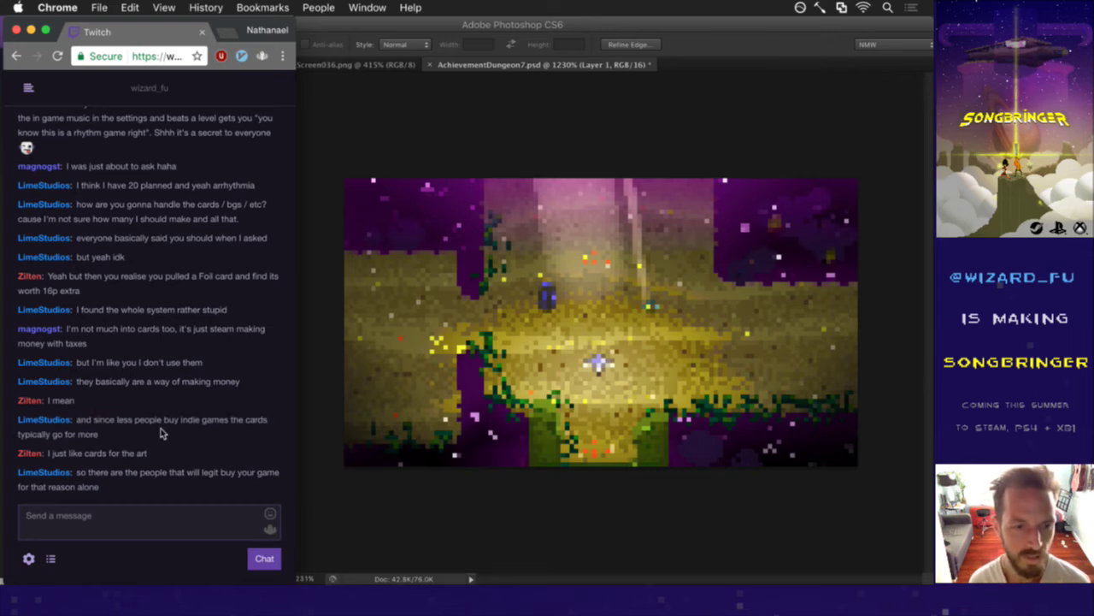
double_click(189, 420)
left_click_drag(195, 430, 251, 434)
left_click(246, 437)
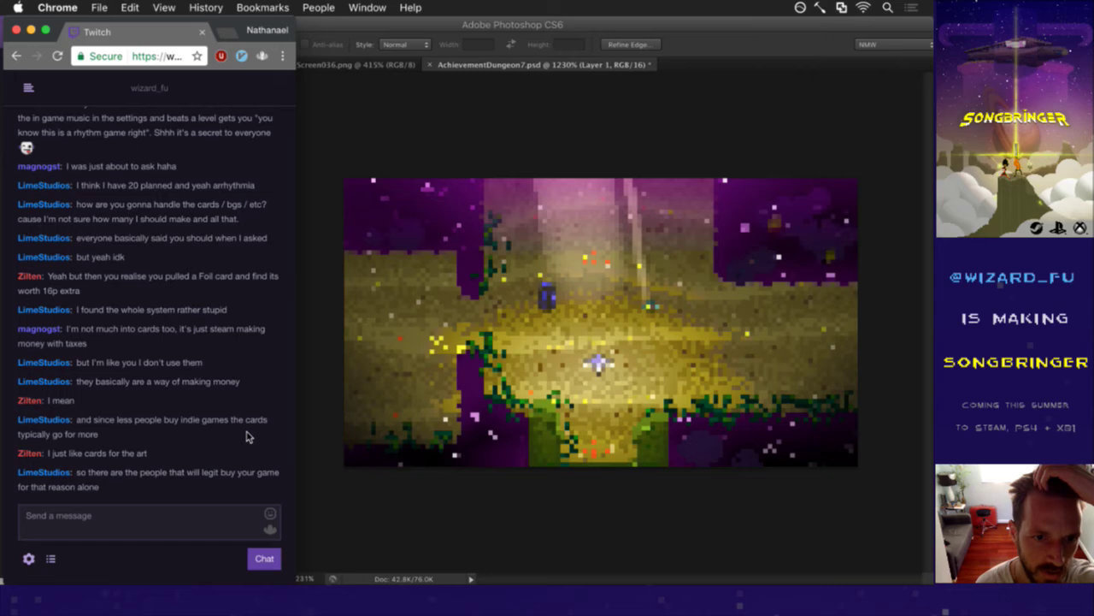
left_click_drag(109, 476, 185, 488)
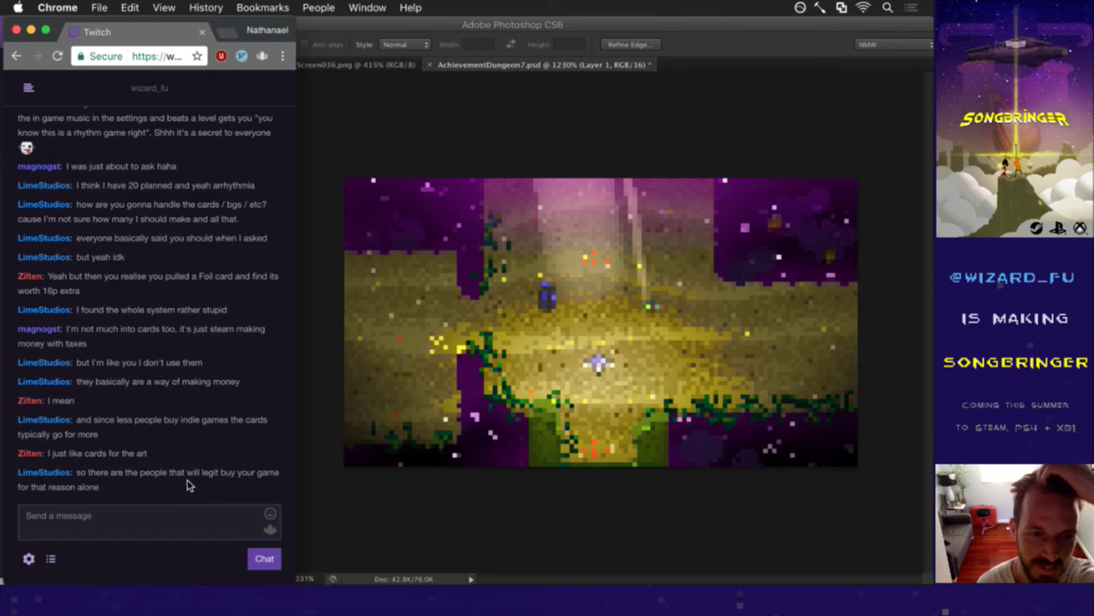
Return to Photoshop, clear the selection, save and close AchievementDungeon7.psd, and close Screen036.png.
left_click(373, 500)
key("super+d")
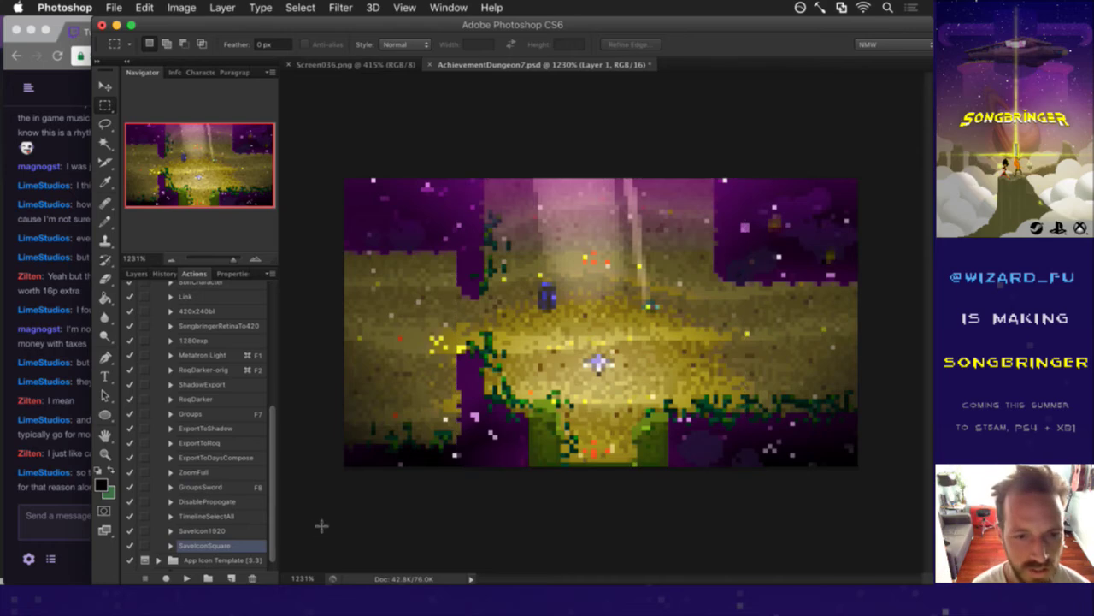
key("super+Tab")
left_click(147, 301)
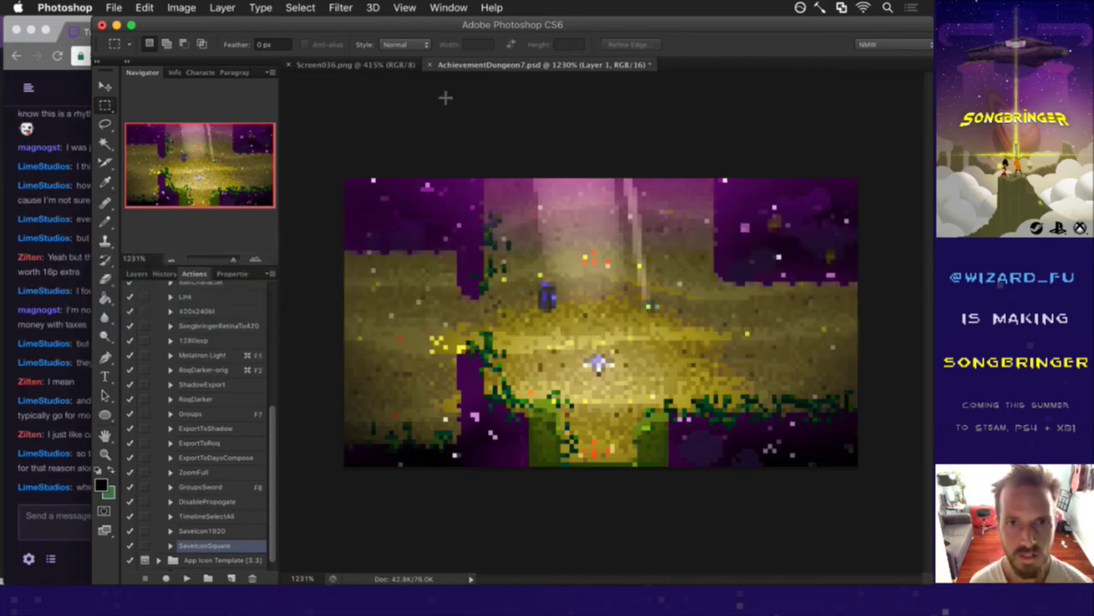
key("super+w")
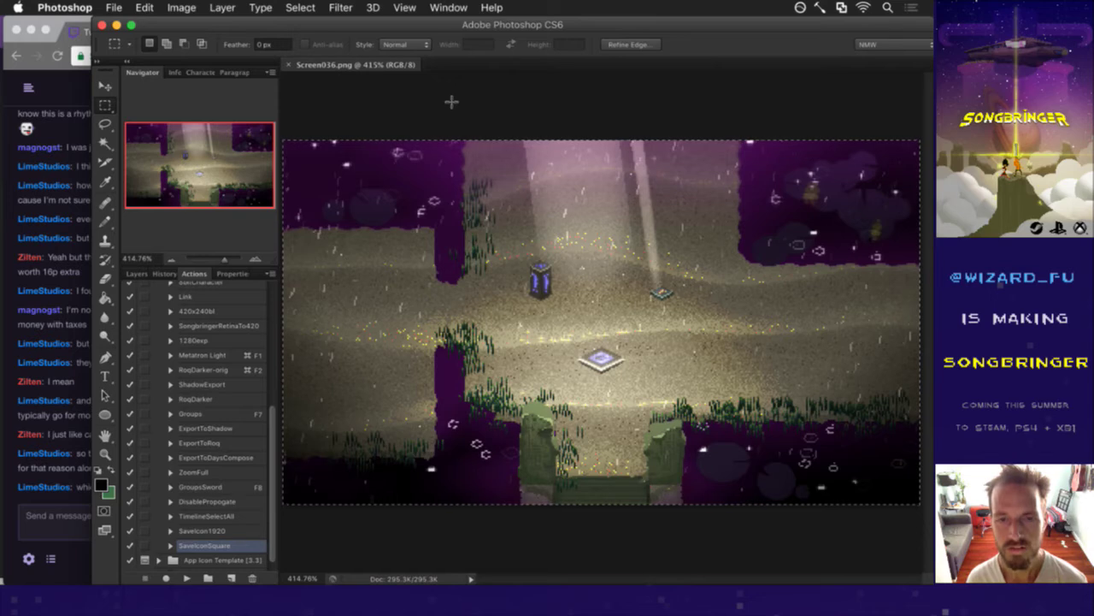
key("super+w")
Switch to Saves.txt in vim in iTerm2, clear the search highlighting with :noh, and write the file with :up.
left_click(68, 504)
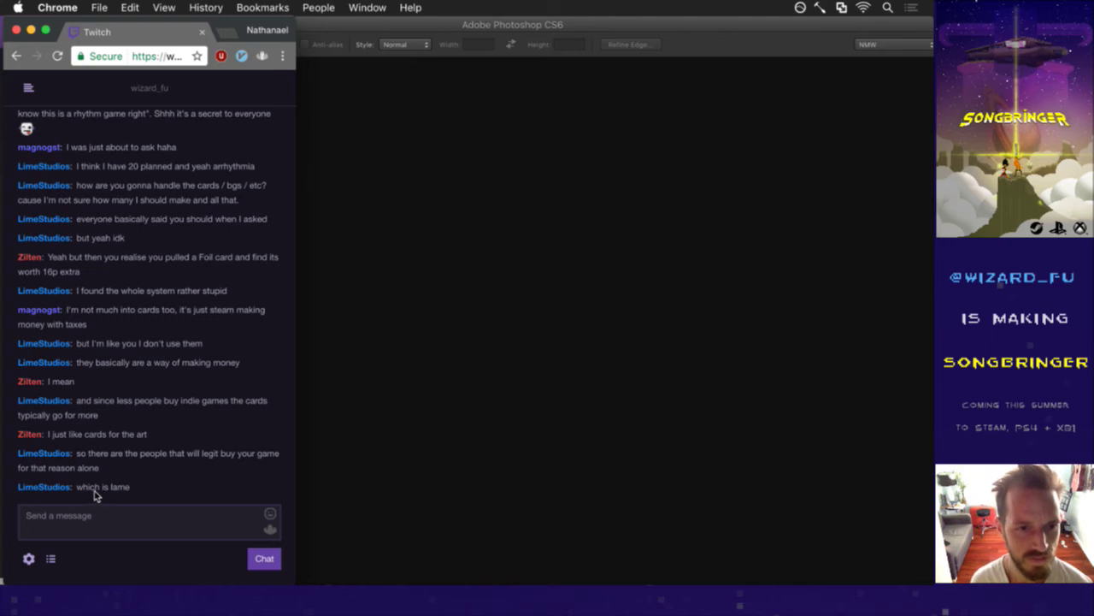
key("super+Tab")
key("super+Tab")
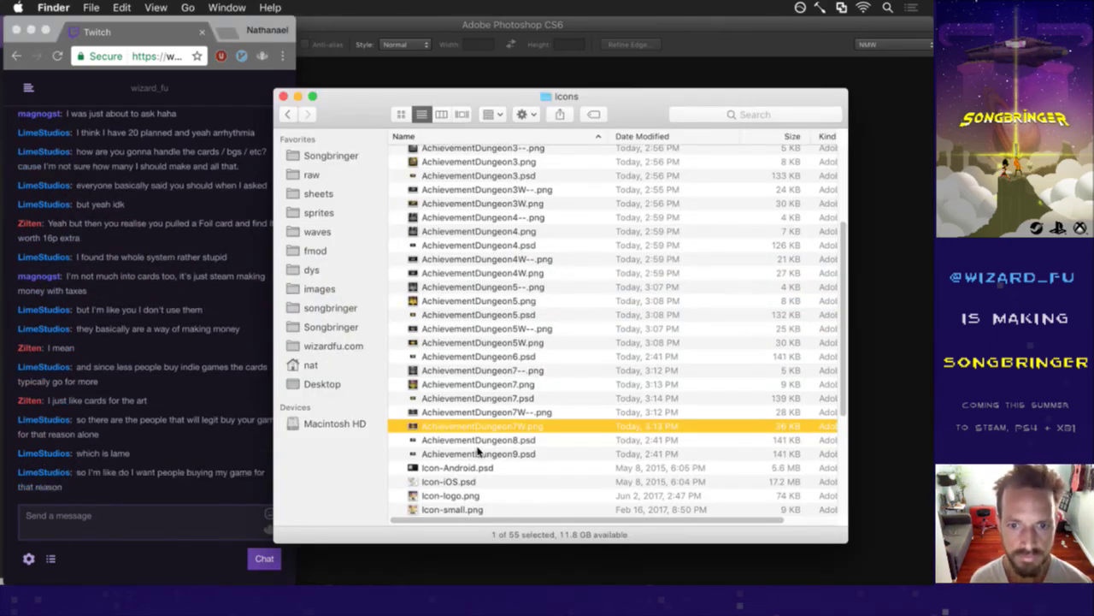
key("super+Tab")
key("super+Tab")
key("super+Tab")
key("super+Tab")
key("super+shift+Tab")
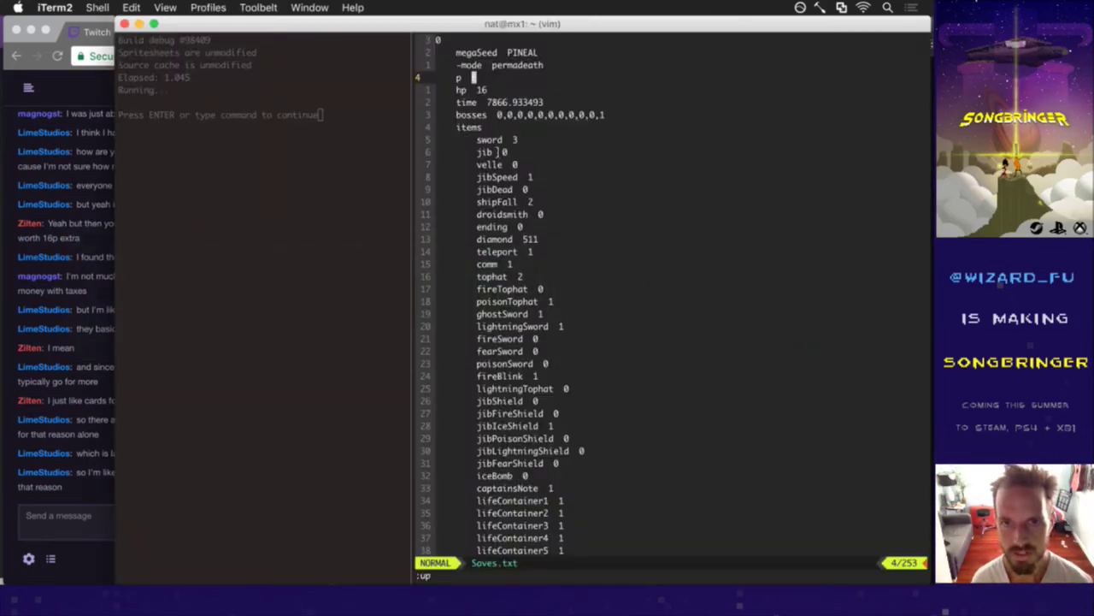
key("Return")
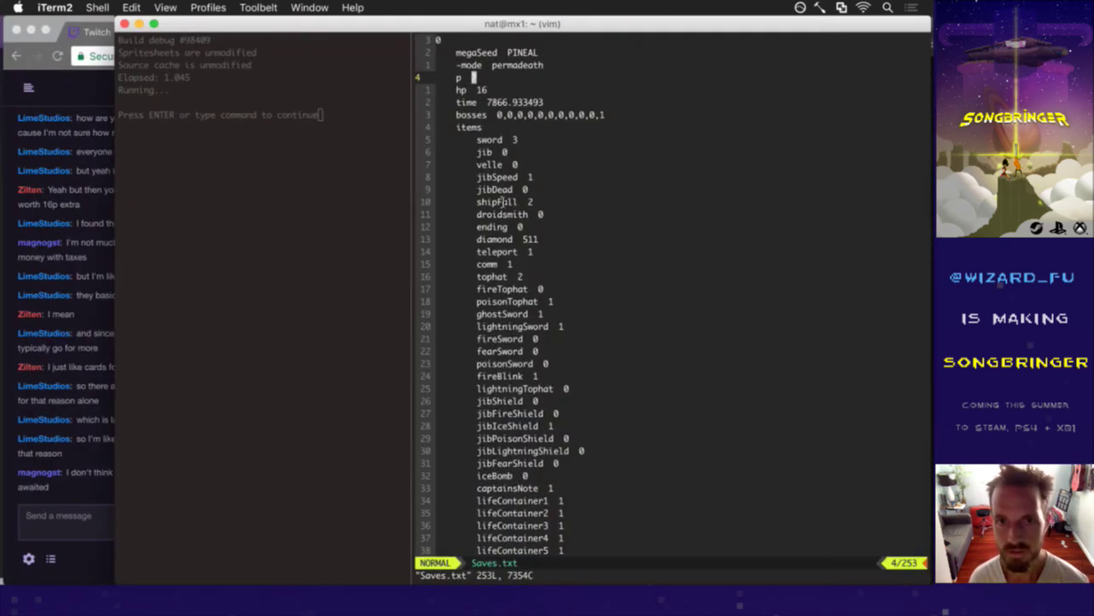
type(":noh")
key("Return")
type(":up")
key("Return")
Switch to the Twitch chat and read the reply about the game being very awaited.
left_click(107, 488)
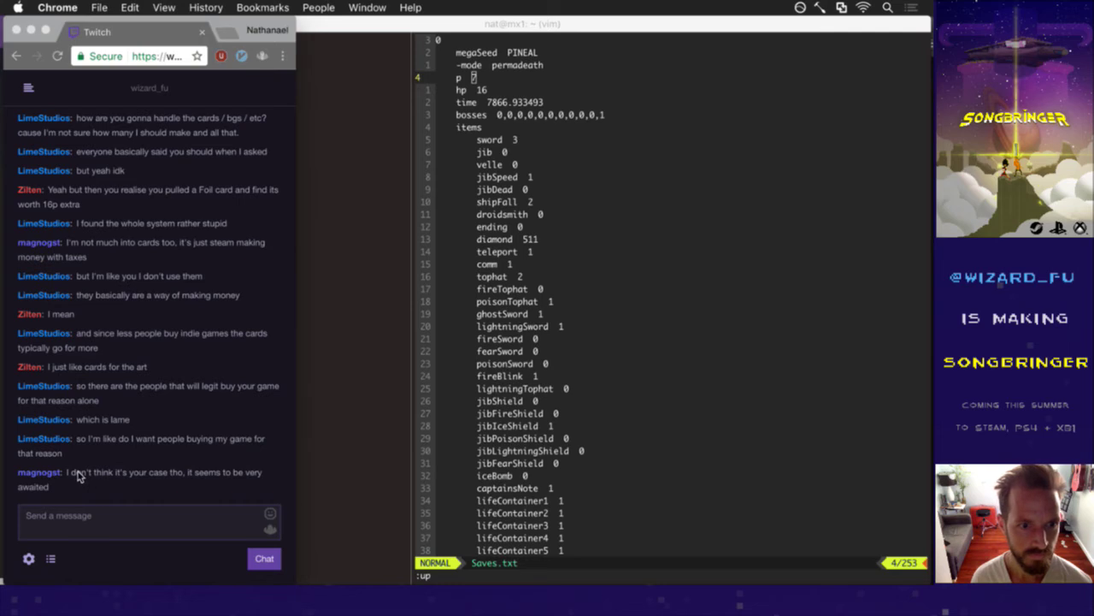
left_click_drag(102, 476, 238, 476)
left_click(156, 486)
left_click(234, 495)
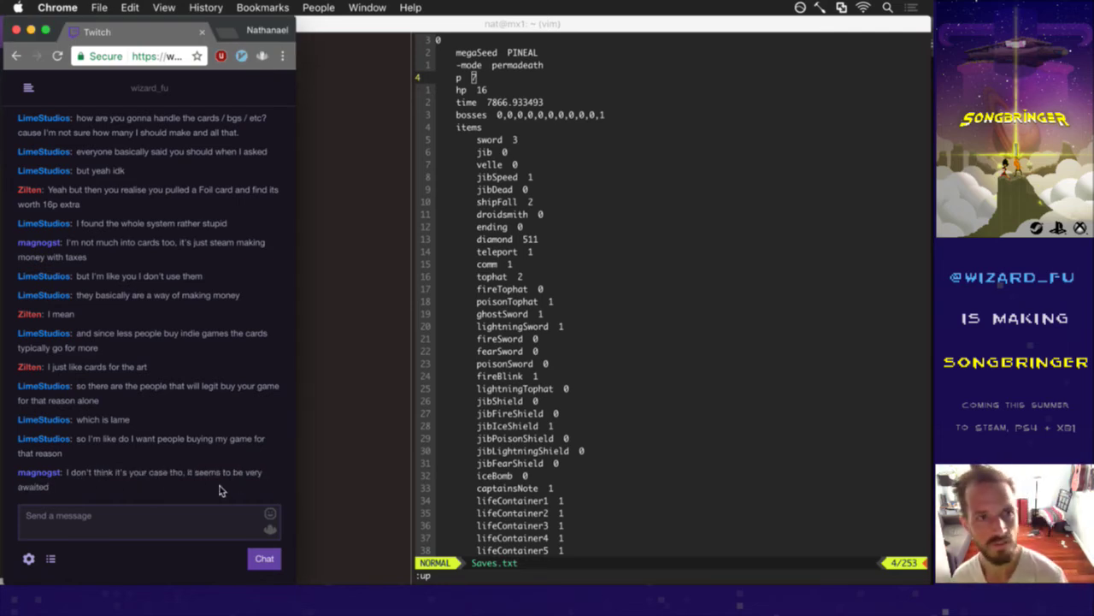
Switch to the running Songbringer game, move its window aside, and close it.
key("super+Tab")
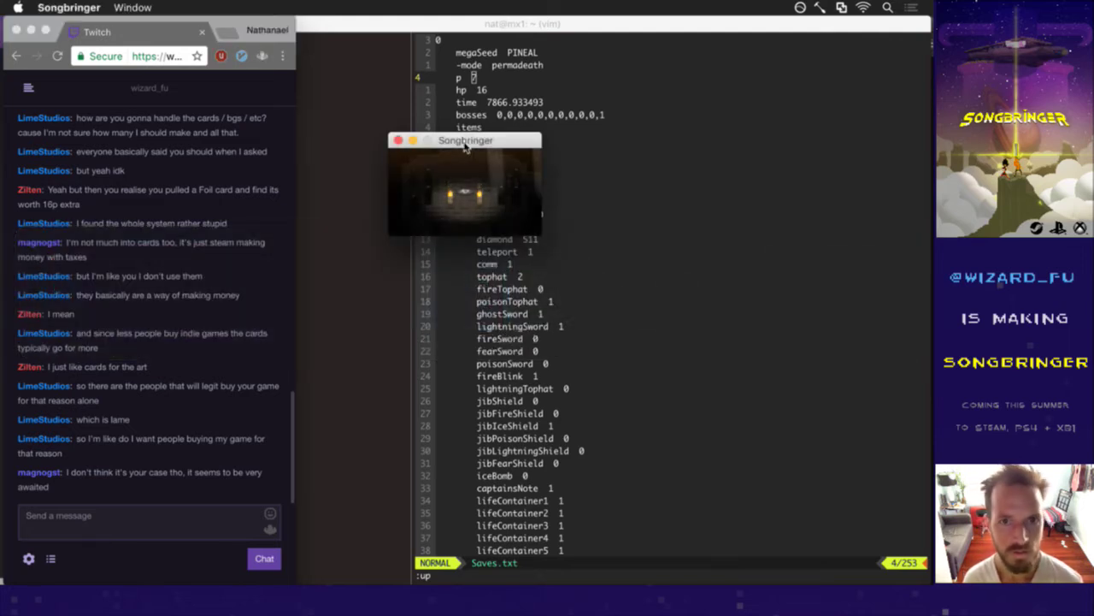
left_click_drag(476, 139, 528, 153)
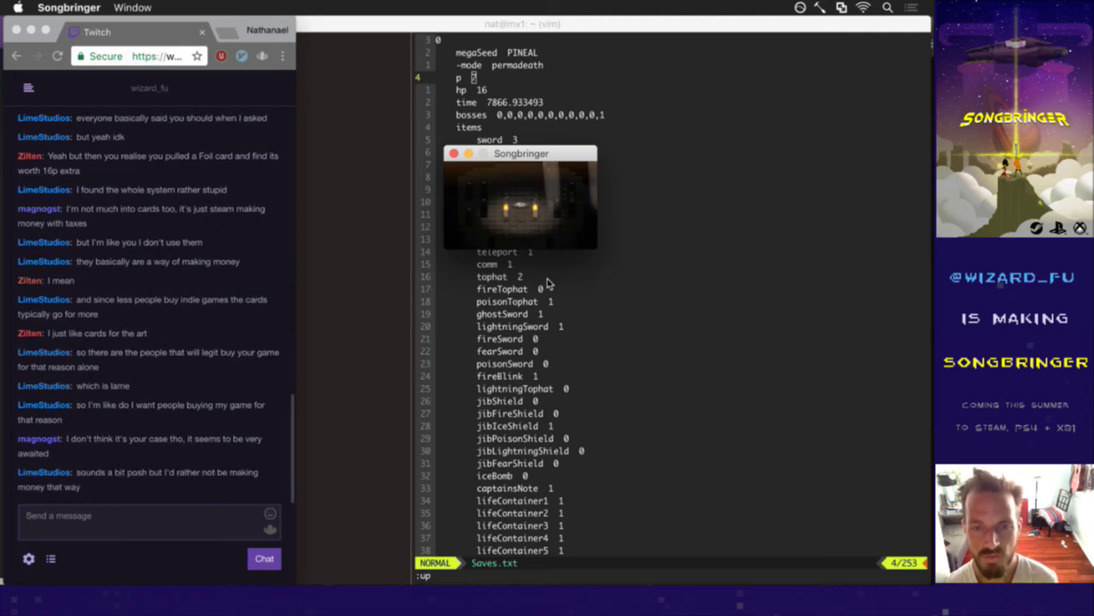
left_click(454, 154)
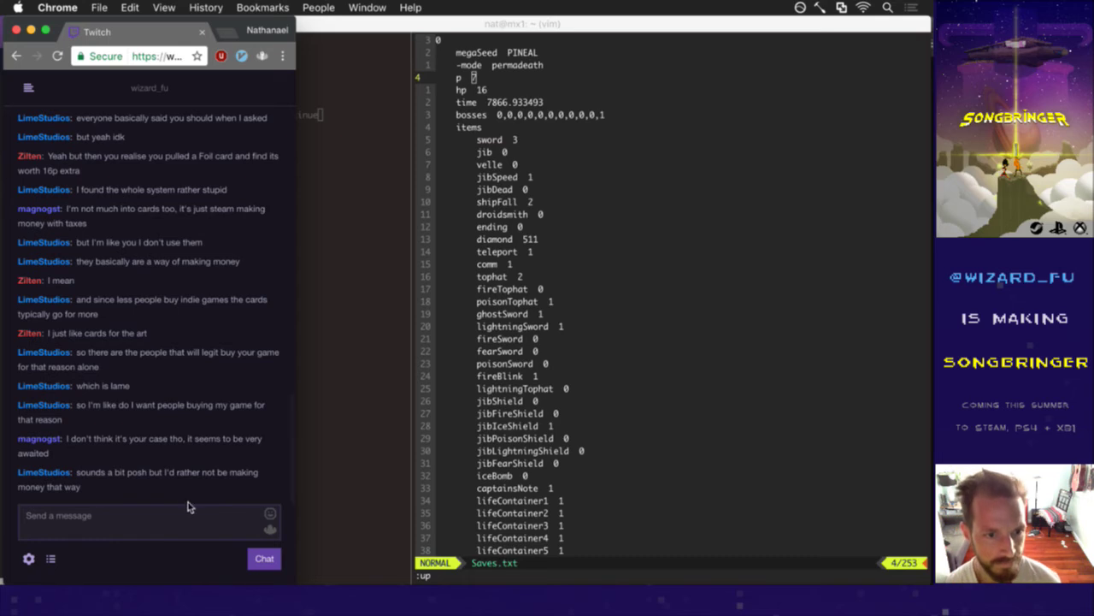
Read the newest chat message about not wanting to make money through cards.
left_click_drag(73, 477, 99, 494)
left_click(107, 493)
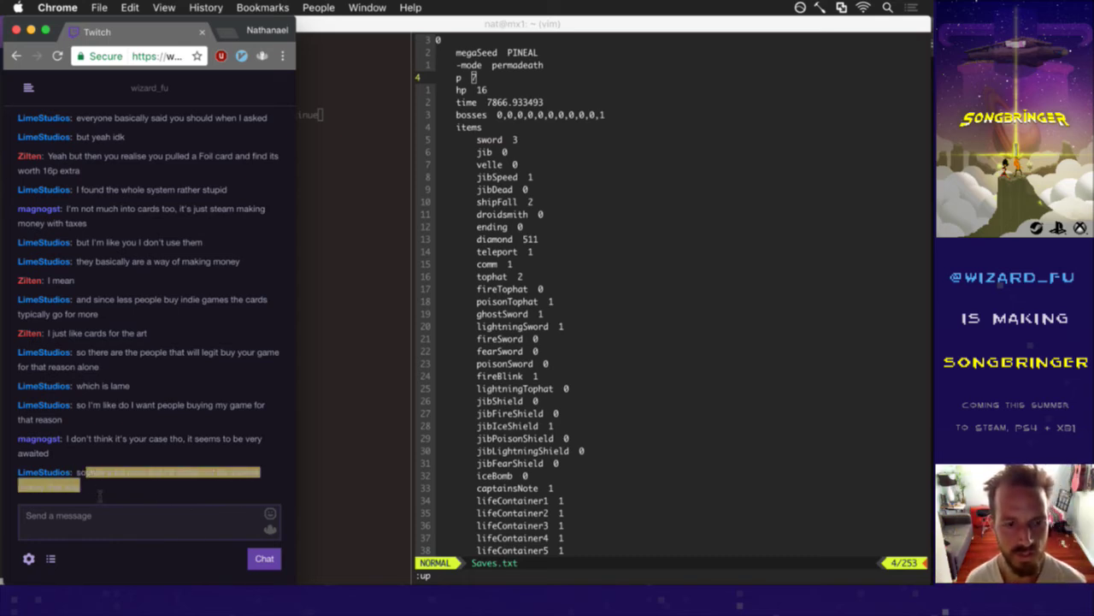
left_click(100, 494)
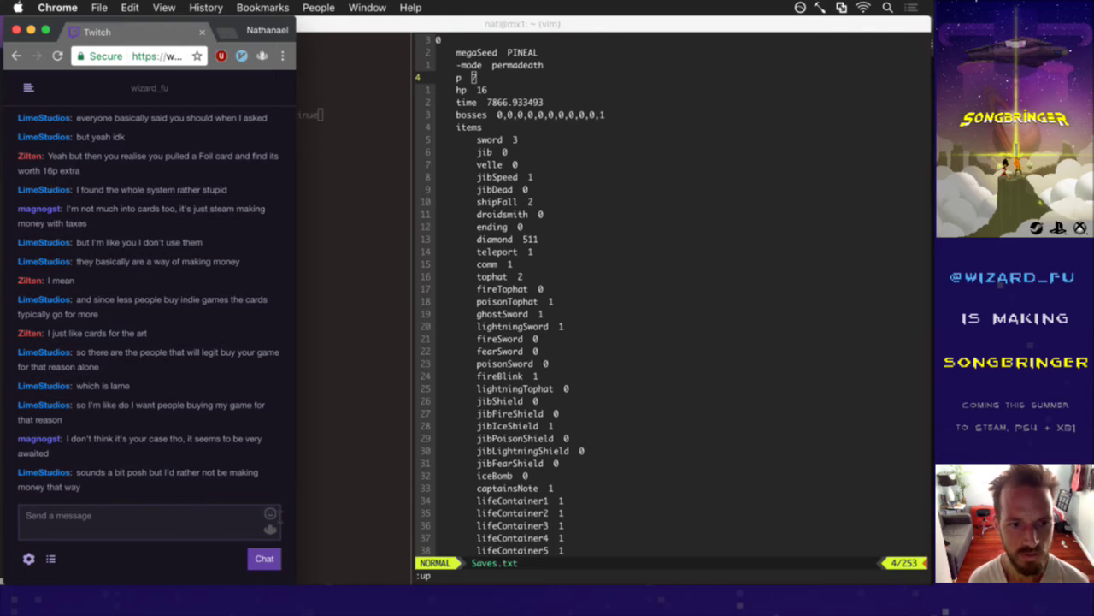
Reveal the desktop and open the 06-10-17 screenshots folder in Finder.
key("F11")
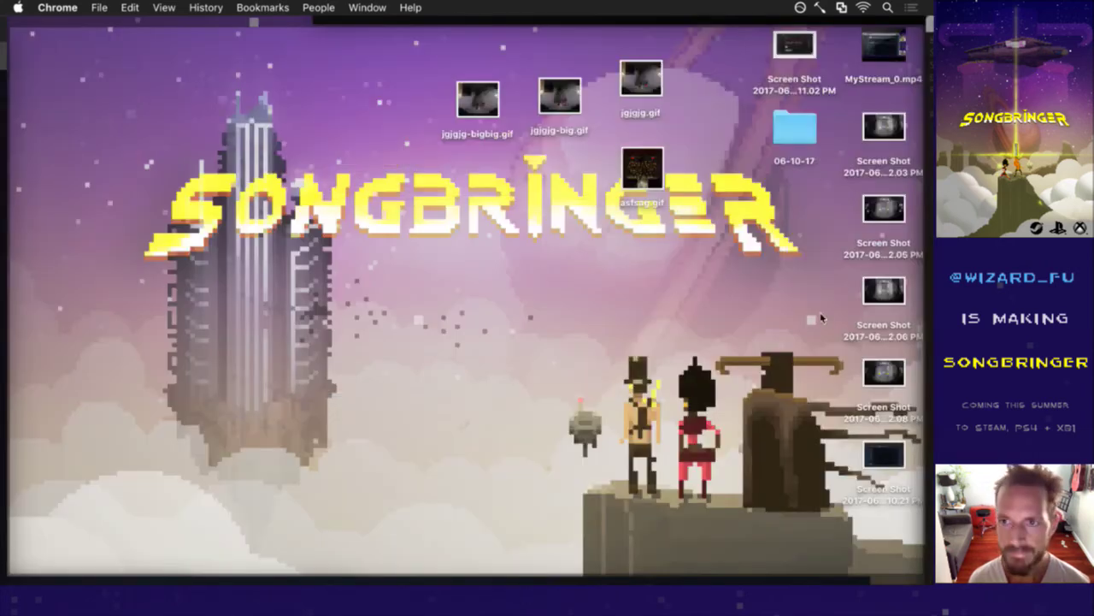
left_click(804, 150)
double_click(804, 150)
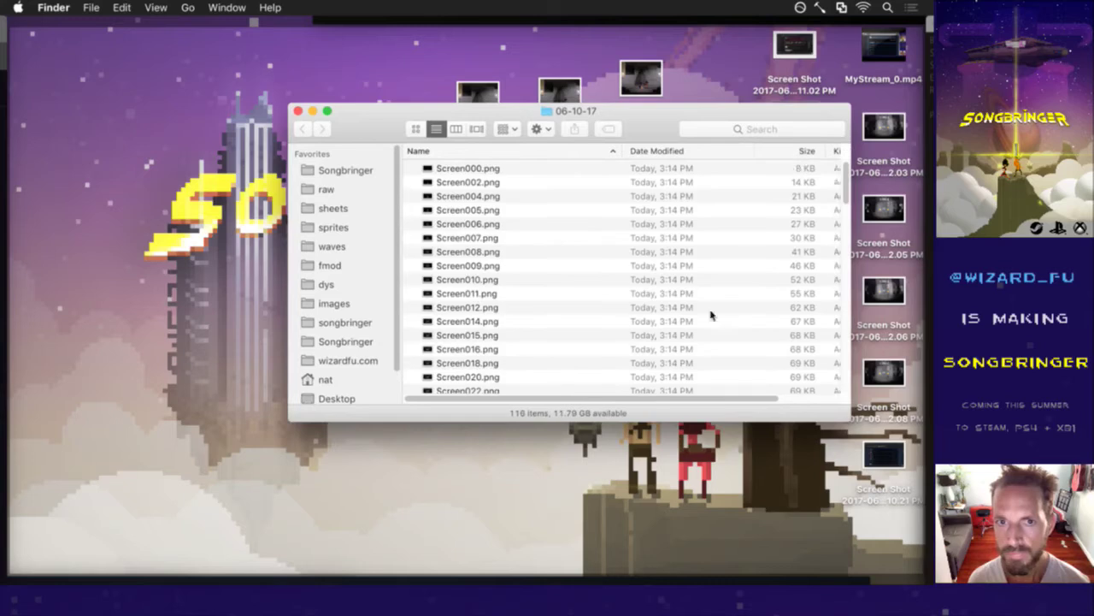
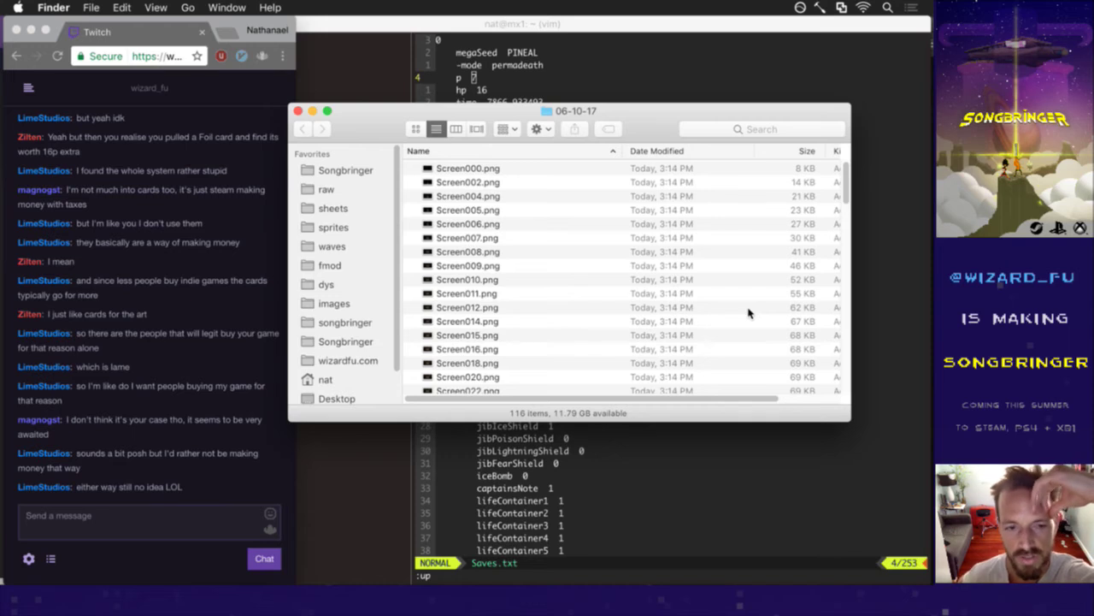
Preview the later screenshots in the 06-10-17 folder, from Screen158.png to Screen168.png, looking for a dungeon shot for the icon.
left_click(263, 441)
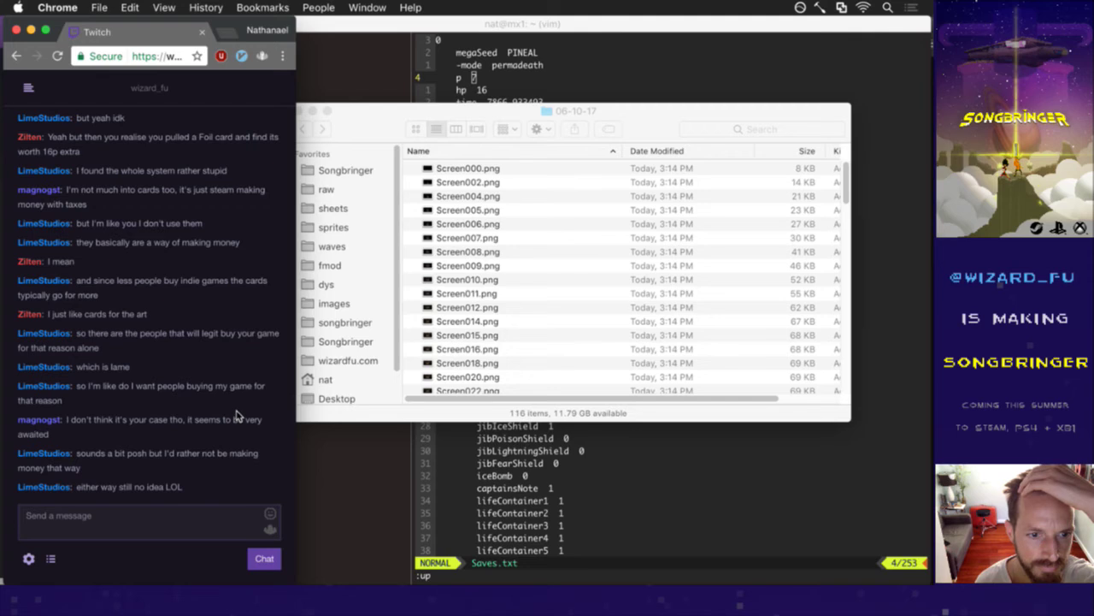
left_click(639, 135)
left_click(551, 274)
key("alt+Down")
key("Up")
key("Up")
key("Up")
key("Up")
key("Up")
key("Up")
key("Up")
key("Up")
key("Up")
key("Up")
key("Up")
key("Up")
key("Up")
key("Up")
key("Up")
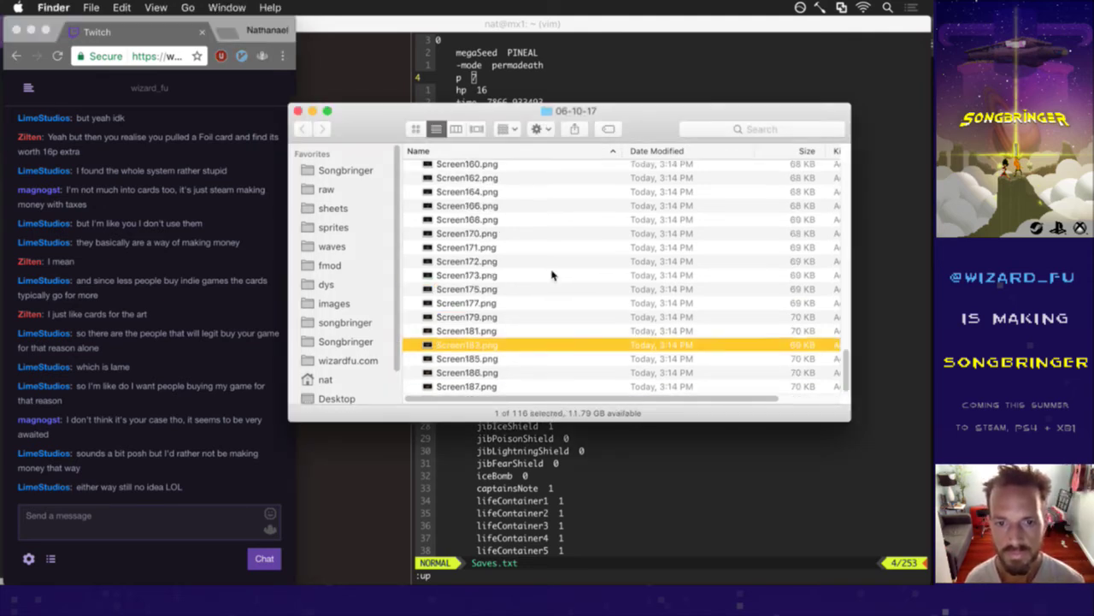
key("space")
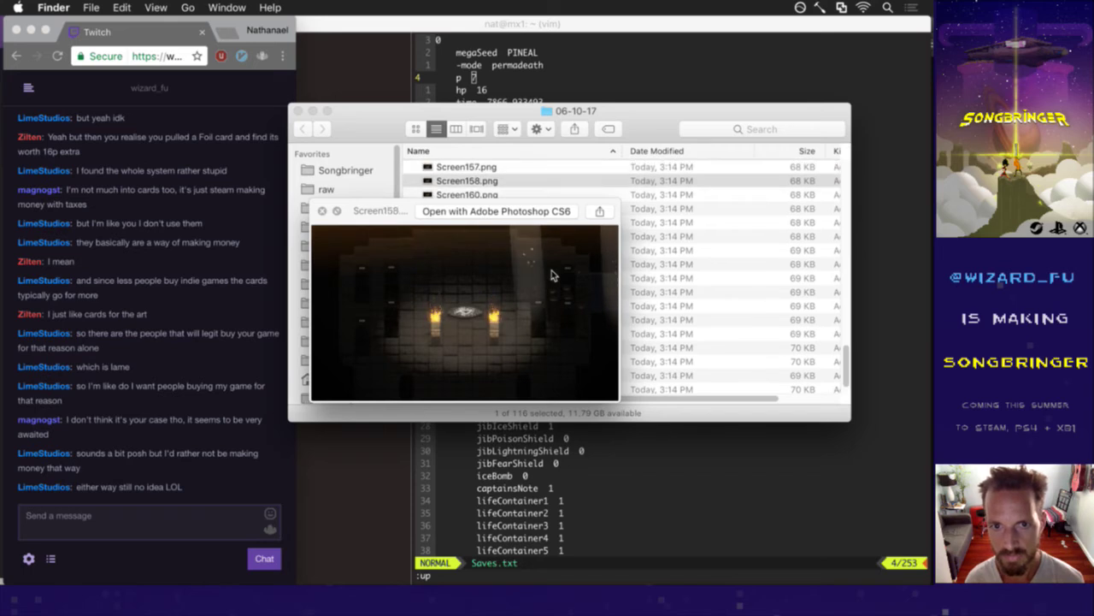
key("Down")
key("Down")
key("Down")
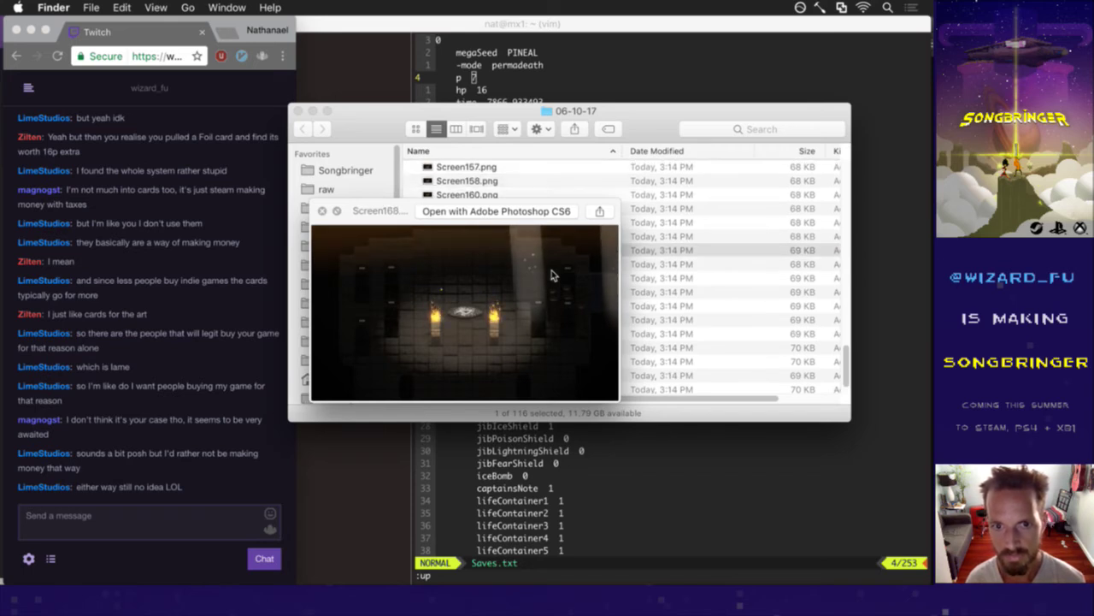
key("space")
Open Screen168.png in Photoshop and select the whole image for copying.
right_click(492, 252)
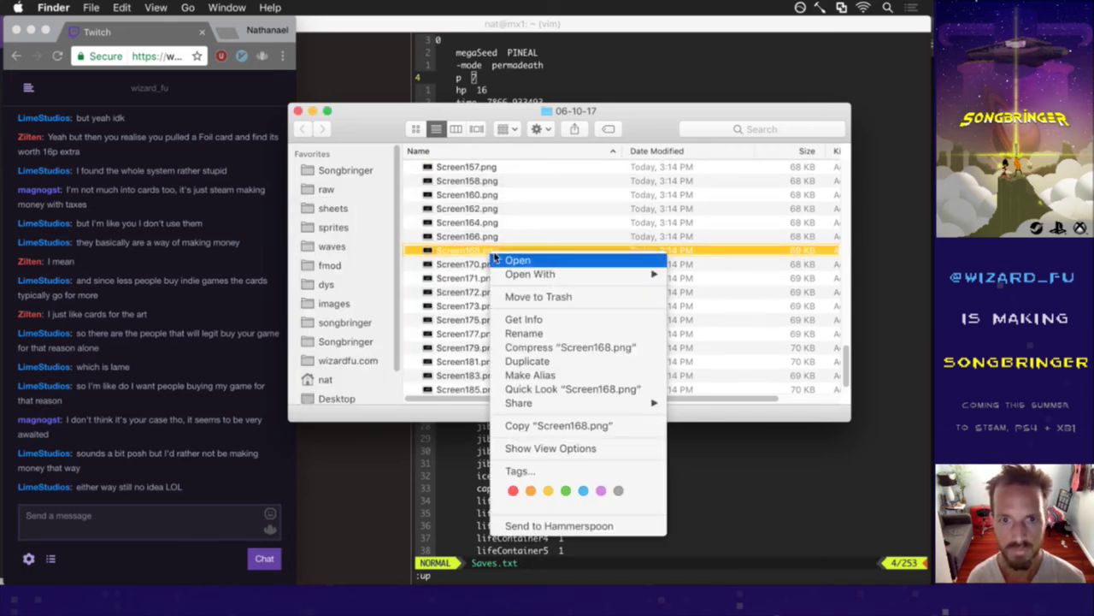
mouse_move(568, 280)
left_click(469, 277)
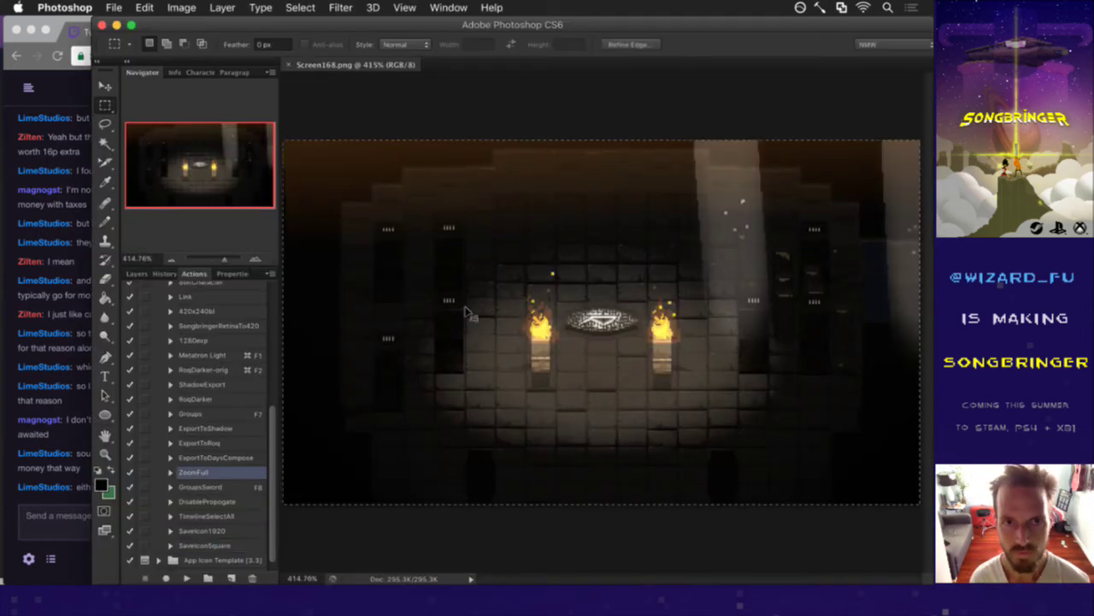
Open the recent file AchievementDungeon8.psd and replace its Layer 1 with the copied Screen168 image, placed beneath the vibrant layer.
left_click(113, 7)
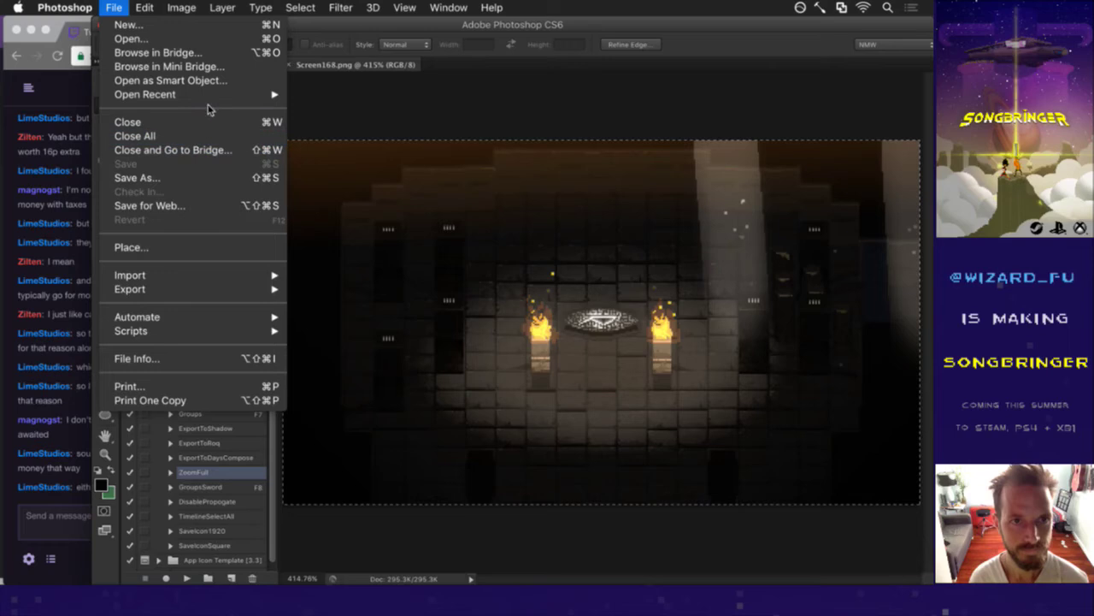
mouse_move(212, 98)
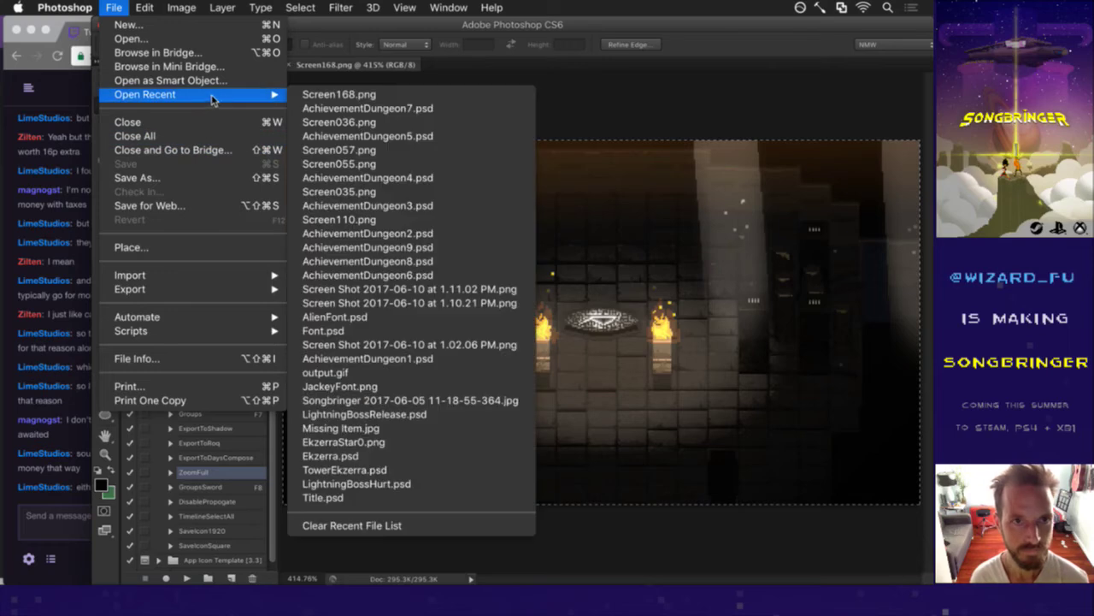
left_click(392, 263)
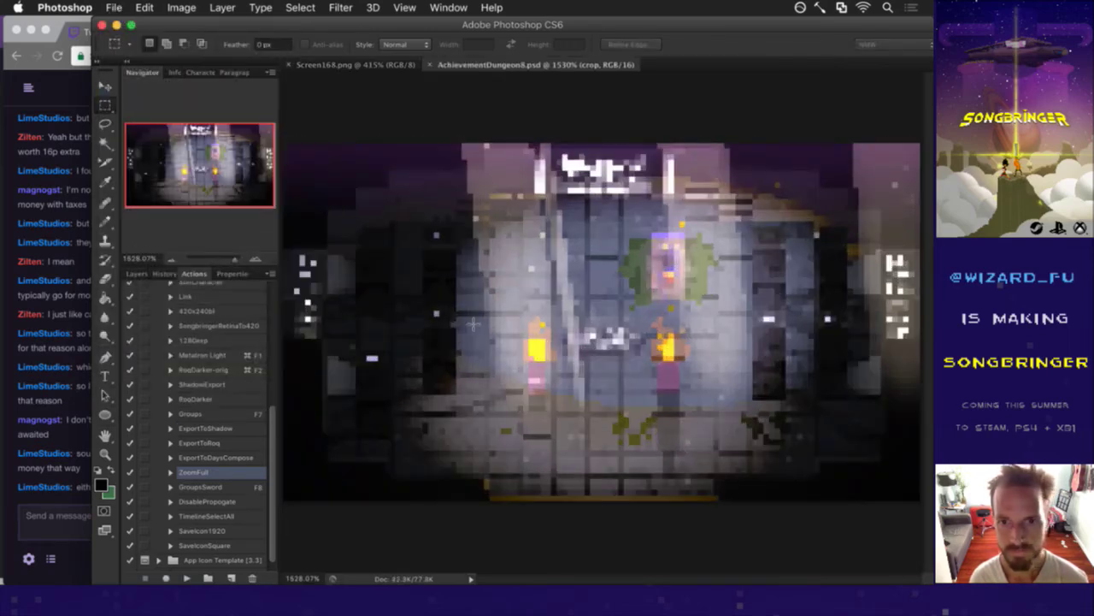
left_click(137, 274)
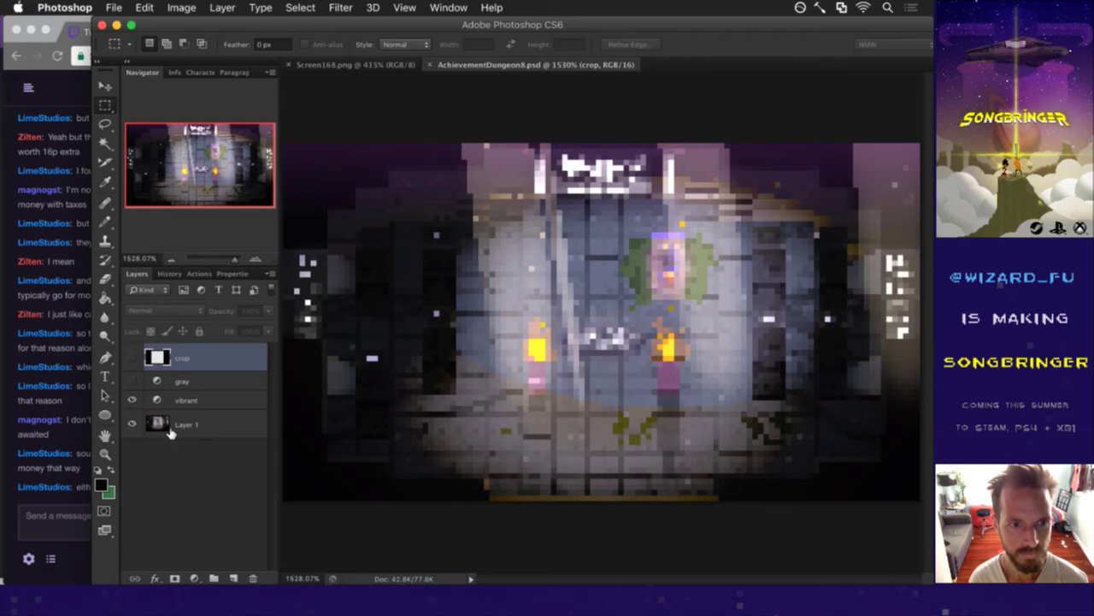
left_click(194, 427)
key("super+bracketright")
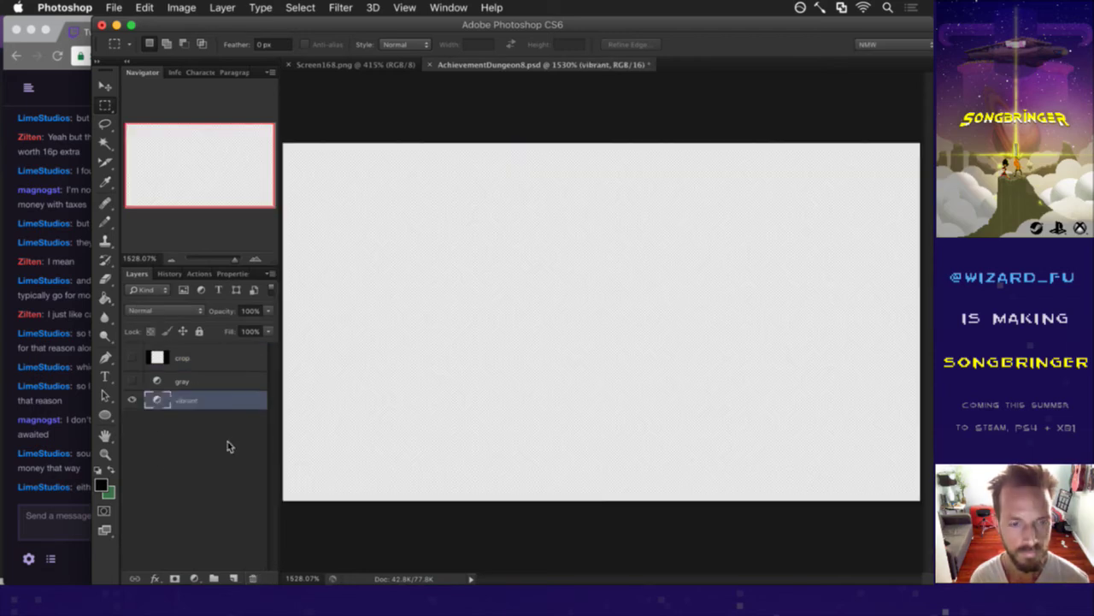
left_click_drag(165, 395, 163, 440)
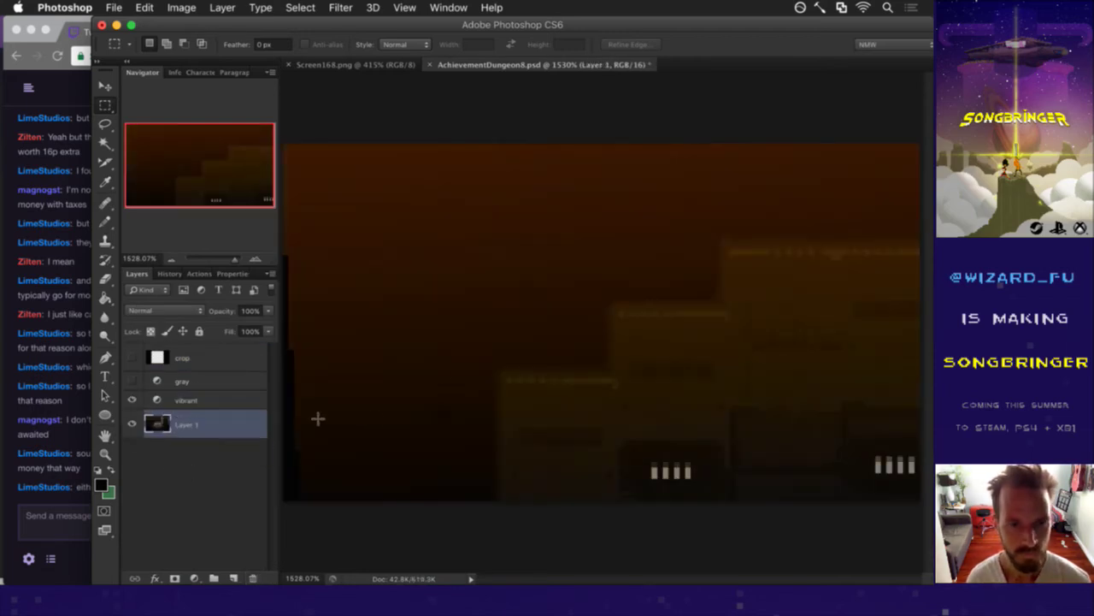
Scale the pasted dungeon image down with a free transform so it just covers the icon canvas.
scroll(564, 357, "down", 10)
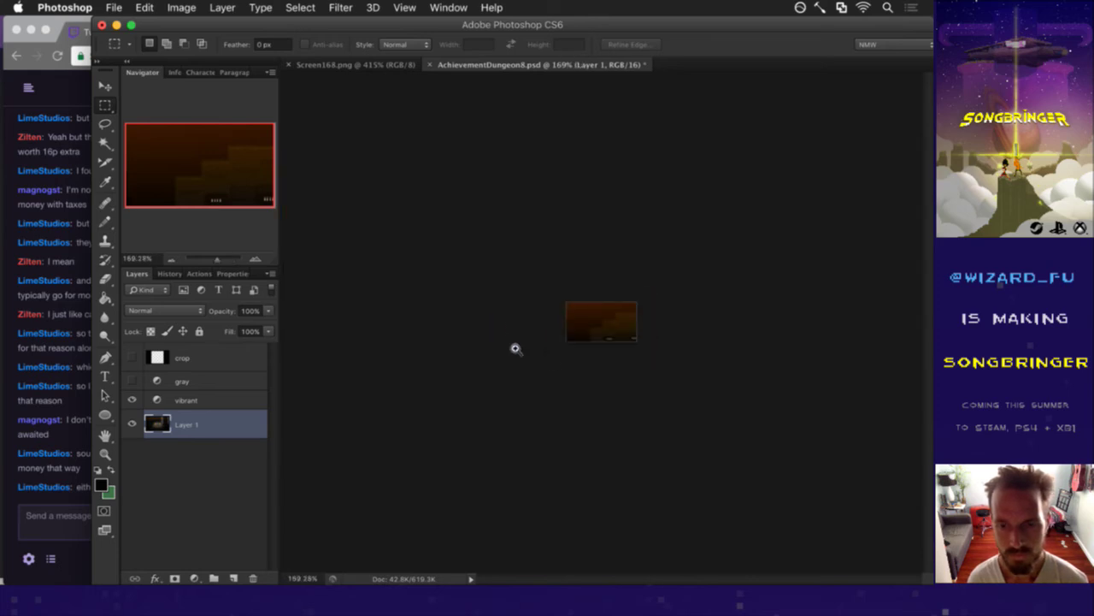
key("v")
left_click_drag(566, 301, 583, 317)
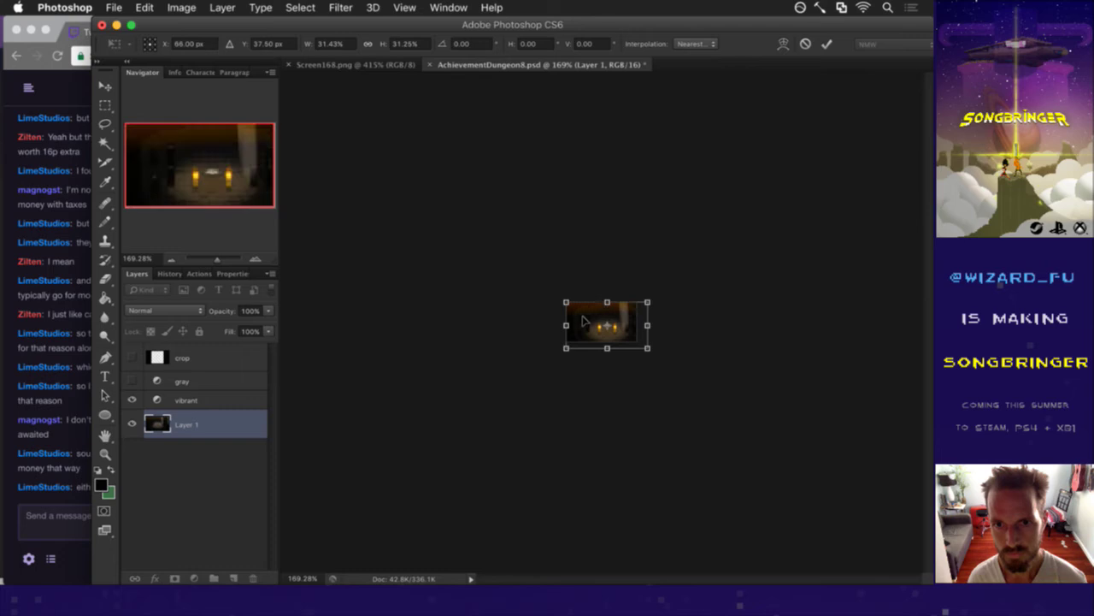
left_click_drag(649, 351, 697, 350)
left_click(827, 44)
Show the crop layer and nudge Layer 1 until the two torches are centred in the square crop area.
left_click(131, 357)
left_click(157, 357)
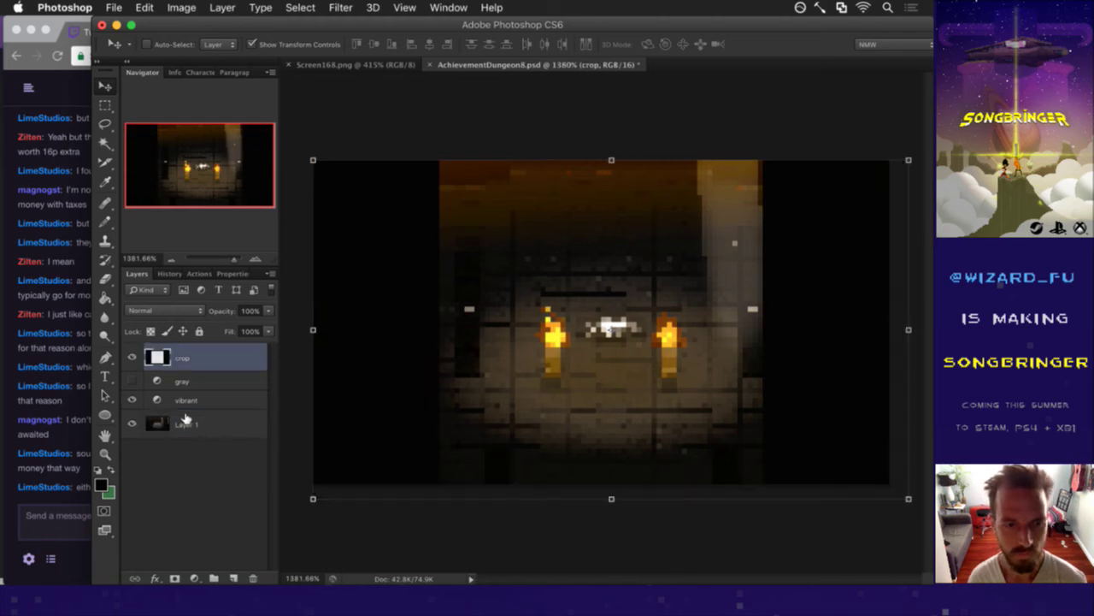
left_click(186, 422)
key("Up")
key("Left")
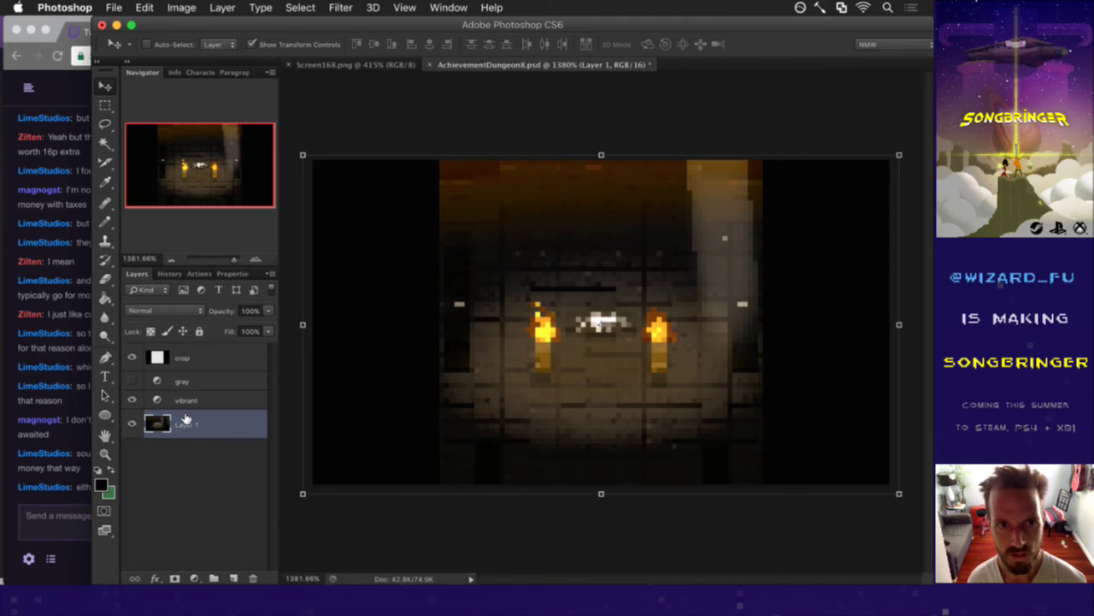
key("Down")
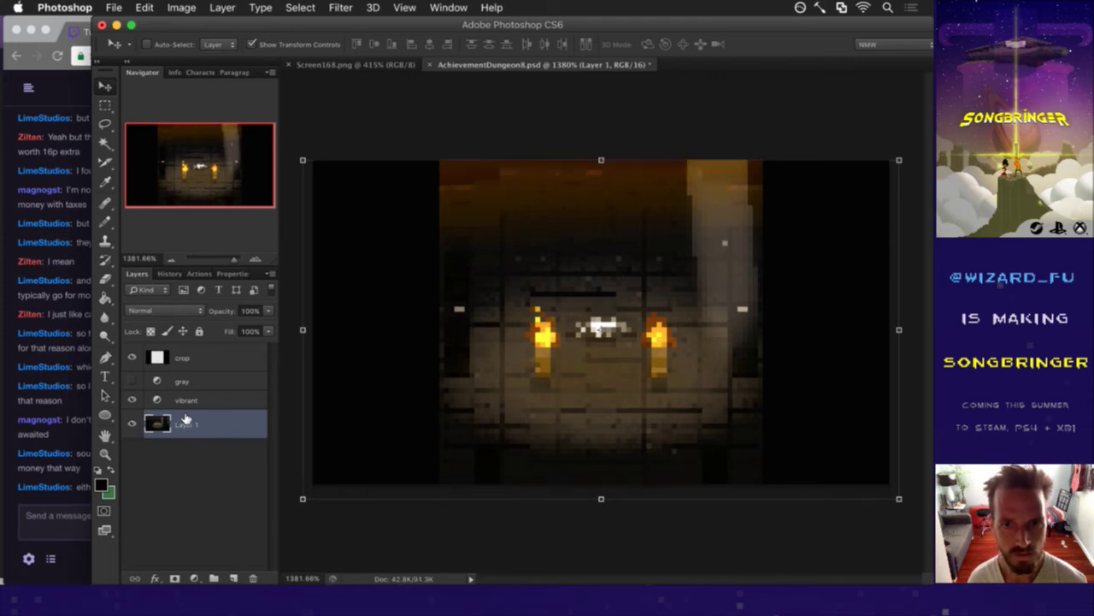
key("m")
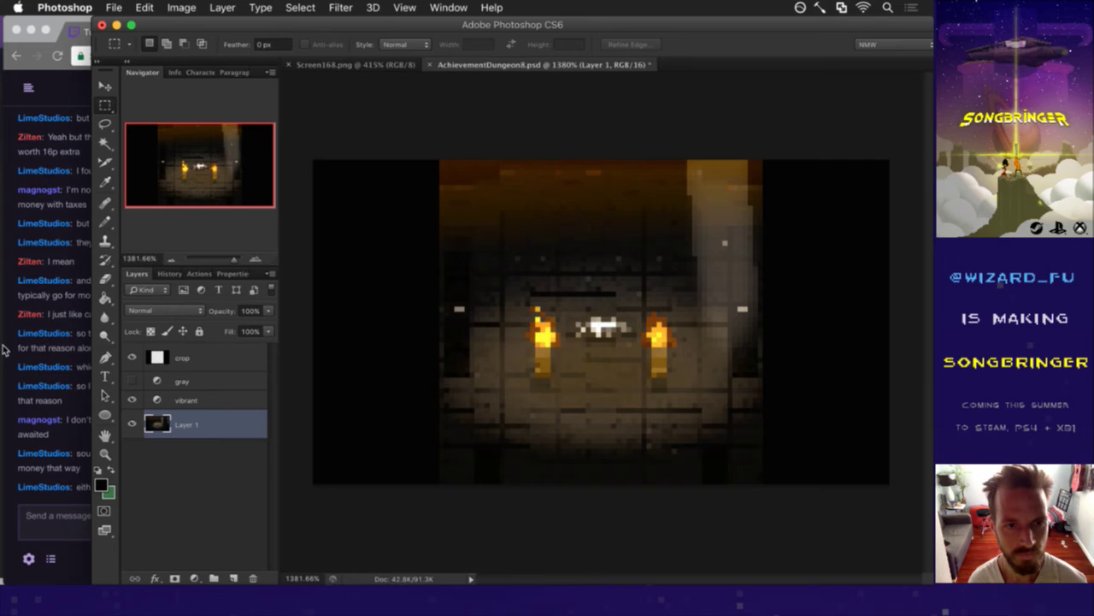
Show the gray layer, hide the crop layer, and export the wide grayscale icon with the SaveIcon1920 action.
left_click(131, 380)
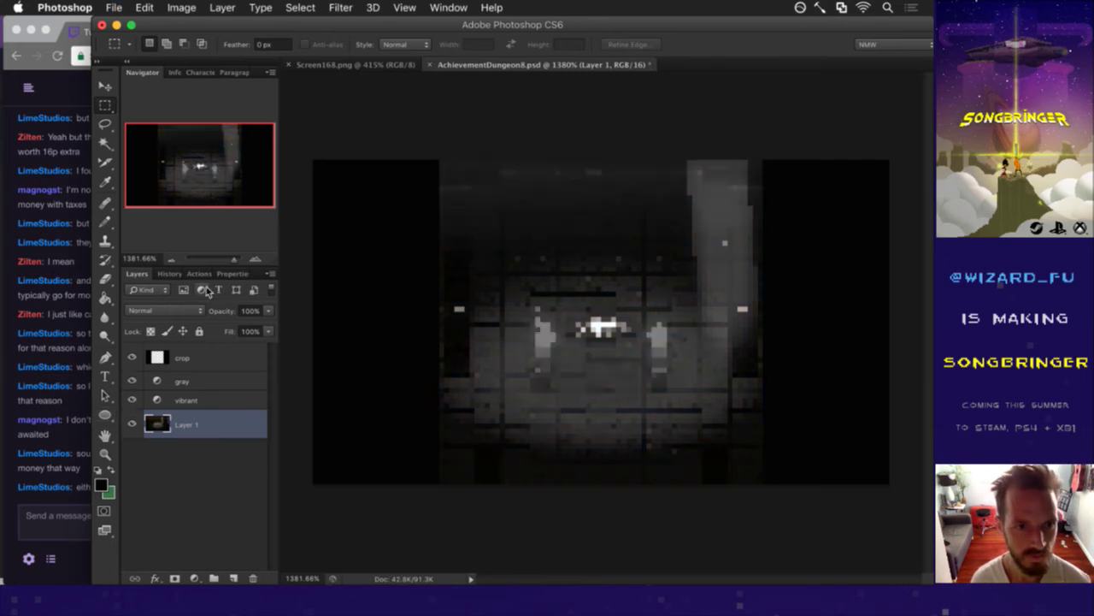
left_click(194, 274)
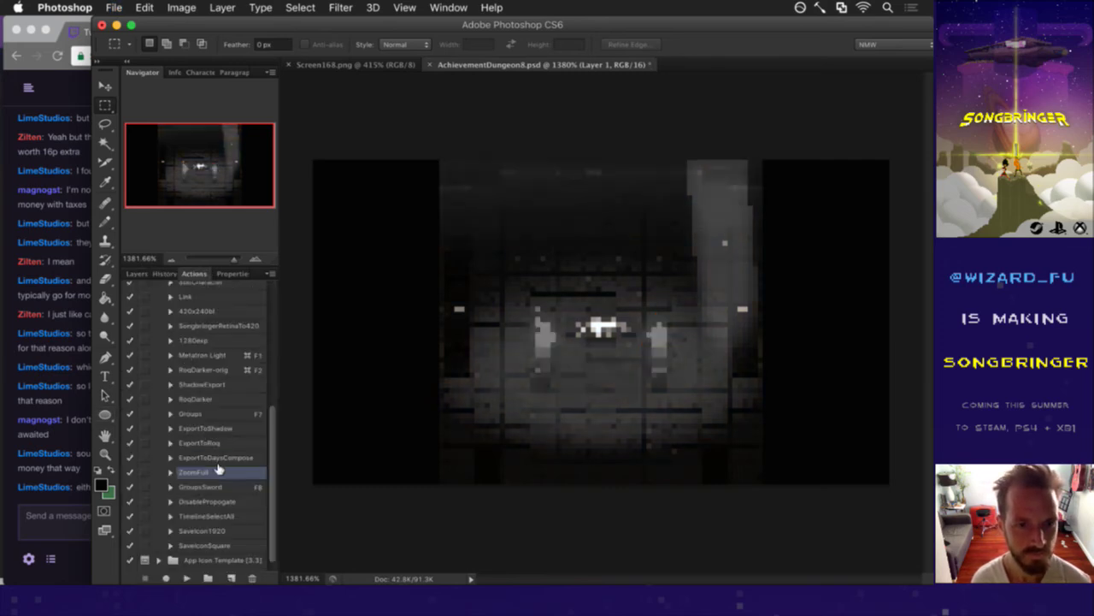
left_click(222, 530)
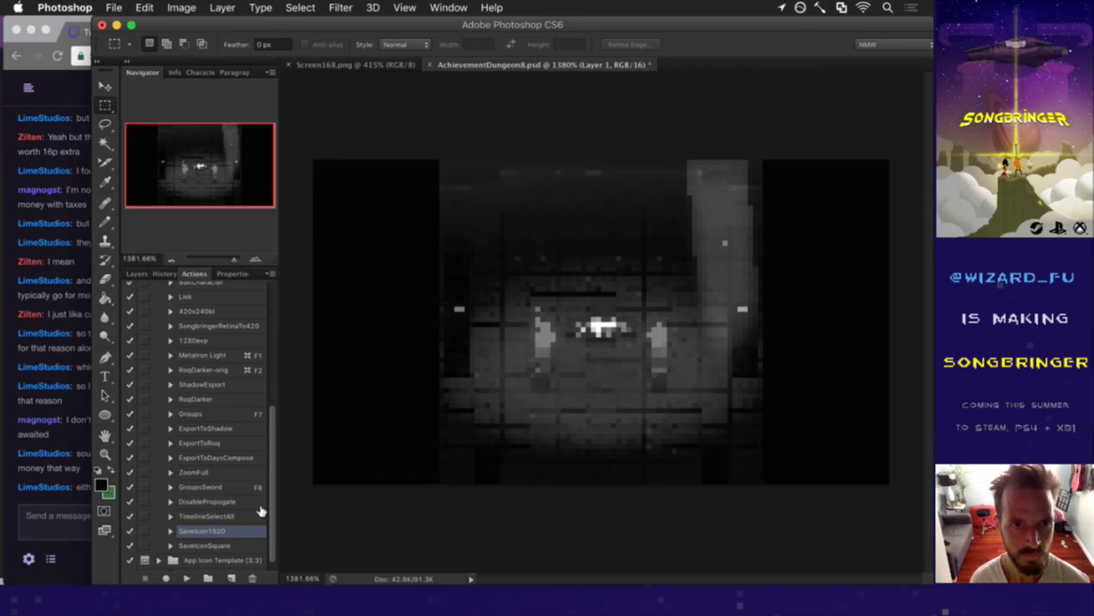
left_click(140, 274)
left_click(132, 357)
left_click(194, 274)
left_click(186, 578)
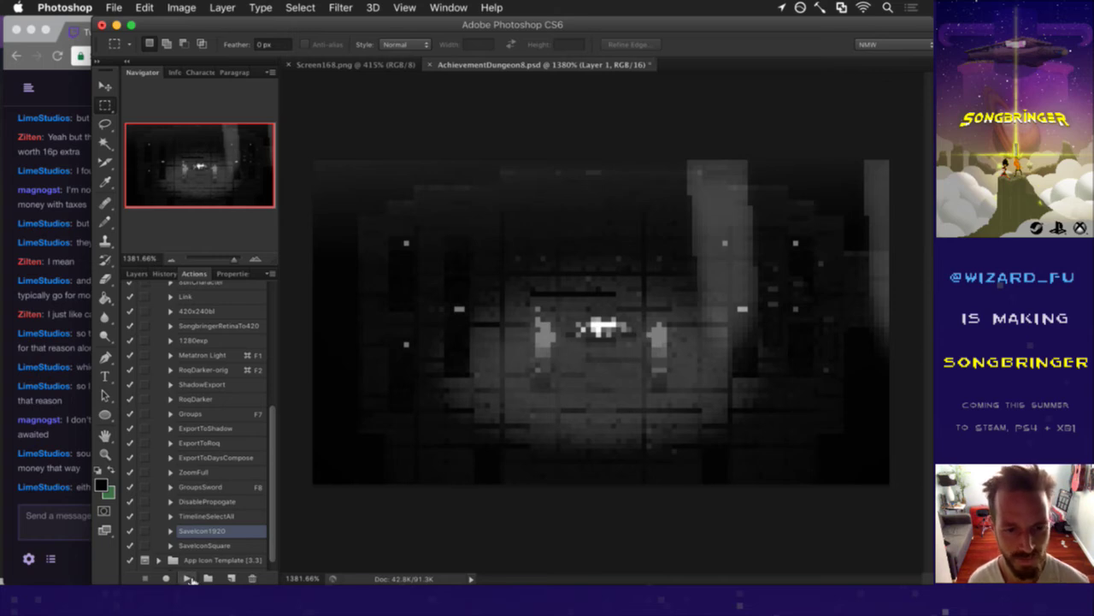
Switch to Finder and move the 06-10-17 screenshots folder on the desktop to the Trash.
key("super+Tab")
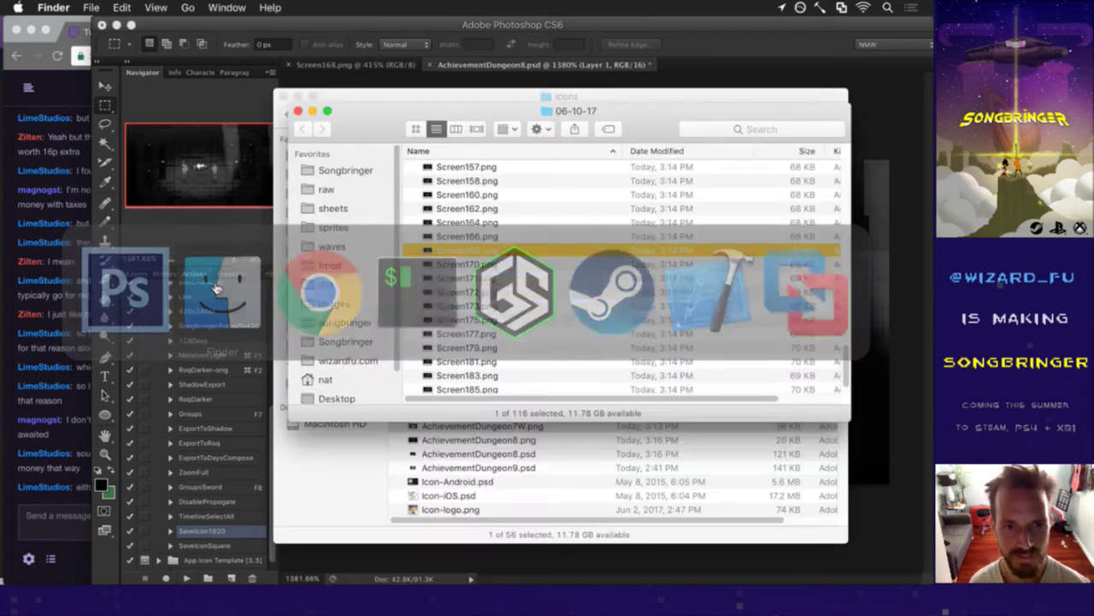
key("F11")
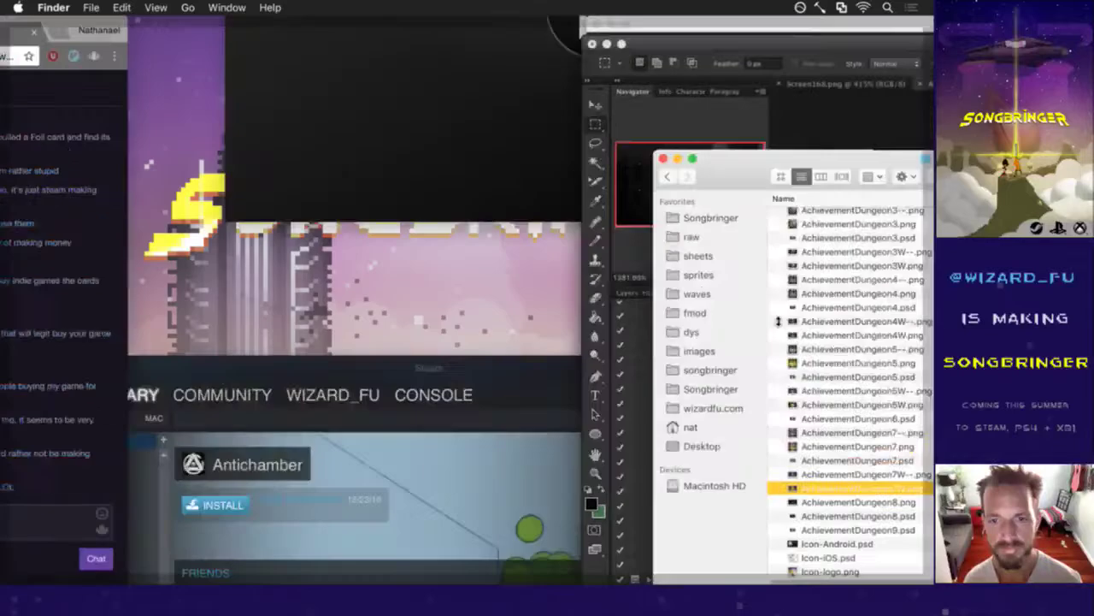
left_click(787, 136)
key("super+BackSpace")
key("F11")
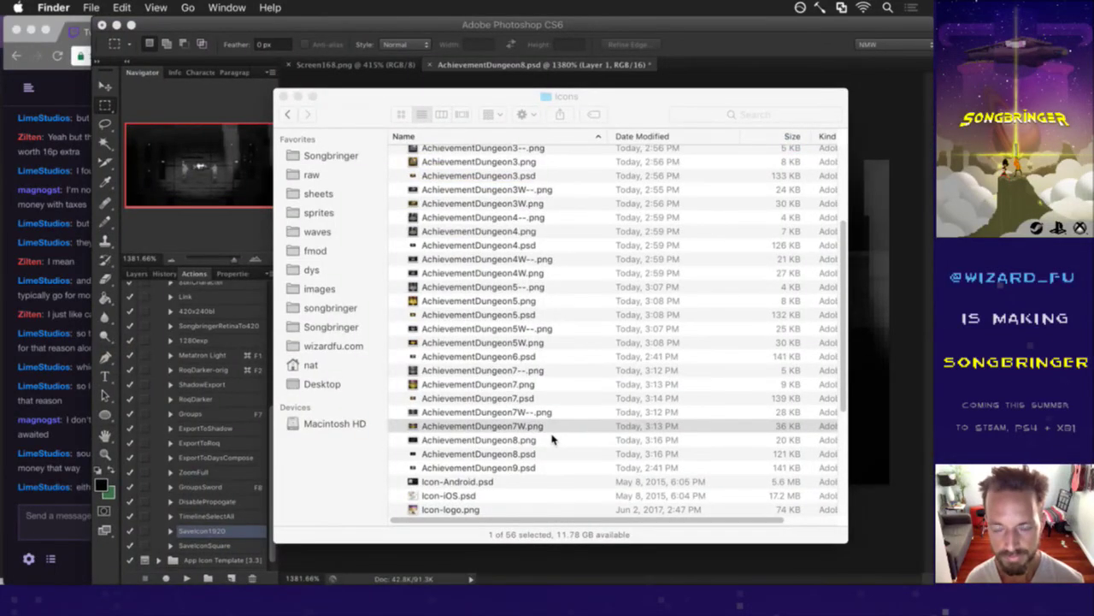
Rename the exported AchievementDungeon8.png in the Icons folder to AchievementDungeon8W--.png.
left_click(593, 436)
key("Return")
key("Right")
type("W--")
key("Return")
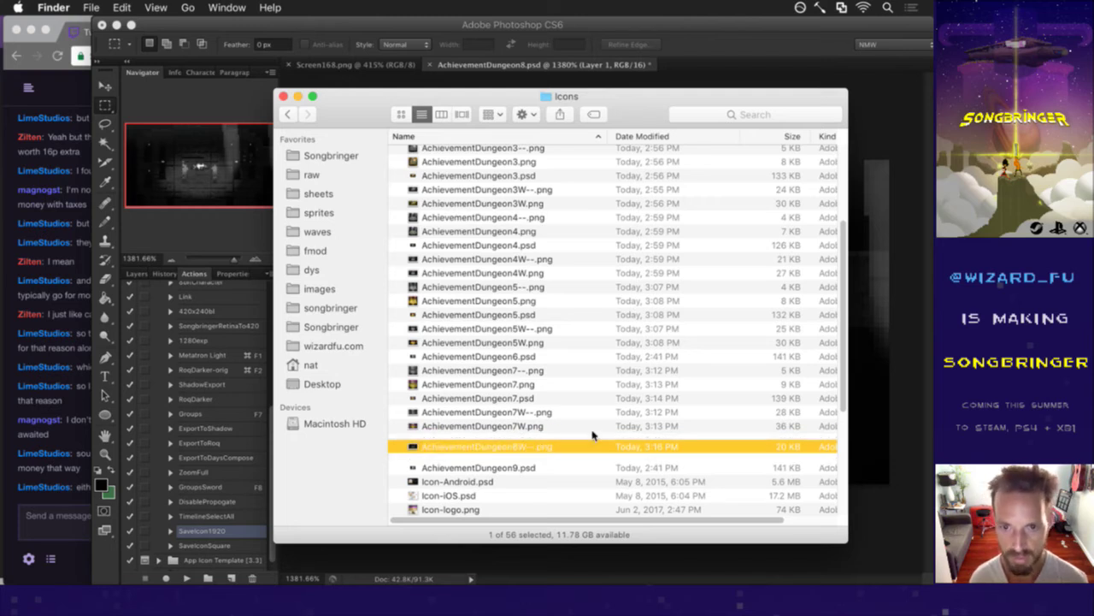
Export the square grayscale icon with the SaveIconSquare action in Photoshop and rename the resulting file AchievementDungeon8--.png in Finder.
left_click(219, 263)
left_click(224, 545)
left_click(190, 580)
key("super+Tab")
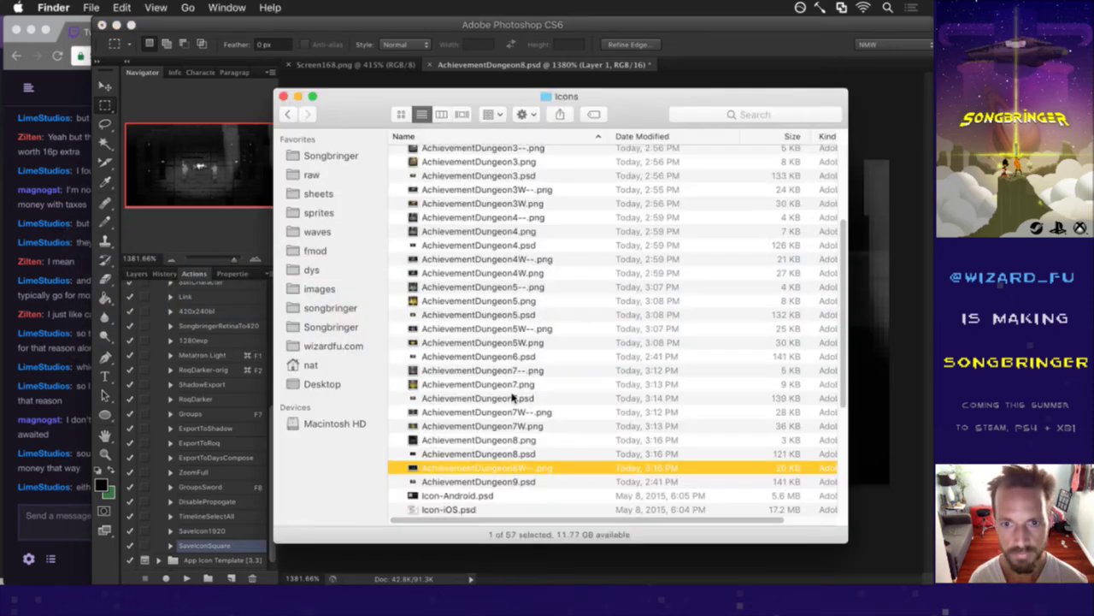
left_click(541, 441)
key("Return")
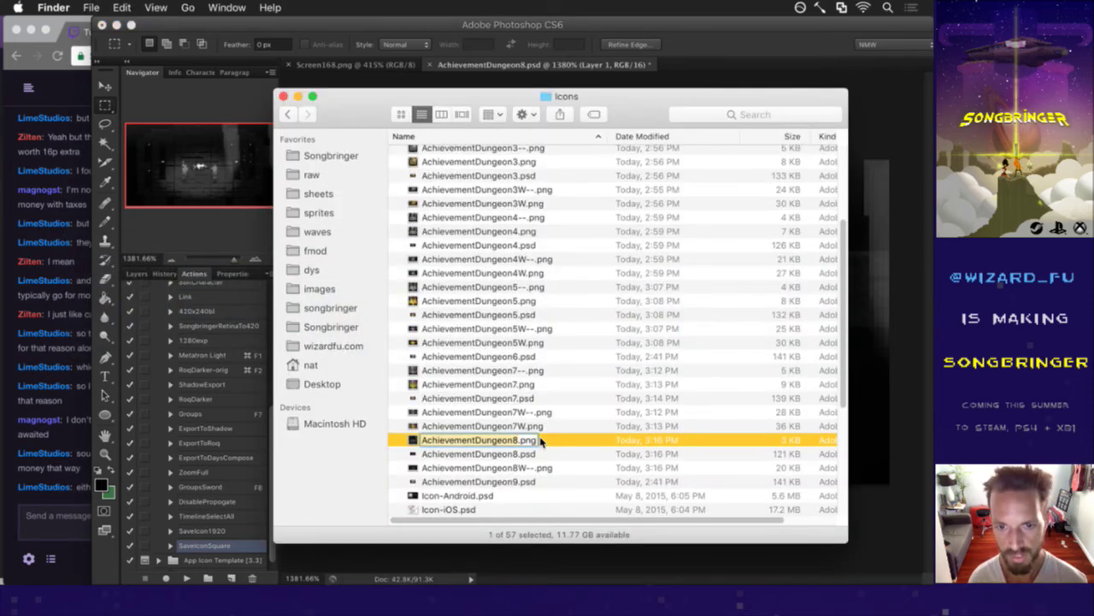
type("--")
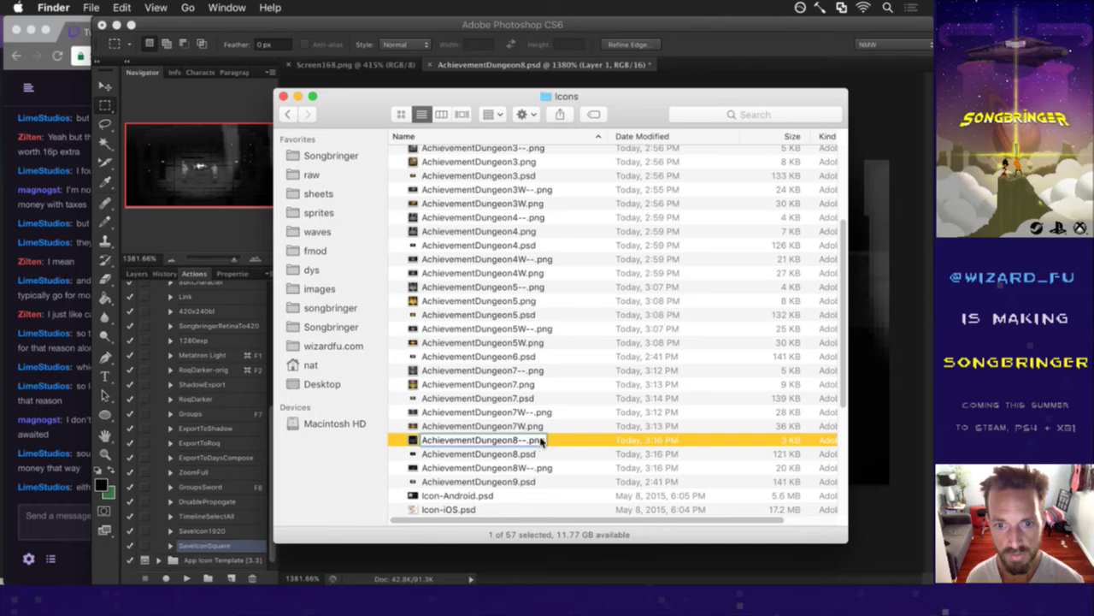
key("Return")
Clear the square selection in Photoshop, hide the gray layer, and export the wide color icon with the SaveIcon1920 action.
left_click(346, 548)
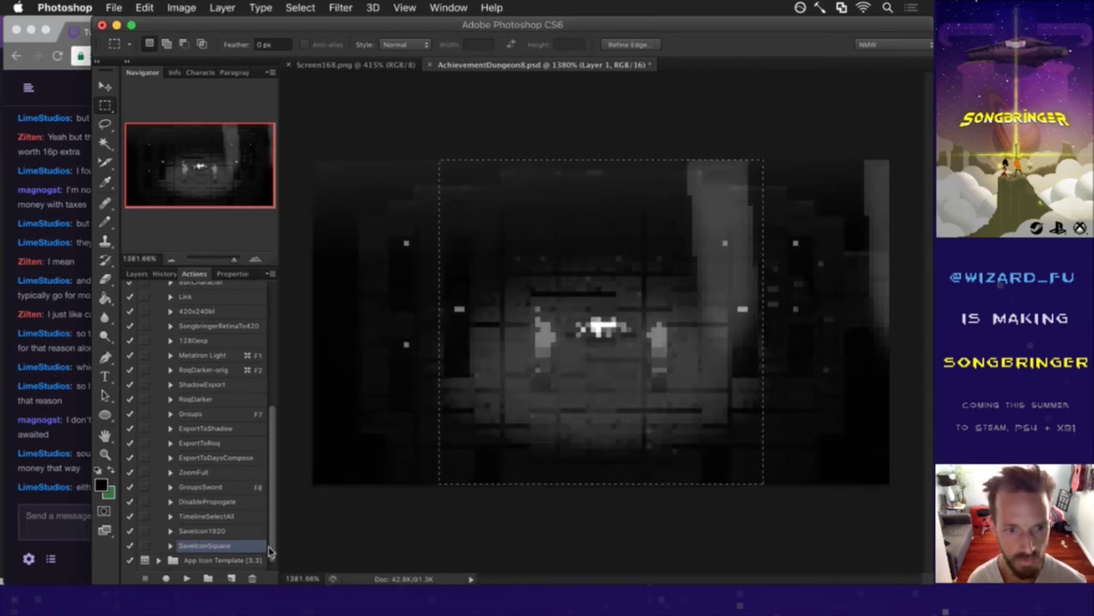
left_click(218, 531)
left_click(136, 274)
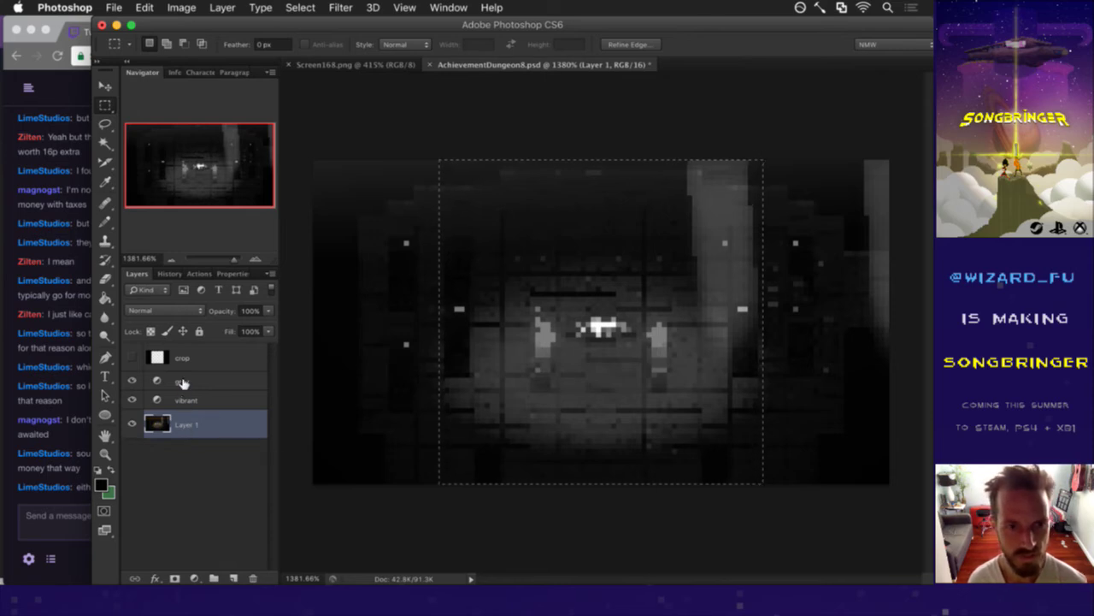
key("super+d")
left_click(132, 380)
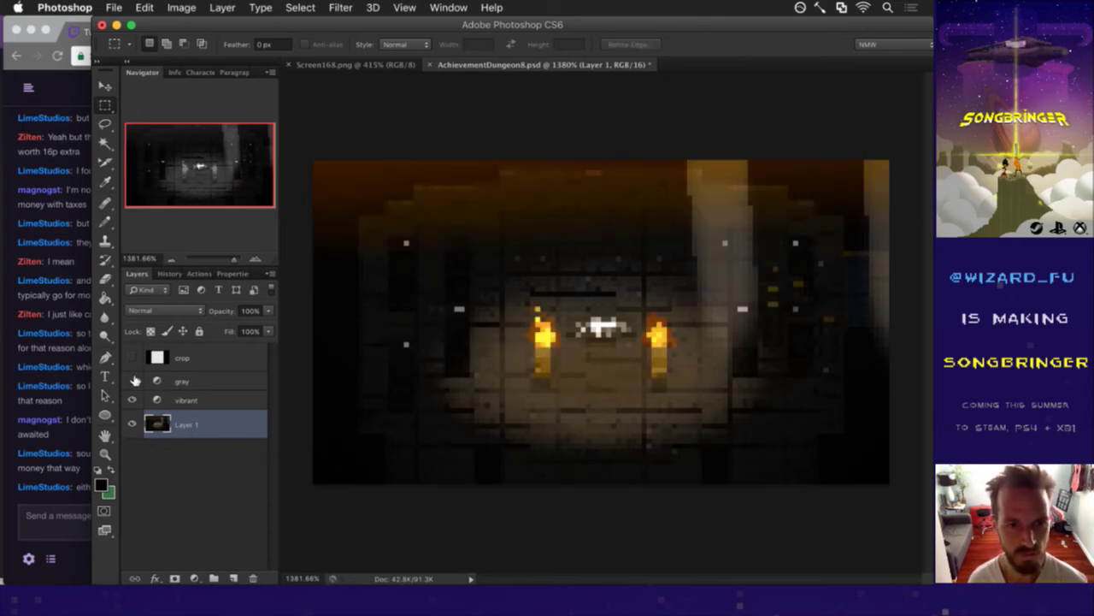
left_click(198, 273)
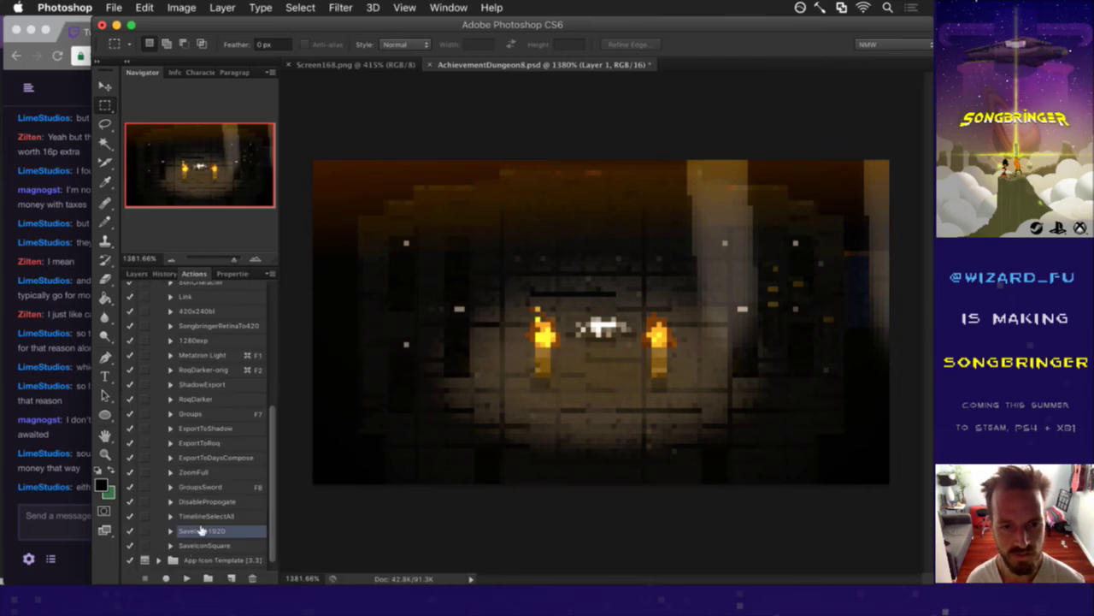
left_click(186, 578)
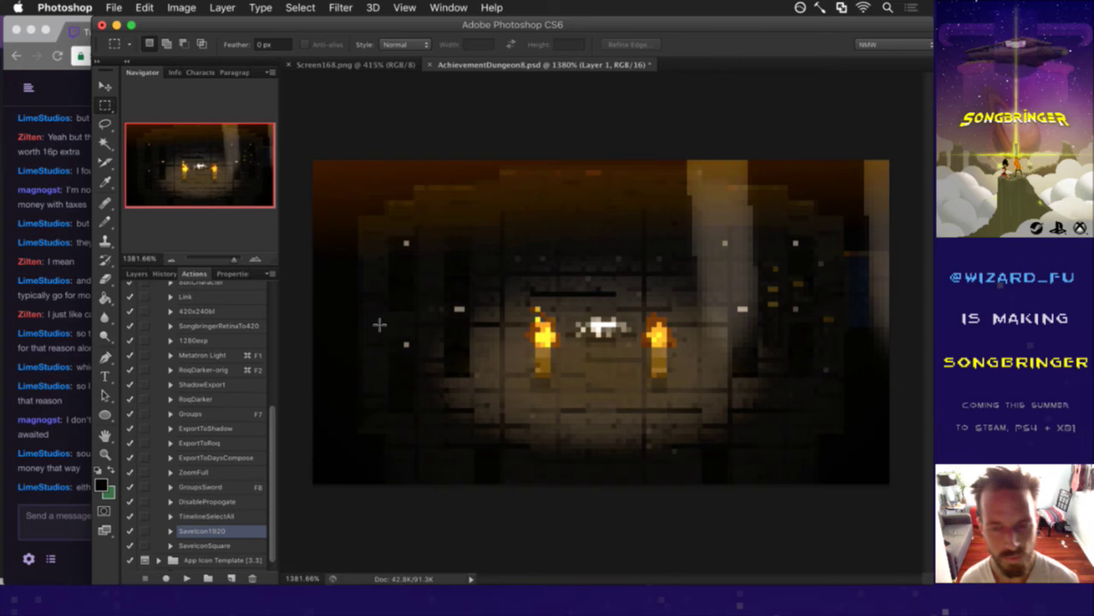
key("super+Tab")
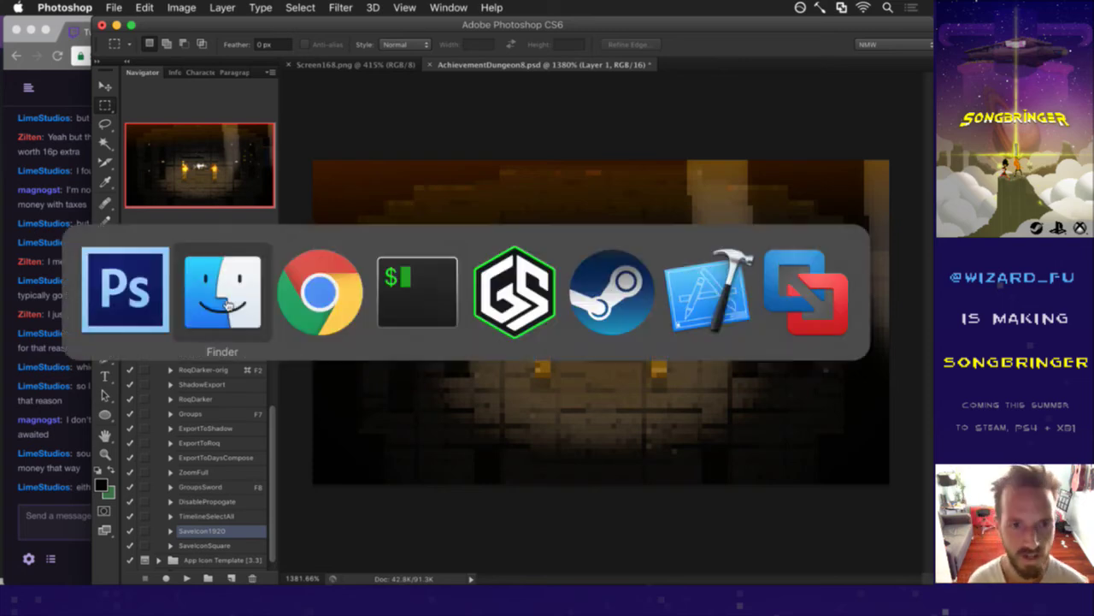
Preview the exported AchievementDungeon8.png in Finder's Icons folder and rename it AchievementDungeon8W.png.
left_click(468, 457)
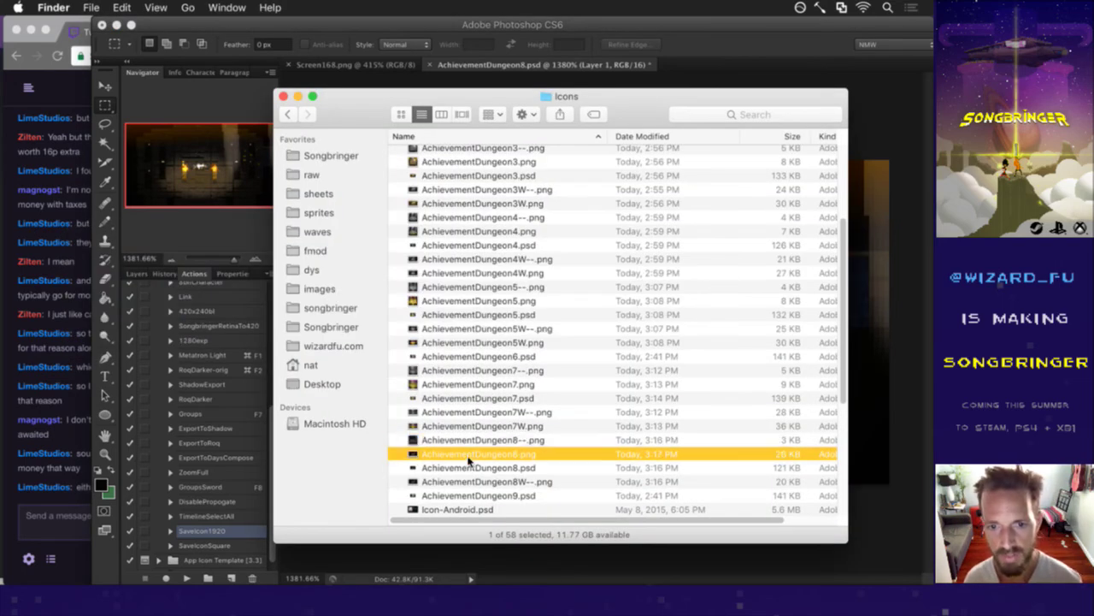
key("space")
key("space")
key("Return")
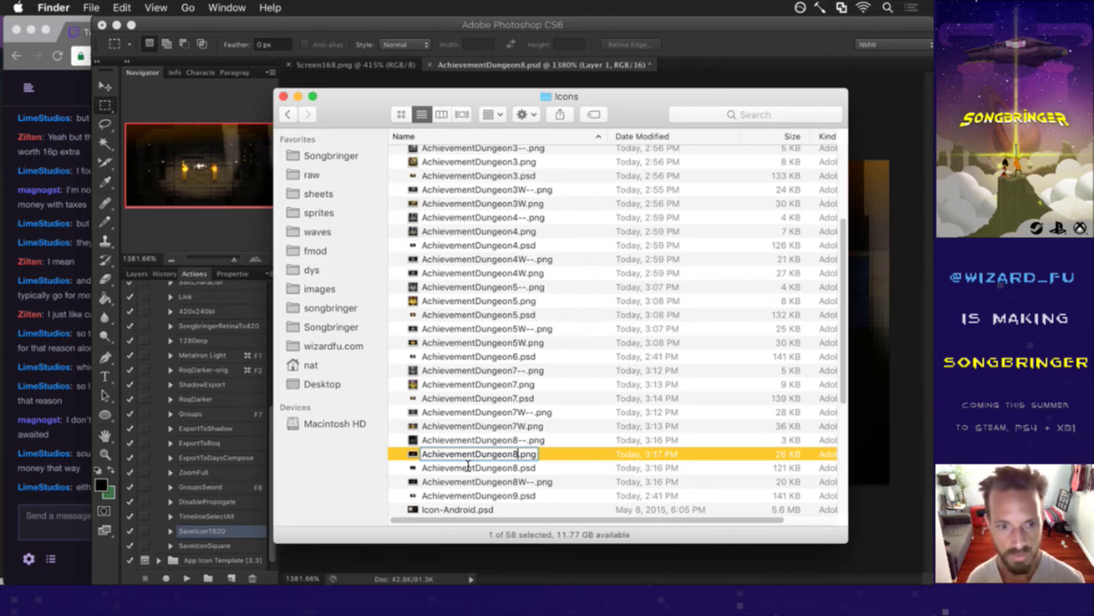
key("Return")
key("space")
key("space")
key("Return")
key("Right")
type("W")
key("Return")
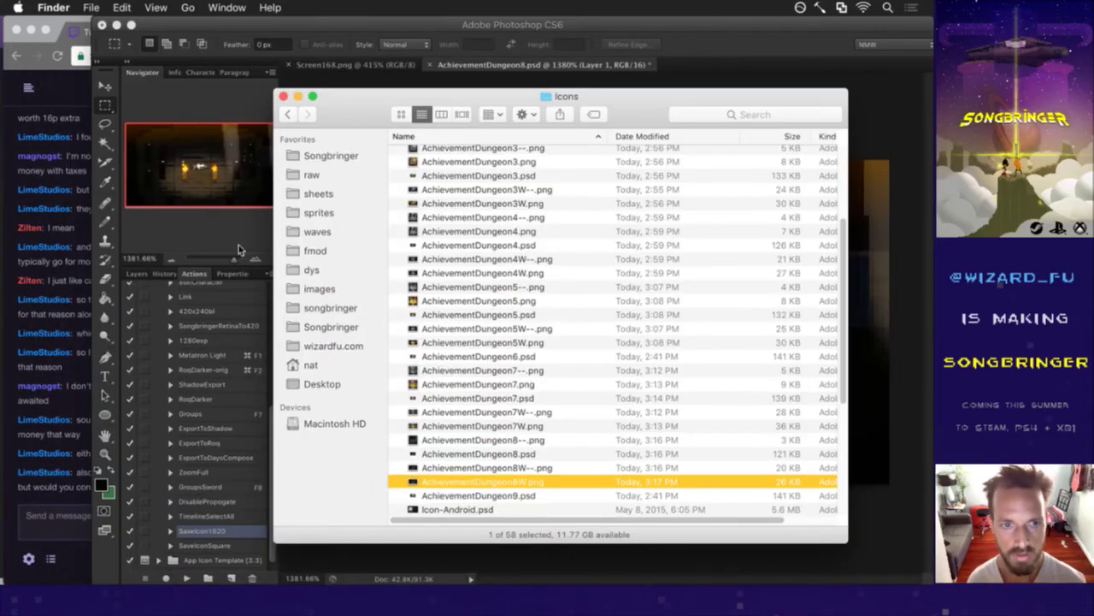
Switch to Photoshop and export the square color icon of AchievementDungeon8 with the SaveIconSquare action.
left_click(238, 244)
left_click(207, 545)
left_click(186, 578)
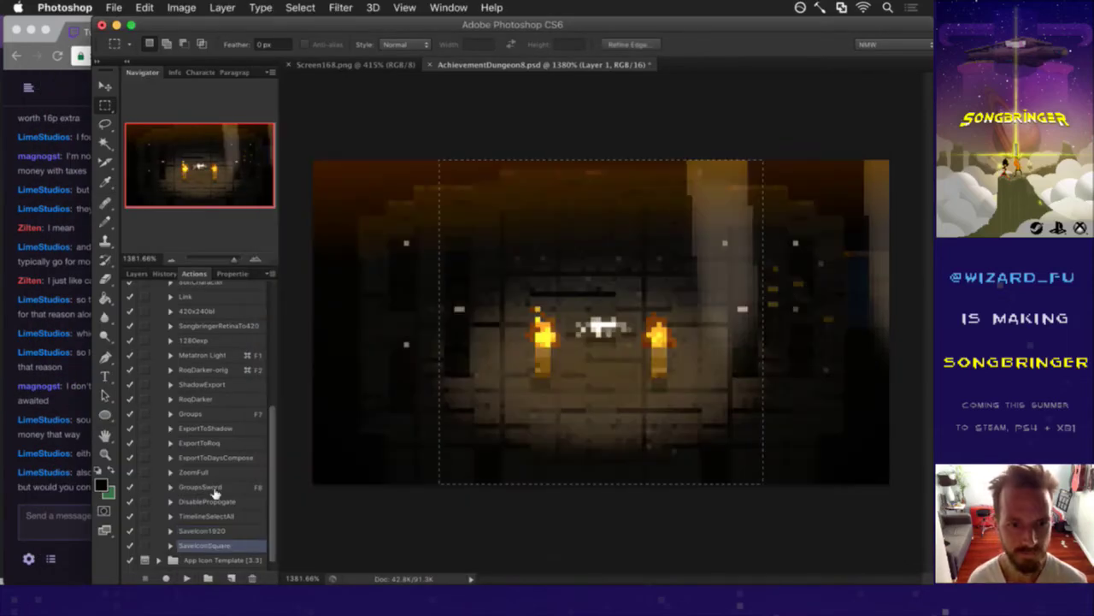
key("super+Tab")
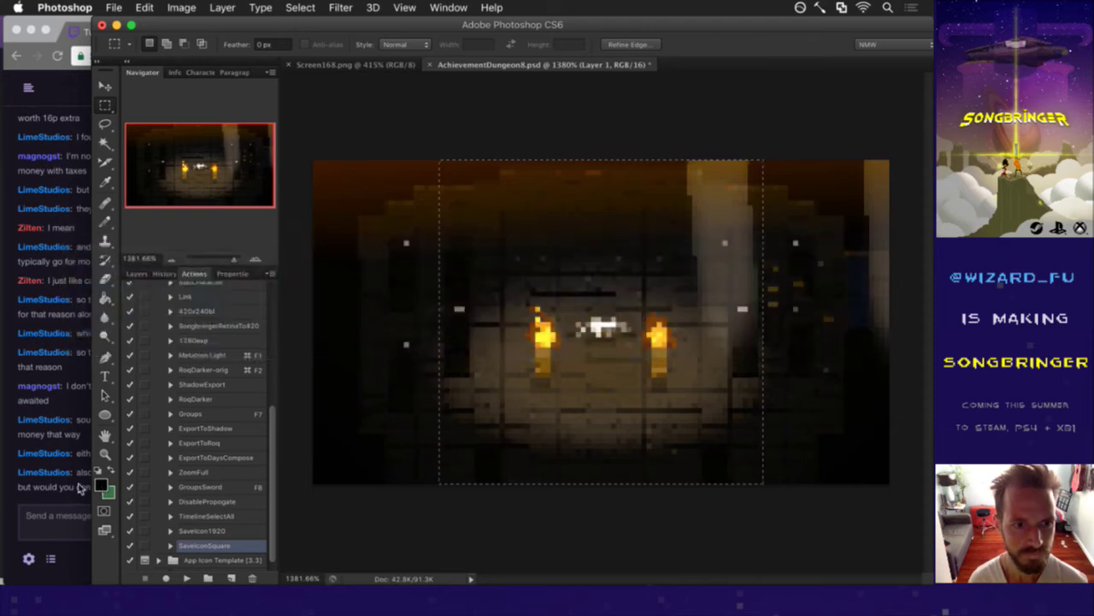
Switch to Chrome and read the latest Twitch chat message about porting the game.
left_click(84, 497)
left_click_drag(92, 478, 164, 476)
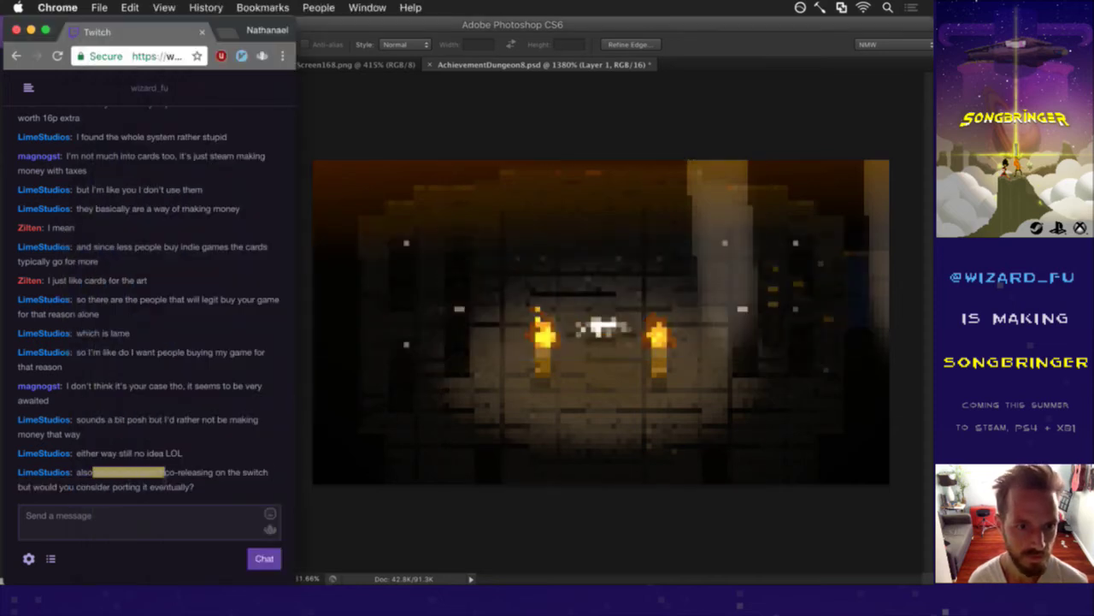
left_click(181, 494)
triple_click(193, 496)
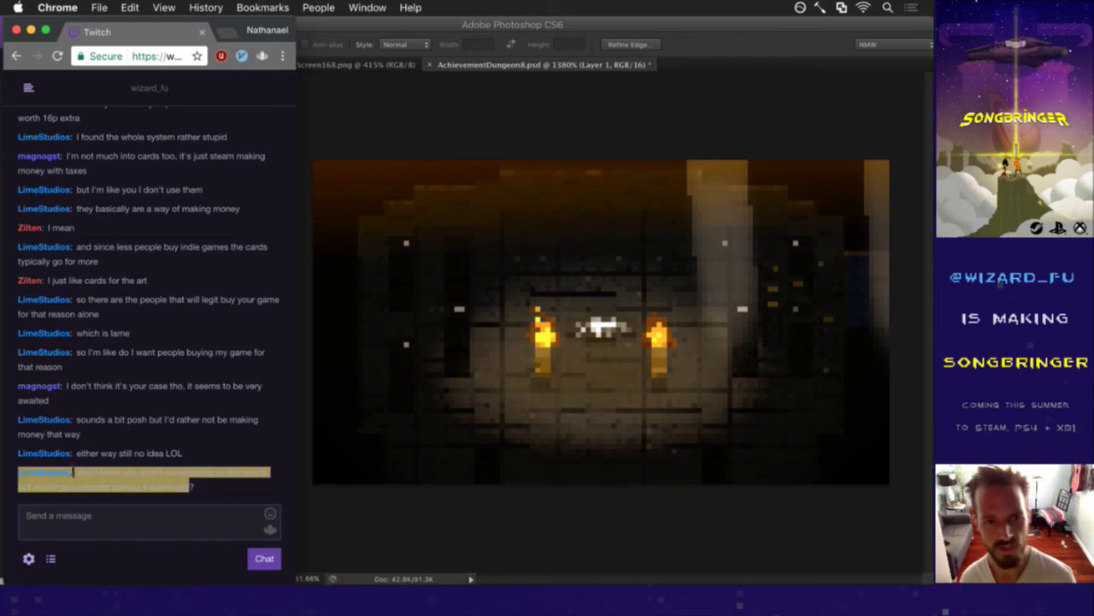
left_click(139, 463)
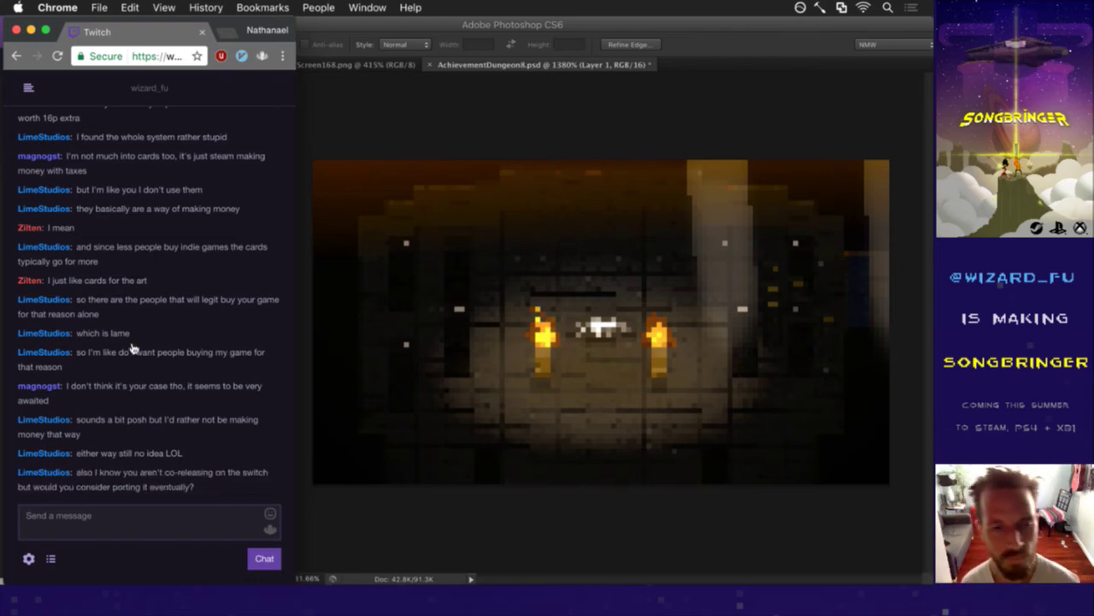
Switch to Finder and look through the Icons folder for the exported AchievementDungeon8 files.
key("super+Tab")
key("super+Tab")
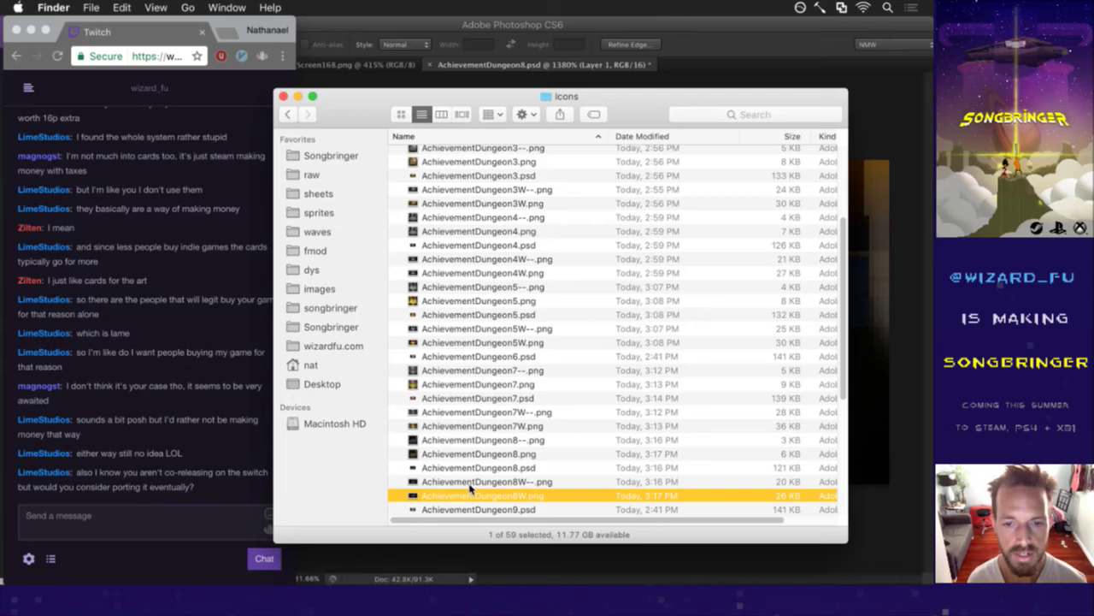
scroll(464, 466, "down", 2)
scroll(463, 462, "down", 2)
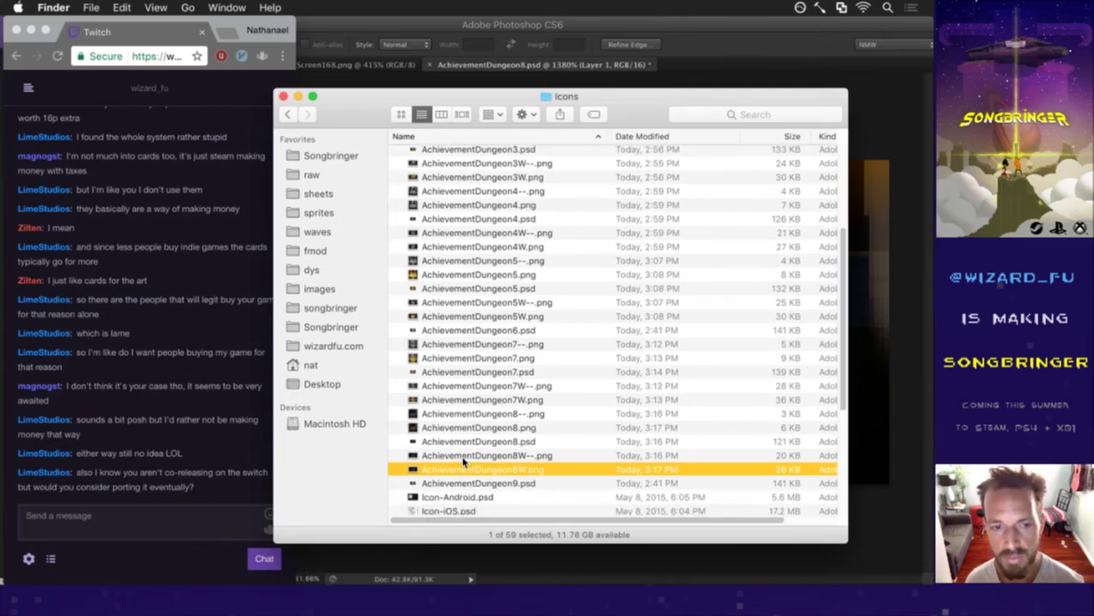
scroll(463, 462, "down", 1)
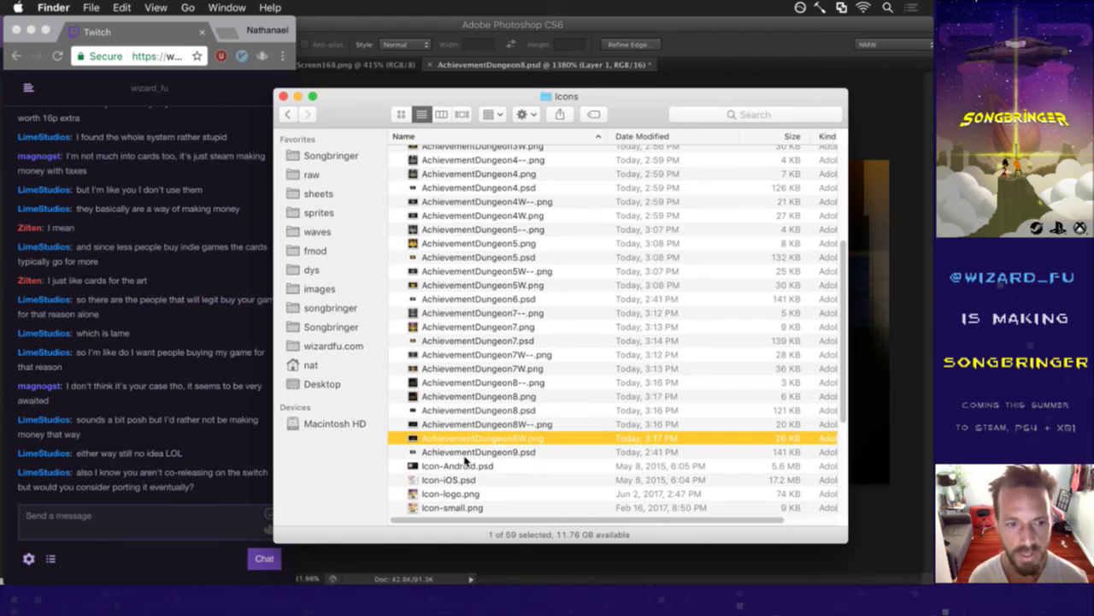
Switch back to Chrome and reread the Twitch chat question about a Switch release.
left_click(214, 489)
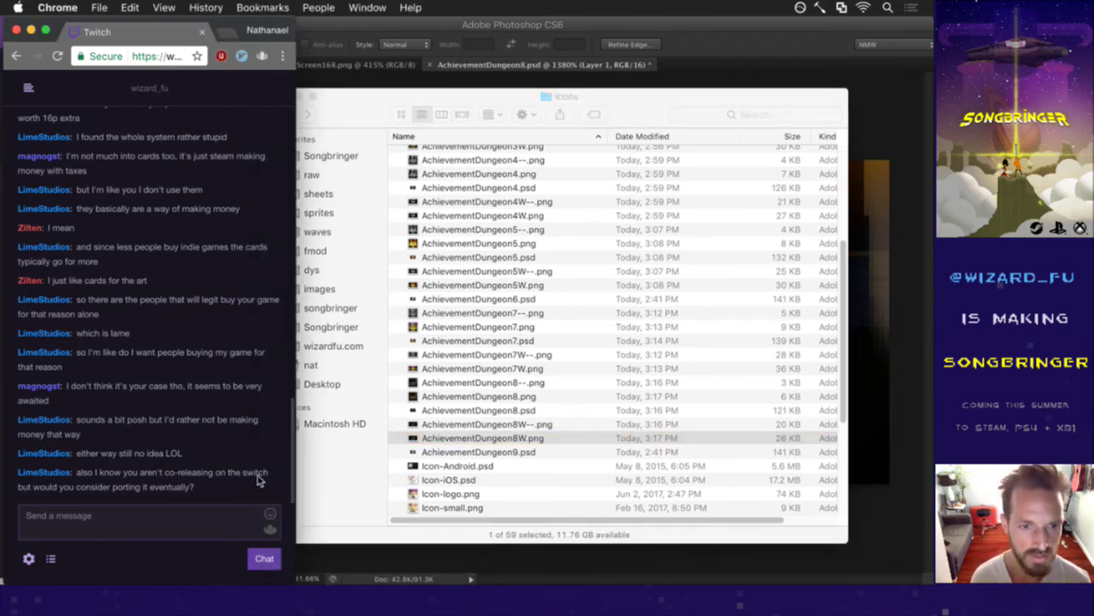
left_click_drag(247, 474, 277, 474)
left_click(262, 492)
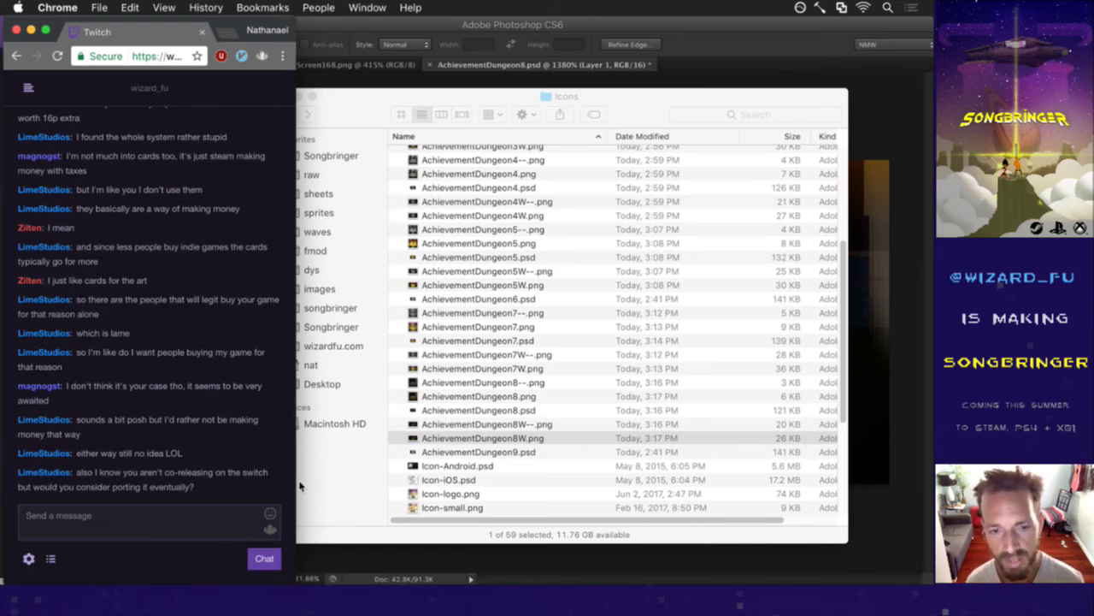
Switch to Finder and preview the square and wide AchievementDungeon8 icons, in both grayscale and color.
left_click(358, 489)
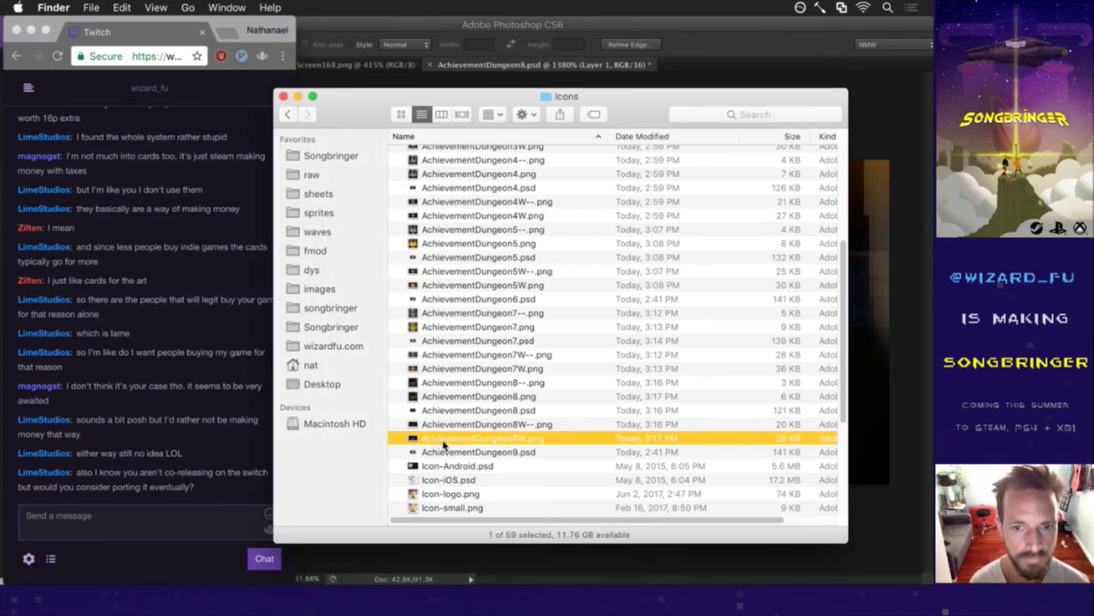
key("Up")
key("Up")
key("Up")
key("space")
key("Up")
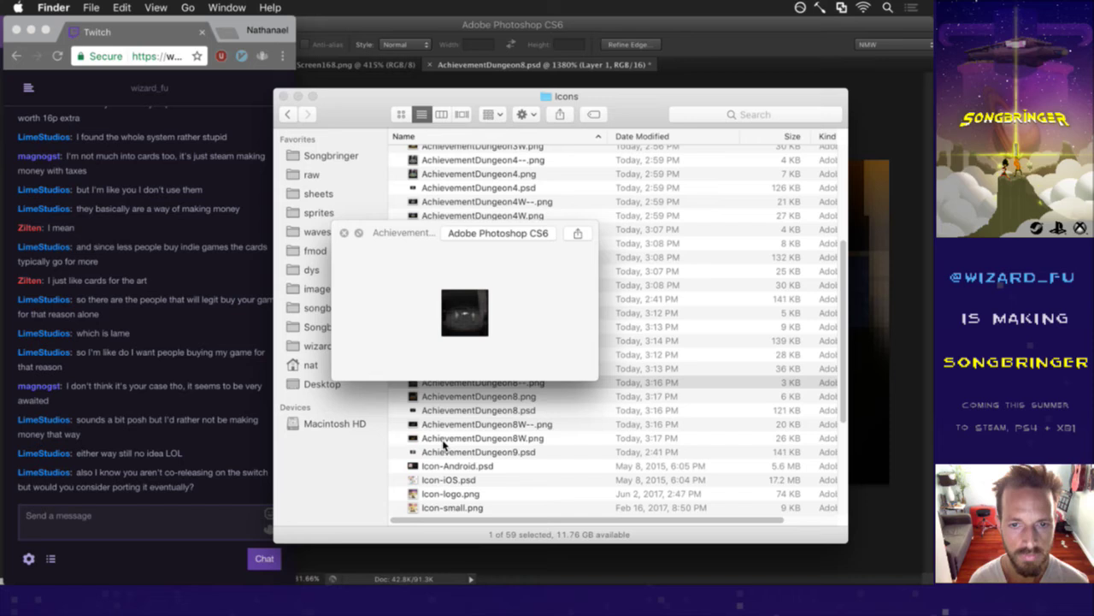
key("Down")
key("space")
key("Down")
key("Down")
key("Down")
key("space")
key("Up")
key("space")
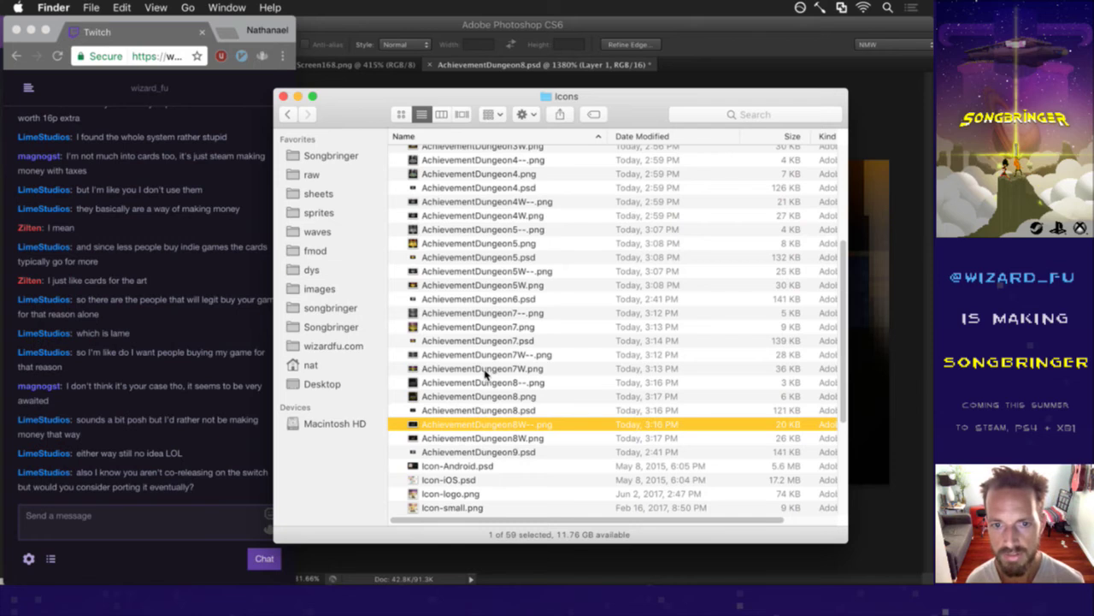
Switch to Photoshop, clear the square selection, and save AchievementDungeon8.psd.
key("super+Tab")
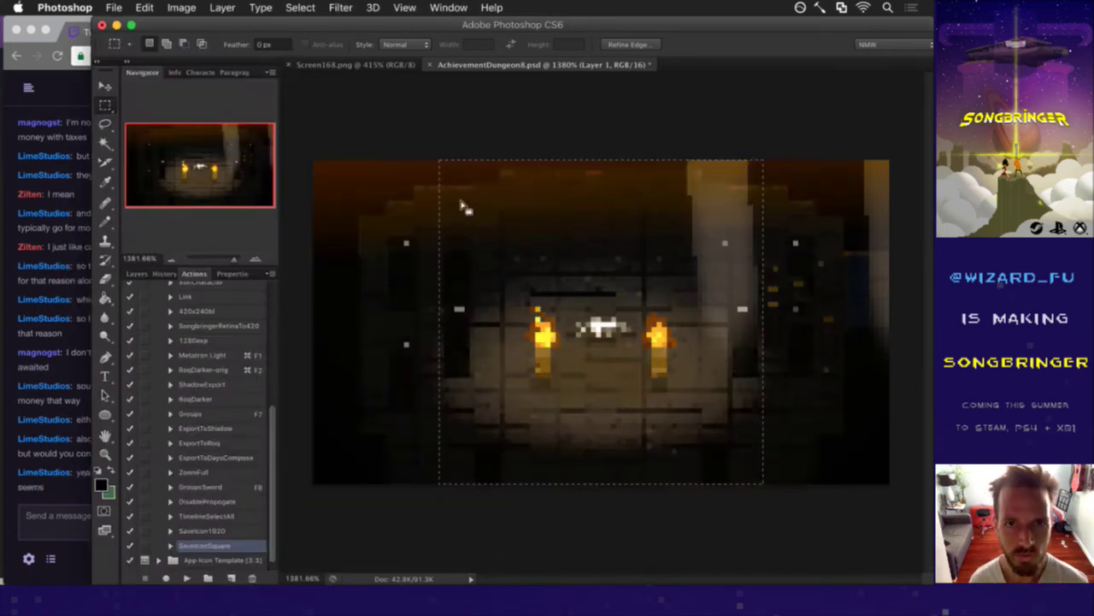
left_click(464, 167)
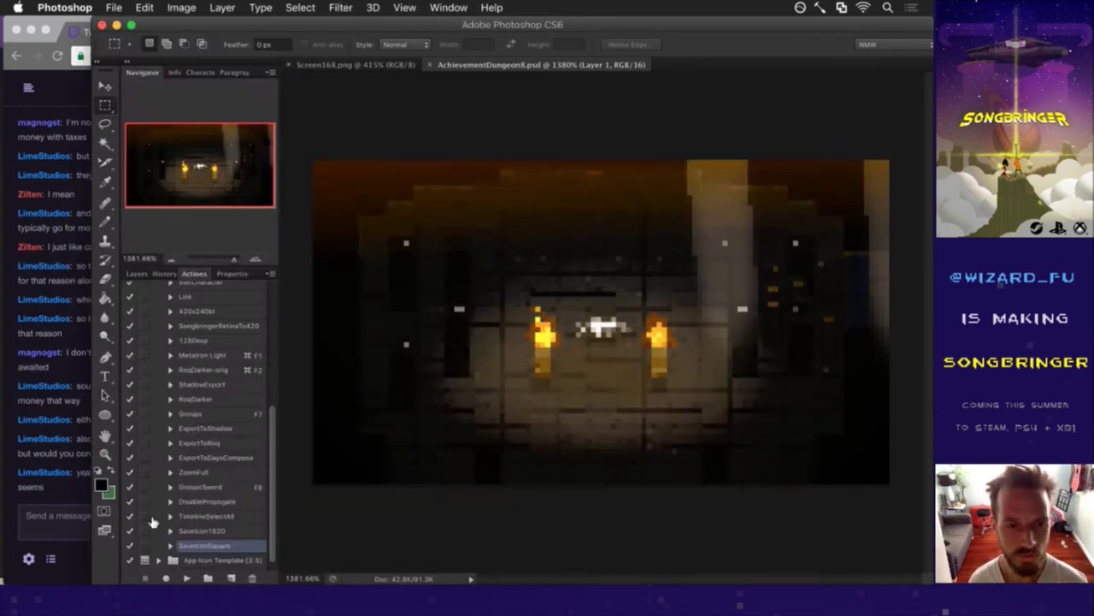
Switch to Chrome and read the newest reply in the Twitch chat.
left_click(69, 520)
left_click_drag(85, 475, 51, 491)
left_click(116, 482)
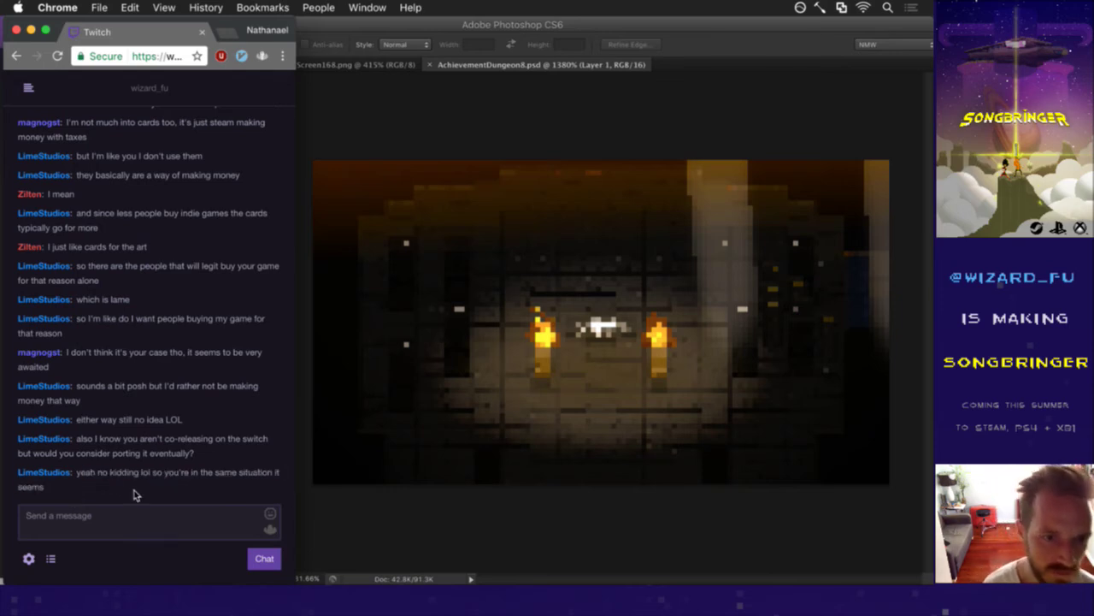
left_click_drag(94, 475, 128, 488)
left_click(129, 487)
Switch to Photoshop and close the AchievementDungeon8.psd and Screen168.png documents.
left_click(479, 144)
key("super+w")
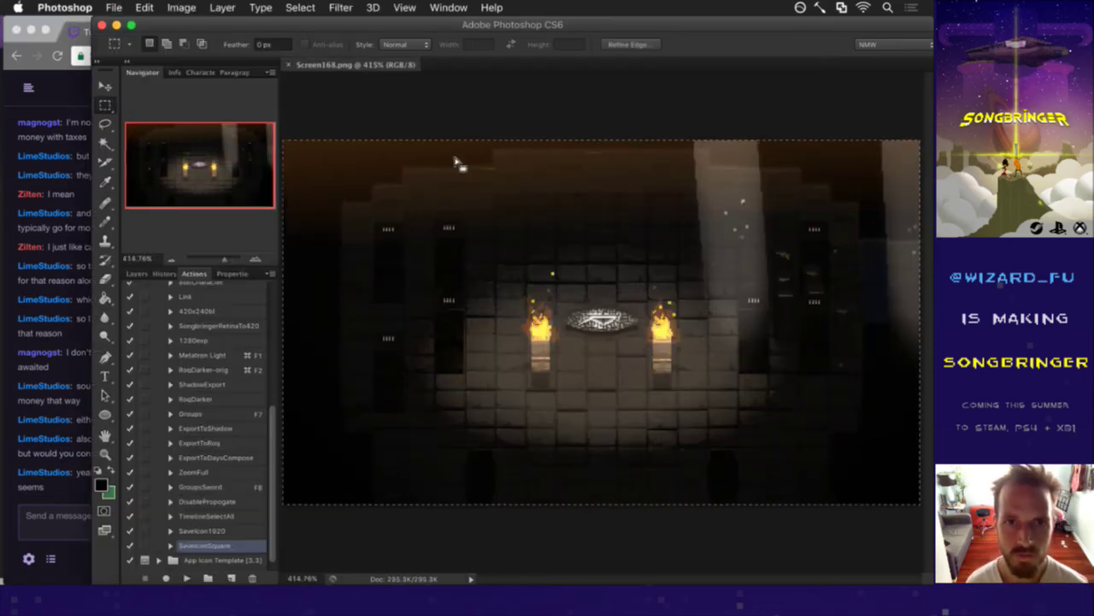
key("super+Tab")
key("super+w")
Switch to iTerm2, set the p value in Saves.txt to 8, and write the file.
key("super+Tab")
key("Tab")
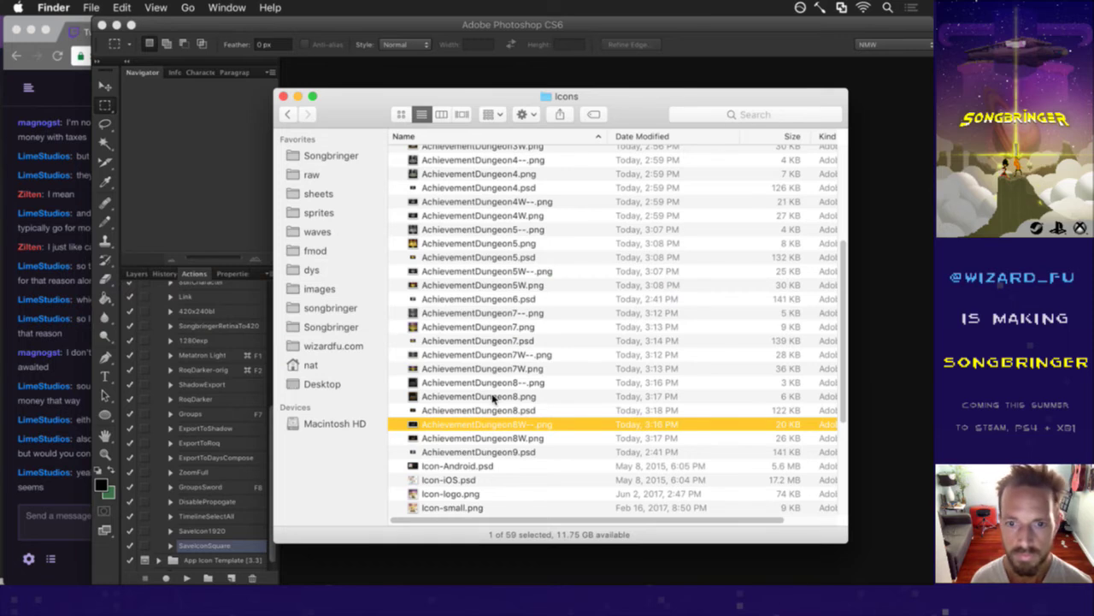
key("super+Tab")
key("Tab")
key("Tab")
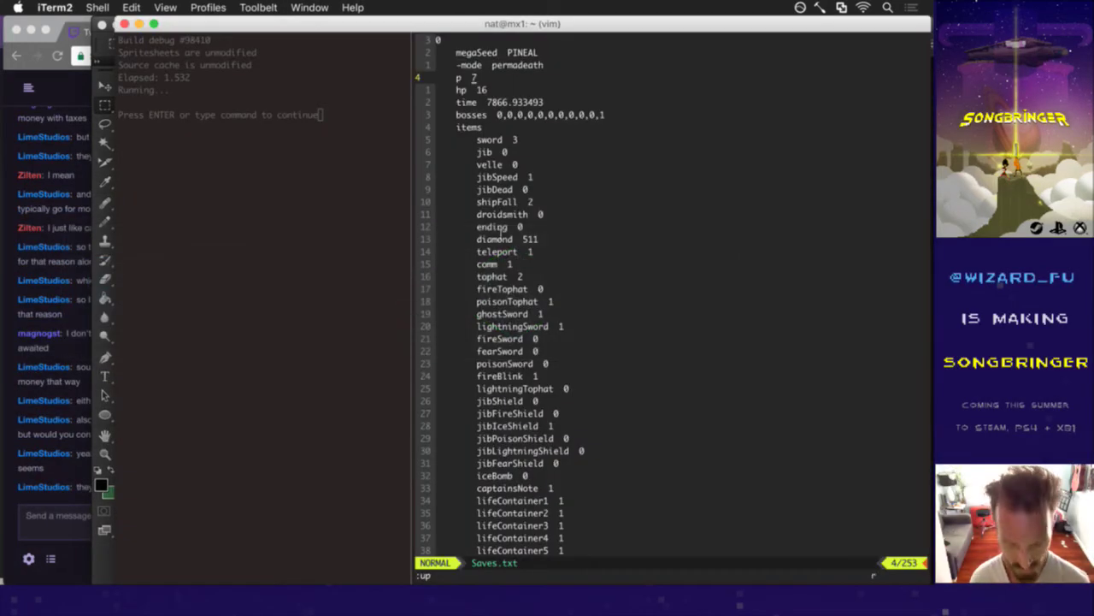
type("x:up")
key("Return")
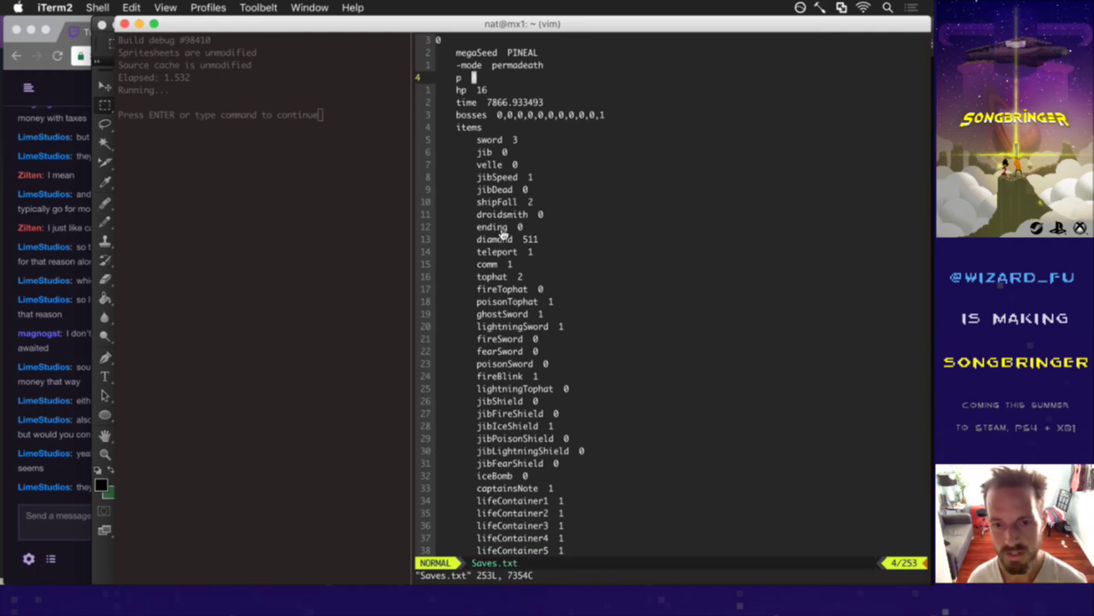
Switch to Finder and preview the AchievementDungeon7 icons from the square grayscale to the wide color version.
key("super+Tab")
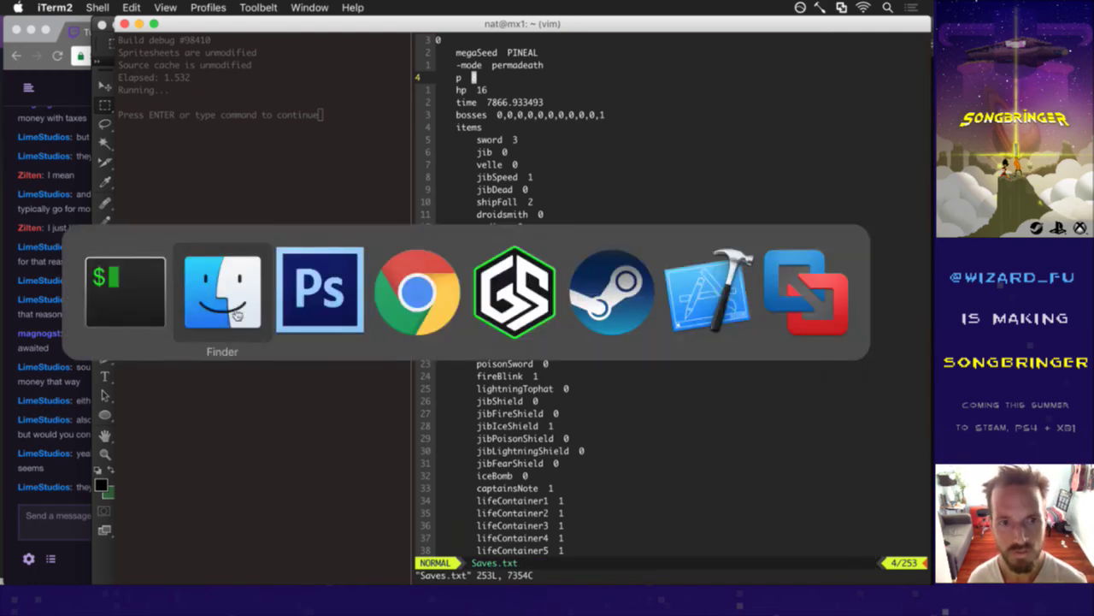
left_click(501, 315)
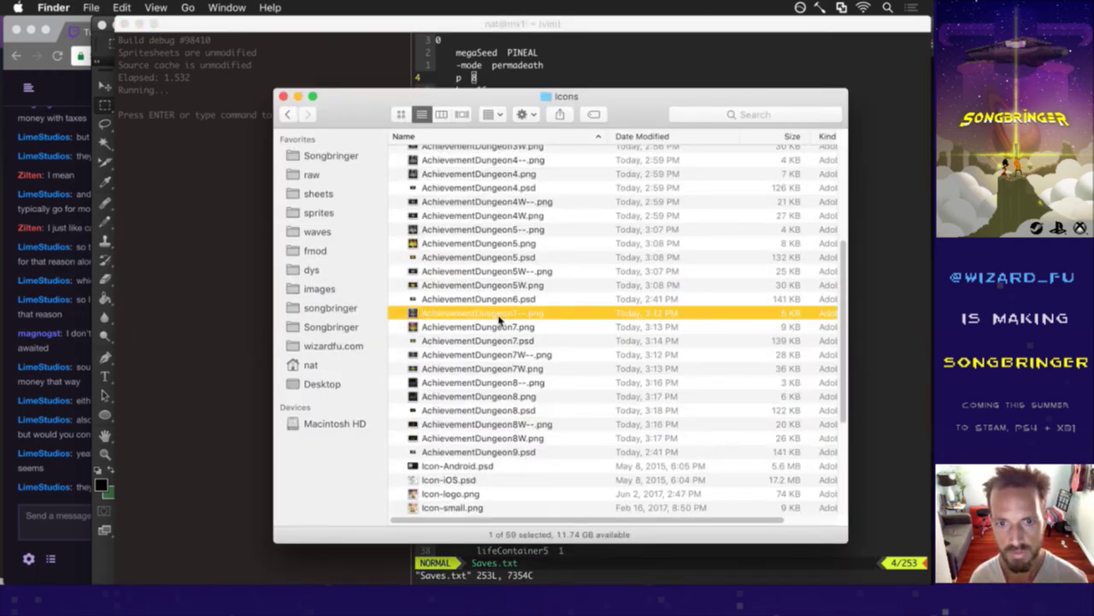
key("space")
key("Down")
key("Down")
key("Down")
key("Down")
key("space")
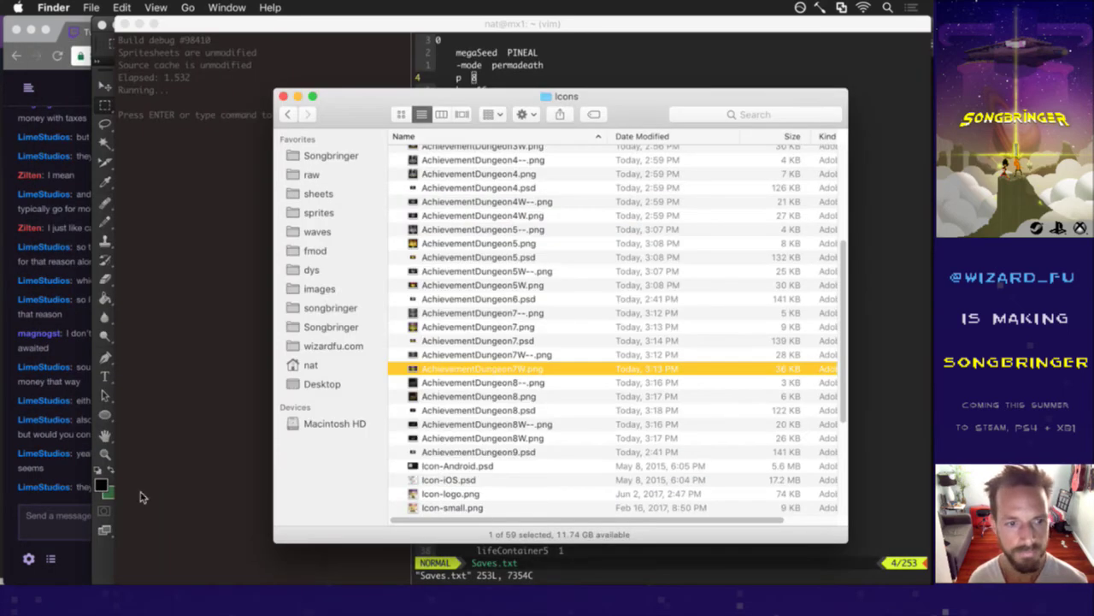
Switch to Chrome and read the Twitch chat message comparing the console with the Wii U.
left_click(85, 484)
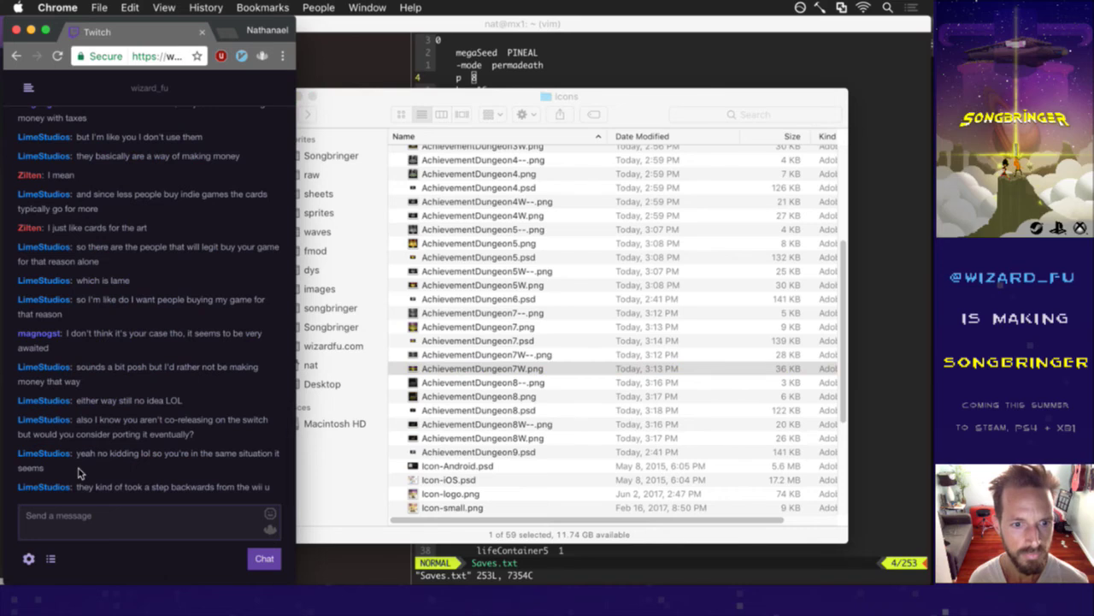
left_click_drag(82, 487, 189, 487)
left_click(190, 487)
Switch to iTerm2, write Saves.txt again with the update command, and run the Songbringer debug build.
key("super+Tab")
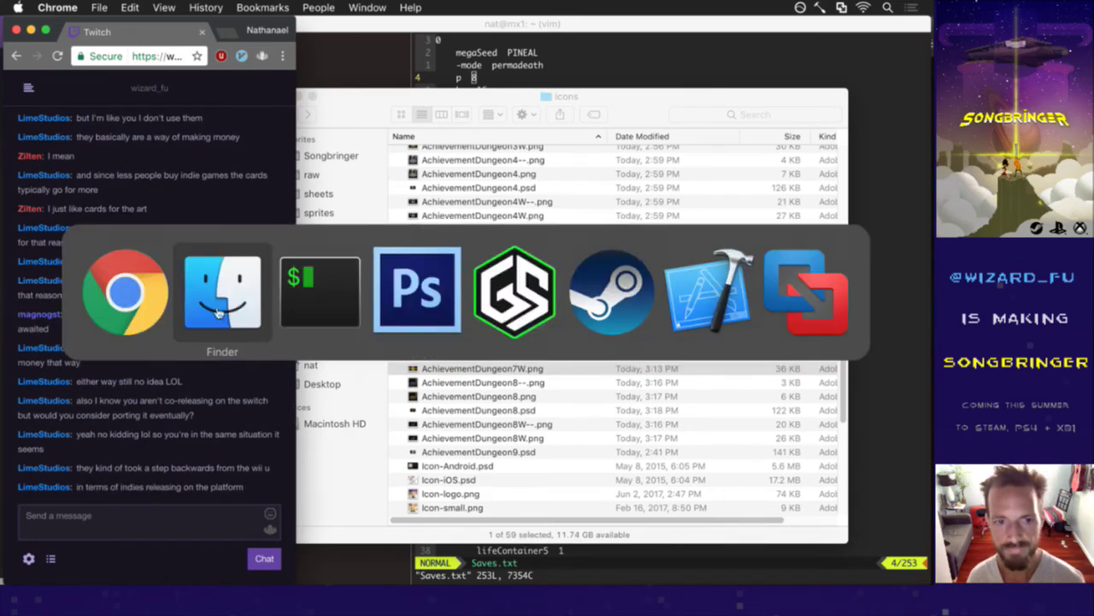
key("super+Tab")
key("Tab")
key("j")
key("j")
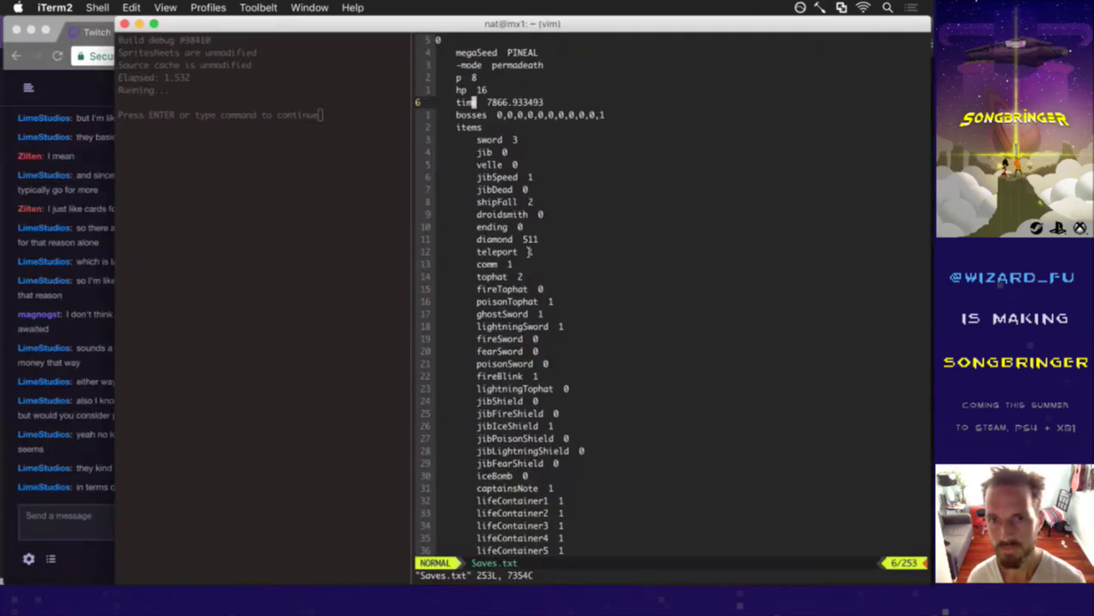
type(":up")
key("Return")
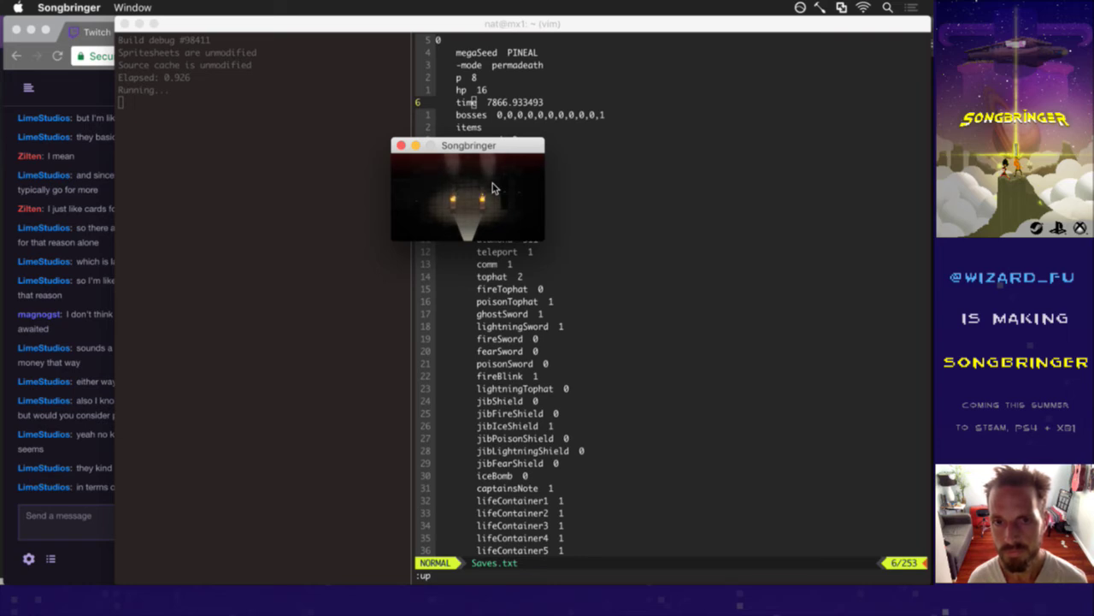
Check the dungeon location loaded in the running Songbringer game and close its window.
left_click(553, 192)
key("cmd+Tab")
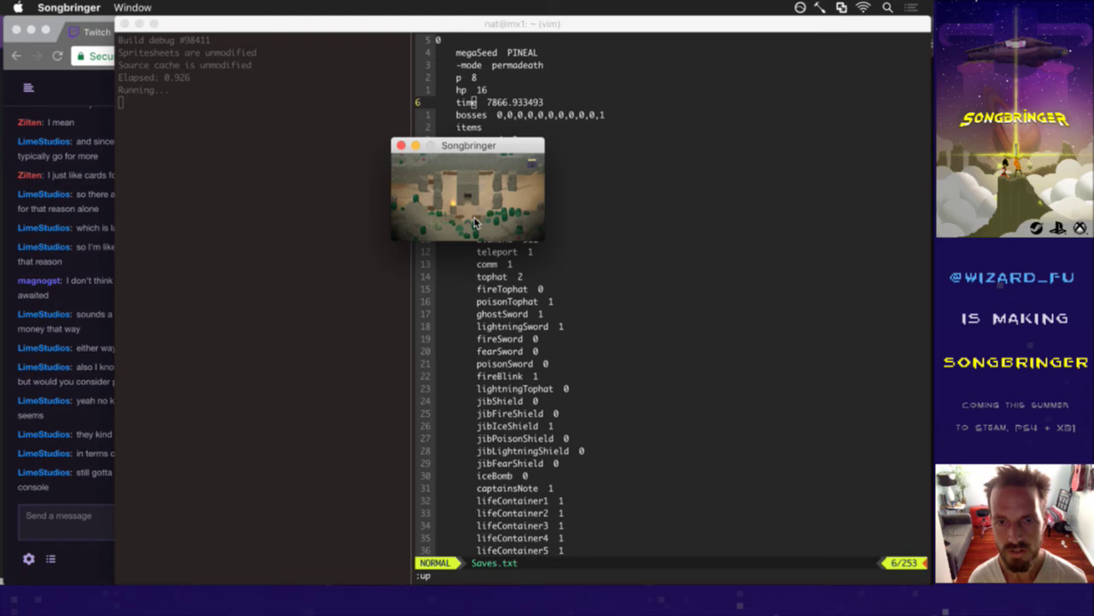
left_click(402, 147)
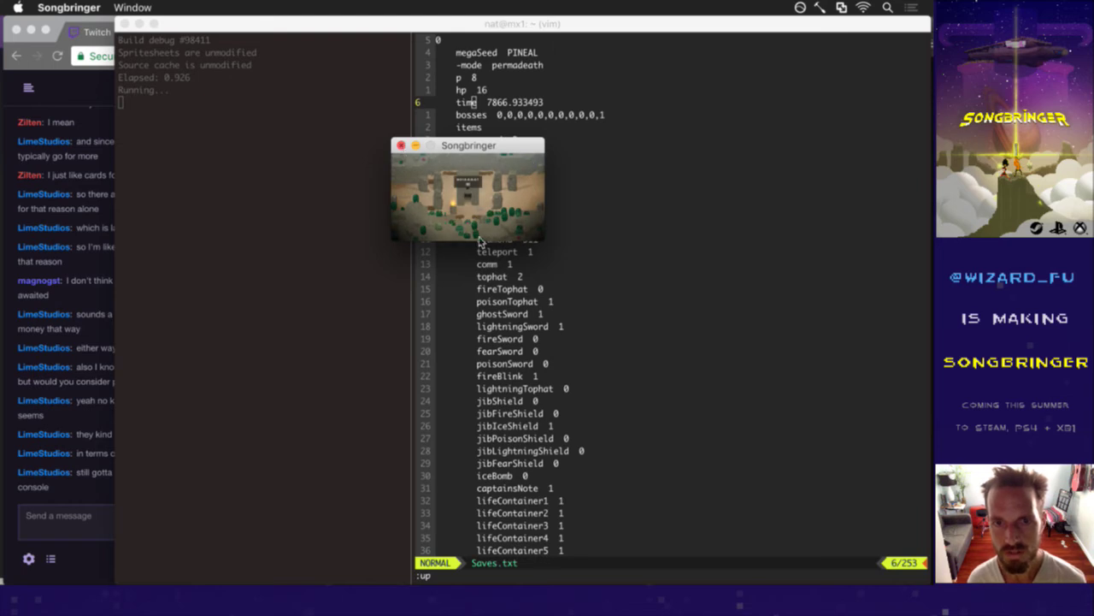
Switch to Chrome to read the latest Twitch chat message about the Switch console, and return to iTerm2.
left_click(101, 508)
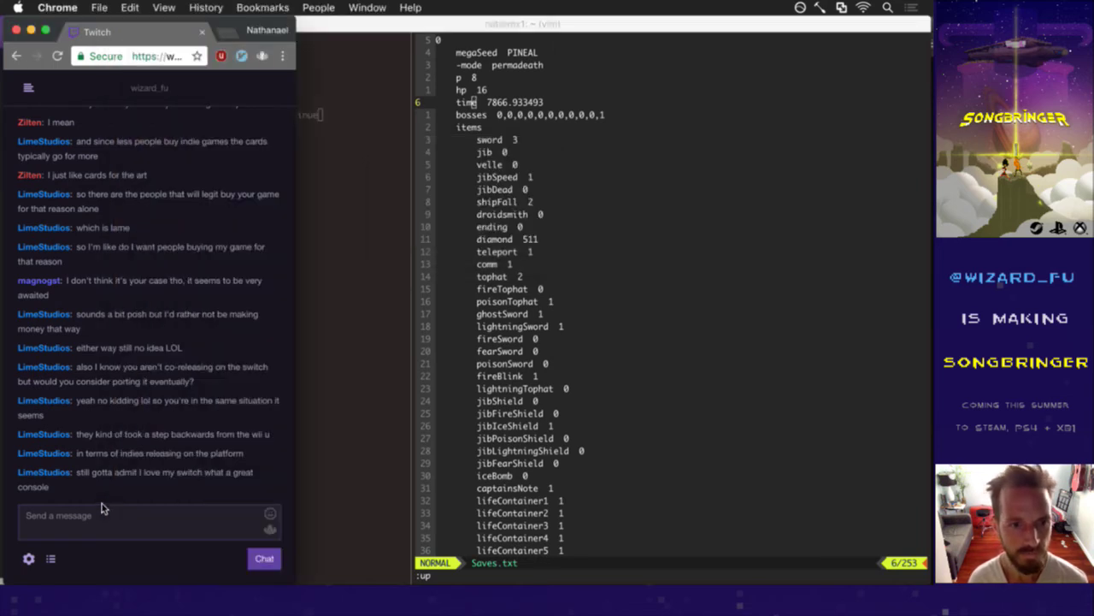
left_click_drag(90, 478, 141, 486)
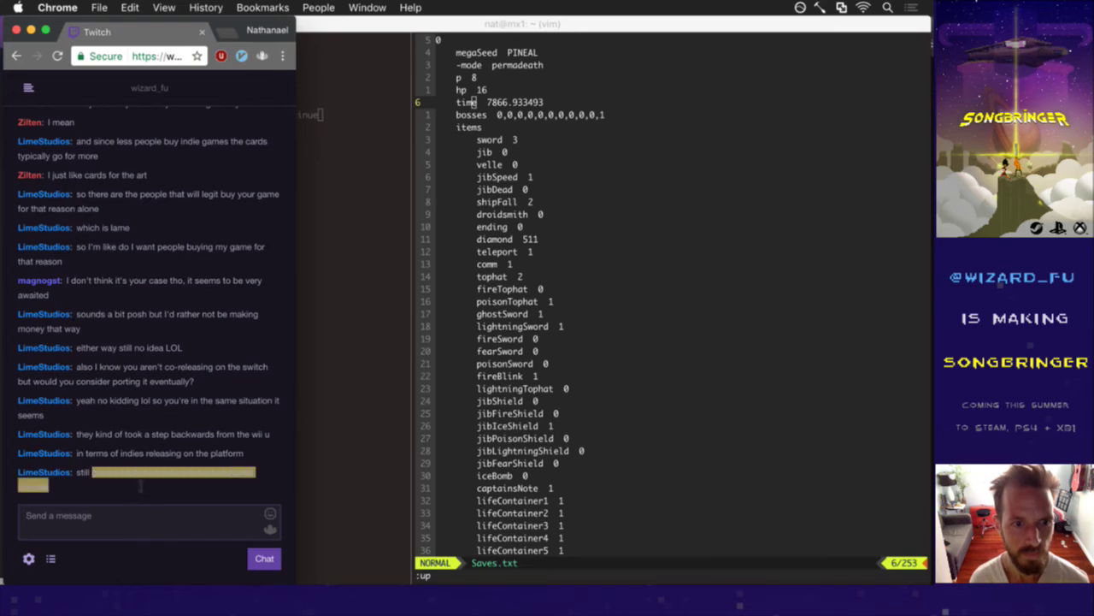
left_click(152, 487)
left_click(714, 432)
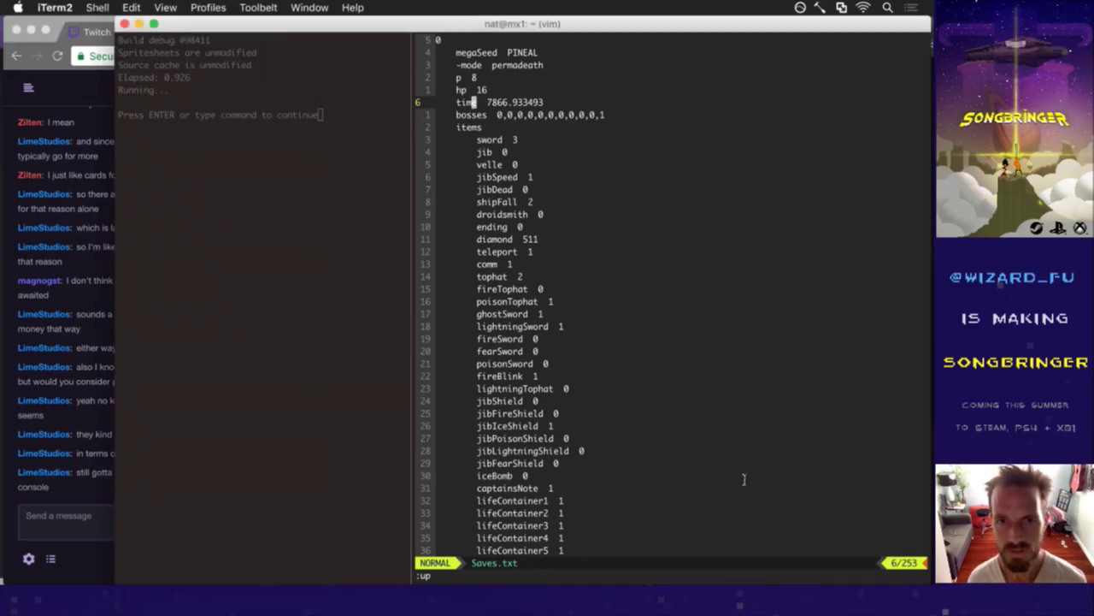
Open the 06-10-17 folder from the desktop and preview Screen008.png with Quick Look.
key("F11")
left_click(797, 128)
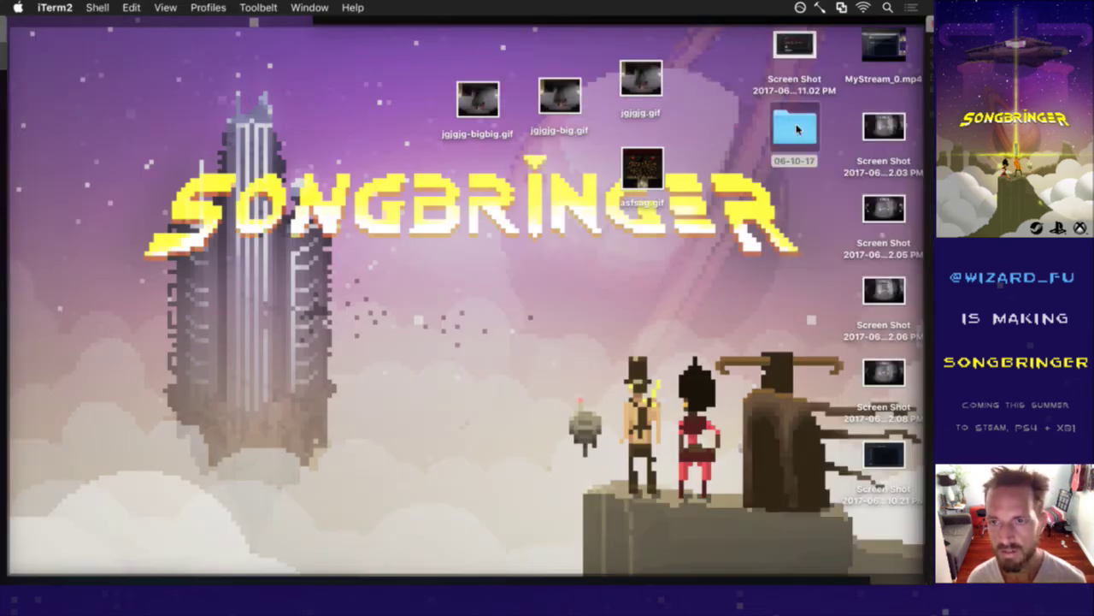
key("super+o")
key("F11")
left_click(537, 278)
key("space")
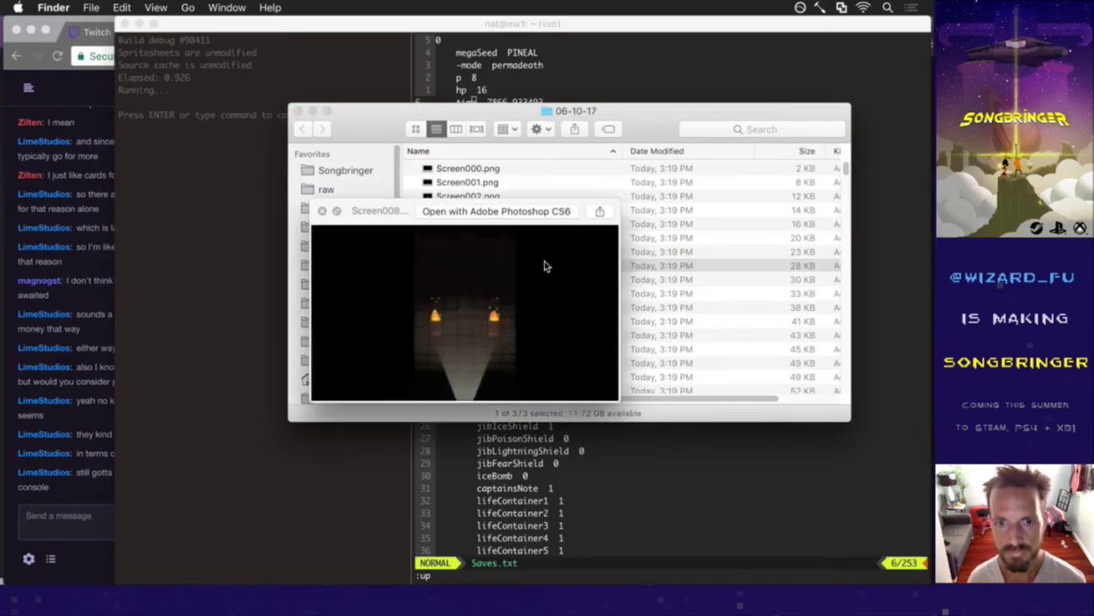
Page through the screenshot previews in the 06-10-17 folder for a suitable dungeon frame, ending on Screen059.png.
key("Down")
key("Down")
key("Down")
key("Down")
key("Down")
key("Down")
key("Down")
key("Down")
key("Down")
key("Down")
key("Down")
key("Down")
key("Down")
key("Down")
key("Down")
key("Down")
key("Down")
key("Down")
key("Down")
key("Down")
key("Down")
key("Down")
key("Down")
key("Down")
key("Down")
key("Down")
key("Down")
key("Down")
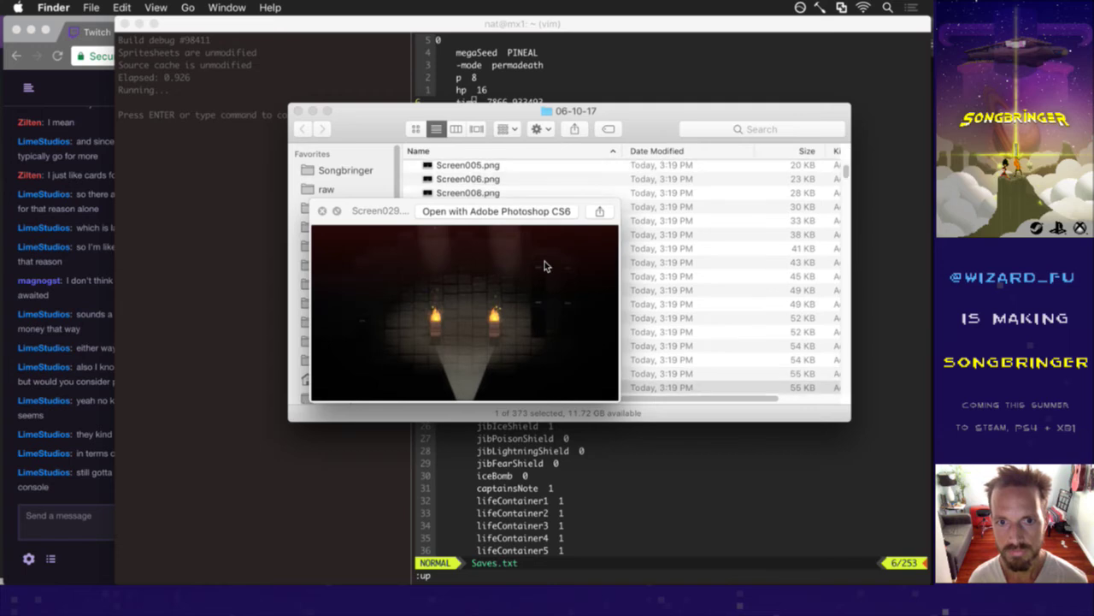
key("Down")
key("Down")
key("Down")
key("Down")
key("Down")
key("Down")
key("Down")
key("Down")
key("Down")
key("Down")
key("Down")
key("Down")
key("Down")
key("Down")
key("Down")
key("Down")
key("Down")
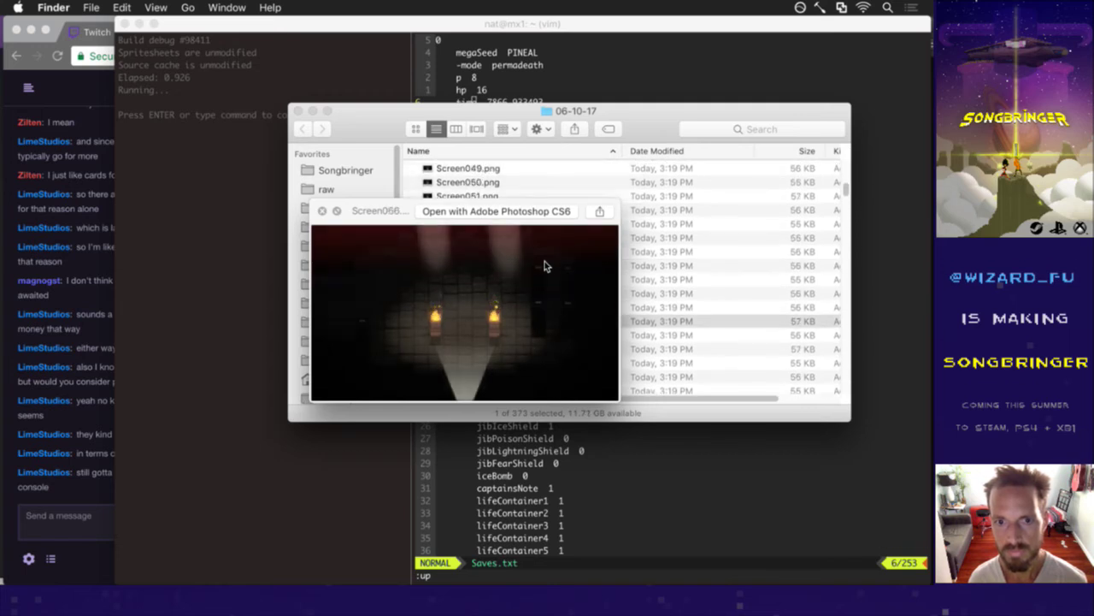
key("Up")
key("Up")
key("Up")
key("Up")
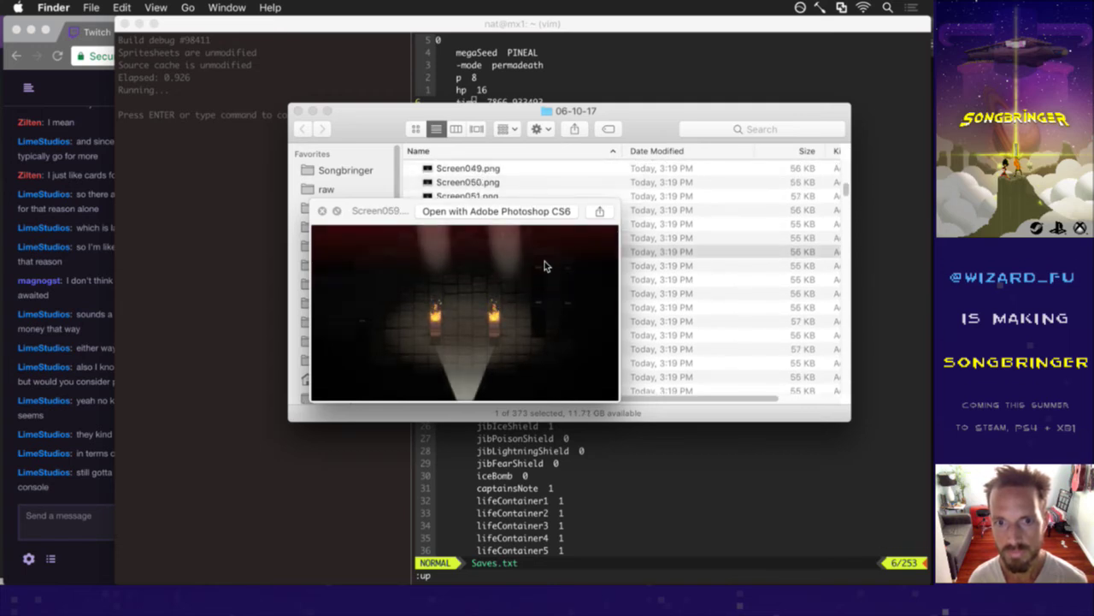
Open Screen059.png in Adobe Photoshop CS6 and enlarge the view with the ZoomFull action.
key("space")
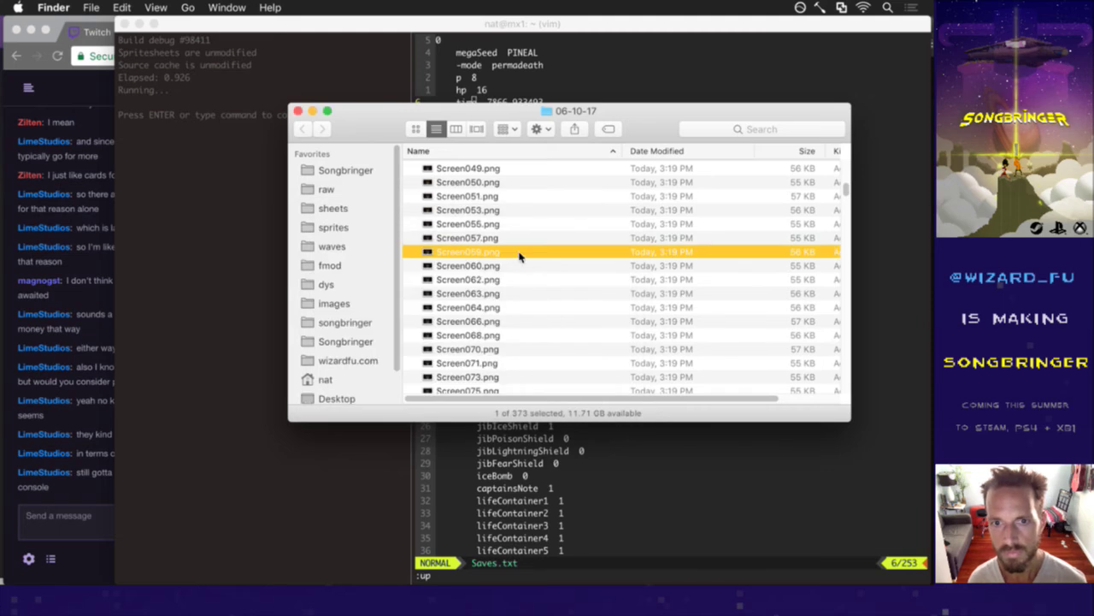
right_click(514, 249)
mouse_move(542, 270)
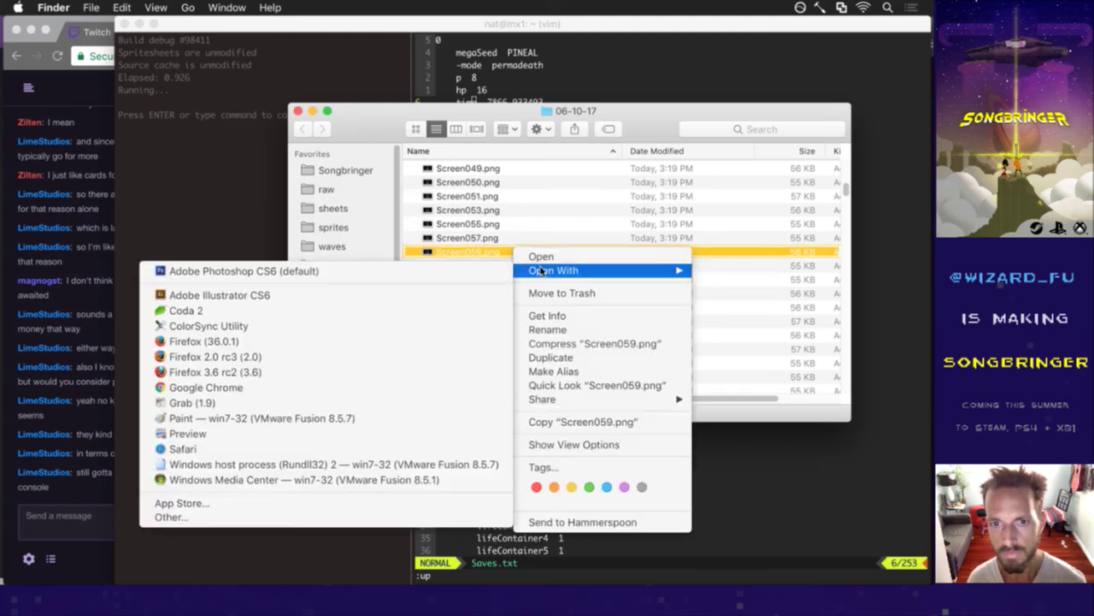
left_click(457, 274)
left_click(195, 472, "super")
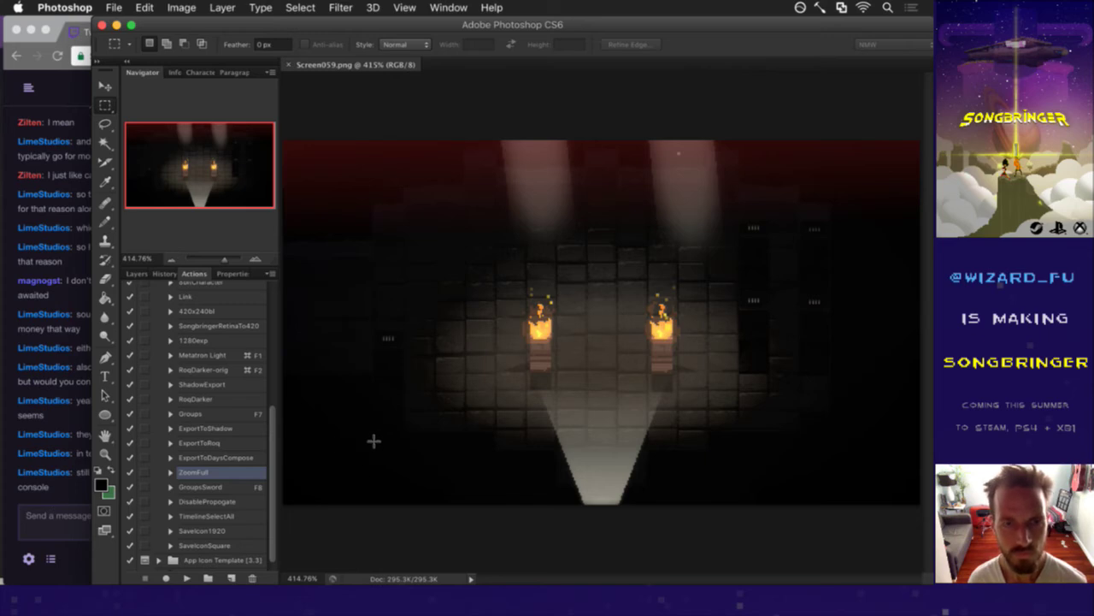
Switch to Finder and preview the AchievementDungeon5W, AchievementDungeon6 and AchievementDungeon7 icon files in the Icons folder.
key("super+Tab")
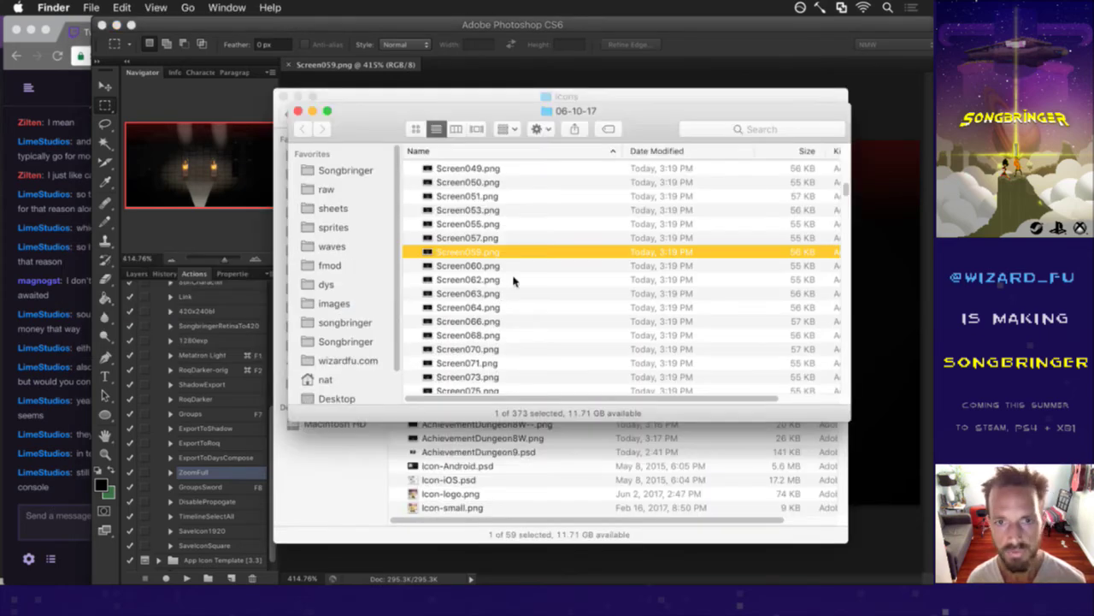
key("ctrl+Left")
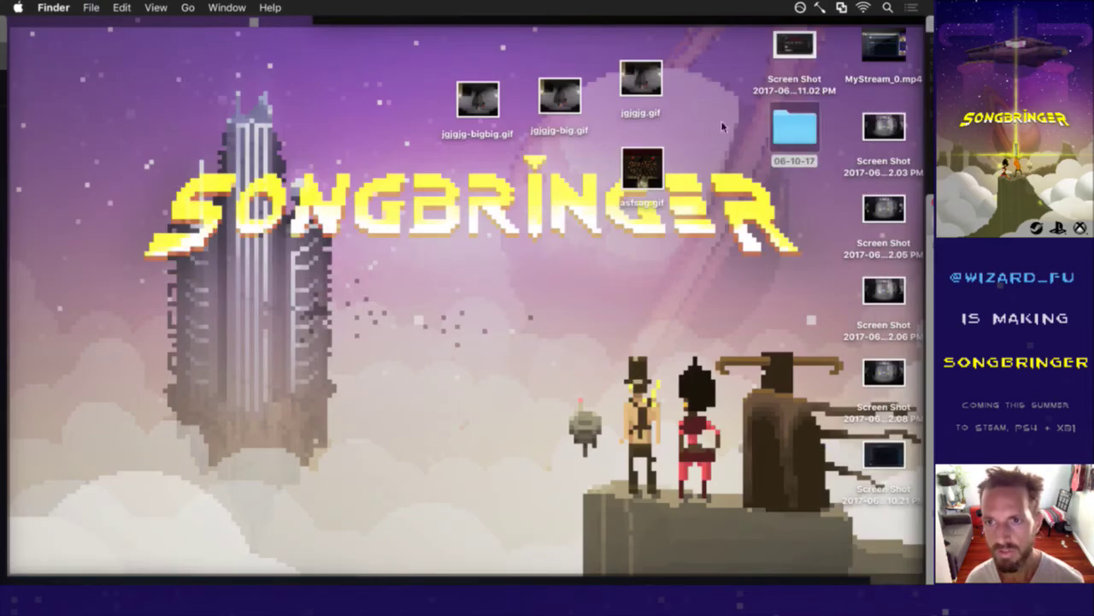
key("ctrl+Right")
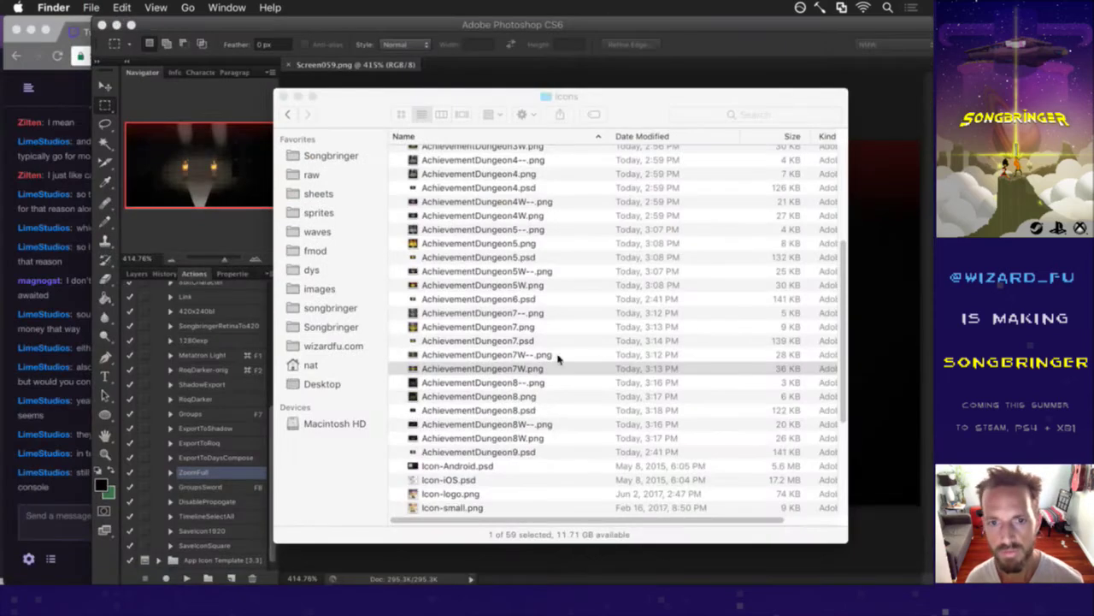
left_click(560, 326)
key("space")
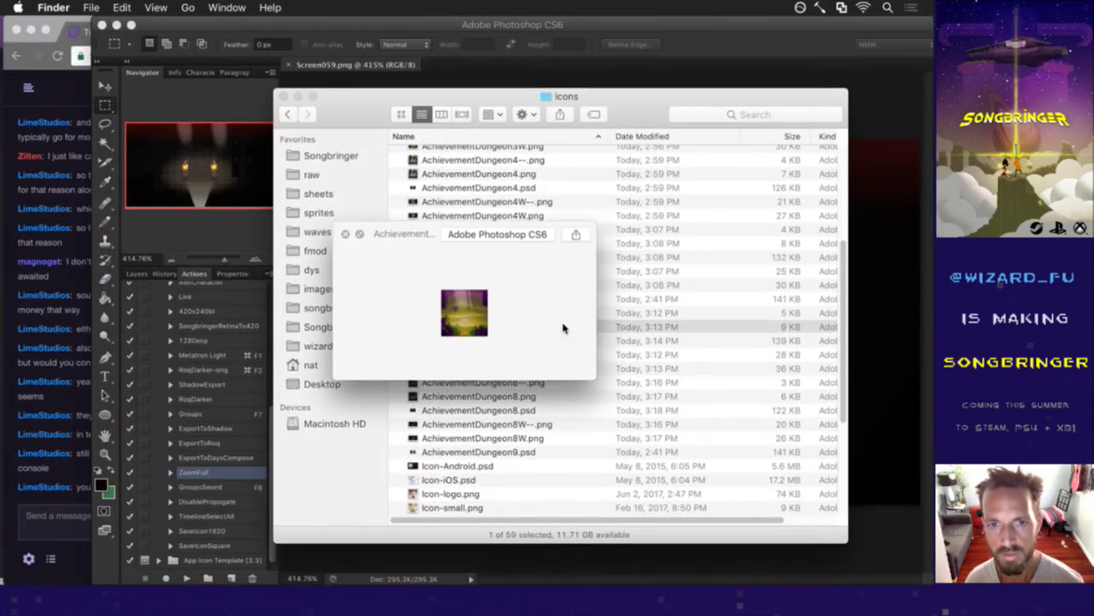
key("Up")
key("Up")
key("Up")
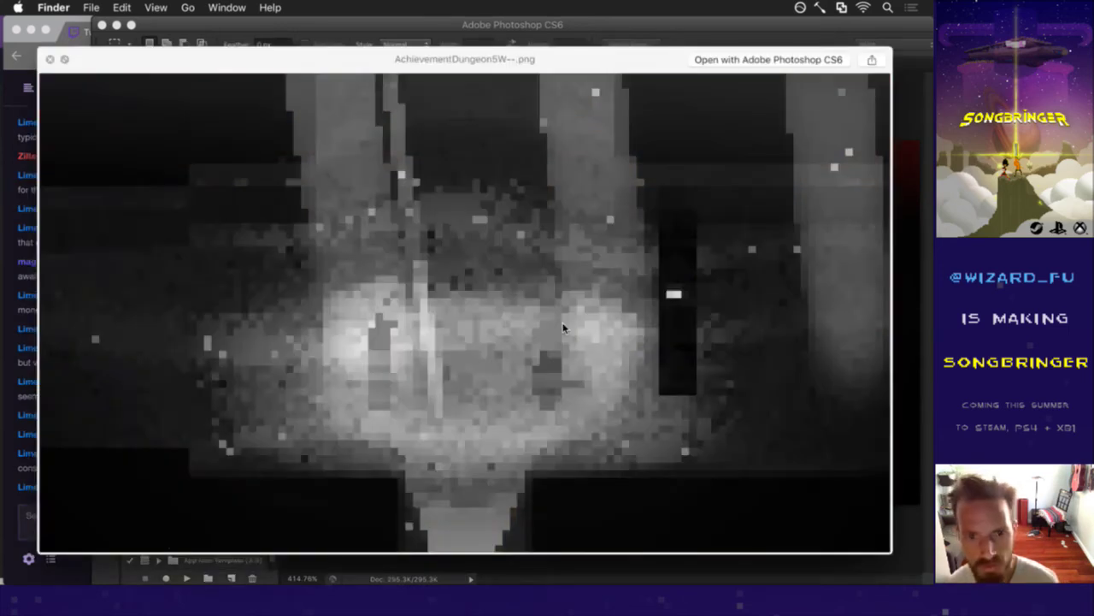
key("space")
key("Down")
key("space")
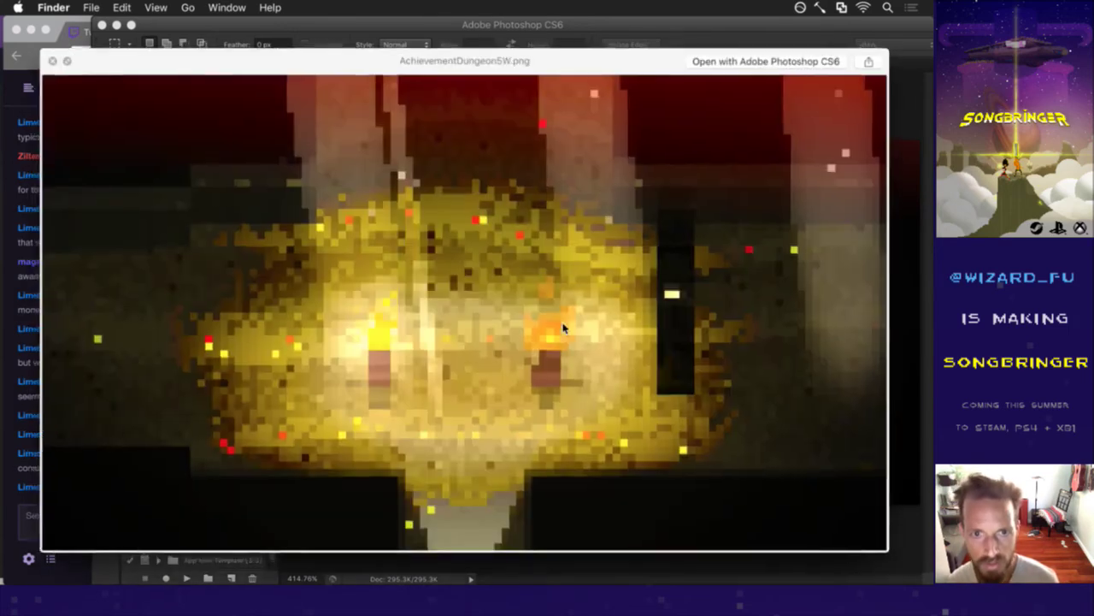
key("Down")
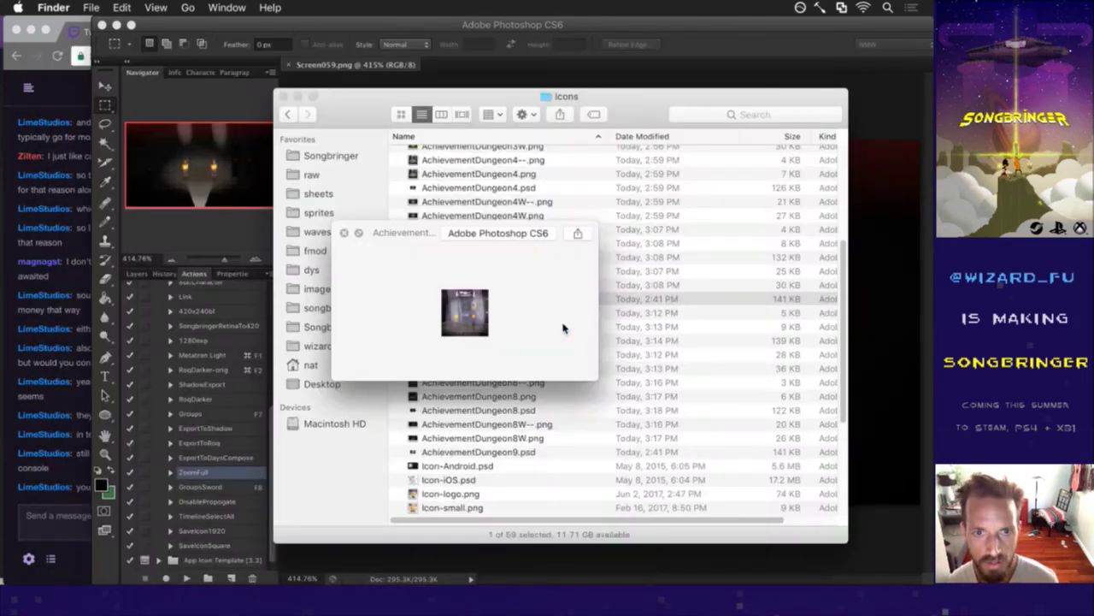
key("space")
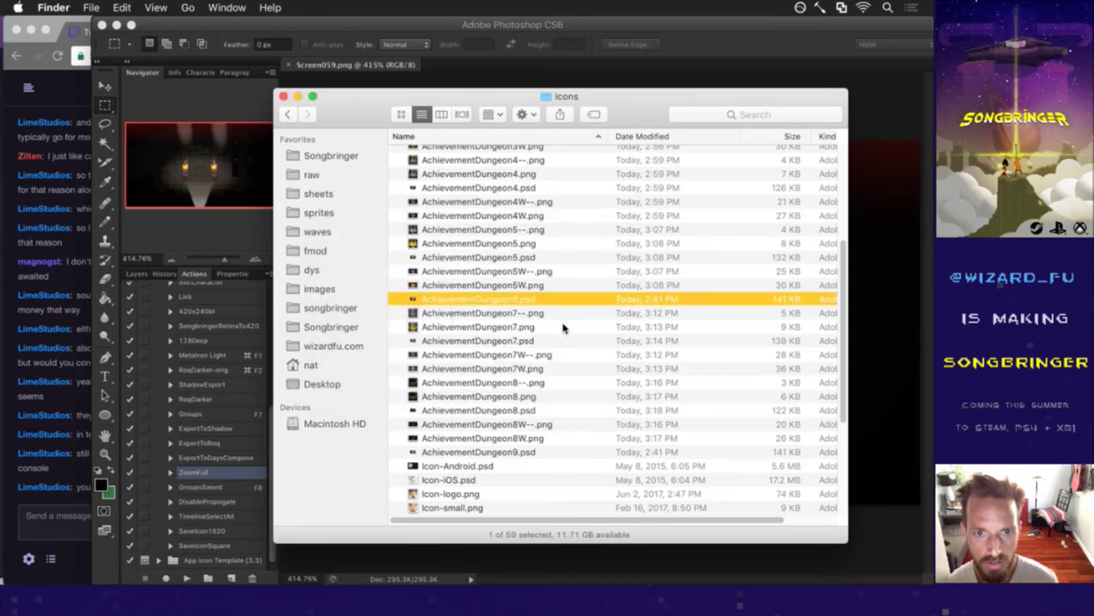
Switch to Chrome to read the Twitch chat question about uploading gifs, and return to Finder's Icons folder.
left_click(47, 466)
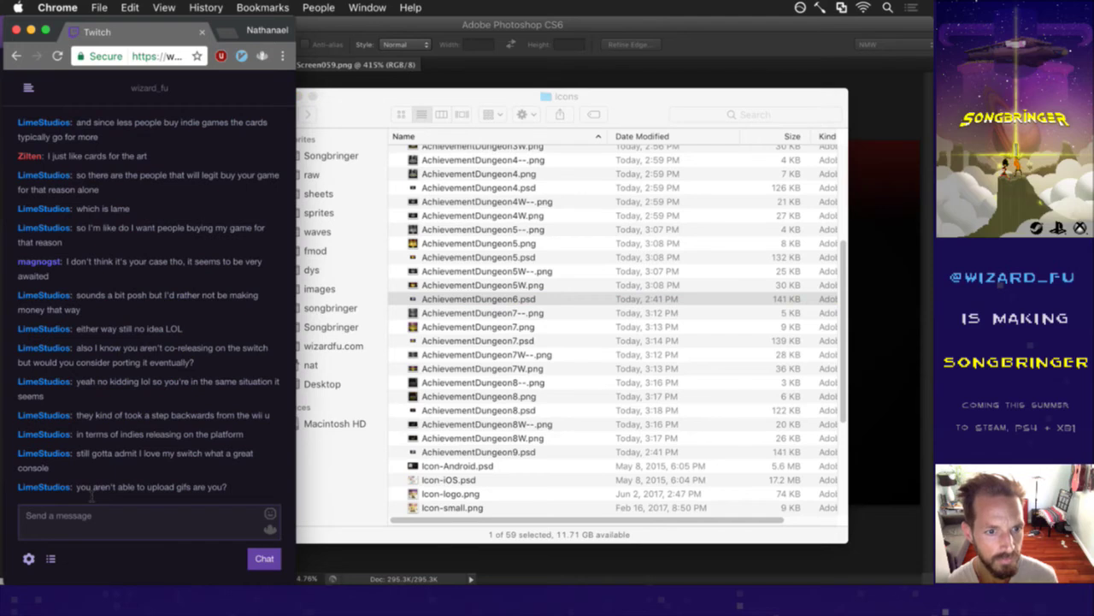
left_click_drag(91, 469, 179, 476)
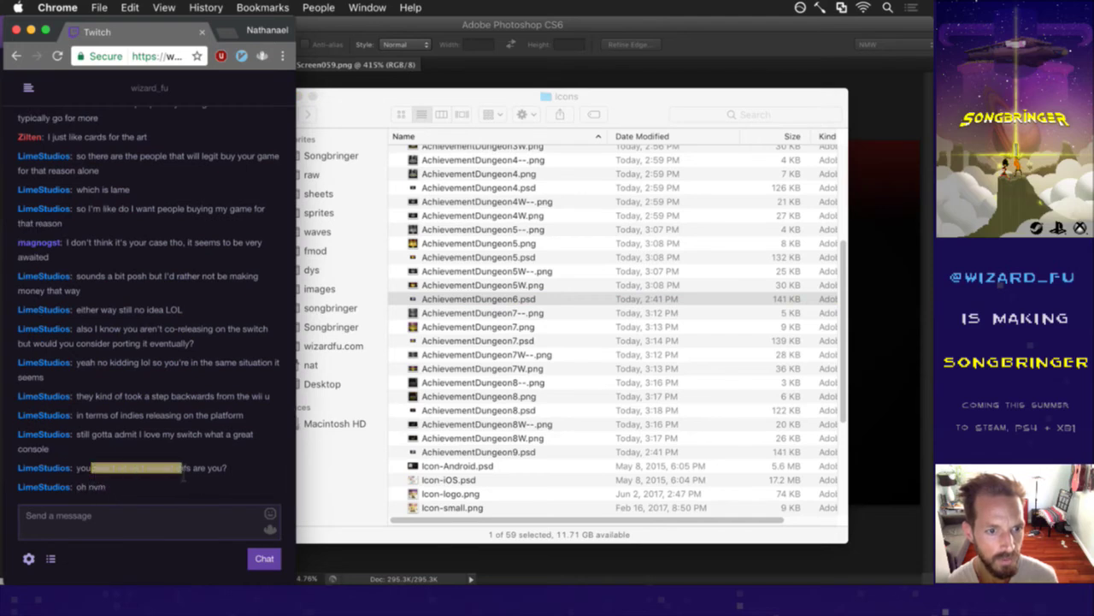
left_click(209, 462)
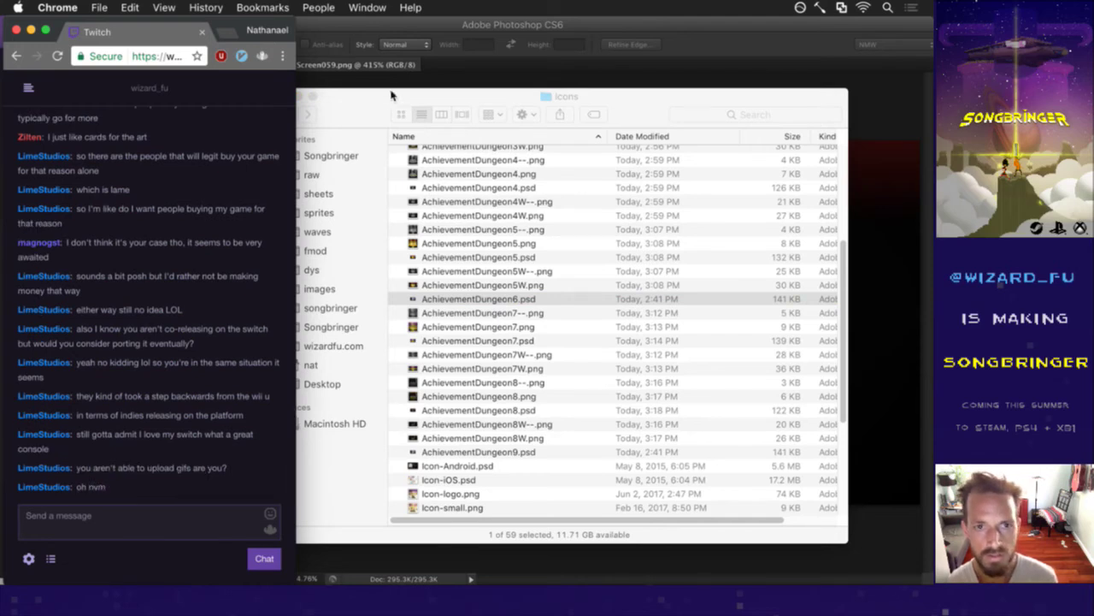
left_click(372, 108)
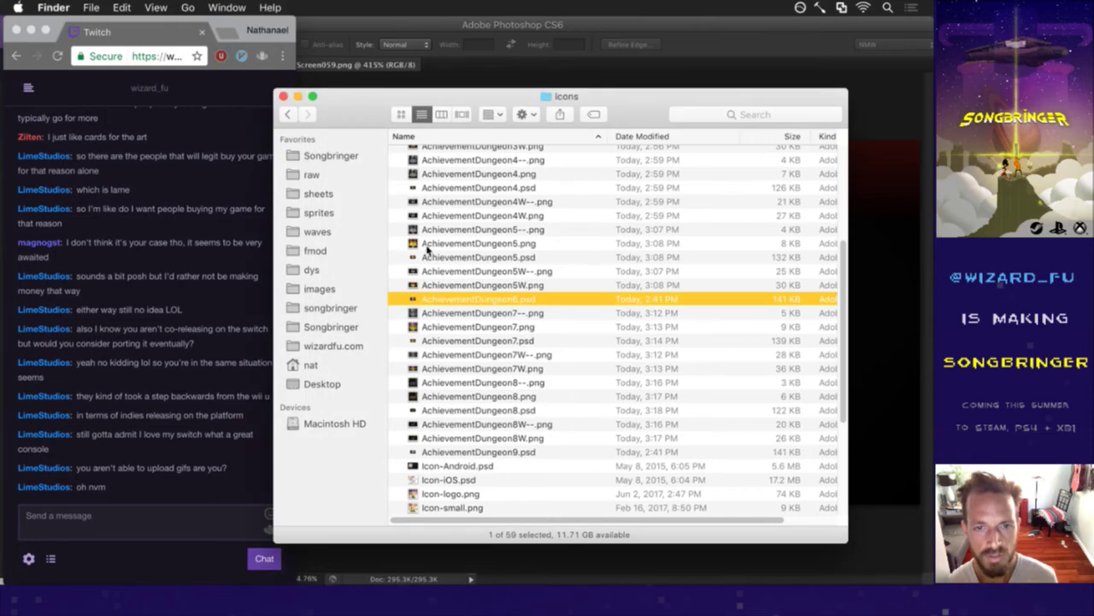
Preview AchievementDungeon6.psd and compare it with the dungeon 5 icons and AchievementDungeon4W.png.
key("space")
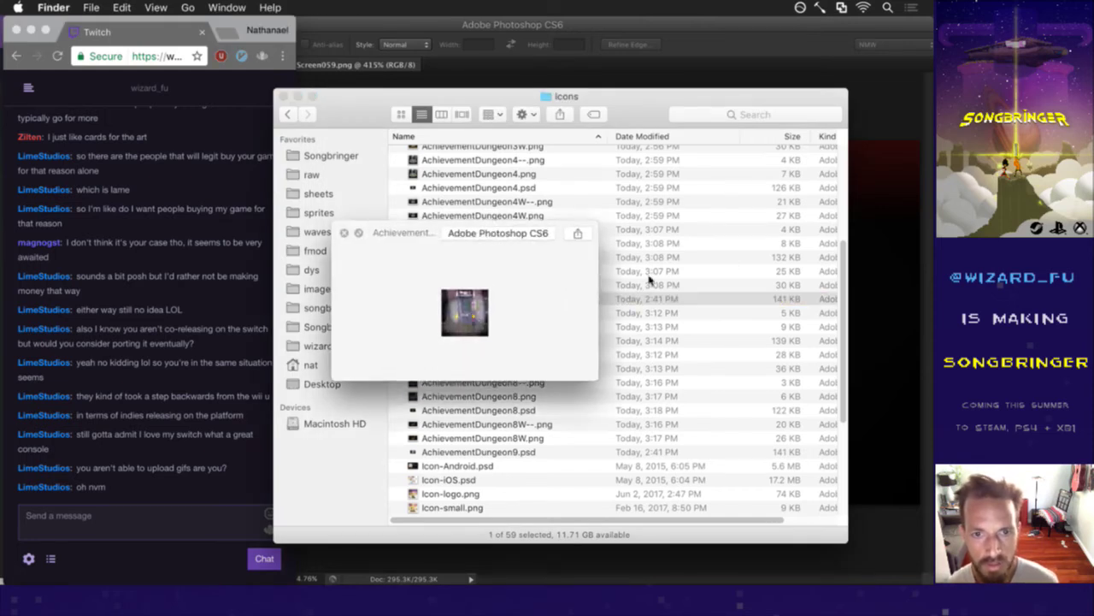
key("space")
key("space")
key("Up")
key("Up")
key("Up")
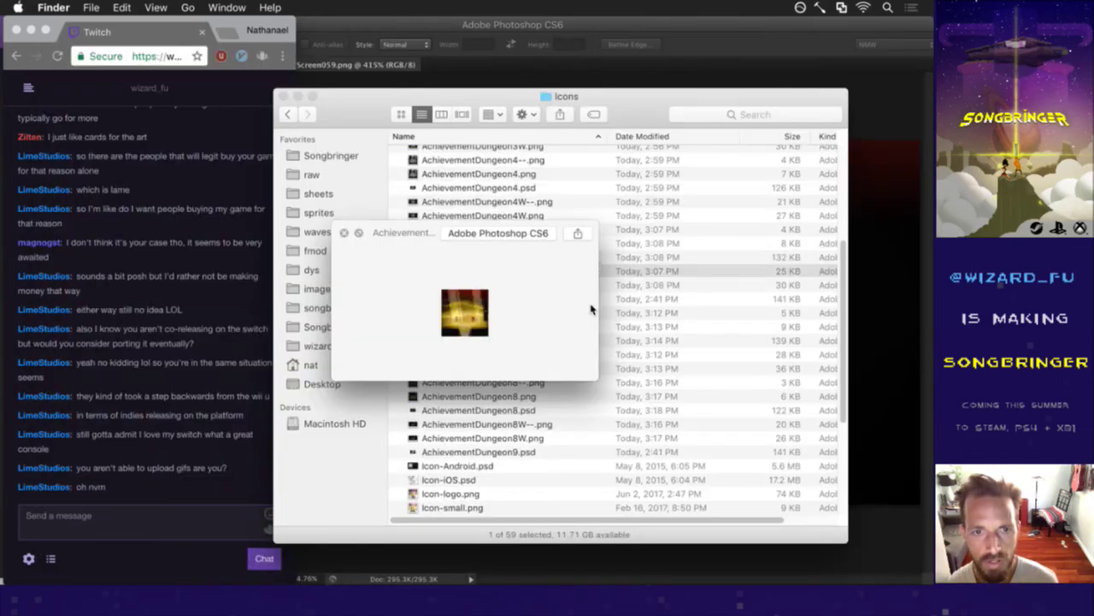
key("space")
key("Up")
key("Up")
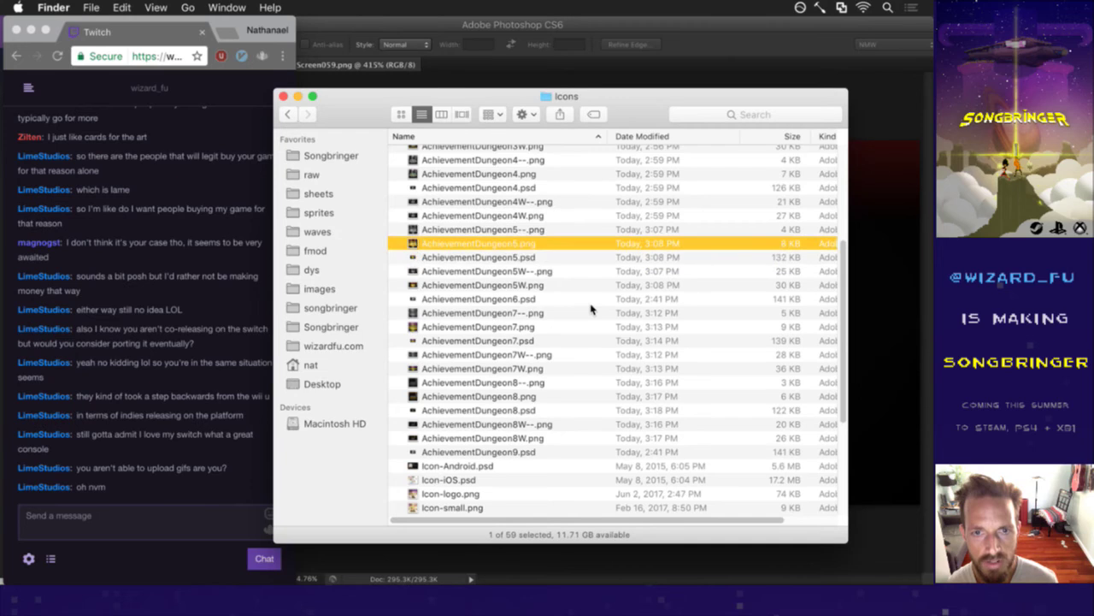
key("Up")
key("Up")
key("space")
key("space")
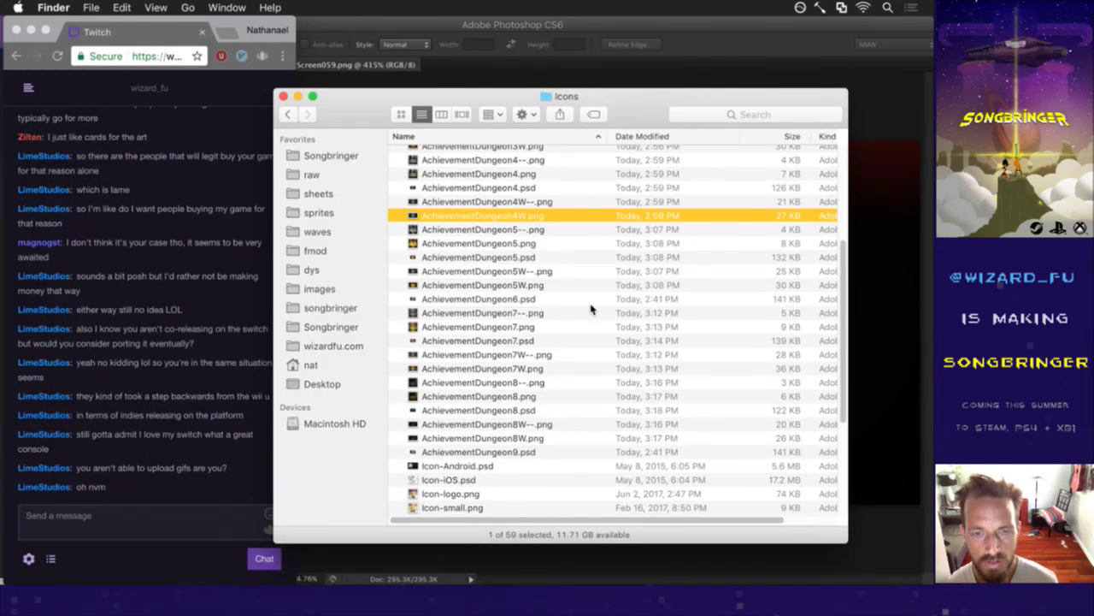
Look through the dungeon icon files back to AchievementDungeon3W.png and preview that image.
key("Down")
key("Down")
key("Down")
key("Down")
key("Down")
key("Down")
key("Down")
key("Up")
key("Up")
key("Up")
key("Up")
key("Up")
key("Up")
key("Up")
key("Up")
key("Up")
key("Up")
key("Up")
key("Up")
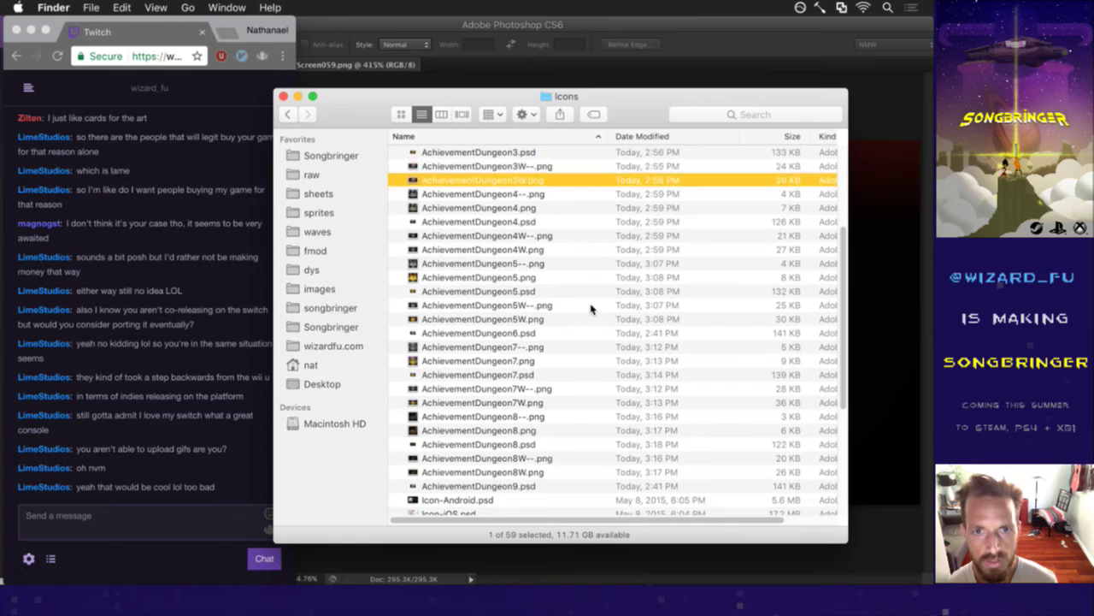
key("space")
key("space")
Preview the dungeon 7 icons and compare them with AchievementDungeon8--.png and AchievementDungeon8.png.
key("Down")
key("Down")
key("Down")
key("Down")
key("Down")
key("Down")
key("Down")
key("Down")
key("Down")
key("Down")
key("Down")
key("Down")
key("Down")
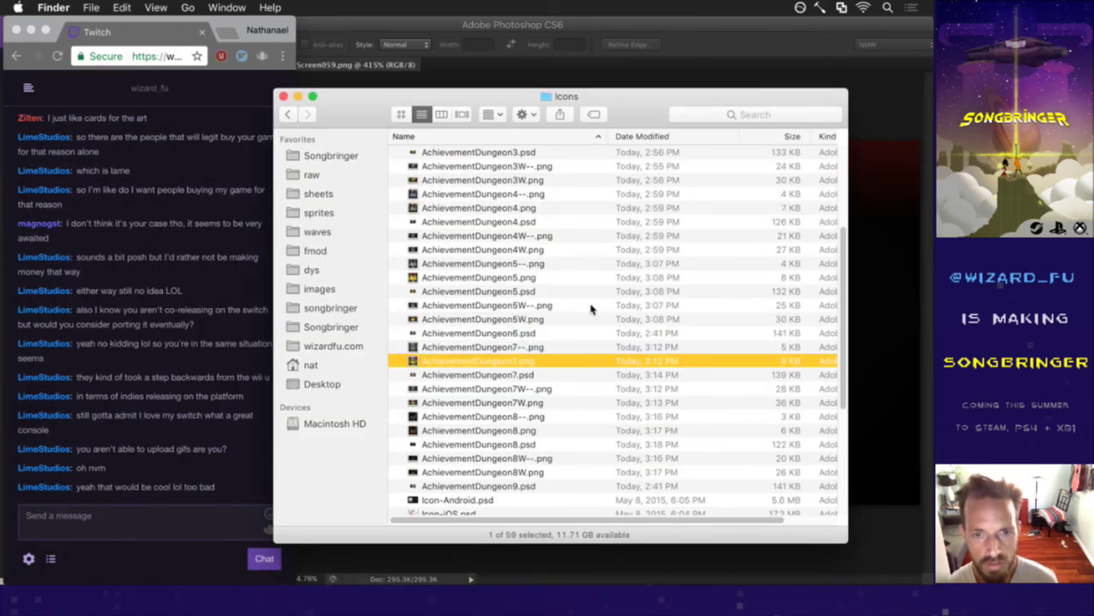
key("space")
key("space")
key("Down")
key("Down")
key("Down")
key("Down")
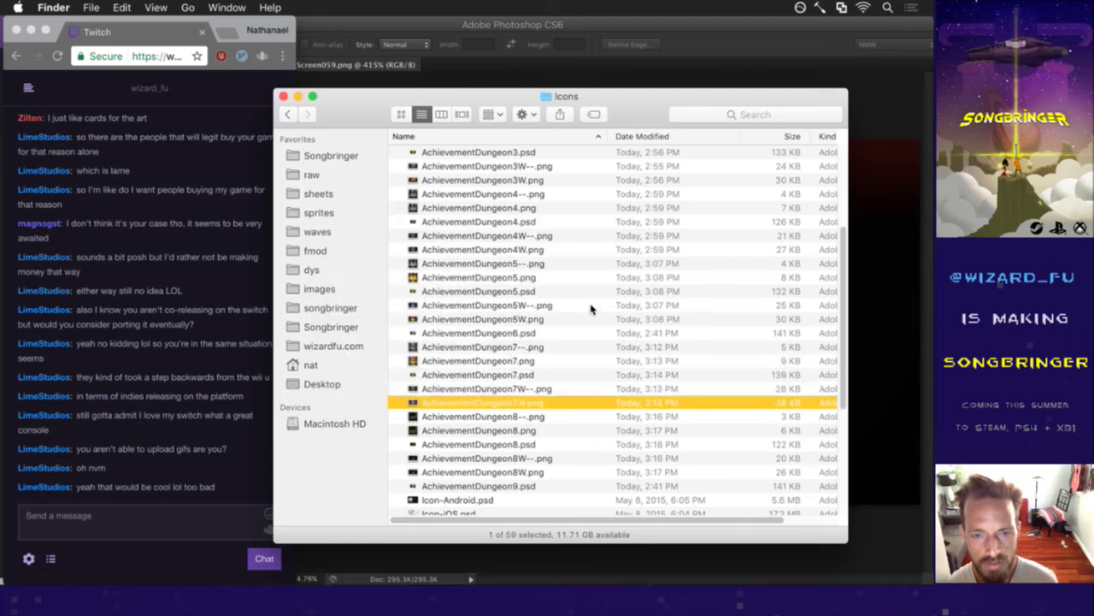
key("space")
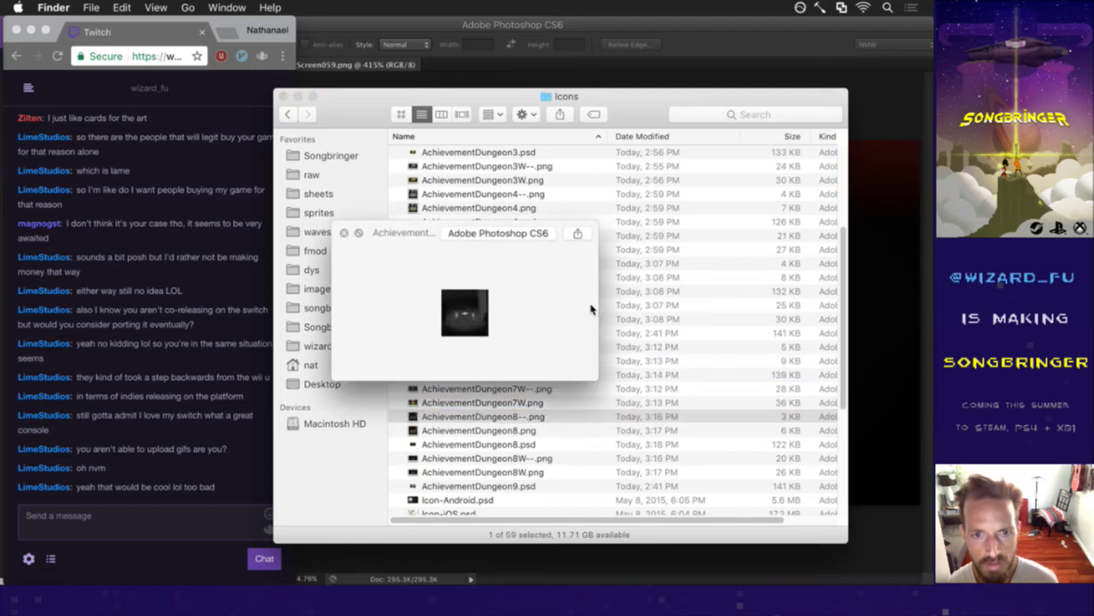
key("Up")
key("space")
key("Down")
key("space")
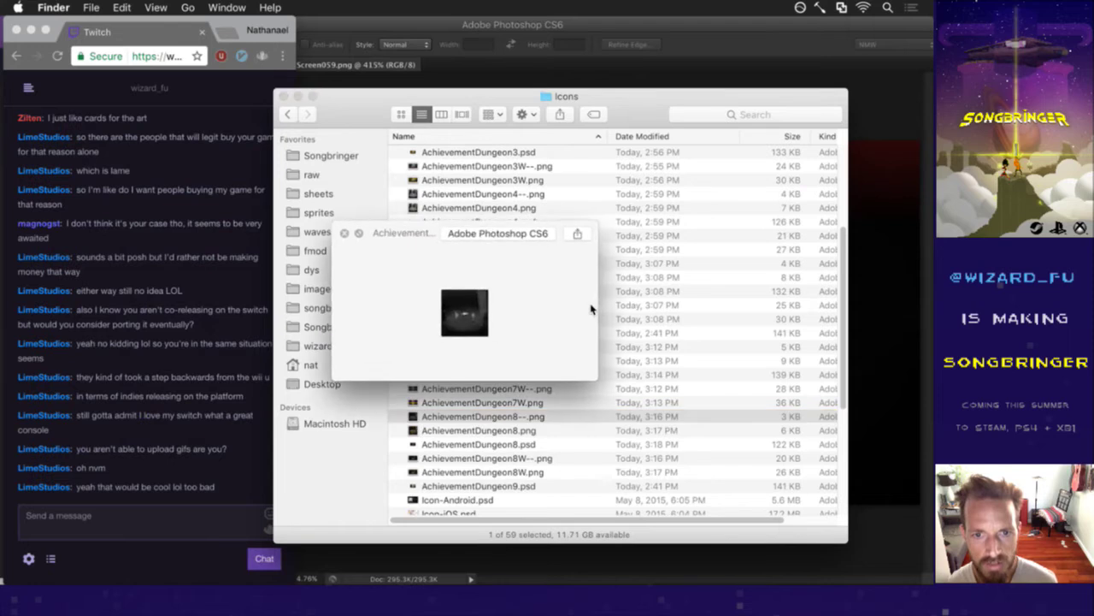
key("Down")
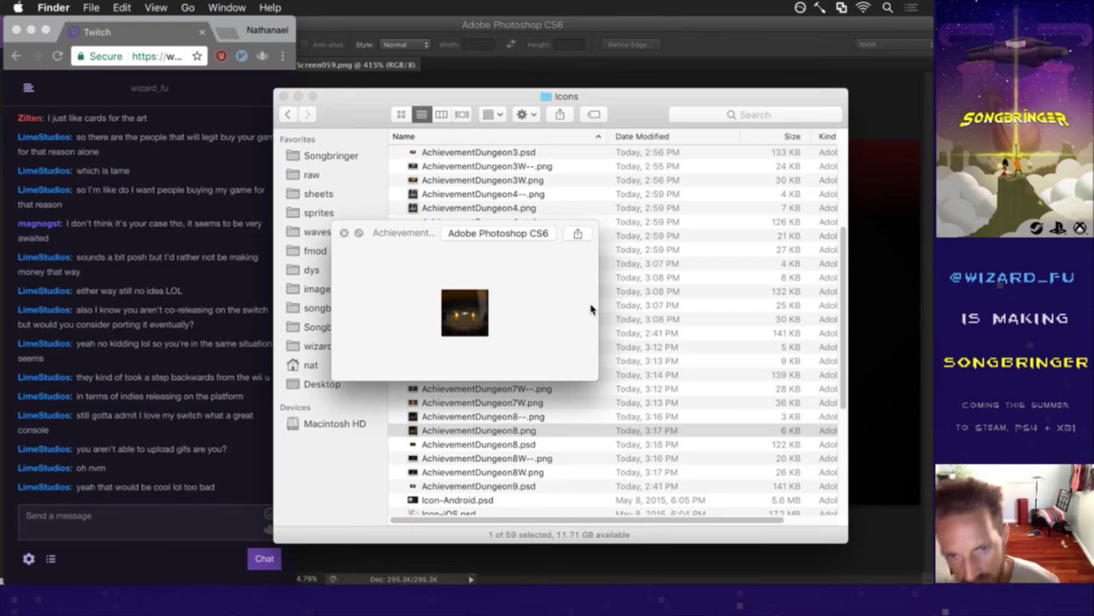
key("space")
key("Up")
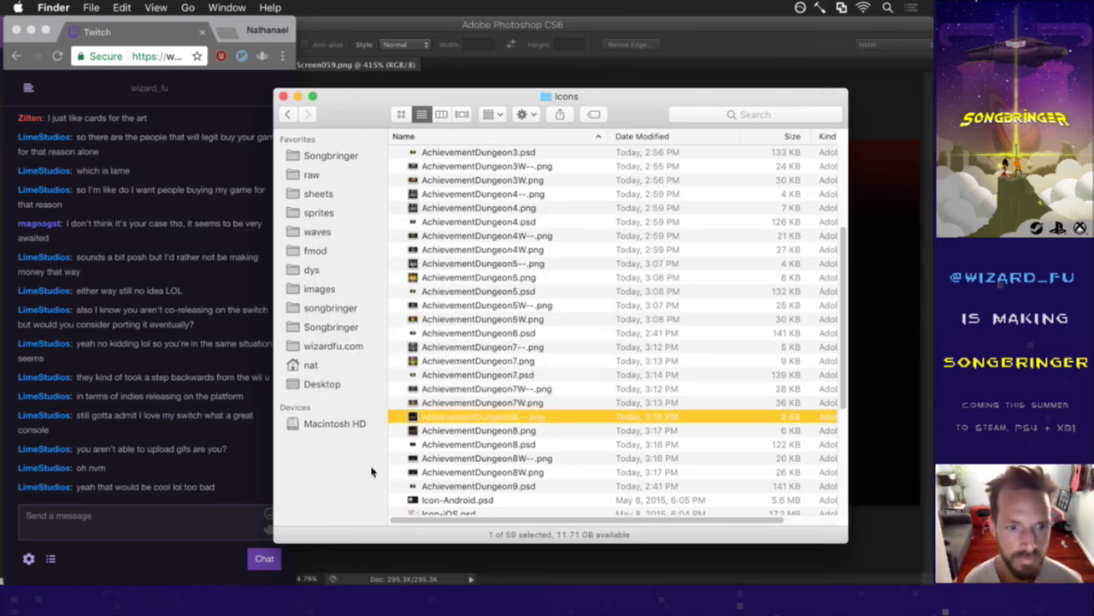
Switch to Chrome and read the latest Twitch chat reply about gif uploads.
left_click(231, 504)
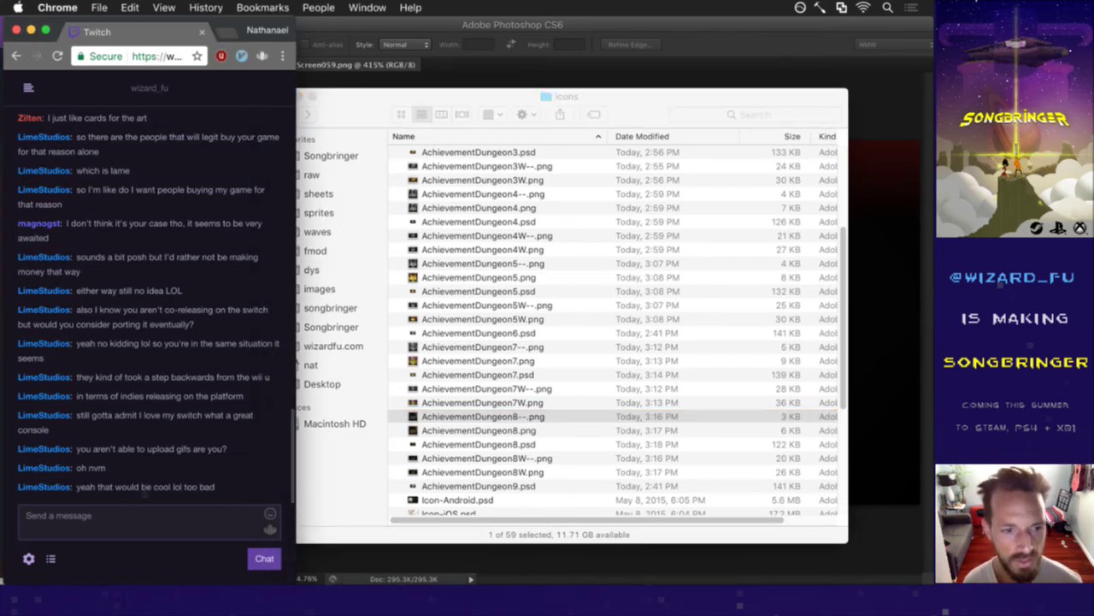
left_click_drag(105, 492, 179, 491)
left_click(216, 463)
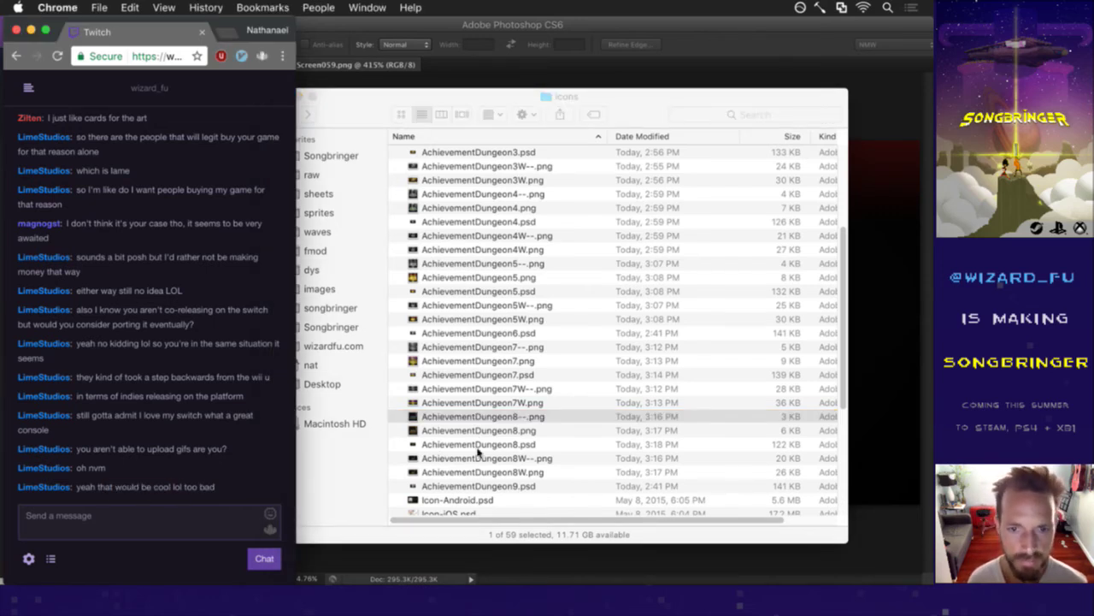
Rename AchievementDungeon8--.png as AchievementDungeon6--.png.
left_click(484, 418)
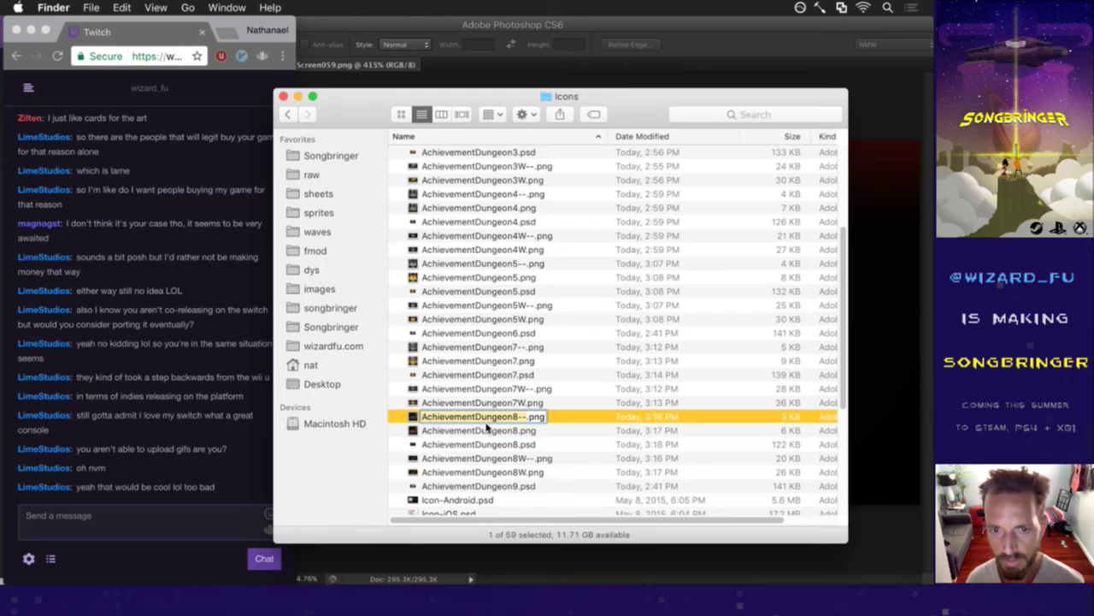
key("Right")
key("Left")
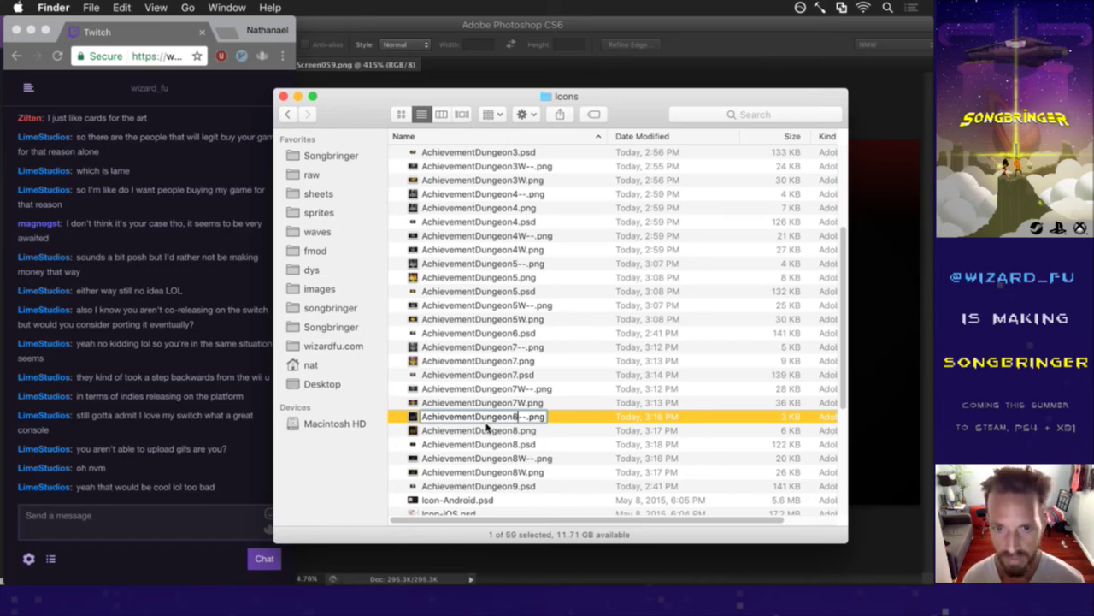
key("Return")
Rename AchievementDungeon8.png as AchievementDungeon6.png.
key("Down")
key("Down")
key("Down")
key("Down")
key("Down")
key("Down")
key("Down")
key("Return")
key("Right")
key("BackSpace")
type("6")
key("Return")
key("Down")
key("Down")
key("Return")
key("Return")
key("Down")
key("Down")
key("Down")
key("Down")
key("Down")
key("Return")
key("Right")
key("BackSpace")
type("6")
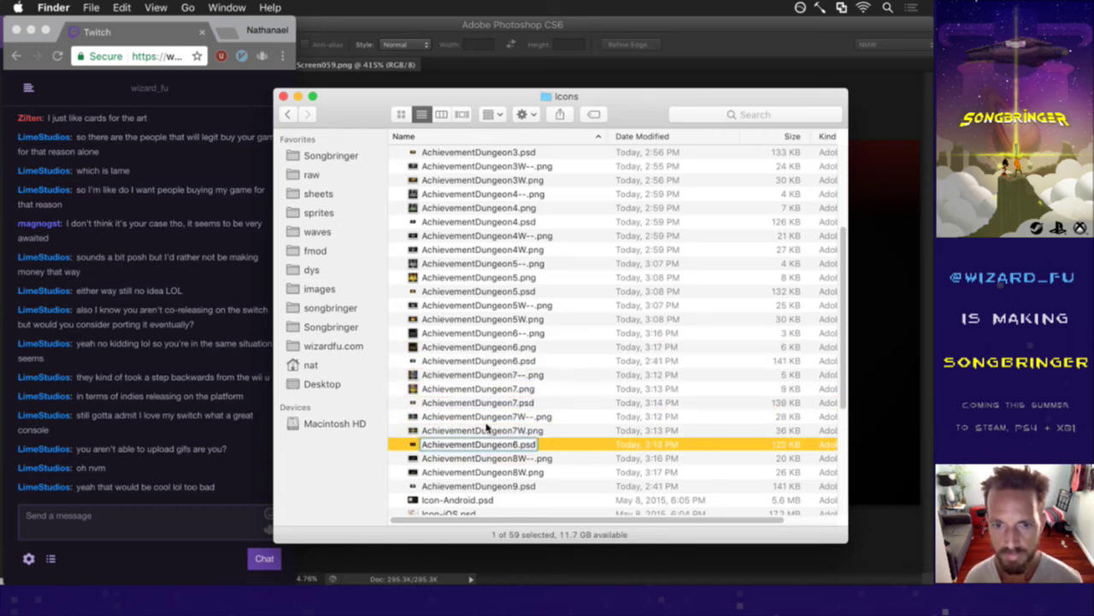
key("Escape")
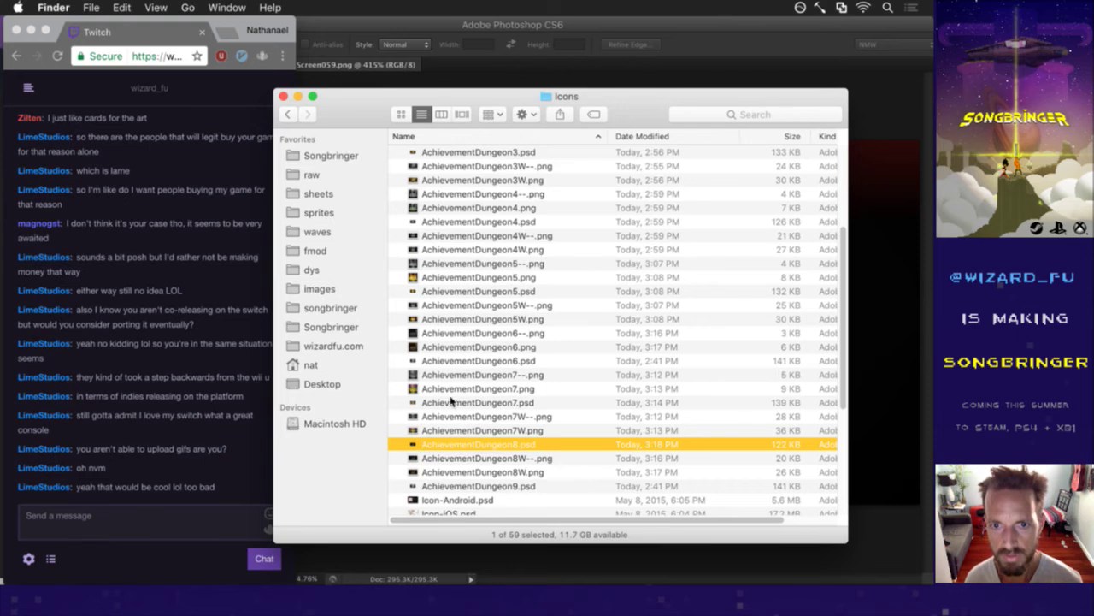
Free up the dungeon 6 document name by renaming the existing AchievementDungeon6.psd as AchievementDungeon6f;ajsf.psd.
left_click(498, 360)
key("Return")
key("Right")
type("f;ajsf")
key("Return")
Rename AchievementDungeon8.psd as AchievementDungeon6.psd.
left_click(521, 445)
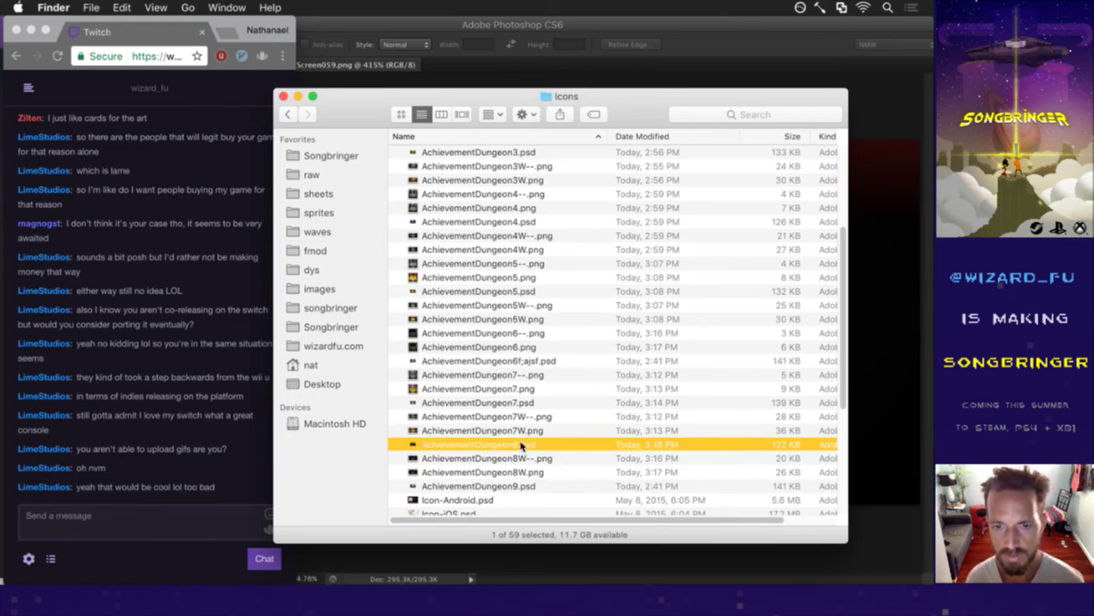
key("Return")
key("Right")
key("BackSpace")
type("6")
key("Return")
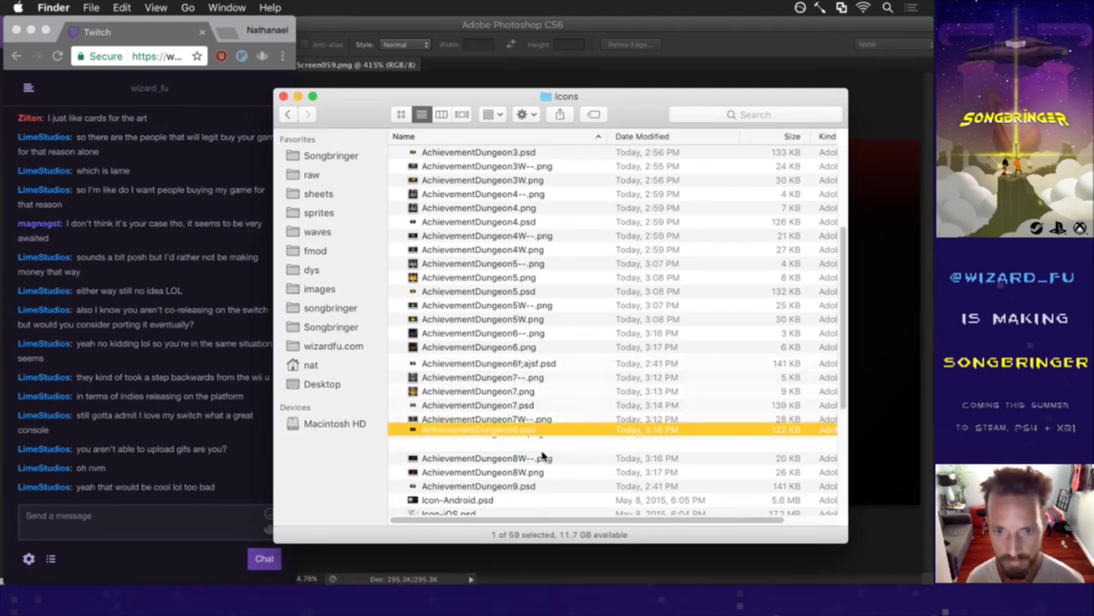
Rename AchievementDungeon8W--.png and AchievementDungeon8W.png as AchievementDungeon6W--.png and AchievementDungeon6W.png.
left_click(541, 458)
key("Return")
key("BackSpace")
type("6")
key("Return")
left_click(527, 472)
key("Return")
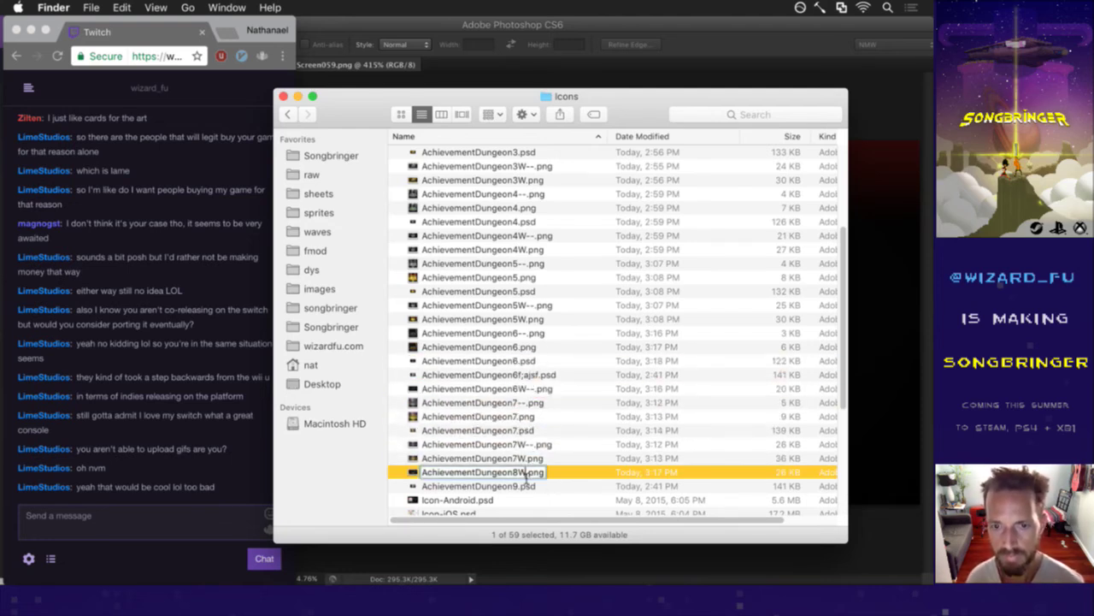
key("Return")
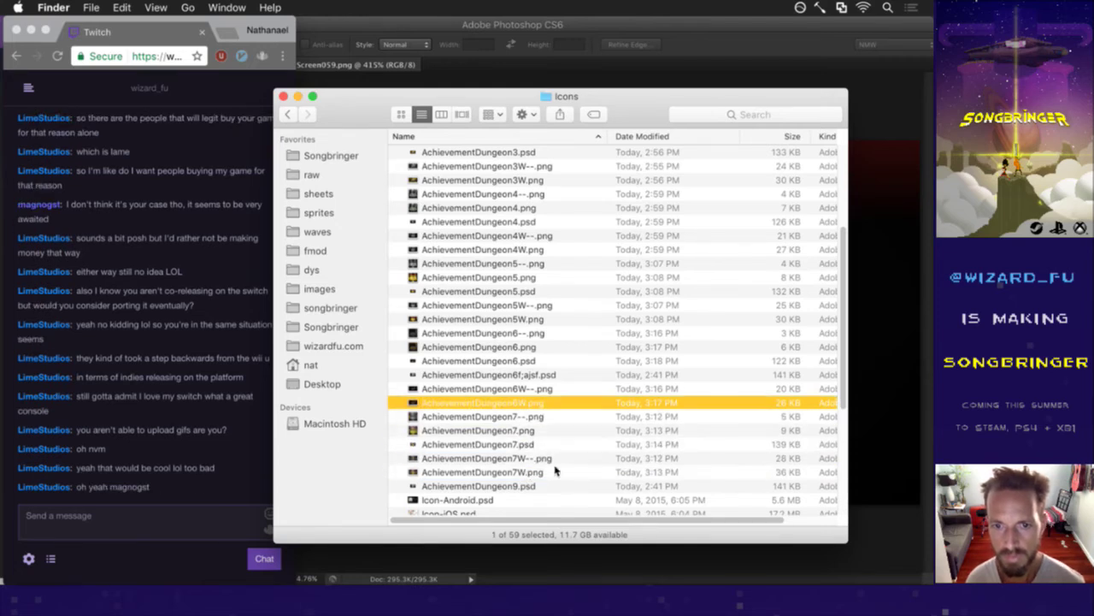
Rename AchievementDungeon6f;ajsf.psd as AchievementDungeon8.psd.
left_click(539, 379)
key("Return")
key("Right")
key("BackSpace")
key("BackSpace")
key("BackSpace")
key("BackSpace")
key("BackSpace")
key("BackSpace")
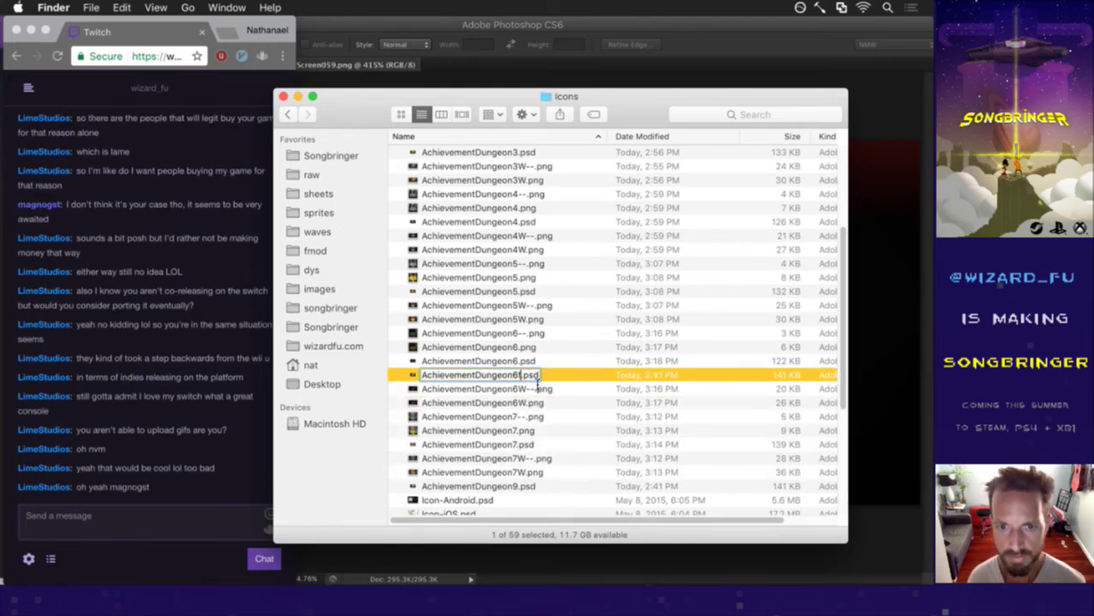
key("BackSpace")
type("8")
key("Return")
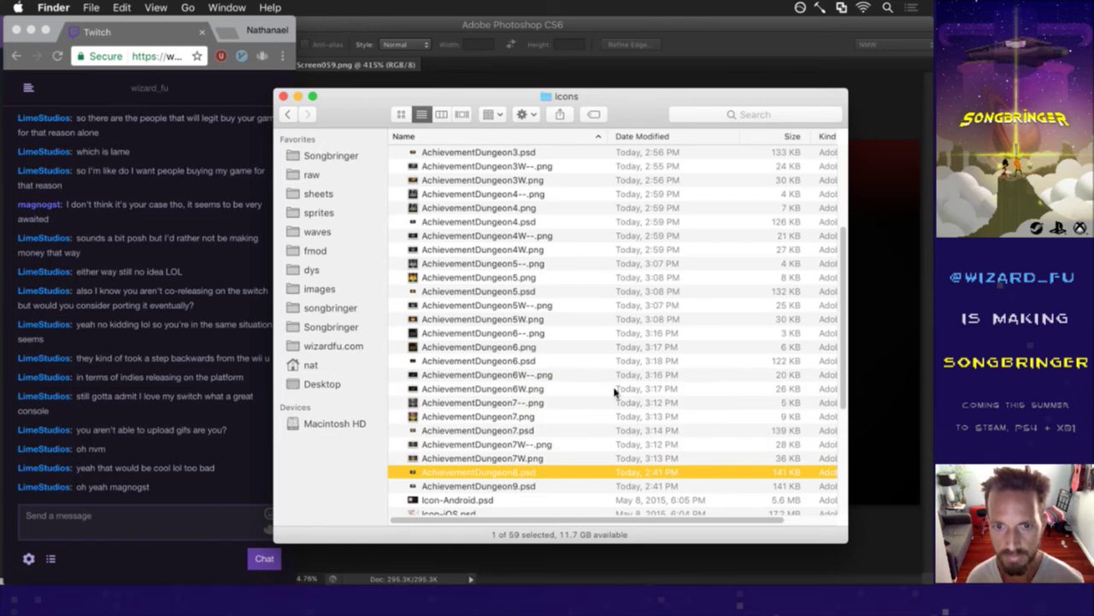
Open AchievementDungeon8.psd in Photoshop and delete its old screenshot artwork beneath the adjustment layers.
double_click(508, 471)
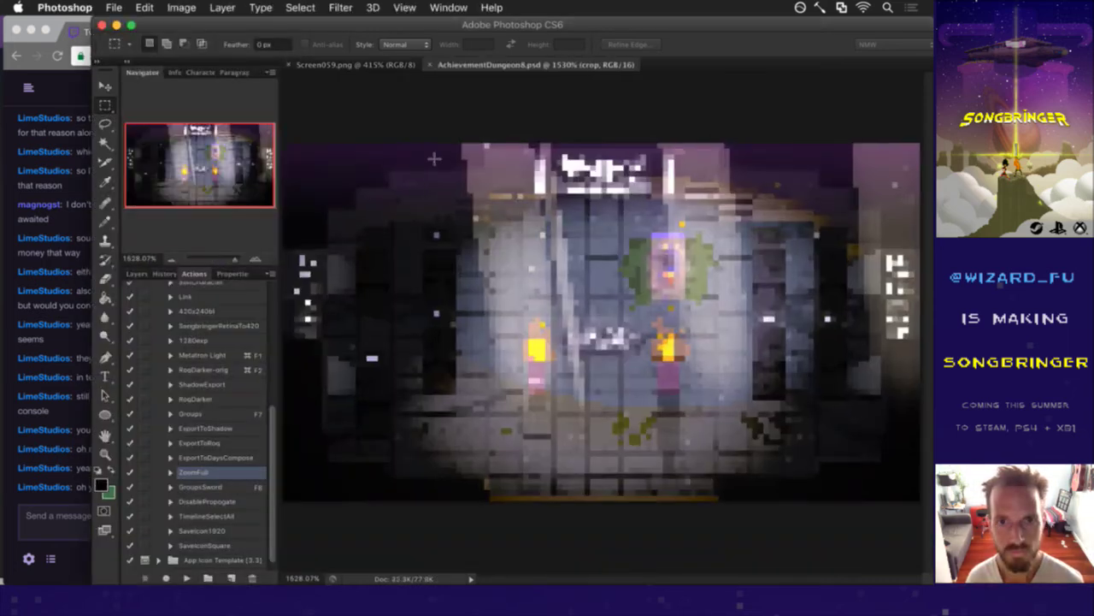
left_click(142, 274)
left_click_drag(172, 431, 253, 578)
Switch to Chrome and read the latest Twitch chat messages.
left_click(83, 499)
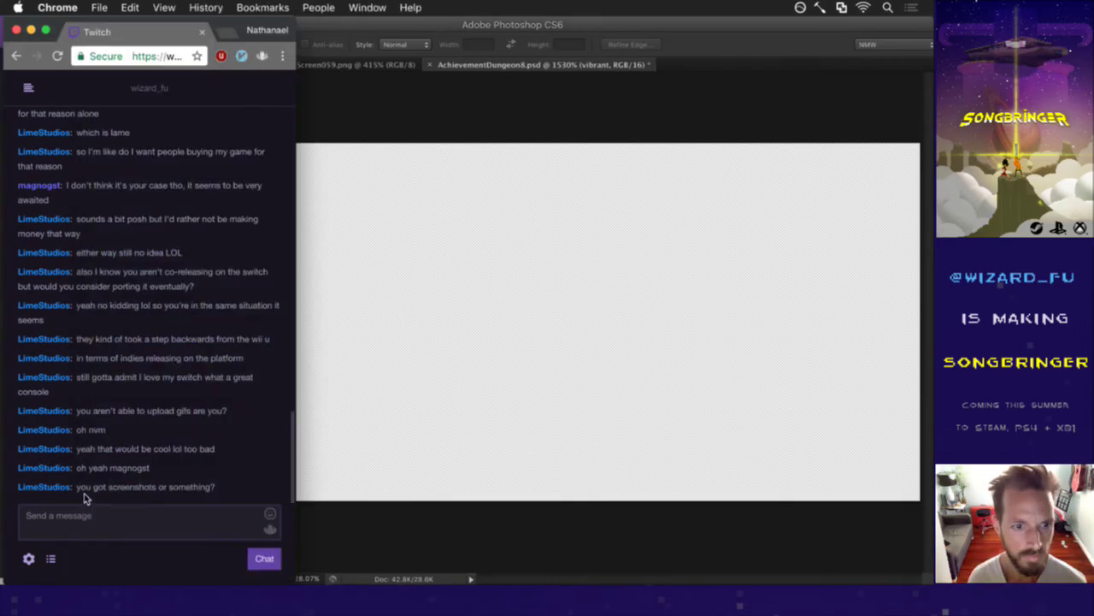
left_click_drag(85, 487, 128, 487)
left_click(156, 477)
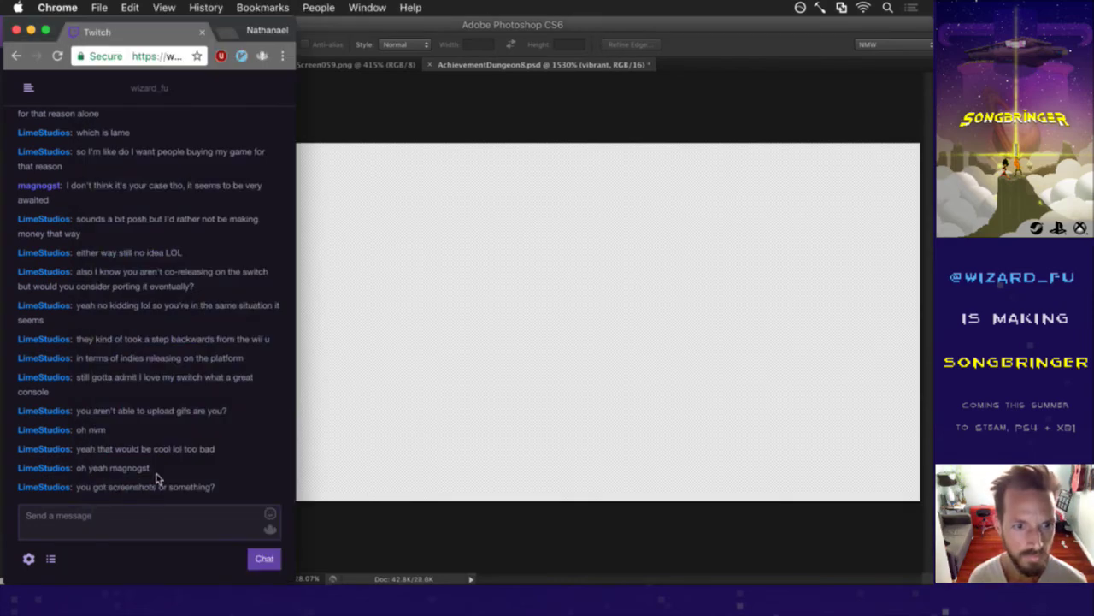
Return to Photoshop and paste the copied Screen059.png image into AchievementDungeon8.psd, placing it beneath the vibrant layer.
left_click(381, 219)
left_click(351, 66)
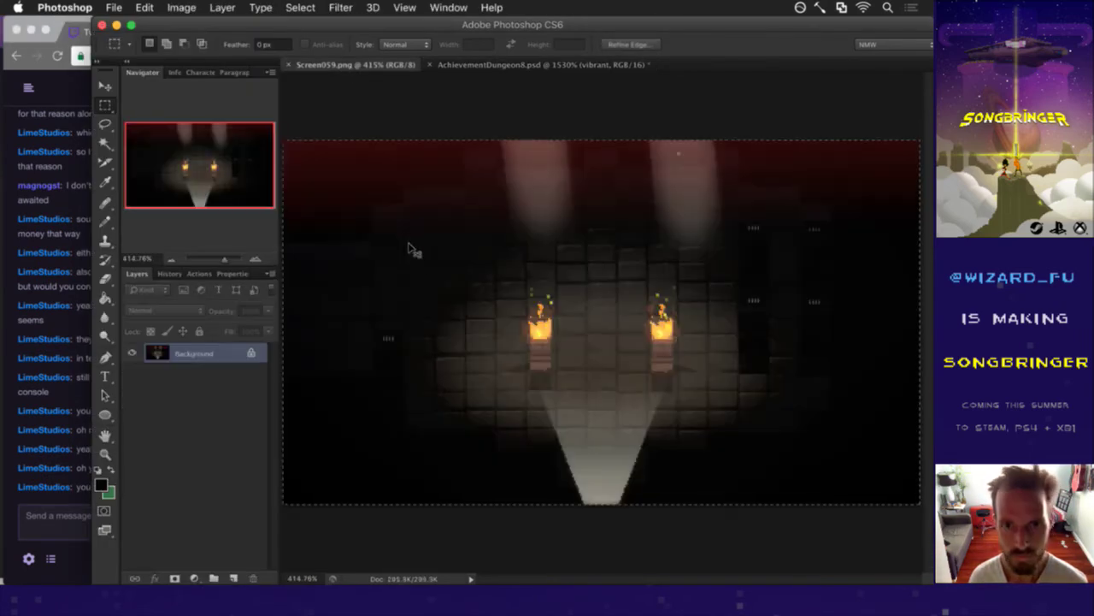
left_click(518, 65)
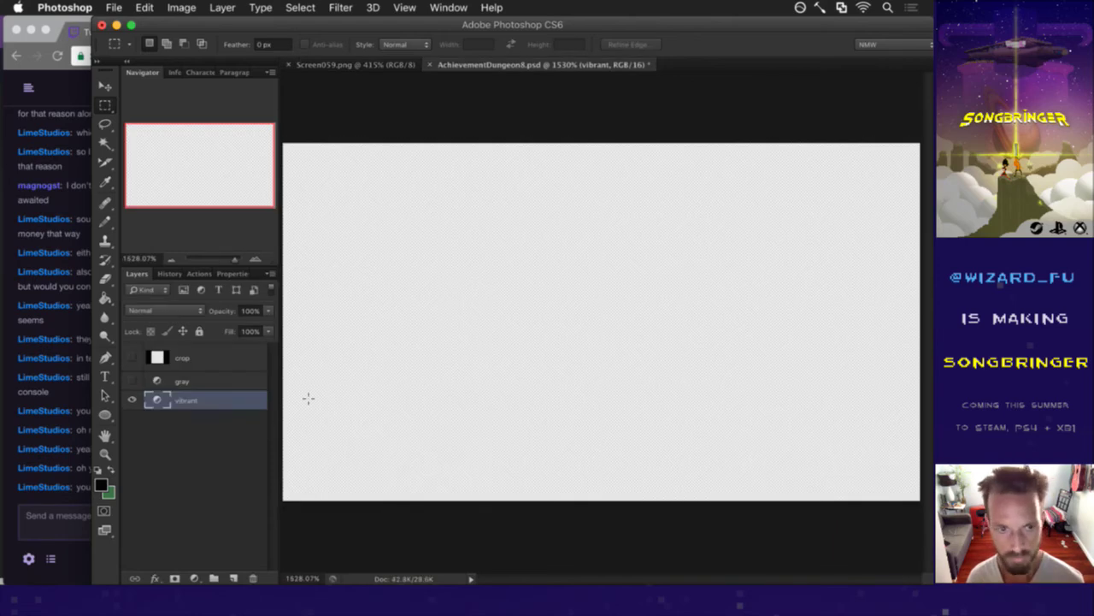
key("super+v")
left_click_drag(179, 412, 174, 439)
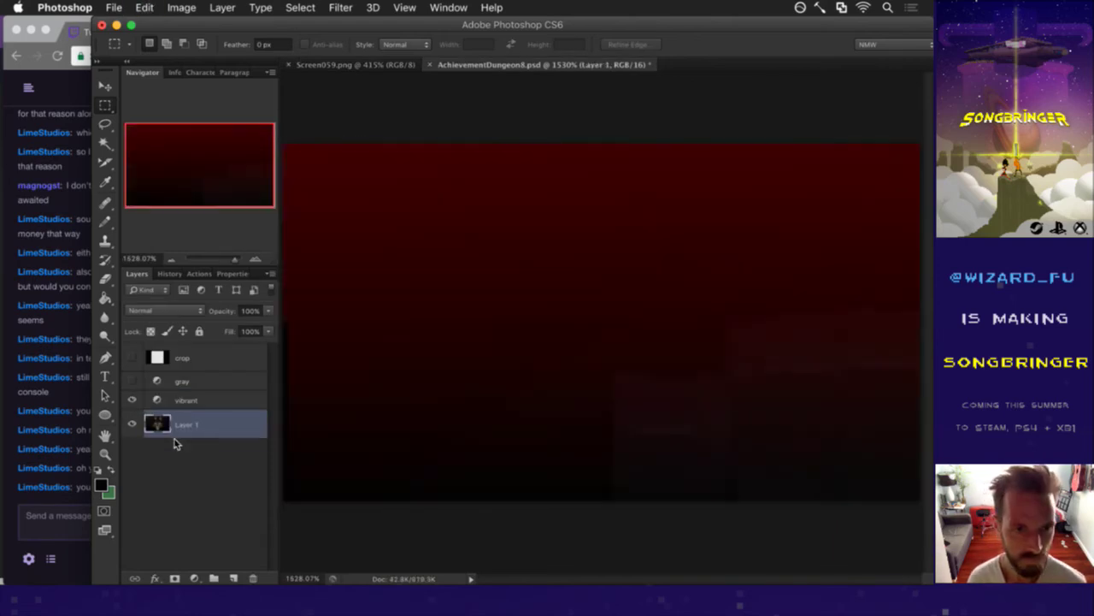
Scale the pasted screenshot layer to about 28% and position it to fill the icon canvas.
scroll(574, 361, "down", 5)
key("v")
left_click(542, 291)
mouse_move(542, 291)
left_mouse_down()
mouse_move(747, 454)
mouse_move(813, 486)
mouse_move(553, 306)
left_mouse_up()
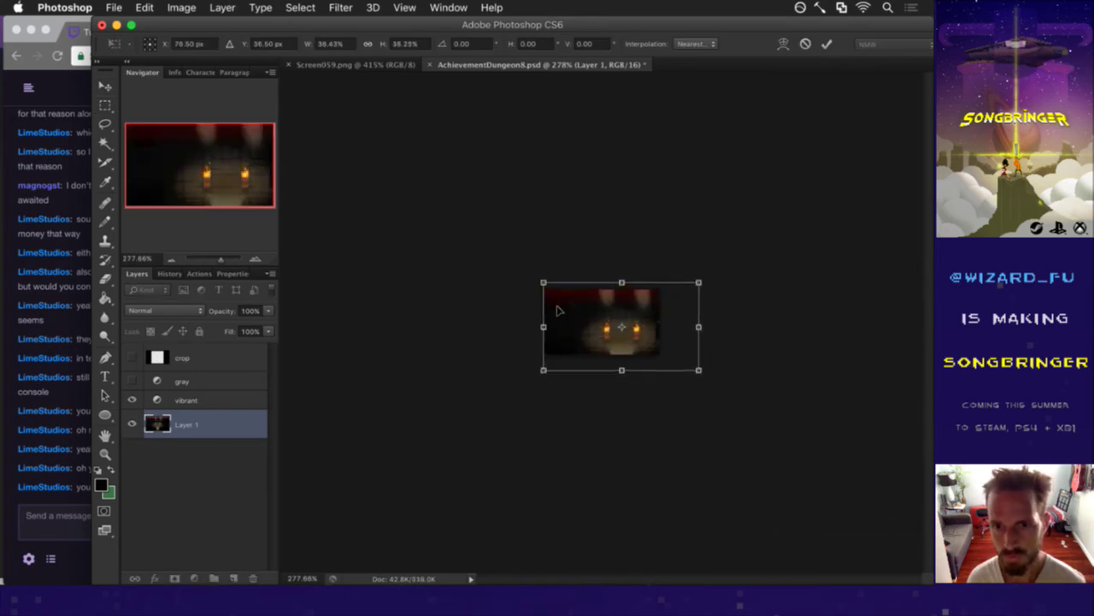
left_click_drag(703, 381, 664, 358)
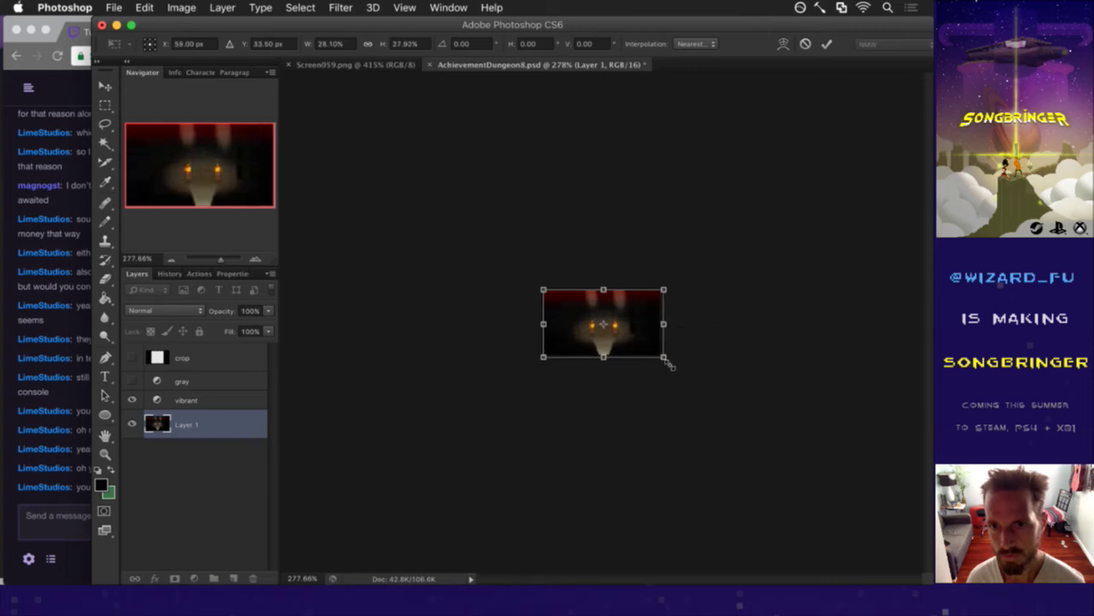
left_click(826, 44)
left_click_drag(582, 342, 672, 359)
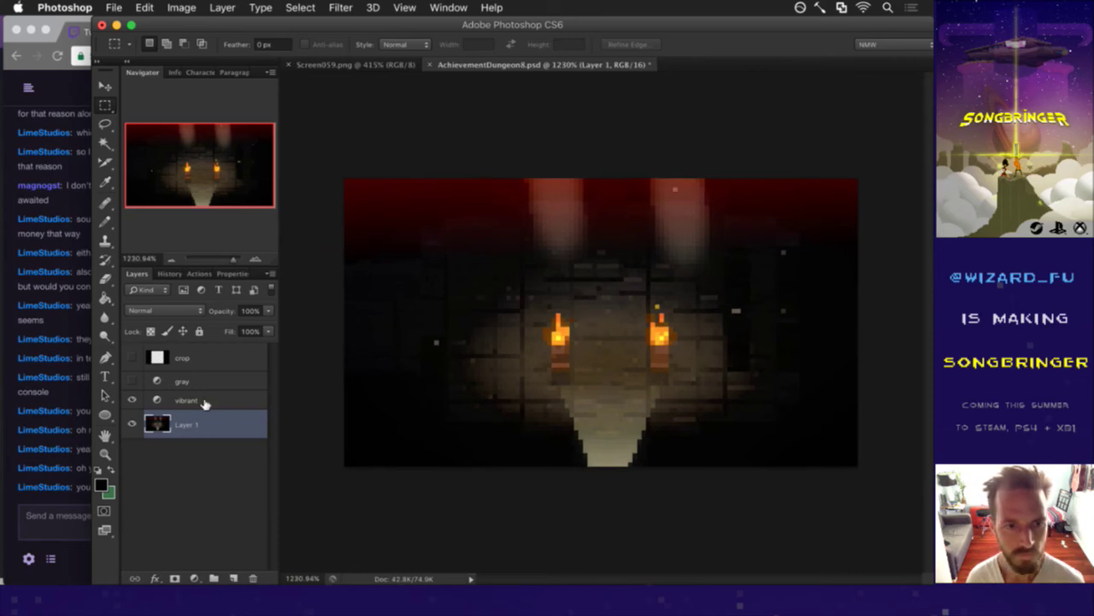
Nudge the screenshot layer one pixel left using the crop layer as a framing guide, then hide the crop layer.
left_click(130, 357)
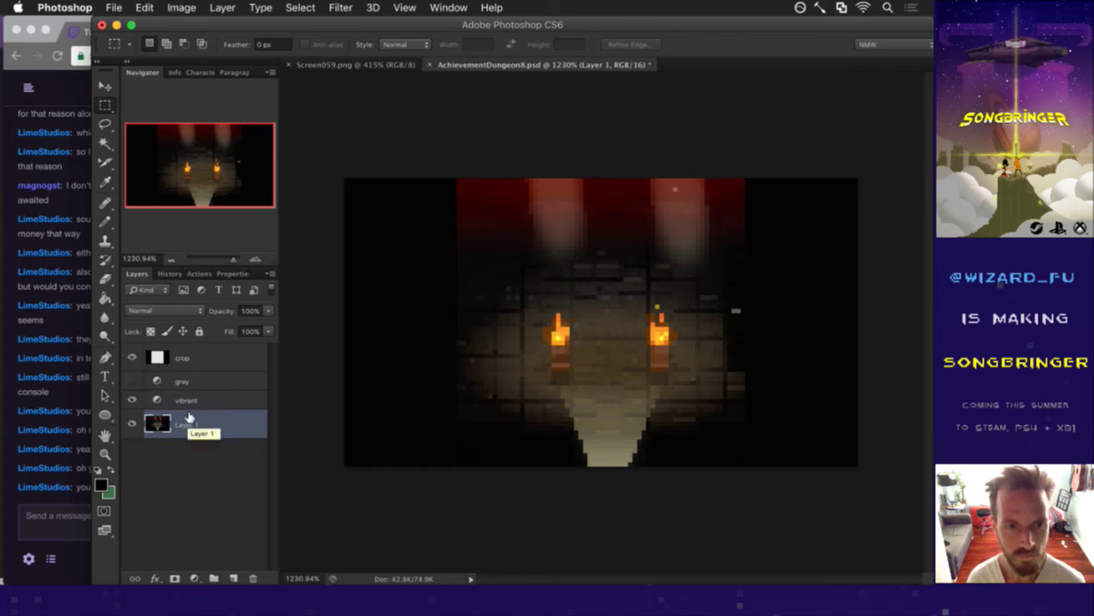
key("v")
key("Left")
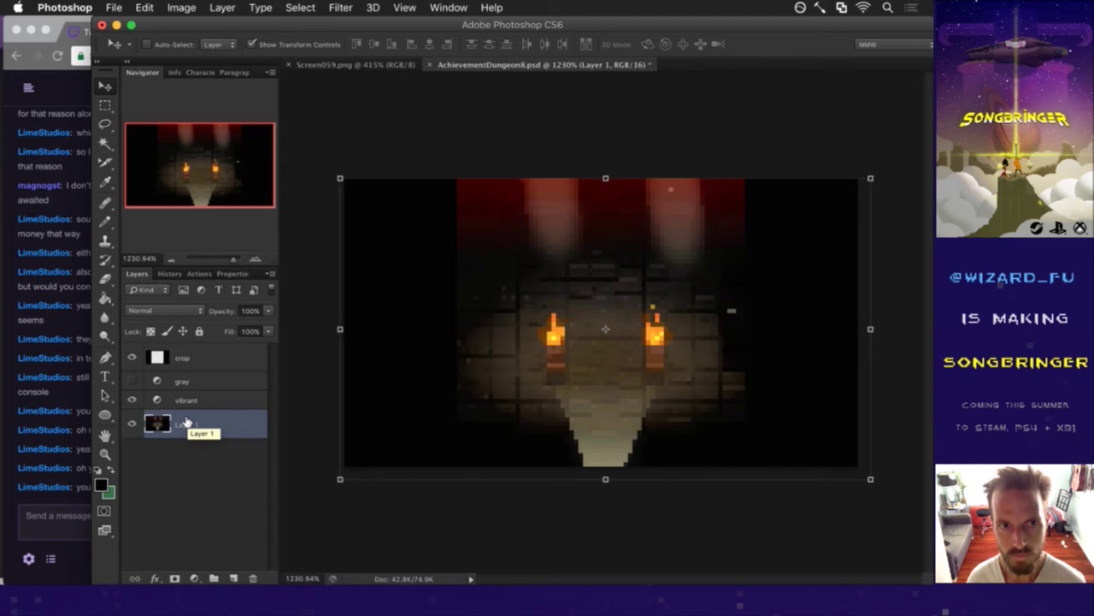
key("m")
left_click(176, 469)
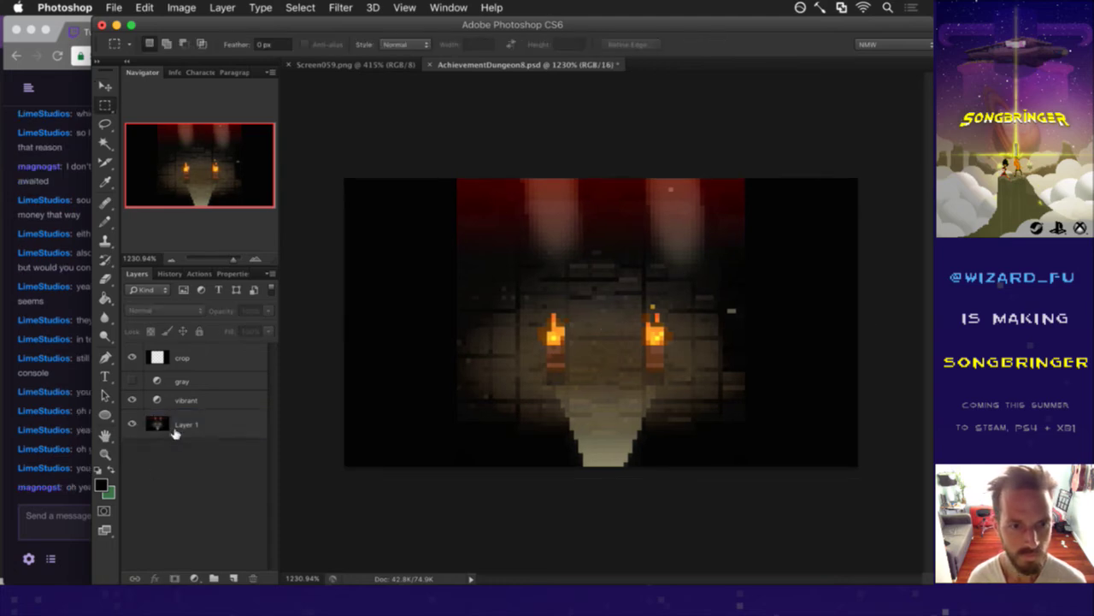
left_click(131, 357)
left_click(175, 423)
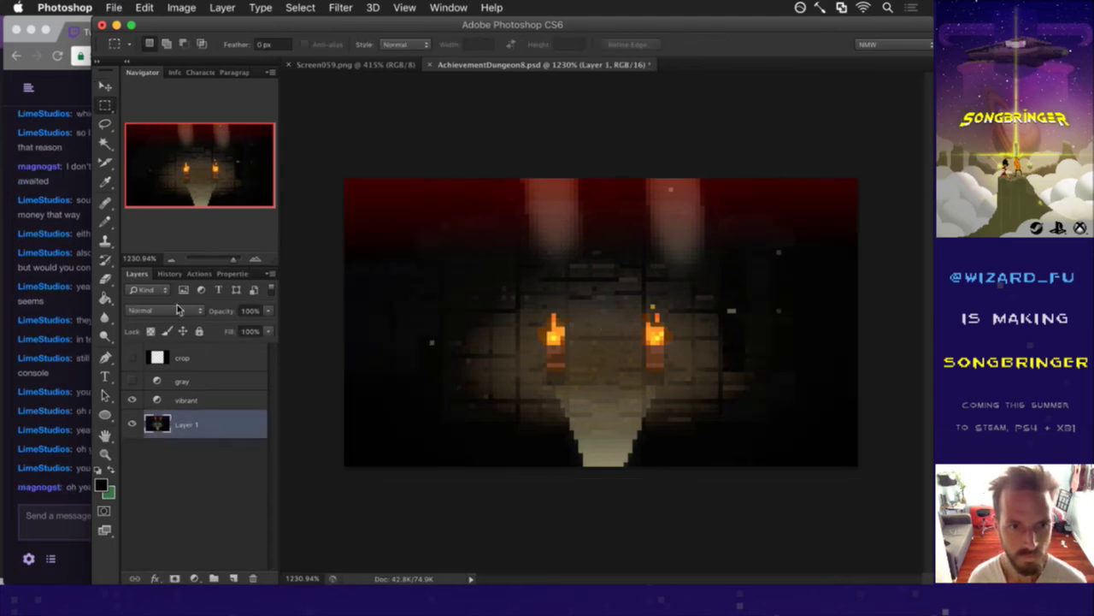
Show the gray layer and export the wide grayscale icon with the SaveIcon1920 action.
left_click(195, 274)
left_click(137, 274)
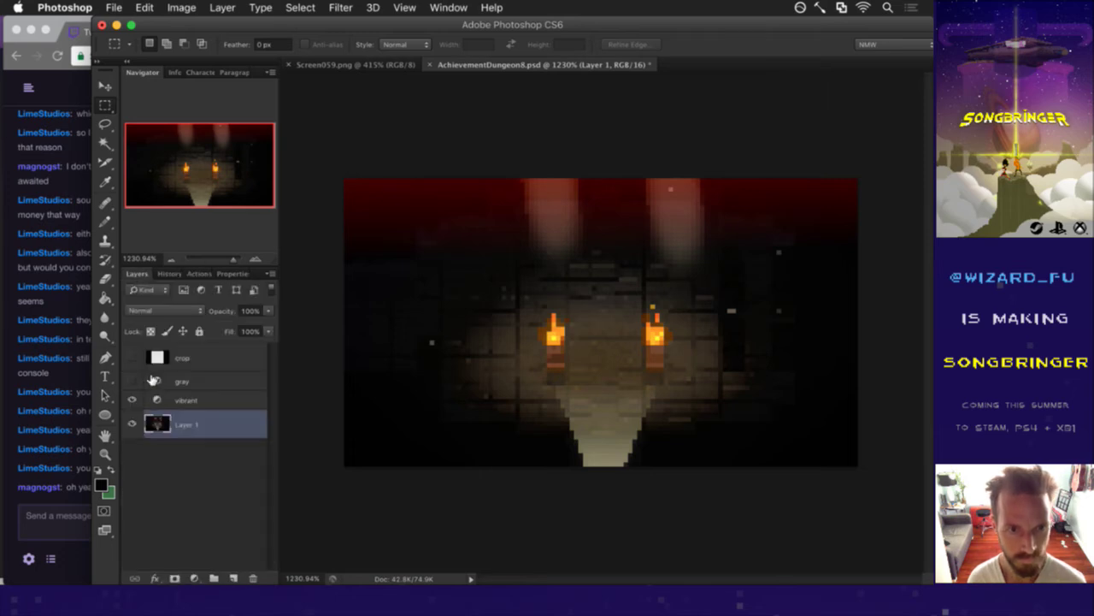
left_click(134, 379)
left_click(195, 273)
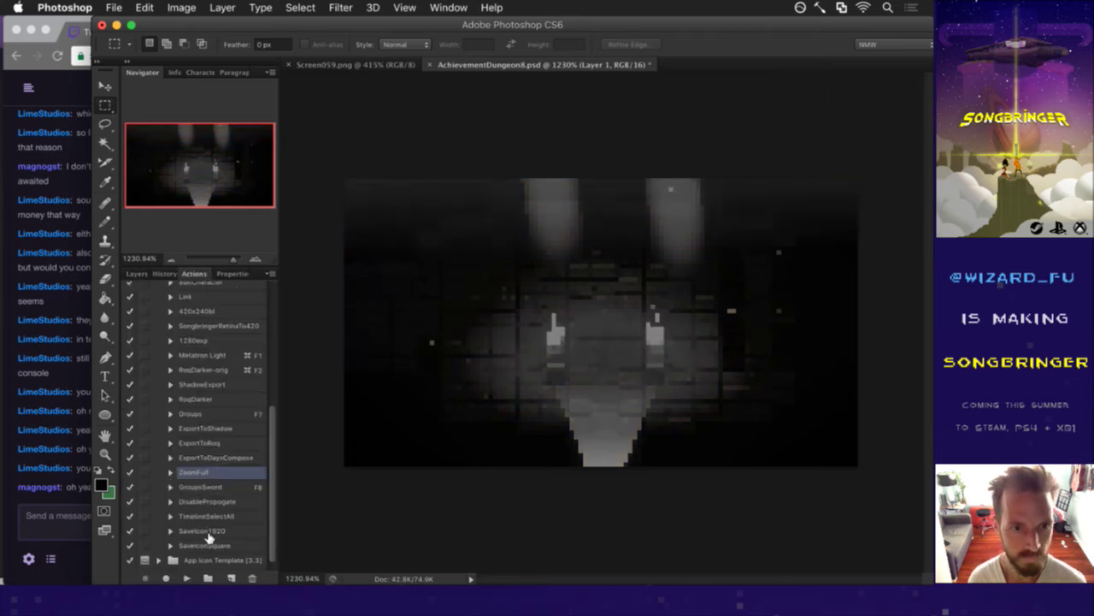
left_click(214, 530)
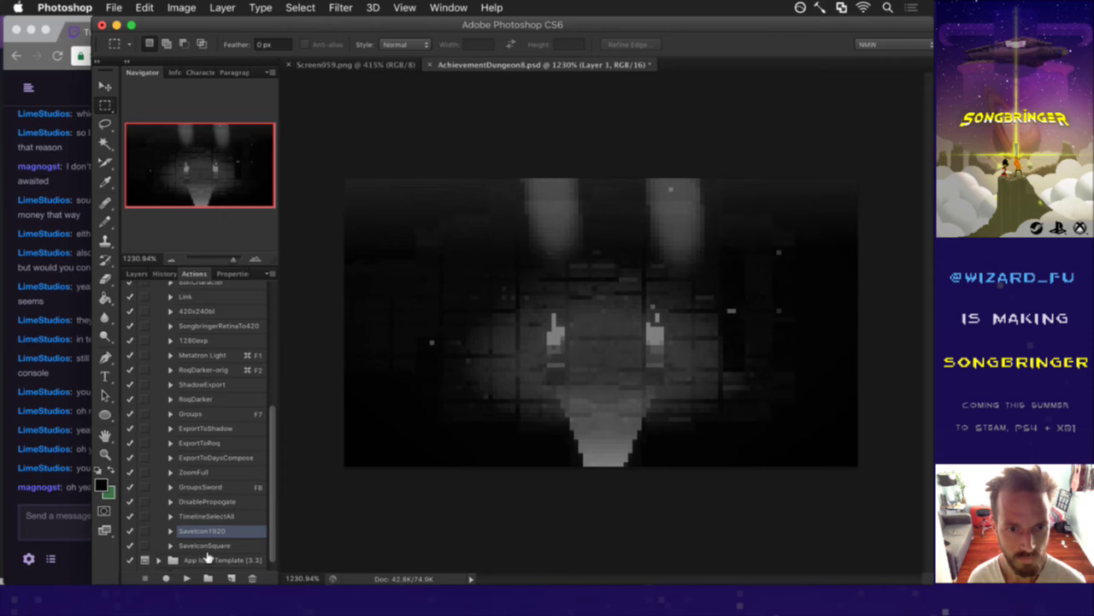
Switch to Finder and rename the exported AchievementDungeon8.png as AchievementDungeon8W--.png.
key("super+Tab")
key("super+Tab")
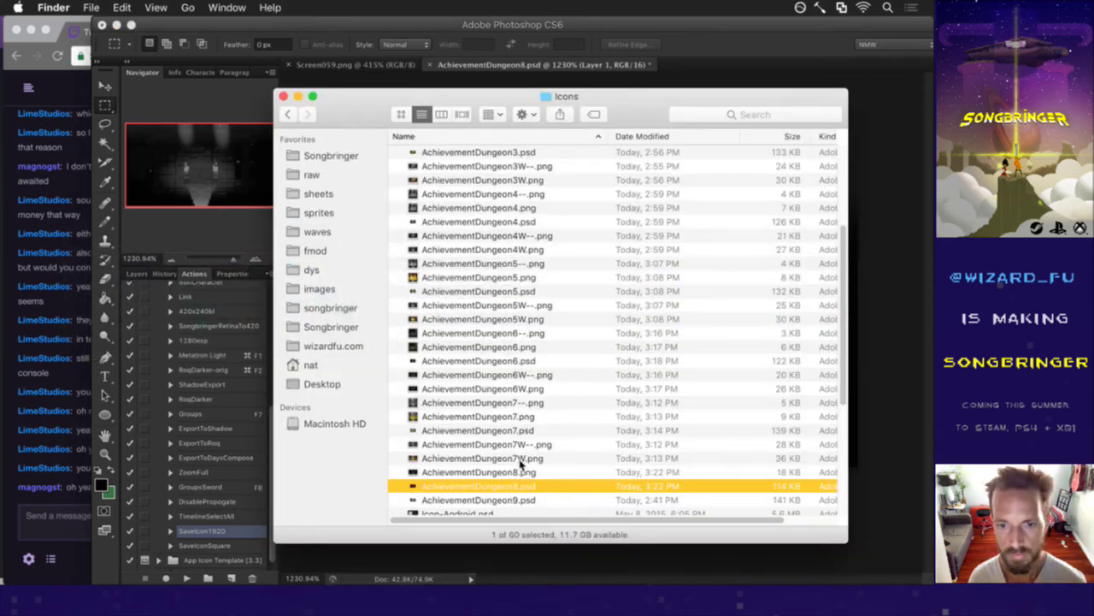
left_click(523, 472)
key("Return")
key("Right")
type("W--")
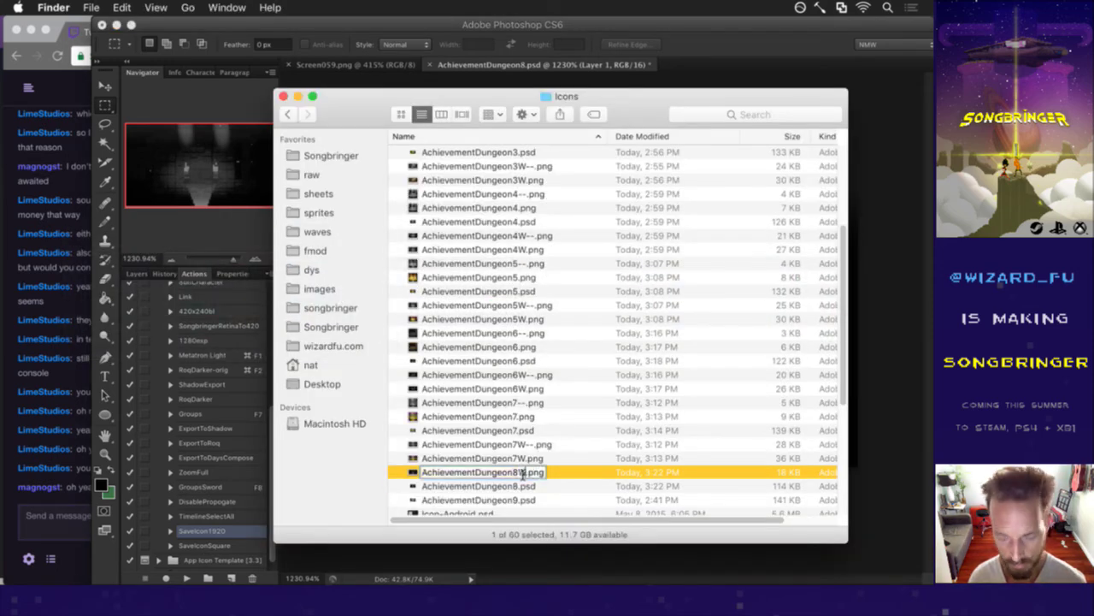
key("Return")
Switch back to Photoshop and export the square grayscale icon with the SaveIconSquare action.
left_click(217, 249)
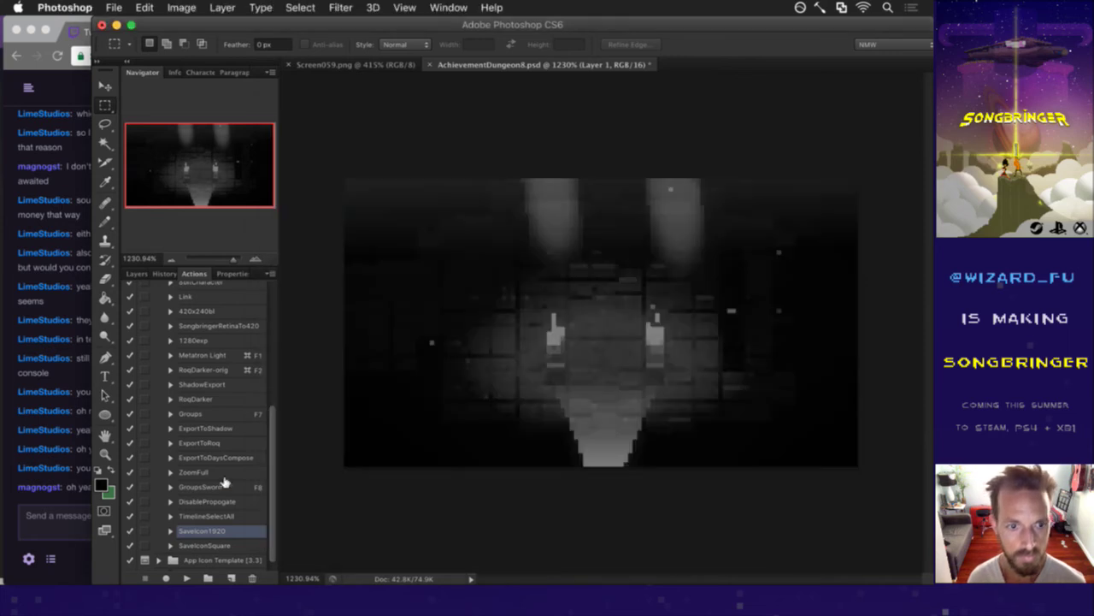
left_click(199, 545)
left_click(186, 578)
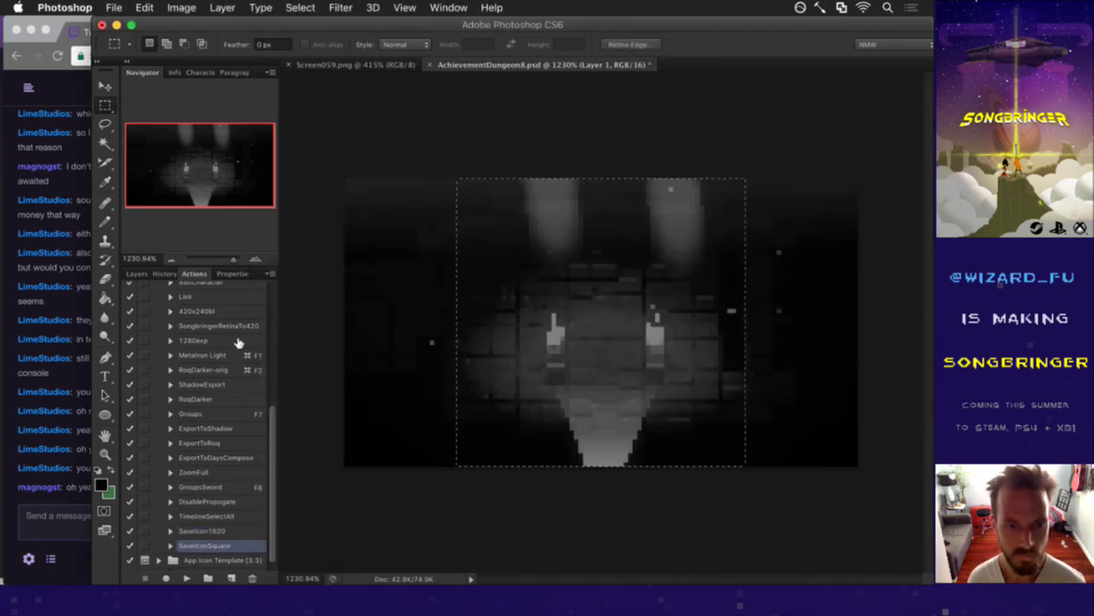
In Finder, rename the square grayscale AchievementDungeon8.png as AchievementDungeon8--.png, matching the other grayscale icons.
key("super+Tab")
scroll(543, 466, "down", 4)
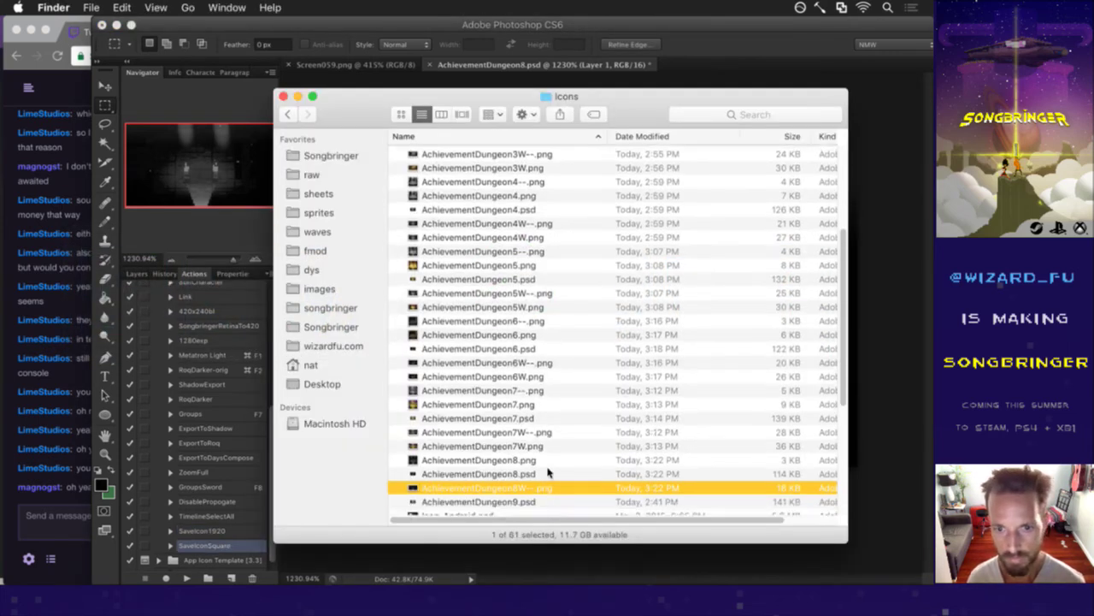
scroll(525, 402, "down", 1)
left_click(524, 354)
key("Return")
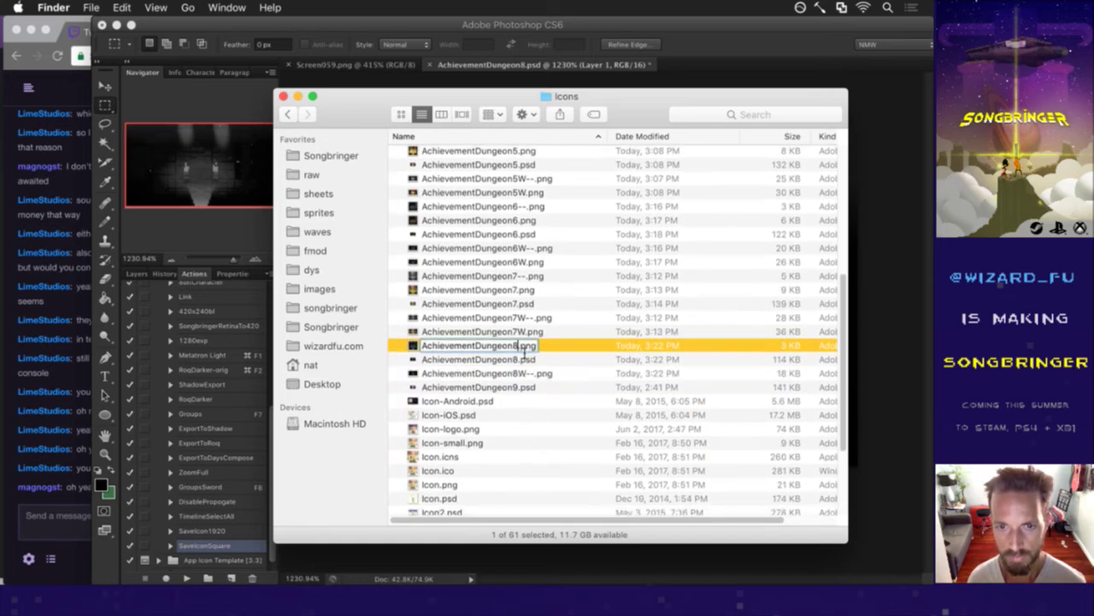
key("Return")
Switch to Photoshop, hide the gray layer and export the wide color icon with the SaveIcon1920 action.
left_click(239, 220)
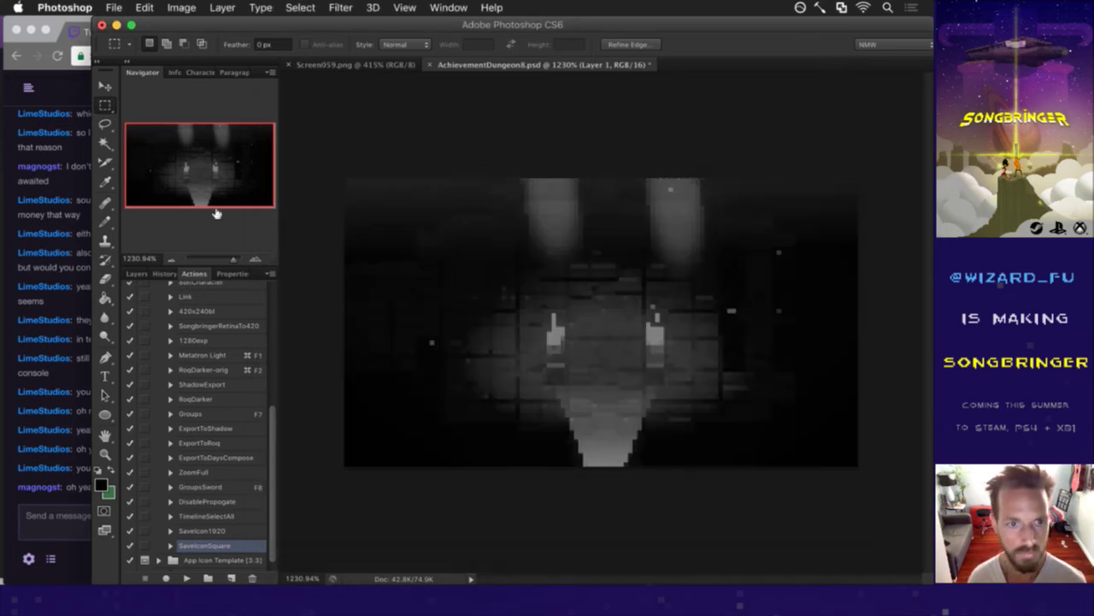
left_click(137, 274)
left_click(132, 381)
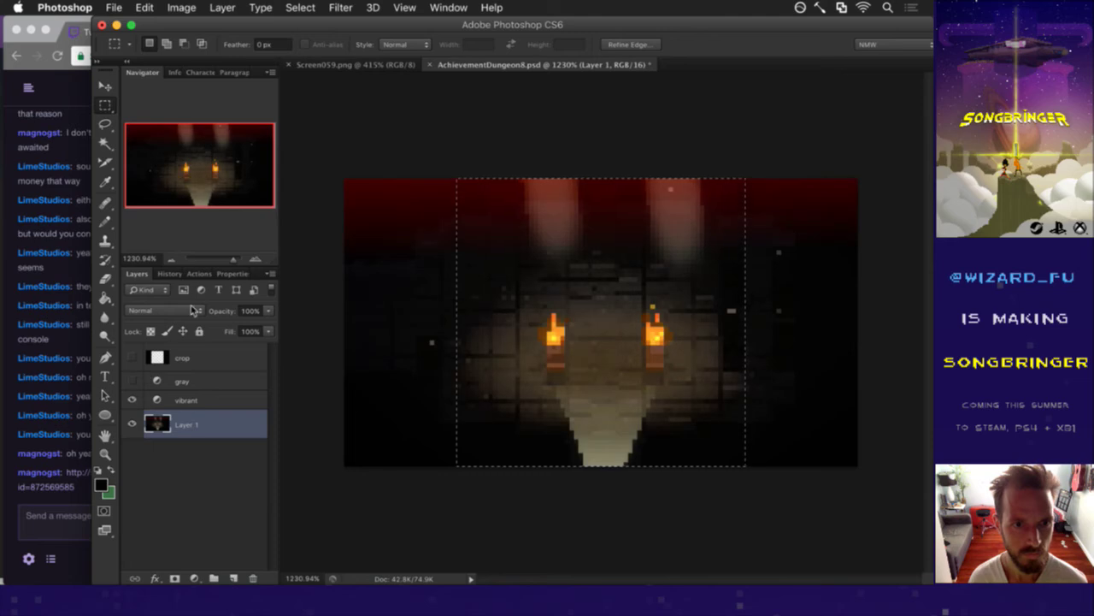
left_click(198, 274)
left_click(202, 530)
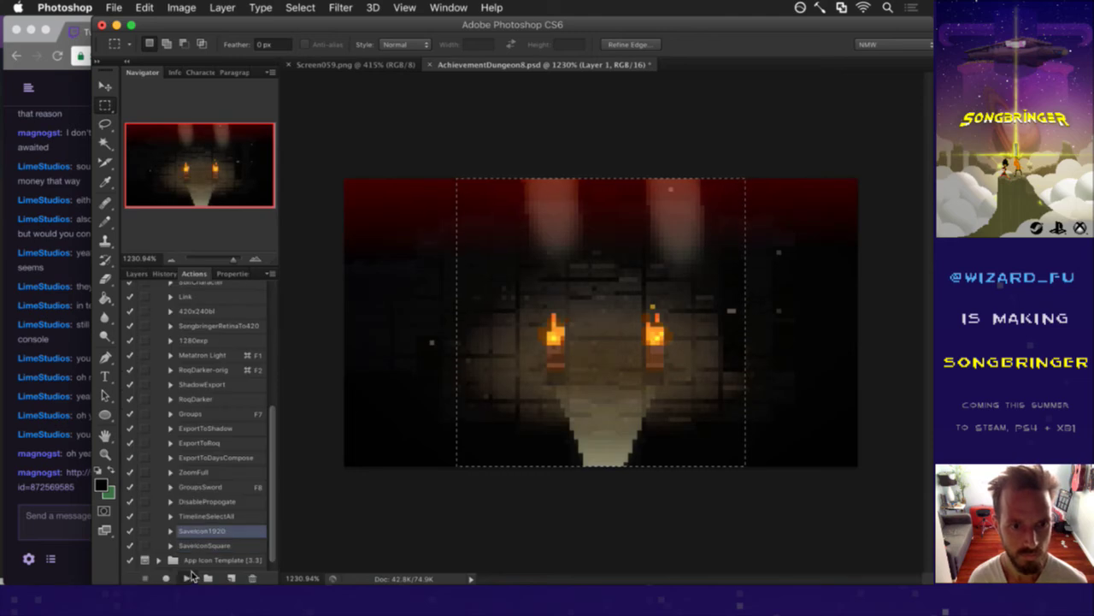
In Finder, rename the newly exported AchievementDungeon8.png as AchievementDungeon8W.png and preview it.
key("super+Tab")
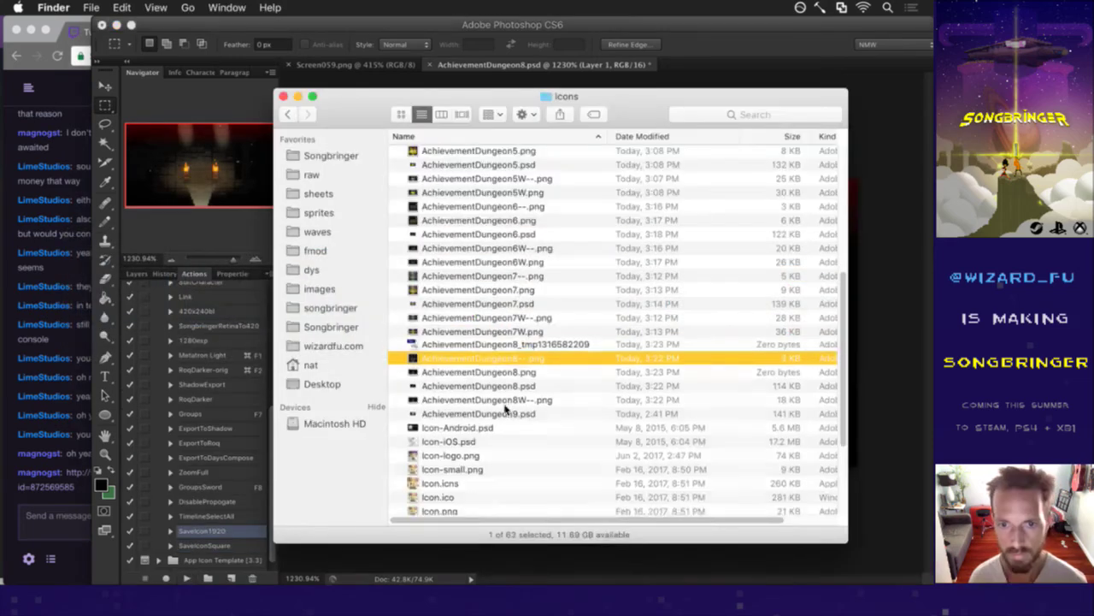
key("Return")
key("Right")
type("W")
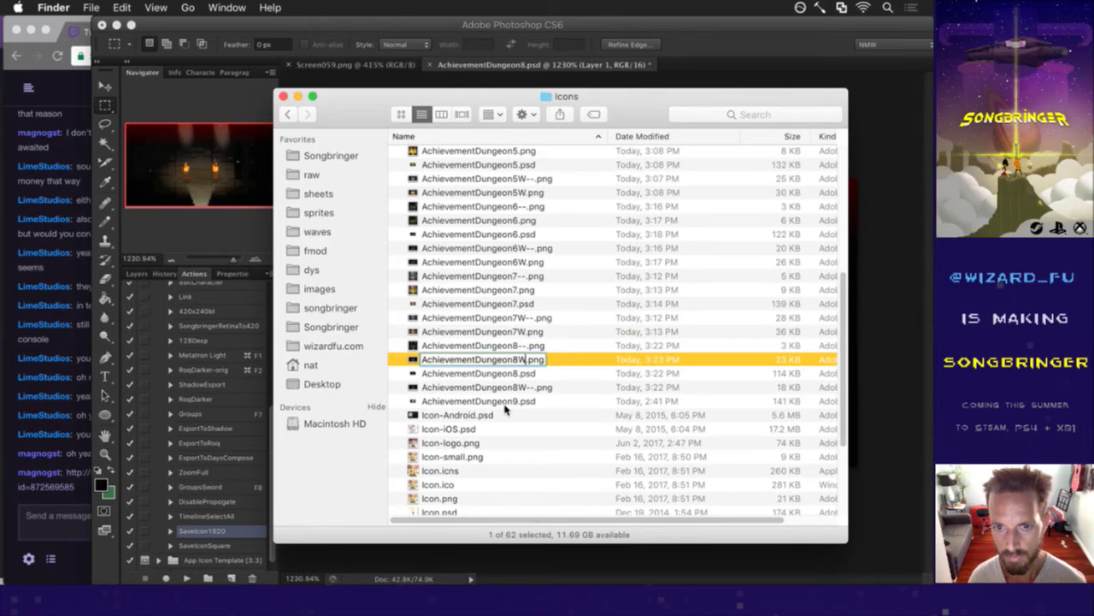
key("Return")
key("space")
key("space")
Switch back to Photoshop and export the square color icon with the SaveIconSquare action.
key("super+Tab")
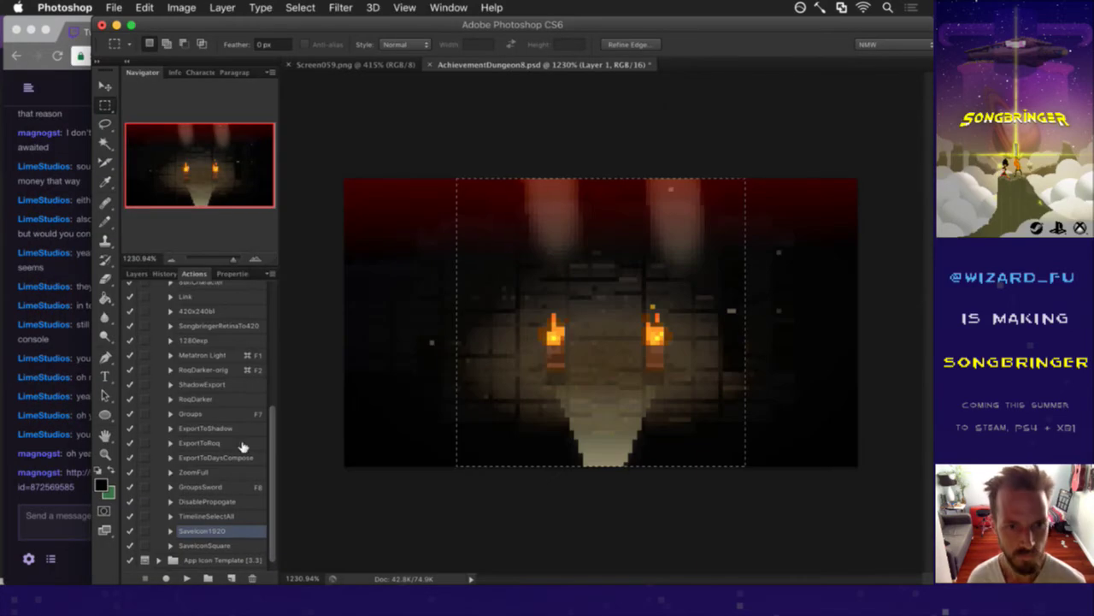
left_click(202, 545)
left_click(186, 578)
In Finder, preview the exported AchievementDungeon8.png and AchievementDungeon8W.png to check the color icons.
key("super+Tab")
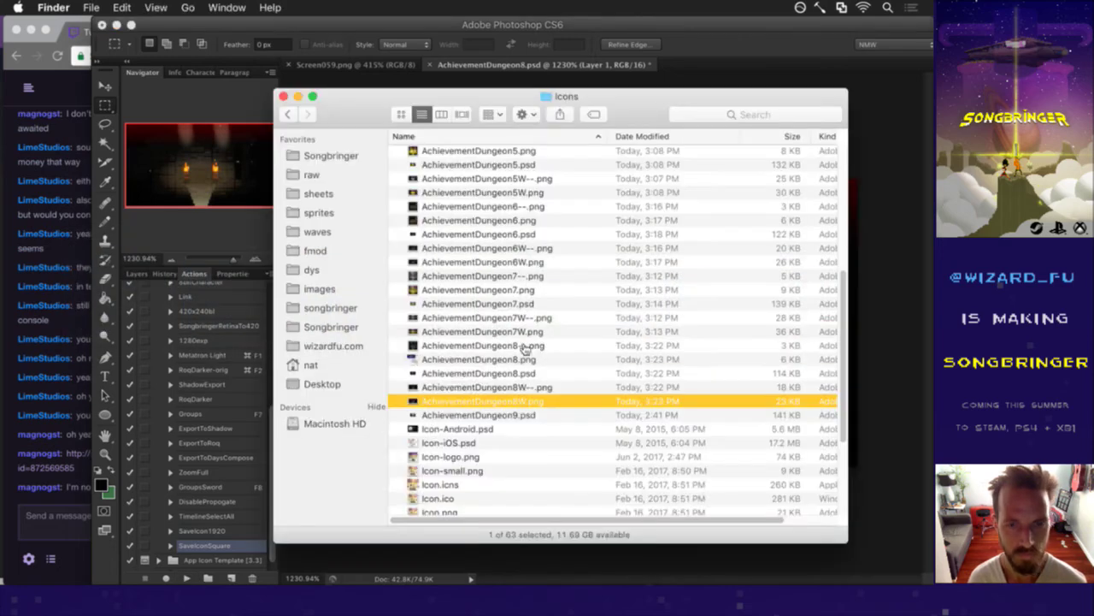
left_click(545, 361)
key("Return")
key("Right")
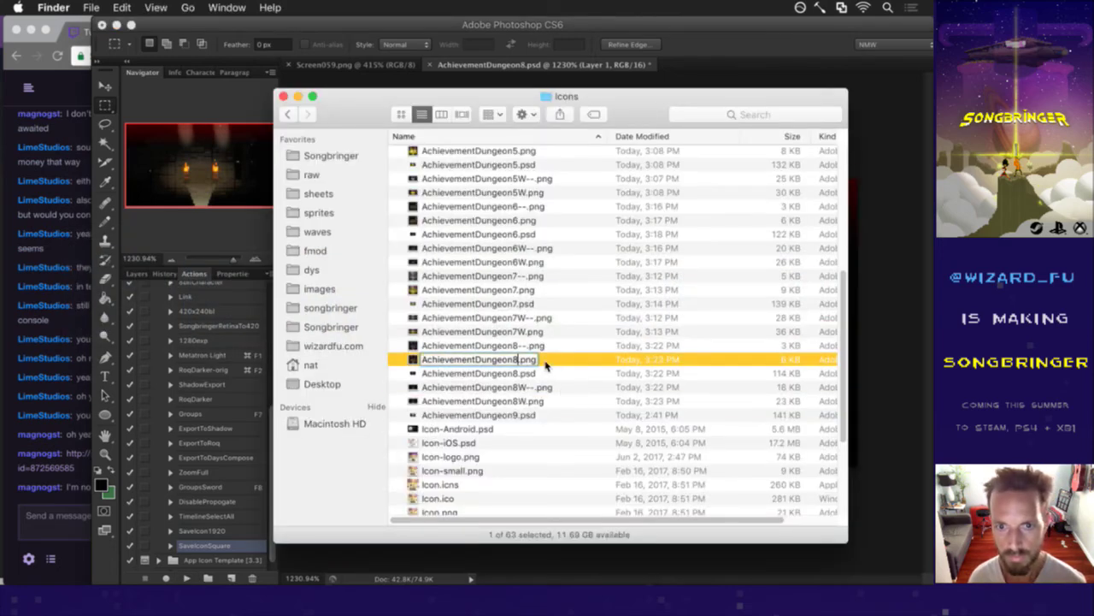
key("Return")
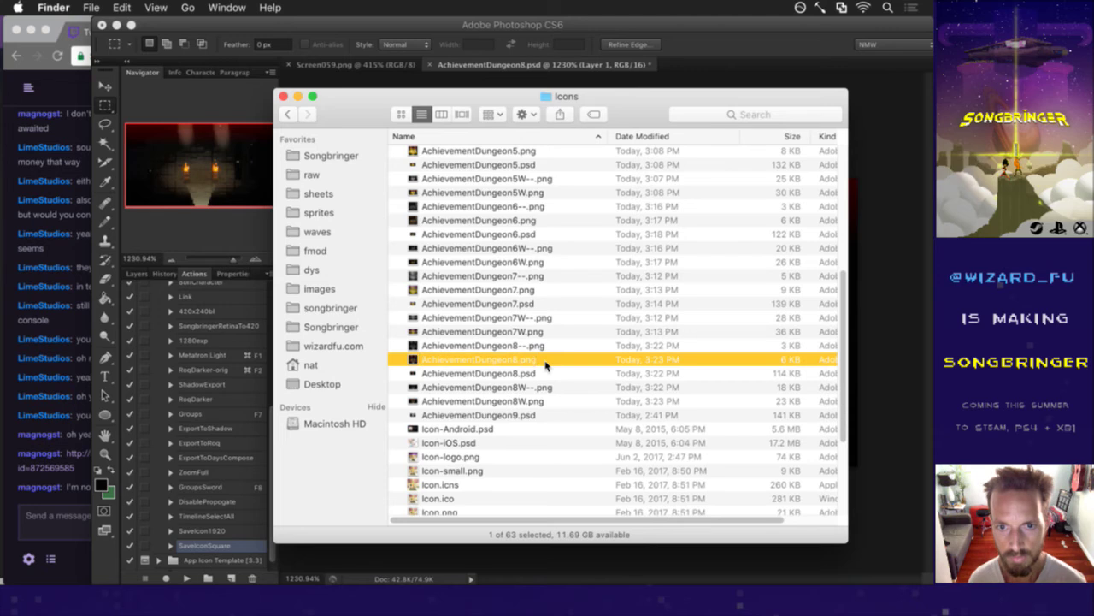
key("space")
key("space")
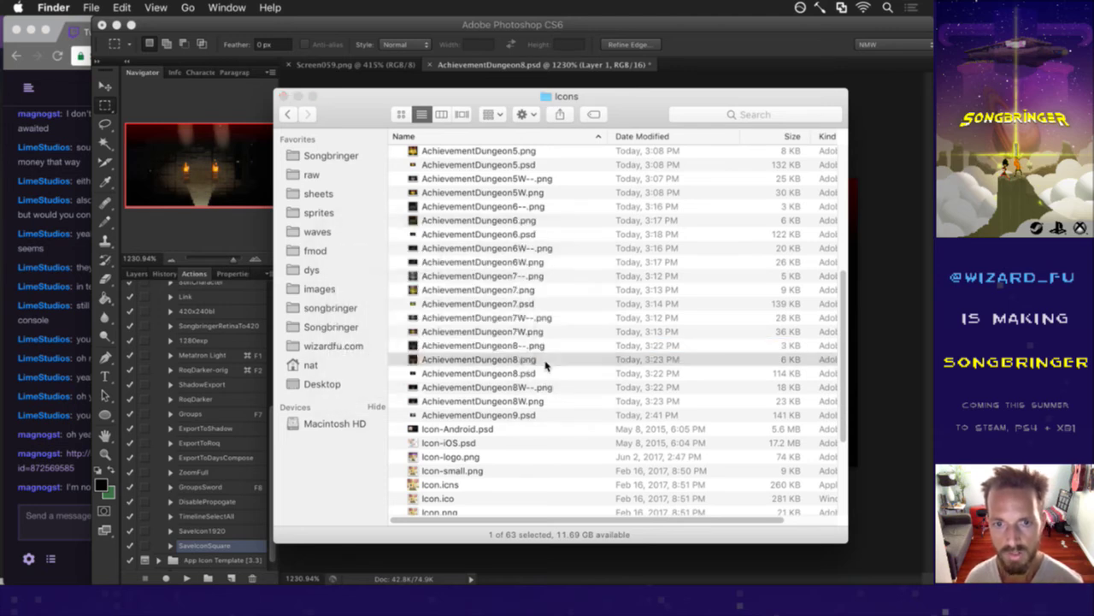
key("Down")
key("space")
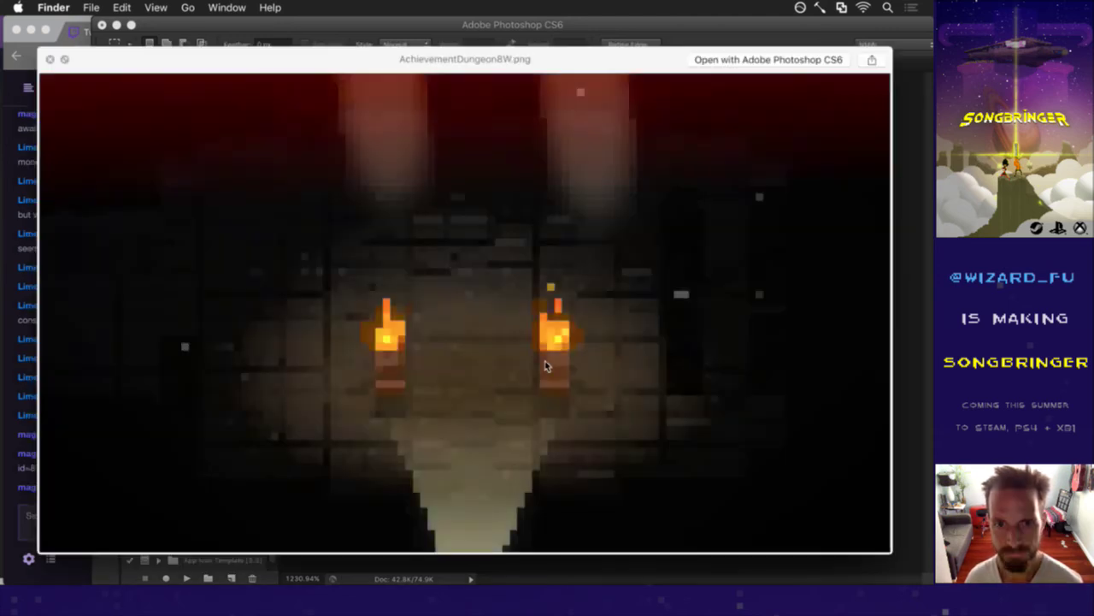
key("space")
key("Down")
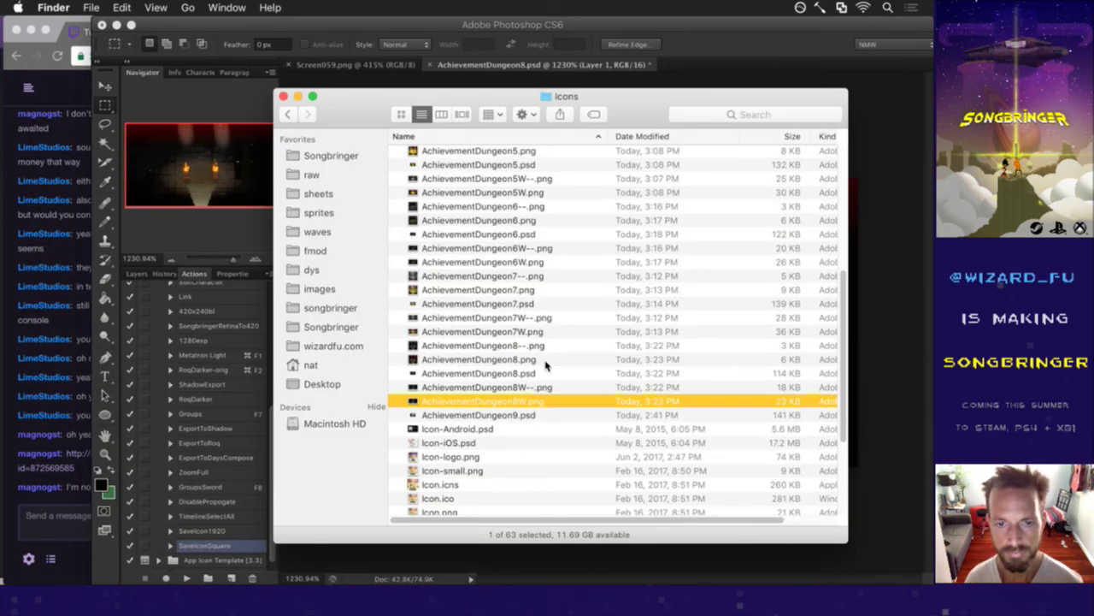
Switch to Photoshop and save AchievementDungeon8.psd.
left_click(483, 84)
Switch to Chrome, open the Steam Community link posted in the Twitch chat, and place it in its own wider window.
left_click(60, 503)
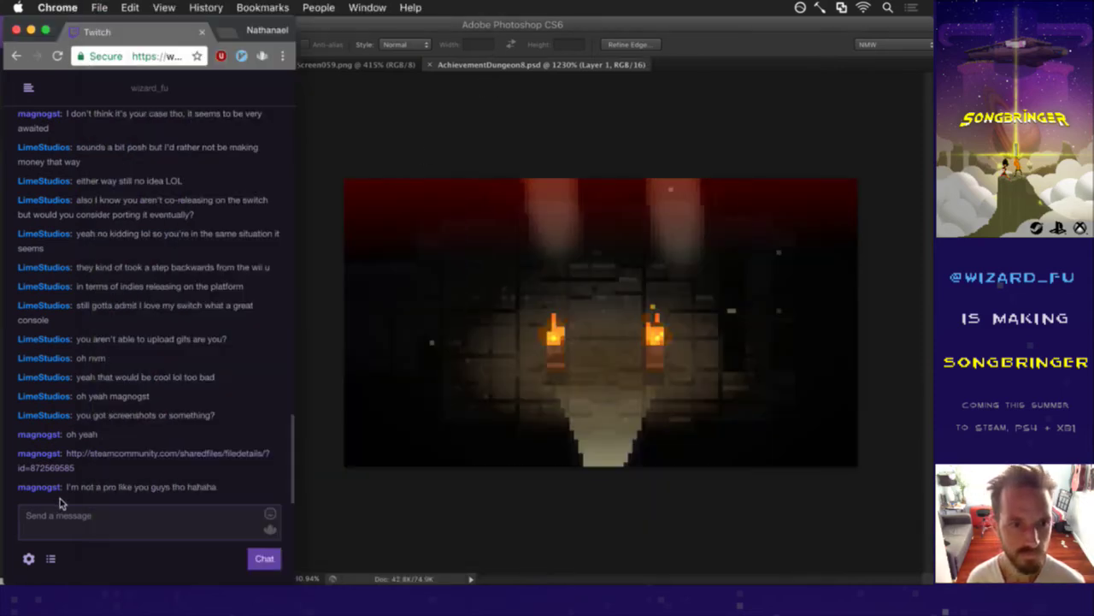
left_click(94, 461)
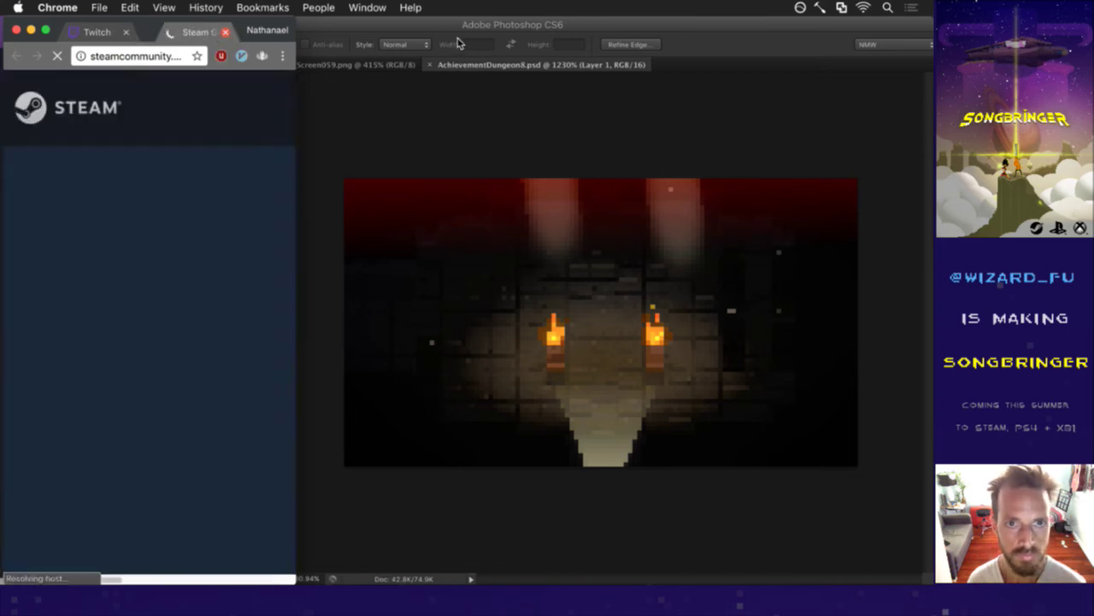
left_click_drag(196, 32, 492, 45)
left_click_drag(584, 197, 899, 205)
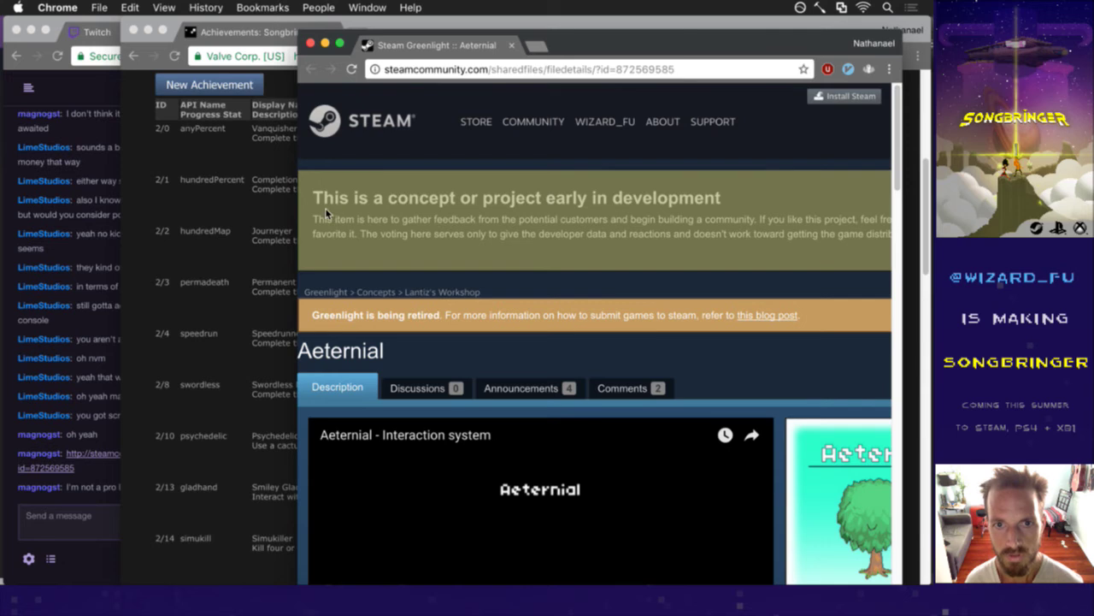
left_click_drag(297, 223, 145, 214)
Examine the Aeternial Greenlight page's video and cover image, and close the page.
scroll(632, 265, "down", 5)
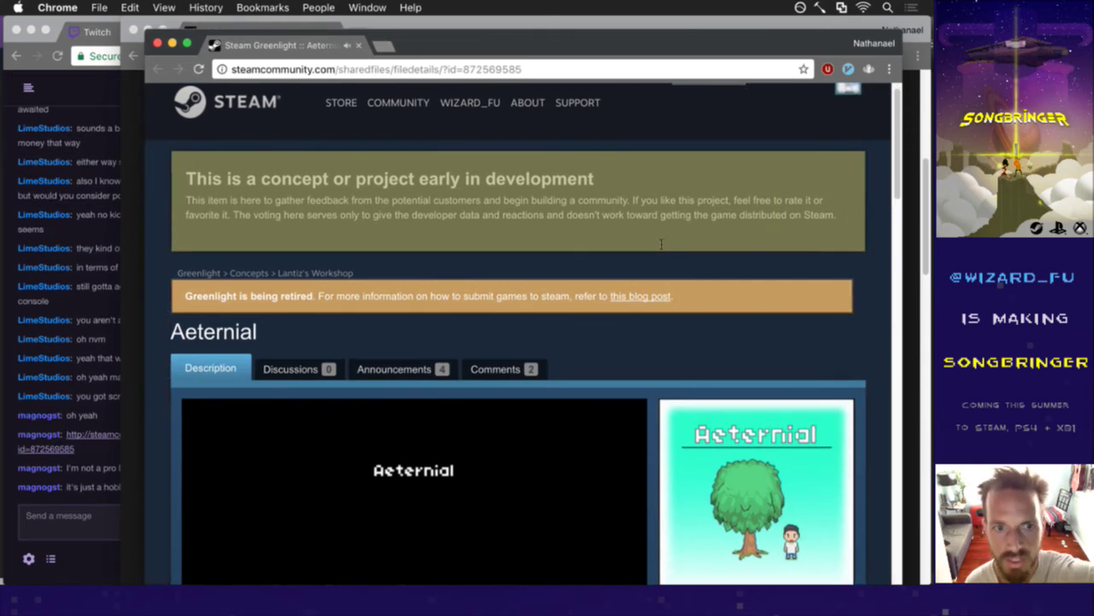
scroll(659, 240, "down", 3)
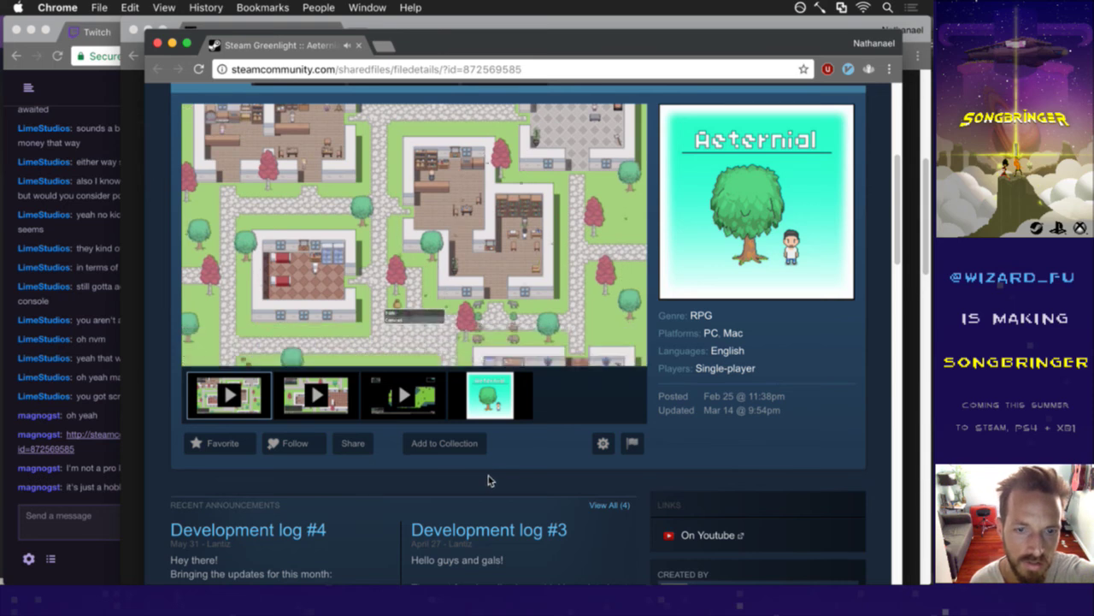
left_click(490, 401)
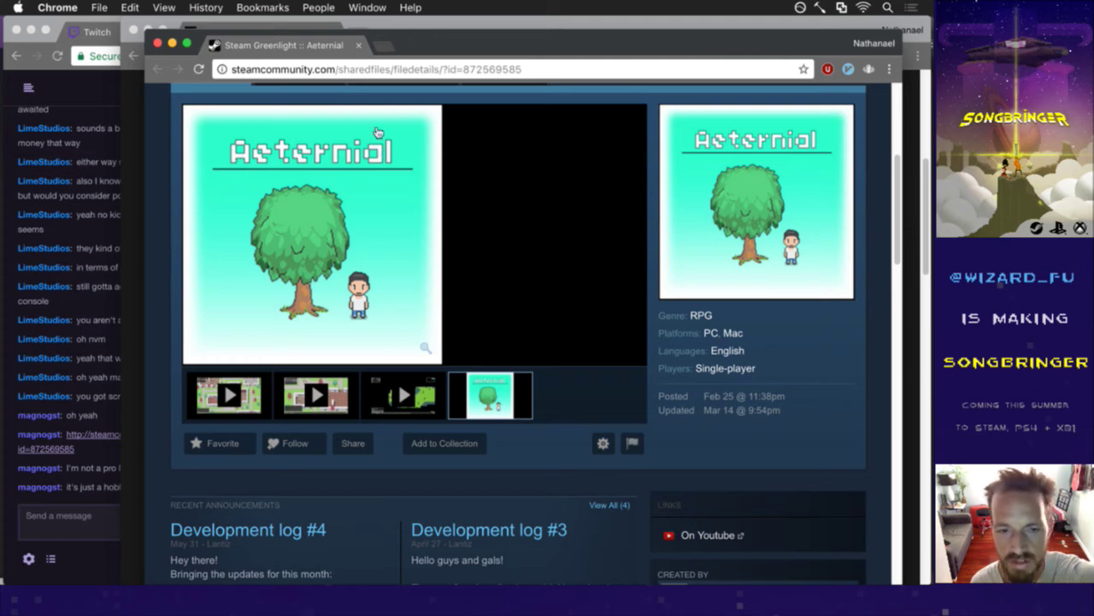
left_click(354, 45)
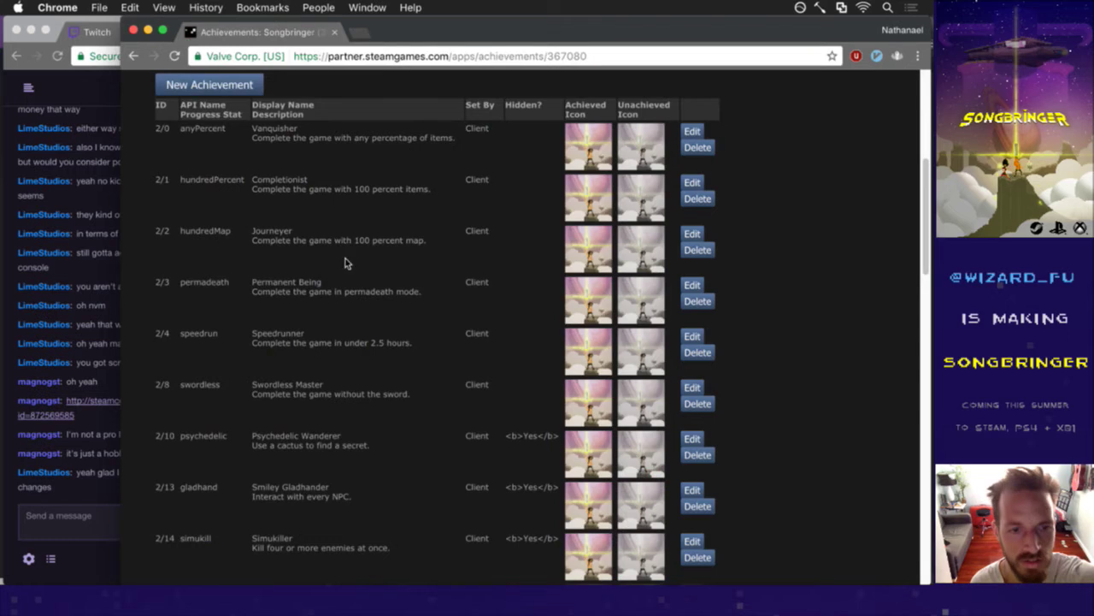
Read the newest replies about the shared game in the Twitch chat and return to the Icons folder in Finder.
left_click(124, 459)
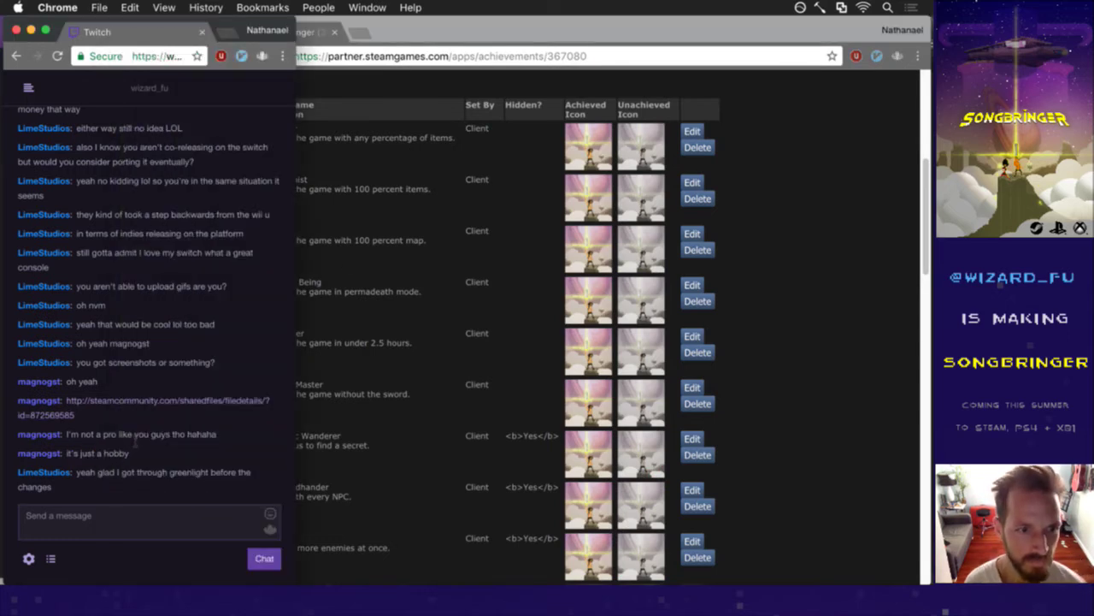
double_click(104, 472)
key("super+Tab")
key("super+Tab")
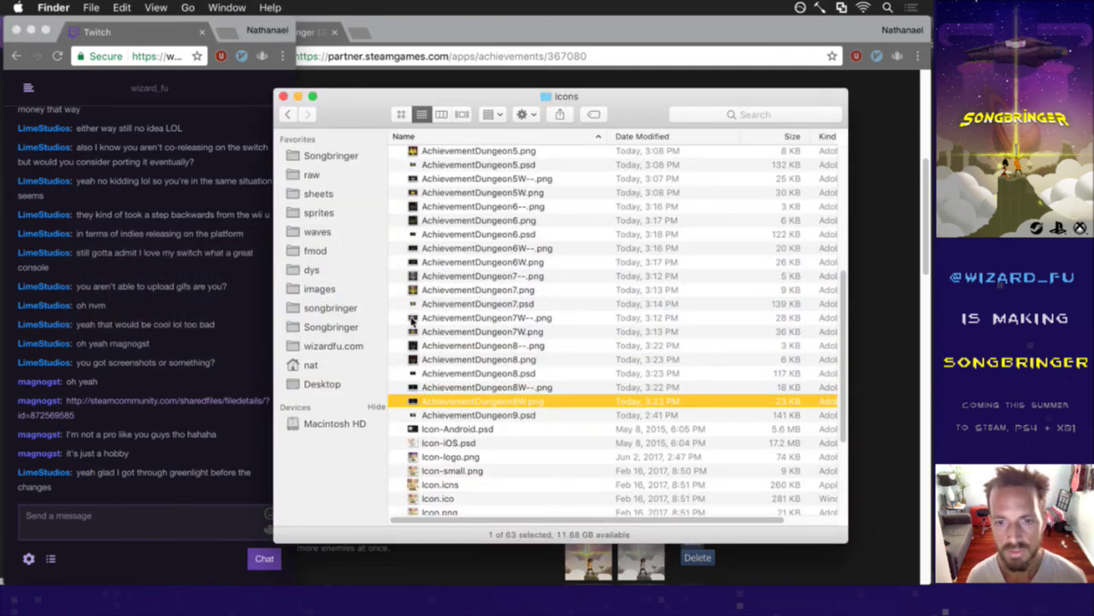
left_click(428, 417)
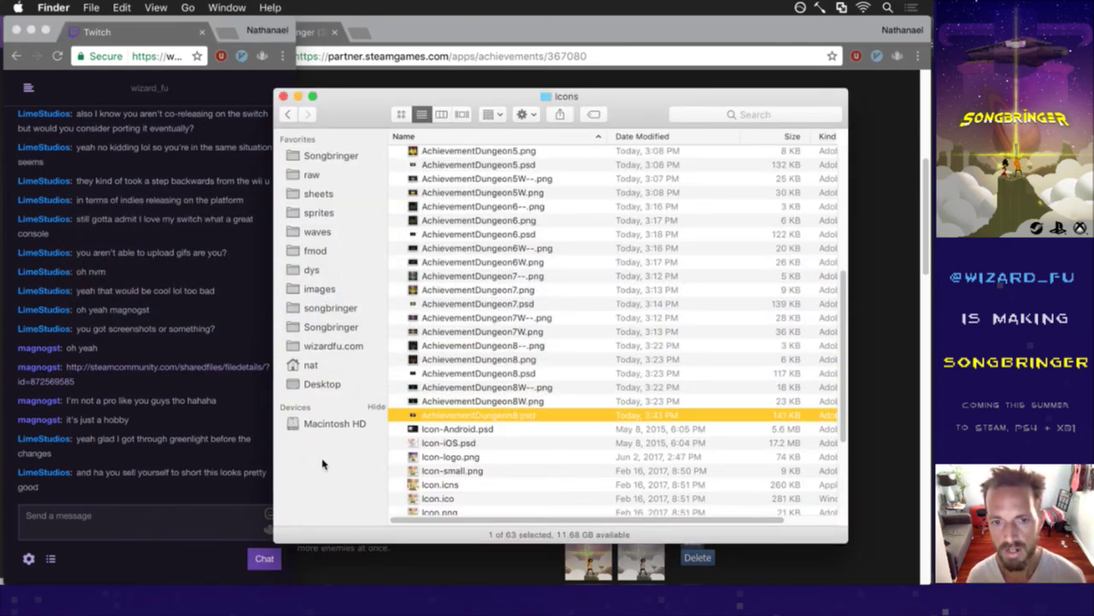
left_click(189, 492)
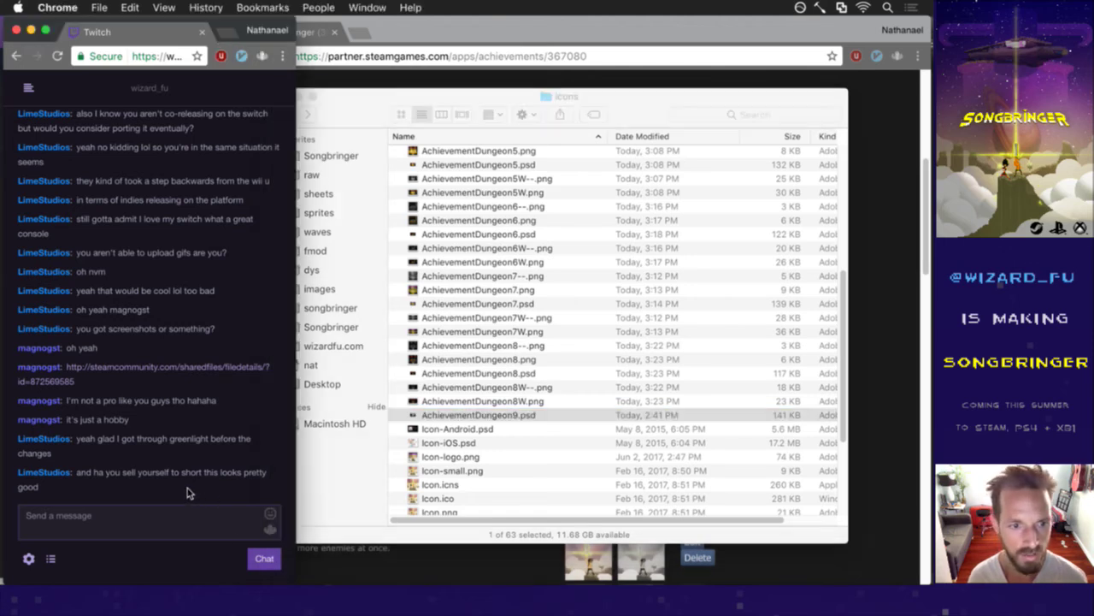
left_click_drag(189, 488, 147, 470)
left_click(199, 487)
left_click(384, 460)
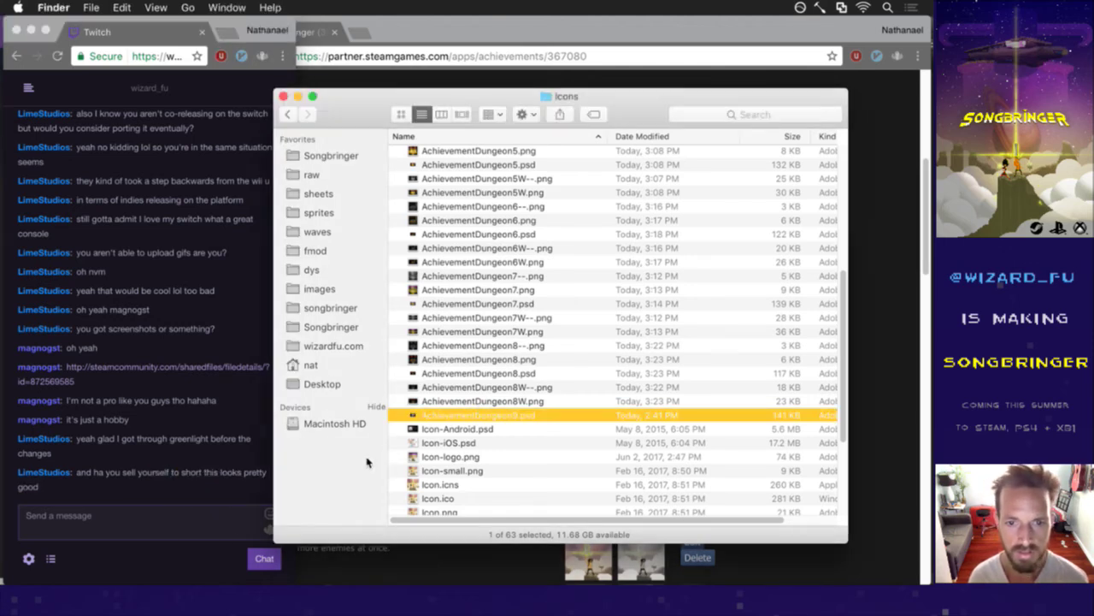
Open AchievementDungeon9.psd in Photoshop and close Screen059.png and AchievementDungeon8.psd.
double_click(482, 417)
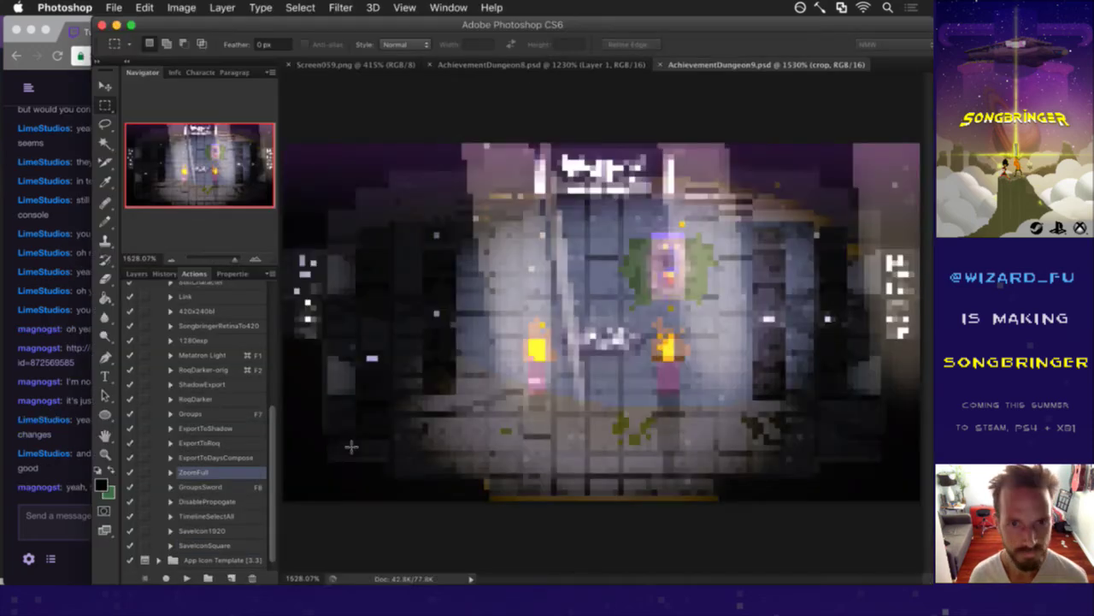
left_click(489, 64)
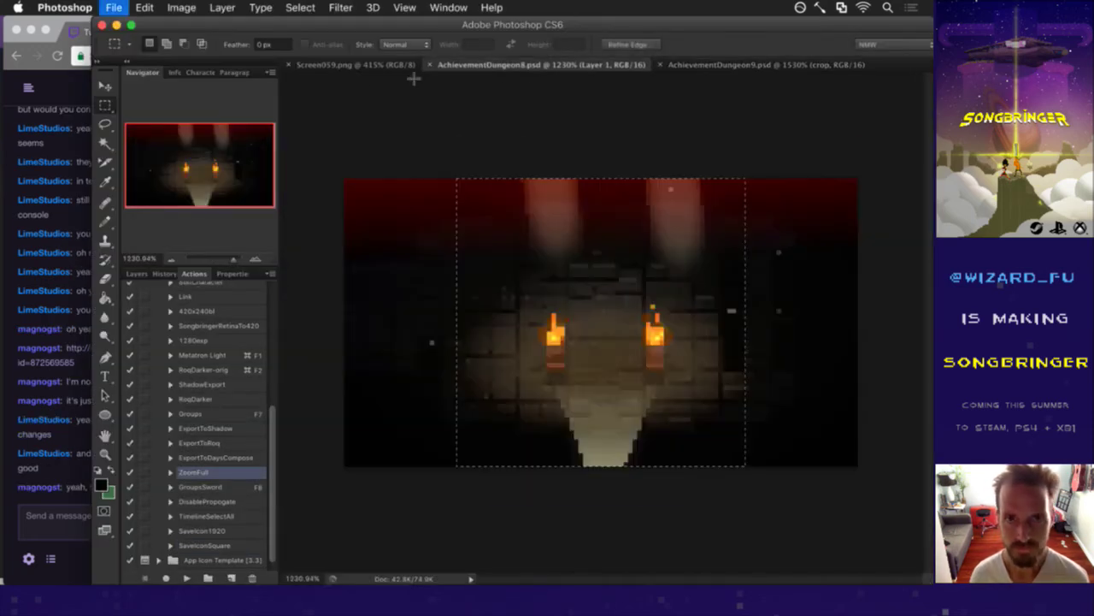
left_click(430, 65)
left_click(363, 69)
key("super+w")
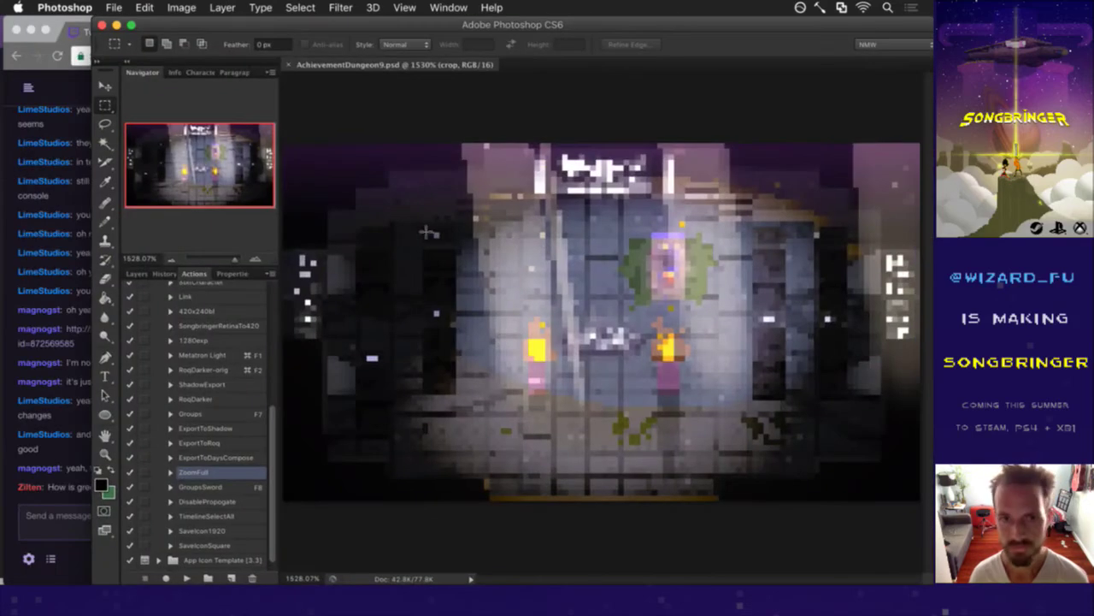
Read the Twitch chat discussion about the changes to Steam Greenlight and return to Finder.
left_click(89, 486)
left_click_drag(70, 487, 212, 486)
key("super+Tab")
key("super+Tab")
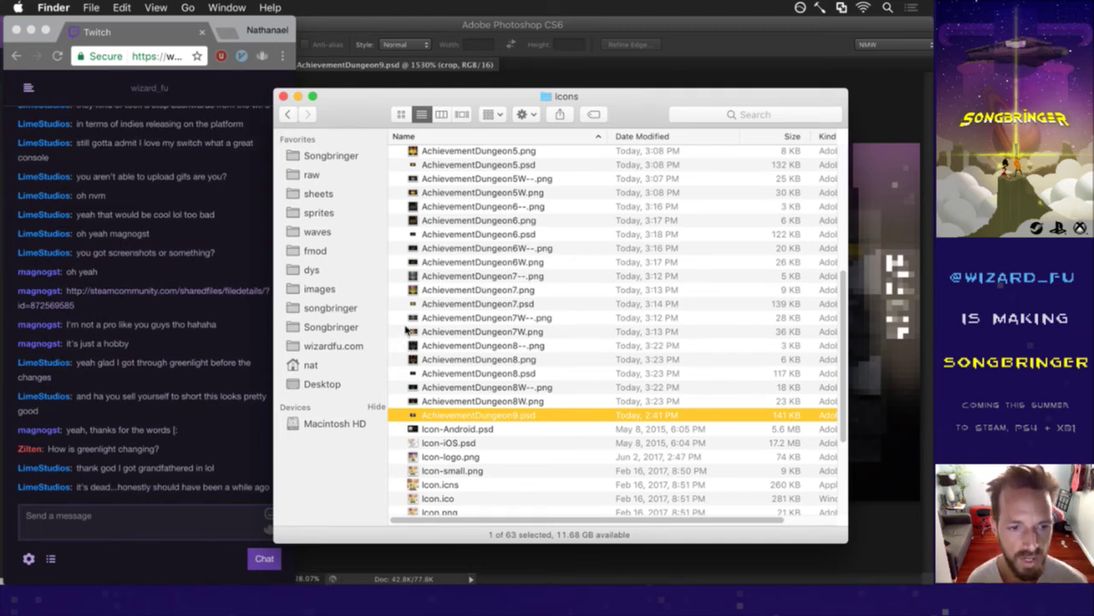
left_click(232, 475)
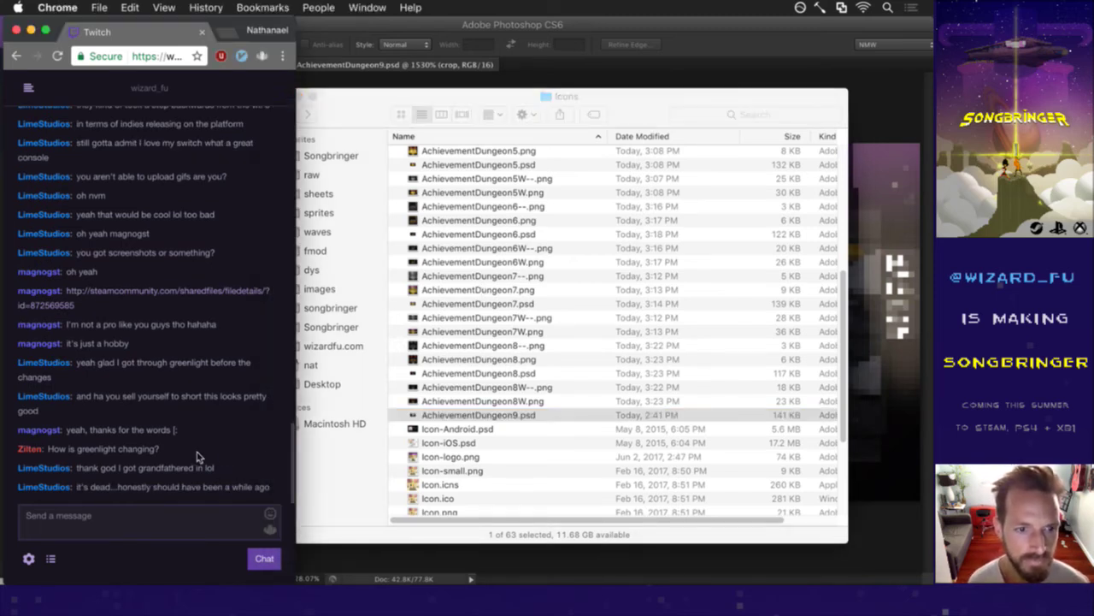
left_click(356, 481)
left_click(218, 489)
left_click_drag(101, 491, 232, 495)
left_click(253, 476)
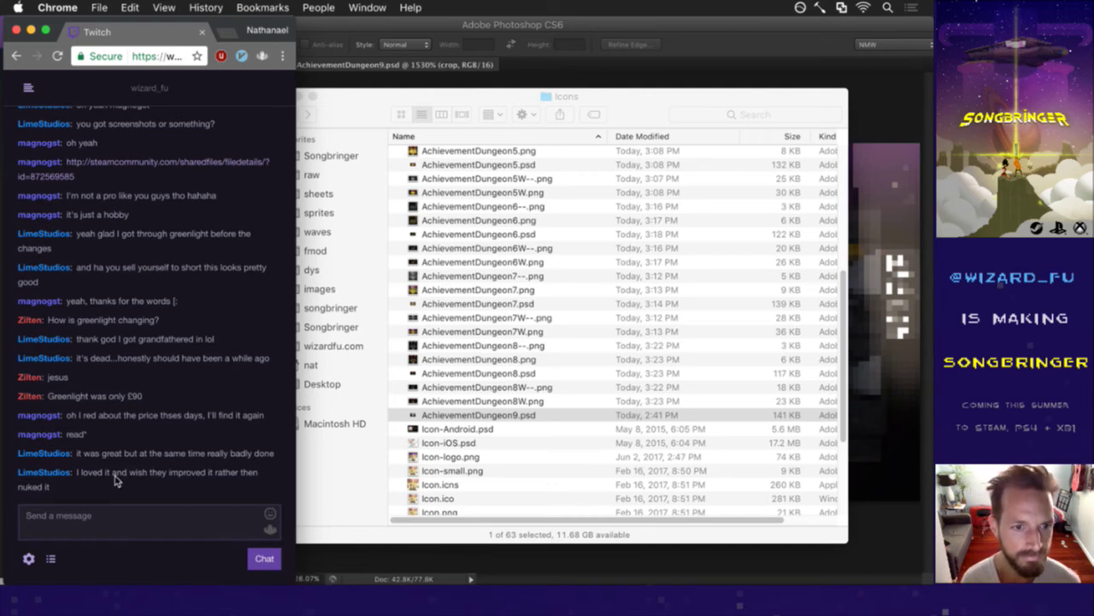
left_click_drag(84, 472, 202, 472)
left_click(132, 478)
left_click(208, 469)
left_click(376, 510)
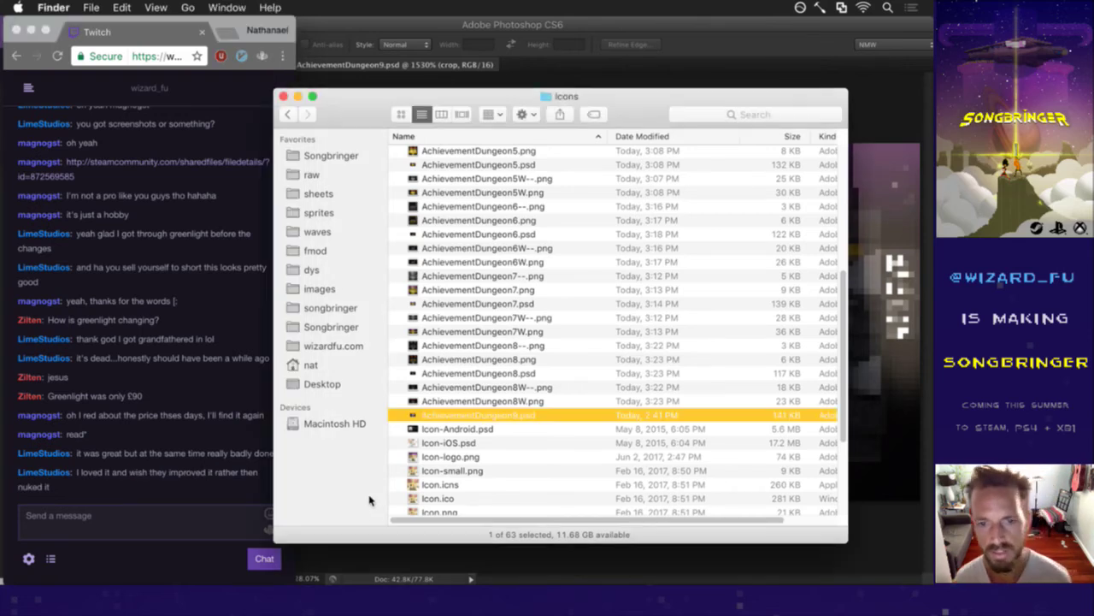
Switch to iTerm2, set the p entry in Saves.txt to 9 and save the file.
key("super+Tab")
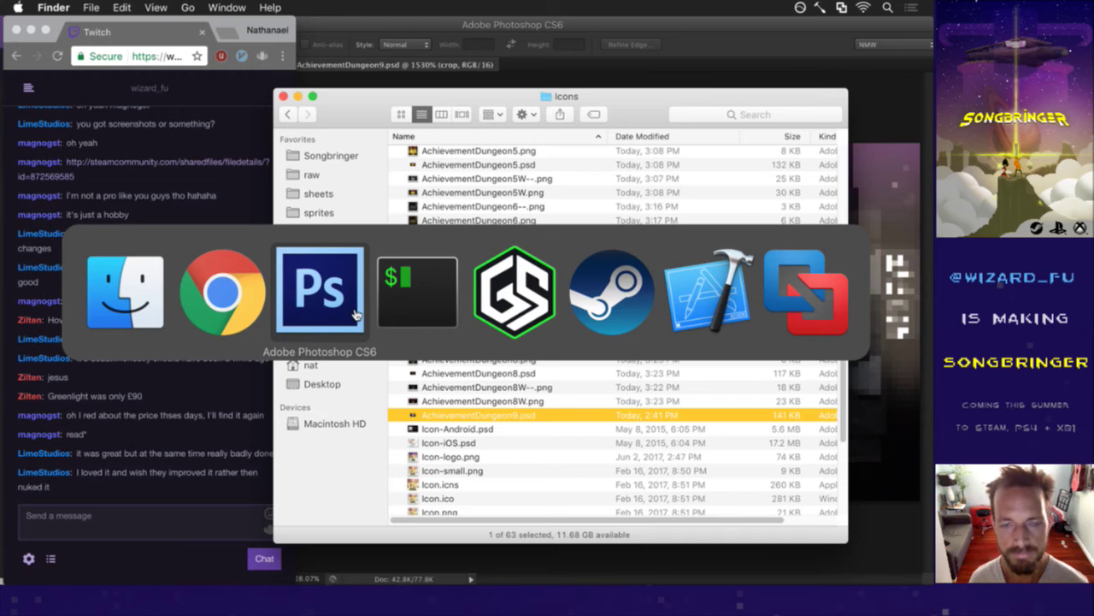
left_click(436, 272)
key("k")
key("k")
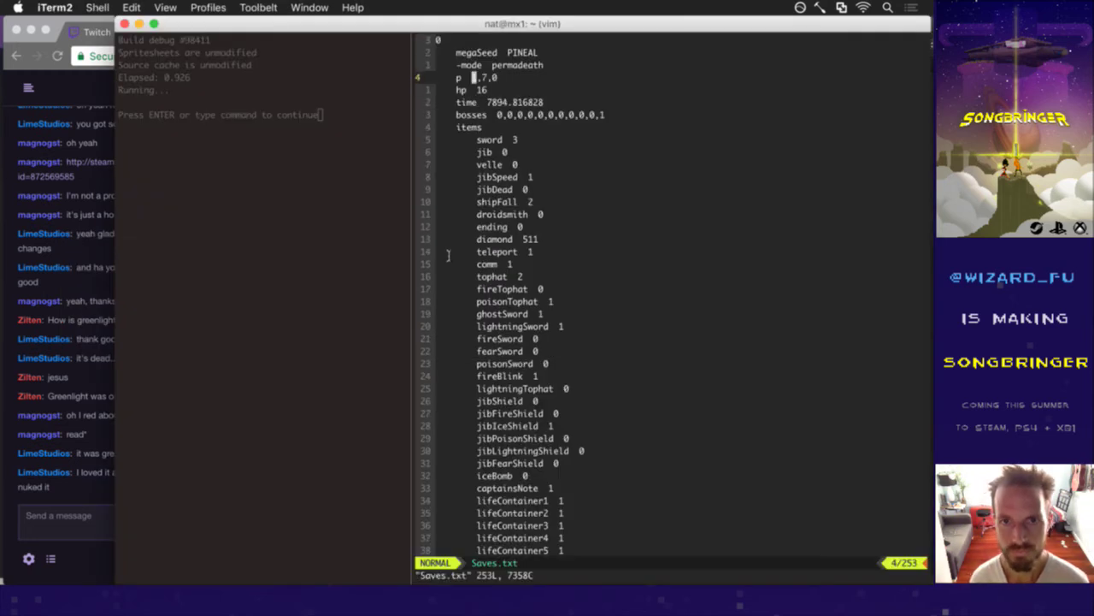
key("s")
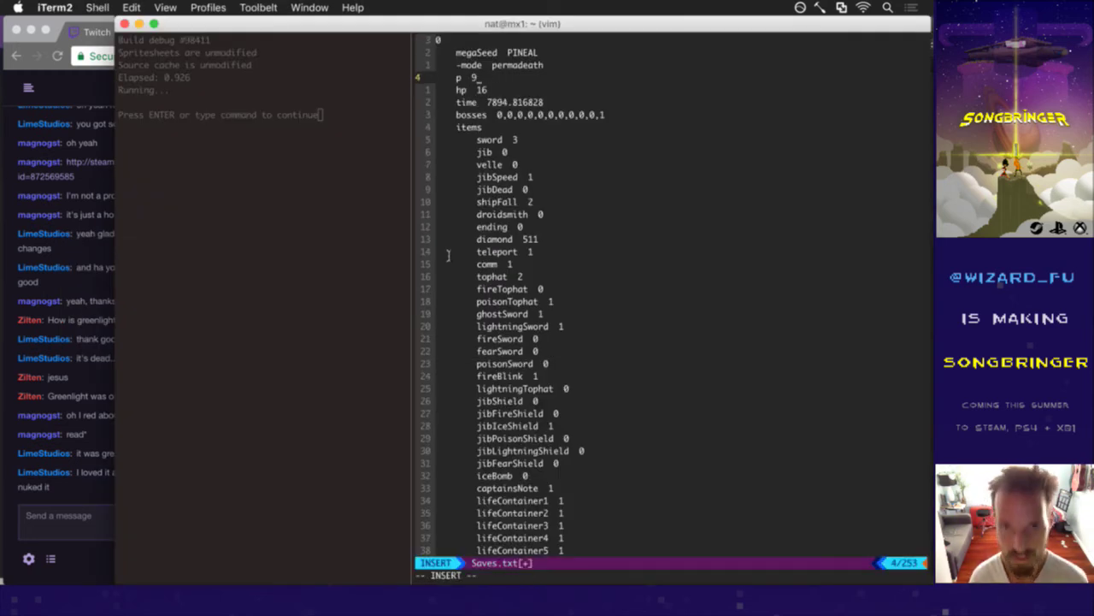
key("Escape")
key("Escape")
type(":up")
key("Return")
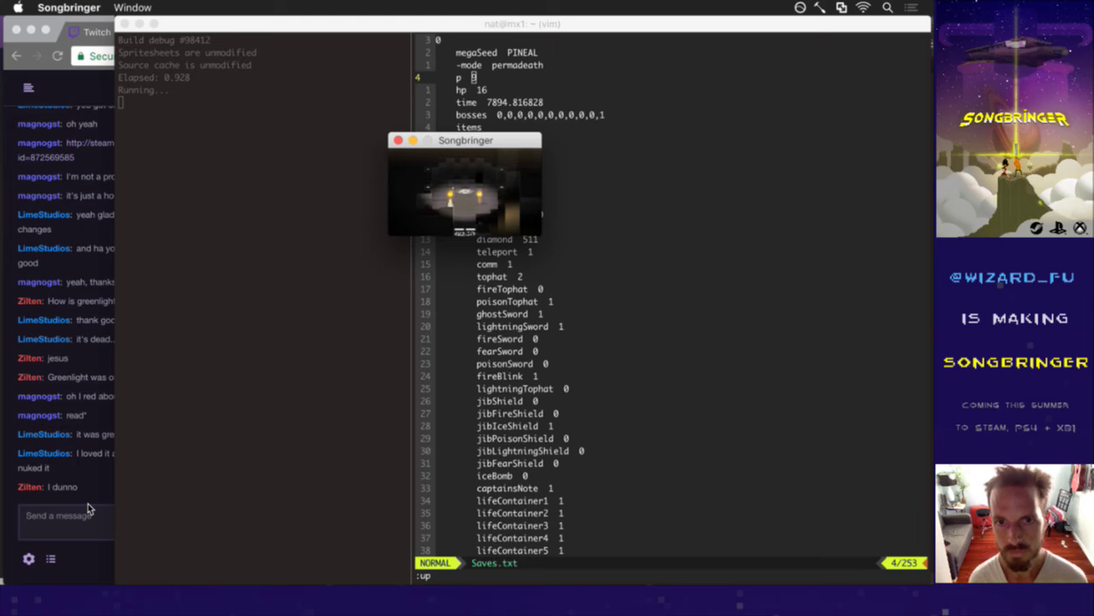
Quit the Songbringer game and open the 06-10-17 screenshot folder on the desktop.
key("super+q")
key("F11")
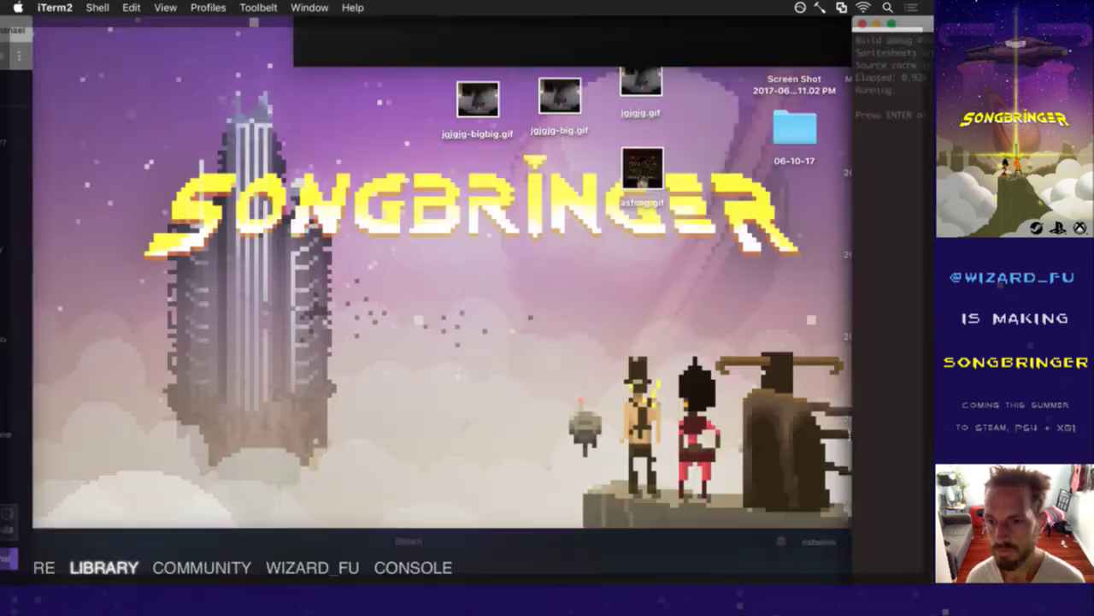
double_click(794, 128)
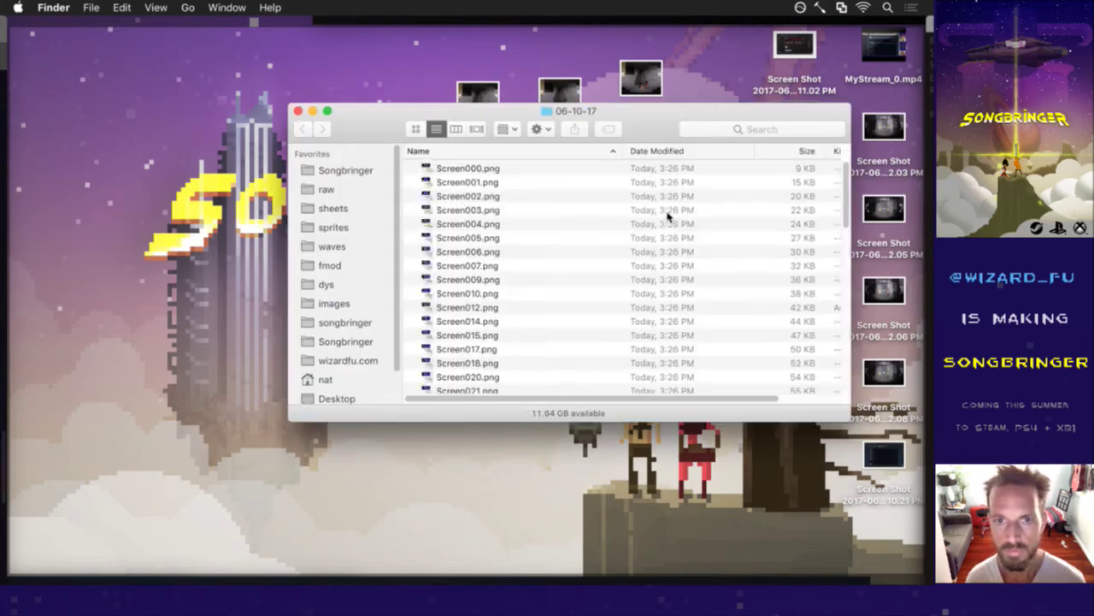
Preview the game screenshots in the 06-10-17 folder and compare the frames from Screen038.png to Screen042.png.
left_click(666, 209)
key("space")
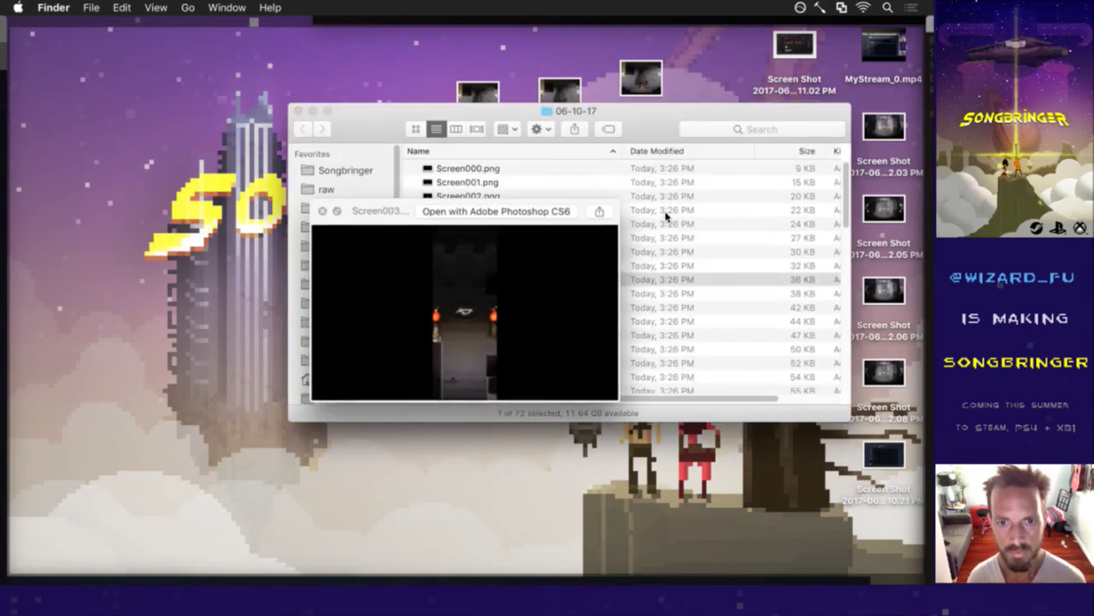
key("Down")
key("Down")
key("Down")
key("Down")
key("Down")
key("Down")
key("Down")
key("Down")
key("Down")
key("Down")
key("Down")
key("Down")
key("Down")
key("Down")
key("Down")
key("Down")
key("Down")
key("Down")
key("Down")
key("Down")
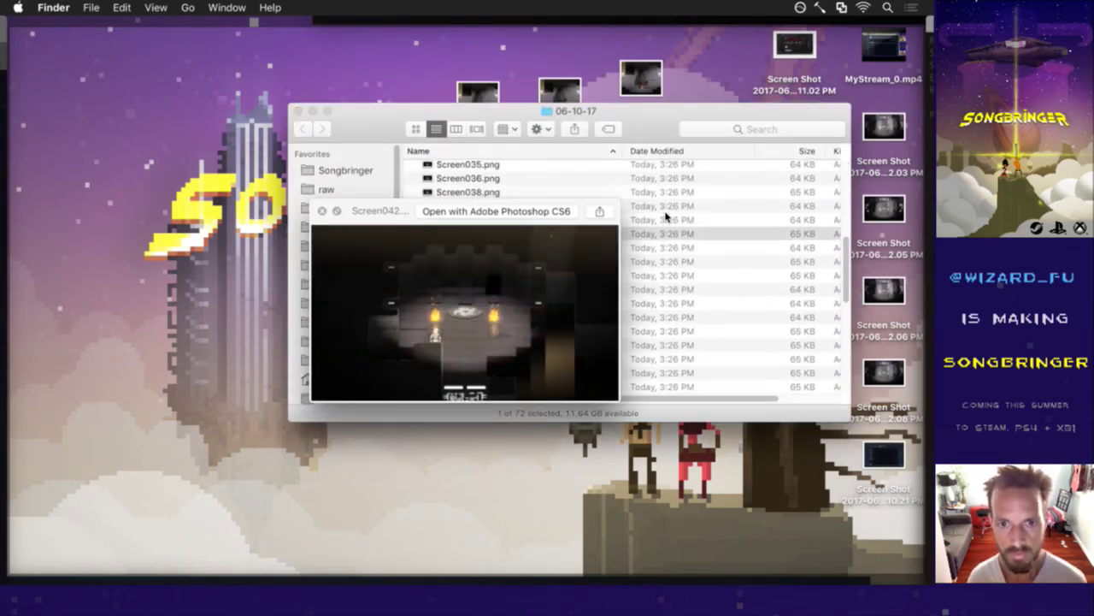
key("Up")
key("Up")
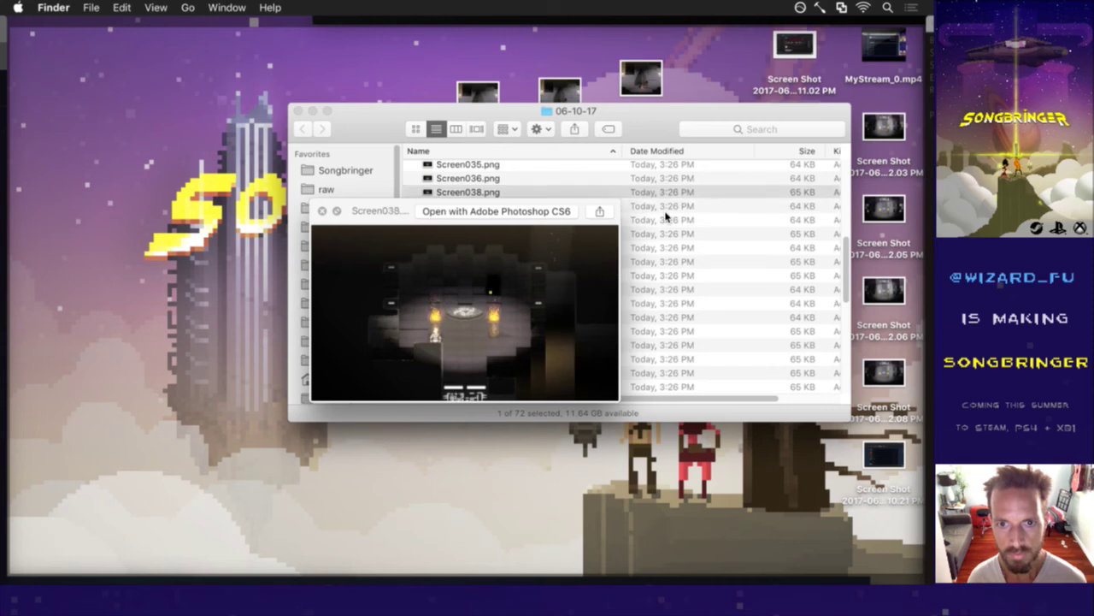
key("Down")
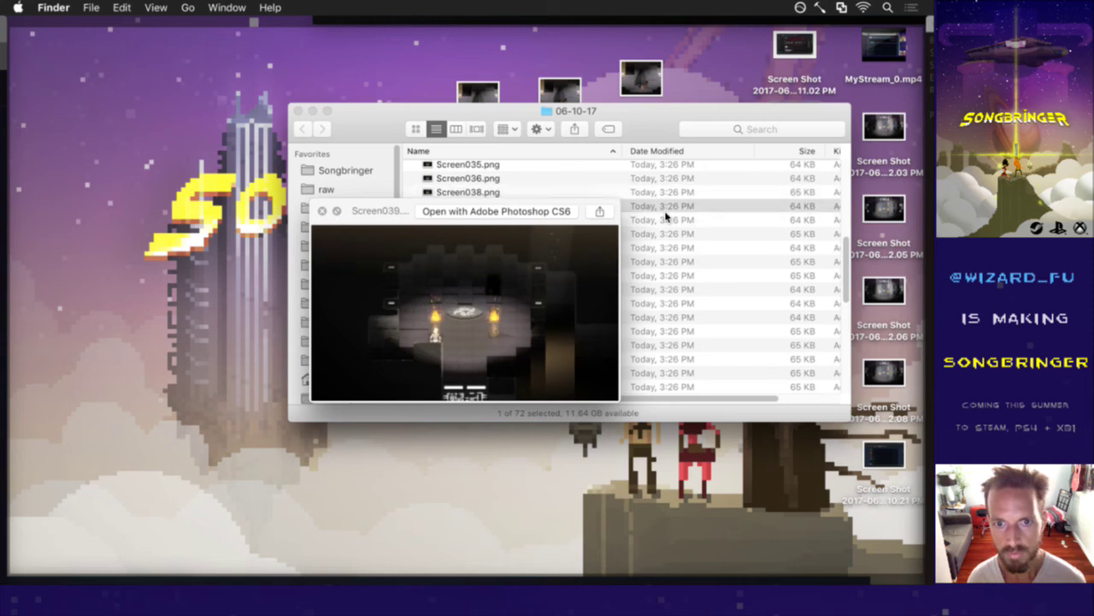
Close the preview and open Screen039.png in Adobe Photoshop CS6.
key("space")
right_click(542, 206)
mouse_move(642, 222)
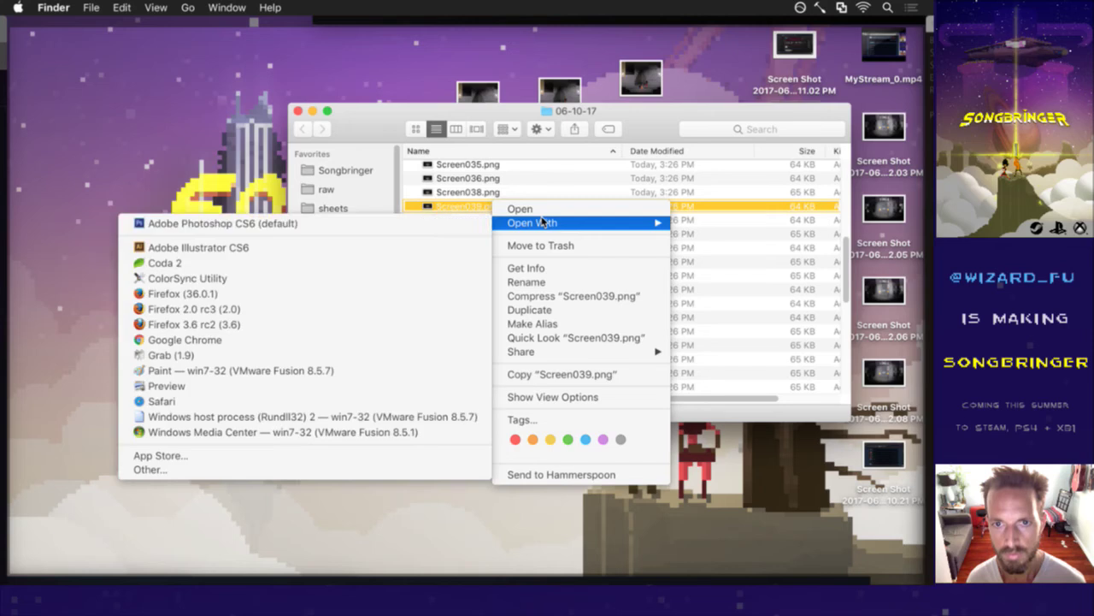
left_click(440, 229)
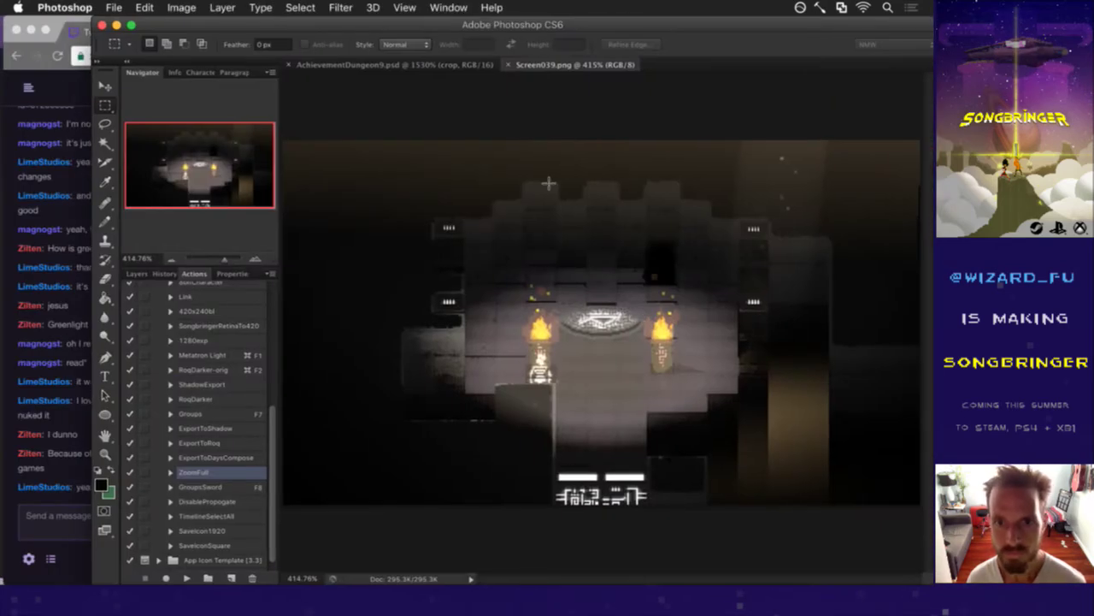
Replace the old Layer 1 image in AchievementDungeon9.psd with the whole Screen039.png picture, placed beneath the vibrant layer.
key("super+a")
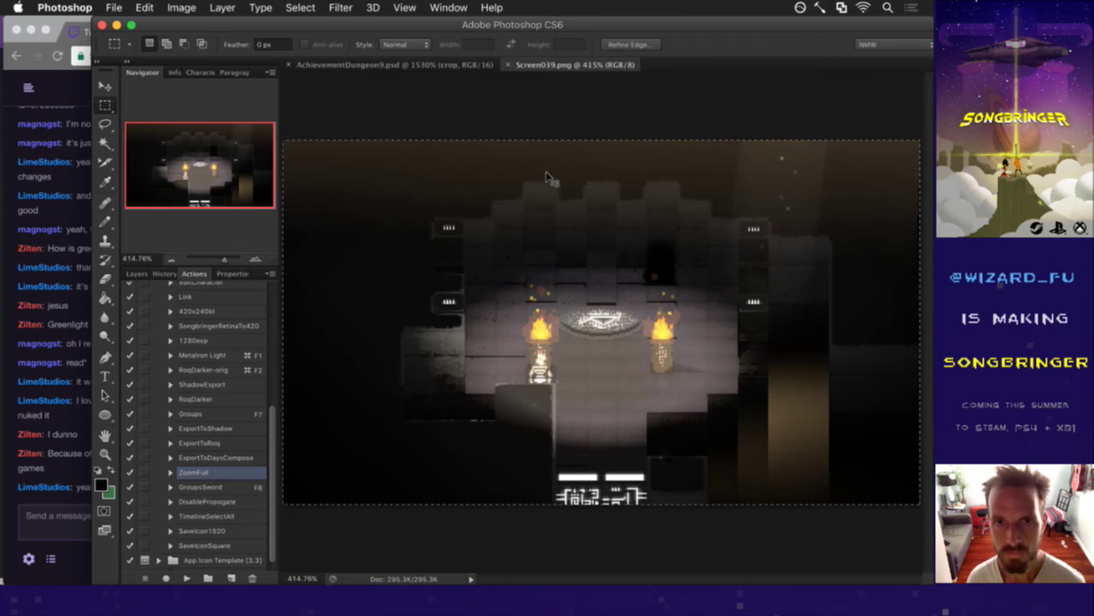
left_click(400, 65)
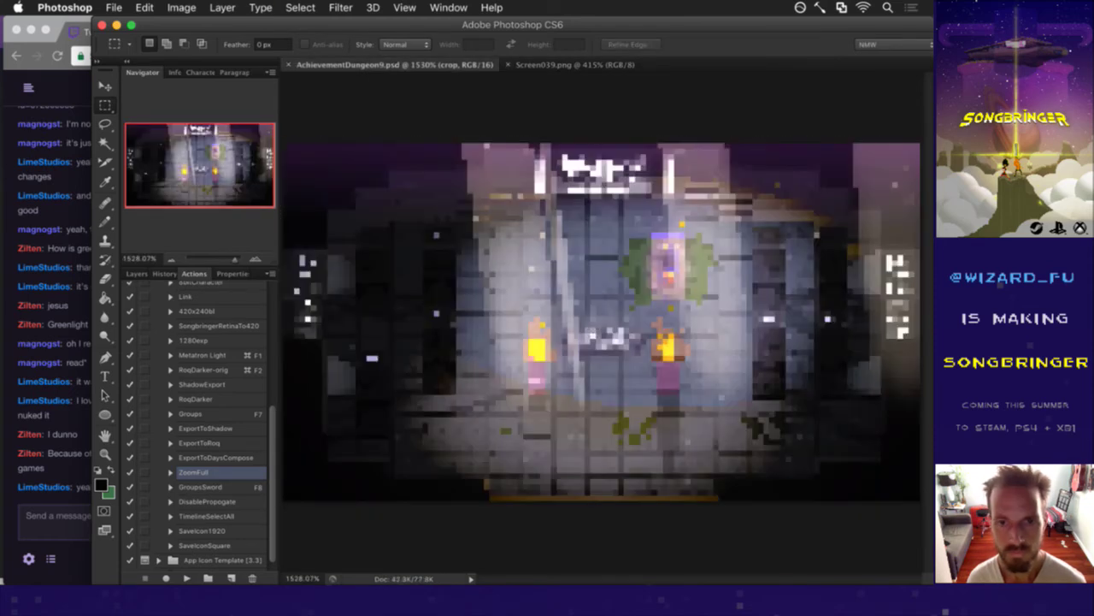
left_click_drag(602, 356, 295, 327)
left_click(144, 275)
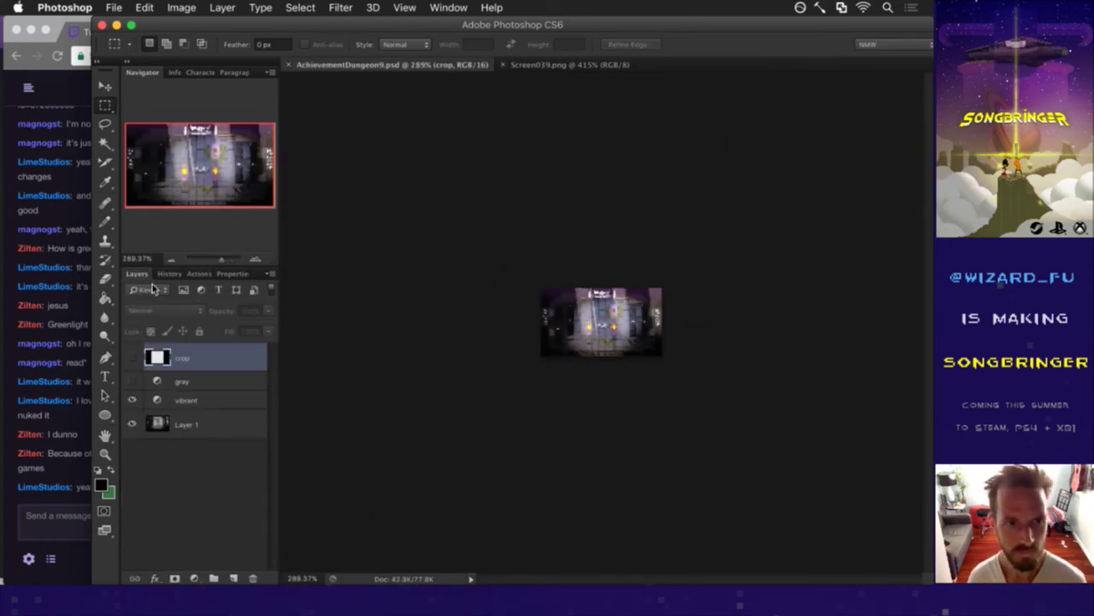
left_click(170, 425)
left_click_drag(268, 580, 253, 580)
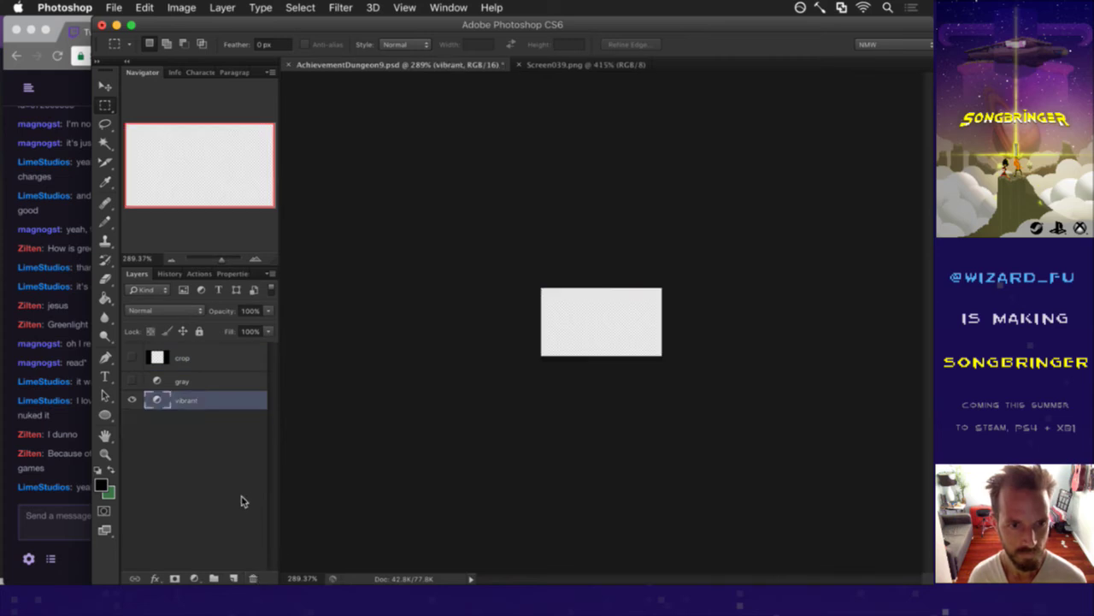
key("super+z")
left_click_drag(158, 405, 159, 436)
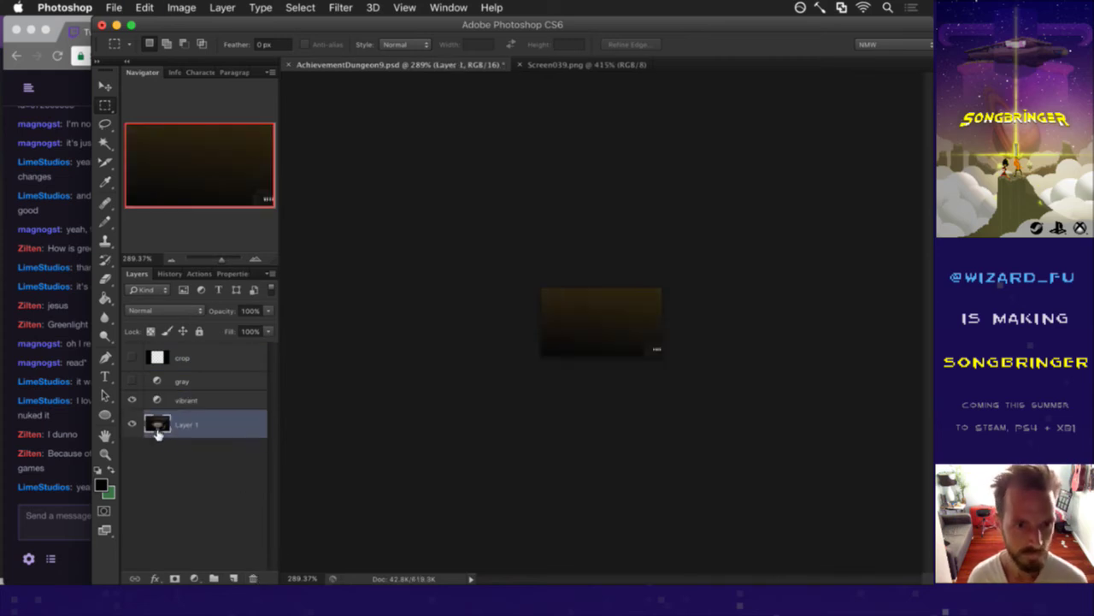
Scale the pasted Layer 1 down with Free Transform so the dungeon room fills the small icon canvas.
key("super+t")
left_click_drag(542, 288, 840, 501)
key("super+z")
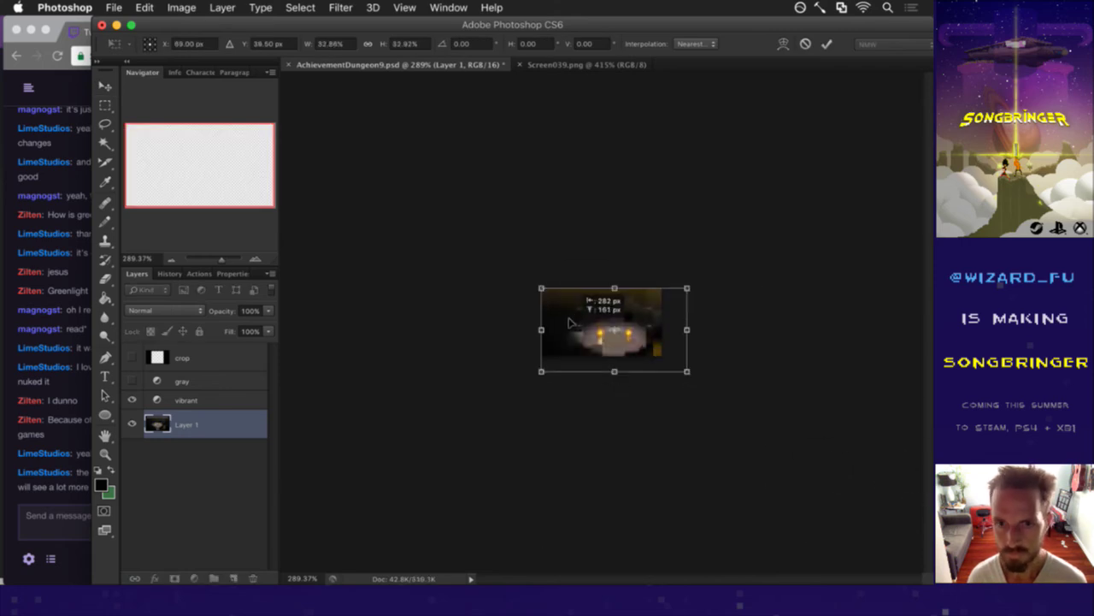
left_click_drag(684, 369, 667, 359)
left_click(830, 47)
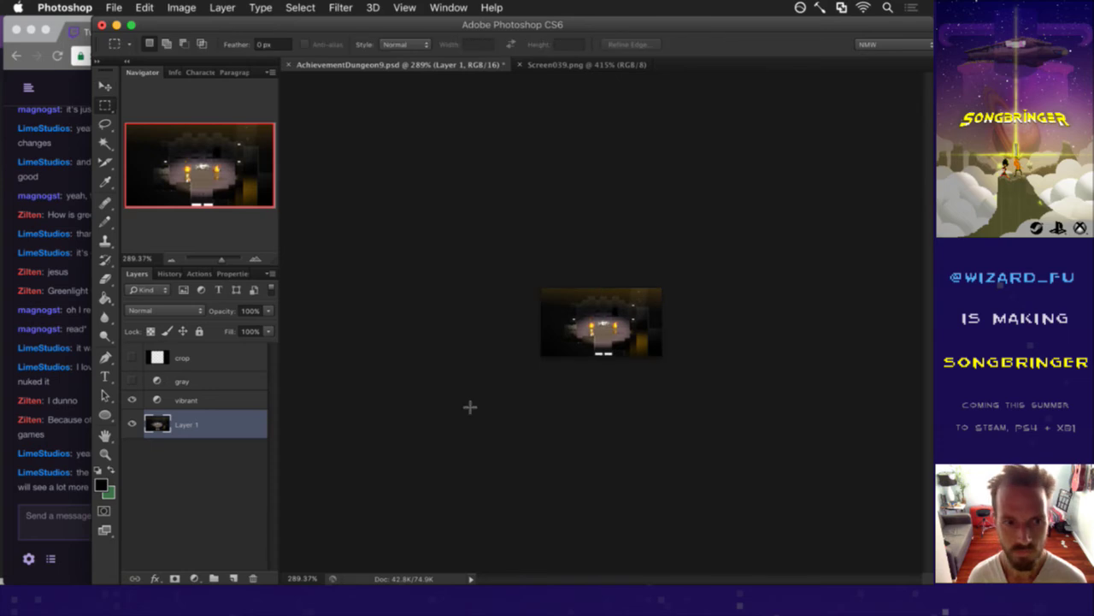
key("super+equal")
key("super+equal")
key("super+equal")
scroll(606, 413, "down", 5)
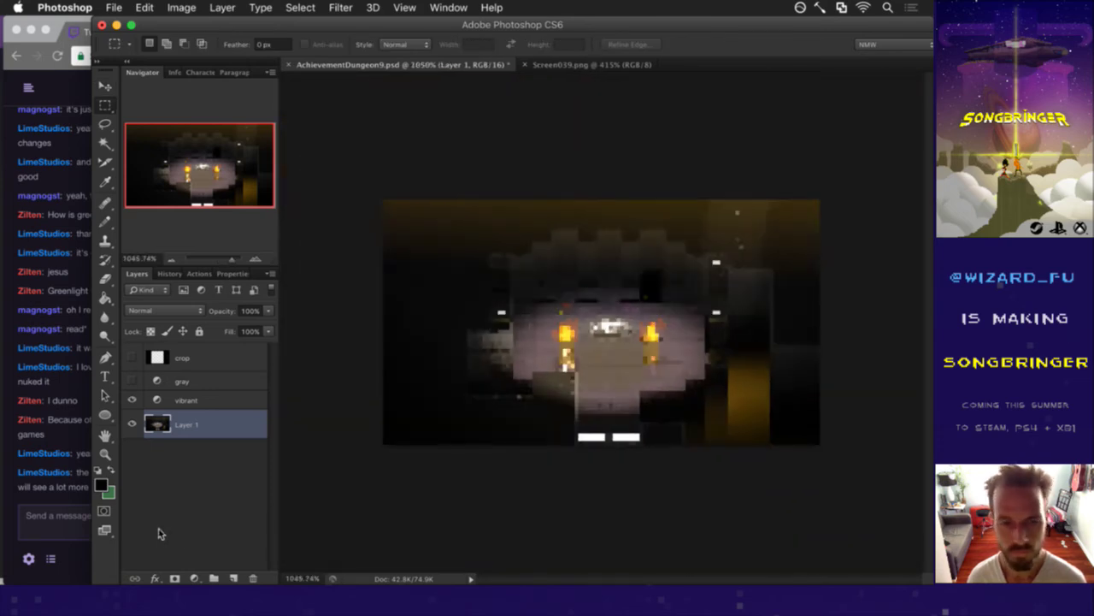
Read the newest Twitch chat messages about the Greenlight changes and return to Photoshop.
left_click(62, 495)
triple_click(85, 487)
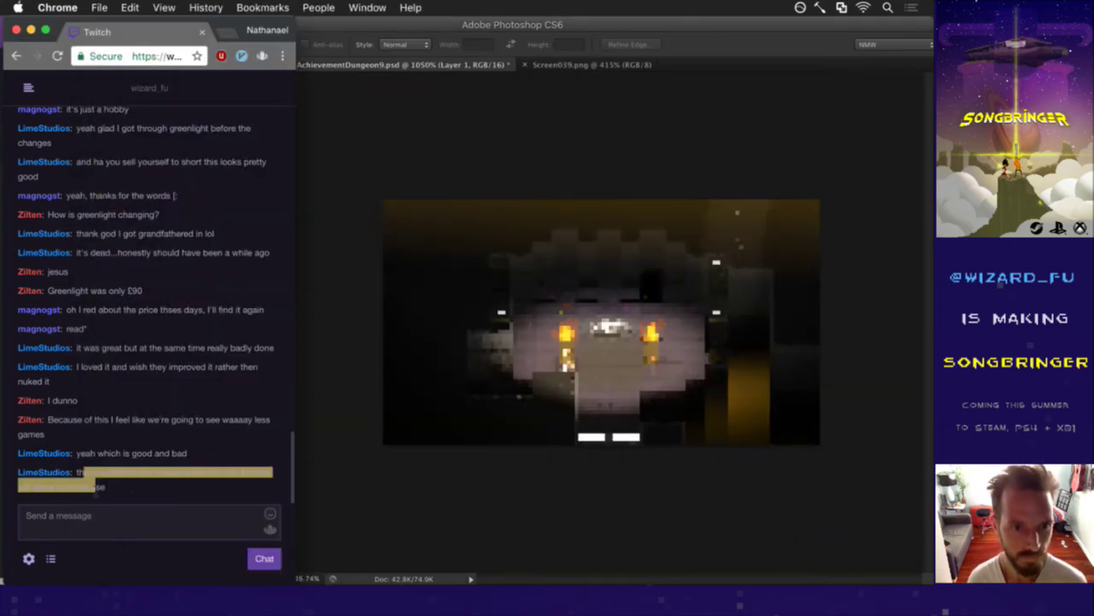
left_click(132, 494)
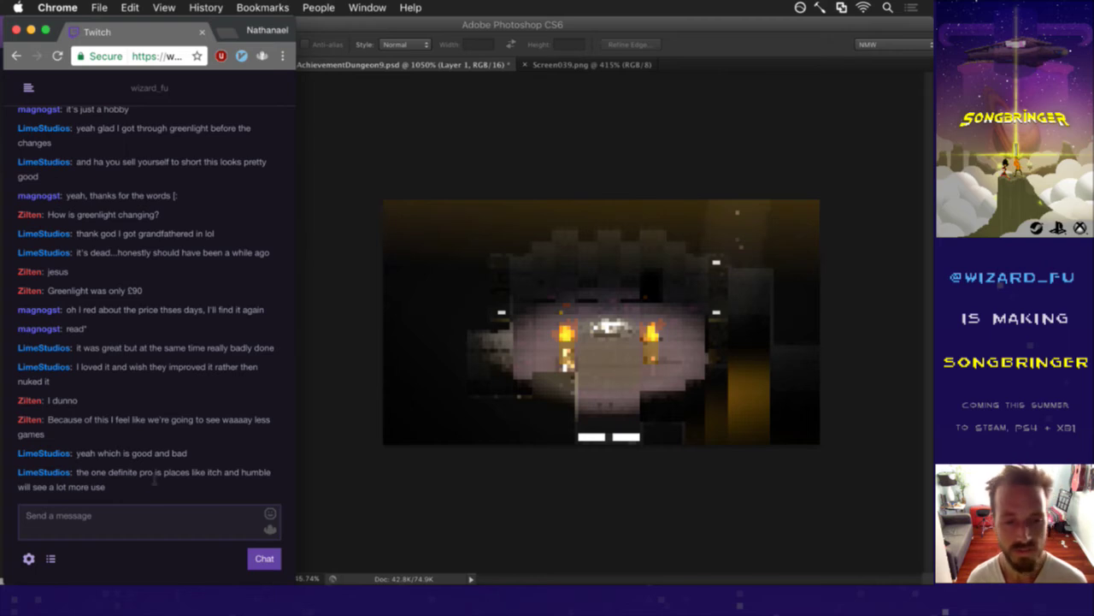
left_click_drag(153, 478, 205, 479)
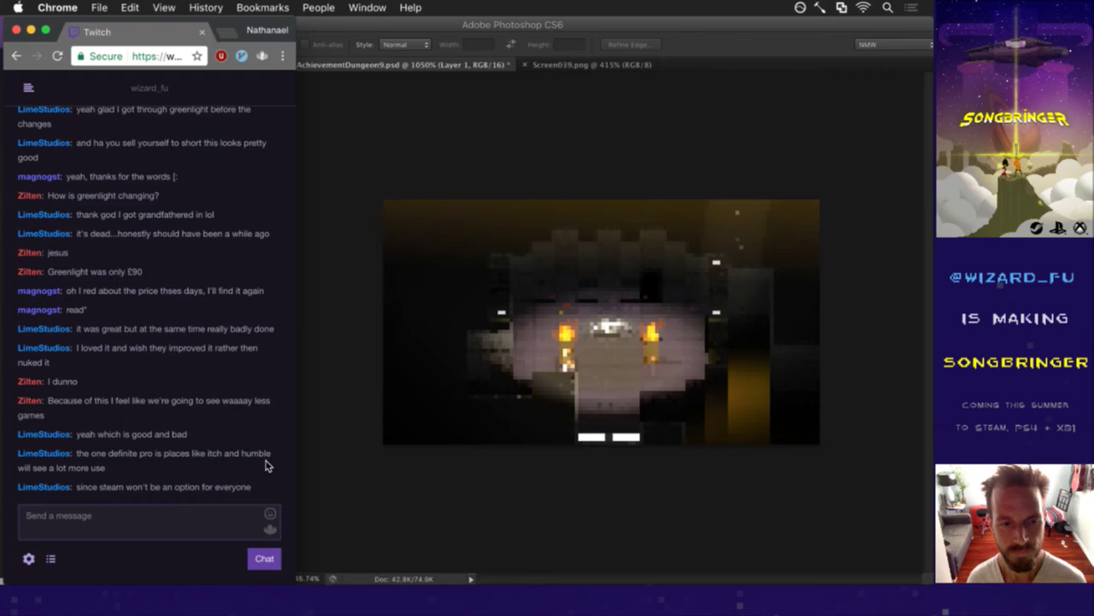
left_click(371, 493)
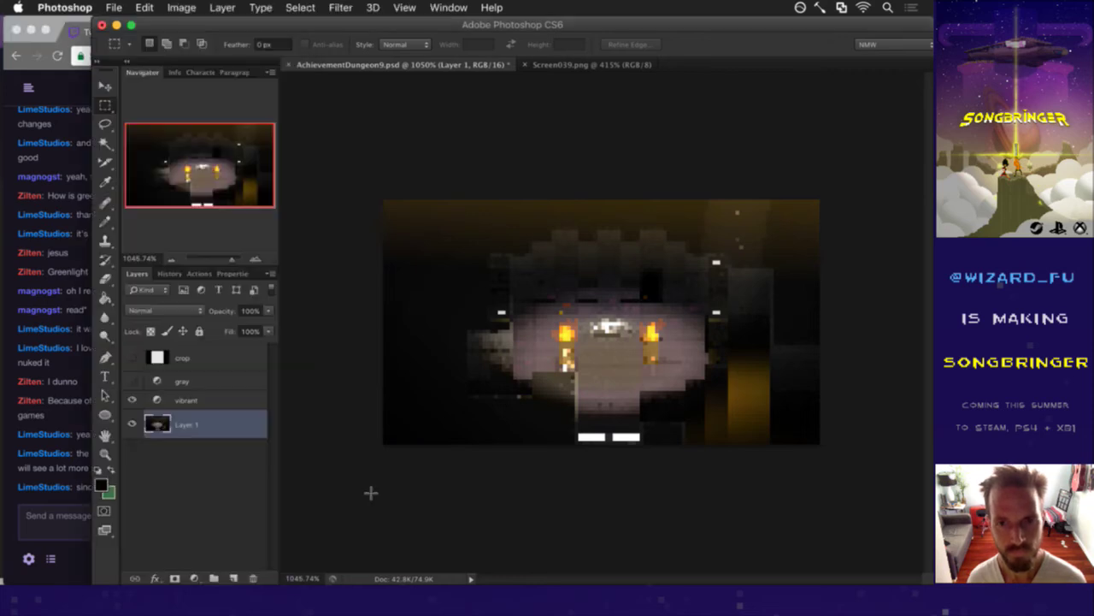
Centre the dungeon room by nudging Layer 1 one pixel left, showing the crop layer as a guide and hiding it again.
left_click(183, 359)
left_click(131, 358)
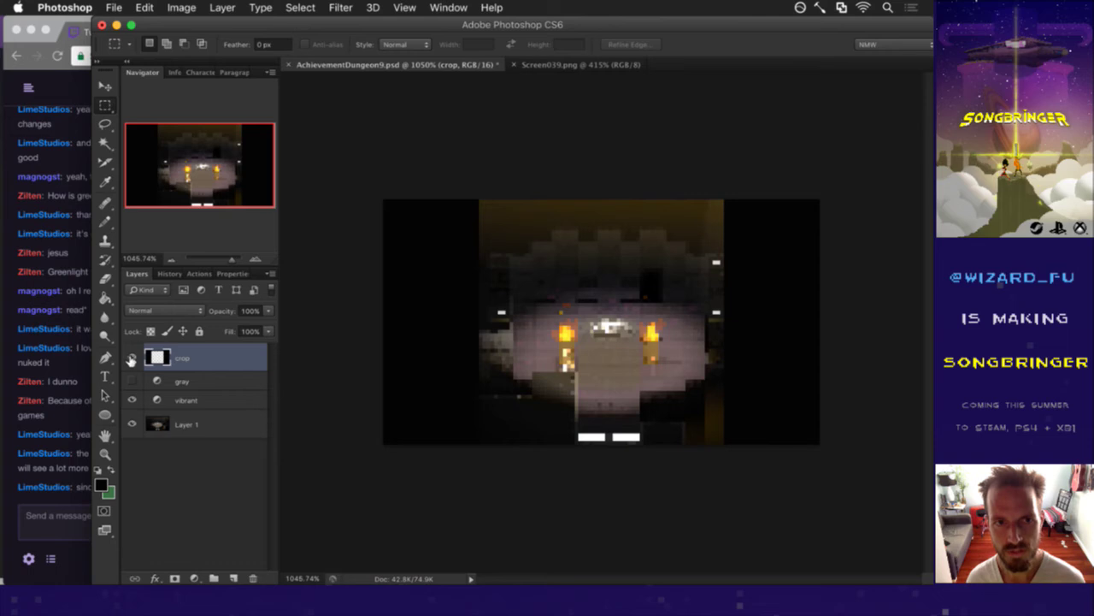
left_click(191, 417)
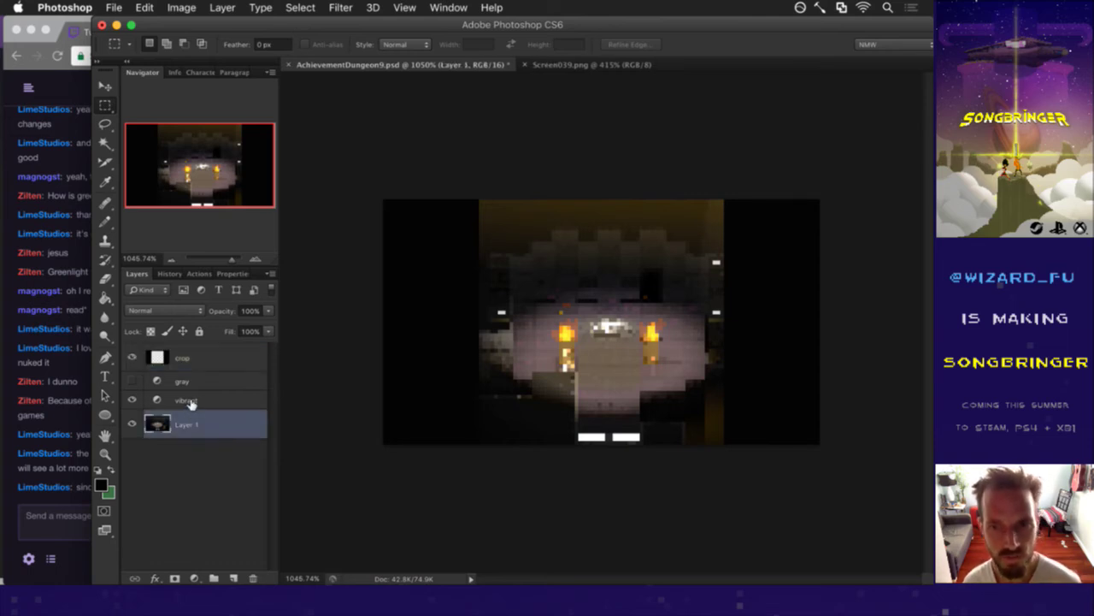
key("v")
key("Left")
key("Left")
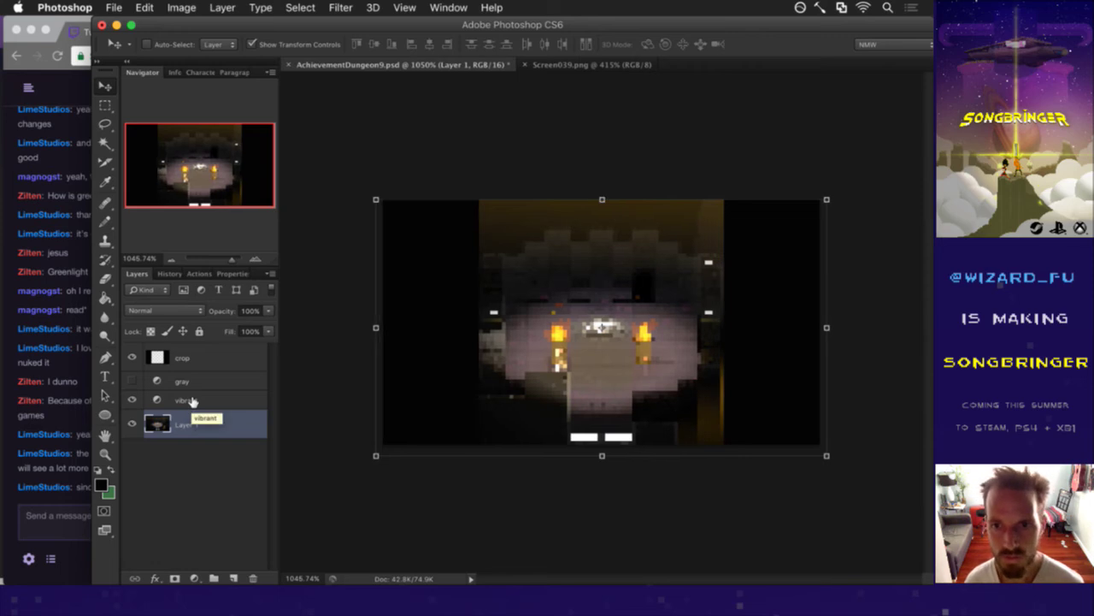
key("Right")
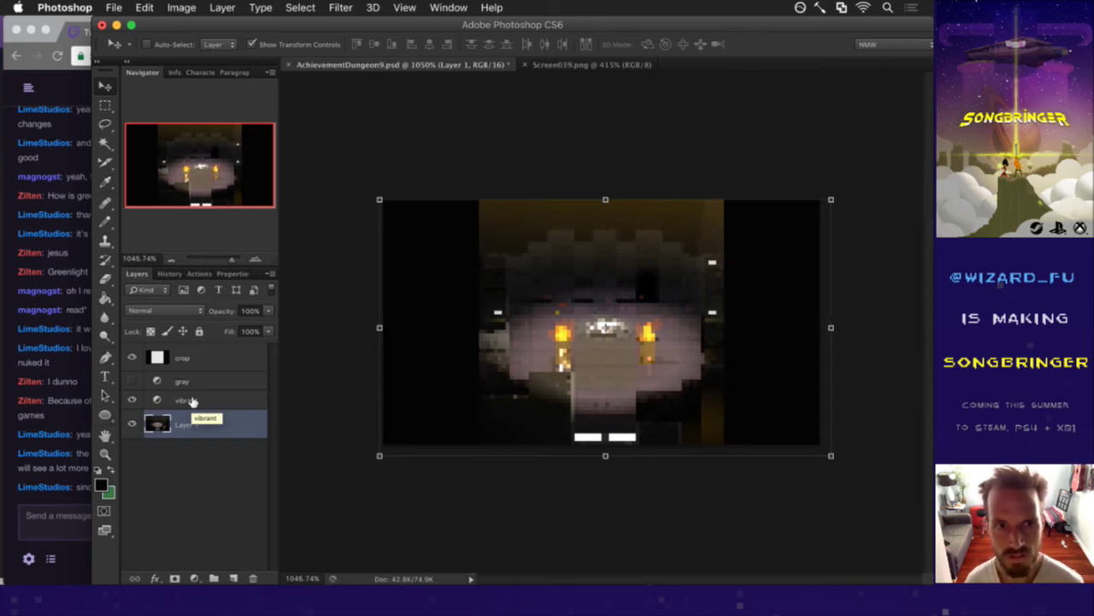
key("Left")
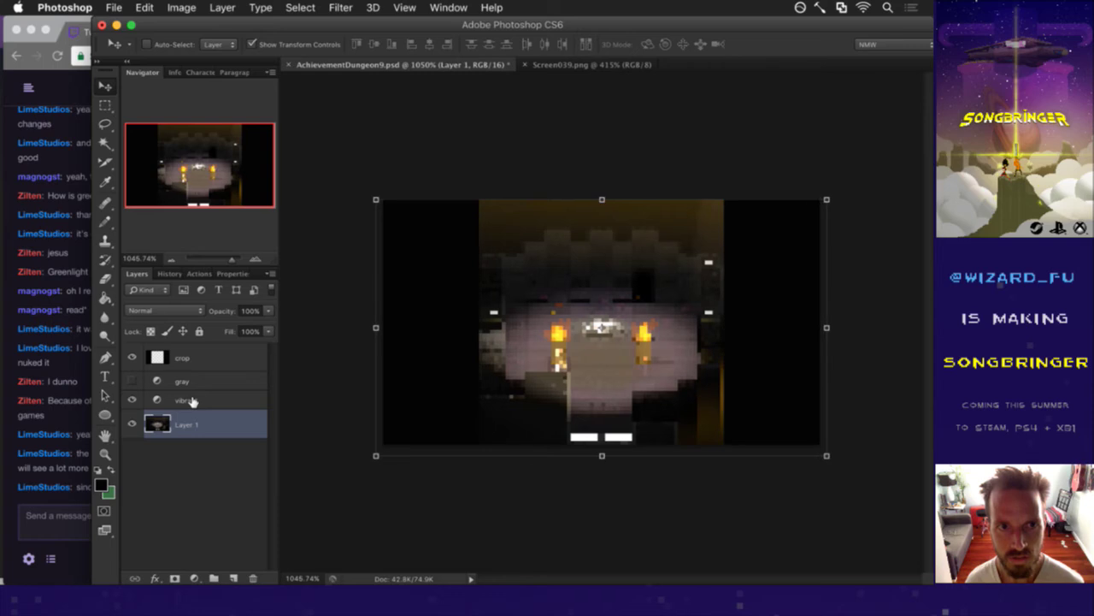
key("Right")
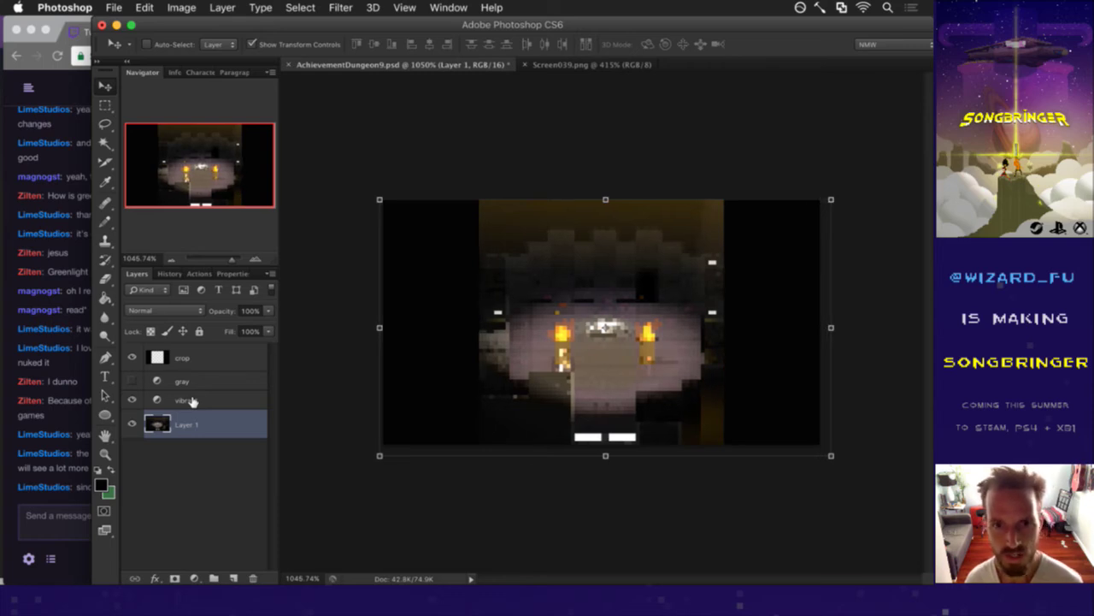
key("m")
left_click(132, 358)
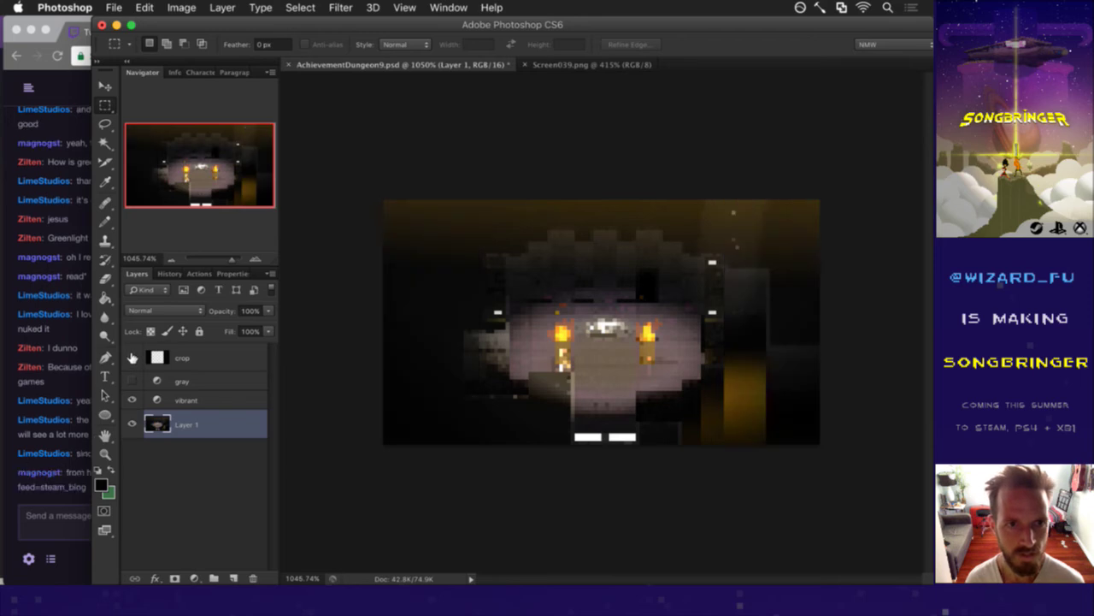
Switch to the Twitch chat in Chrome, open the shared Steam blog link in a new window and place it beside the chat.
left_click(164, 359)
left_click(70, 501)
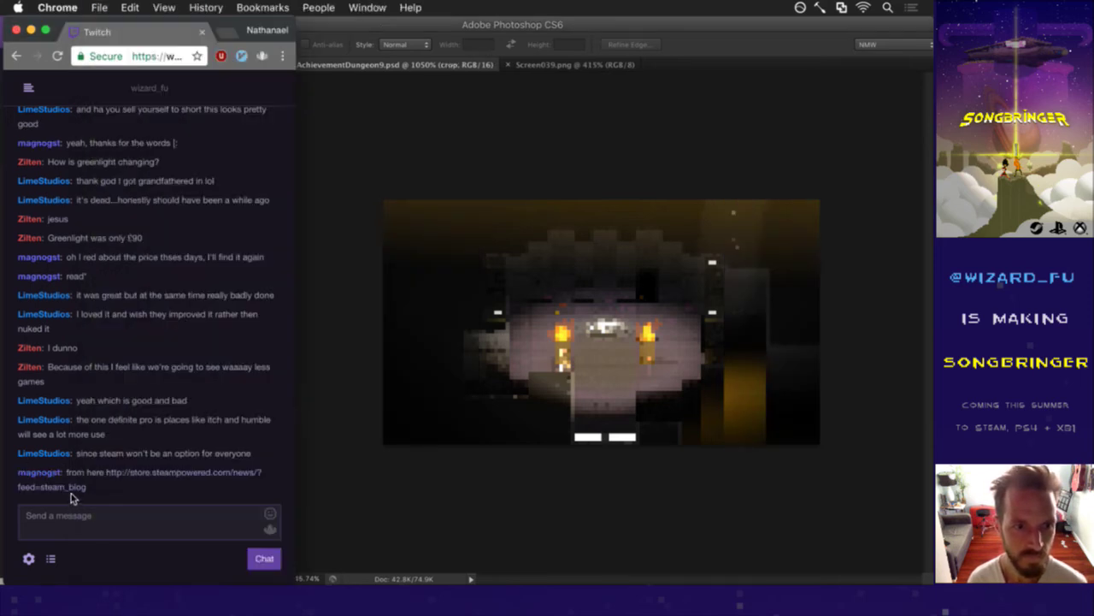
right_click(173, 476)
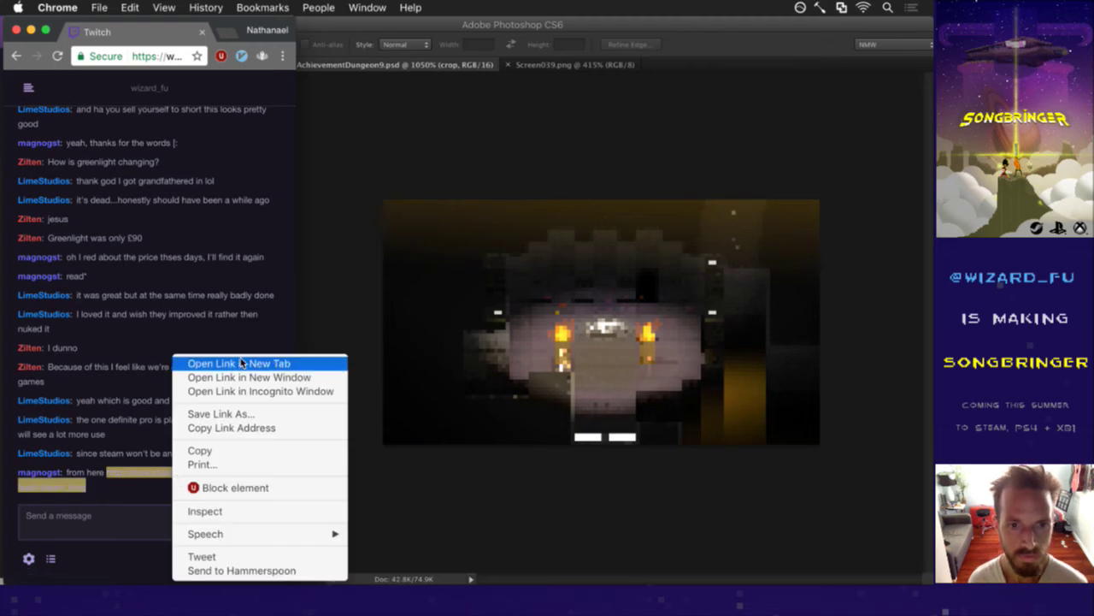
left_click(246, 378)
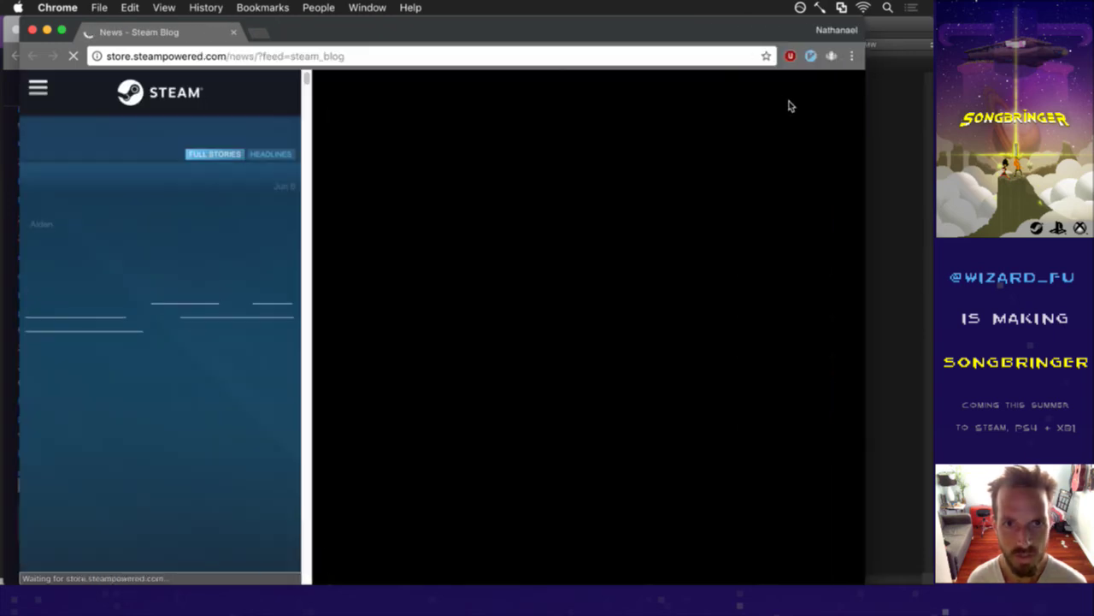
left_click_drag(579, 31, 651, 31)
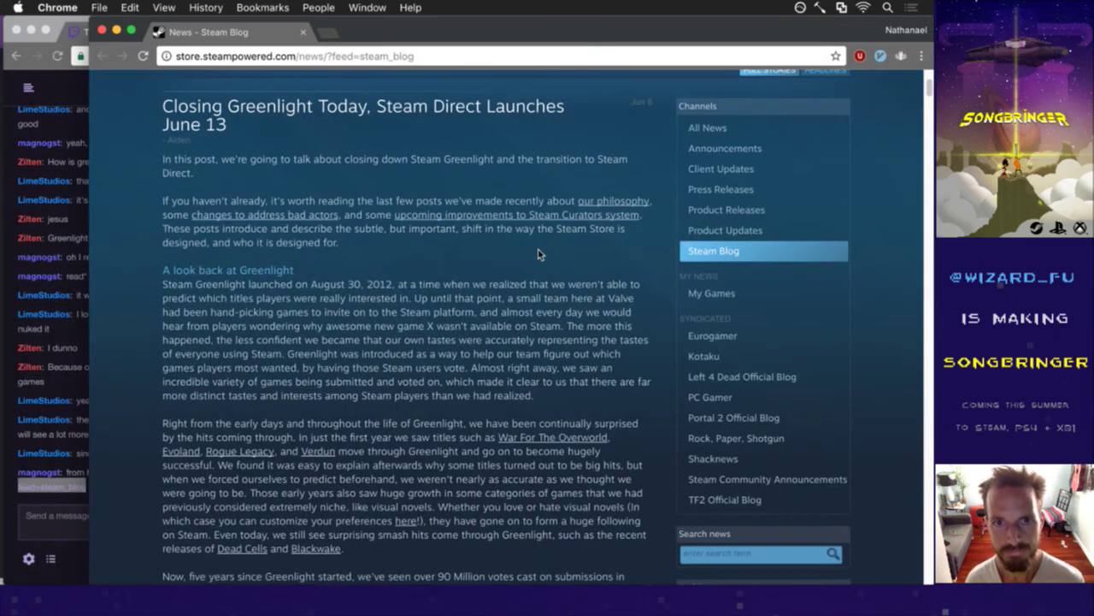
scroll(479, 272, "up", 3)
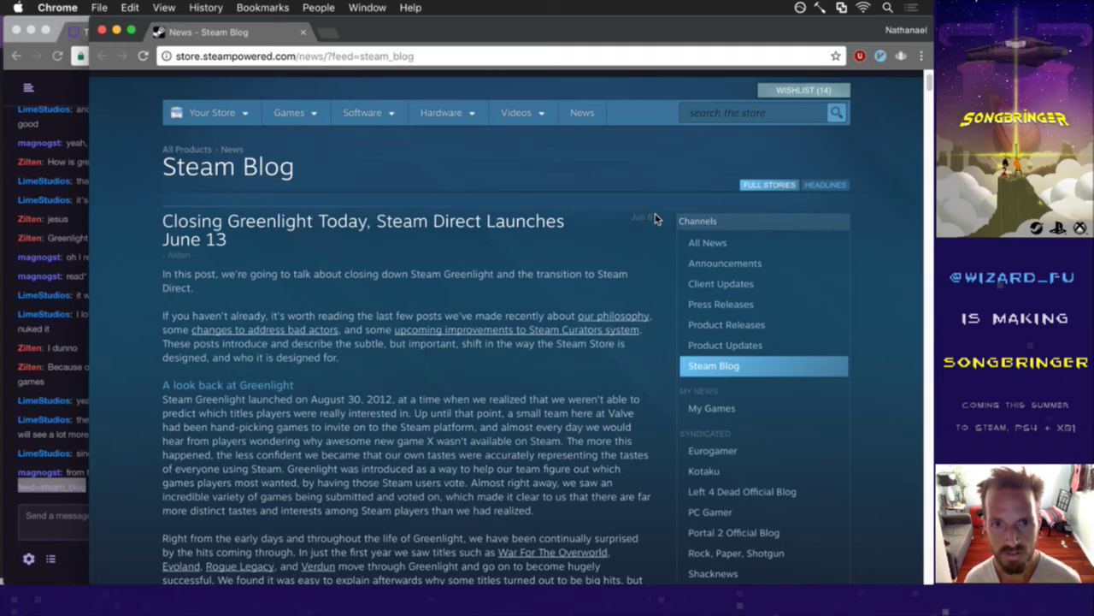
Check the current date by running :!date in vim in iTerm2, and return to the Steam Blog page in Chrome.
key("super+Tab")
key("super+Tab")
key("super+Tab")
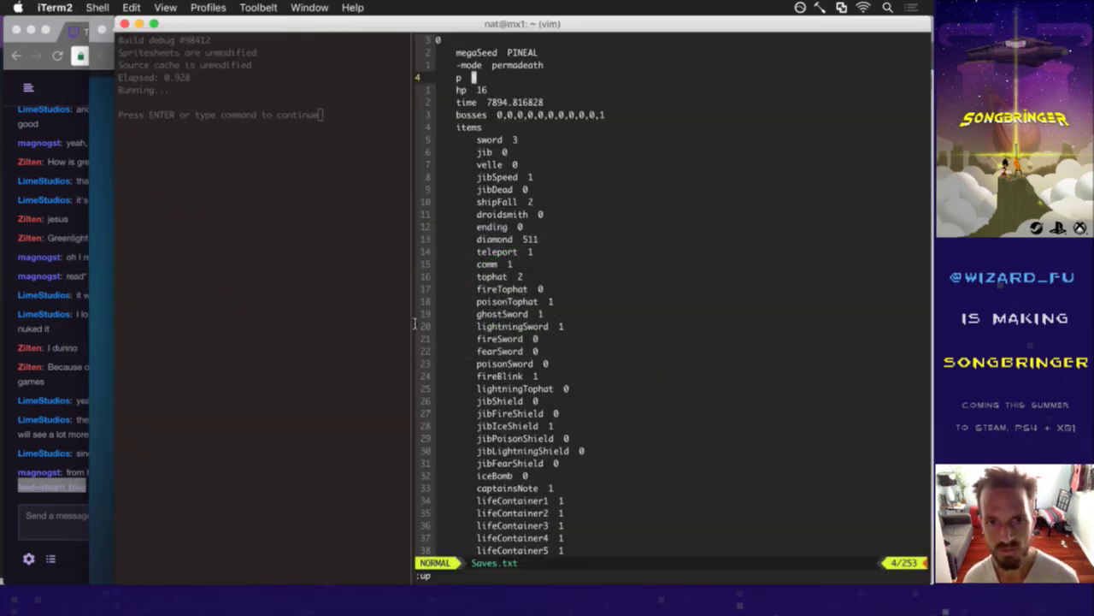
type(":!date")
key("Return")
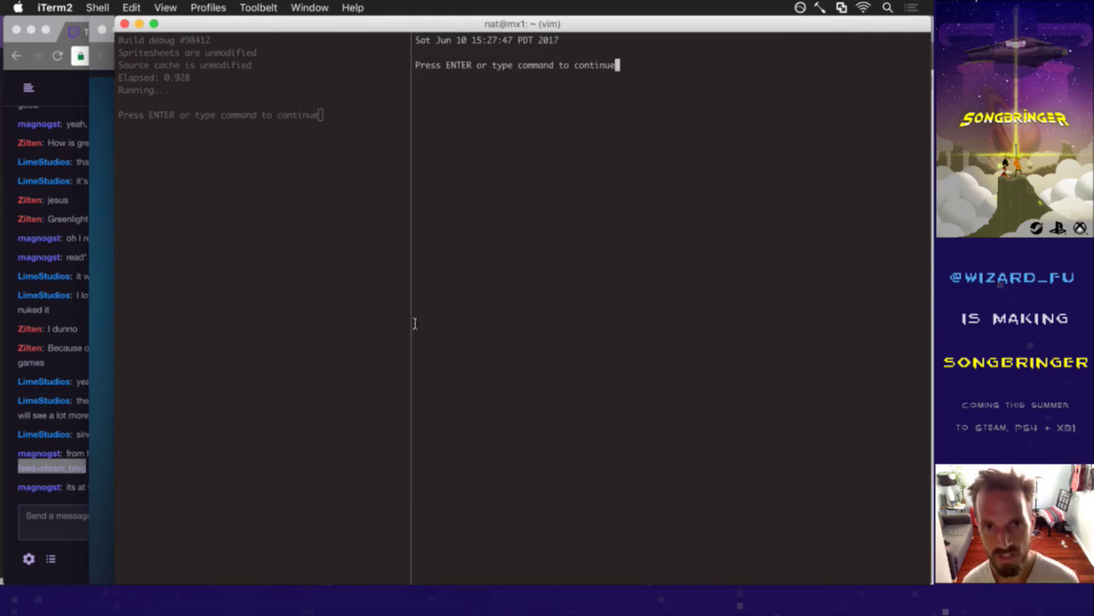
key("Return")
key("super+Tab")
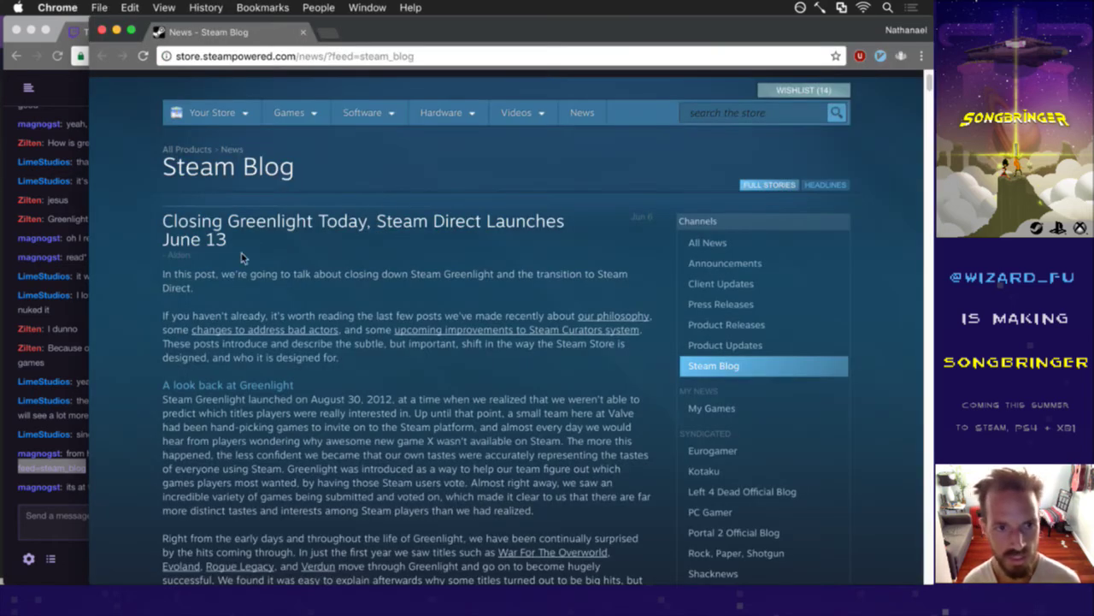
Read the Steam Blog post on closing Greenlight down to the Steam Direct details at its end.
left_click(76, 486)
left_click_drag(74, 496, 162, 495)
left_click(353, 303)
scroll(265, 285, "down", 2)
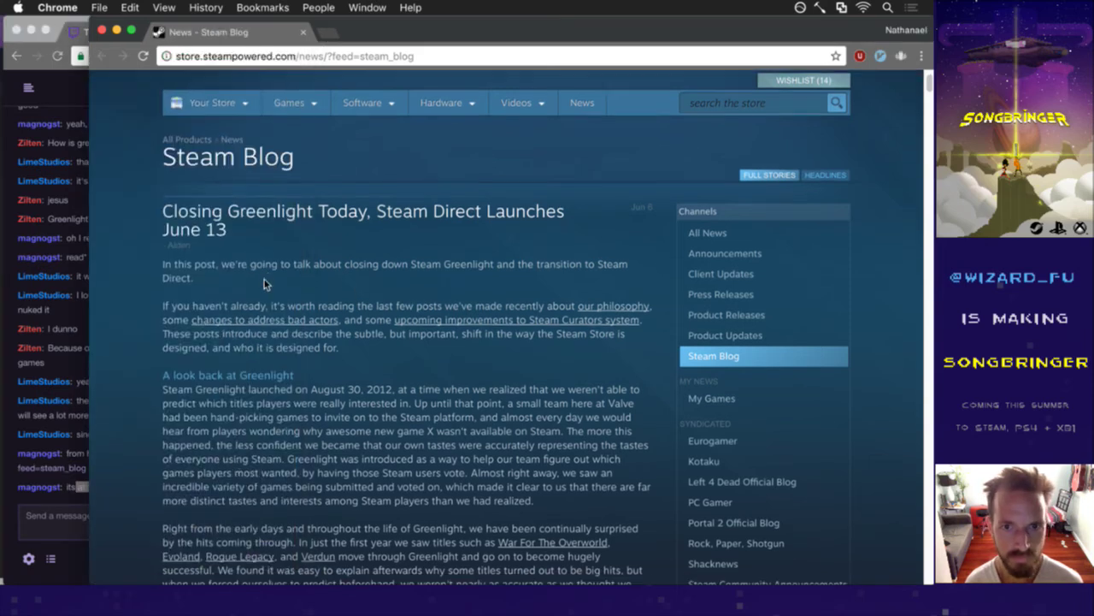
scroll(264, 285, "down", 10)
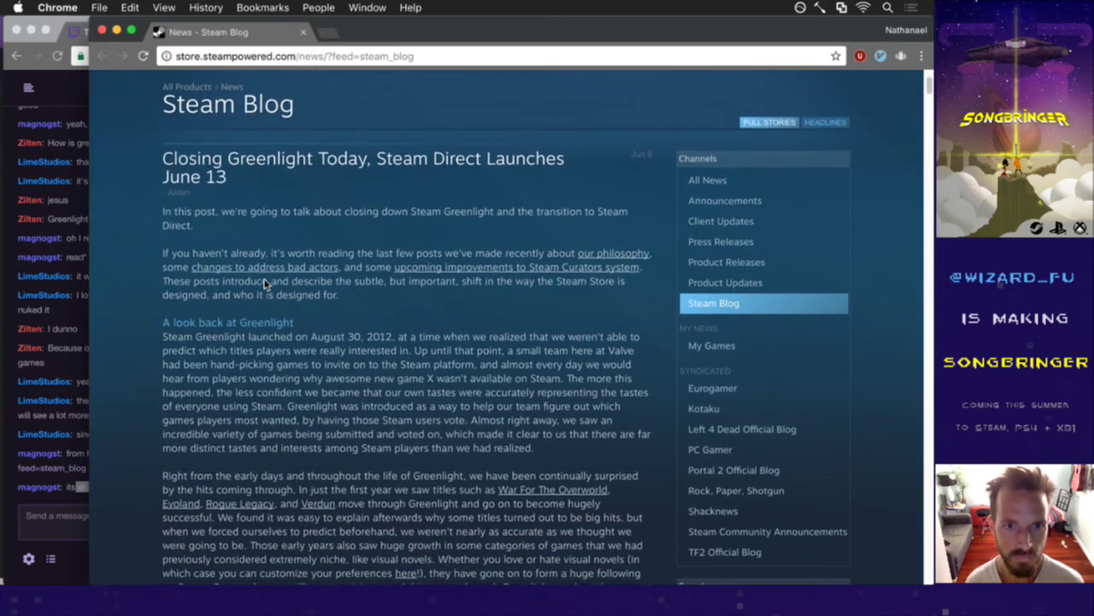
scroll(265, 285, "down", 20)
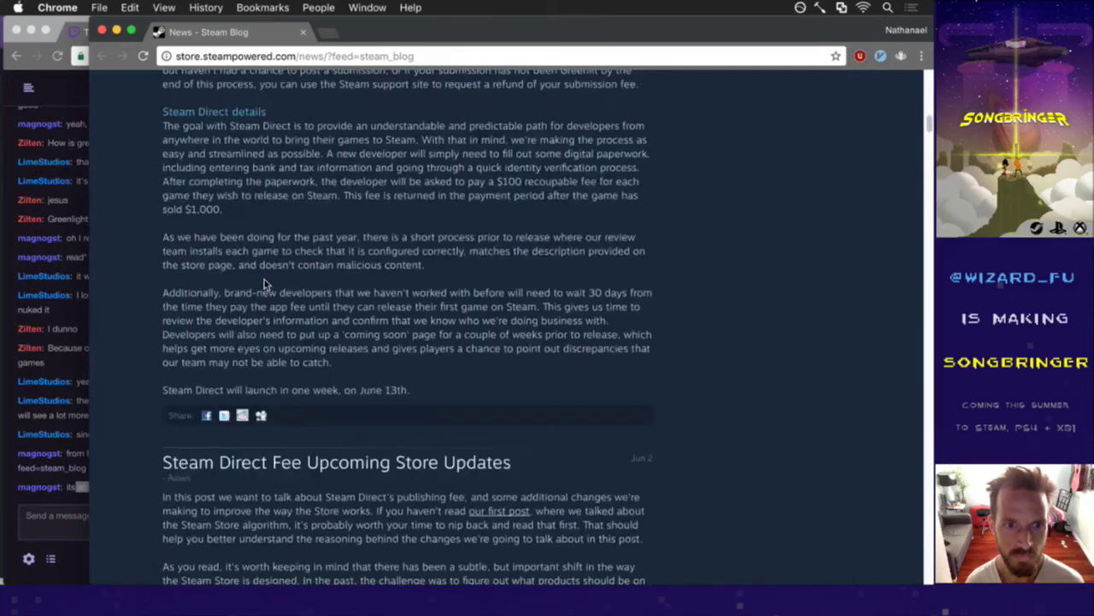
scroll(264, 285, "up", 20)
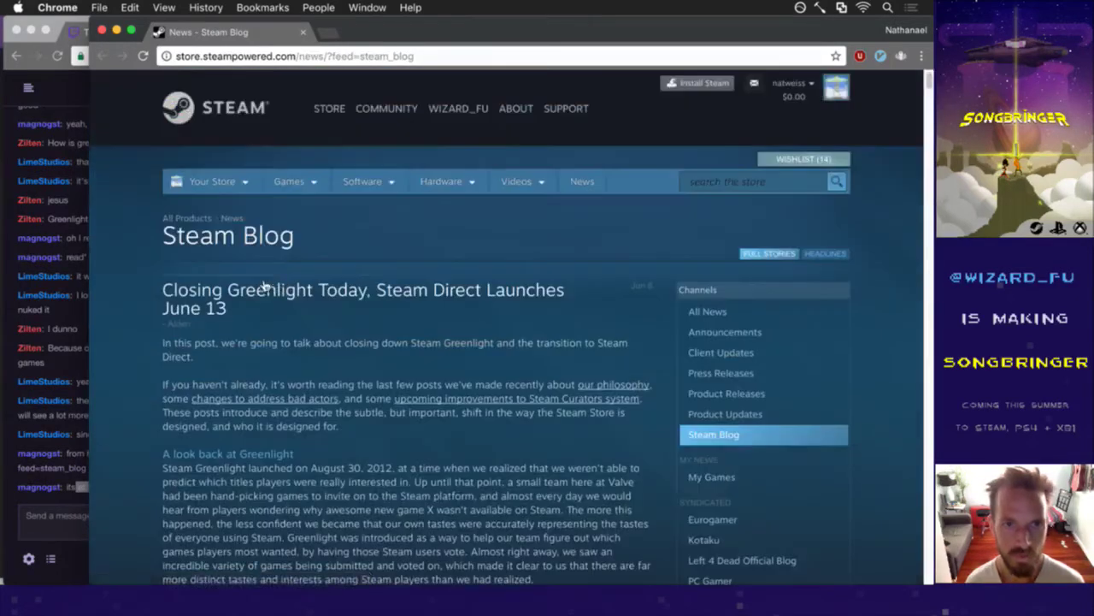
Save a shortcut to the Steam Blog page on the desktop, close its window and bring the Songbringer achievements page forward.
left_click(174, 56)
left_click_drag(173, 57, 687, 330)
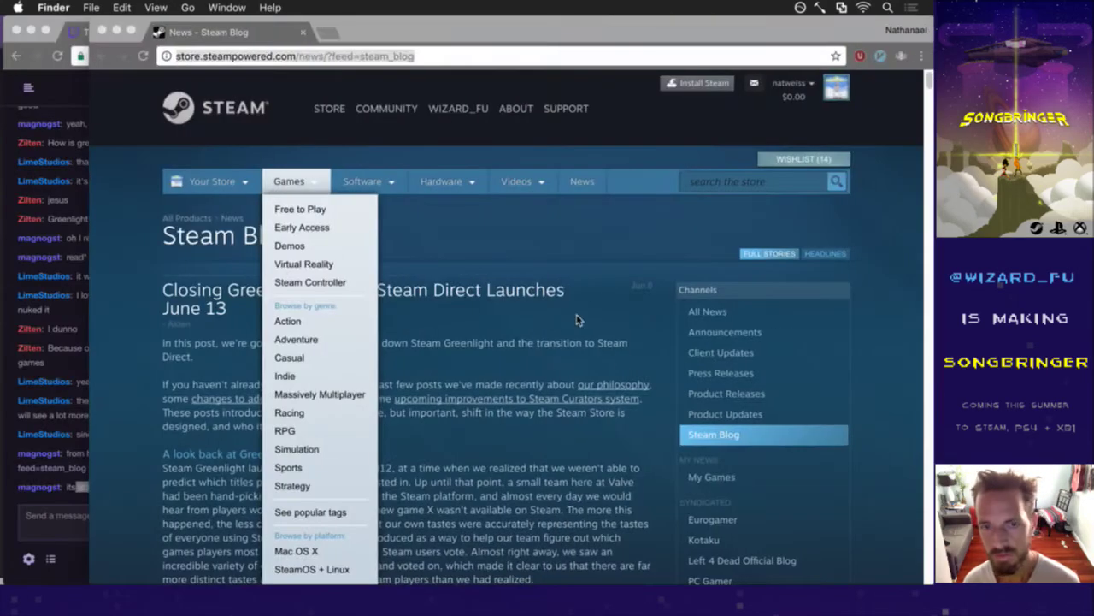
left_click(513, 285)
key("super+w")
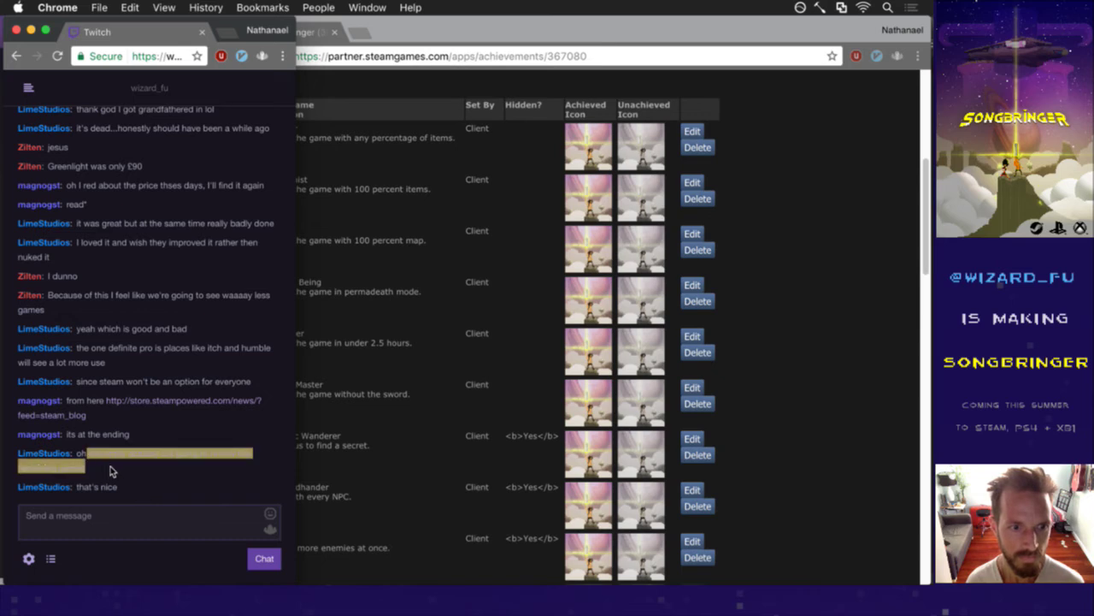
left_click(407, 509)
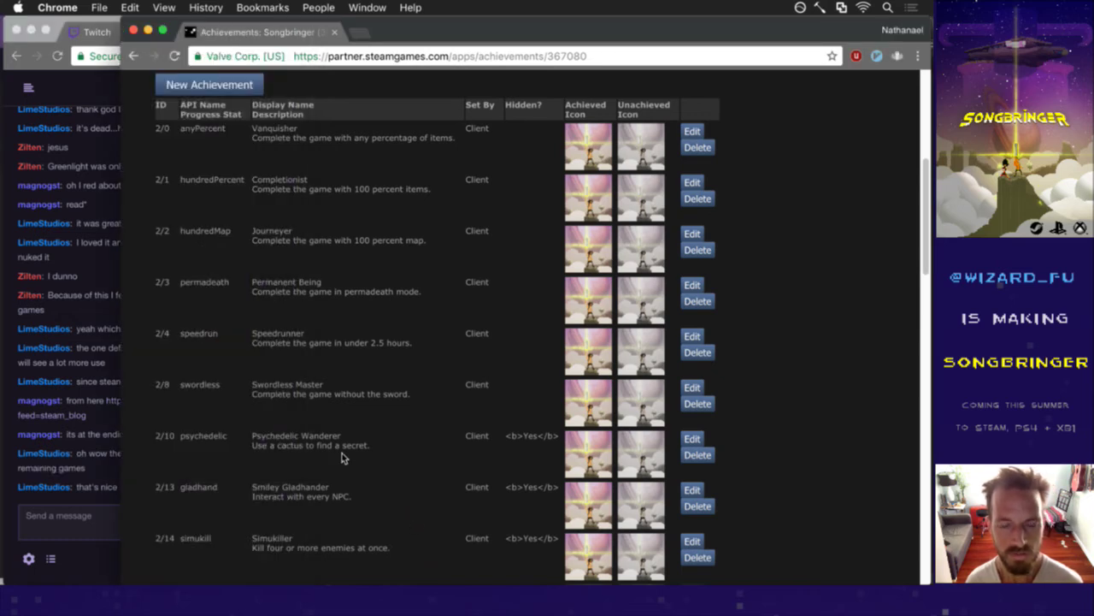
Switch to Photoshop and save AchievementDungeon9.psd with the crop layer hidden.
key("super+Tab")
key("super+Tab")
key("super+Tab")
key("super+shift+Tab")
key("super+shift+Tab")
key("super+Tab")
key("super+Tab")
key("super+Tab")
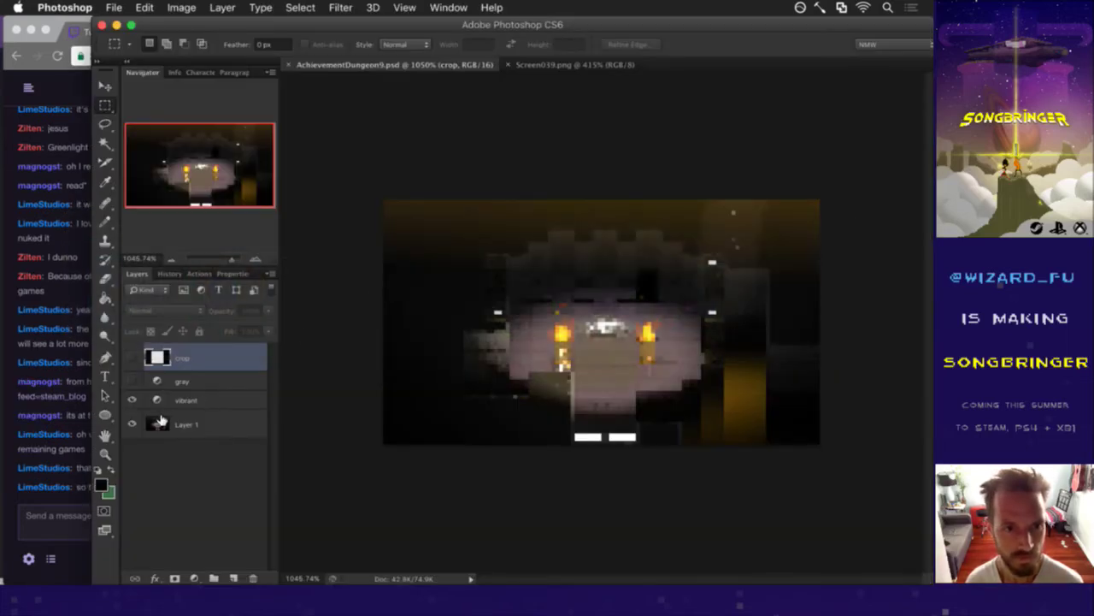
left_click(132, 356)
left_click(132, 356)
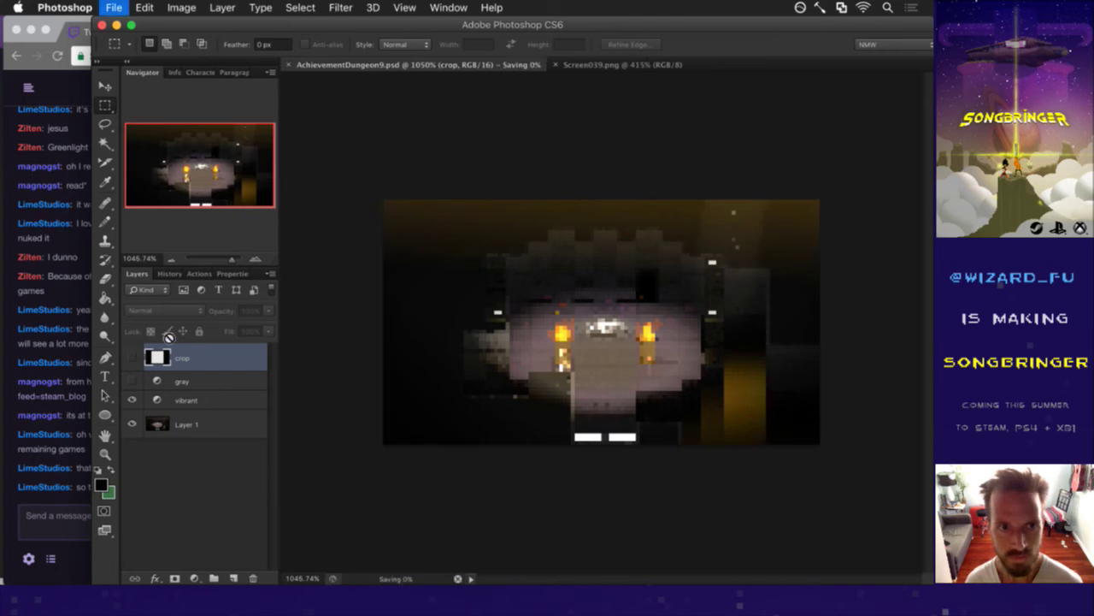
left_click(196, 274)
left_click(136, 273)
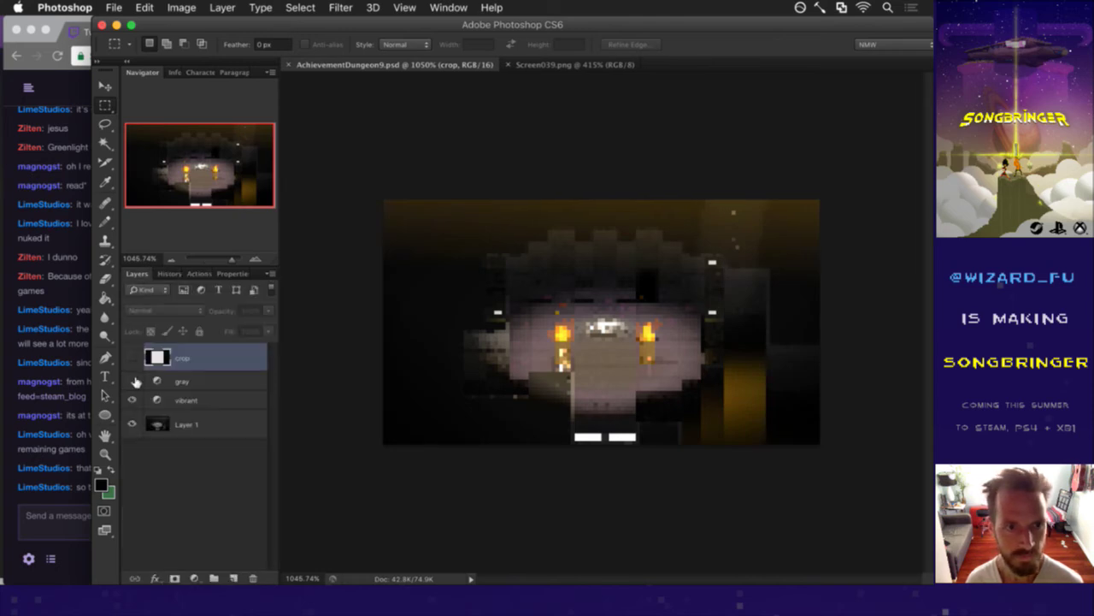
Show the gray layer and export the grayscale image with the SaveIcon1920 action.
left_click(133, 382)
left_click(194, 274)
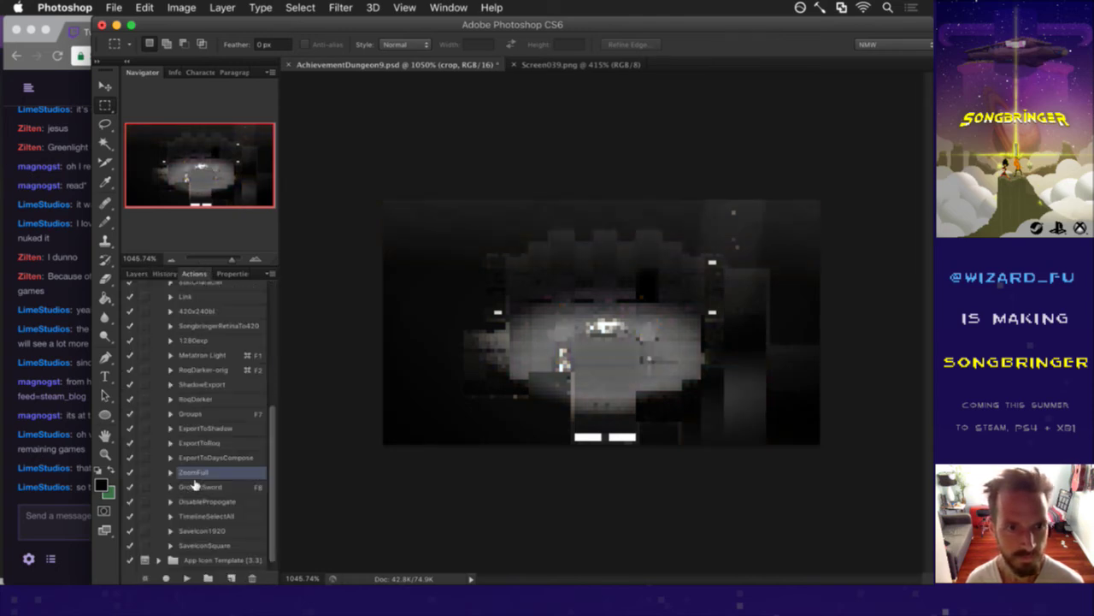
left_click(206, 530)
left_click(186, 578)
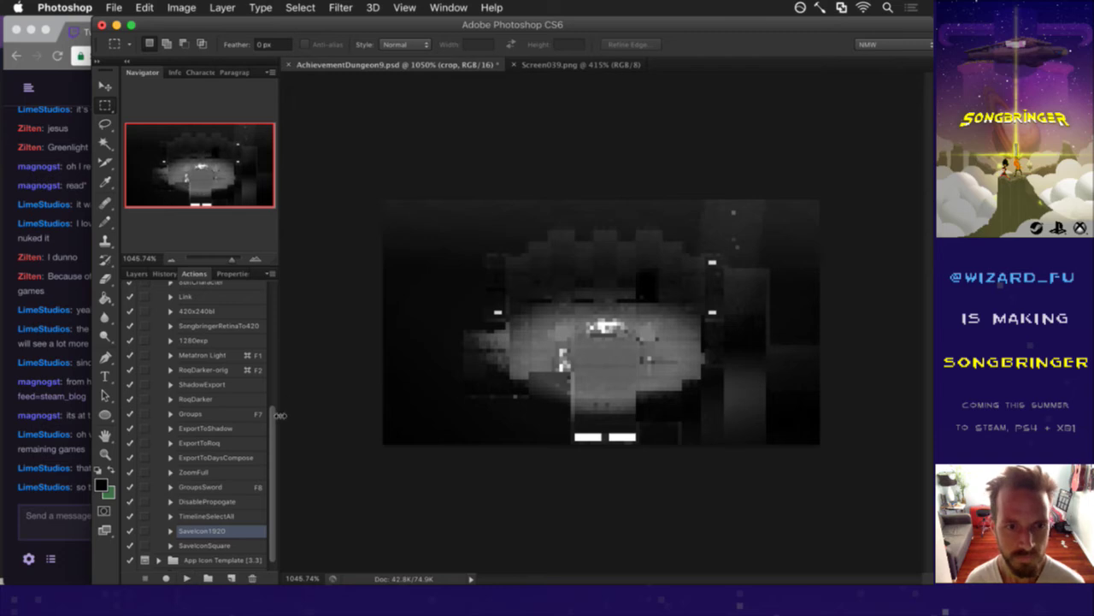
Switch to Finder, close the 06-10-17 folder window and bring up the Icons folder.
key("super+Tab")
key("super+Tab")
key("super+shift+Tab")
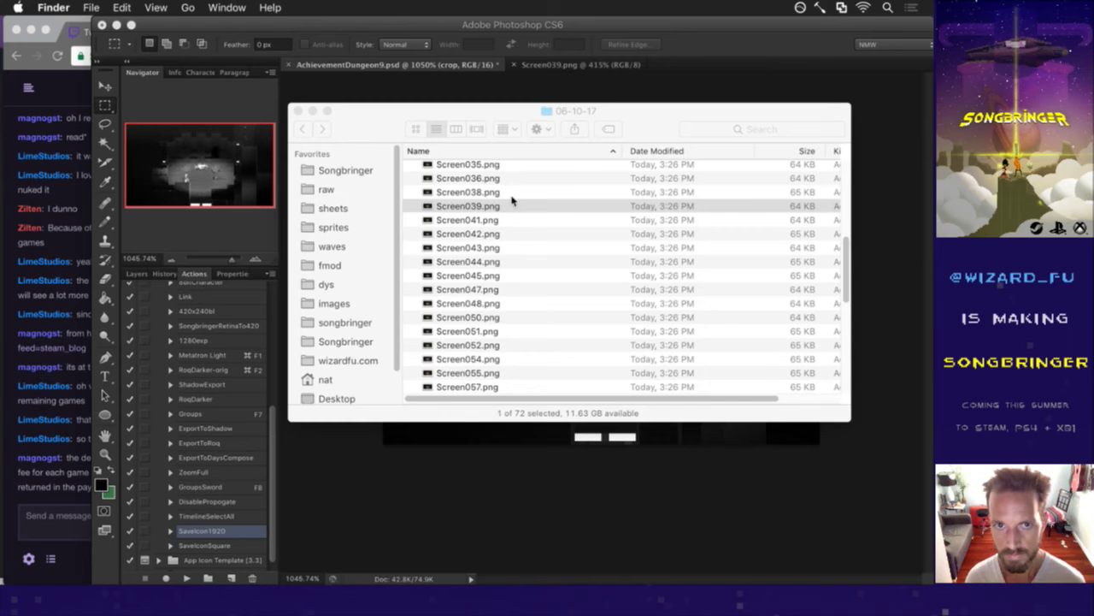
key("super+Up")
key("F11")
left_click(795, 133)
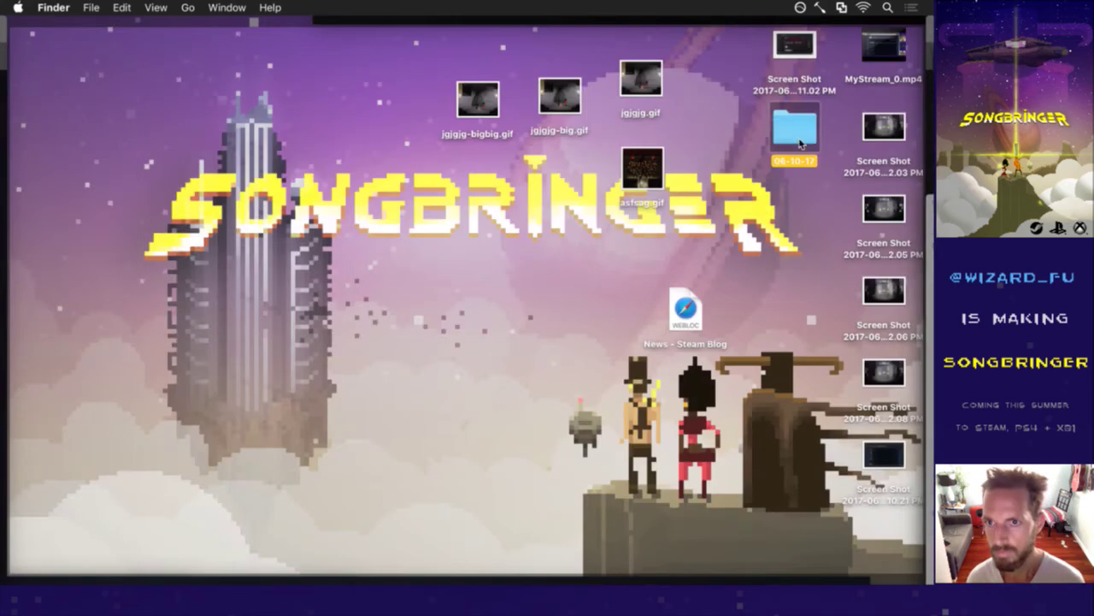
key("super+w")
key("F11")
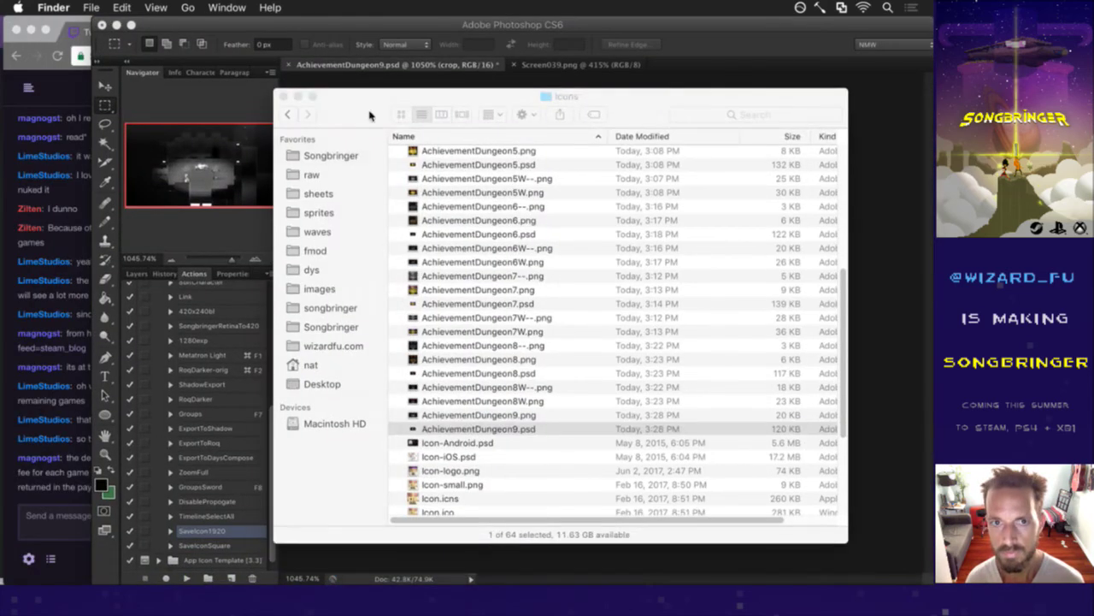
Rename the exported AchievementDungeon9.png to AchievementDungeon9W--.png.
left_click(510, 415)
left_click(510, 416)
key("Right")
type("W--")
key("Return")
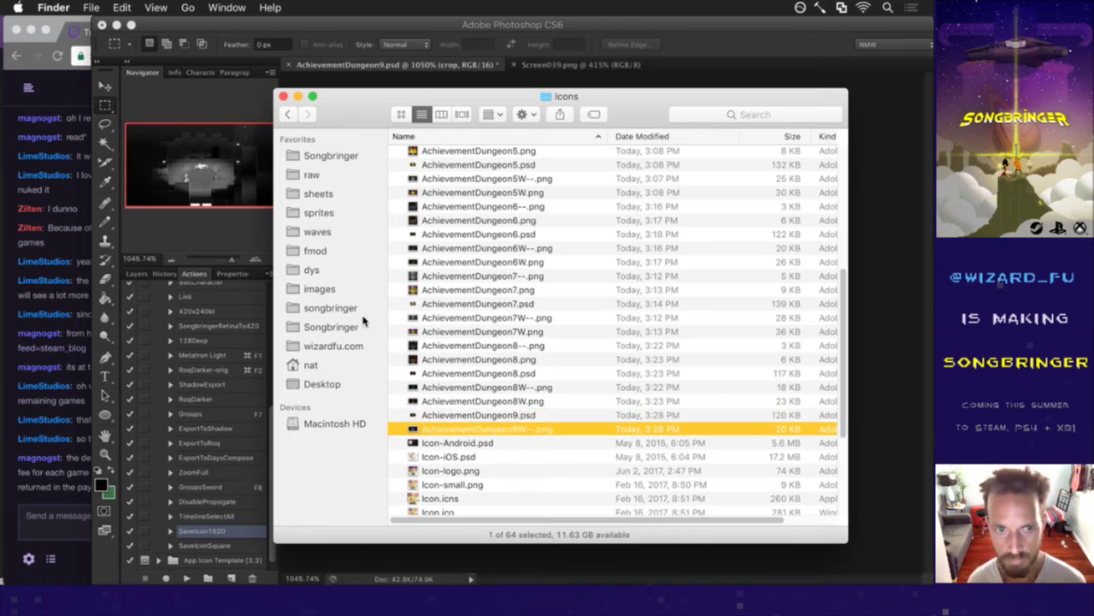
Export the grayscale image with Photoshop's SaveIconSquare action and rename the exported PNG in Finder to AchievementDungeon9--.png.
left_click(216, 231)
left_click(195, 545)
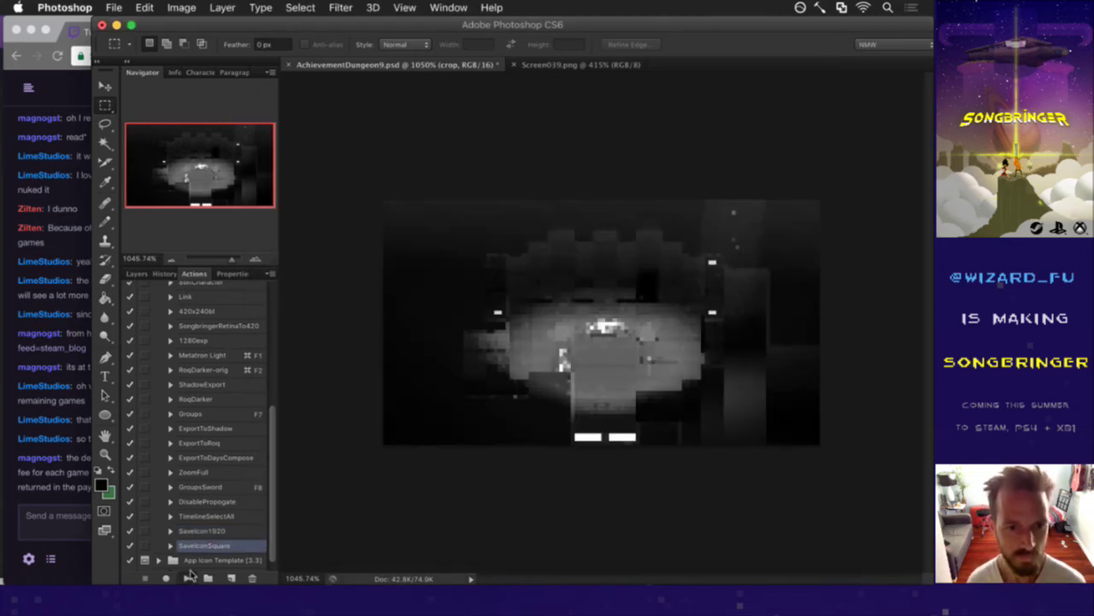
key("super+Tab")
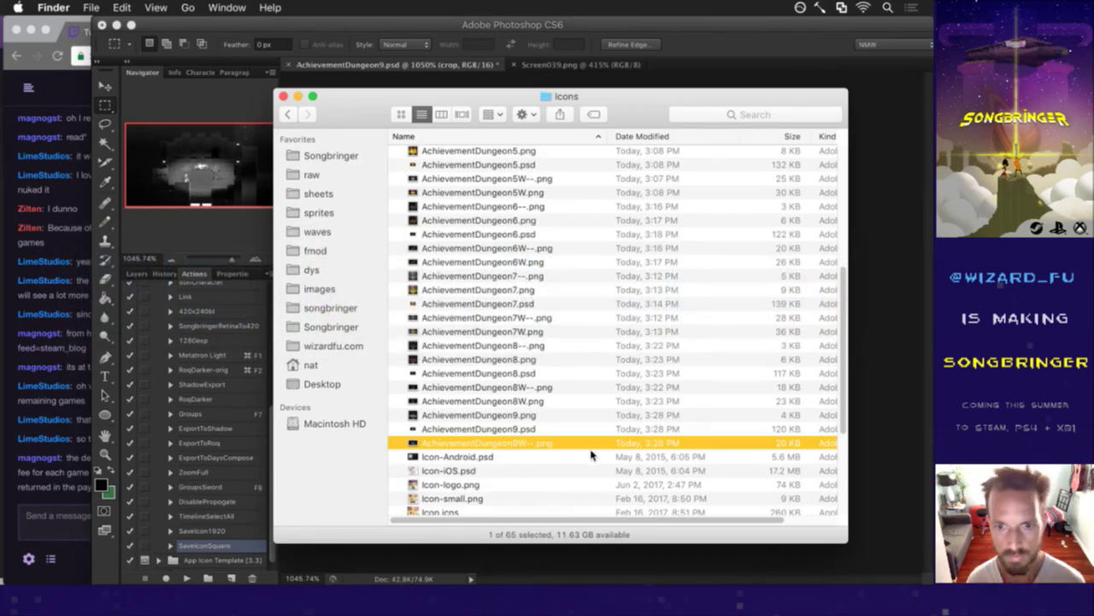
key("Up")
key("Up")
key("Return")
key("Right")
type("--")
key("Return")
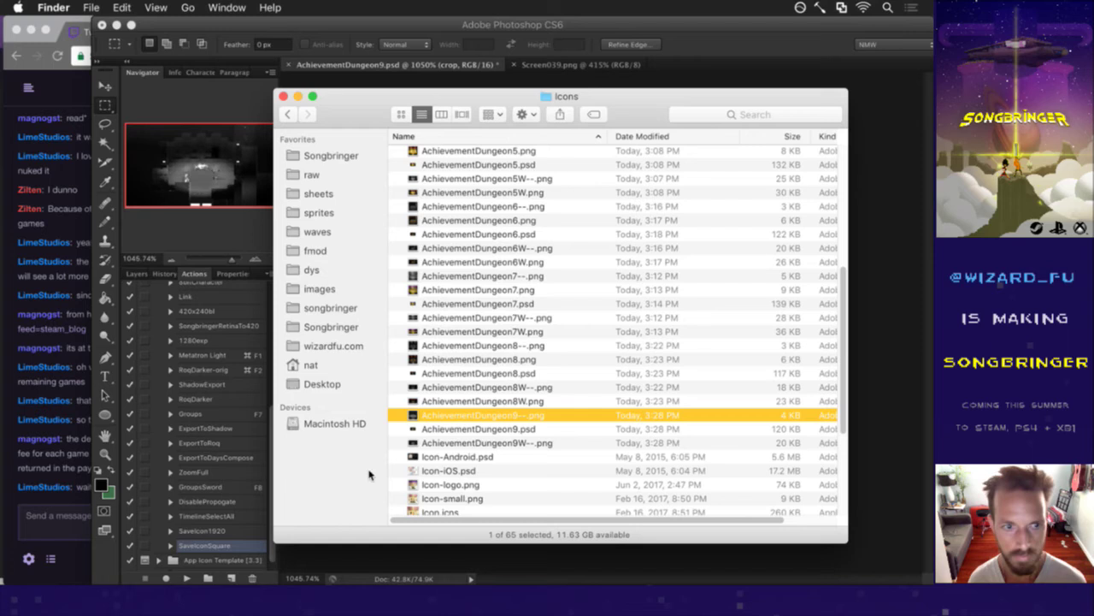
Read the Twitch chat messages about the Steam Direct fee per game and return to the Icons folder in Finder.
left_click(87, 471)
left_click_drag(79, 438, 96, 454)
left_click(133, 470)
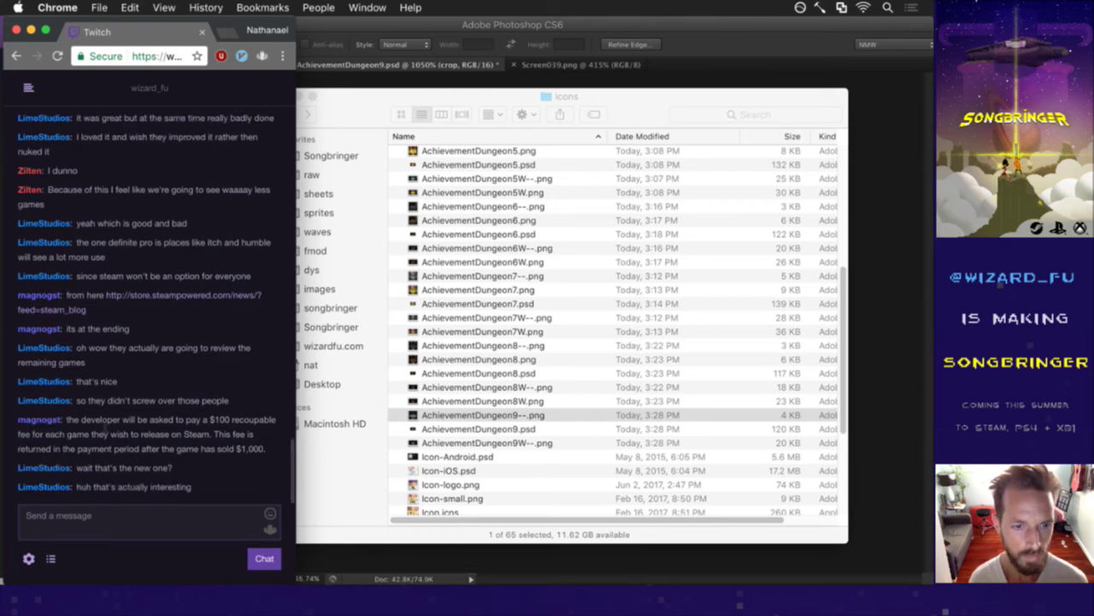
left_click_drag(106, 400, 229, 400)
left_click(229, 400)
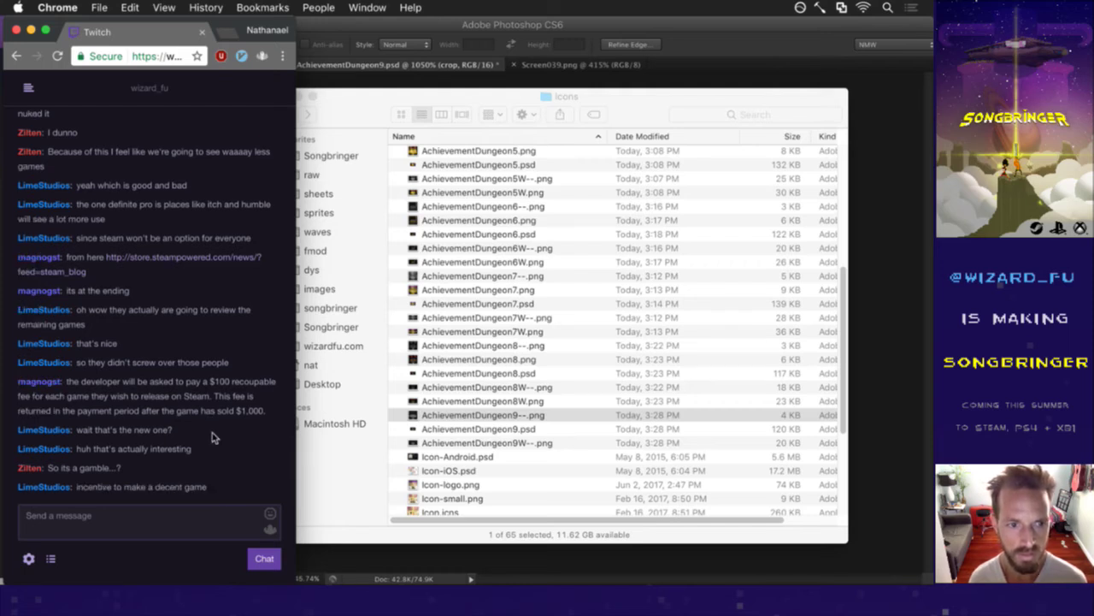
left_click(378, 493)
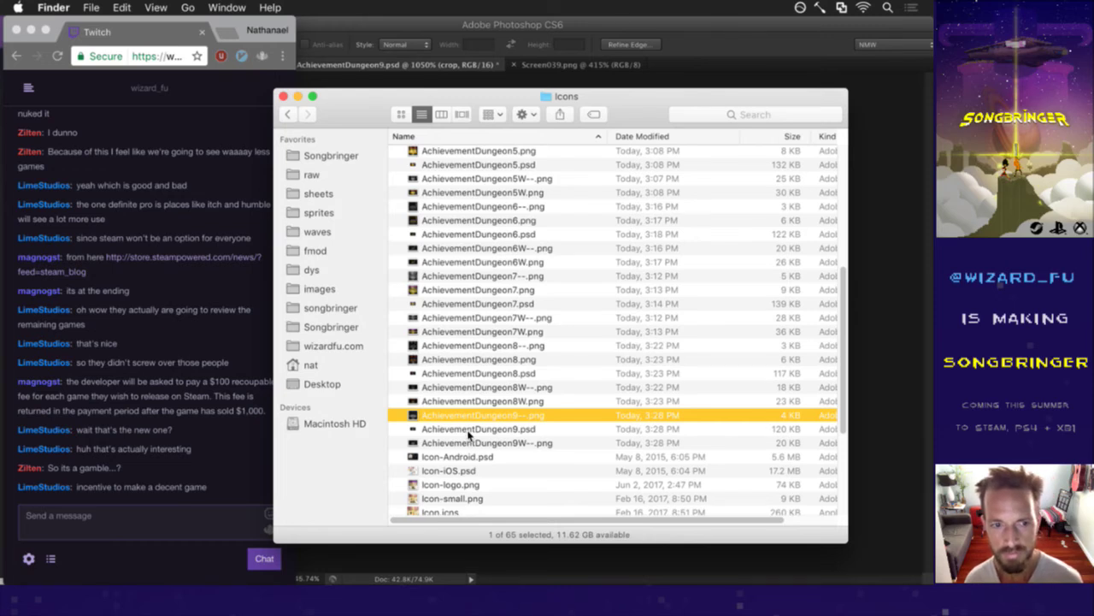
left_click(212, 441)
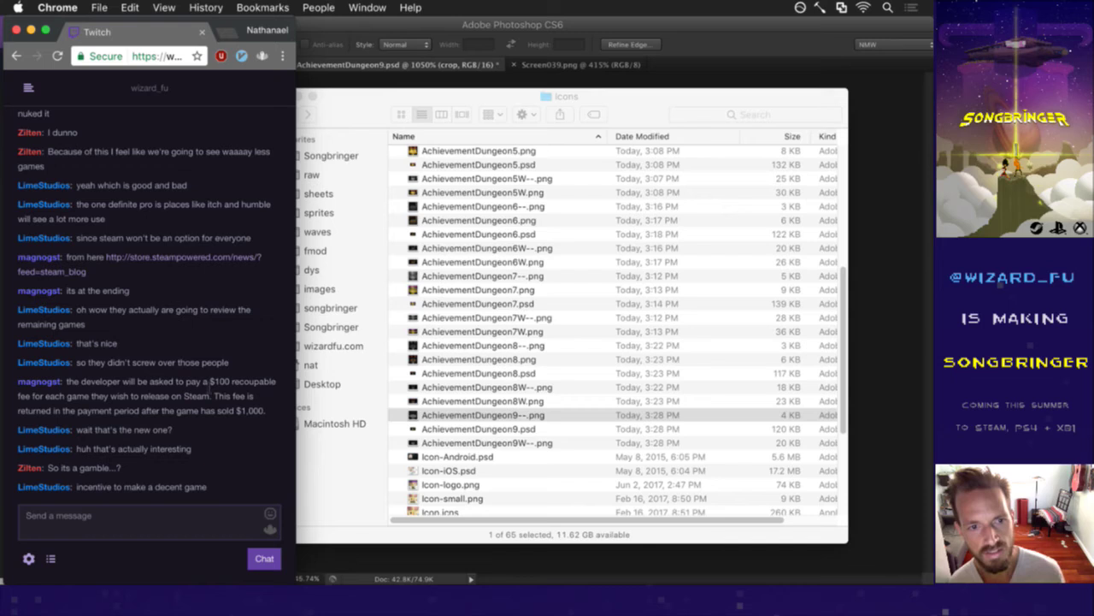
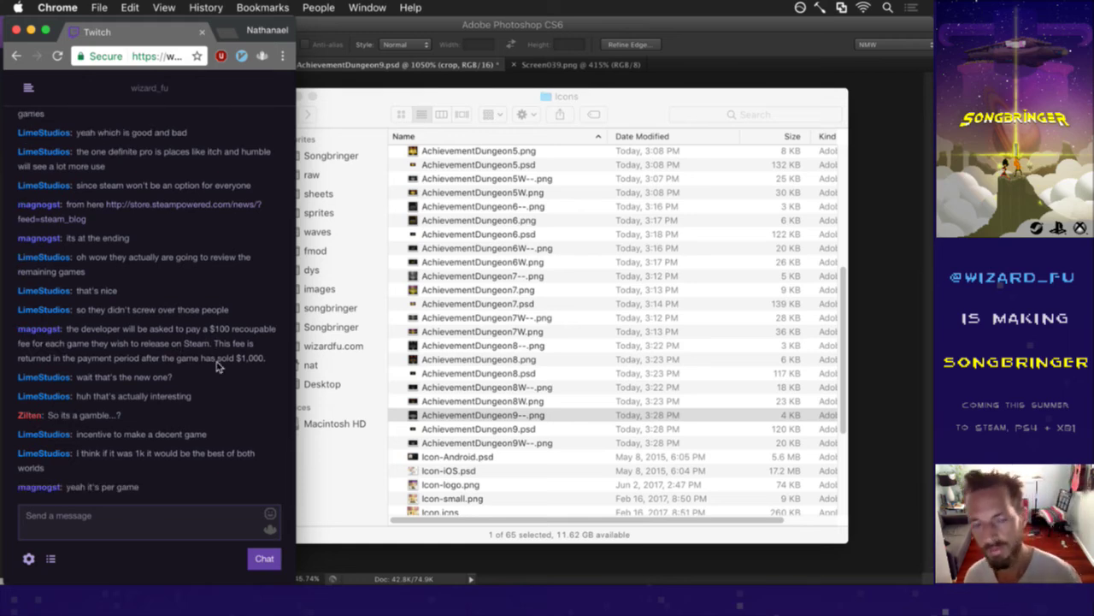
left_click_drag(163, 330, 209, 344)
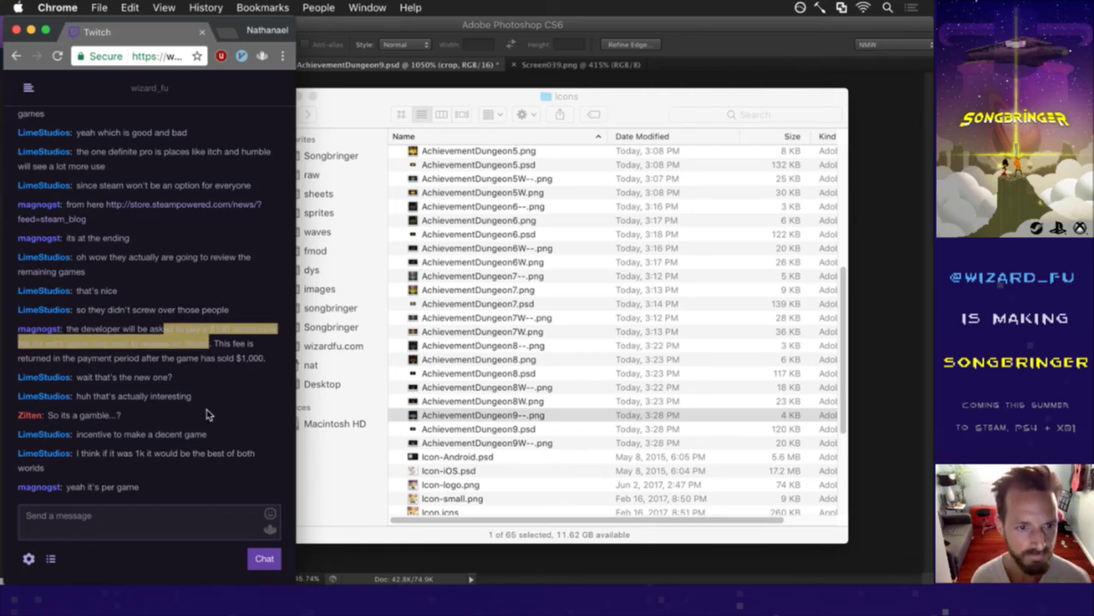
left_click_drag(83, 455, 160, 464)
left_click_drag(117, 435, 137, 440)
left_click(141, 449)
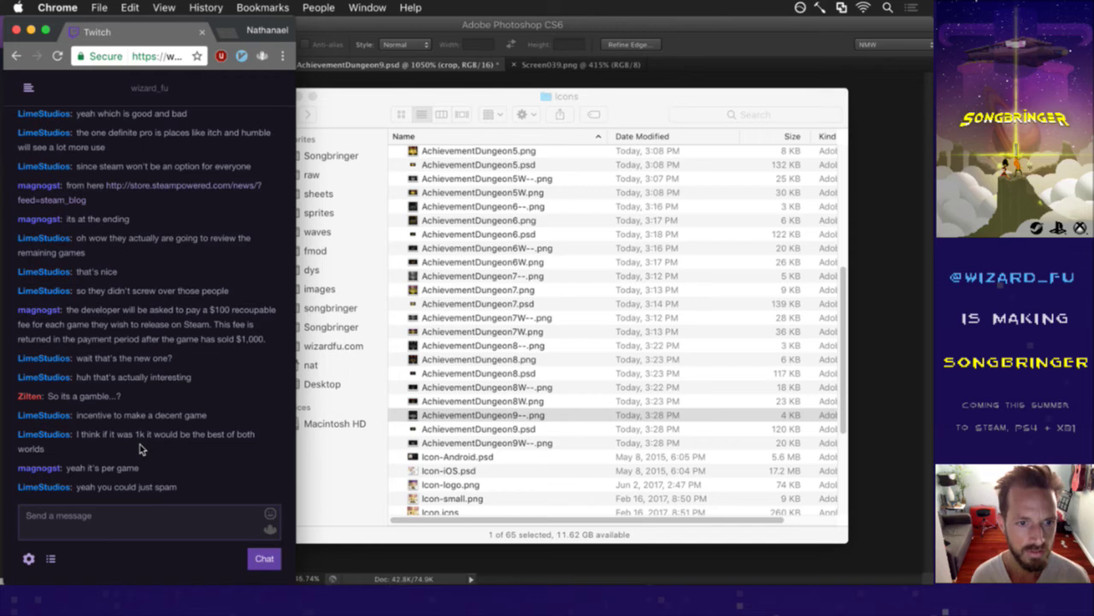
left_click(317, 481)
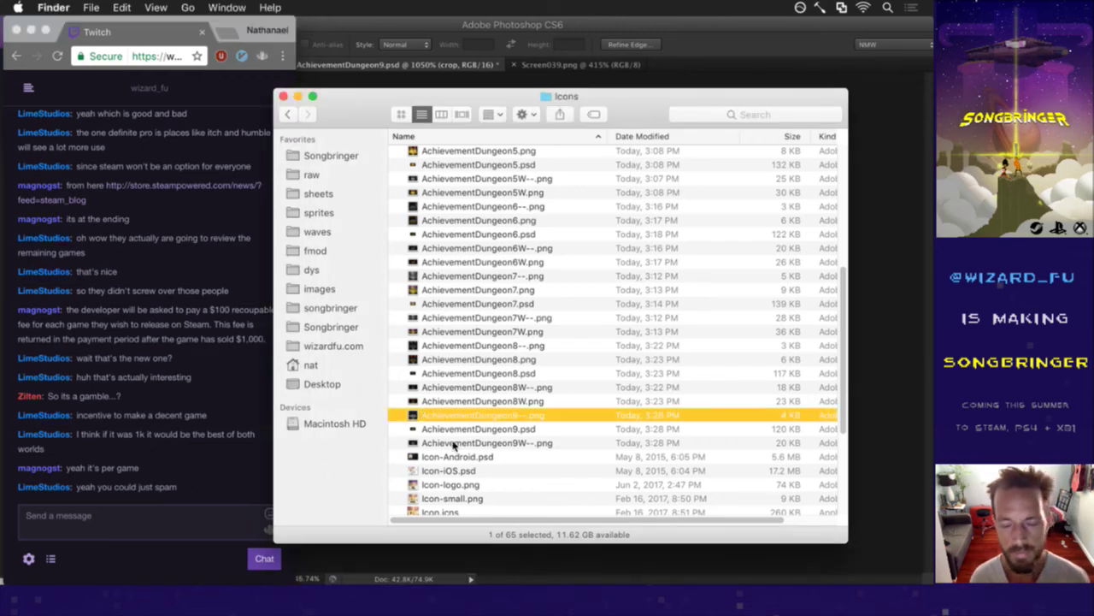
Switch to Photoshop and hide the gray adjustment layer of AchievementDungeon9.psd so the image shows in color.
left_click(190, 488)
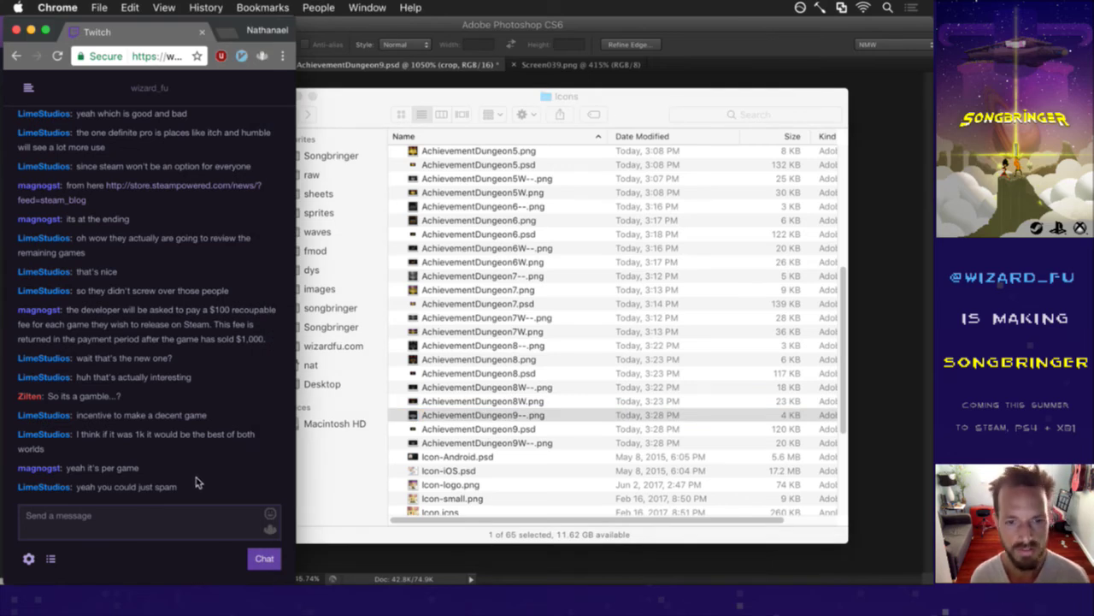
left_click(339, 471)
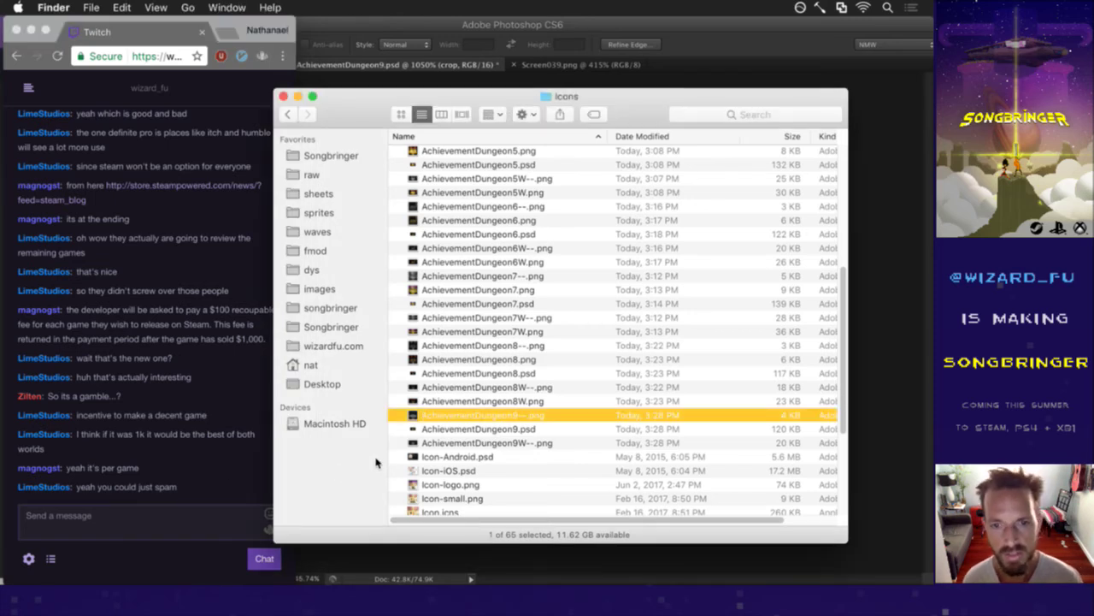
left_click(745, 35)
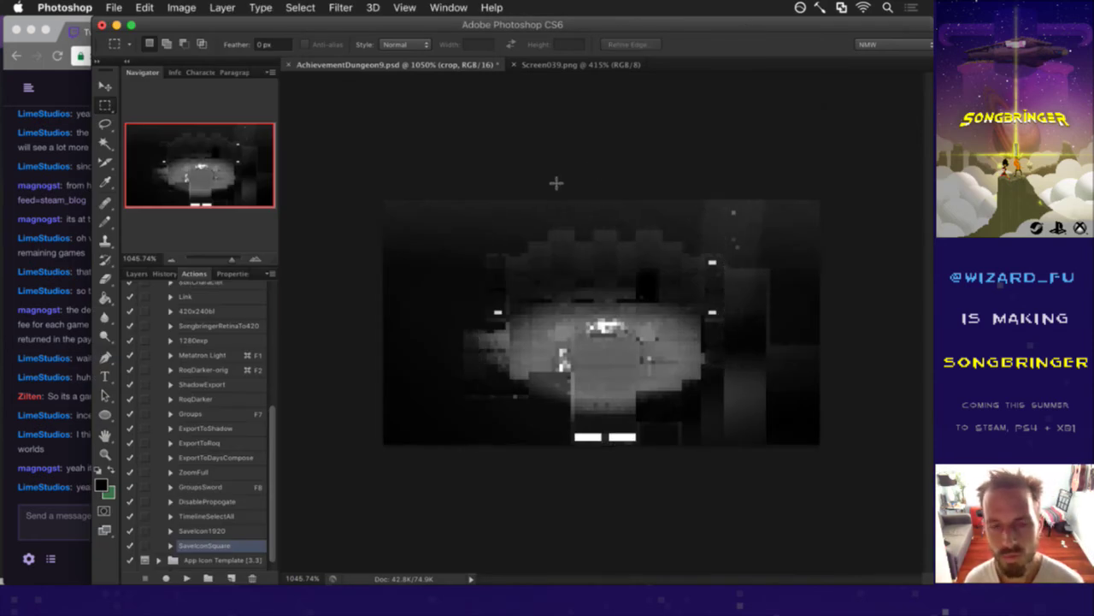
left_click(137, 275)
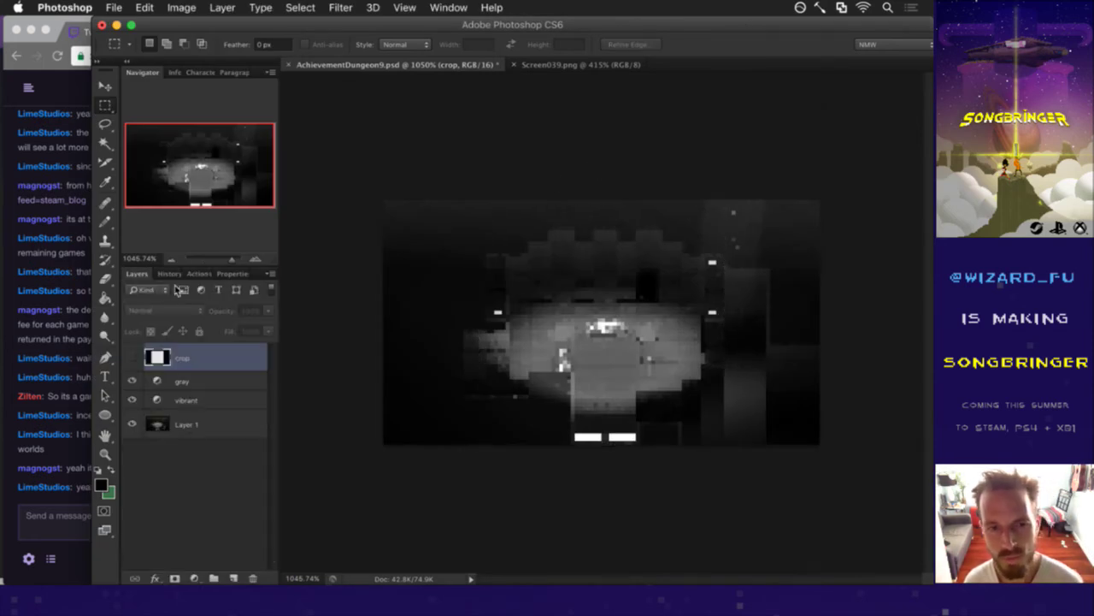
left_click(181, 421)
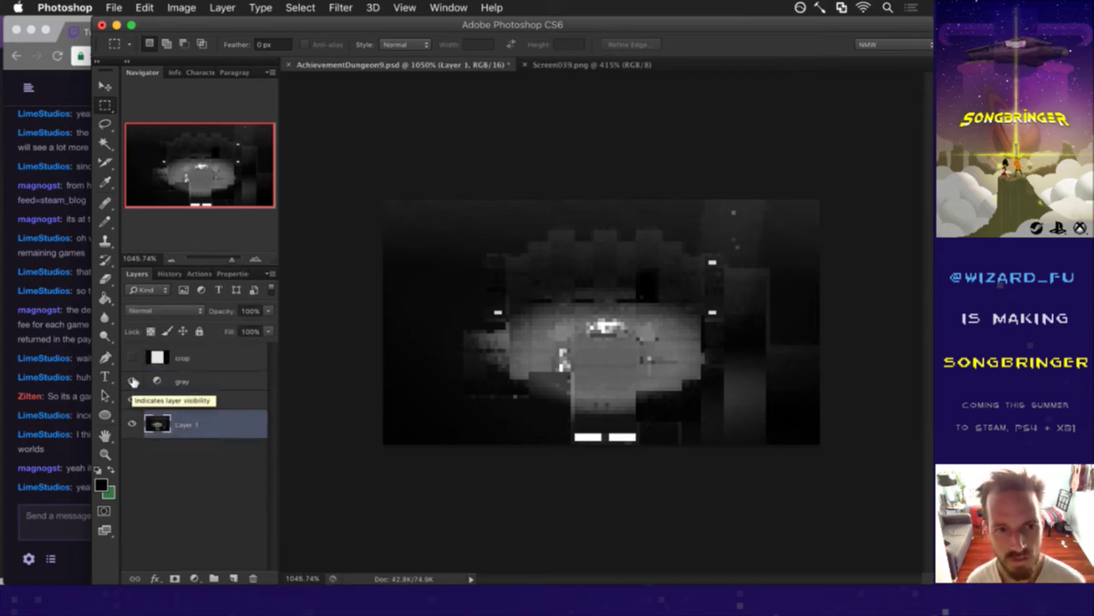
left_click(133, 380)
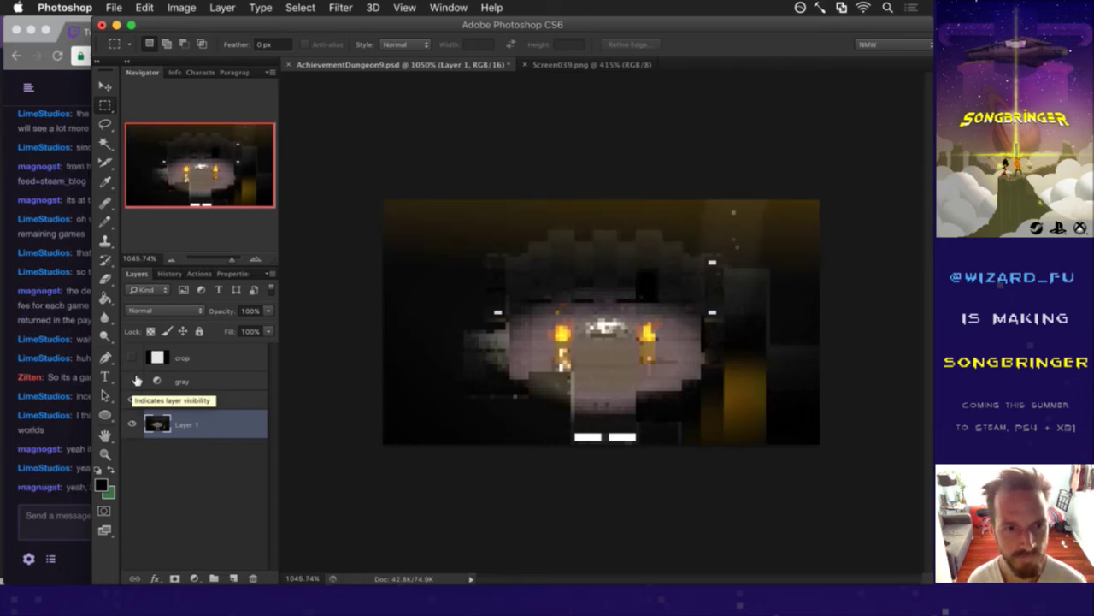
Export the color image with the SaveIcon1920 action.
left_click(195, 274)
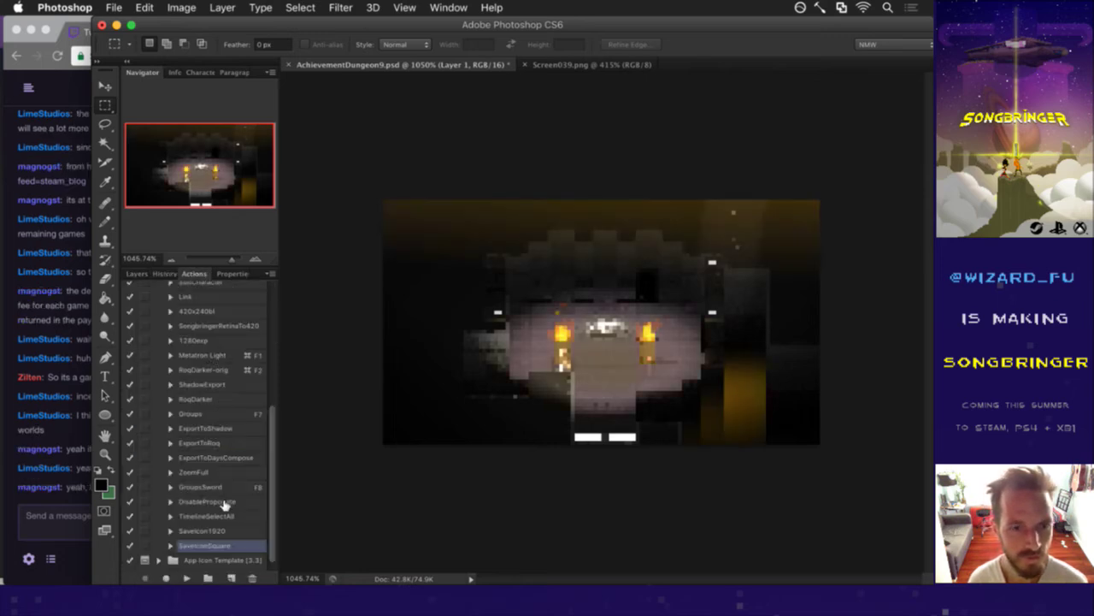
left_click(221, 530)
left_click(188, 579)
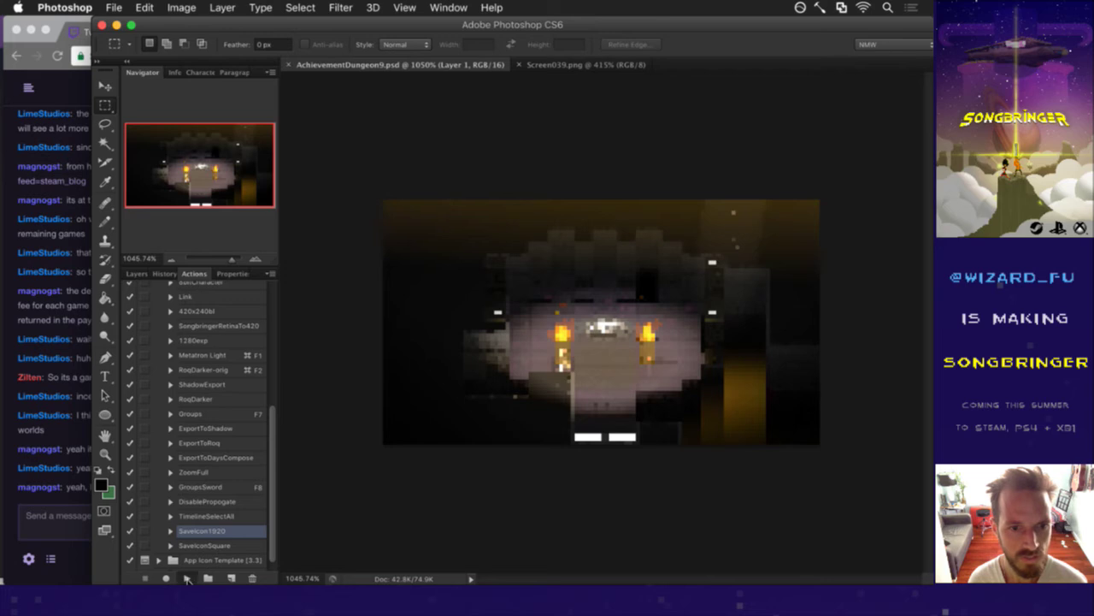
Switch to Chrome and read the newest Twitch chat messages about developers spamming games on Steam.
left_click(72, 500)
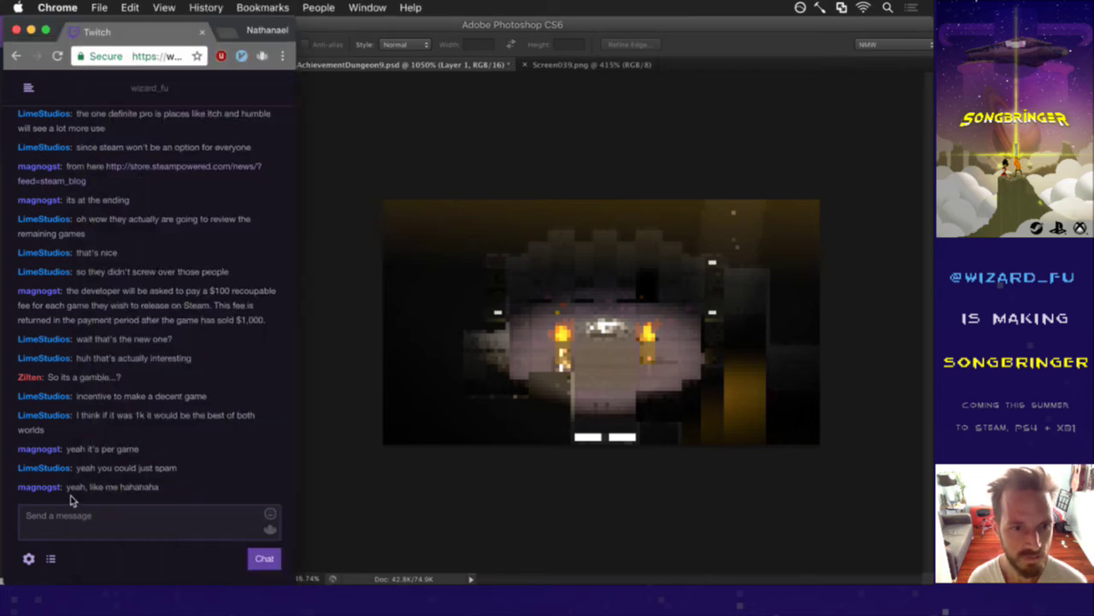
mouse_move(76, 489)
left_mouse_down()
mouse_move(156, 492)
mouse_move(63, 496)
left_mouse_up()
left_click(165, 489)
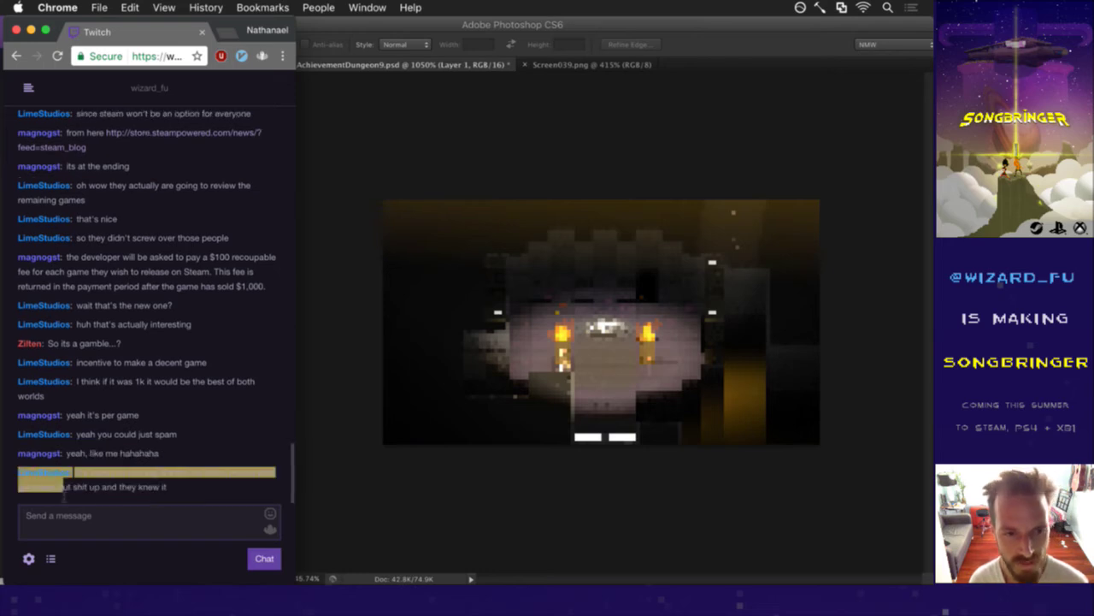
left_click(92, 455)
left_click_drag(75, 458, 165, 459)
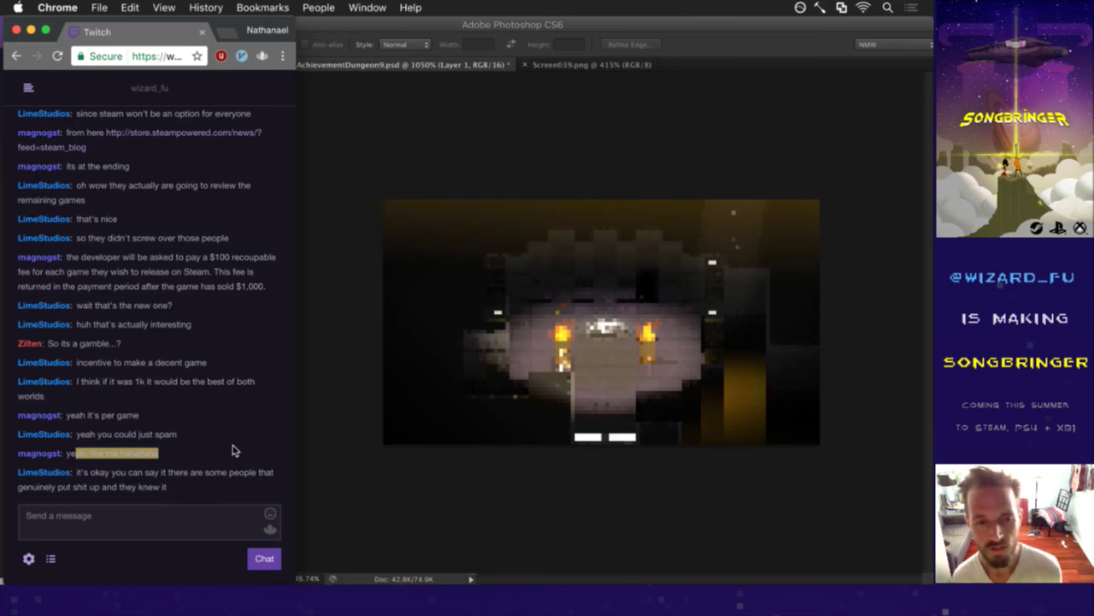
left_click(234, 451)
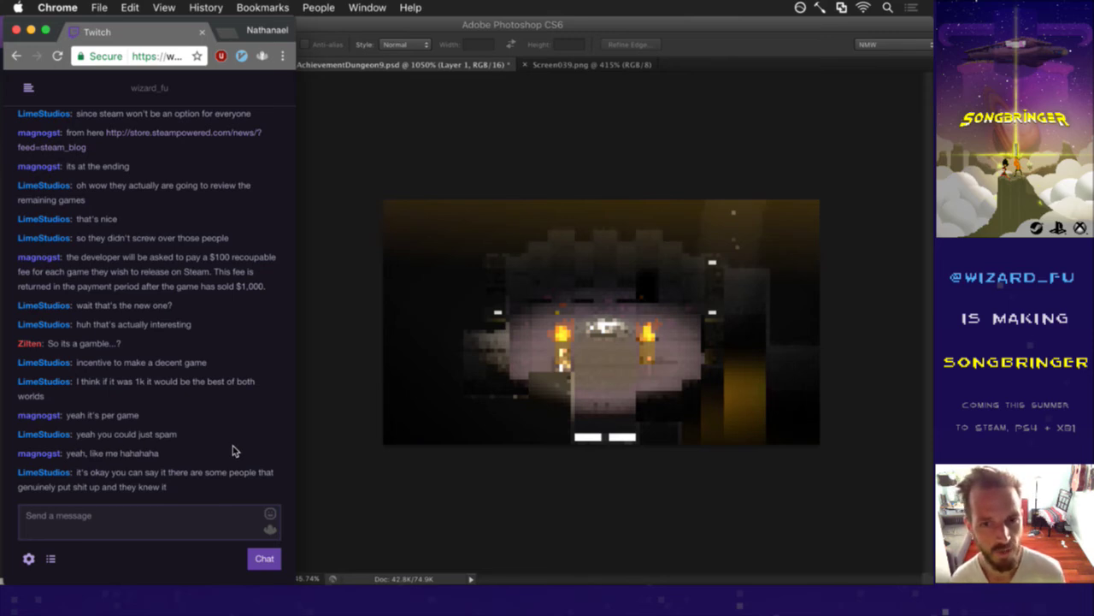
left_click_drag(85, 442, 165, 435)
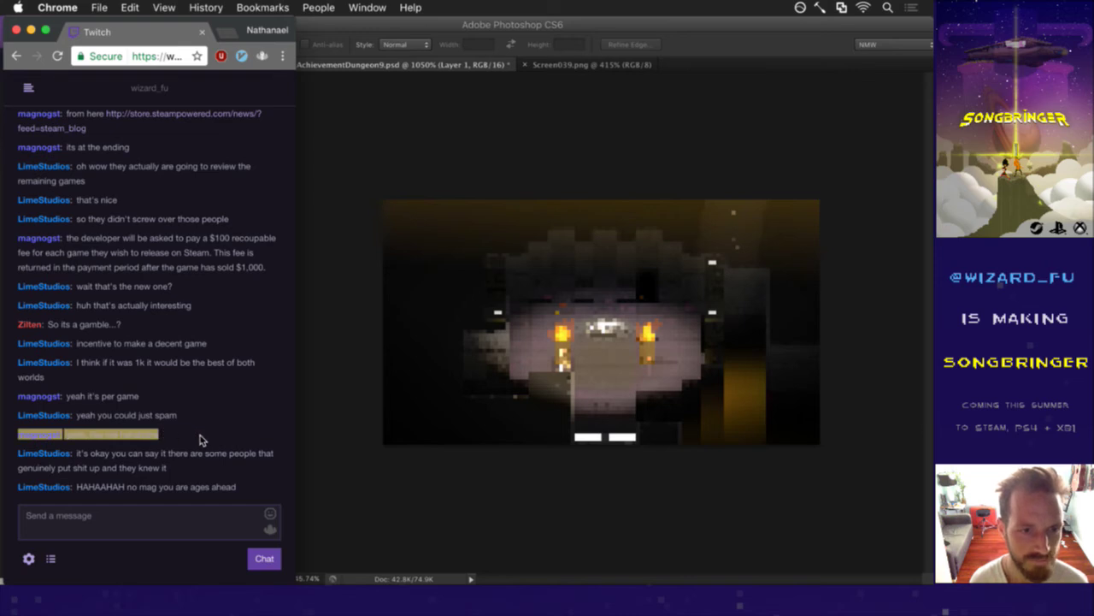
left_click(201, 439)
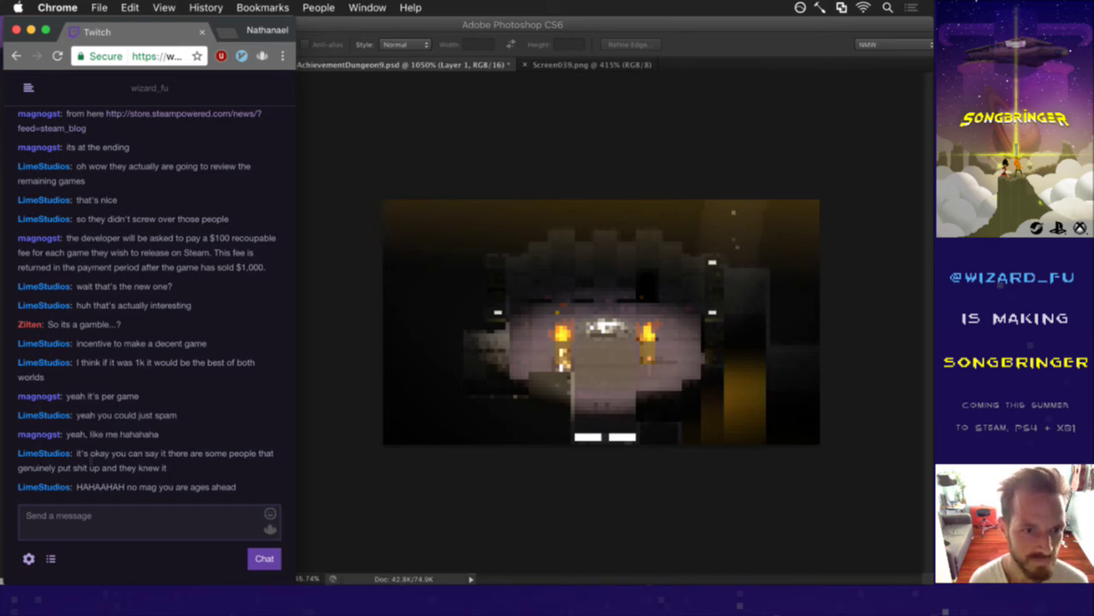
left_click_drag(81, 455, 133, 468)
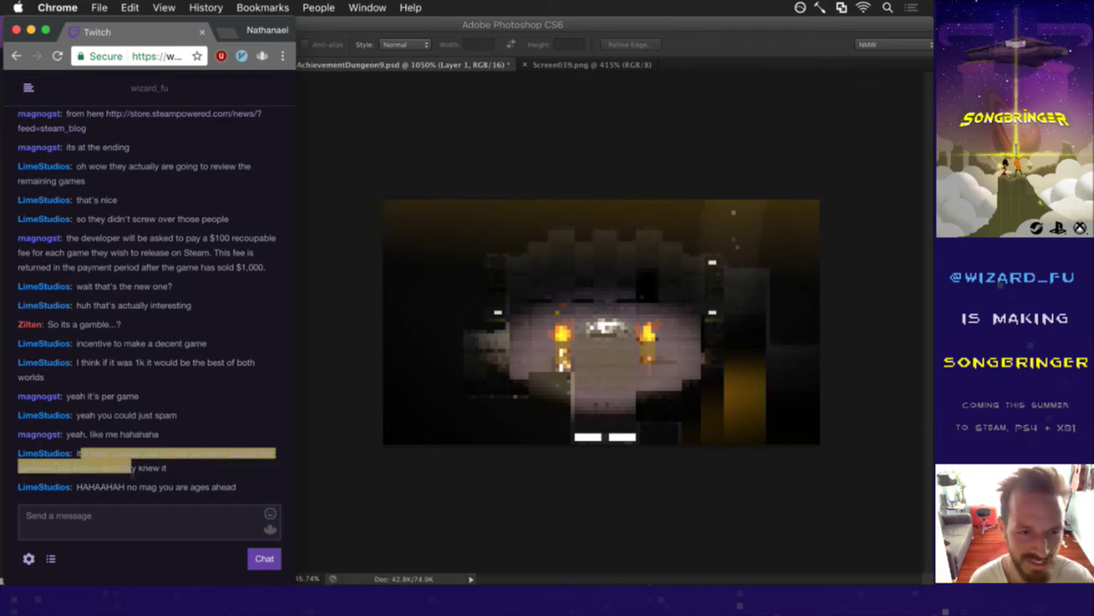
left_click(132, 468)
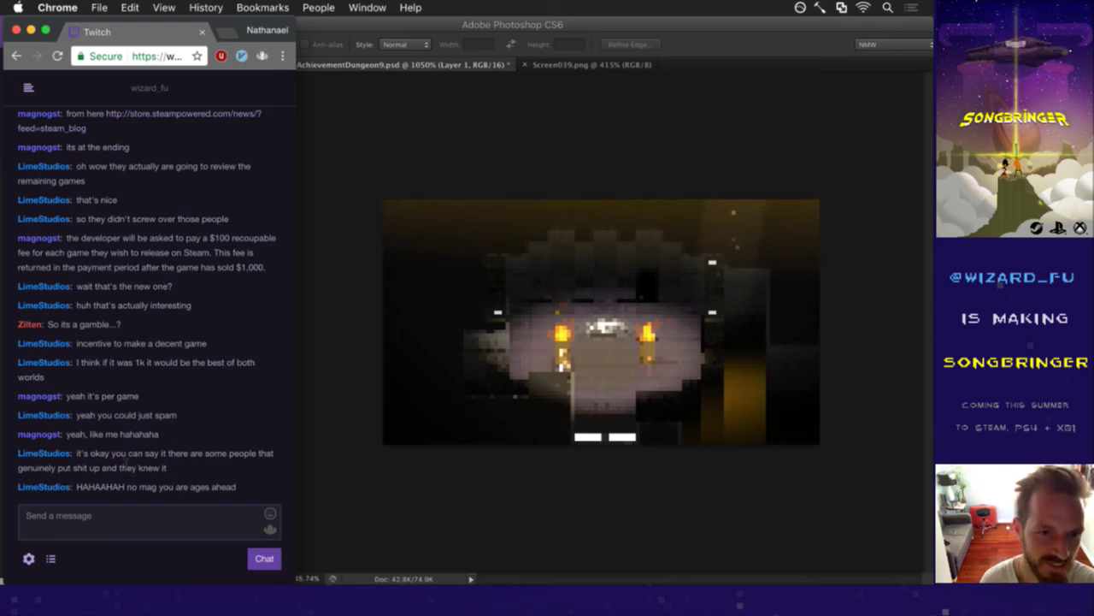
left_click_drag(67, 436, 174, 436)
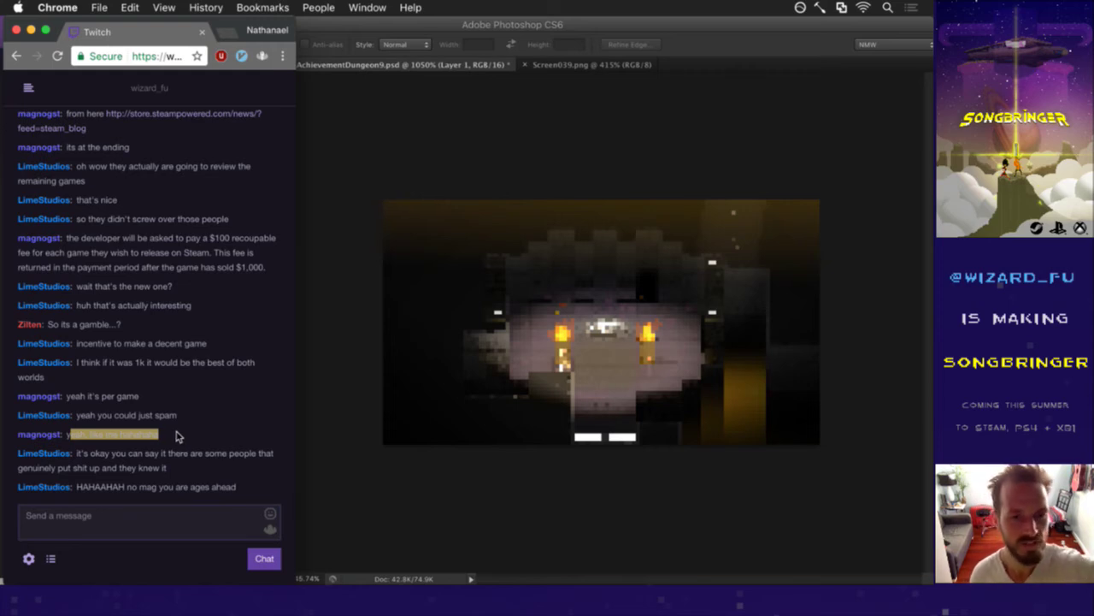
left_click(173, 433)
left_click_drag(69, 417, 169, 419)
left_click(198, 417)
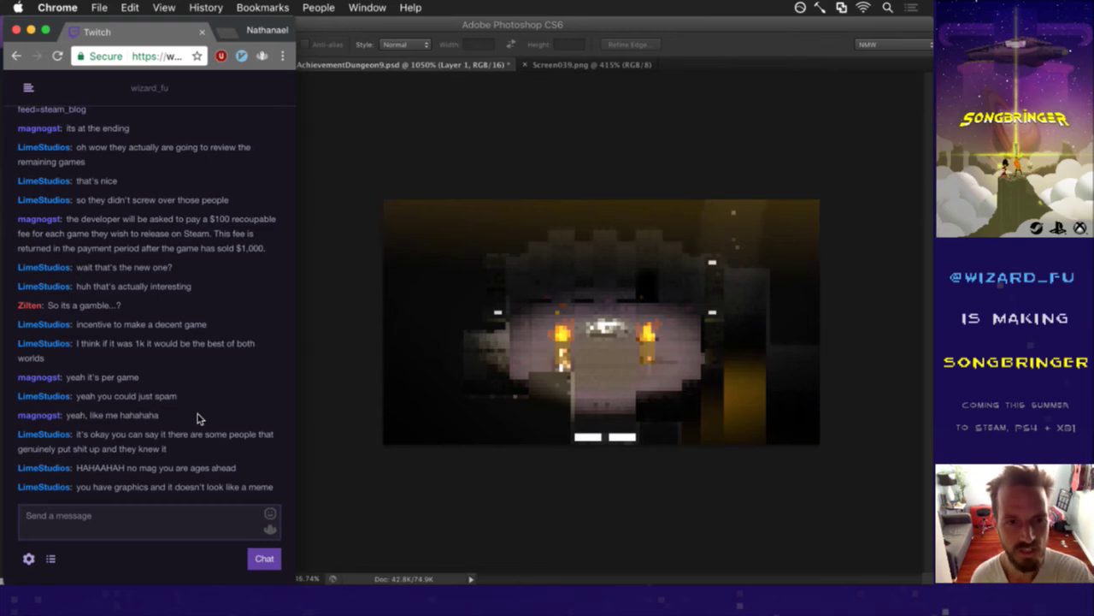
Switch to Finder and preview the exported AchievementDungeon9.png alongside its neighboring icon AchievementDungeon9--.png.
left_click(338, 419)
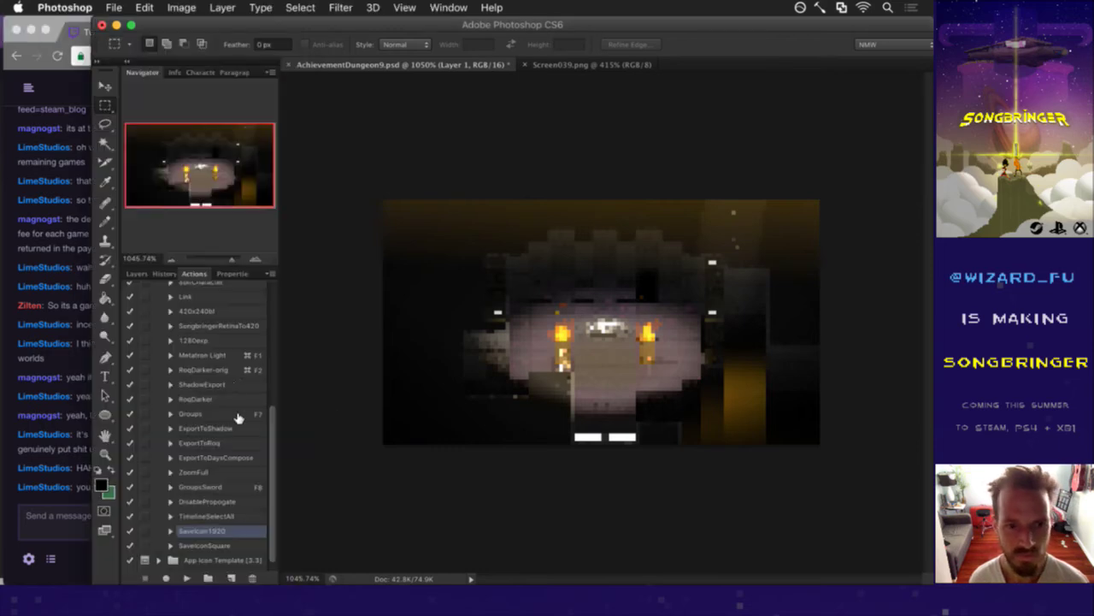
key("super+Tab")
key("super+Tab")
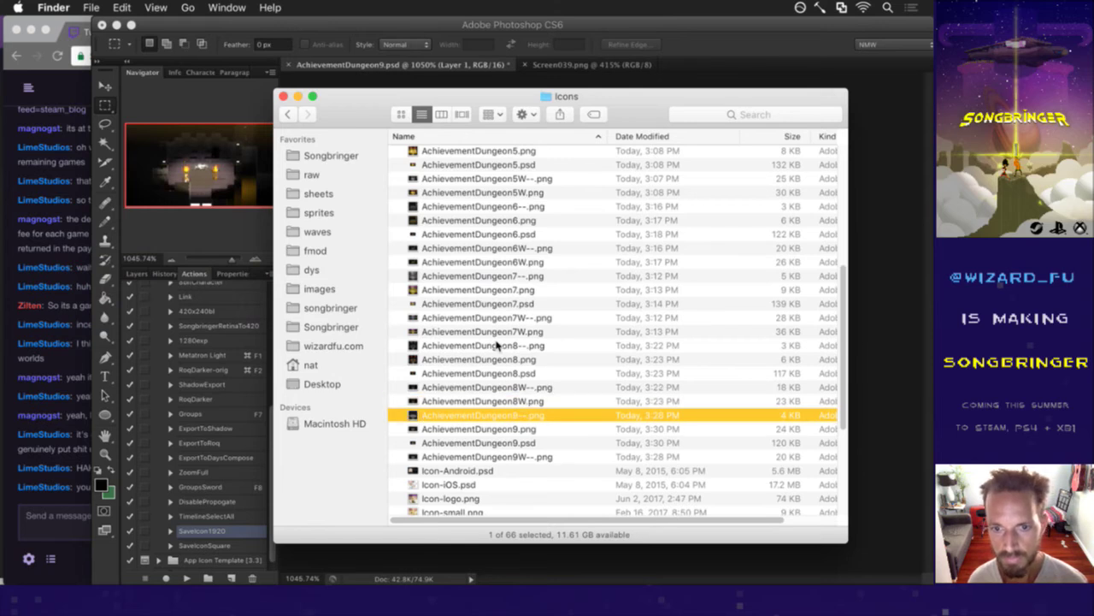
key("Down")
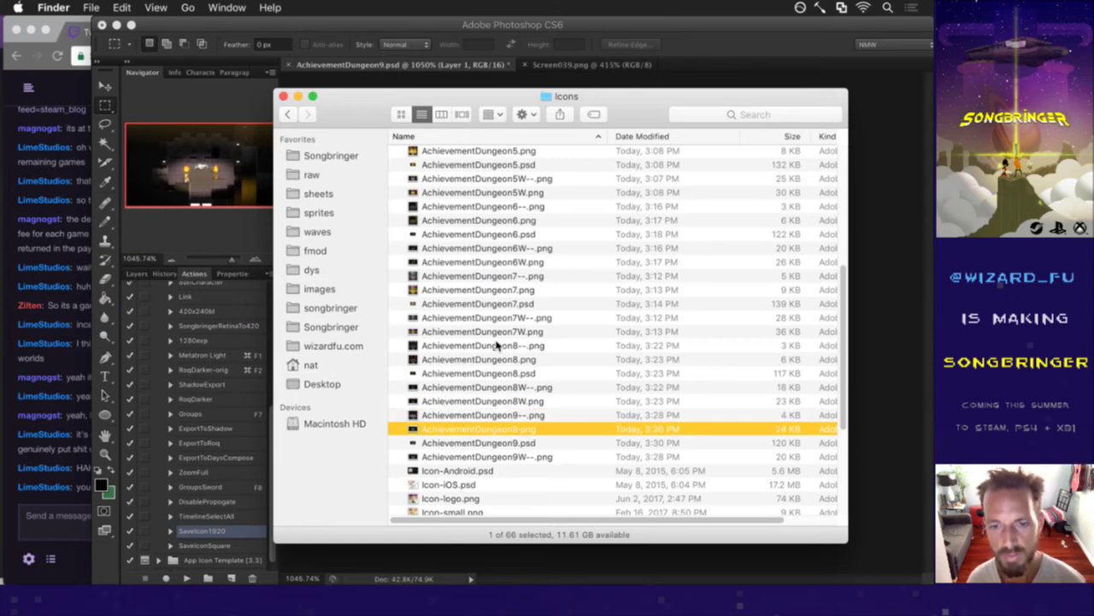
key("space")
key("space")
key("Up")
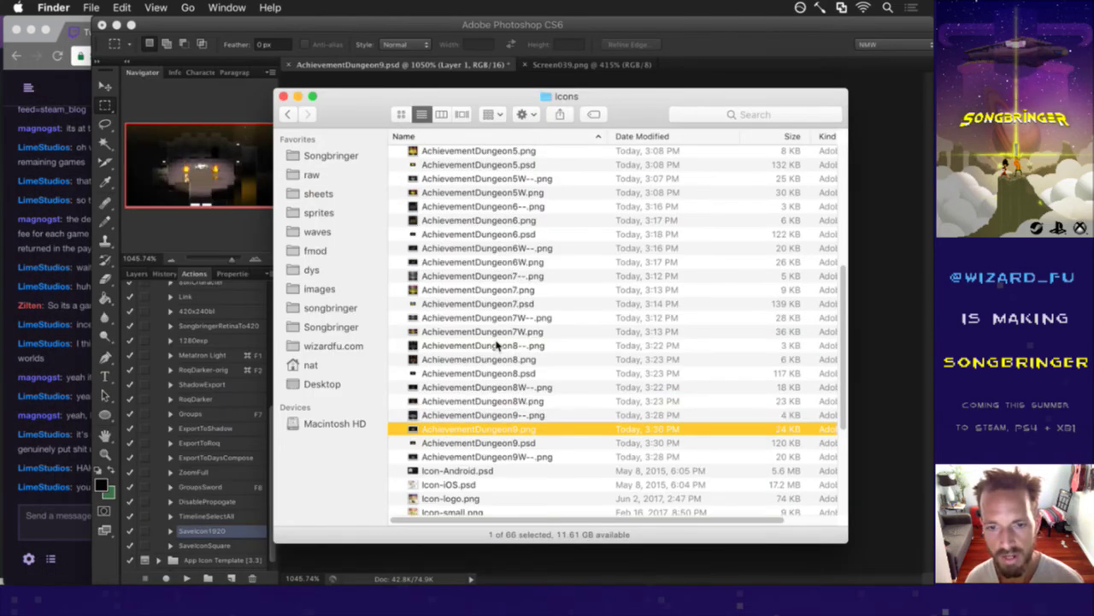
key("space")
key("space")
key("Down")
key("space")
key("space")
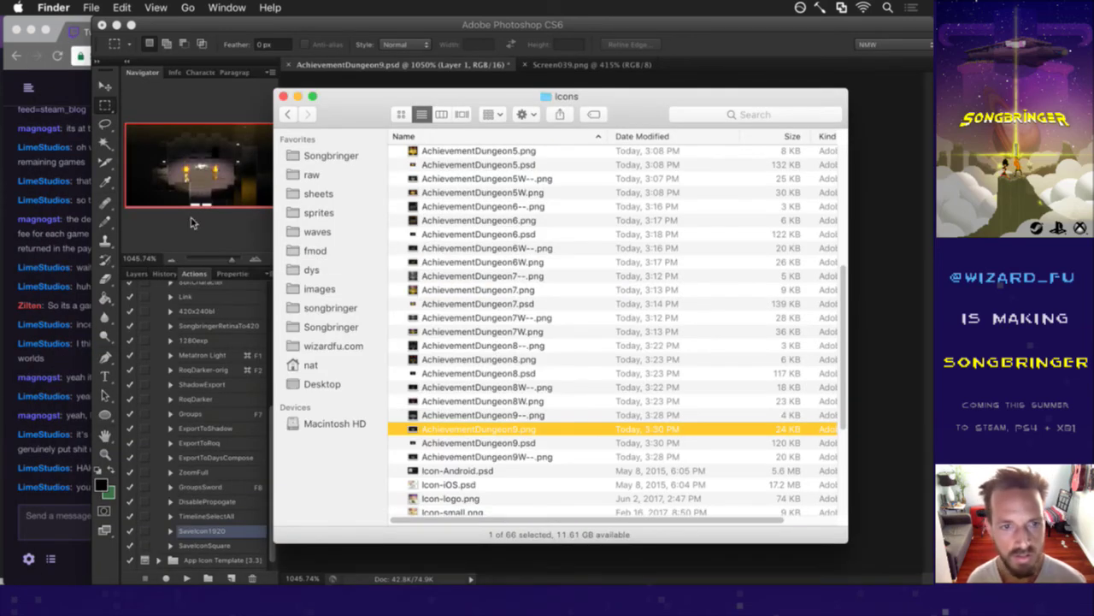
Return to Photoshop and export the color image with the SaveIconSquare action.
left_click(195, 222)
left_click(201, 540)
left_click(187, 578)
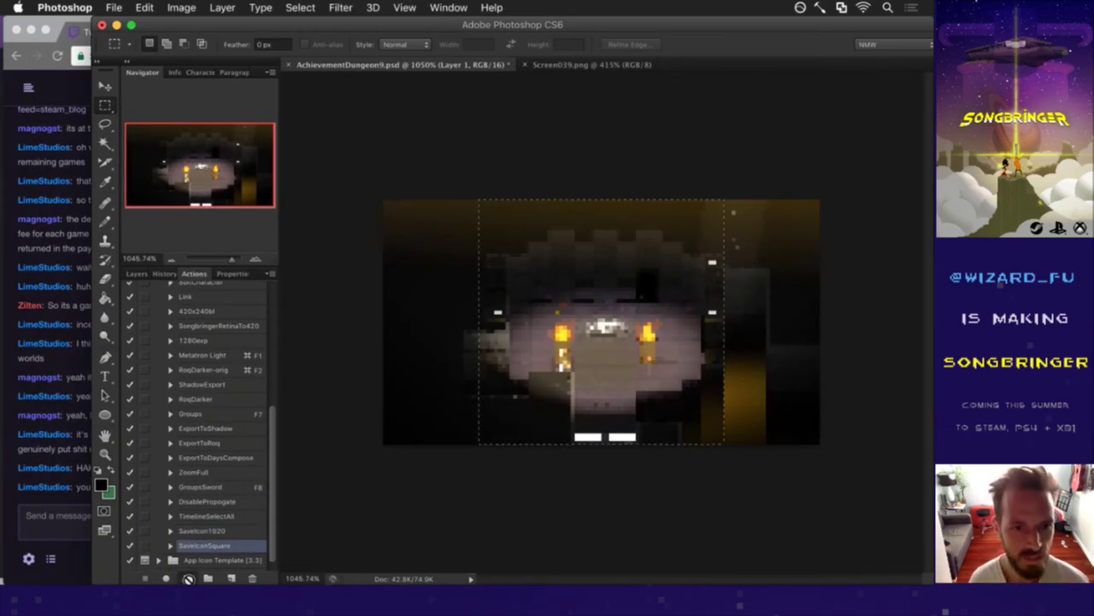
Switch to Finder and compare previews of the square AchievementDungeon9.png and the wide grayscale AchievementDungeon9W--.png.
key("super+Tab")
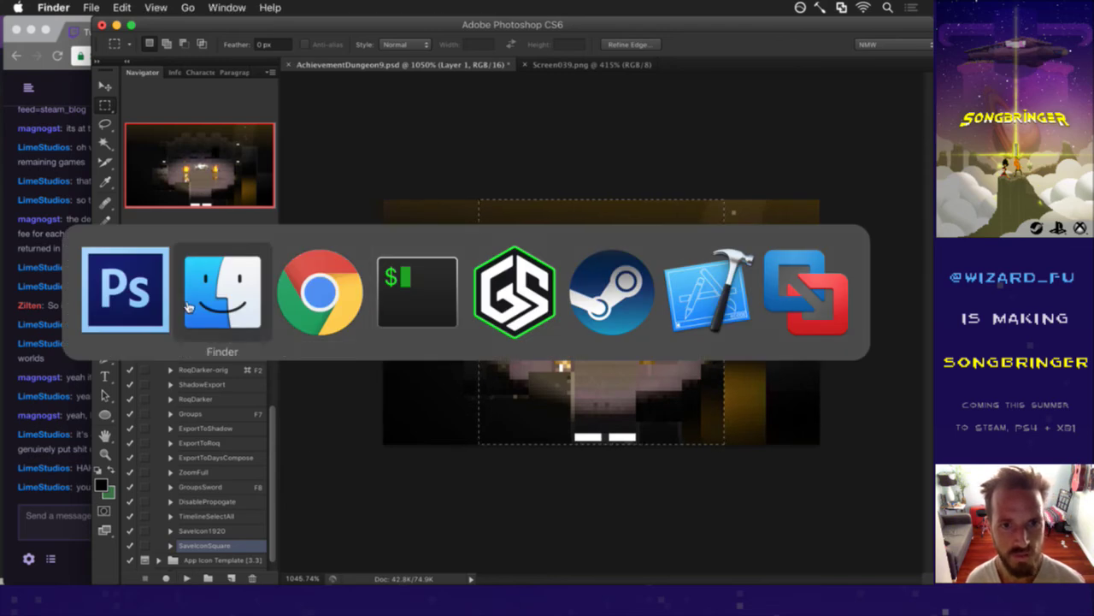
left_click(190, 306)
left_click(516, 443)
left_click(522, 431)
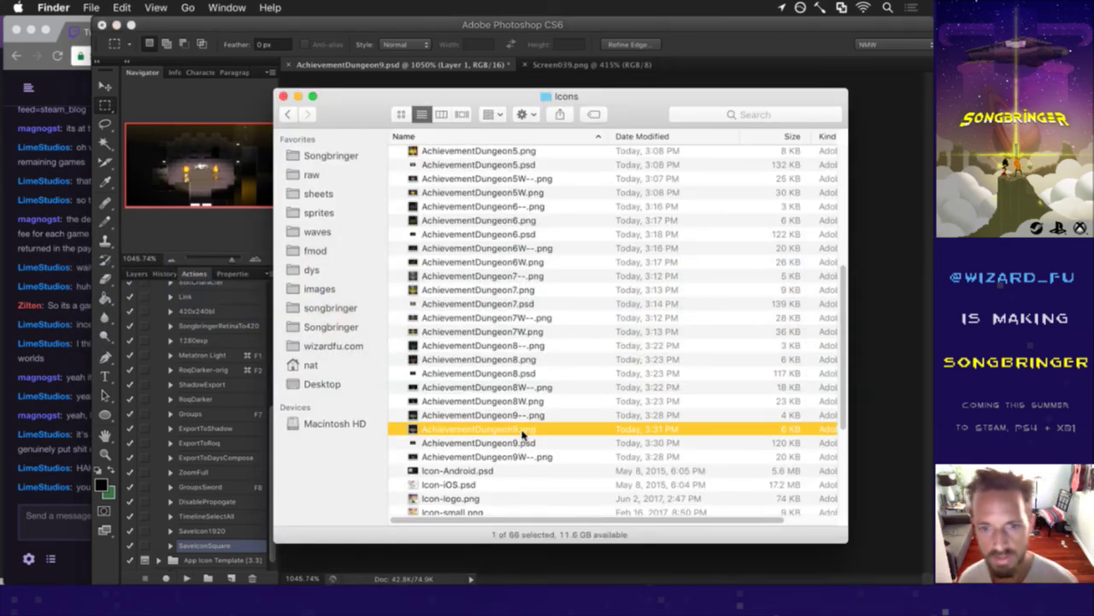
key("space")
key("space")
key("Down")
key("Down")
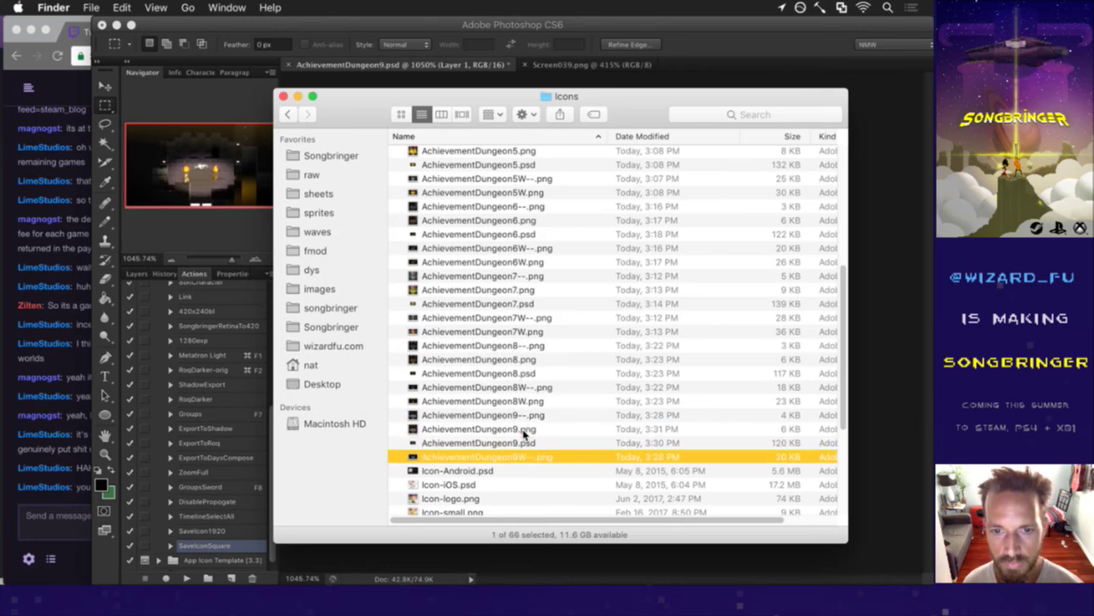
key("space")
key("space")
key("Up")
key("Up")
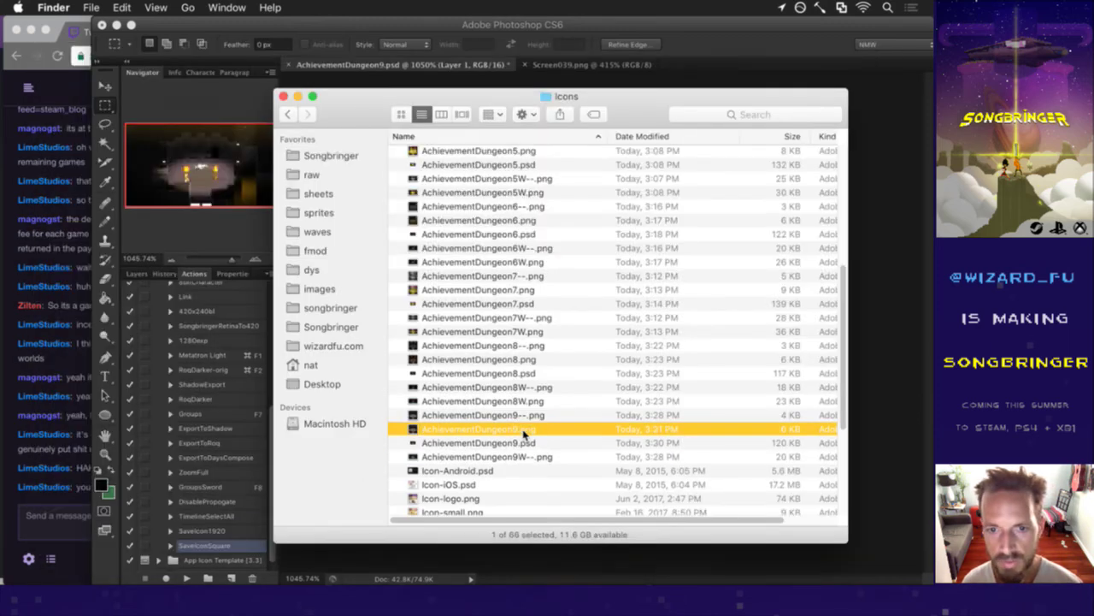
Export the wide color image with Photoshop's SaveIcon1920 action and rename the exported PNG in Finder to AchievementDungeon9W.png.
left_click(219, 251)
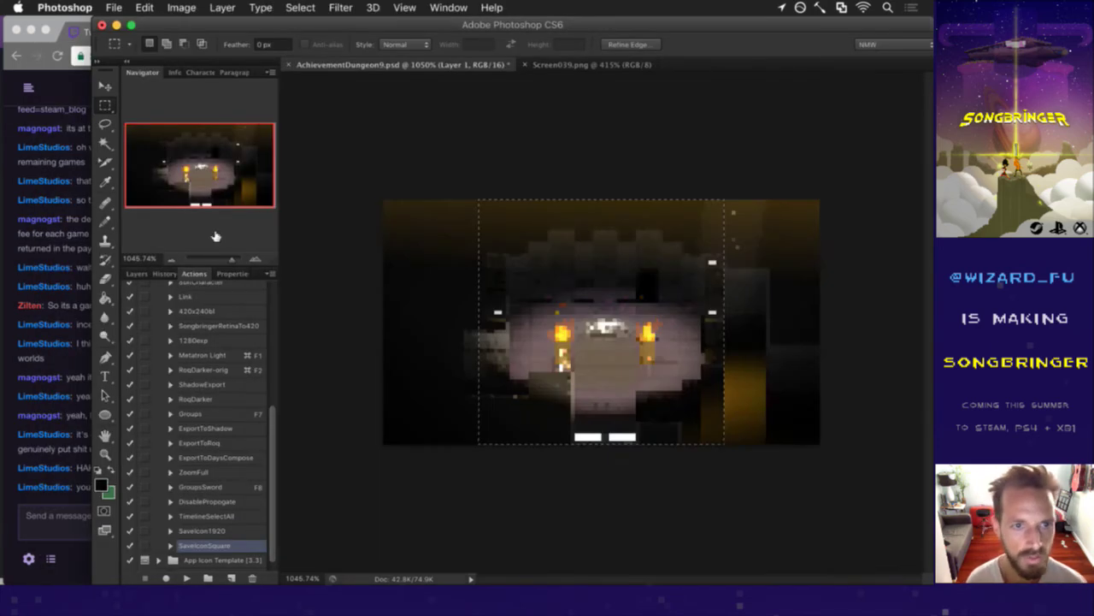
left_click(218, 531)
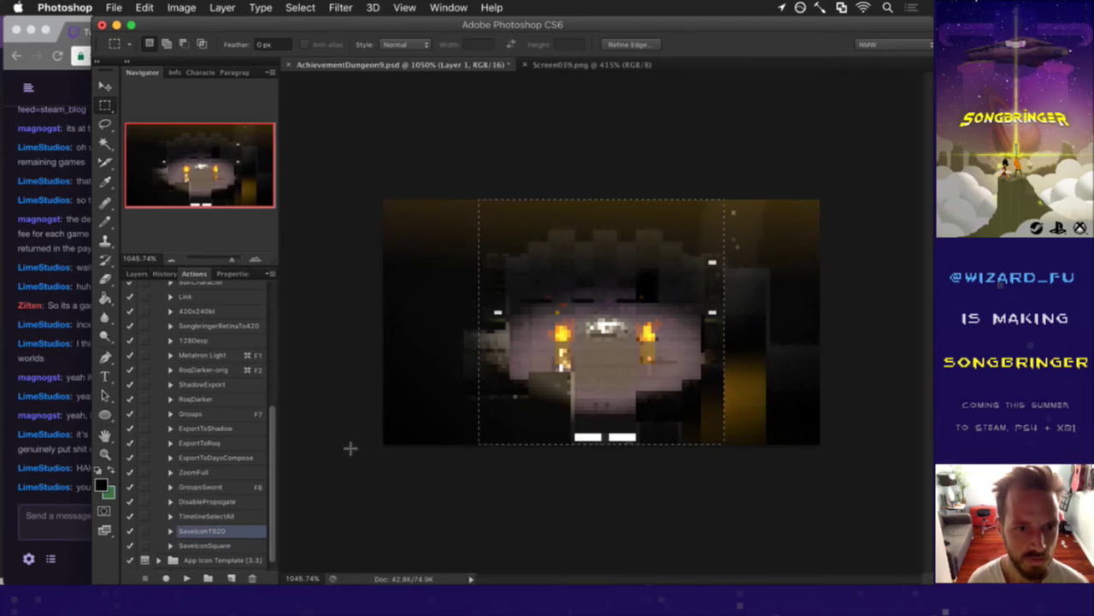
key("super+Tab")
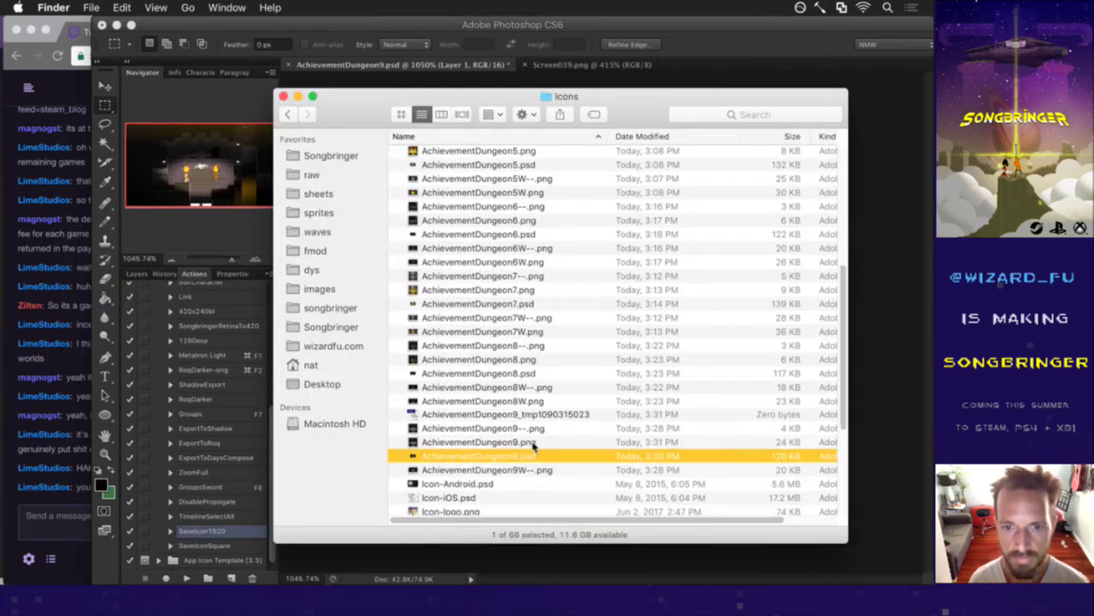
left_click(531, 432)
key("space")
key("space")
key("Return")
key("Right")
type("W")
key("Return")
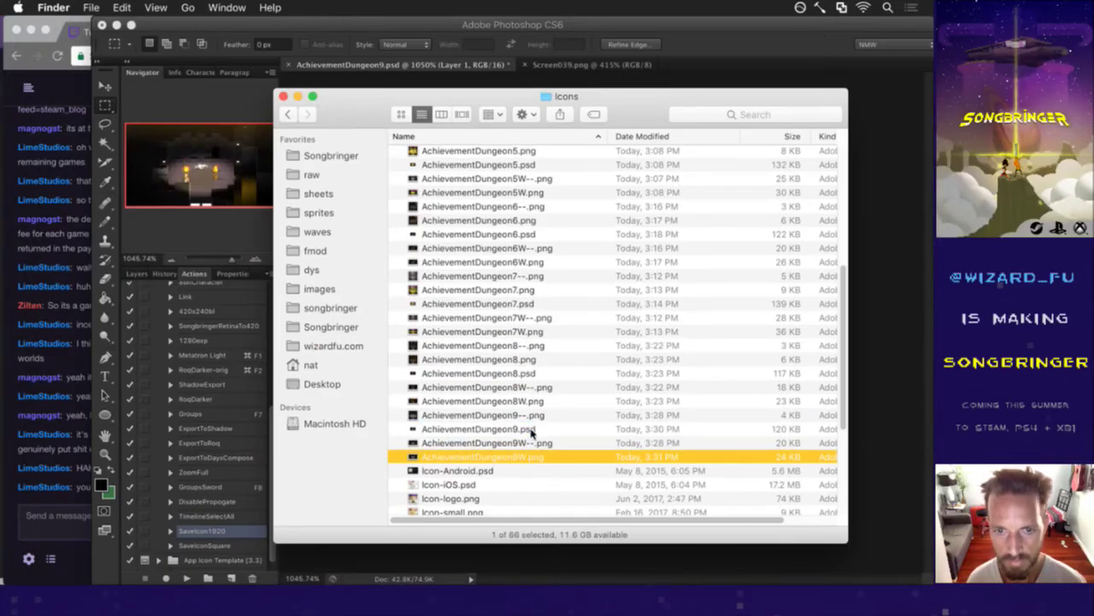
Export the square color icon with Photoshop's SaveIconSquare action and return to the Icons folder in Finder, selecting AchievementDungeon9--.png.
left_click(234, 247)
left_click(205, 546)
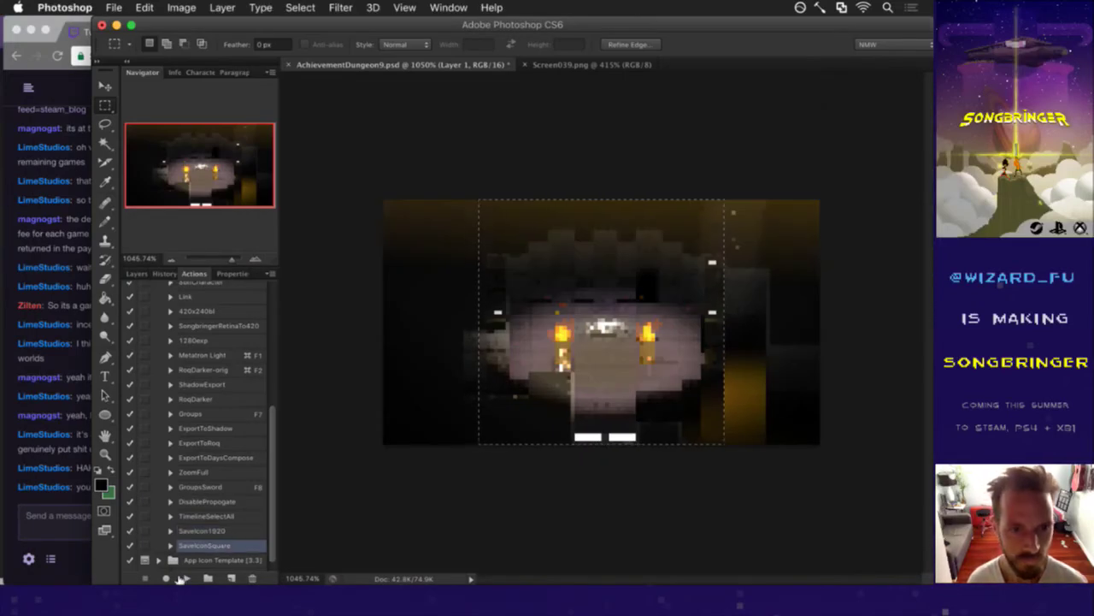
key("super+Tab")
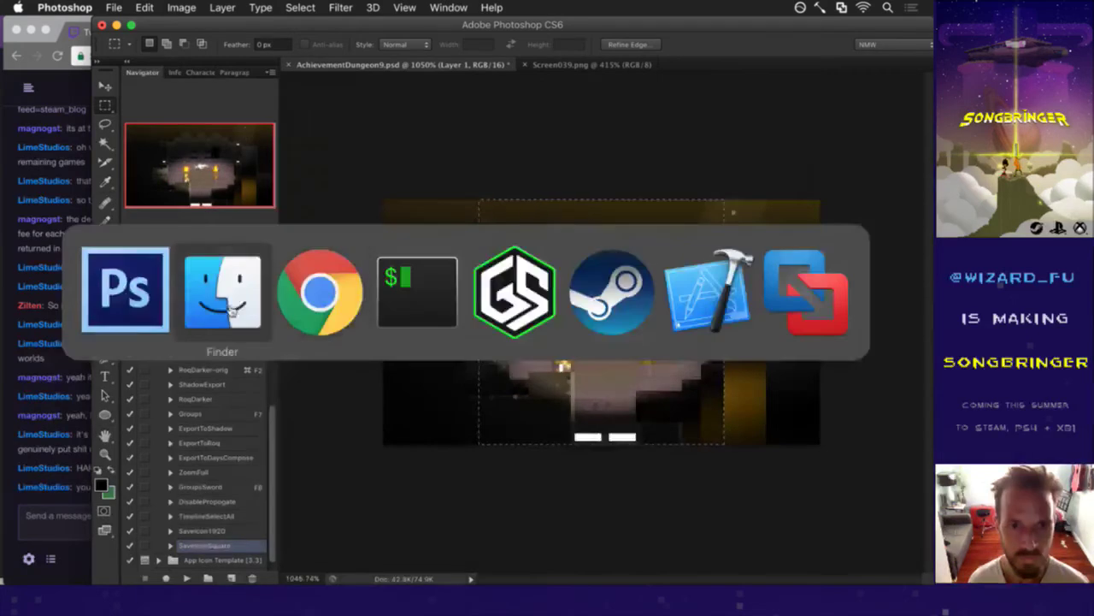
left_click(553, 416)
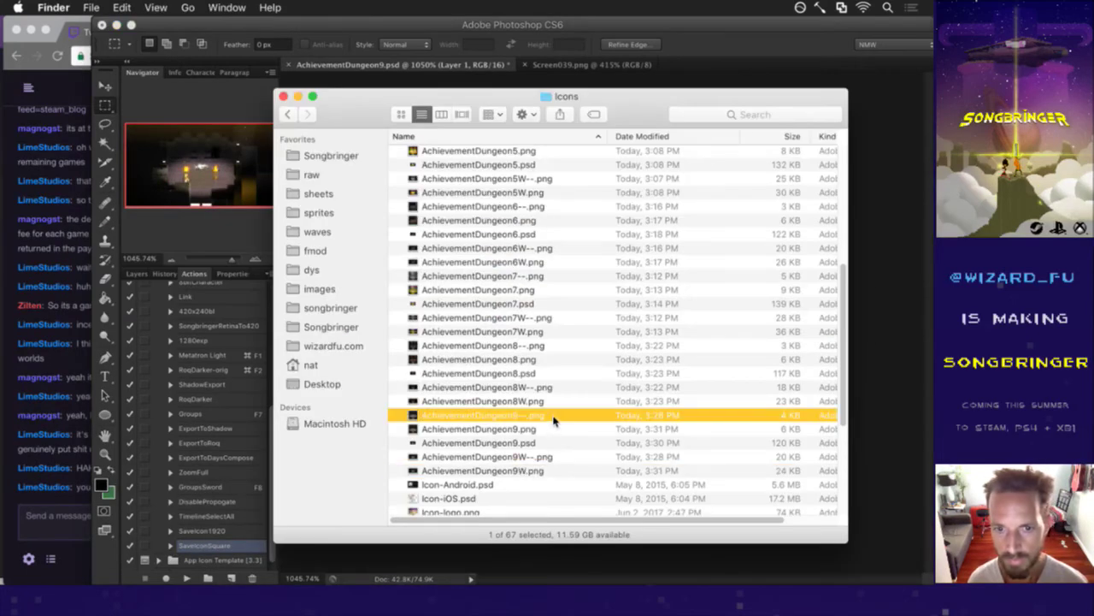
Preview the dungeon 9 icon files in the Icons folder, from AchievementDungeon9--.png through AchievementDungeon9W.png.
key("space")
key("Down")
key("Down")
key("Down")
key("Down")
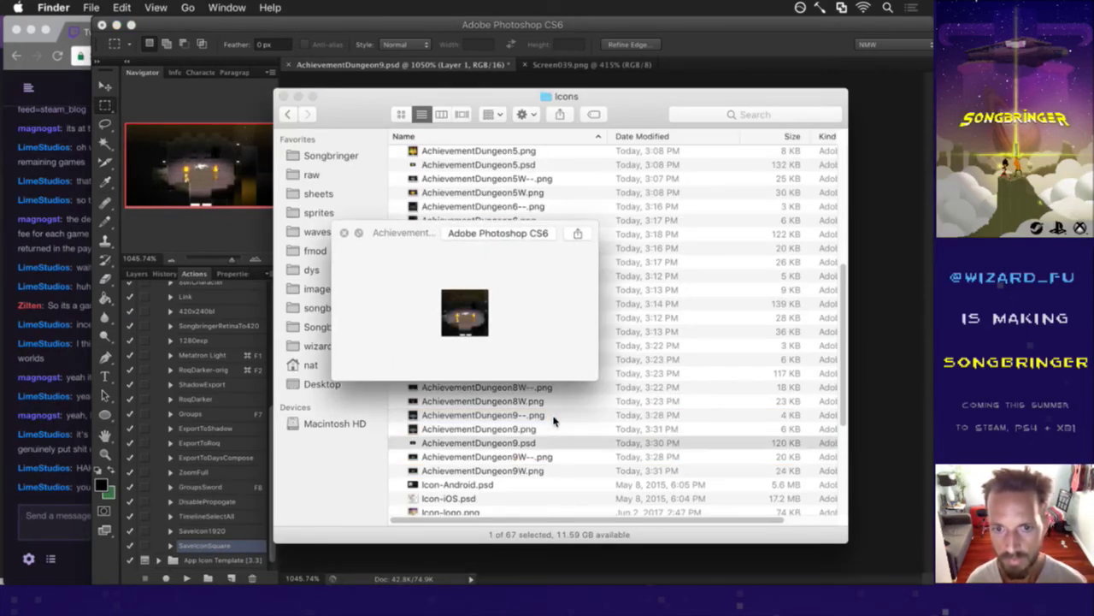
key("space")
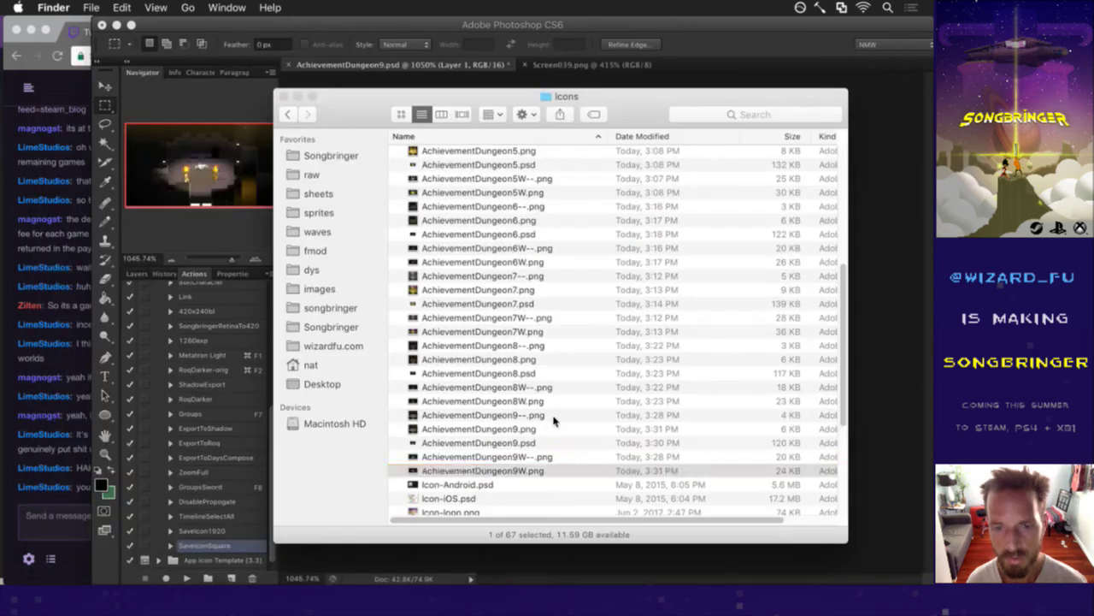
Go back to the start of the Icons folder's file list and select AchievementDungeon1--.png.
left_click(558, 386)
scroll(574, 385, "up", 3)
scroll(574, 386, "up", 5)
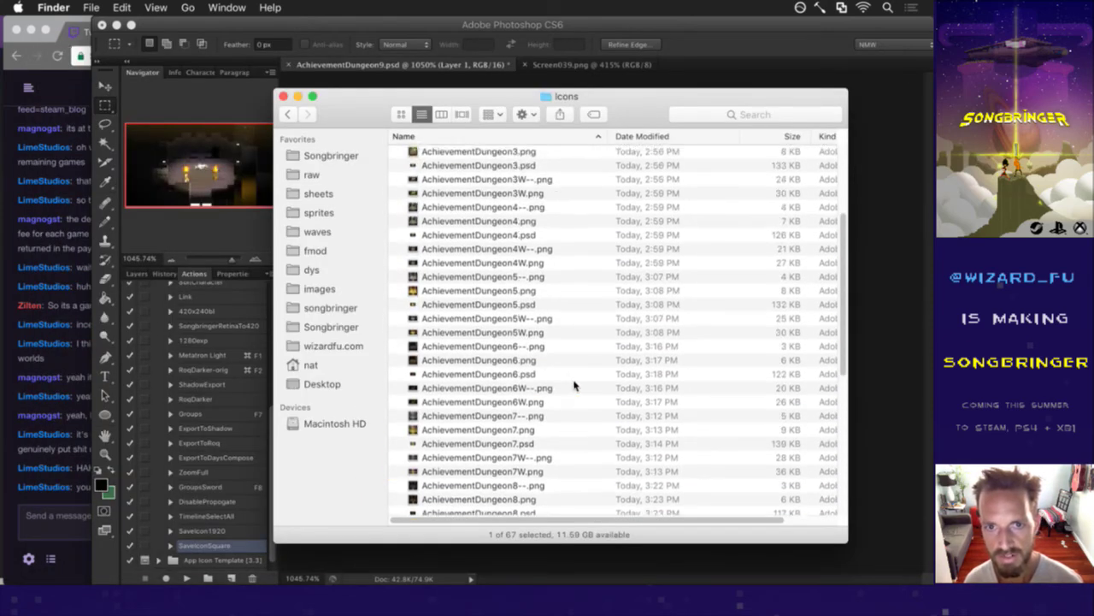
scroll(574, 385, "up", 2)
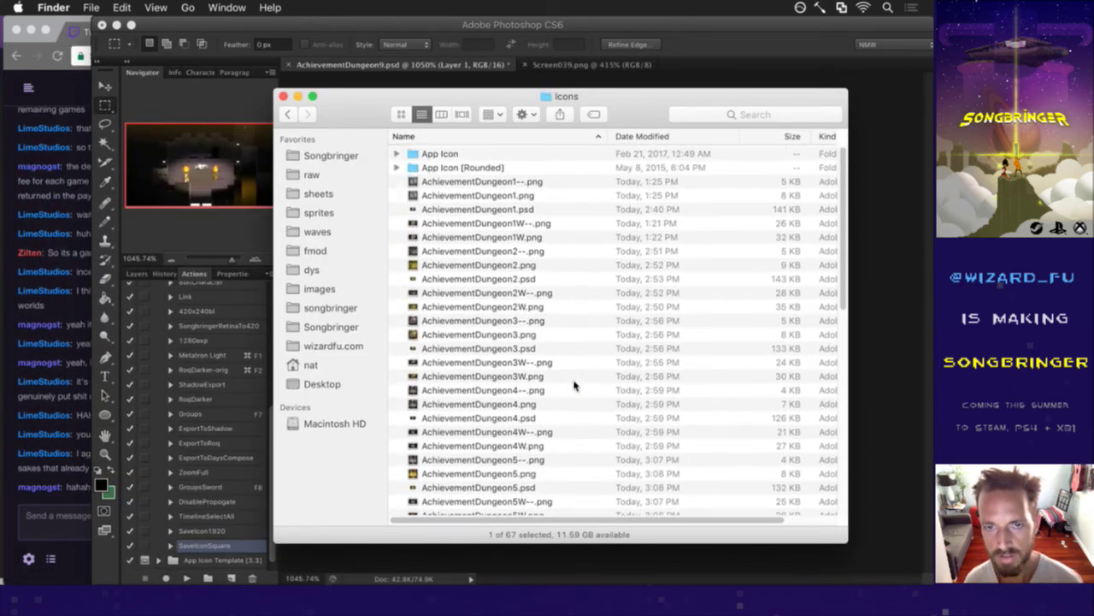
left_click(507, 182)
Switch to Chrome and read the latest message in the Twitch chat.
key("super+Tab")
key("super+Tab")
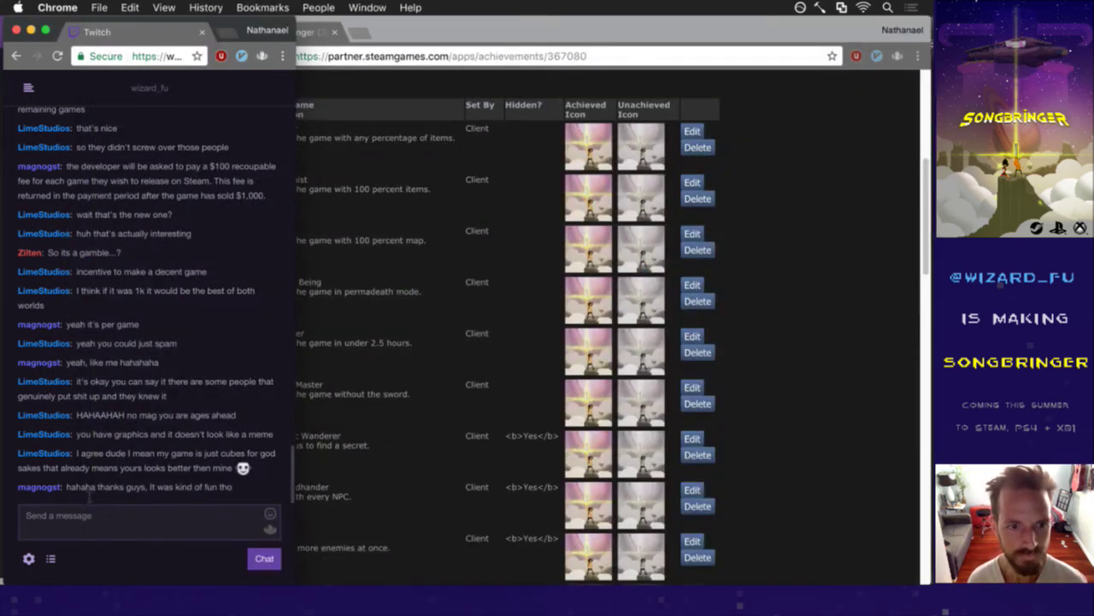
left_click_drag(89, 494, 171, 492)
left_click(201, 494)
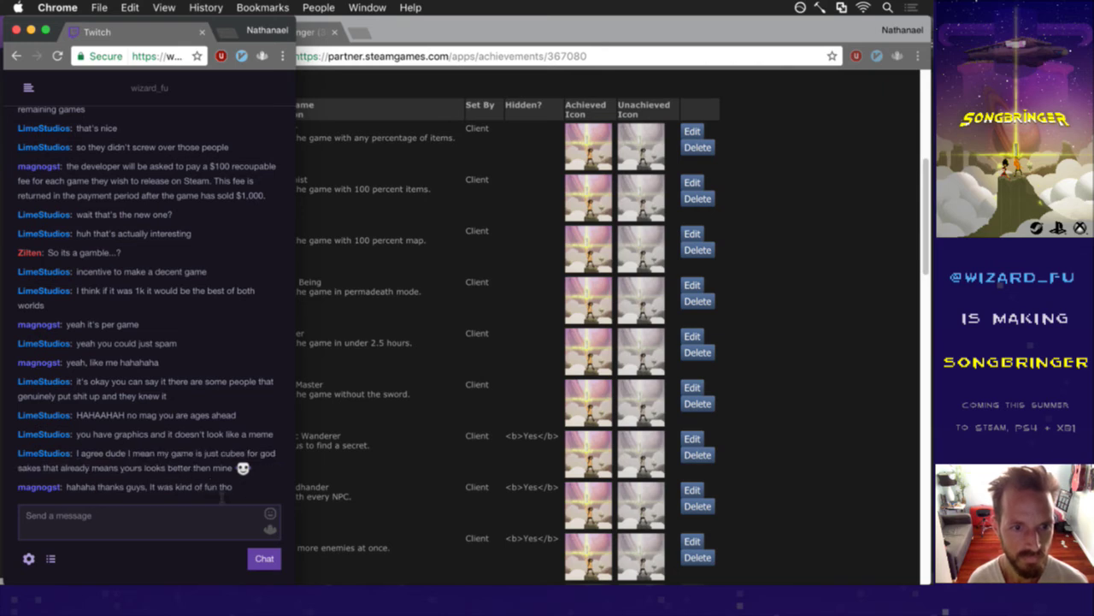
Bring the Steam achievements page forward and open the dungeon2 (Yellow Belt) achievement for editing.
left_click(587, 527)
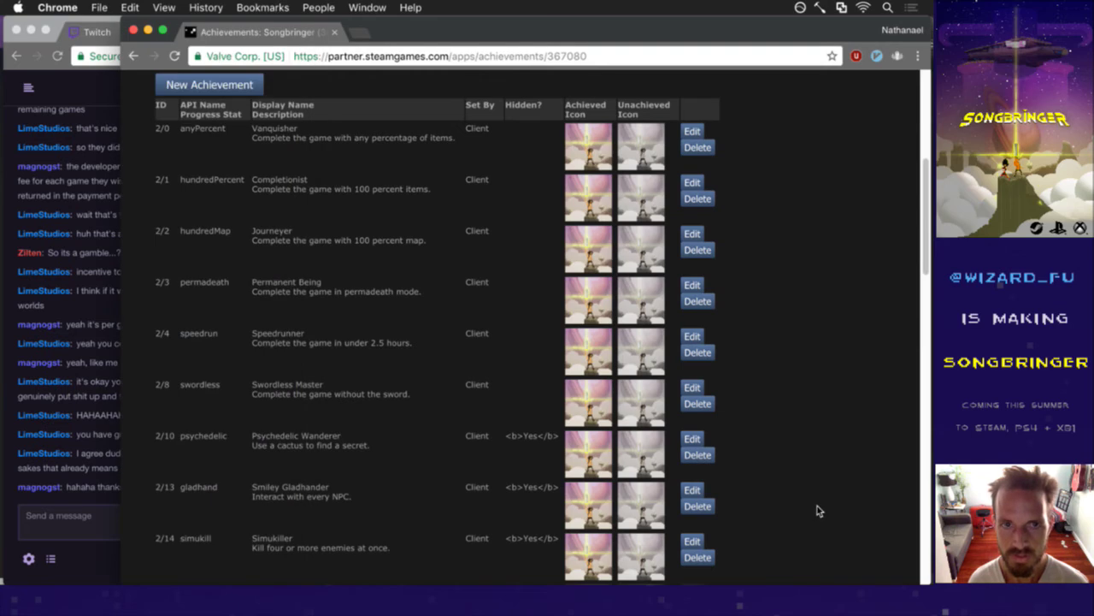
scroll(818, 511, "down", 6)
scroll(818, 513, "down", 7)
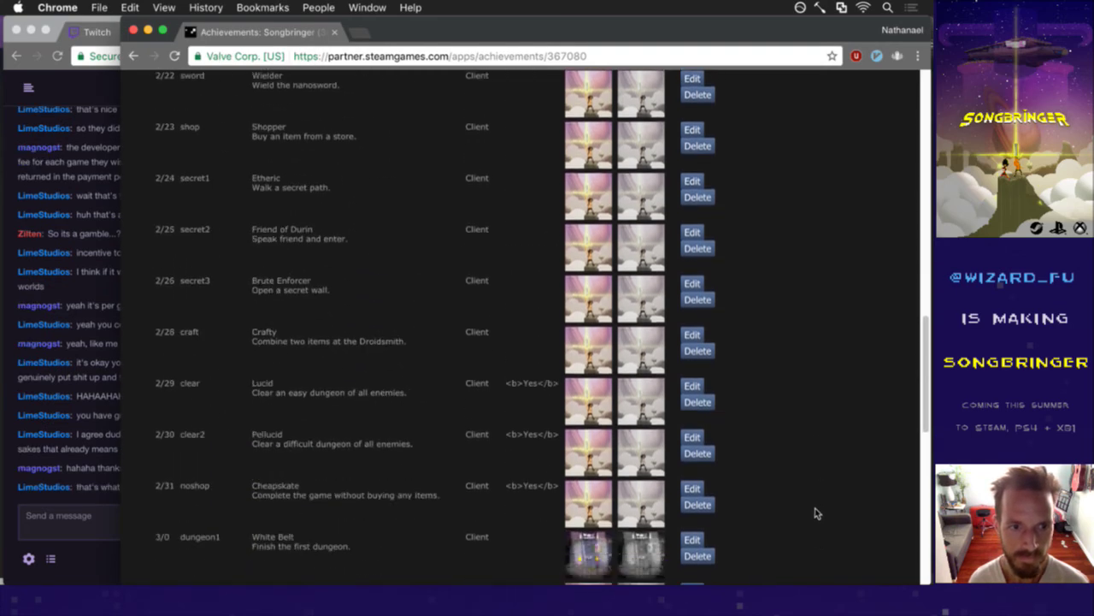
scroll(815, 513, "down", 3)
scroll(808, 505, "down", 2)
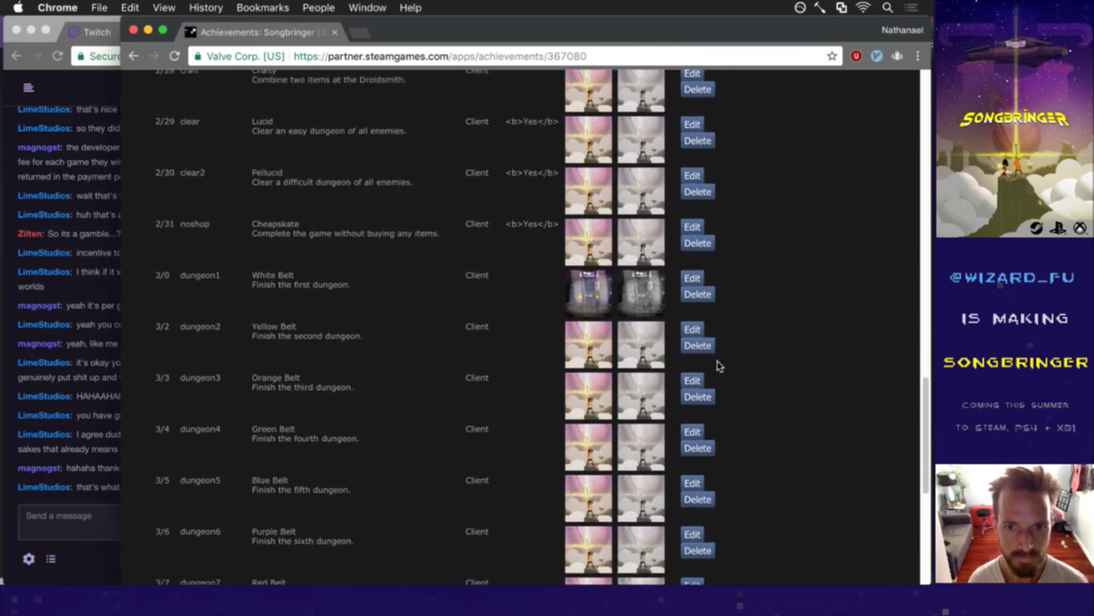
left_click(692, 331)
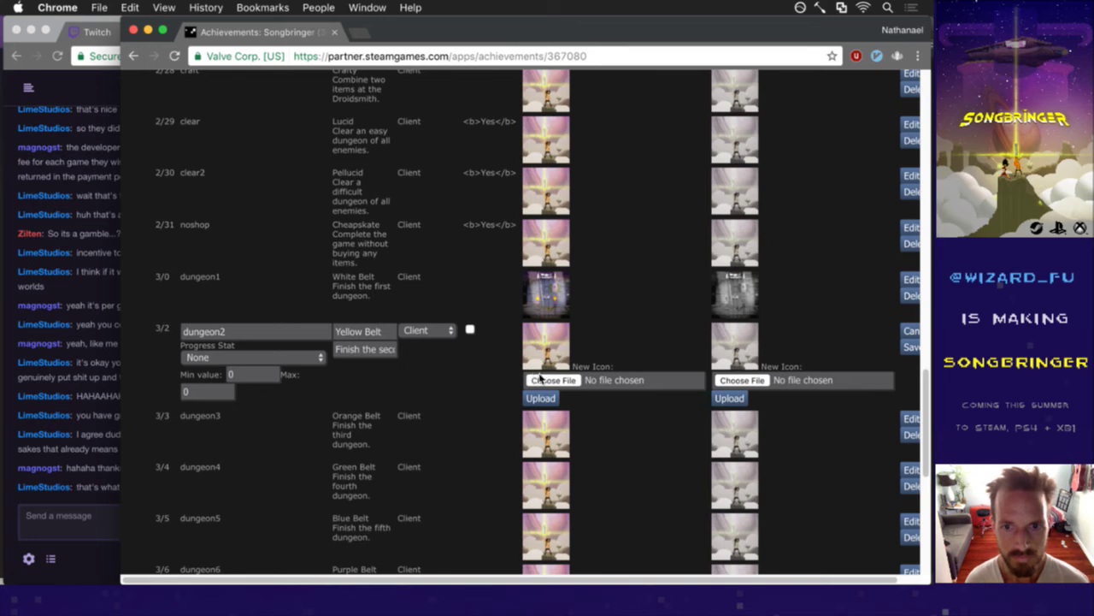
Upload AchievementDungeon2.png as the achieved icon of the Yellow Belt achievement, checking the new Twitch chat message while choosing the file.
left_click(541, 379)
left_click(98, 496)
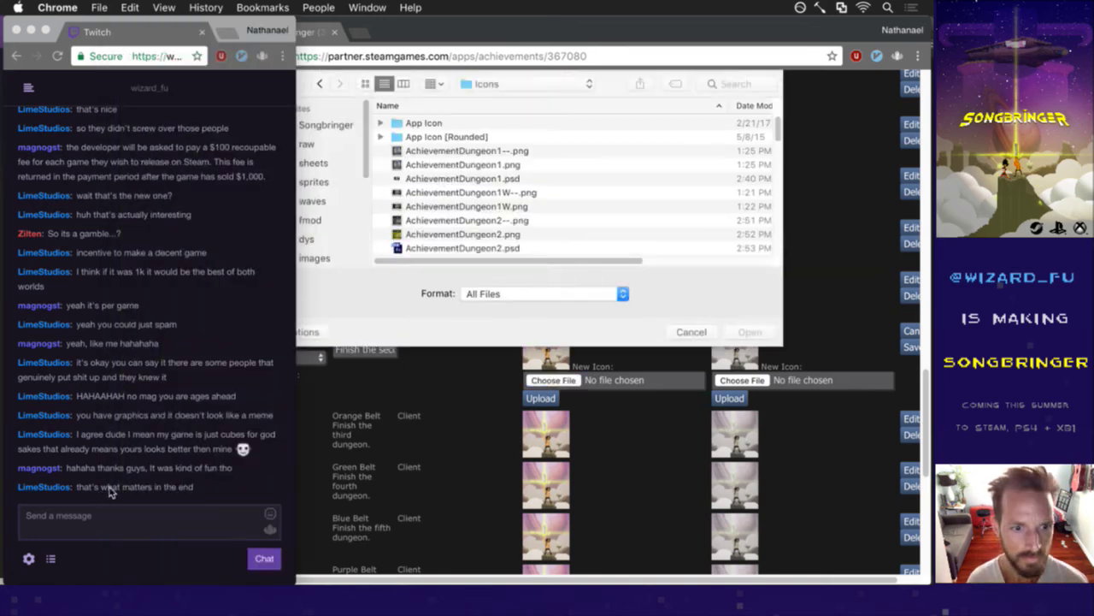
left_click_drag(101, 486, 199, 484)
left_click(494, 206)
scroll(493, 202, "down", 1)
scroll(494, 206, "down", 1)
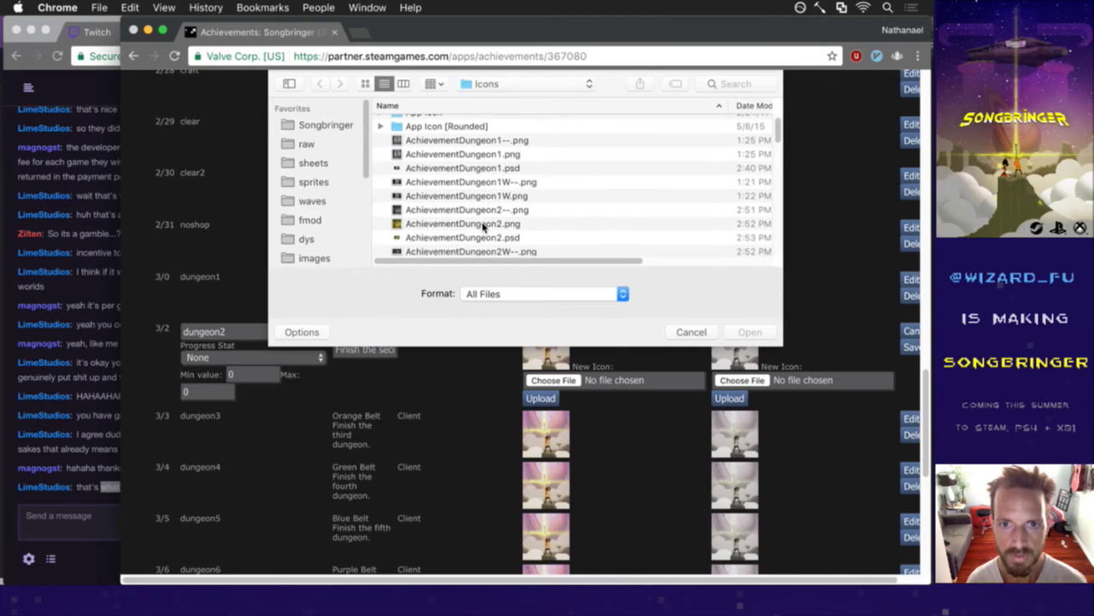
double_click(483, 225)
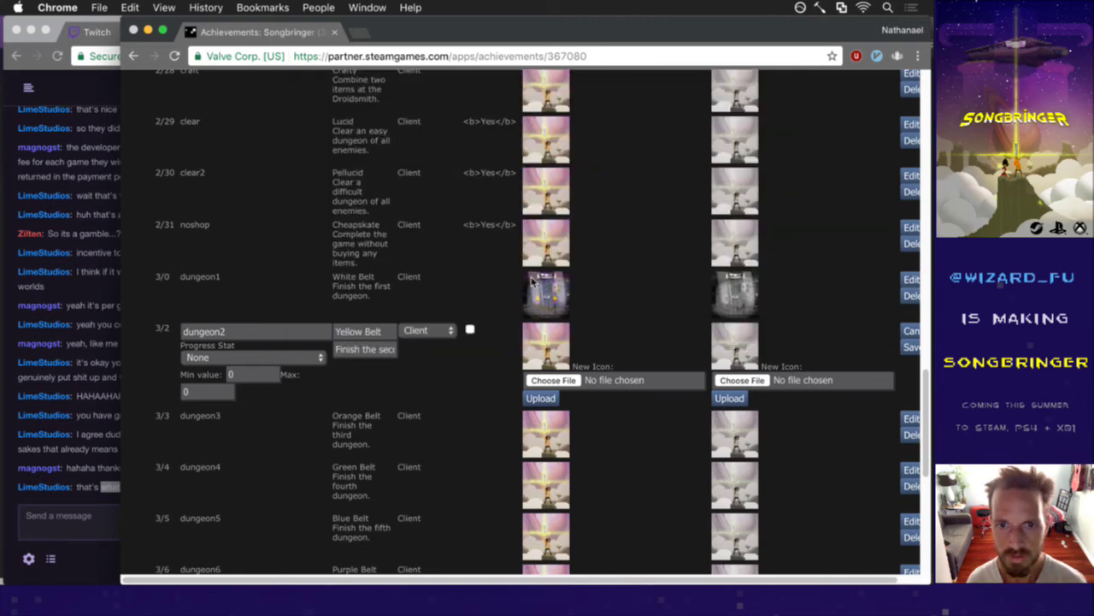
left_click(543, 399)
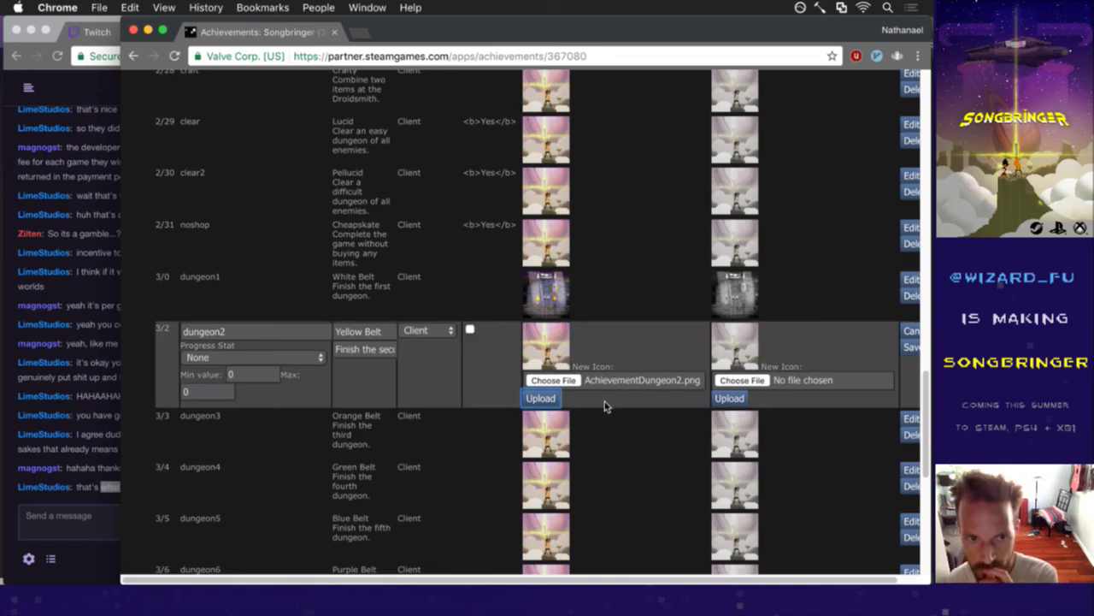
Upload AchievementDungeon2--.png as the unachieved icon of the Yellow Belt achievement and save the achievement.
left_click(725, 380)
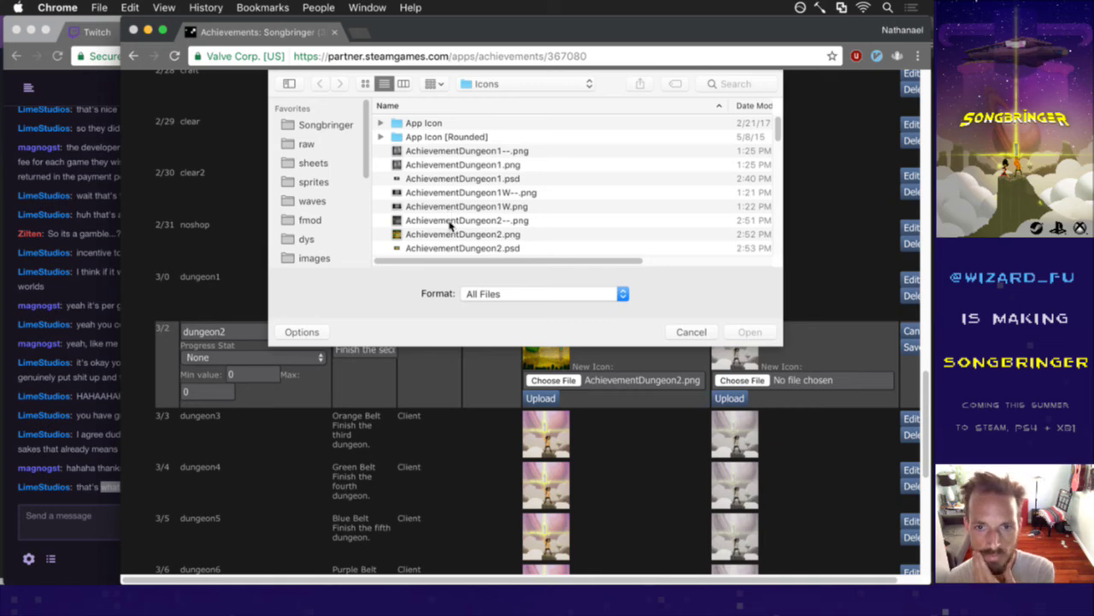
double_click(450, 222)
left_click(725, 401)
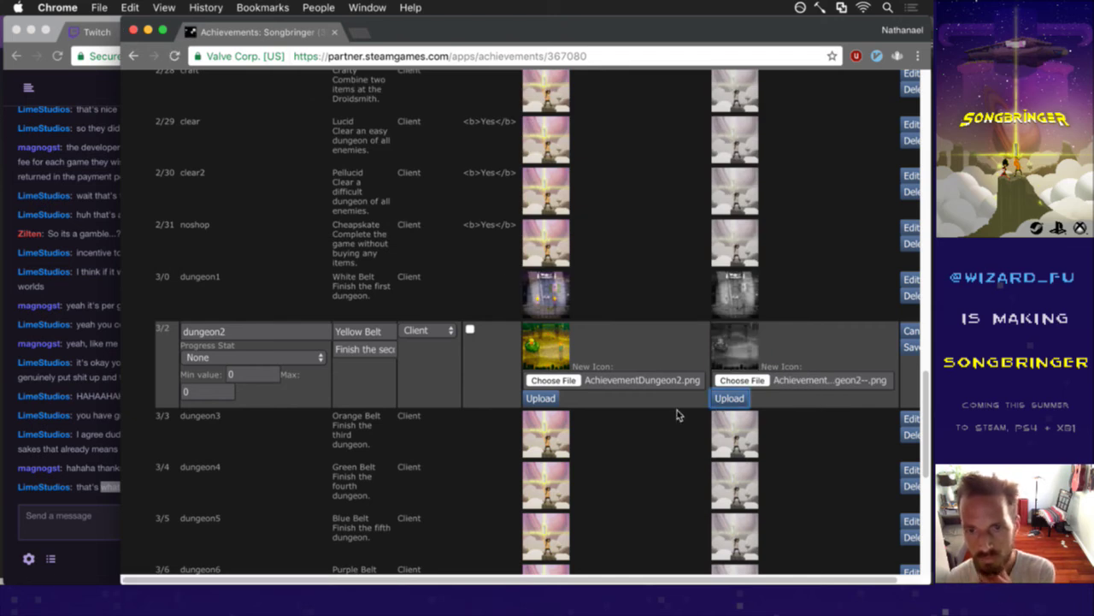
left_click(910, 347)
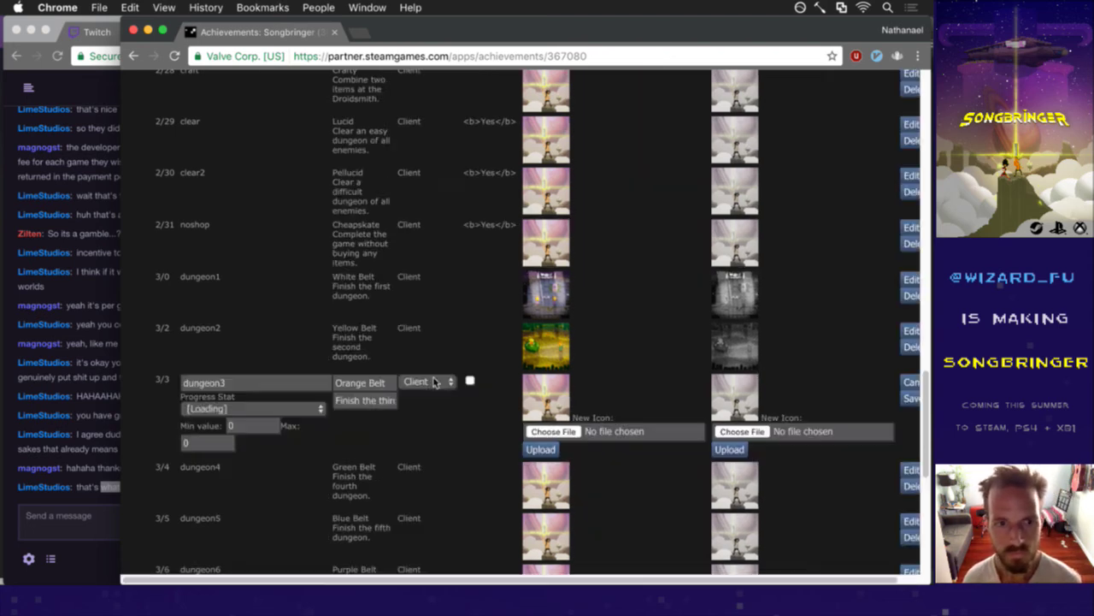
Upload AchievementDungeon3.png as the achieved icon of the dungeon3 (Orange Belt) achievement.
left_click(554, 398)
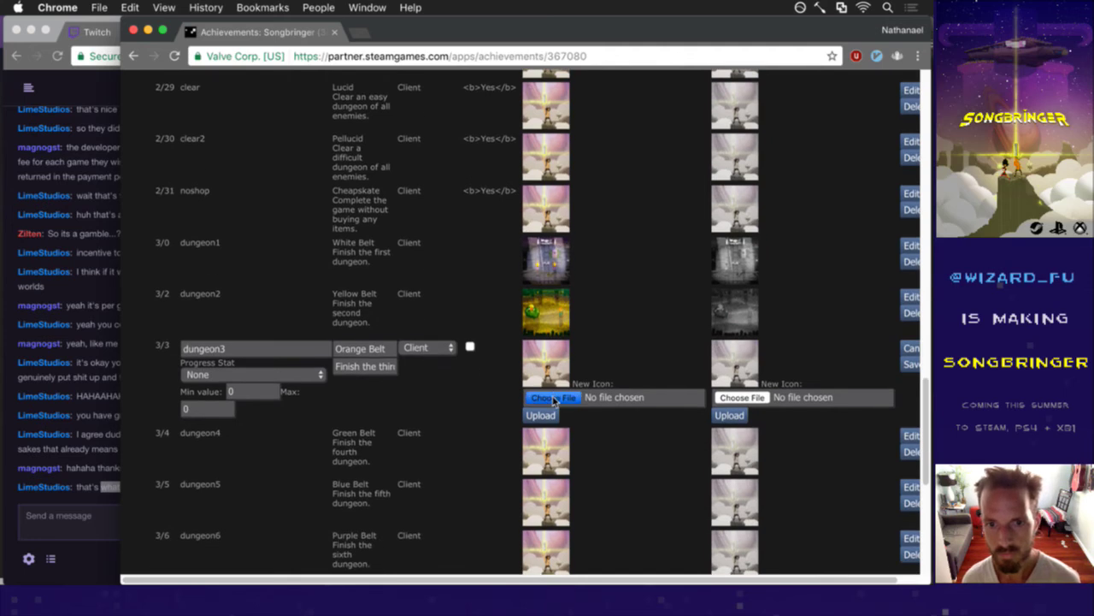
scroll(454, 198, "down", 1)
scroll(455, 198, "down", 3)
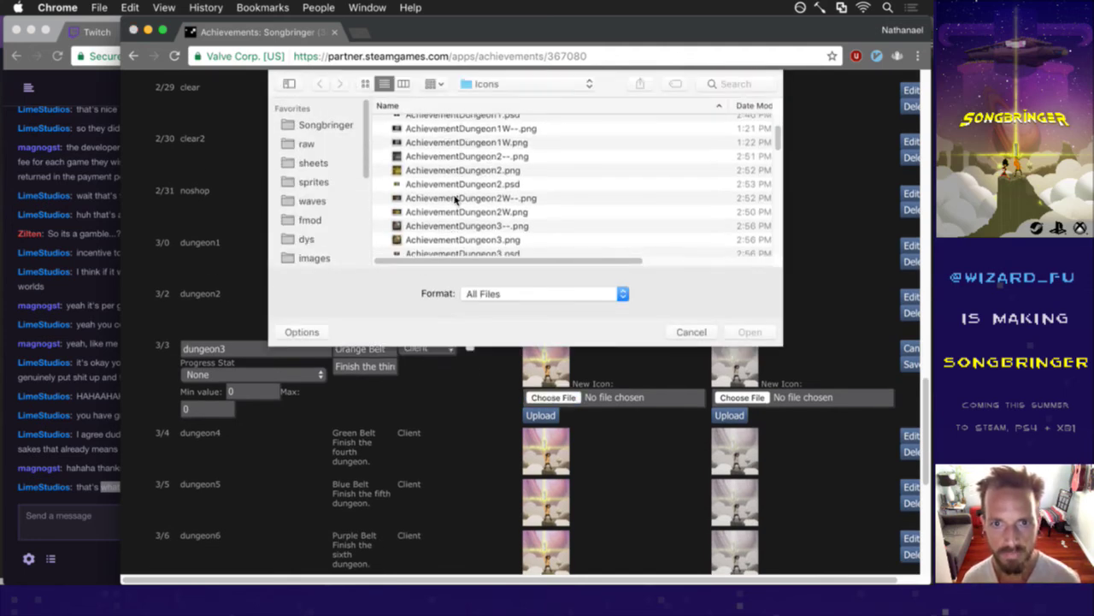
left_click(464, 239)
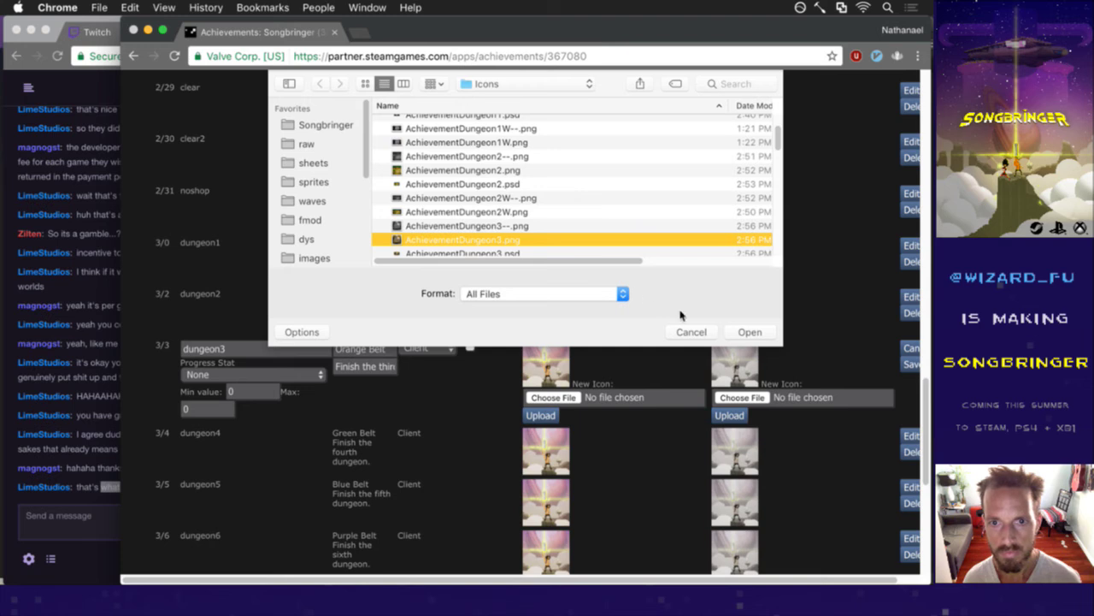
left_click(745, 332)
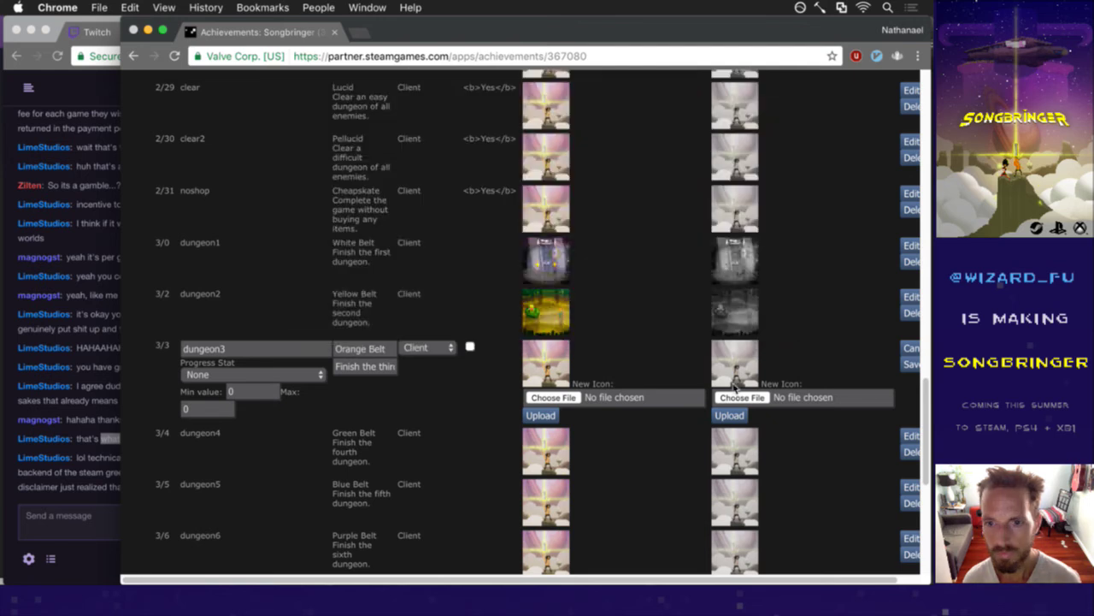
left_click(540, 414)
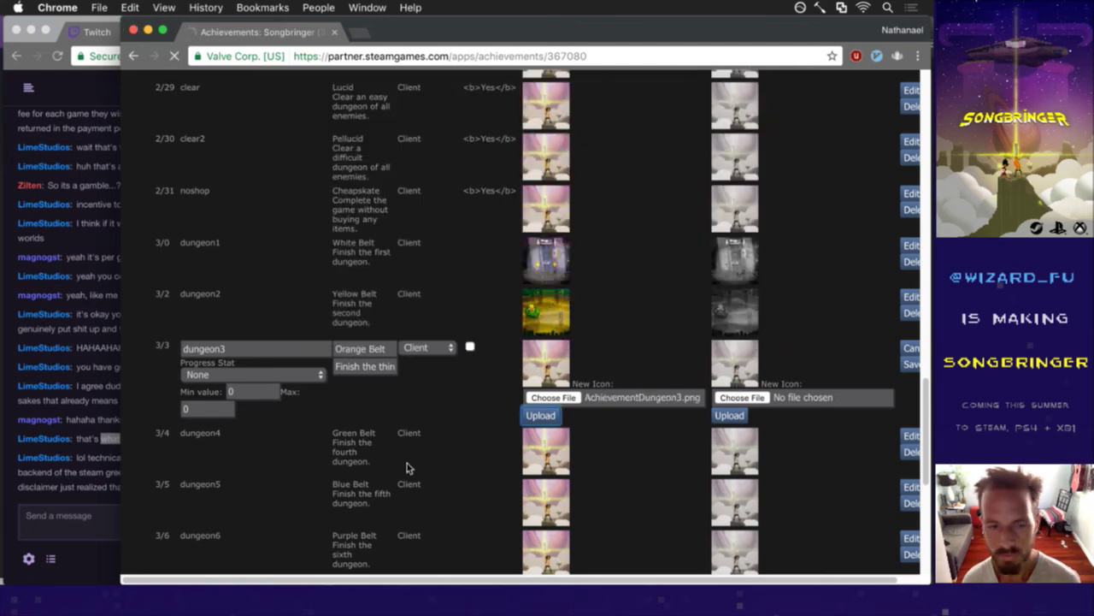
Read the Twitch chat message about showing the Steam backend and minimize the Steam achievements window.
left_click(91, 500)
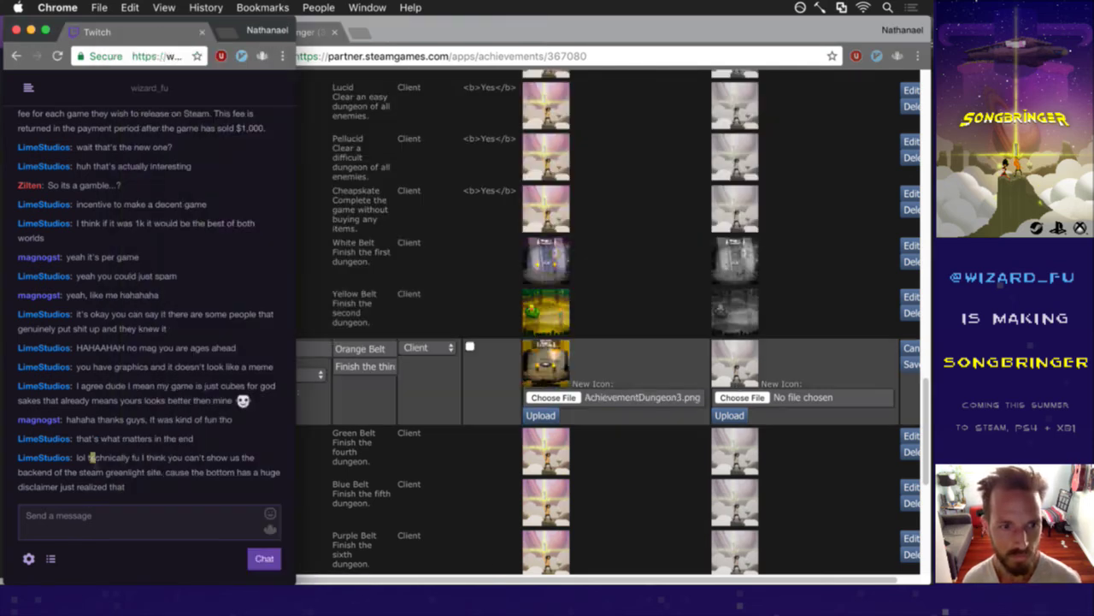
left_click_drag(94, 457, 131, 445)
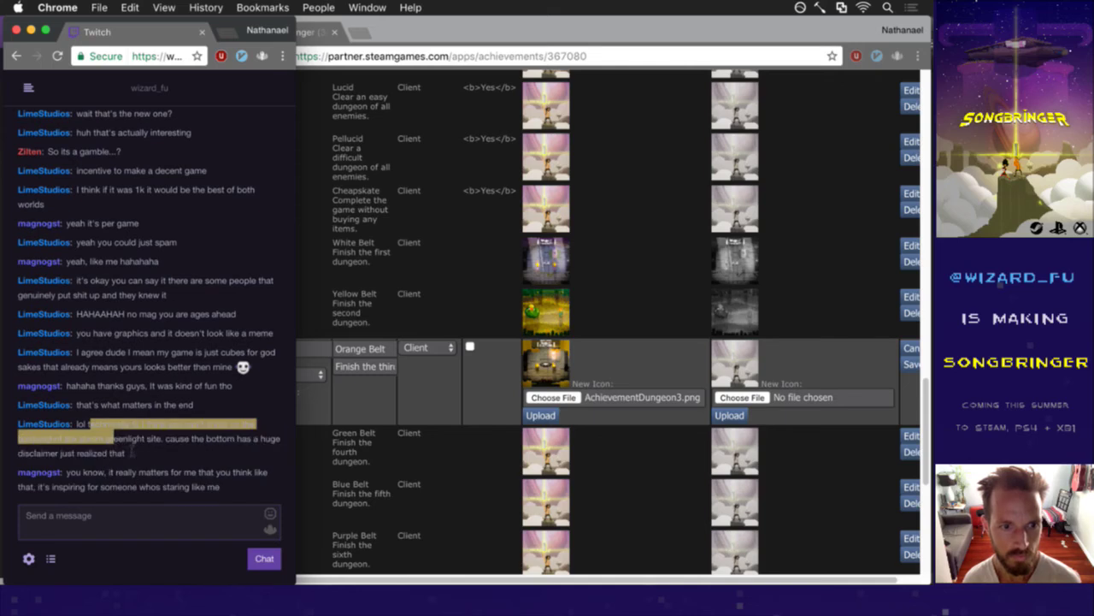
left_click(134, 451)
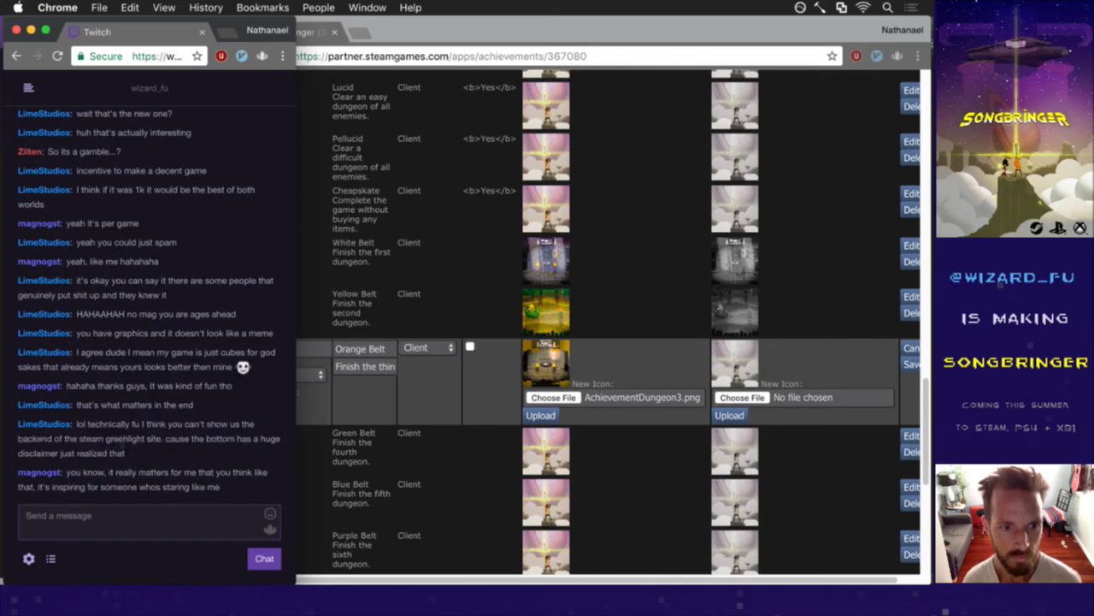
left_click_drag(77, 425, 134, 449)
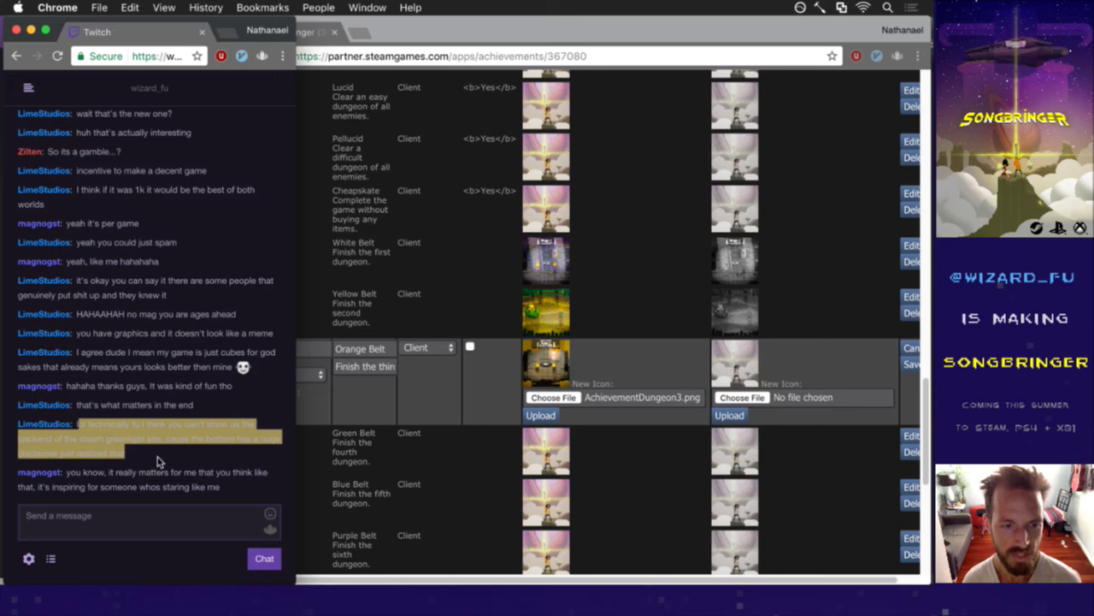
left_click(157, 457)
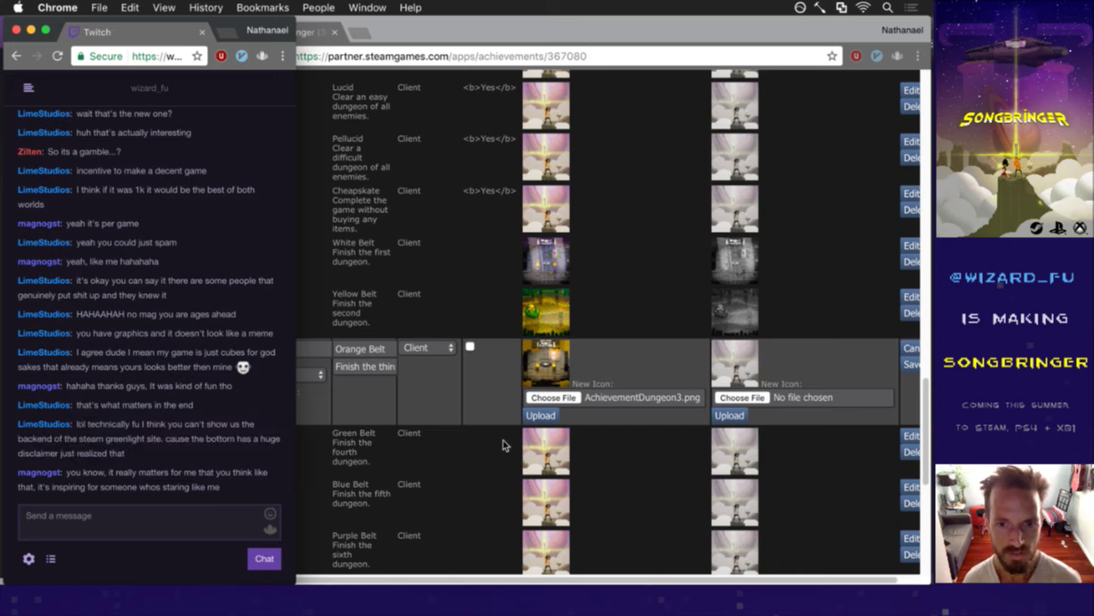
left_click(615, 456)
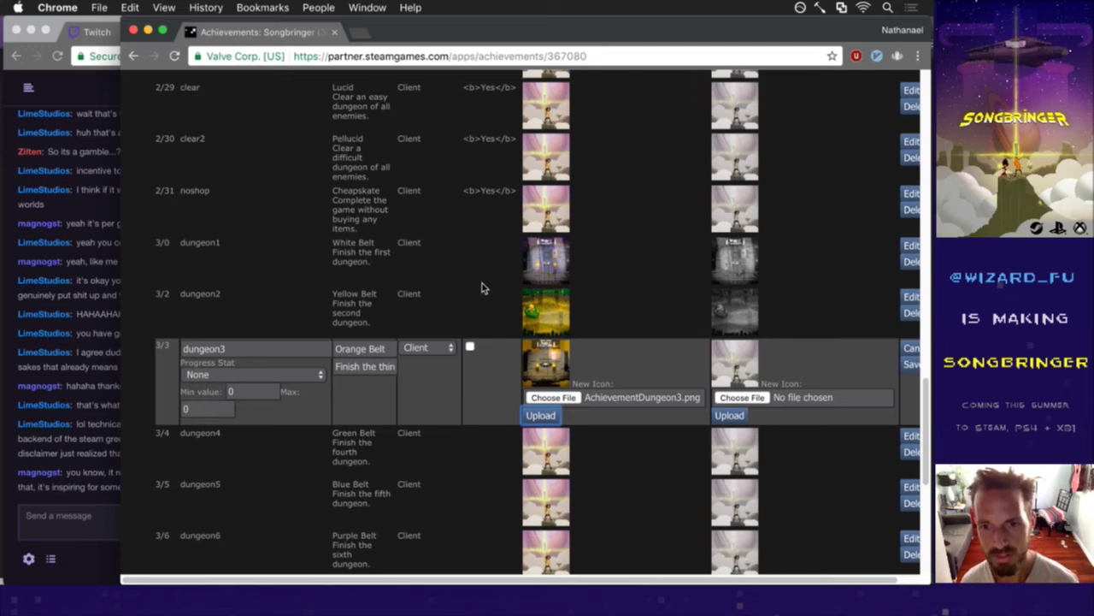
left_click(147, 30)
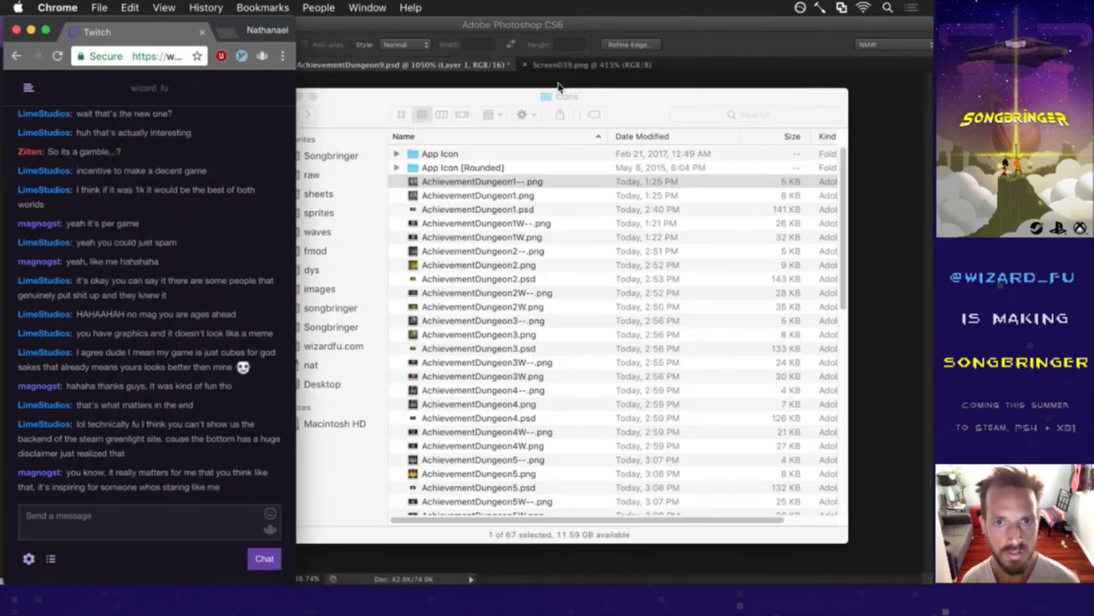
Switch to Photoshop, save AchievementDungeon9.psd, and close both it and Screen039.png.
left_click(723, 64)
left_click(577, 133)
key("super+s")
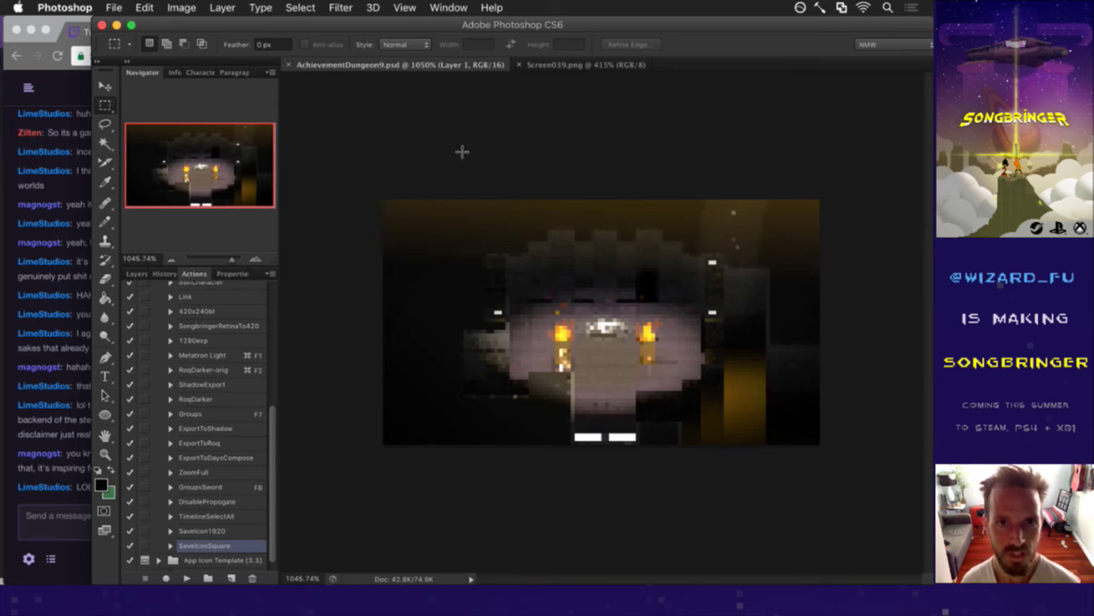
key("super+w")
key("super+w")
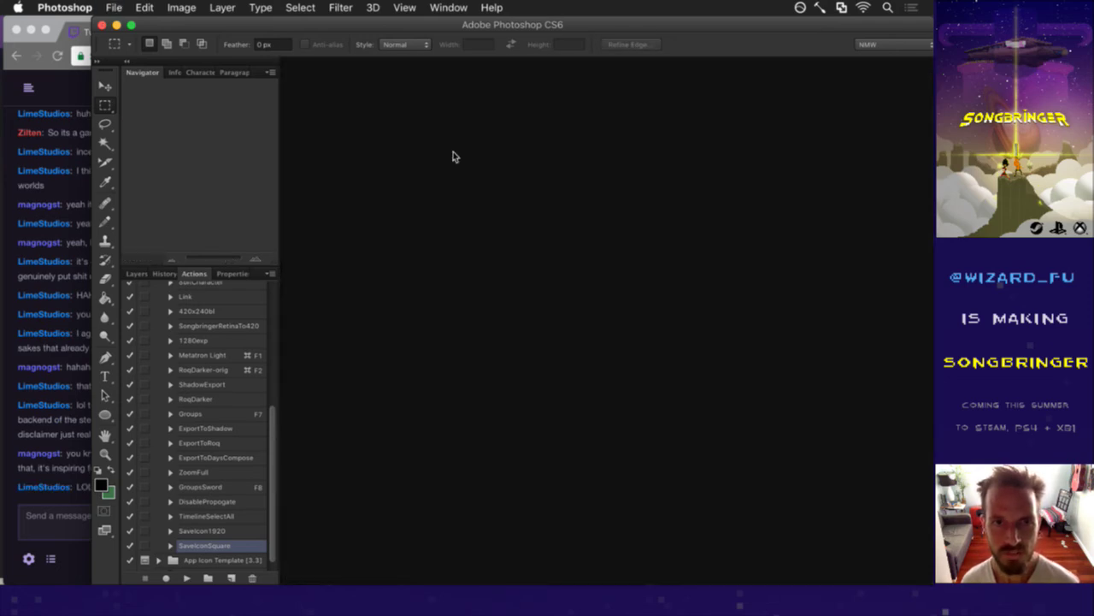
Read the newest replies in the Twitch chat and return to Photoshop.
left_click(66, 476)
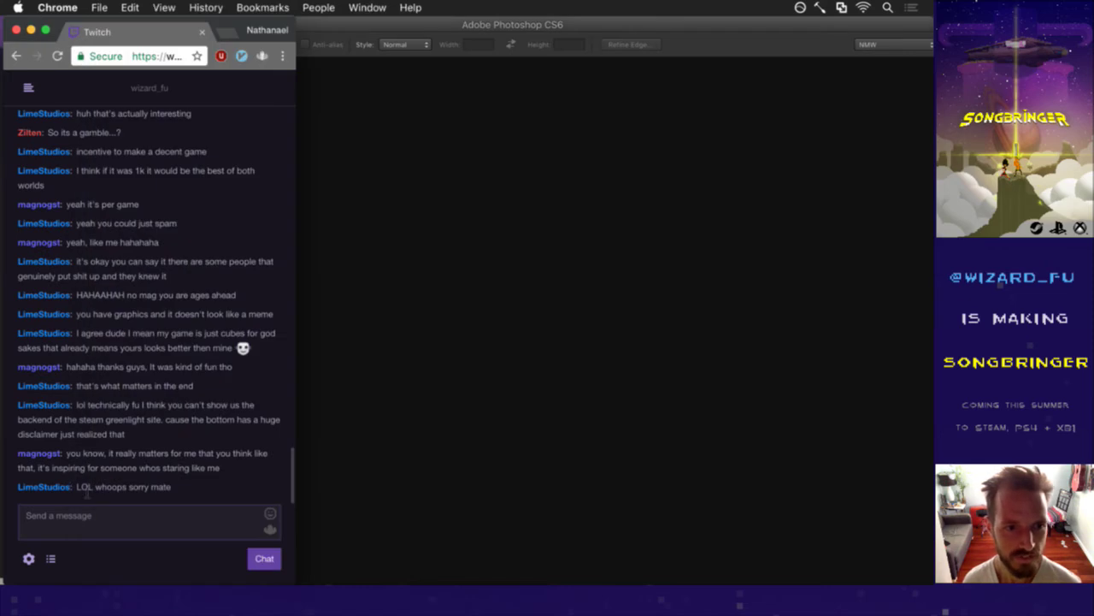
left_click_drag(81, 490, 165, 487)
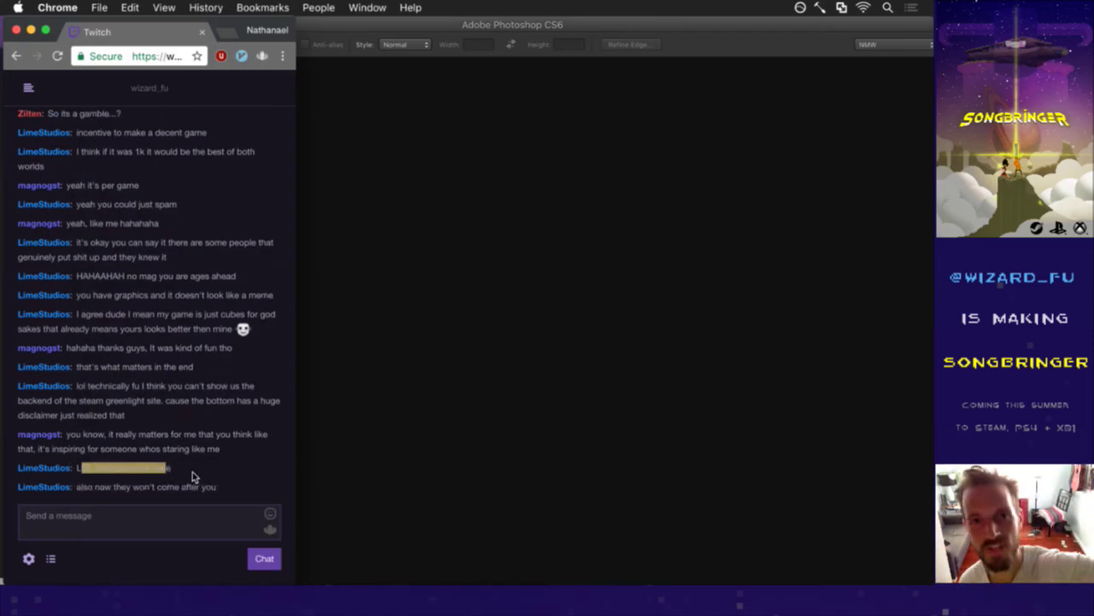
left_click(191, 463)
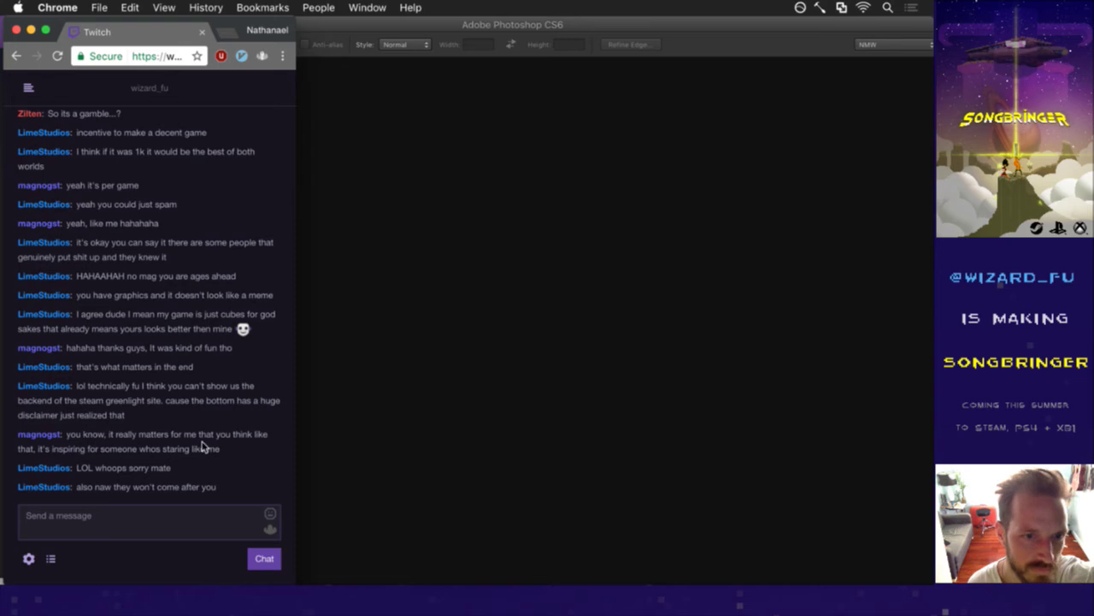
left_click(479, 435)
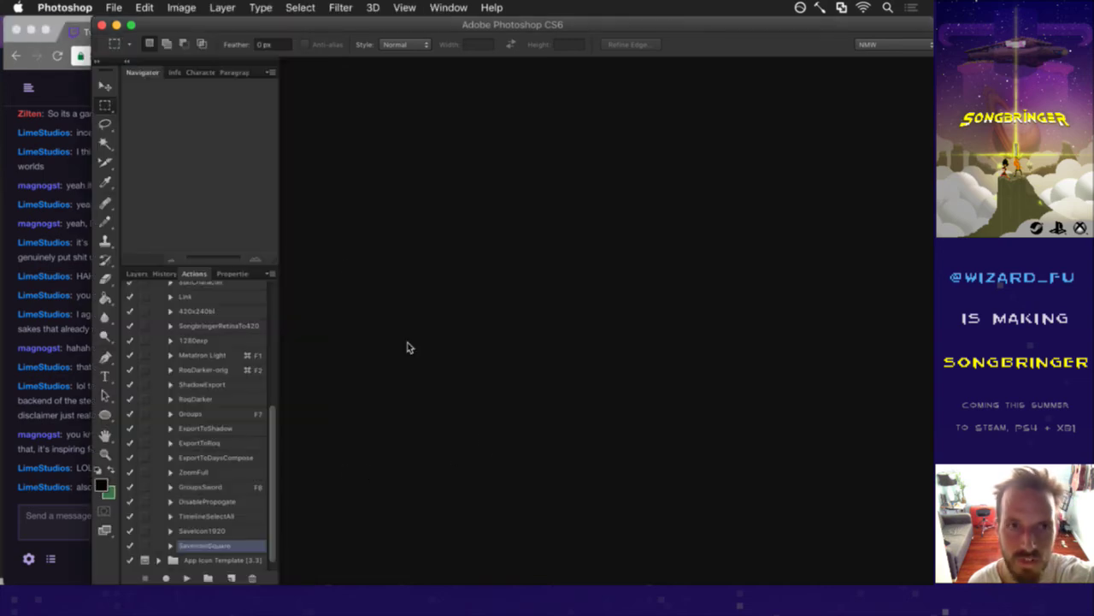
Switch to iTerm2 and bring up the vim window showing Area.cpp.
left_click(113, 5)
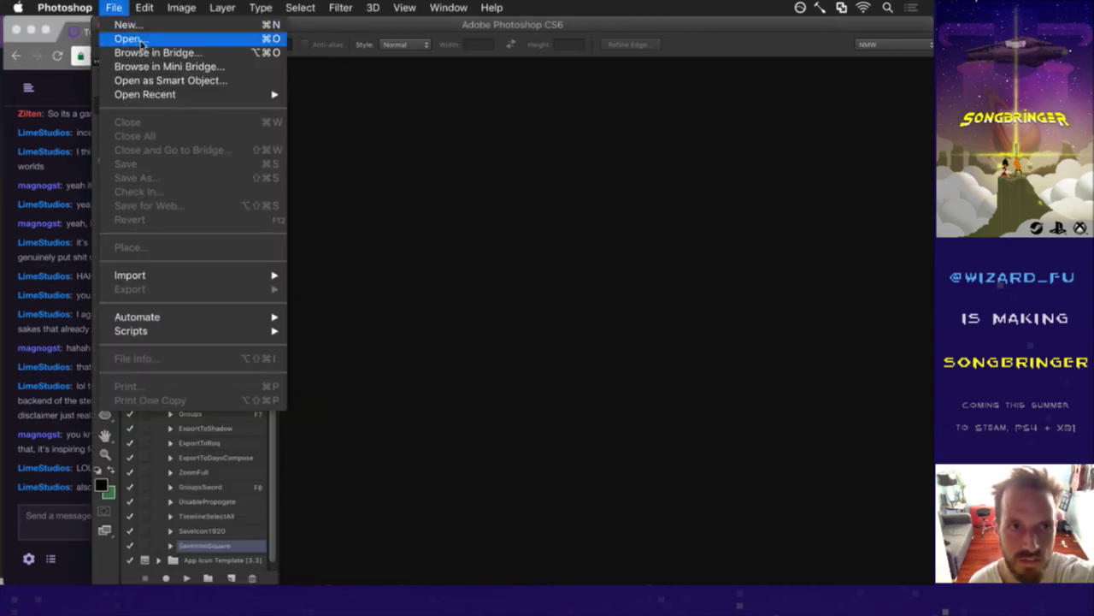
left_click(498, 192)
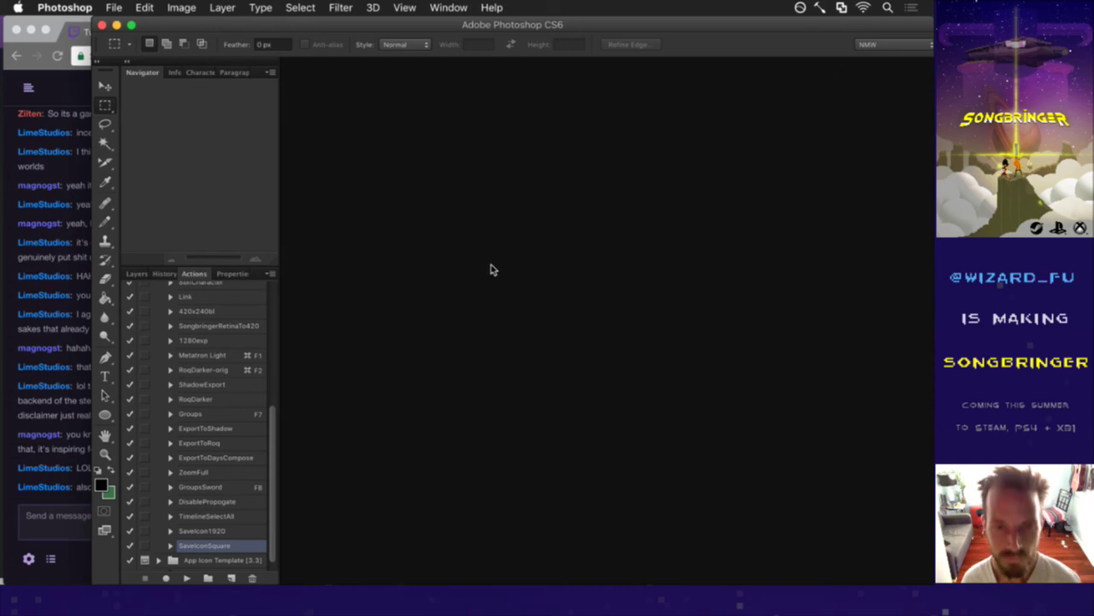
key("super+Tab")
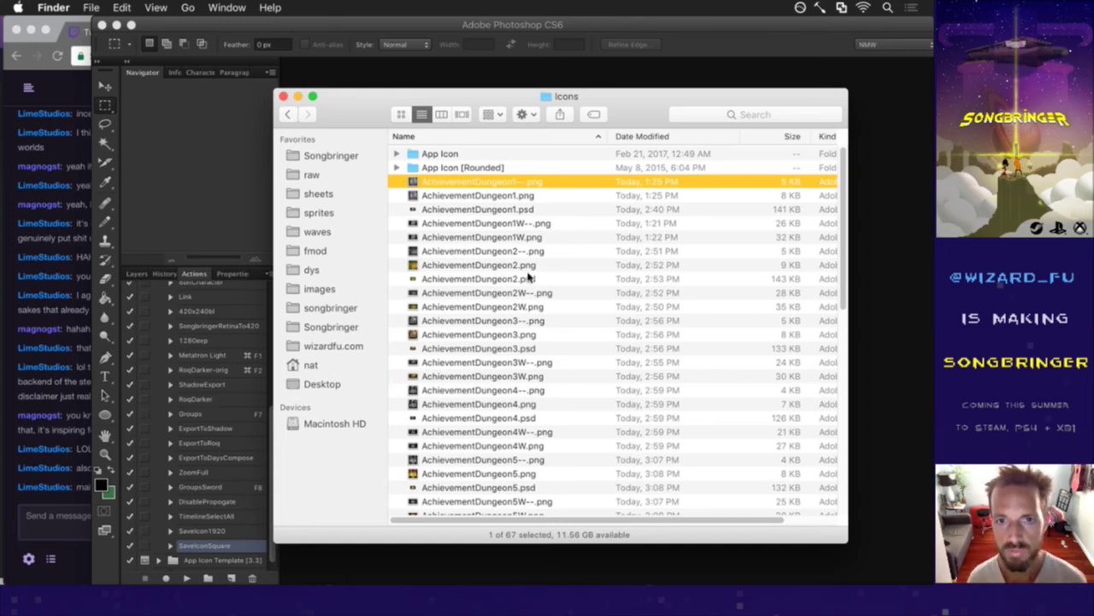
key("super+Tab")
left_click(682, 317)
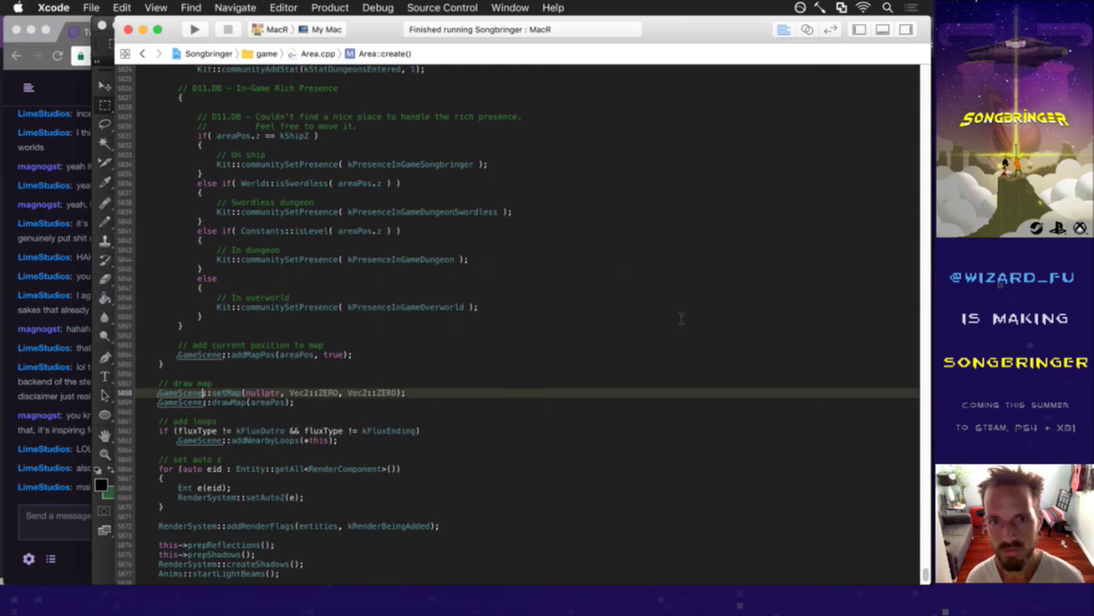
type("s")
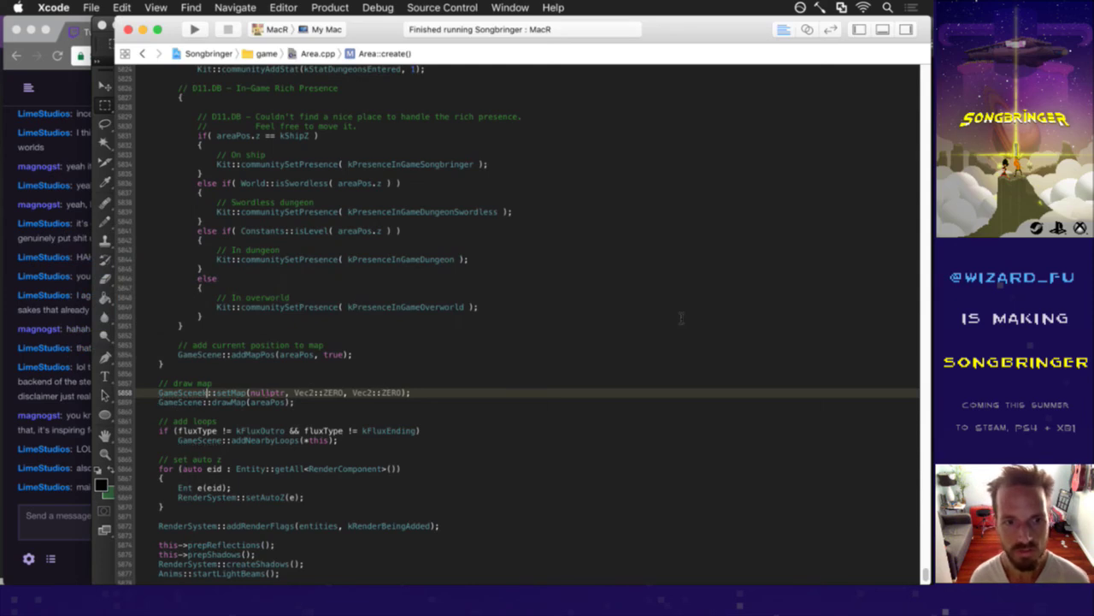
key("super+Tab")
left_click(511, 278)
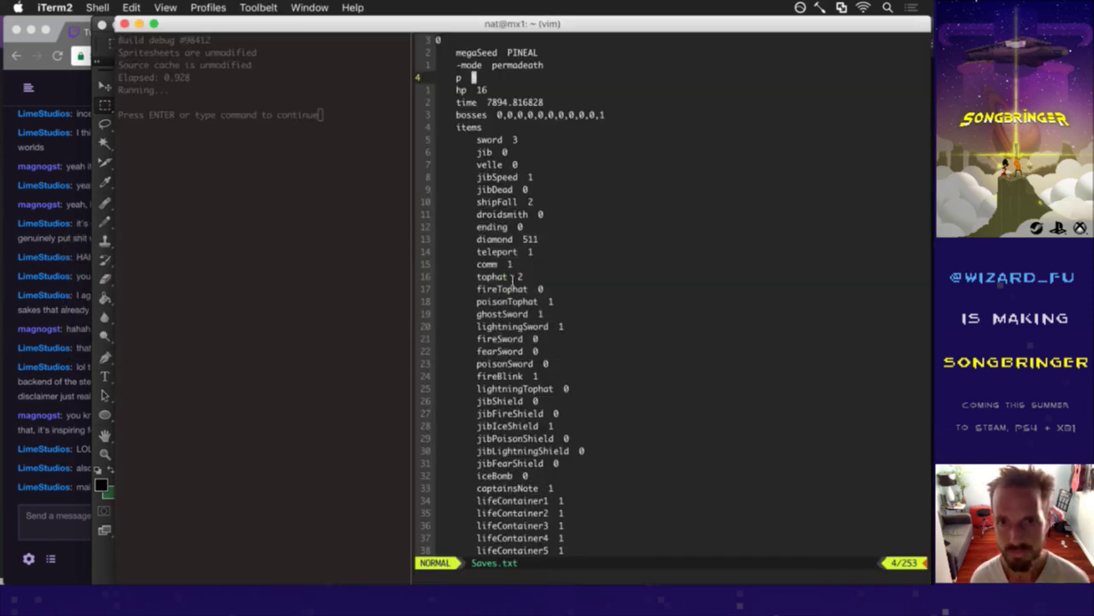
key("super+grave")
Undo the recent stairs edits in Area.cpp, keep the hide-heroes block removed, and rebuild the game.
type(":fin")
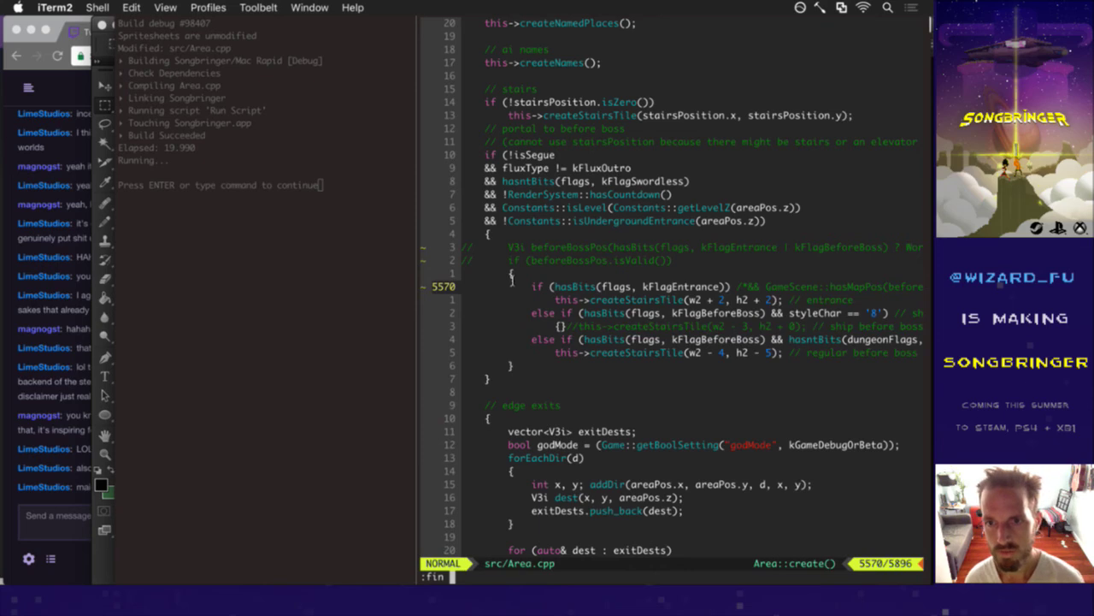
key("Escape")
key("u")
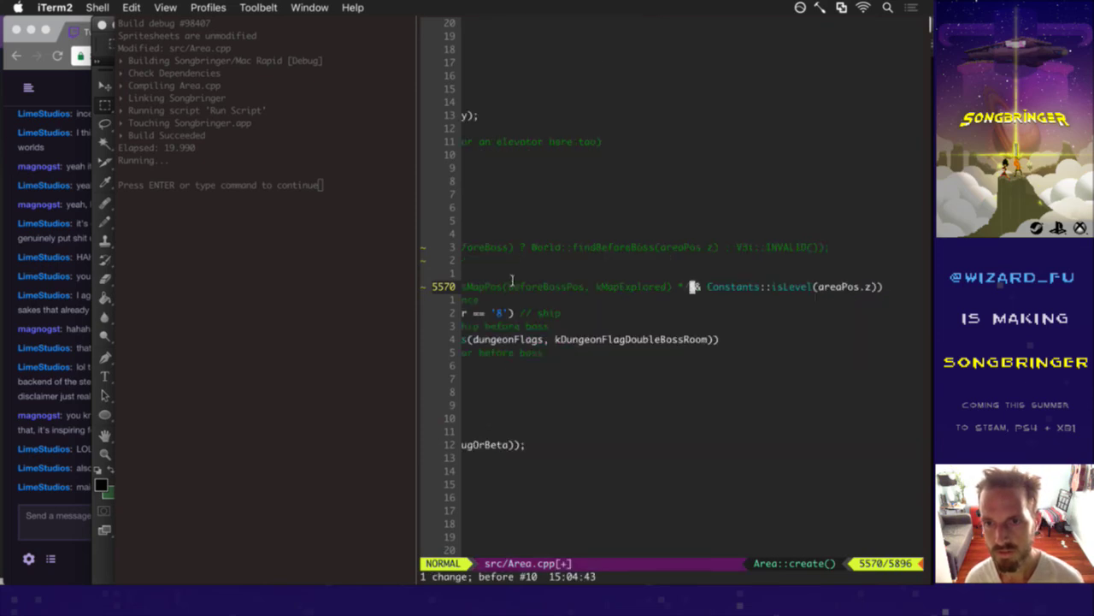
key("u")
key("u")
key("u")
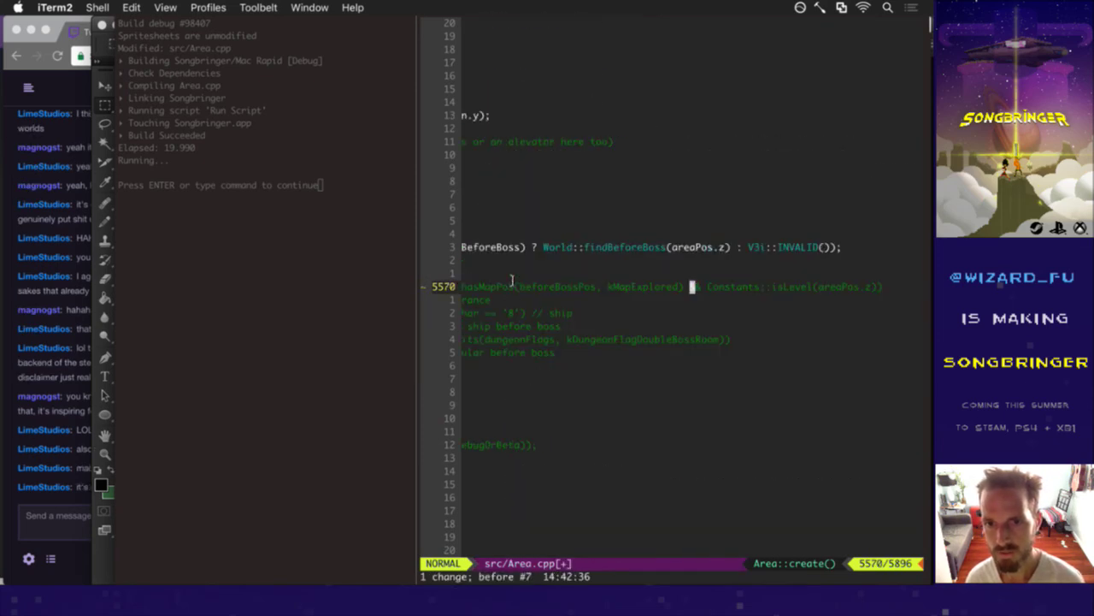
key("u")
key("u")
key("u")
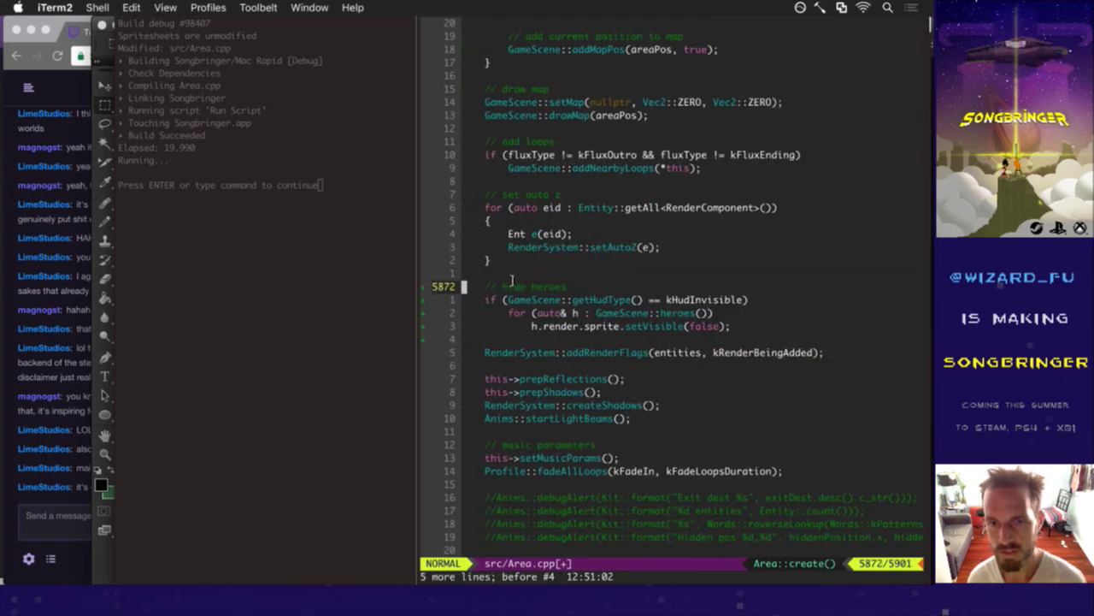
key("ctrl+r")
key("F5")
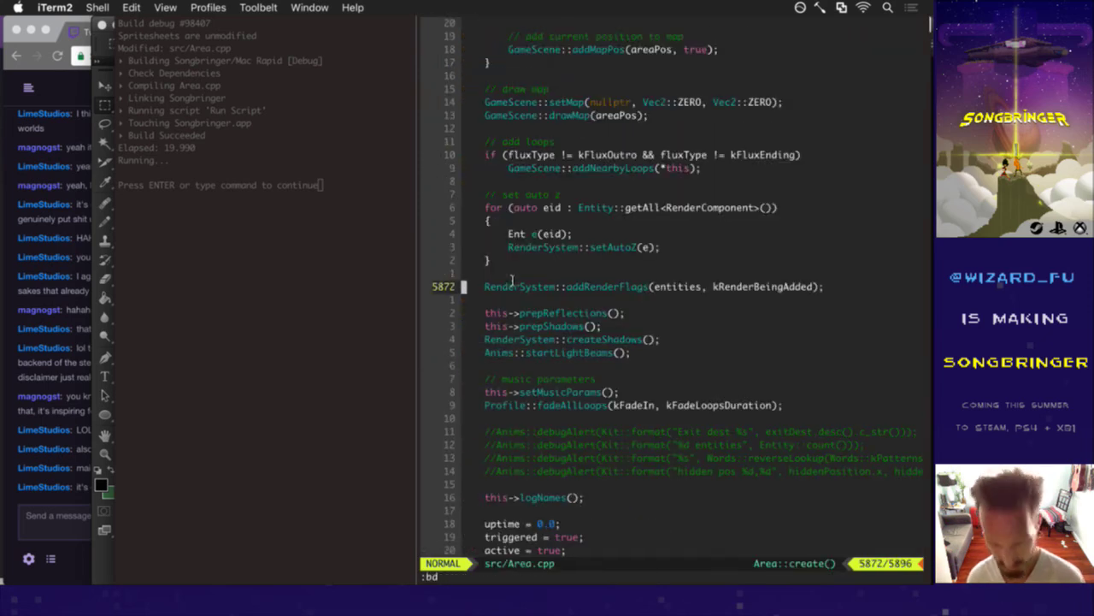
key("F5")
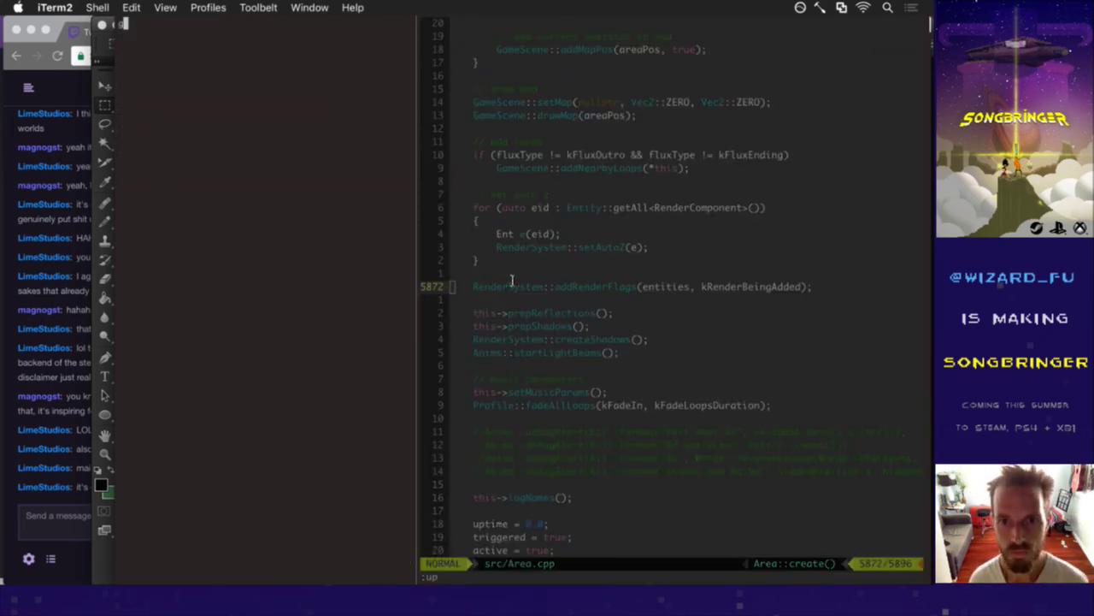
Open Constants.h in vim by finding files that start with "const".
type("/const")
key("Escape")
type(":fin const")
key("Tab")
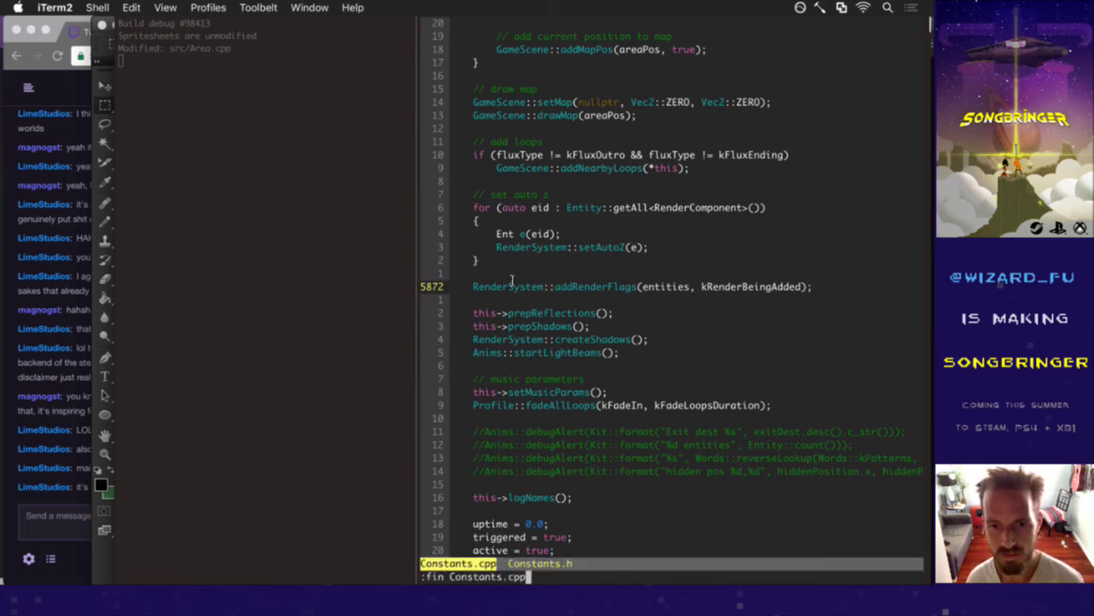
key("Tab")
key("Return")
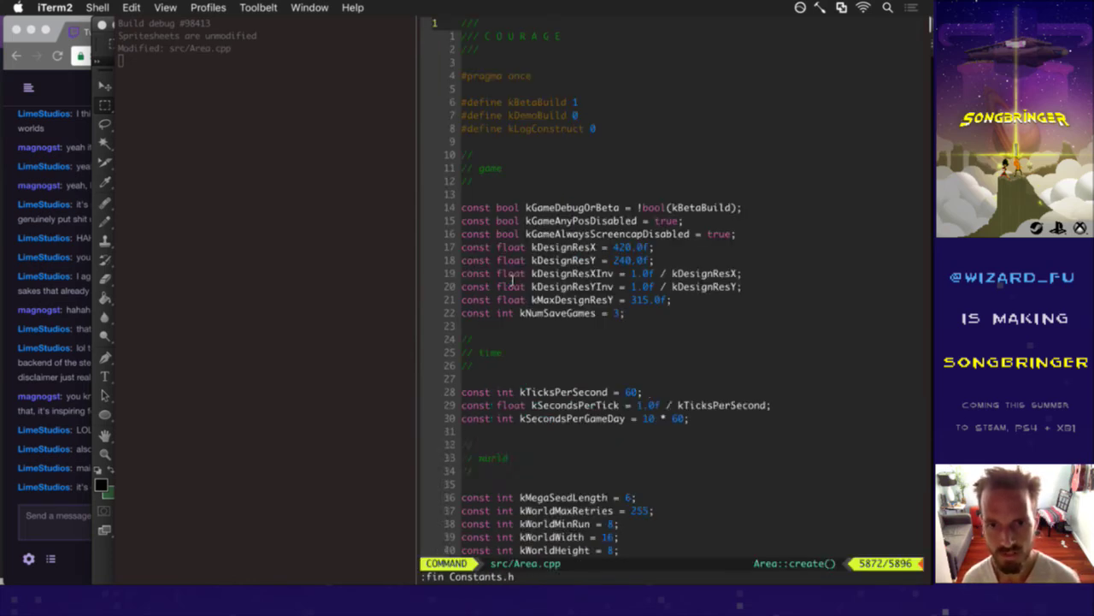
Search Constants.h for "achiev" and go to the kAchievementSword entry in the AchievementType enum.
key("g")
key("g")
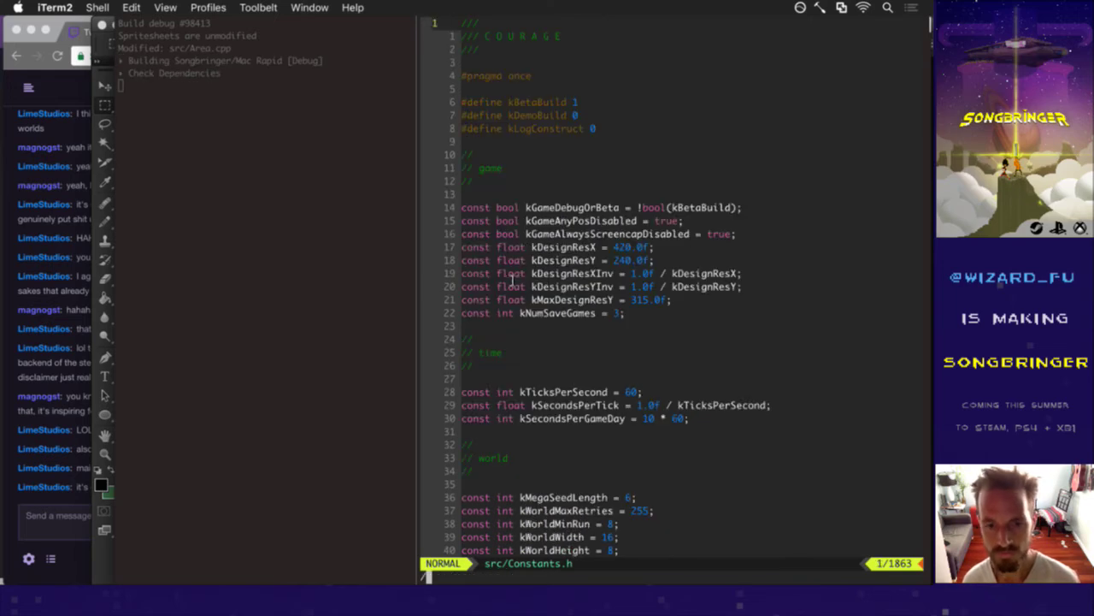
type("/achiev")
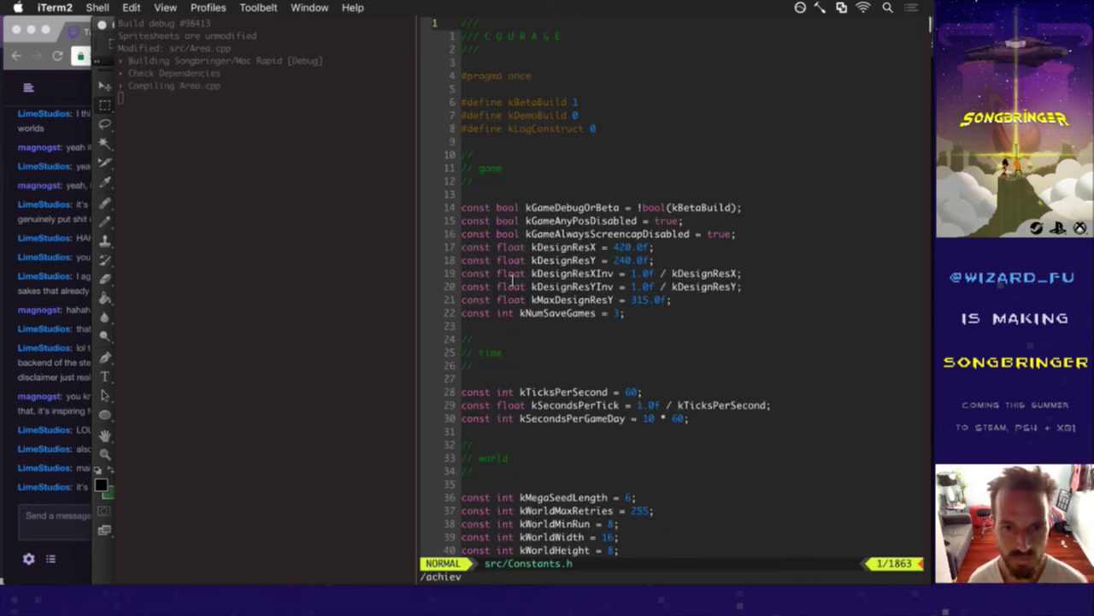
key("Return")
key("j")
key("j")
key("j")
key("j")
key("j")
key("j")
key("j")
key("j")
key("j")
key("j")
key("k")
key("k")
key("k")
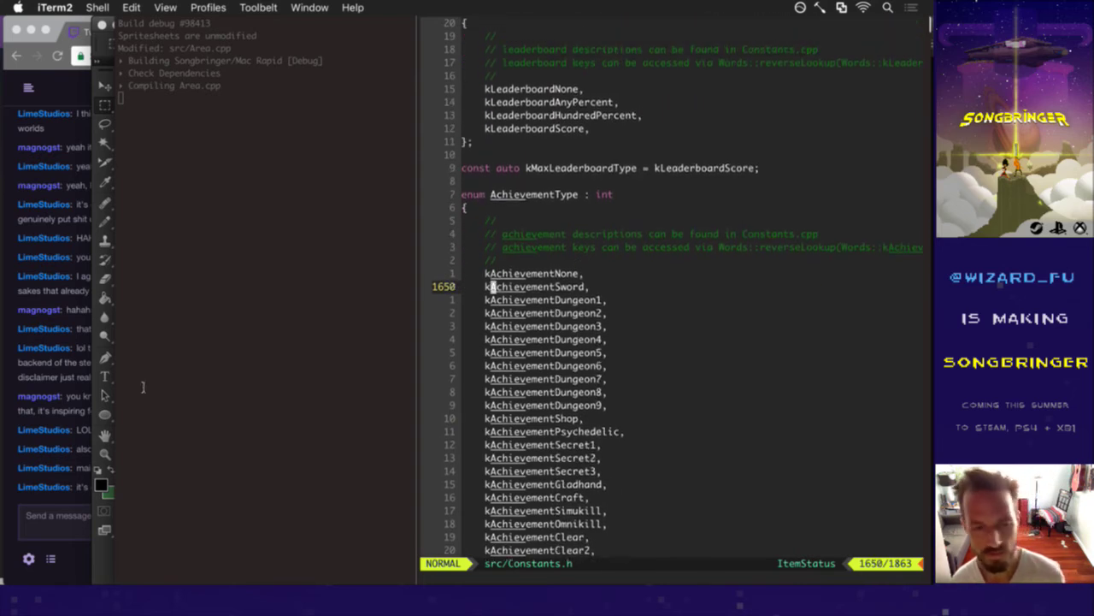
Switch to Chrome and read the latest Twitch chat messages about Steam.
left_click(83, 446)
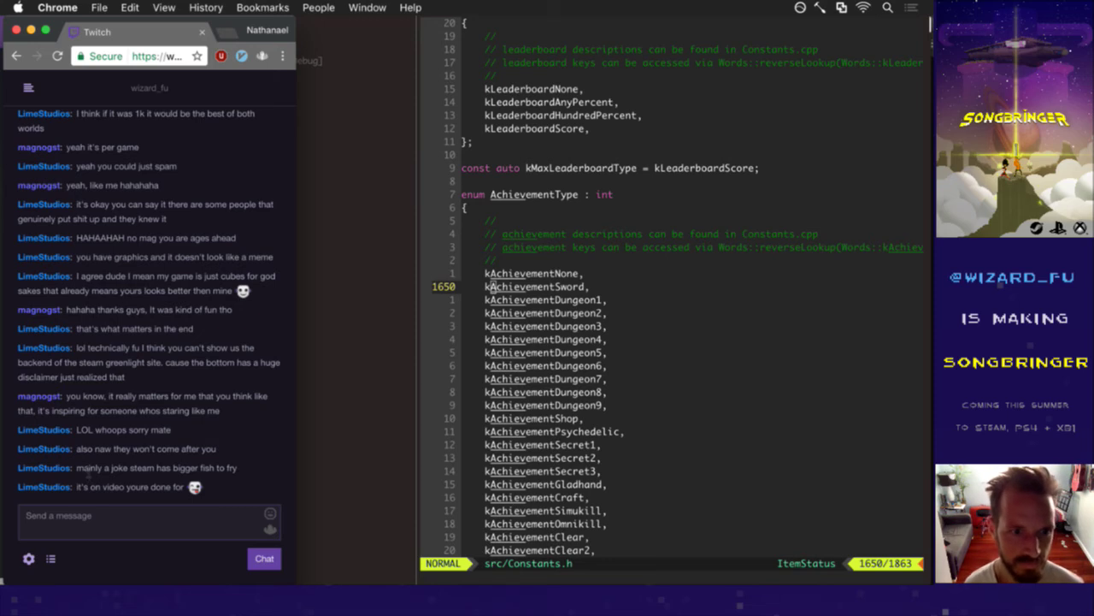
left_click_drag(81, 494, 141, 492)
left_click(158, 496)
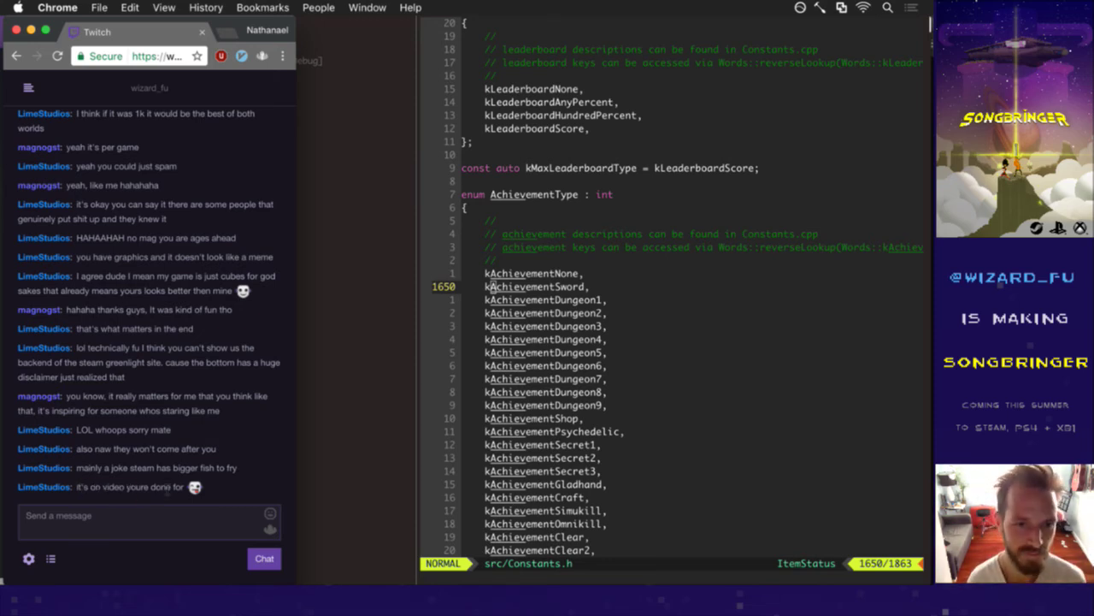
Return to Constants.h and examine the dungeon achievement entries in the AchievementType enum.
left_click(517, 399)
key("j")
key("j")
key("j")
key("j")
key("j")
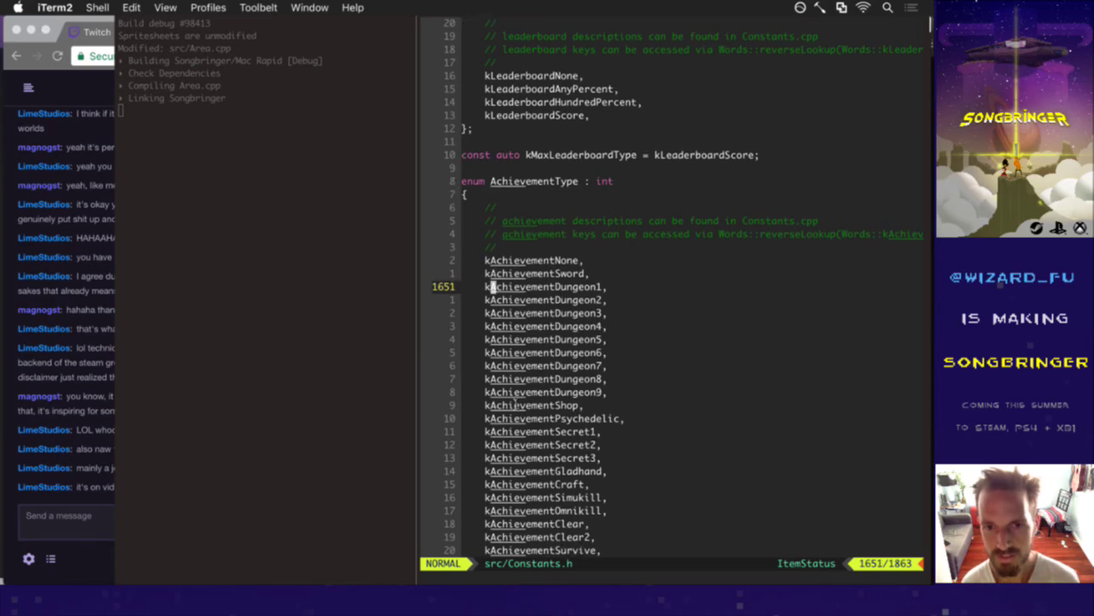
key("j")
key("j")
key("j")
key("j")
key("j")
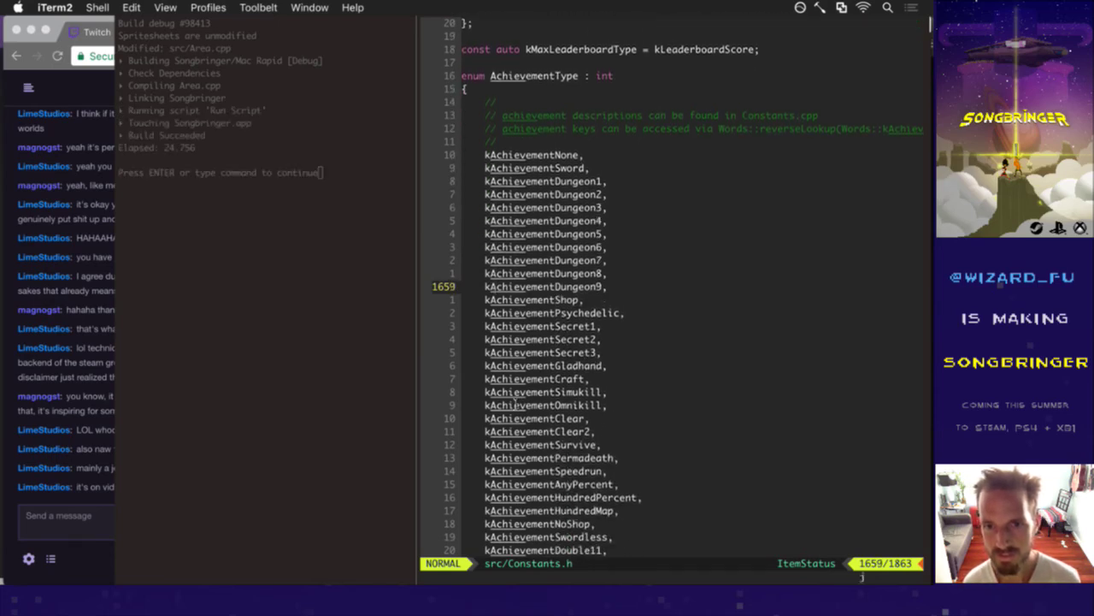
key("k")
key("k")
key("k")
key("k")
key("k")
key("k")
key("k")
key("k")
key("k")
key("k")
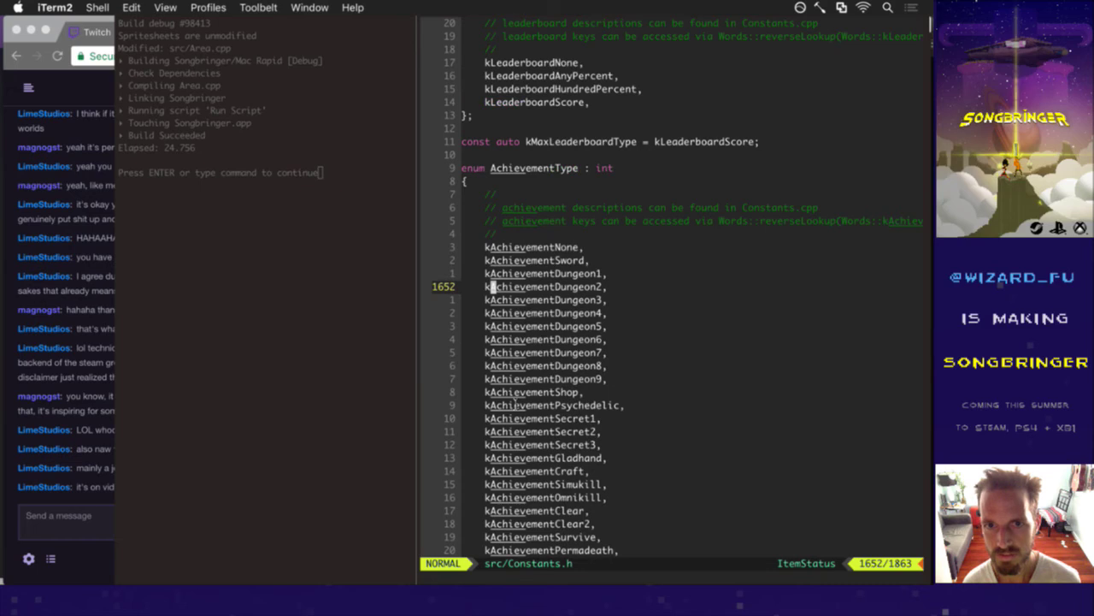
In the Saves.txt window, set the sword item to 0 and save the file.
key("super+grave")
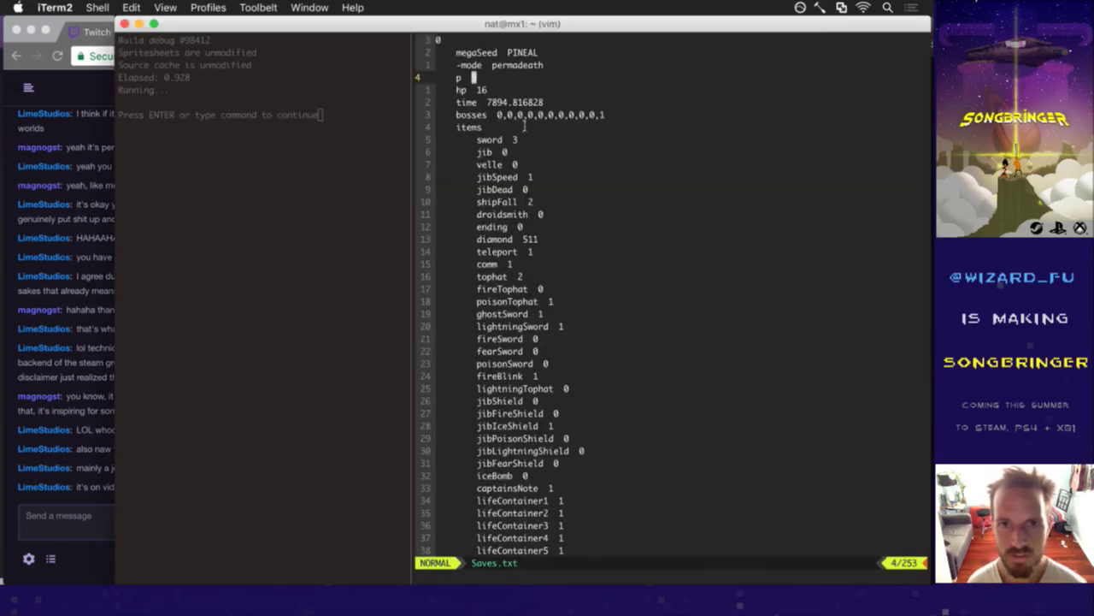
key("j")
key("j")
key("j")
key("j")
key("j")
key("j")
key("j")
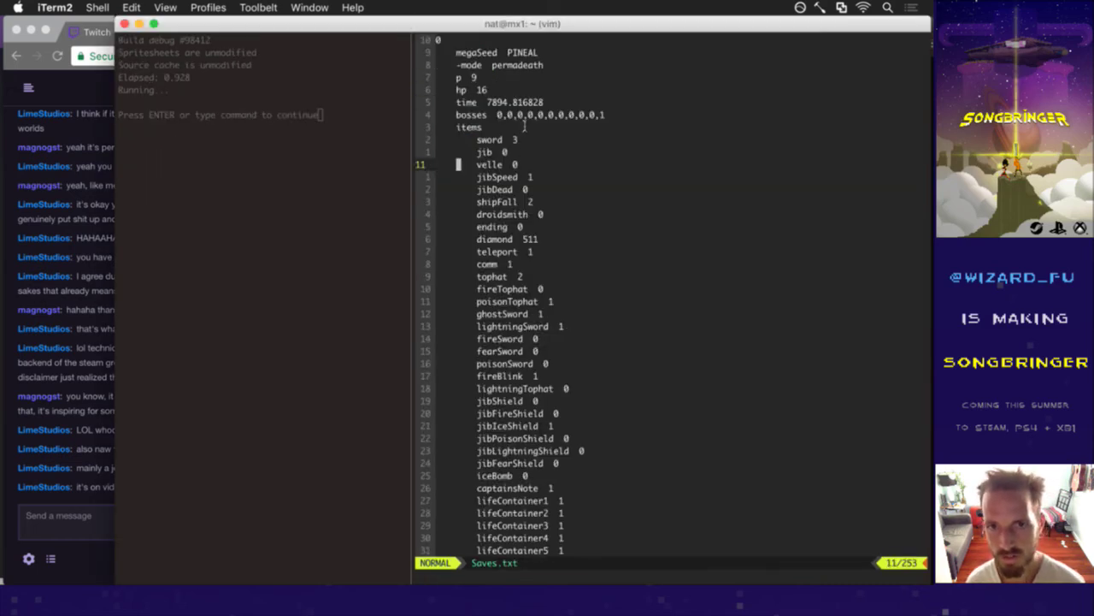
key("k")
key("k")
key("A")
key("BackSpace")
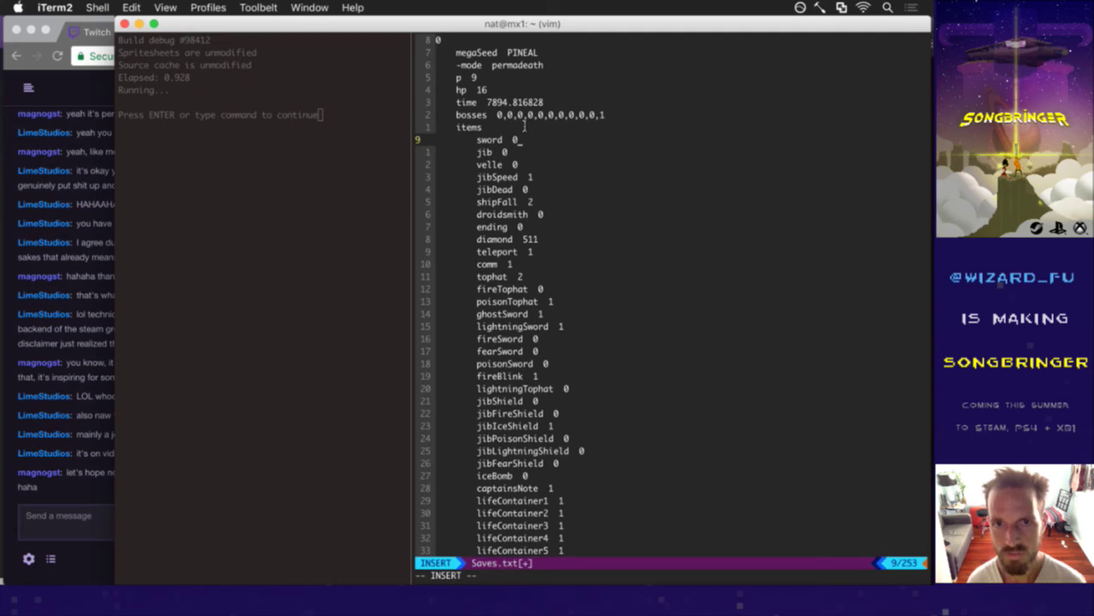
key("Escape")
type(":w")
key("Return")
Search Saves.txt for "shield" and set the jibIceShield item to 0.
key("j")
key("j")
key("j")
key("j")
type("/shield")
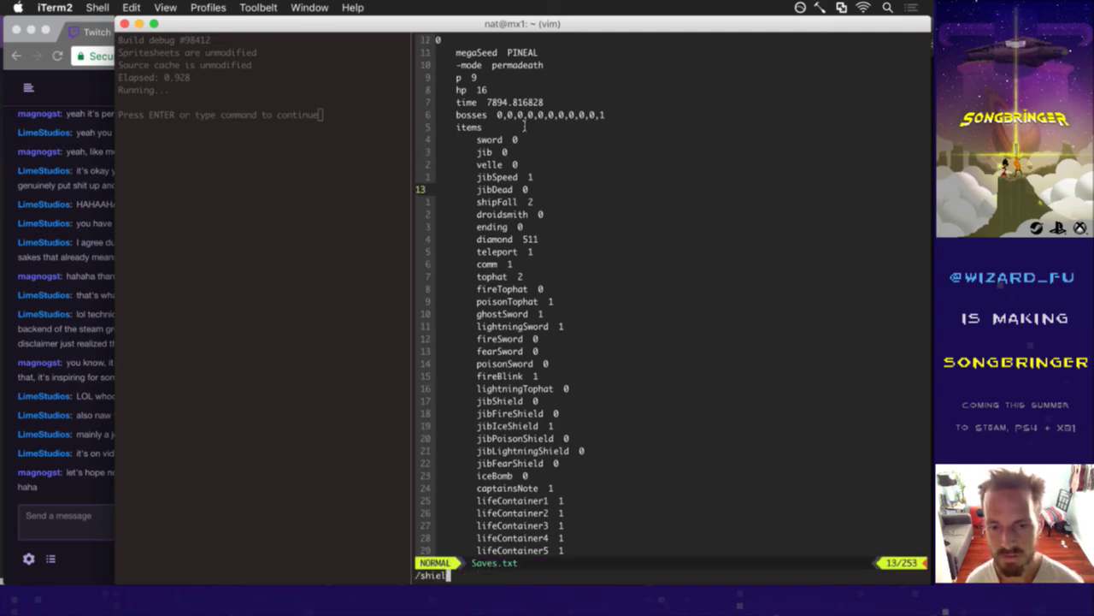
key("Return")
key("n")
key("n")
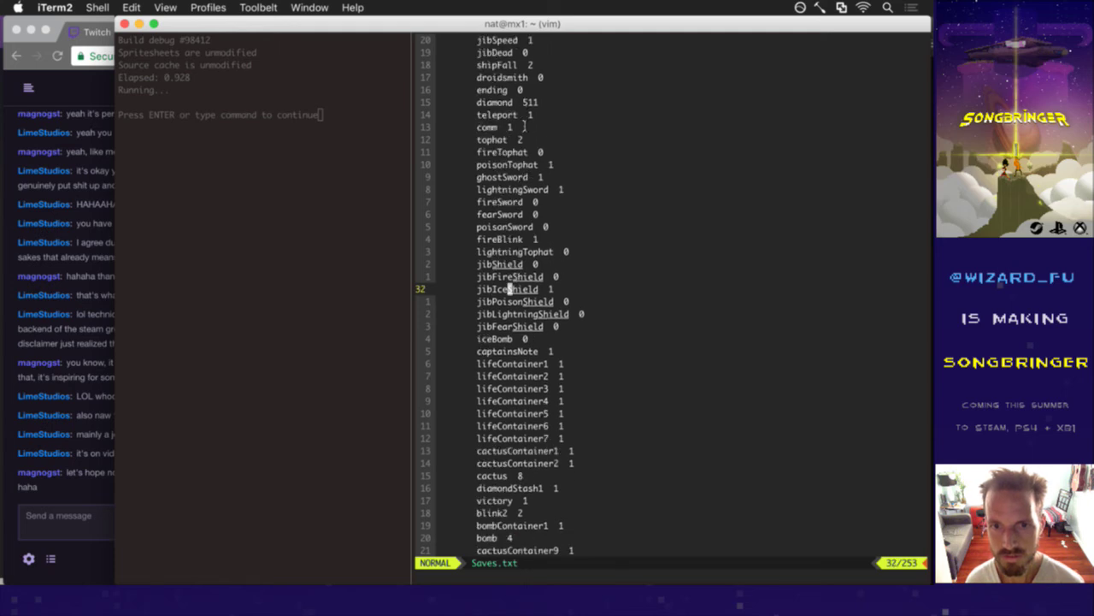
key("ctrl+x")
Step through the remaining shield entries to the value of shield3 and save Saves.txt.
key("n")
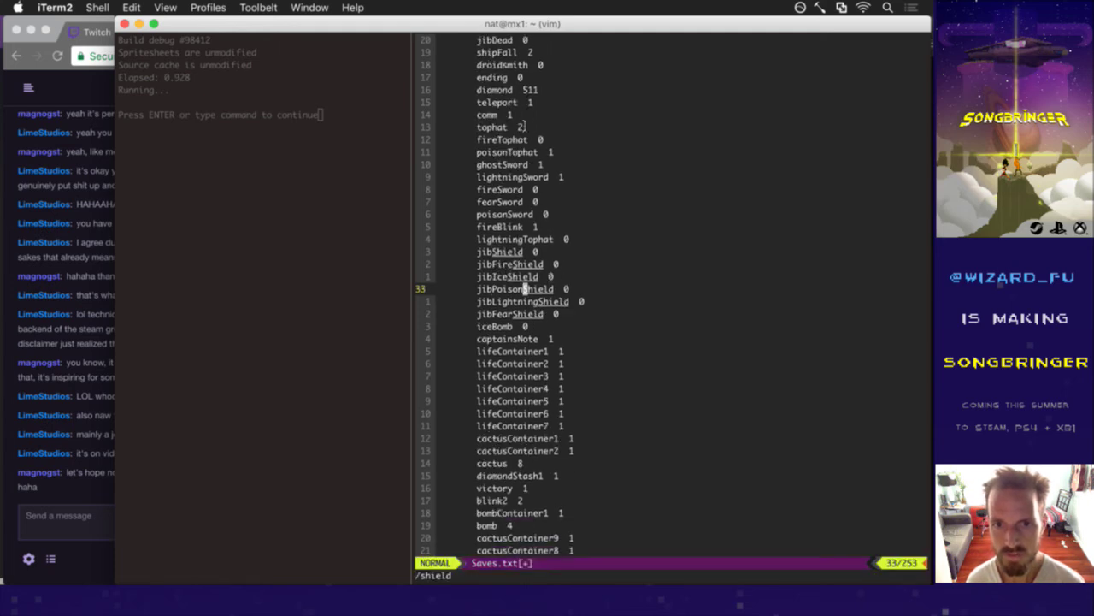
key("n")
key("n")
key("n")
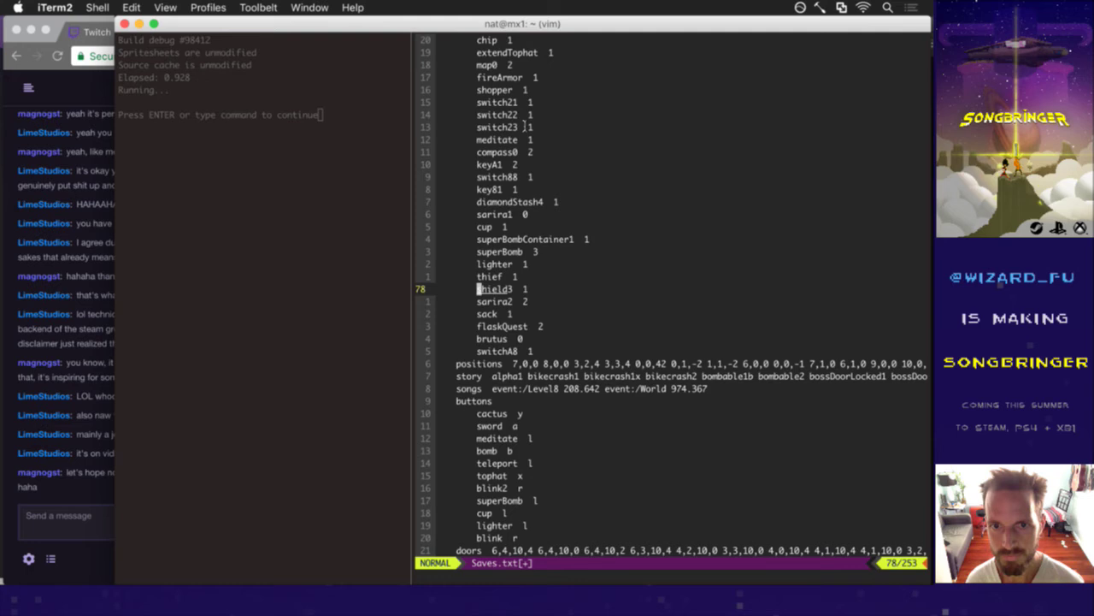
type("w:w")
key("Return")
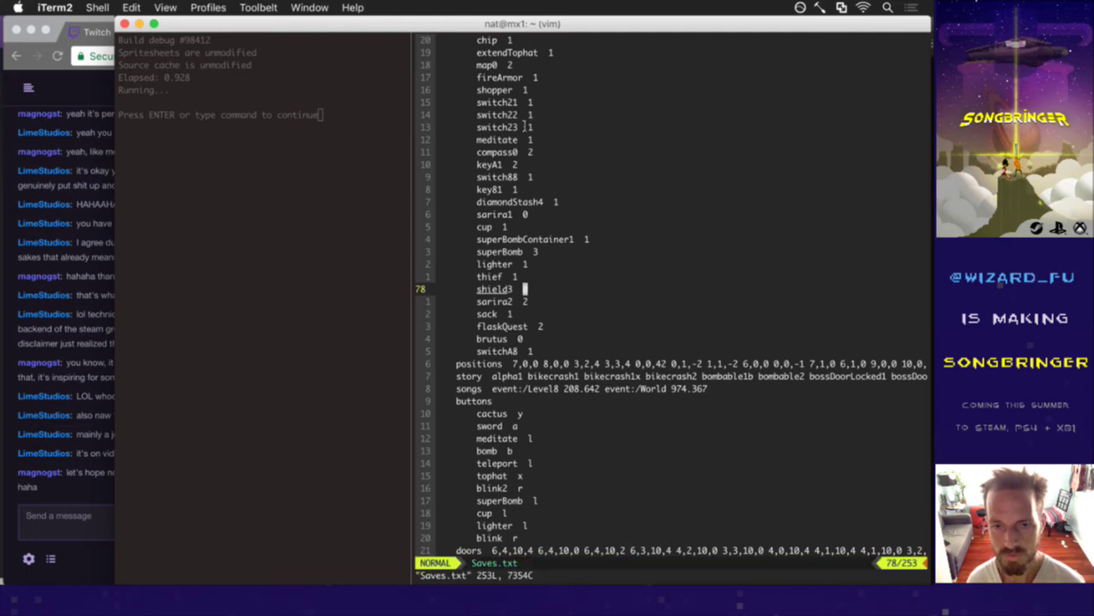
Go back to the beginning of Saves.txt and check the first entries of the items list.
key("g")
key("g")
key("j")
key("j")
key("j")
key("j")
key("j")
key("j")
key("j")
key("j")
key("j")
key("j")
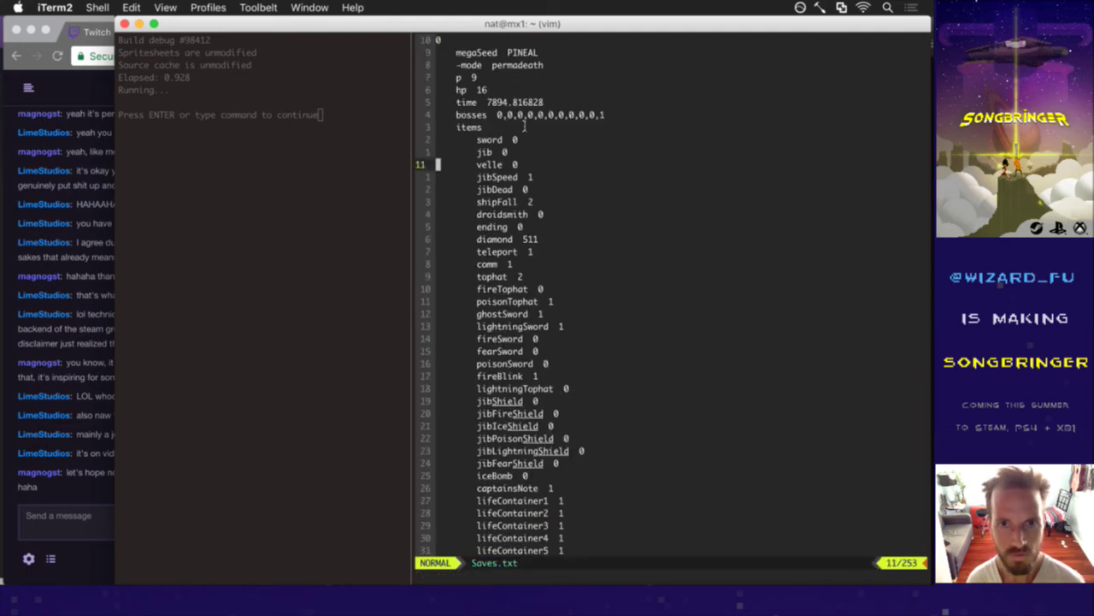
Read the newest Twitch chat jokes about Steam and return to Saves.txt in iTerm2.
left_click(60, 510)
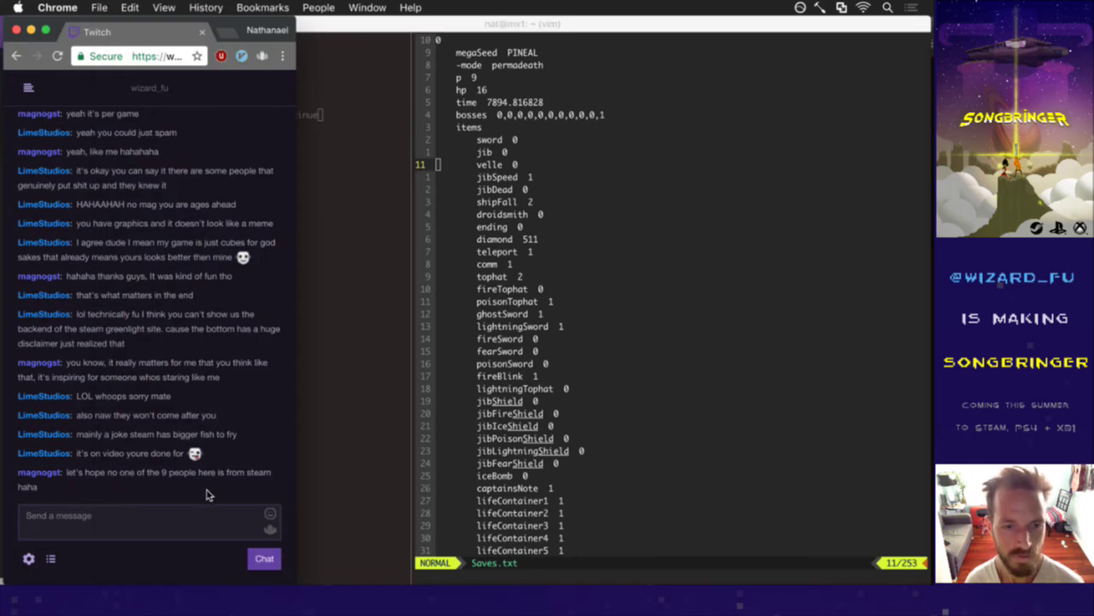
left_click(560, 438)
key("j")
key("j")
key("k")
key("k")
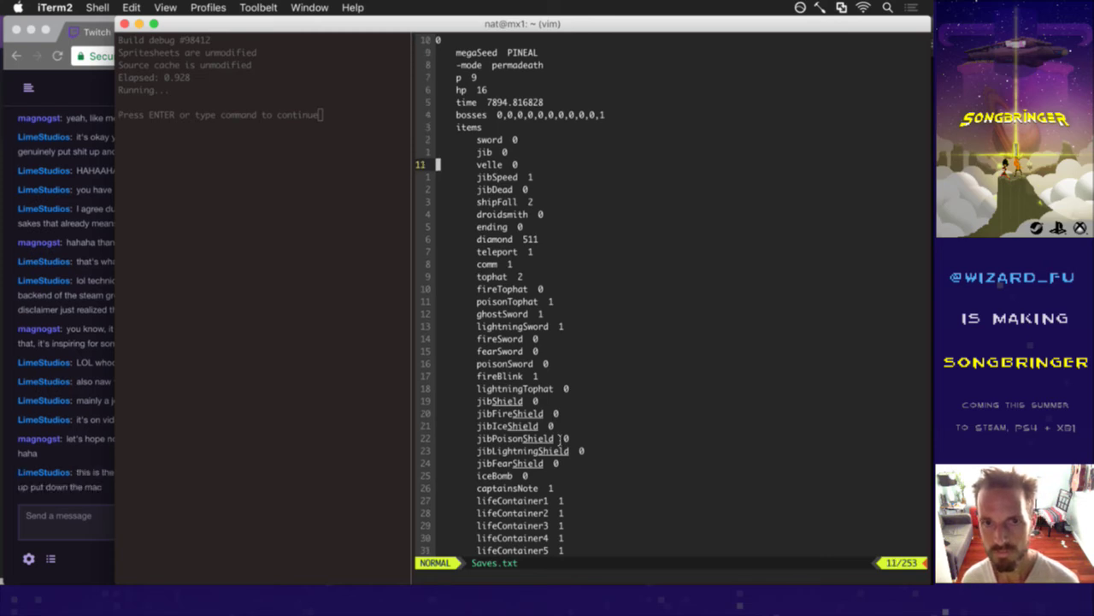
left_click(89, 503)
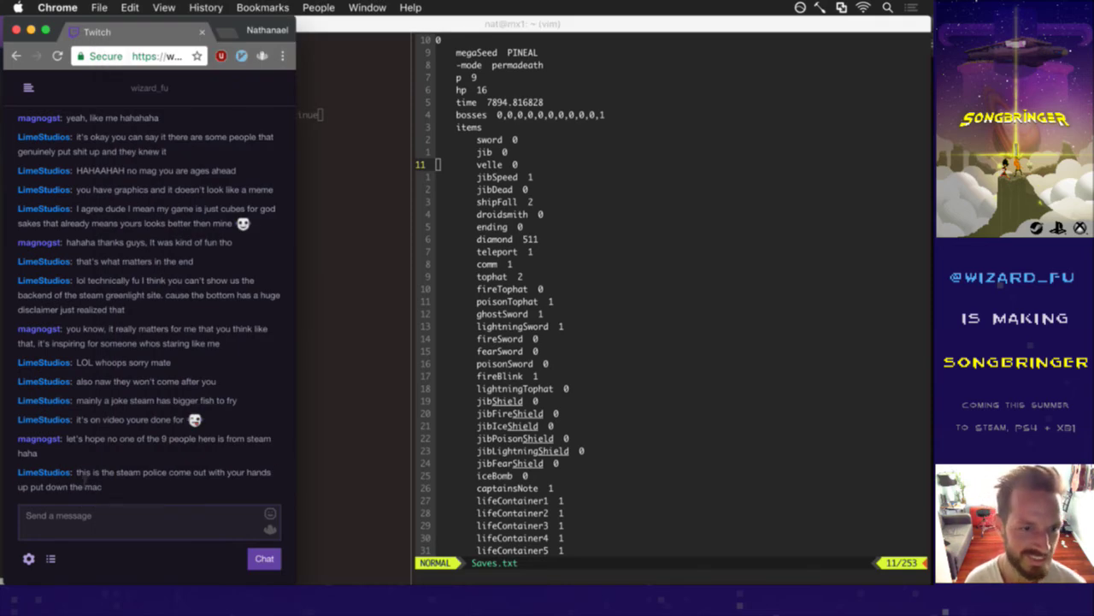
left_click(576, 412)
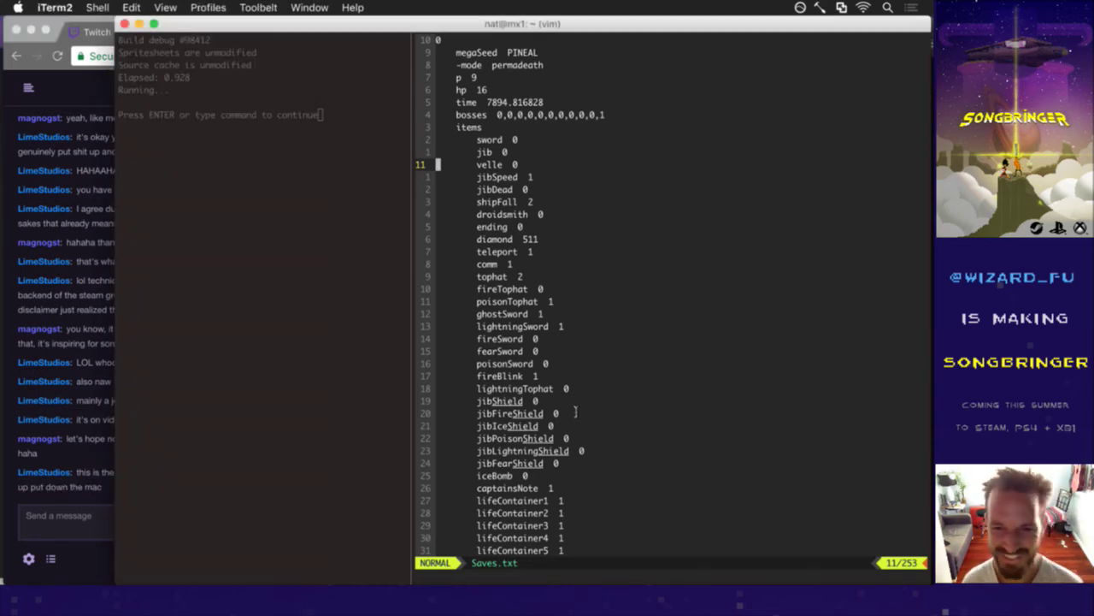
Set the p value near the beginning of Saves.txt to -1 and save the file.
key("j")
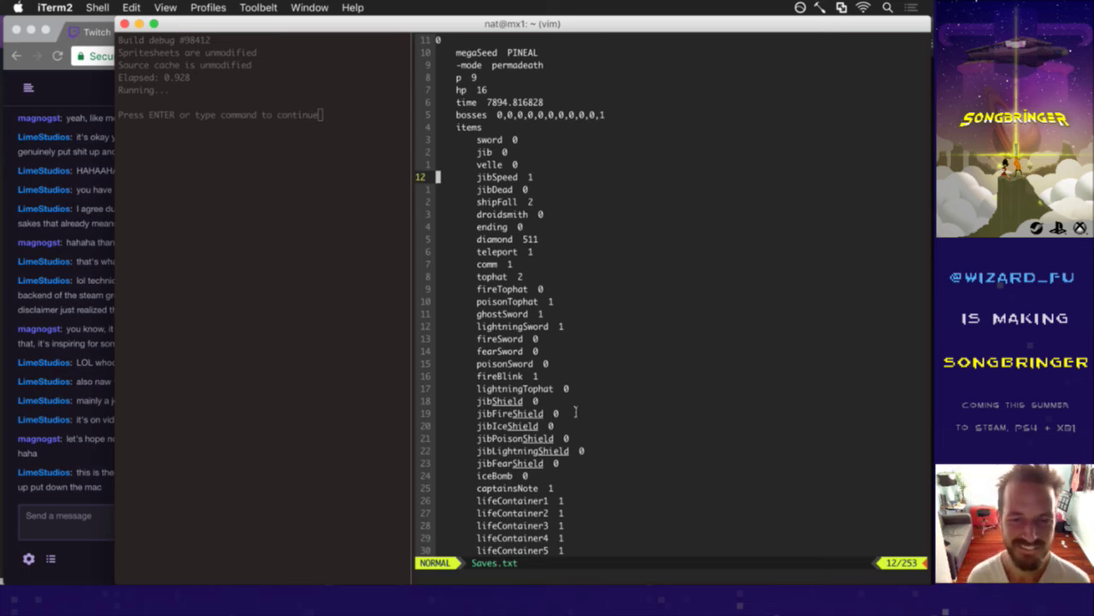
key("k")
key("k")
key("k")
key("k")
key("k")
key("k")
key("k")
key("k")
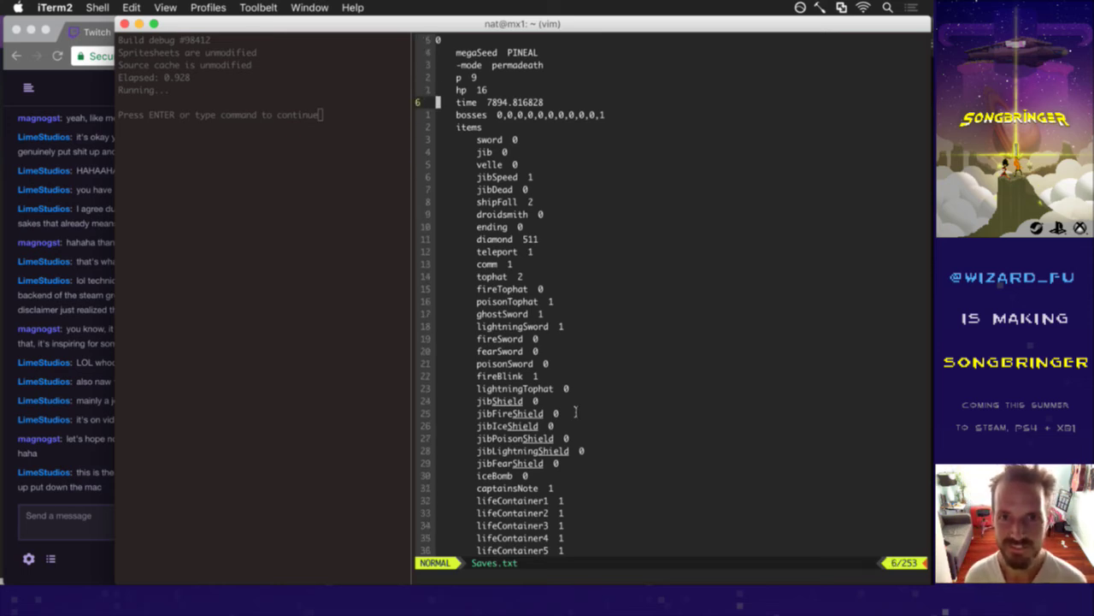
key("A")
key("BackSpace")
type("-1")
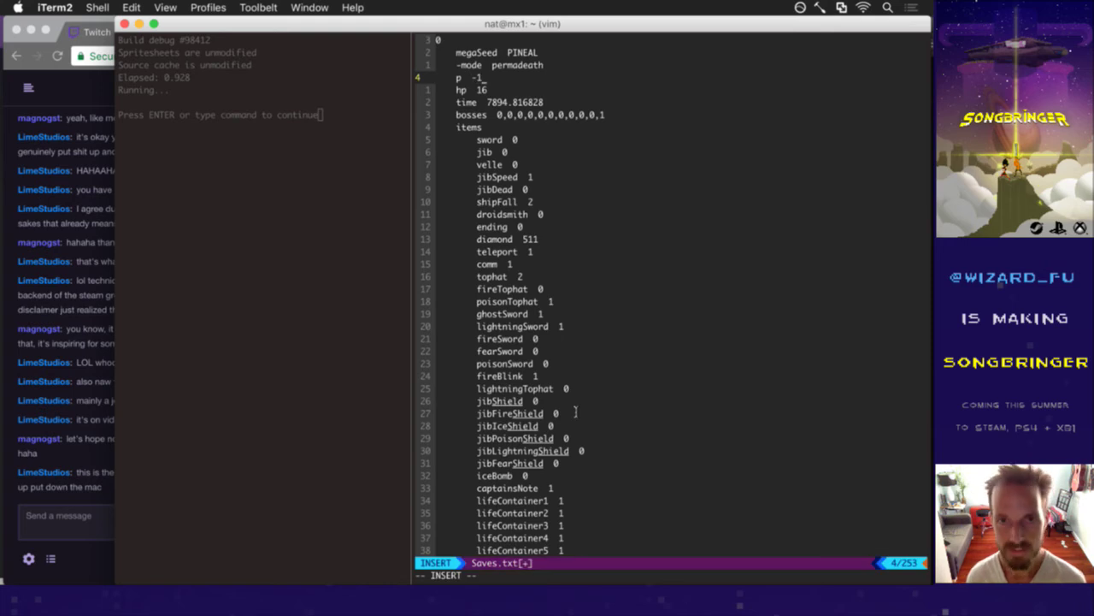
key("Escape")
type(":w")
key("Return")
Set the jib item in the items list to 2 and save Saves.txt.
key("j")
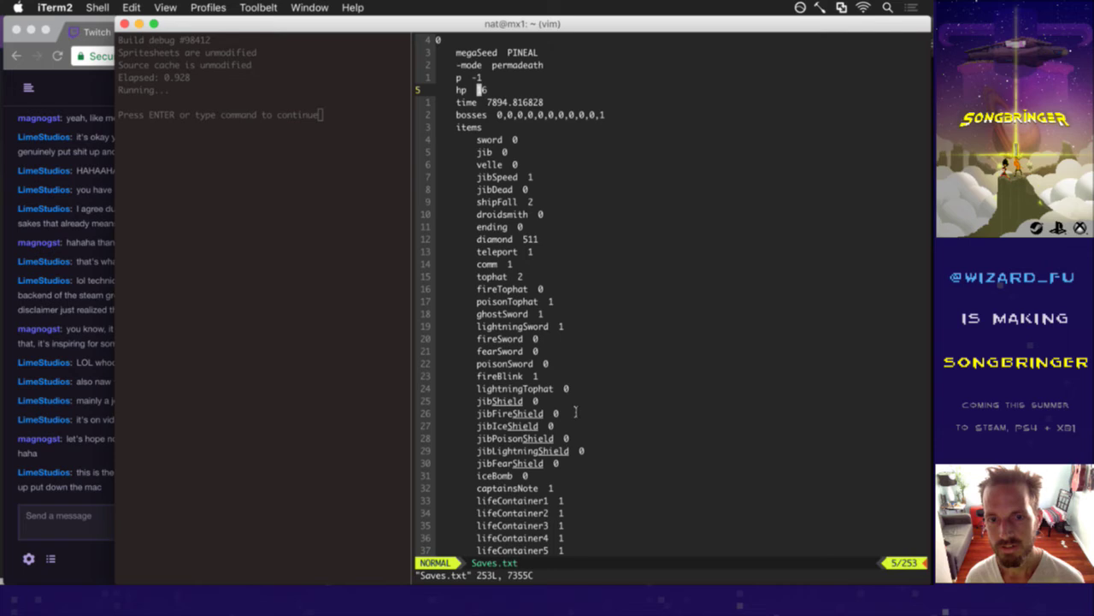
key("j")
key("j")
key("j")
key("j")
key("j")
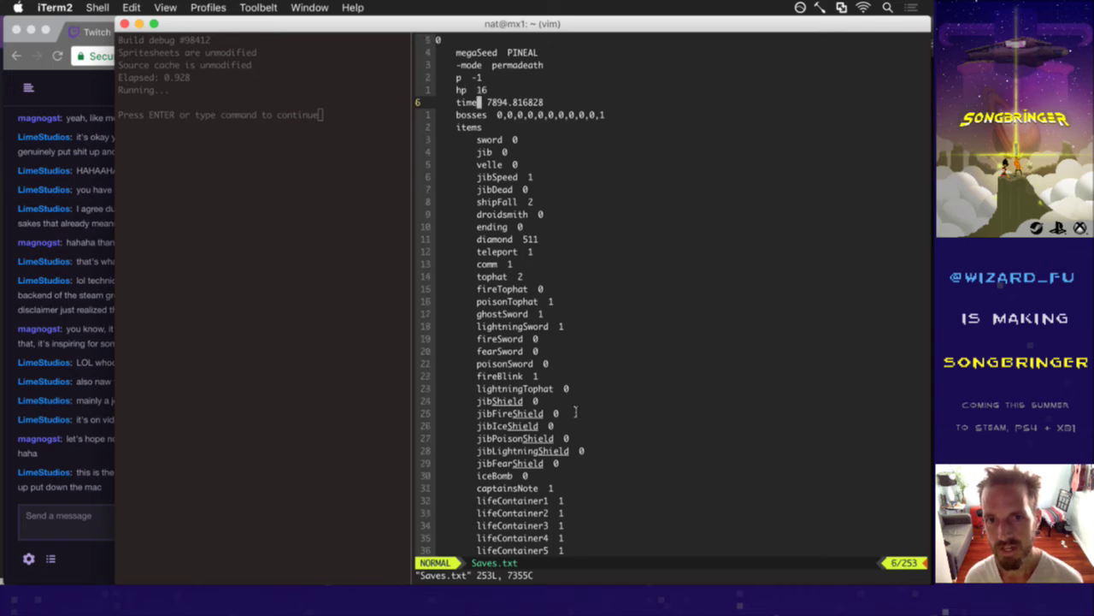
key("A")
key("BackSpace")
type("2")
key("Escape")
type(":w")
key("Return")
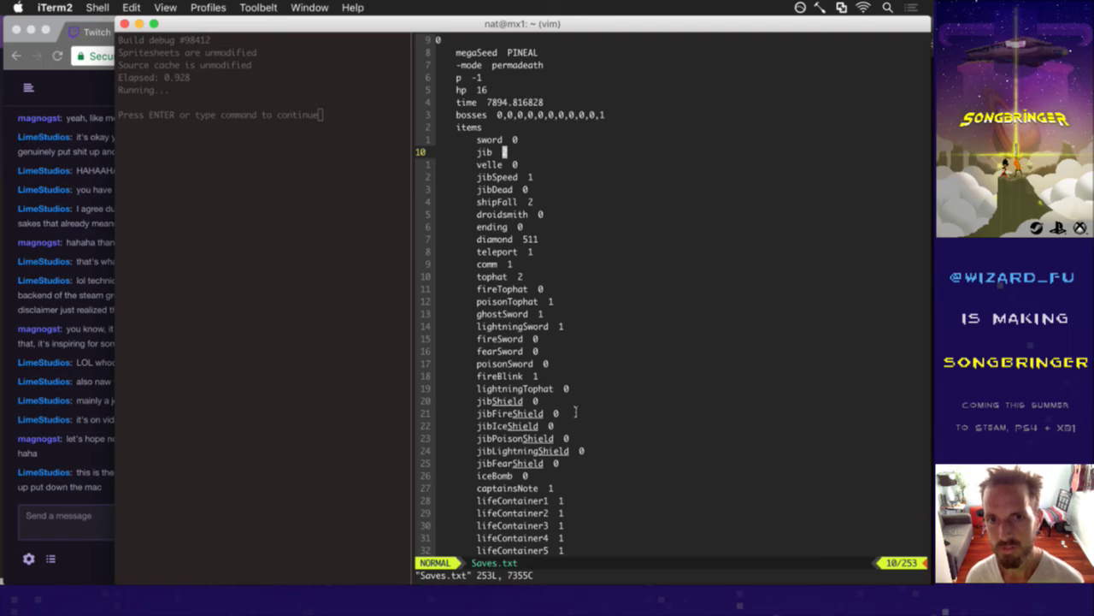
Set the jib item back to 0, save Saves.txt and clear the search highlighting.
key("A")
key("BackSpace")
type("0")
key("Escape")
type(":w")
key("Return")
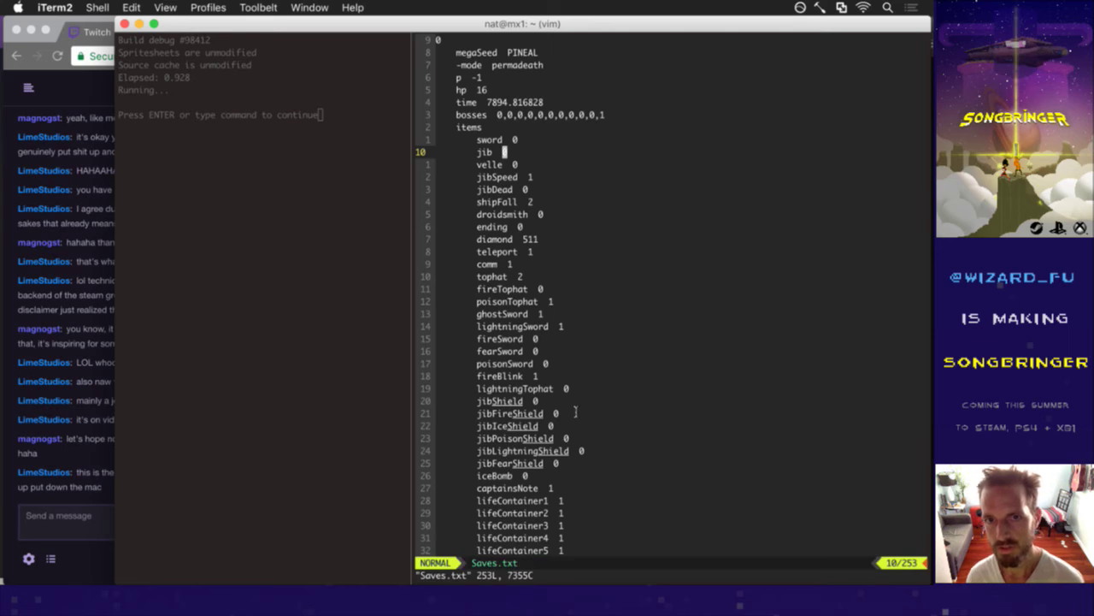
type(":up")
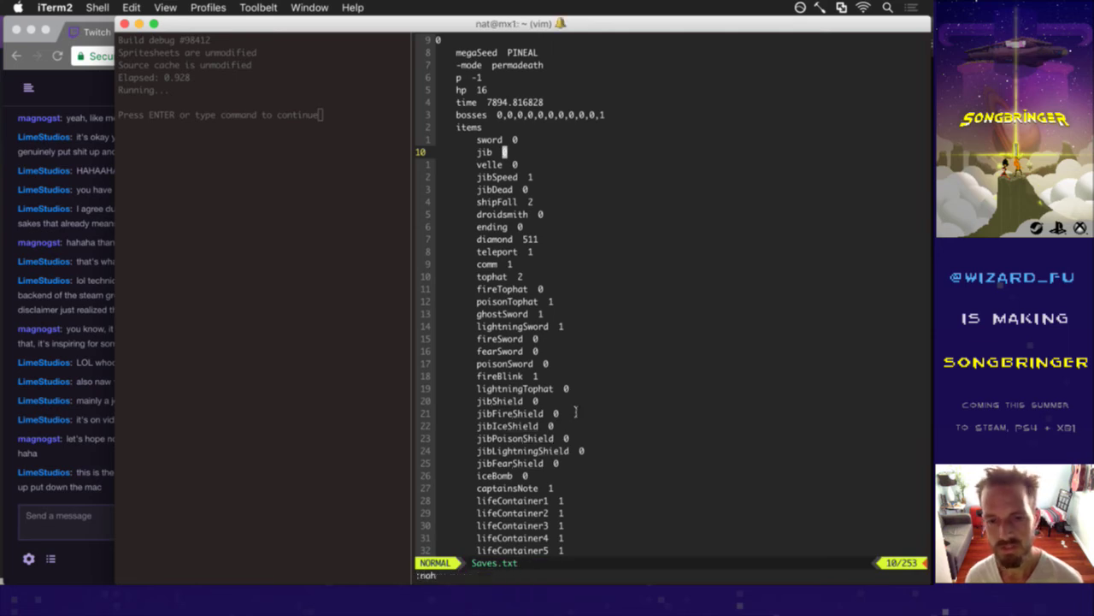
key("Return")
Rebuild and launch Songbringer and set its HUD option to Always Hidden.
key("super+bracketleft")
key("Return")
key("super+bracketright")
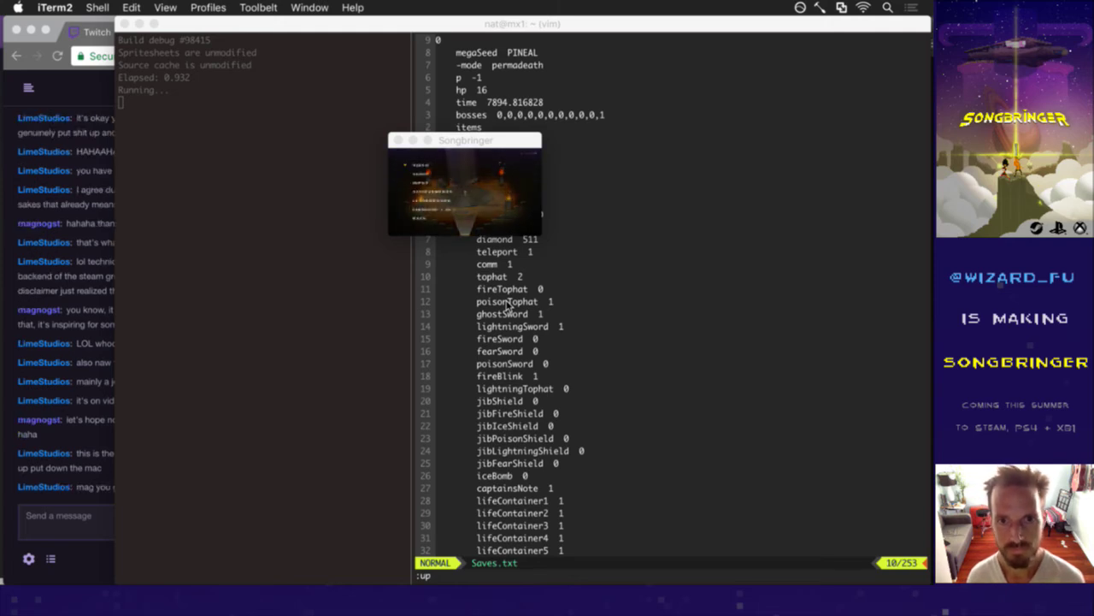
key("Return")
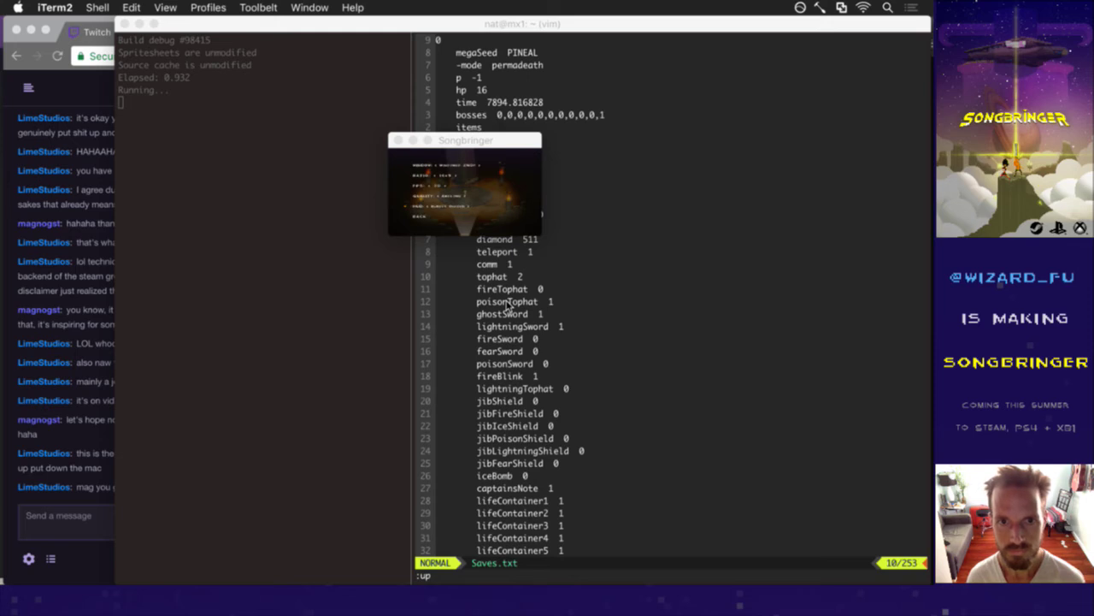
key("Escape")
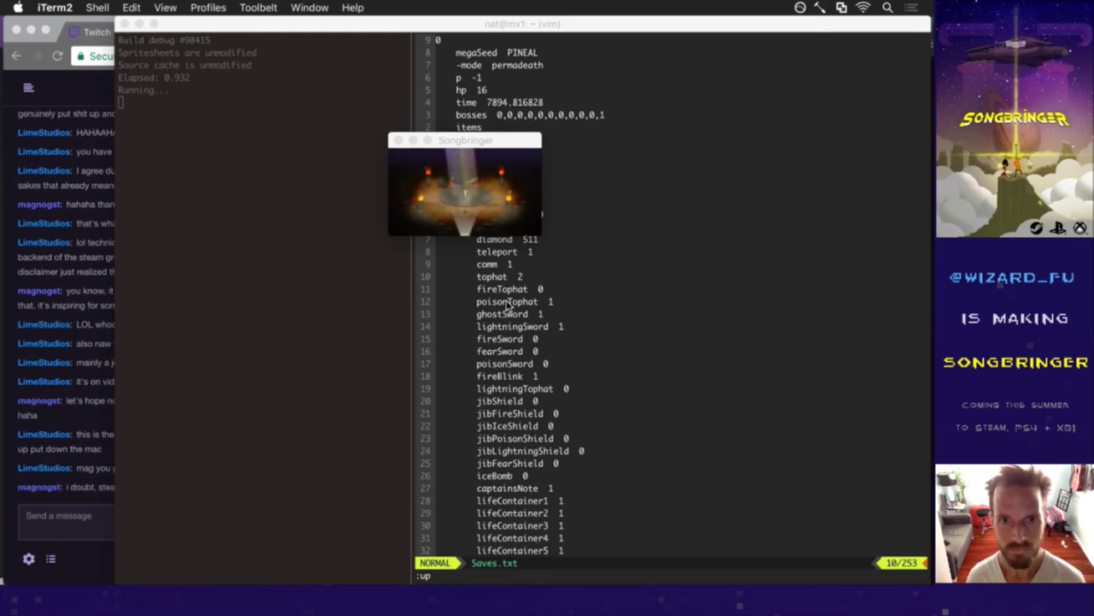
Read the newest Twitch chat messages, return to the running Songbringer game and quit it.
left_click(102, 473)
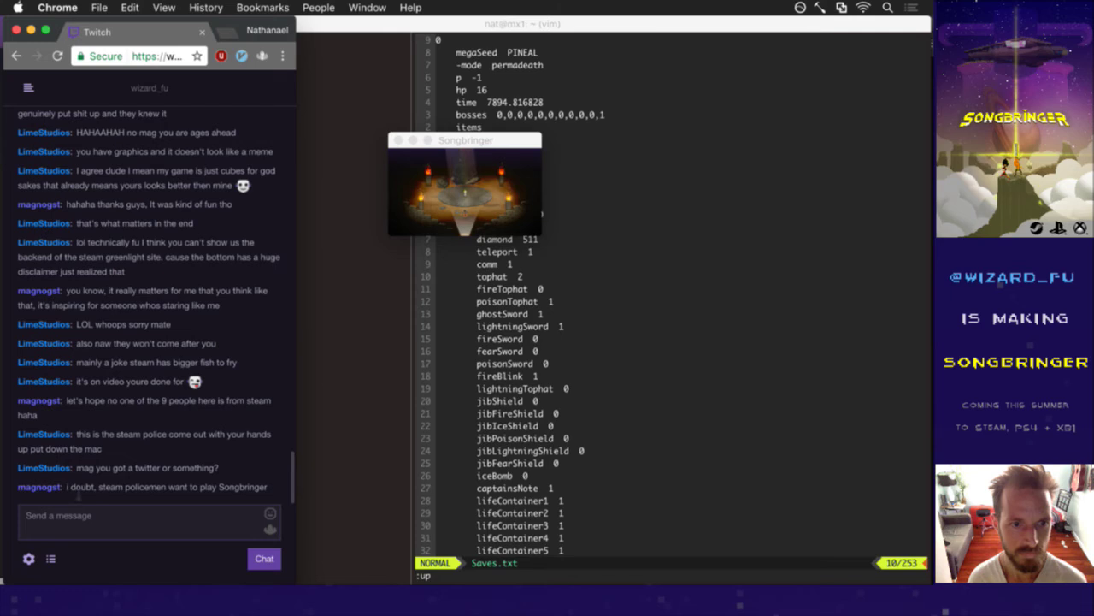
left_click(479, 209)
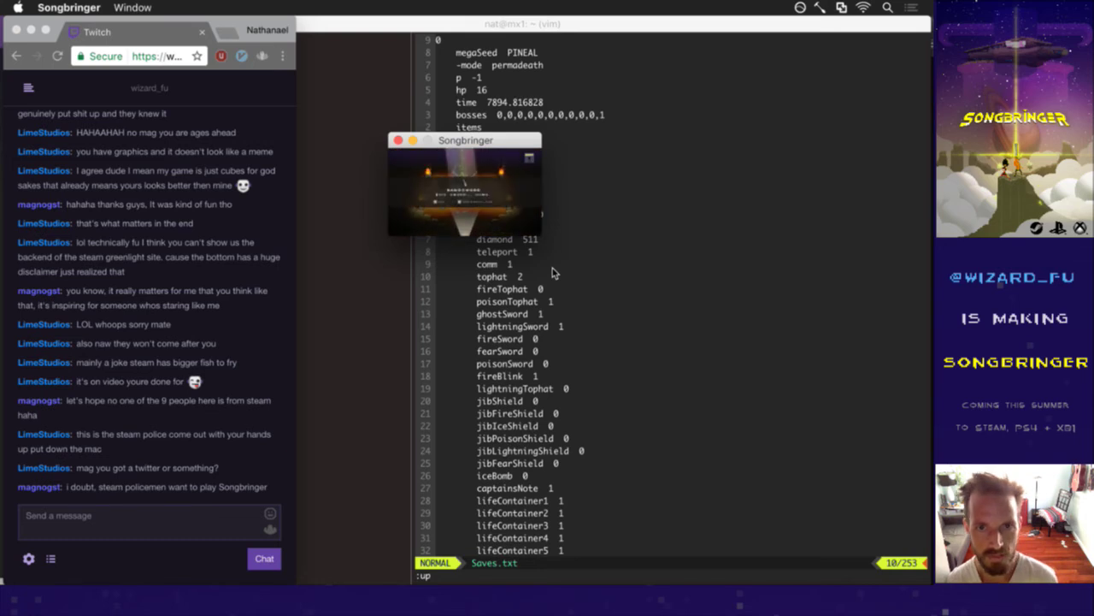
key("super+q")
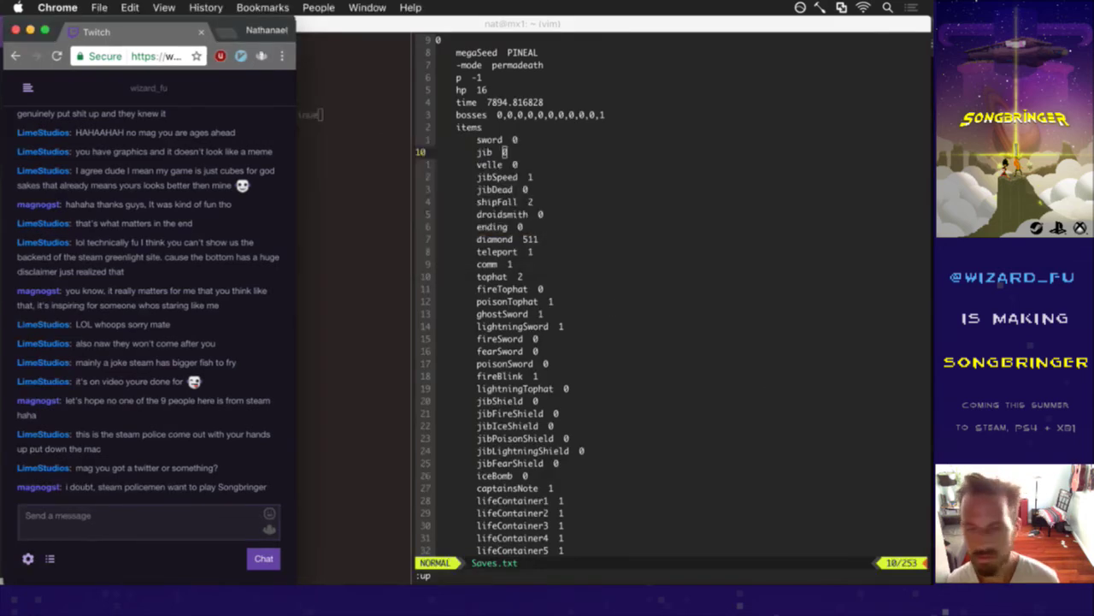
Open the 06-10-17 folder from the desktop in Finder and select one of its first screen captures.
key("F11")
double_click(795, 124)
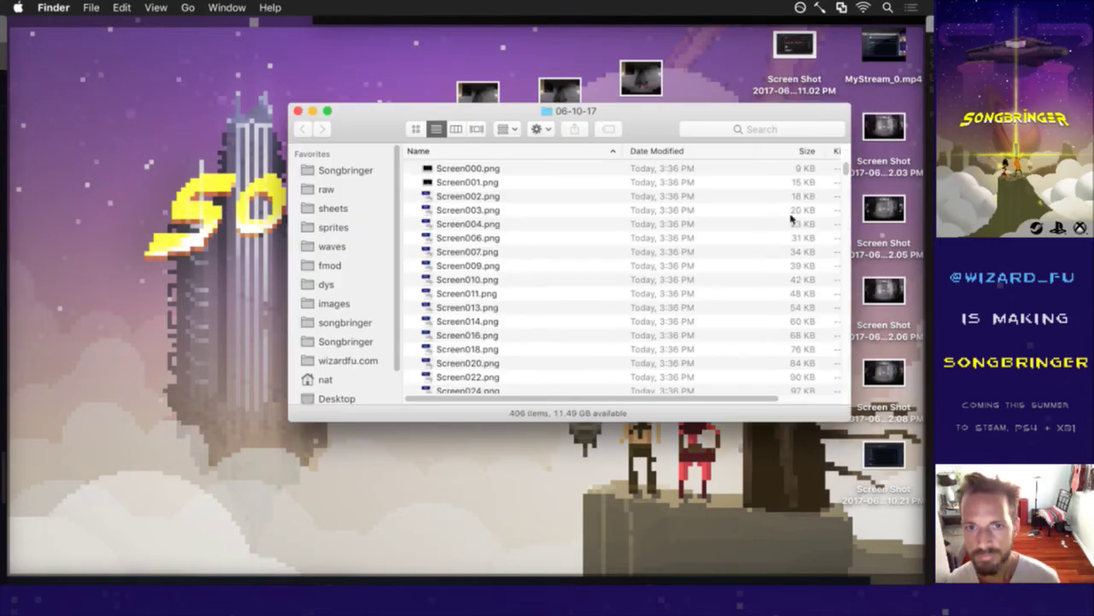
key("F11")
left_click(551, 272)
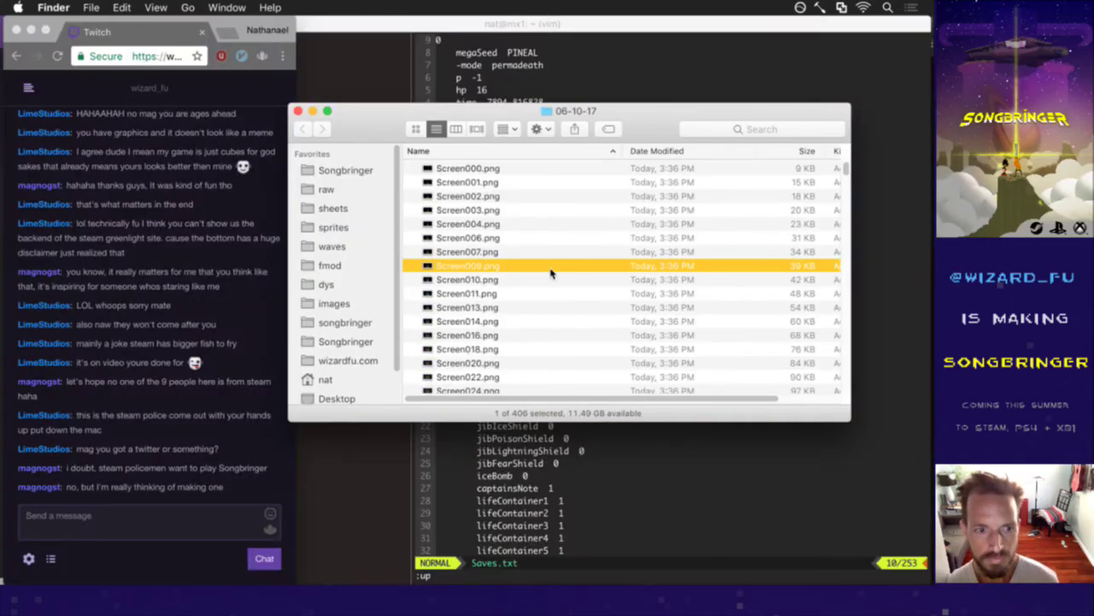
Preview the early captures in the 06-10-17 folder one after another, looking for the sword scene.
key("space")
key("Down")
key("Down")
key("Down")
key("Down")
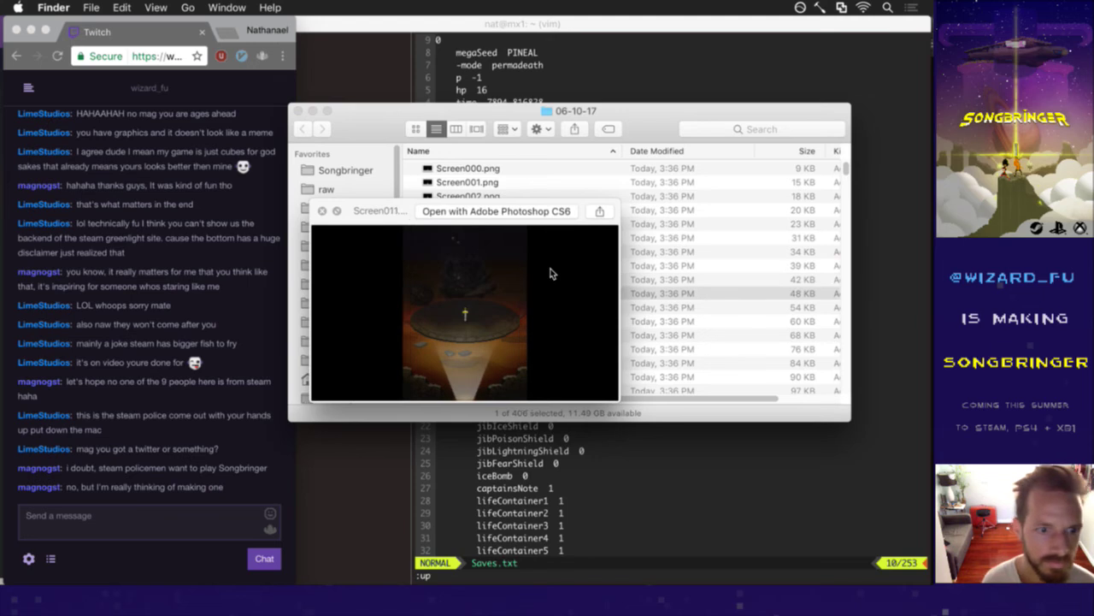
key("Down")
key("Down")
key("Down")
key("Down")
key("Down")
key("Down")
key("Down")
key("Down")
key("Down")
key("Down")
key("Down")
key("Down")
key("Down")
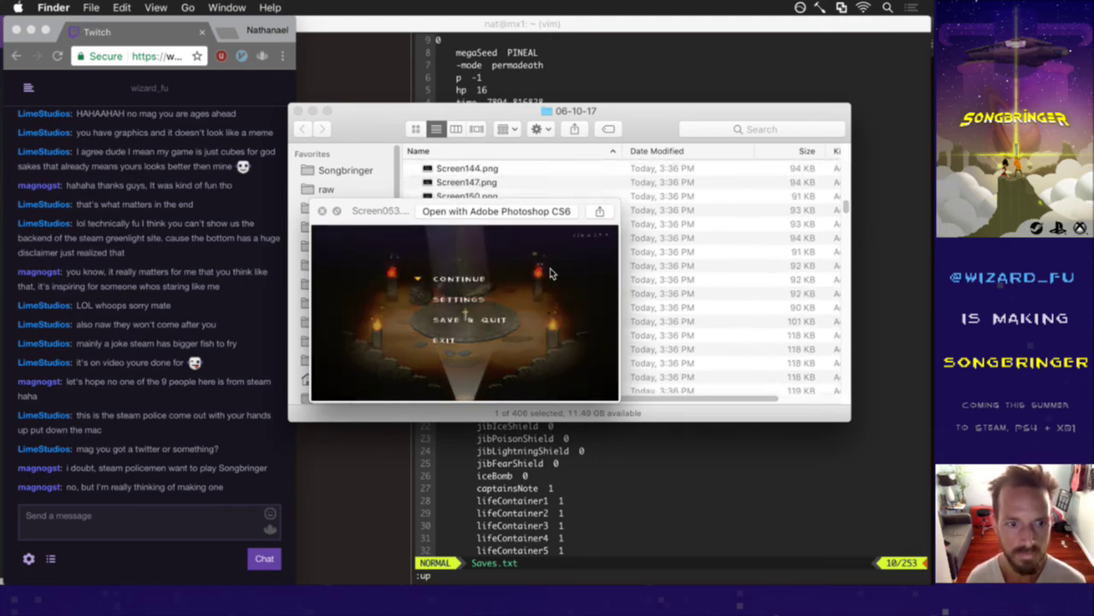
key("Down")
key("Down")
key("Down")
key("Down")
key("Down")
key("Down")
key("Down")
key("Down")
key("Down")
key("Down")
key("Down")
key("Down")
key("Down")
key("Down")
key("Down")
key("Down")
key("Down")
key("Down")
key("Down")
key("Down")
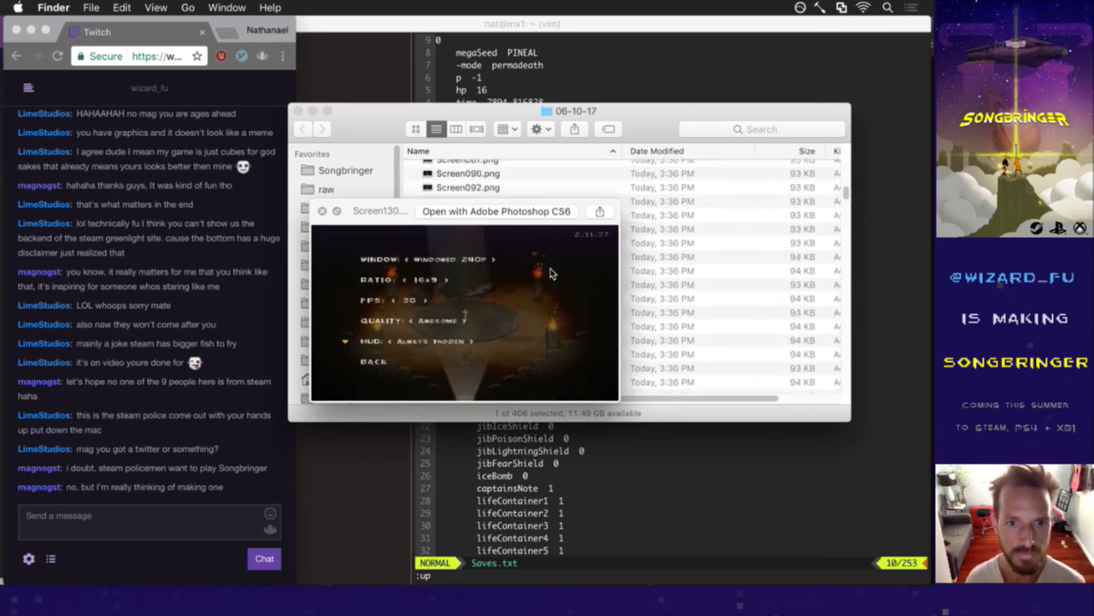
key("space")
Preview the captures around Screen568.png to Screen599.png, comparing the raised-sword frames, and settle on Screen597.png.
scroll(804, 257, "down", 20)
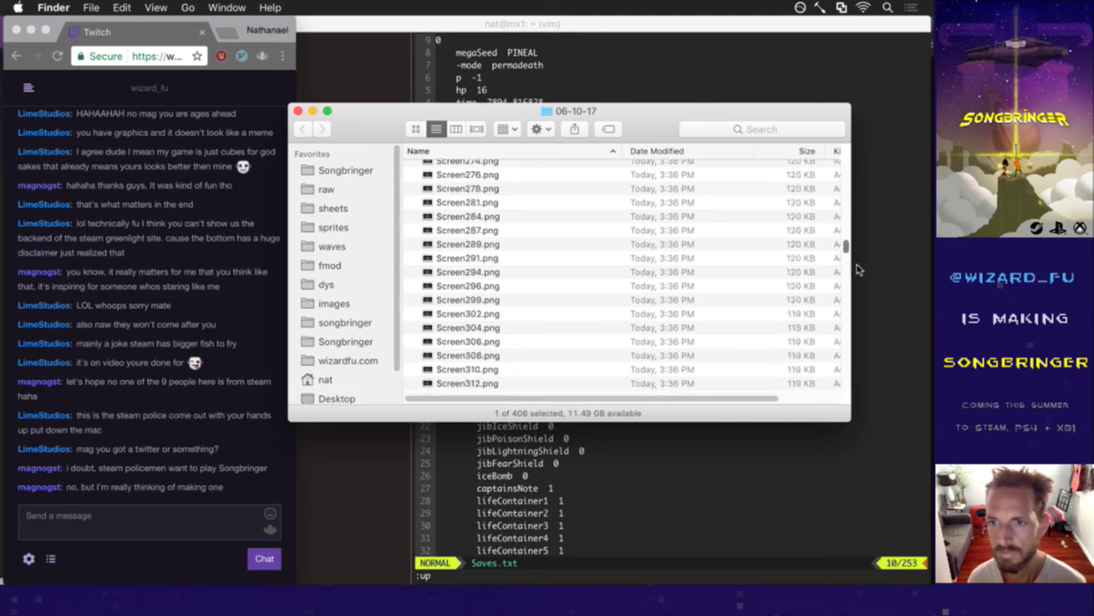
left_click(795, 275)
key("space")
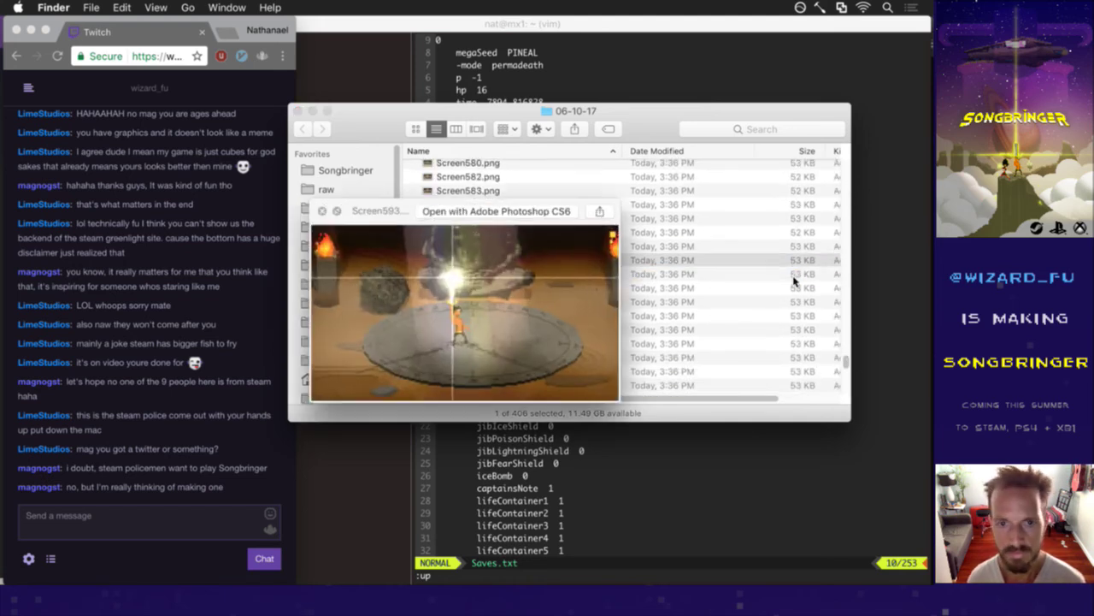
scroll(794, 279, "up", 5)
key("Up")
key("Up")
key("Up")
key("Up")
key("Up")
key("Up")
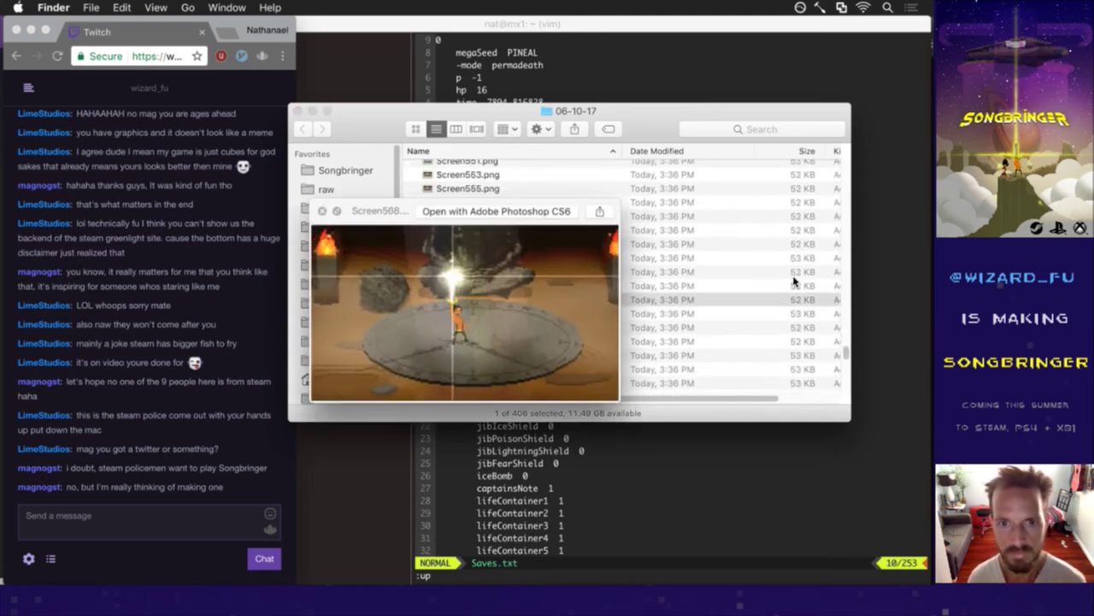
key("Down")
key("Down")
key("Down")
key("Down")
key("Down")
key("Down")
key("Down")
key("Down")
key("Down")
key("Down")
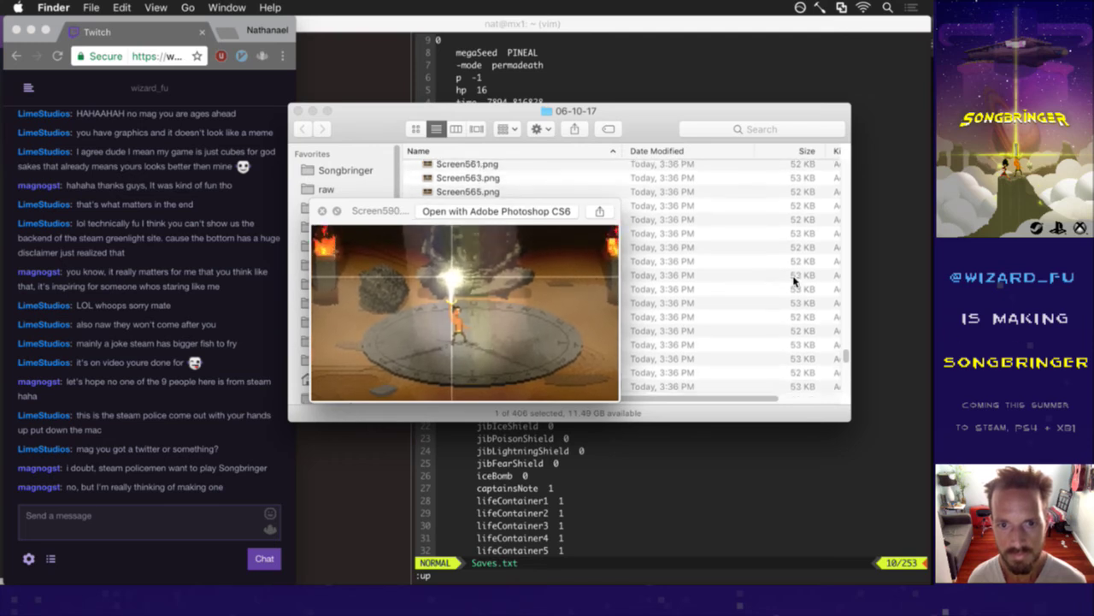
key("Down")
key("Down")
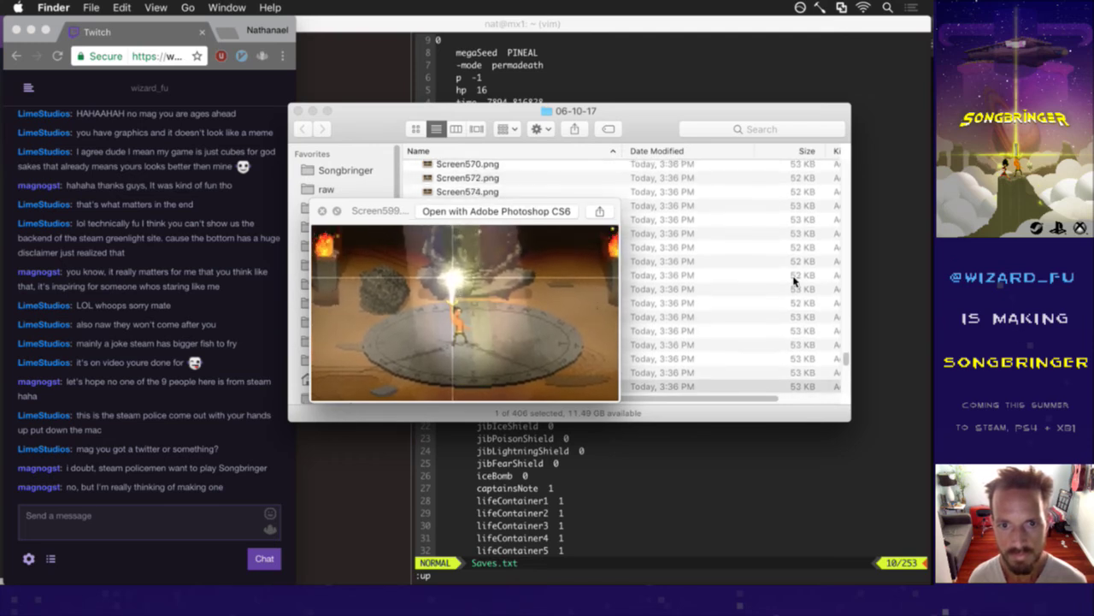
key("Up")
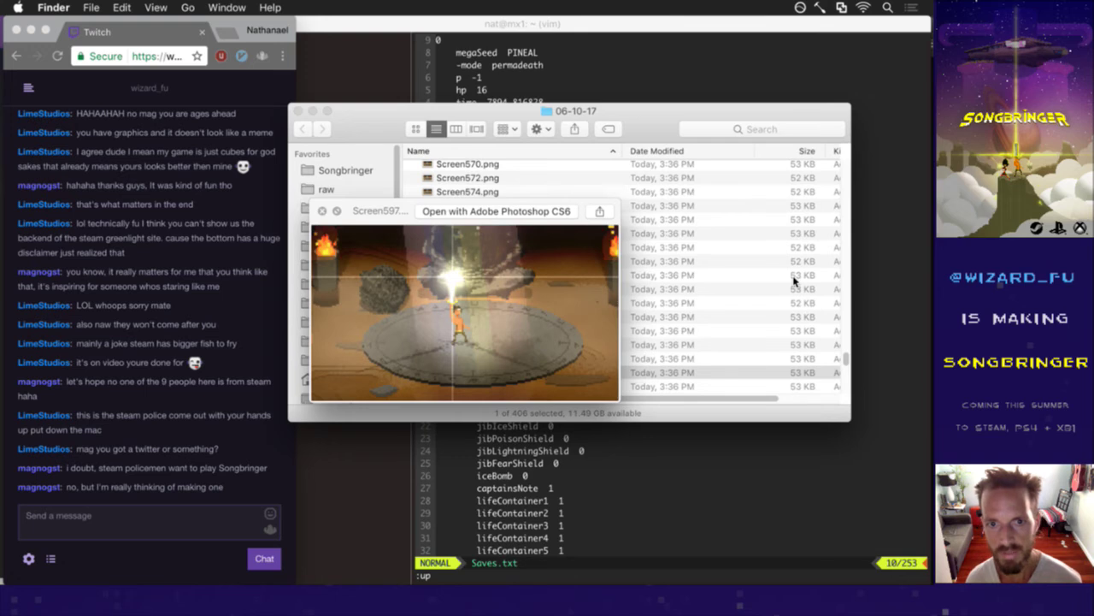
Open Screen597.png in Adobe Photoshop CS6 and select the whole image.
key("space")
right_click(541, 375)
mouse_move(582, 318)
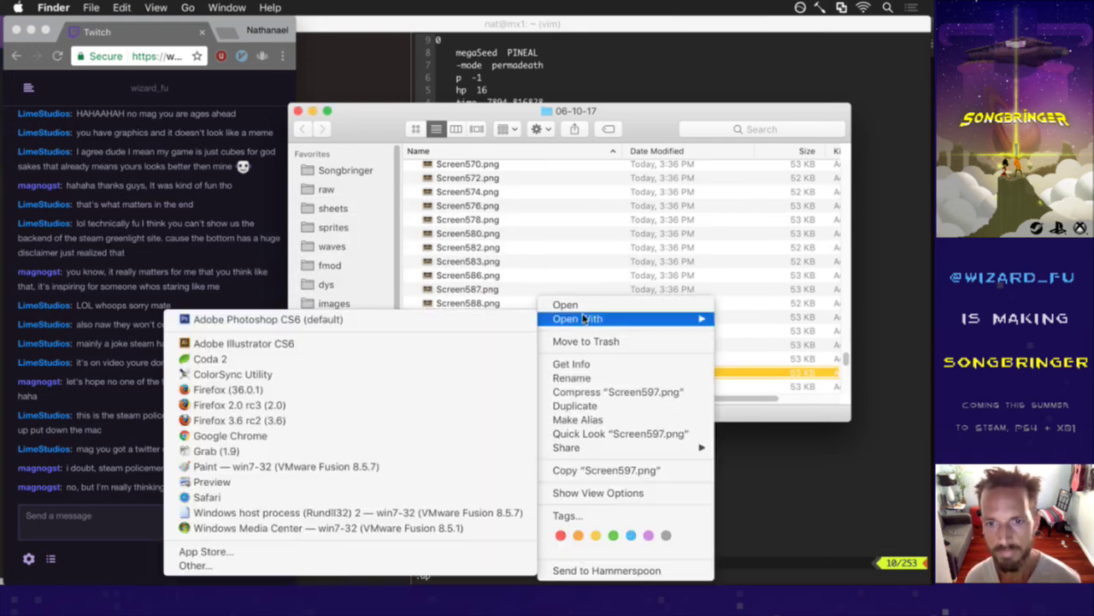
left_click(501, 319)
key("super+a")
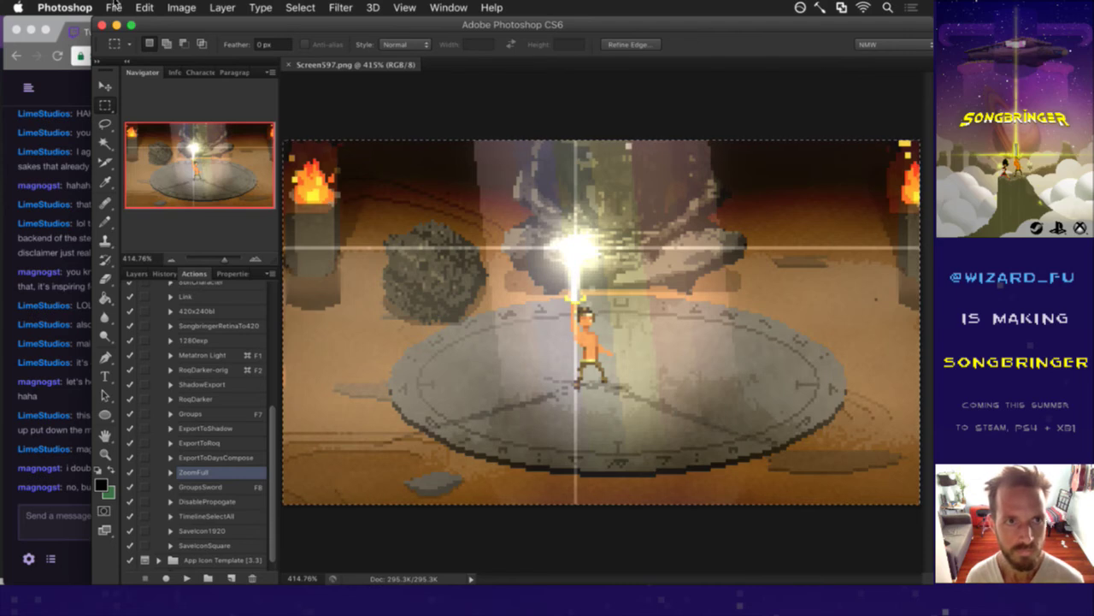
Open the recently used AchievementDungeon9.psd as the template for the sword icon.
left_click(114, 7)
mouse_move(169, 96)
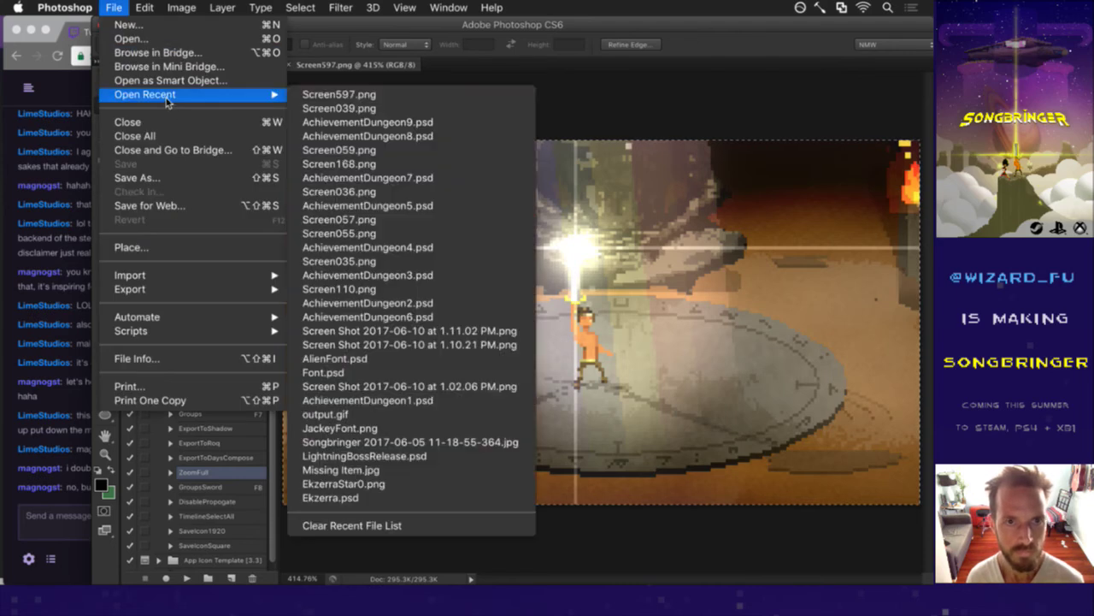
left_click(315, 126)
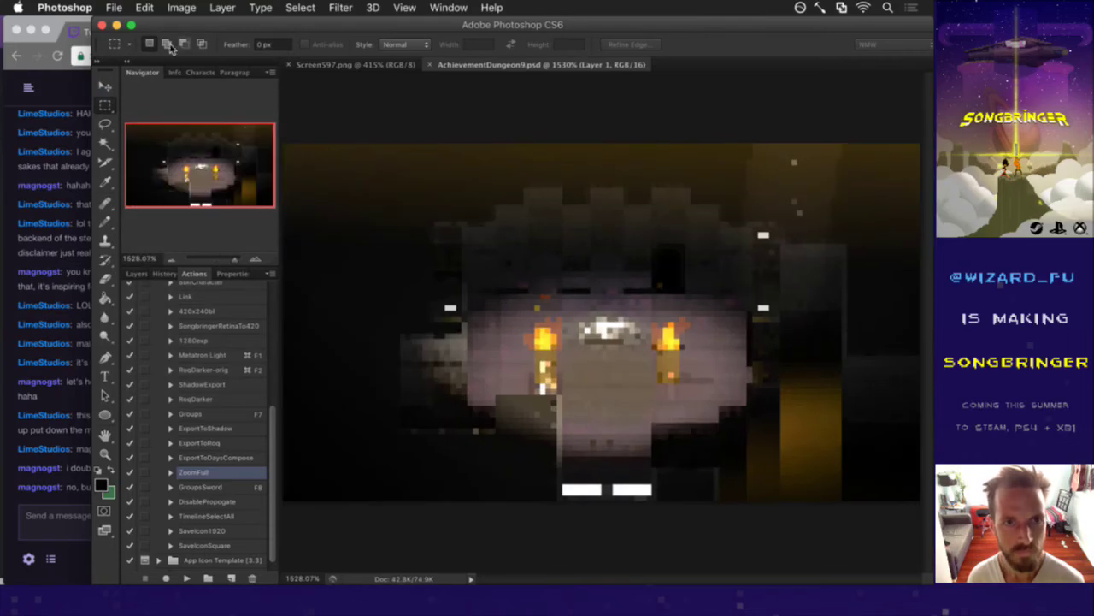
Save a copy of AchievementDungeon9.psd in the Icons folder under the name AchievementSword.psd.
left_click(114, 6)
left_click(232, 202)
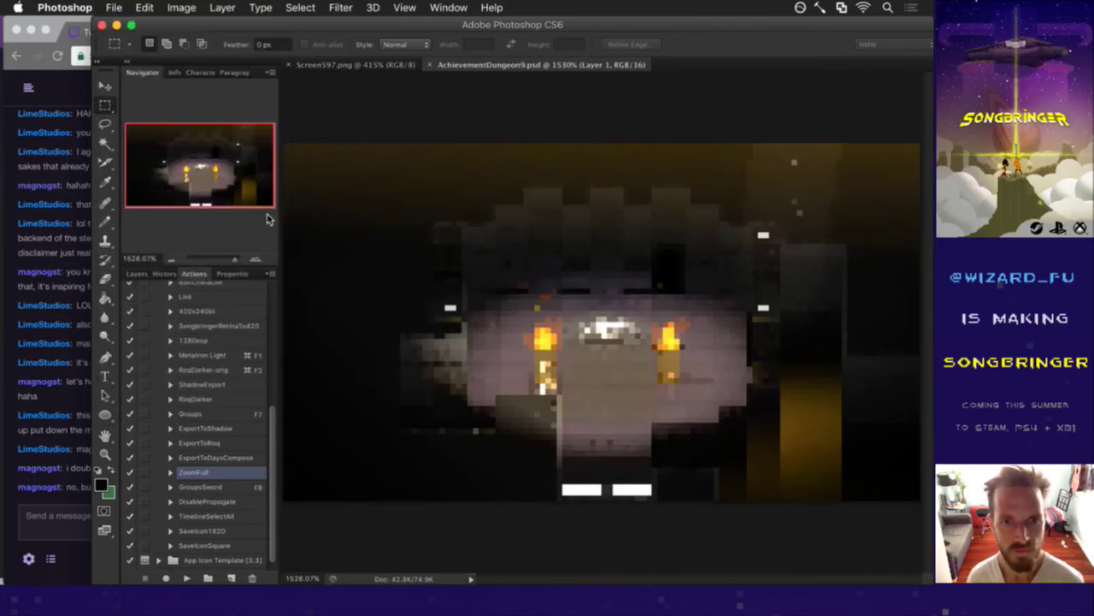
key("BackSpace")
key("BackSpace")
key("BackSpace")
key("BackSpace")
key("BackSpace")
key("BackSpace")
key("BackSpace")
key("BackSpace")
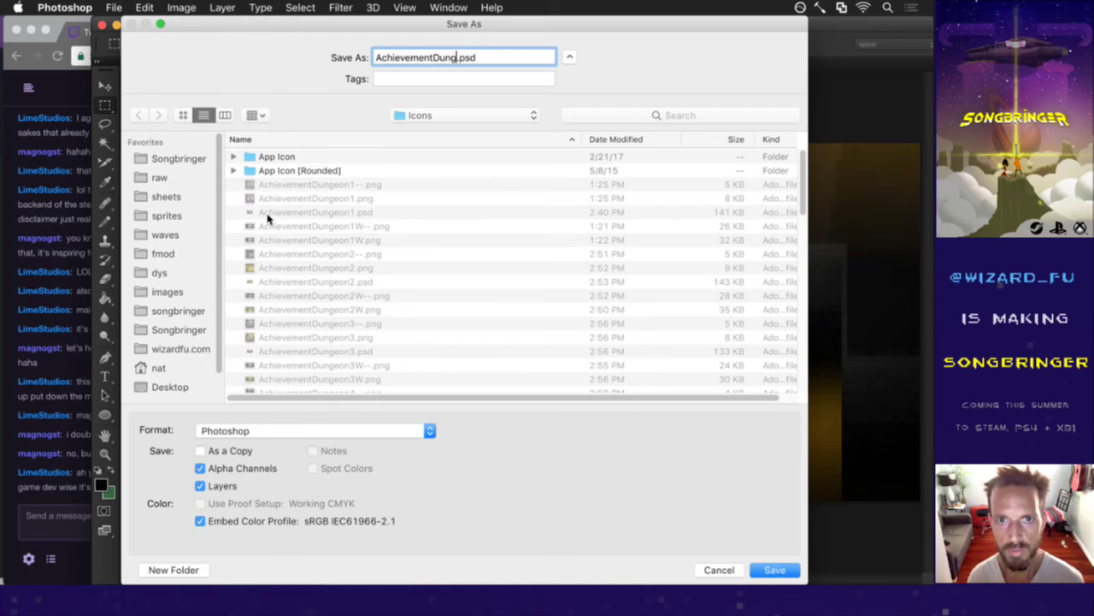
type("Sword")
key("Return")
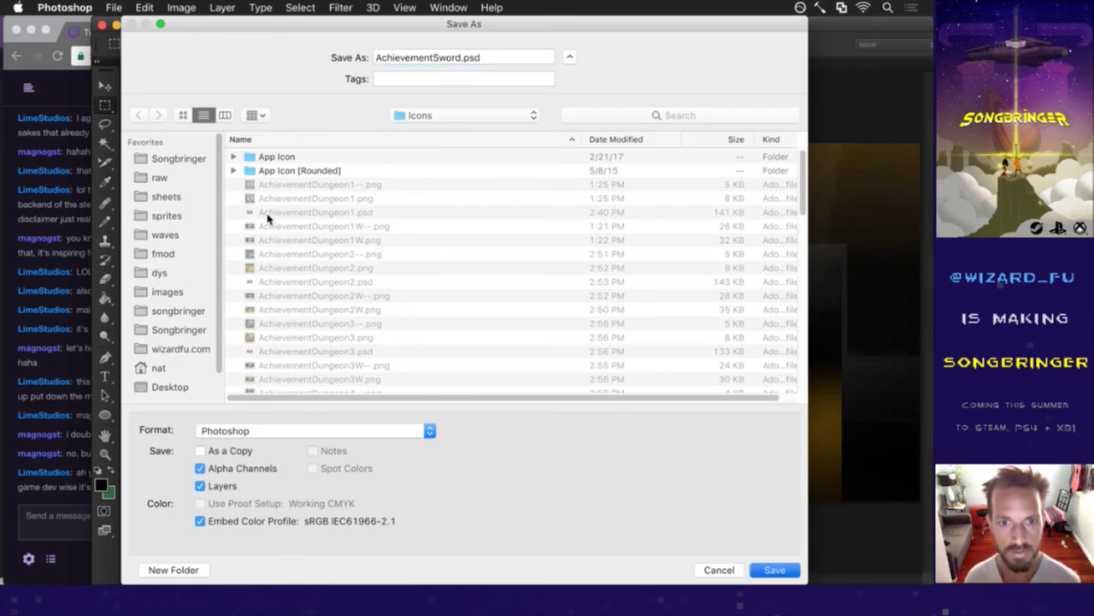
Delete the old dungeon picture on Layer 1 from AchievementSword.psd.
left_click(139, 275)
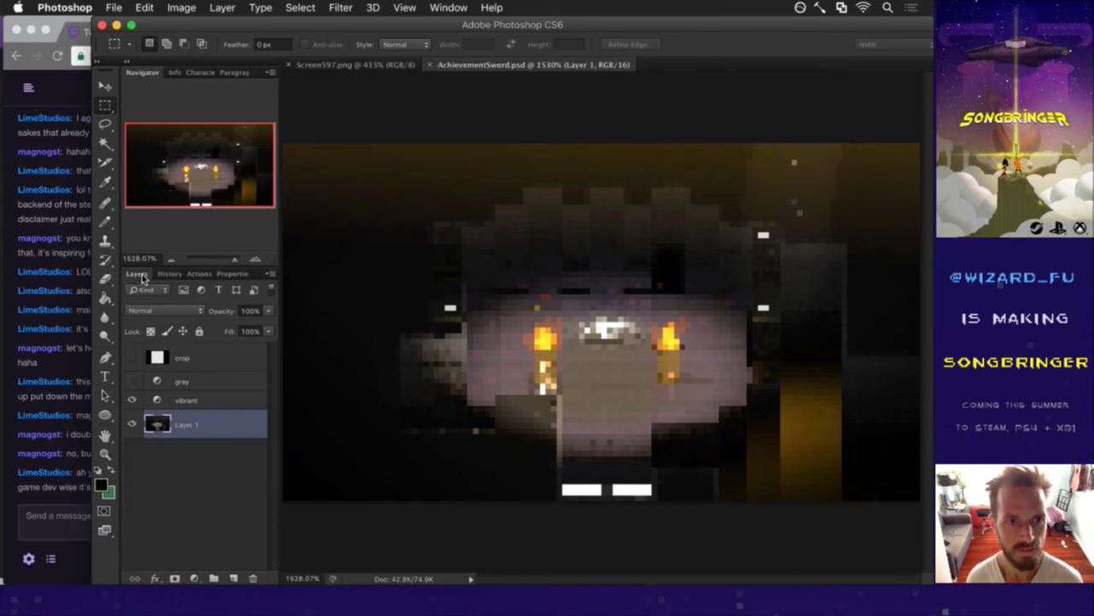
left_click(253, 579)
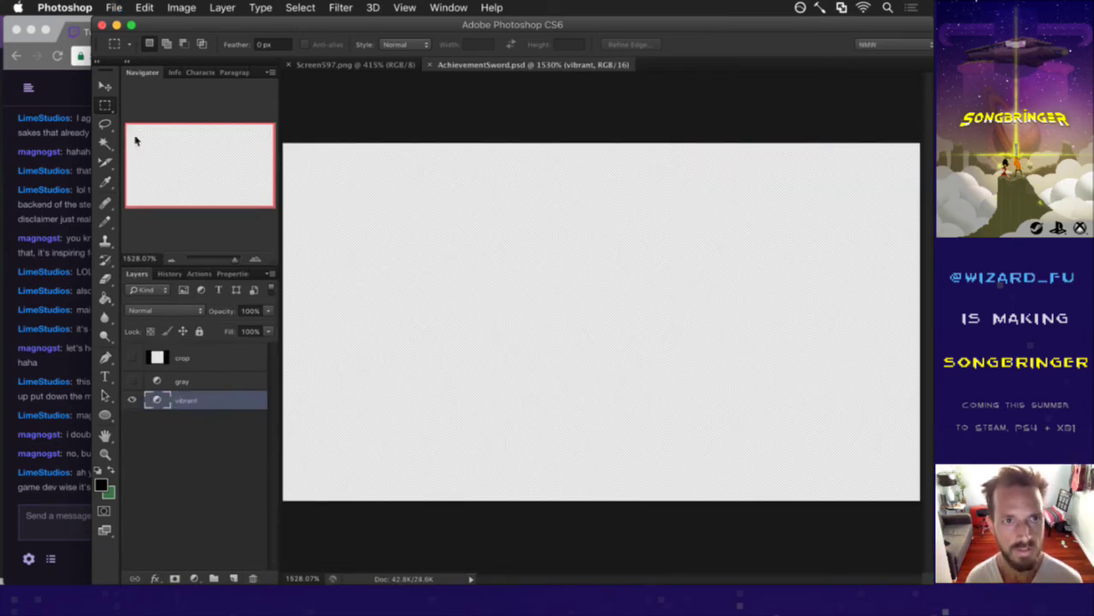
left_click(114, 7)
left_click(142, 179)
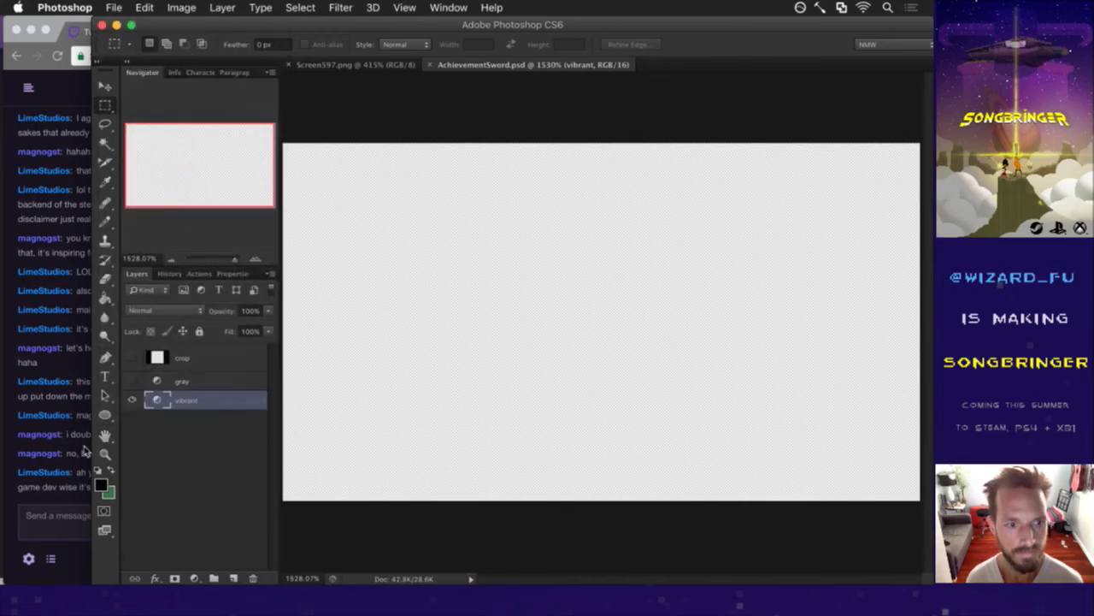
Switch to the Twitch chat in Chrome and read the newest question about the tool for recording the game.
left_click(68, 491)
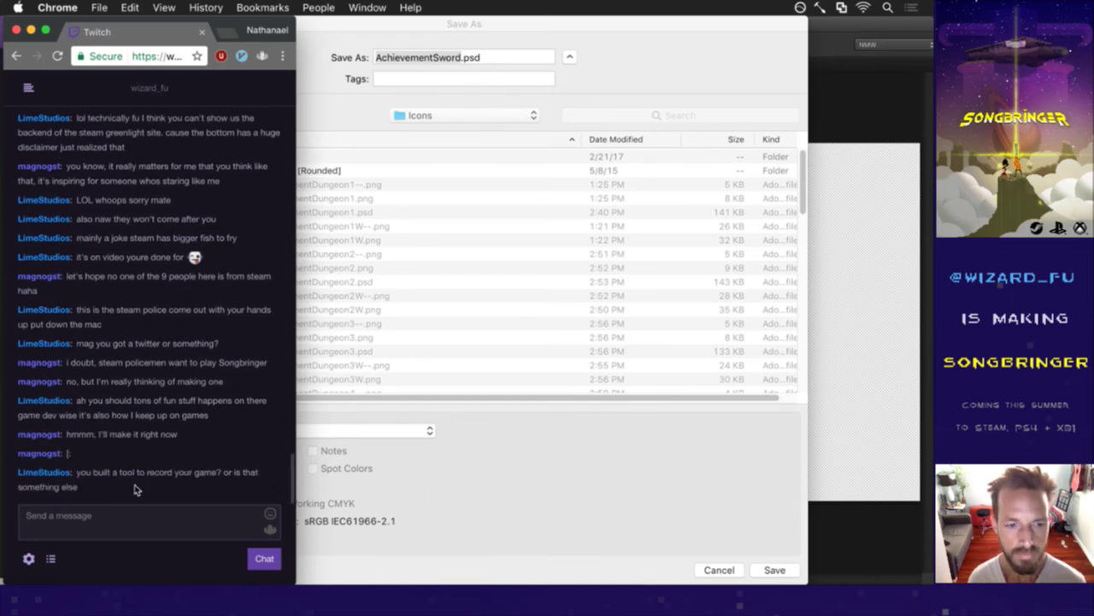
left_click_drag(96, 473, 168, 495)
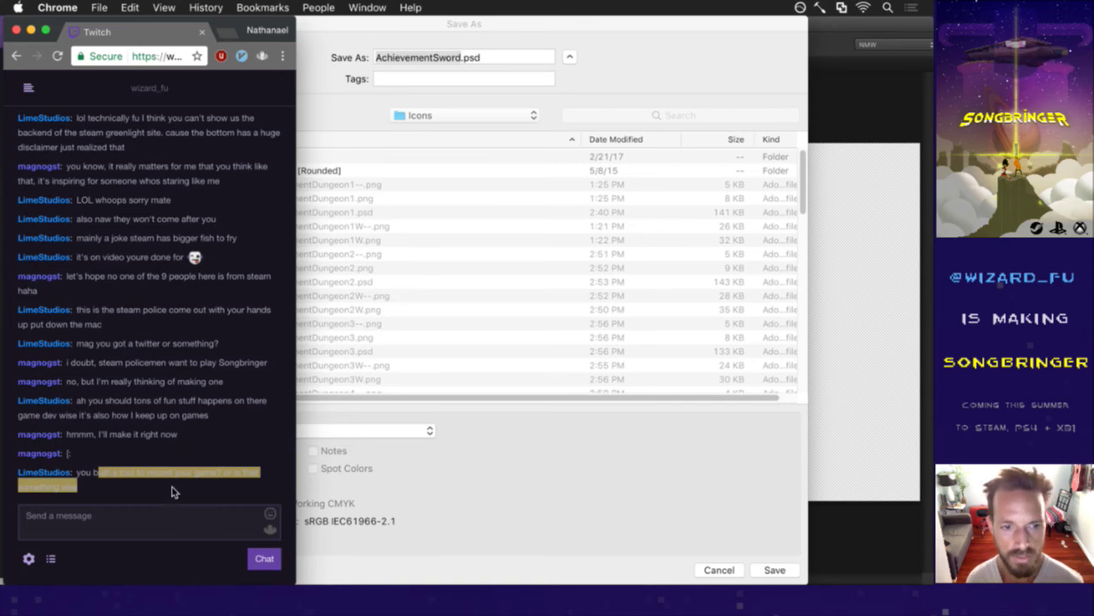
left_click(175, 494)
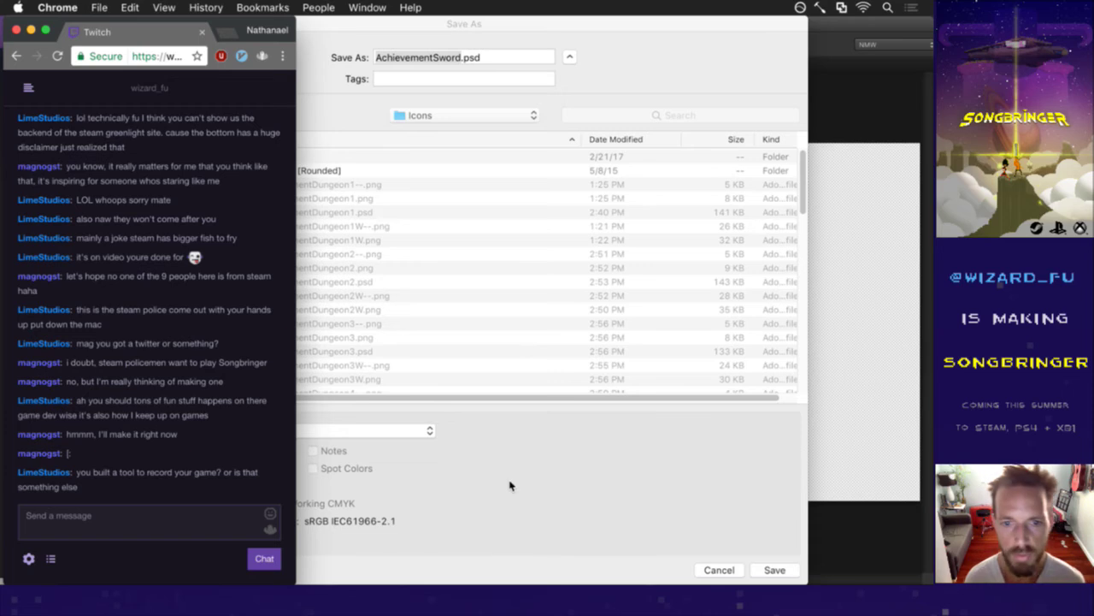
left_click(631, 51)
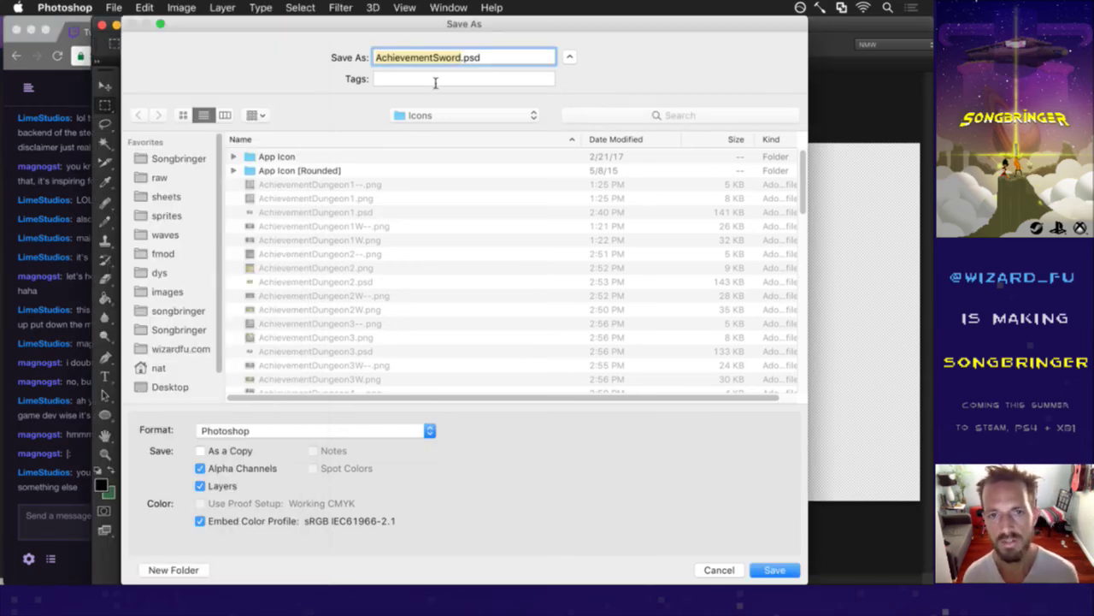
left_click(85, 484)
left_click_drag(79, 473, 98, 489)
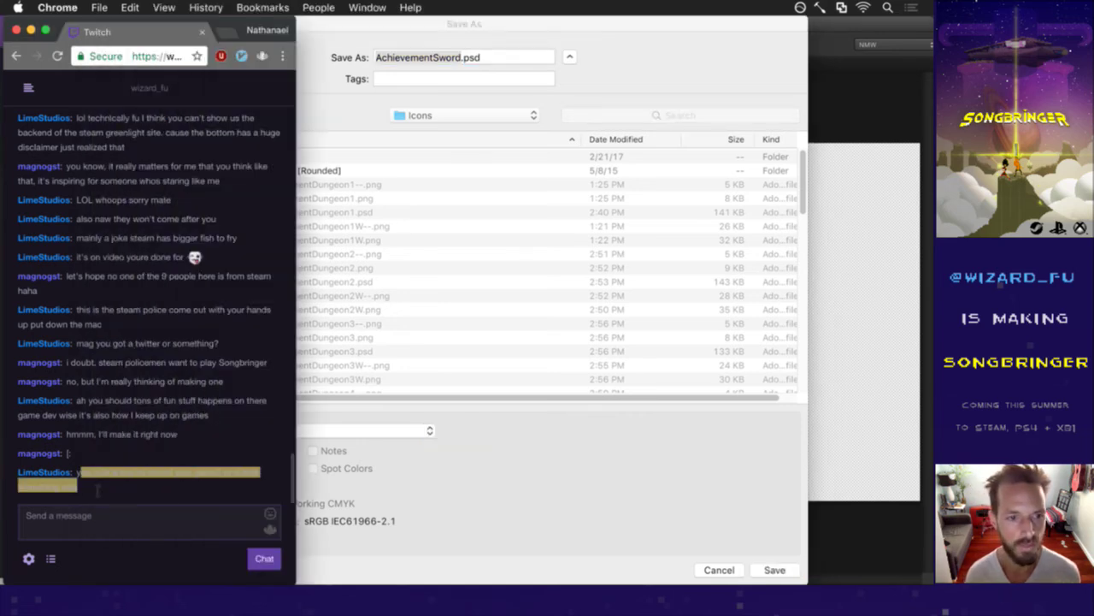
left_click(544, 441)
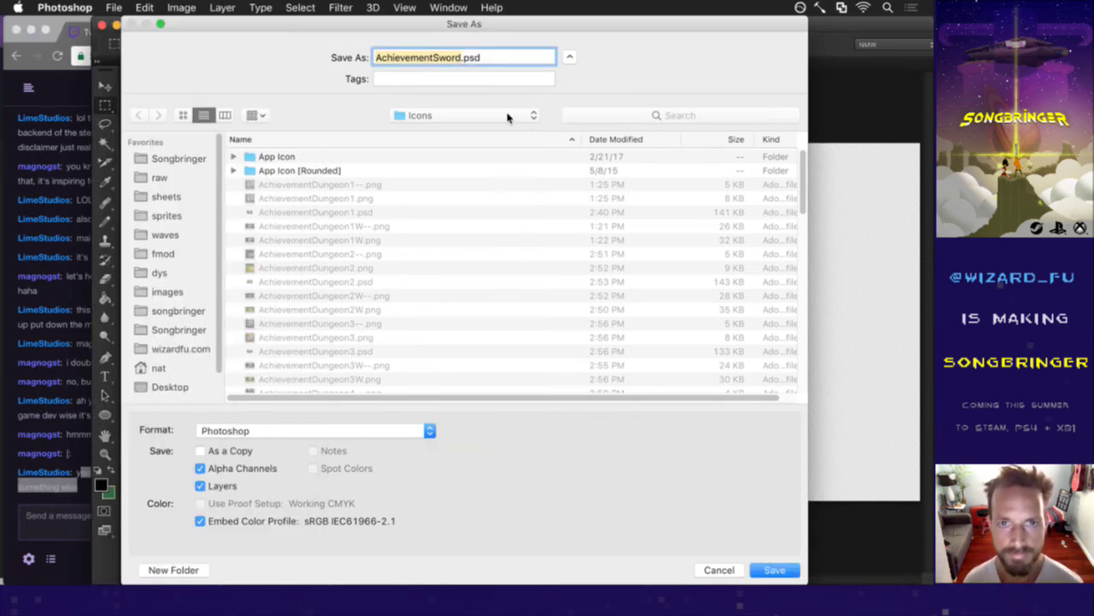
Decline overwriting AchievementSword.psd and shorten the proposed file name to Achievement.psd.
key("Return")
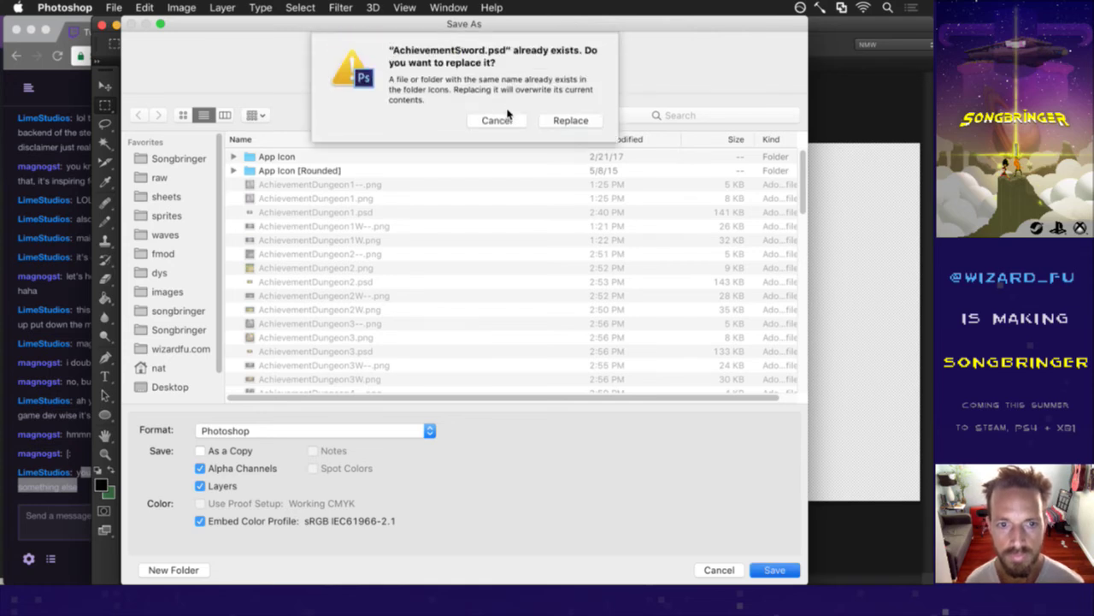
key("Escape")
left_click(462, 65)
key("BackSpace")
key("BackSpace")
key("BackSpace")
key("BackSpace")
key("BackSpace")
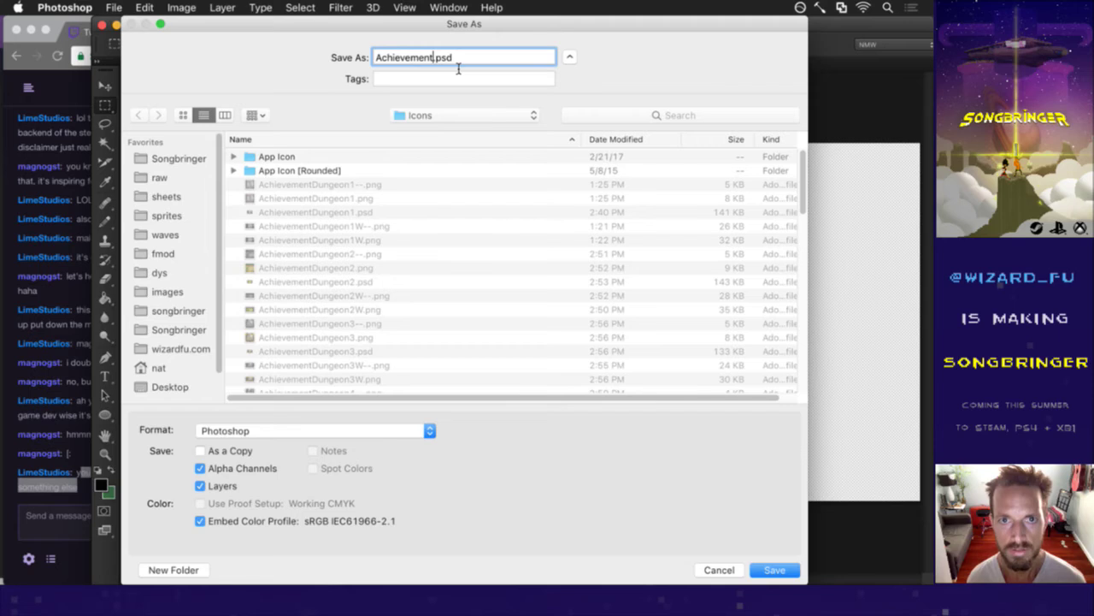
Switch to iTerm2 and go through the AchievementType list in Constants.h from kAchievementSword past the dungeon entries.
key("super+Tab")
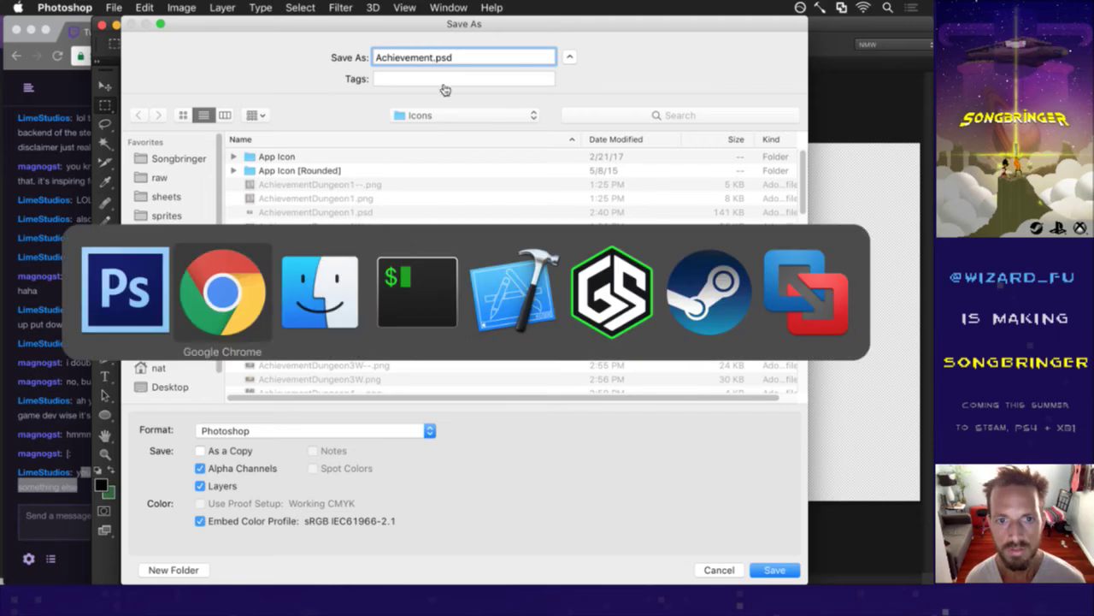
left_click(416, 311)
key("super+grave")
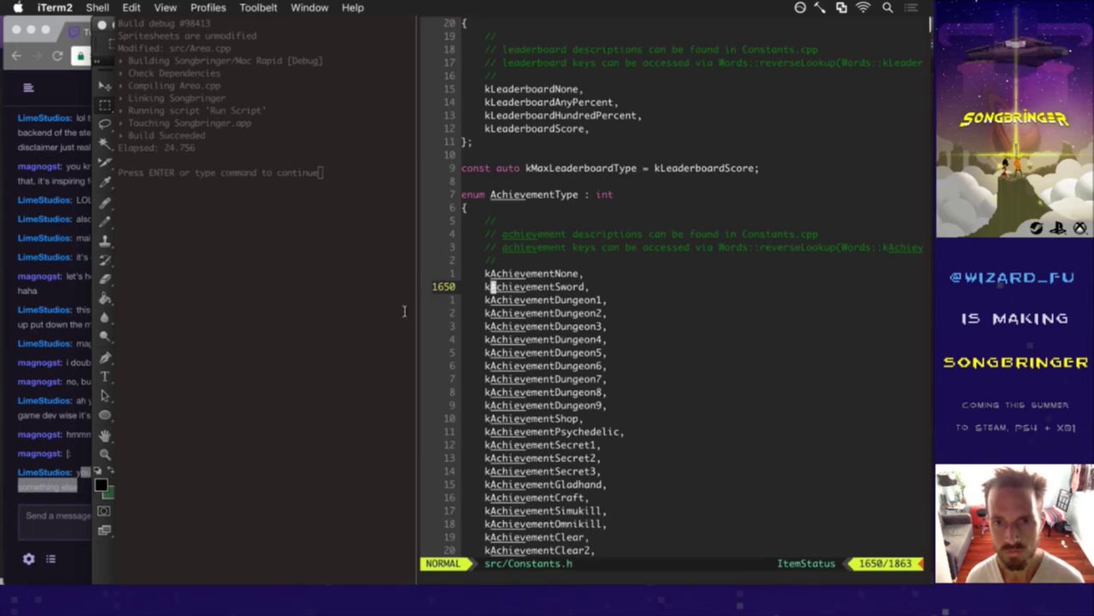
key("j")
key("j")
key("j")
key("j")
key("j")
key("j")
key("j")
key("j")
key("j")
key("j")
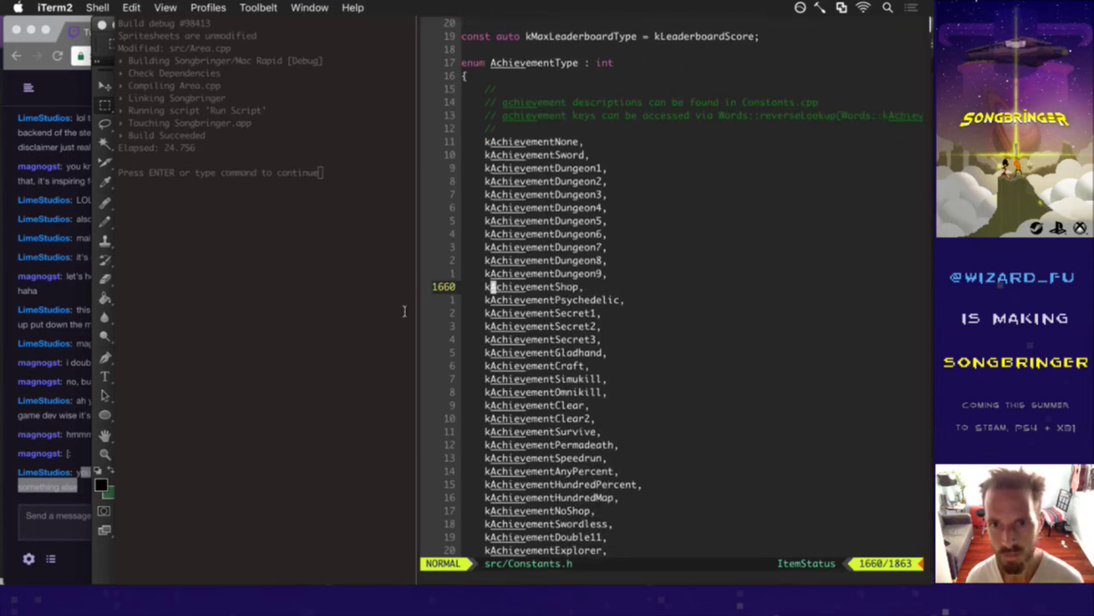
Switch back to Photoshop and save the blank template in the Icons folder as AchievementShop.psd.
key("super+Tab")
type("Shop")
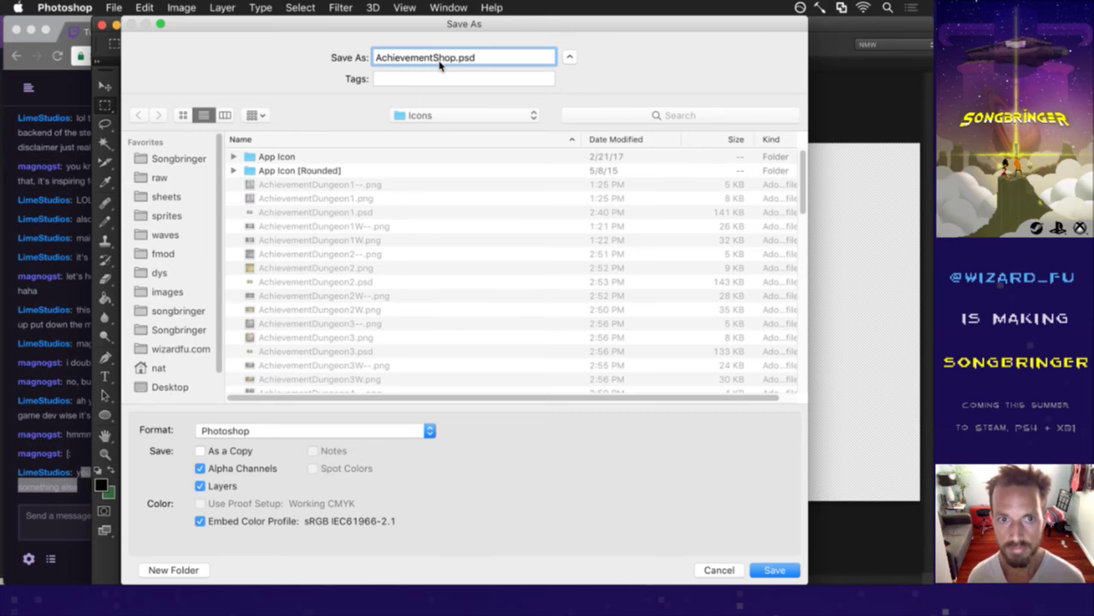
key("Return")
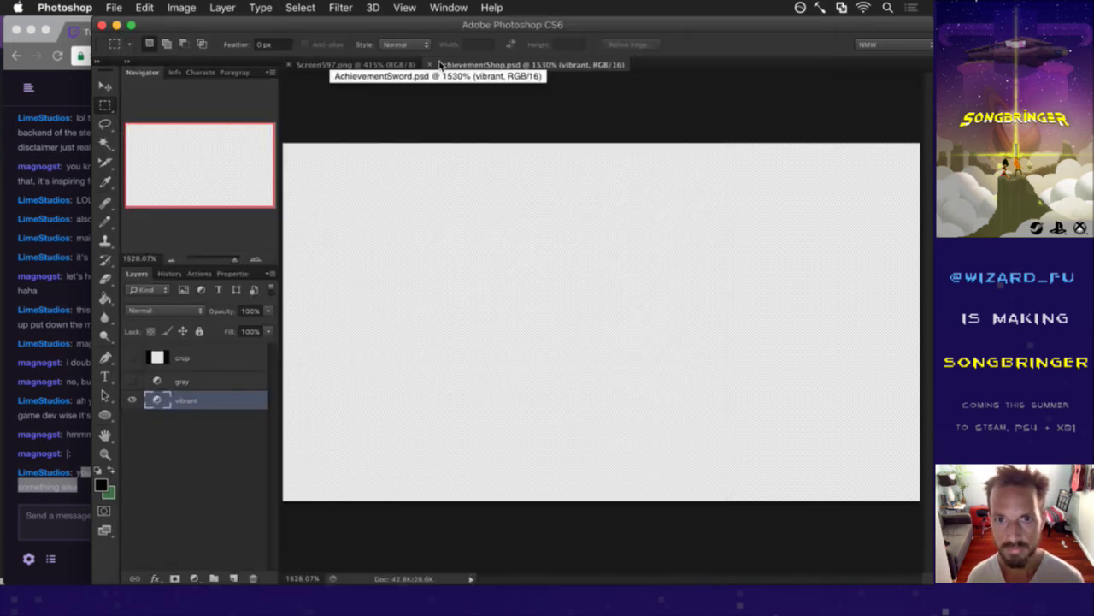
Save another copy of the blank template in the Icons folder as AchievementPsychedelic.psd.
left_click(114, 7)
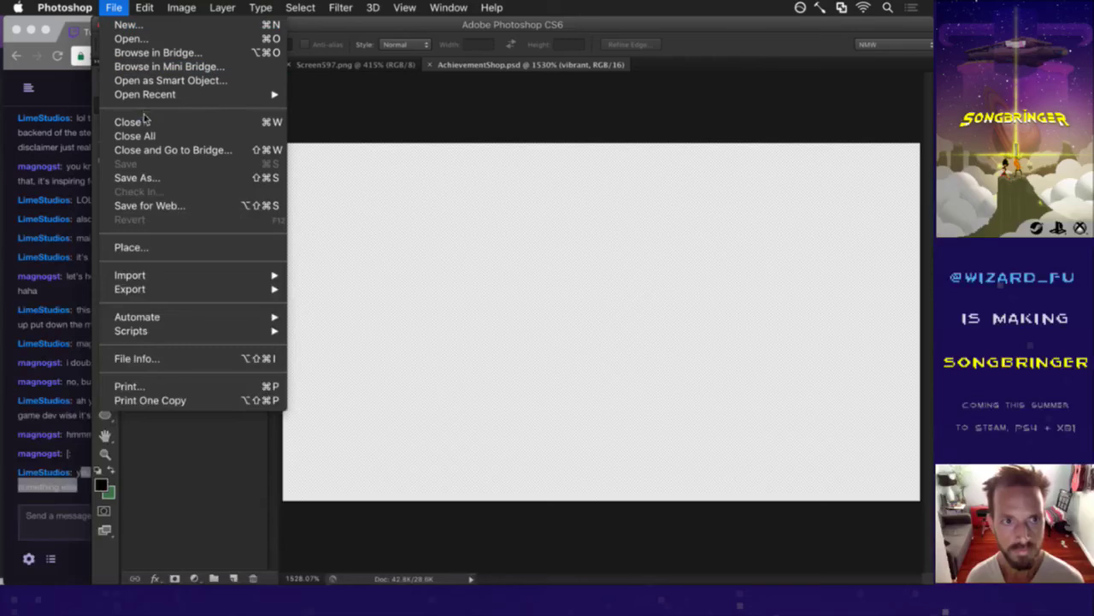
left_click(160, 178)
key("Right")
key("BackSpace")
key("BackSpace")
type("Psychede")
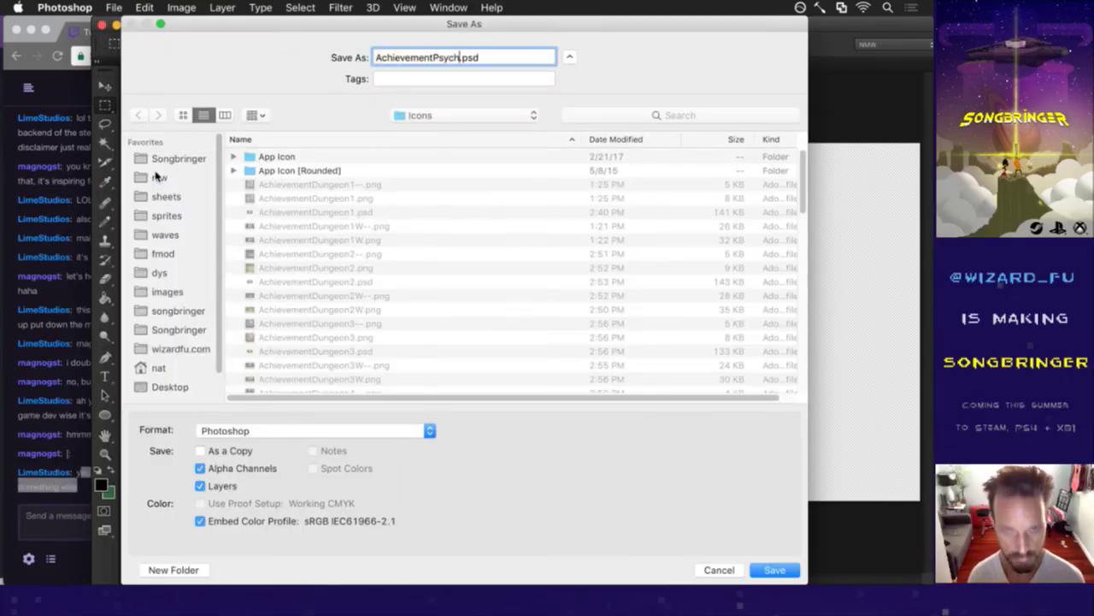
type("lic")
key("Return")
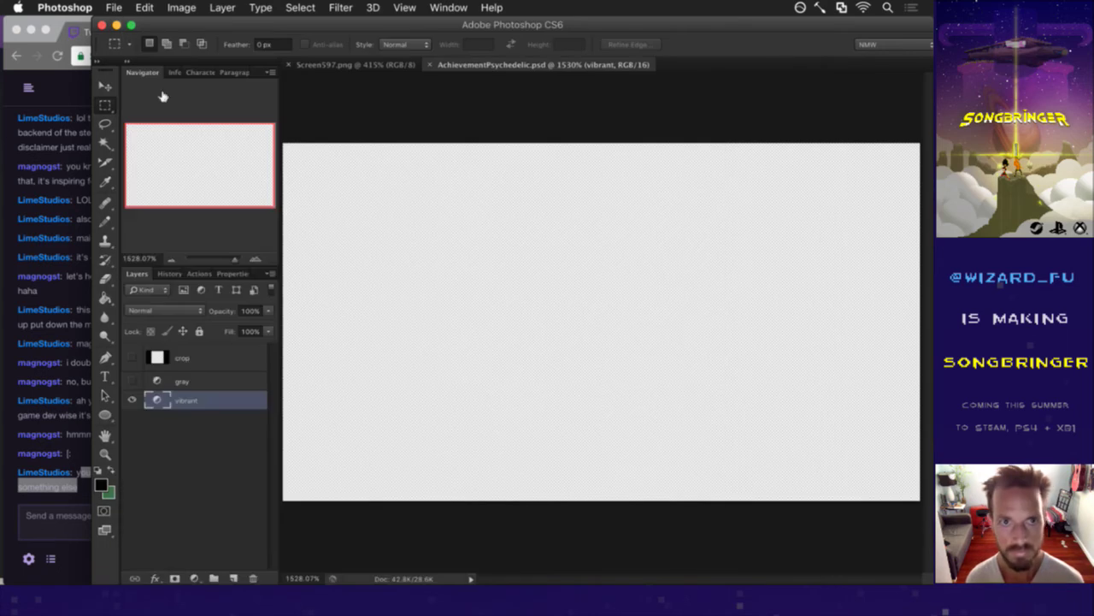
Save another copy of the blank template in the Icons folder as AchievementSecret1.psd.
left_click(115, 6)
left_click(160, 177)
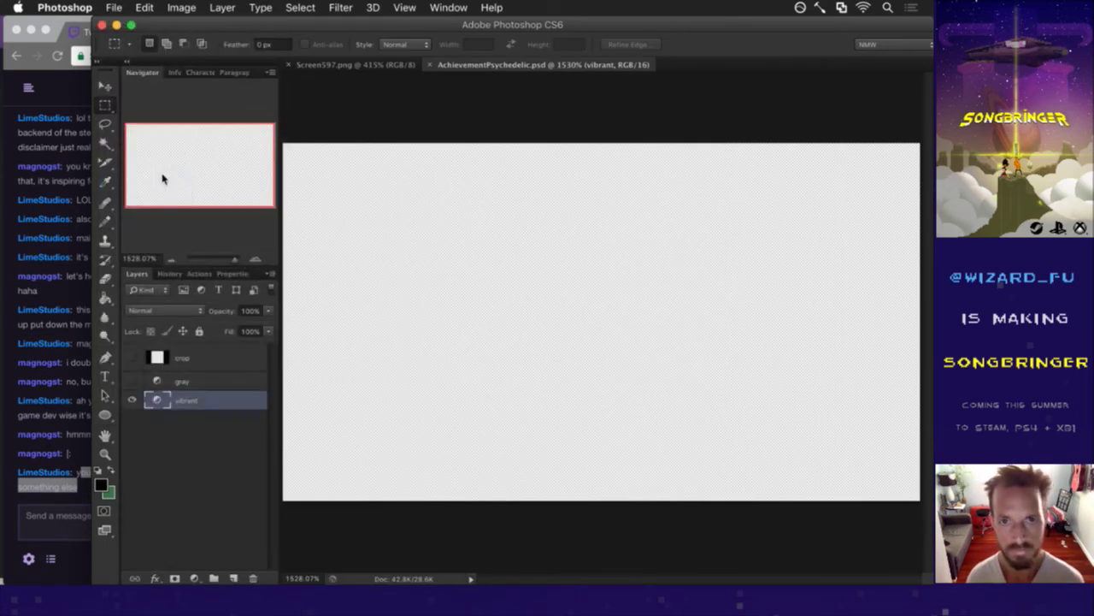
key("Right")
key("BackSpace")
key("BackSpace")
key("BackSpace")
key("BackSpace")
key("BackSpace")
key("BackSpace")
key("BackSpace")
key("BackSpace")
key("BackSpace")
key("BackSpace")
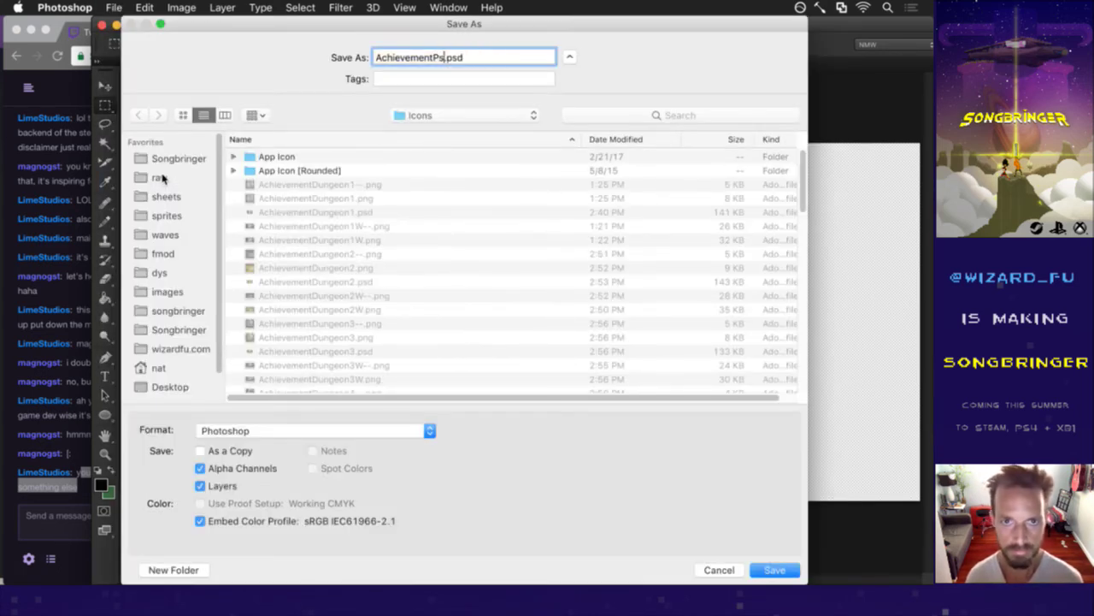
key("BackSpace")
type("Secret1")
key("Return")
Save another copy of the blank template in the Icons folder as AchievementSecret2.psd.
left_click(114, 8)
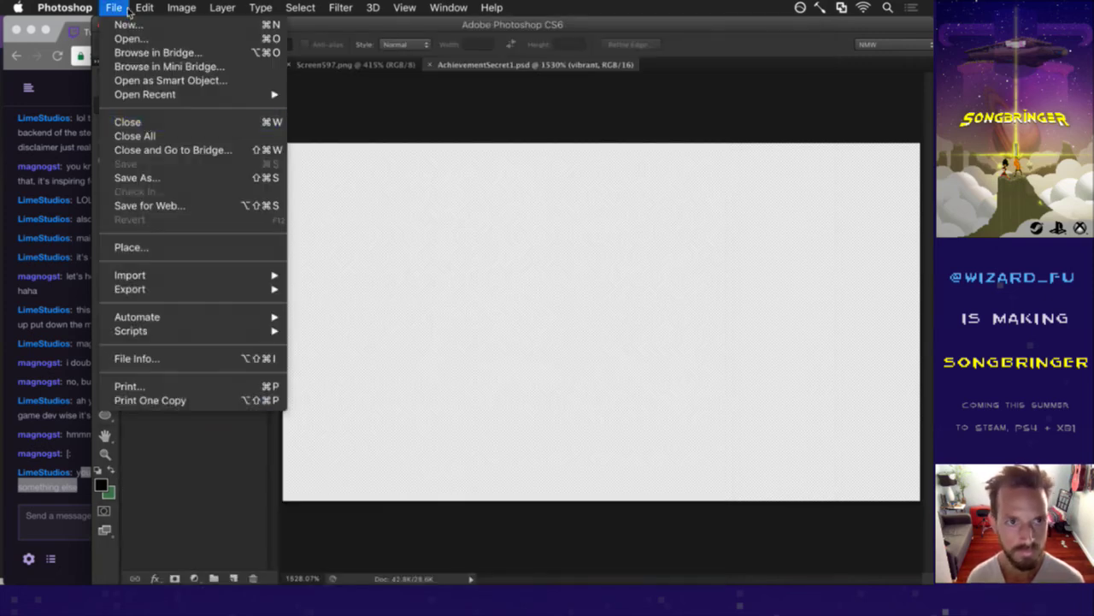
left_click(145, 178)
key("Right")
key("BackSpace")
type("2")
key("Return")
Save another copy of the blank template in the Icons folder as AchievementSecret3.psd.
left_click(114, 7)
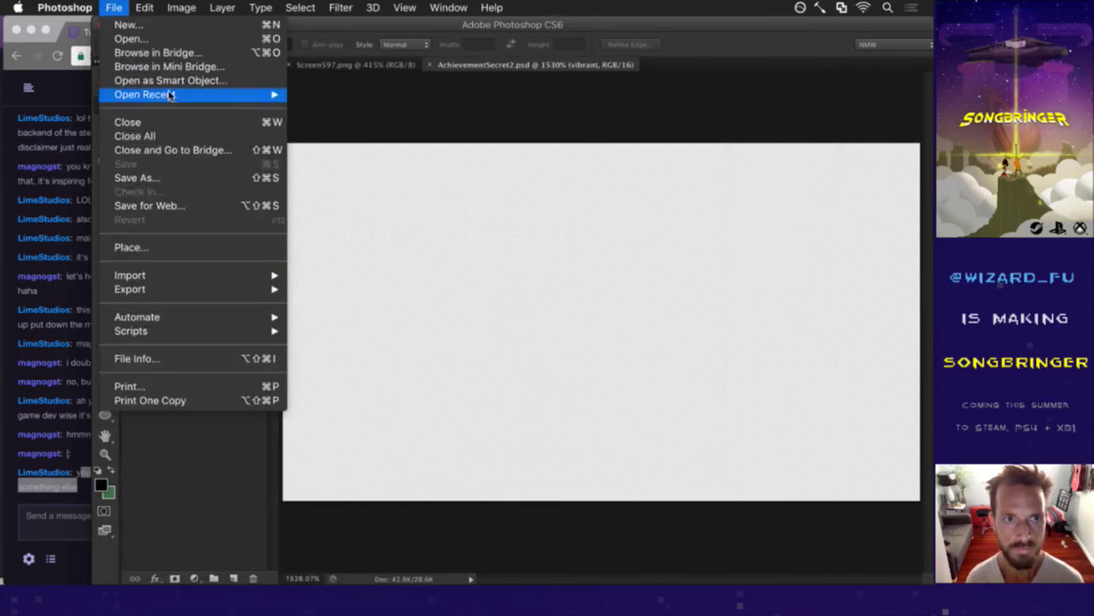
left_click(171, 181)
key("Right")
key("BackSpace")
type("3")
key("Return")
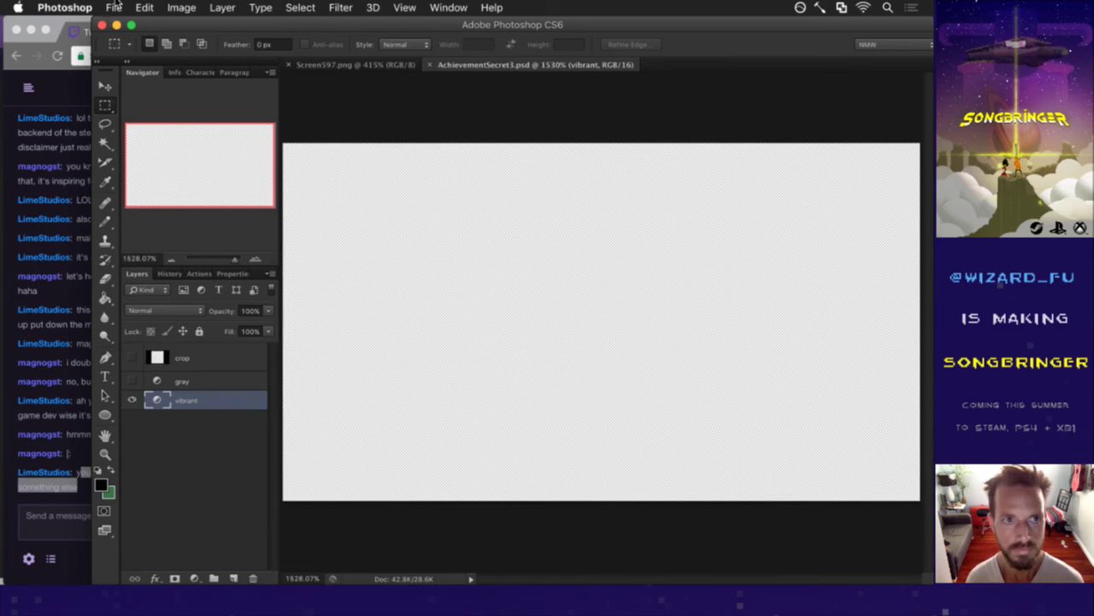
Open the Save As dialog for the template, then switch to Finder and close the 06-10-17 screenshots folder window.
left_click(114, 7)
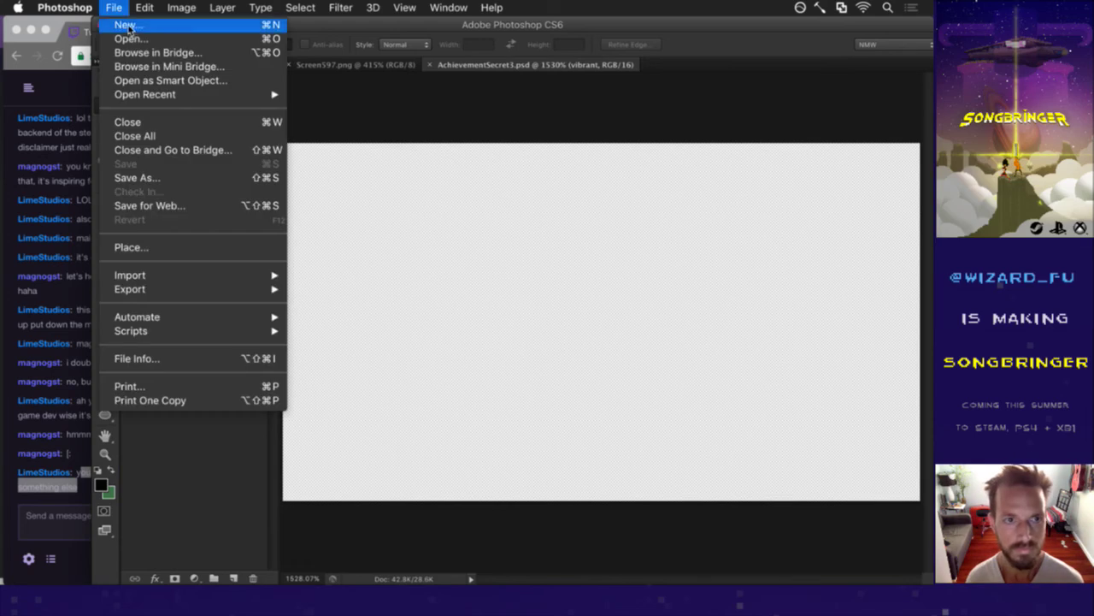
left_click(177, 178)
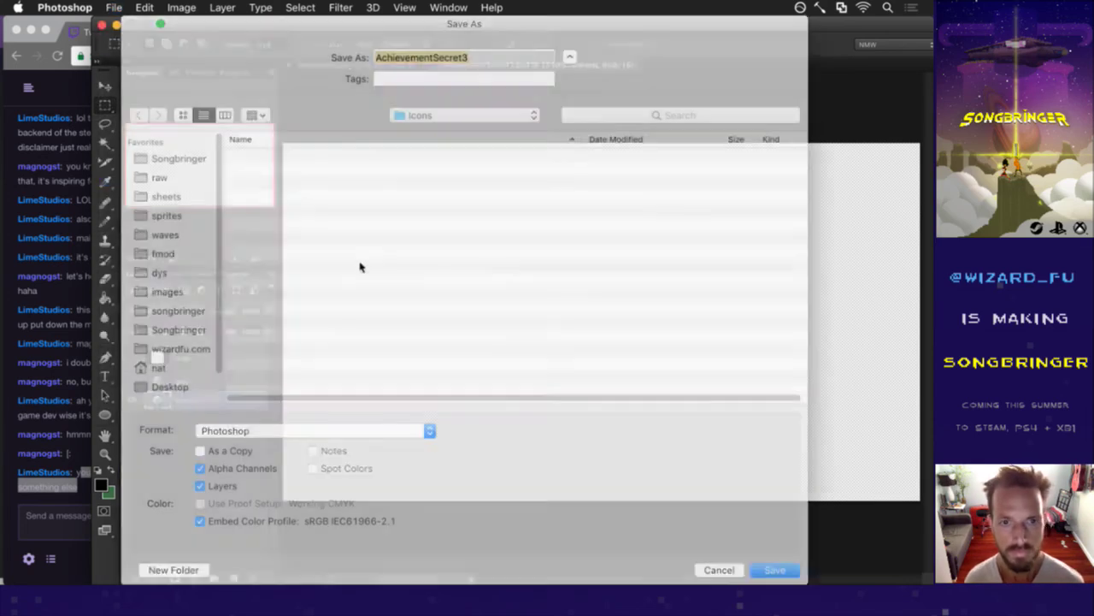
key("super+Tab")
key("super+Tab")
key("super+Tab")
key("super+Tab")
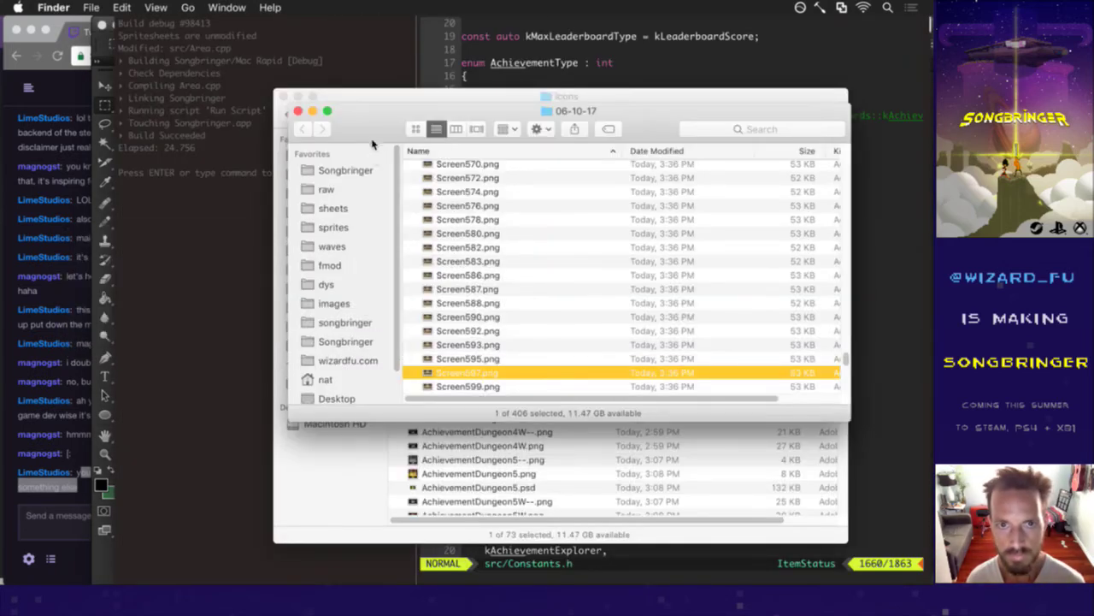
key("super+w")
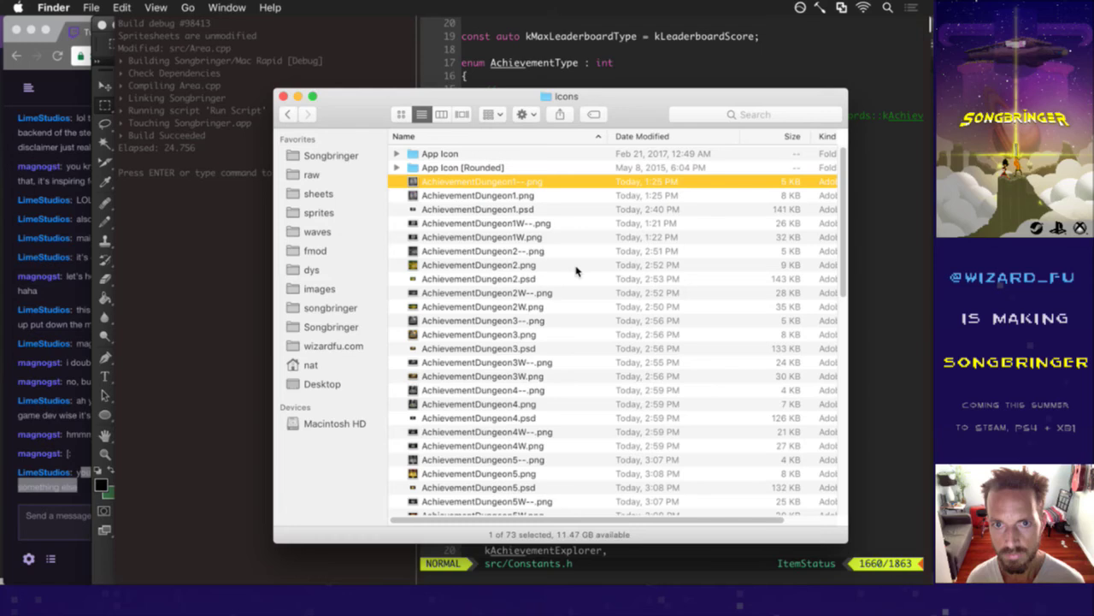
Switch to iTerm2 and review the AchievementType entries in Constants.h that follow kAchievementSecret3.
key("super+Tab")
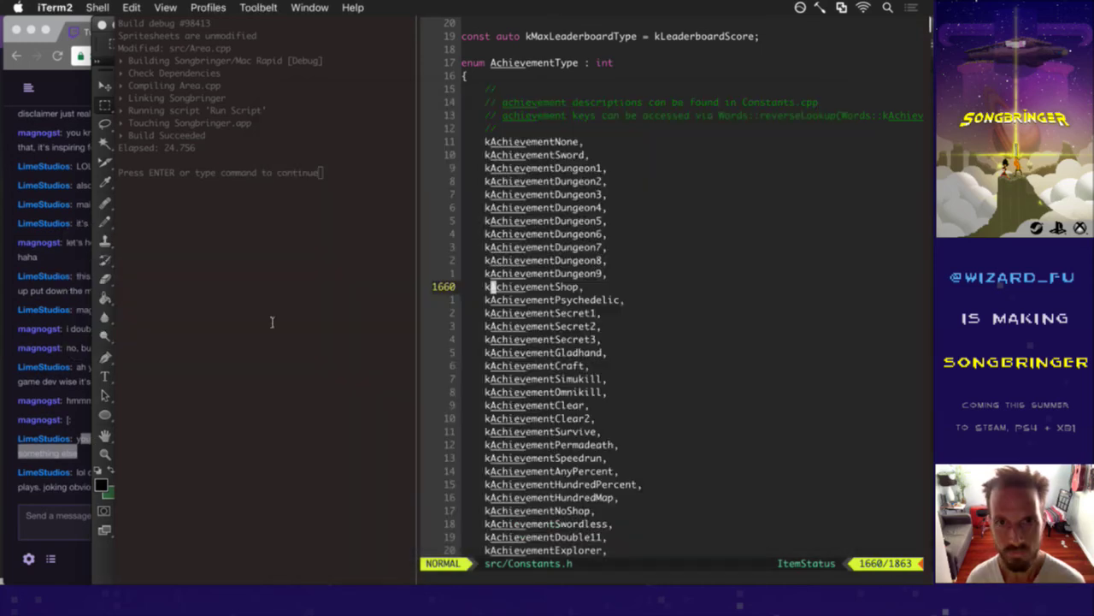
key("j")
key("j")
key("j")
key("j")
key("j")
key("j")
key("j")
key("j")
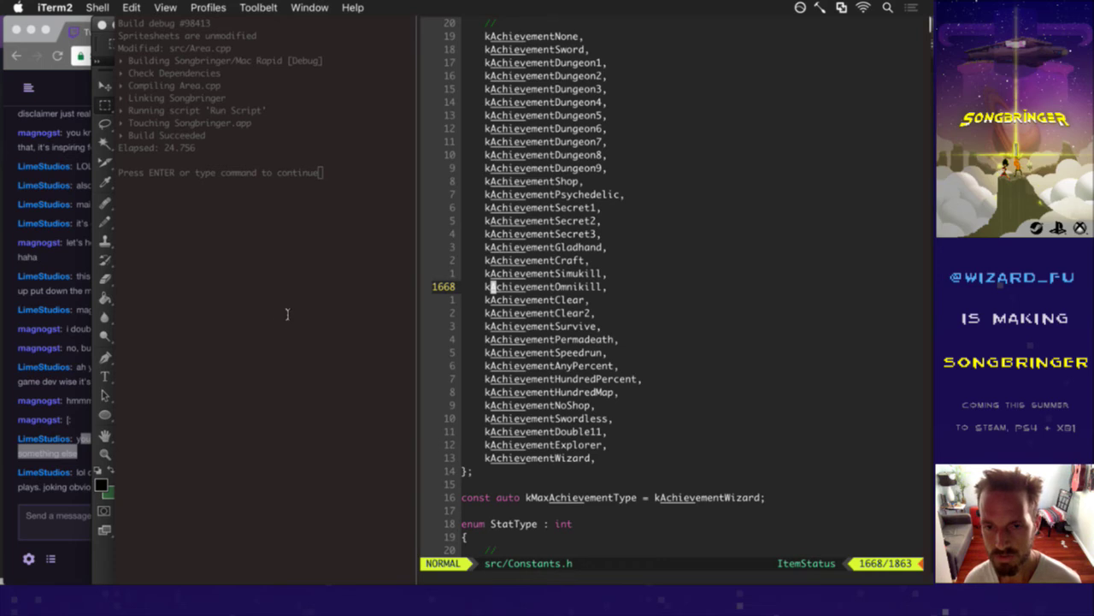
Switch back to Photoshop and save the blank template in the Icons folder as AchievementGladhand.psd.
key("super+Tab")
key("super+Tab")
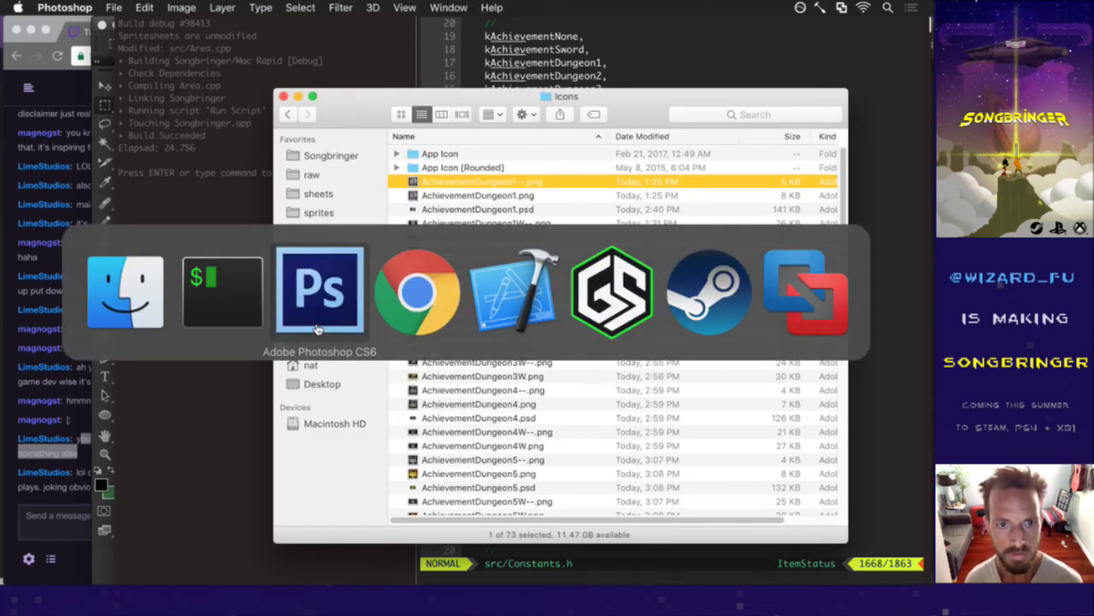
key("Right")
key("BackSpace")
key("BackSpace")
key("BackSpace")
key("BackSpace")
key("BackSpace")
key("BackSpace")
key("BackSpace")
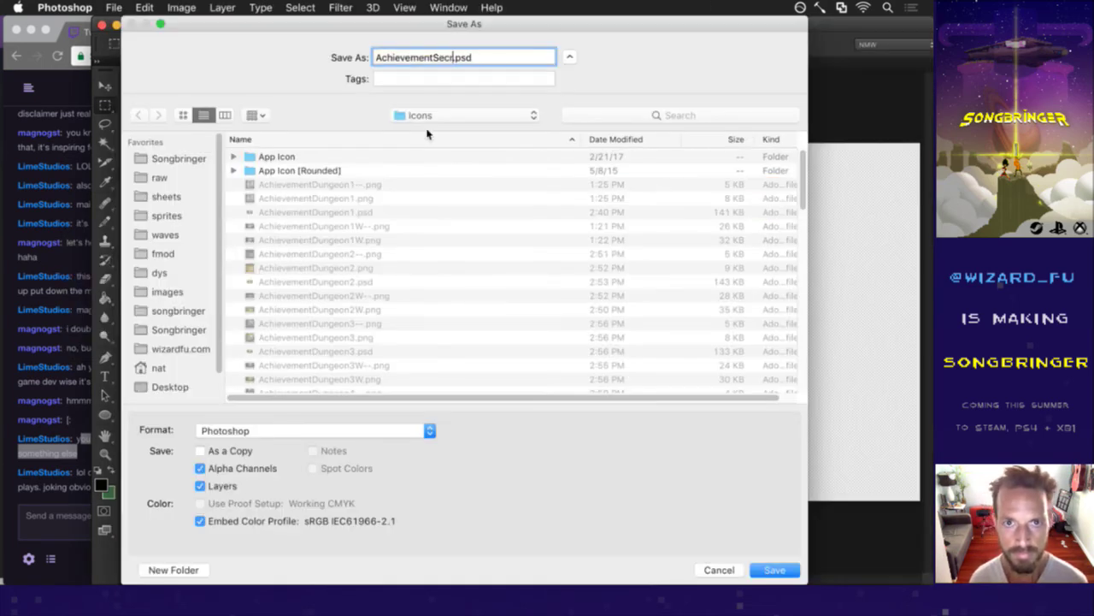
type("Gladhand")
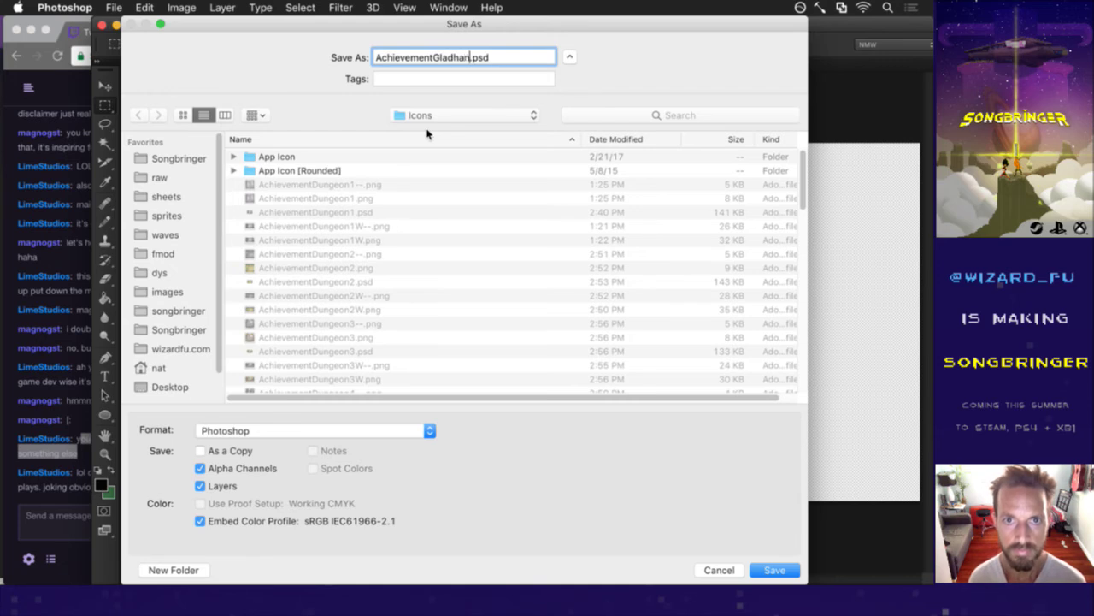
key("Return")
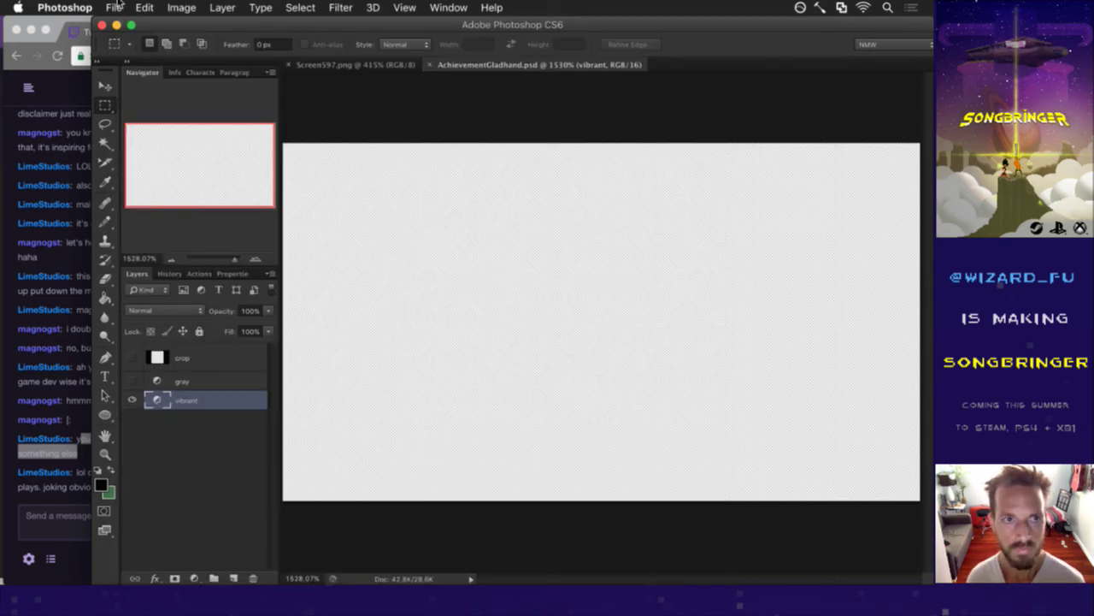
Open the Save As dialog for the next copy and check the newest Twitch chat message in Chrome.
left_click(108, 7)
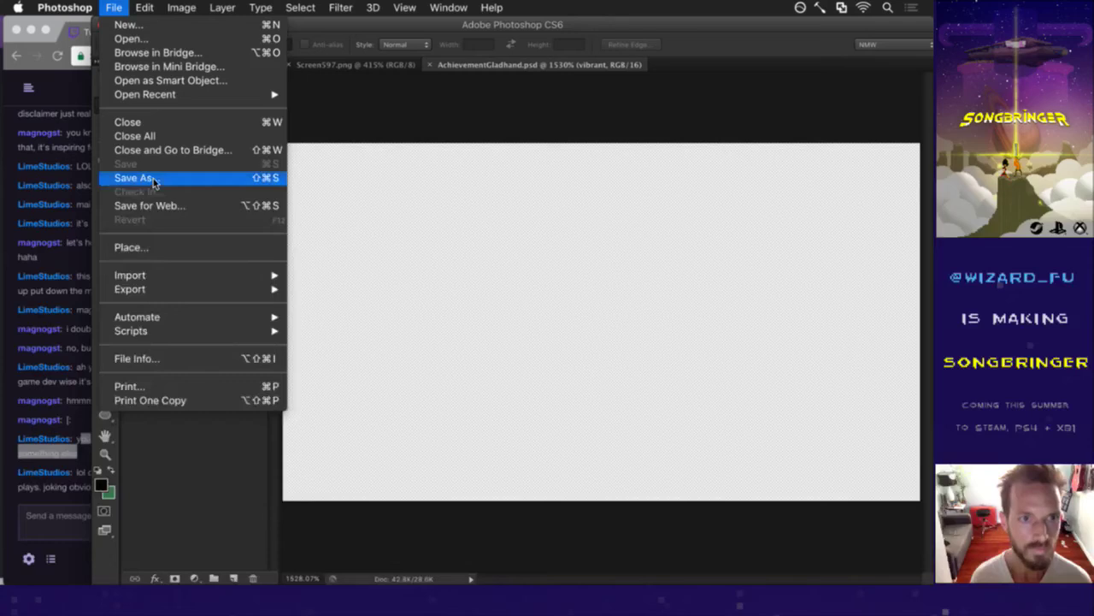
left_click(49, 511)
left_click(49, 505)
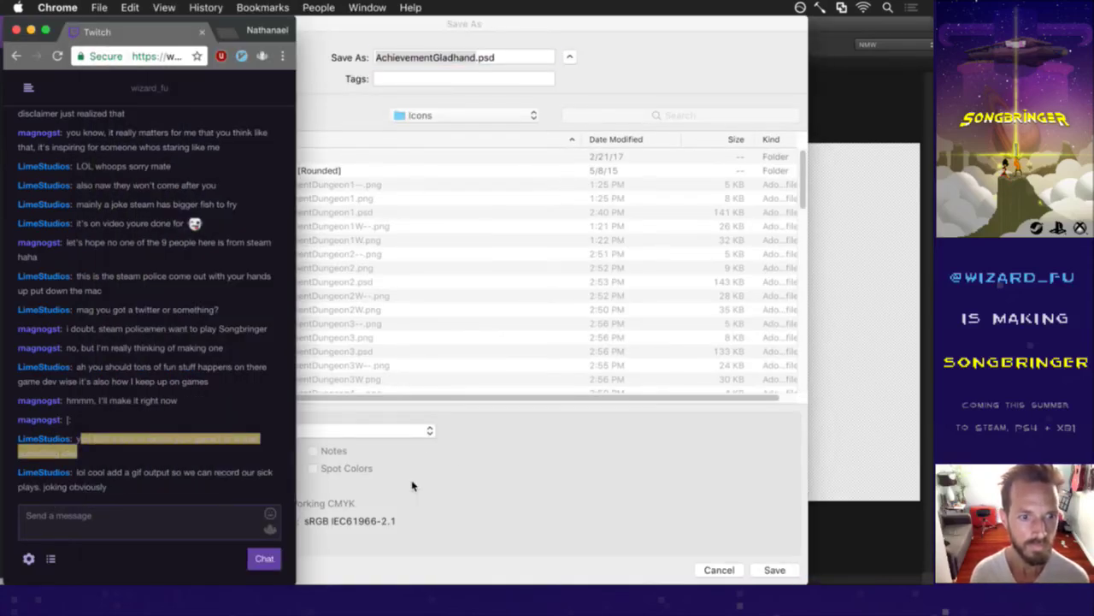
left_click(494, 453)
Remove Gladhand from the proposed file name in Photoshop, leaving Achievement.psd.
left_click(476, 65)
key("BackSpace")
key("BackSpace")
key("BackSpace")
key("BackSpace")
key("BackSpace")
key("BackSpace")
key("BackSpace")
key("BackSpace")
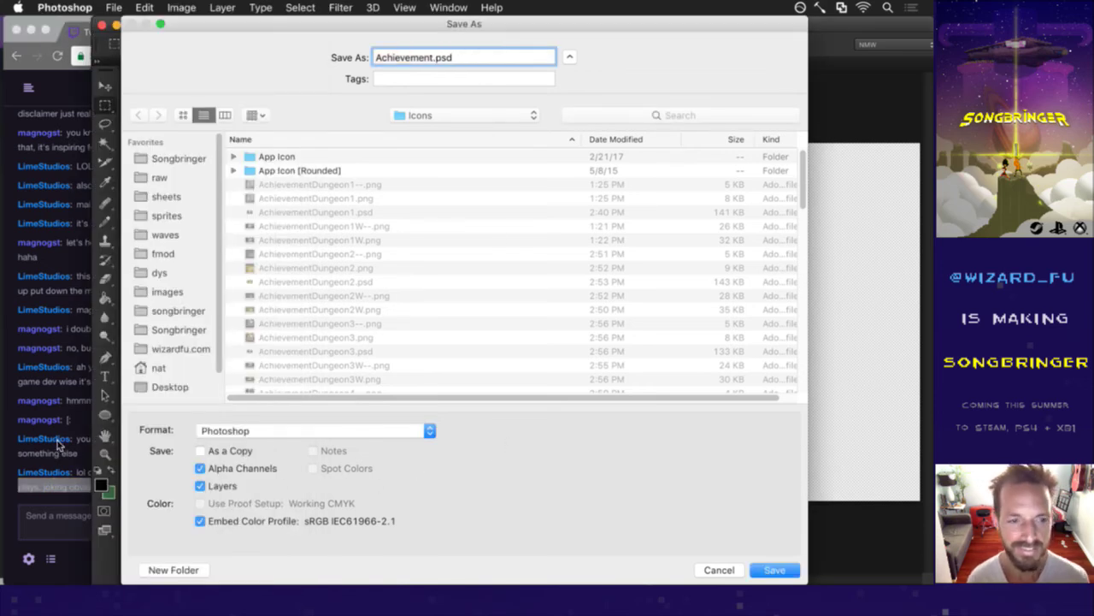
Switch to Chrome and read the newest Twitch chat message about recording gameplay.
left_click(49, 442)
left_click(112, 481)
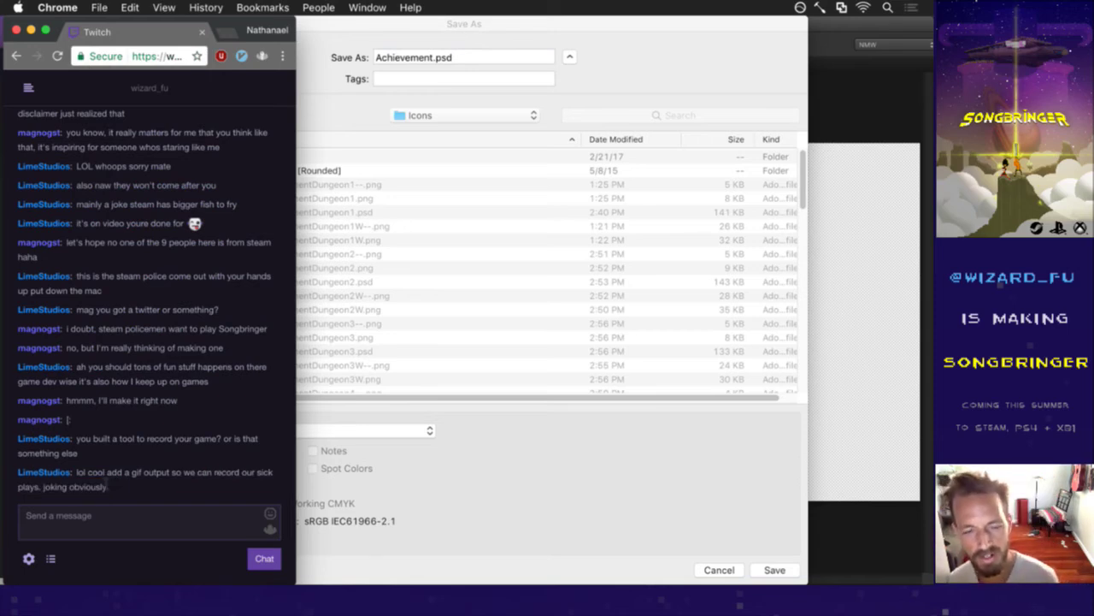
left_click_drag(83, 472, 150, 479)
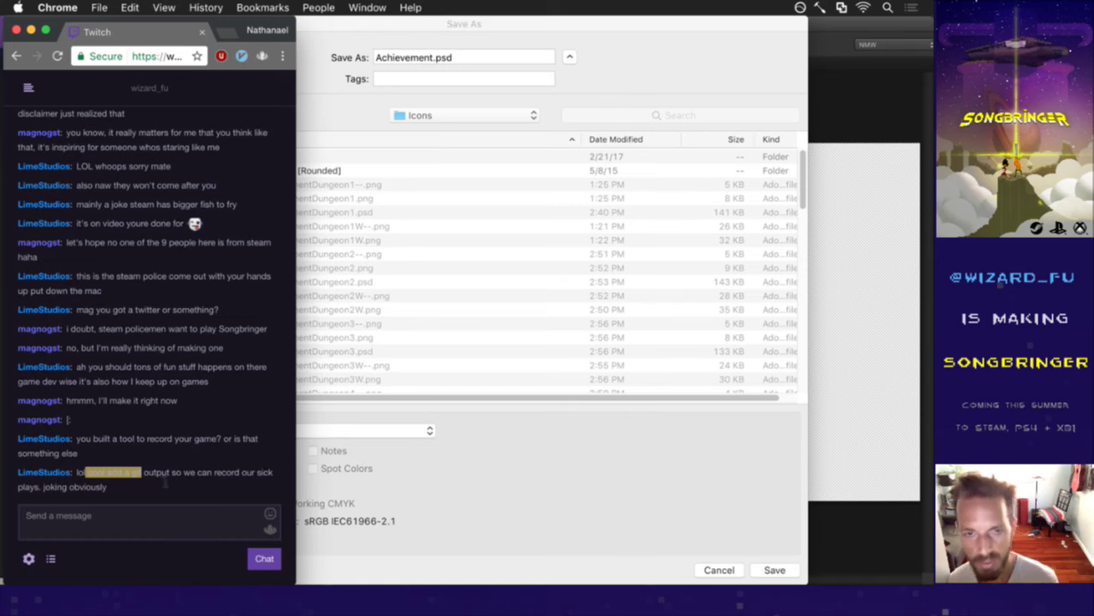
Switch to iTerm2 and look through the entries of Saves.txt for the screen capture settings.
key("super+Tab")
key("super+Tab")
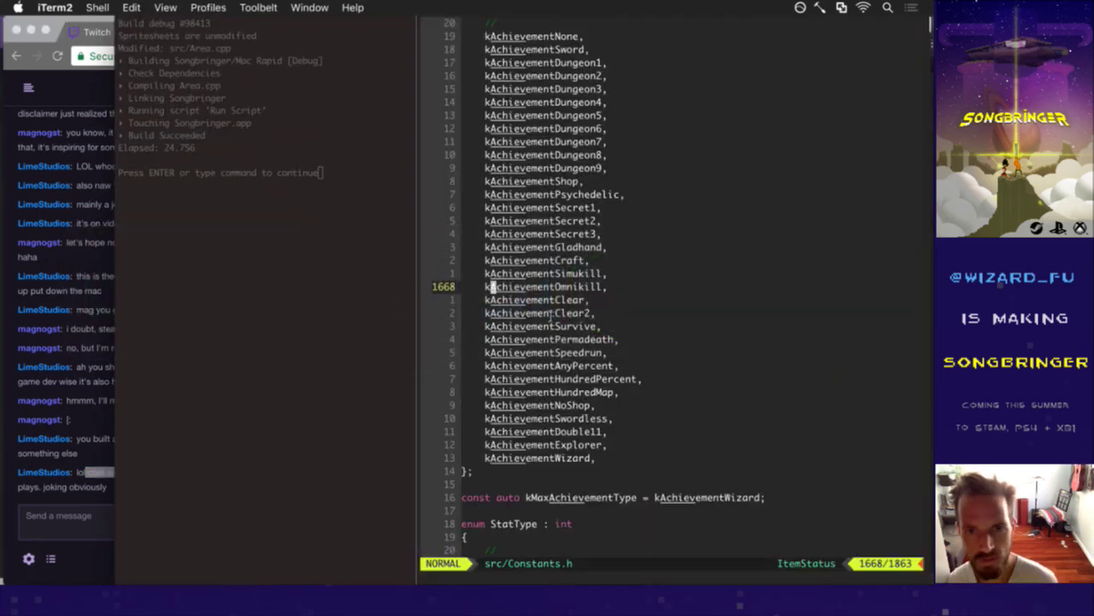
key("j")
key("j")
key("j")
key("j")
key("j")
key("j")
key("j")
key("j")
key("j")
key("j")
key("j")
key("j")
key("j")
key("j")
key("j")
key("j")
key("j")
key("j")
key("j")
key("j")
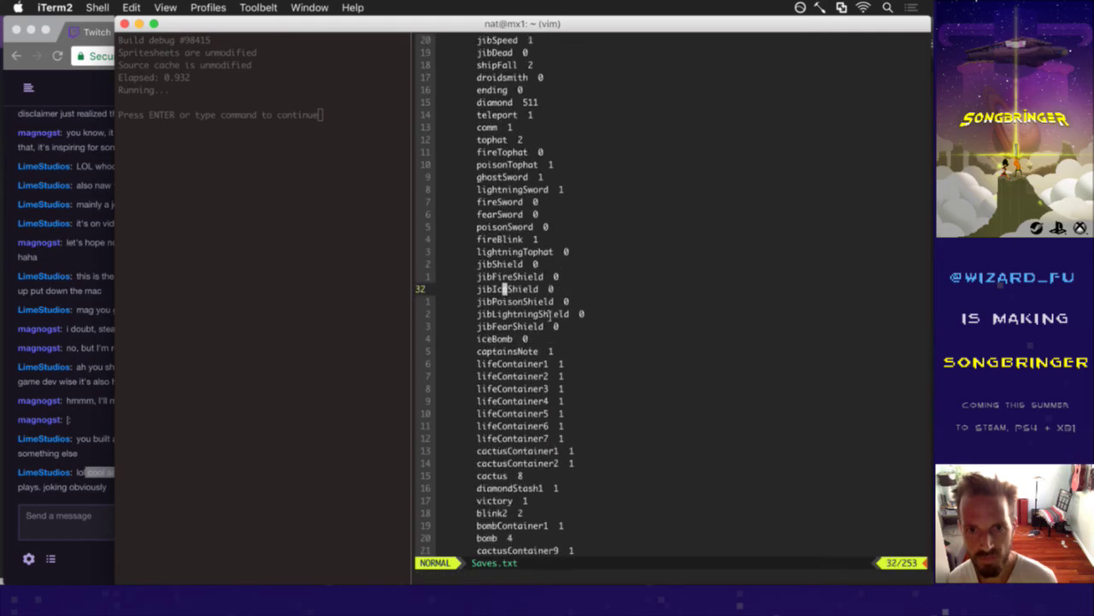
key("j")
key("j")
key("j")
key("j")
key("j")
key("j")
key("j")
key("j")
key("j")
key("j")
key("j")
key("j")
key("j")
key("j")
key("j")
key("j")
key("j")
key("j")
key("j")
key("j")
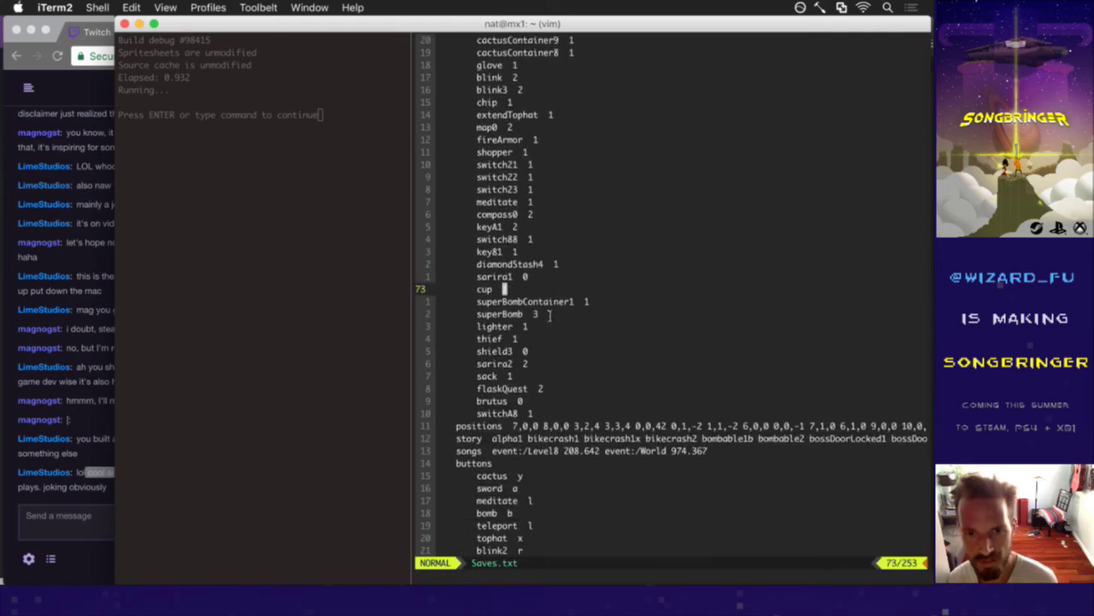
Search Saves.txt for "always" and highlight the alwaysScreencap setting.
type("/c")
type("lways")
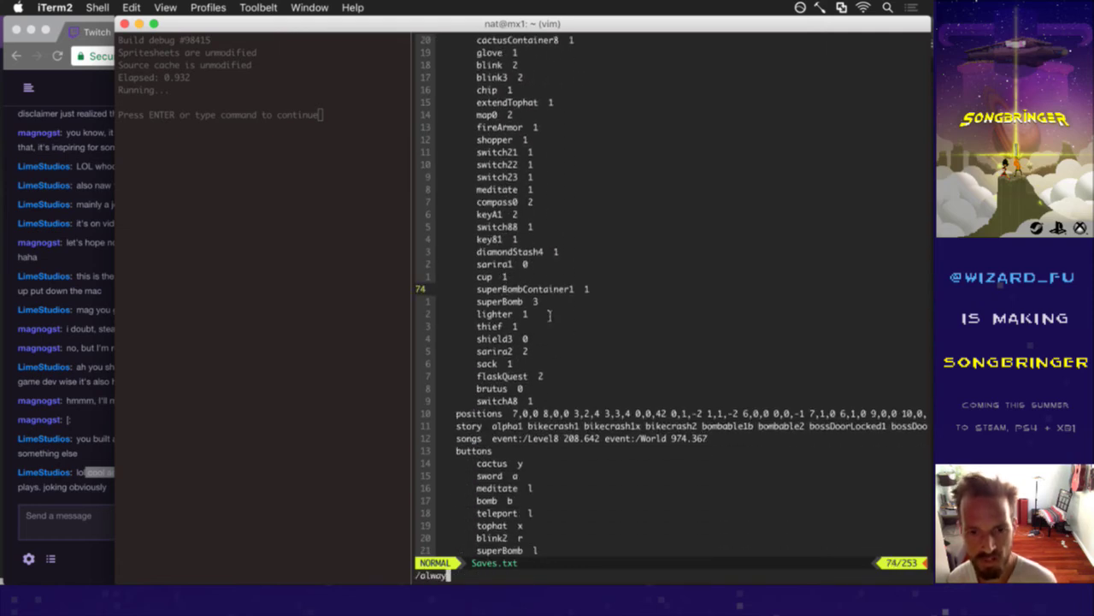
key("Return")
key("v")
key("w")
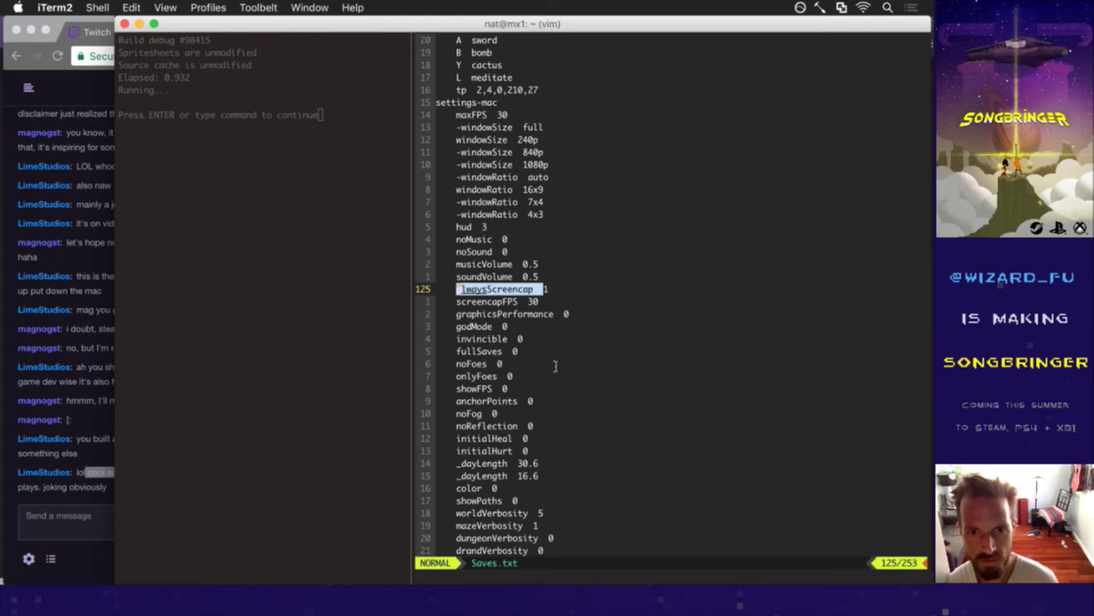
key("e")
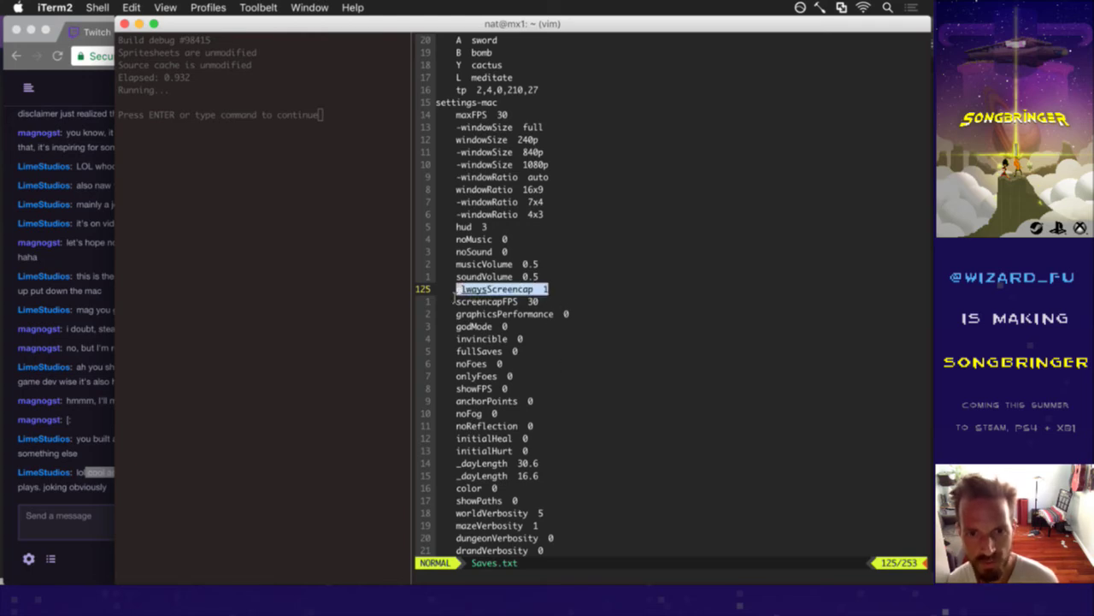
key("y")
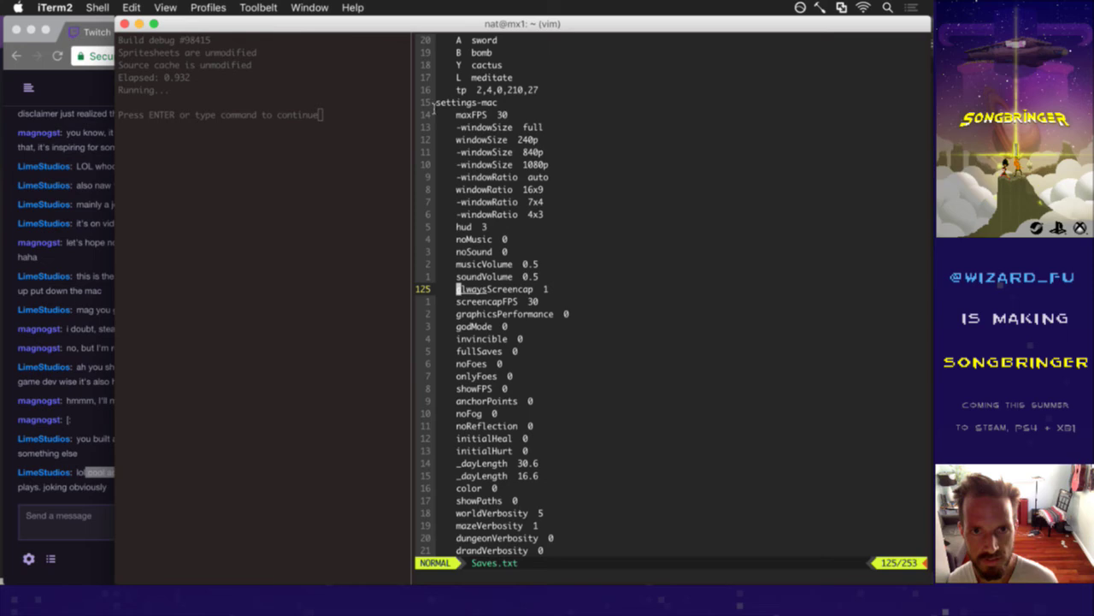
triple_click(434, 103)
left_click(575, 299)
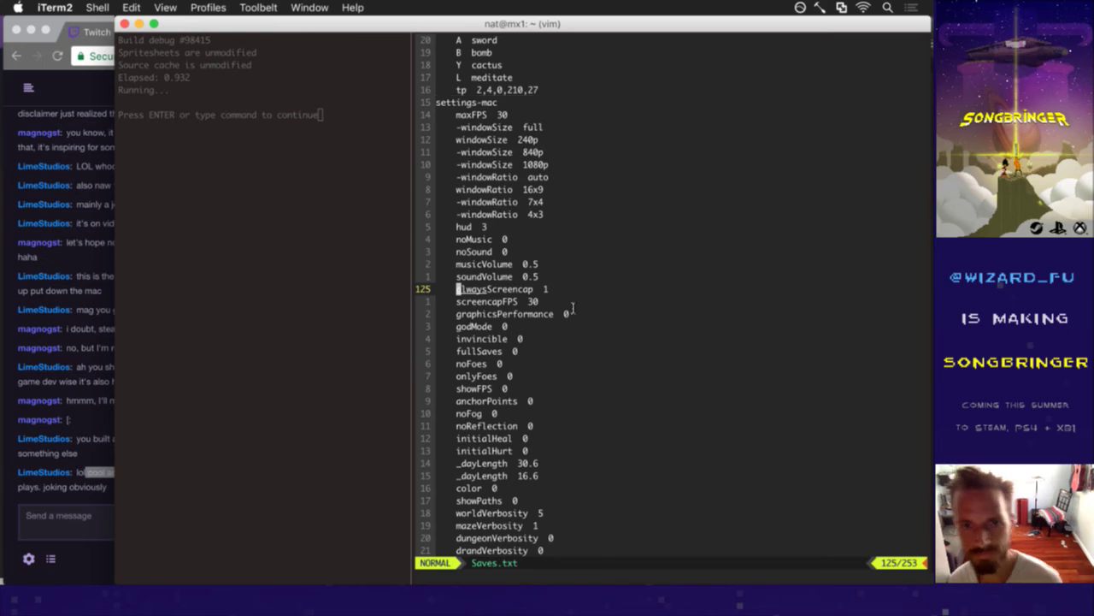
Return to the Save As dialog in Photoshop and check the achievement list of Constants.h in iTerm2.
key("super+Tab")
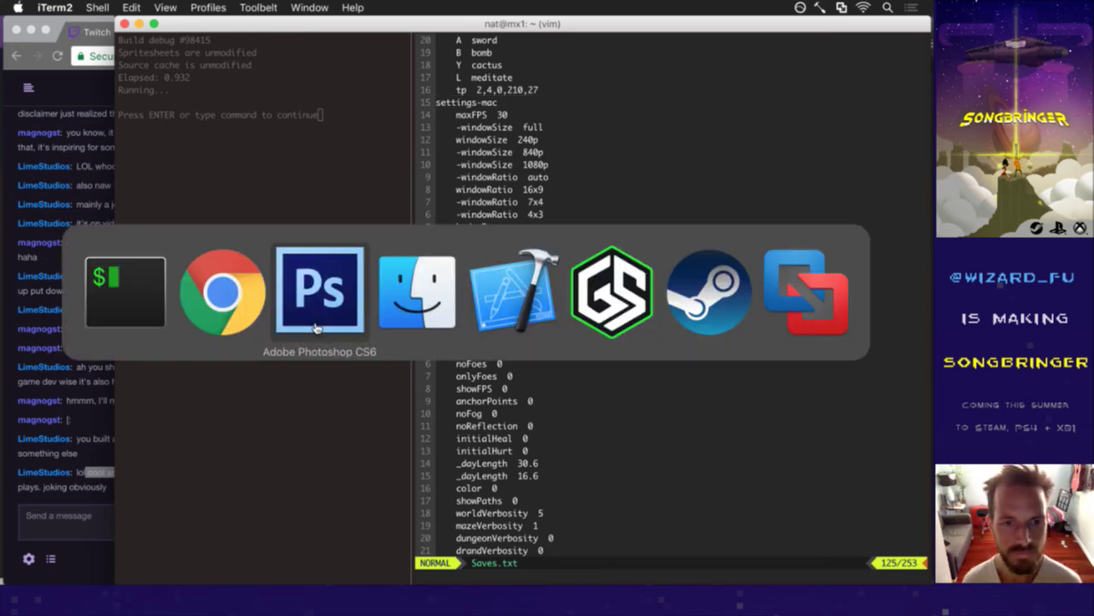
left_click(316, 328)
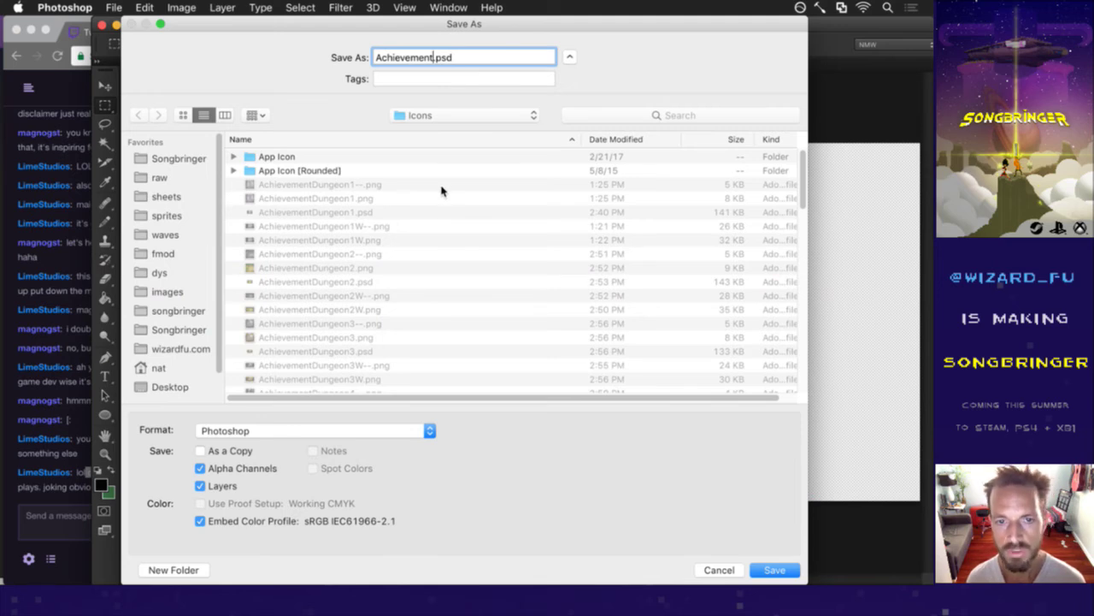
key("super+Tab")
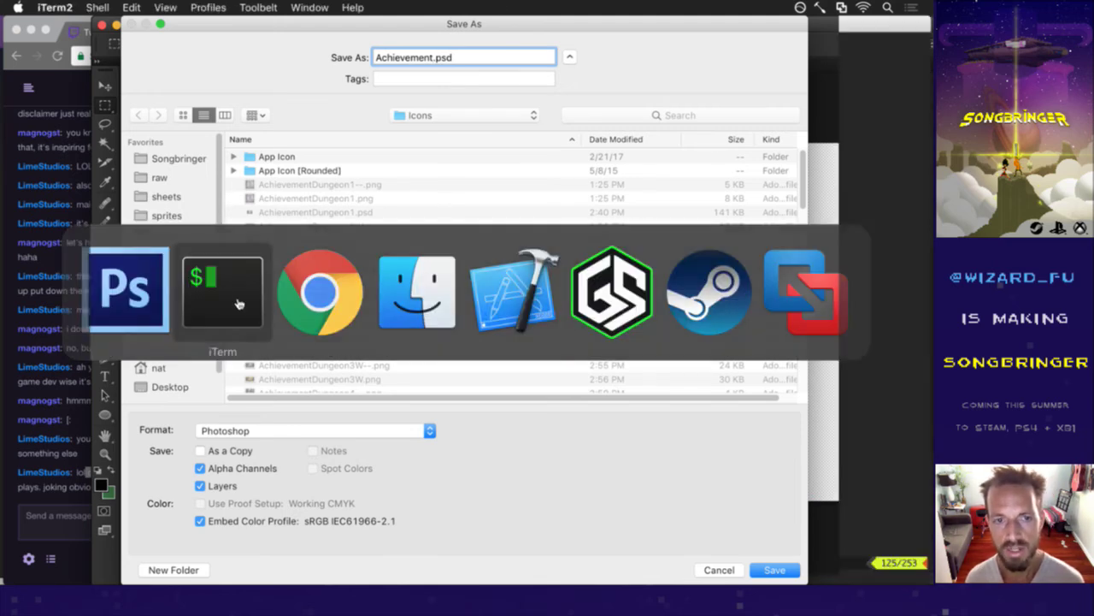
left_click(284, 319)
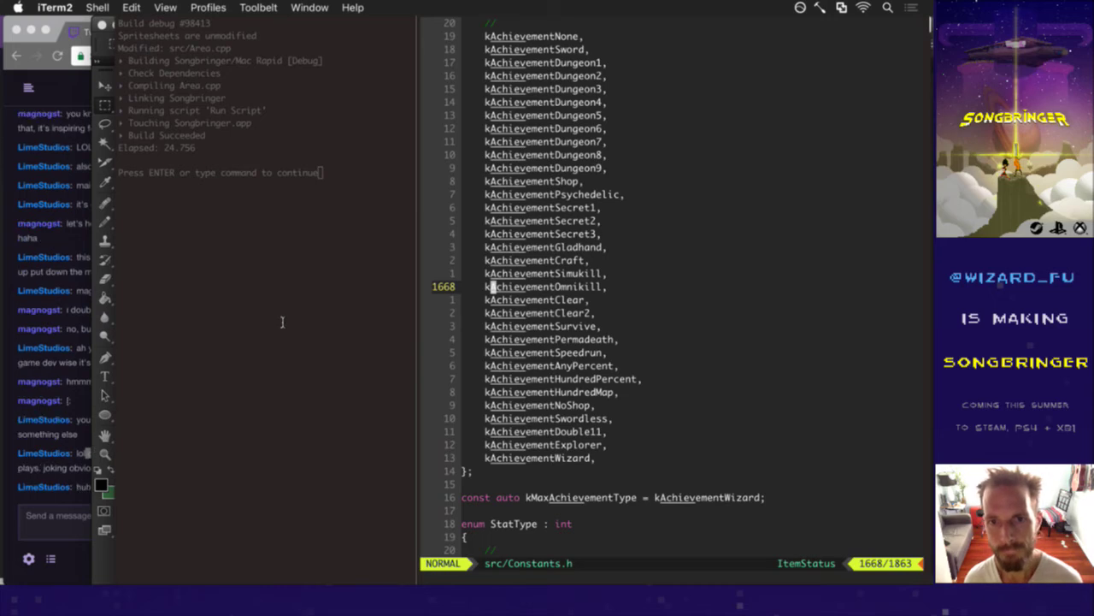
Switch to Finder and check which achievement files are already in the Icons folder.
key("super+Tab")
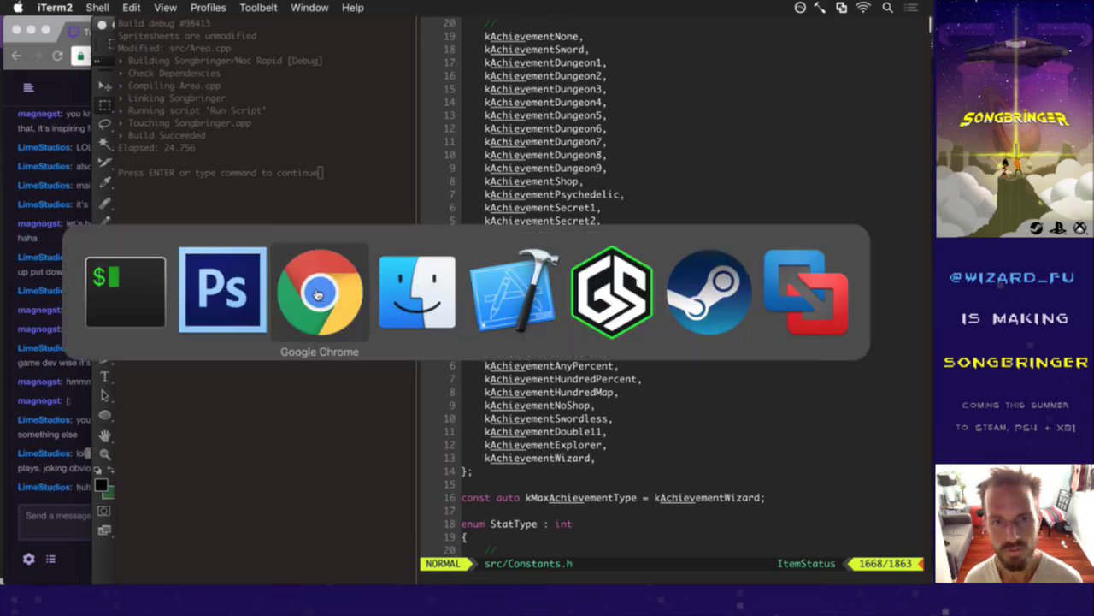
left_click(432, 308)
scroll(493, 291, "down", 15)
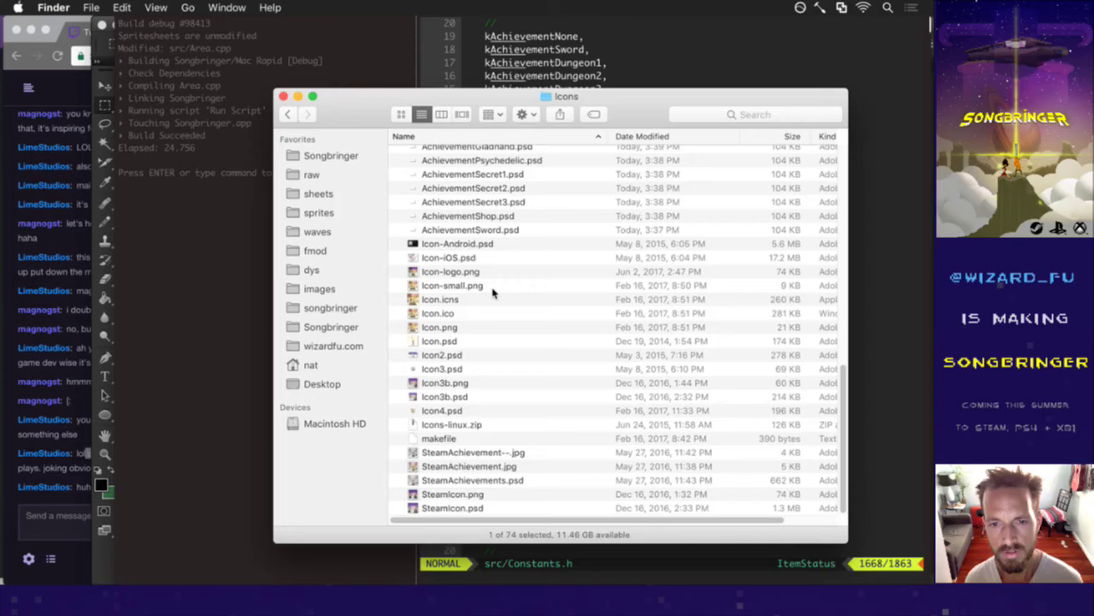
scroll(493, 291, "up", 1)
scroll(500, 202, "up", 5)
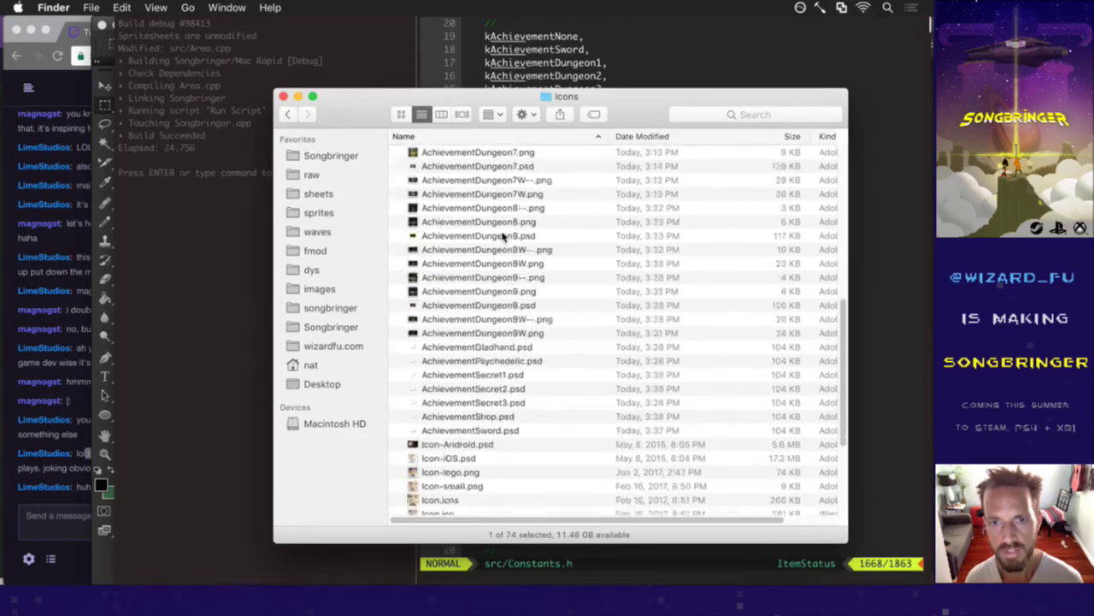
Look up the entry after kAchievementGladhand in iTerm2 and save the blank template in Photoshop as AchievementCraft.psd.
key("super+Tab")
left_click(331, 335)
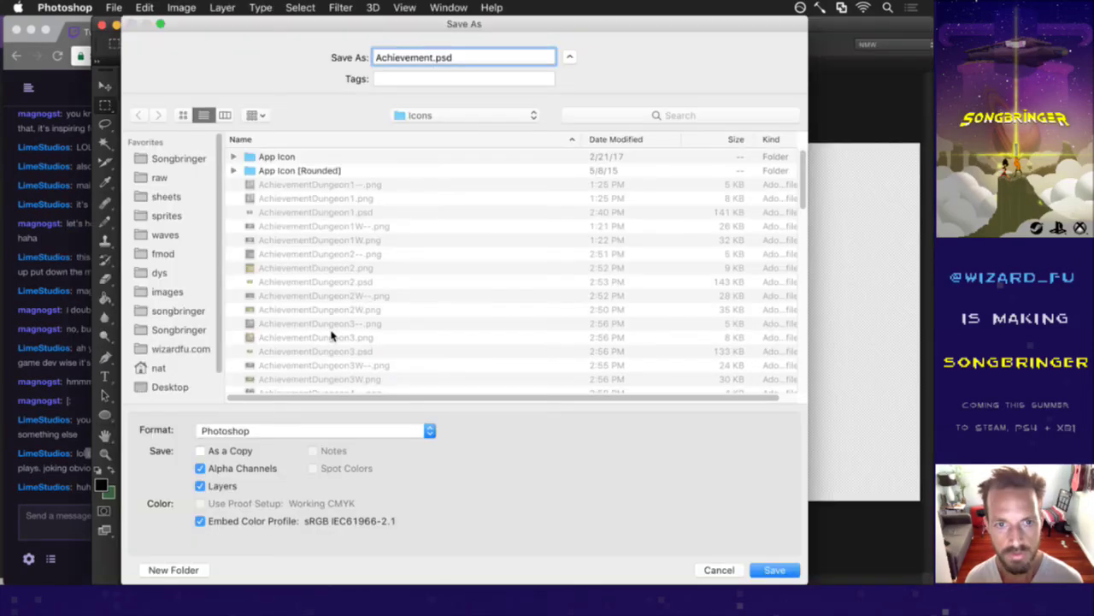
key("super+Tab")
key("super+Tab")
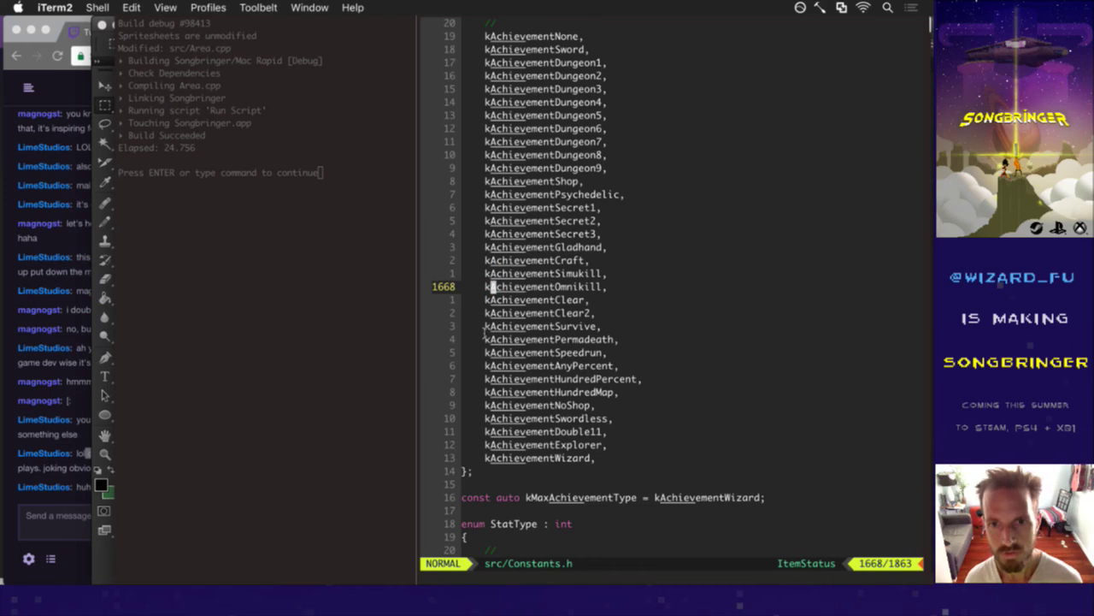
key("super+Tab")
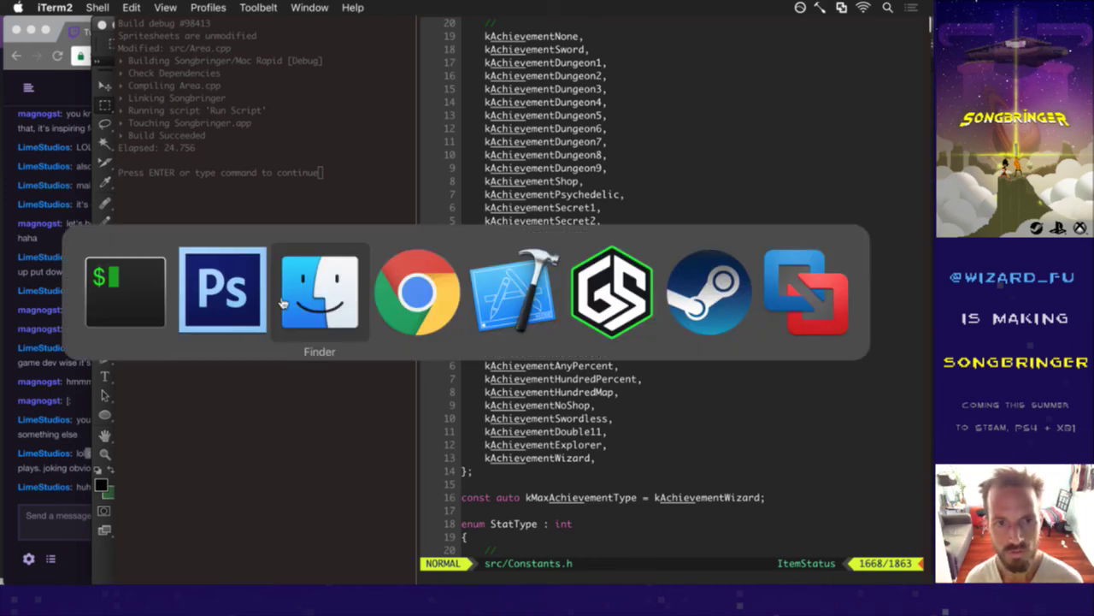
left_click(250, 306)
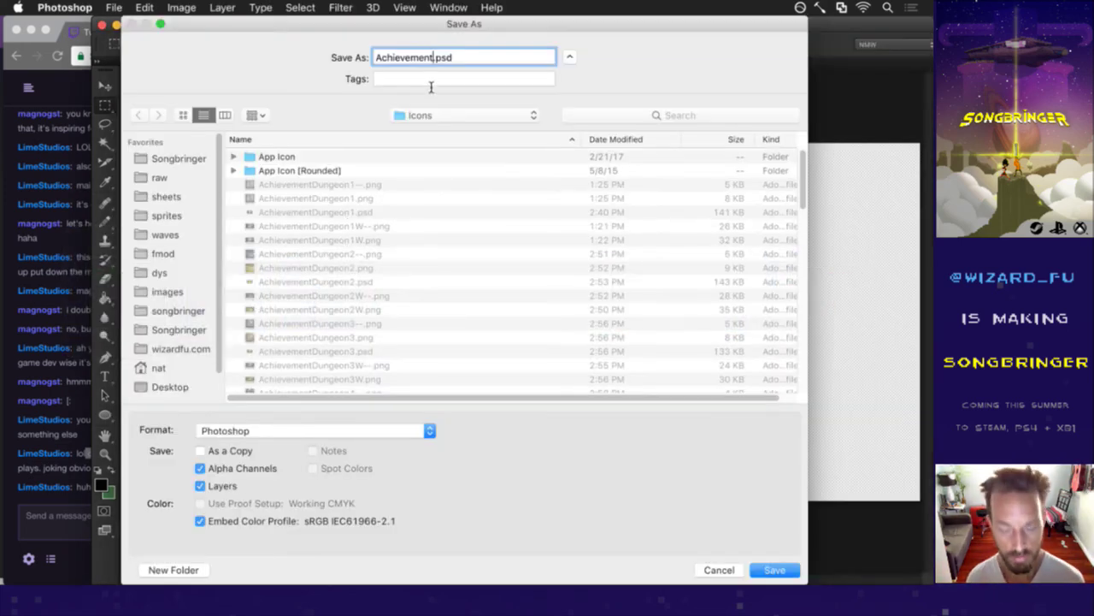
type("Craft")
key("Return")
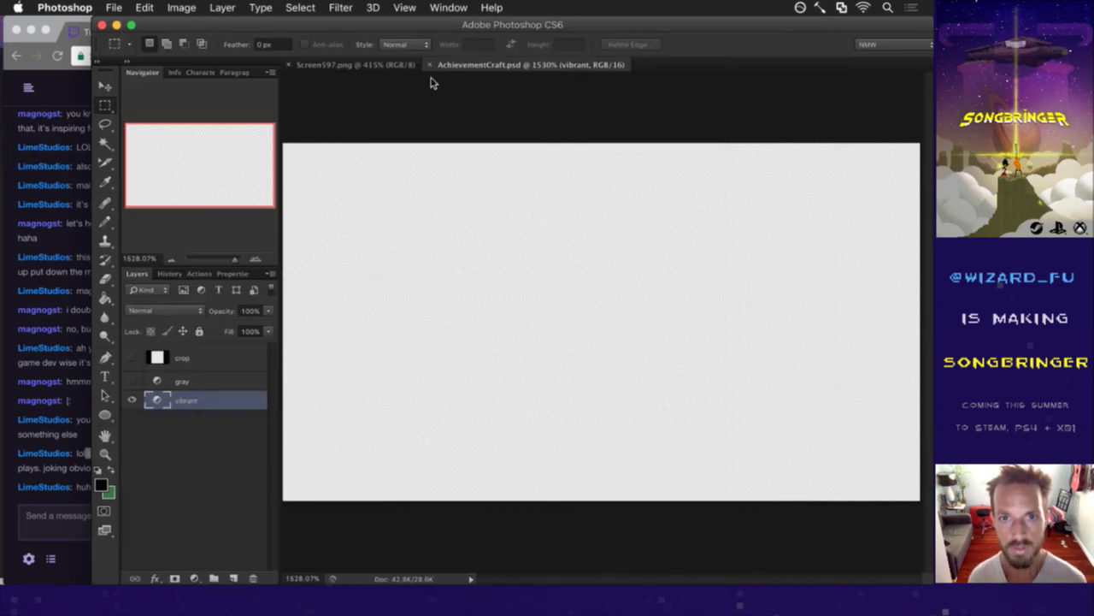
Check the entries after kAchievementCraft in iTerm2 and save a copy of the template in Photoshop as AchievementSimukill.psd.
key("super+Tab")
left_click(252, 309)
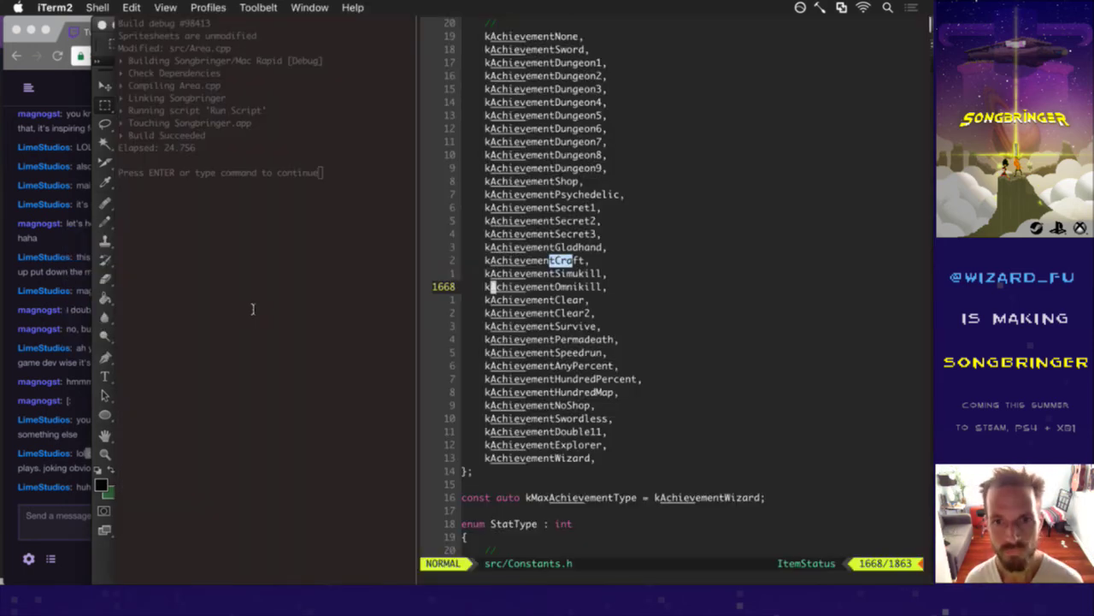
key("super+Tab")
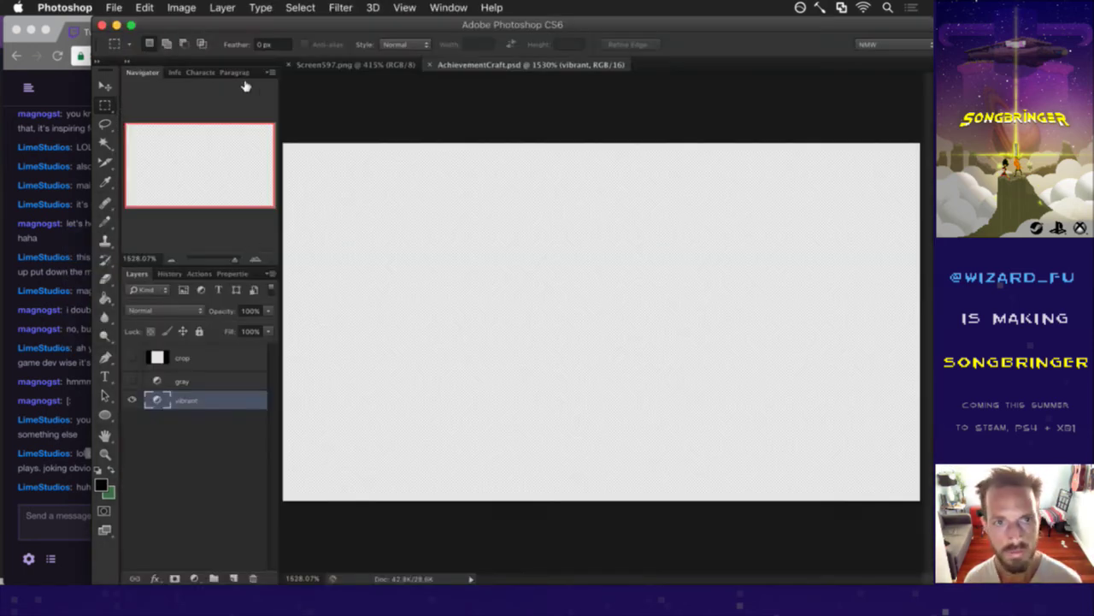
left_click(114, 7)
left_click(171, 180)
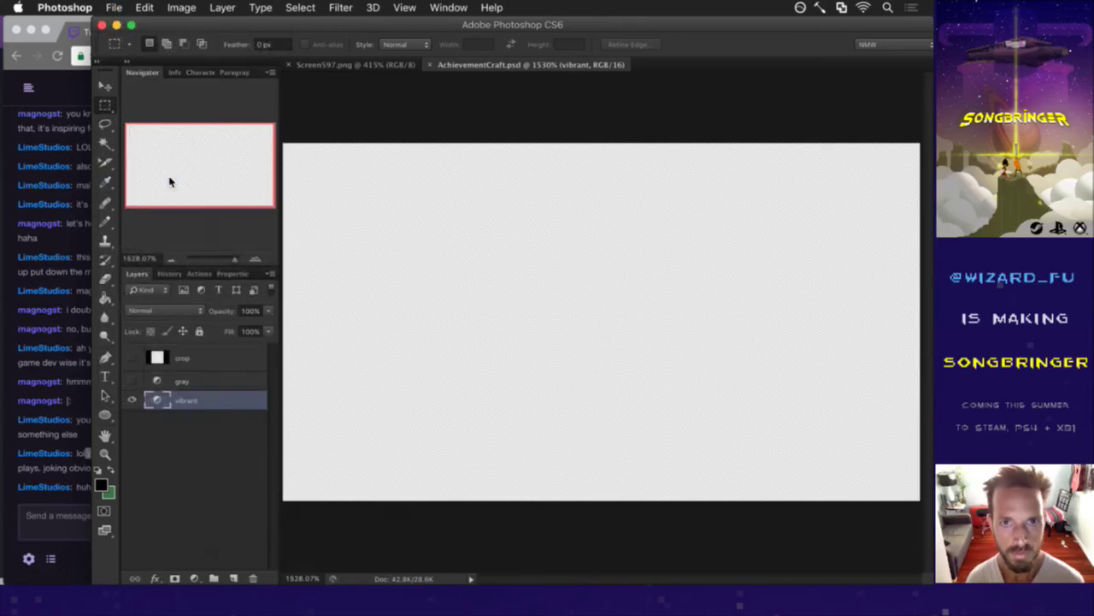
key("Right")
key("BackSpace")
key("BackSpace")
key("BackSpace")
key("BackSpace")
key("BackSpace")
type("Simul")
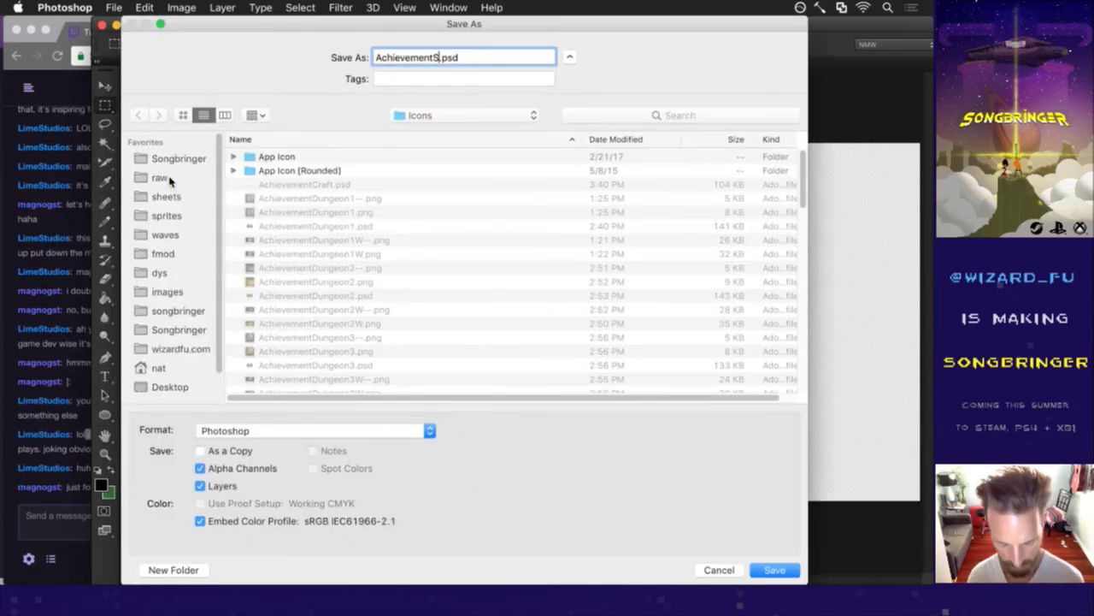
type("Kill")
key("Return")
Save another copy of the blank template in the Icons folder as AchievementOmnikill.psd.
left_click(113, 7)
left_click(149, 181)
key("Right")
key("BackSpace")
key("BackSpace")
key("BackSpace")
key("BackSpace")
key("BackSpace")
key("BackSpace")
key("BackSpace")
key("BackSpace")
key("BackSpace")
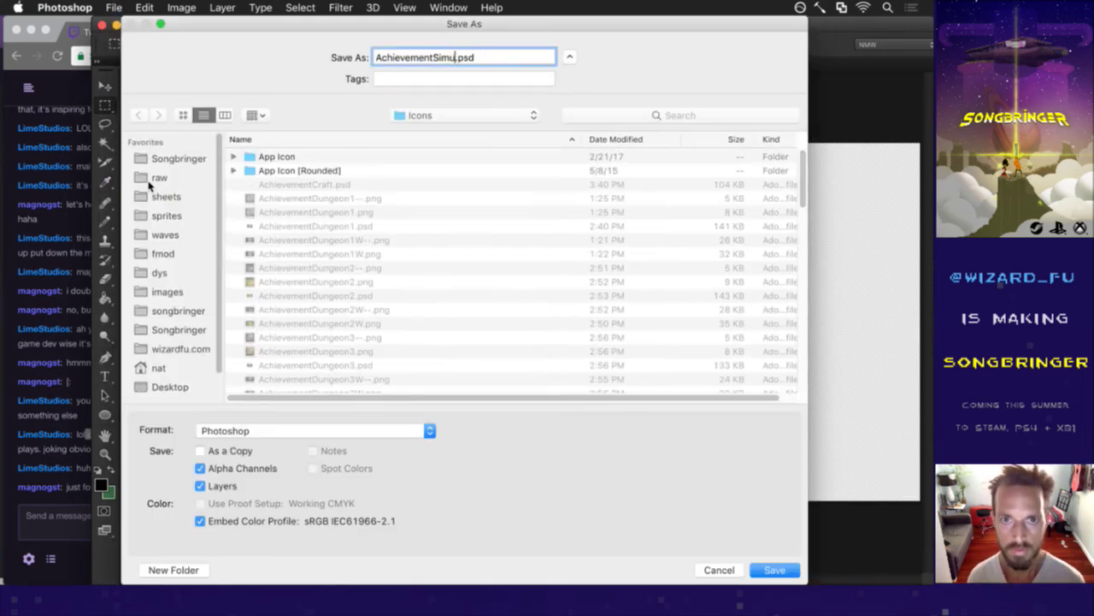
type("Omnikill")
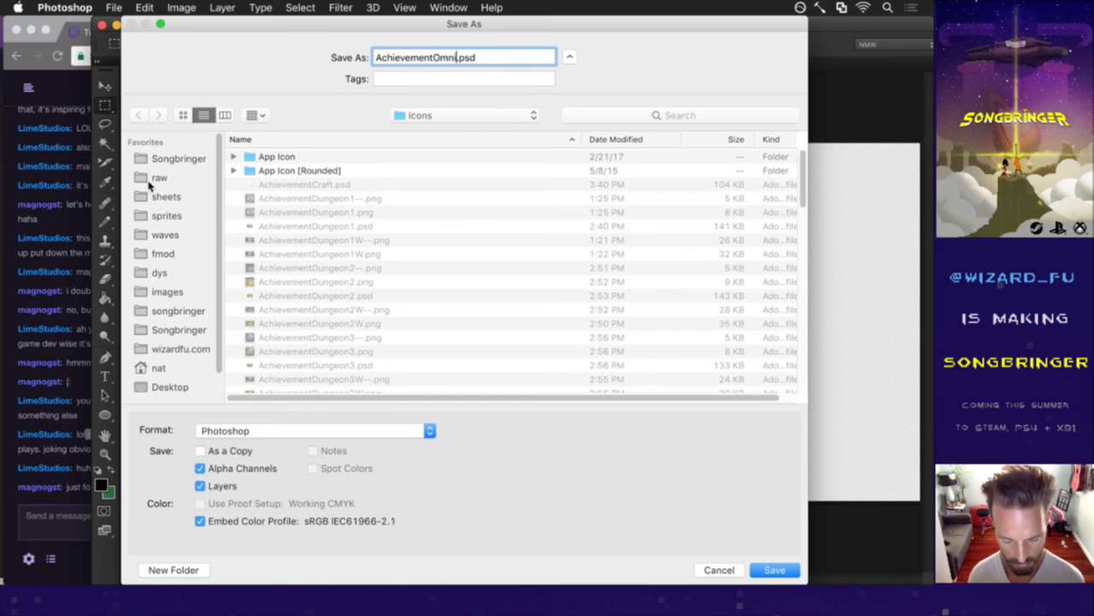
key("Return")
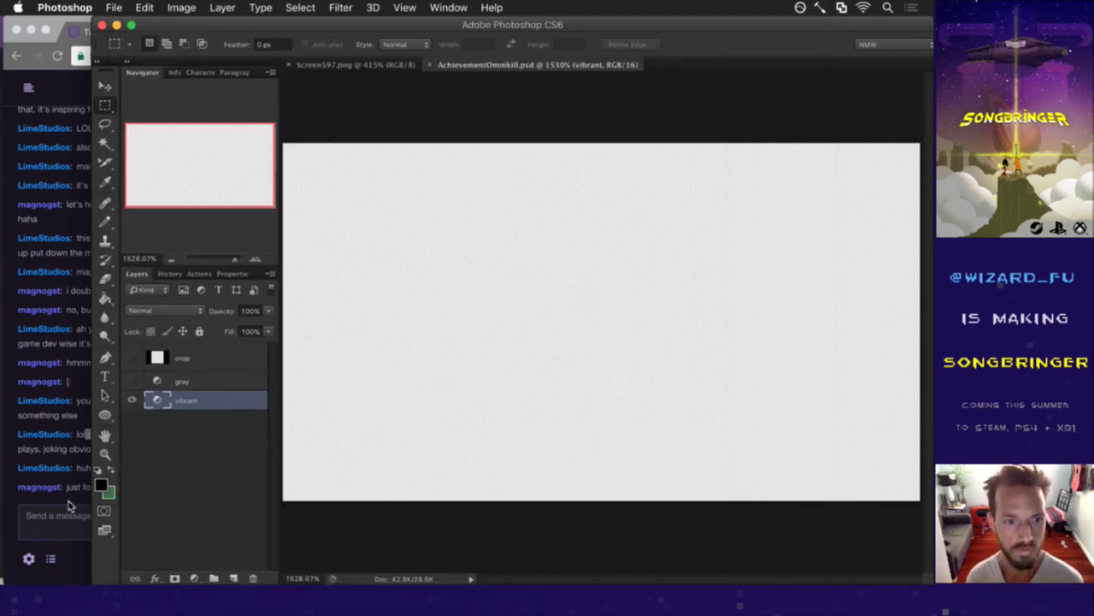
Read the newest Twitch chat message in Chrome and return to Photoshop.
left_click(71, 506)
left_click_drag(77, 487, 218, 487)
left_click(349, 129)
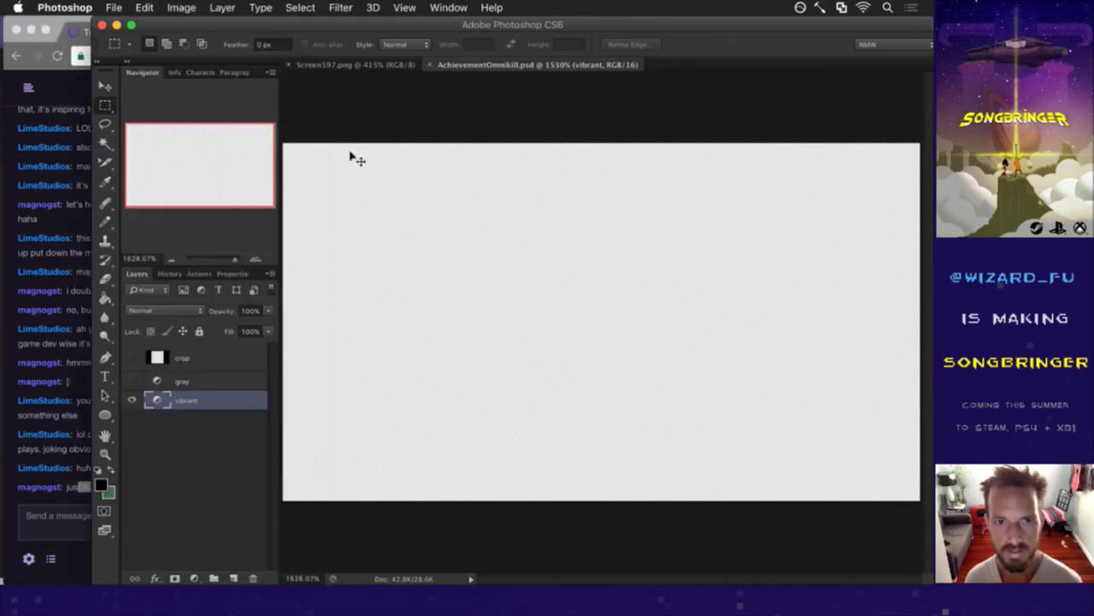
Check the Icons folder in Finder and the entries after kAchievementOmnikill in Constants.h in iTerm2.
key("super+Tab")
key("super+Tab")
key("super+Tab")
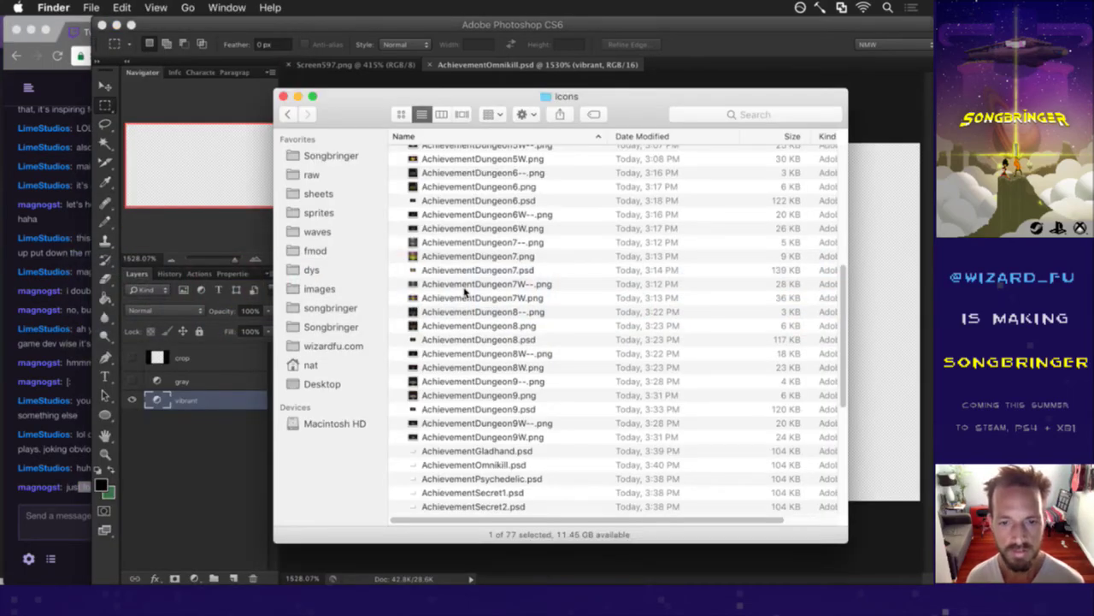
key("super+Tab")
key("super+Tab")
key("super+Tab")
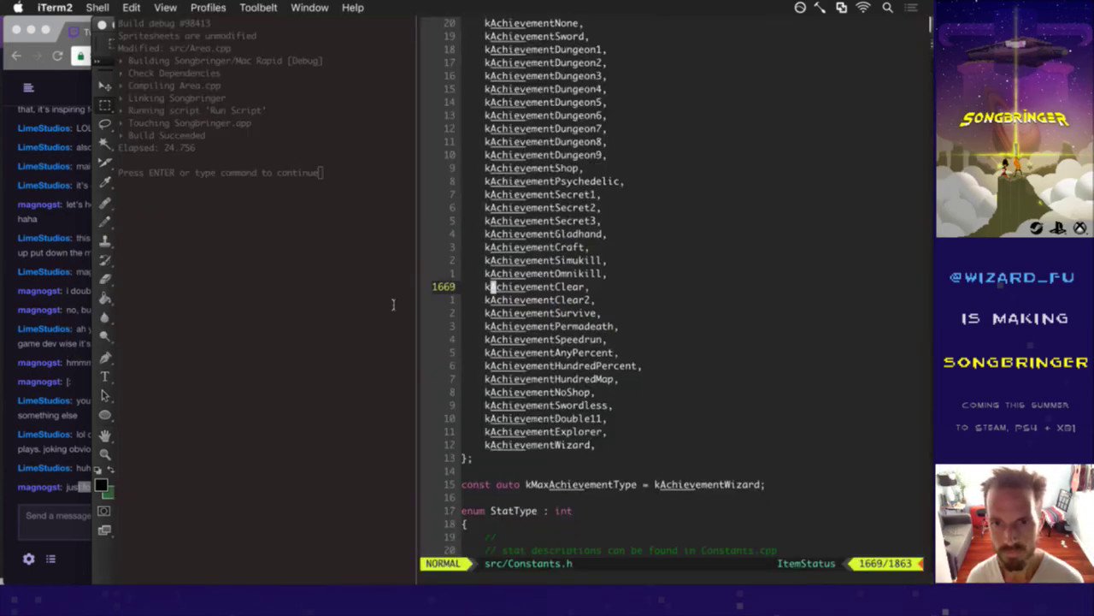
Switch back to Photoshop and save the blank template in the Icons folder as AchievementClear.psd.
key("super+Tab")
key("super+Tab")
key("super+Tab")
left_click(113, 6)
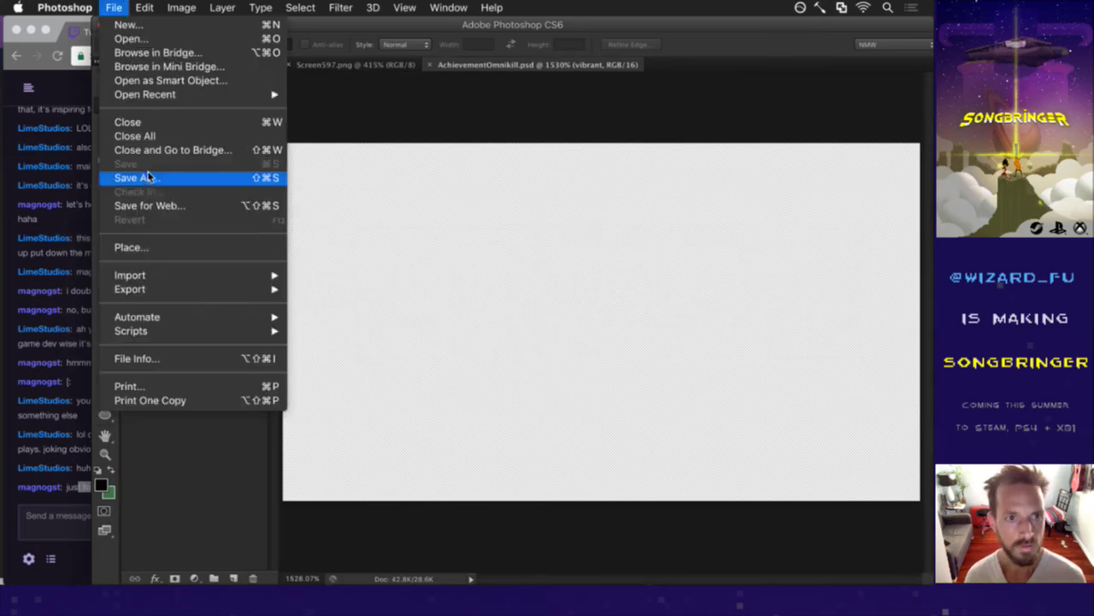
left_click(150, 182)
key("Right")
key("BackSpace")
key("BackSpace")
key("BackSpace")
key("BackSpace")
key("BackSpace")
key("BackSpace")
key("BackSpace")
key("BackSpace")
type("Cle")
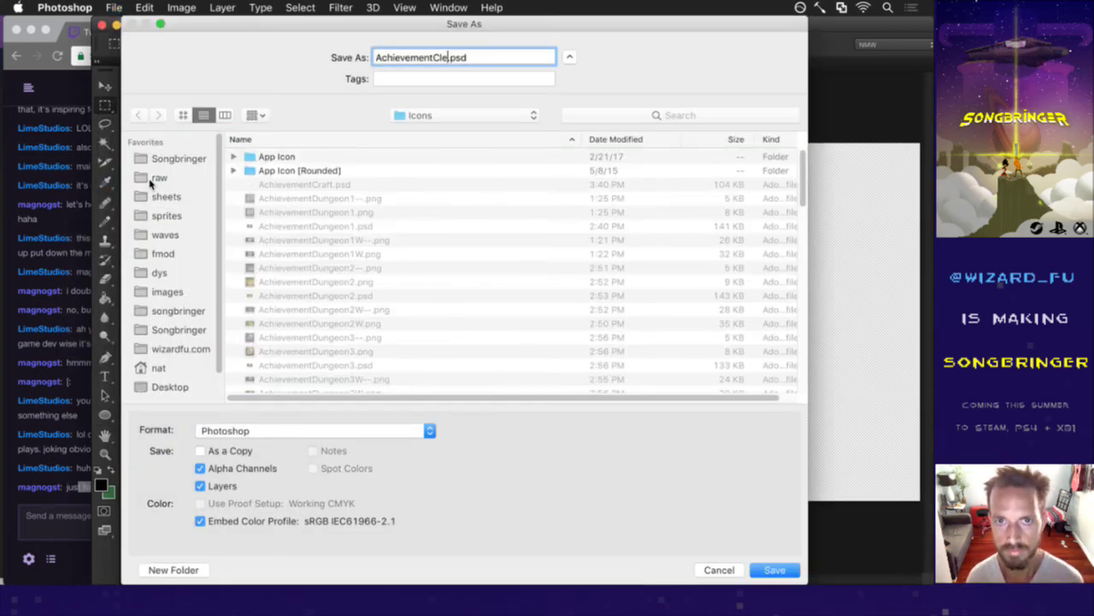
key("Return")
Save another copy of the blank template in the Icons folder as AchievementClear2.psd.
left_click(113, 7)
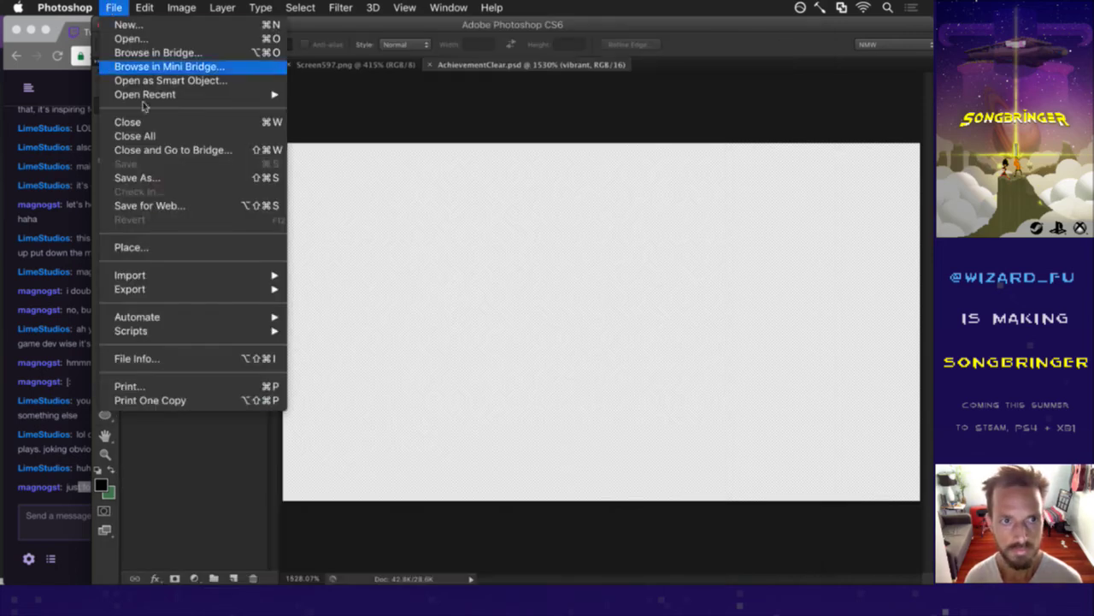
left_click(146, 178)
key("Right")
key("BackSpace")
type("r2")
key("Return")
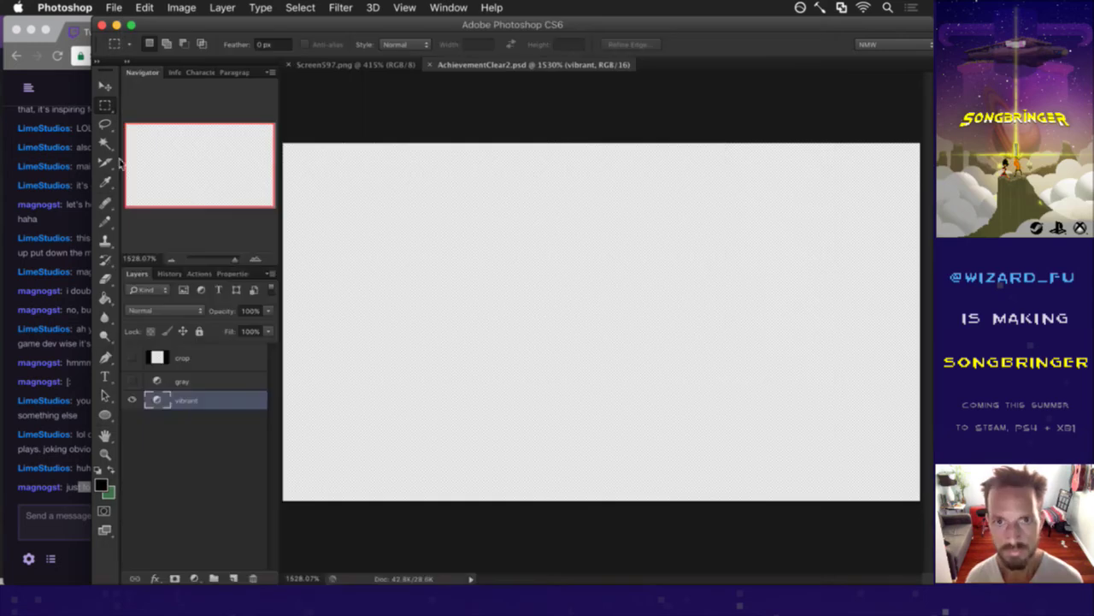
Check the entries after kAchievementClear2 in Constants.h in iTerm2 and return to Photoshop.
key("super+Tab")
key("super+Tab")
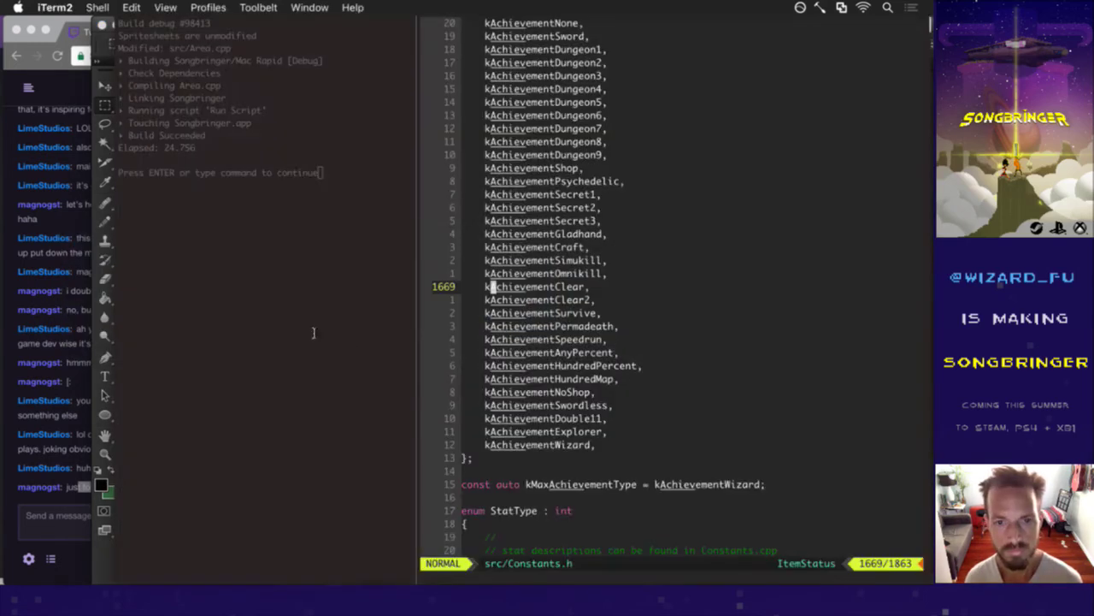
left_click_drag(542, 315, 586, 329)
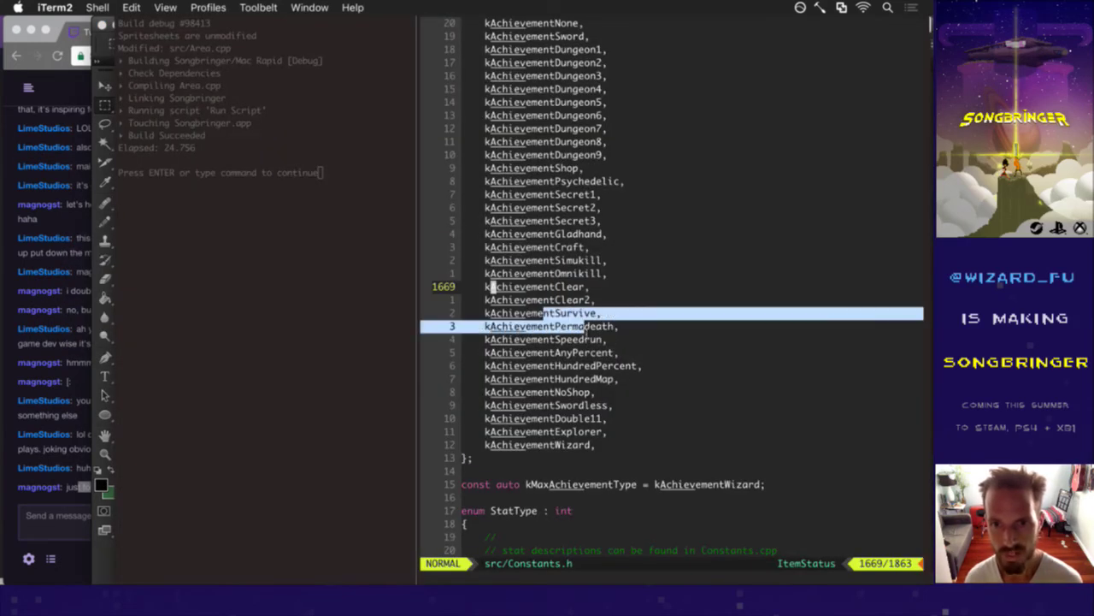
key("super+Tab")
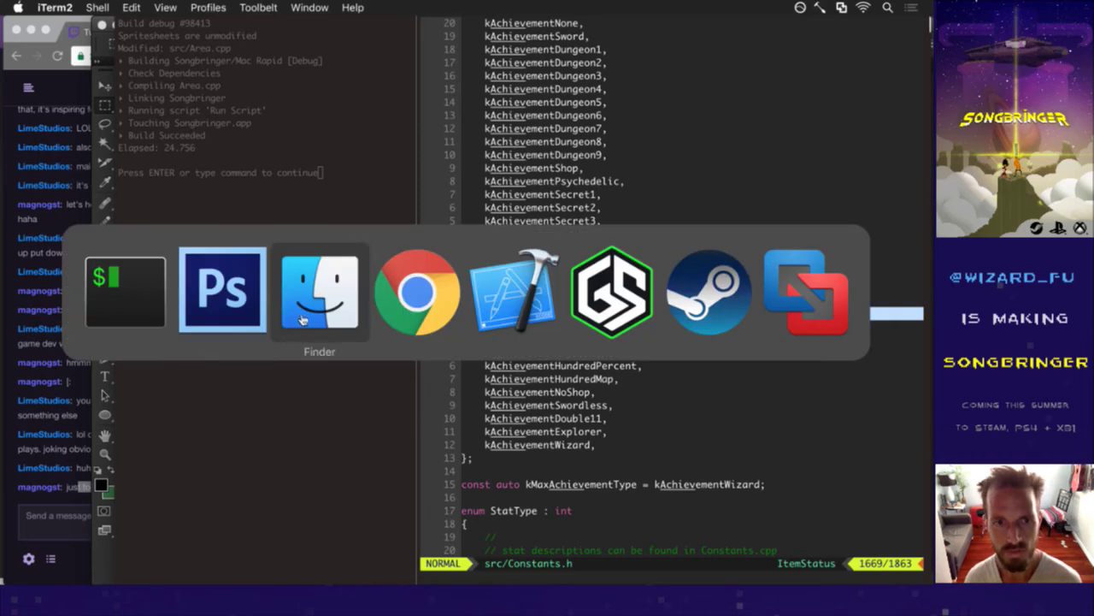
key("super+Tab")
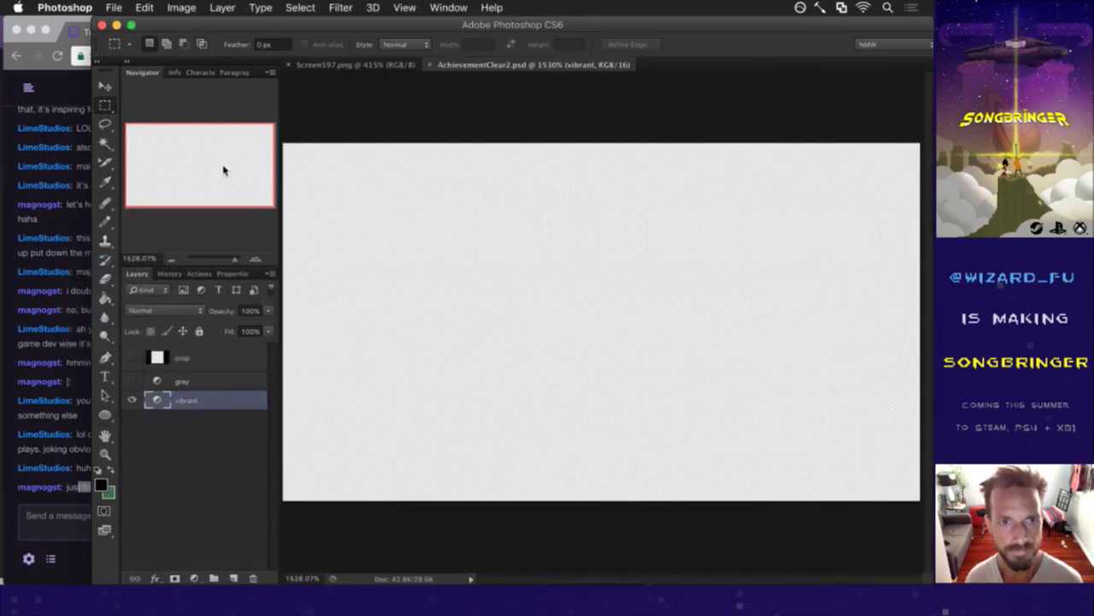
Save the blank template in the Icons folder as AchievementSurvive.psd.
left_click(114, 7)
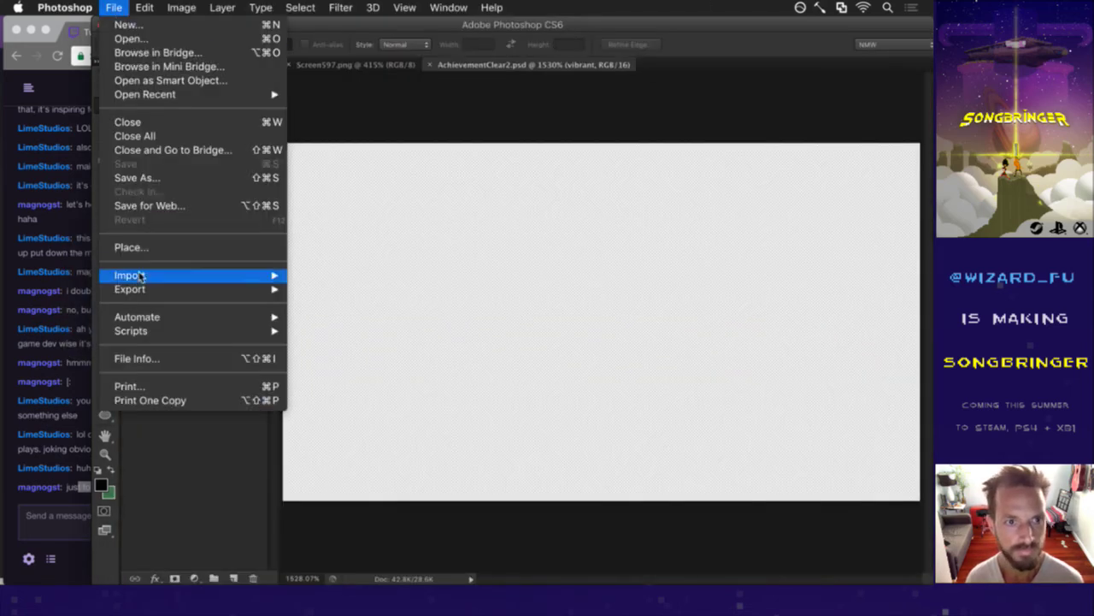
left_click(150, 176)
key("Right")
key("BackSpace")
key("BackSpace")
key("BackSpace")
key("BackSpace")
key("BackSpace")
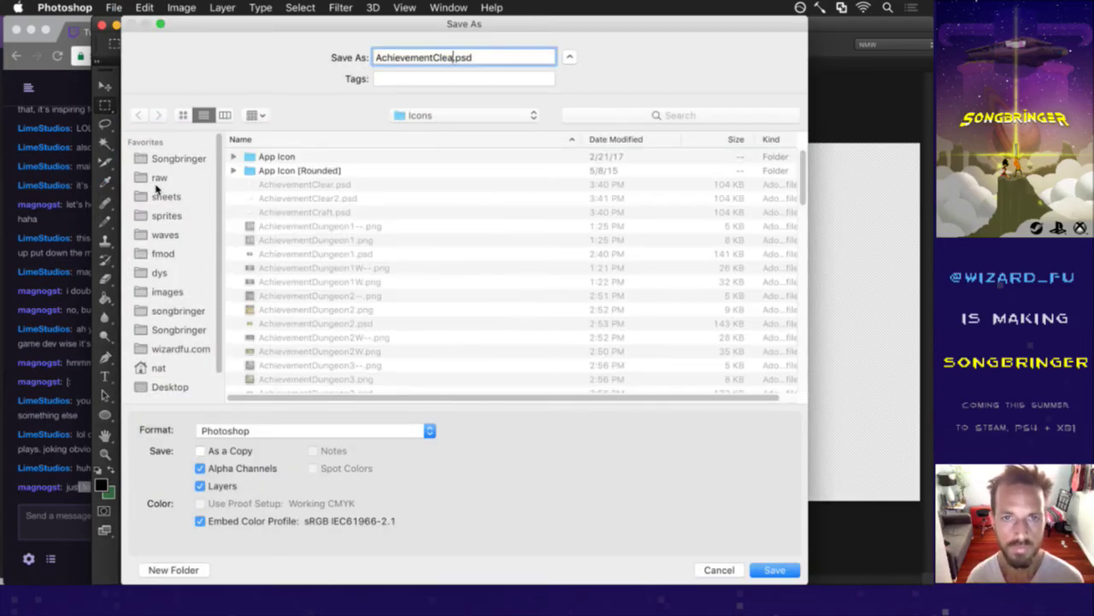
key("BackSpace")
type("Surviv")
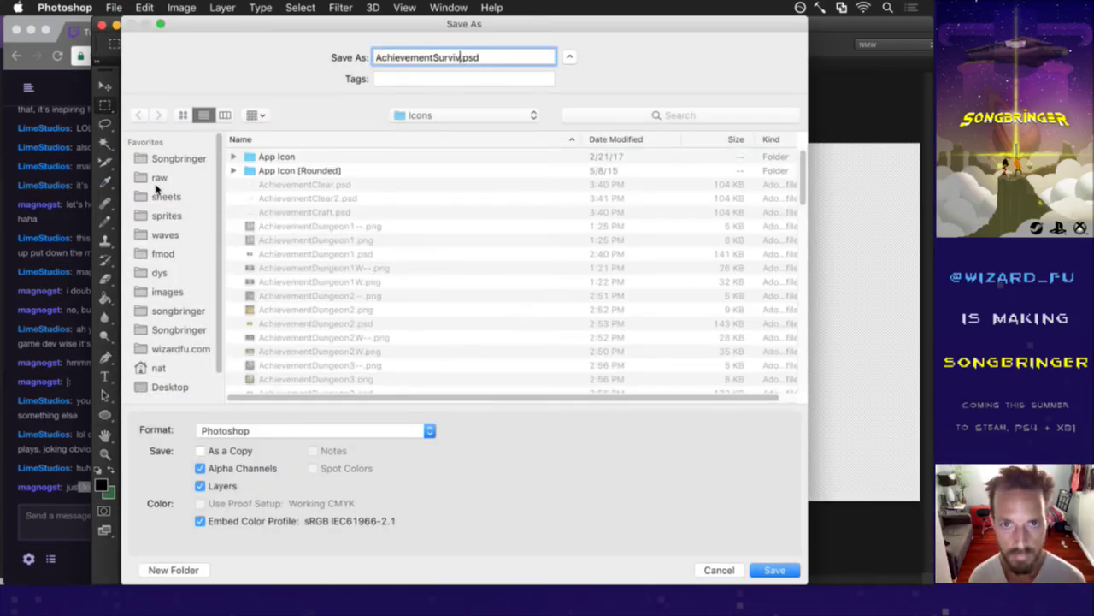
type("e")
key("Return")
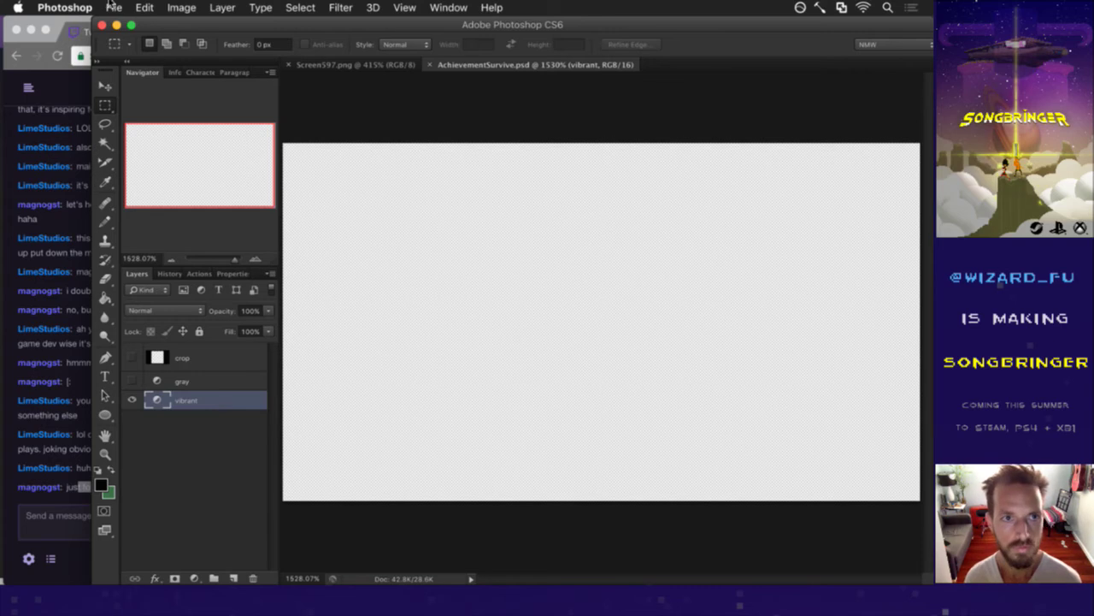
Save another copy of the blank template in the Icons folder as AchievementPermadeath.psd.
left_click(114, 6)
left_click(156, 177)
key("Right")
key("BackSpace")
key("BackSpace")
key("BackSpace")
key("BackSpace")
key("BackSpace")
key("BackSpace")
type("Permad")
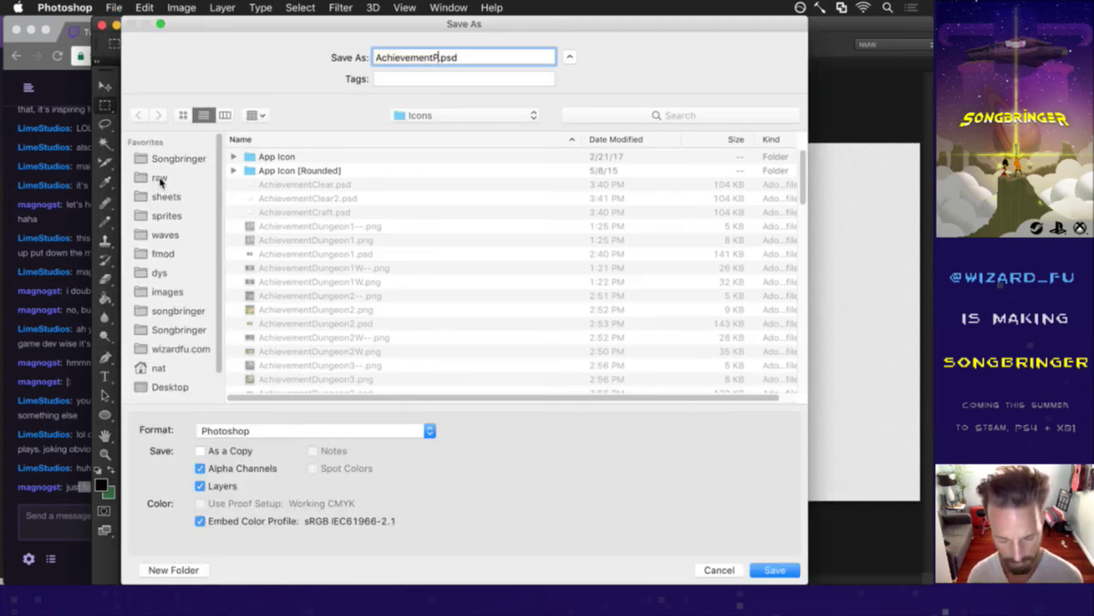
type("eath")
key("Return")
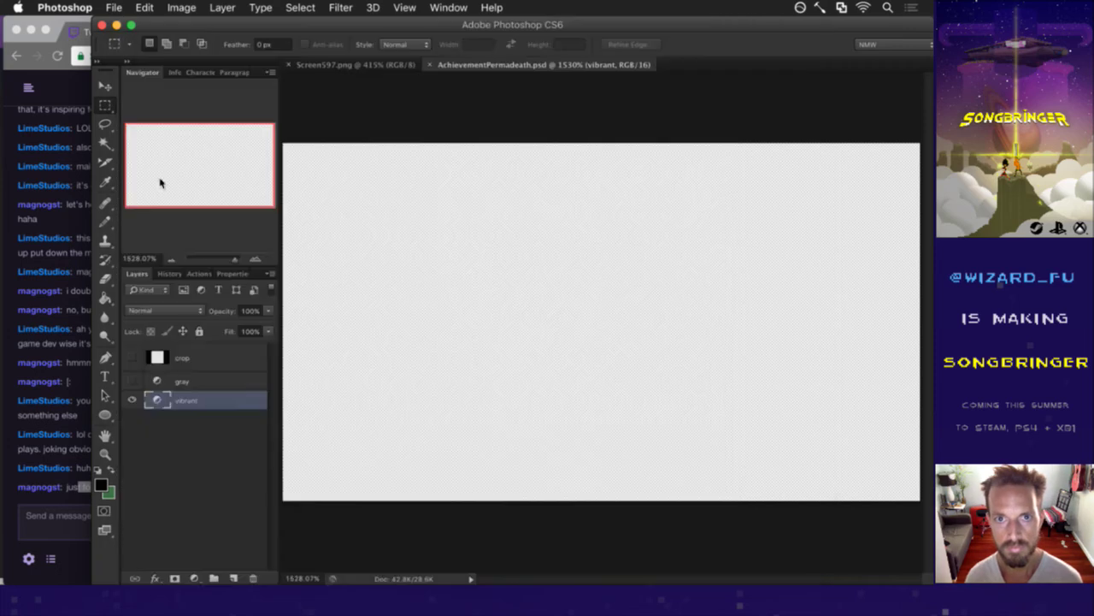
Save another copy of the blank template in the Icons folder as AchievementSpeedrun.psd.
left_click(119, 7)
left_click(143, 180)
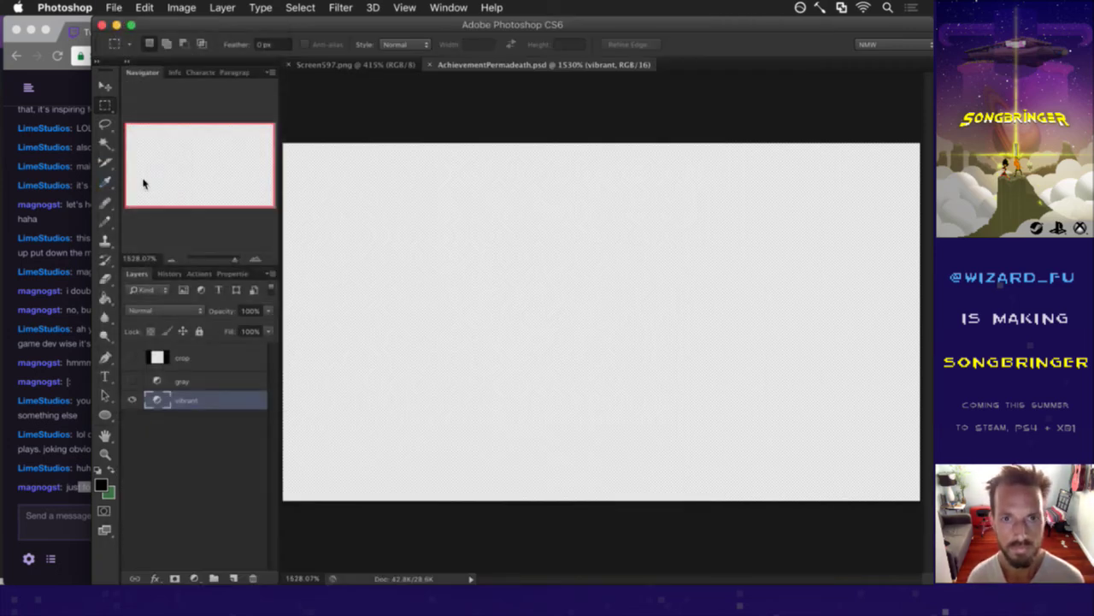
key("Right")
key("BackSpace")
key("BackSpace")
key("BackSpace")
key("BackSpace")
key("BackSpace")
key("BackSpace")
key("BackSpace")
key("BackSpace")
key("BackSpace")
type("Speedrun")
key("Return")
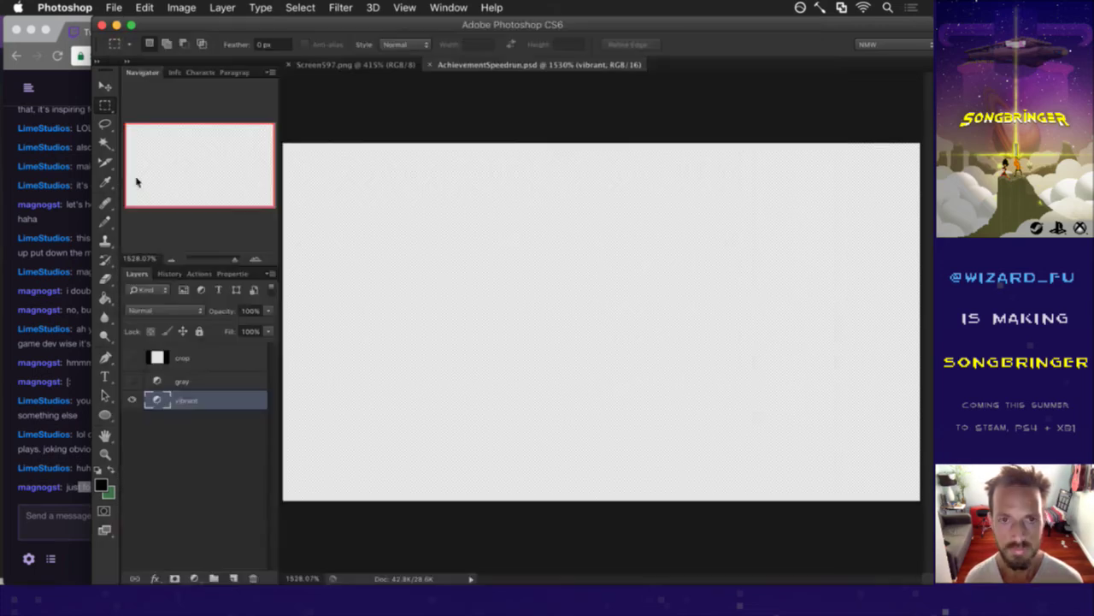
Check the next achievement names in iTerm2, return to Photoshop and save the blank template in the Icons folder as AchievementAnyPercent.psd.
key("super+Tab")
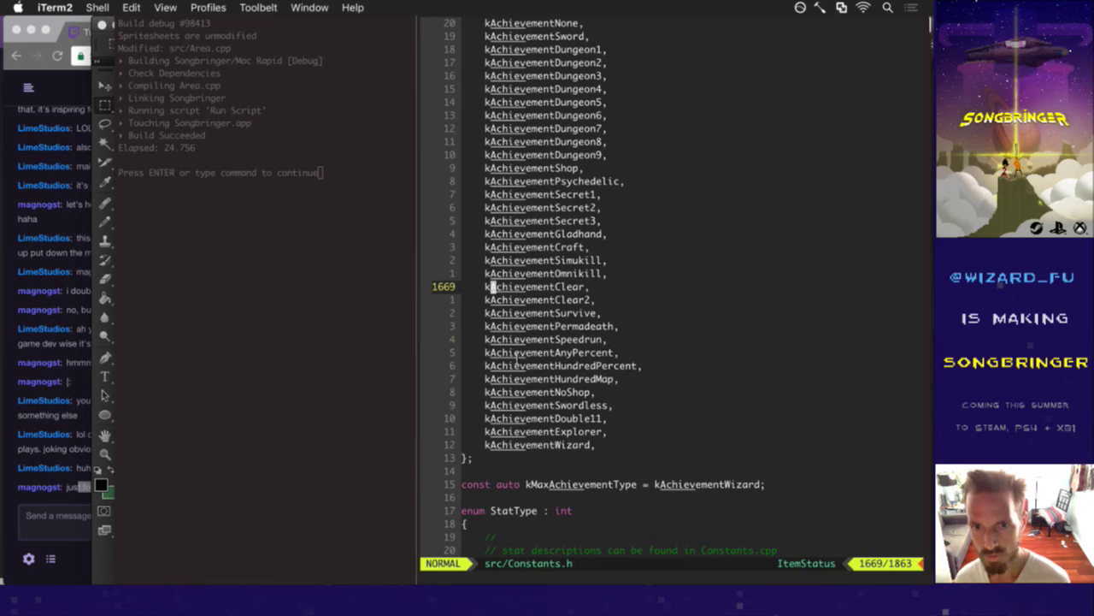
key("super+Tab")
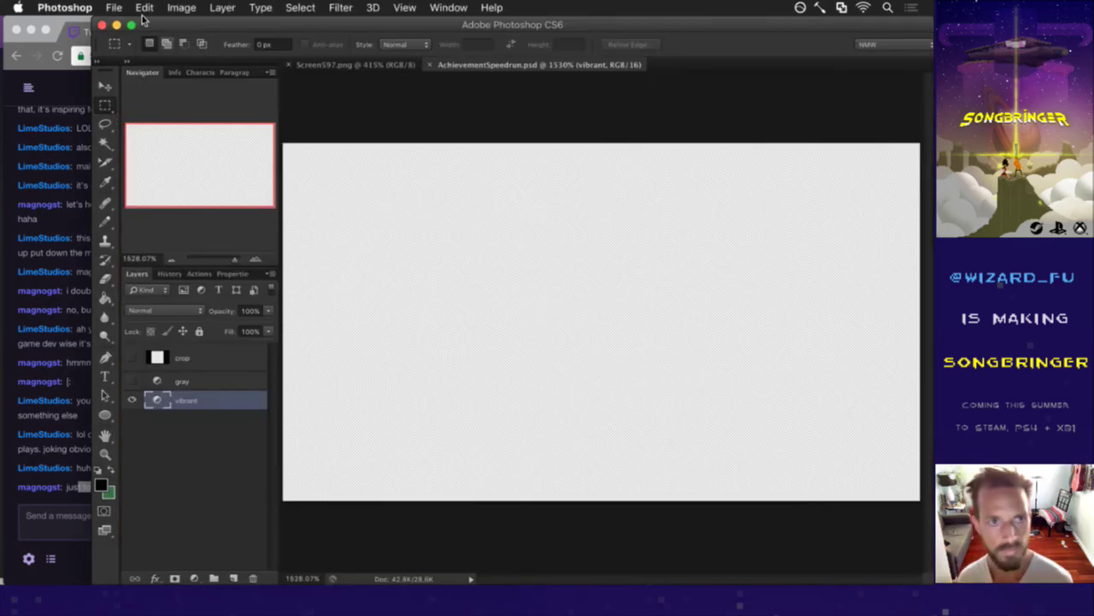
left_click(96, 6)
mouse_move(113, 7)
left_click(146, 178)
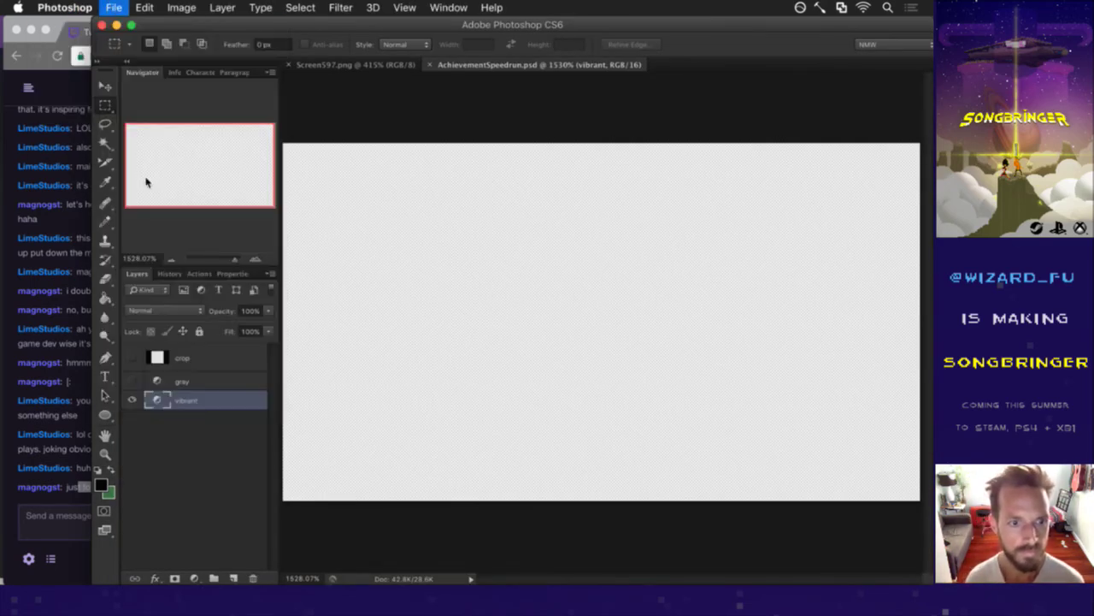
key("BackSpace")
key("BackSpace")
key("BackSpace")
key("BackSpace")
key("BackSpace")
key("BackSpace")
key("BackSpace")
key("BackSpace")
type("Any")
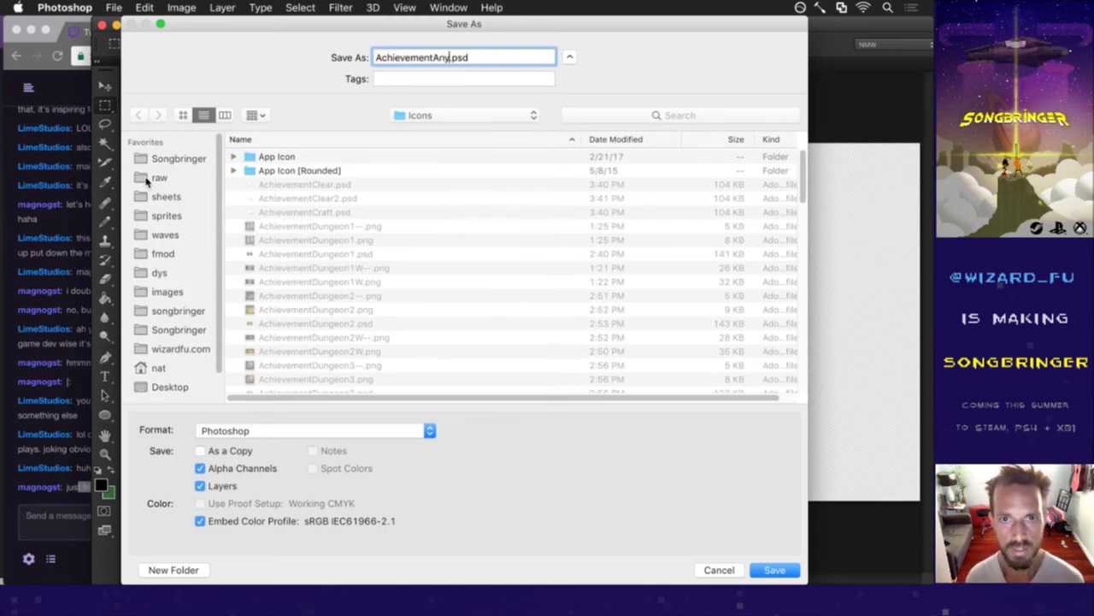
type("Percent")
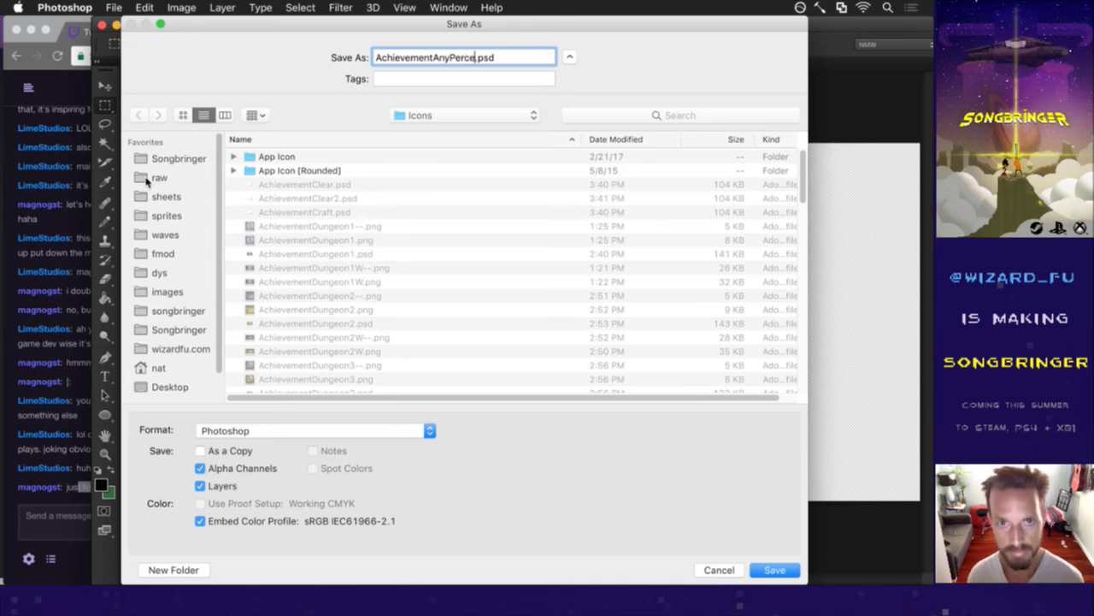
key("Return")
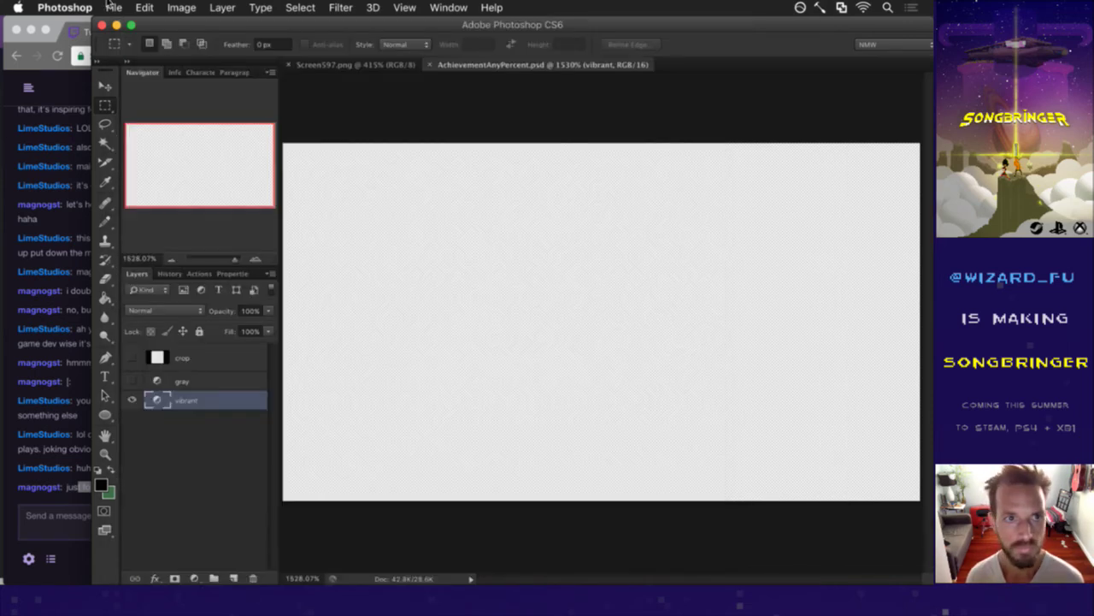
Save another copy of the blank template in the Icons folder as AchievementHundredPercent.psd.
left_click(113, 7)
left_click(164, 177)
key("Right")
key("BackSpace")
key("BackSpace")
key("BackSpace")
key("BackSpace")
key("BackSpace")
key("BackSpace")
key("BackSpace")
key("BackSpace")
key("BackSpace")
key("BackSpace")
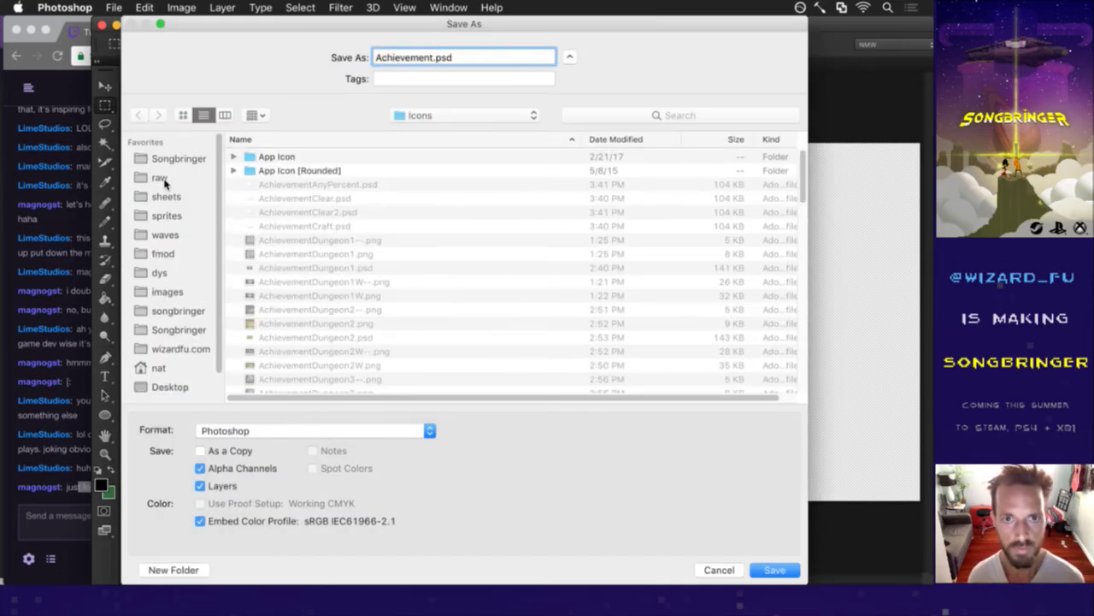
type("HundredPercent")
key("Return")
Save another copy of the blank template in the Icons folder as AchievementHundredMap.psd.
left_click(108, 7)
left_click(125, 181)
key("Right")
key("BackSpace")
key("BackSpace")
key("BackSpace")
key("BackSpace")
key("BackSpace")
key("BackSpace")
type("Map")
key("Return")
Check the entries after kAchievementHundredMap in Constants.h in iTerm2 and return to Photoshop.
key("super+Tab")
key("super+Tab")
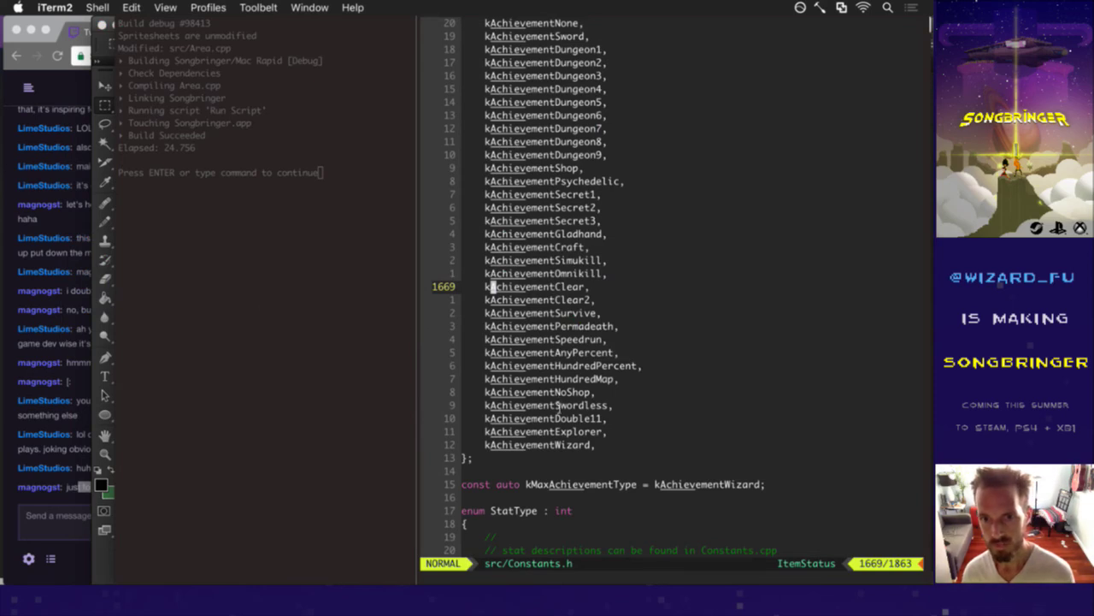
key("super+Tab")
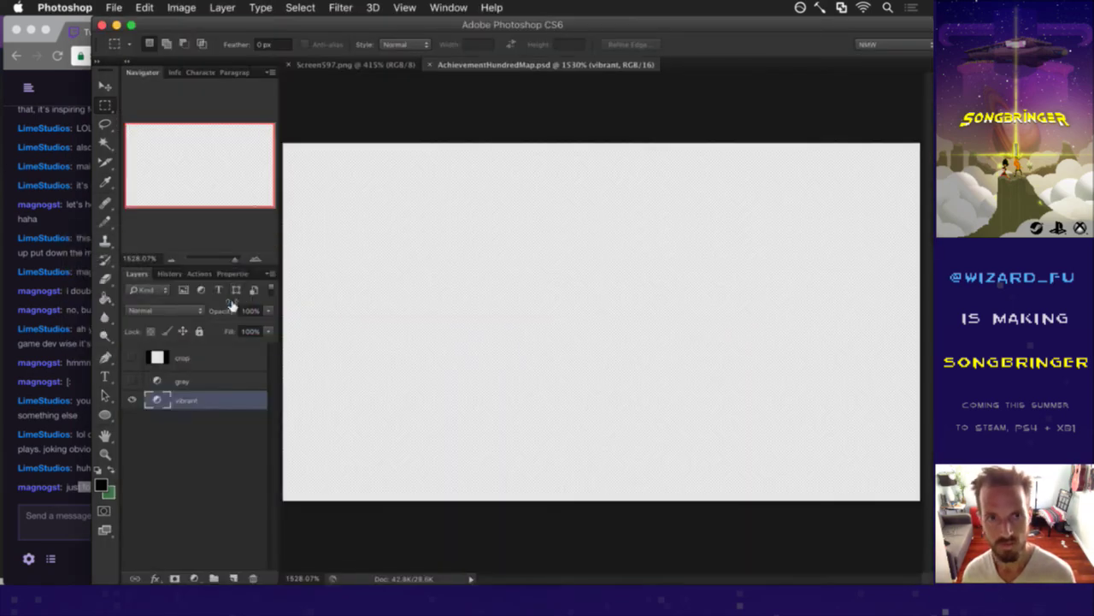
Save the blank template in the Icons folder as AchievementNoShop.psd.
left_click(115, 6)
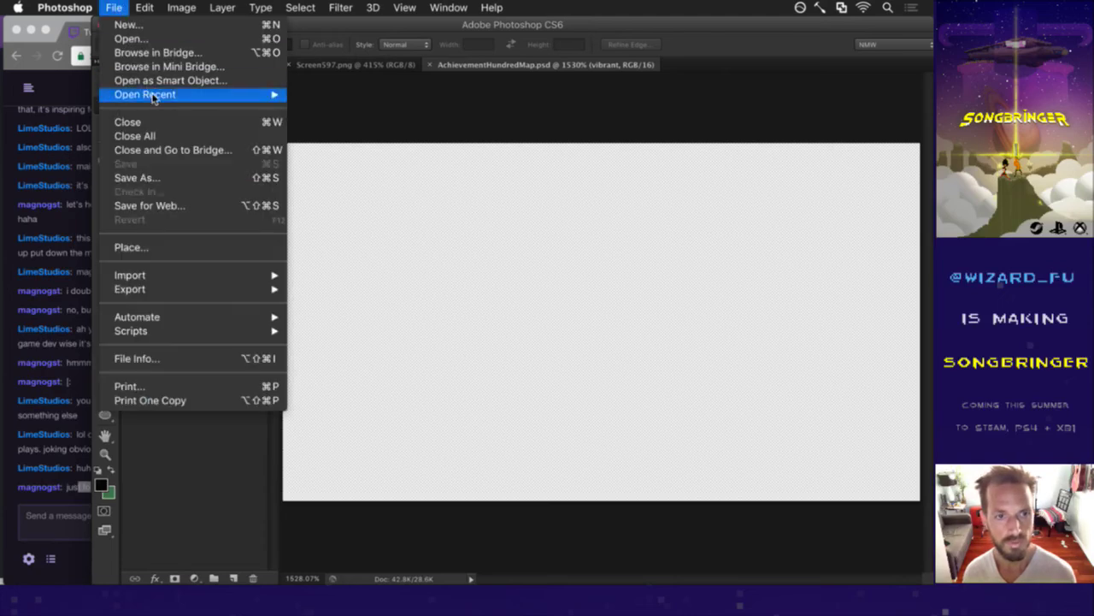
left_click(175, 182)
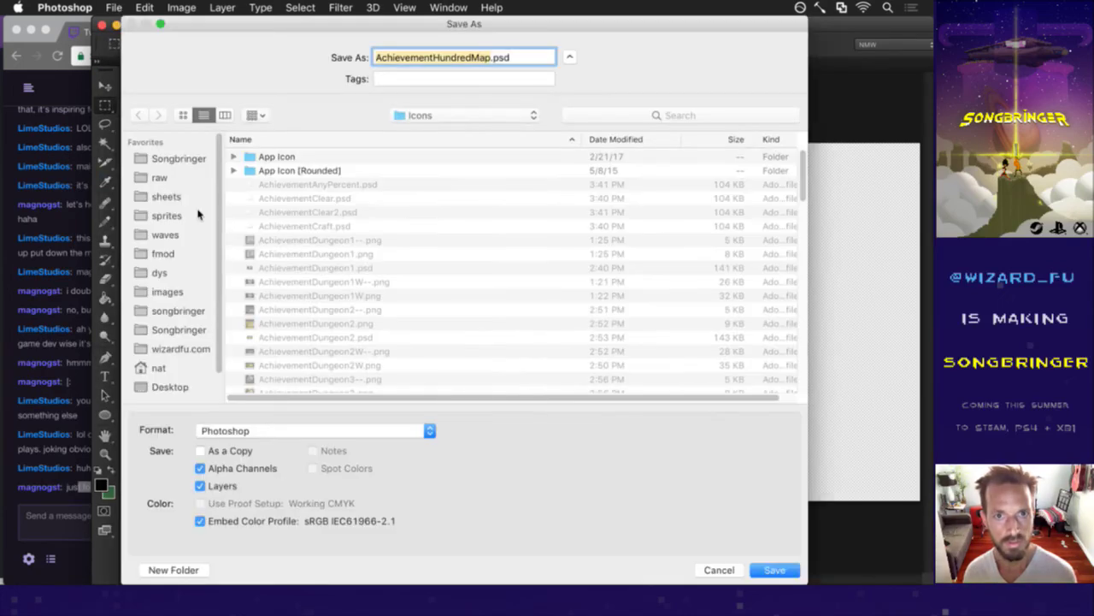
key("Right")
key("BackSpace")
key("BackSpace")
key("BackSpace")
key("BackSpace")
key("BackSpace")
key("BackSpace")
key("BackSpace")
key("BackSpace")
key("BackSpace")
key("BackSpace")
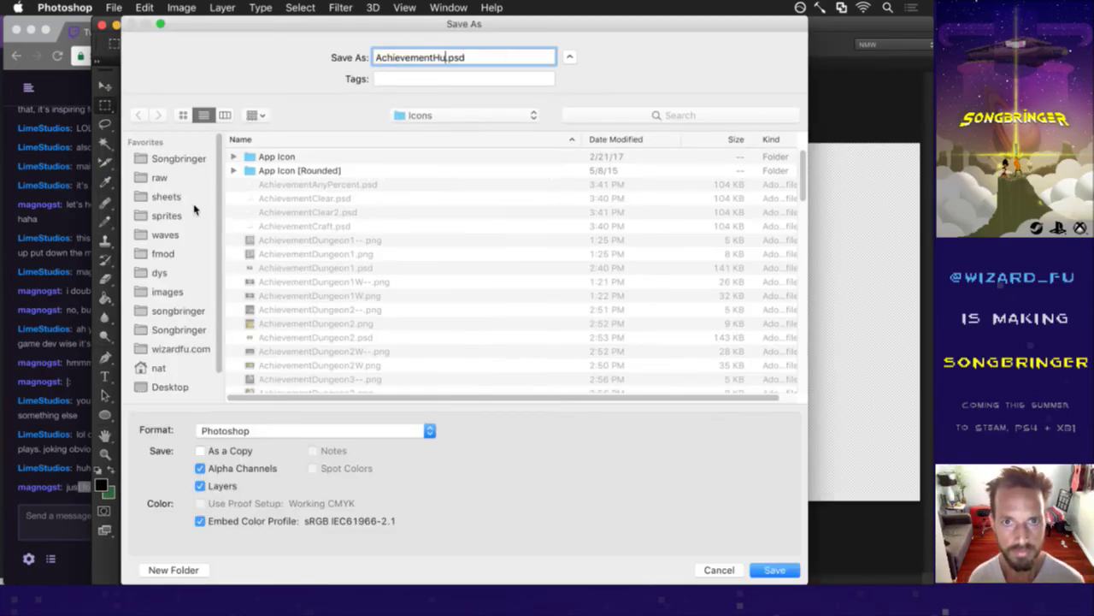
type("NoShop")
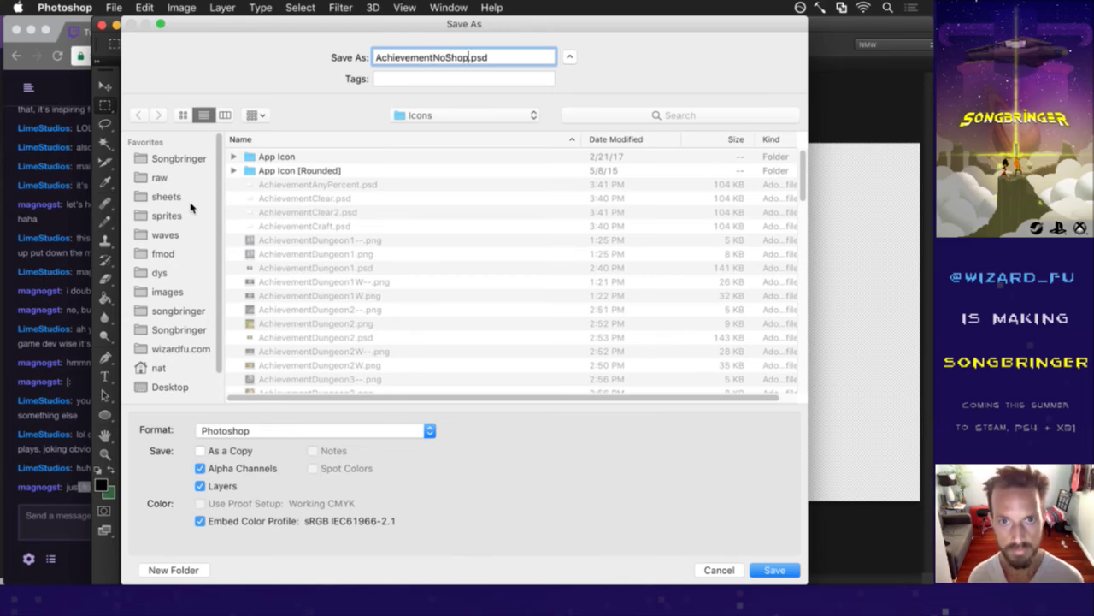
key("Return")
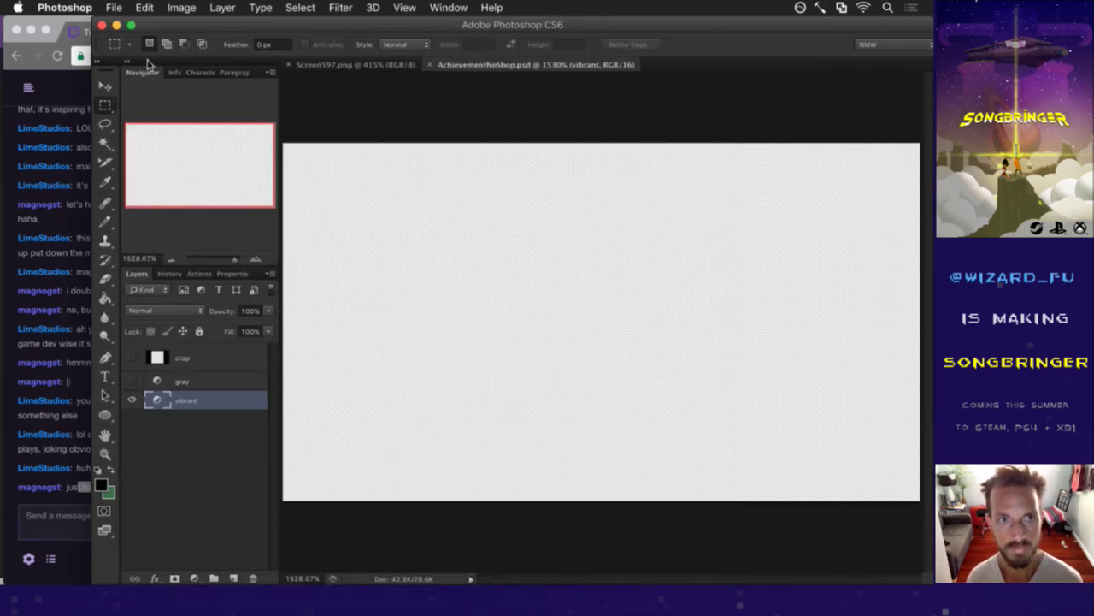
Save another copy of the blank template in the Icons folder as AchievementSwordless.psd.
left_click(121, 6)
left_click(145, 179)
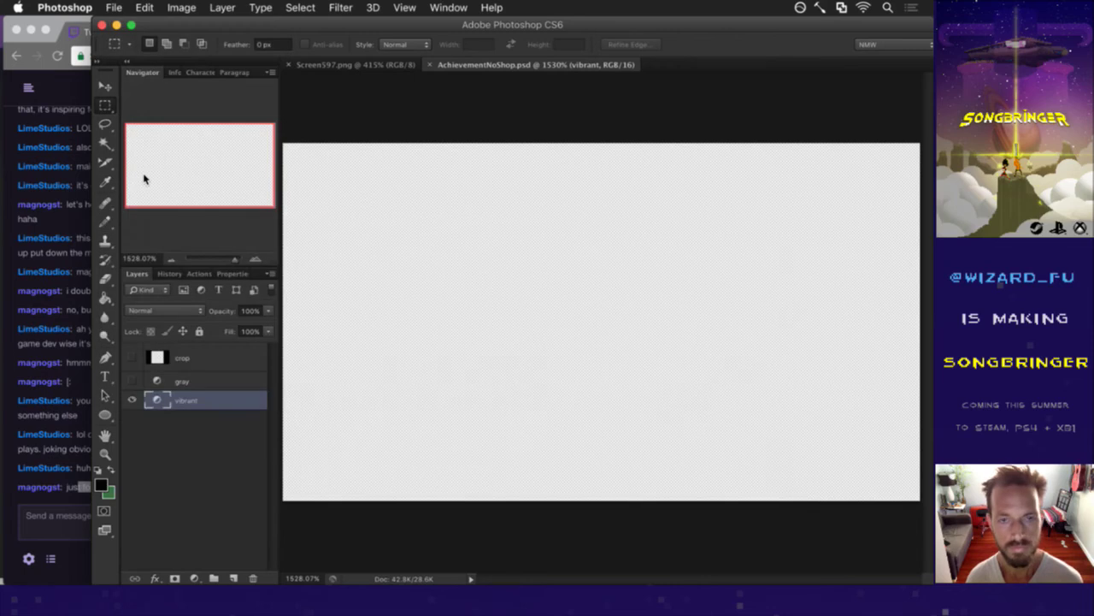
key("Right")
key("BackSpace")
key("BackSpace")
key("BackSpace")
key("BackSpace")
key("BackSpace")
key("BackSpace")
type("Swo")
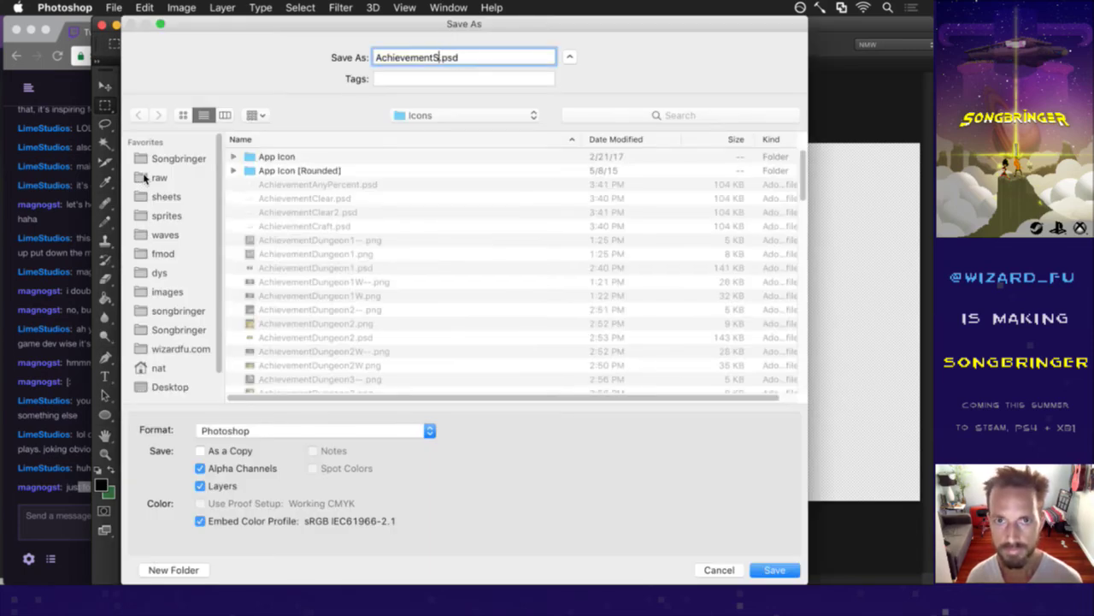
type("rdless")
key("Return")
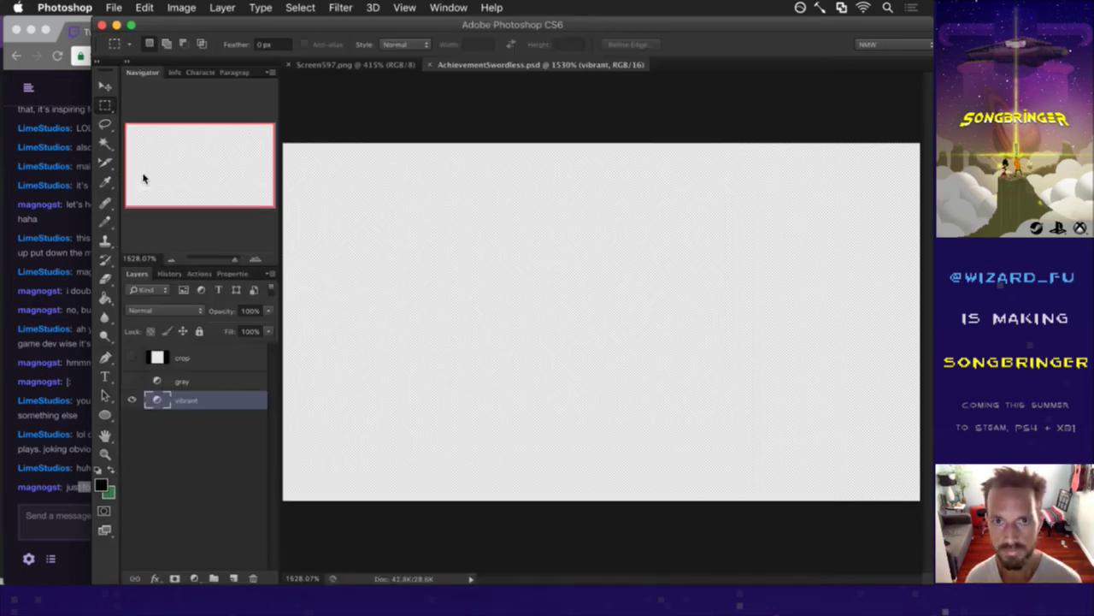
Save another copy of the blank template in the Icons folder as AchievementDouble11.psd.
left_click(114, 7)
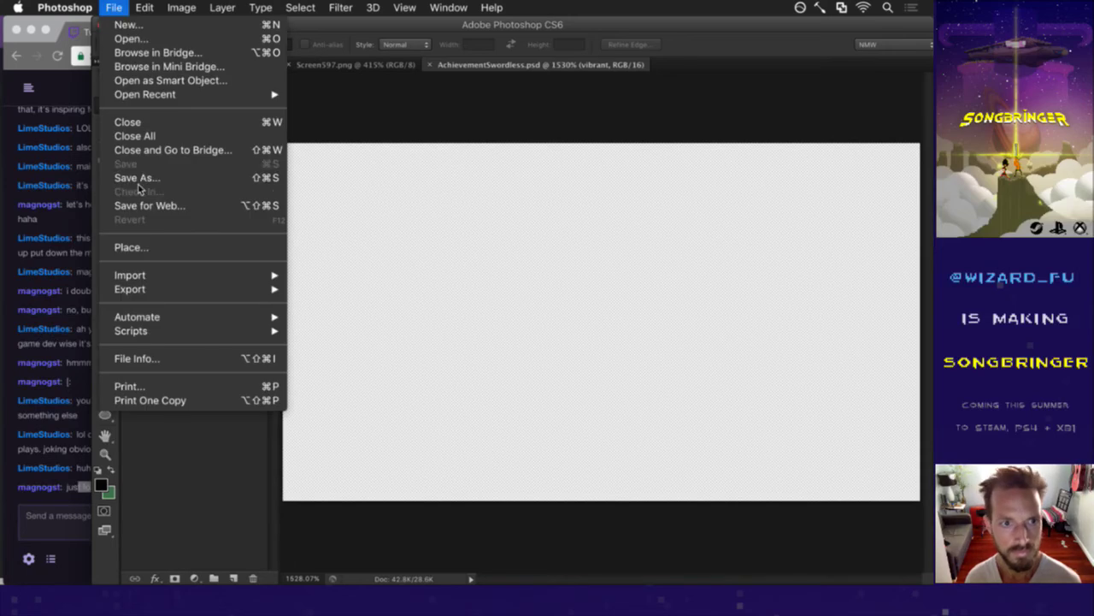
left_click(139, 181)
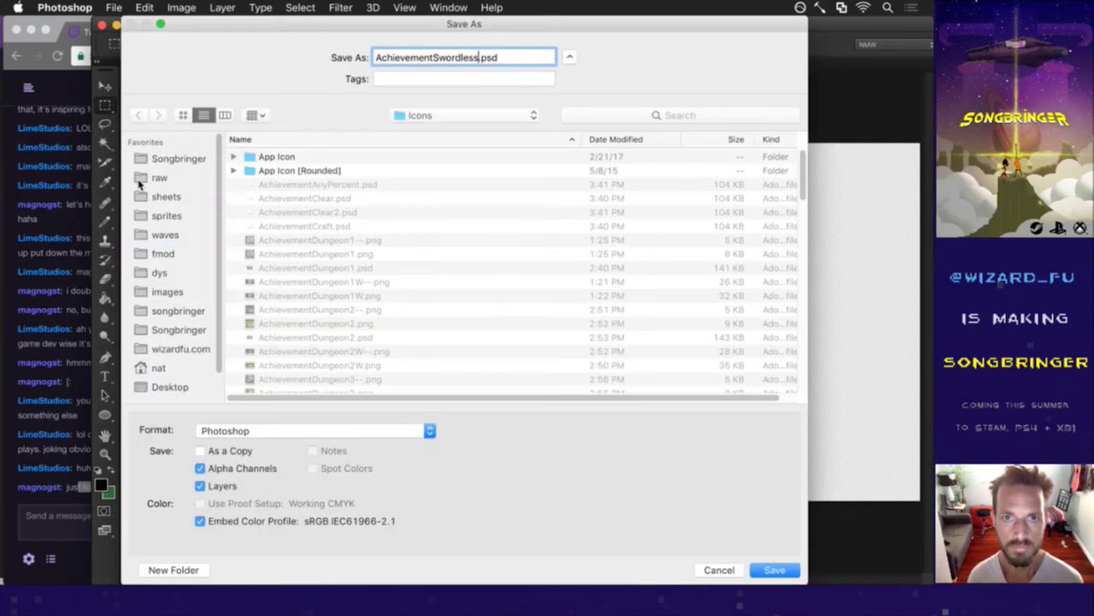
key("BackSpace")
key("BackSpace")
key("BackSpace")
key("BackSpace")
key("BackSpace")
key("BackSpace")
key("BackSpace")
key("BackSpace")
key("BackSpace")
type("Double11")
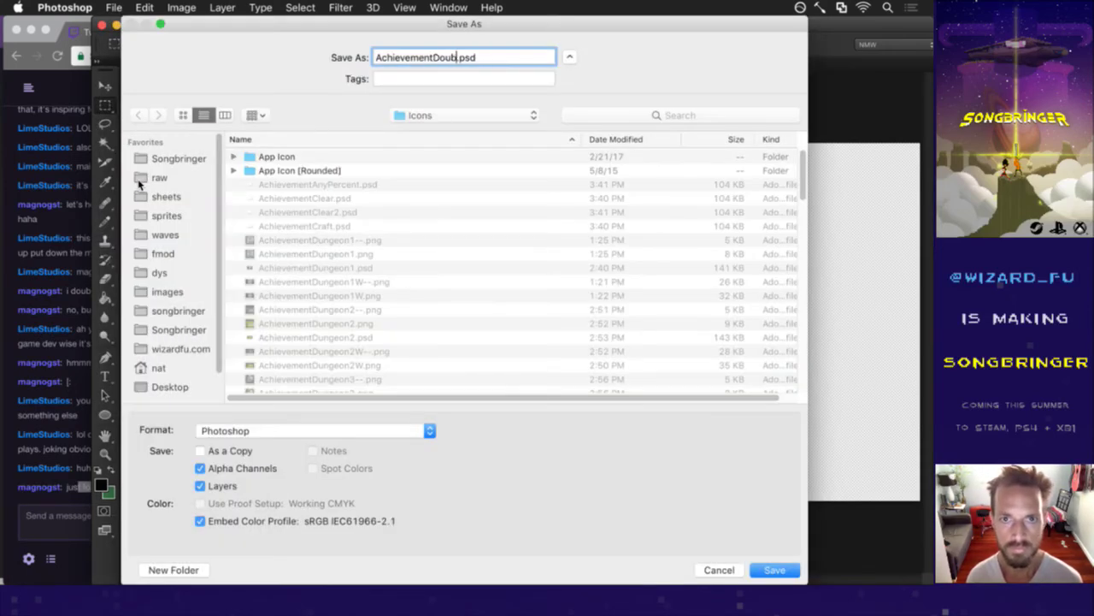
key("Return")
Switch to iTerm2 and check the entries after kAchievementDouble11 in Constants.h.
key("super+Tab")
key("super+Tab")
key("super+Tab")
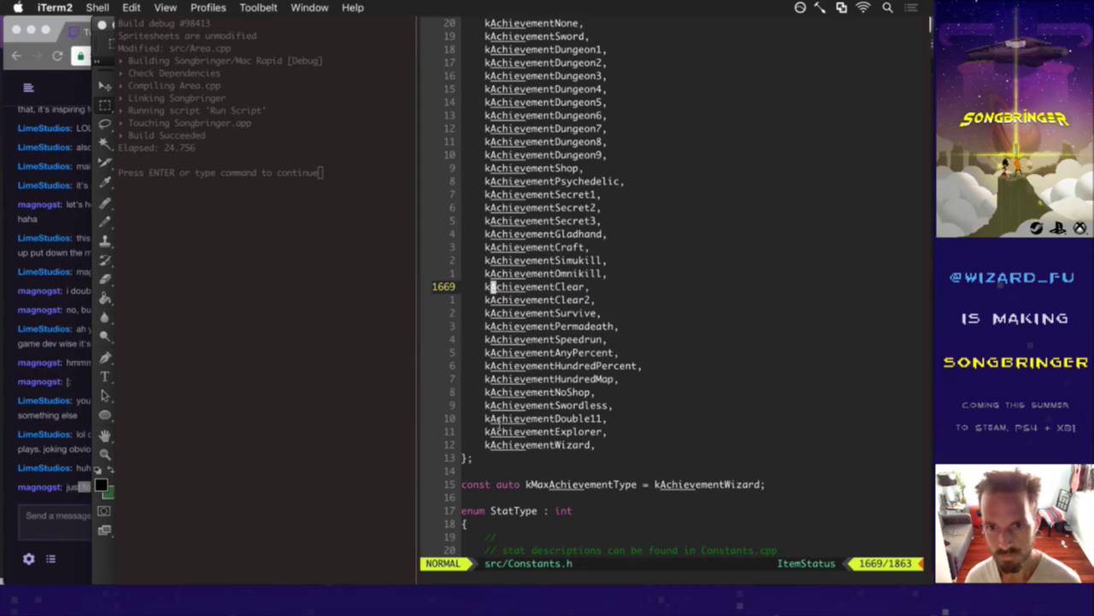
Switch back to Photoshop and save another copy of the blank template in the Icons folder as AchievementExplorer.psd.
key("super+Tab")
key("super+Tab")
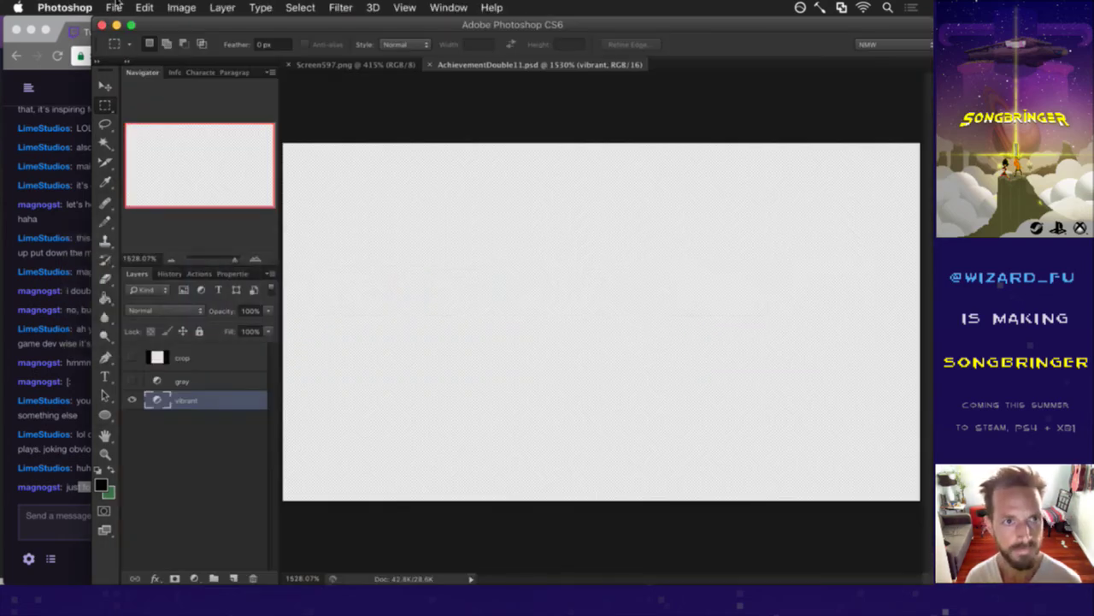
left_click(114, 7)
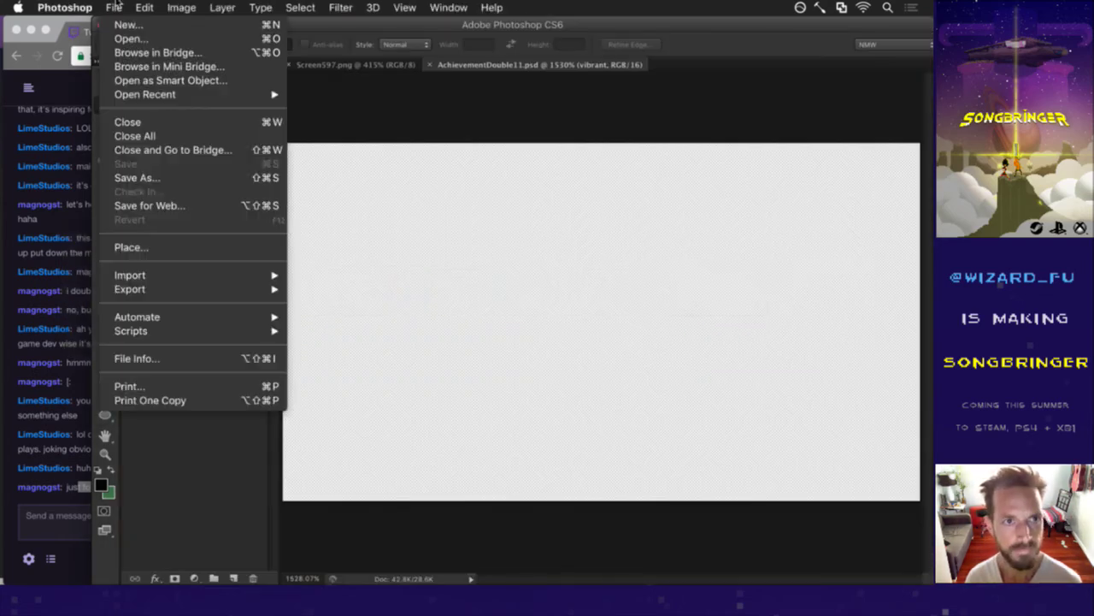
left_click(144, 176)
key("Right")
key("BackSpace")
key("BackSpace")
key("BackSpace")
key("BackSpace")
key("BackSpace")
key("BackSpace")
key("BackSpace")
key("BackSpace")
type("Explorer")
key("Return")
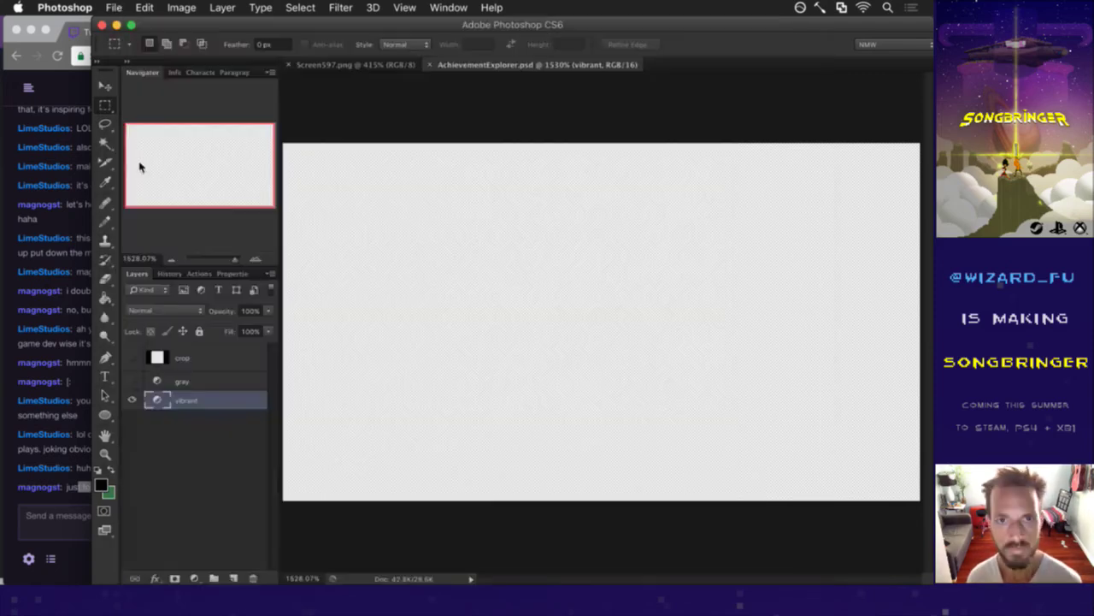
Save another copy of the blank template in the Icons folder as AchievementWizard.psd.
left_click(114, 7)
left_click(147, 176)
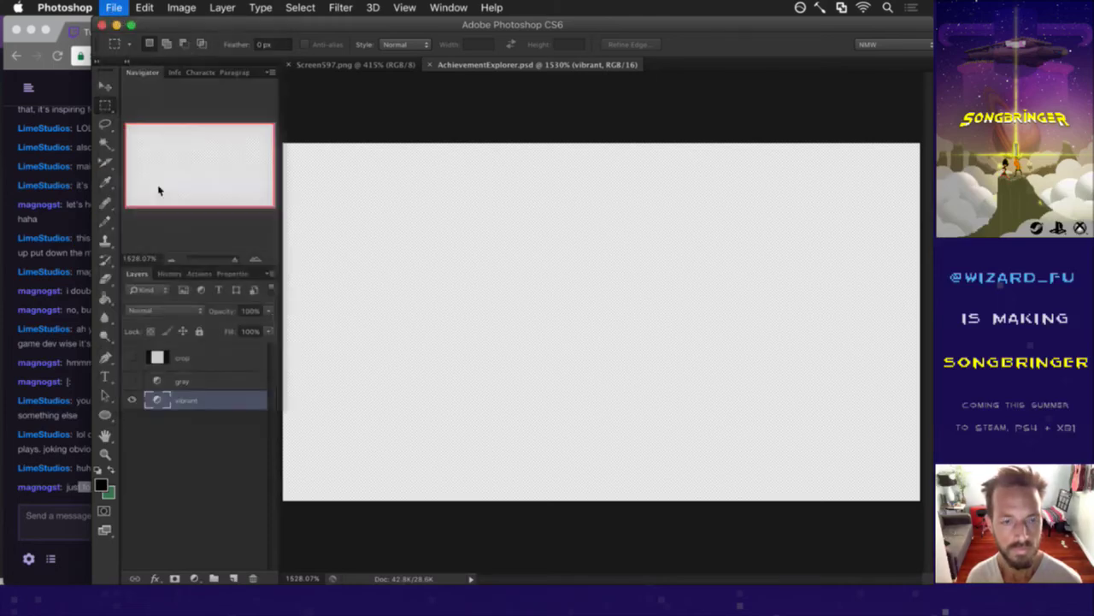
key("Right")
key("BackSpace")
key("BackSpace")
key("BackSpace")
key("BackSpace")
key("BackSpace")
key("BackSpace")
key("BackSpace")
key("BackSpace")
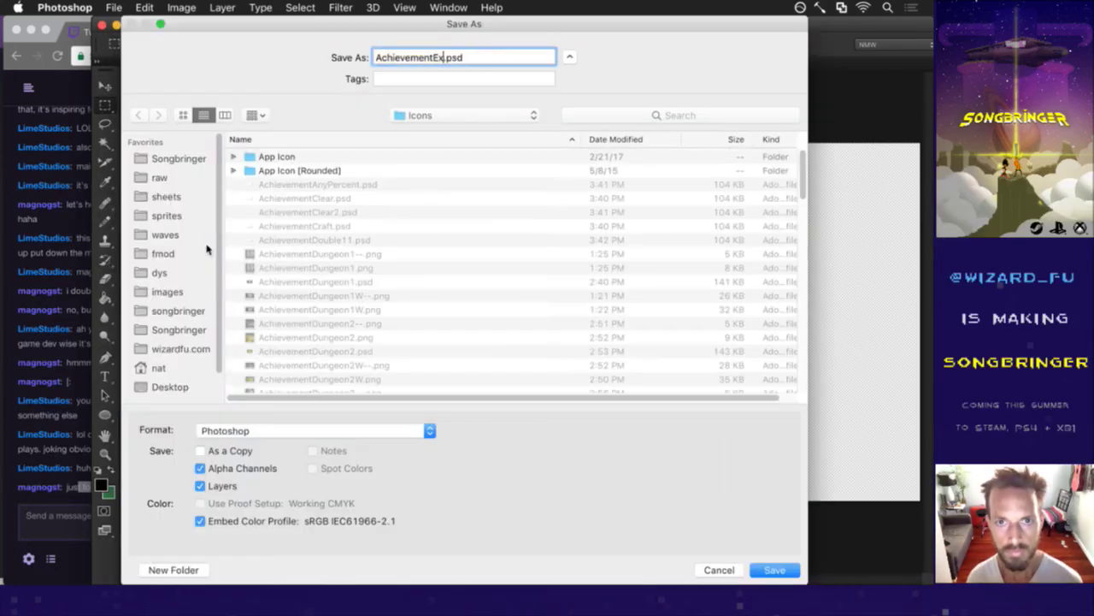
type("Wizard")
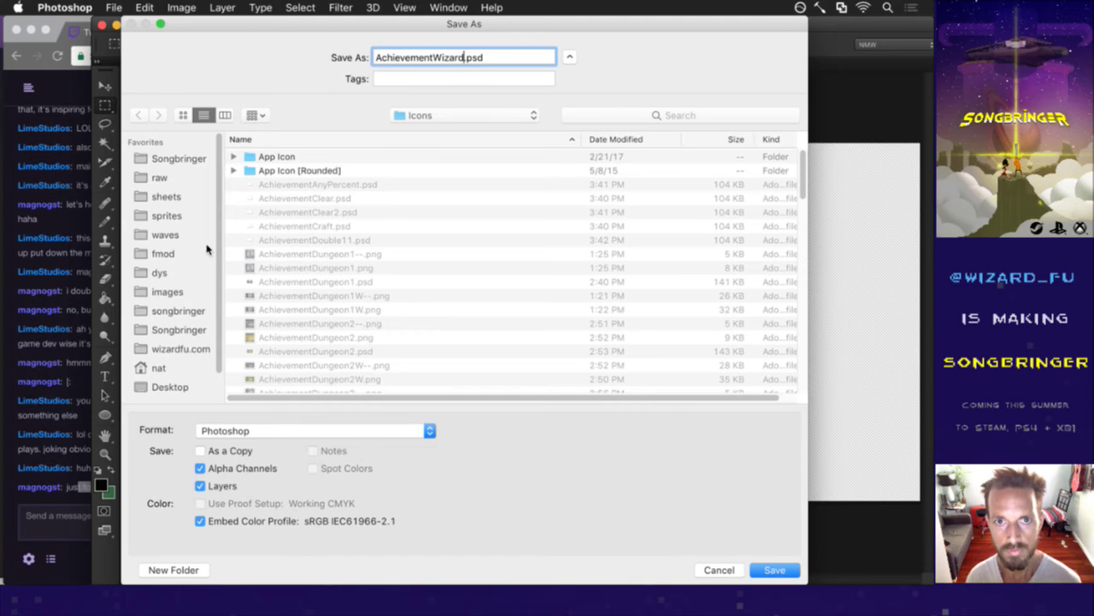
left_click(769, 570)
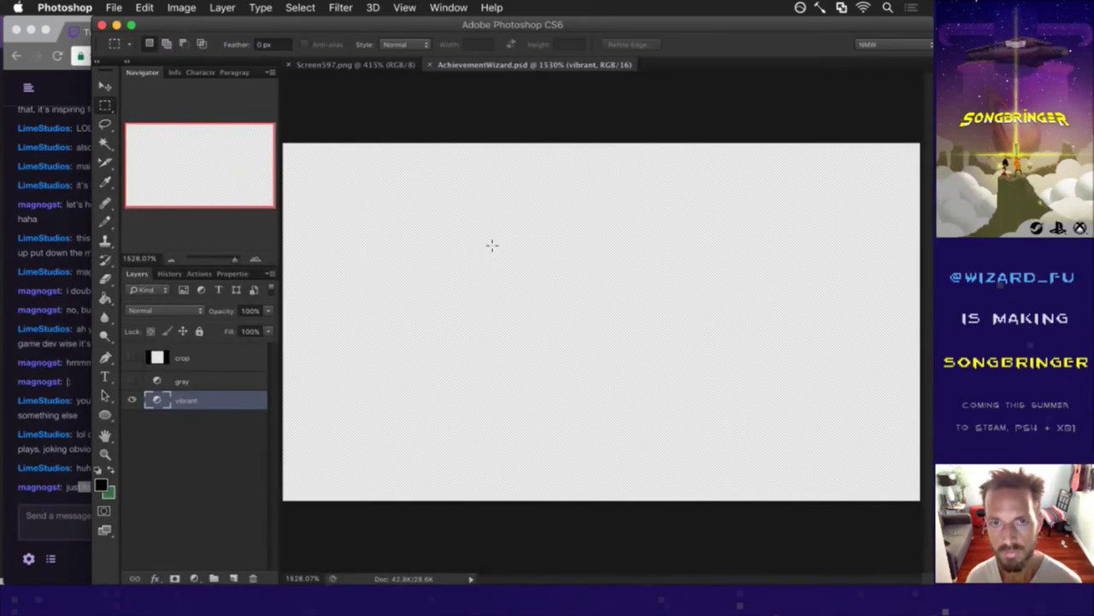
Close both open documents and open AchievementSword.psd from the Icons folder in Finder.
key("super+w")
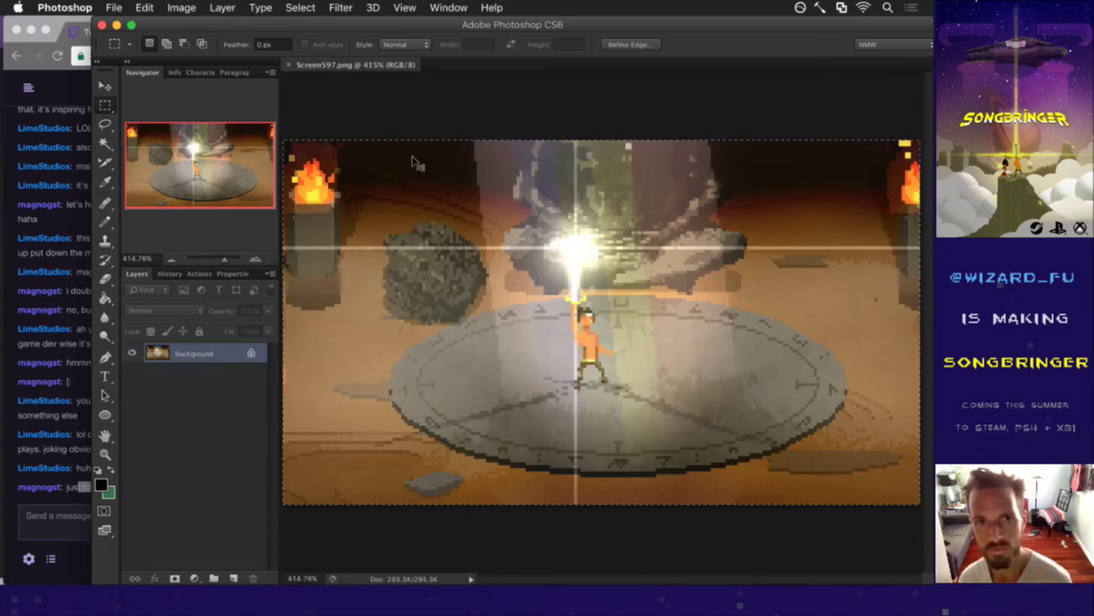
key("super+w")
key("super+Tab")
key("super+Tab")
scroll(508, 361, "down", 3)
scroll(508, 361, "up", 5)
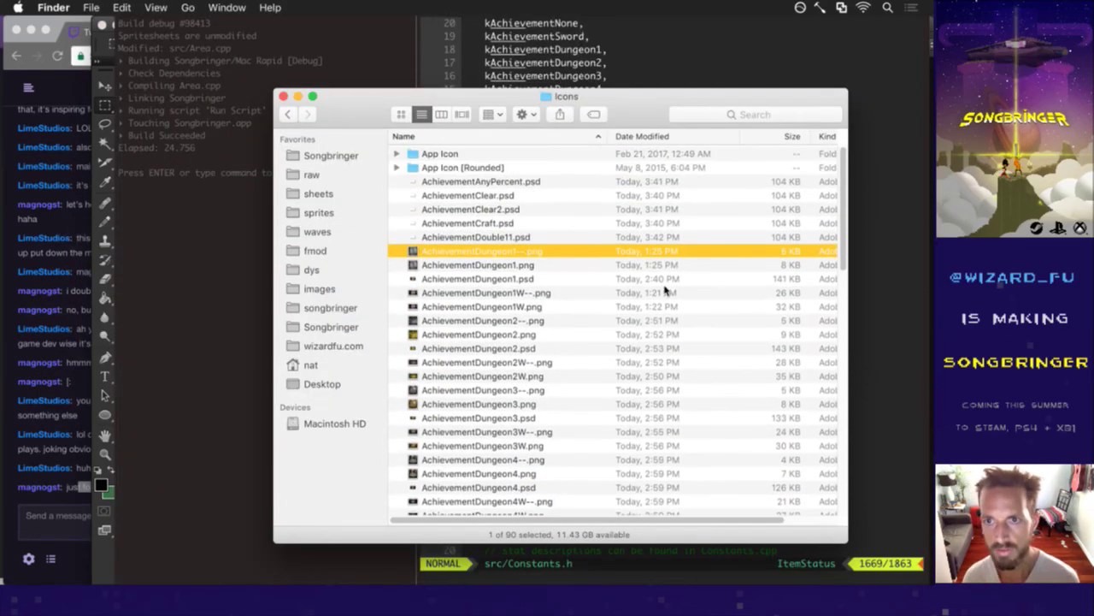
left_click(826, 137)
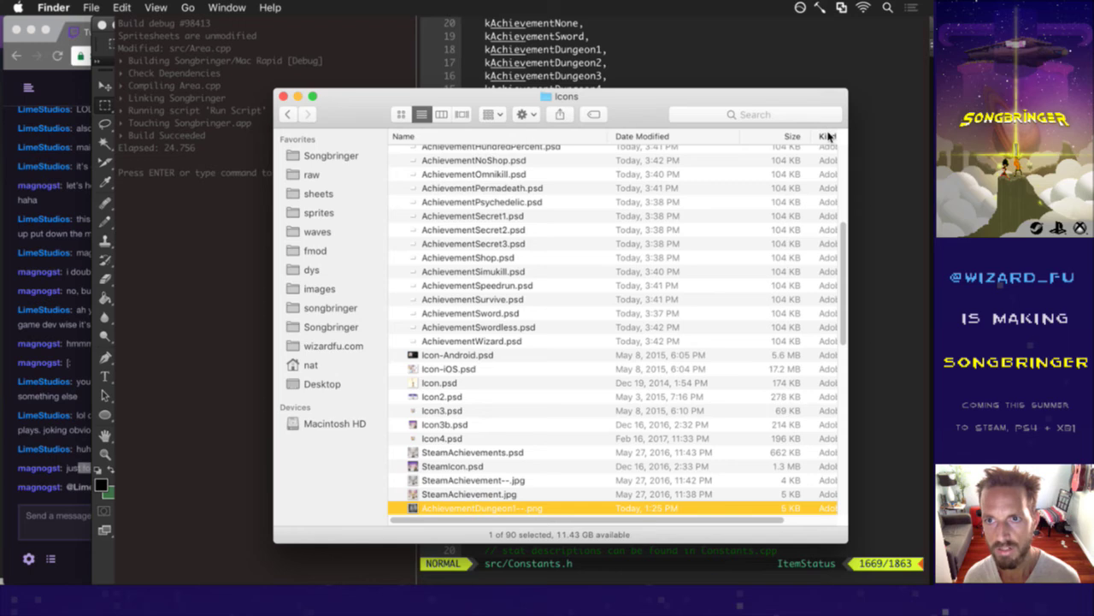
left_click(564, 139)
scroll(611, 251, "up", 3)
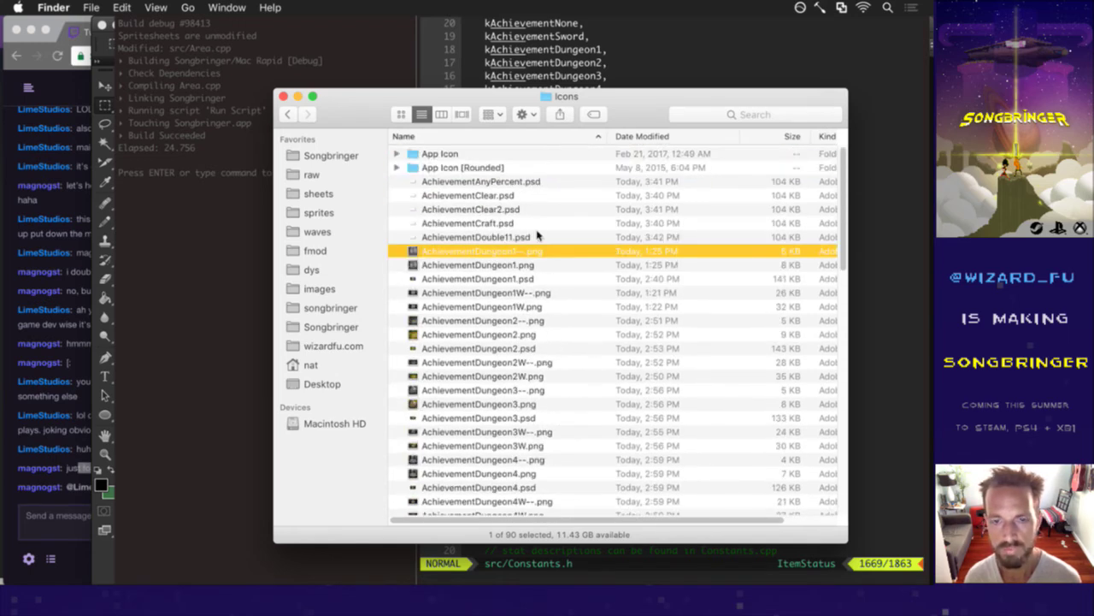
scroll(537, 235, "down", 12)
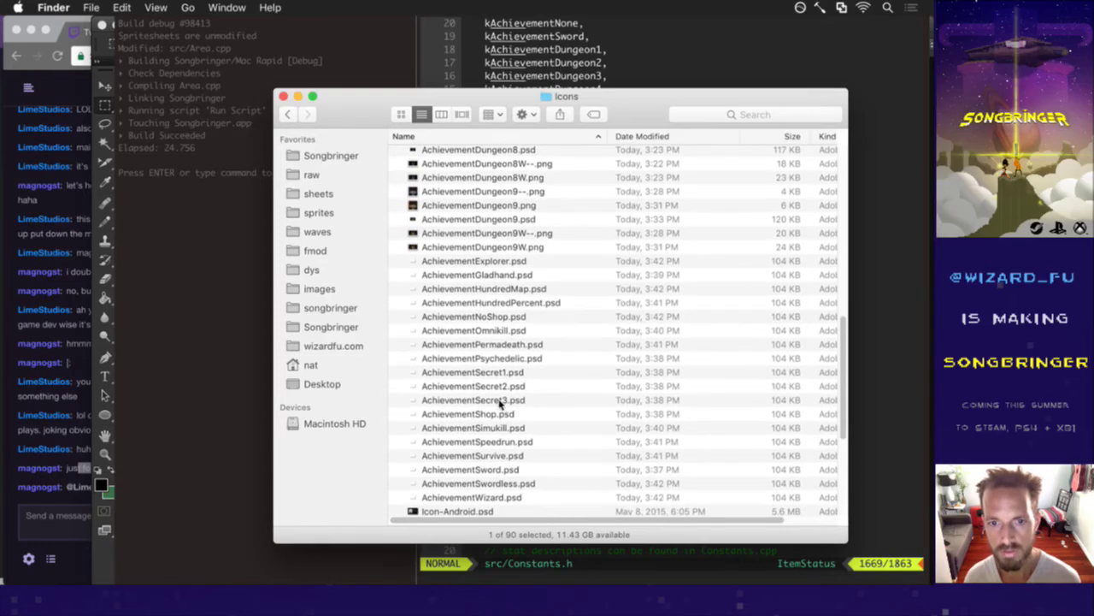
double_click(504, 472)
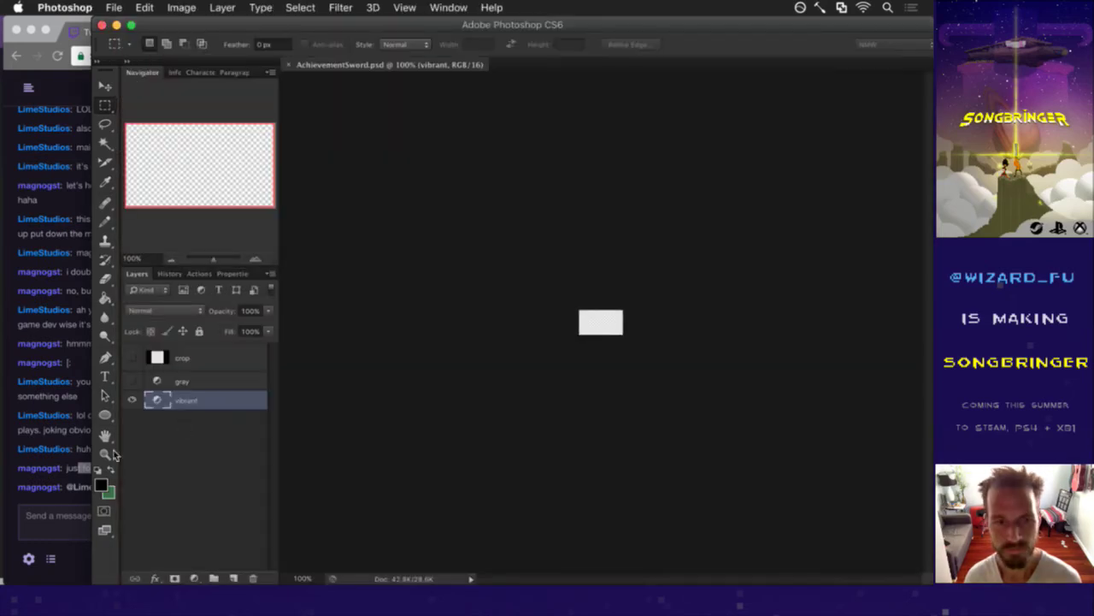
Read the latest Twitch chat messages in Chrome and return to Photoshop.
left_click(83, 500)
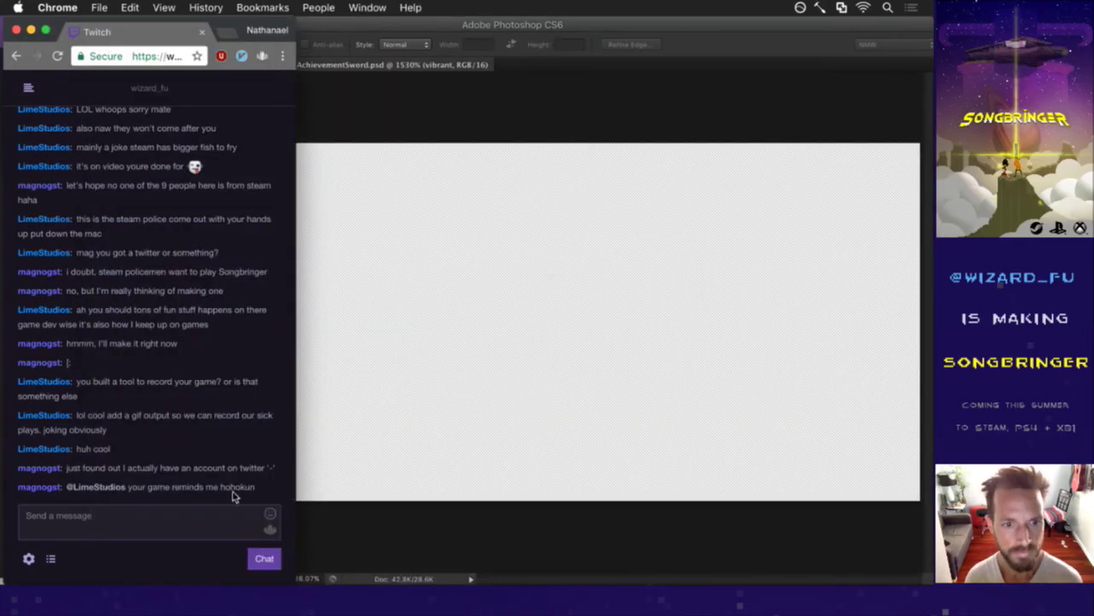
left_click(359, 505)
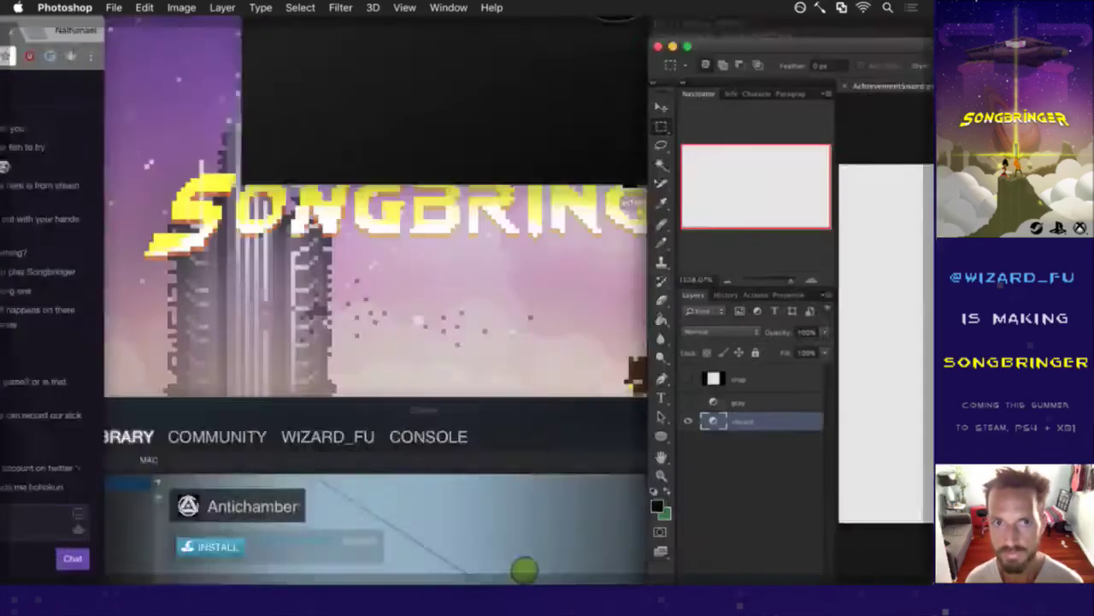
Reveal the desktop and open the 06-10-17 screenshots folder in Finder.
key("F11")
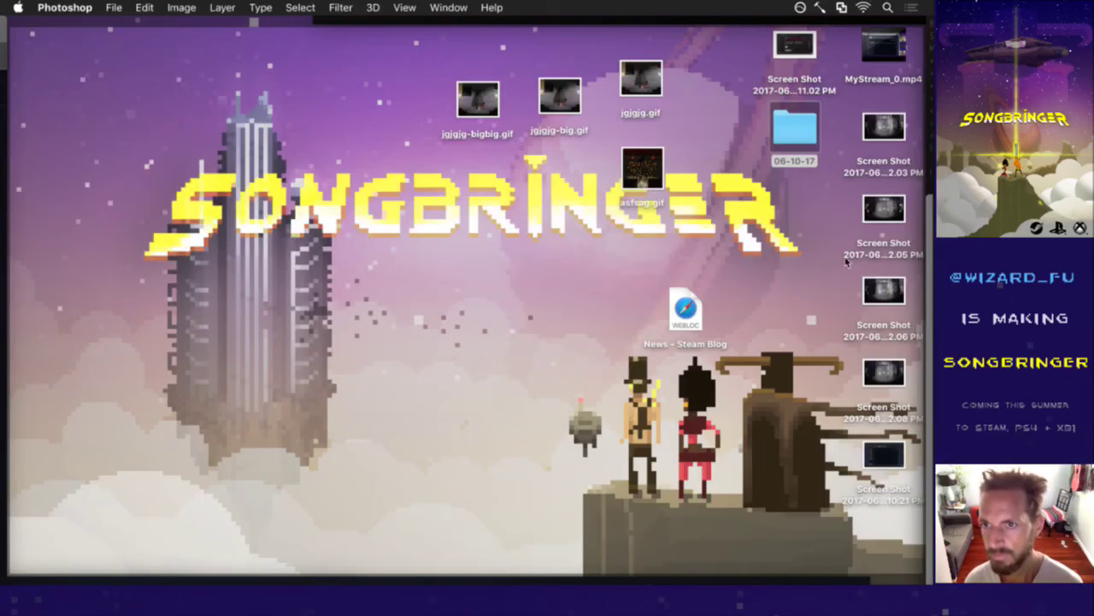
double_click(797, 128)
left_click(707, 247)
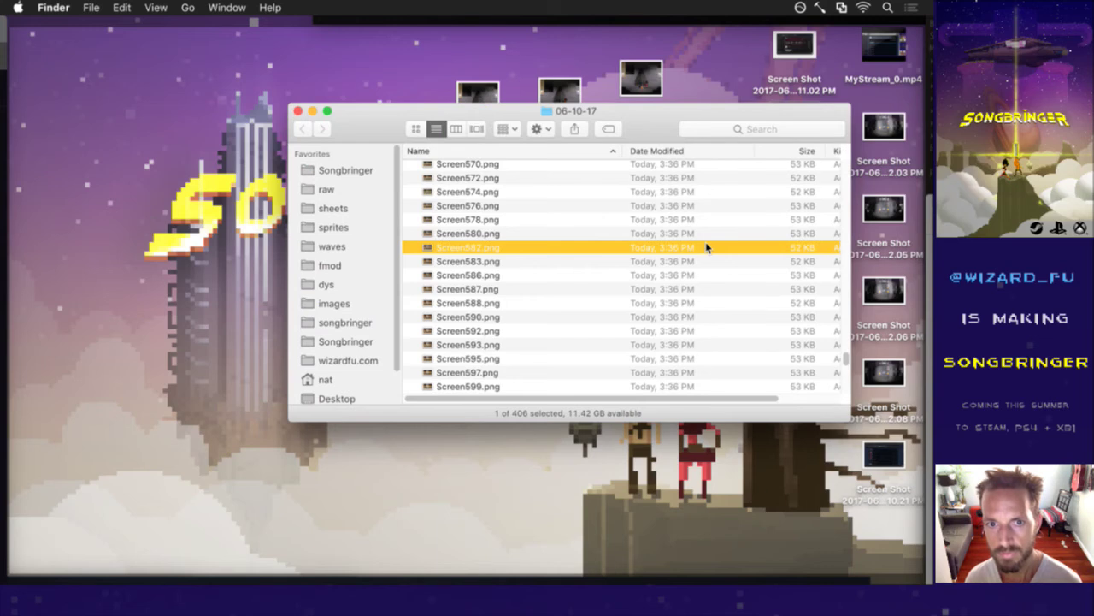
Preview the sword-raising screenshots from Screen582.png to Screen601.png to pick a frame for the icon.
key("space")
key("space")
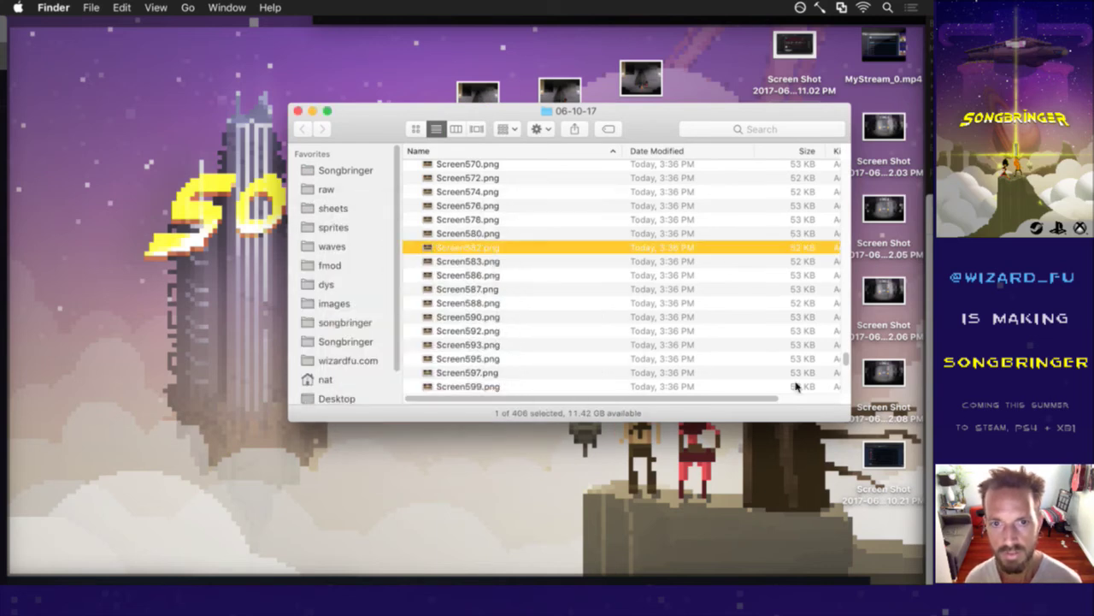
key("space")
key("Down")
key("Down")
key("Down")
key("Down")
key("Down")
key("Down")
key("Down")
key("Down")
key("Down")
key("Down")
key("Down")
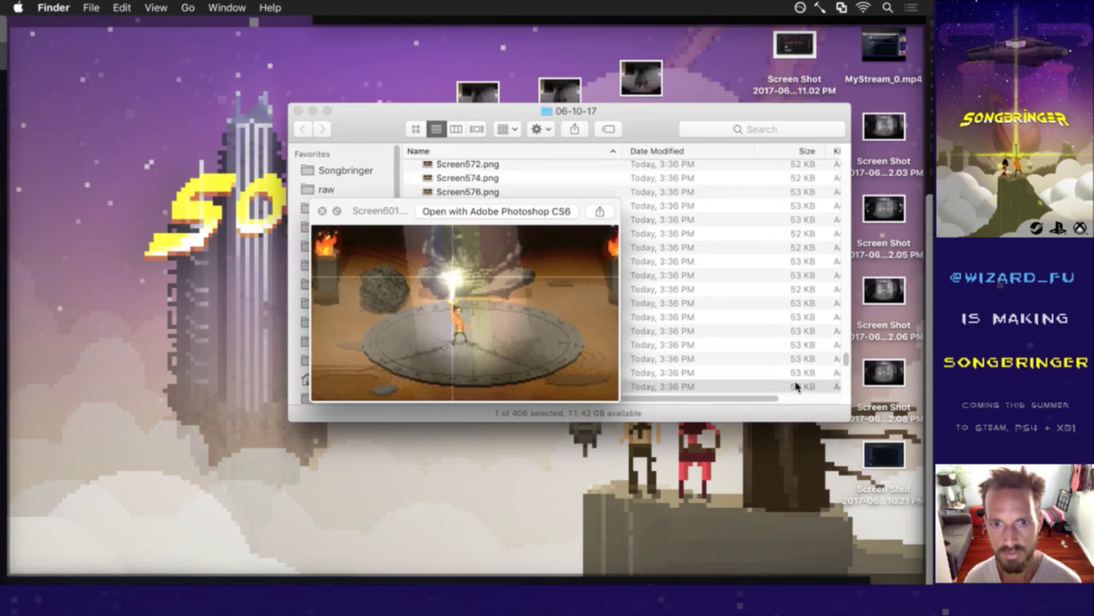
key("Up")
key("Up")
key("Down")
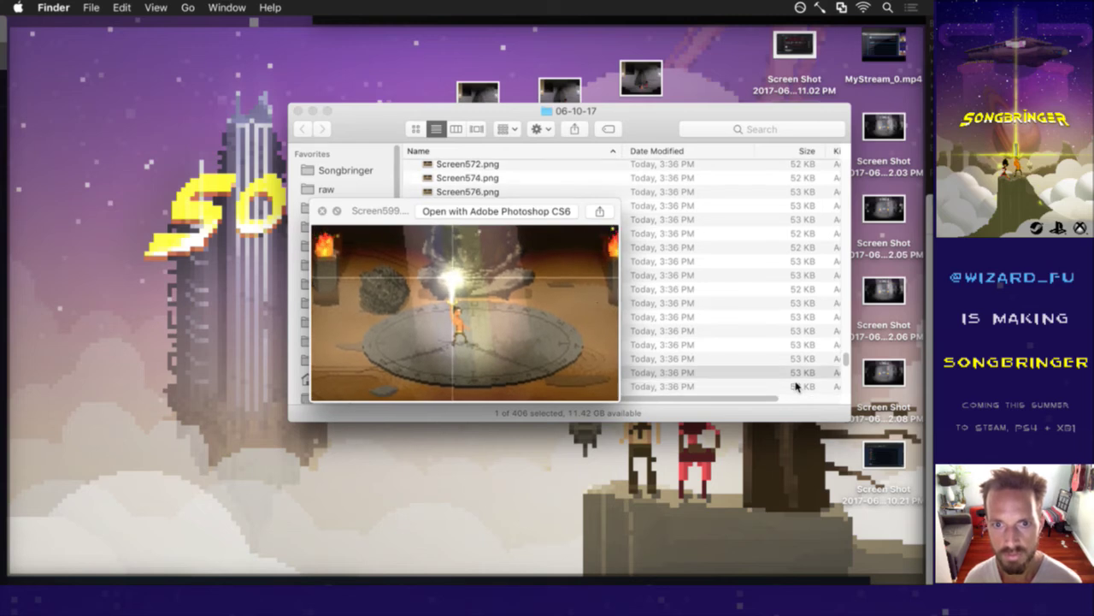
Close the preview and open Screen599.png in Photoshop.
key("space")
right_click(542, 380)
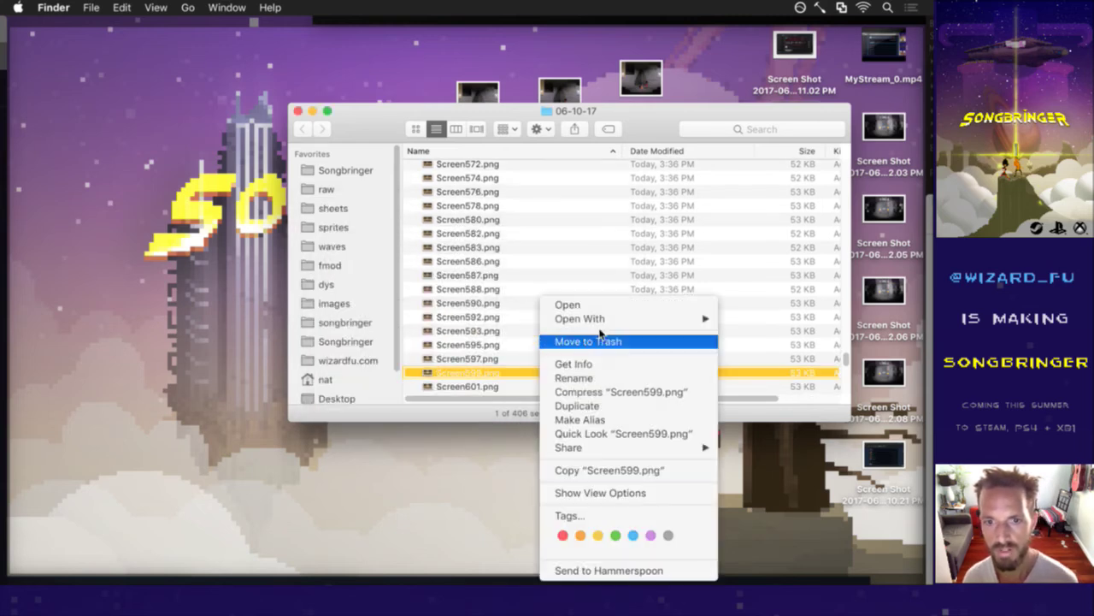
mouse_move(615, 317)
left_click(476, 318)
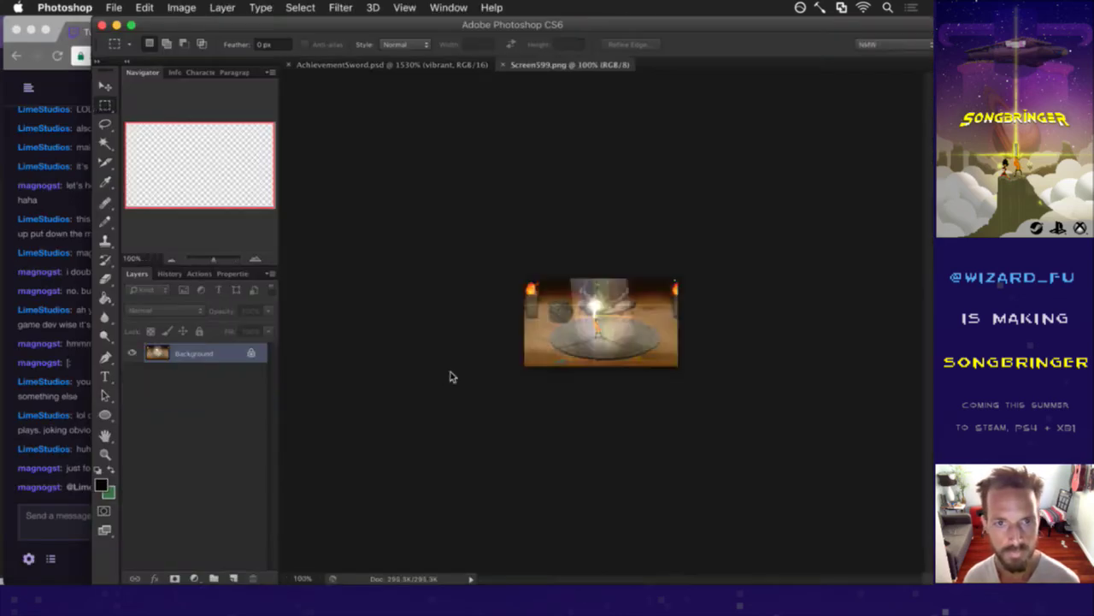
Copy the whole Screen599.png image, close that file and paste it as a new layer in AchievementSword.psd.
key("super+a")
key("super+c")
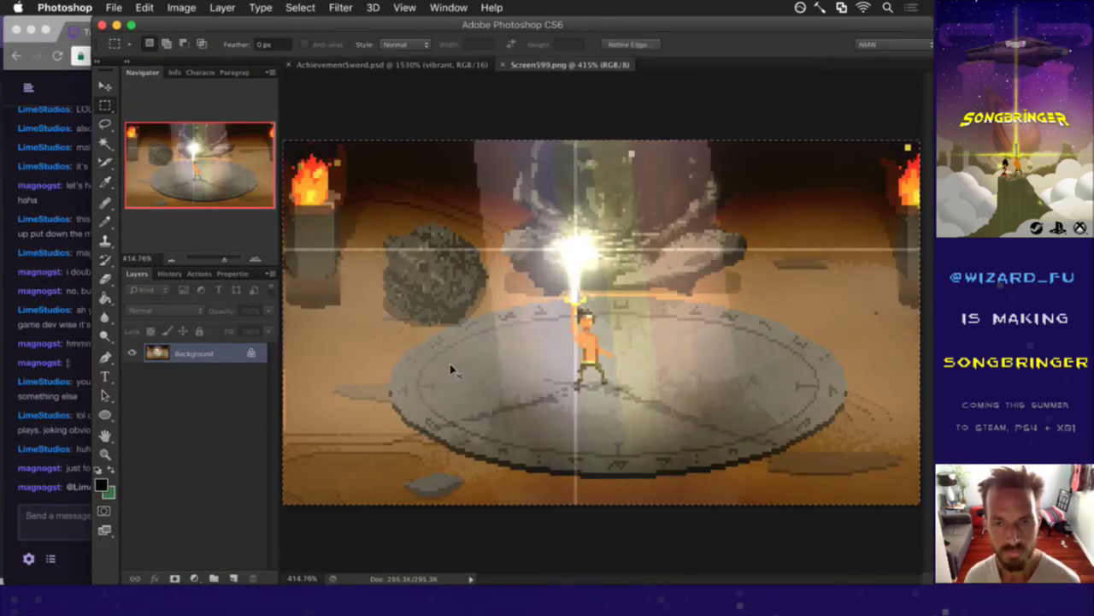
key("super+w")
key("super+v")
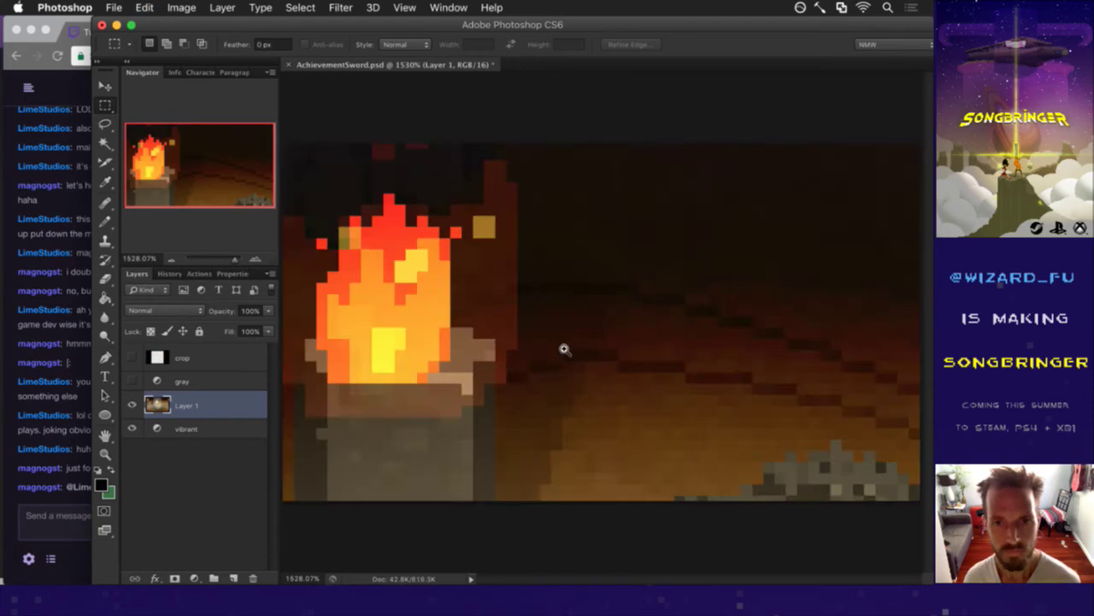
Scale the pasted screenshot layer down to about 28% so the scene fits the canvas.
scroll(569, 350, "down", 5)
key("v")
left_click_drag(839, 458, 645, 346)
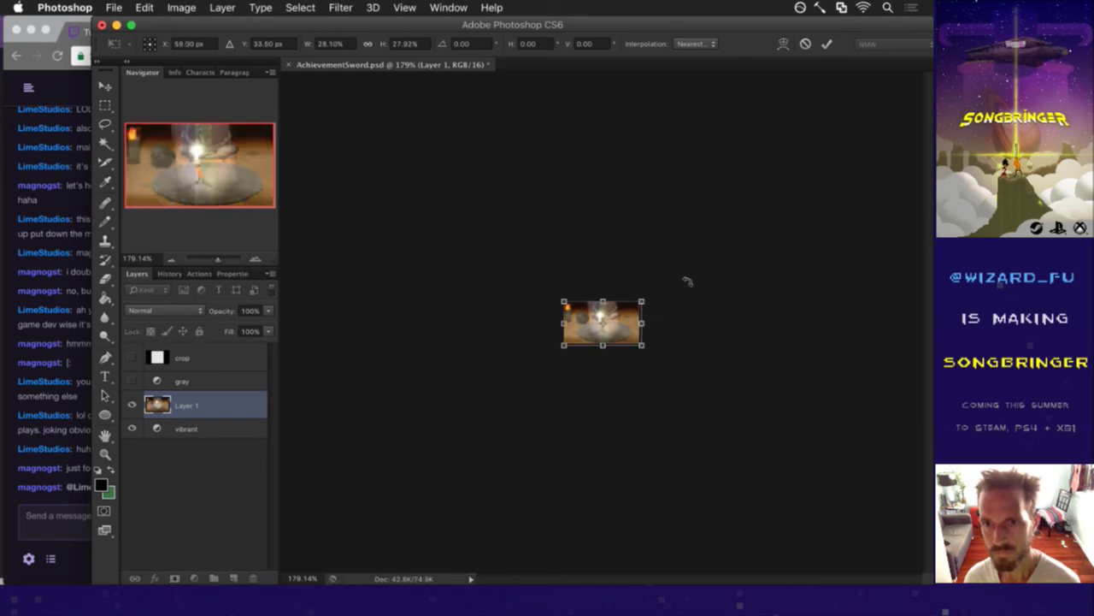
left_click(830, 44)
key("super+0")
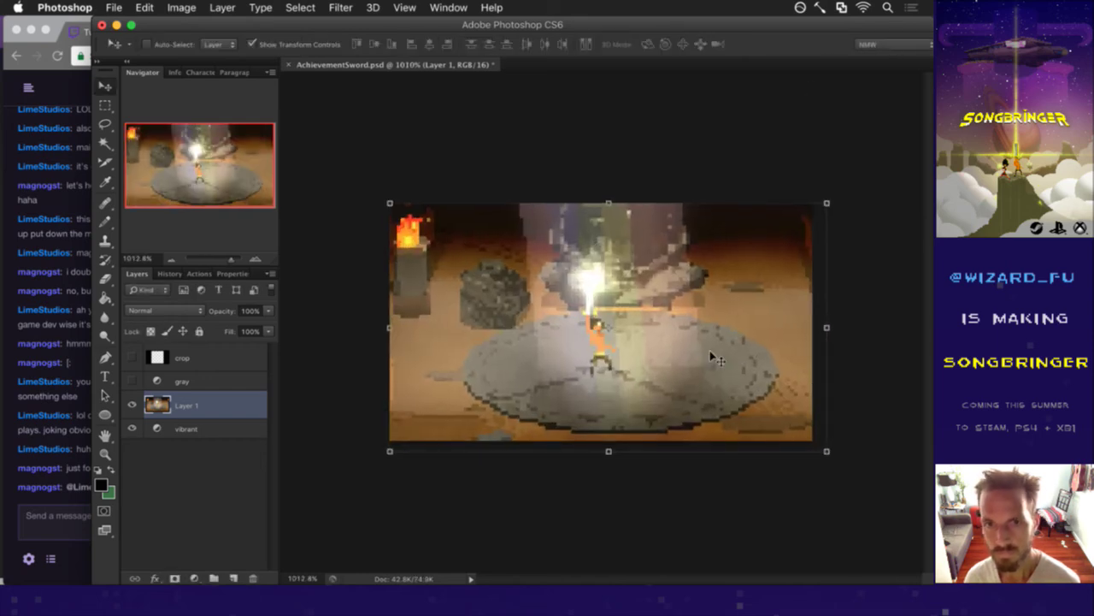
Nudge the scaled screenshot layer slightly left and up so it covers the whole canvas.
key("Left")
key("Up")
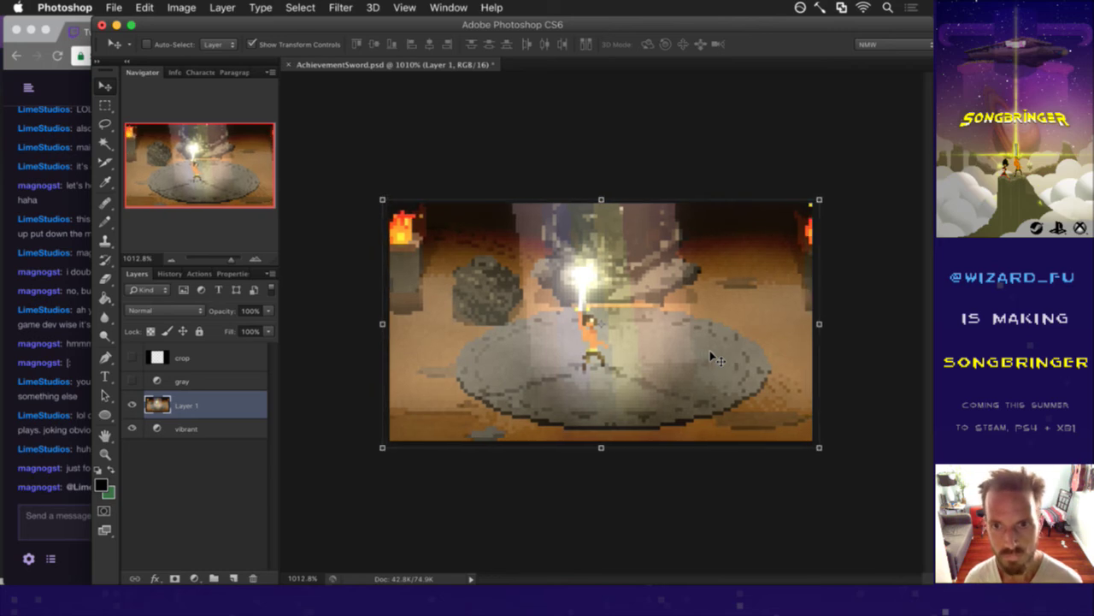
key("Left")
key("Right")
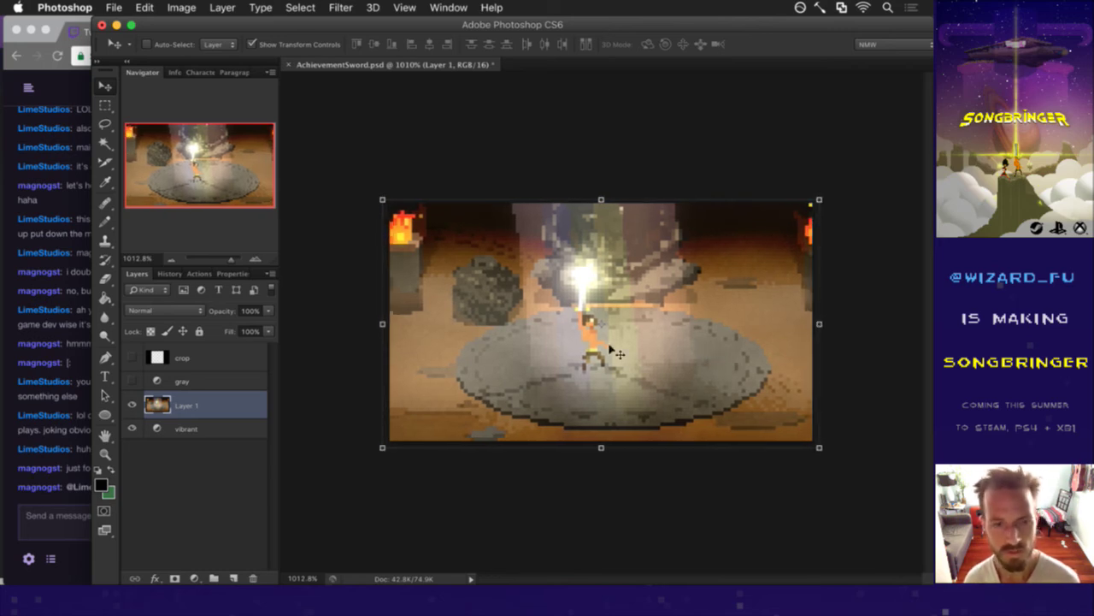
Show the crop layer and nudge Layer 1 to the right to centre the hero in the square frame.
left_click(133, 357)
left_click(207, 356)
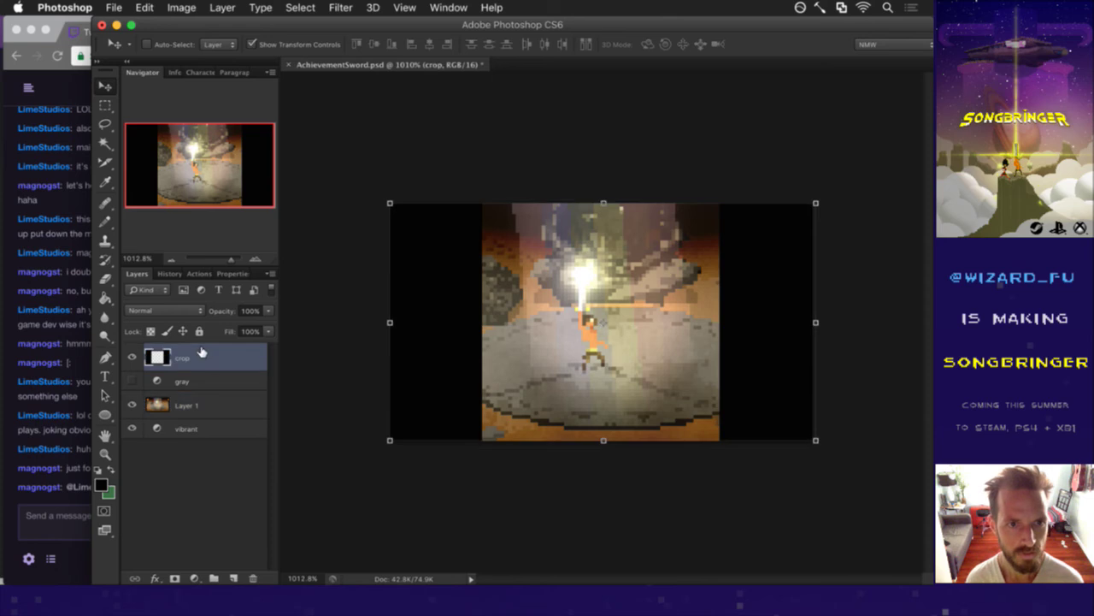
left_click(211, 408)
key("Left")
key("Right")
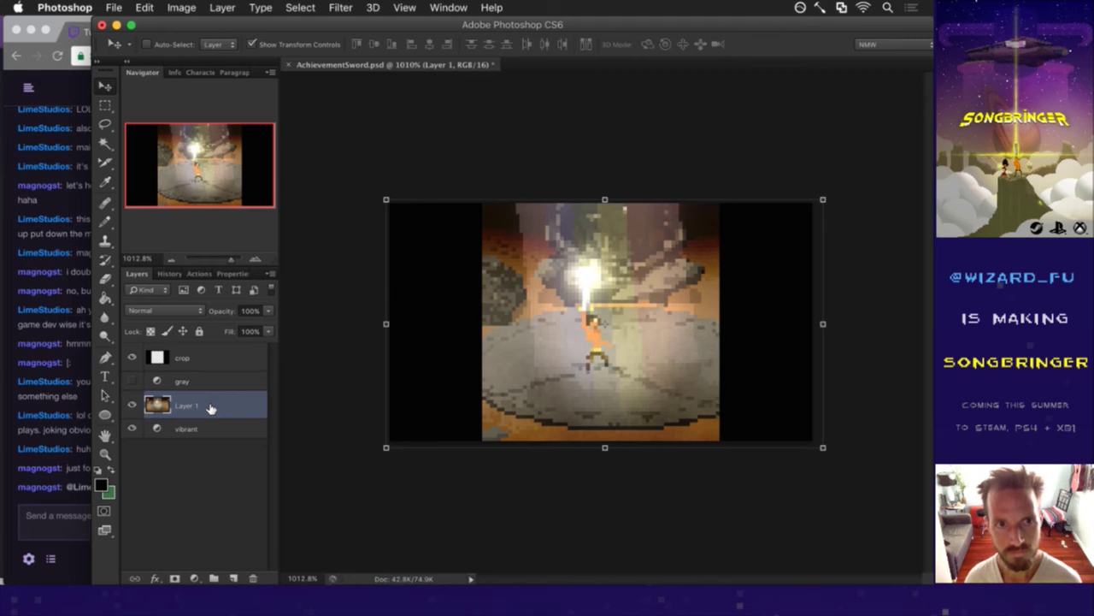
key("Right")
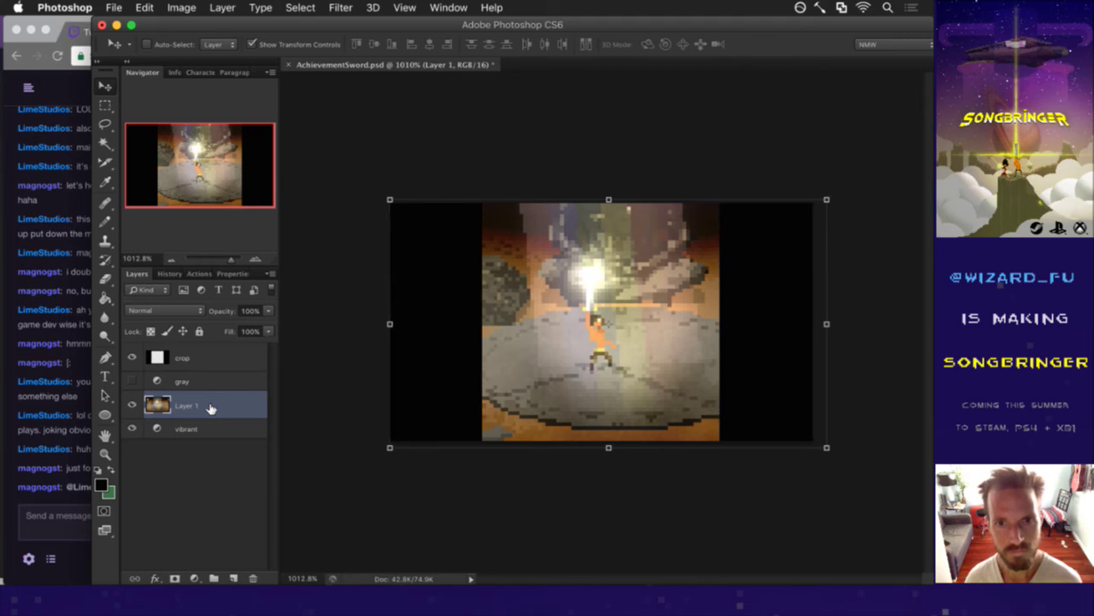
Move Layer 1 beneath the vibrant adjustment layer, and turn vibrant off and on to compare its effect.
key("m")
key("Down")
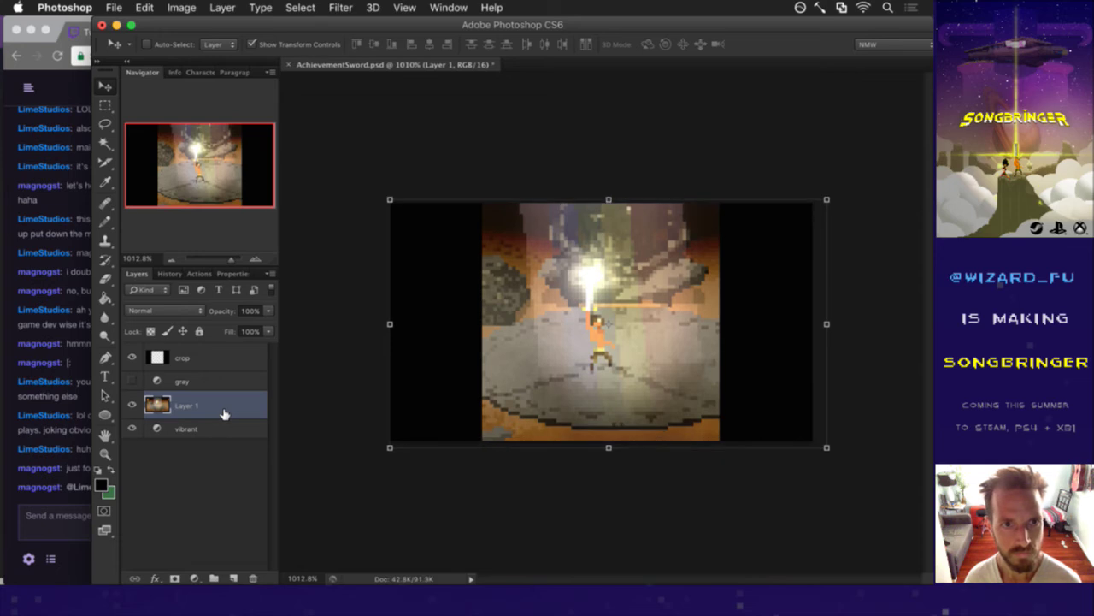
key("m")
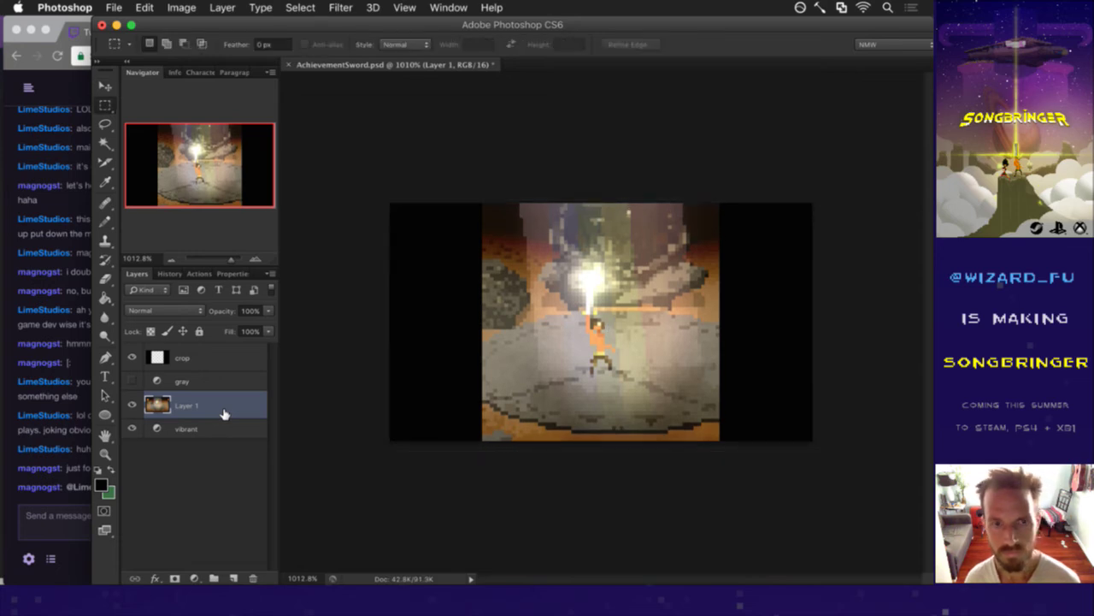
left_click_drag(155, 400, 157, 430)
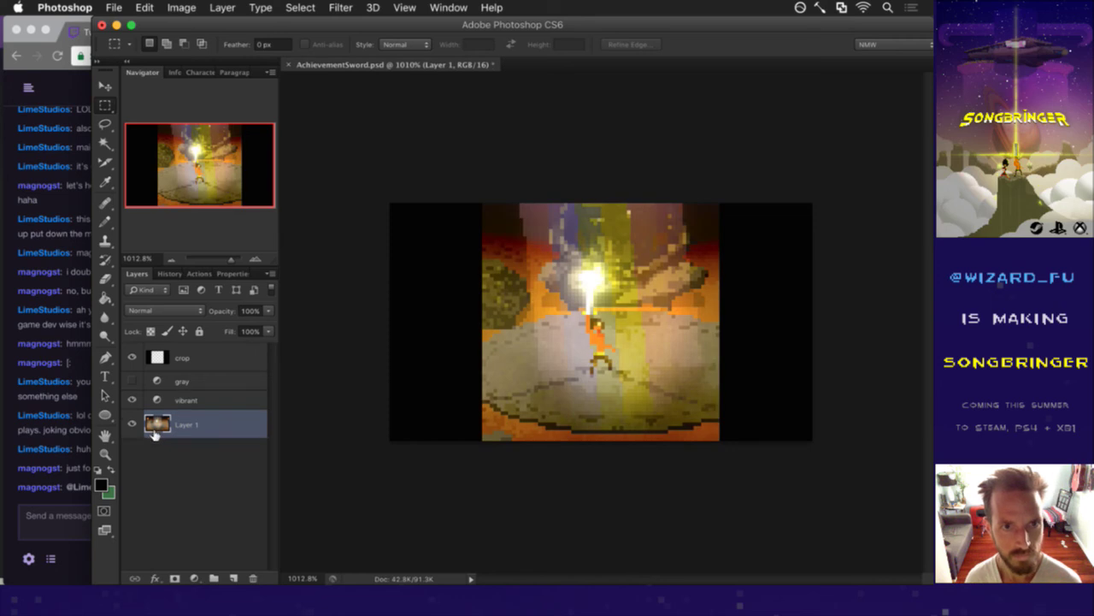
left_click(160, 399)
left_click(133, 399)
left_click(132, 399)
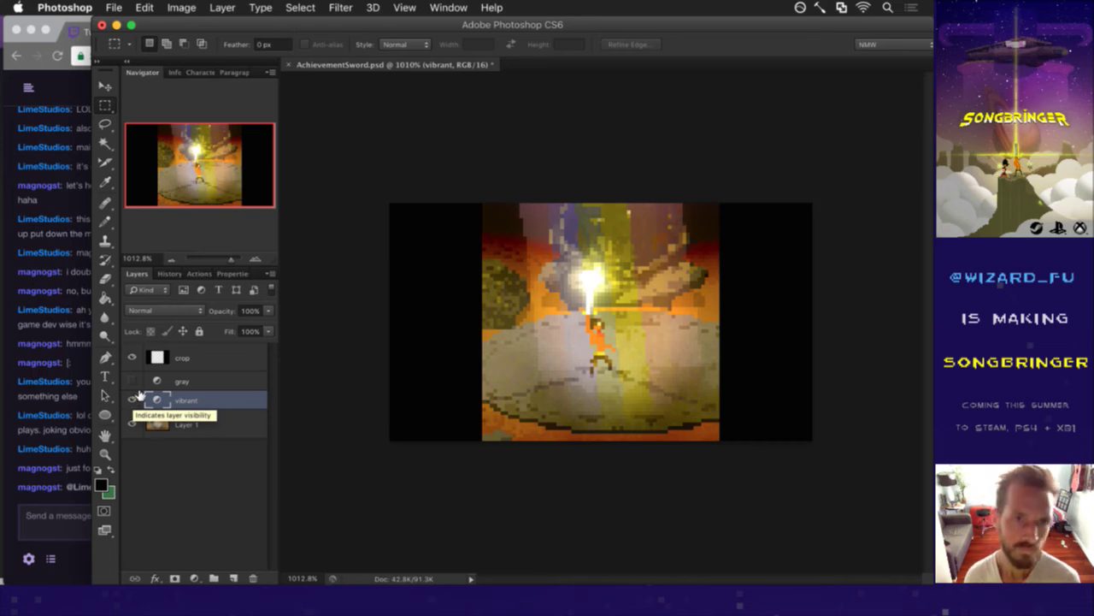
Hide the crop layer so the full screenshot scene shows.
left_click(132, 357)
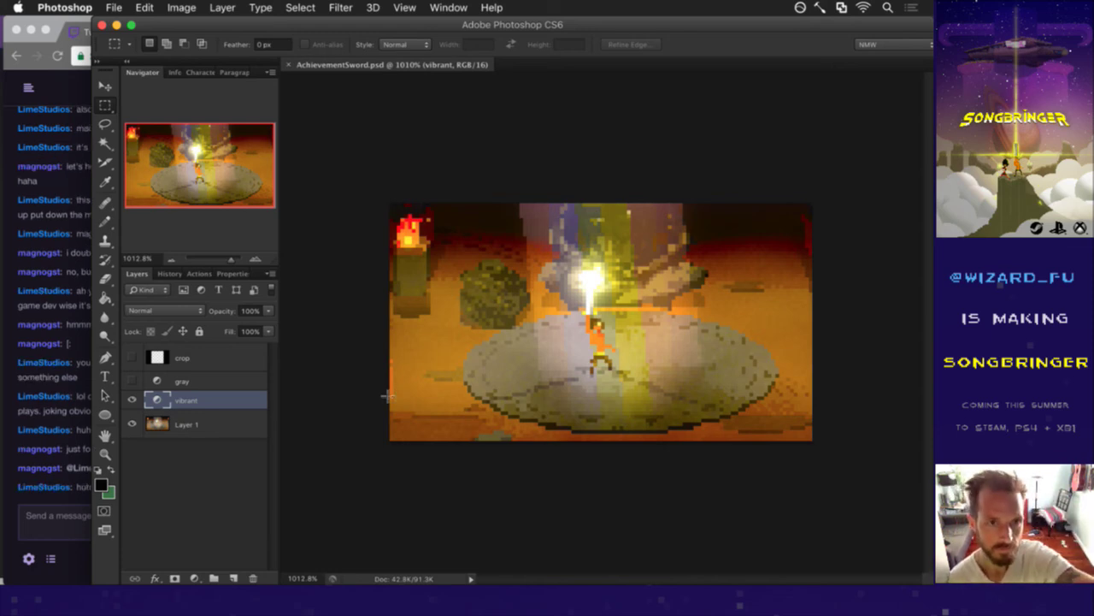
Duplicate the crop layer and show the copy.
left_click(179, 358)
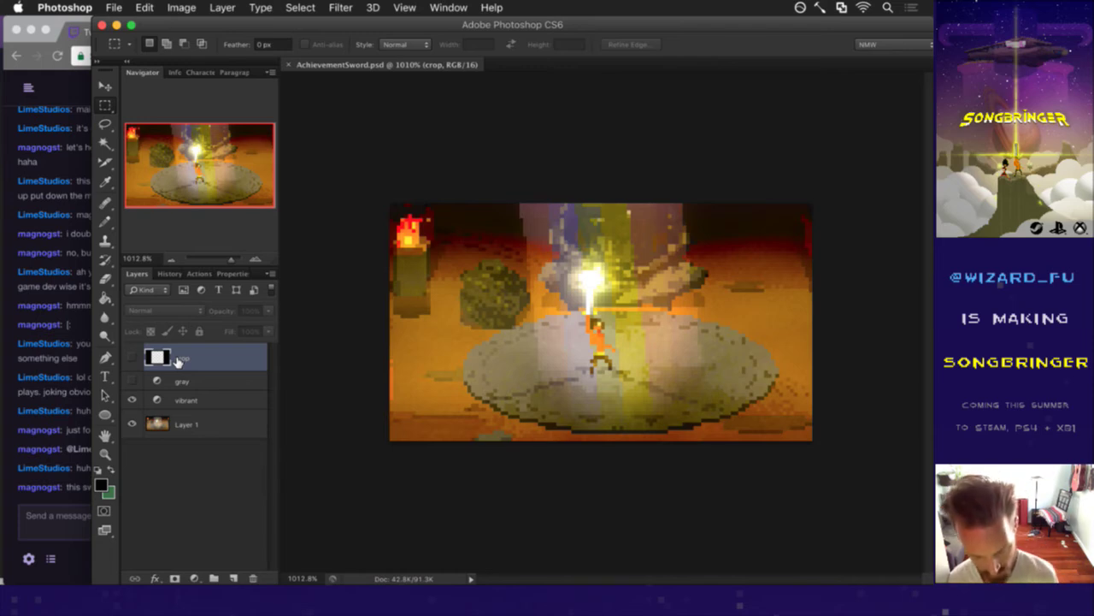
key("super+j")
left_click(132, 357)
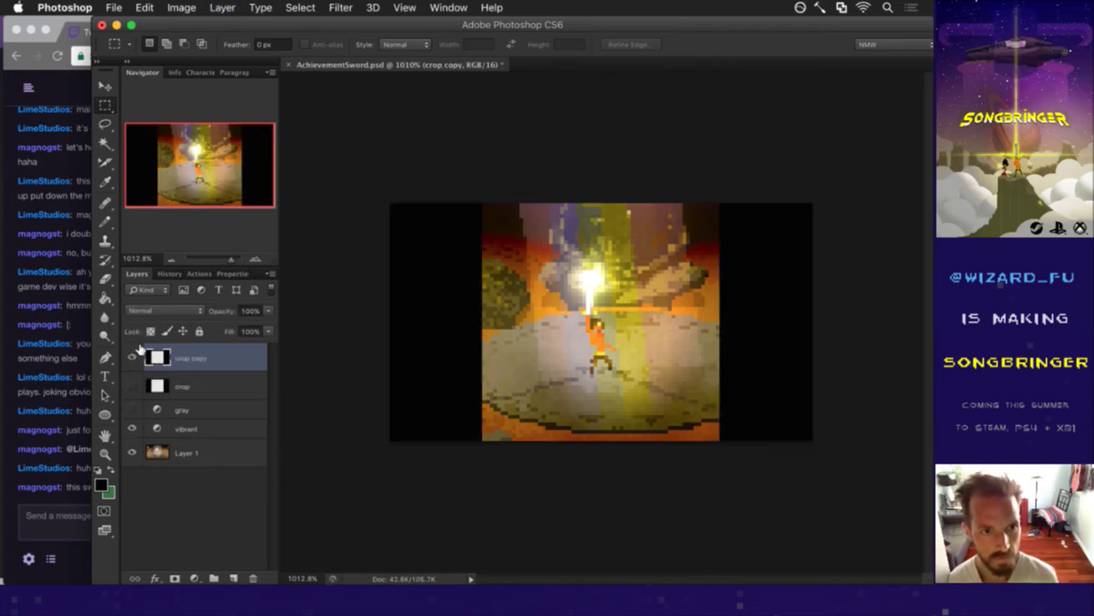
Switch to Chrome to read the newest Twitch chat message, and return to Photoshop.
left_click(75, 488)
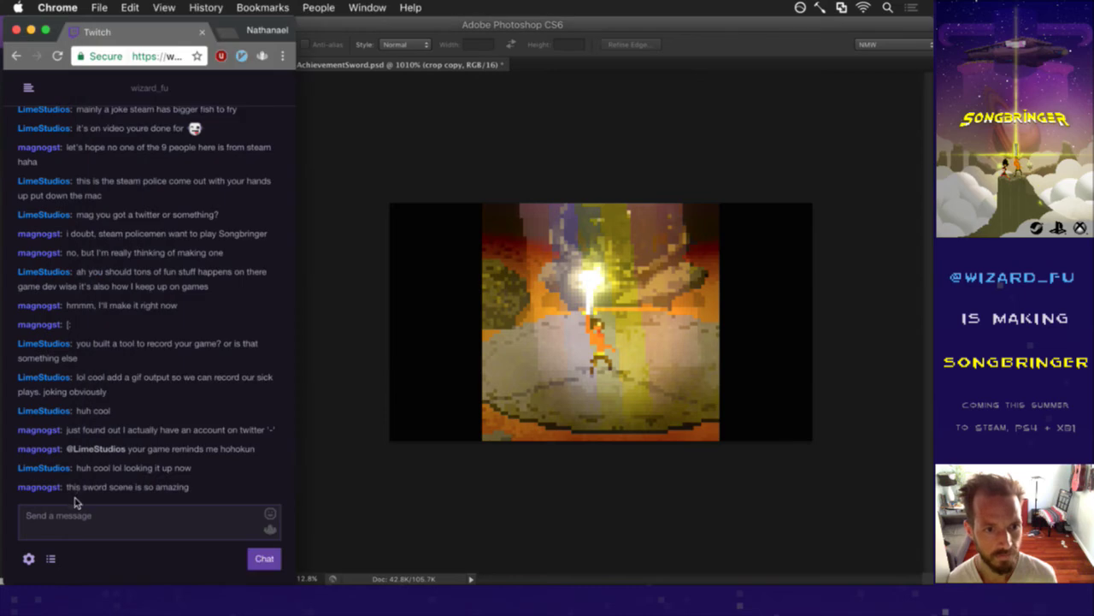
left_click_drag(129, 487, 175, 487)
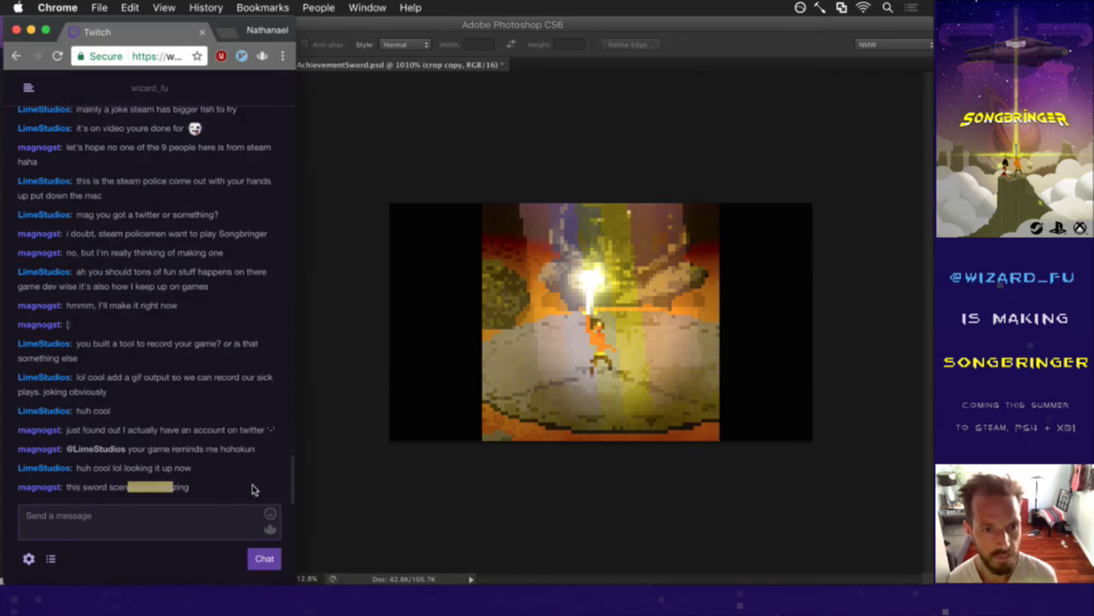
left_click(349, 473)
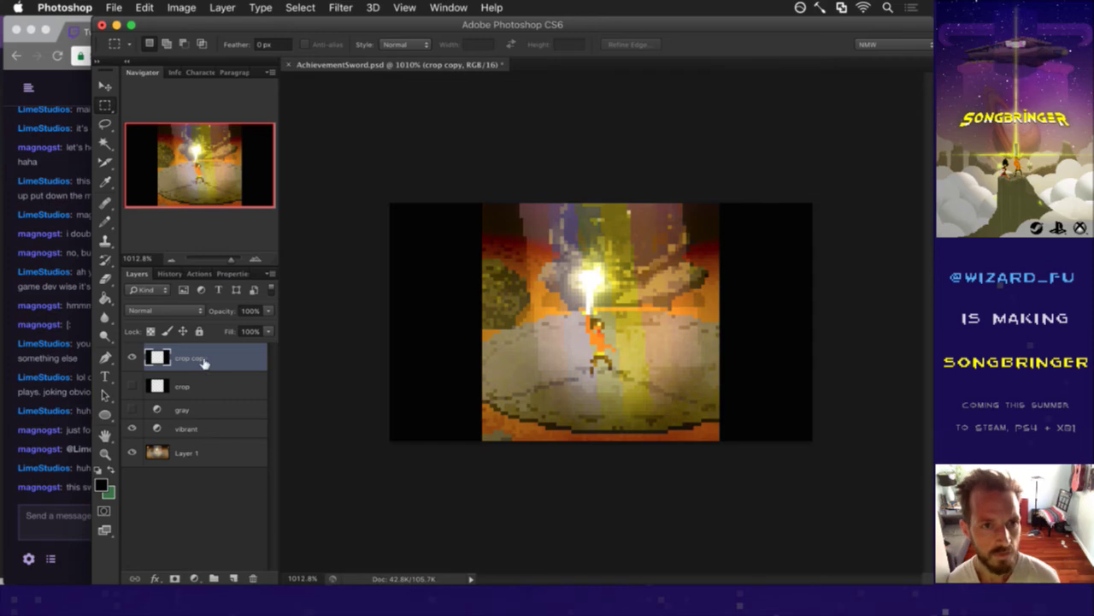
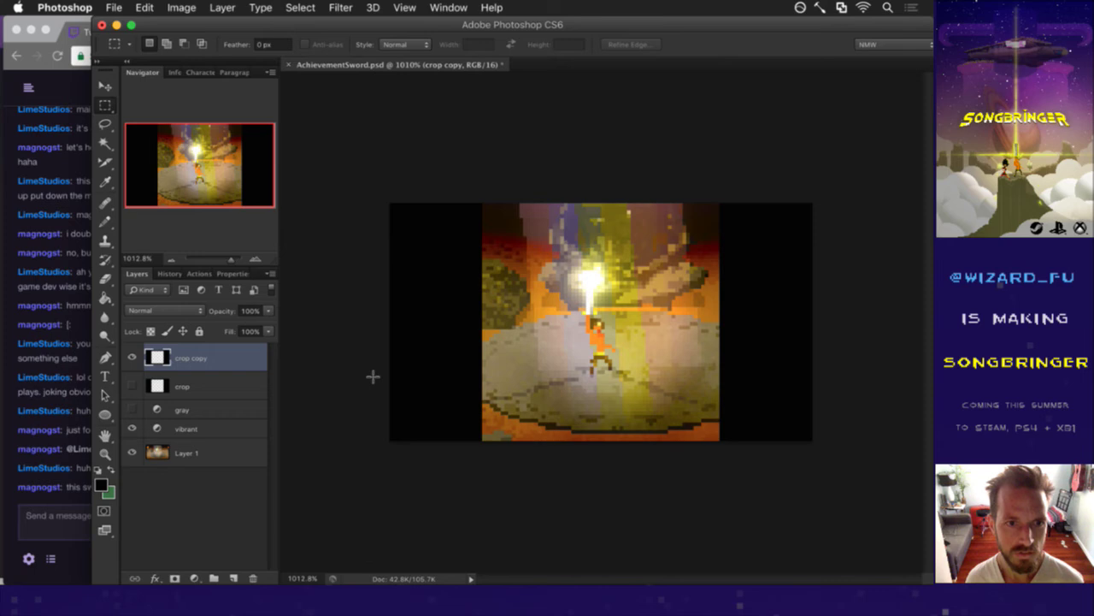
Delete the crop copy layer.
left_click(252, 578)
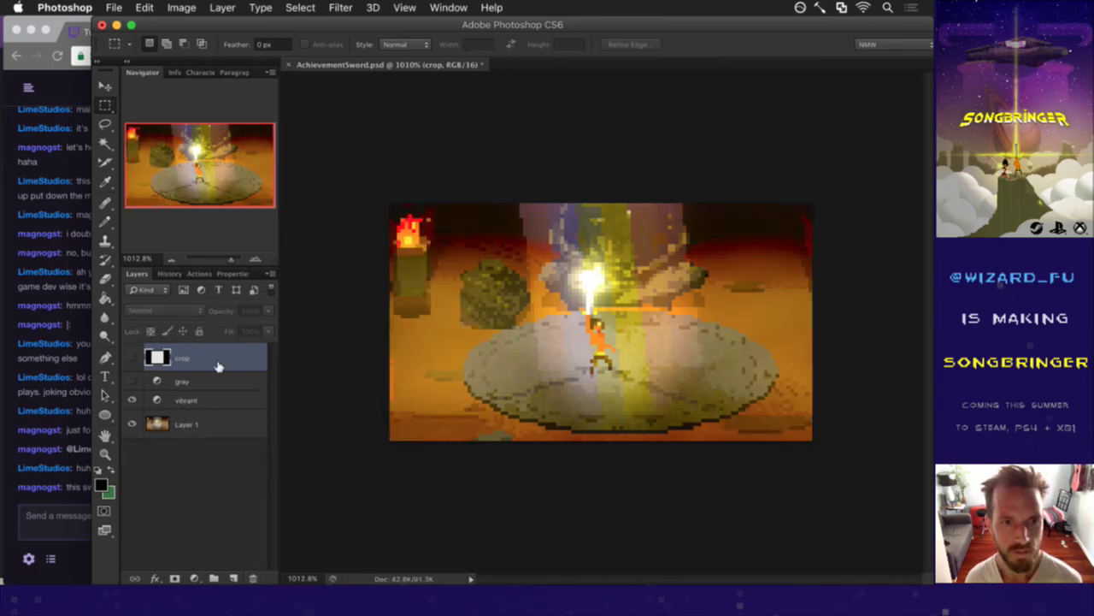
Add a Levels adjustment layer above the crop layer with its black input level at 85 to darken the scene.
left_click(194, 578)
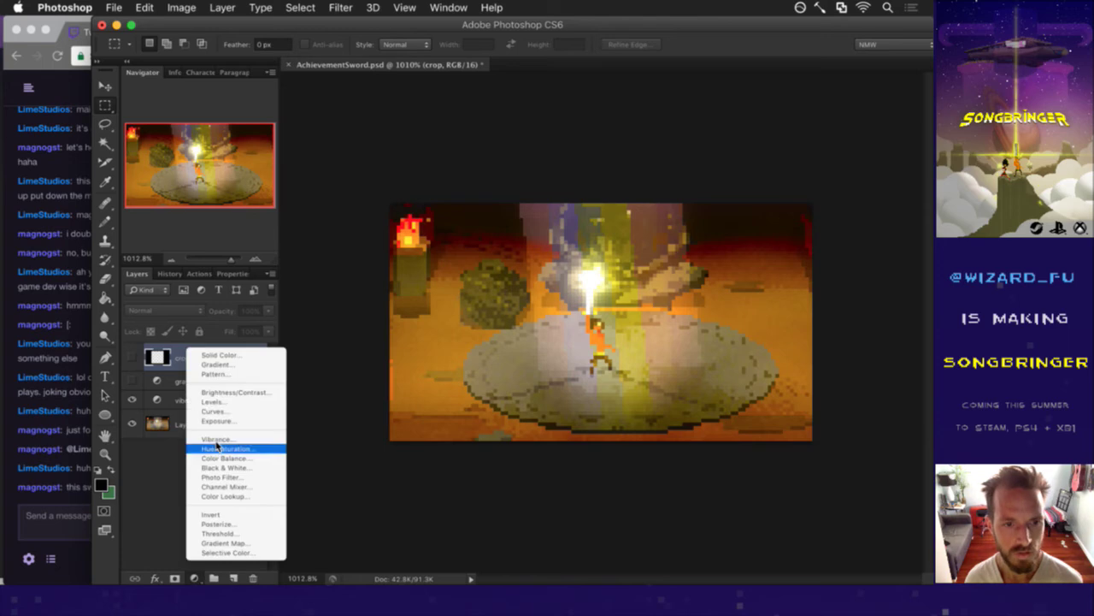
left_click(214, 402)
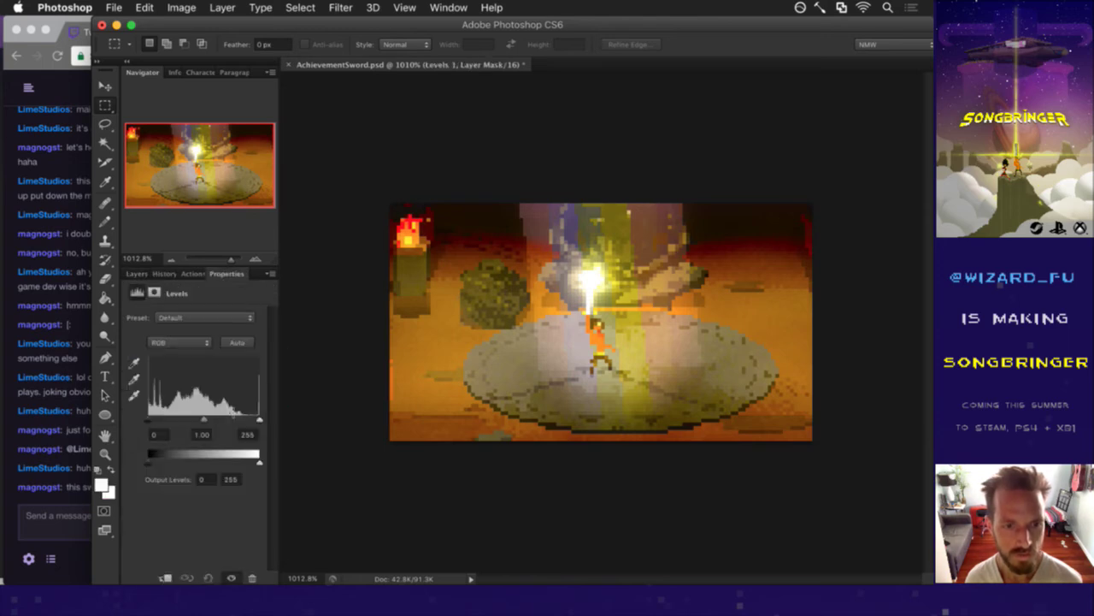
left_click_drag(151, 420, 186, 419)
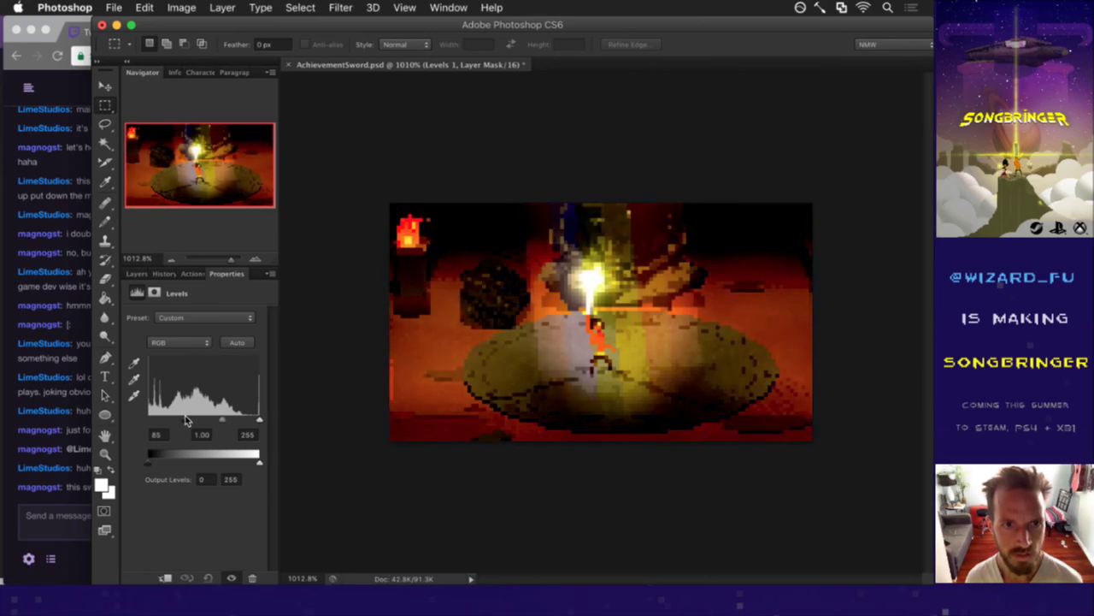
Load the crop layer's side bars as a selection and display the Levels 1 layer mask on the canvas.
left_click(137, 273)
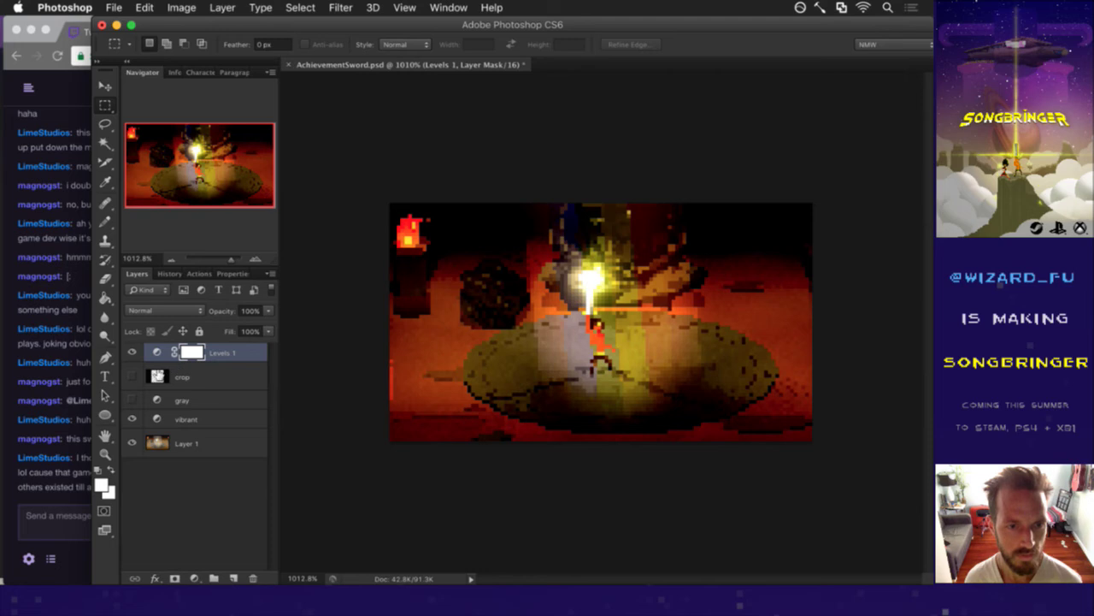
left_click(156, 377, "super")
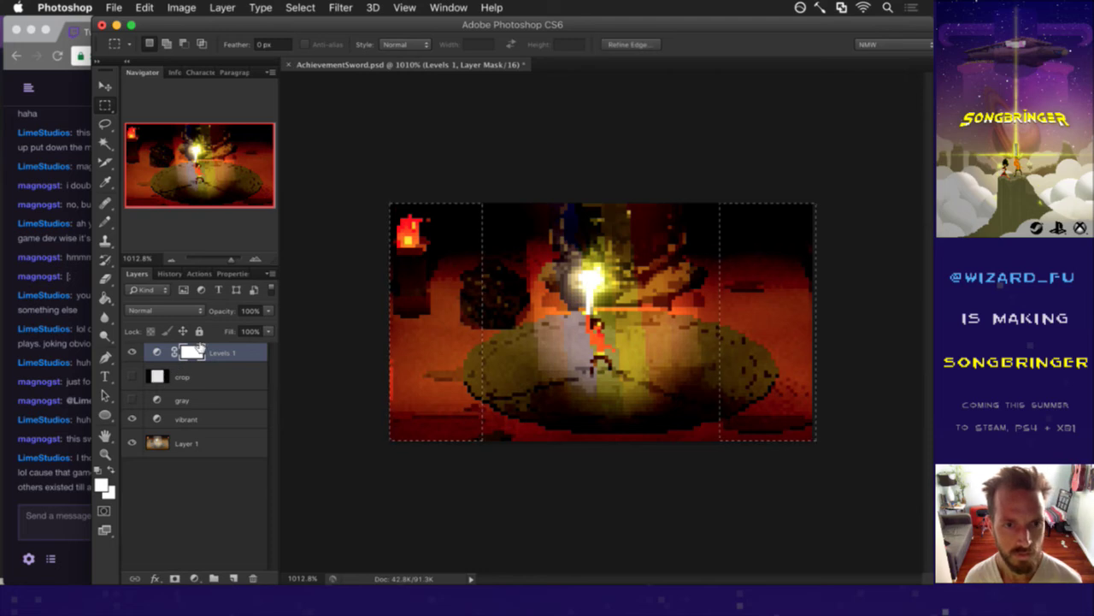
left_click(188, 351, "alt")
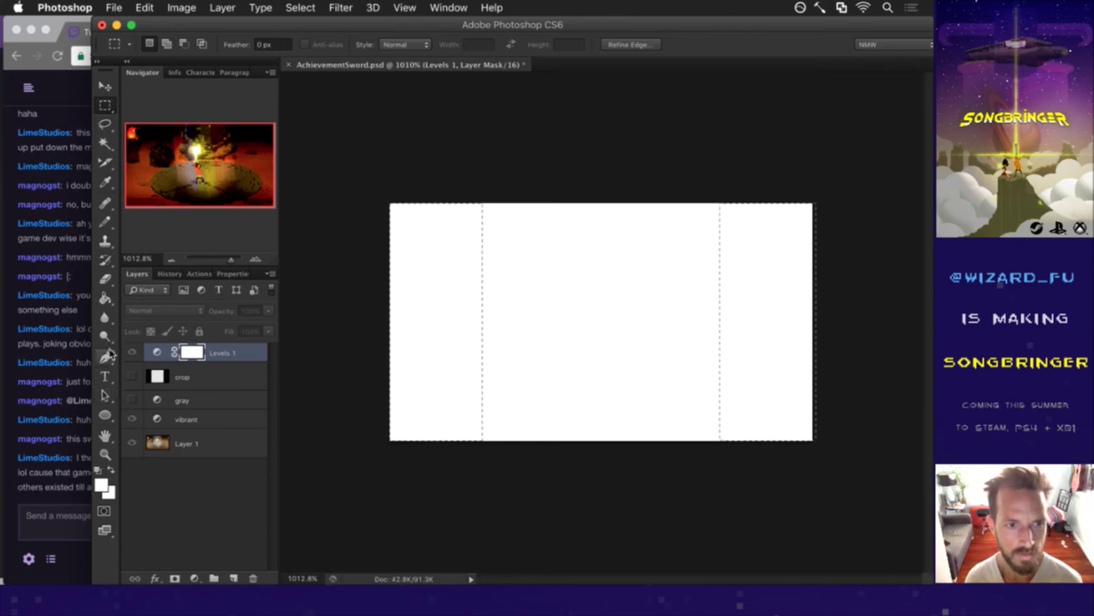
Switch to the Gradient tool with a white foreground colour and a black background colour.
left_click(106, 298)
left_click(106, 297)
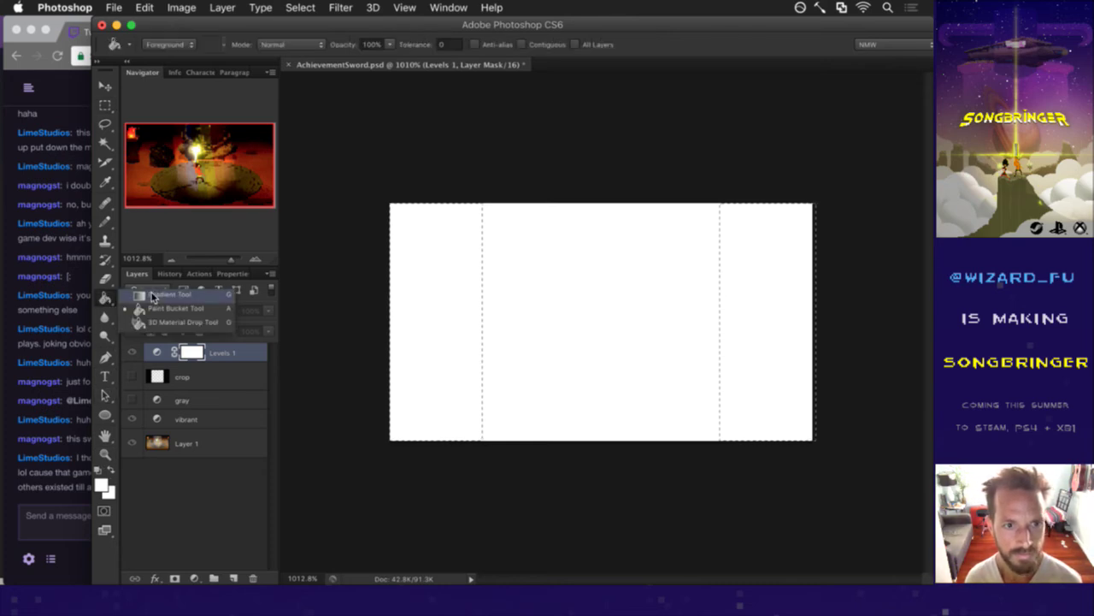
left_click(154, 298)
left_click(101, 483)
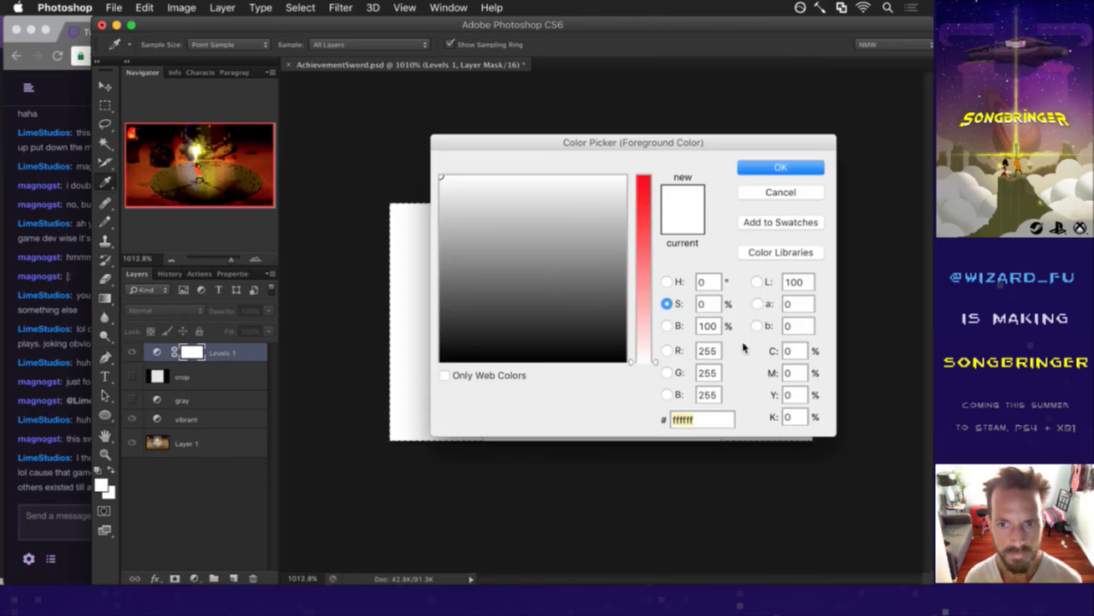
left_click(783, 167)
left_click(110, 494)
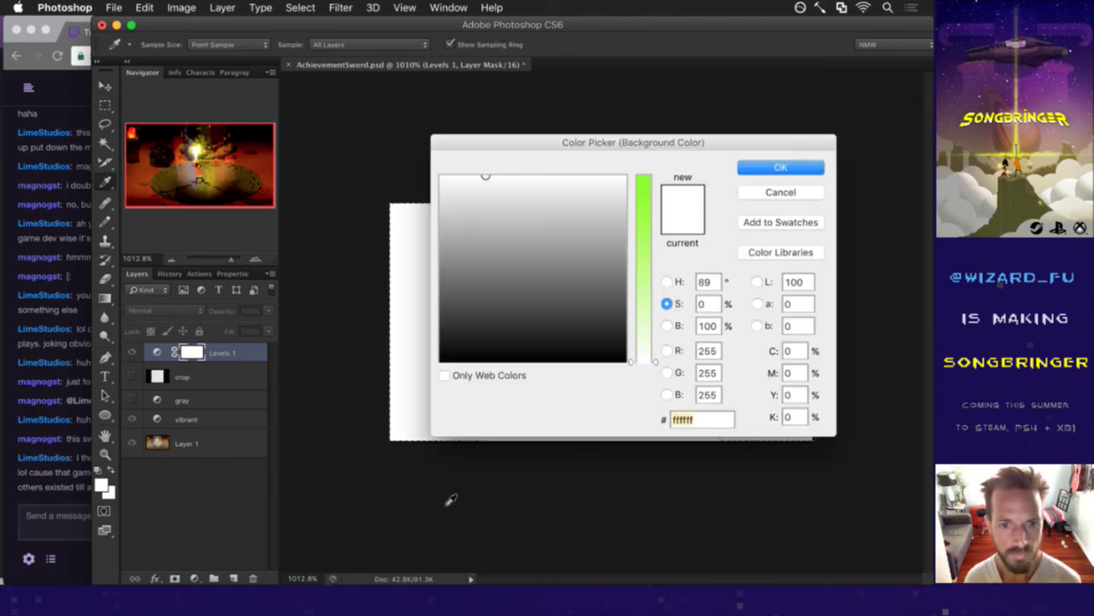
left_click(597, 332)
left_click(800, 167)
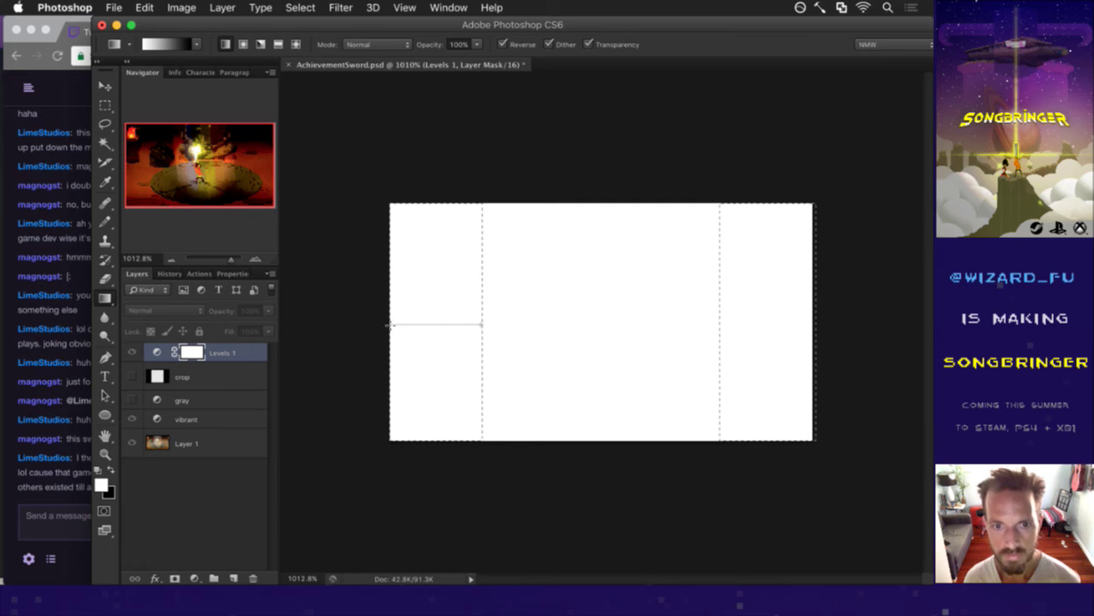
Try a horizontal linear gradient on the Levels 1 mask from the square frame's left edge to the canvas's left edge, and undo it.
left_click_drag(482, 324, 390, 324)
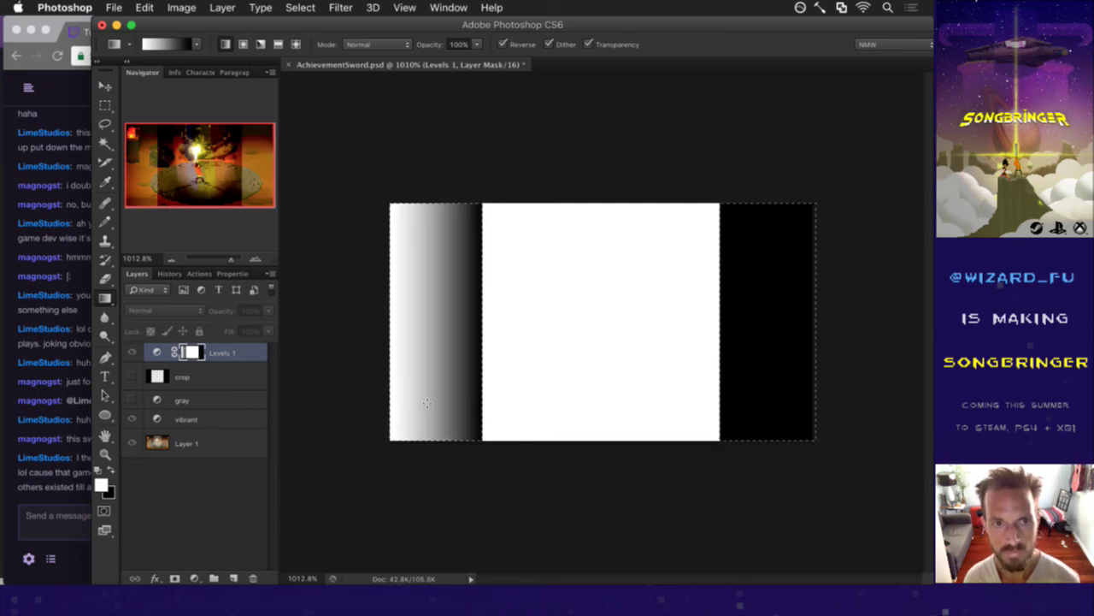
key("super+z")
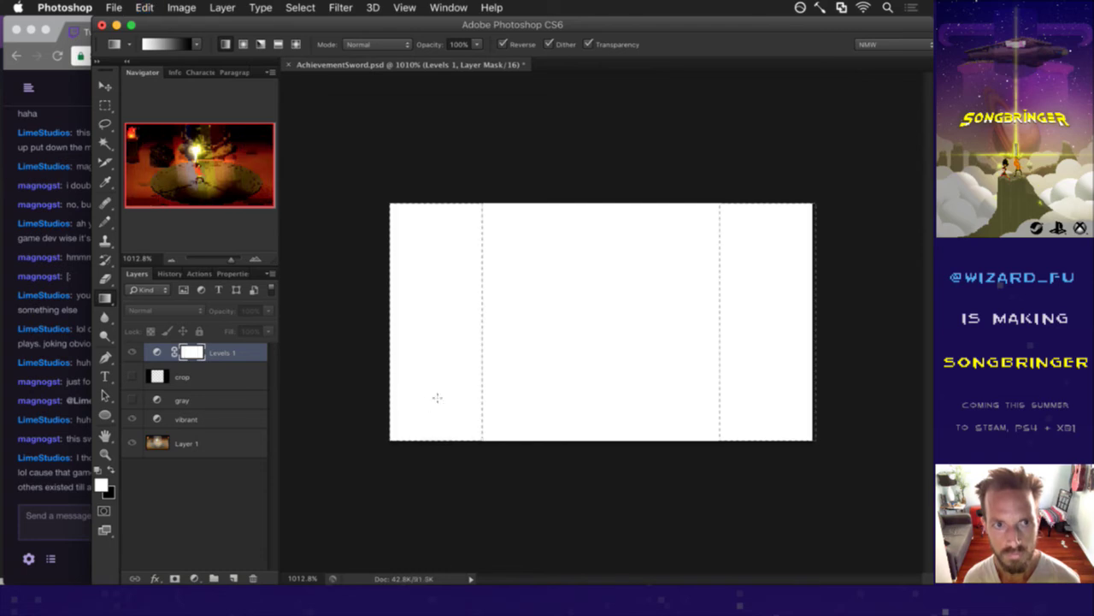
Clear the side-bar selection using the Rectangular Marquee tool.
key("m")
left_click_drag(714, 234, 709, 202)
Switch to Chrome and read the newest Twitch chat message comparing the viewer's game with another one.
left_click(34, 493)
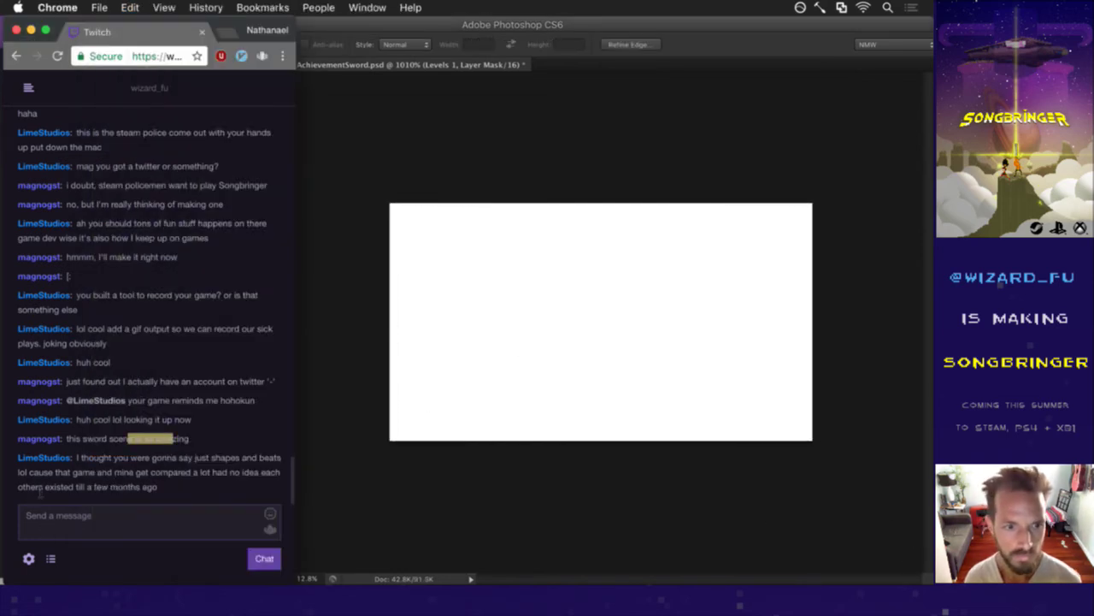
left_click_drag(79, 458, 94, 472)
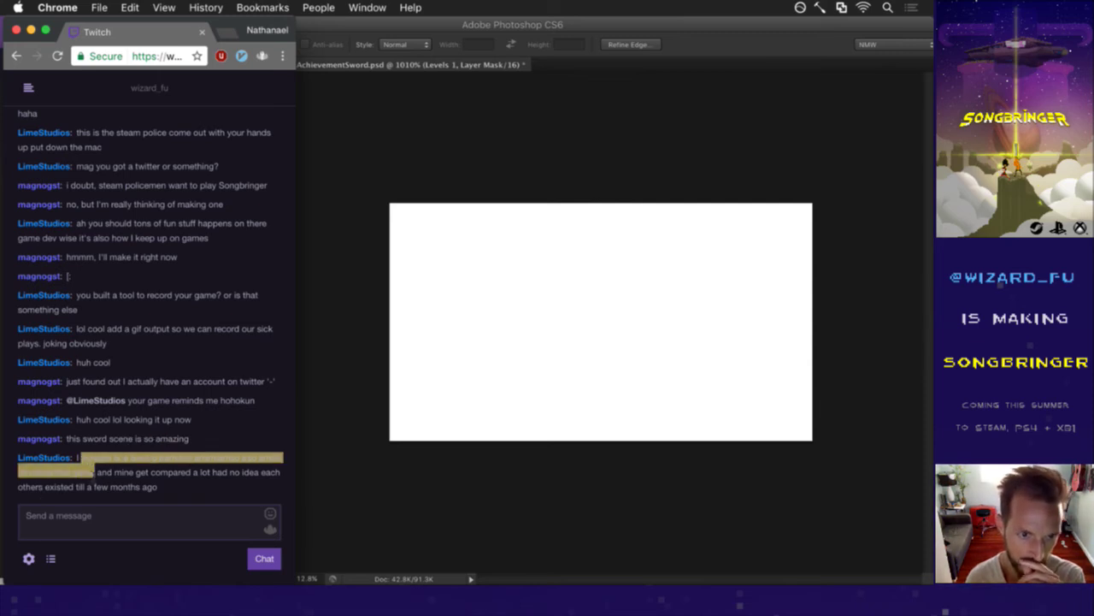
left_click_drag(198, 458, 157, 479)
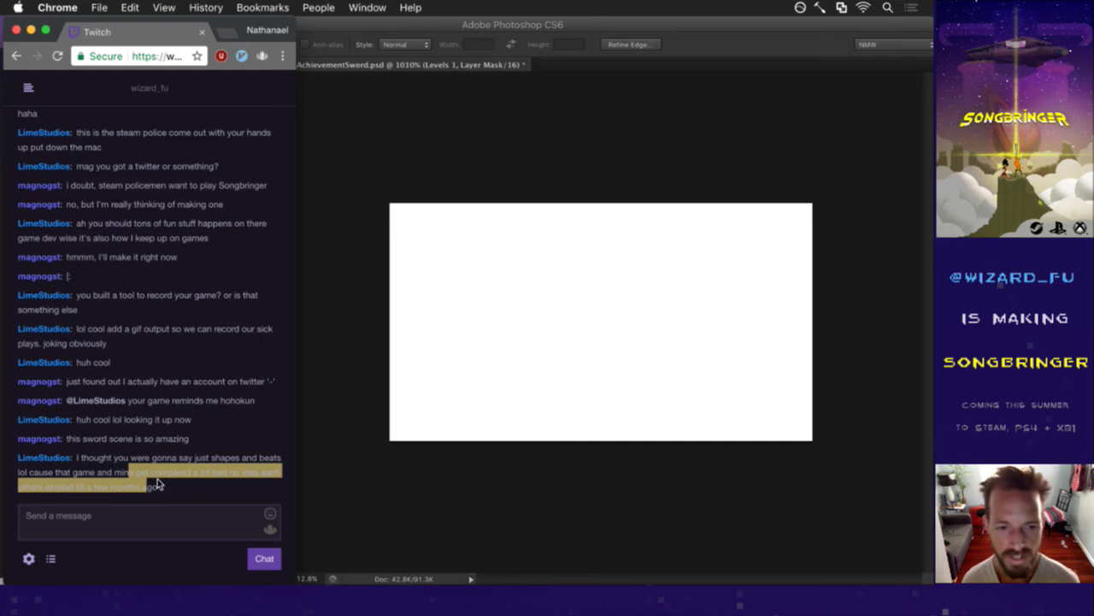
left_click(157, 485)
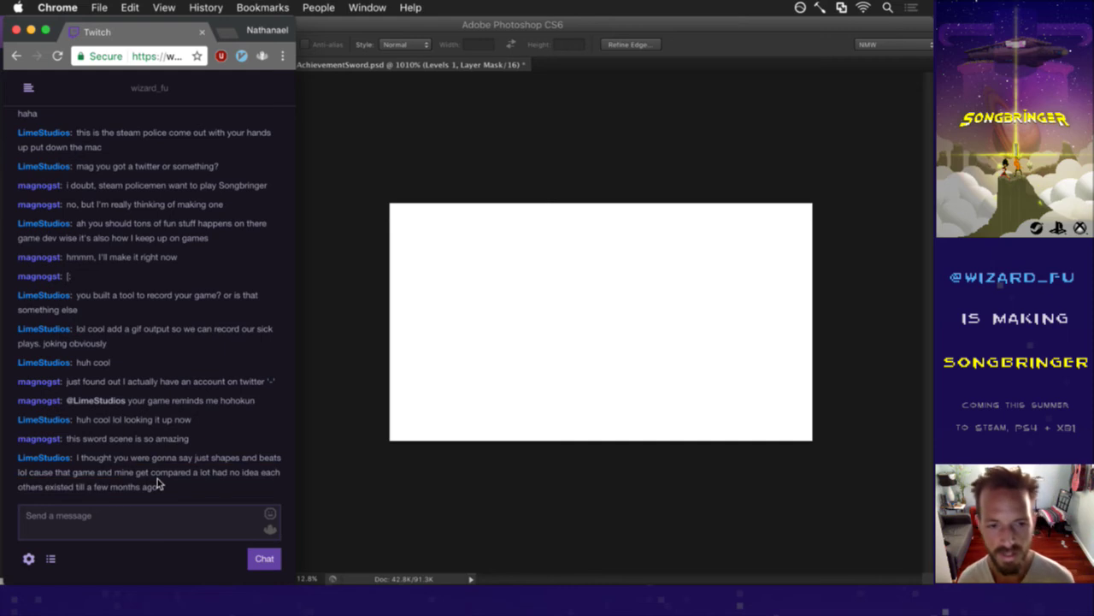
Switch to Photoshop and fill the selected left strip of the Levels 1 mask with a gradient from black at the outer edge to white.
left_click(352, 488)
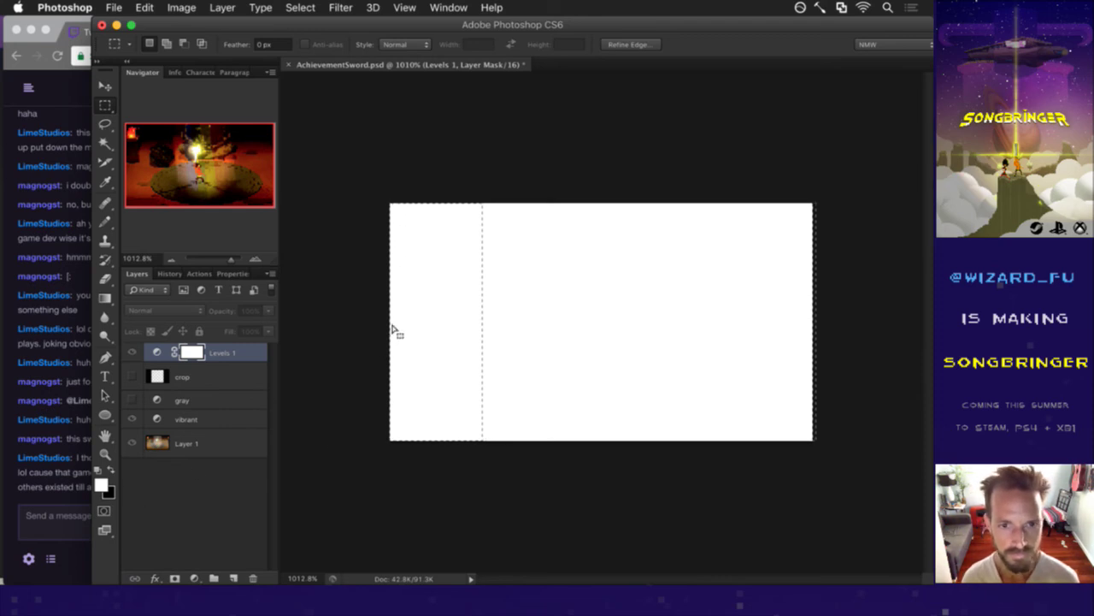
left_click(105, 298)
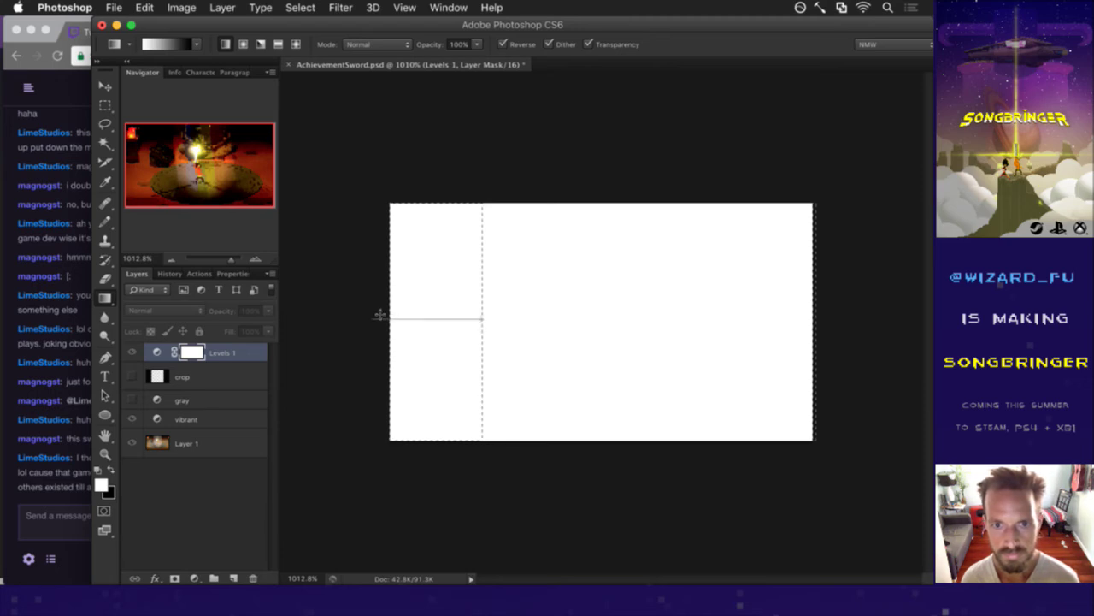
left_click_drag(392, 317, 471, 317)
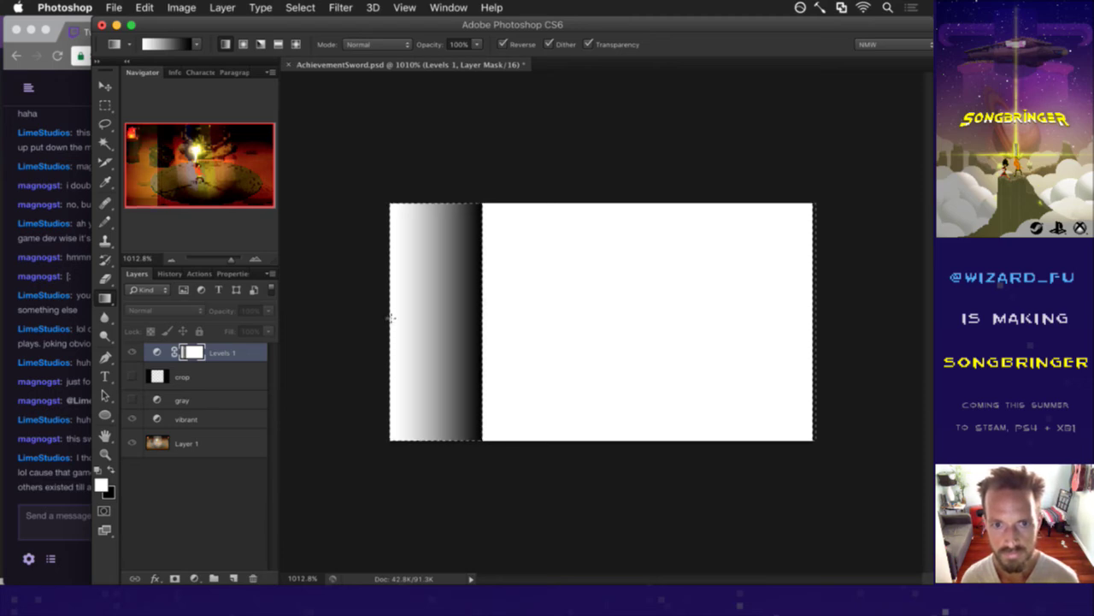
key("super+z")
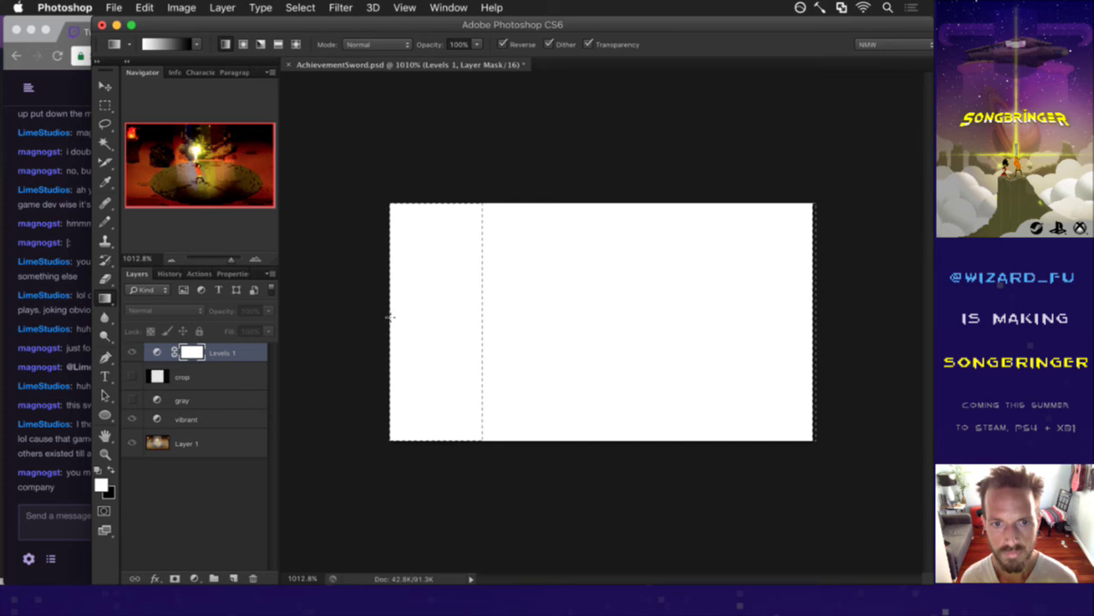
left_click_drag(482, 316, 473, 319)
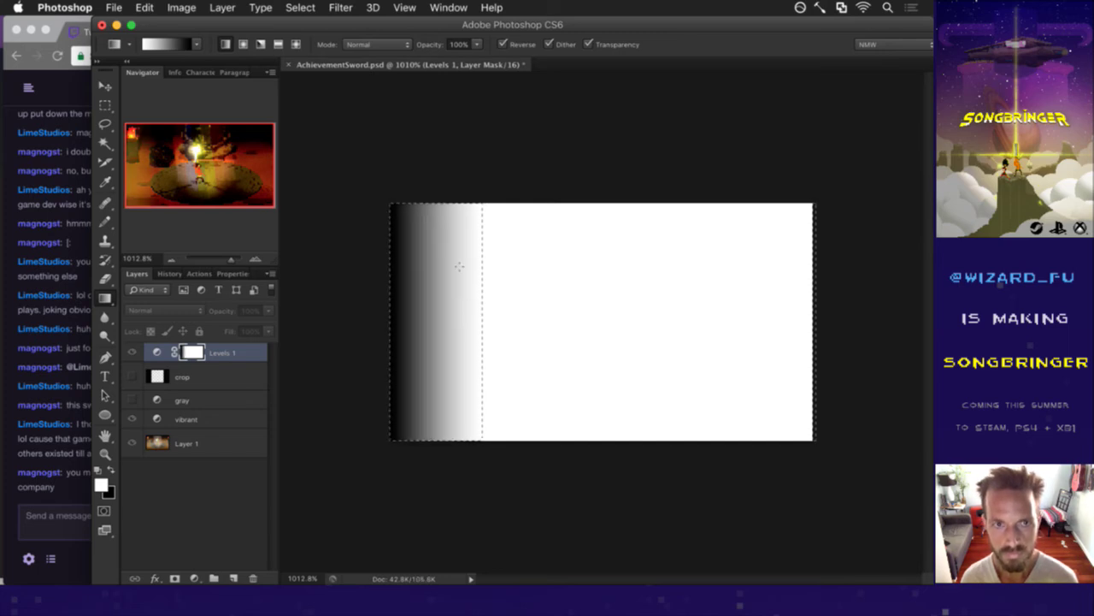
Select only the right-hand strip of the crop layer, fill it on the Levels 1 mask with a gradient darkening to the outer edge, and deselect.
key("m")
left_click(157, 377, "super")
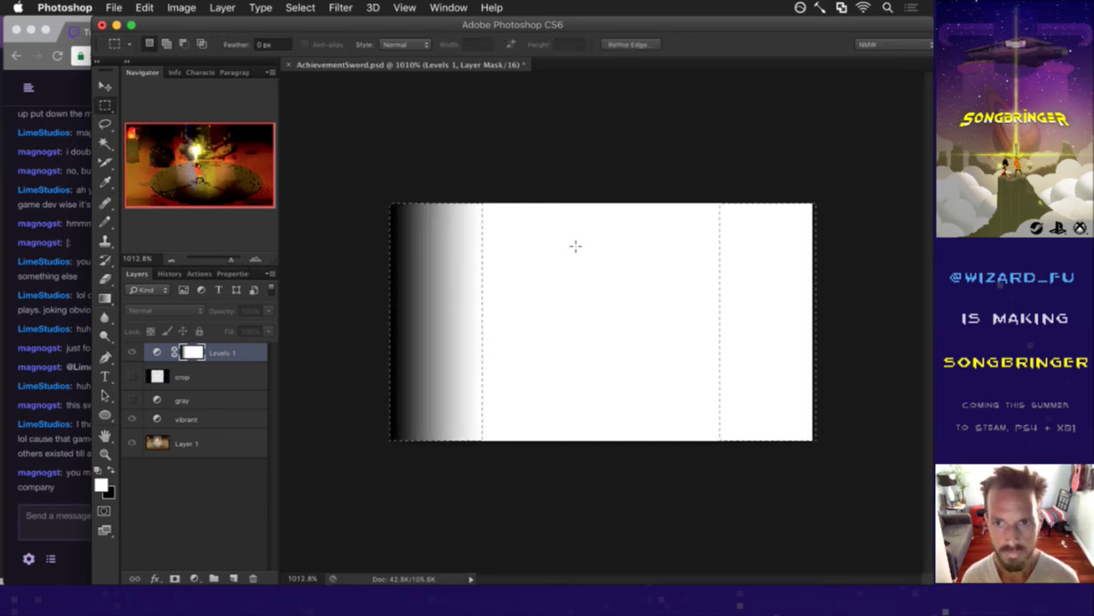
left_click_drag(384, 185, 537, 463)
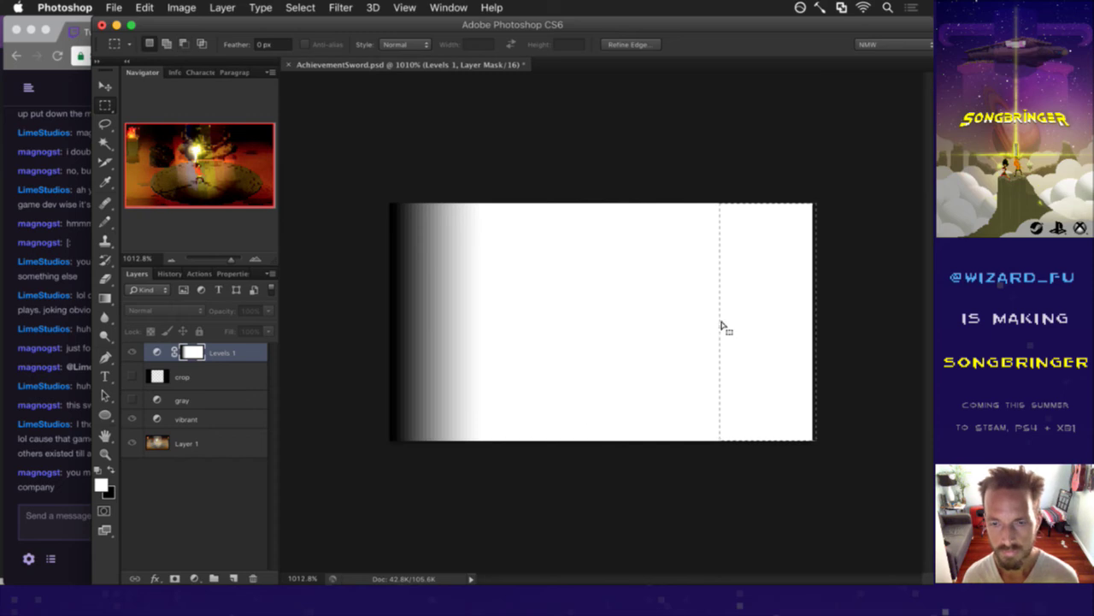
left_click(106, 300)
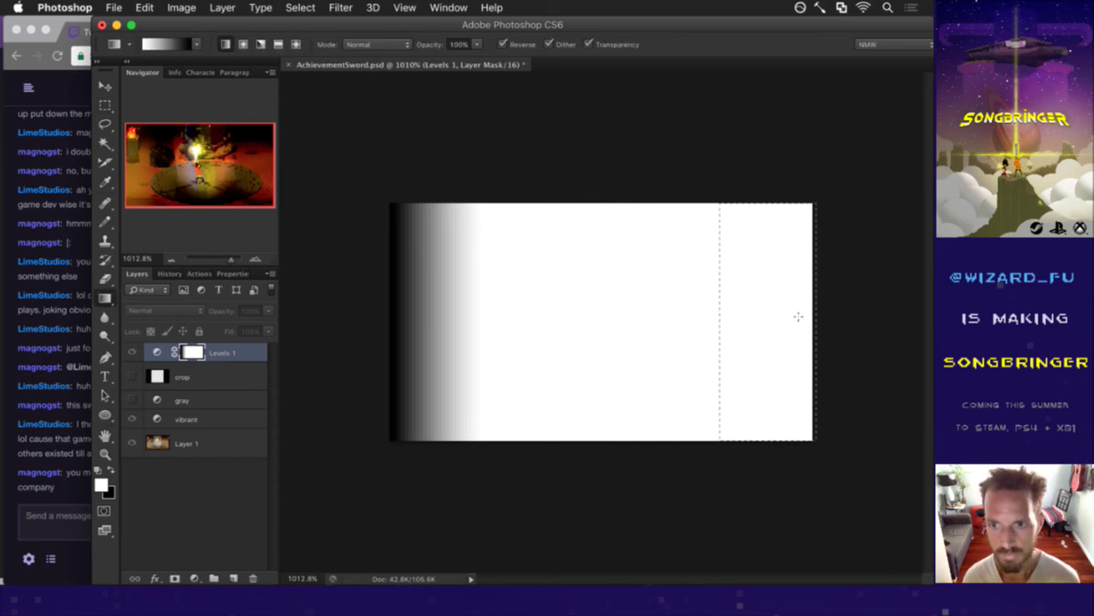
left_click_drag(783, 317, 723, 322)
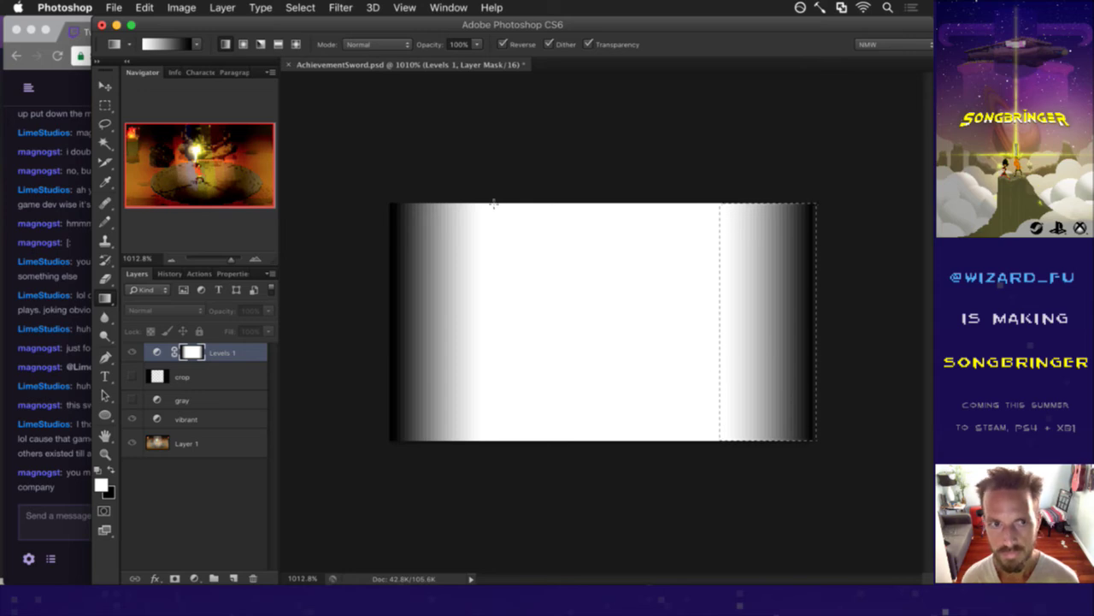
key("m")
key("ctrl+d")
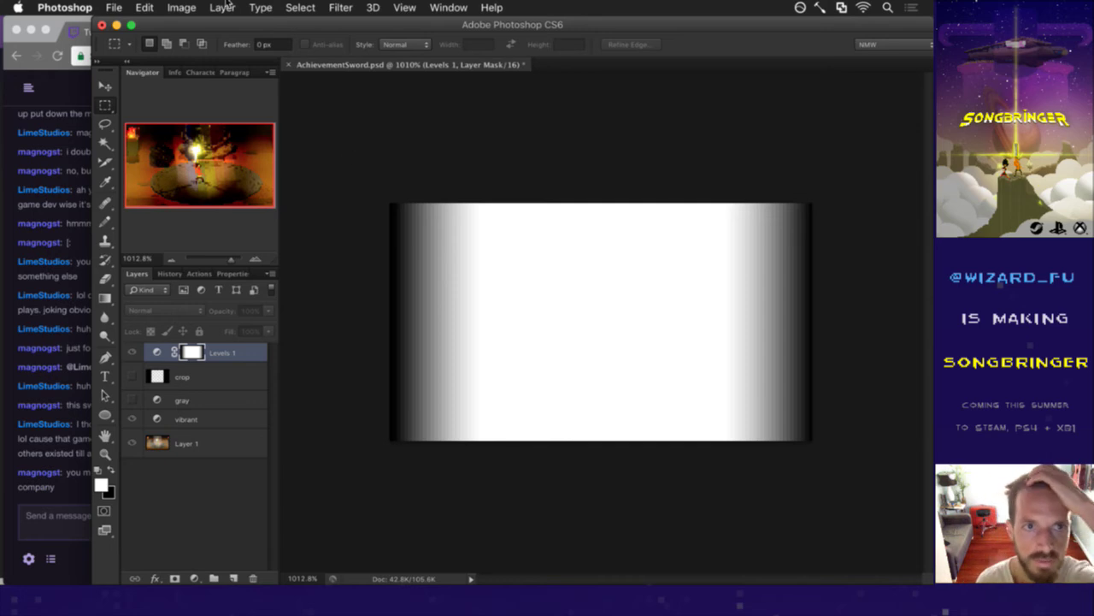
Invert the Levels 1 layer mask so the adjustment affects only the image's left and right edges.
left_click(195, 6)
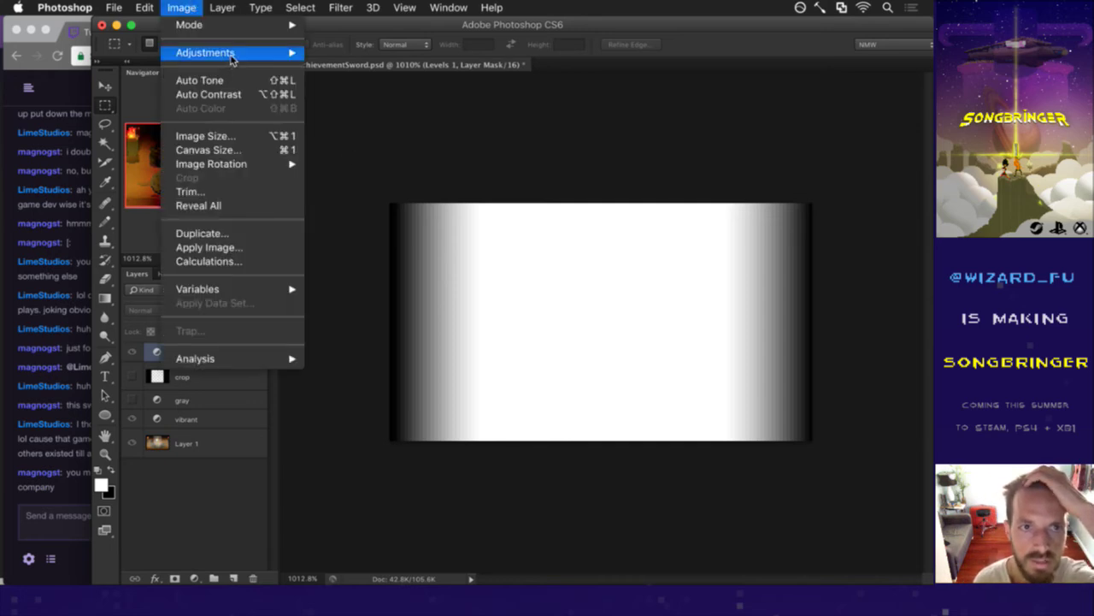
mouse_move(232, 54)
left_click(335, 233)
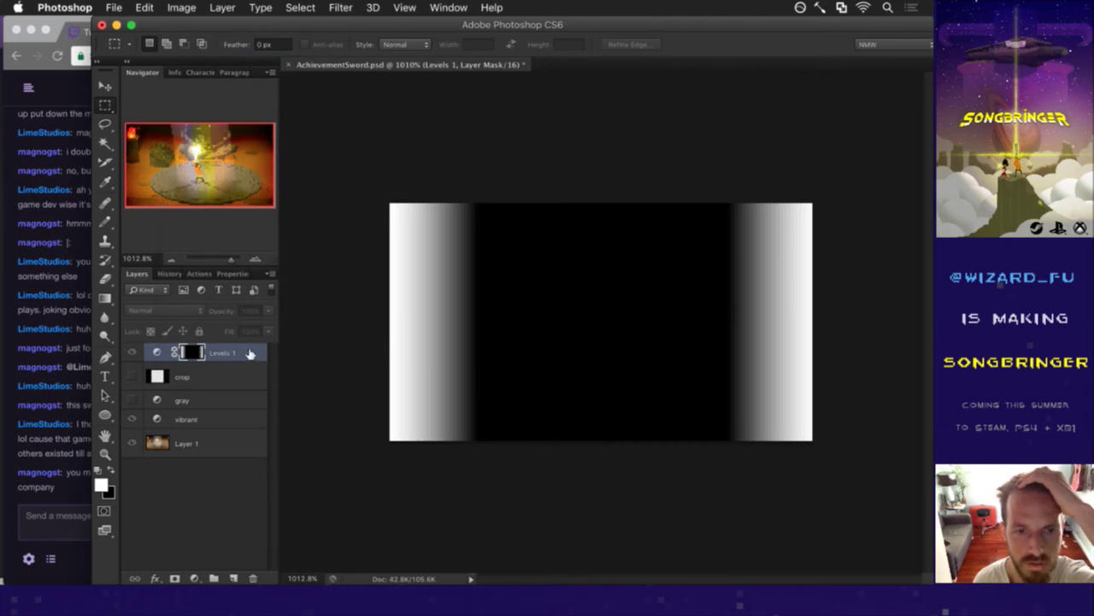
Raise the shadow input level of the Levels 1 adjustment to about 160 to darken the image's side edges.
left_click(158, 353)
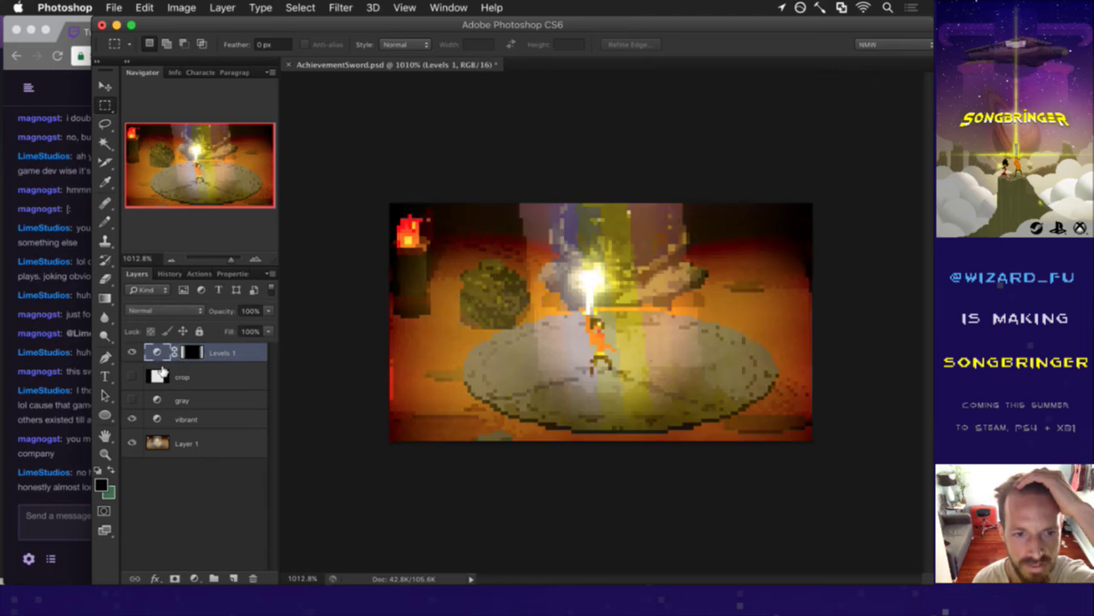
left_click(163, 371)
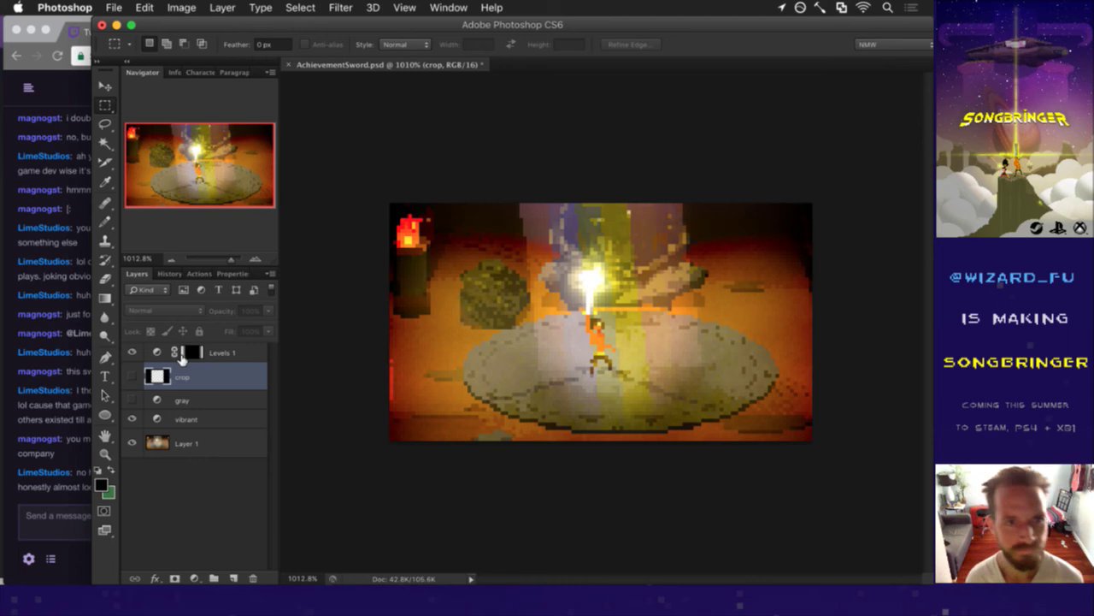
left_click(189, 352)
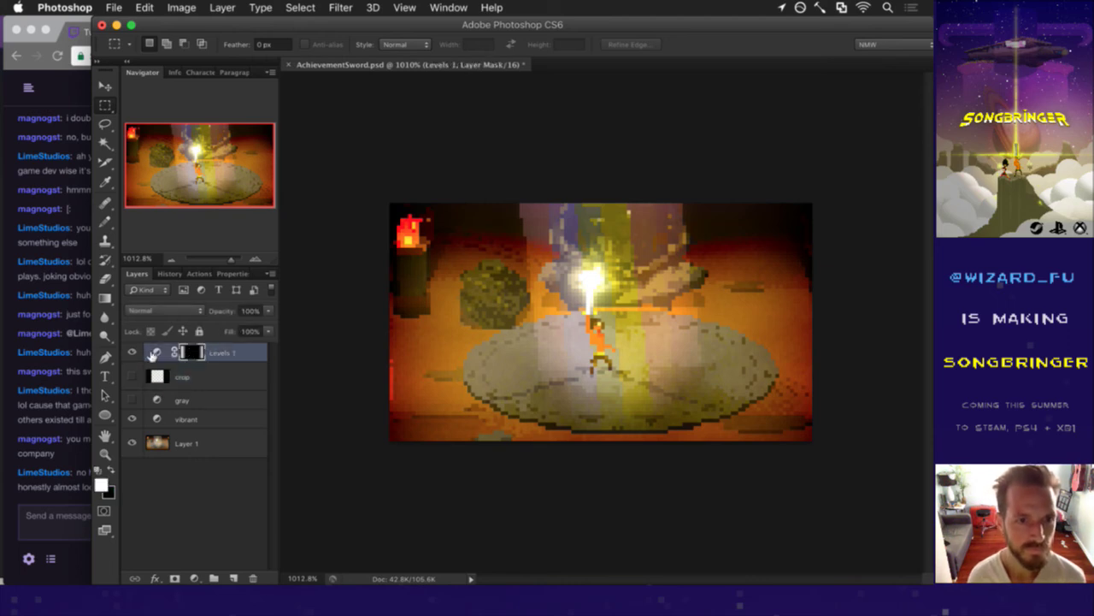
double_click(156, 352)
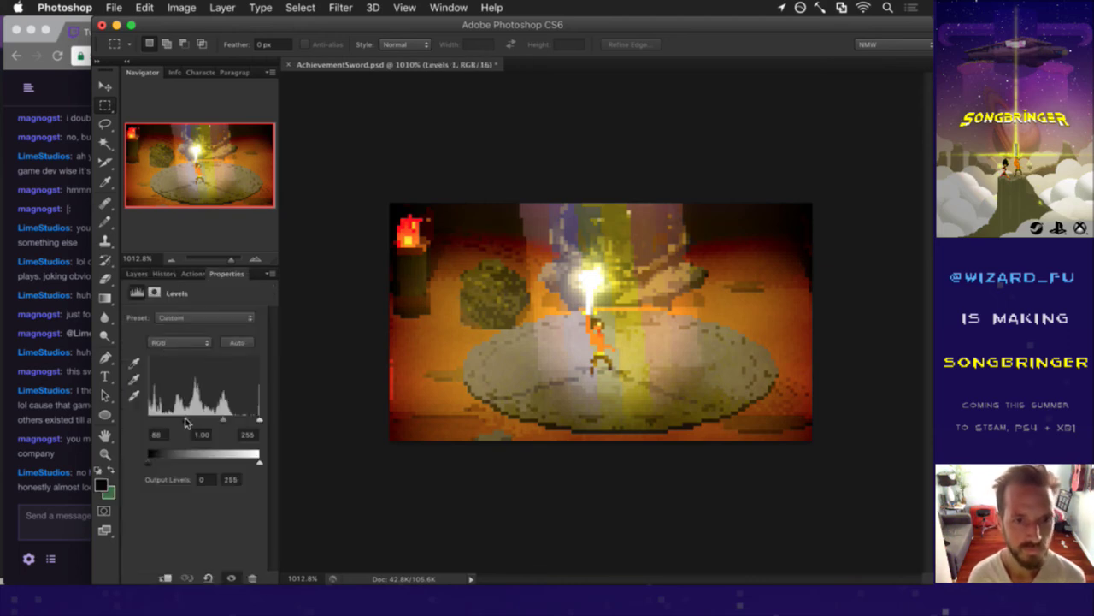
left_click_drag(187, 423, 220, 425)
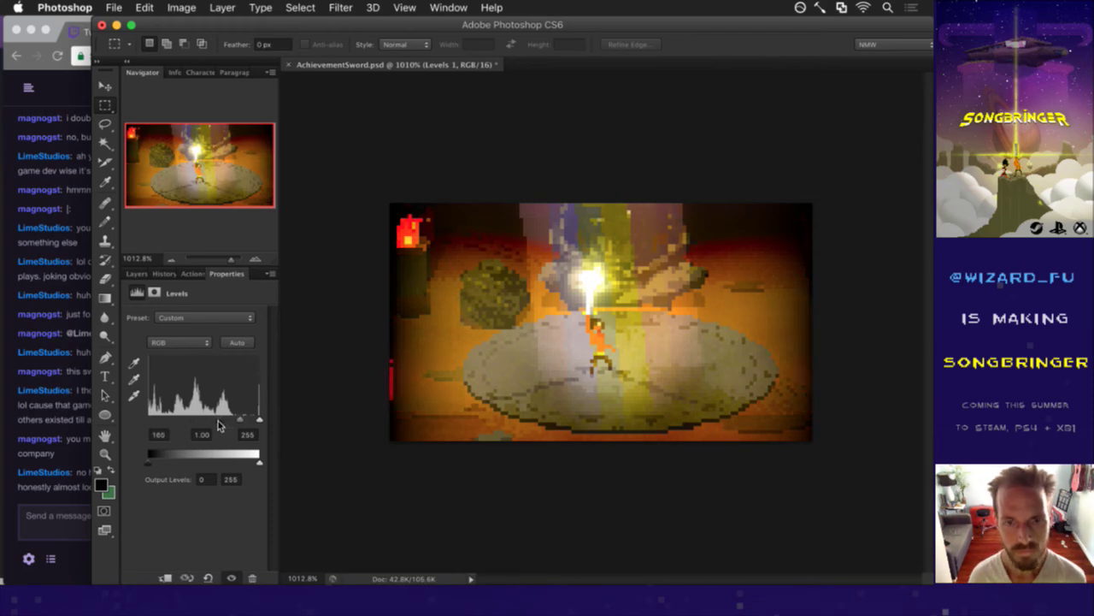
left_click(136, 274)
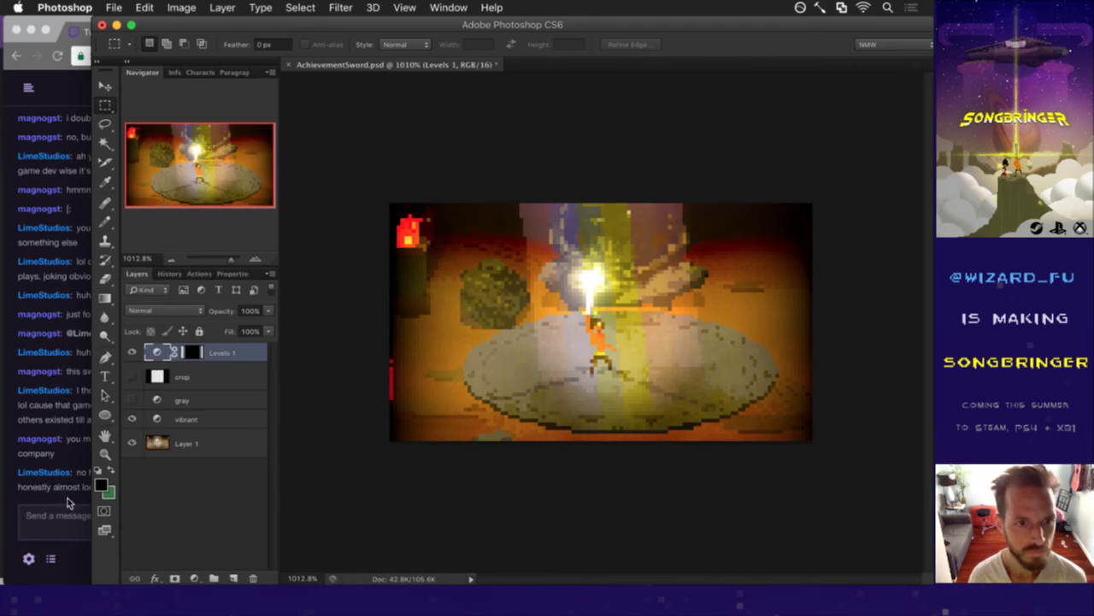
Try nudging Layer 1 slightly to the left to compare its position, and move it back.
left_click(165, 442)
key("v")
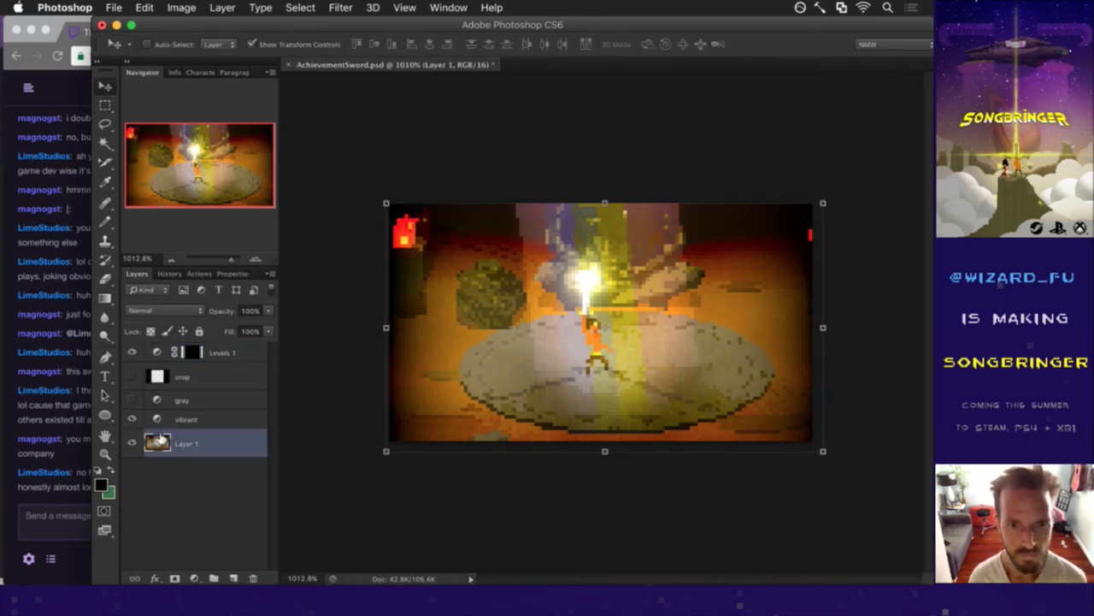
key("Left")
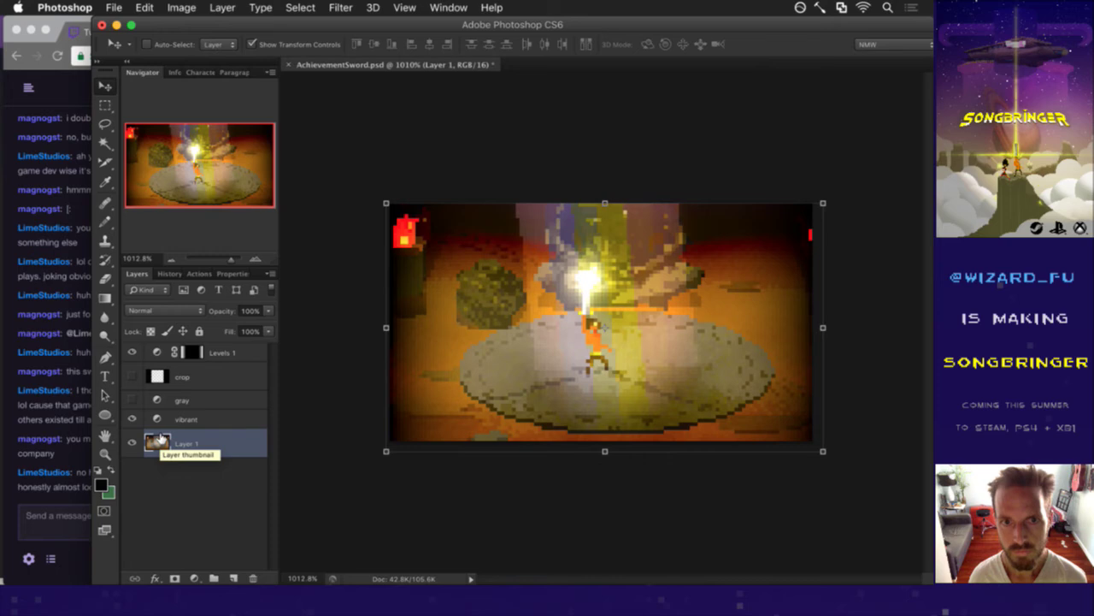
key("Right")
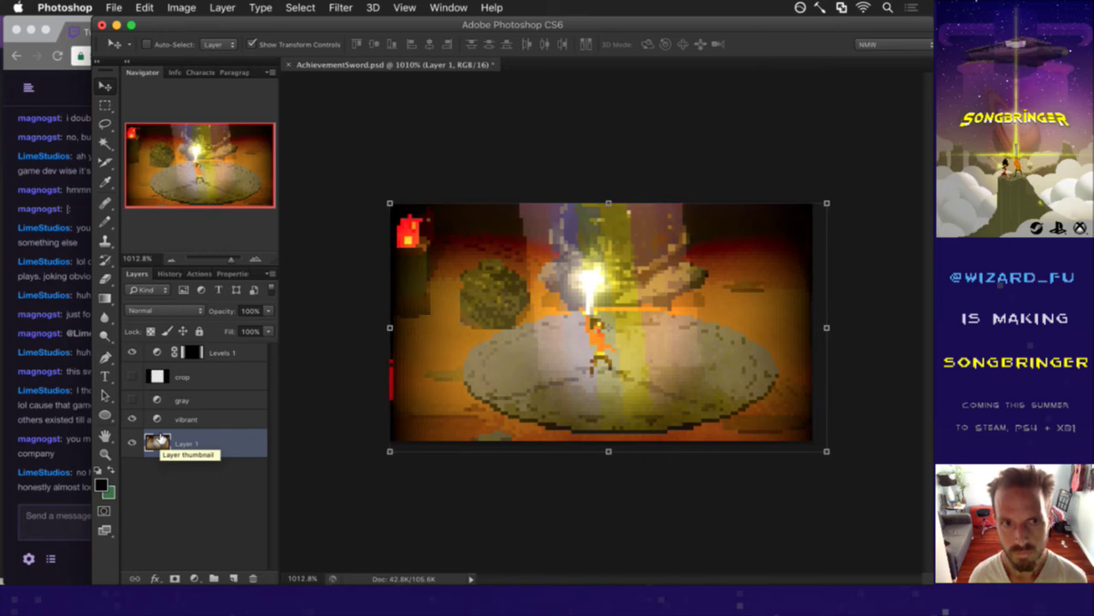
key("Left")
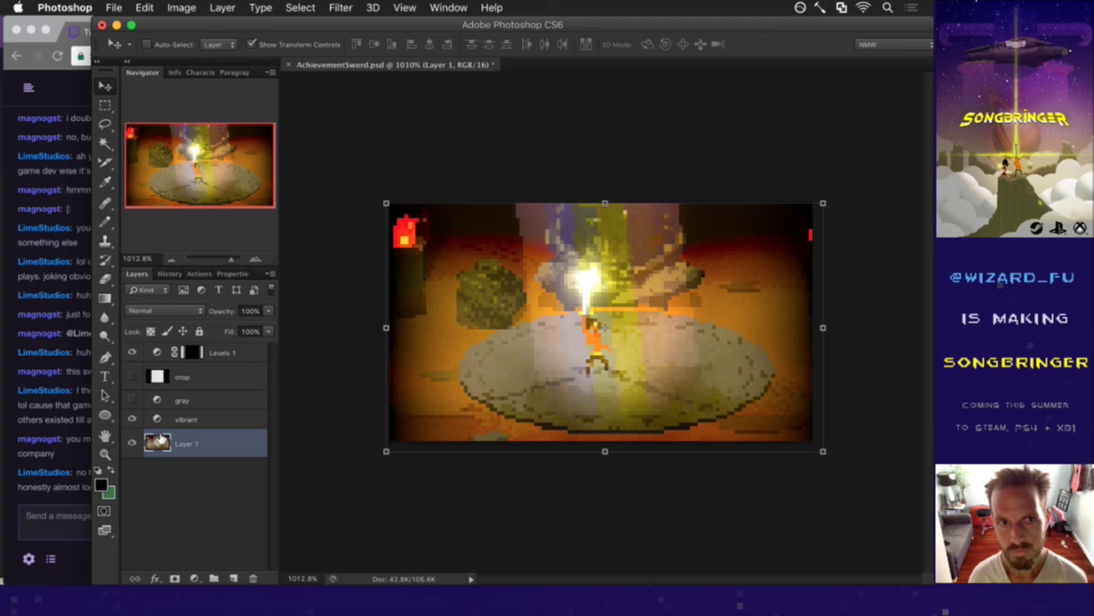
key("Right")
key("m")
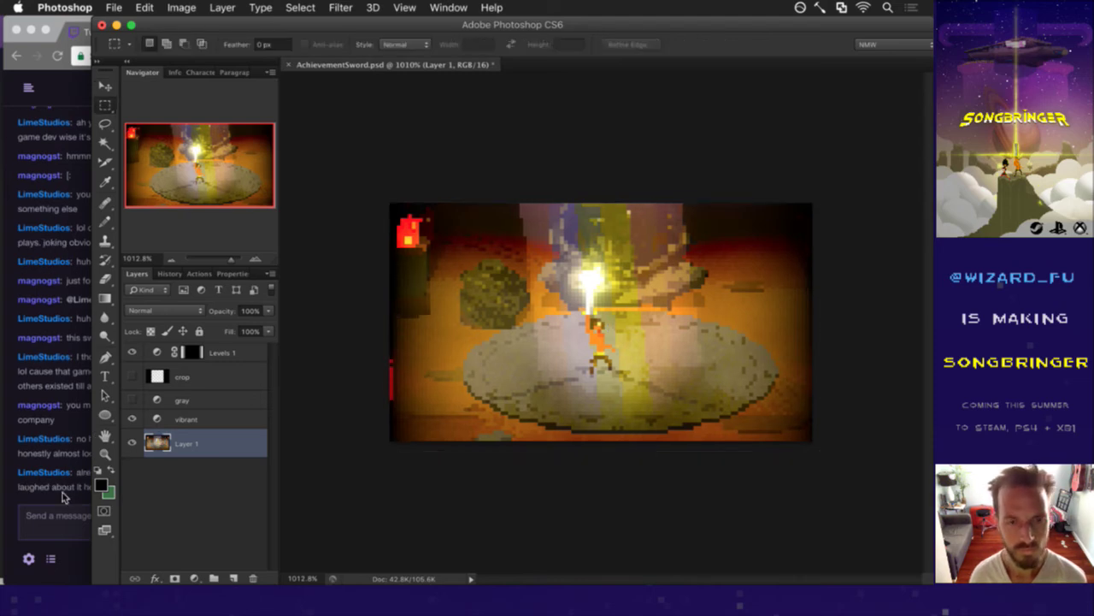
Hide the Levels 1 adjustment layer.
left_click(131, 352)
Switch to Chrome and open the justshapesandbeats.com link from the Twitch chat in a new tab.
left_click(59, 492)
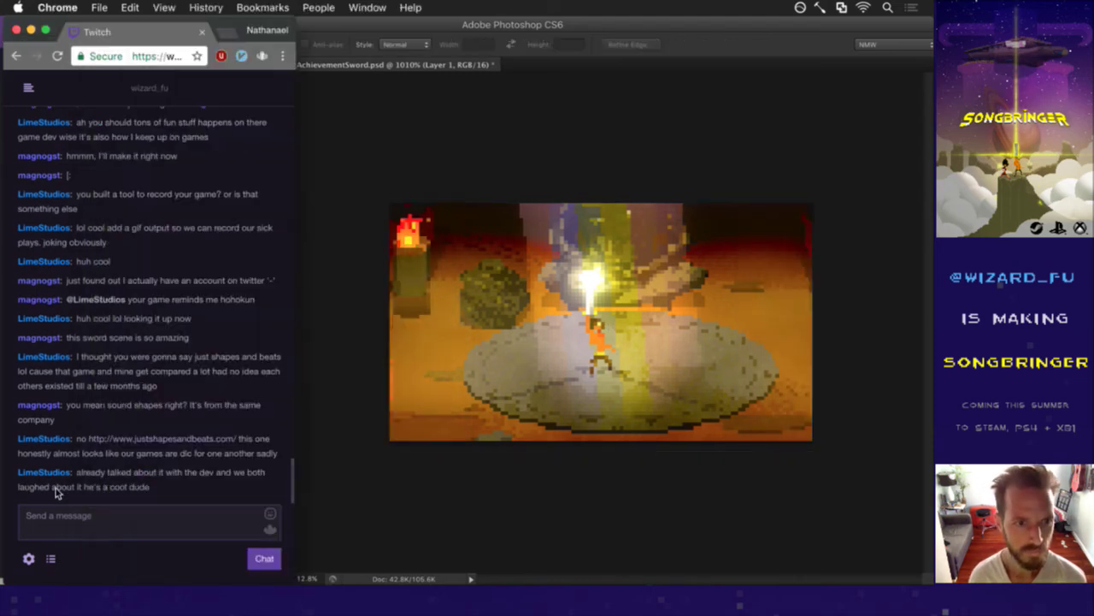
right_click(109, 452)
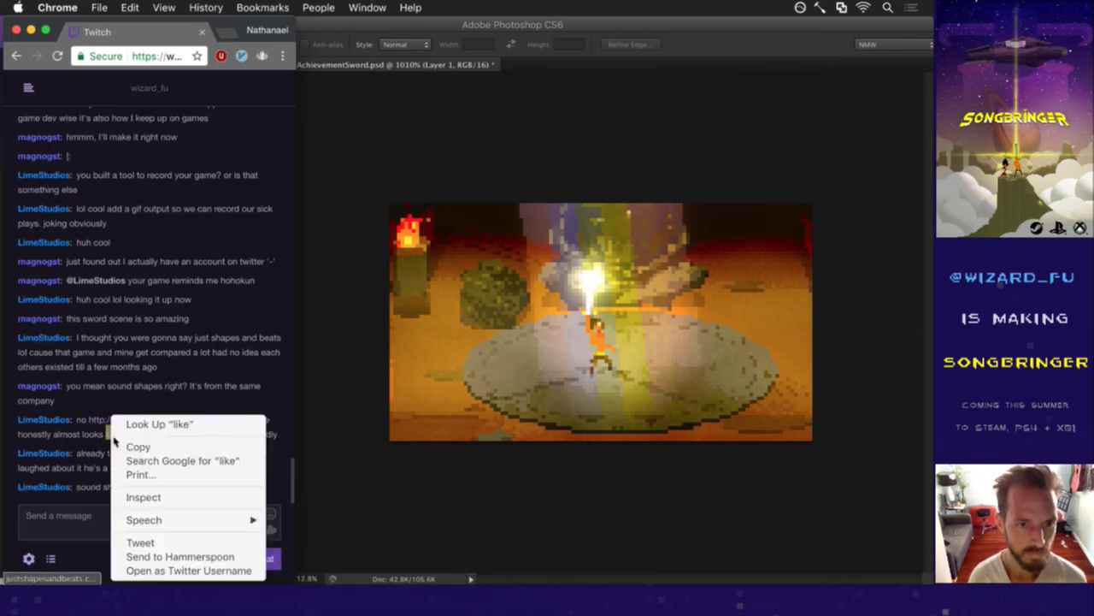
left_click(101, 464)
right_click(133, 420)
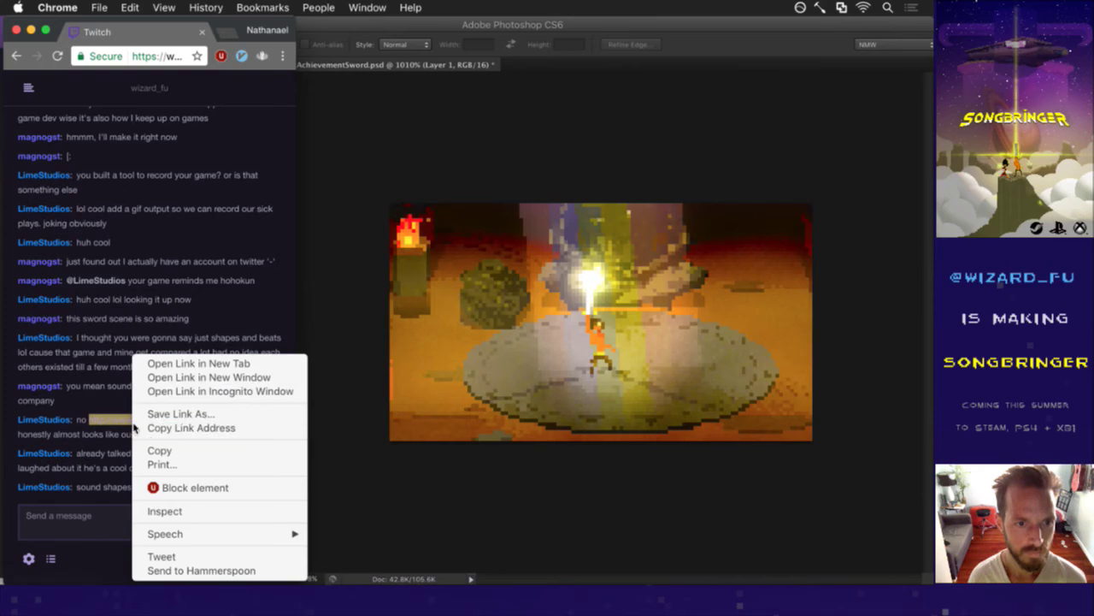
left_click(213, 368)
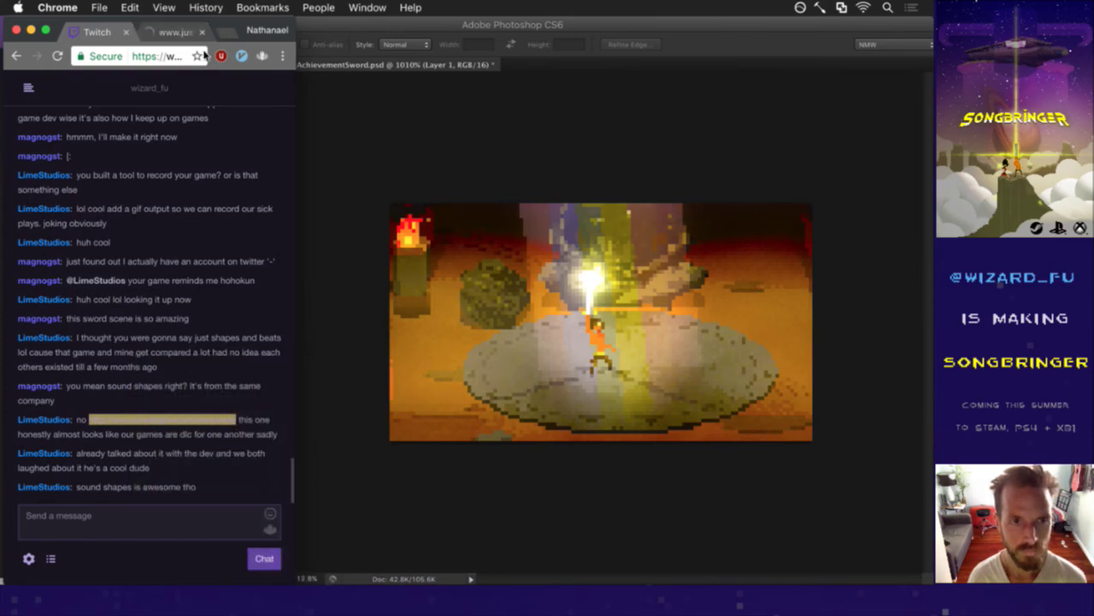
Separate the Just Shapes & Beats page into its own window, look through it, and close that window.
left_click_drag(248, 31, 257, 62)
left_click_drag(419, 115, 807, 128)
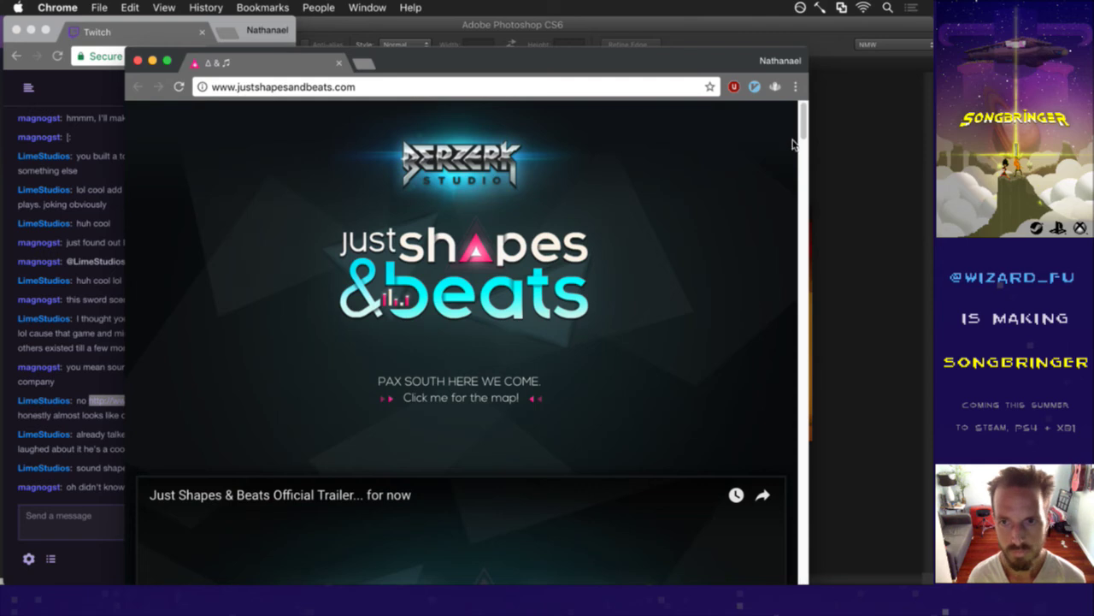
left_click_drag(803, 130, 804, 323)
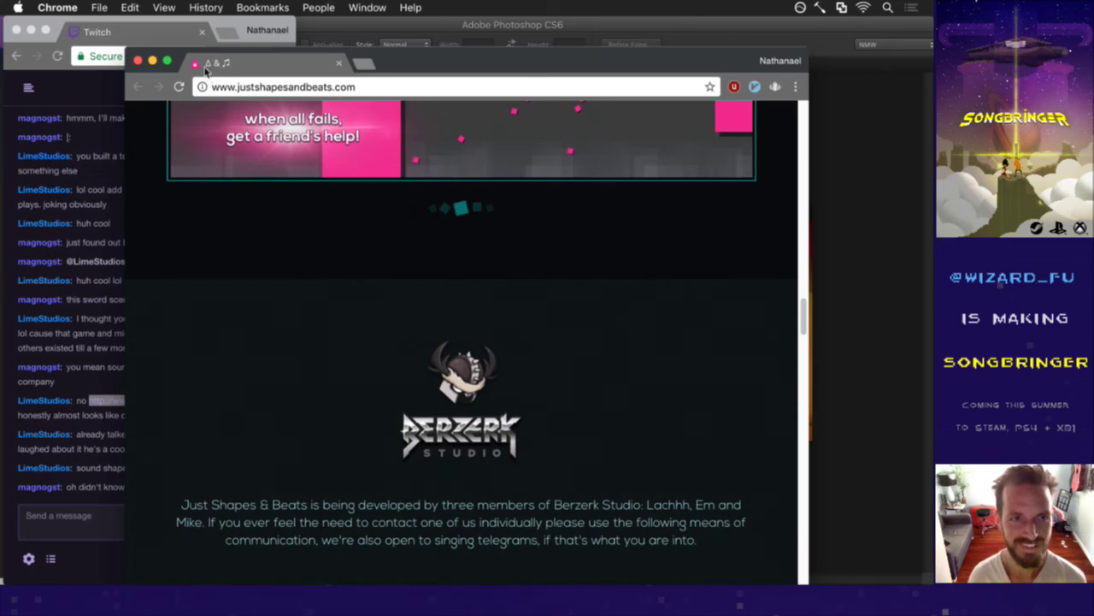
left_click(138, 61)
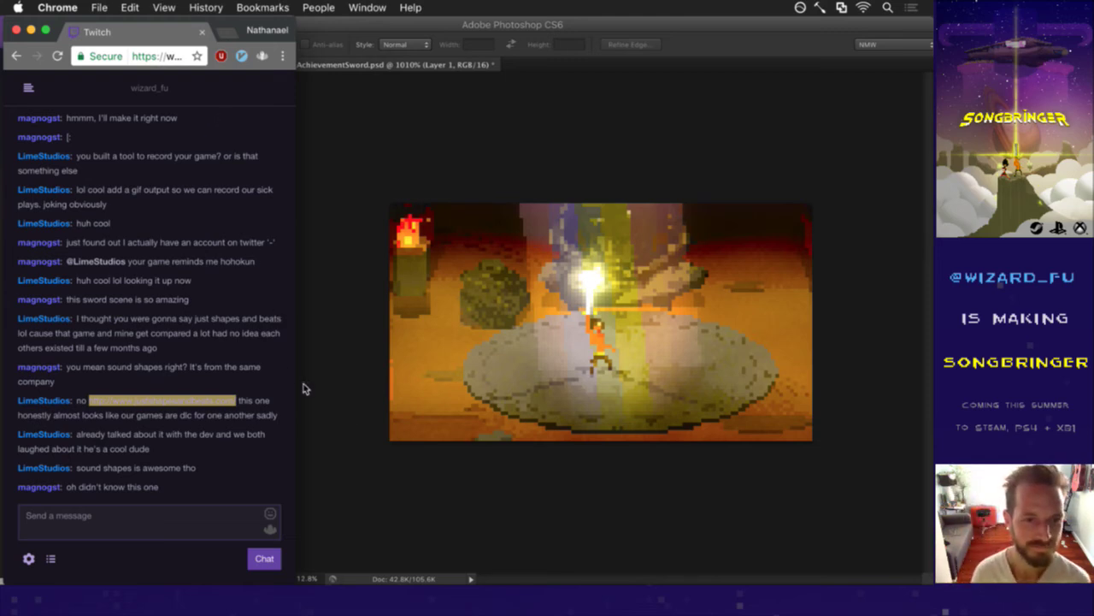
Switch to Photoshop and sample the orange ground color beside the bright stray pixels on the image's left edge for the Pencil.
left_click(353, 408)
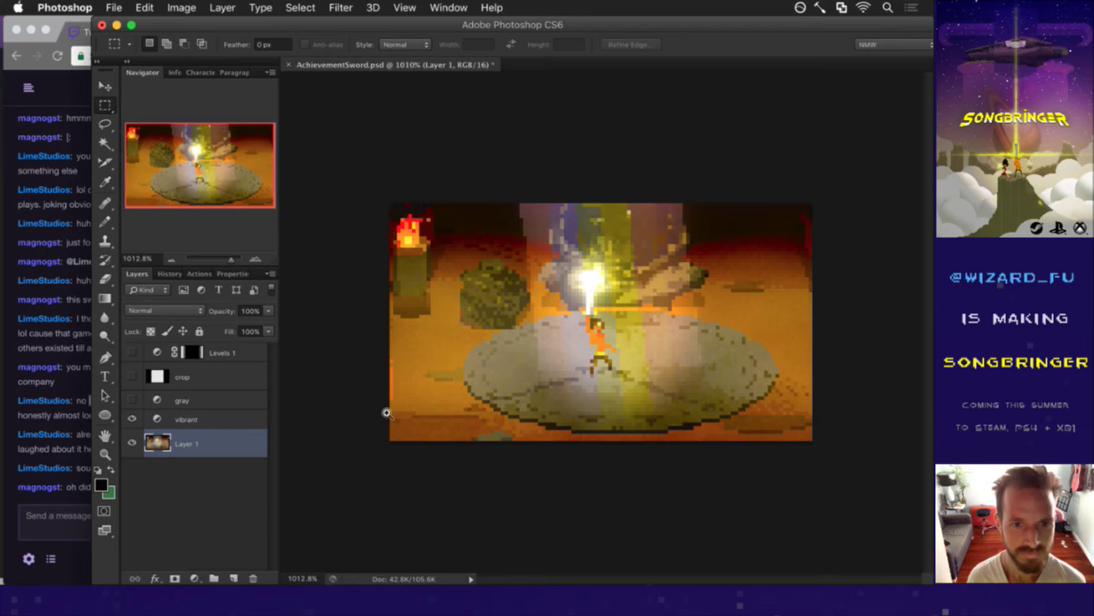
scroll(382, 409, "up", 4)
key("x")
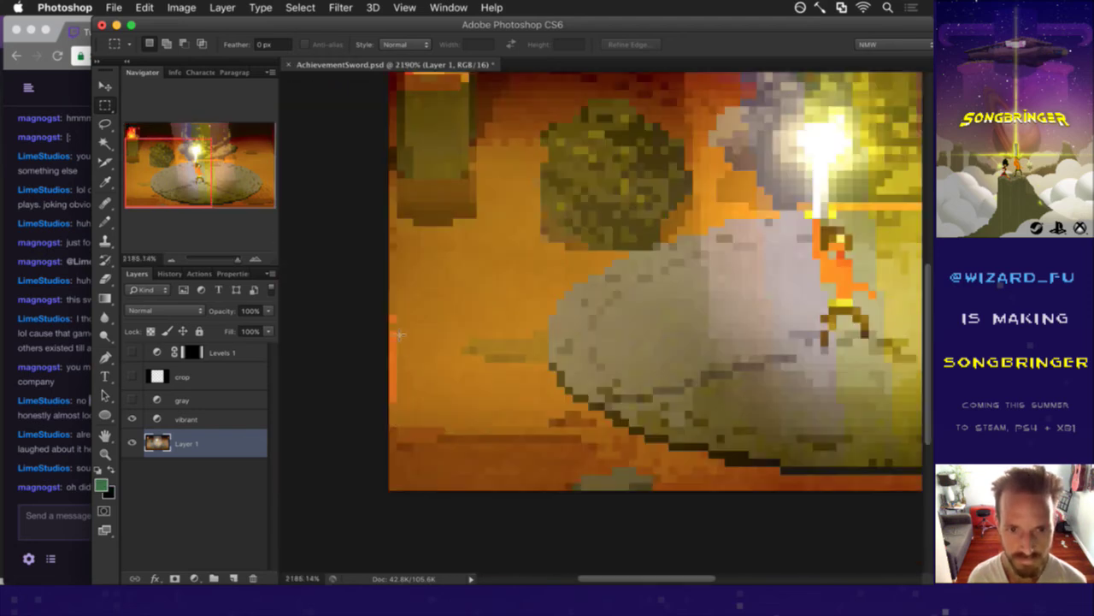
key("i")
left_click(403, 338)
key("b")
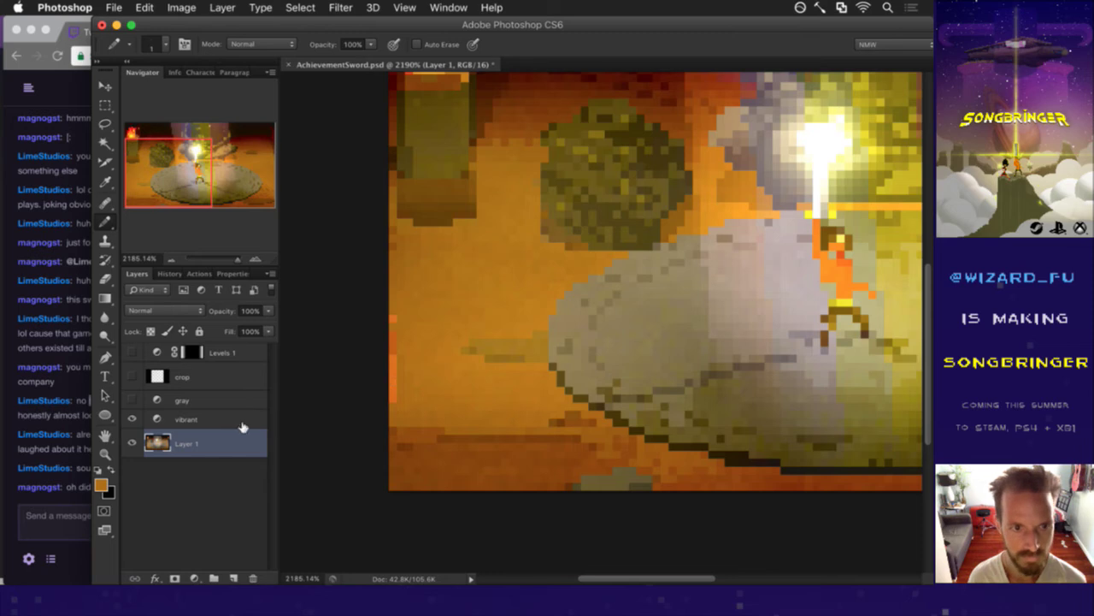
Hide the vibrant layer, resample the ground color from Layer 1, and pencil over the stray pixels on the left edge.
left_click(131, 418)
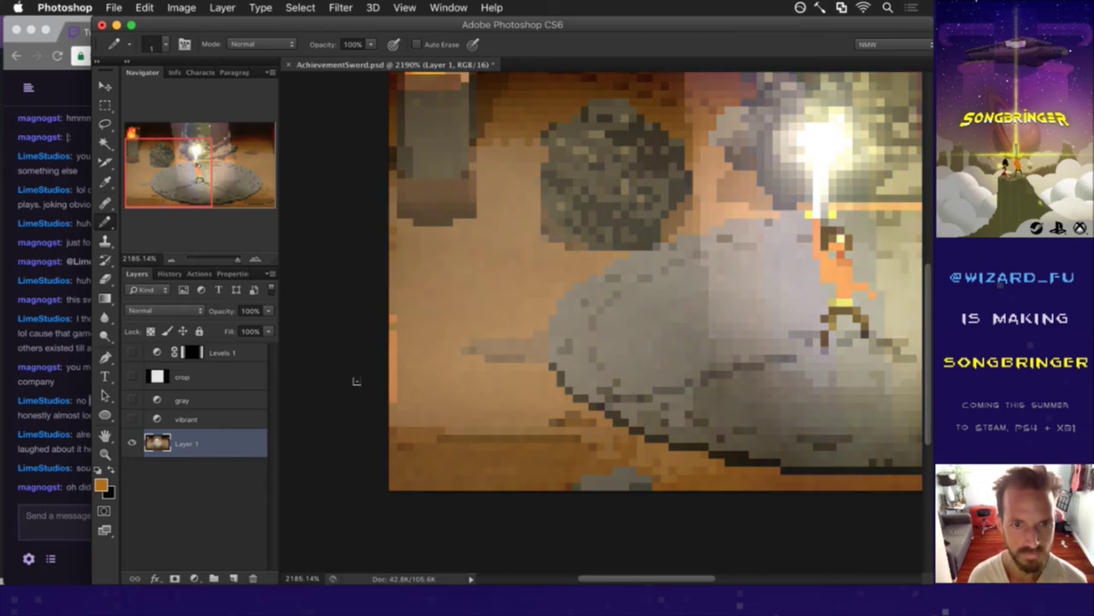
left_click(406, 342, "alt")
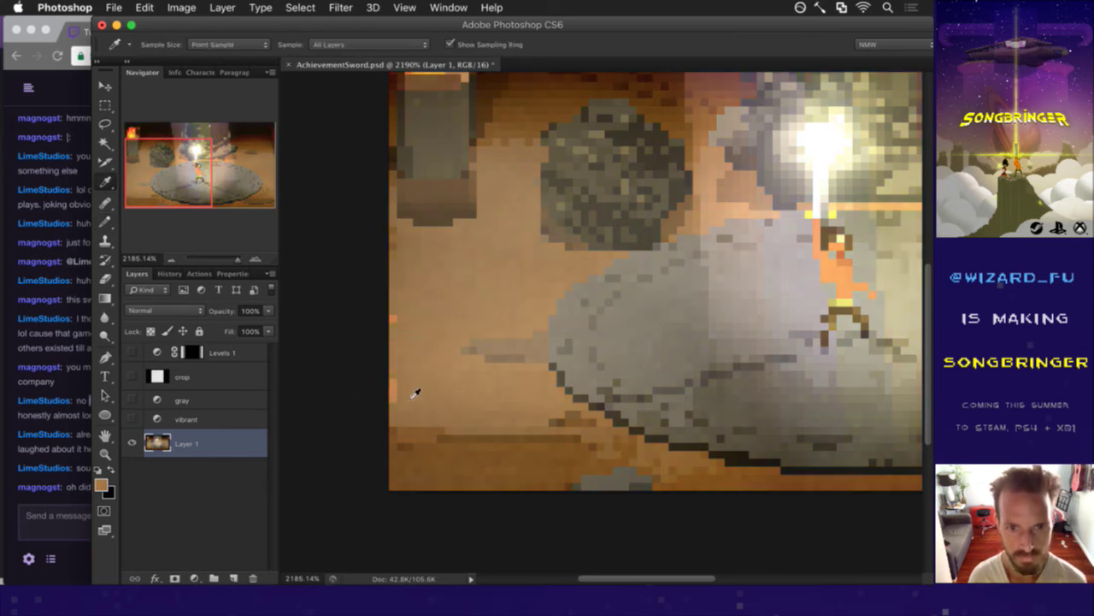
key("alt")
key("b")
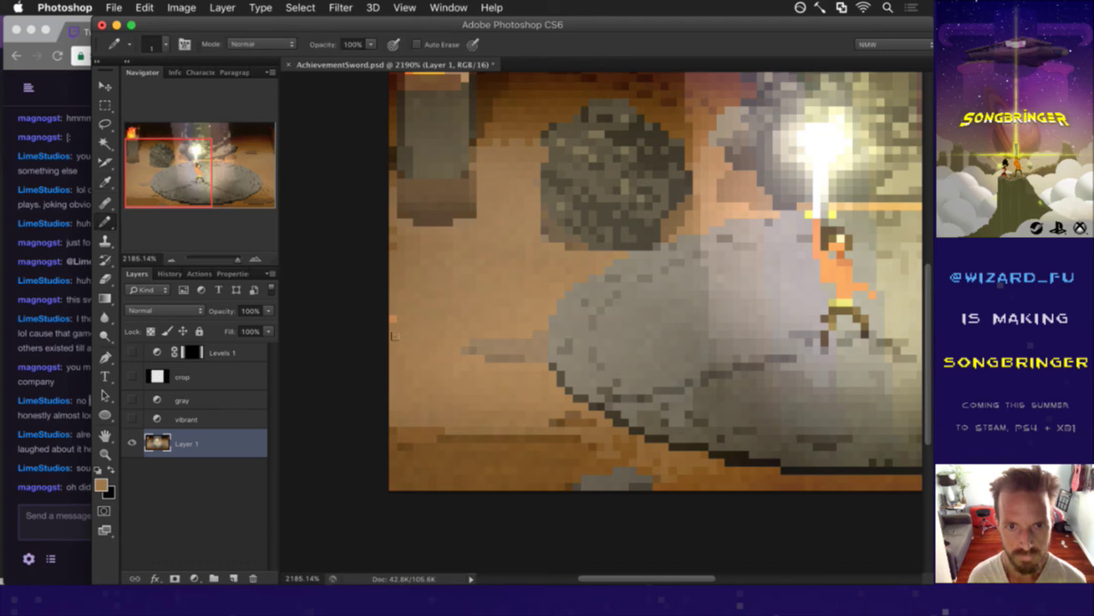
Show the vibrant and Levels 1 adjustment layers.
left_click(132, 418)
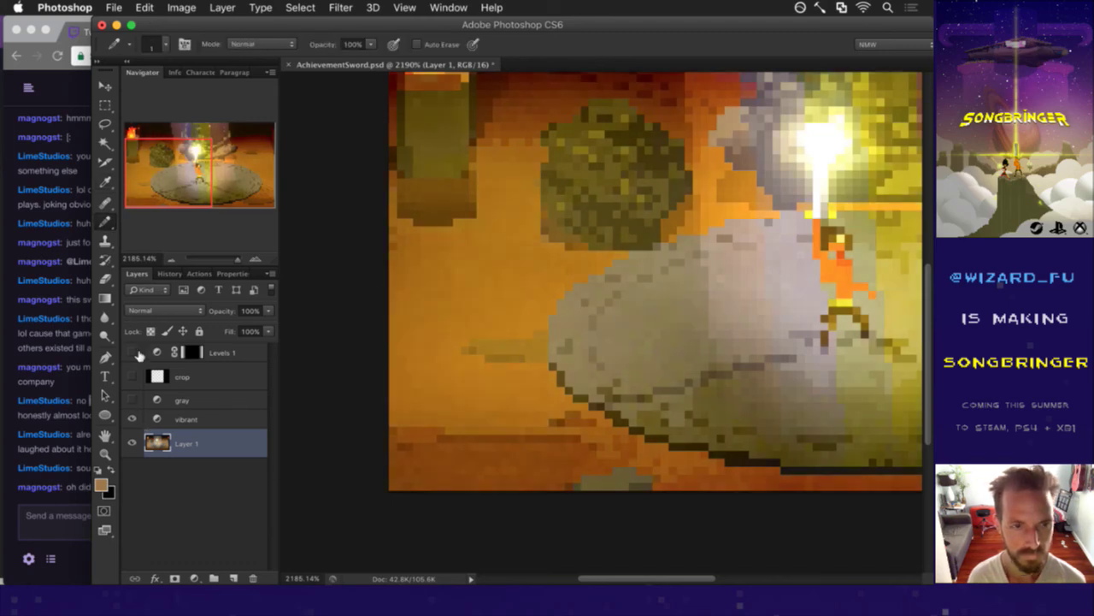
left_click(132, 352)
scroll(630, 298, "down", 5)
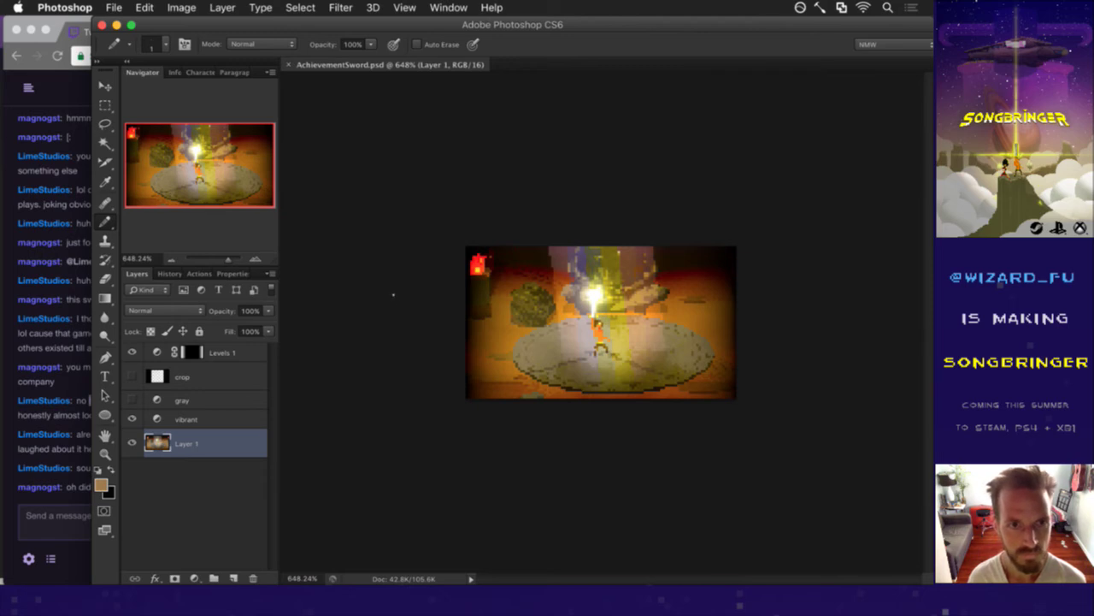
Show the gray adjustment layer and run the SaveIcon1920 action to export the wide gray icon.
left_click(132, 399)
left_click(199, 274)
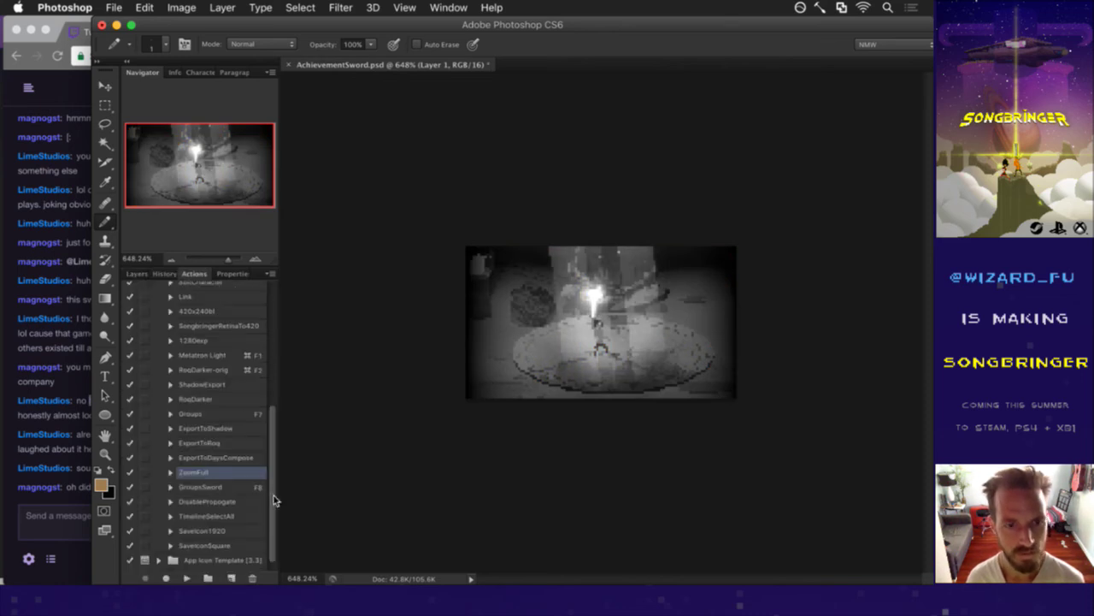
left_click(218, 532)
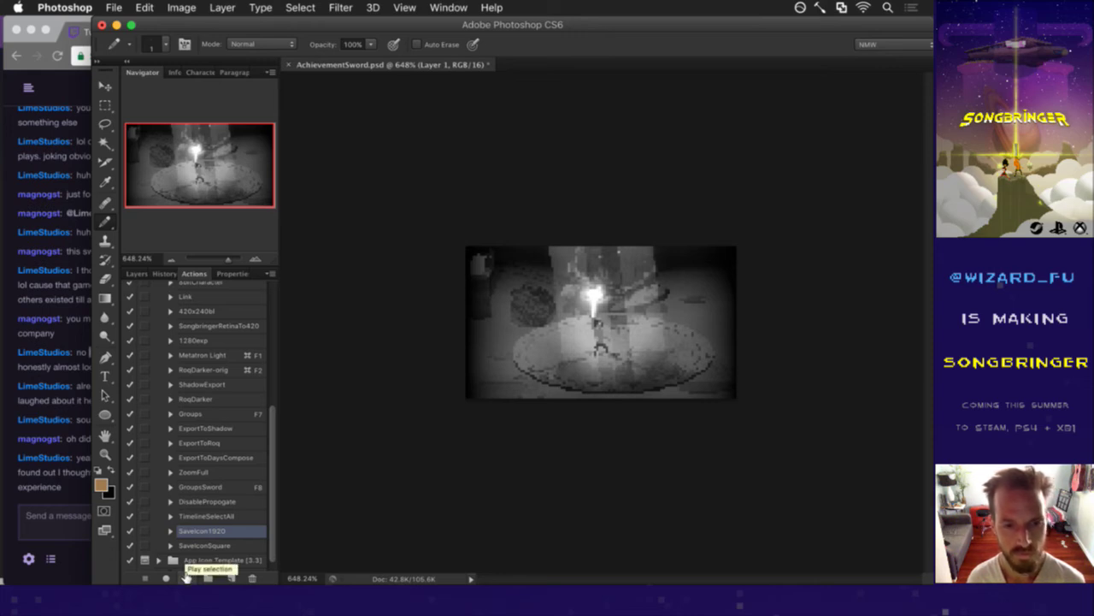
Switch to Chrome to check the newest Twitch chat message, and return to Photoshop.
left_click(65, 487)
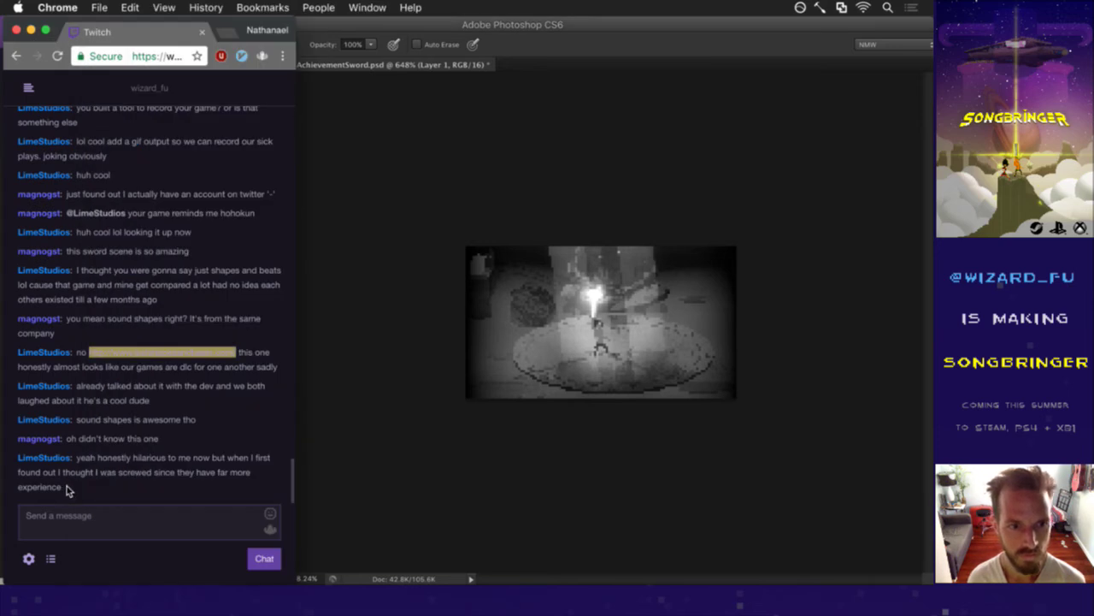
left_click(364, 462)
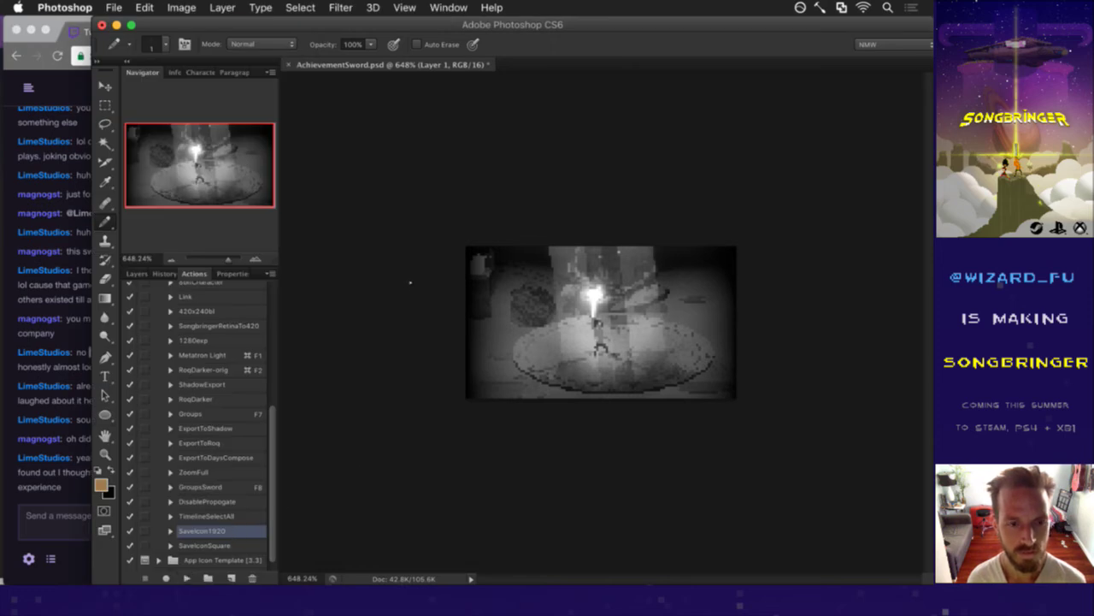
Switch to Finder and select the exported AchievementSword.png in the Icons folder.
key("super+Tab")
key("super+Tab")
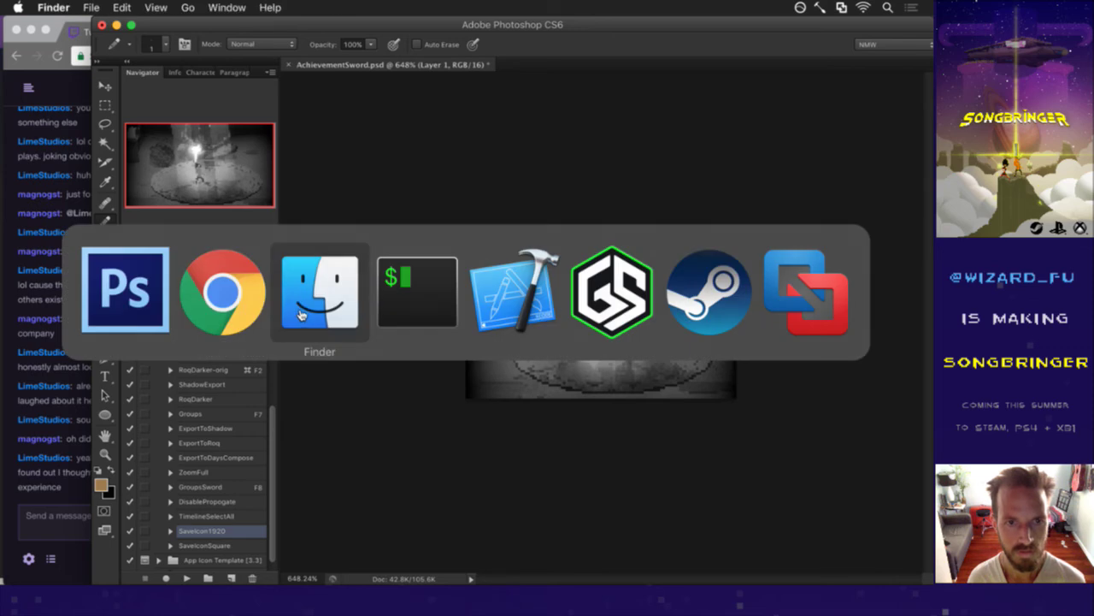
key("super+w")
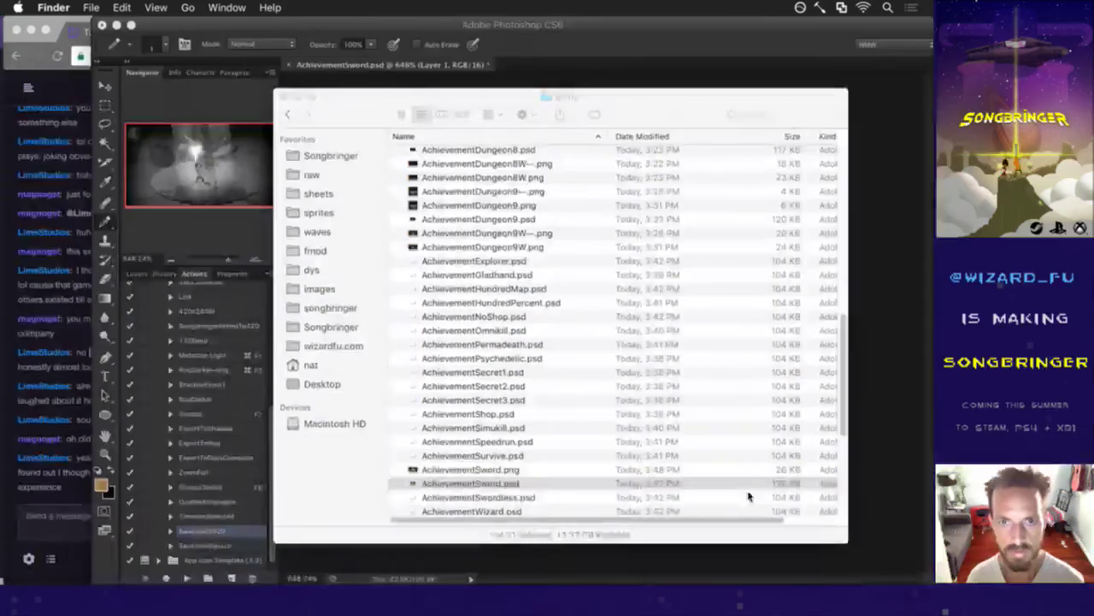
key("F11")
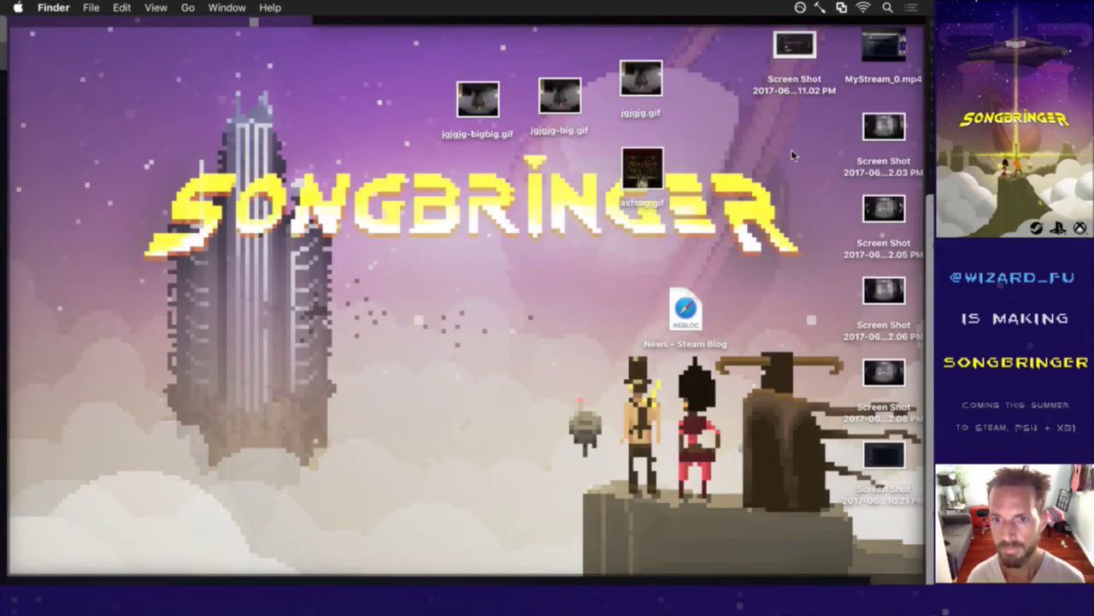
key("F11")
left_click(552, 479)
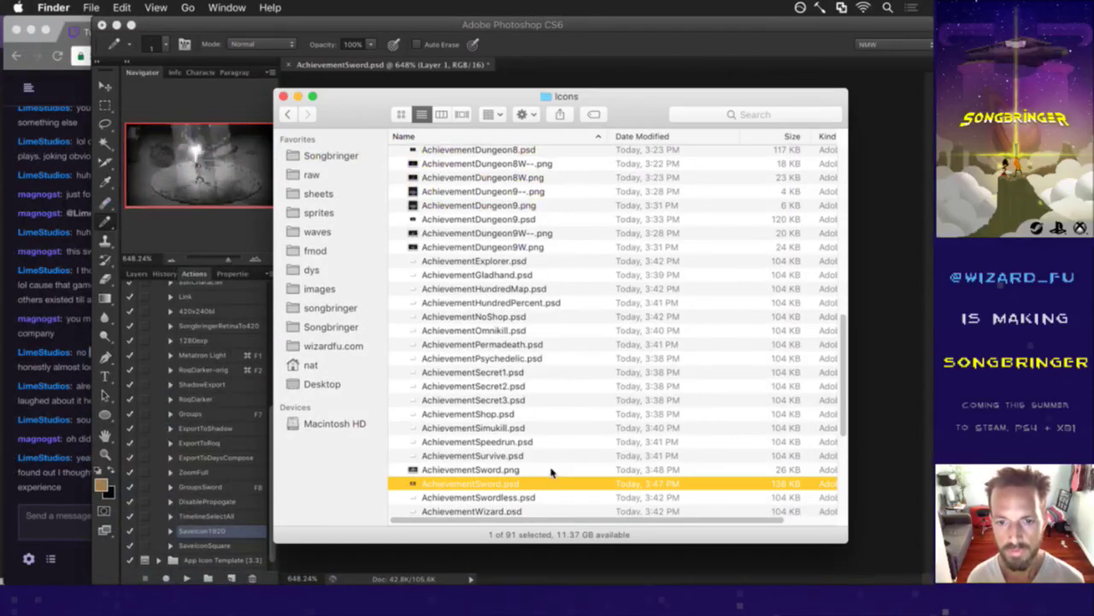
left_click(553, 470)
scroll(552, 462, "down", 3)
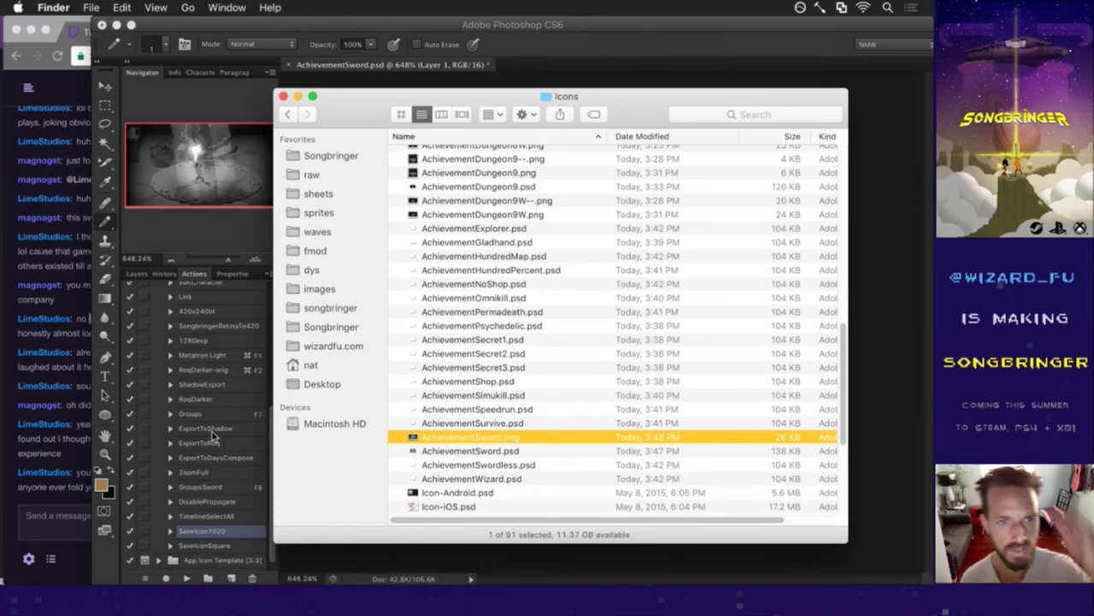
Switch to Chrome and read the latest messages in the Twitch chat.
left_click(75, 461)
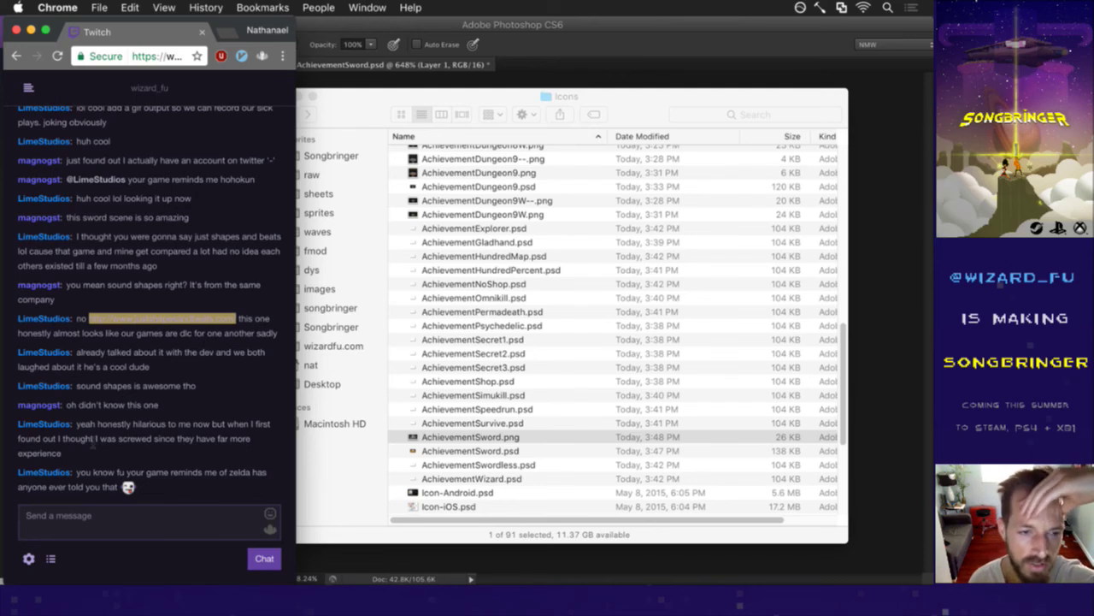
left_click(94, 438)
left_click_drag(94, 437, 122, 451)
left_click(133, 464)
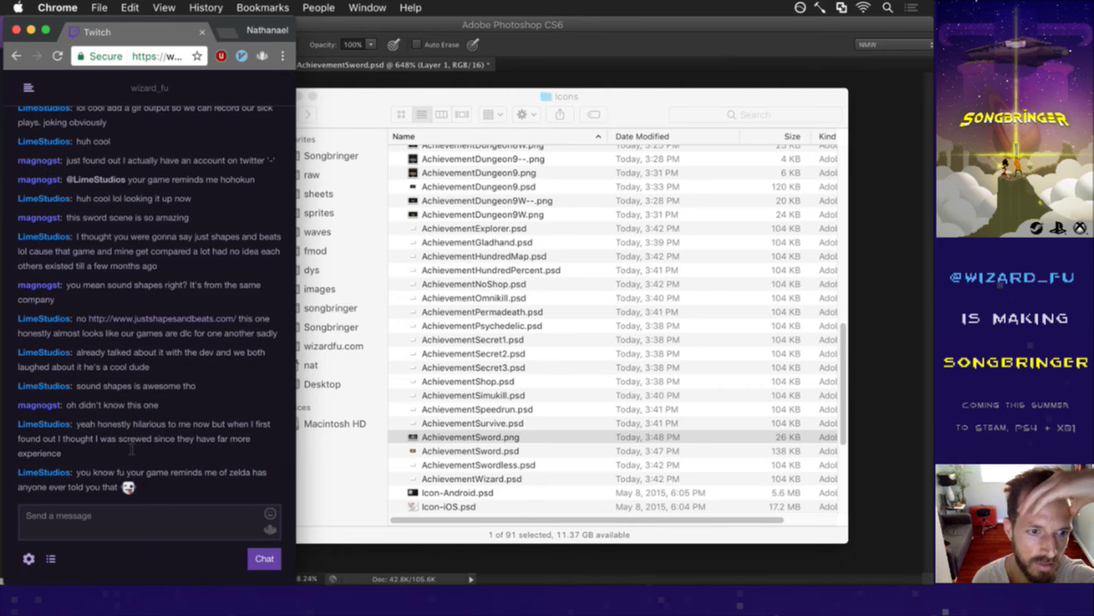
left_click_drag(85, 473, 116, 487)
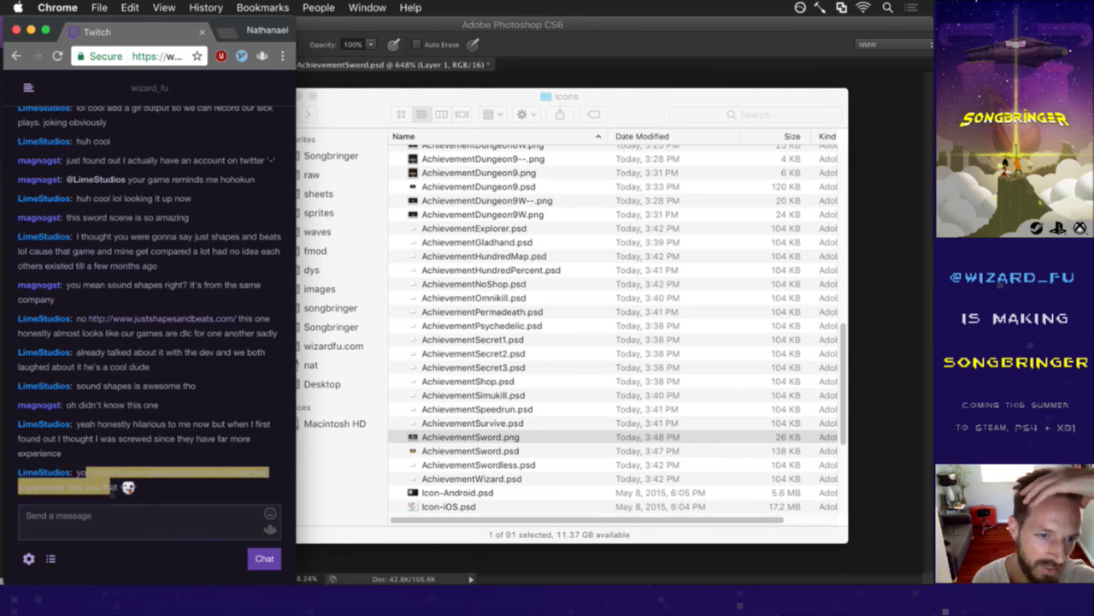
left_click(120, 464)
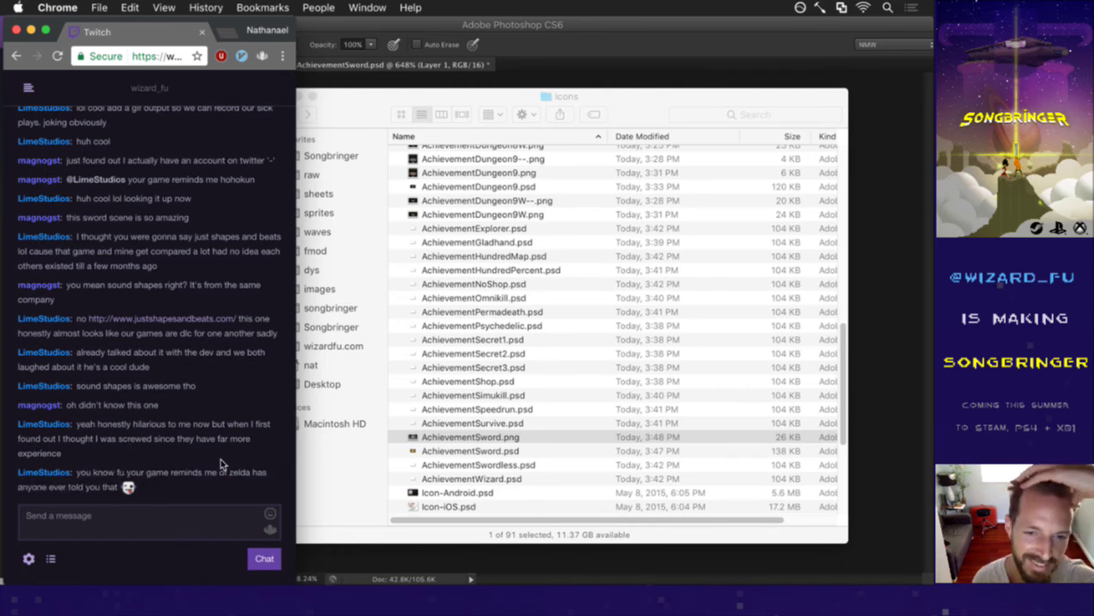
Return to Finder, rename the exported AchievementSword.png as AchievementSwordW--.png, and preview the image.
left_click(321, 476)
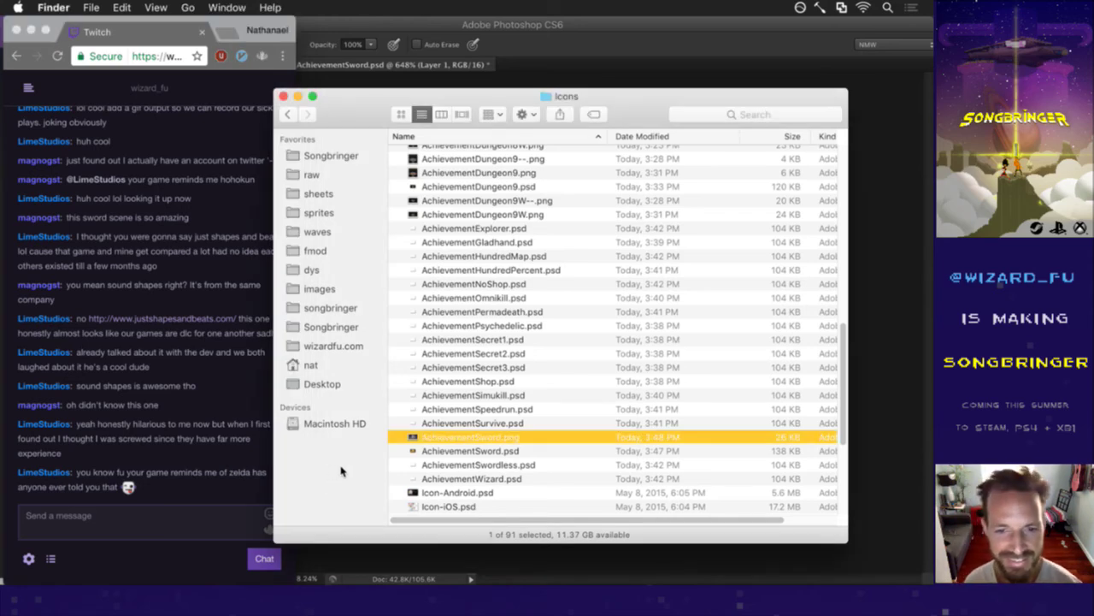
key("Return")
type("W--")
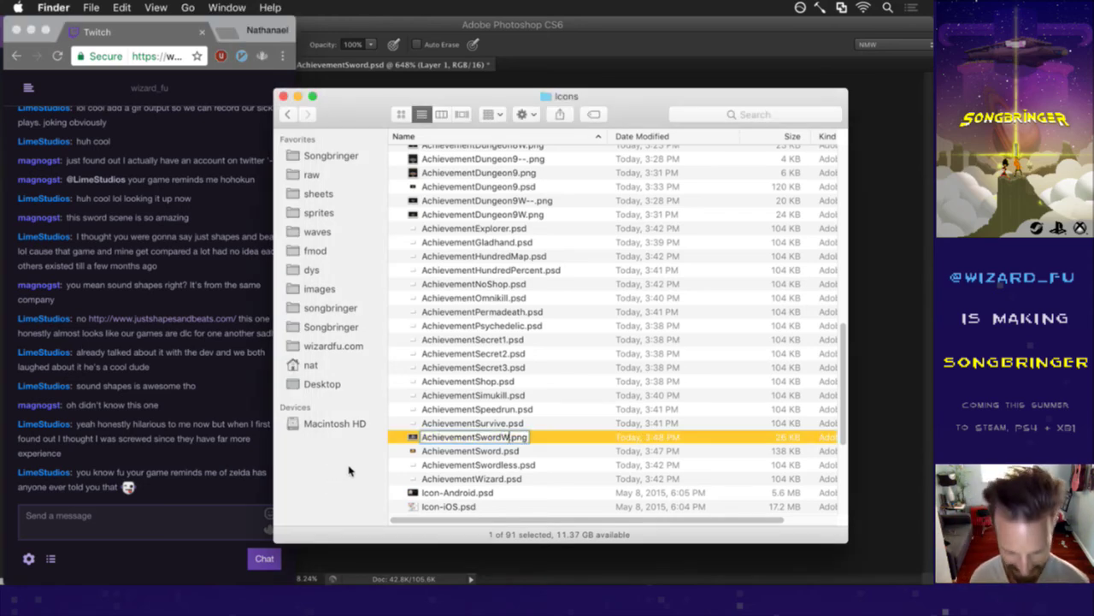
key("Return")
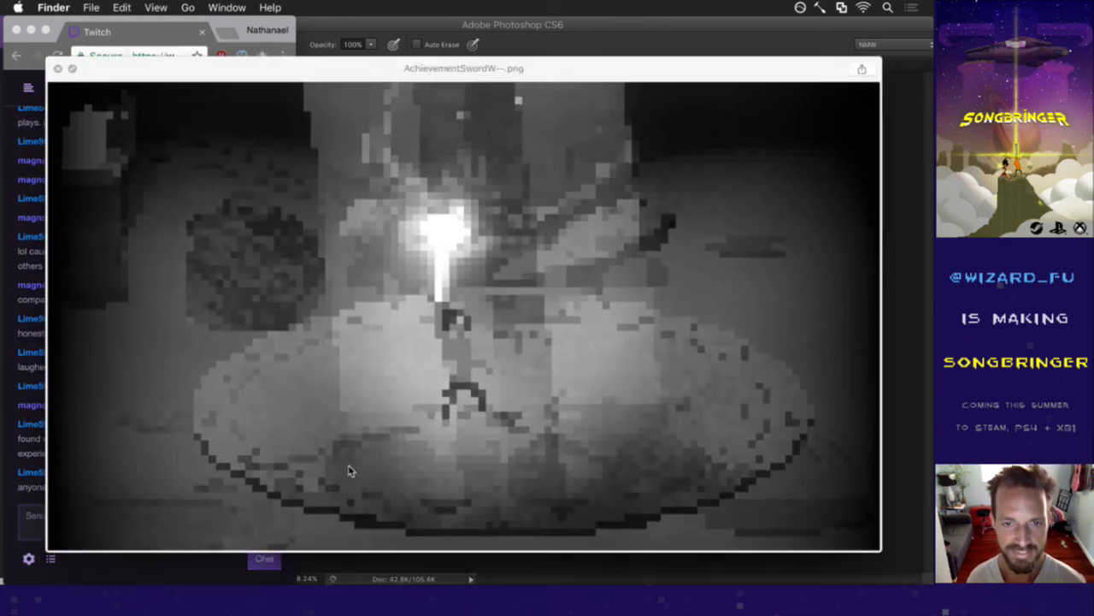
key("space")
key("space")
key("Up")
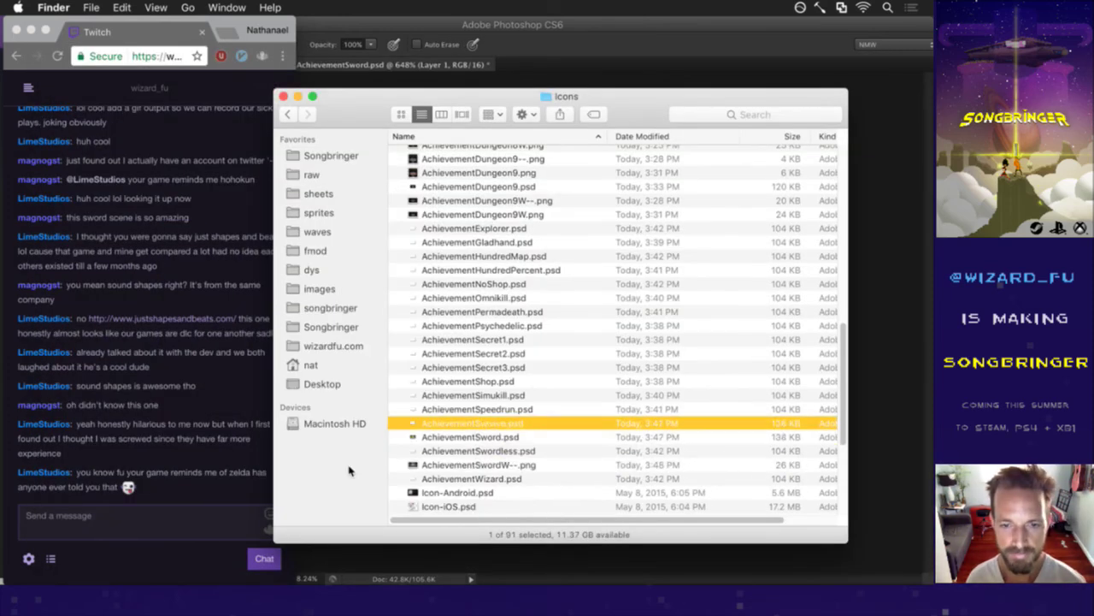
Switch to Photoshop and run the SaveIconSquare action to export the square gray icon.
key("super+Tab")
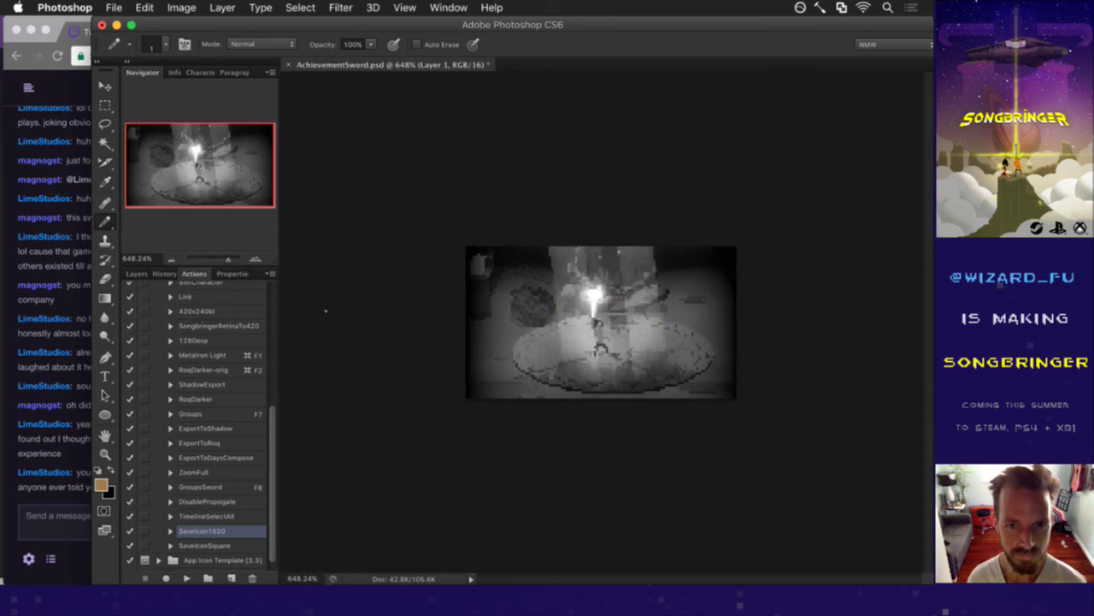
left_click(210, 545)
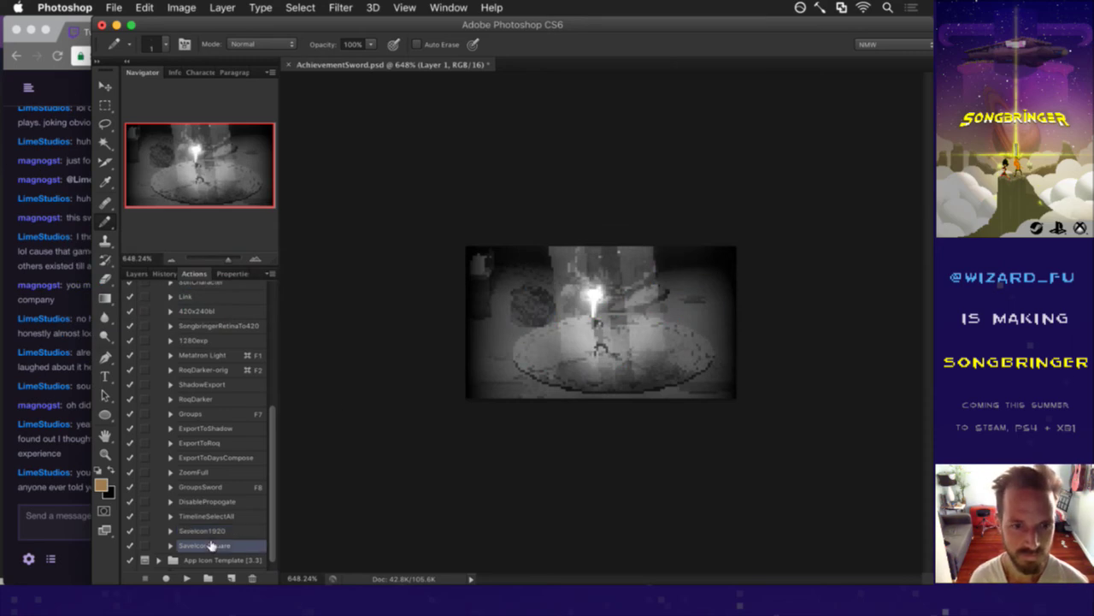
left_click(185, 578)
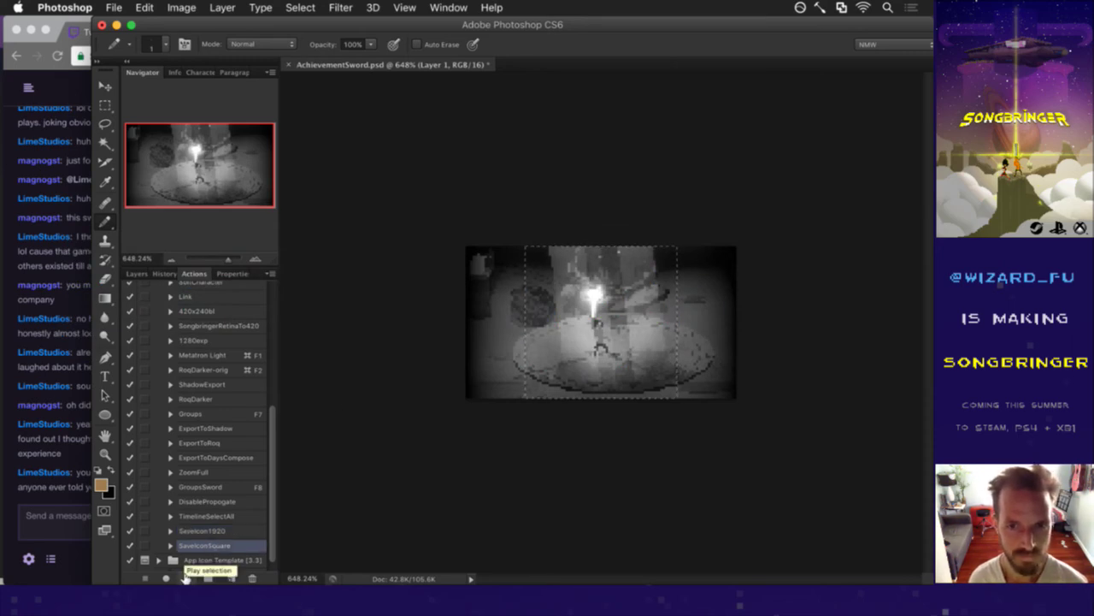
Switch to Finder and add a hyphen suffix to the name of the newly exported square AchievementSword.png.
key("super+Tab")
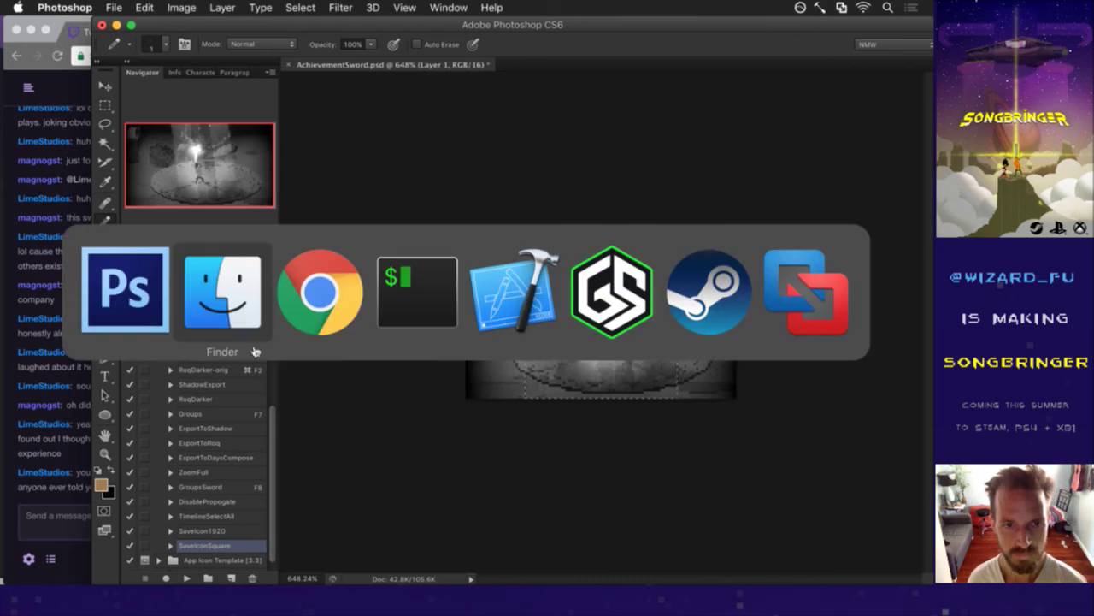
left_click(452, 439)
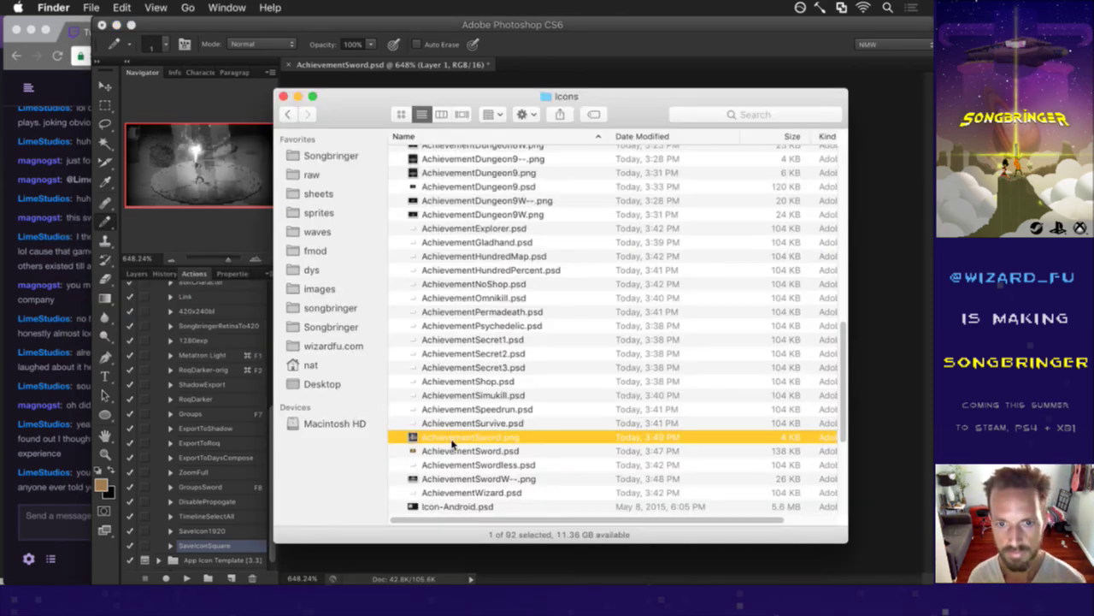
key("Return")
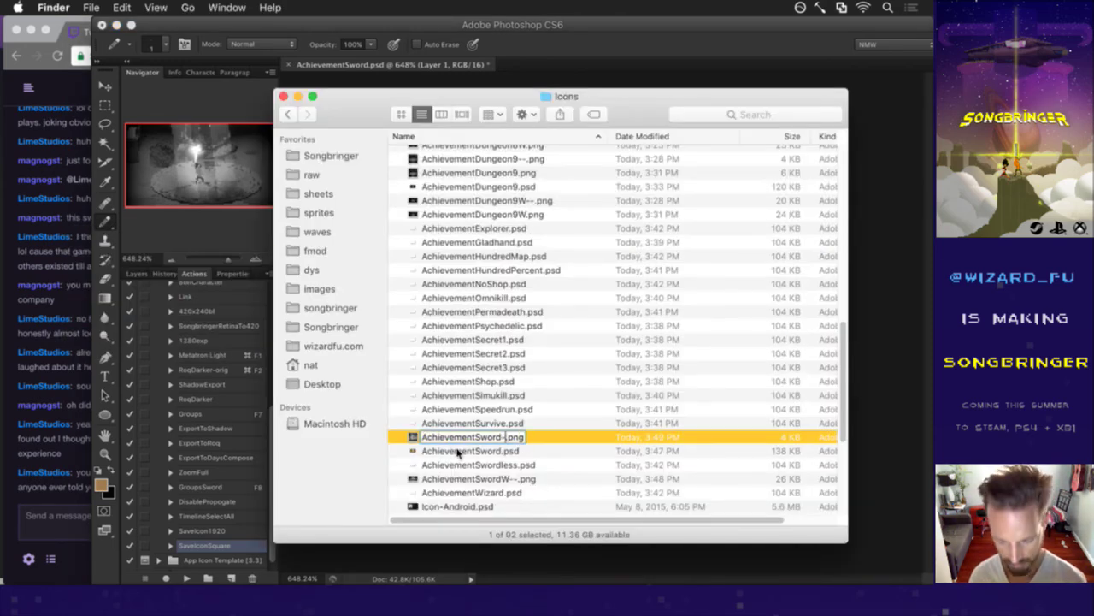
Switch to Photoshop, hide the gray adjustment layer, and run the SaveIcon1920 action on the color image.
left_click(195, 207)
left_click(136, 274)
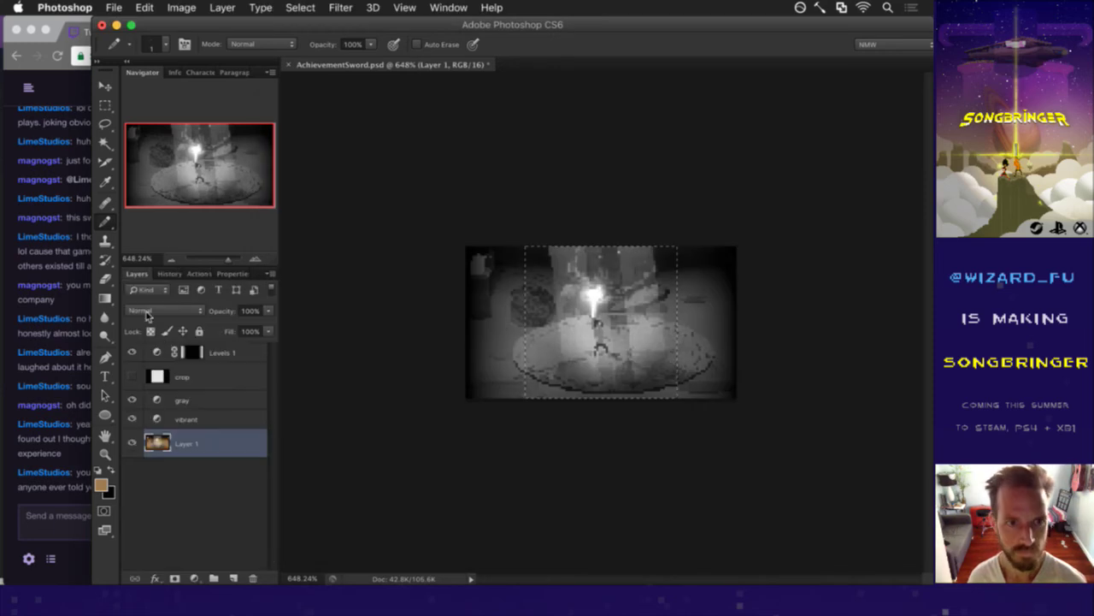
left_click(132, 399)
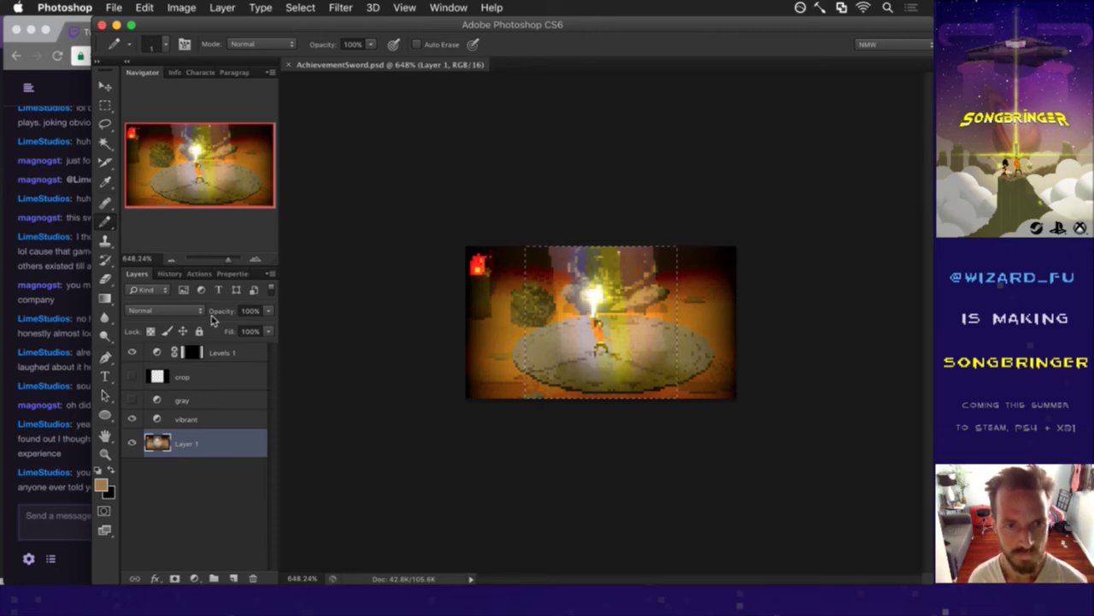
left_click(198, 274)
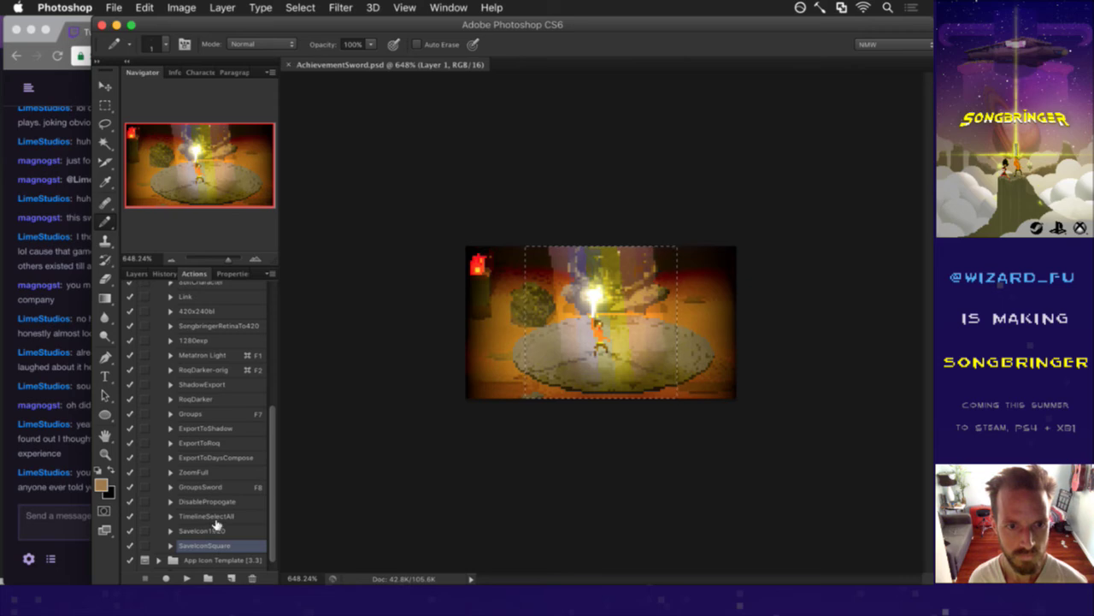
left_click(214, 530)
left_click(187, 578)
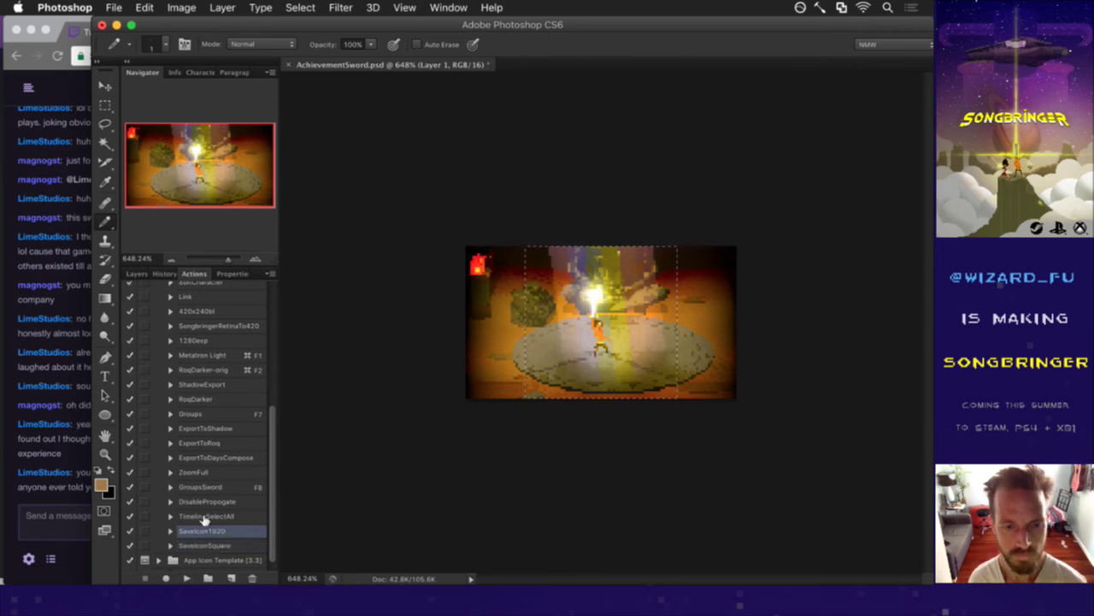
Switch to Finder and rename the newly exported wide color icon AchievementSword.png as AchievementSwordW.png.
key("super+Tab")
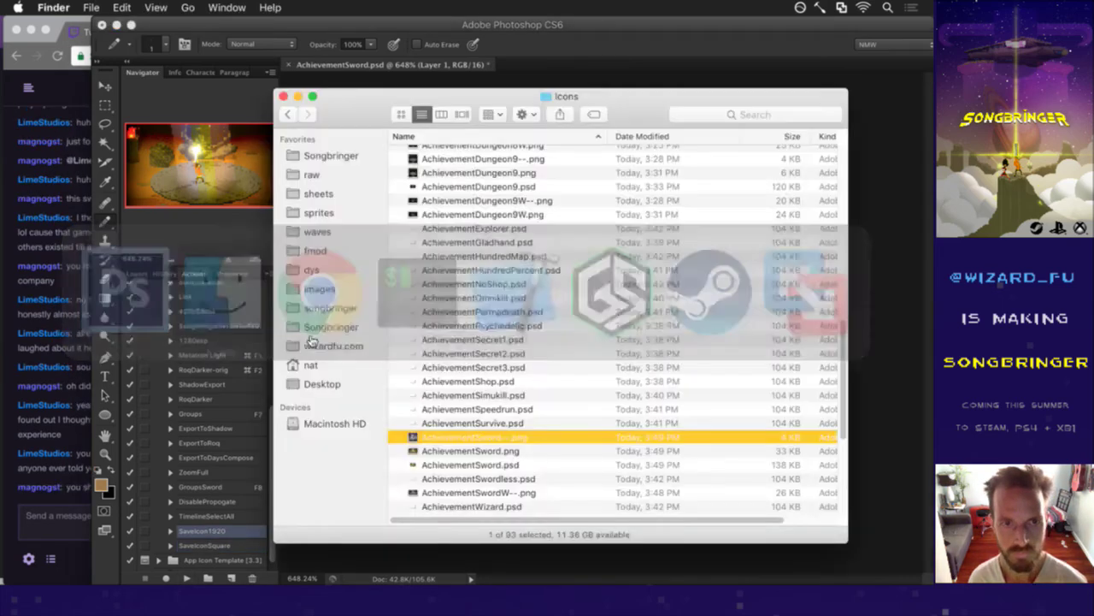
left_click(501, 454)
key("Return")
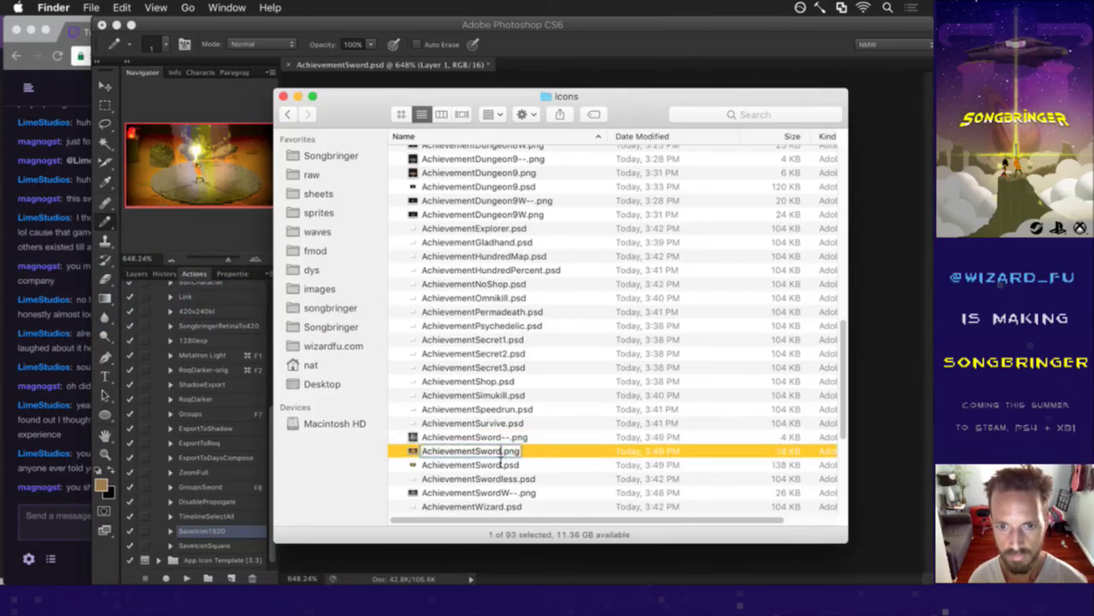
key("Return")
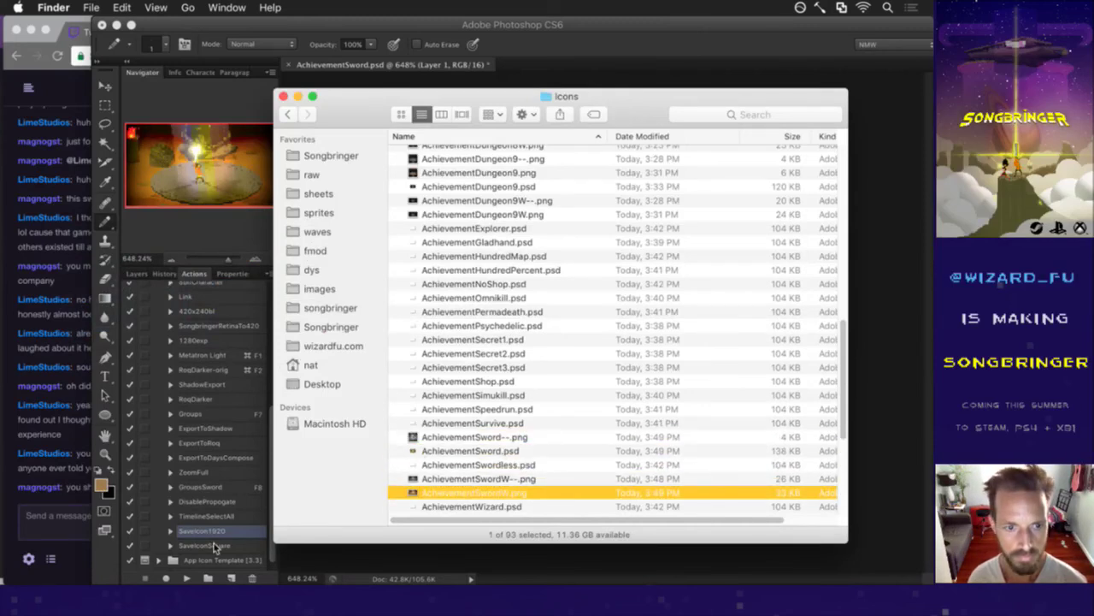
Switch to Photoshop and run the SaveIconSquare action to export the square color icon.
left_click(214, 544)
left_click(214, 545)
left_click(186, 578)
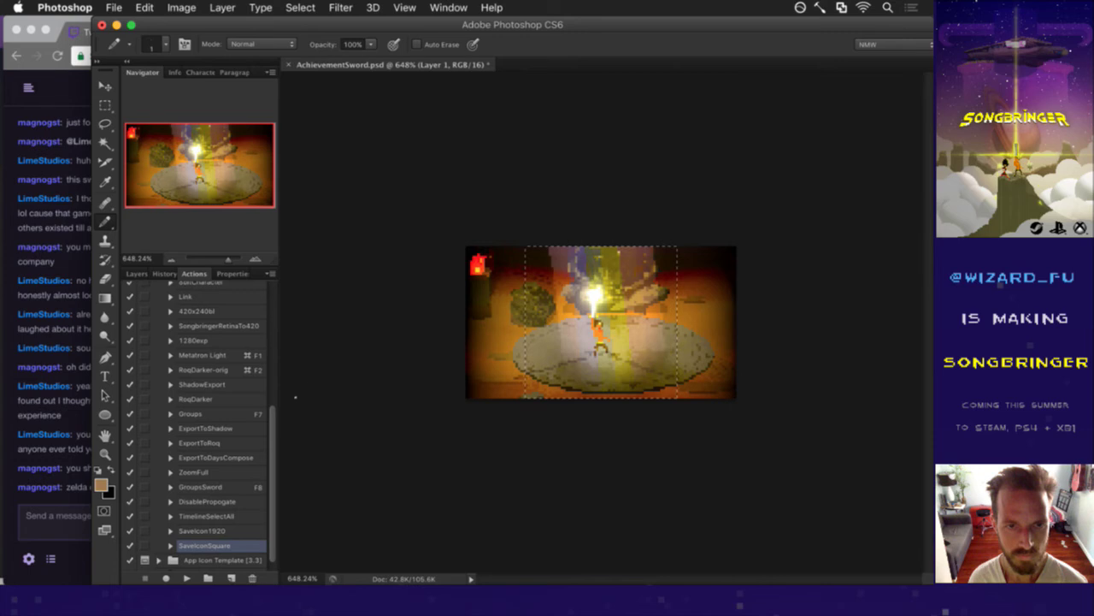
Switch to Finder and preview the exported AchievementSword icons, from the square AchievementSword.png down to AchievementSwordW.png.
key("super+Tab")
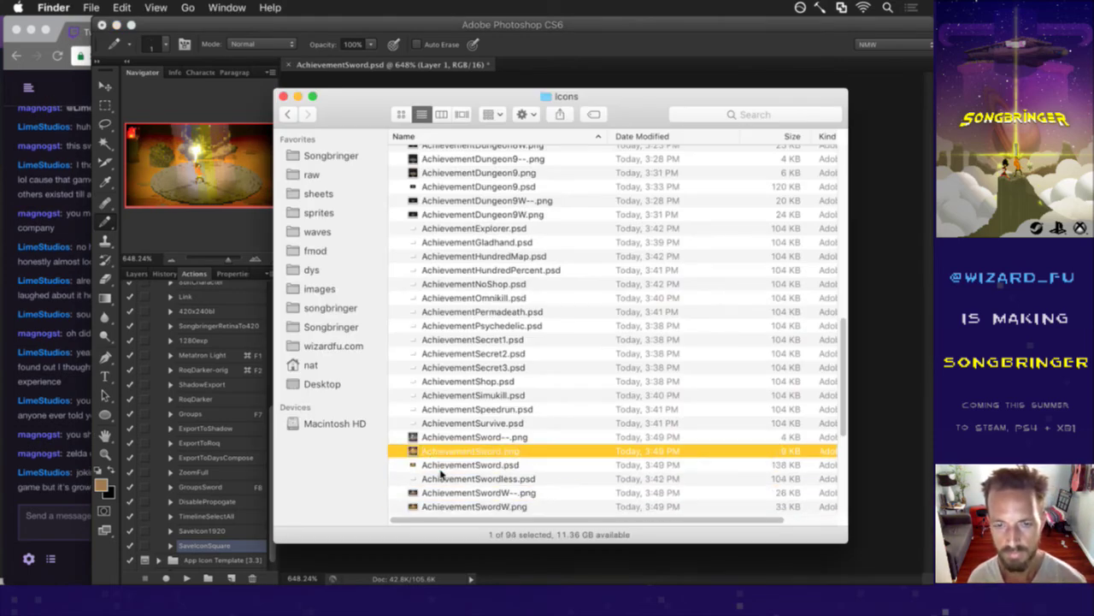
key("space")
key("Down")
key("Down")
key("Down")
key("Down")
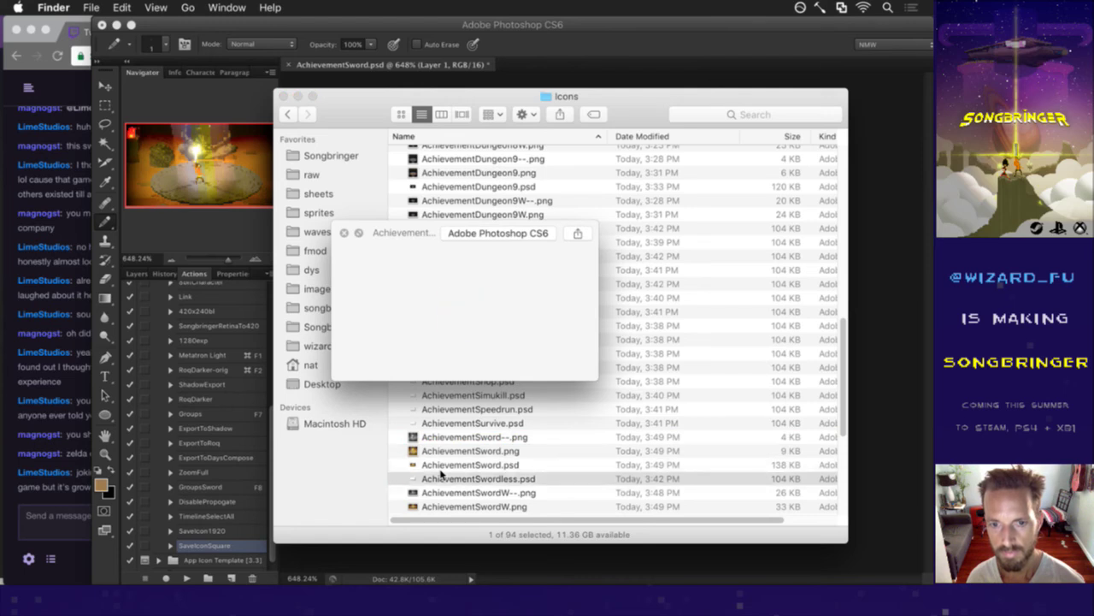
key("space")
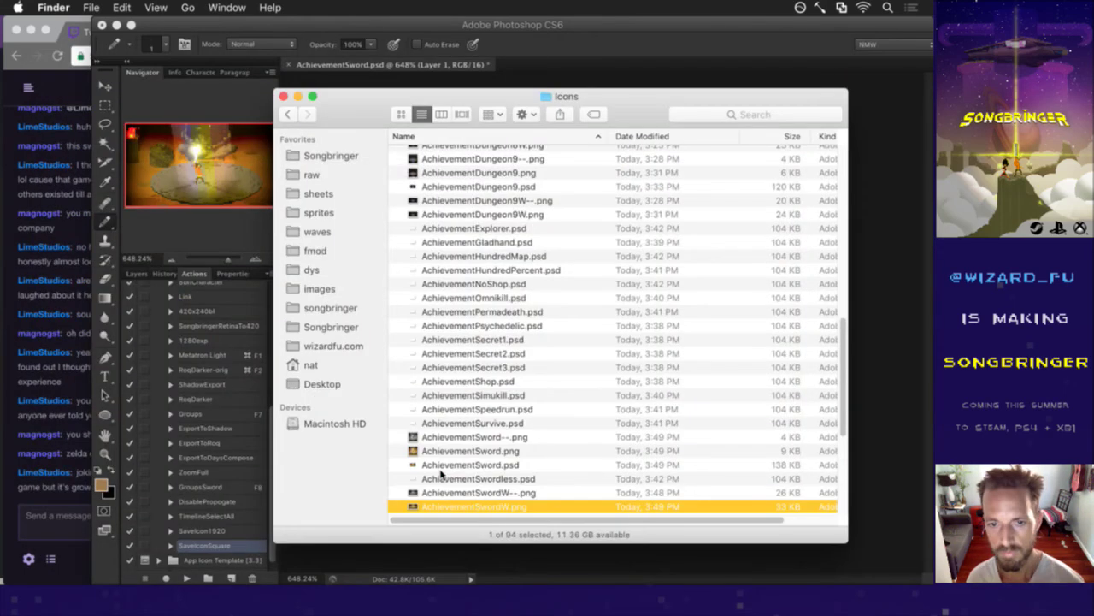
left_click(484, 478)
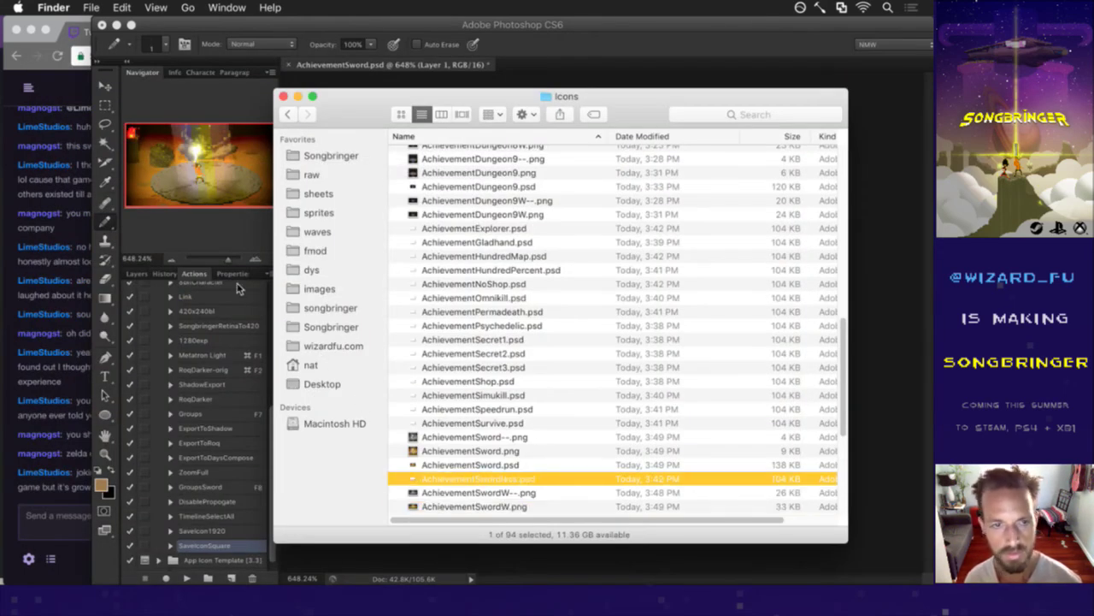
Switch to Photoshop, clear the square selection, save AchievementSword.psd, and select the Levels 1 layer mask.
left_click(218, 236)
left_click(137, 273)
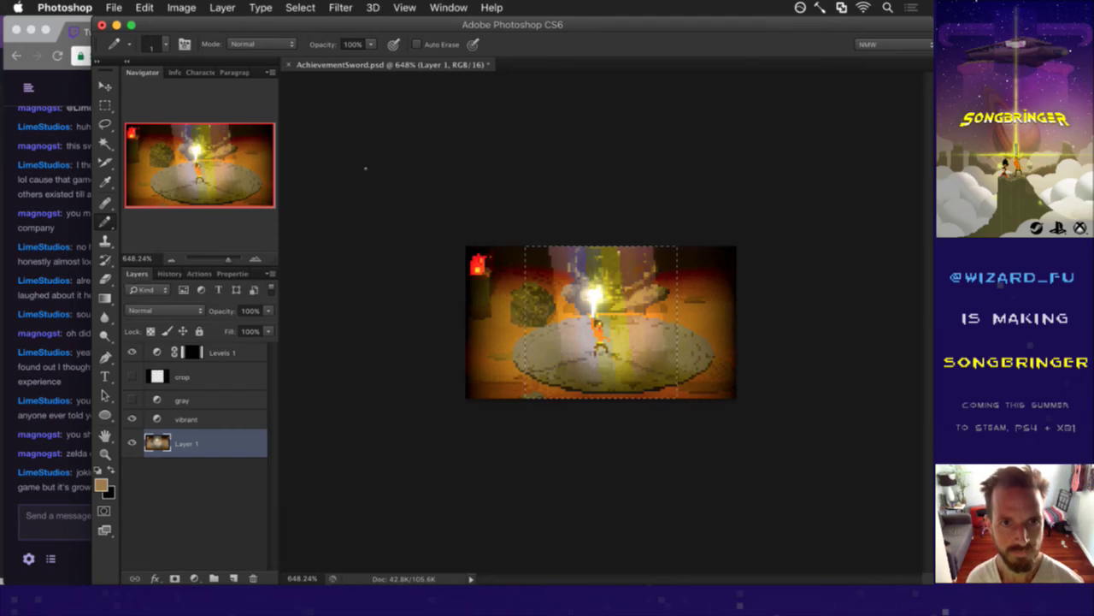
key("m")
key("ctrl+d")
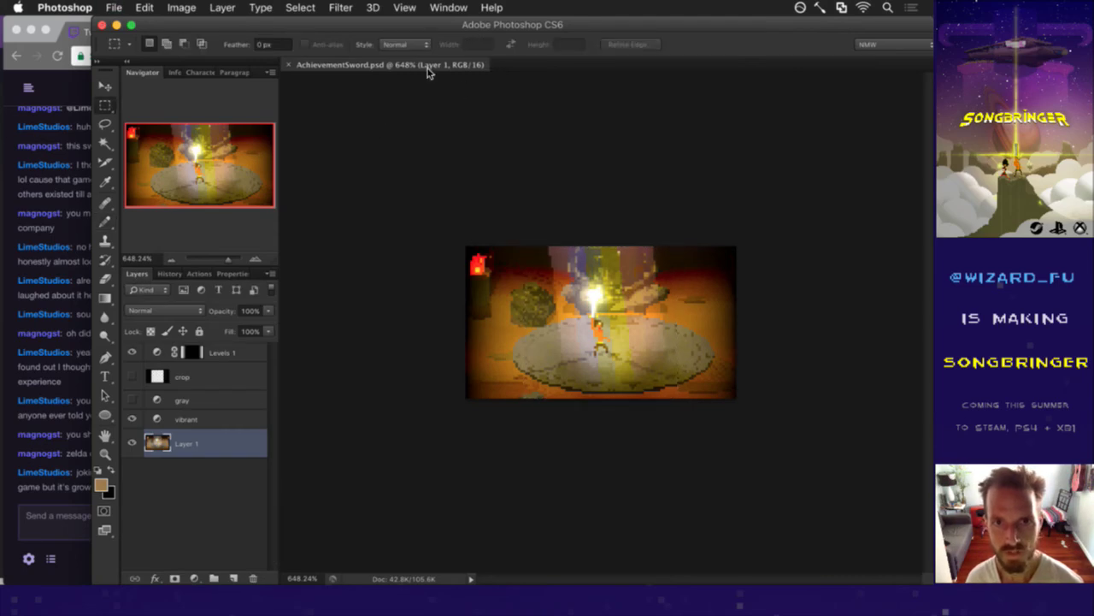
left_click(195, 354)
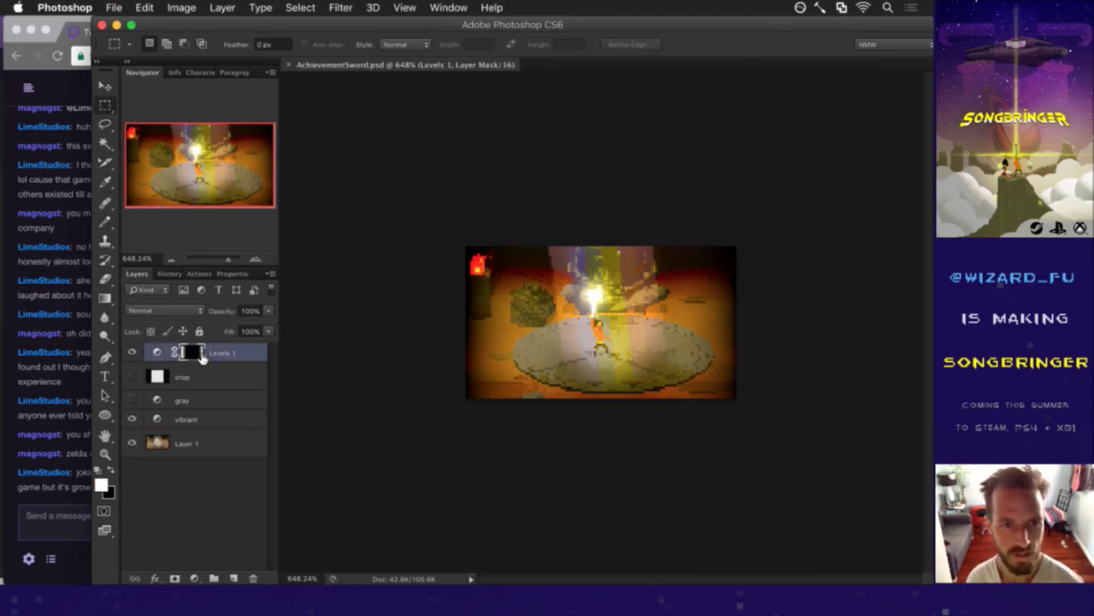
Switch to the Twitch chat in Chrome and read the latest messages comparing the game to Zelda.
left_click(80, 485)
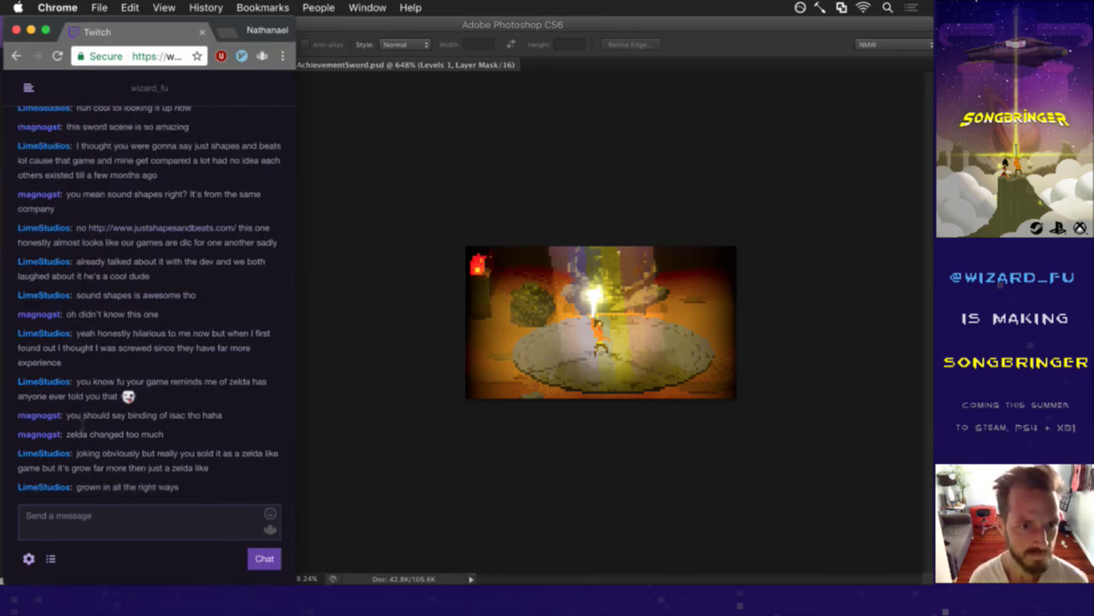
left_click_drag(70, 419, 194, 423)
left_click(197, 426)
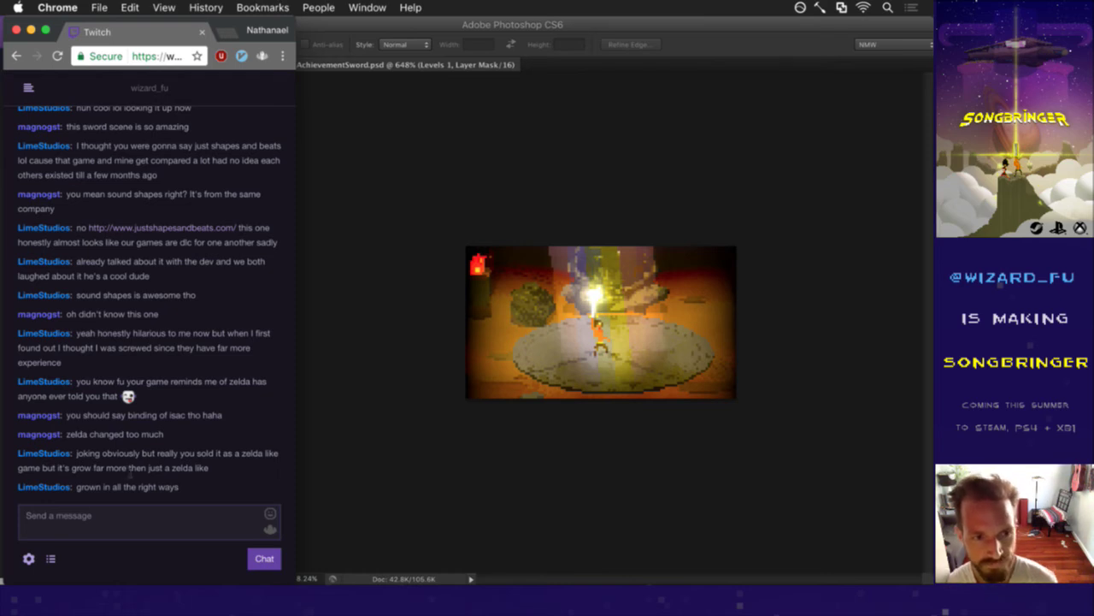
left_click_drag(87, 454, 205, 476)
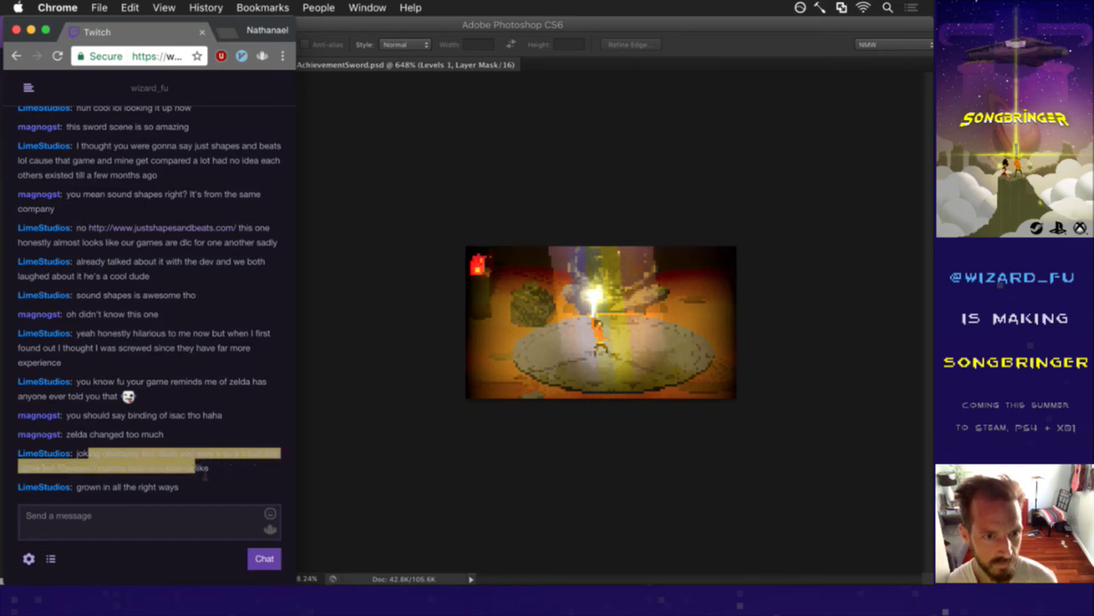
left_click(210, 469)
left_click_drag(99, 454, 282, 460)
left_click(282, 460)
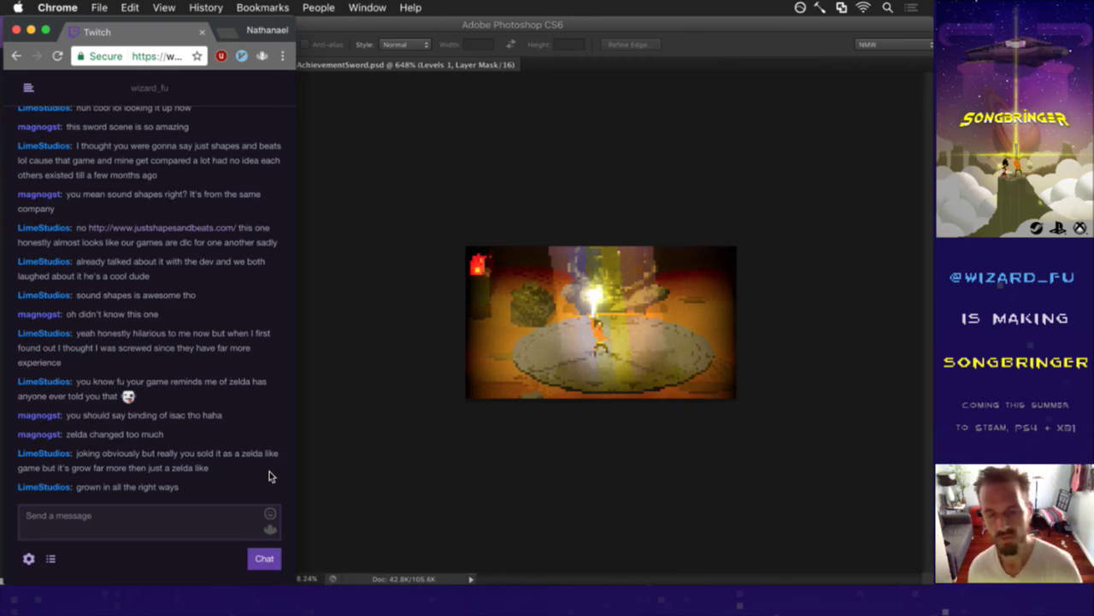
left_click_drag(171, 468, 236, 473)
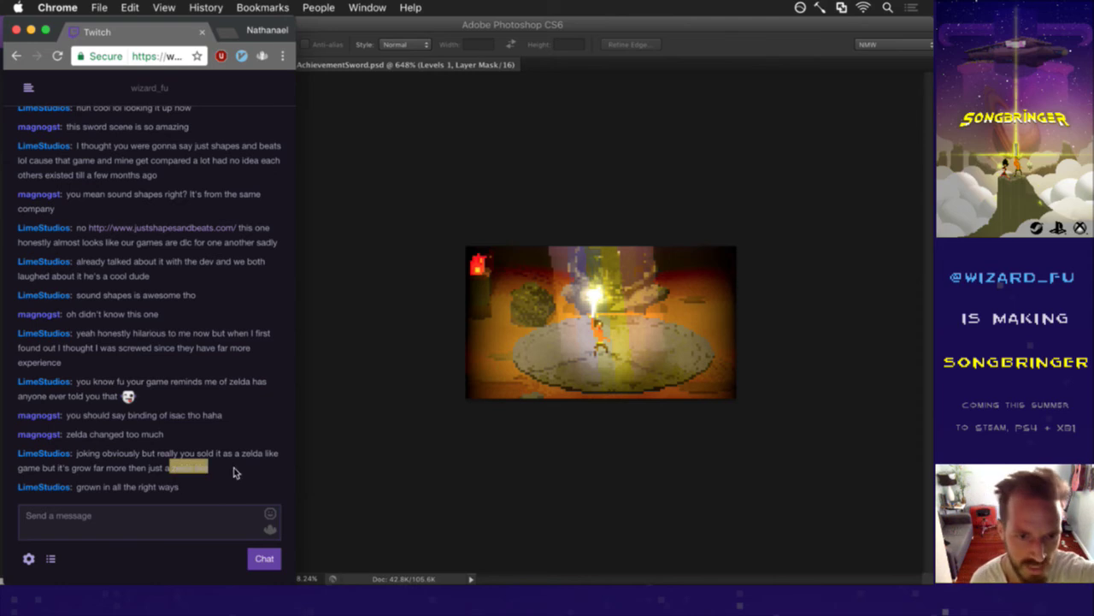
left_click(239, 473)
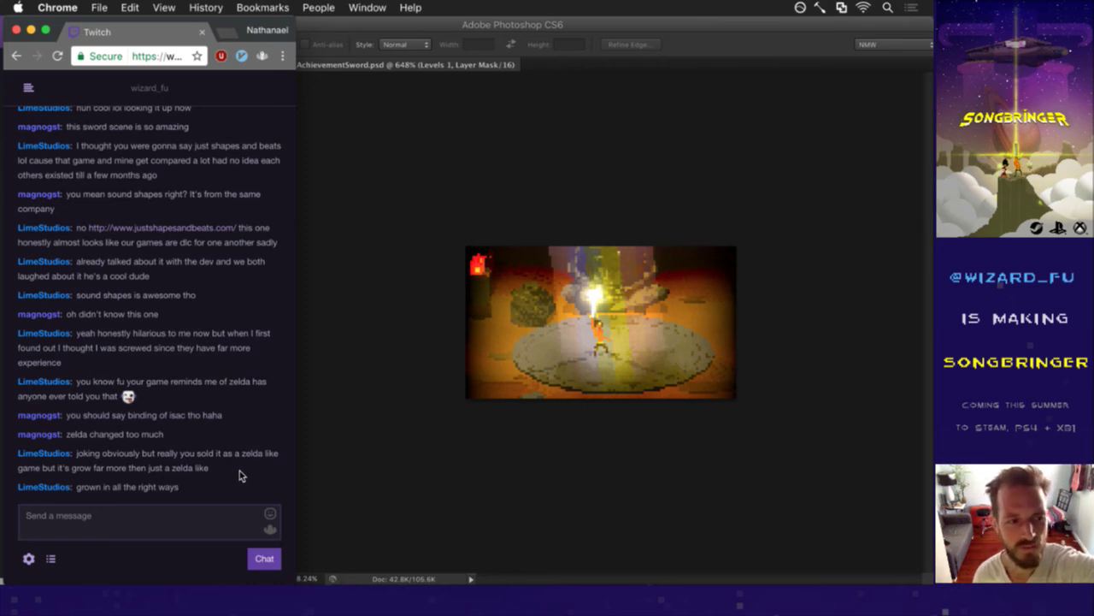
Open a new browser window, widen it, and search Google Images for "hydelyde".
key("super+n")
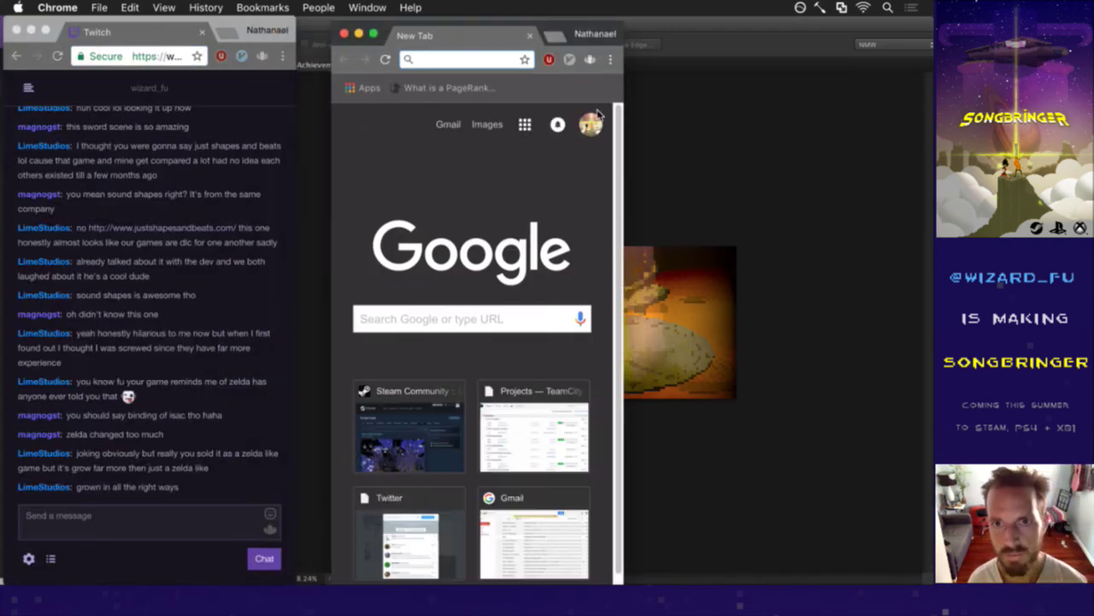
left_click_drag(626, 120, 872, 119)
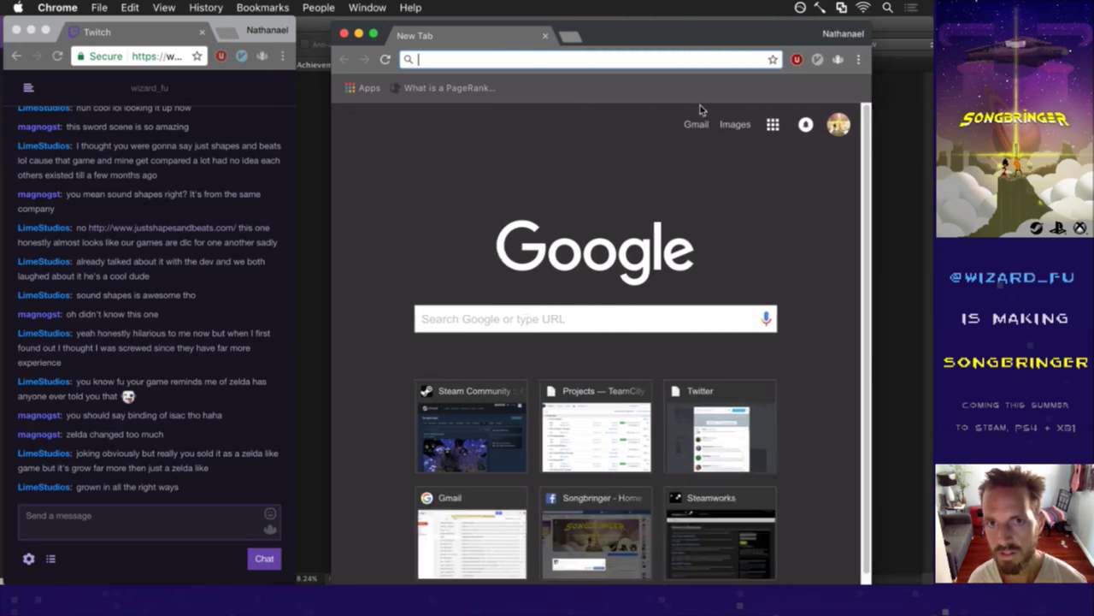
type("hydel")
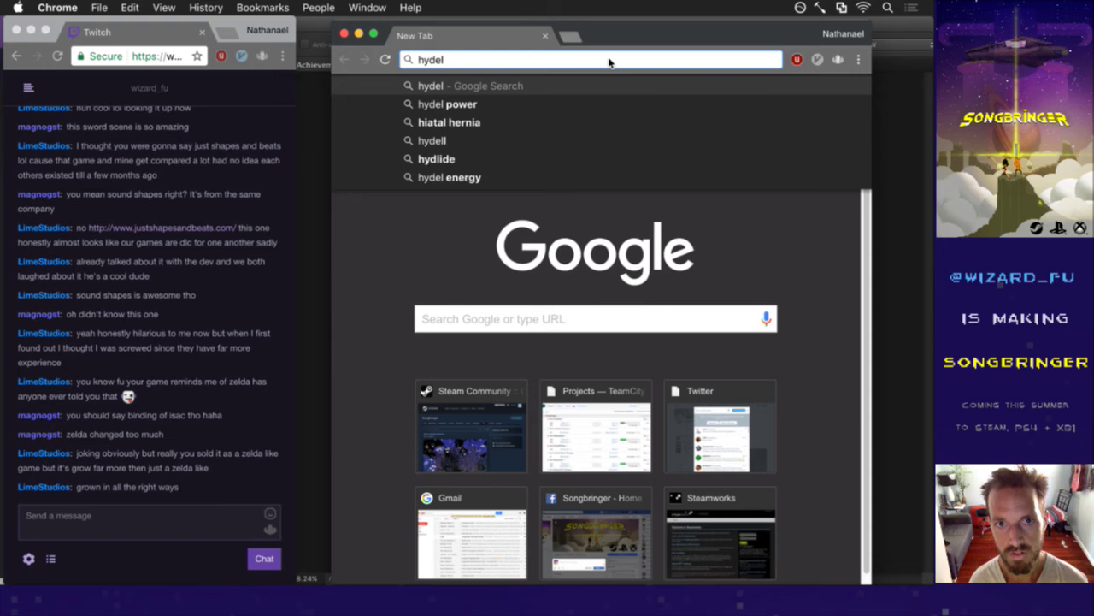
type("yde")
key("Return")
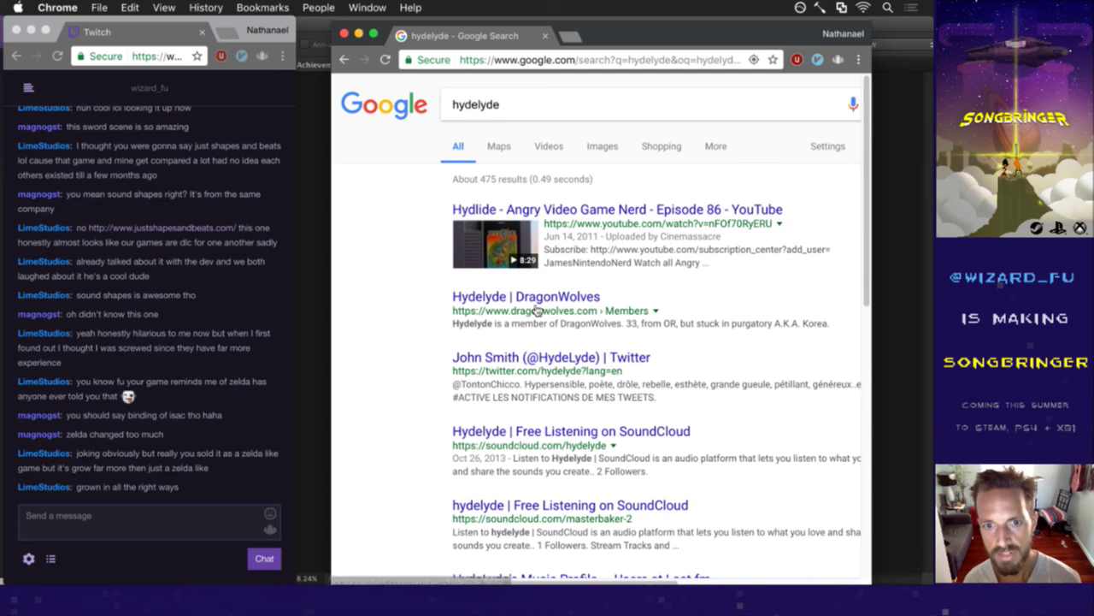
left_click(599, 149)
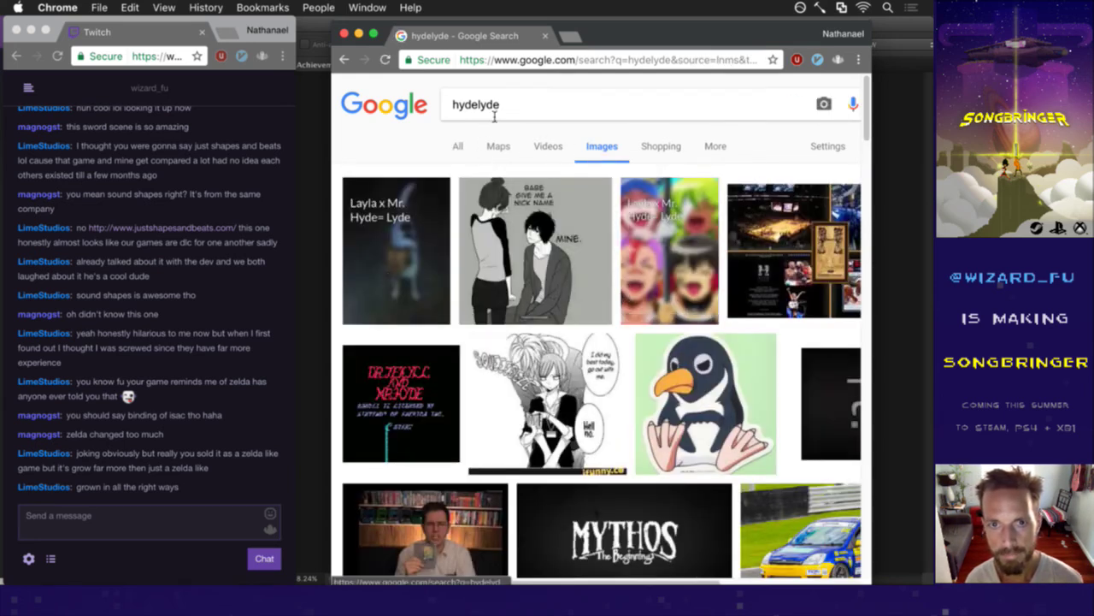
Correct the image search to "hydelide" and widen the browser window for the results.
left_click(488, 112)
key("BackSpace")
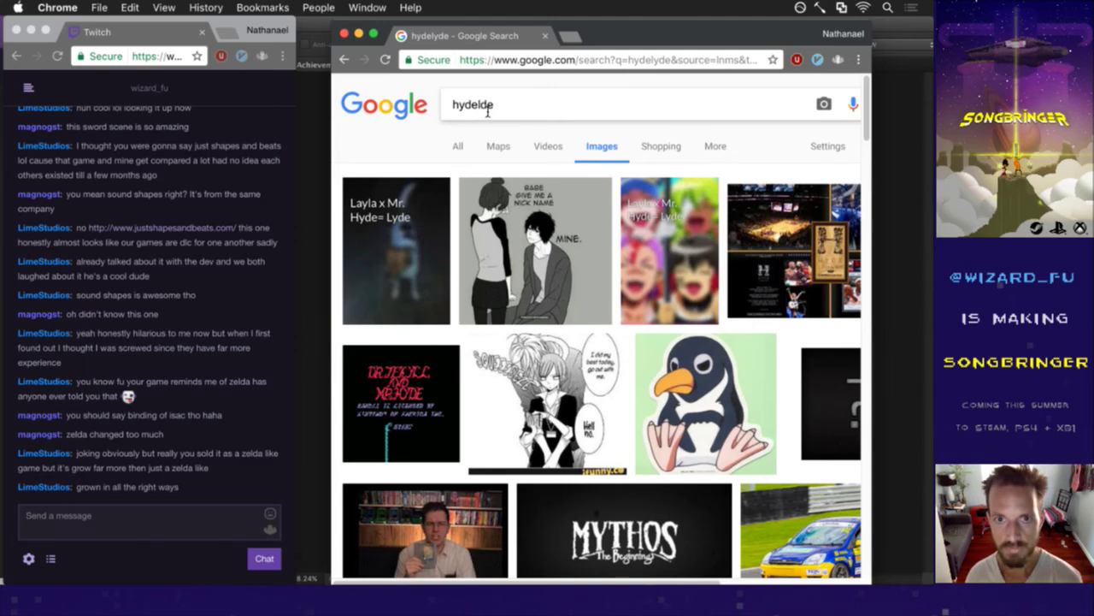
type("i")
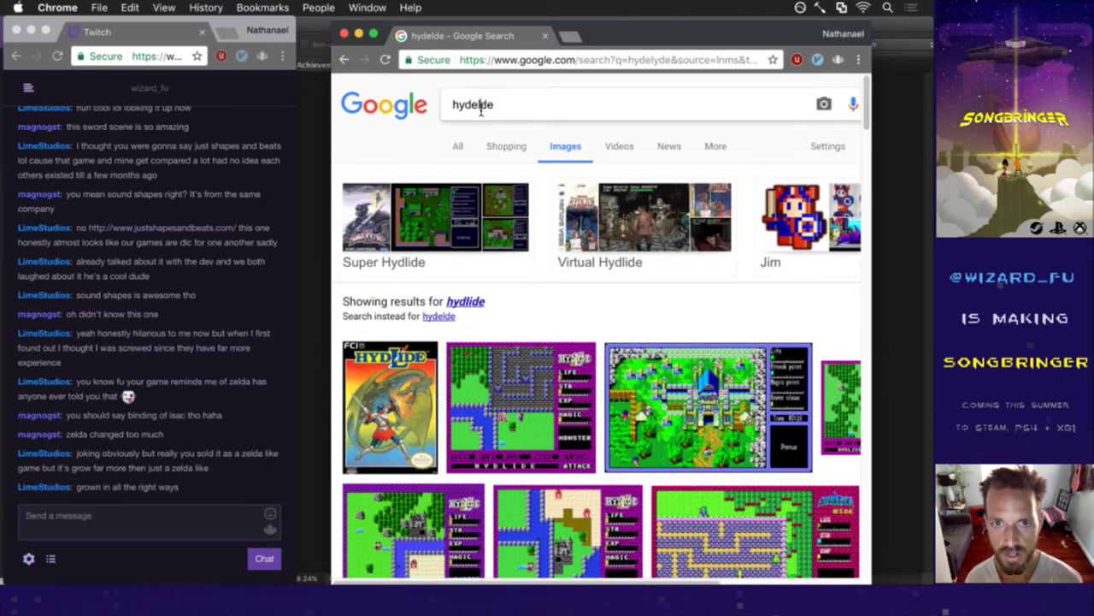
left_click_drag(385, 162, 179, 171)
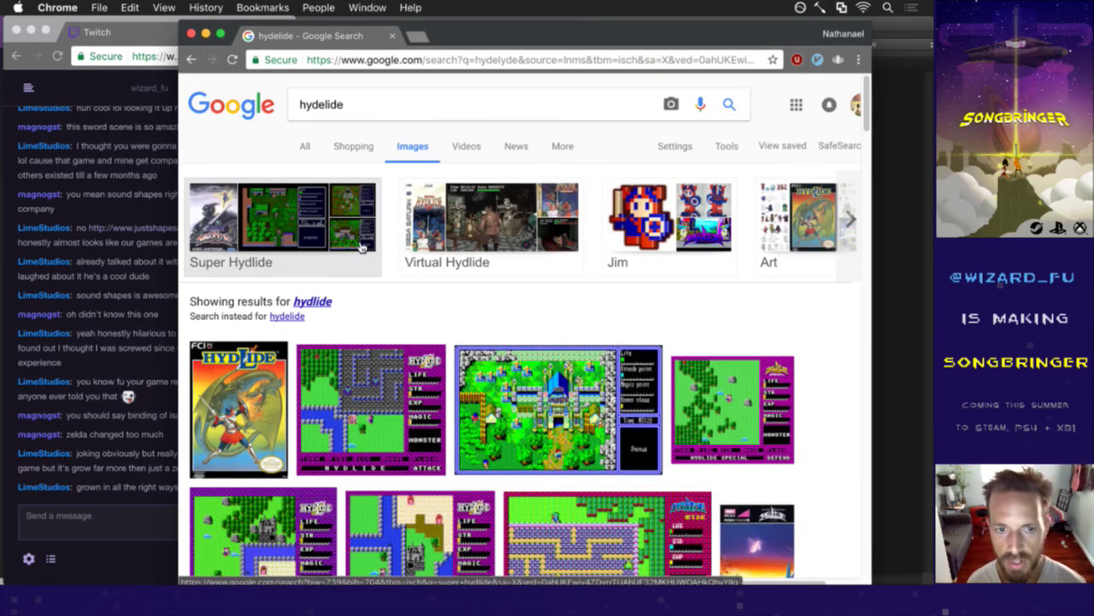
Look through the Hydlide image results, view the Hardcore Gaming 101 screenshot enlarged, and return to the search field.
scroll(352, 246, "down", 1)
scroll(354, 269, "down", 1)
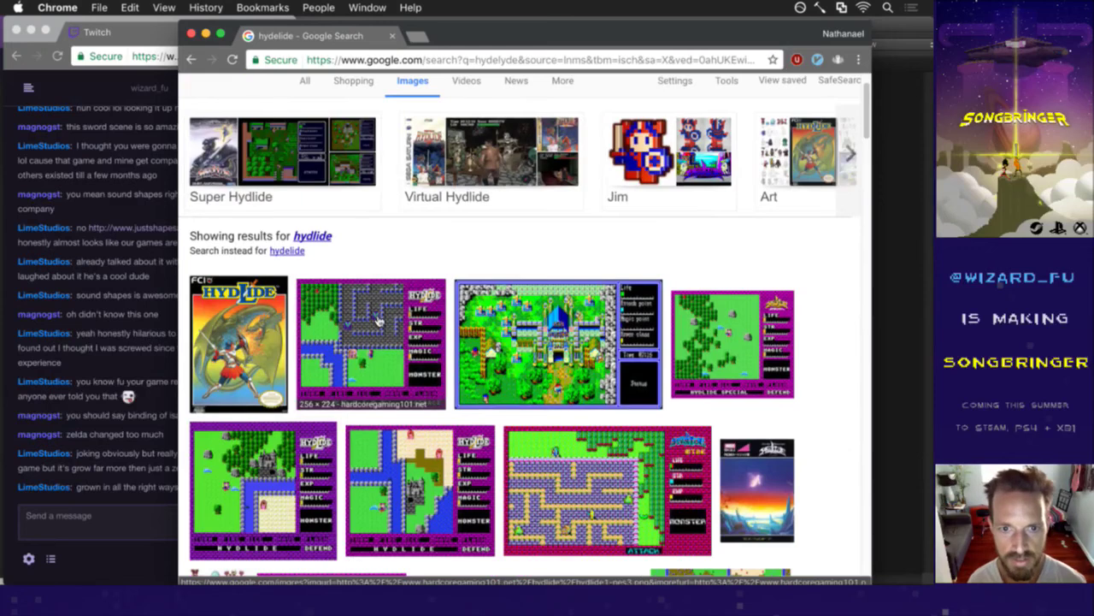
scroll(378, 320, "down", 1)
left_click(417, 350)
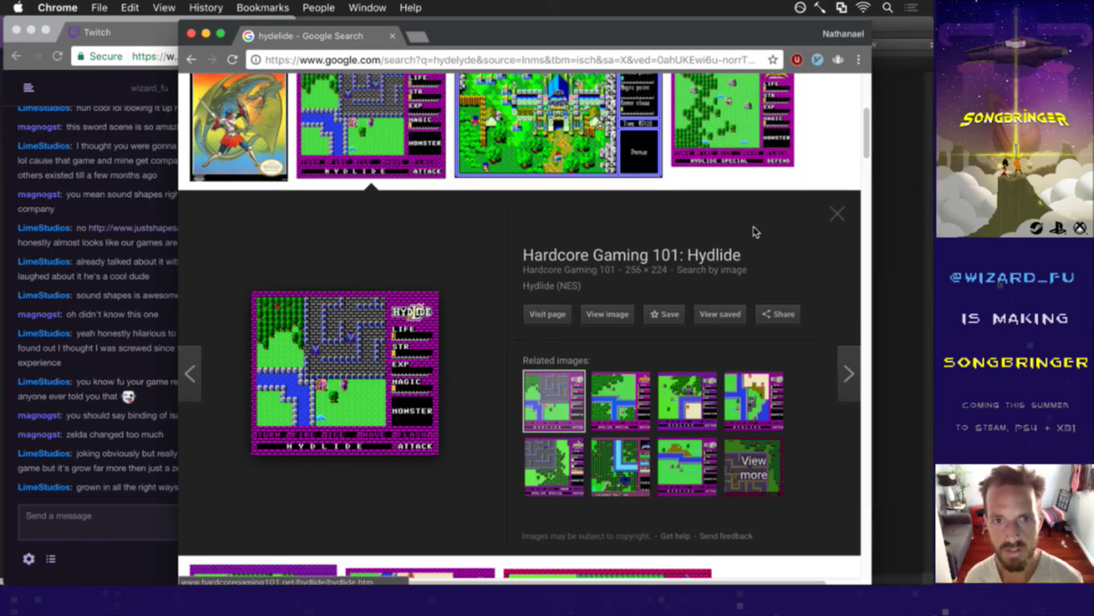
left_click(649, 202)
scroll(514, 81, "up", 3)
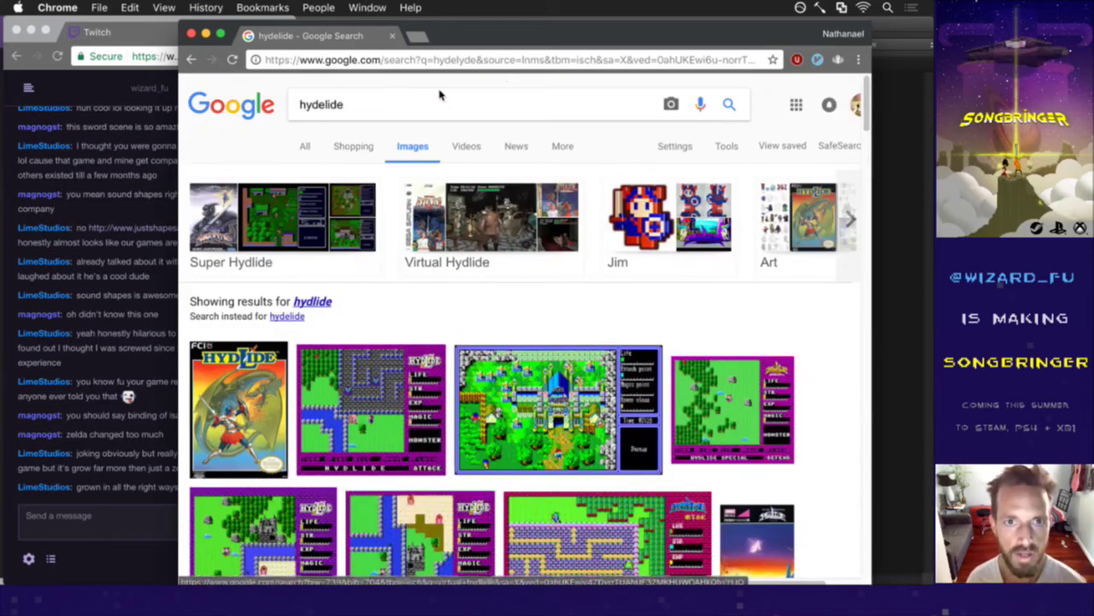
type("z")
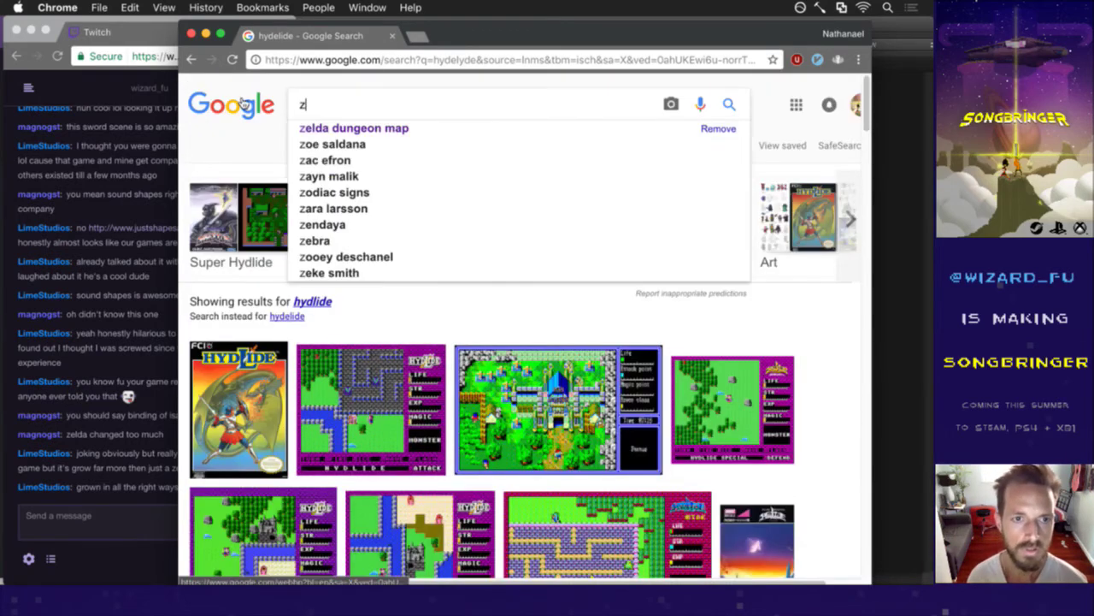
key("BackSpace")
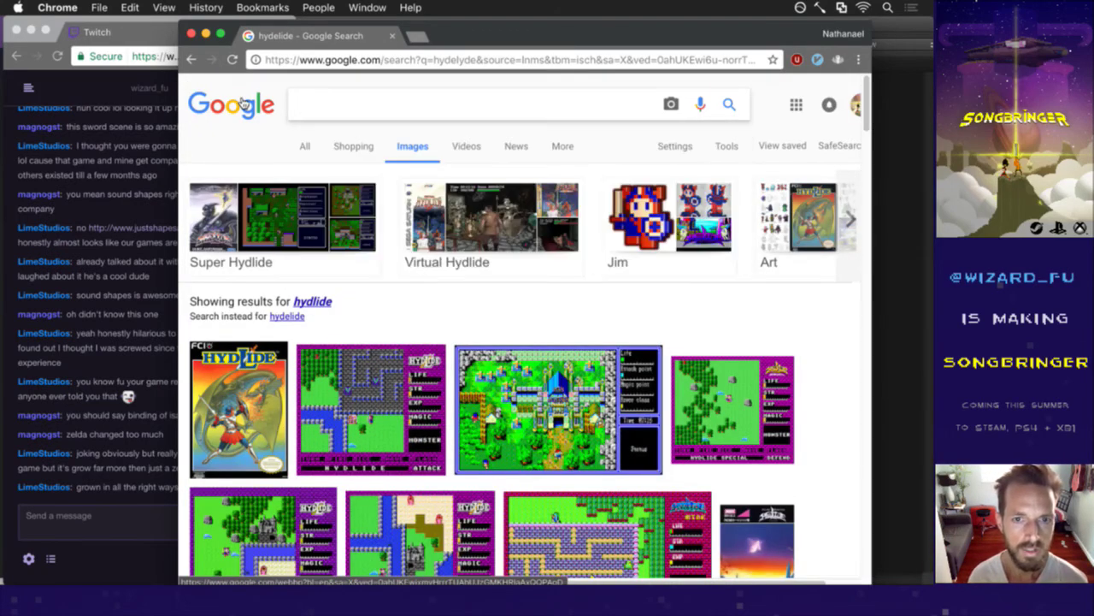
type("tower of")
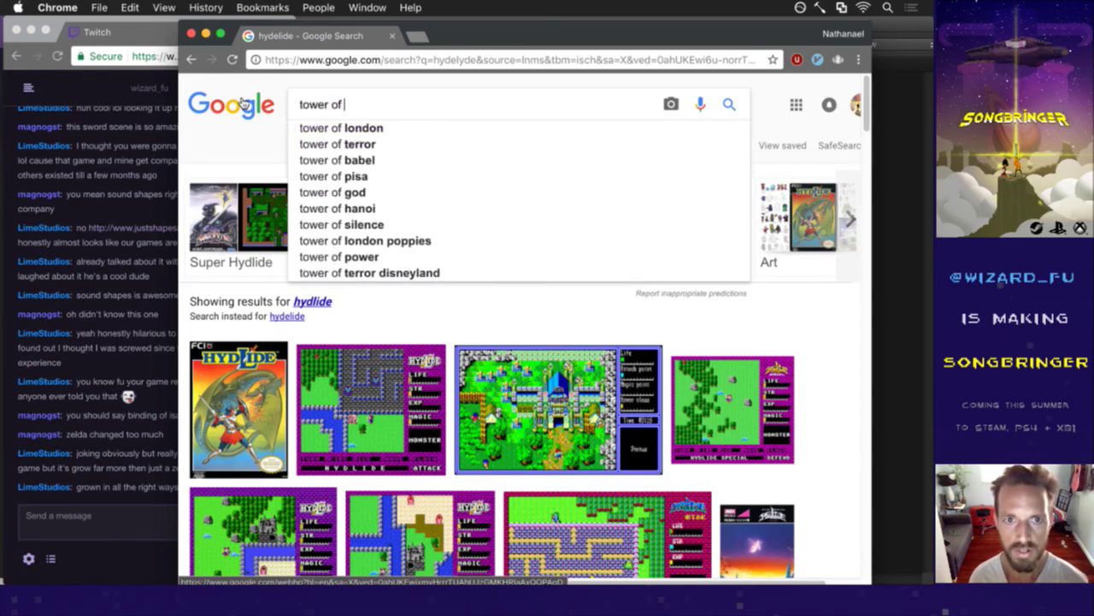
key("BackSpace")
key("BackSpace")
key("BackSpace")
key("BackSpace")
key("BackSpace")
key("BackSpace")
key("BackSpace")
key("BackSpace")
key("BackSpace")
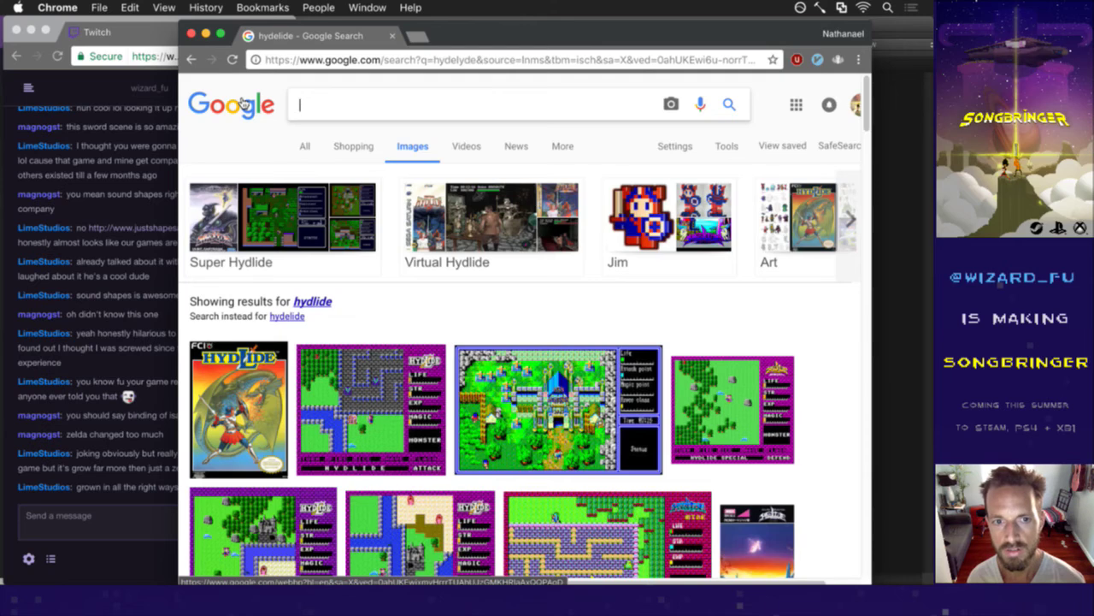
type("zelda")
key("BackSpace")
key("BackSpace")
key("BackSpace")
key("BackSpace")
key("BackSpace")
Search Google Images for "early action rpgs" and look through the results.
type("early action ")
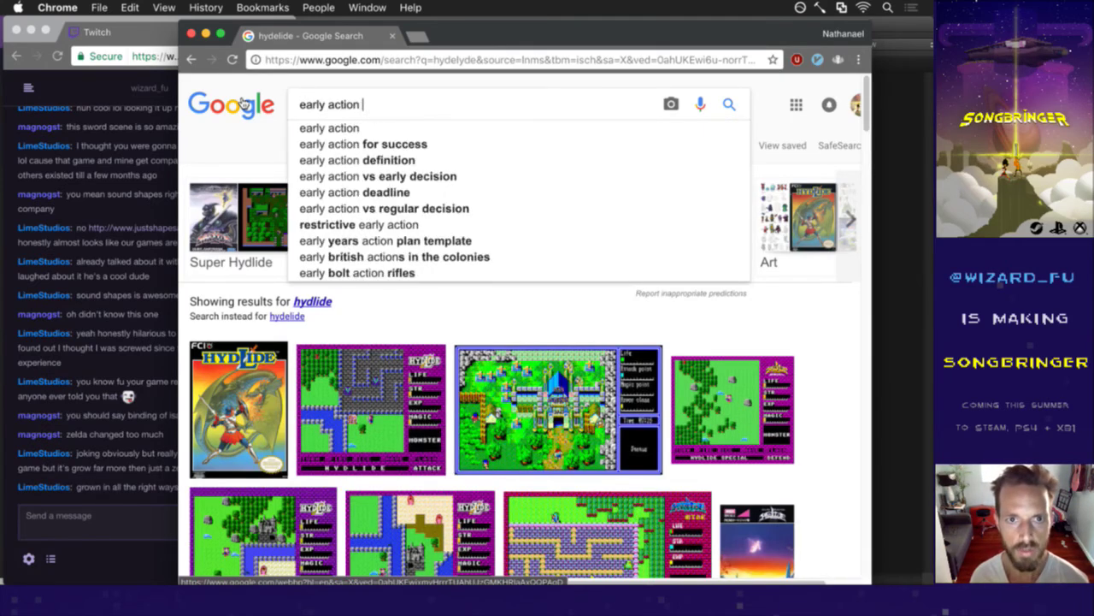
type("rpgs")
key("Return")
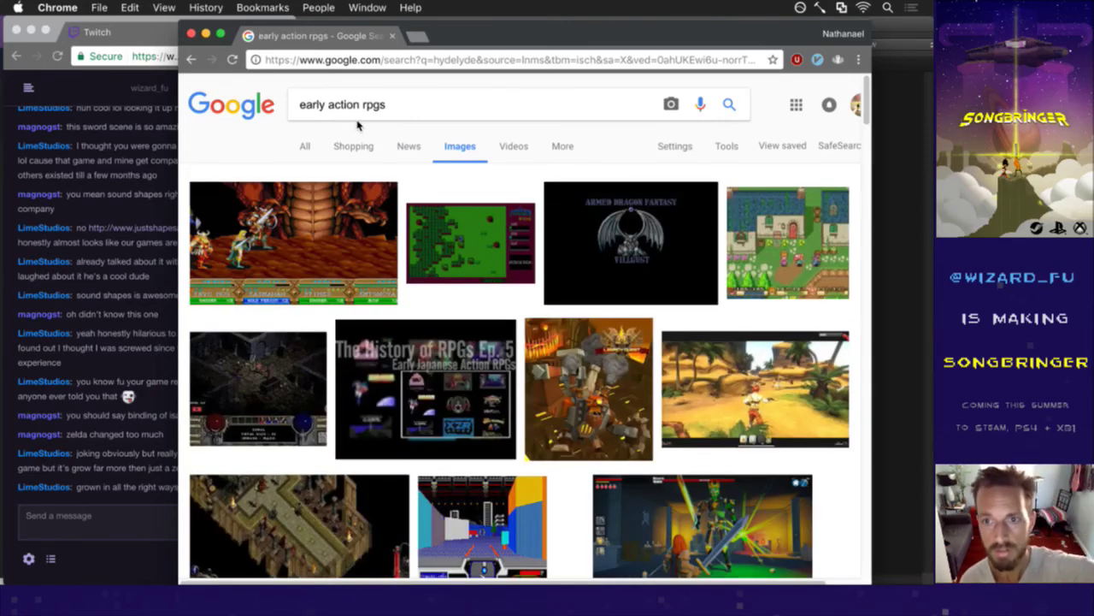
scroll(434, 218, "down", 5)
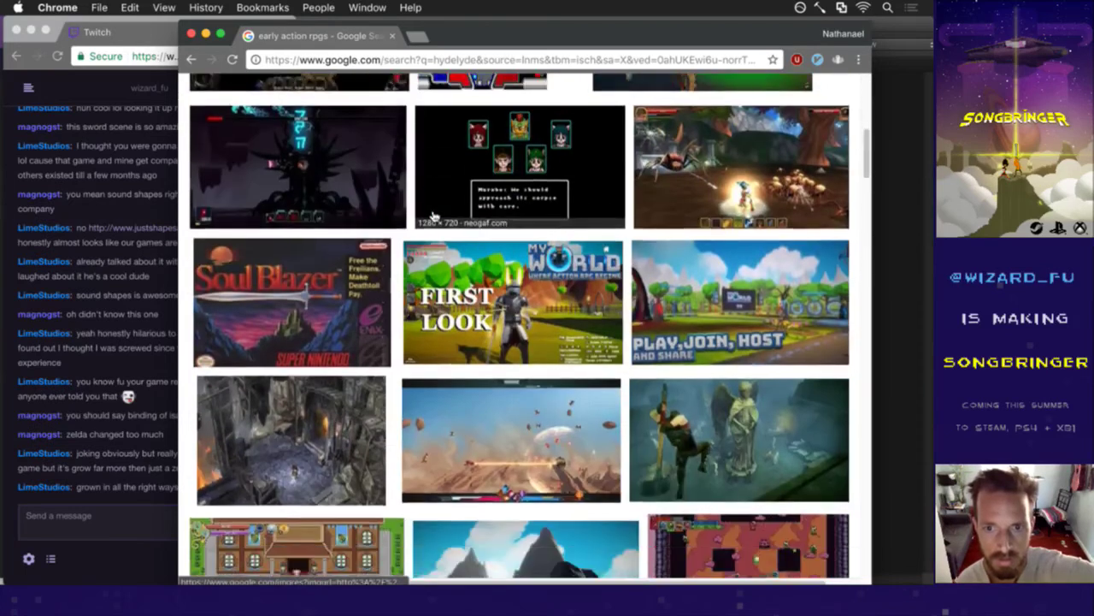
Search the web, instead of images, for "early action rpg tower of".
scroll(434, 217, "up", 10)
left_click(422, 113)
left_click(305, 146)
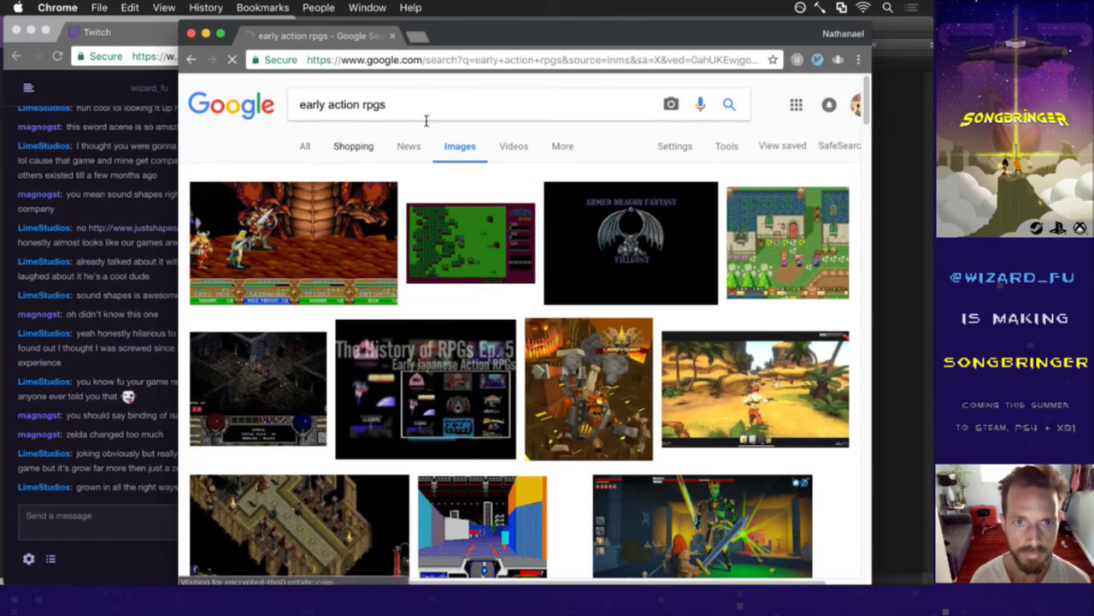
key("BackSpace")
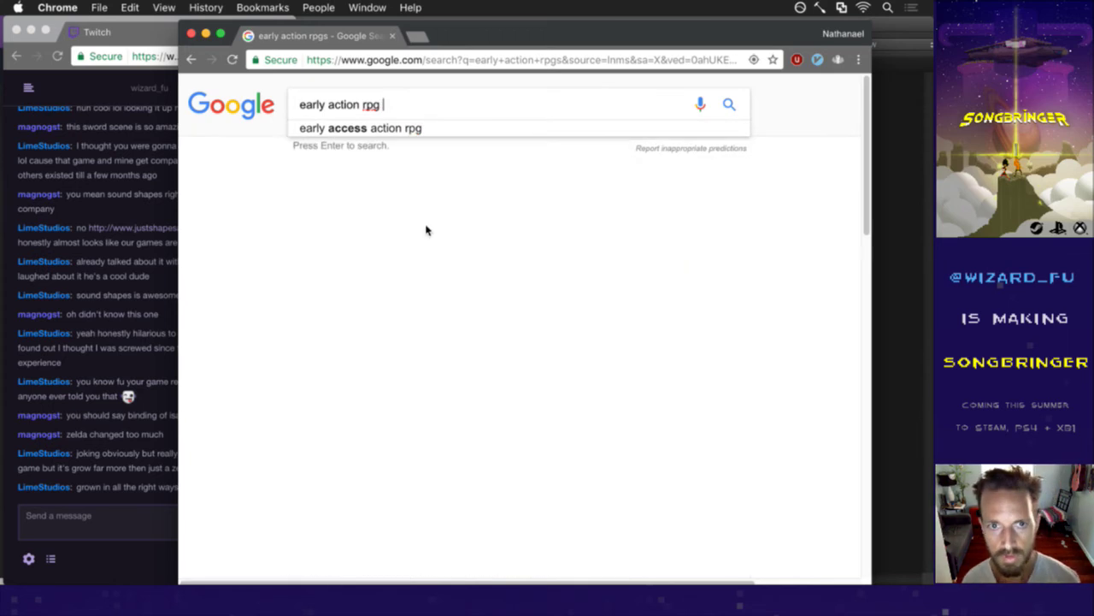
type("tower of")
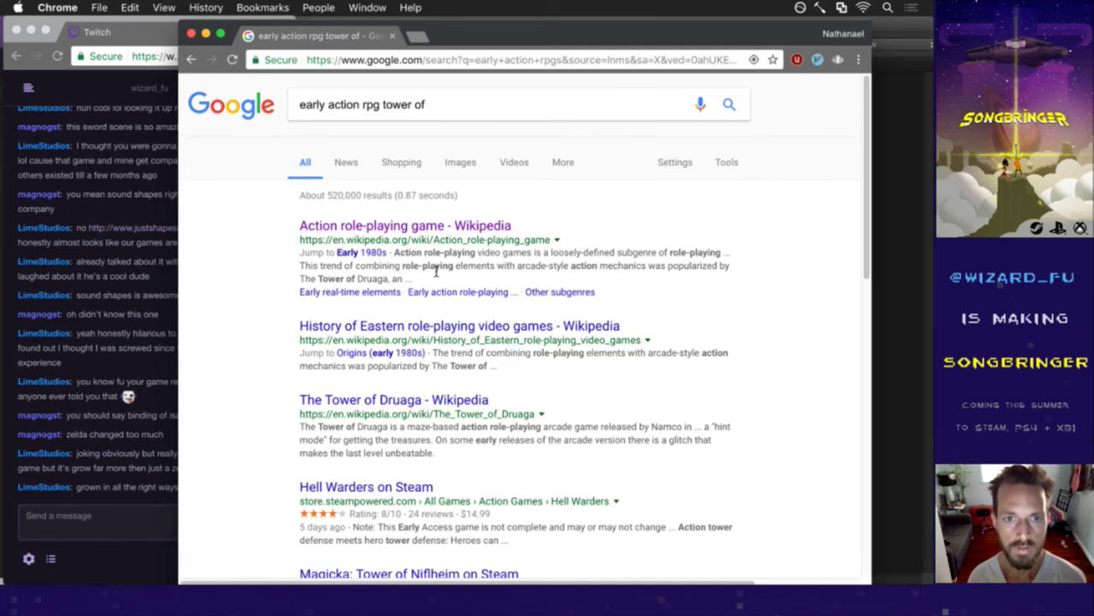
Open the Wikipedia article on action role-playing games and find "tower" within its text.
left_click(448, 227)
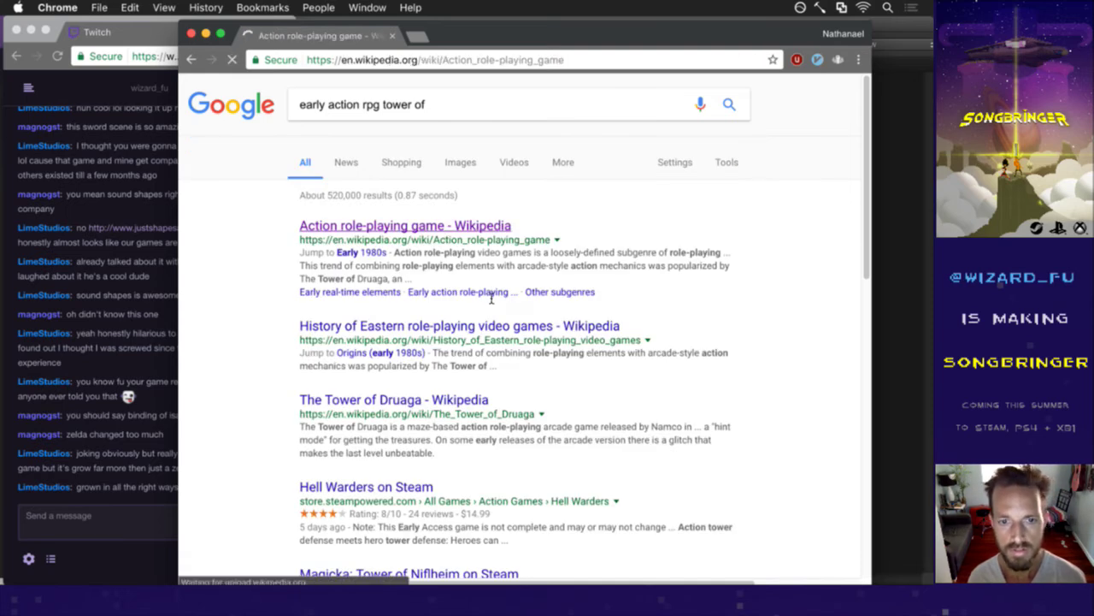
scroll(493, 295, "down", 10)
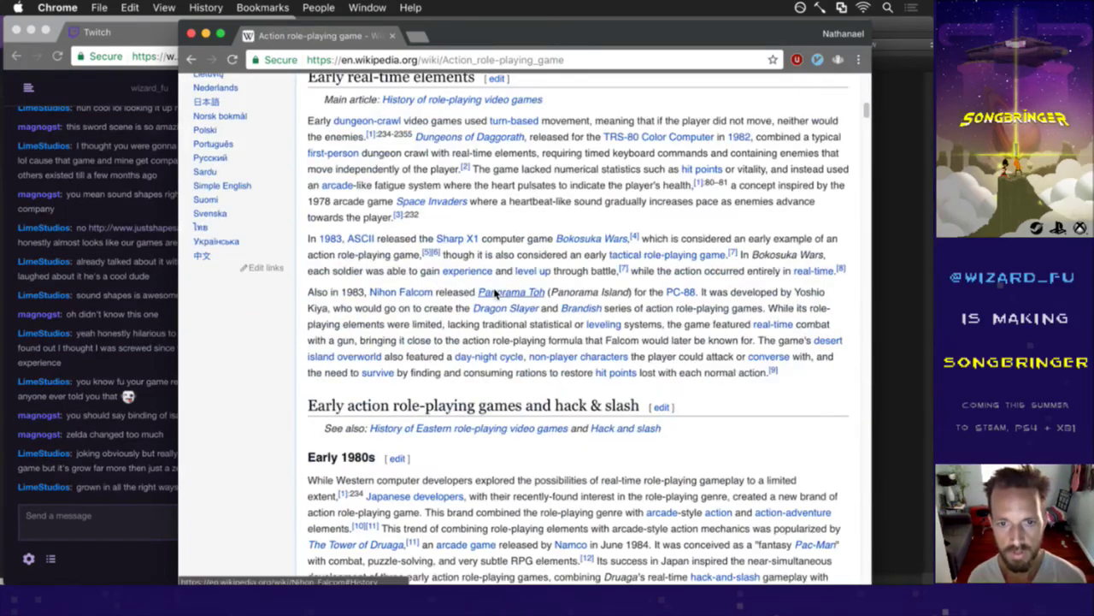
scroll(493, 295, "up", 5)
scroll(493, 295, "down", 2)
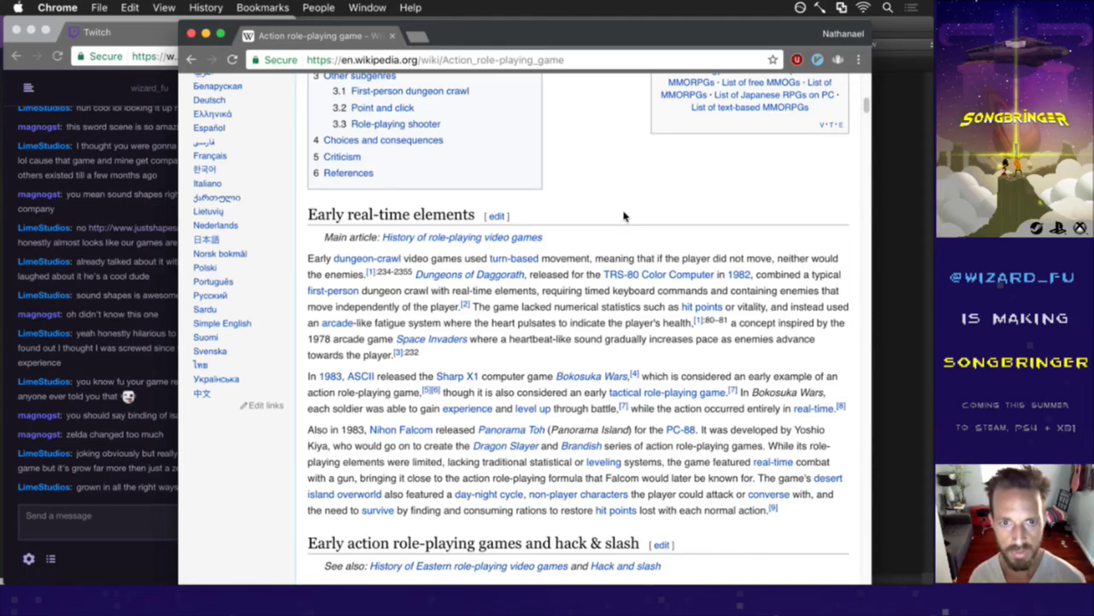
key("ctrl+f")
type("tower")
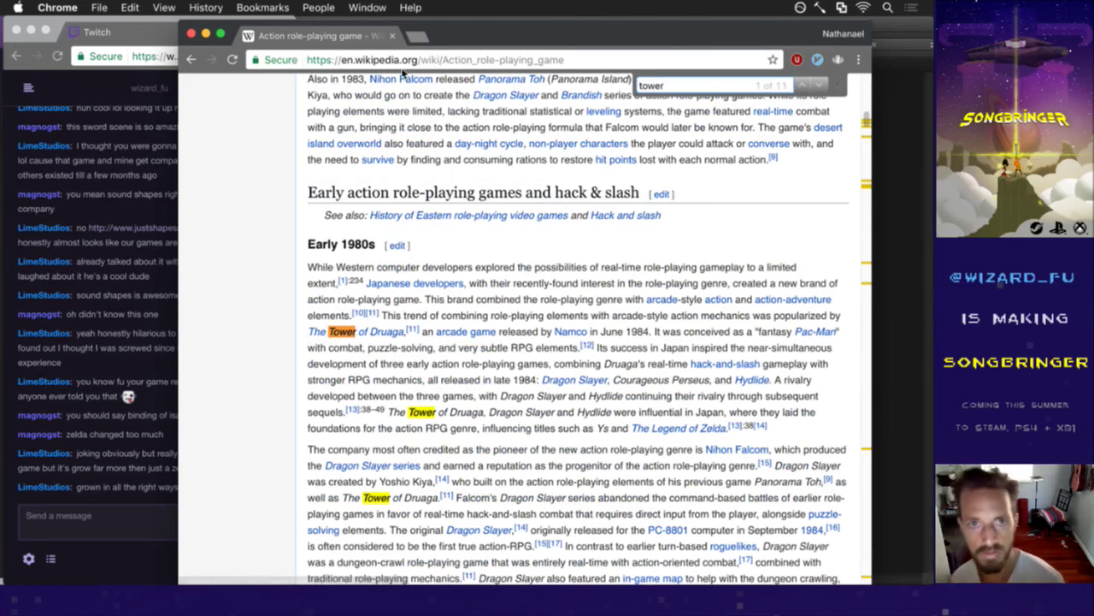
Search Google for "tower of druaga" in a new browser tab and show the image results.
left_click(417, 36)
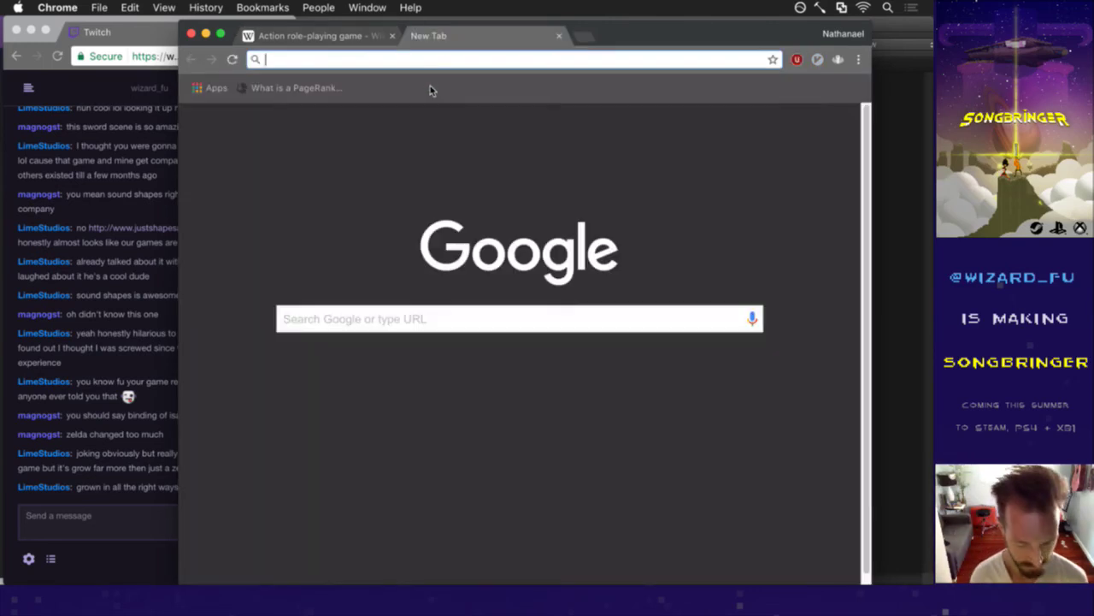
type("tower of druaga")
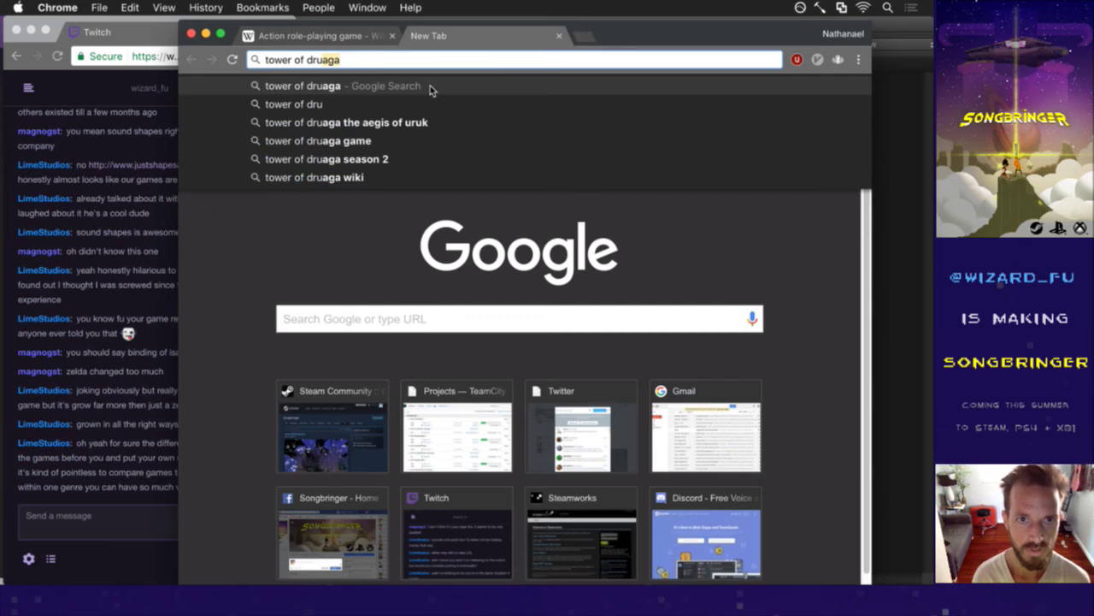
key("Return")
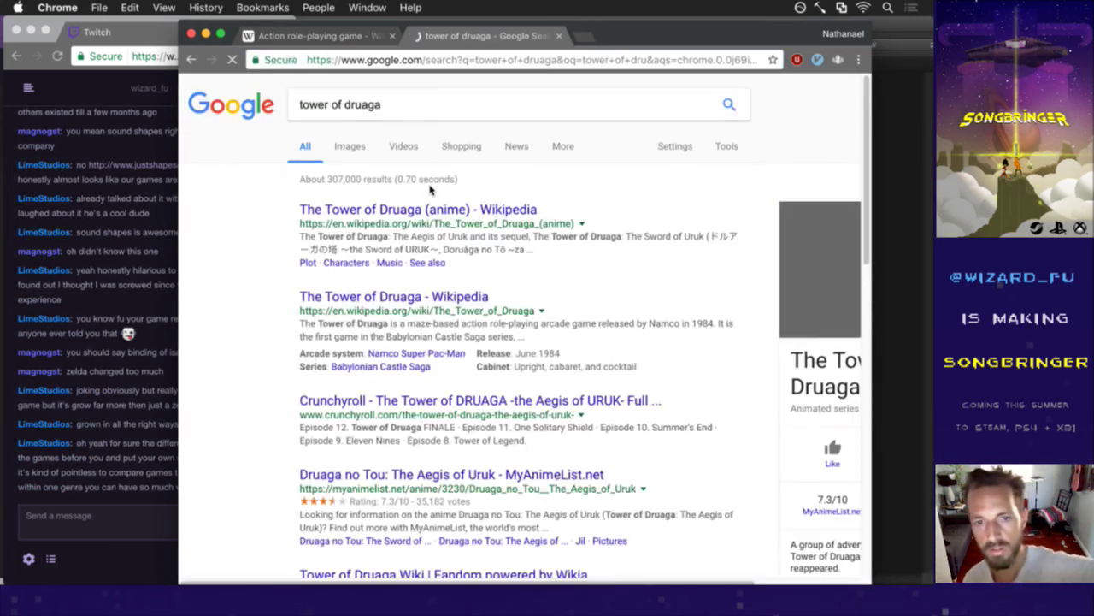
left_click(353, 146)
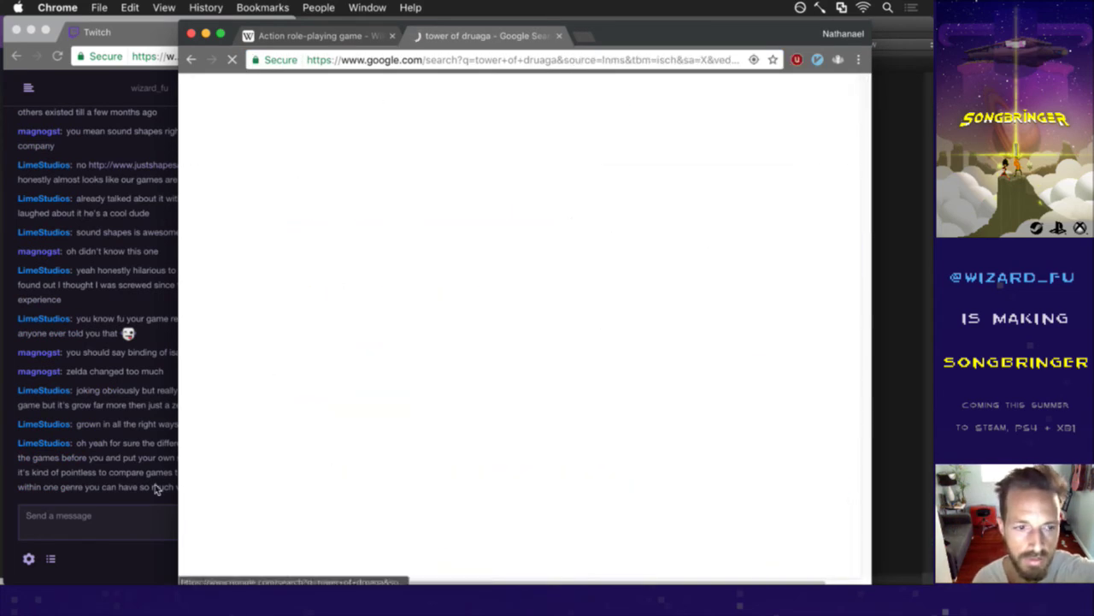
Read the latest Twitch chat message about interpreting earlier games, then return to the image search window.
left_click(129, 489)
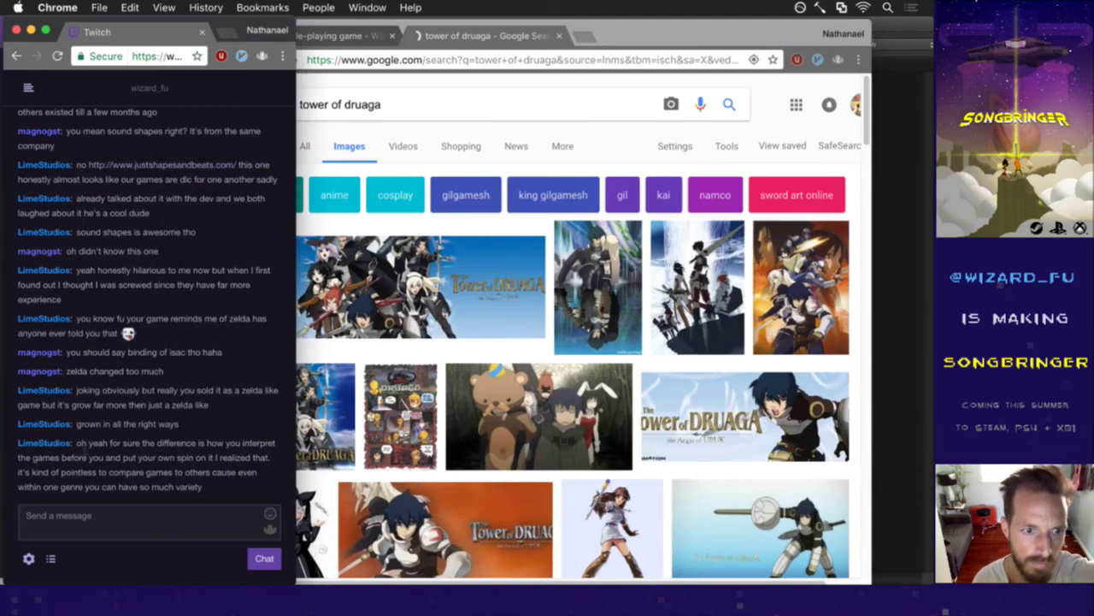
left_click_drag(83, 443, 186, 458)
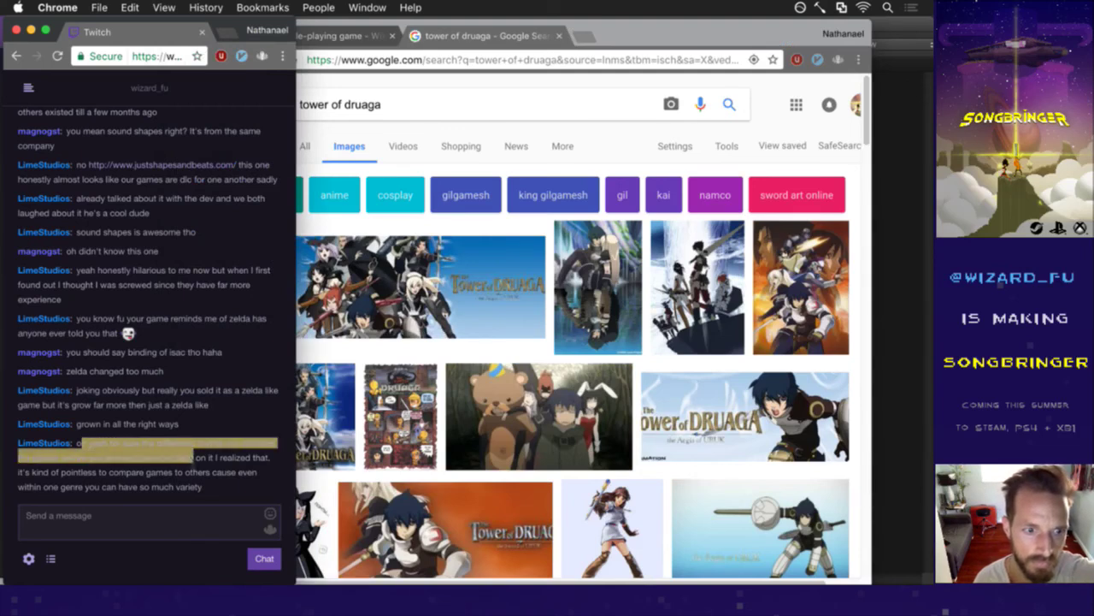
left_click(179, 481)
left_click_drag(126, 472, 188, 489)
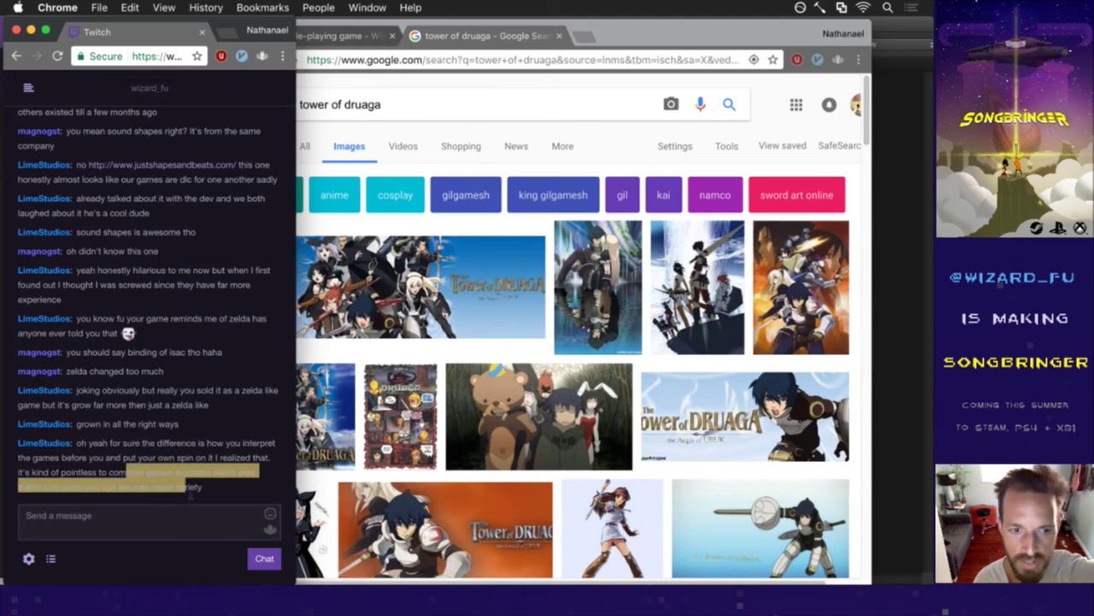
left_click(202, 492)
left_click(586, 143)
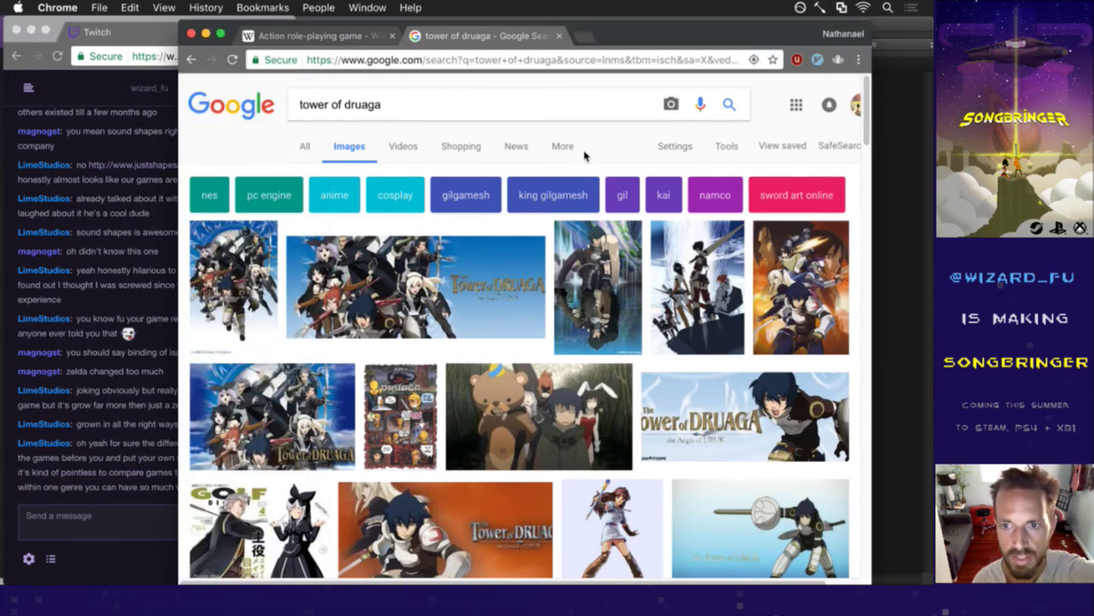
left_click(111, 462)
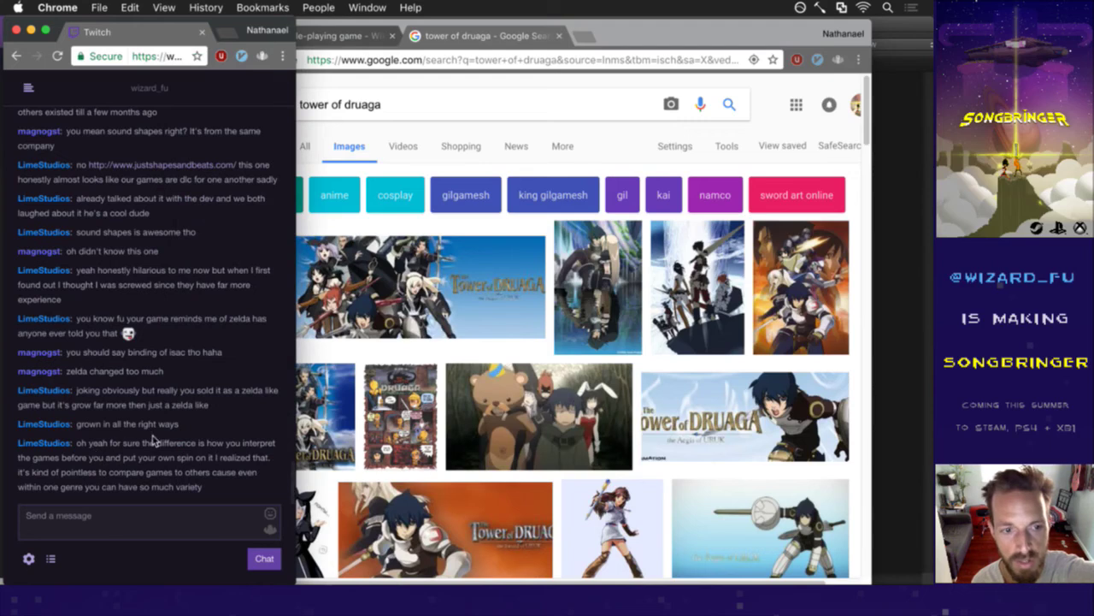
left_click(631, 155)
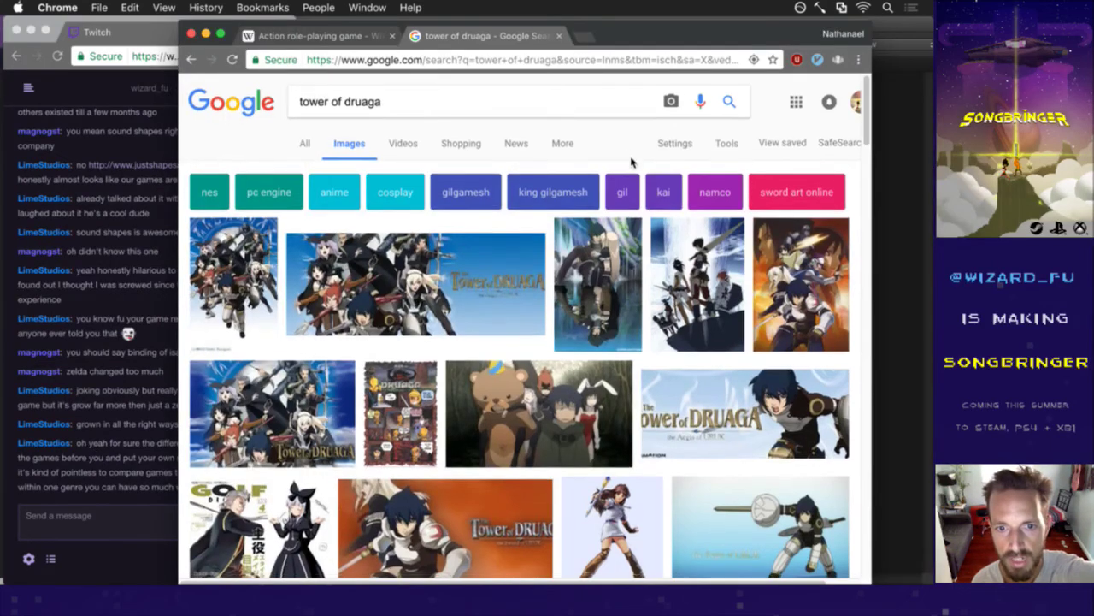
Look over the Tower of Druaga image results and refine the search to "tower of druaga old".
scroll(631, 155, "down", 2)
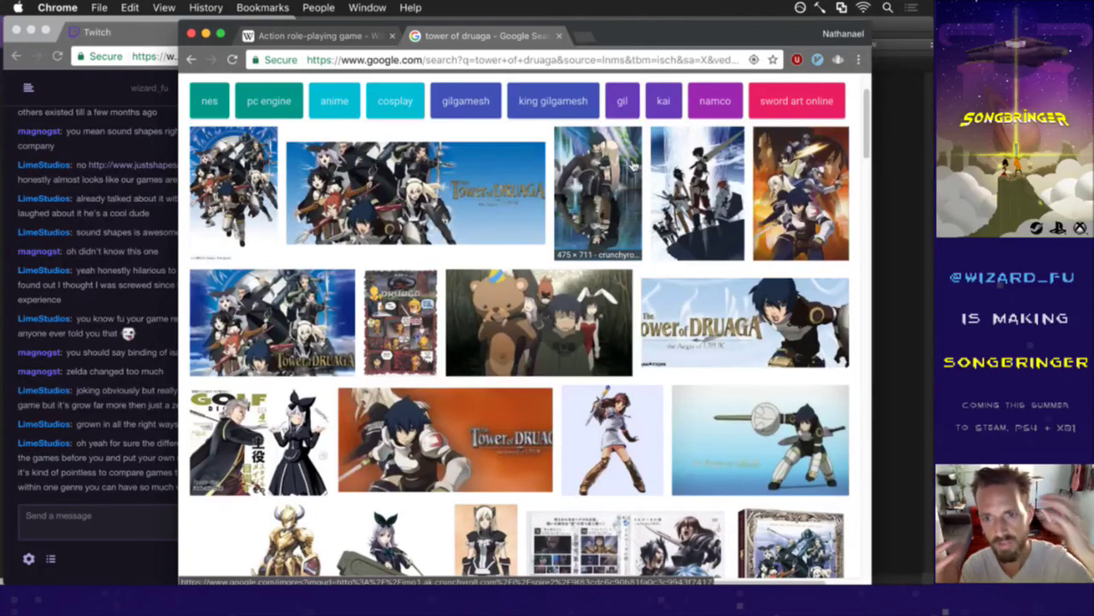
scroll(551, 205, "up", 2)
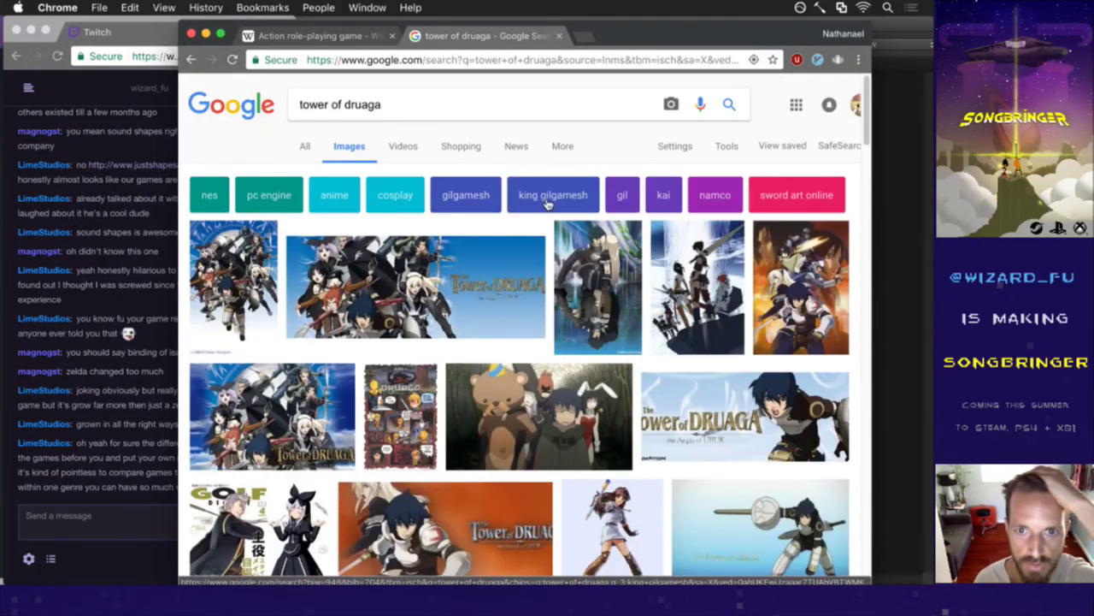
left_click(384, 112)
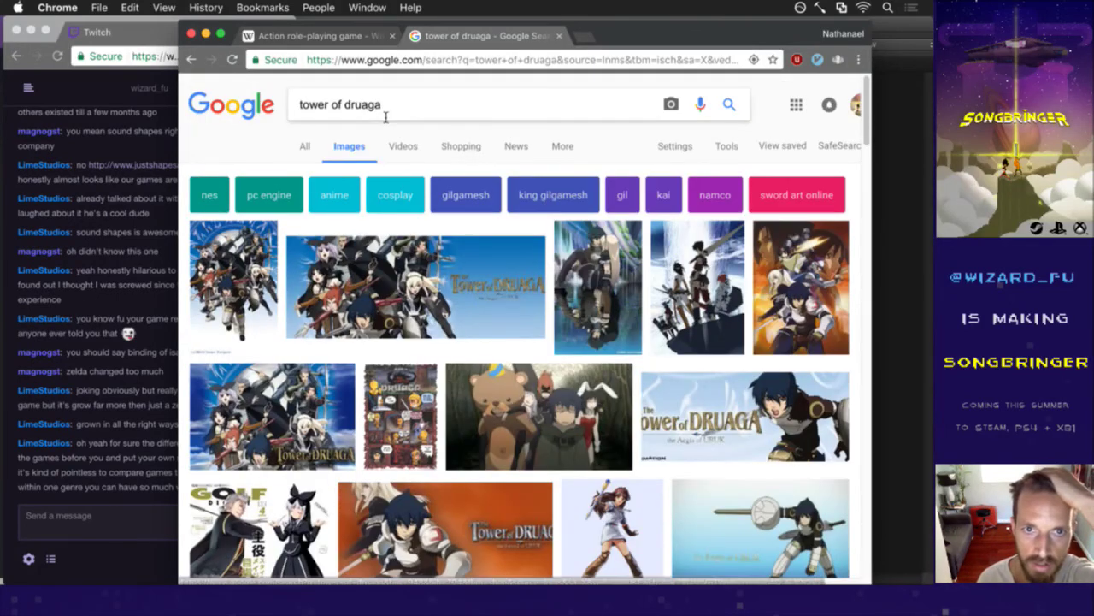
type("old")
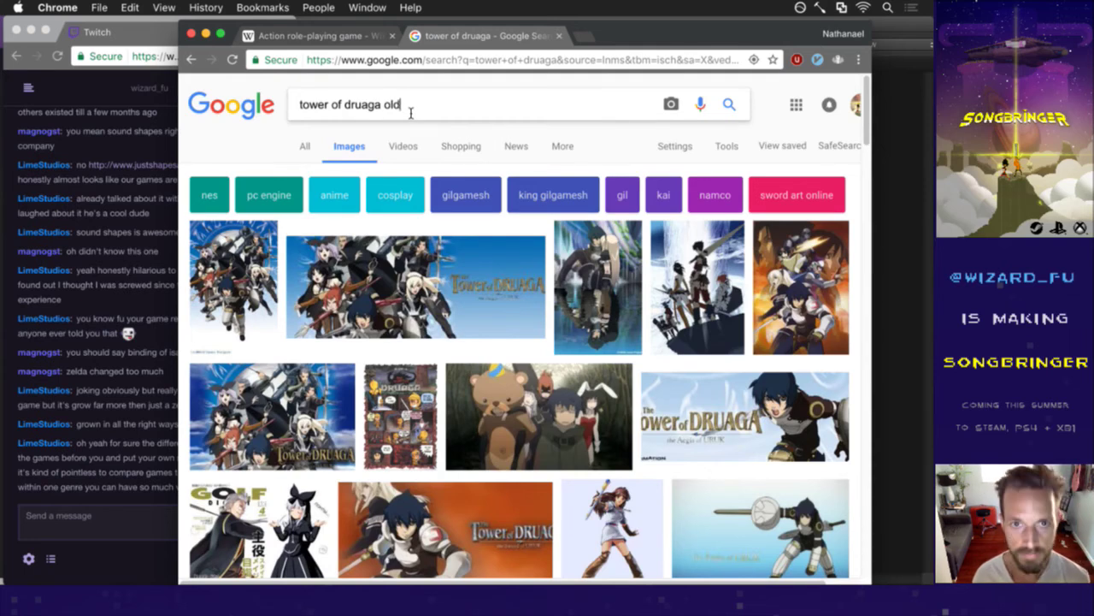
key("Return")
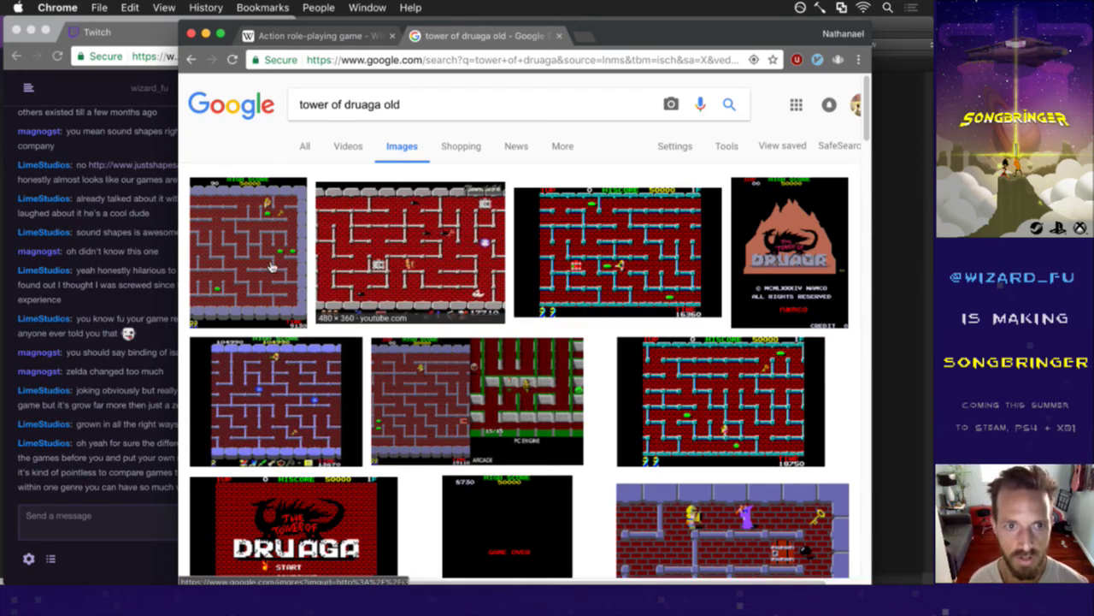
View the Old-Computers.com maze screenshot enlarged, close the preview, and close the image search tab and the Wikipedia window.
left_click(617, 238)
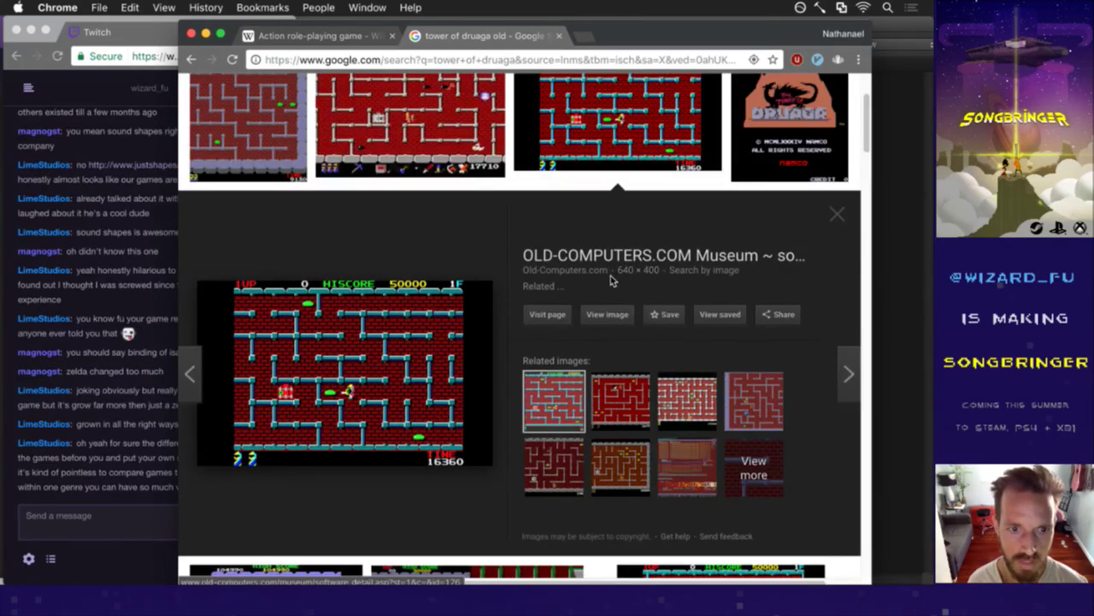
left_click(837, 214)
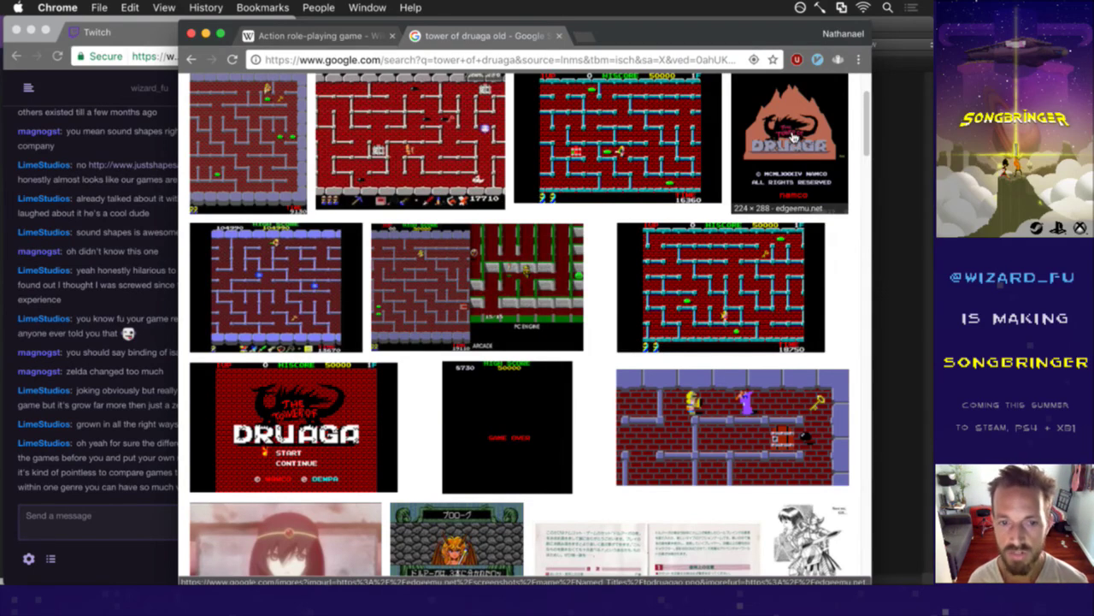
scroll(793, 137, "up", 3)
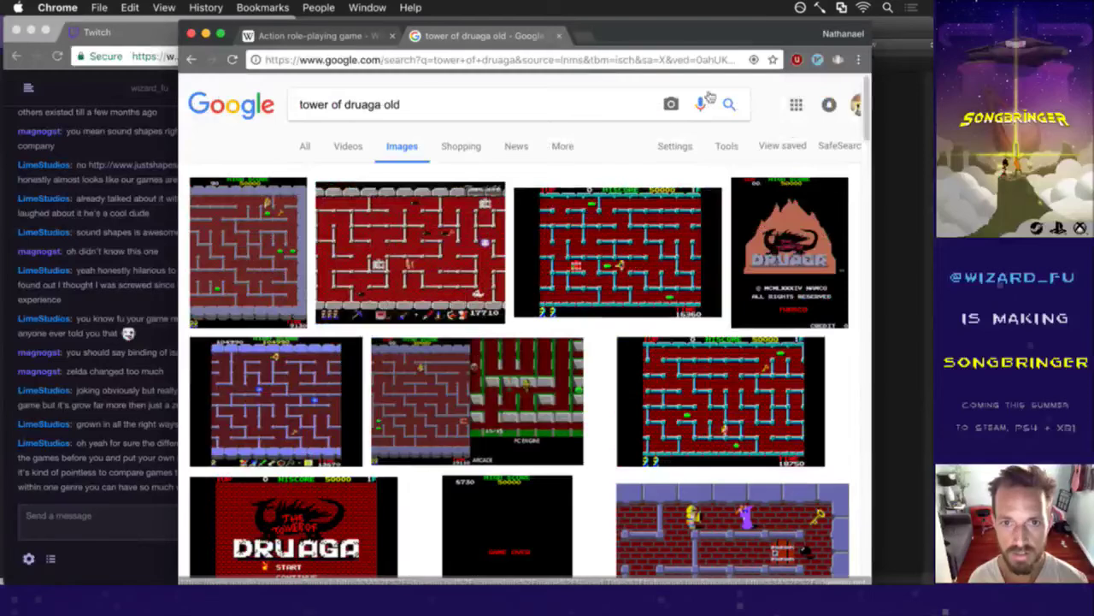
left_click(560, 37)
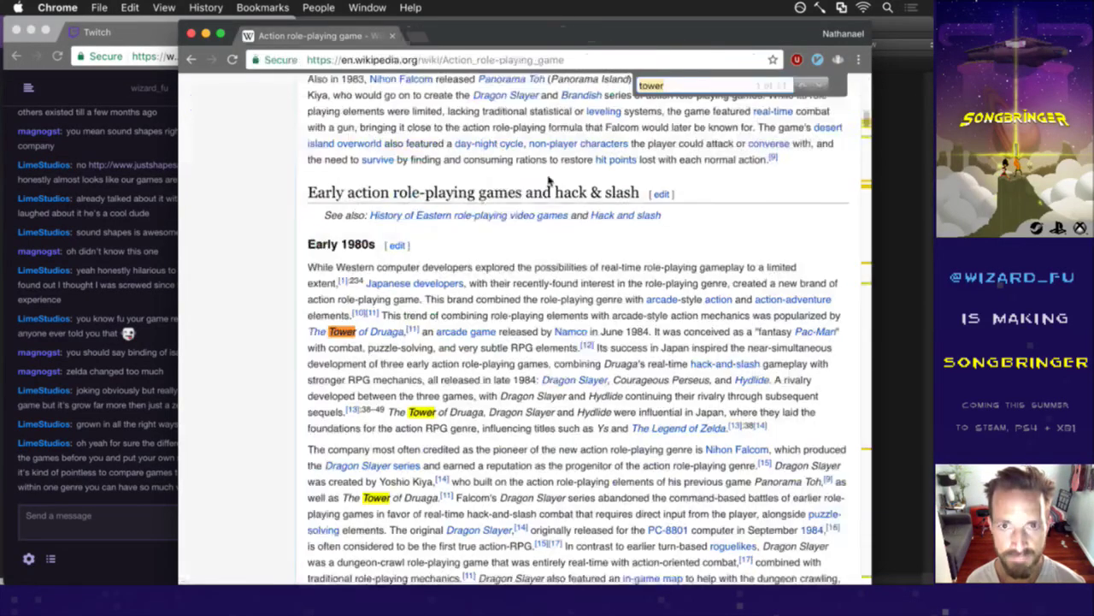
key("super+w")
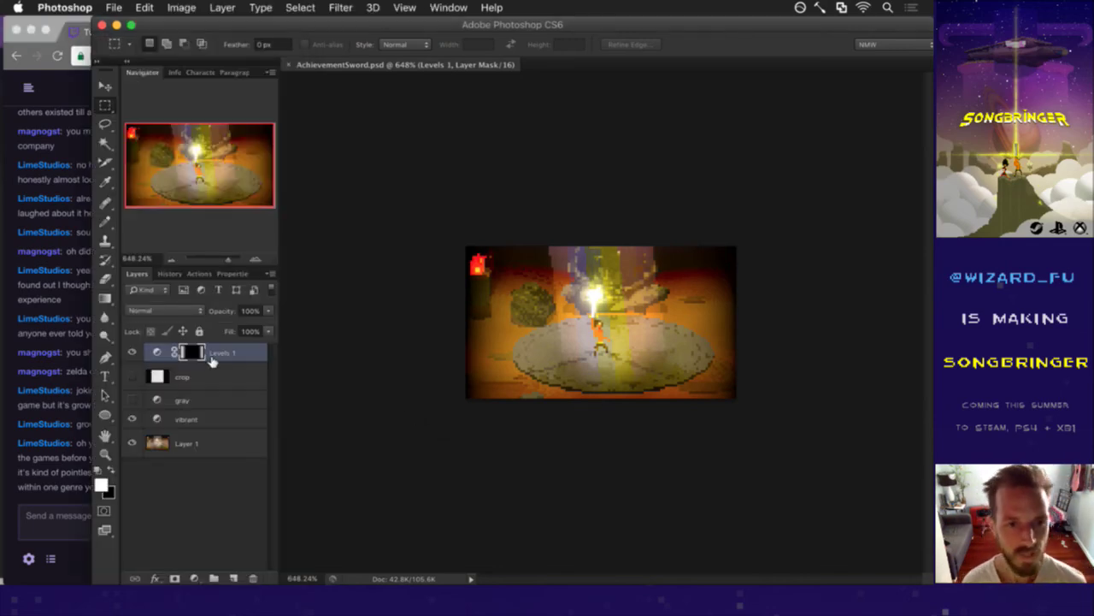
Switch to the Icons folder in Finder and open AchievementCraft.psd in Photoshop.
key("super+Tab")
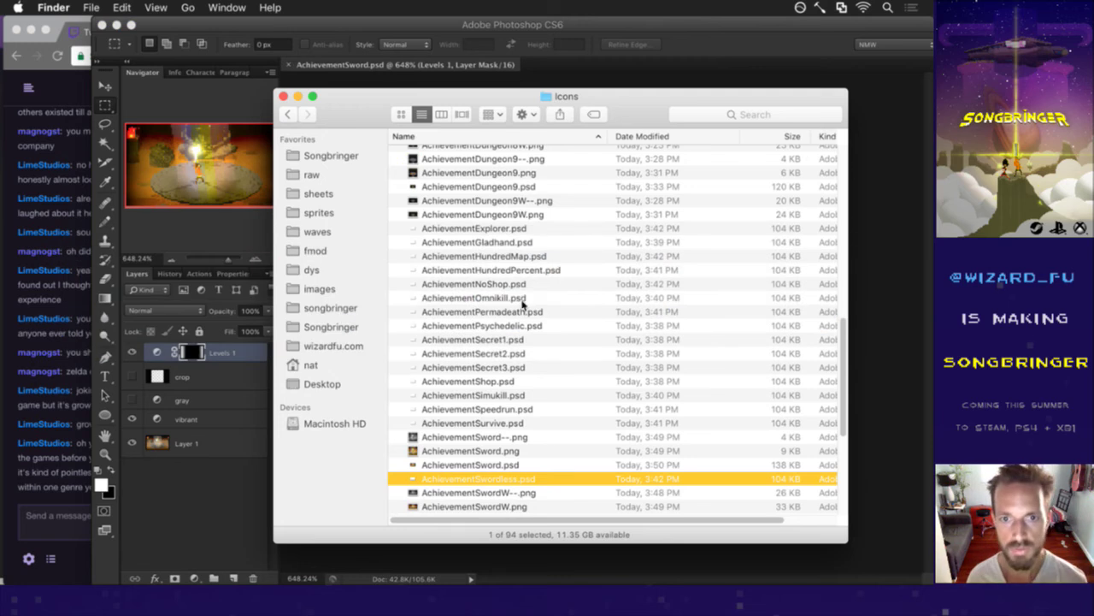
scroll(522, 300, "up", 15)
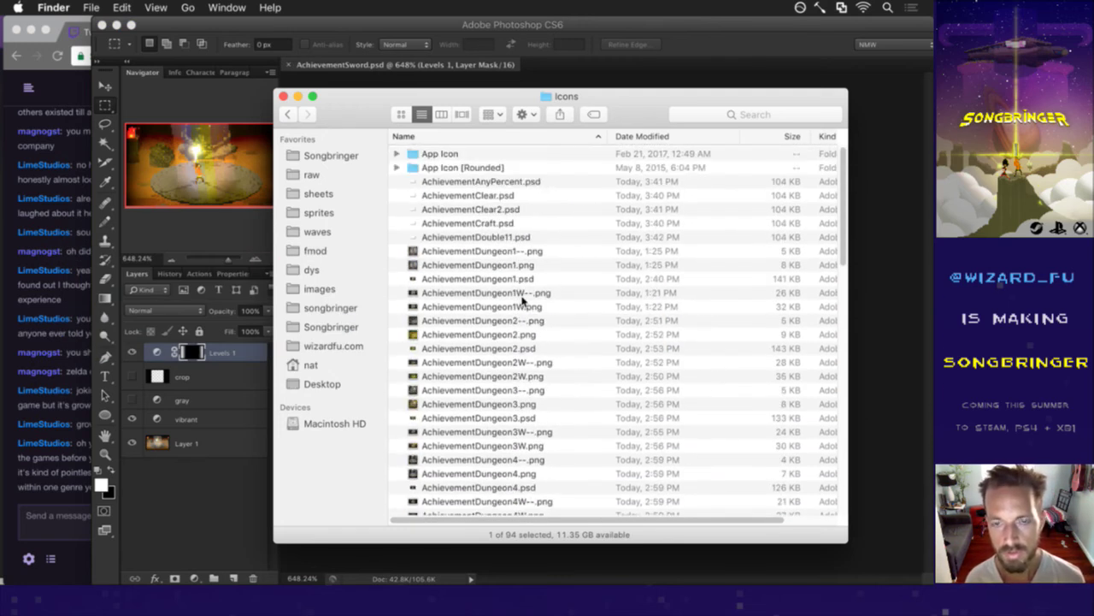
scroll(525, 297, "down", 3)
scroll(521, 282, "up", 3)
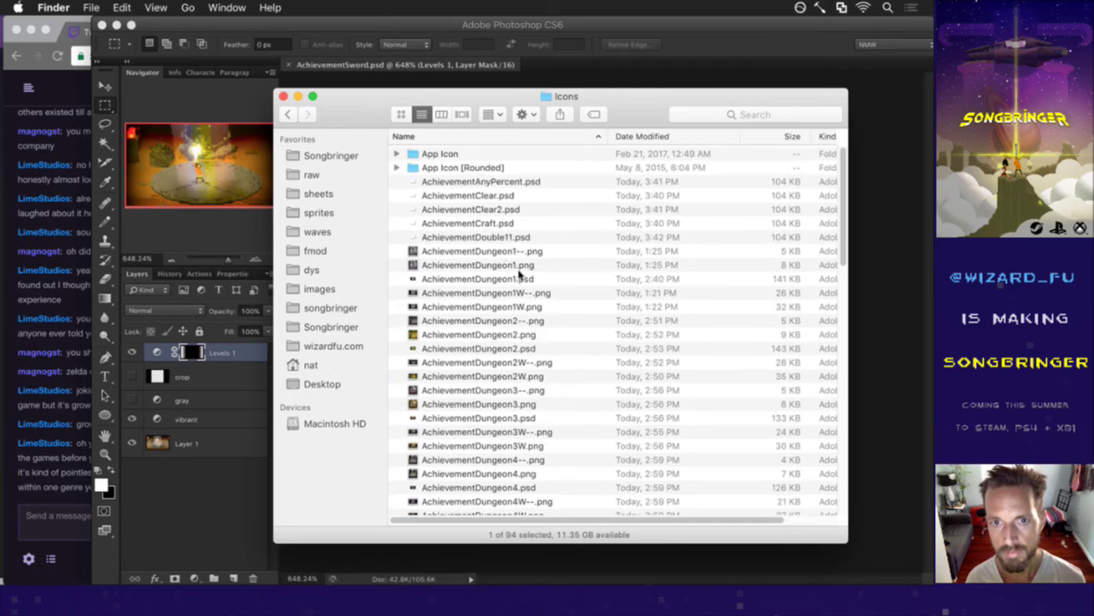
left_click(509, 223)
double_click(498, 223)
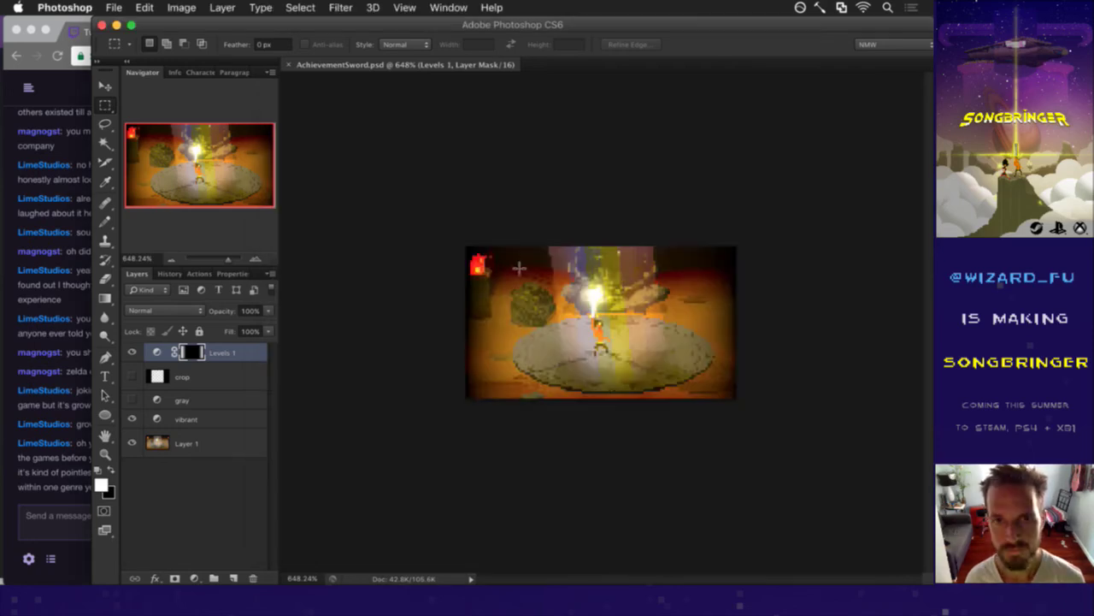
Switch to iTerm2 and set the hud value under settings-mac in Saves.txt to 4.
key("super+Tab")
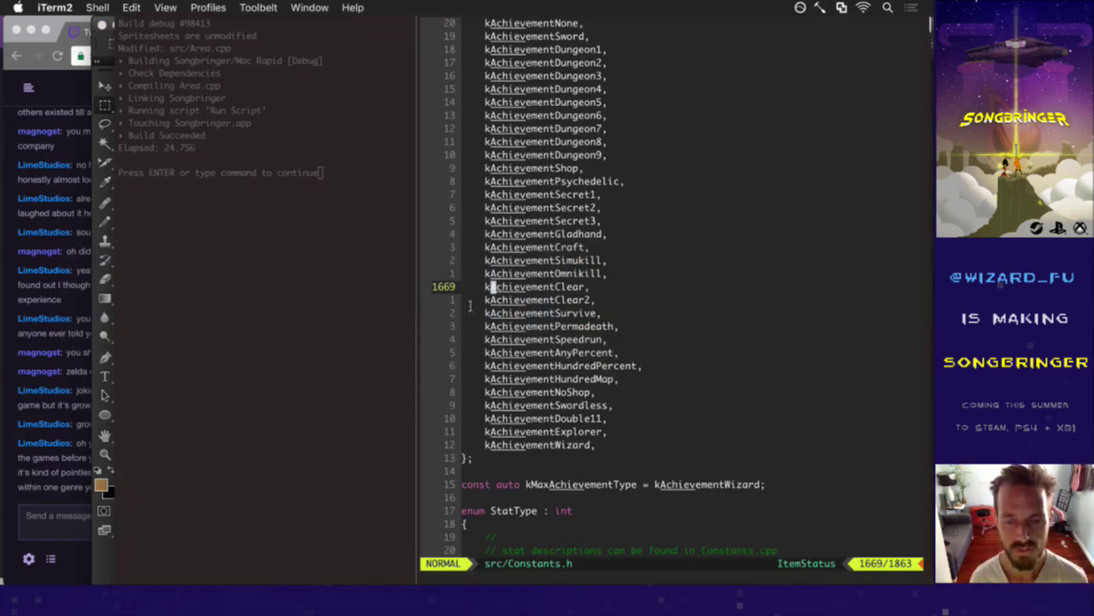
scroll(470, 305, "up", 5)
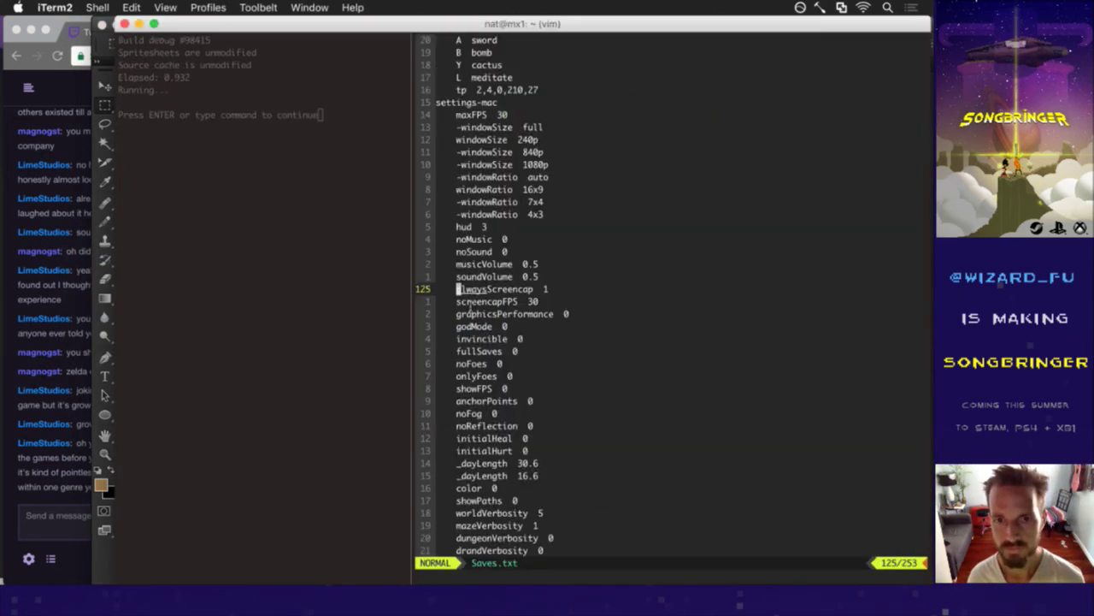
scroll(469, 308, "down", 1)
scroll(469, 308, "up", 1)
scroll(469, 309, "up", 3)
key("shift+a")
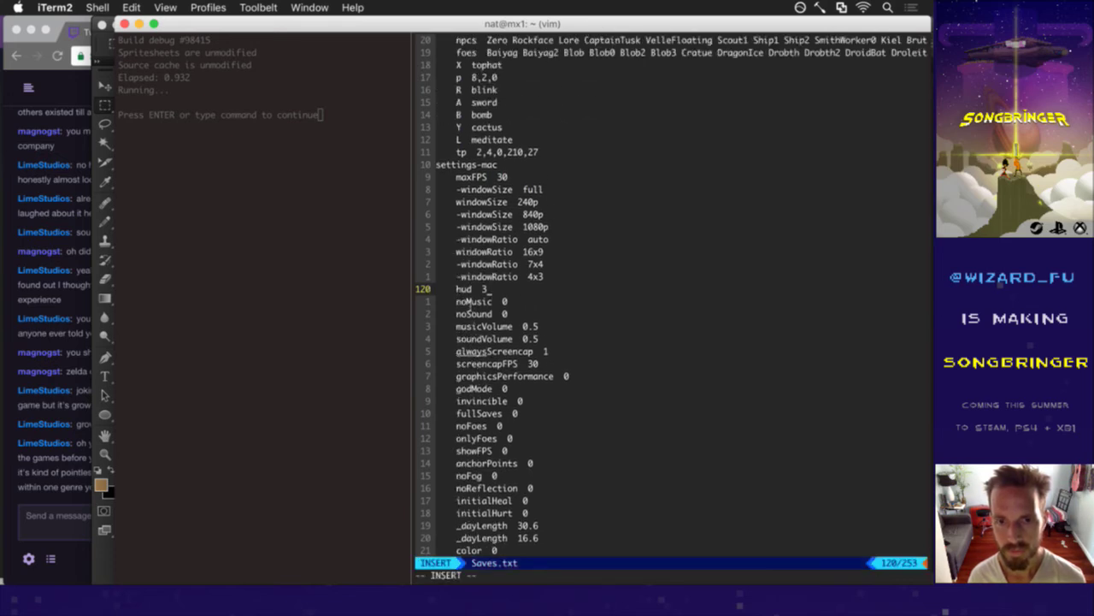
key("BackSpace")
type("4")
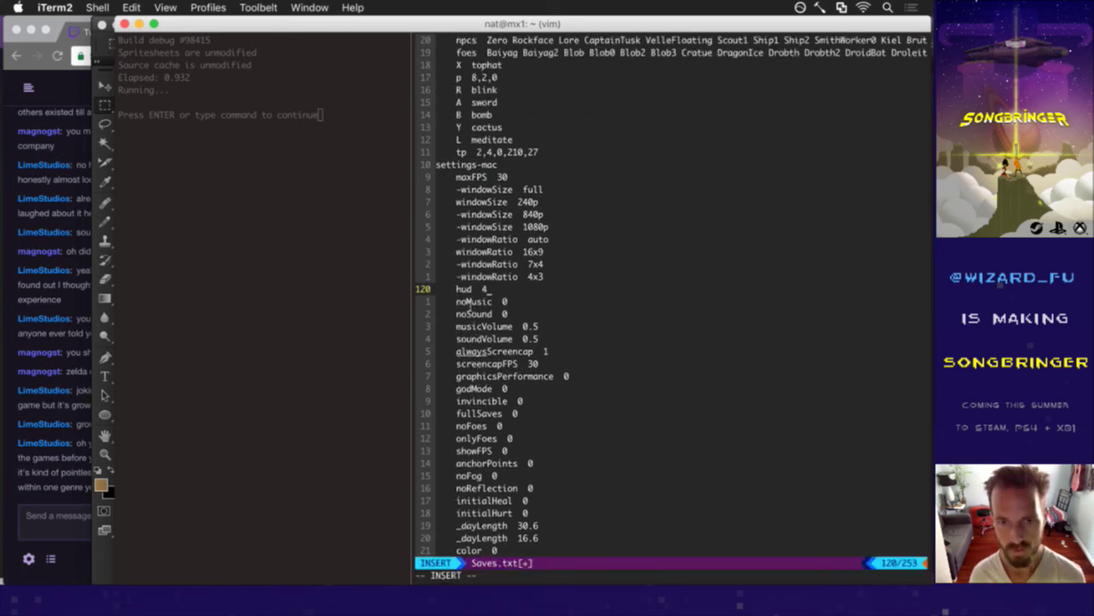
Finish editing the hud setting and save Saves.txt.
key("Escape")
type(":w")
key("Return")
Go to the items list near the start of Saves.txt, set jib to 0 and save the file.
key("g")
key("g")
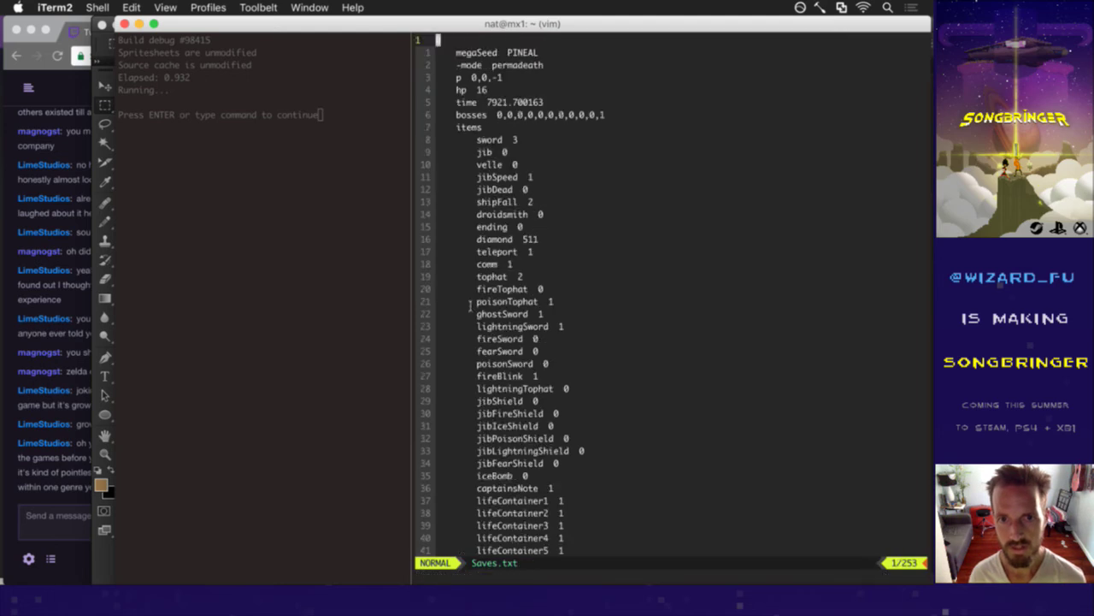
key("j")
key("j")
key("j")
key("j")
key("j")
key("j")
key("j")
key("j")
key("j")
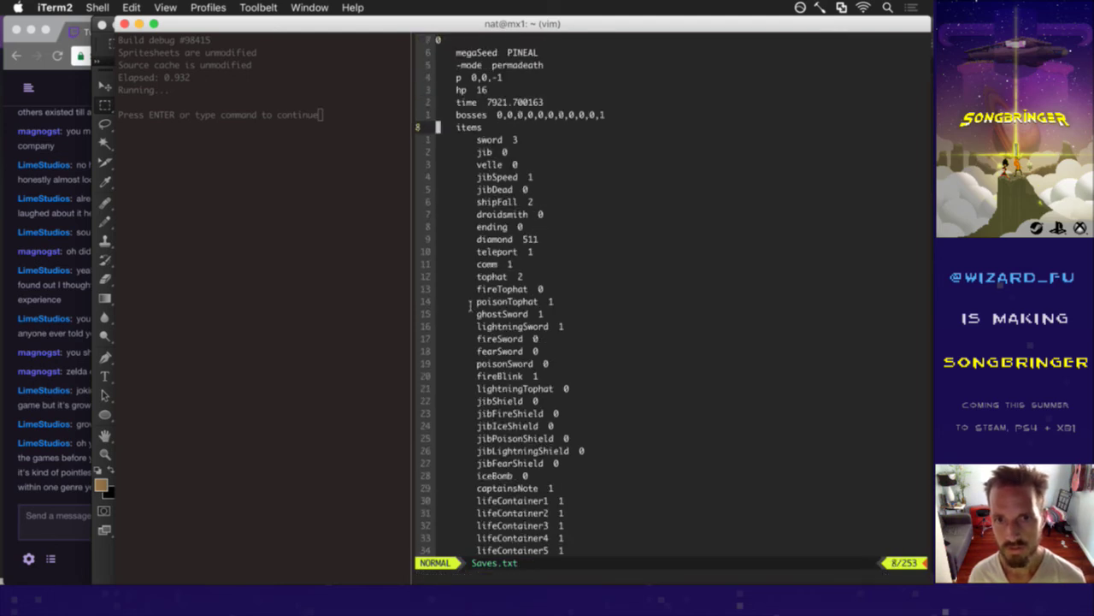
key("A")
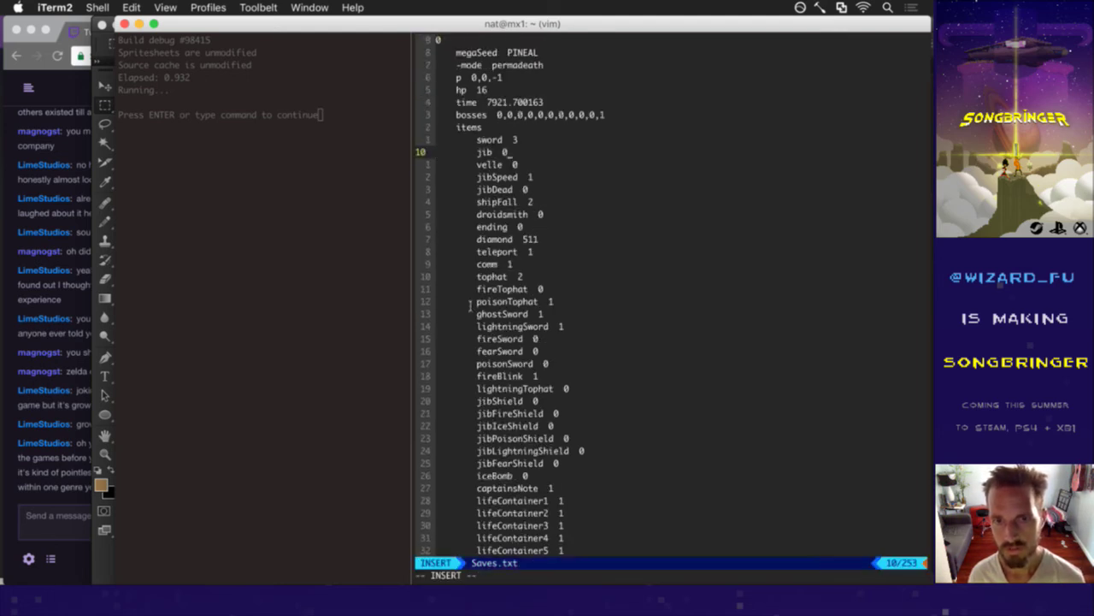
key("BackSpace")
type("2")
key("Escape")
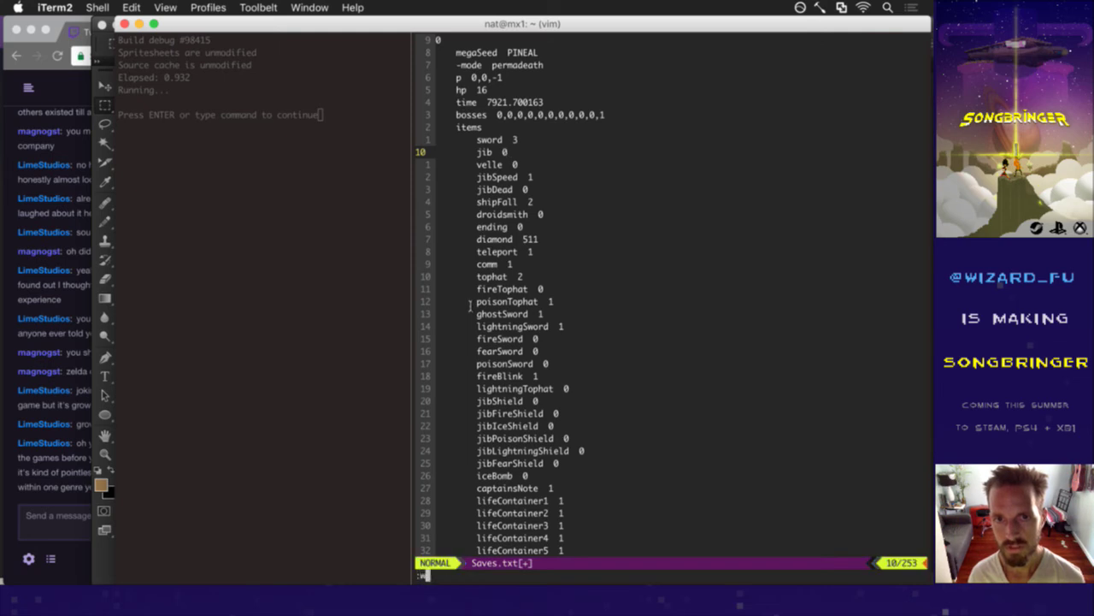
type(":w")
key("Return")
Change the starting position p to 1,2,-2 and save Saves.txt.
key("j")
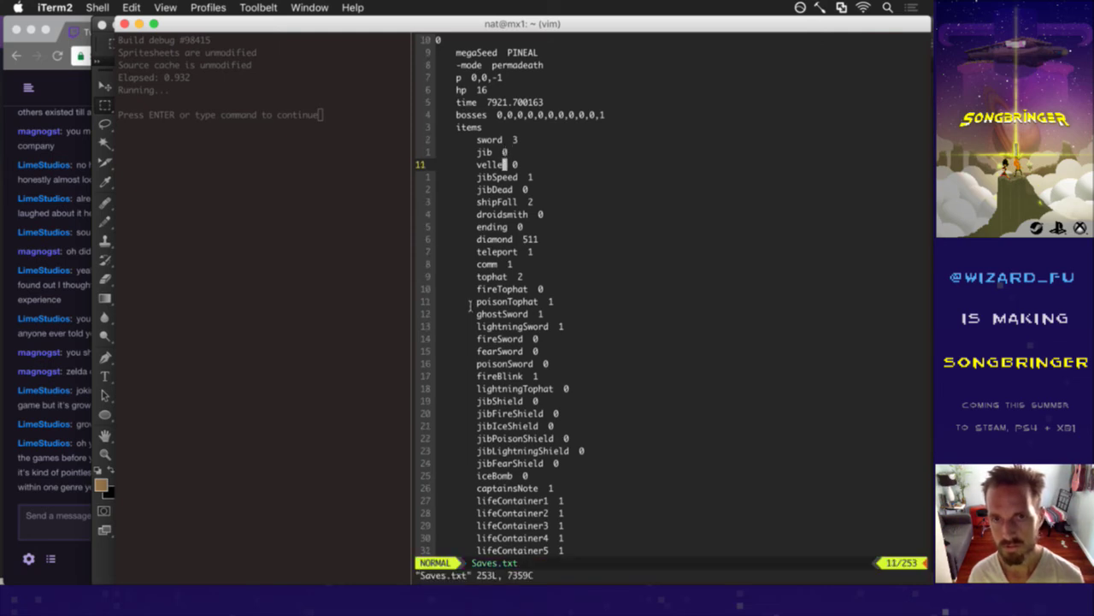
key("k")
key("k")
key("k")
key("k")
key("k")
key("k")
key("k")
key("h")
key("h")
key("h")
key("h")
key("h")
key("i")
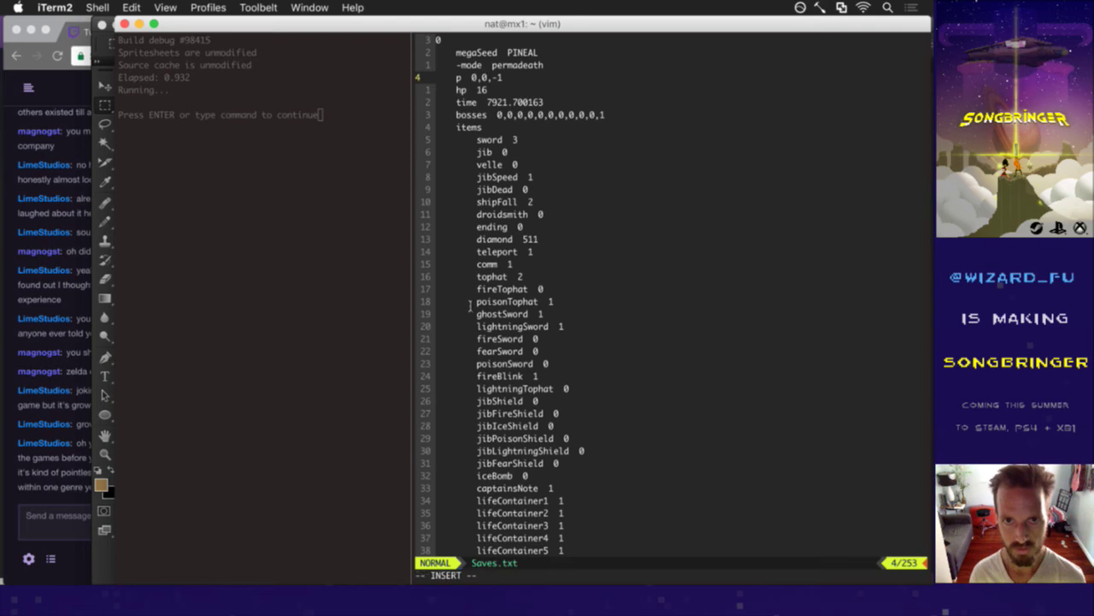
key("Delete")
key("Delete")
key("Delete")
key("Delete")
key("Delete")
key("Delete")
type("1,2,-2")
key("Escape")
type(":w")
key("Return")
Run the debug build of Songbringer to capture frames of the room, and quit the game.
left_click(224, 474)
key("Return")
left_click(68, 485)
left_click(605, 353)
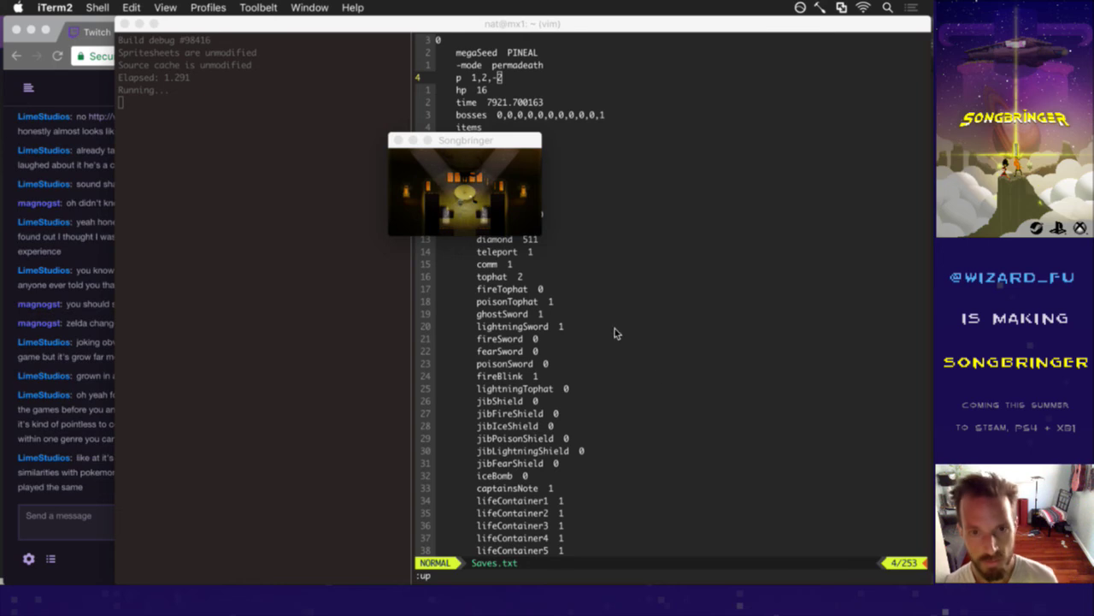
key("super+q")
Open the 06-10-17 captures folder on the desktop and preview the frames from Screen005.png to Screen015.png.
key("F11")
double_click(794, 130)
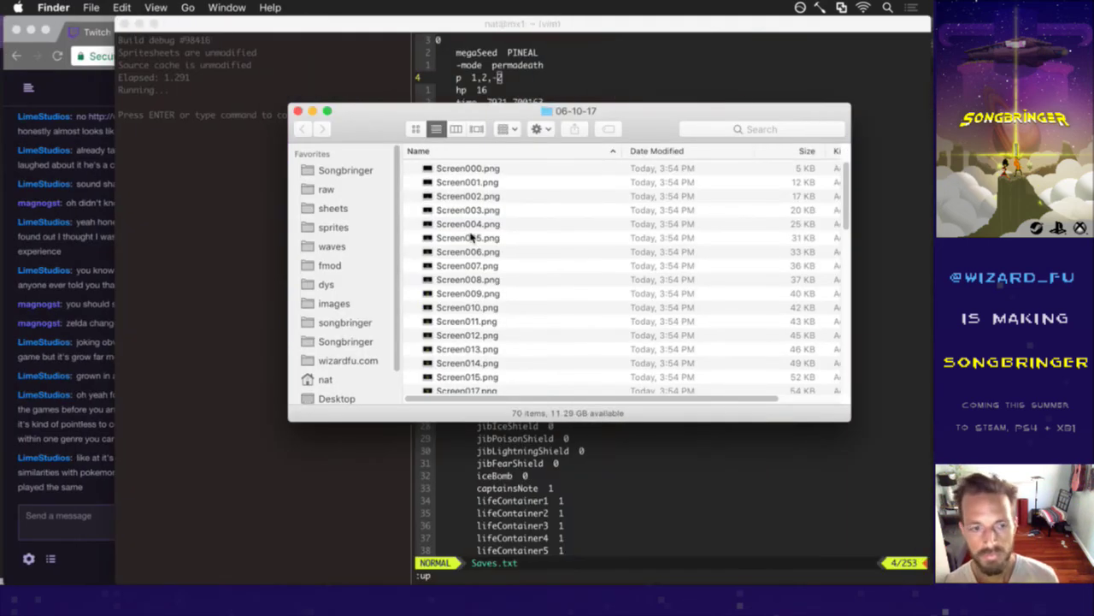
left_click(471, 238)
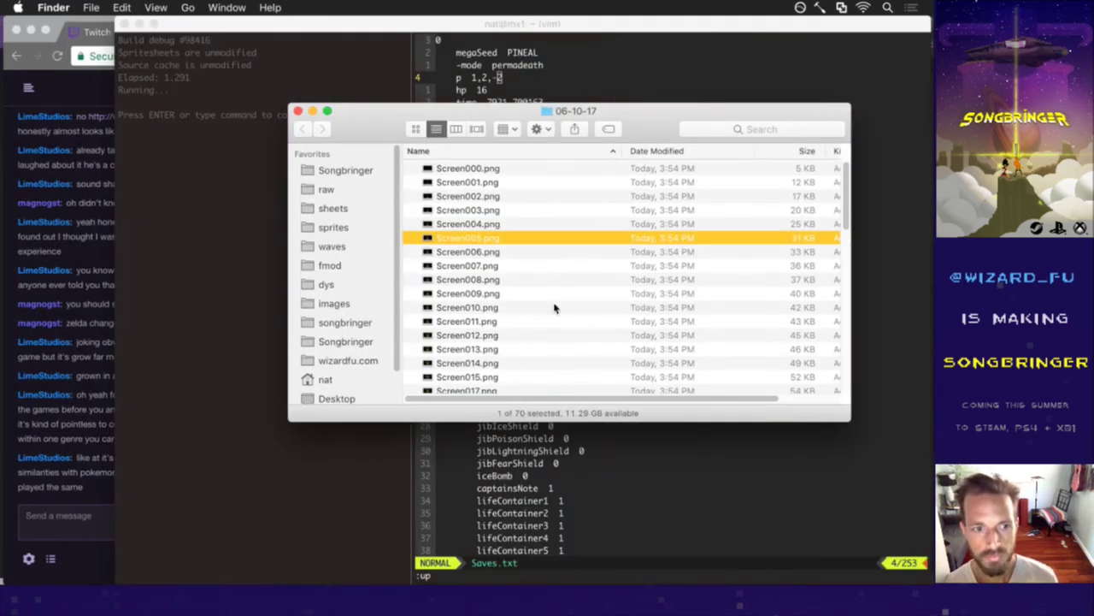
key("space")
key("Down")
key("Down")
key("Down")
key("Down")
key("Down")
key("Down")
key("Down")
key("Down")
key("Down")
key("Down")
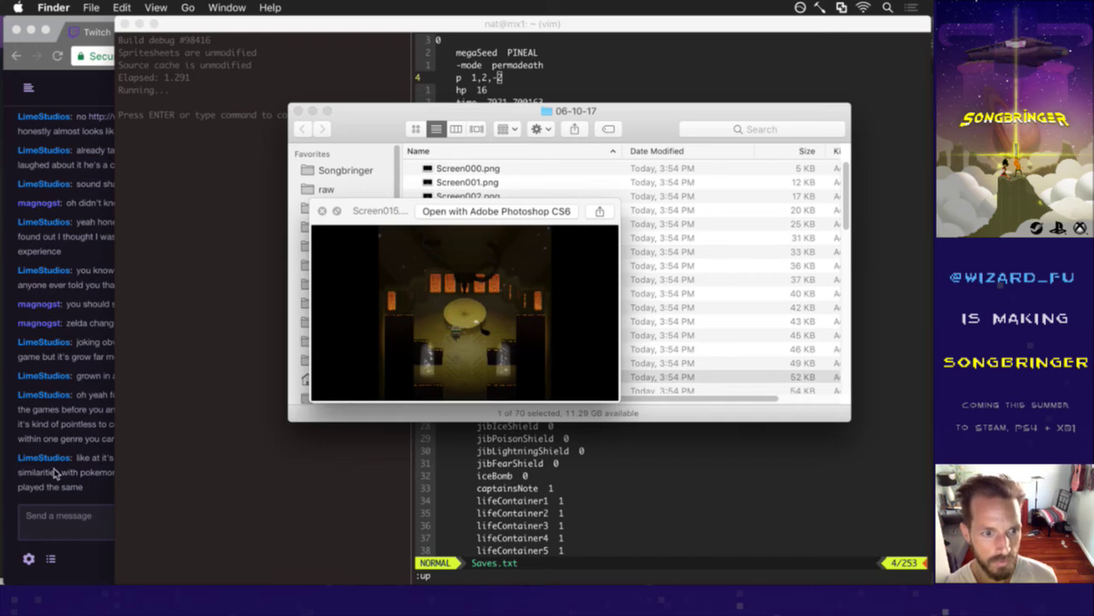
Switch to the Twitch chat in Chrome and read the latest message comparing Shin Megami Tensei with Pokemon.
left_click(94, 483)
left_click_drag(90, 458, 115, 459)
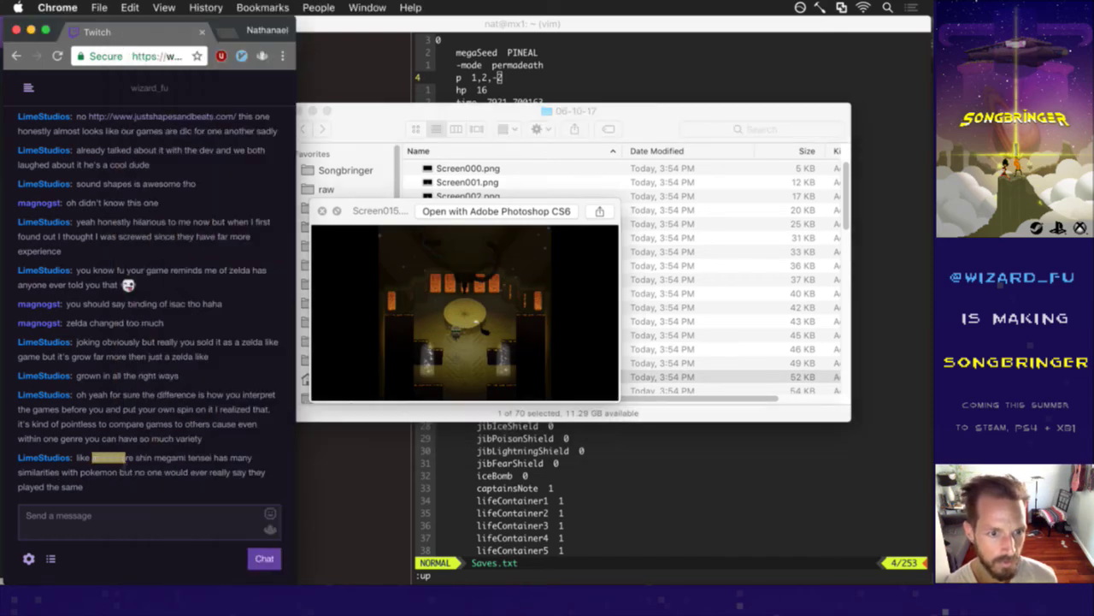
left_click_drag(116, 459, 84, 486)
left_click(113, 467)
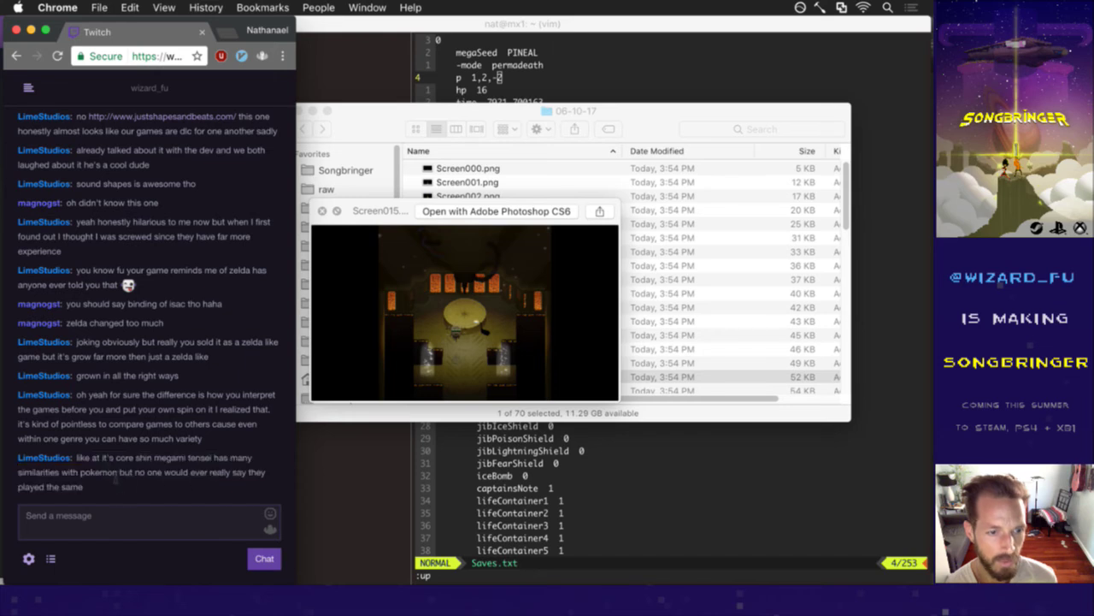
triple_click(114, 467)
left_click(129, 481)
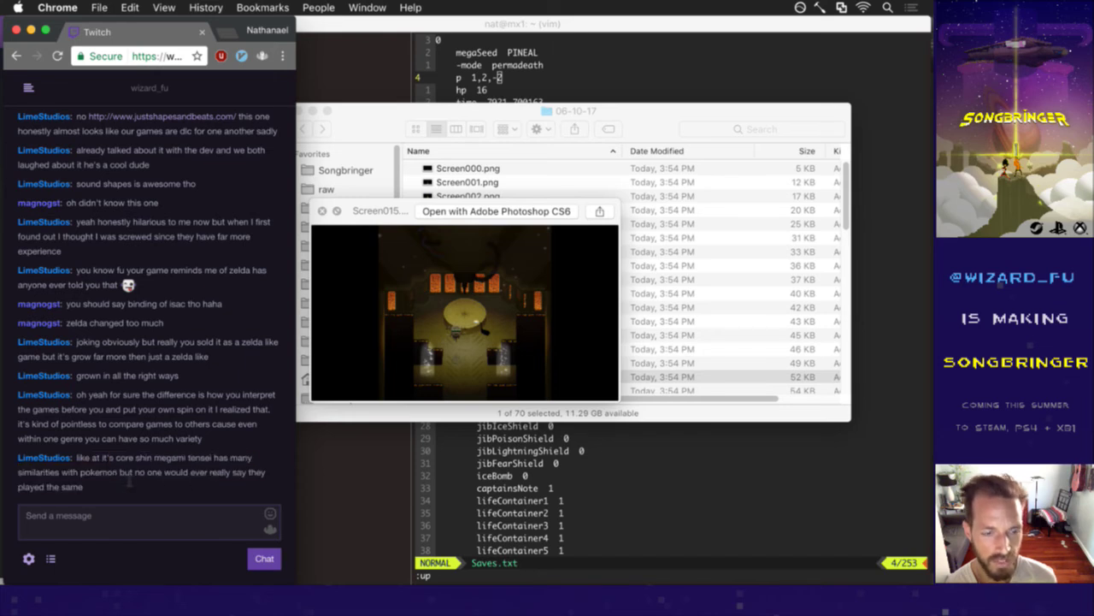
Return to Finder and preview the captured frames after Screen015.png, stopping at Screen062.png with its preview closed.
left_click(324, 211)
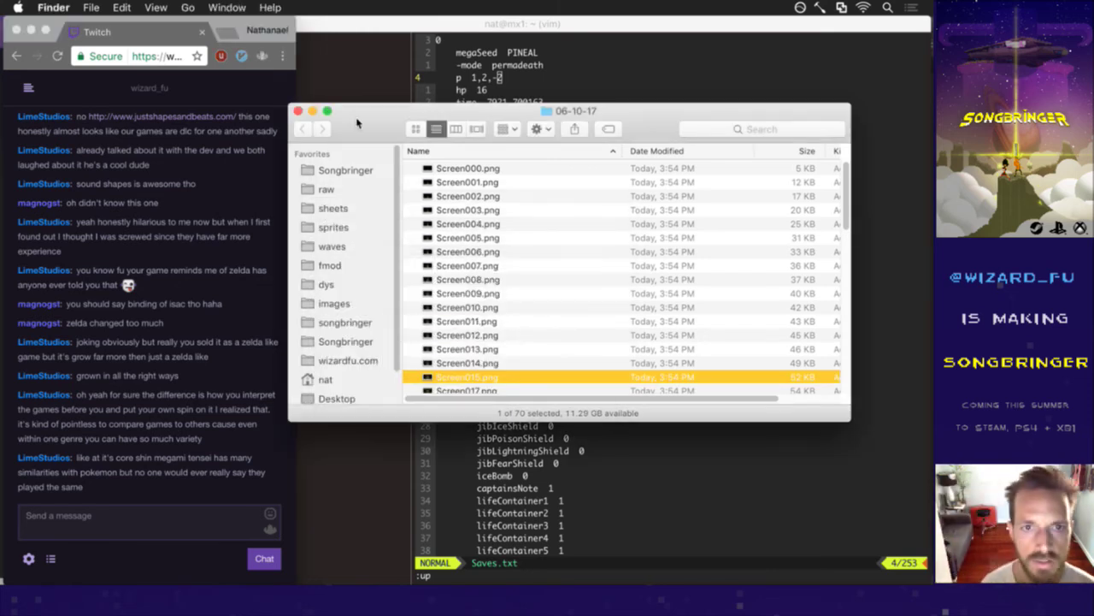
key("space")
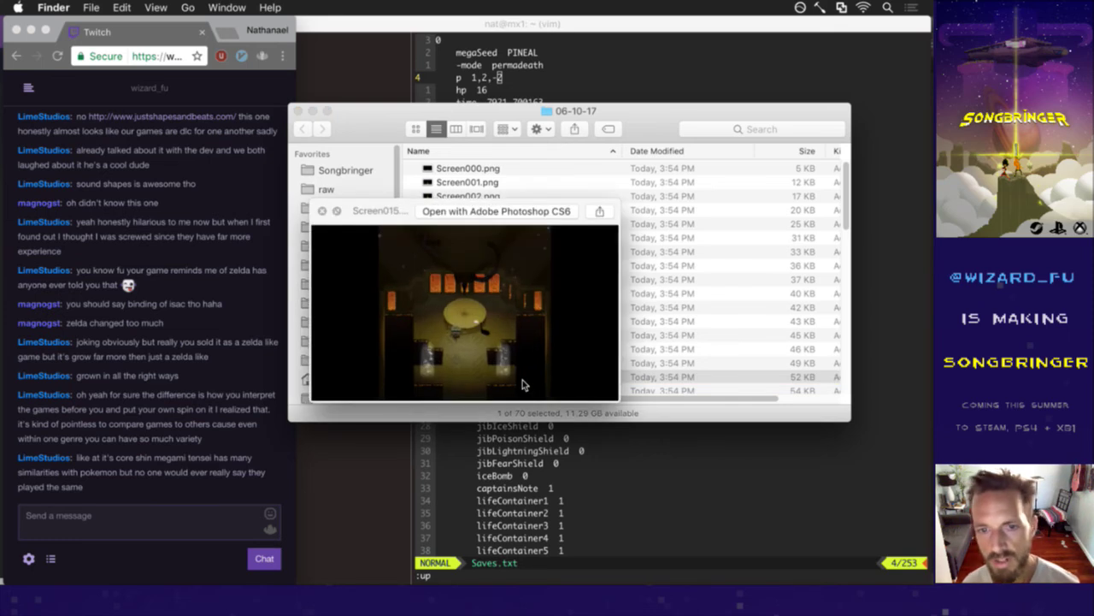
key("Down")
key("Down")
key("Down")
key("Down")
key("Down")
key("Down")
key("Down")
key("Down")
key("Down")
key("Down")
key("Down")
key("Down")
key("Down")
key("Down")
key("Down")
key("Down")
key("Down")
key("Down")
key("Down")
key("Down")
key("Down")
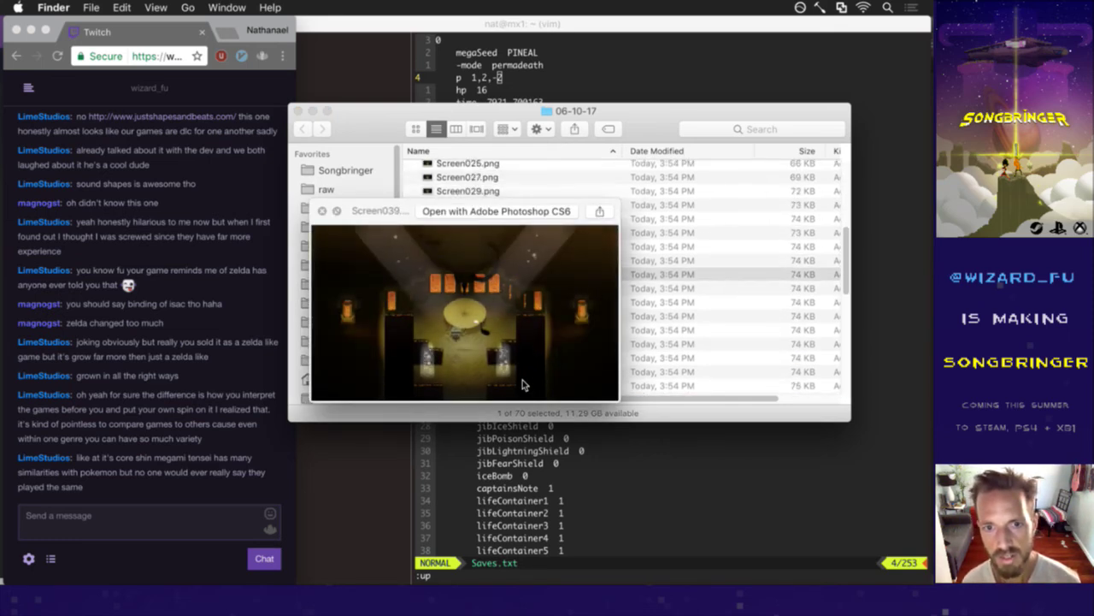
key("Down")
key("Down")
key("Down")
key("Down")
key("Down")
key("Down")
key("Down")
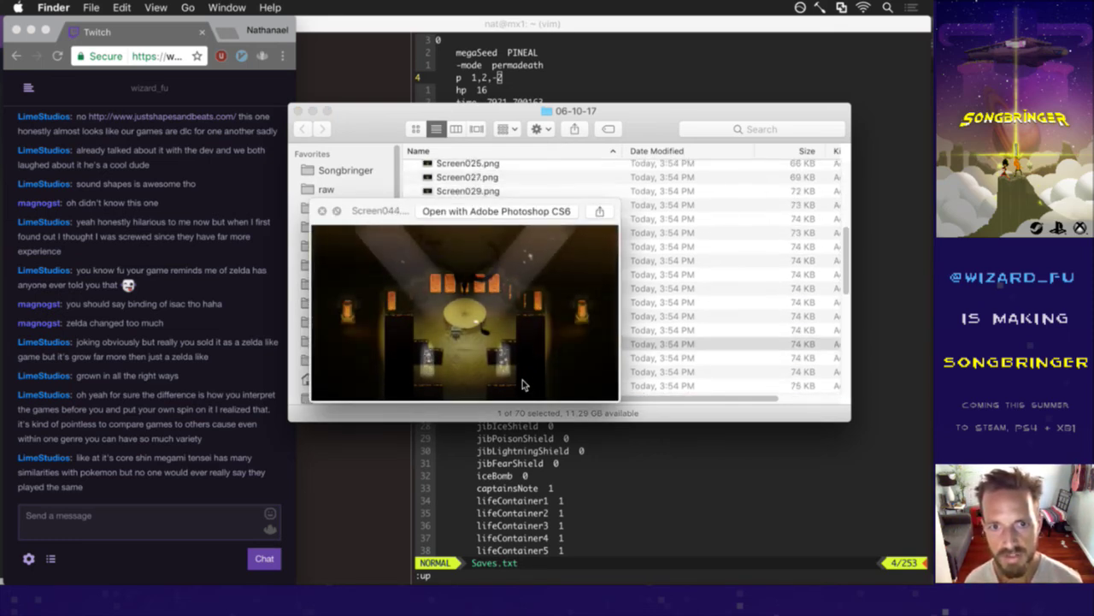
key("Down")
key("Down")
key("Down")
key("Down")
key("Down")
key("Down")
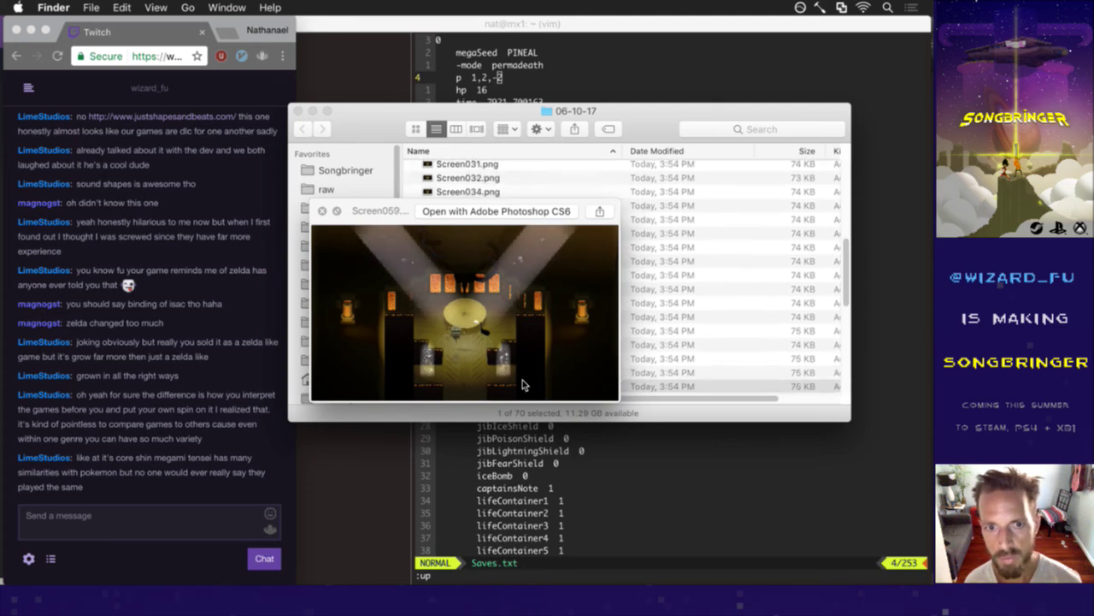
key("Down")
key("Down")
key("Up")
key("Up")
key("Up")
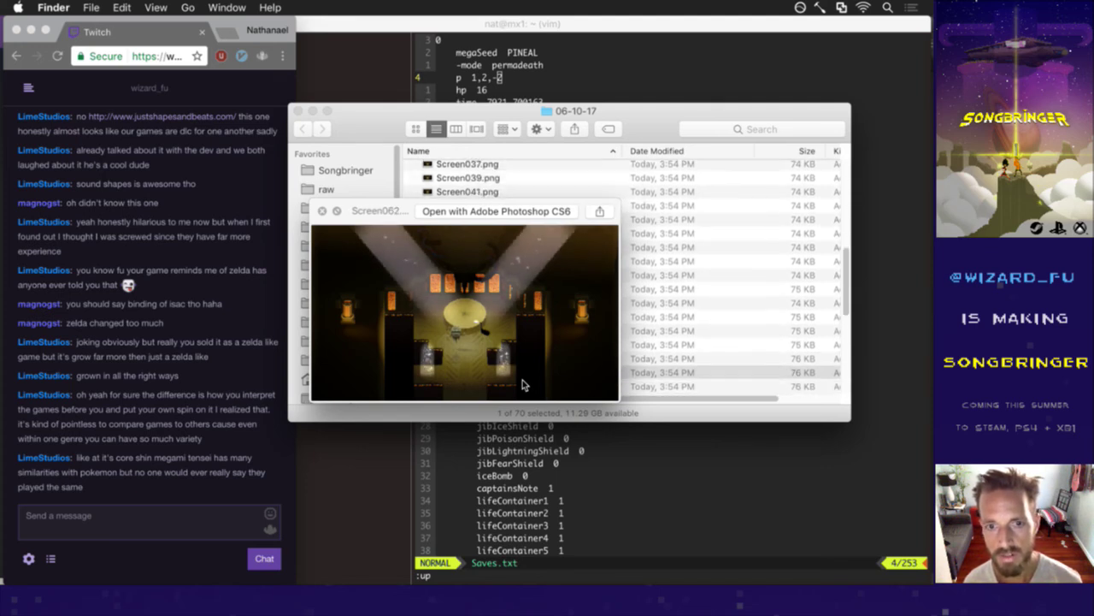
key("Down")
key("Down")
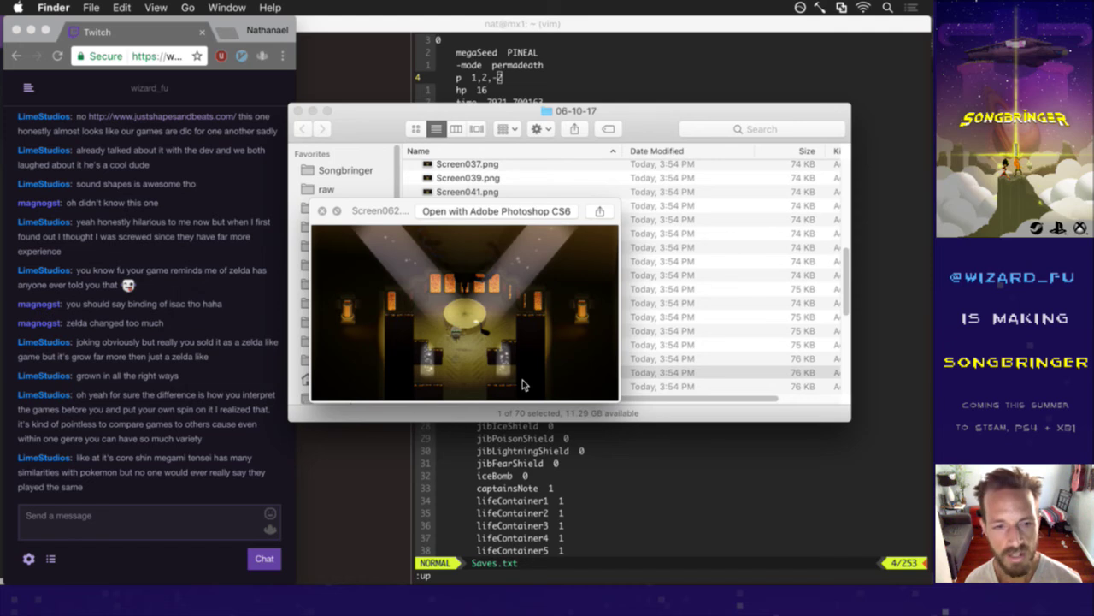
key("space")
Open Screen062.png in Adobe Photoshop CS6.
right_click(489, 373)
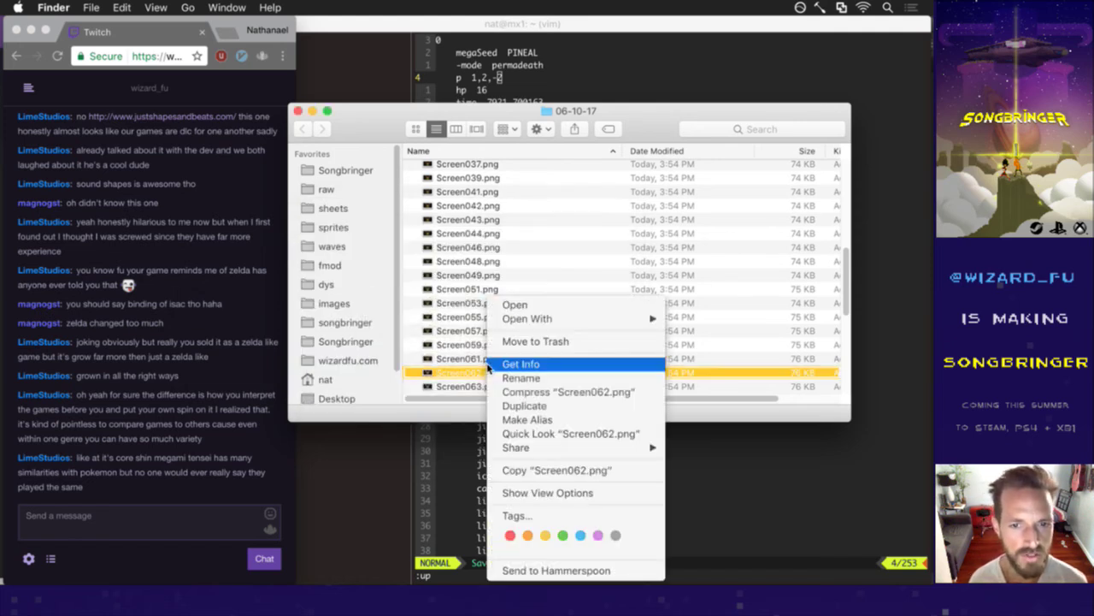
mouse_move(526, 318)
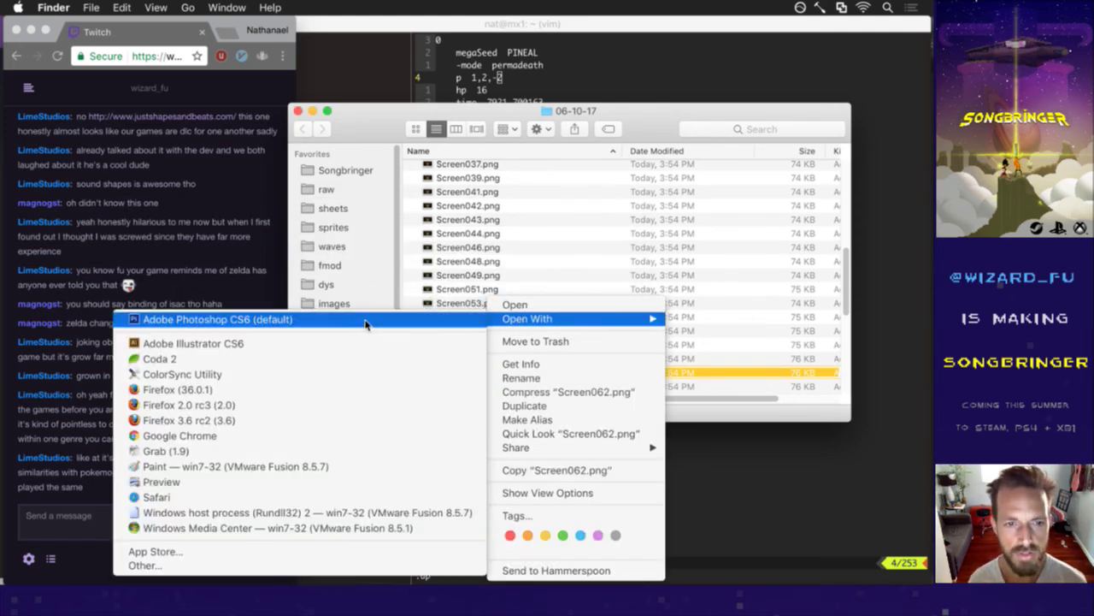
left_click(366, 322)
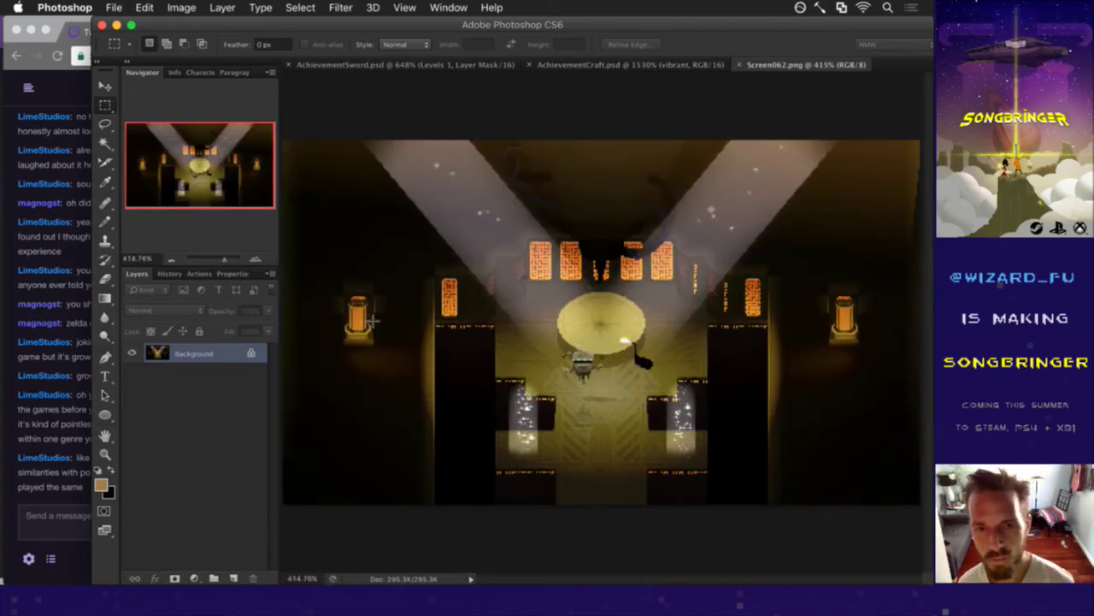
Copy all of Screen062.png into AchievementCraft.psd above the vibrant layer, aligning its upper-left corner with the canvas.
key("super+a")
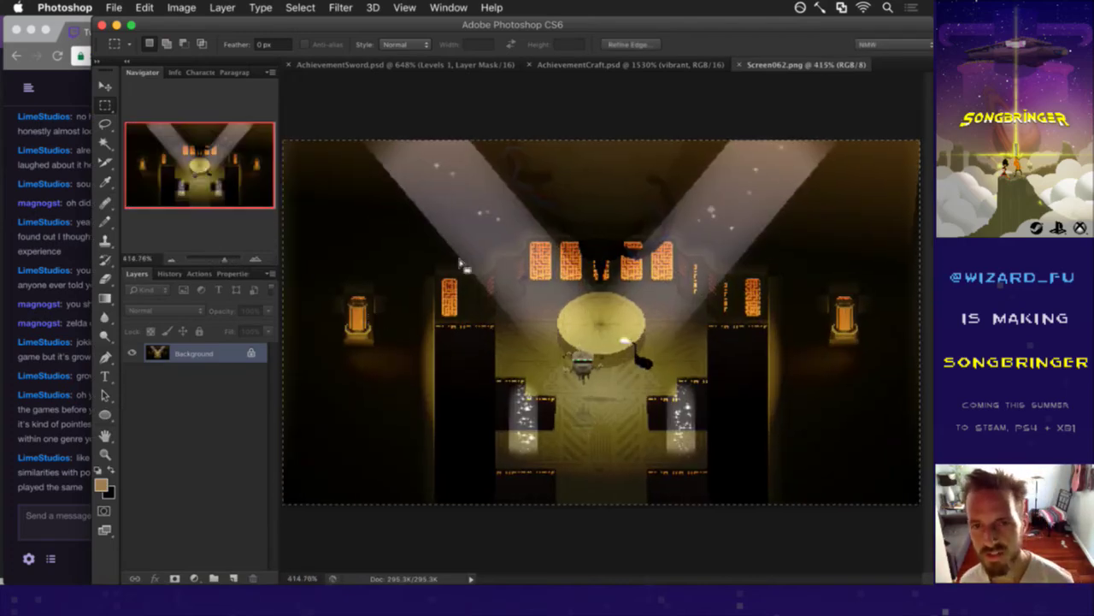
left_click(577, 66)
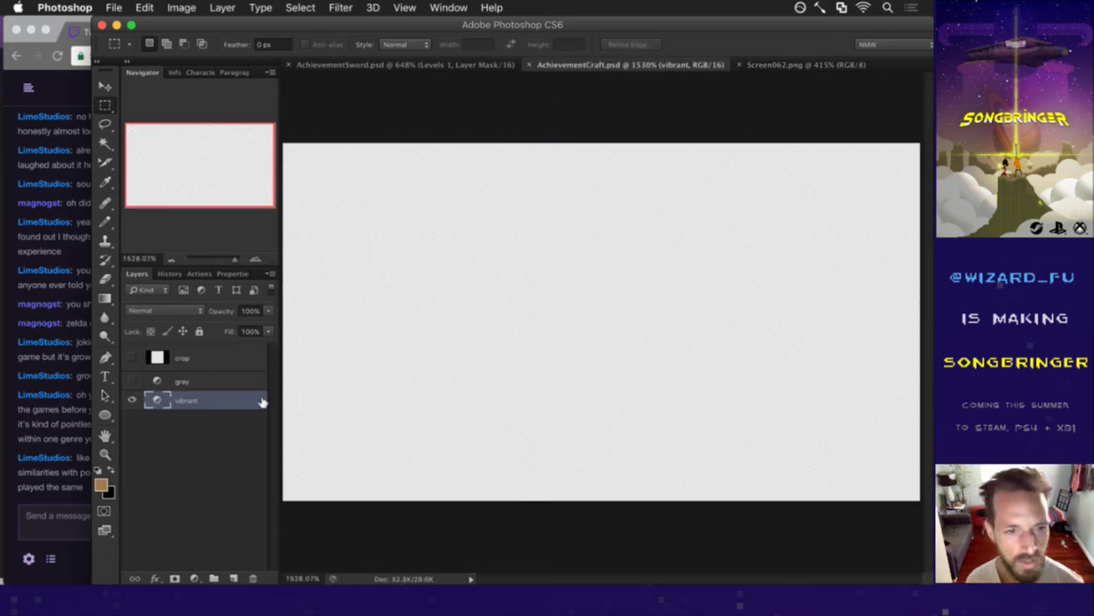
key("super+v")
left_click_drag(533, 339, 420, 349)
Scale the pasted screenshot down to about 28.10% width and 28.33% height and apply the transform.
key("super+t")
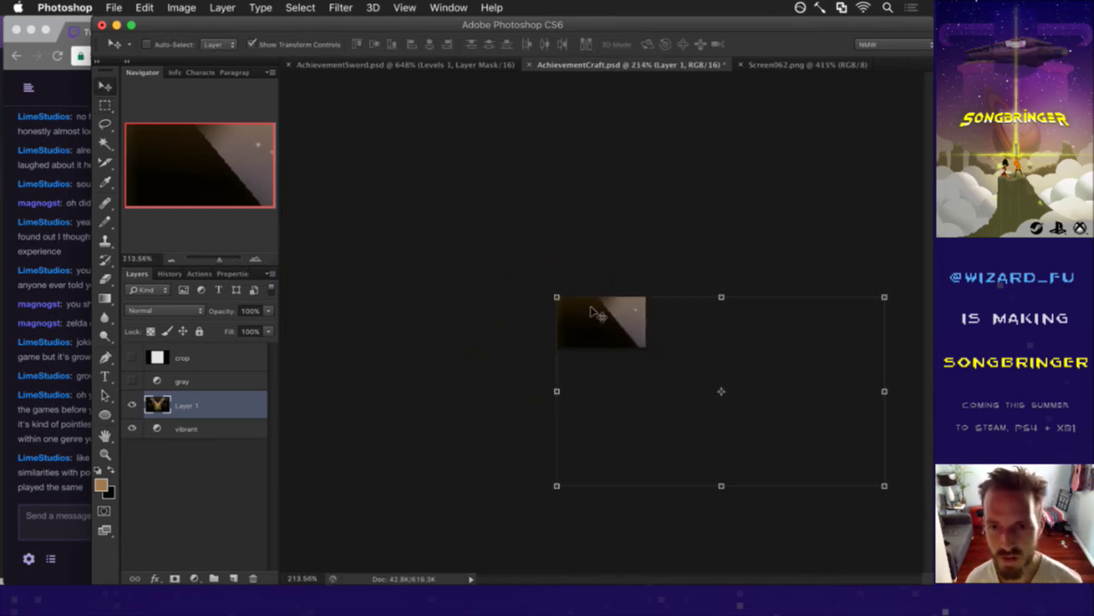
left_click_drag(886, 488, 745, 400)
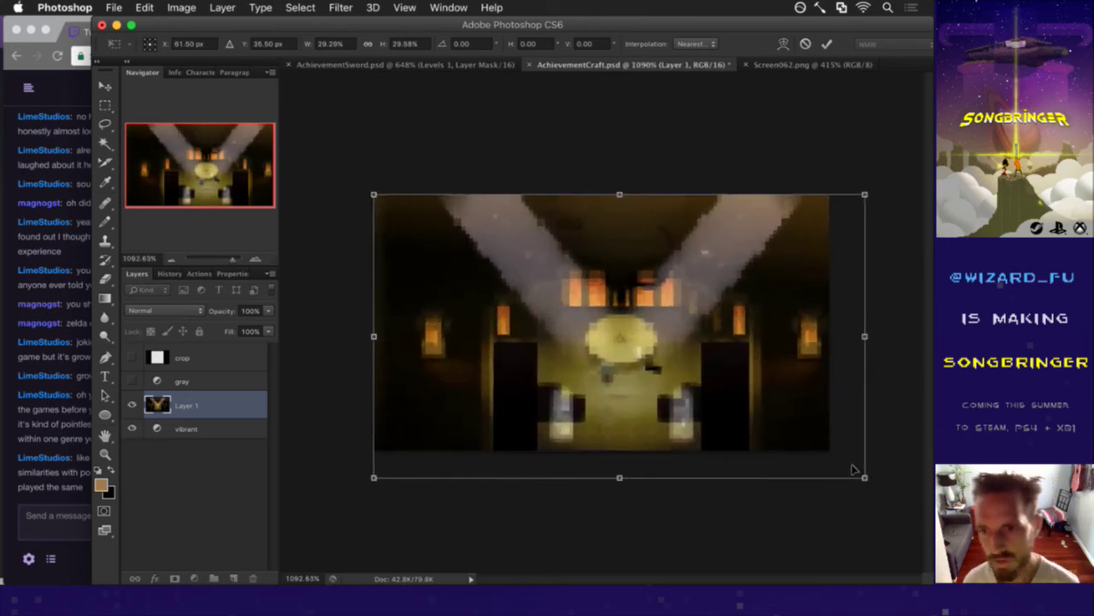
left_click_drag(863, 478, 847, 468)
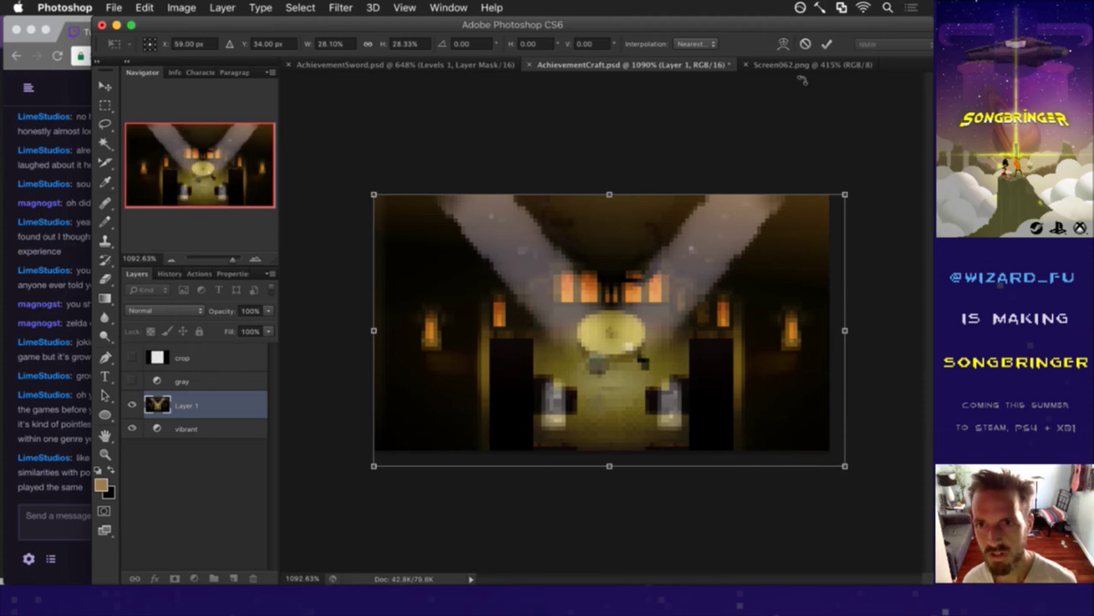
left_click(829, 45)
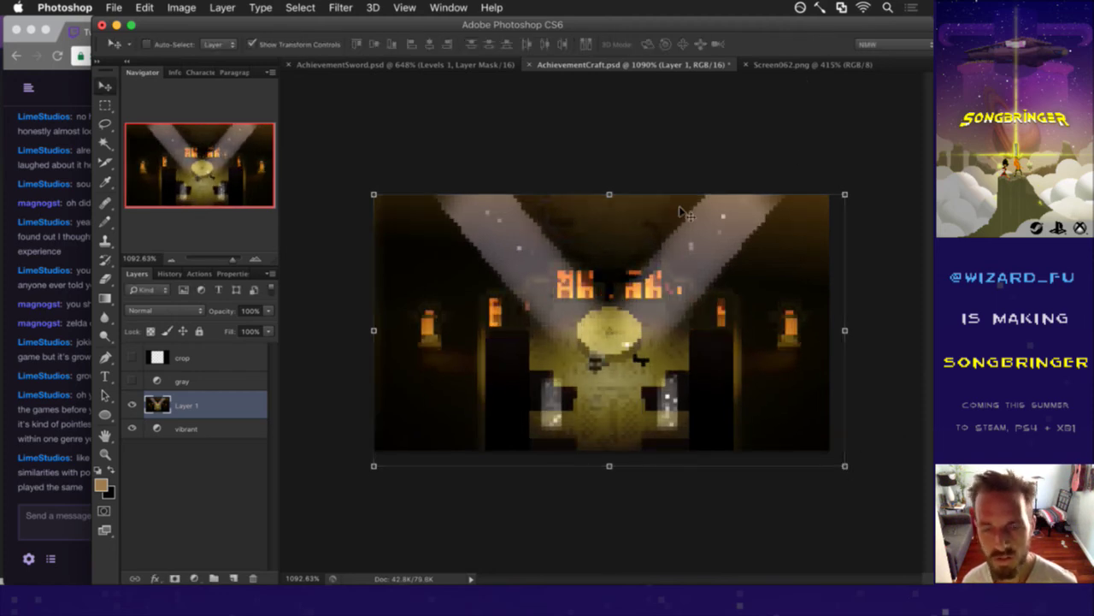
Nudge the scaled screenshot slightly left to centre it on the canvas and show the crop layer.
key("m")
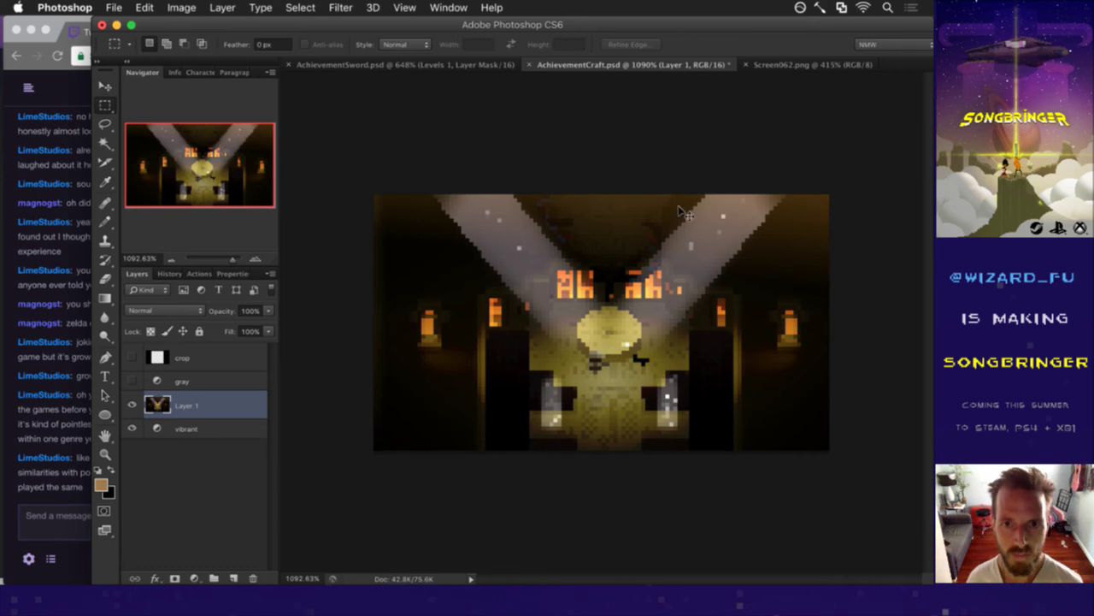
key("v")
key("Left")
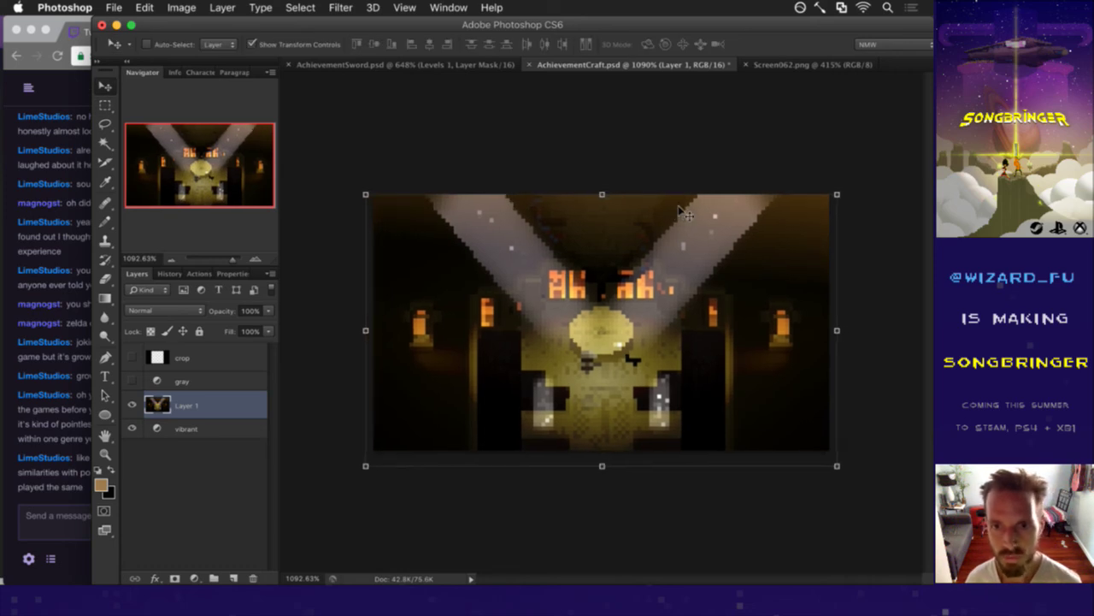
key("Right")
key("m")
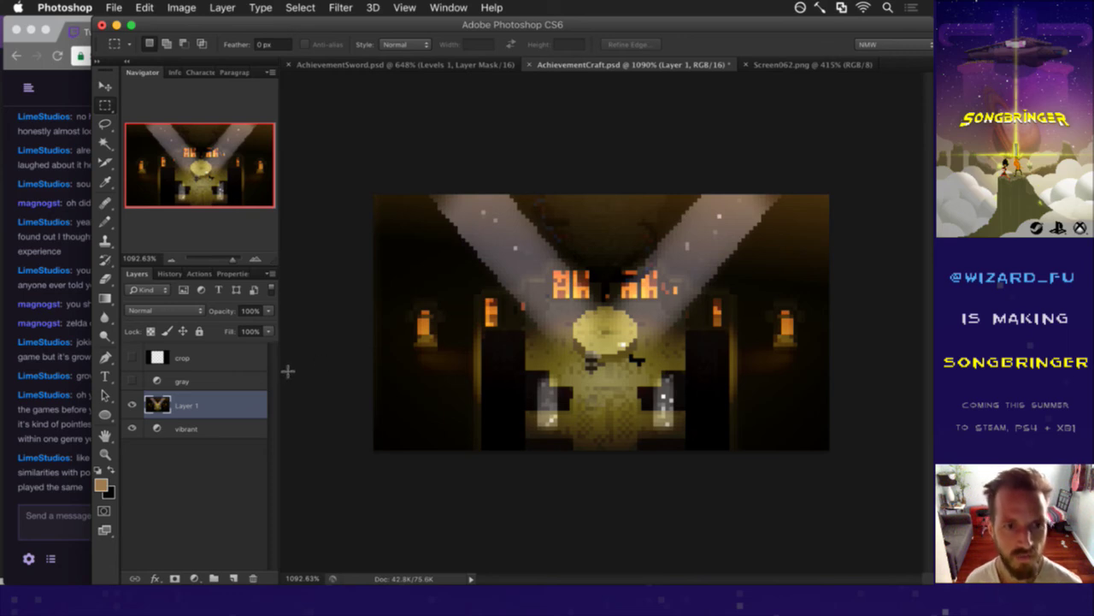
left_click(176, 356)
left_click(131, 357)
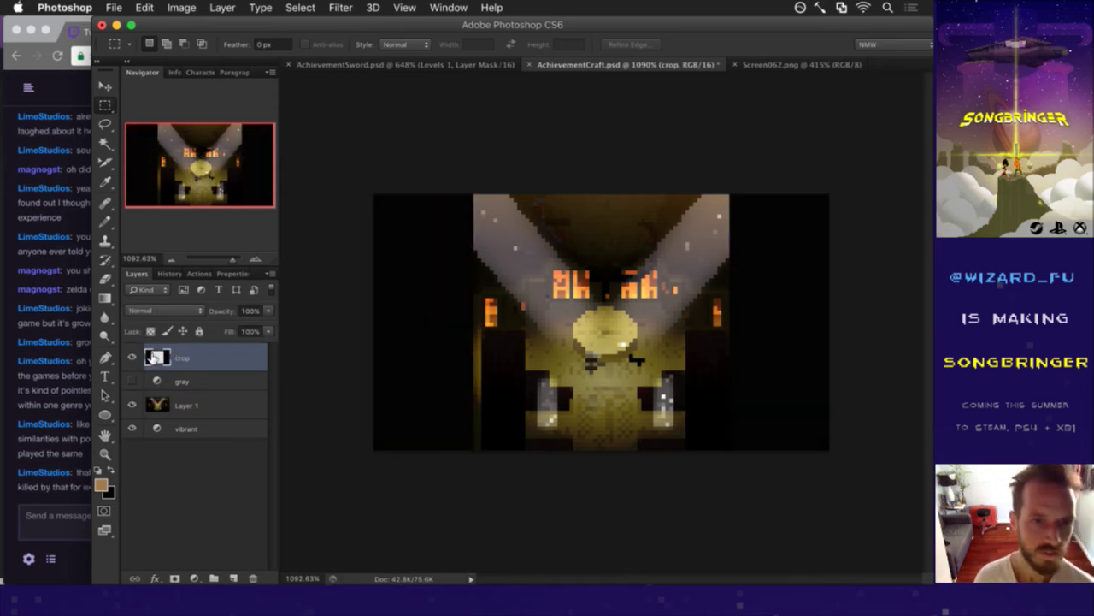
Switch to the Twitch chat in Chrome and read the newest message about Paladins.
left_click(79, 455)
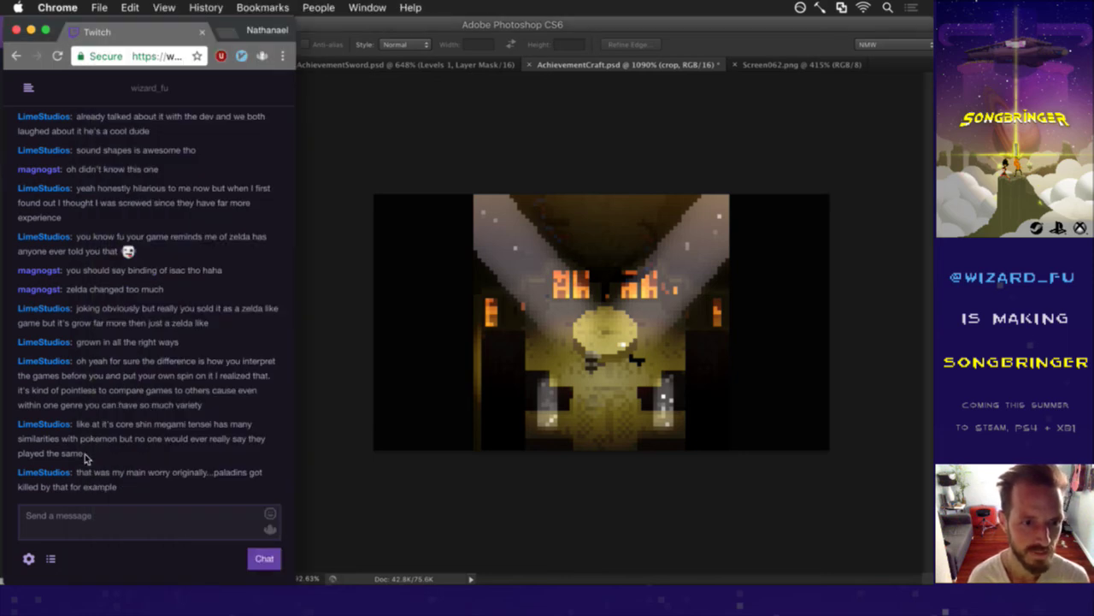
left_click_drag(220, 481, 227, 488)
left_click(229, 483)
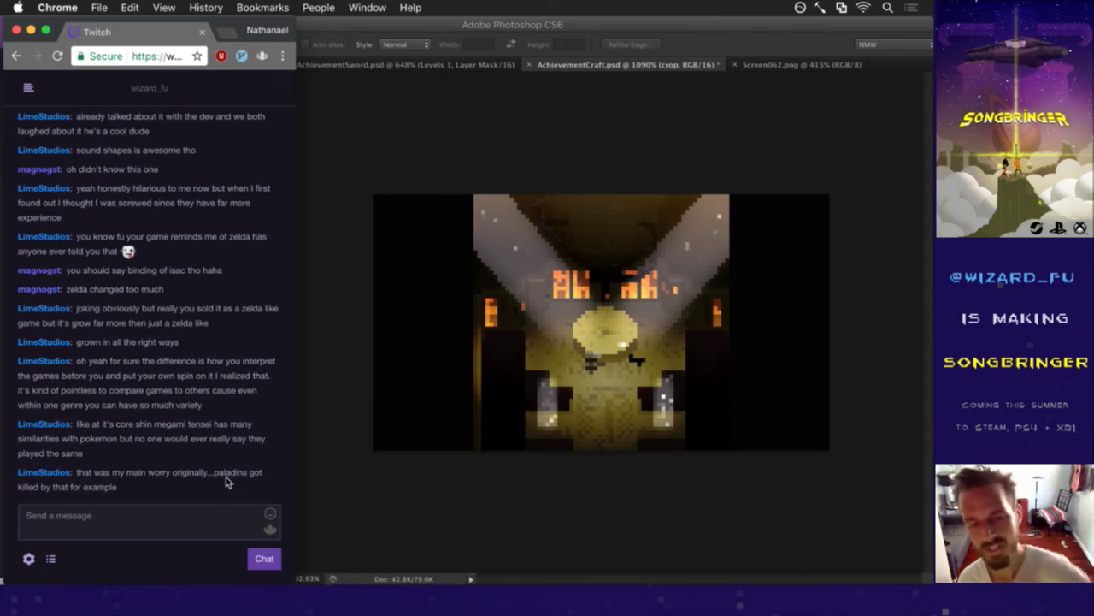
Read the newest Twitch chat messages about game comparisons and reply with "lol".
left_click_drag(214, 441, 246, 453)
left_click(243, 447)
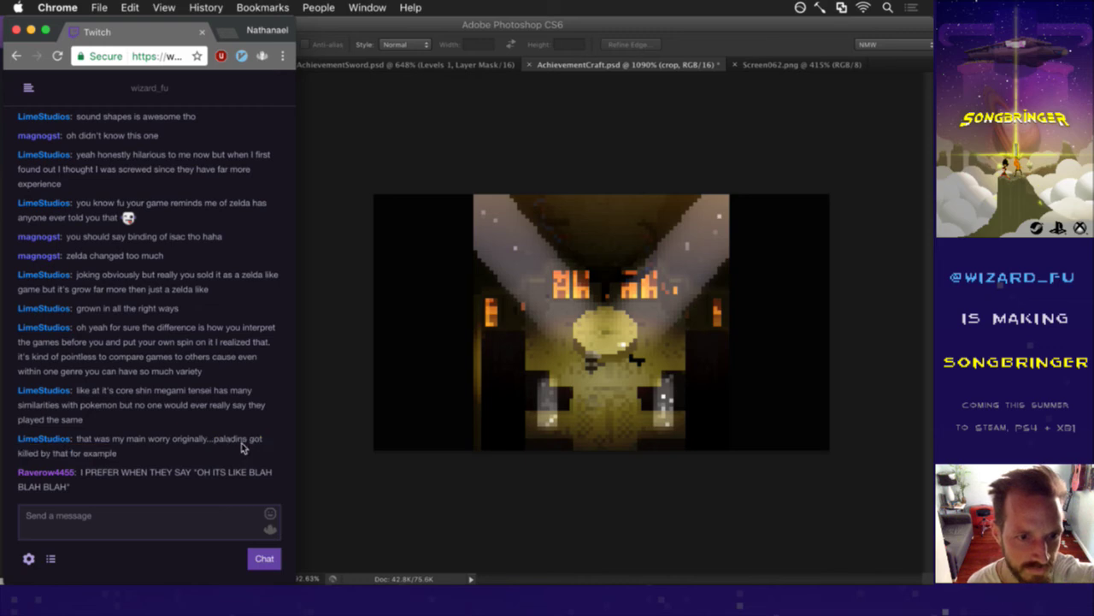
left_click_drag(112, 481, 221, 482)
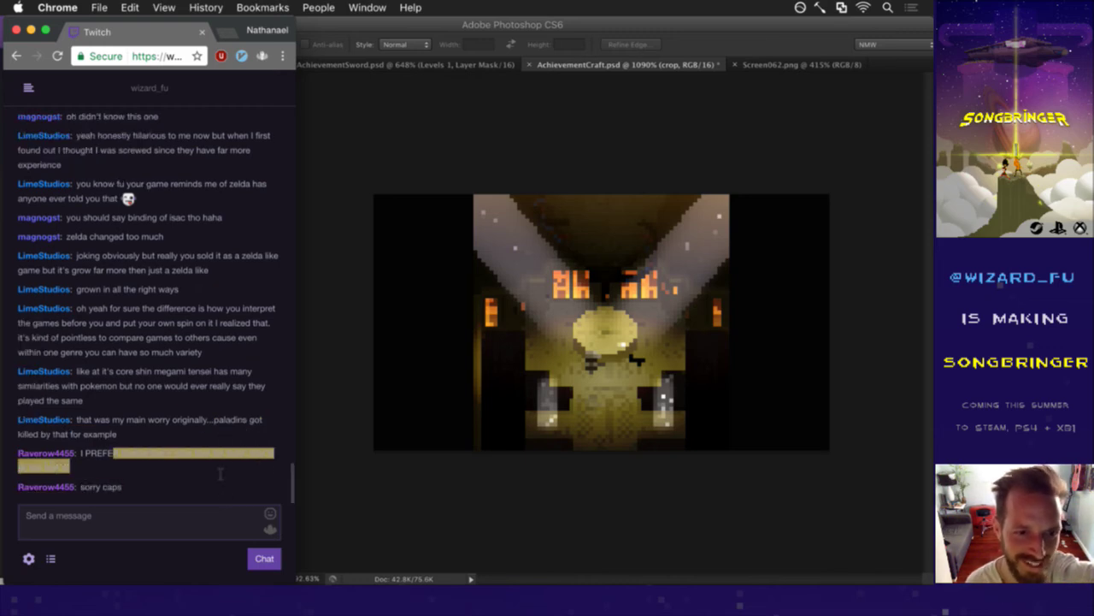
left_click(220, 475)
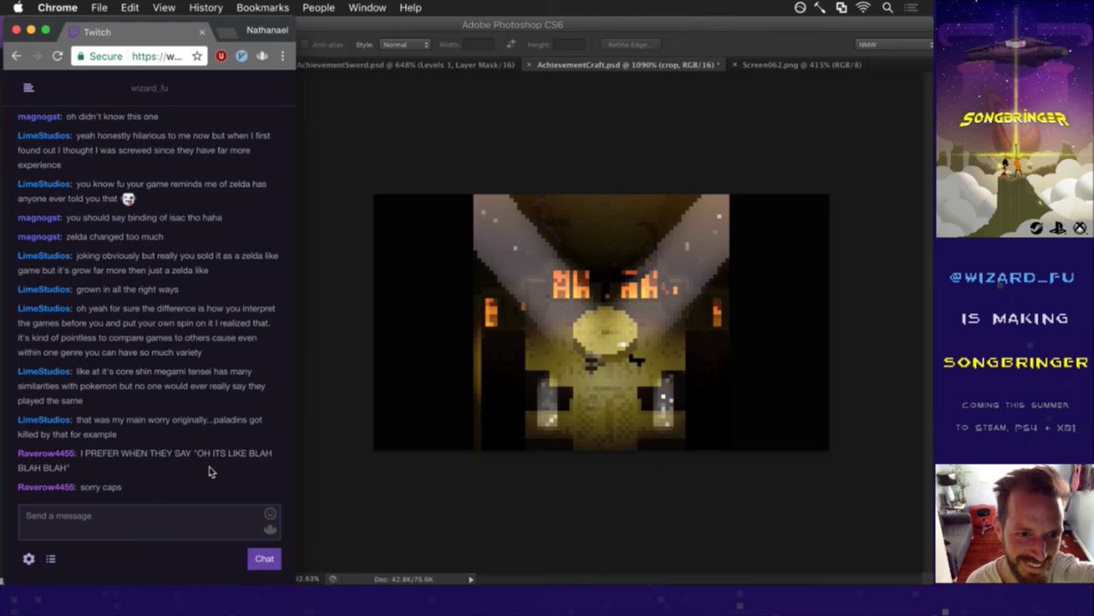
left_click(126, 521)
type("lol")
key("Return")
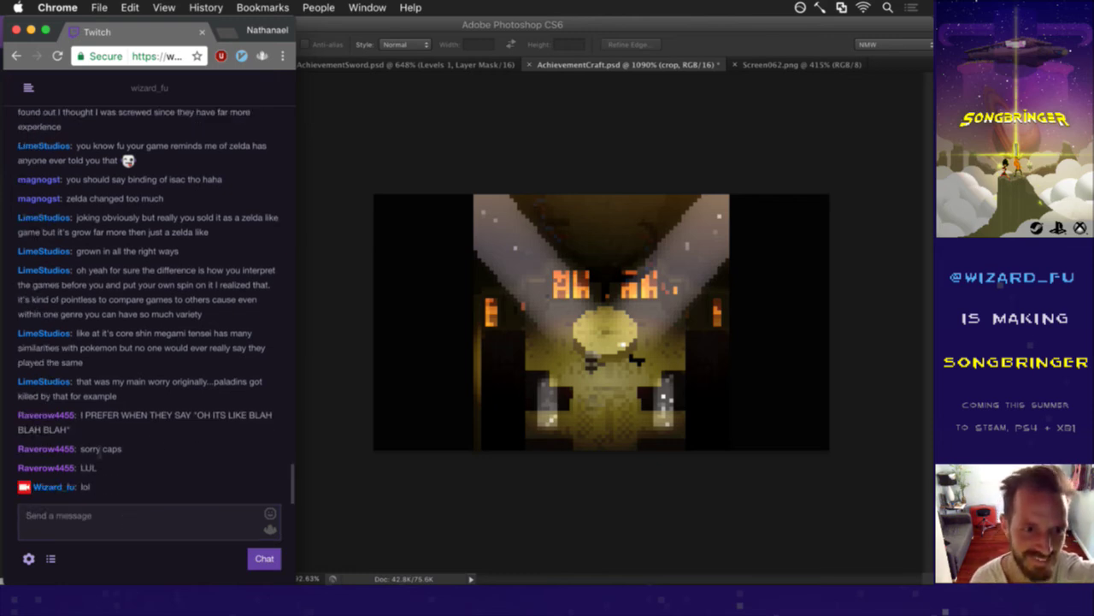
Switch to Photoshop, check the framing with and without the crop layer, and nudge Layer 1 one step left.
left_click(468, 493)
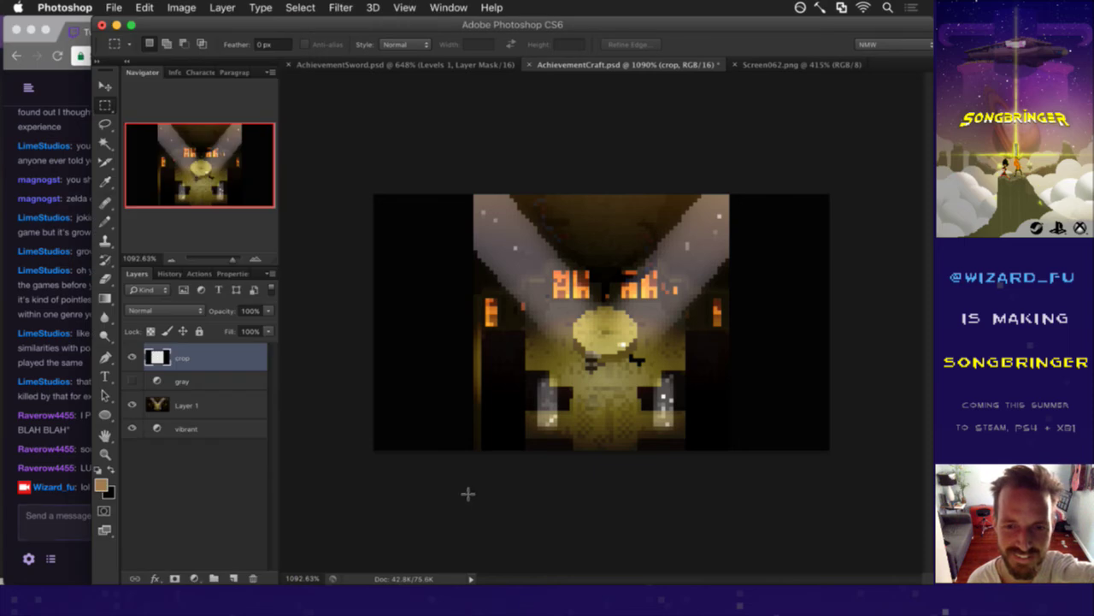
left_click(133, 357)
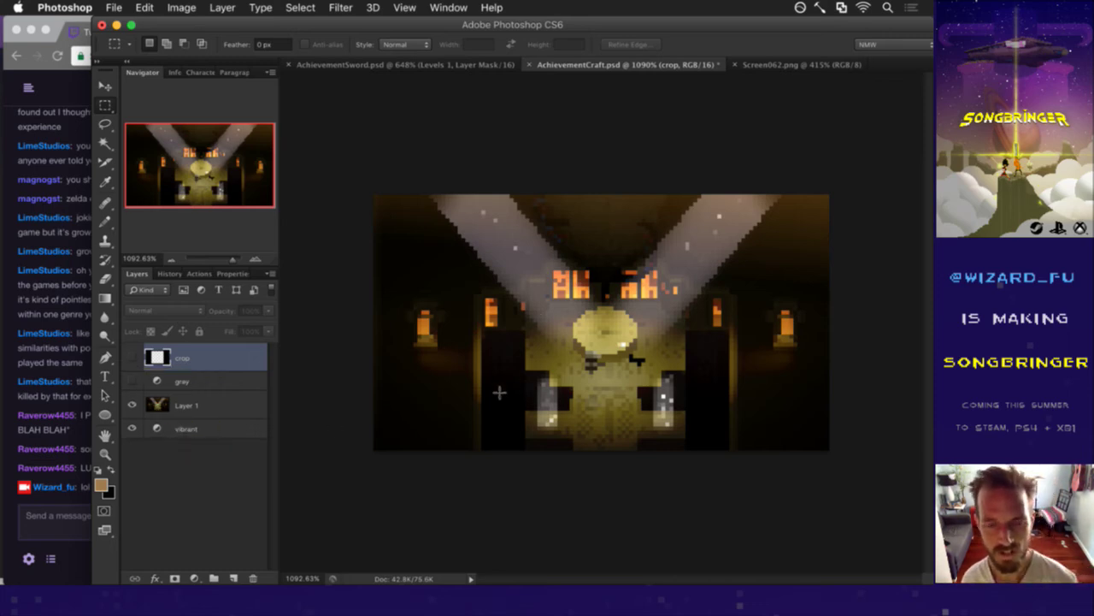
left_click(135, 355)
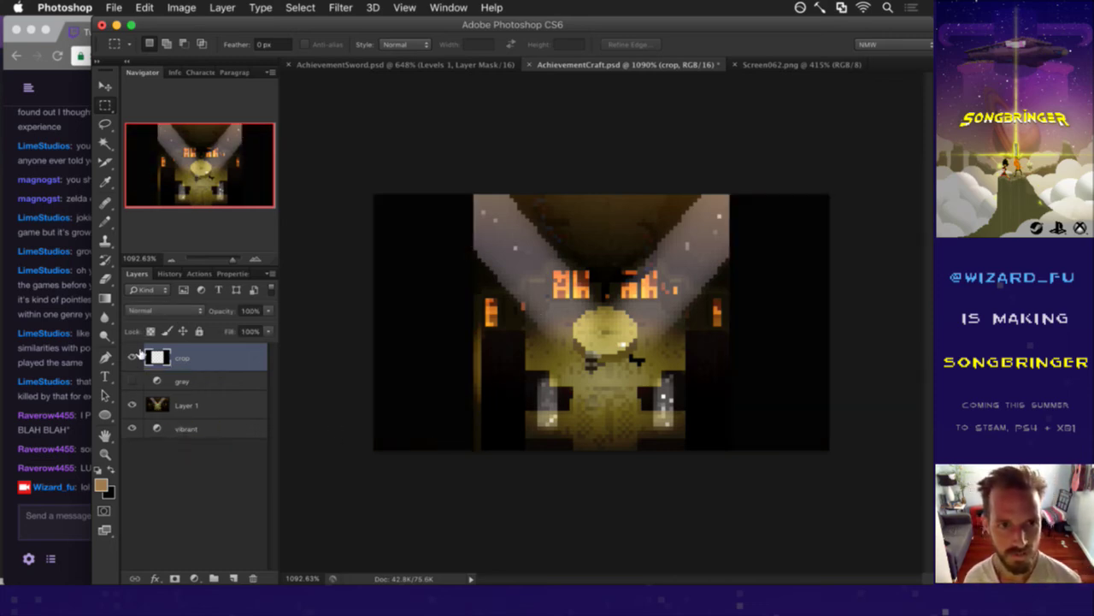
left_click(160, 400)
key("v")
key("Left")
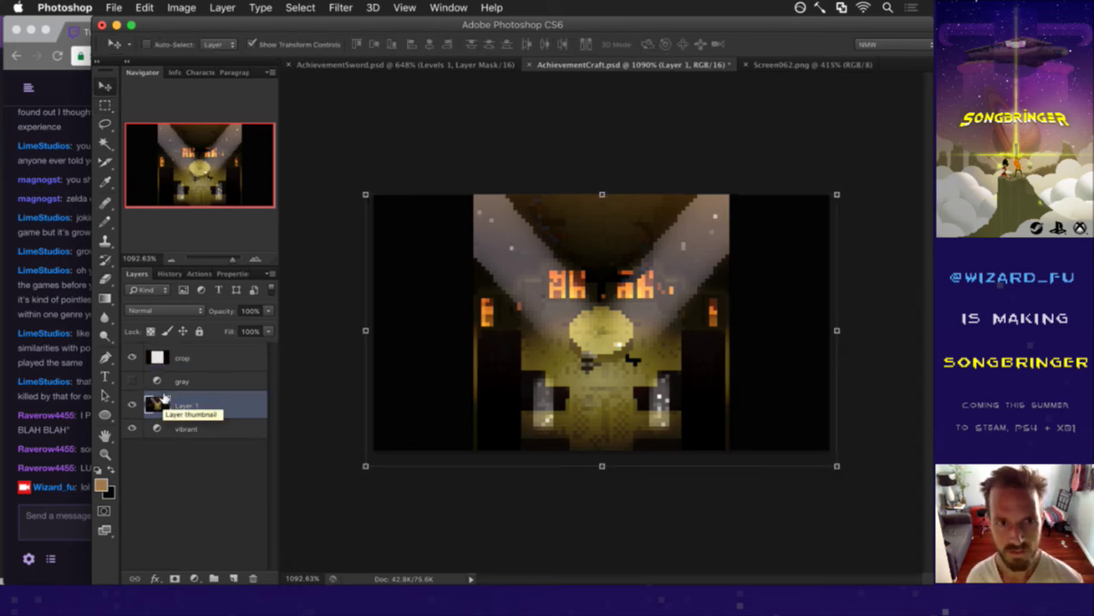
key("m")
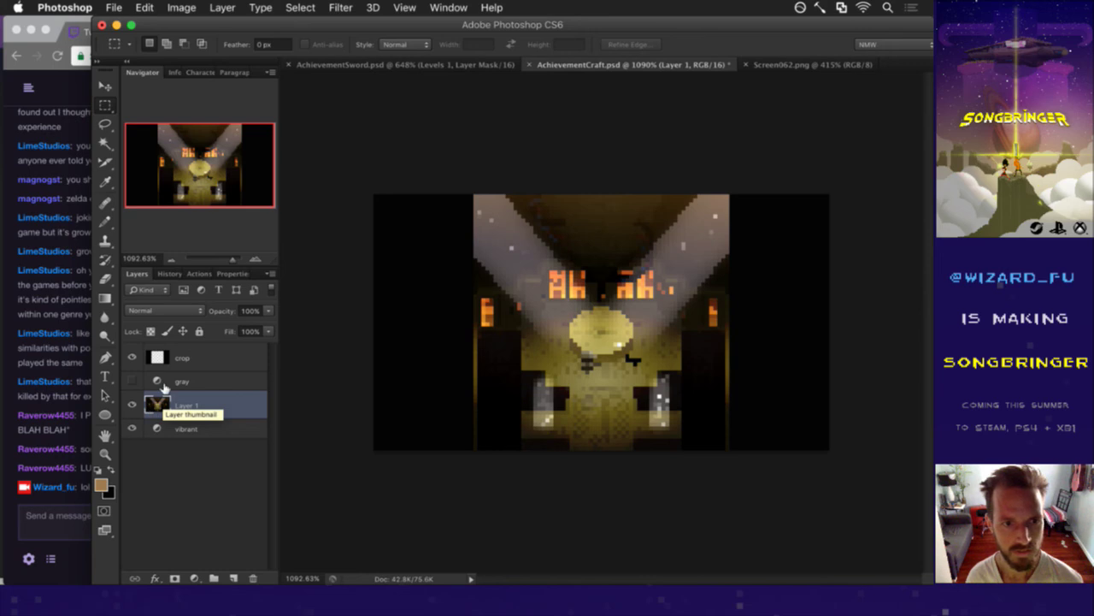
Hide the crop layer and move Layer 1 below the vibrant adjustment layer.
left_click(133, 356)
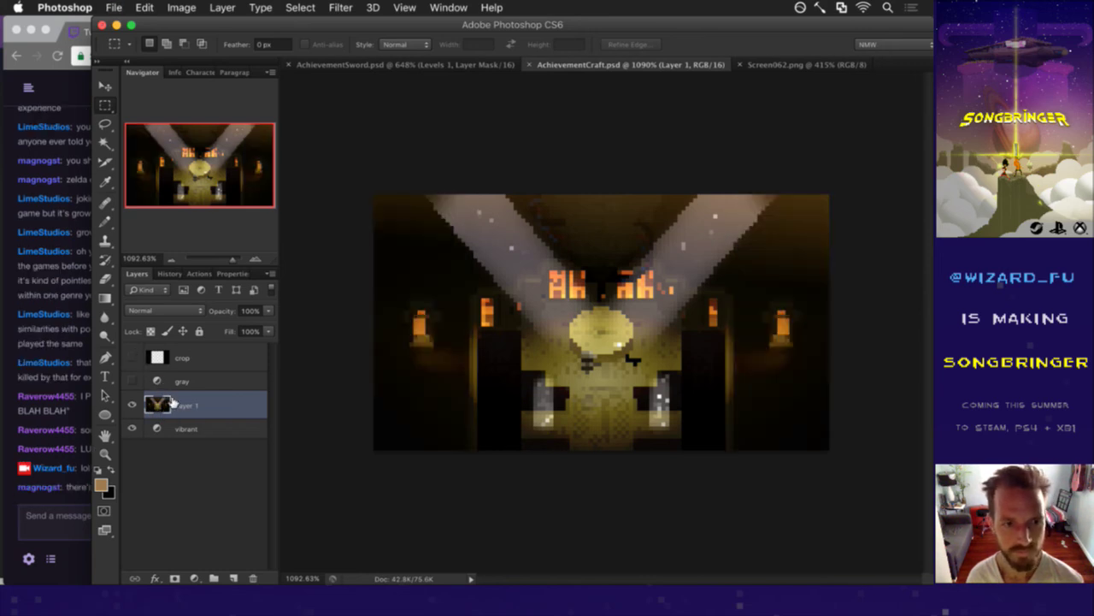
left_click_drag(158, 403, 161, 434)
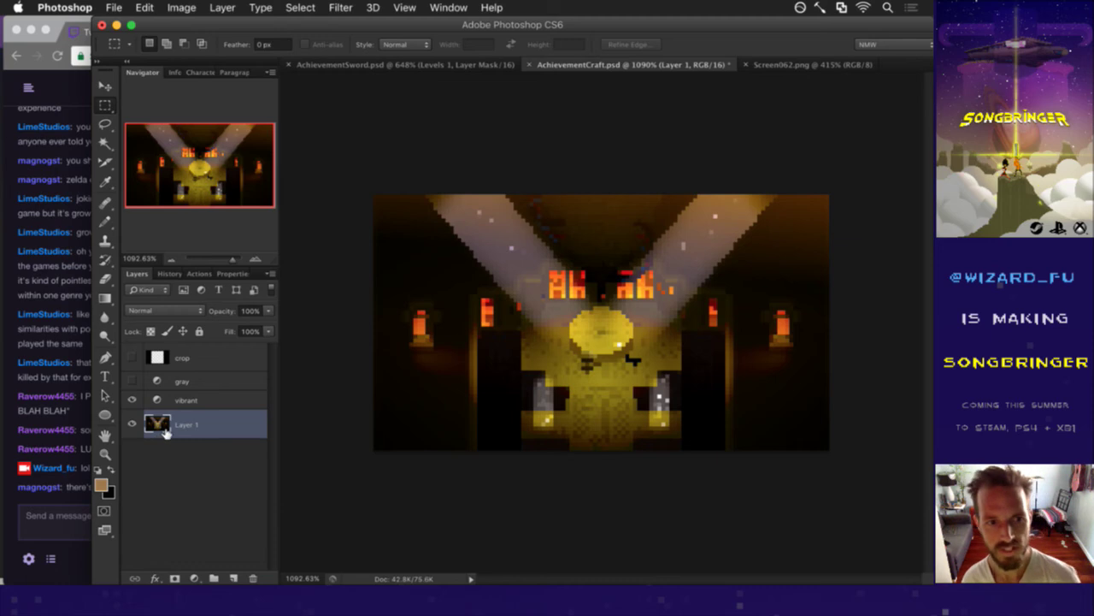
Switch to the Twitch chat in Chrome and read the messages about Adventure on Atari and Paladins versus Overwatch.
left_click(86, 483)
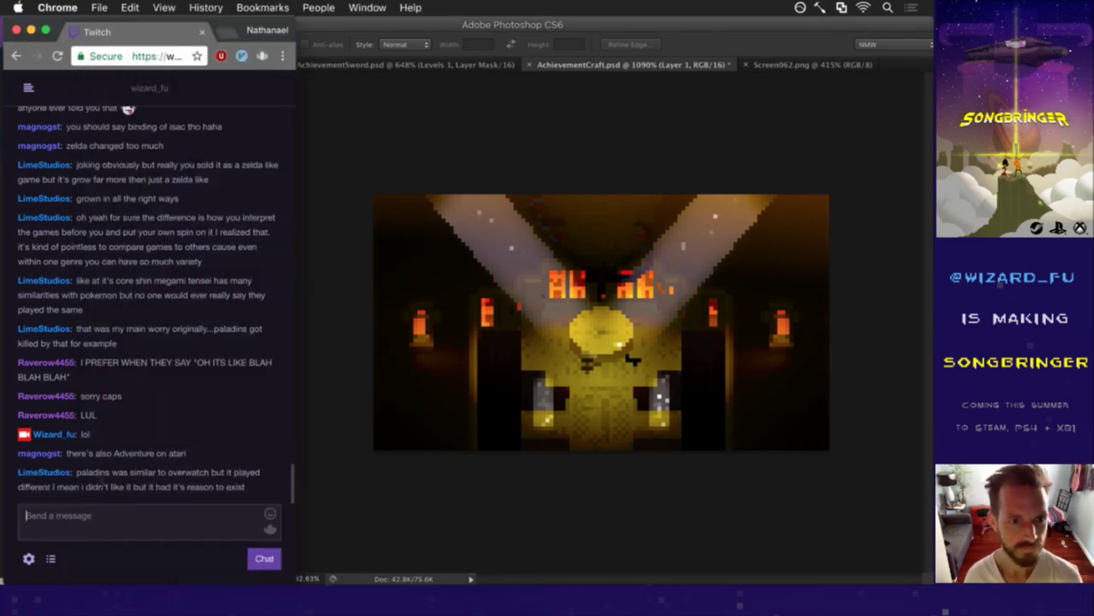
left_click_drag(118, 454, 187, 455)
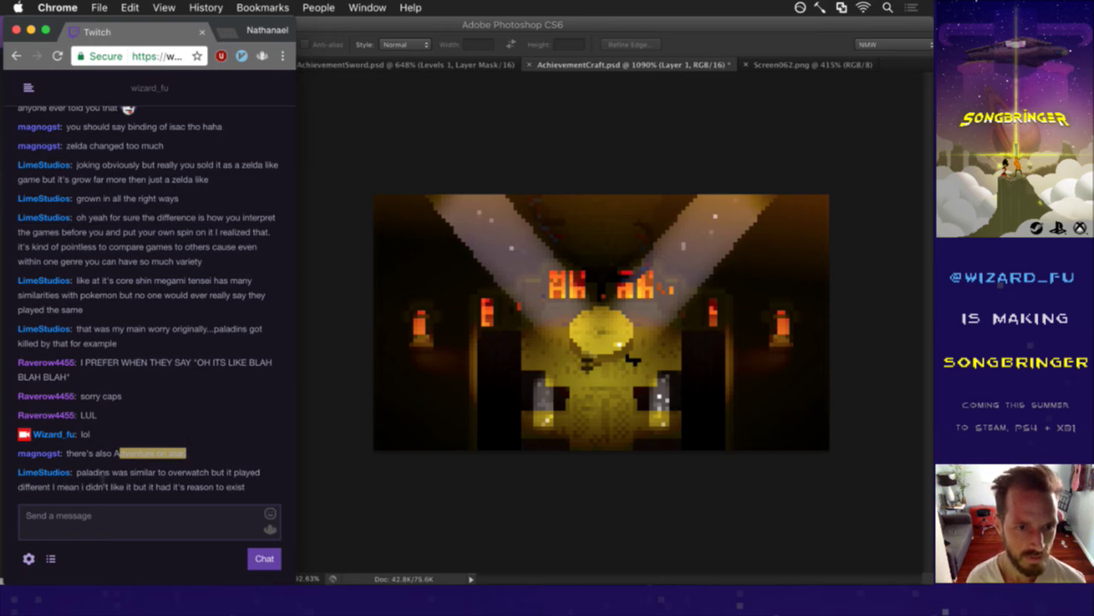
left_click(102, 479)
left_click_drag(105, 481, 192, 477)
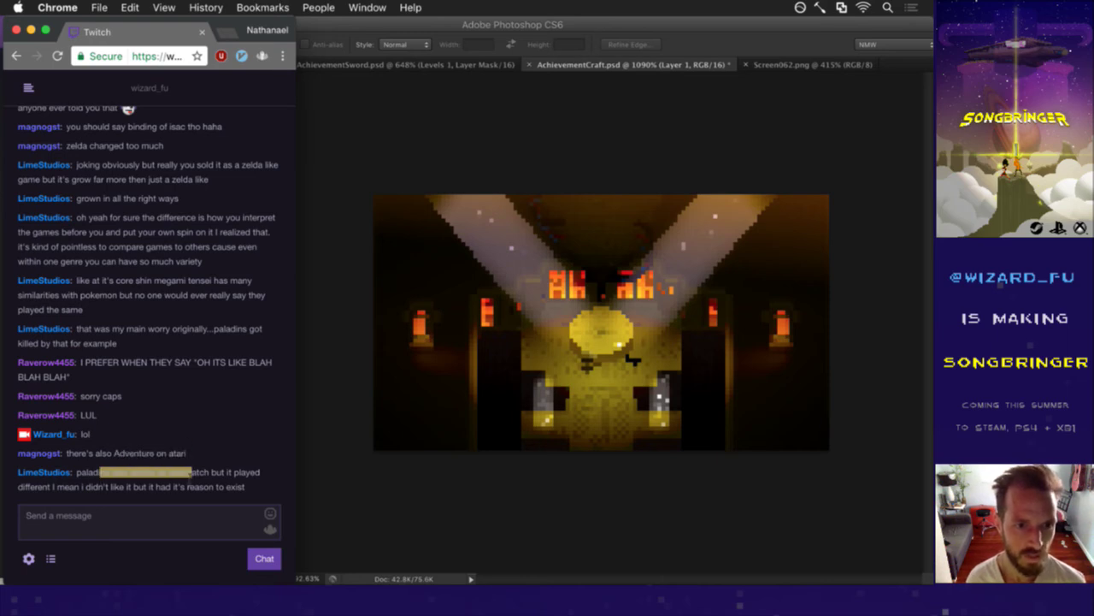
left_click_drag(192, 477, 218, 476)
left_click(223, 482)
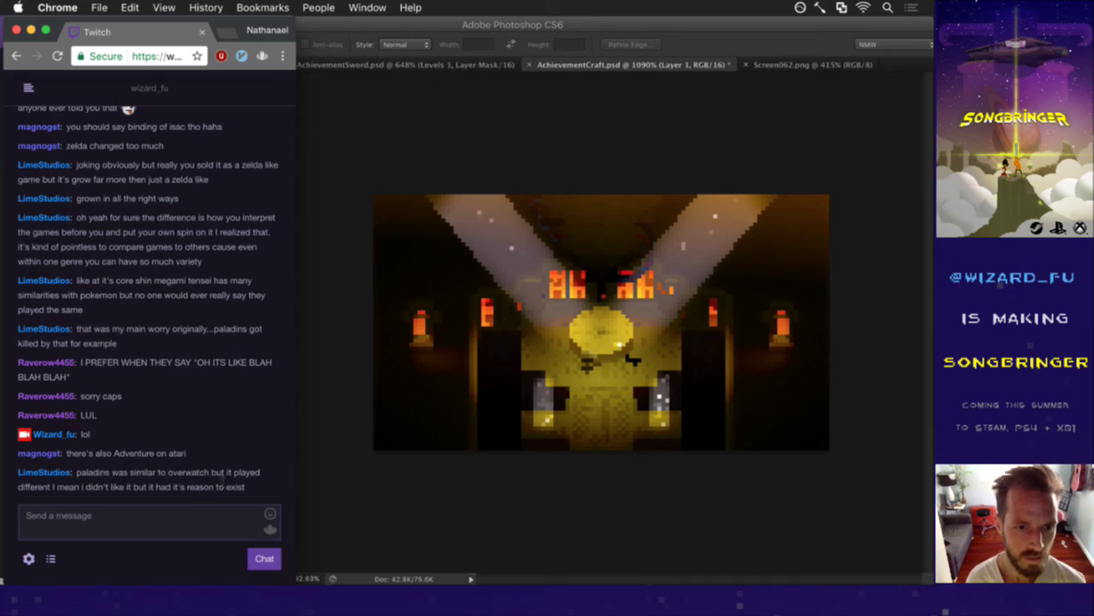
left_click_drag(225, 475, 233, 487)
left_click_drag(26, 498, 56, 487)
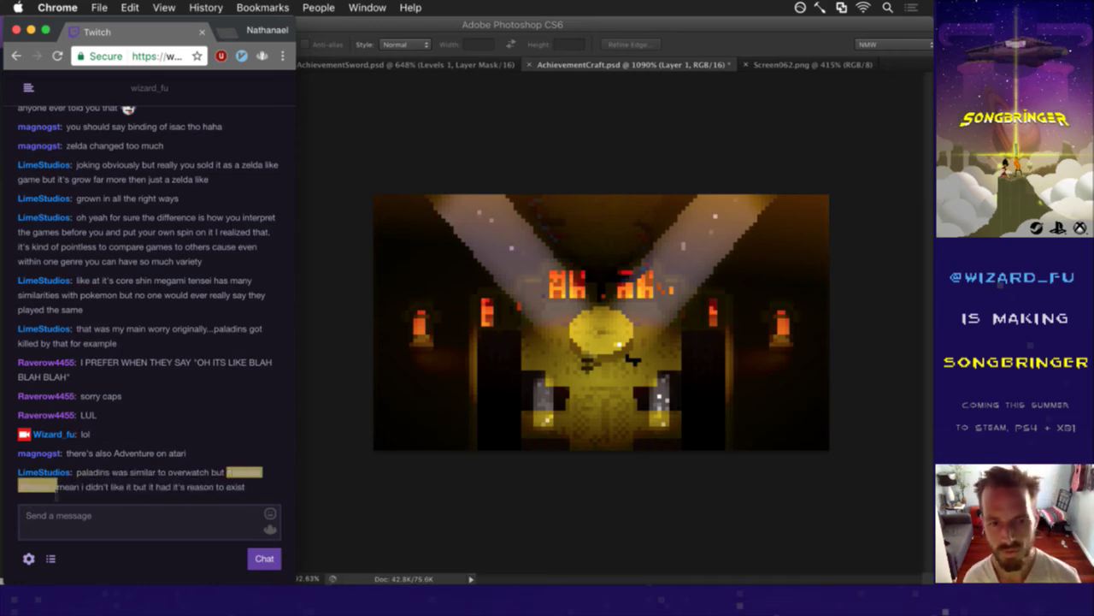
left_click(244, 438)
Switch to Photoshop, show the gray layer, and run the SaveIcon1920 action to export the wide gray icon.
left_click(414, 505)
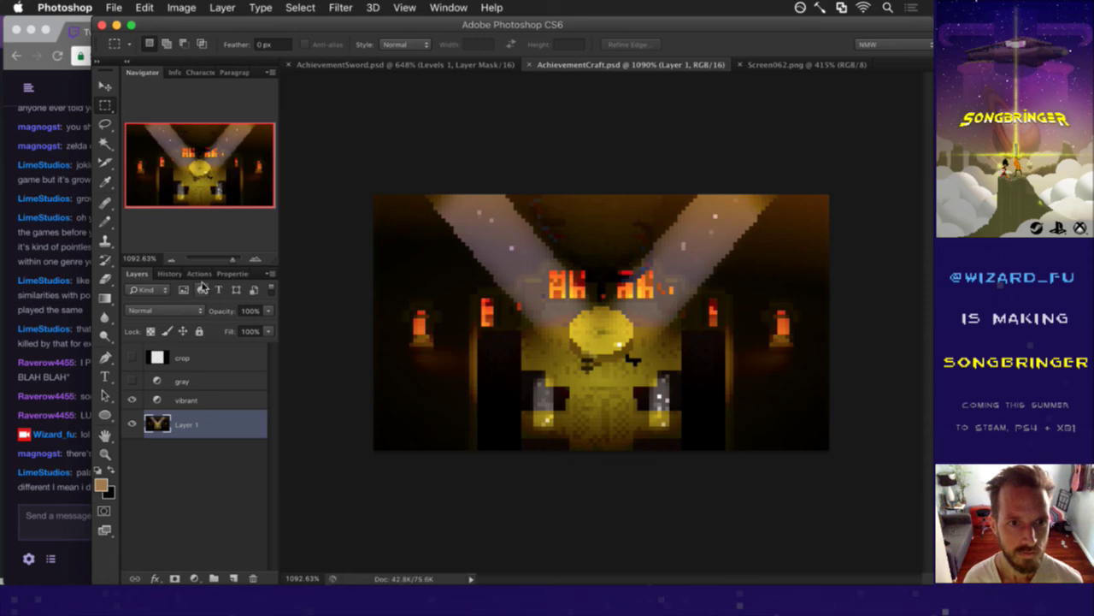
left_click(132, 380)
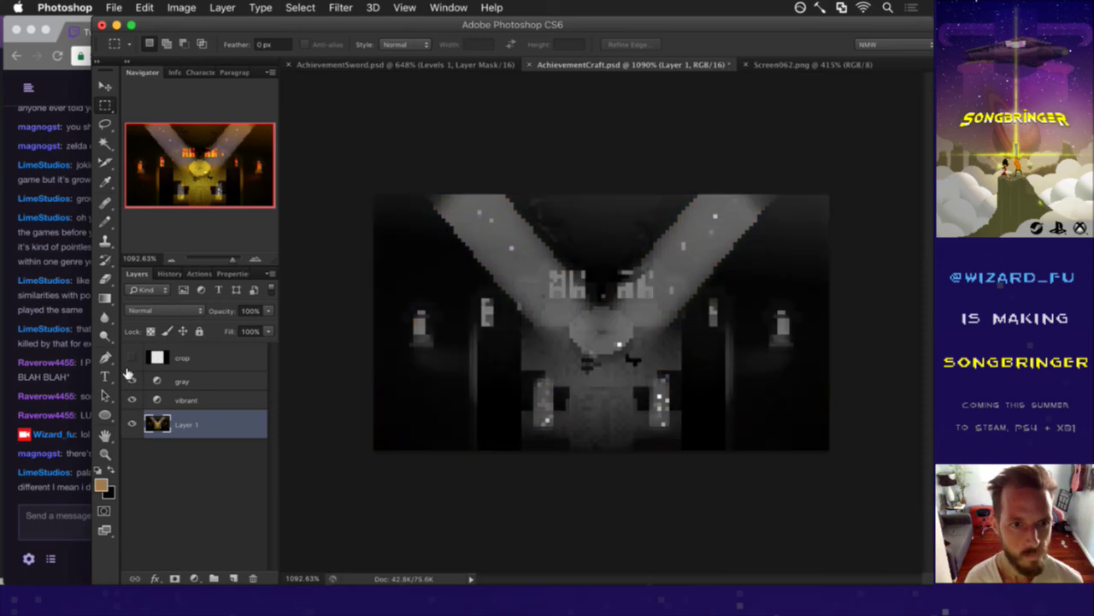
left_click(199, 273)
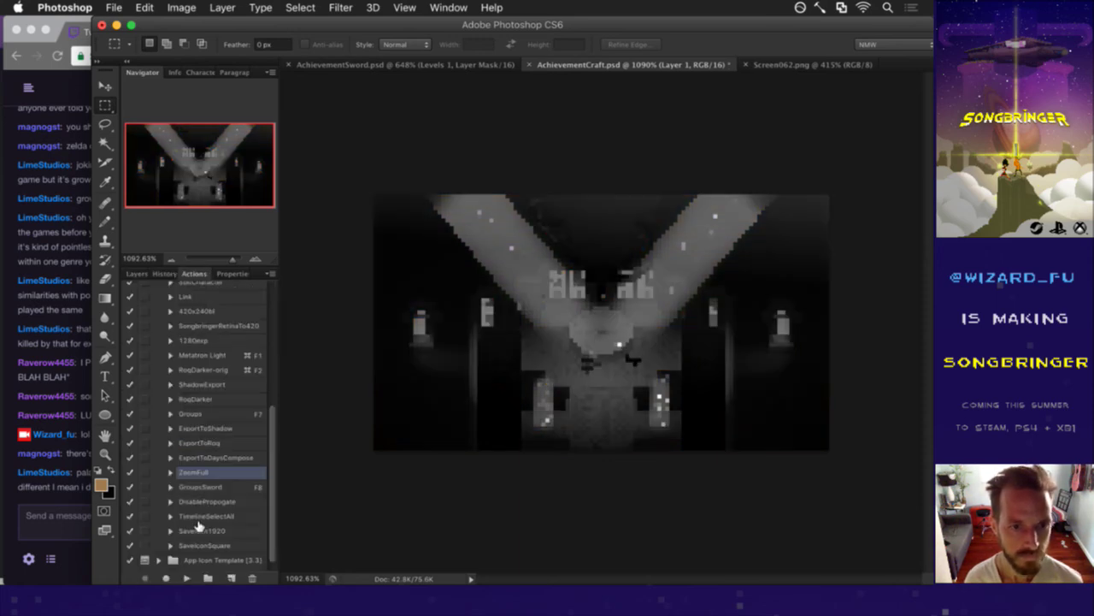
left_click(201, 531)
left_click(189, 578)
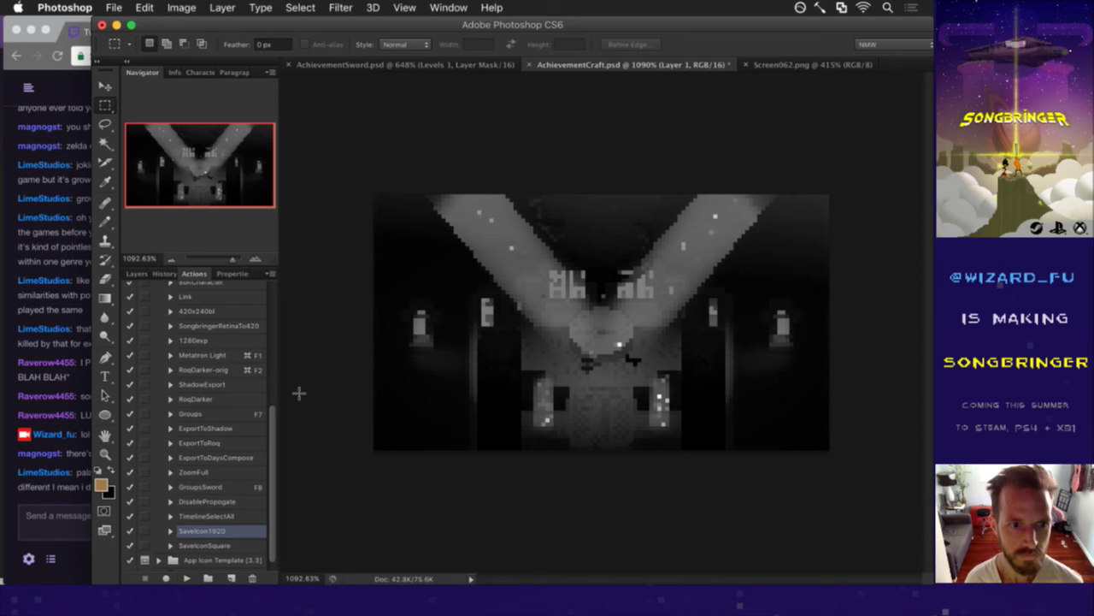
Switch to the icons folder in Finder and rename the exported AchievementCraft.png to AchievementCraftW--.png.
key("super+Tab")
key("super+shift+Tab")
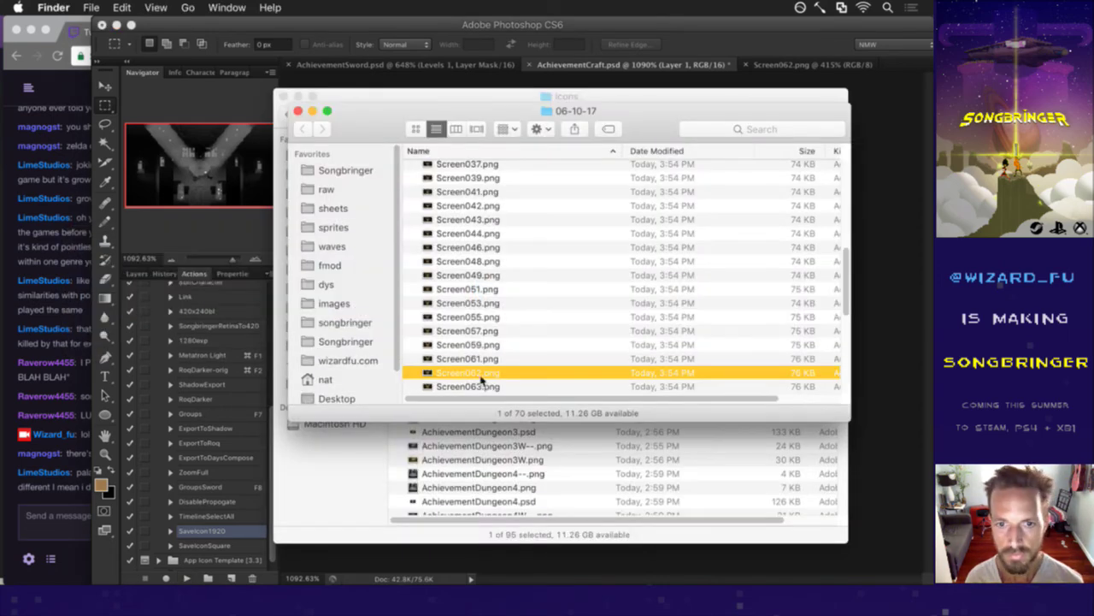
key("F11")
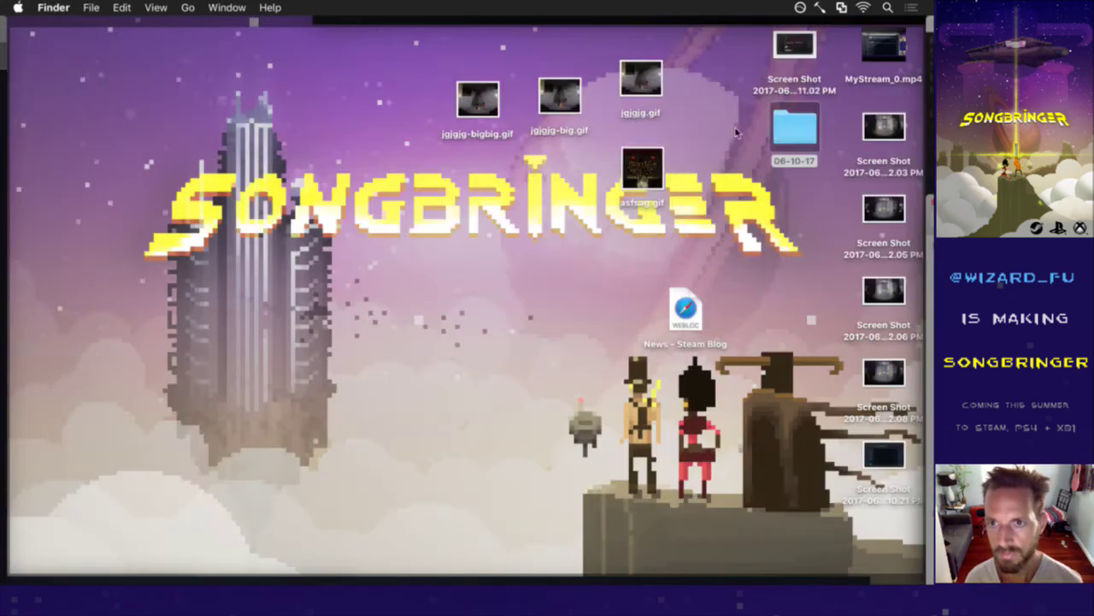
key("F11")
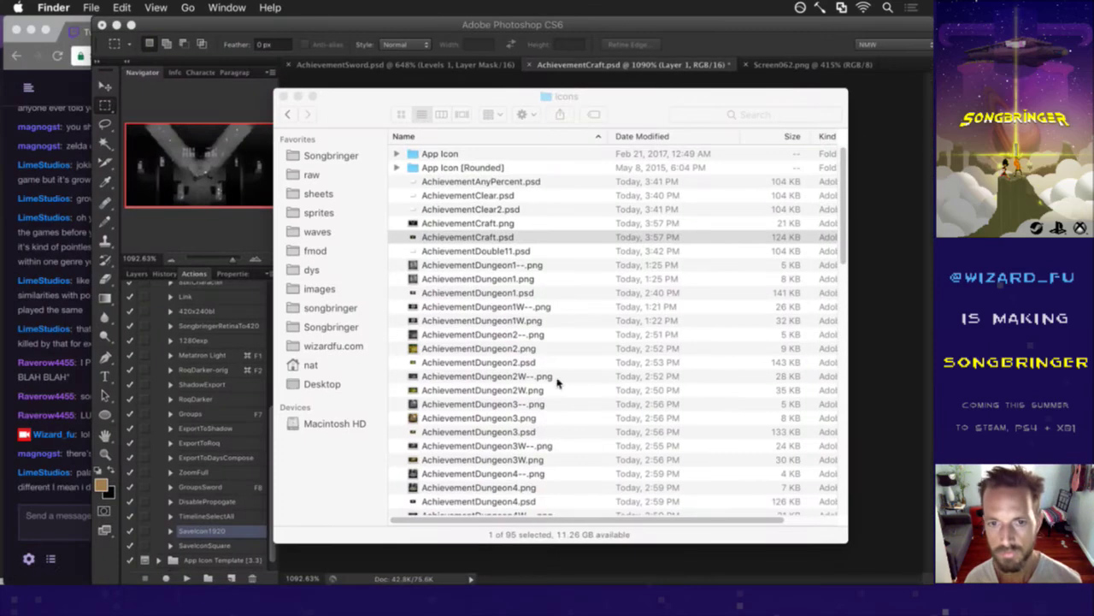
left_click(522, 224)
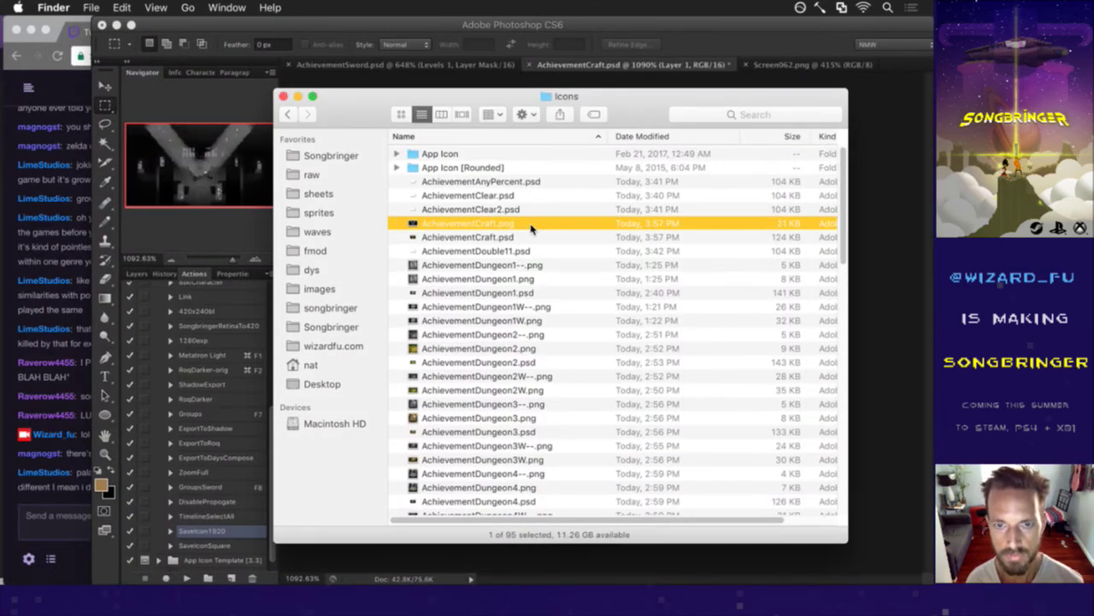
key("Return")
key("Right")
type("W")
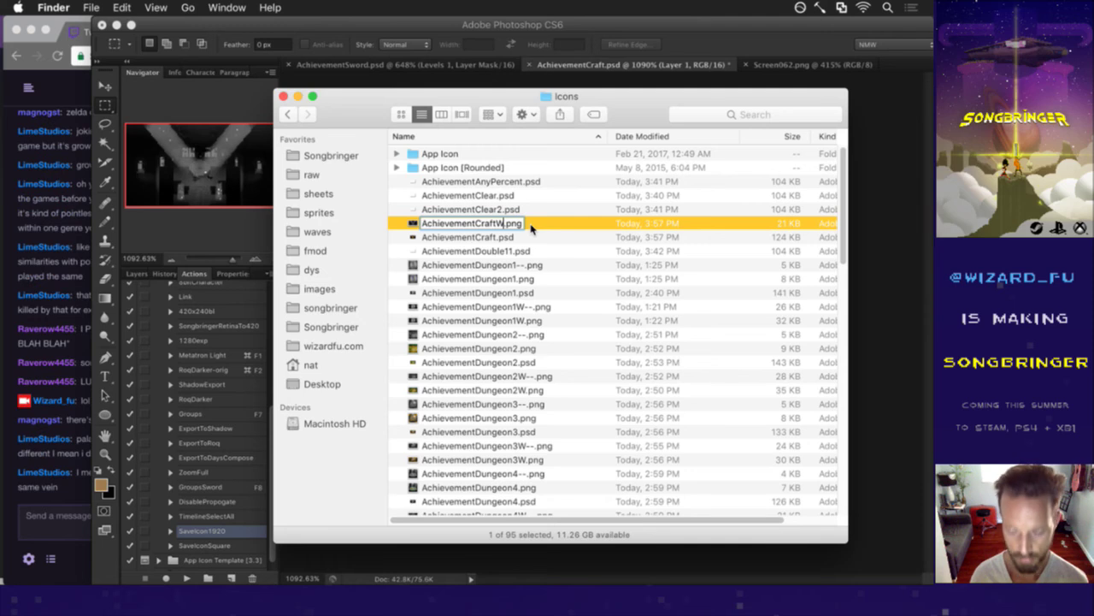
key("Return")
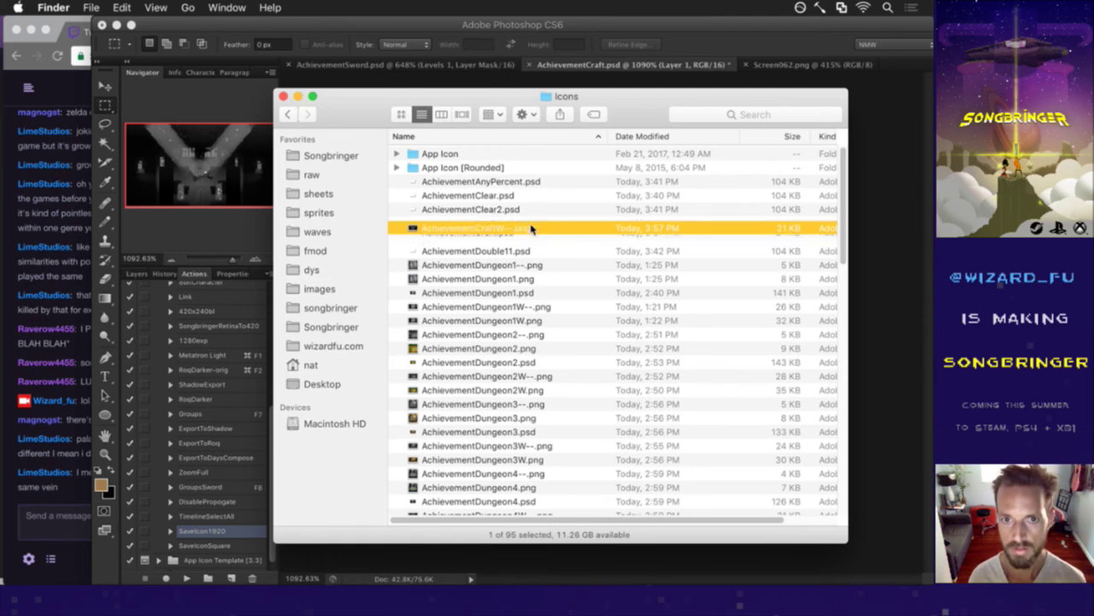
Export the square gray icon from Photoshop with the SaveIconSquare action and rename AchievementCraft.png to AchievementCraft--.png in Finder.
left_click(249, 226)
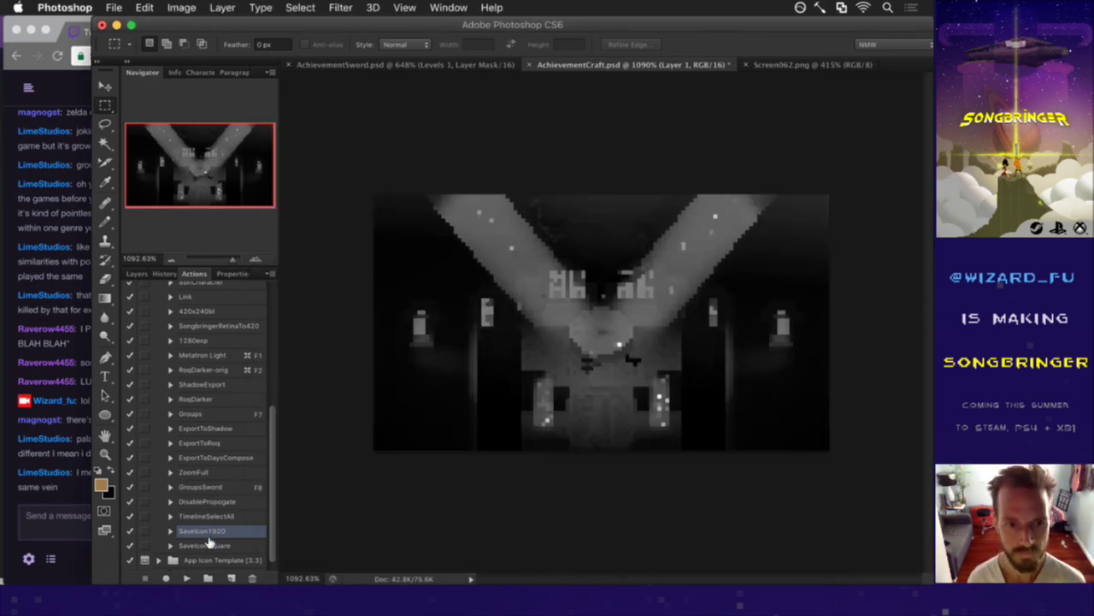
left_click(205, 544)
left_click(187, 578)
key("super+Tab")
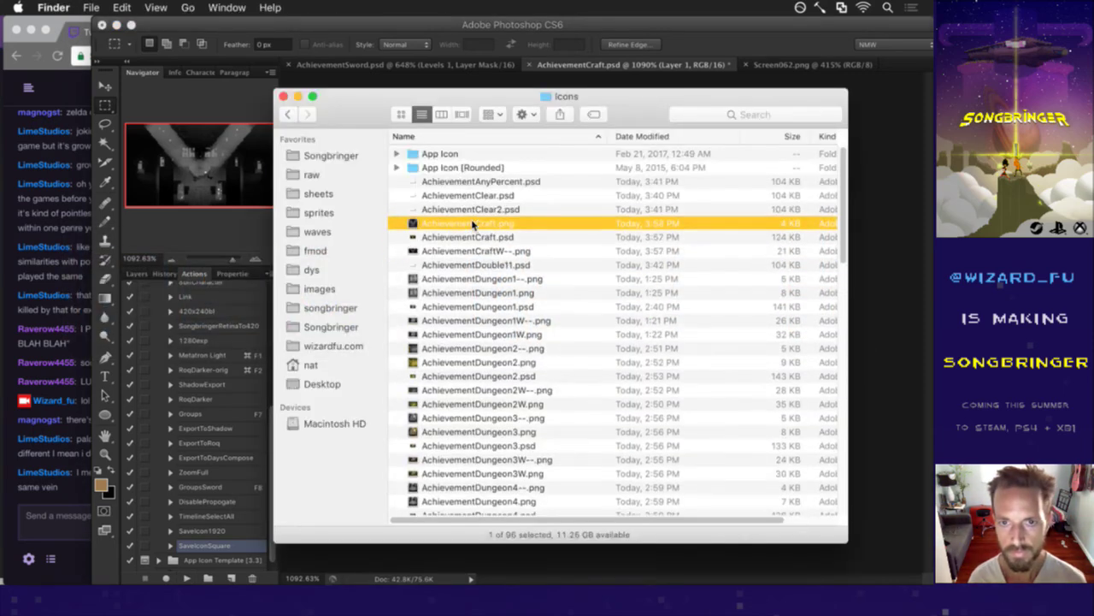
left_click(472, 224)
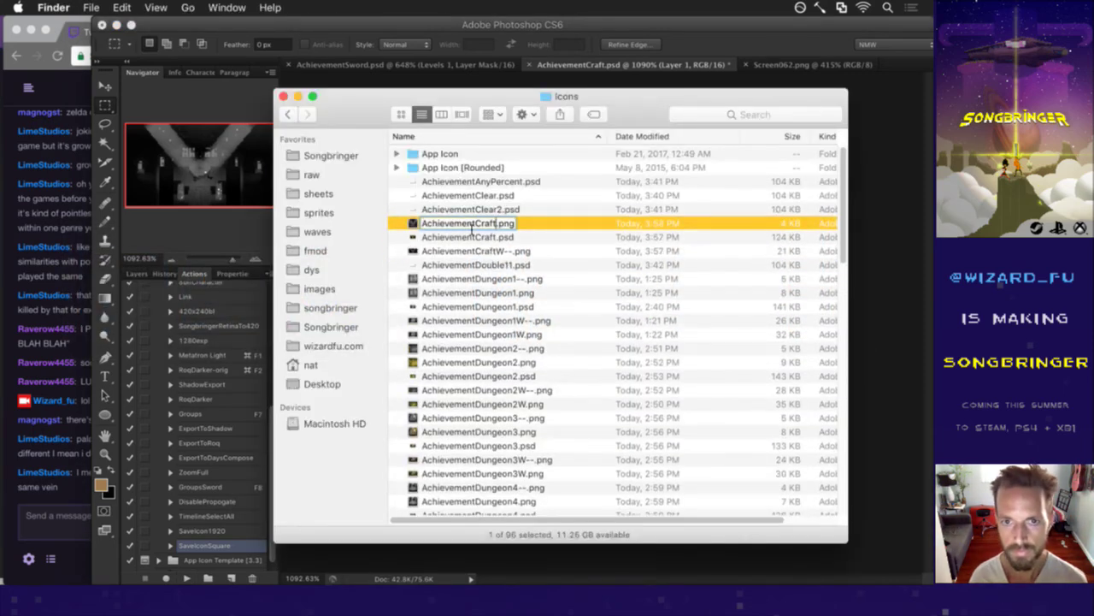
Return to Photoshop, hide the gray layer in AchievementCraft.psd, and bring back the list of actions.
left_click(234, 237)
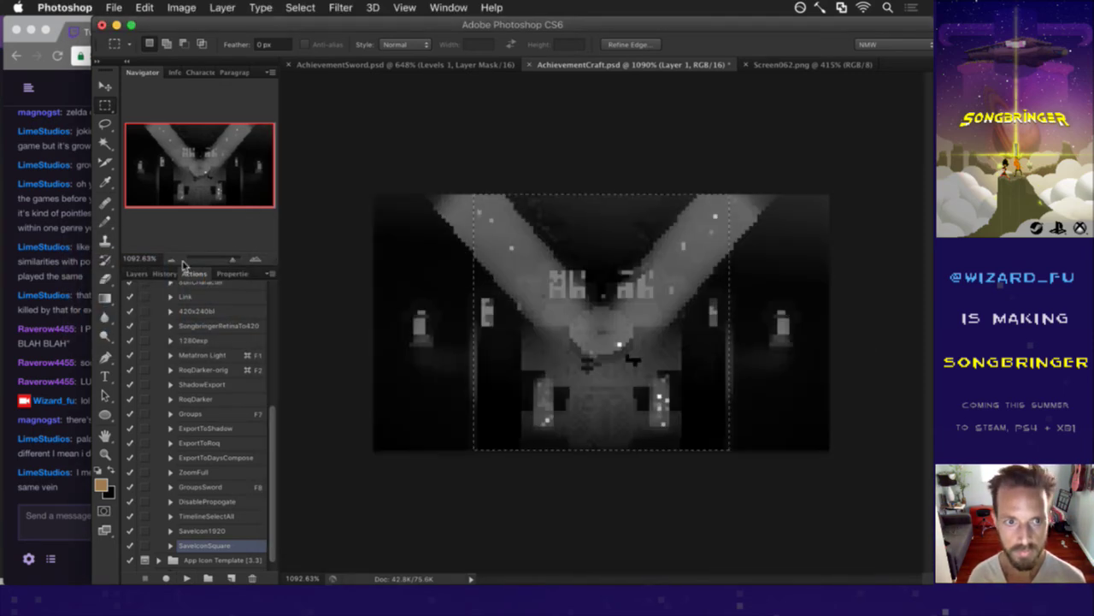
left_click(137, 274)
left_click(130, 384)
left_click(194, 273)
Switch to the Twitch chat in Chrome and read the newest message comparing Overwatch with TF2.
left_click(68, 494)
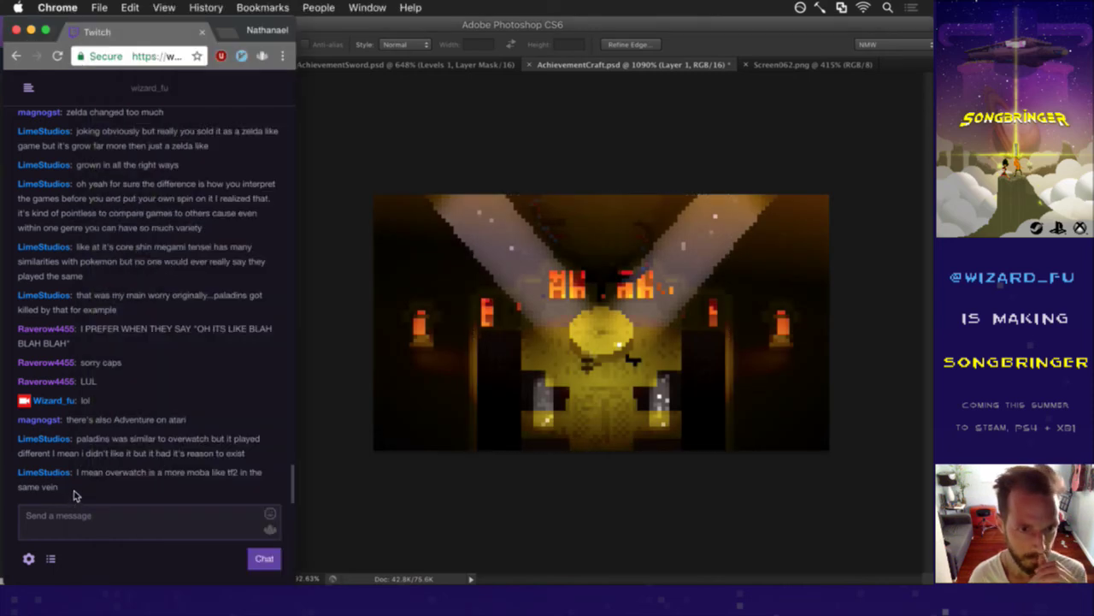
left_click_drag(102, 480, 175, 481)
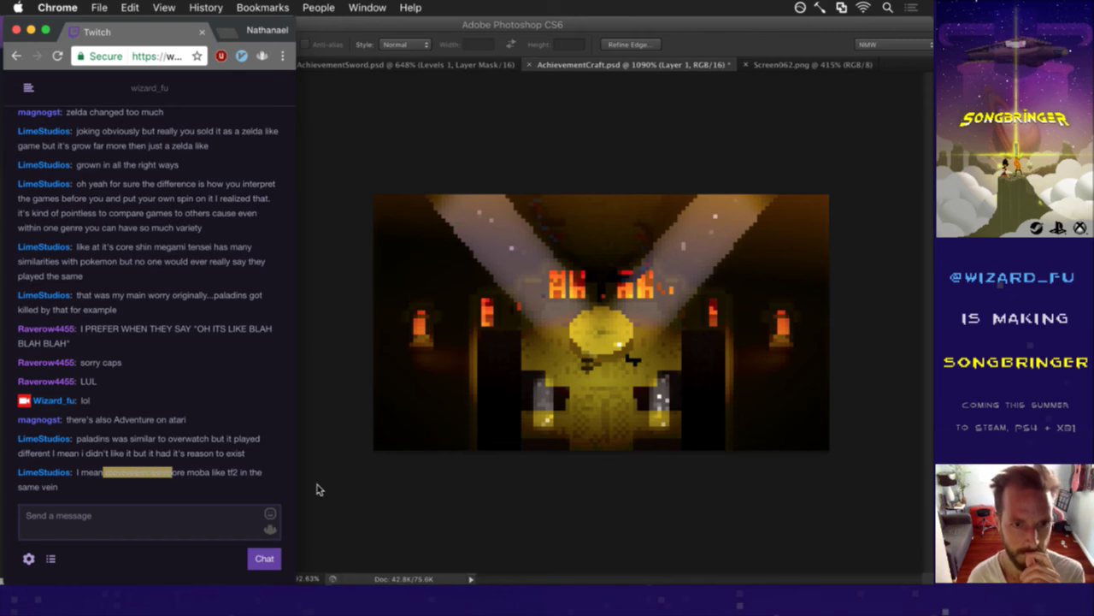
Switch to Photoshop, run the SaveIcon1920 action to export the wide color icon, and return to the icons folder in Finder.
left_click(316, 484)
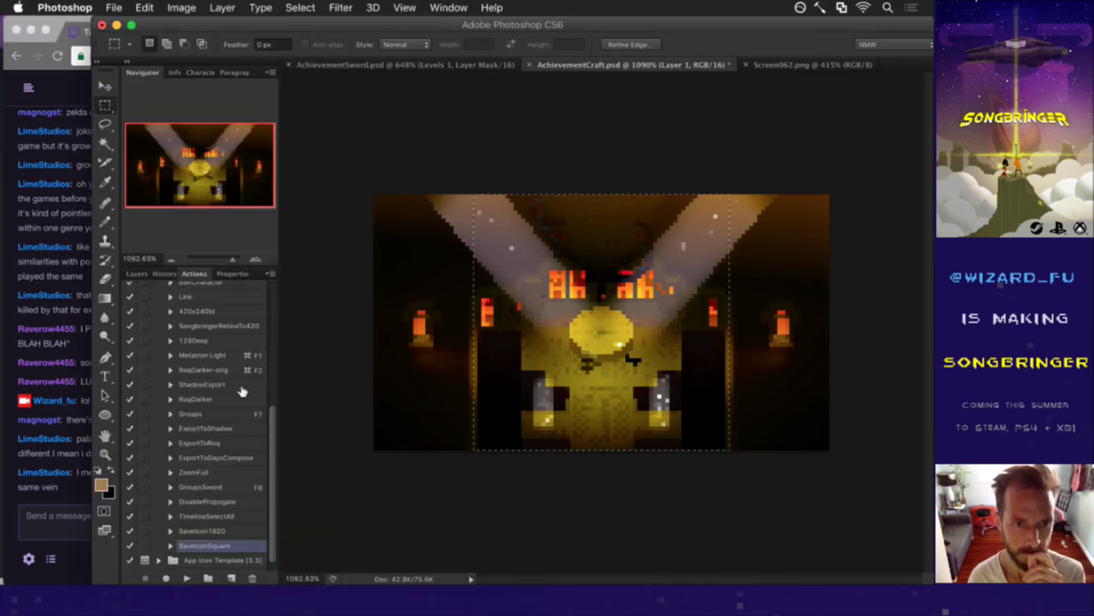
left_click(220, 532)
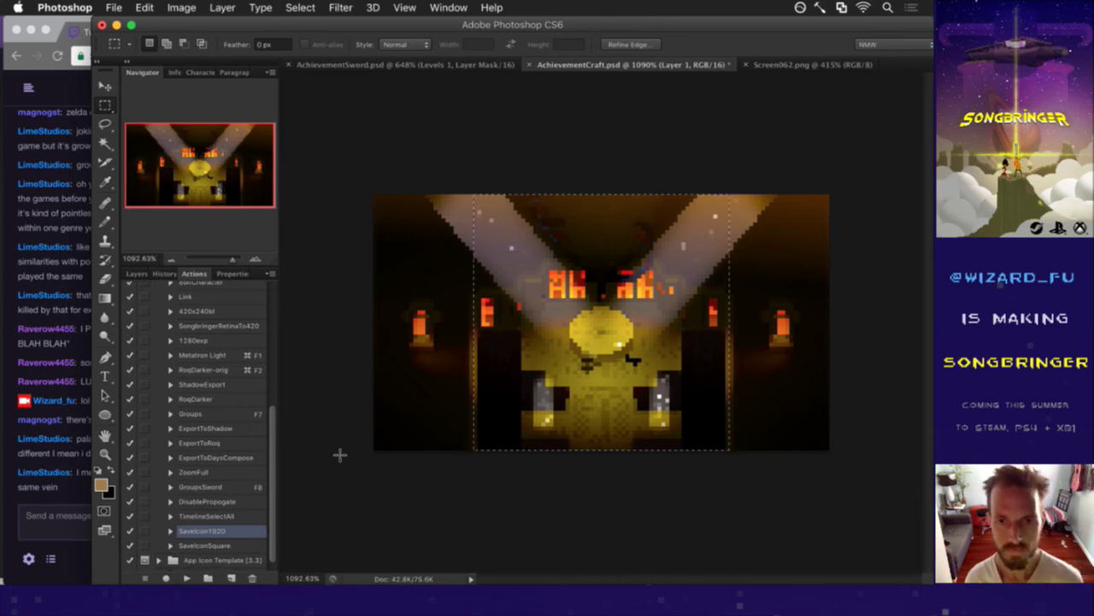
key("super+Tab")
key("super+Tab")
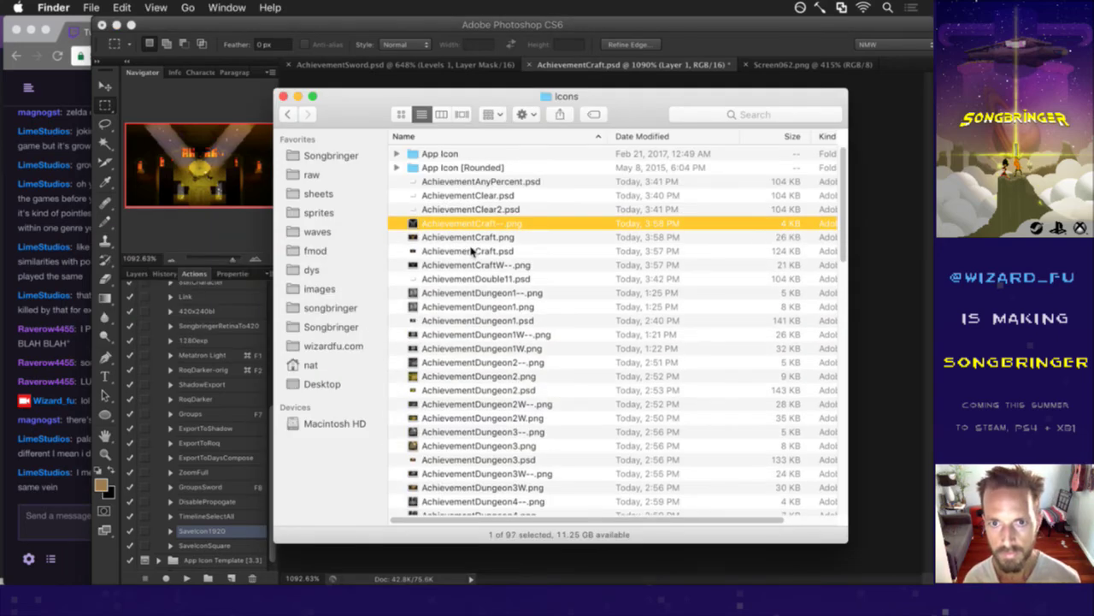
Rename the wide color icon AchievementCraft.png to AchievementCraftW.png.
left_click(471, 244)
key("Return")
key("Right")
type("W")
key("Return")
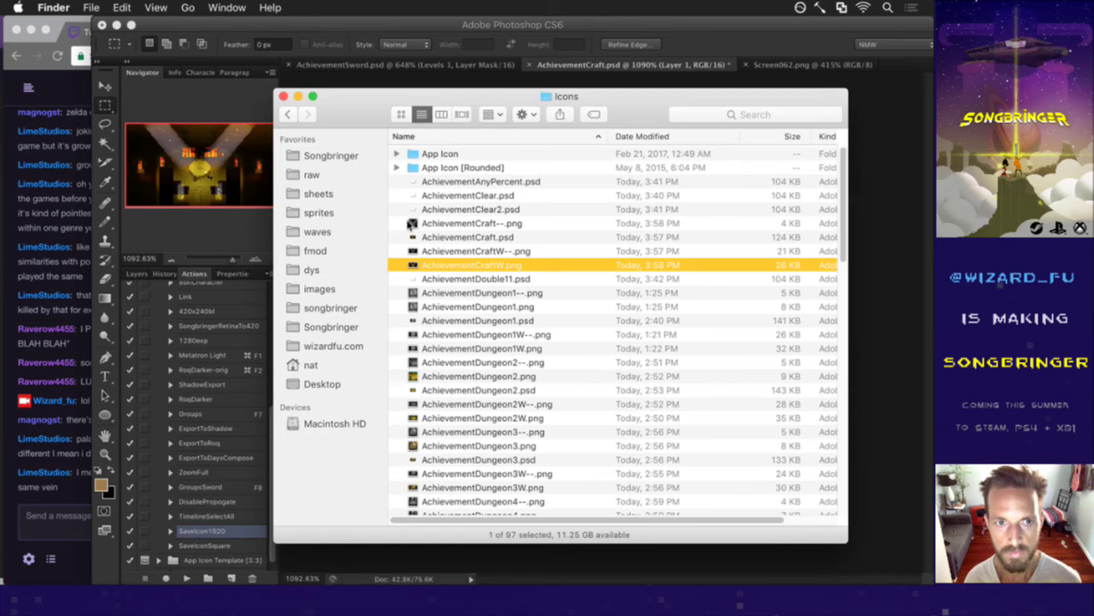
Switch to Photoshop, run the SaveIconSquare action to export the square color icon, and select the new AchievementCraft.png in Finder.
left_click(212, 215)
left_click(202, 545)
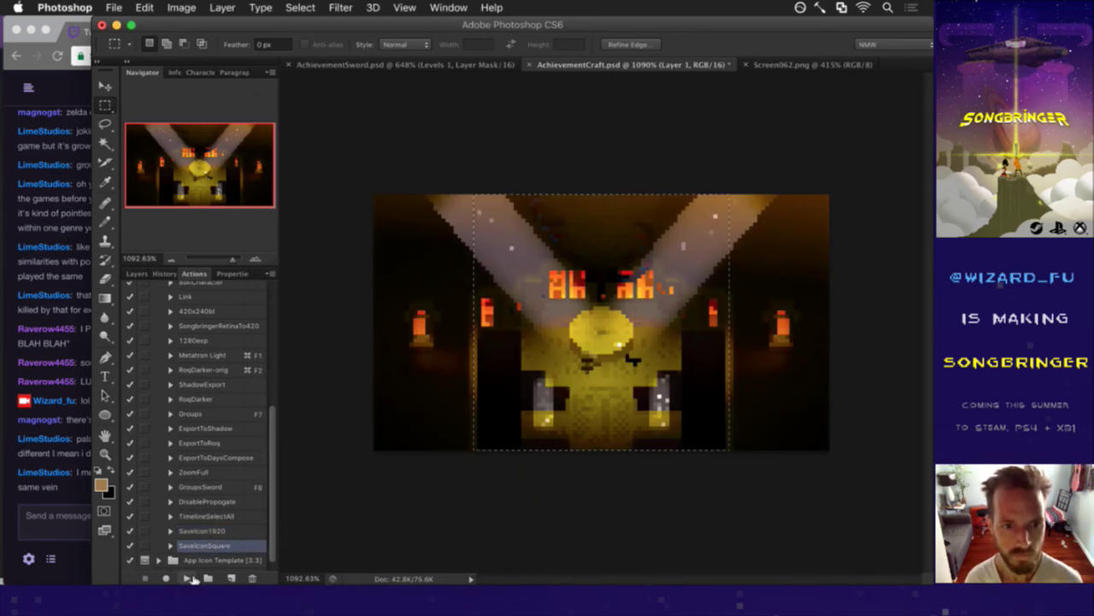
key("super+Tab")
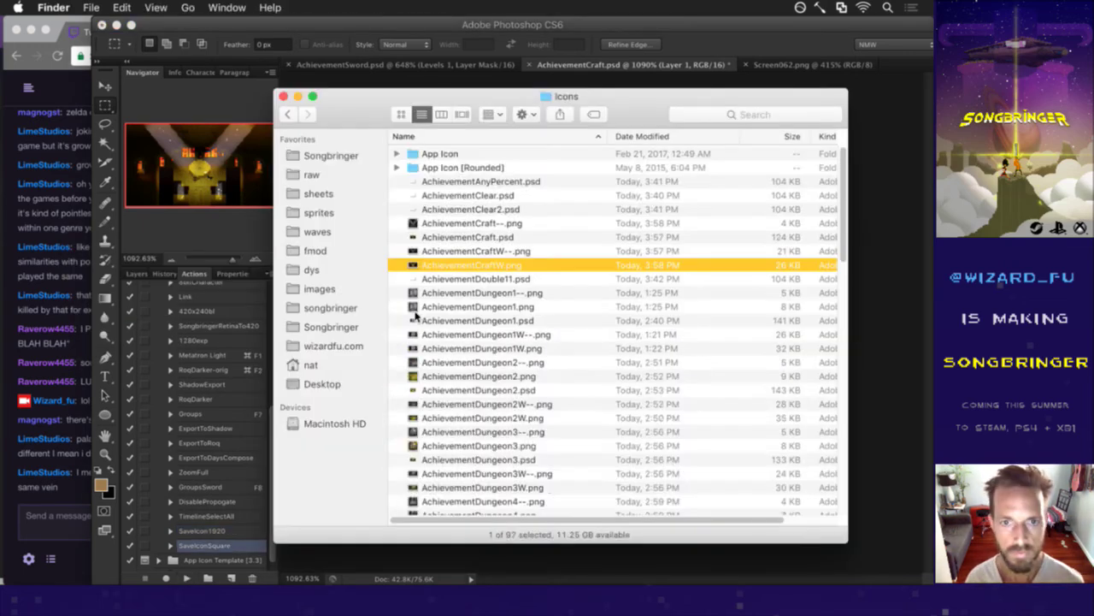
left_click(482, 254)
left_click(480, 240)
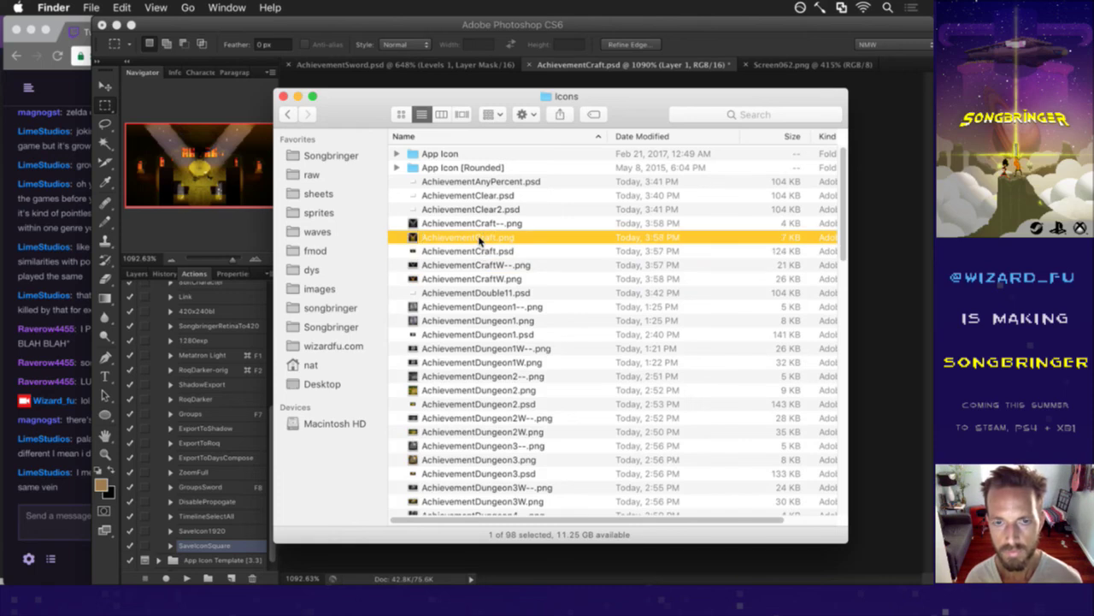
Preview the exported AchievementCraft icon files one after another, from AchievementCraft.png through AchievementCraftW.png.
key("space")
key("space")
key("space")
key("Down")
key("space")
key("Down")
key("Down")
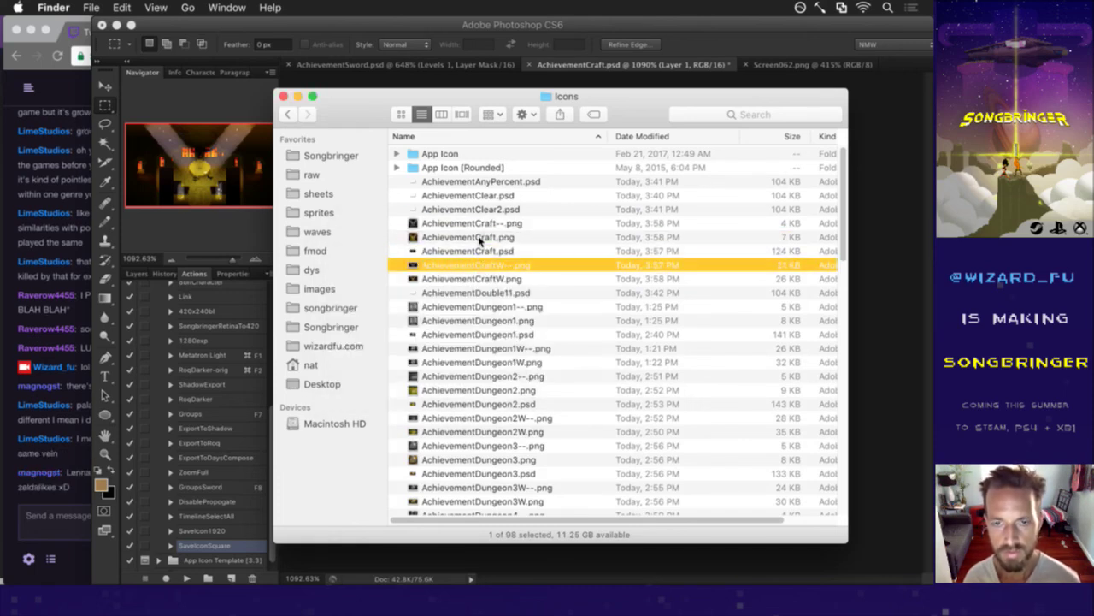
key("space")
key("Down")
key("space")
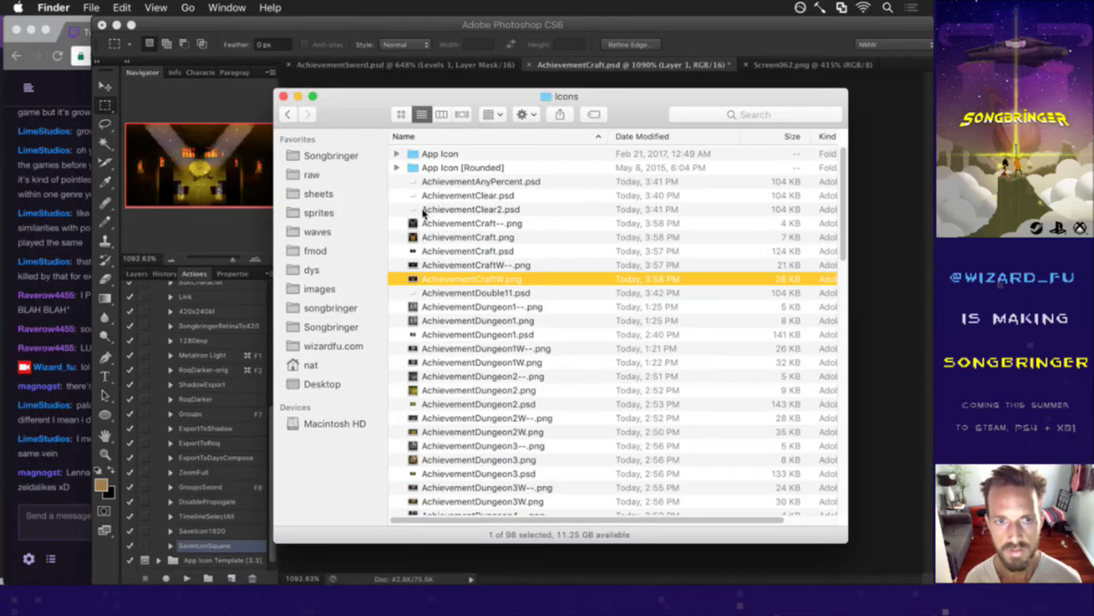
Switch to Photoshop and close AchievementCraft.psd and Screen062.png.
left_click(342, 80)
key("super+w")
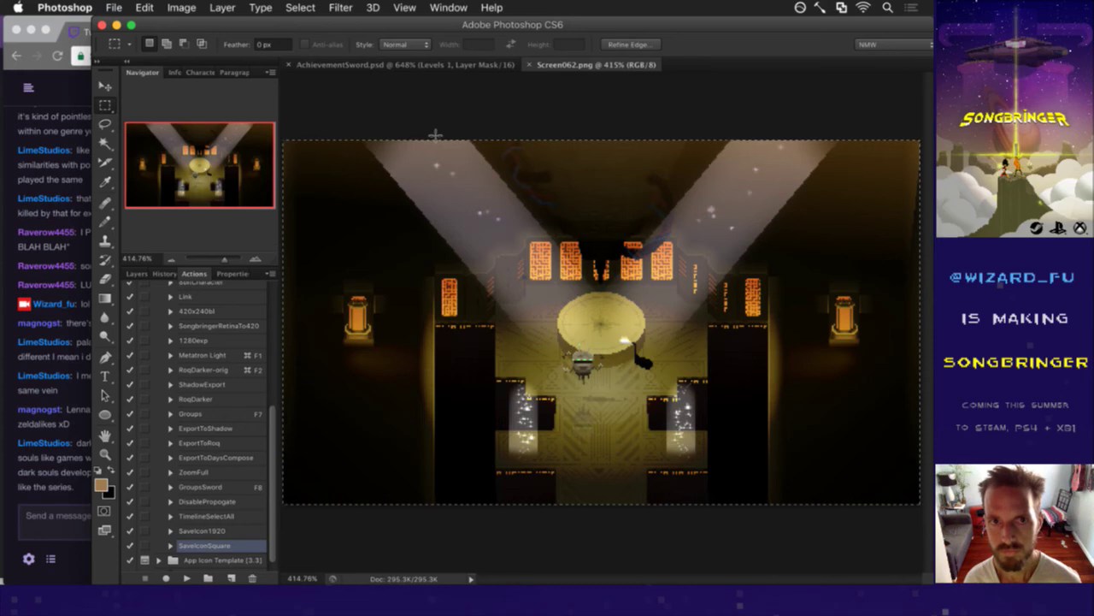
key("super+w")
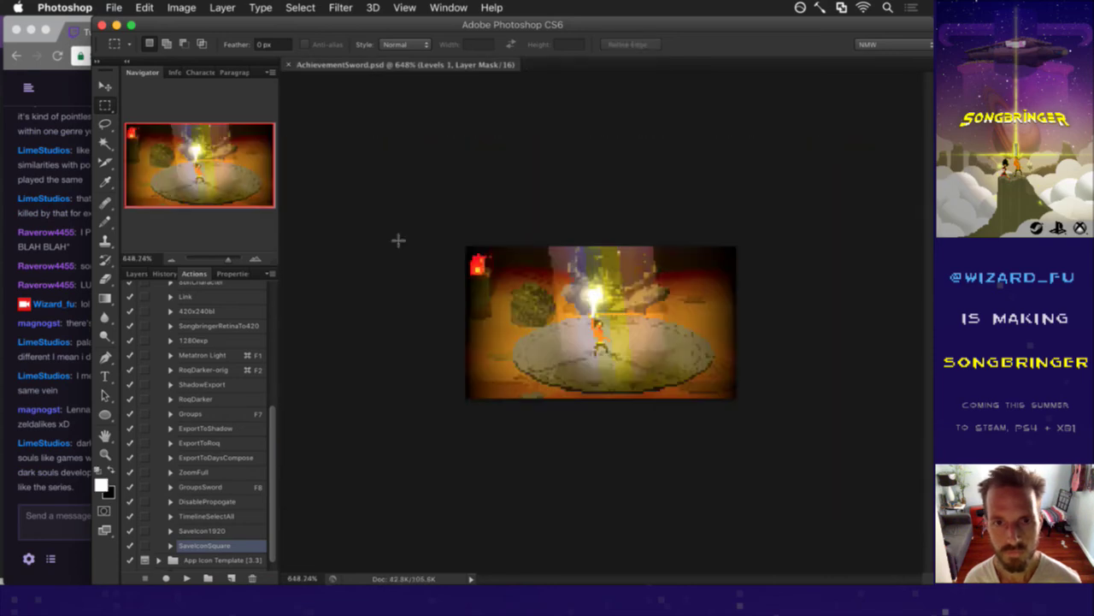
Go back to the icons folder in Finder and open AchievementExplorer.psd in Photoshop.
key("super+Tab")
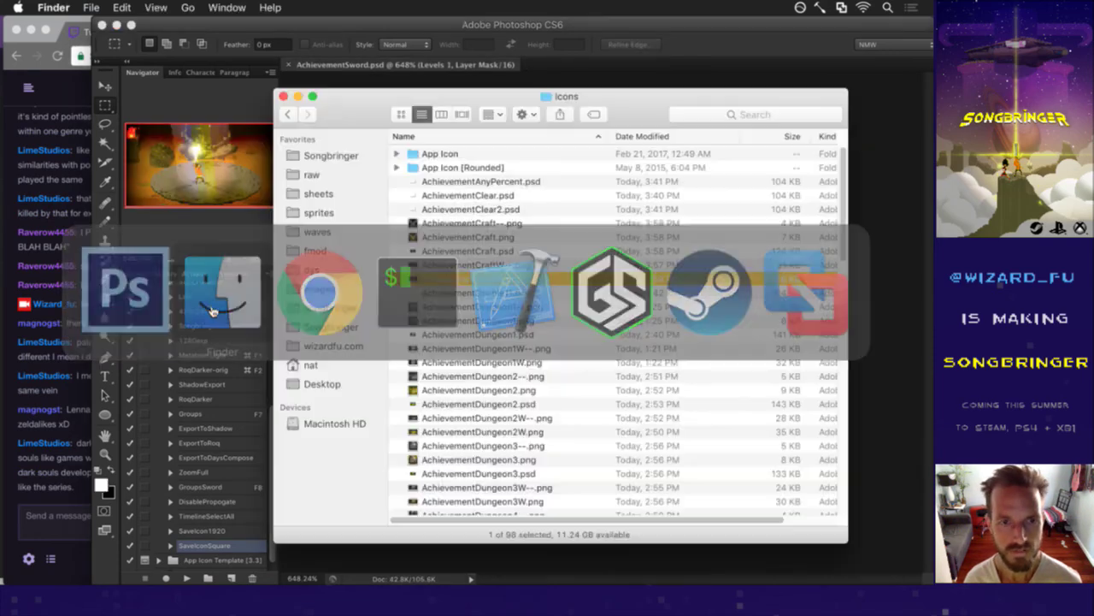
left_click(481, 195)
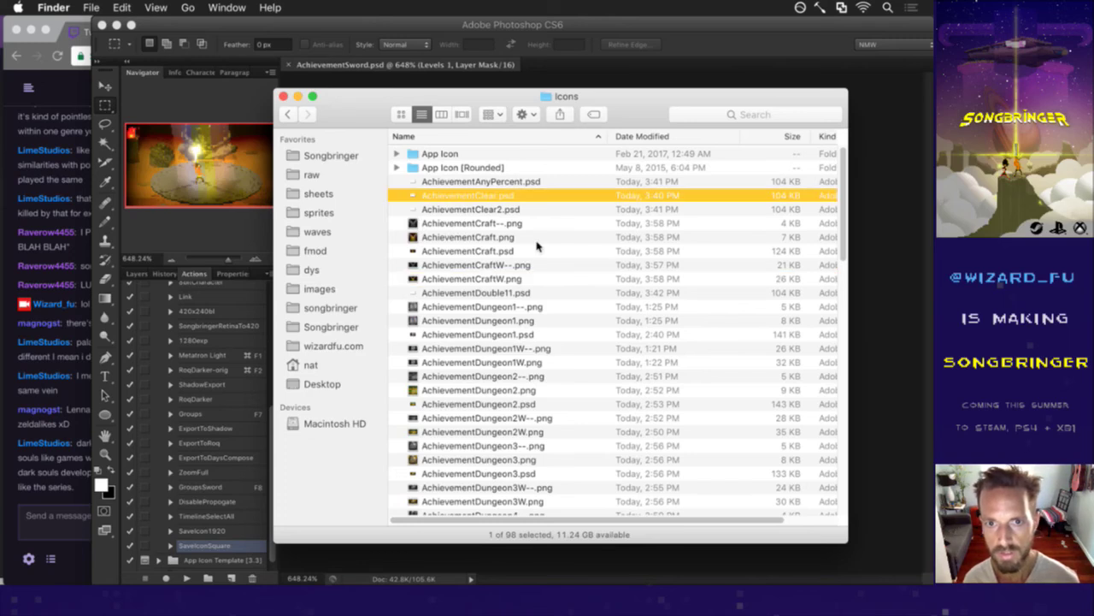
scroll(537, 246, "down", 10)
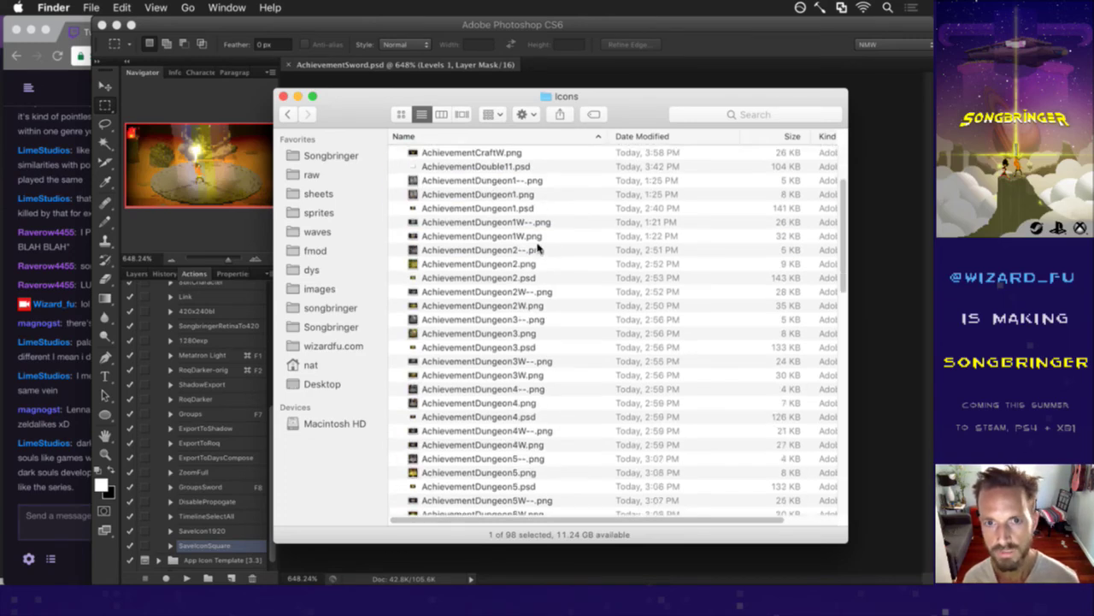
scroll(537, 247, "down", 5)
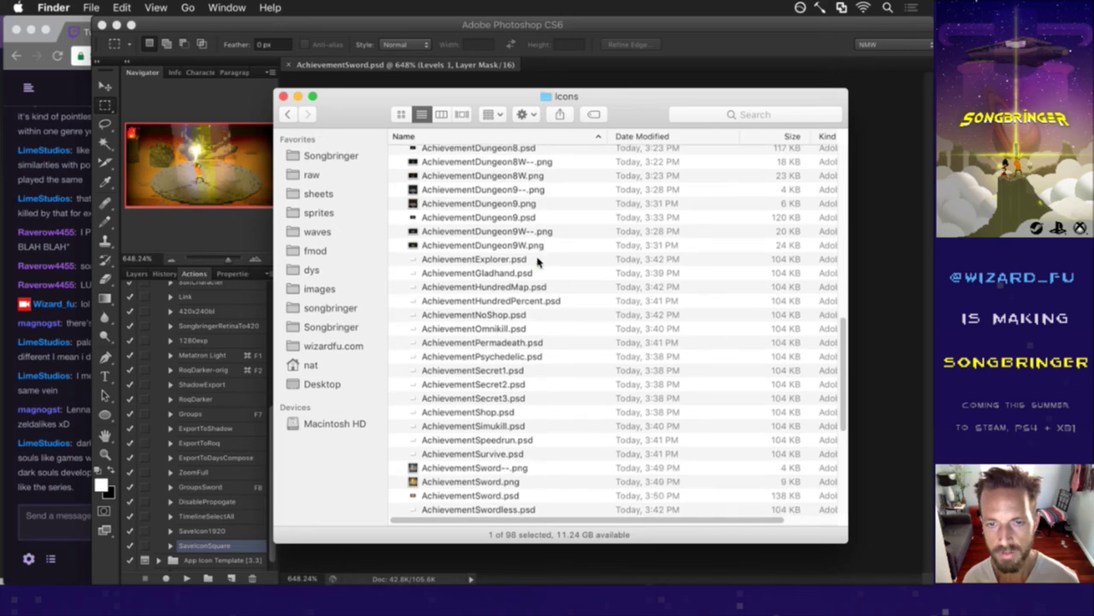
left_click(537, 259)
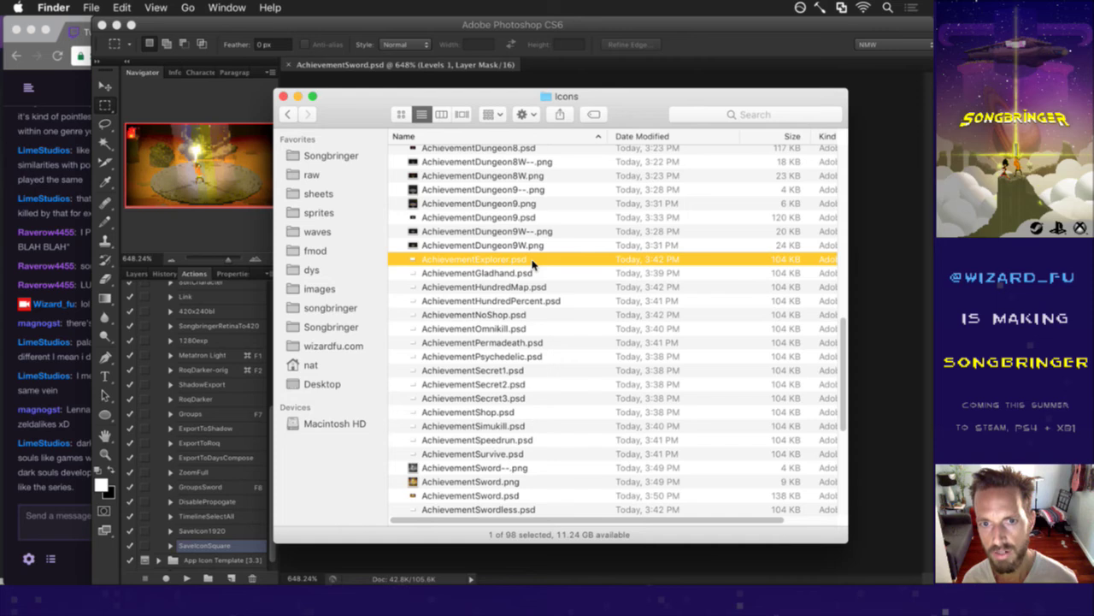
double_click(496, 261)
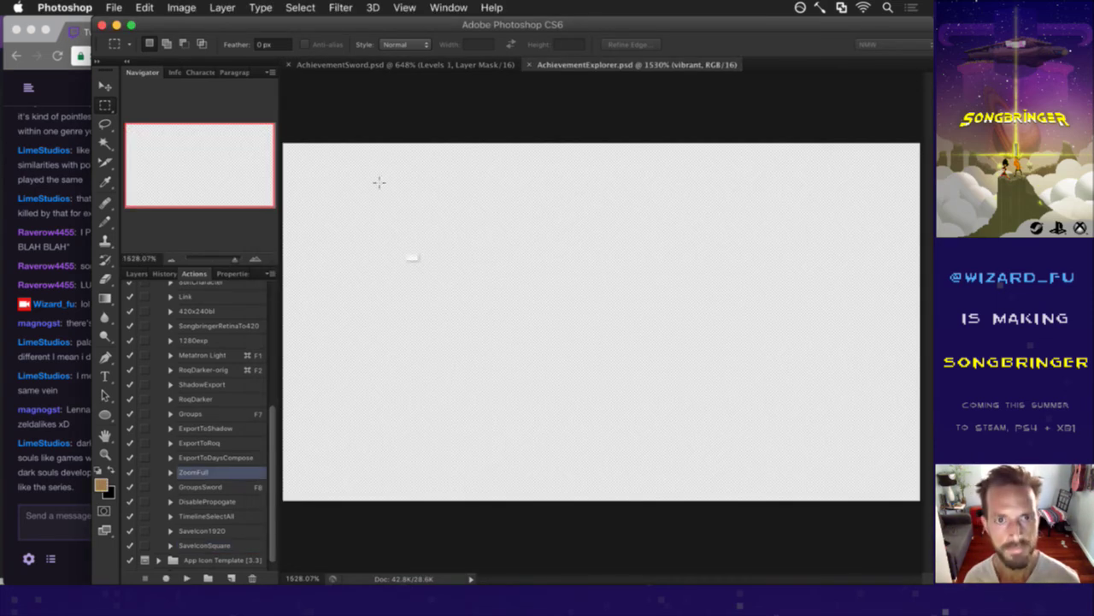
Switch to the Twitch chat in Chrome and read the newest messages about Lenna's Inception and Dark Souls fans.
left_click(51, 486)
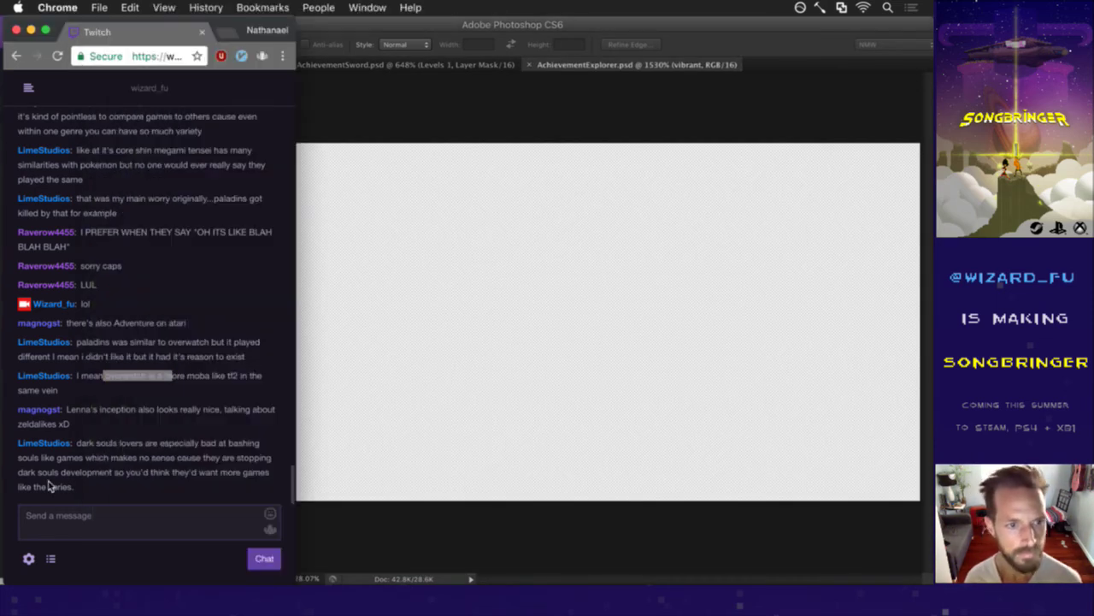
left_click_drag(80, 409, 141, 421)
left_click(144, 419)
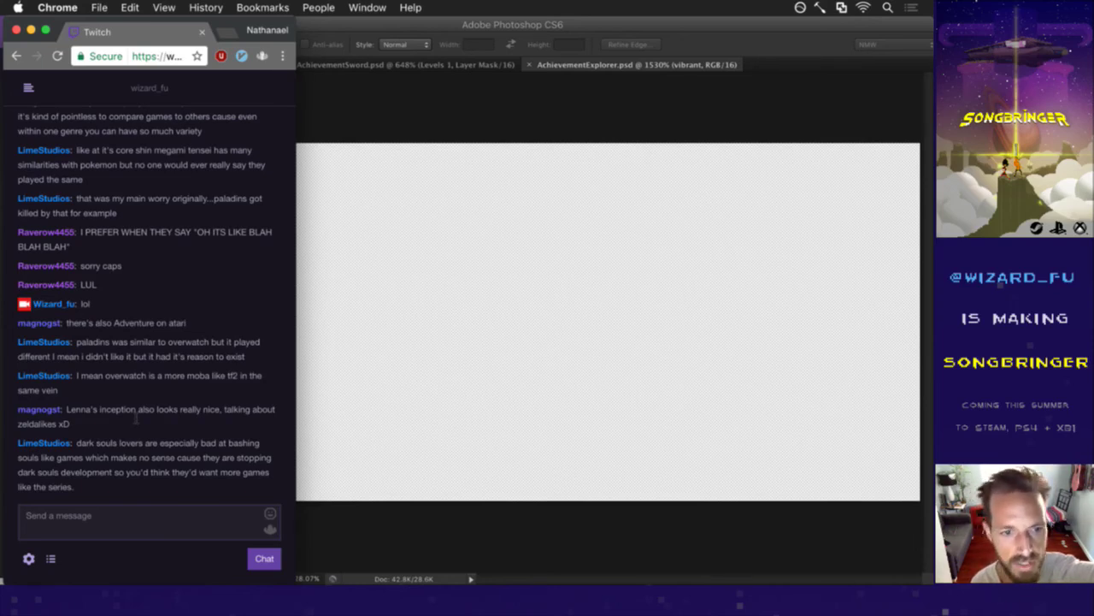
left_click_drag(82, 391, 155, 413)
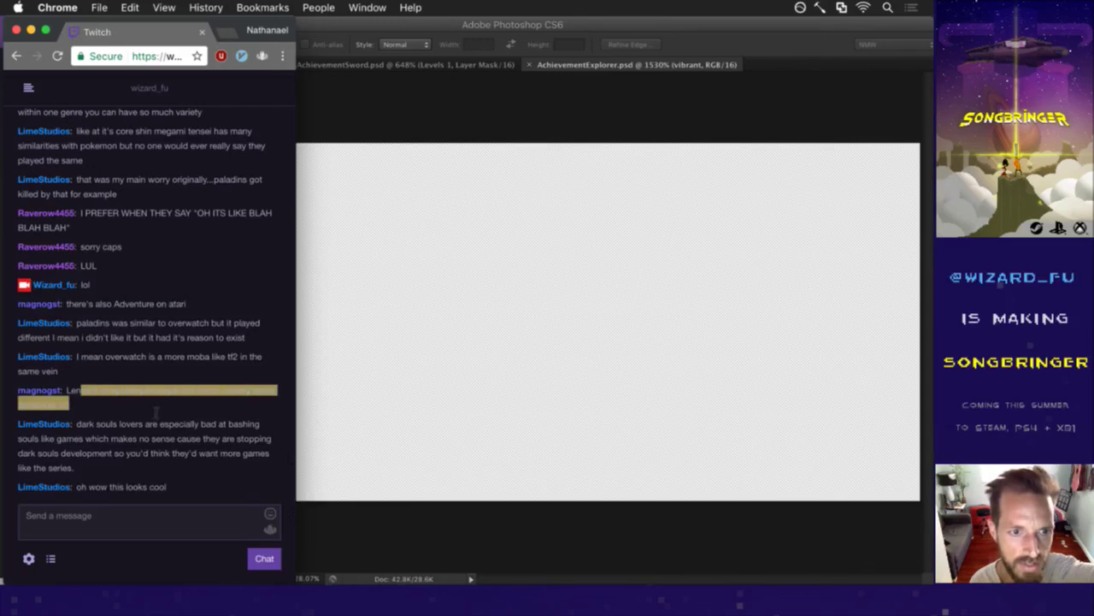
left_click(156, 412)
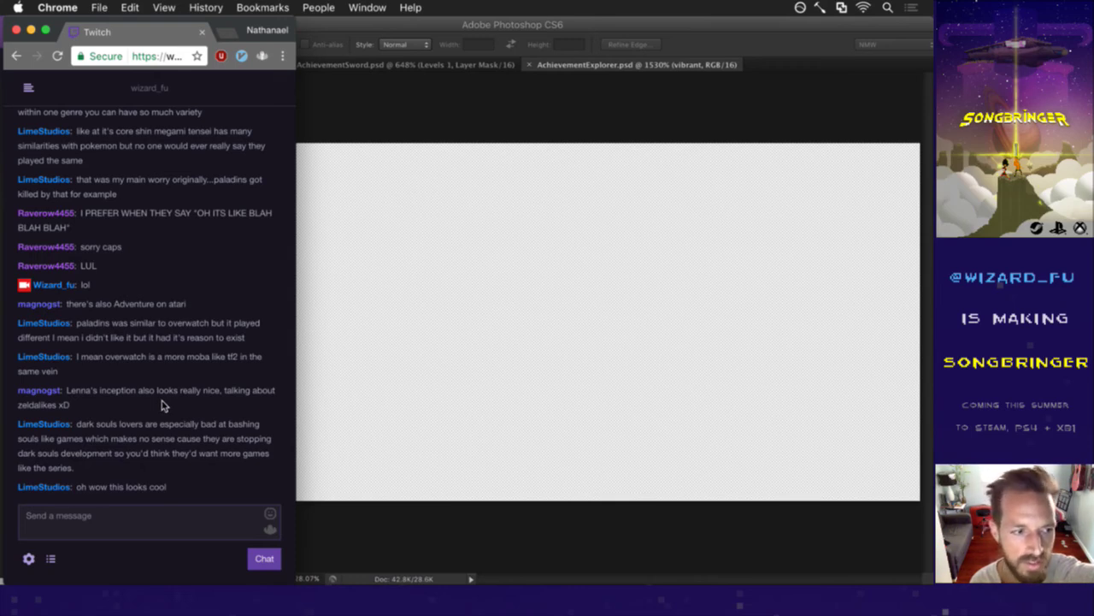
left_click_drag(72, 397, 150, 405)
left_click(110, 398)
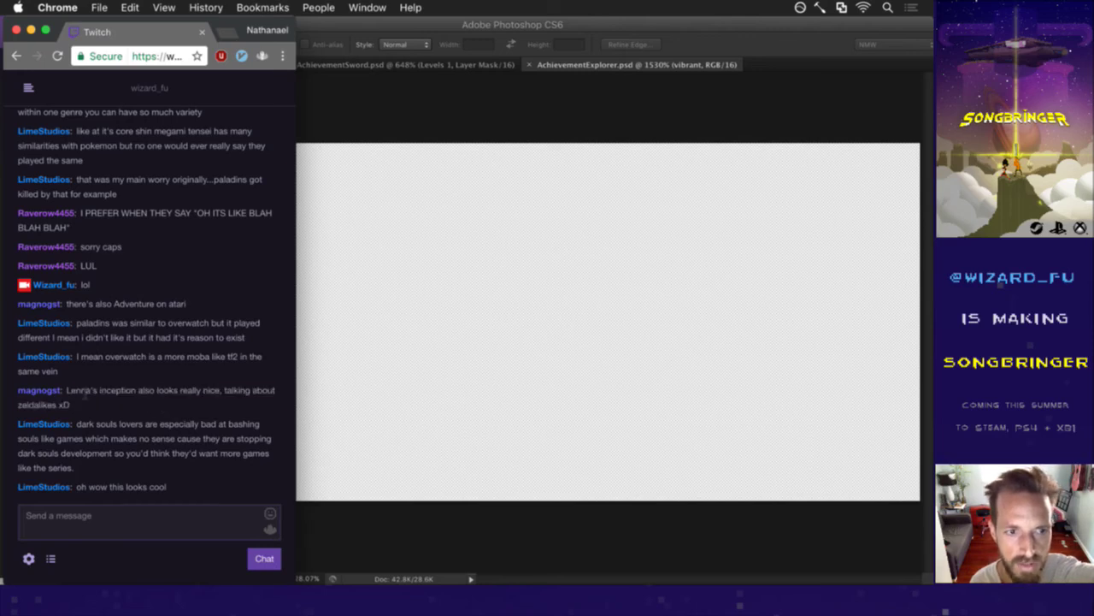
left_click_drag(79, 425, 130, 454)
left_click(91, 410)
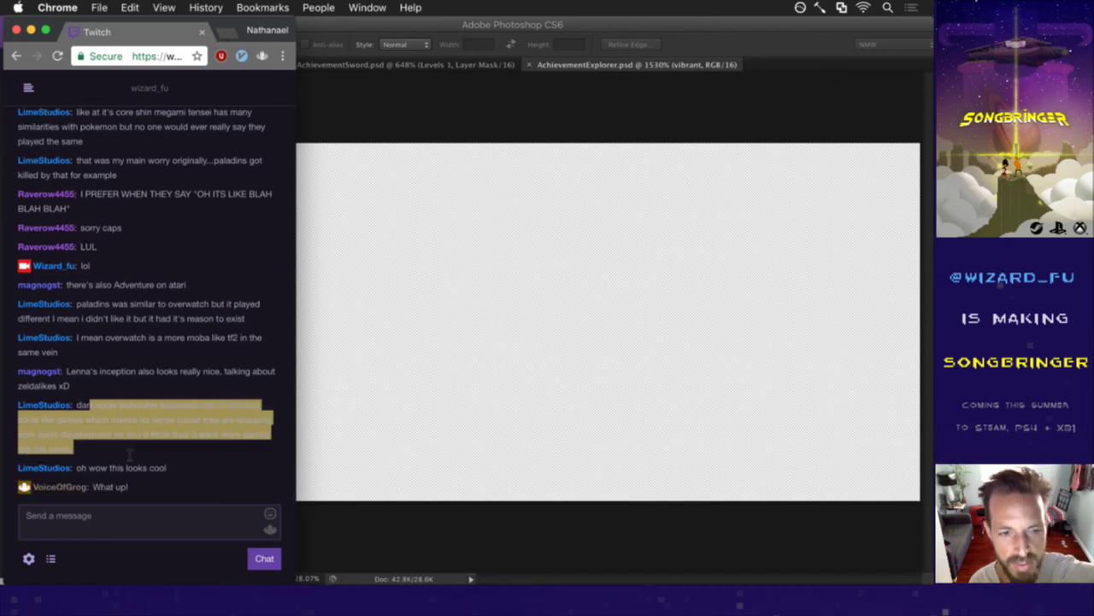
left_click(138, 449)
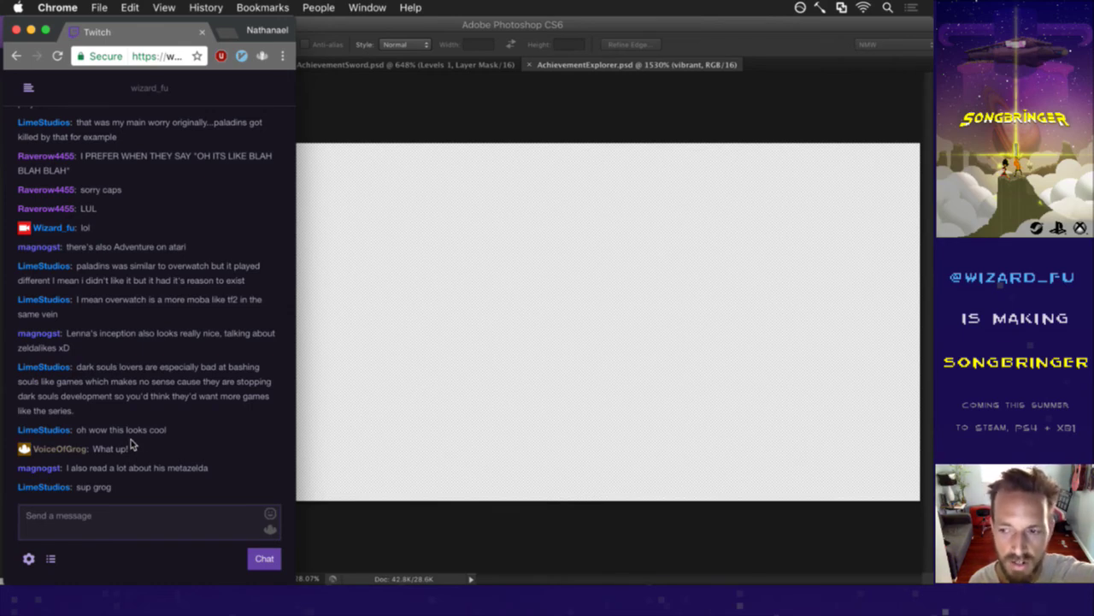
Read the latest greeting and the metazelda message in the chat, and send the reply "HeyGuys".
left_click_drag(119, 460, 104, 495)
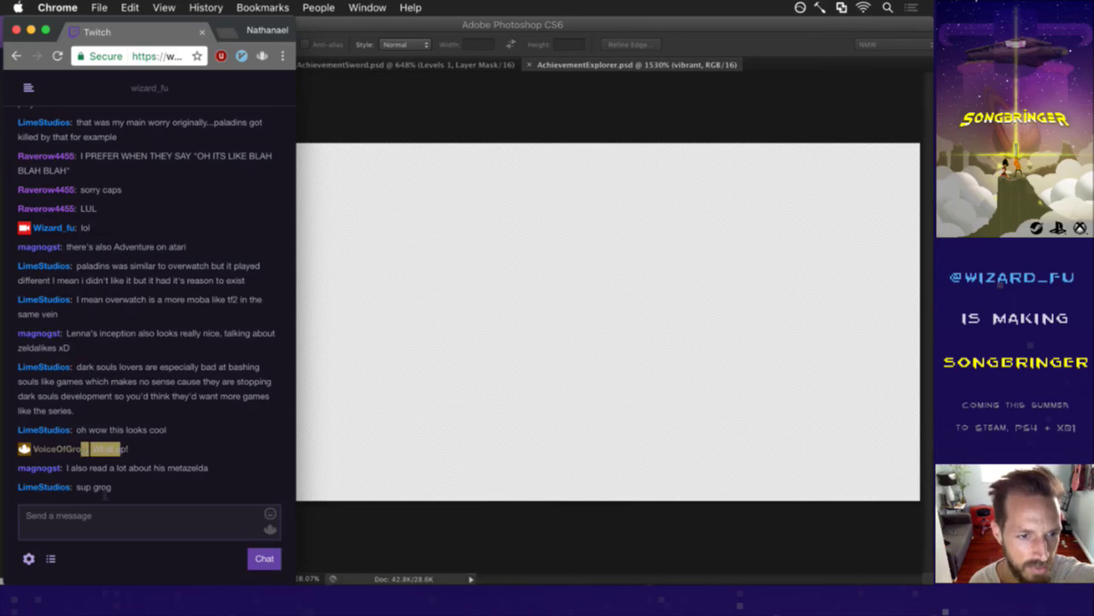
left_click(106, 532)
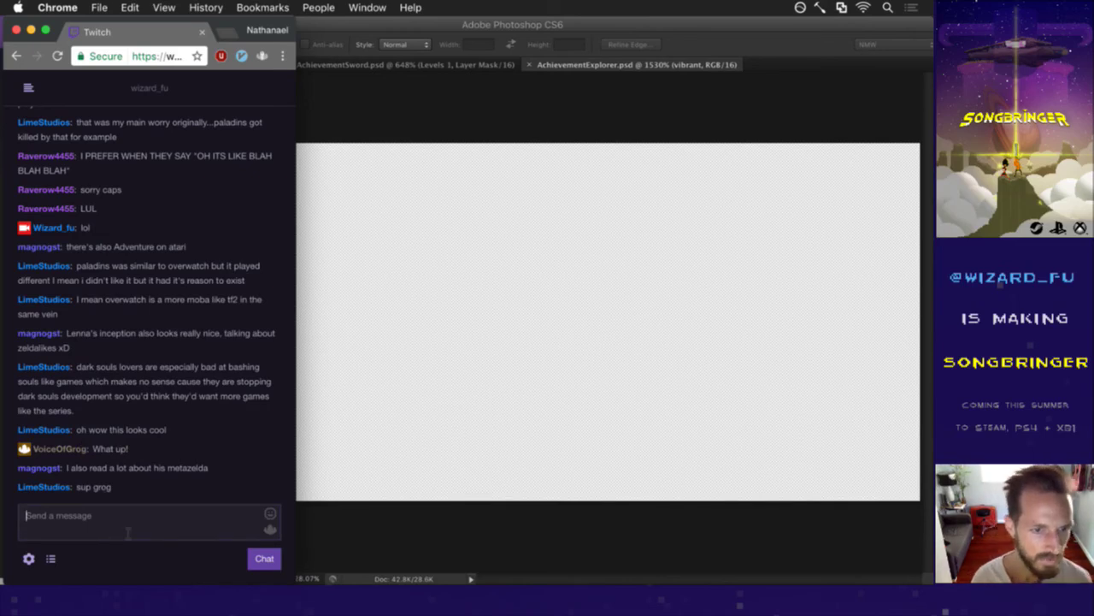
left_click_drag(159, 470, 209, 469)
left_click(156, 522)
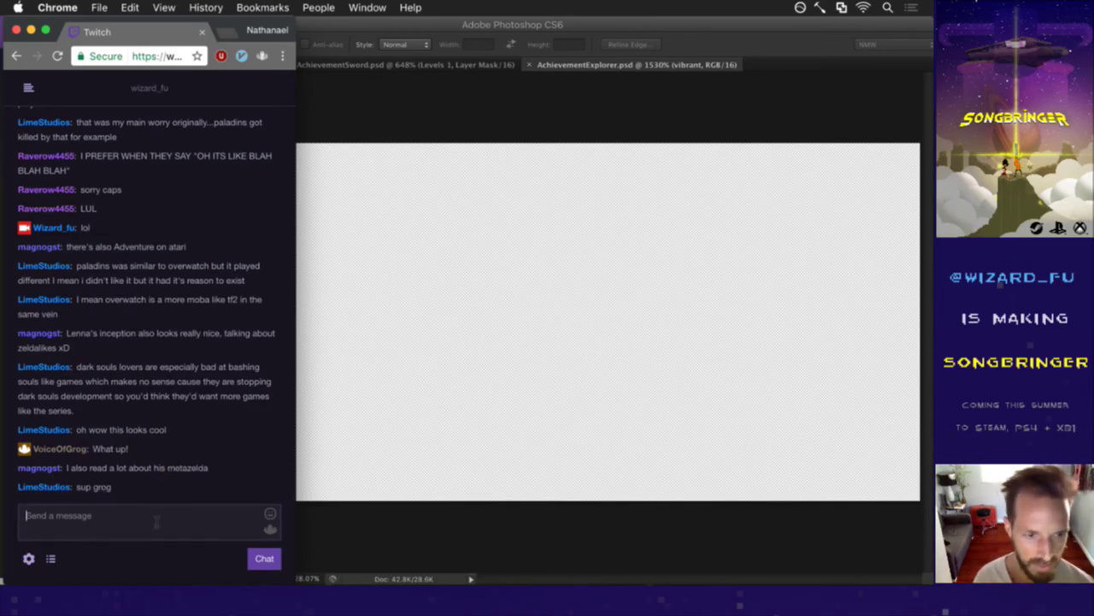
type("HeyGuy")
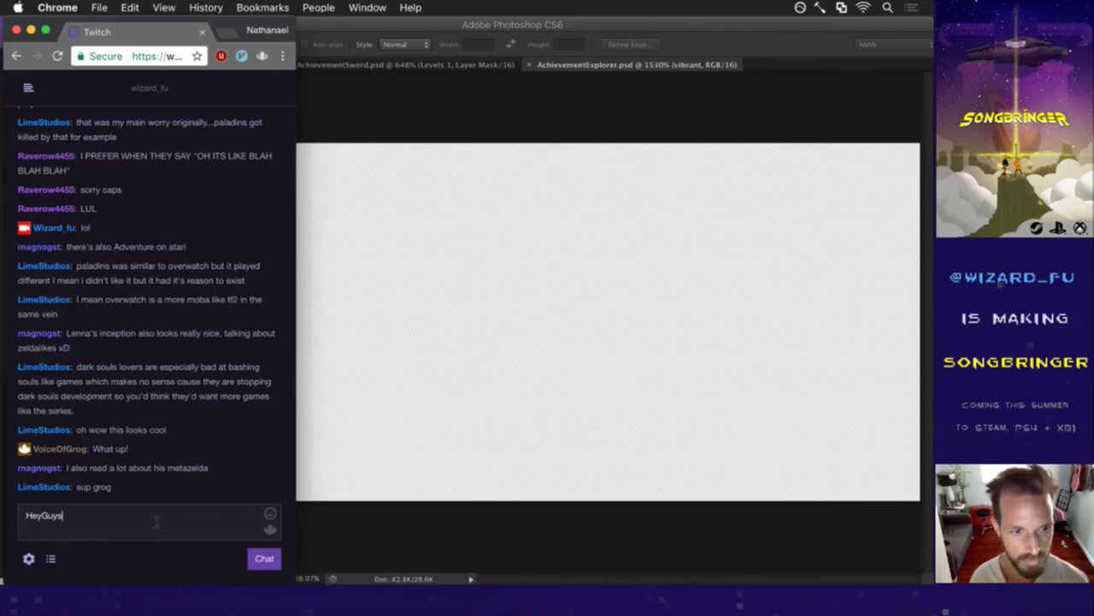
type("s")
key("Return")
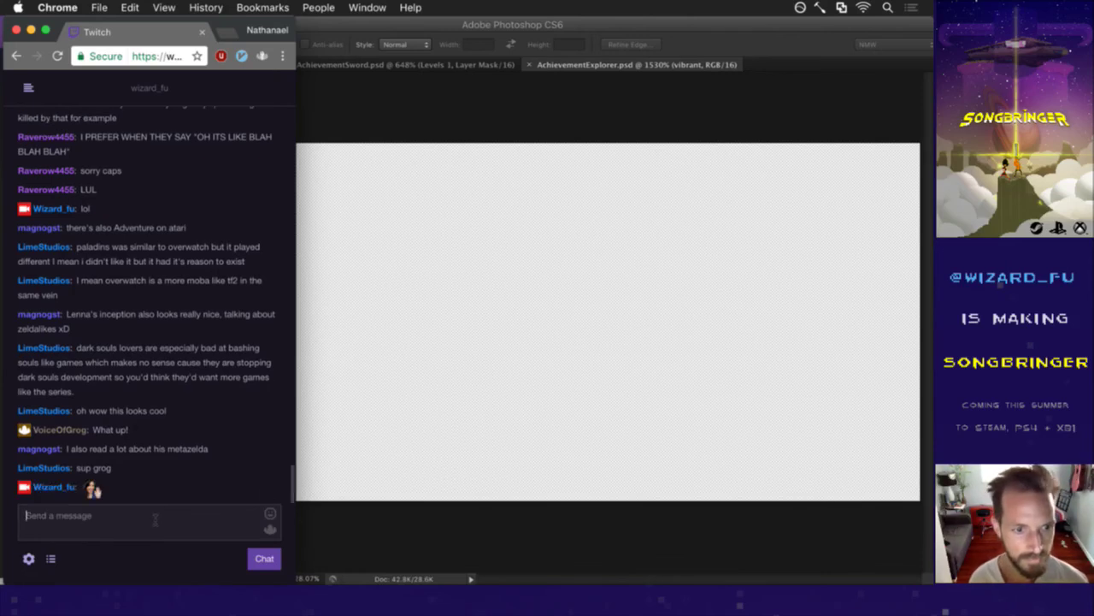
Switch to vim in iTerm2, open the Log.txt buffer, and look through the game launch entries down to line 45.
left_click(446, 521)
key("super+Tab")
key("super+Tab")
key("super+Tab")
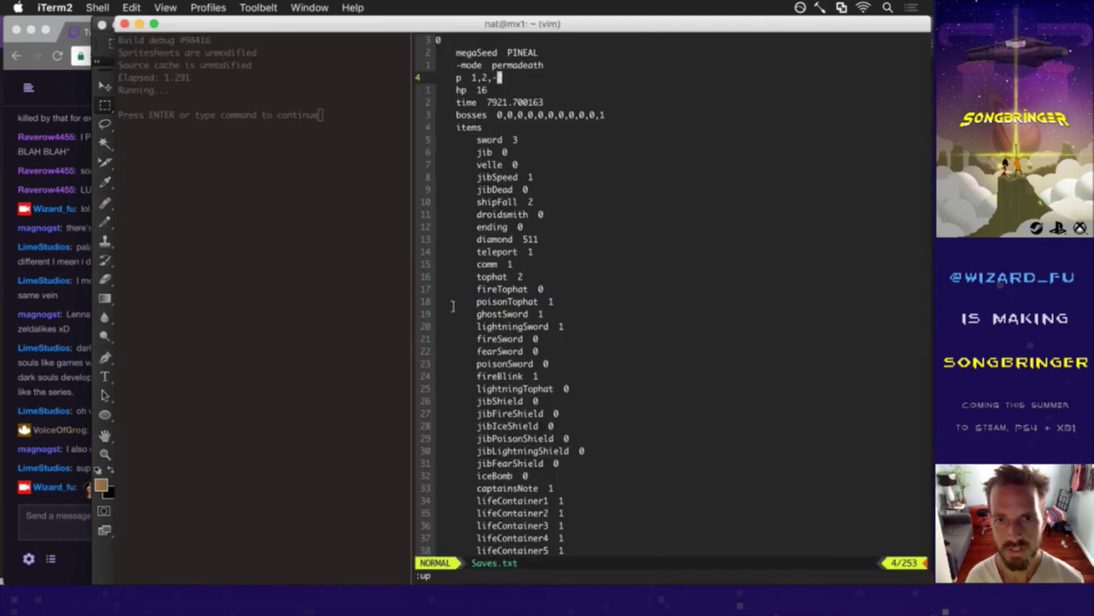
type(":bn!")
key("Return")
key("j")
key("j")
key("j")
key("j")
key("j")
key("j")
key("j")
key("j")
key("j")
key("j")
key("j")
key("j")
key("j")
key("j")
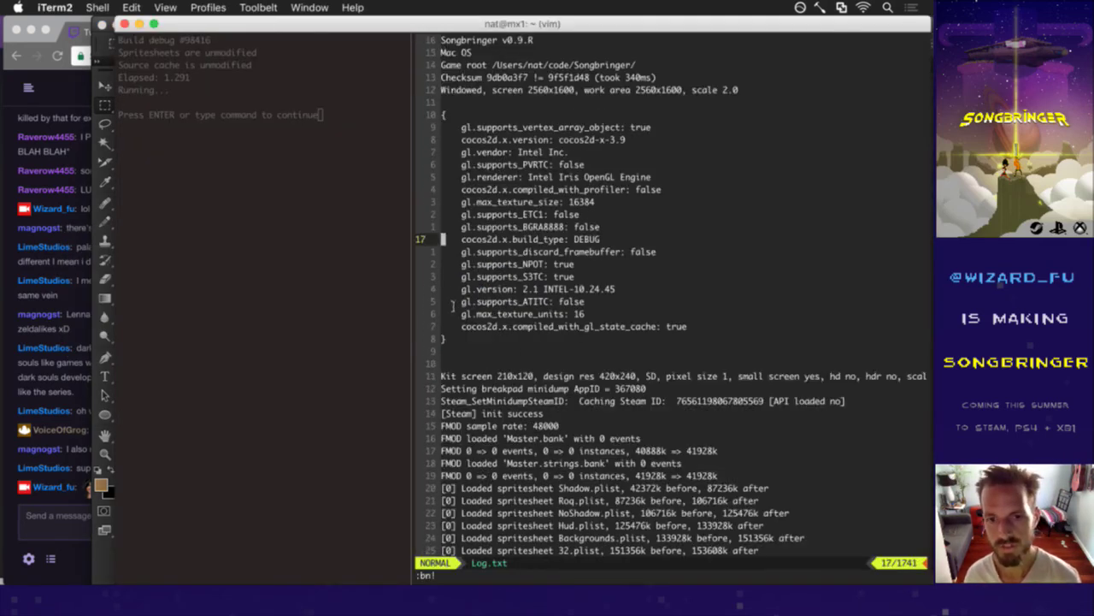
key("j")
key("j")
key("j")
key("j")
key("j")
key("j")
key("j")
key("j")
key("j")
key("j")
key("j")
key("j")
key("j")
key("j")
key("j")
key("j")
key("j")
key("j")
key("j")
key("j")
Return to the Saves.txt buffer, clear the coordinates on the p line, and write the file.
type(":bp!")
key("Return")
key("k")
key("j")
type("C5,4")
key("BackSpace")
key("BackSpace")
key("Escape")
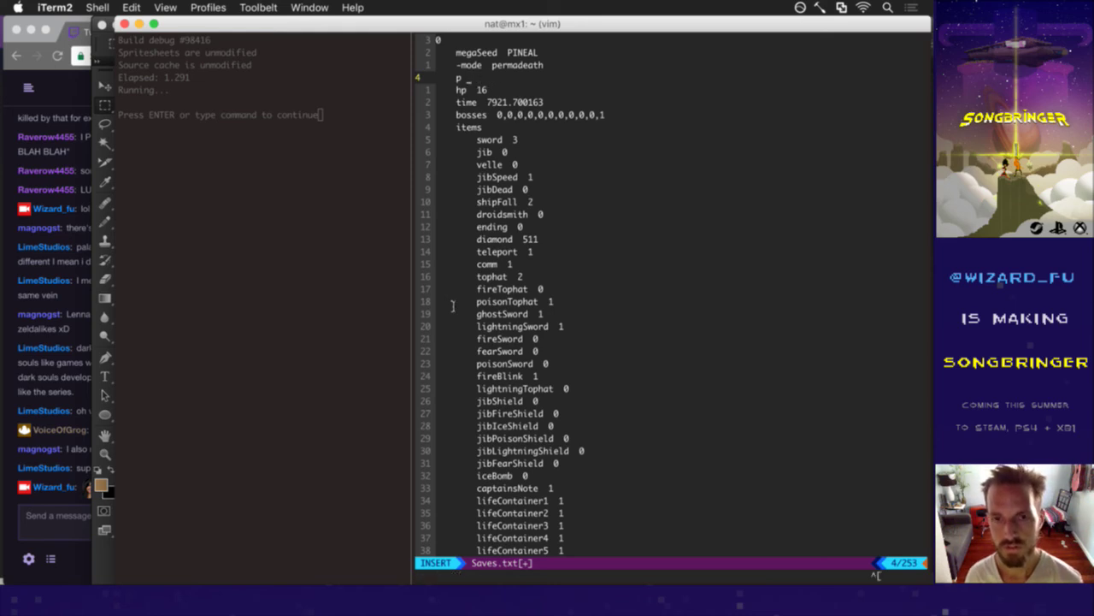
type(":w")
key("Return")
Open the Log.txt buffer and look through the area entries for an entrance location, down to line 409.
type(":bn!")
key("Return")
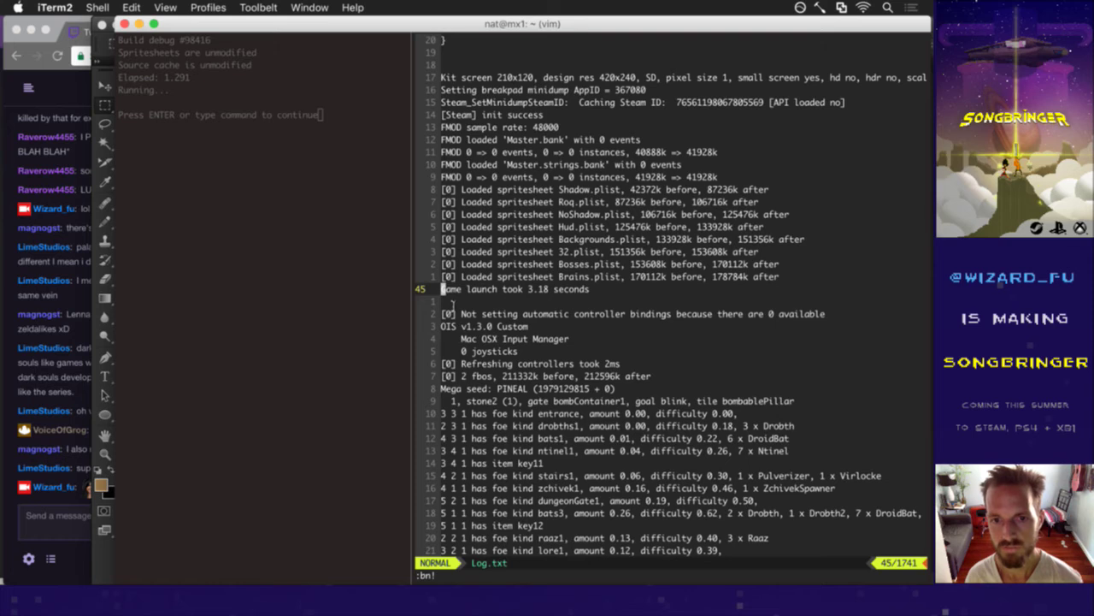
scroll(452, 303, "down", 20)
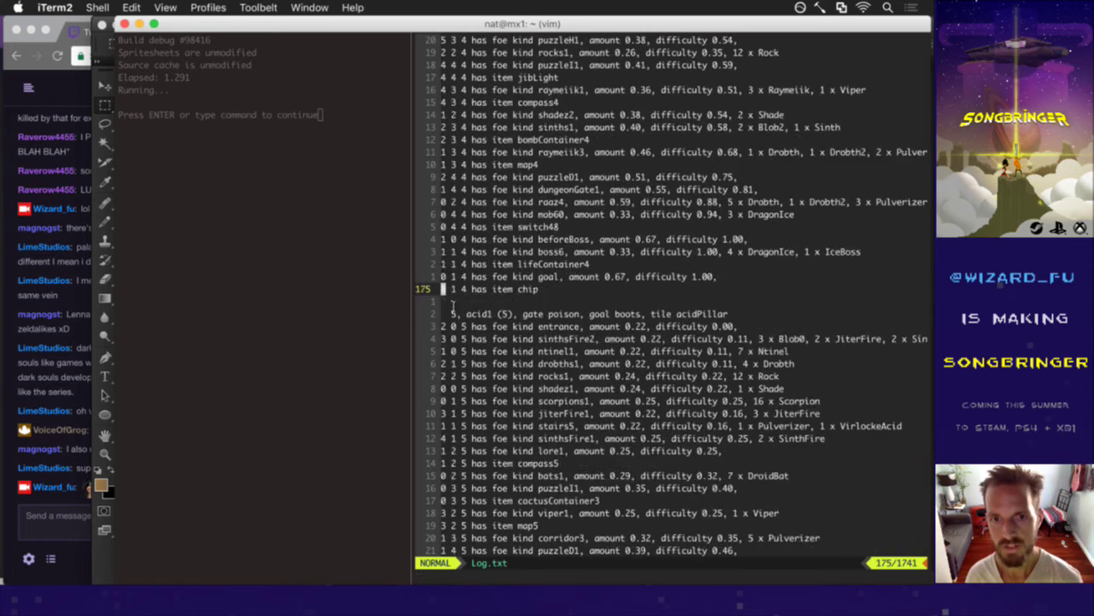
scroll(451, 304, "down", 20)
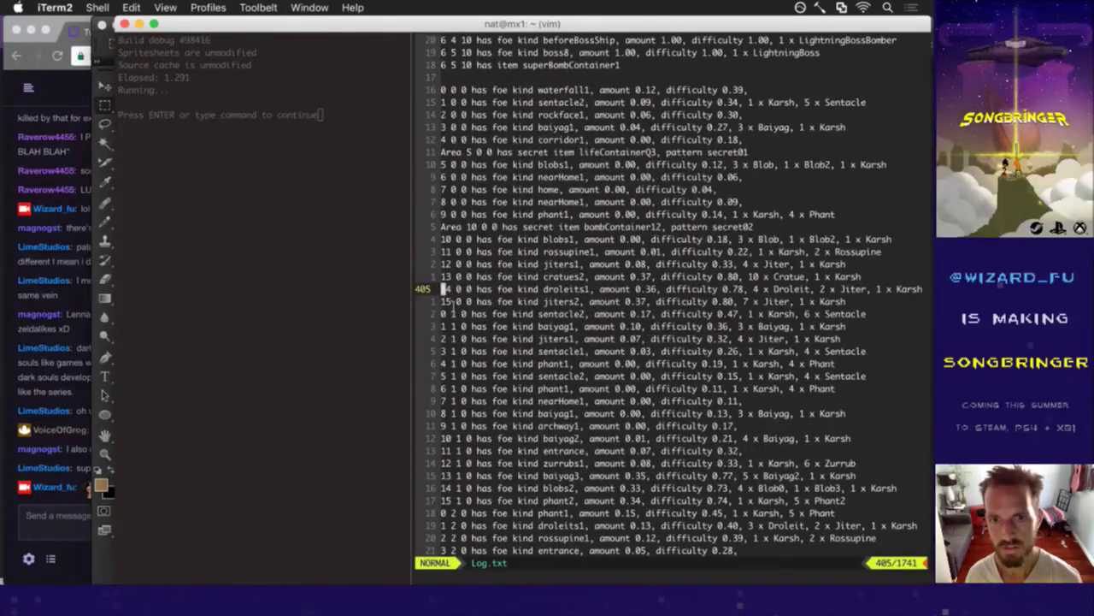
scroll(447, 300, "up", 1)
scroll(445, 304, "down", 1)
type("/en")
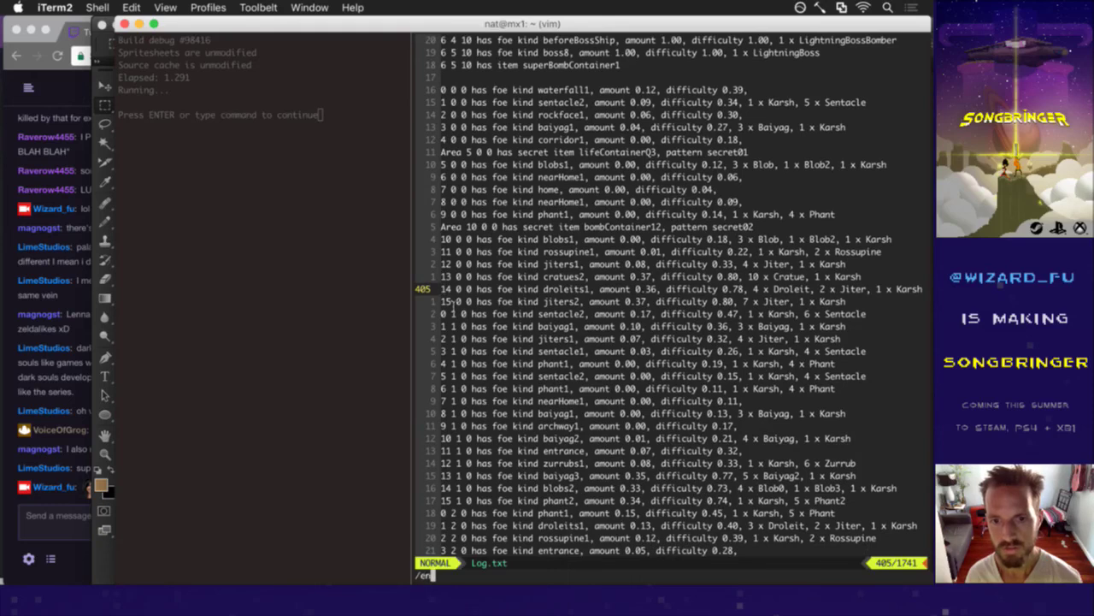
type("tron")
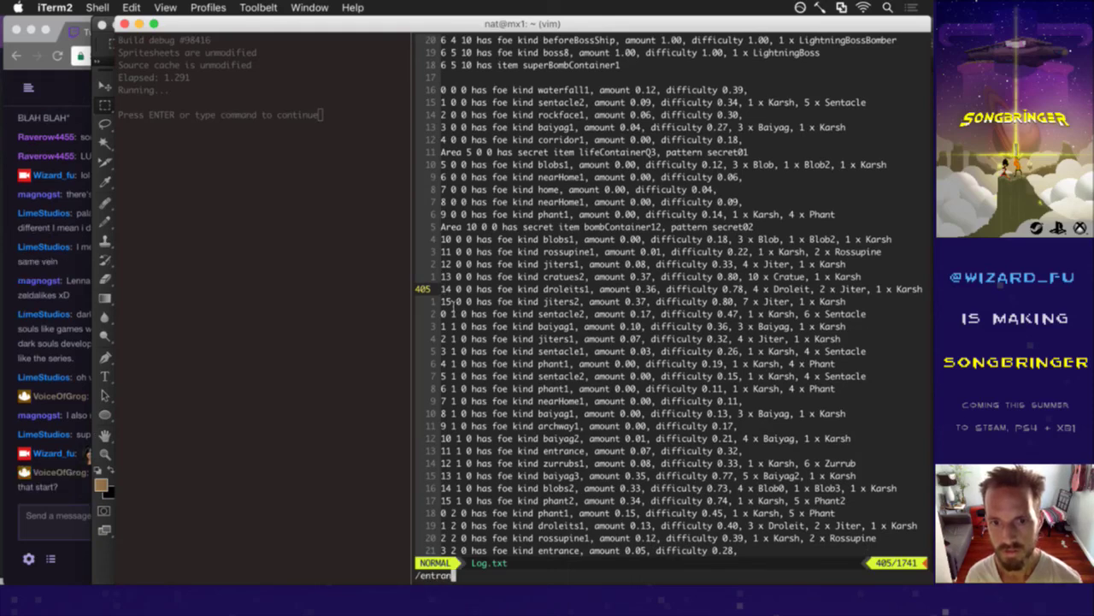
scroll(452, 306, "down", 4)
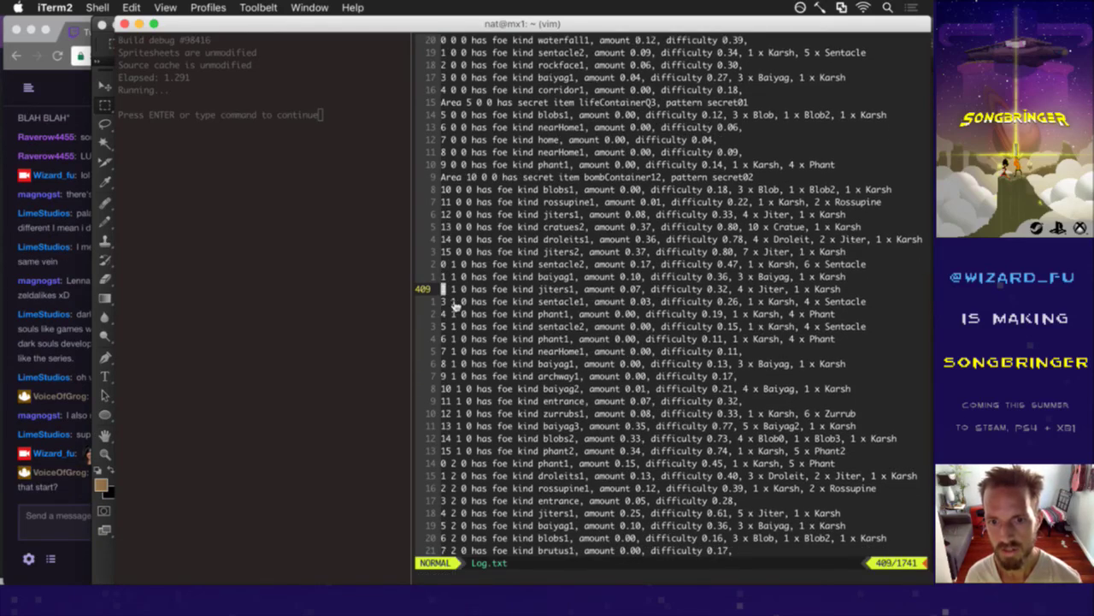
Return to the Saves.txt buffer and write the file with the p line left empty.
type(":bp!")
key("Return")
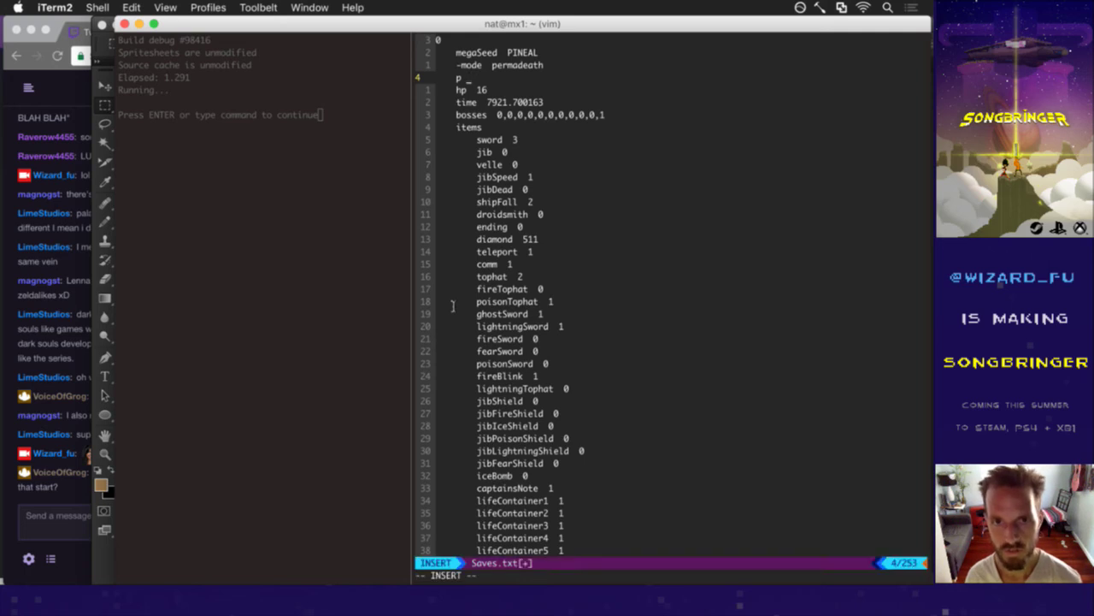
key("Escape")
type(":w")
key("Return")
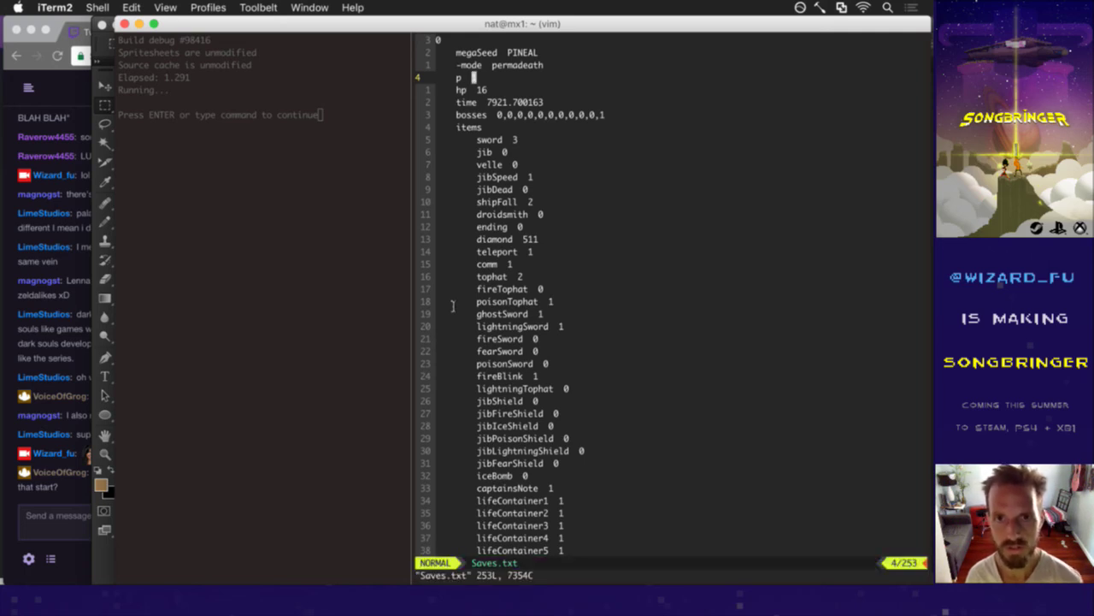
type(":up")
key("Return")
Switch to the Twitch chat in Chrome and read the newest message about going to E3.
left_click(64, 496)
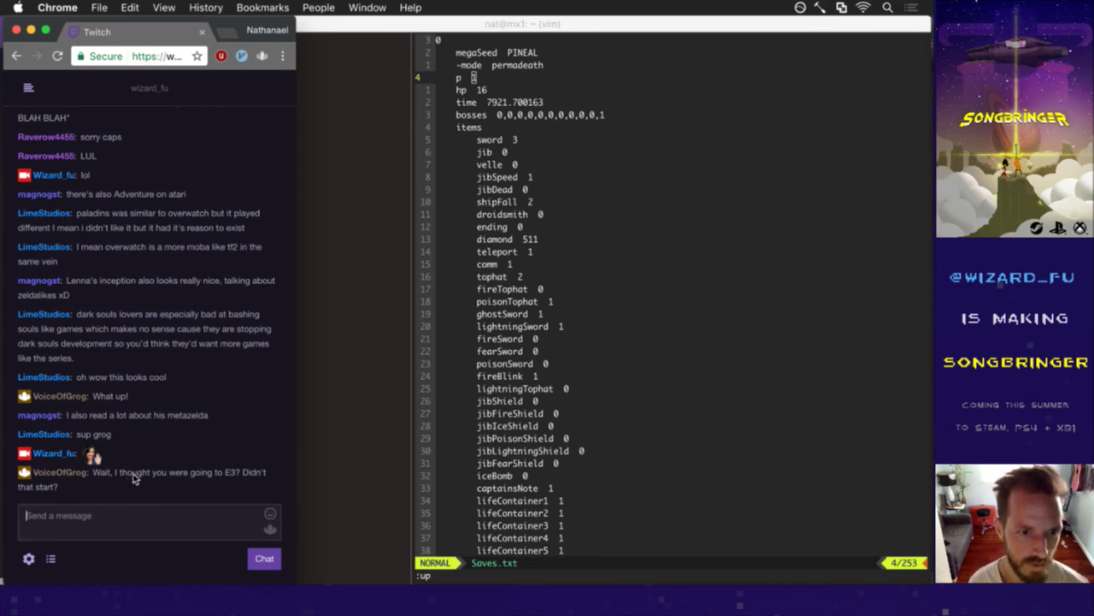
left_click_drag(123, 475, 146, 491)
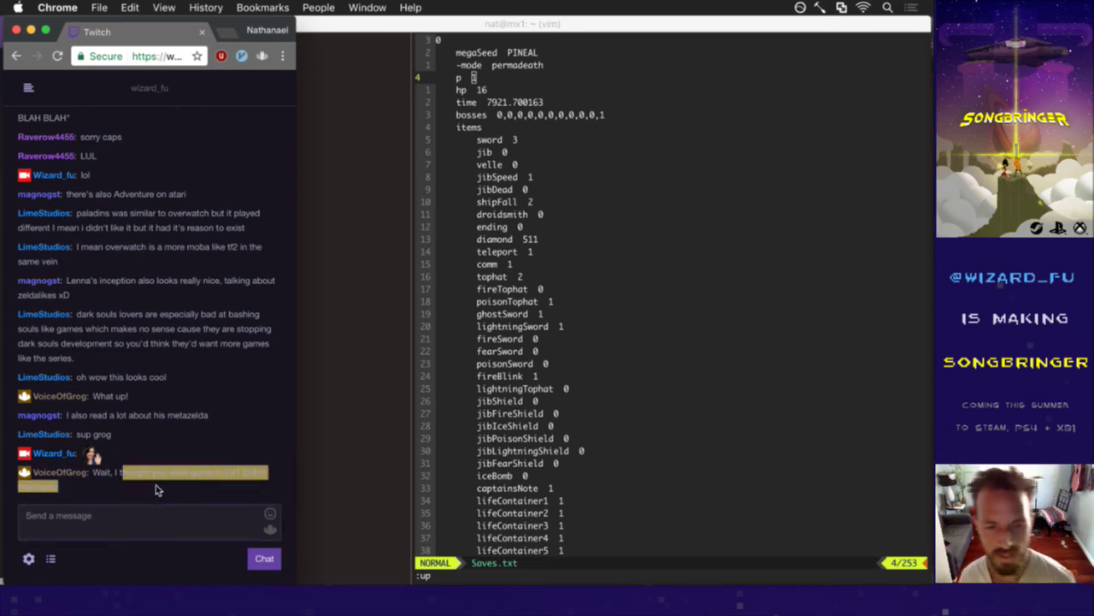
left_click(159, 485)
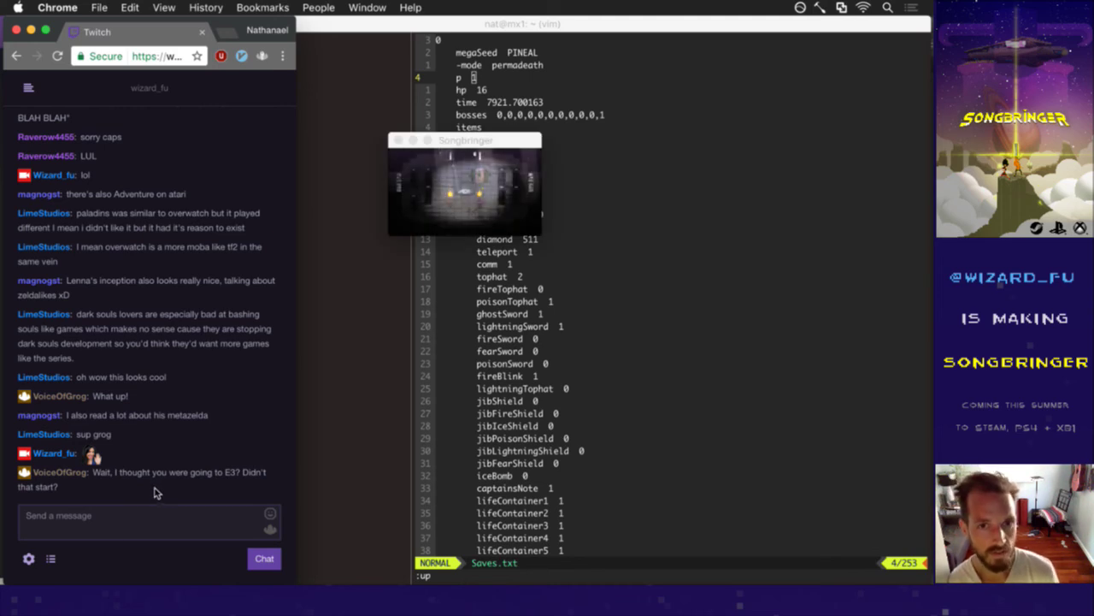
Quit the Songbringer game after it has captured the scene and open the 06-10-17 folder on the desktop.
left_click(484, 228)
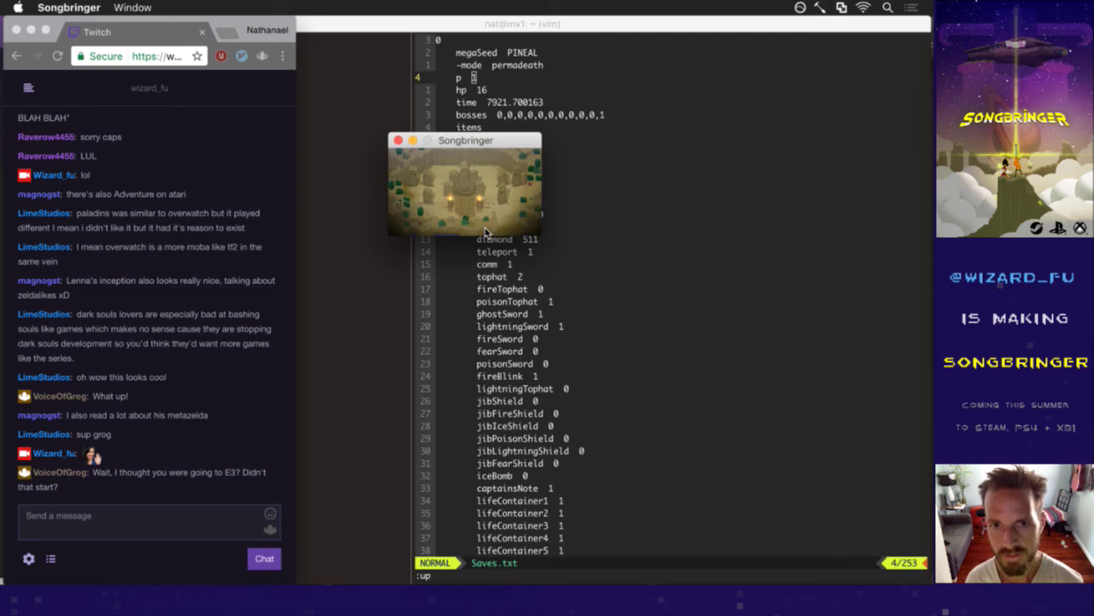
key("super+q")
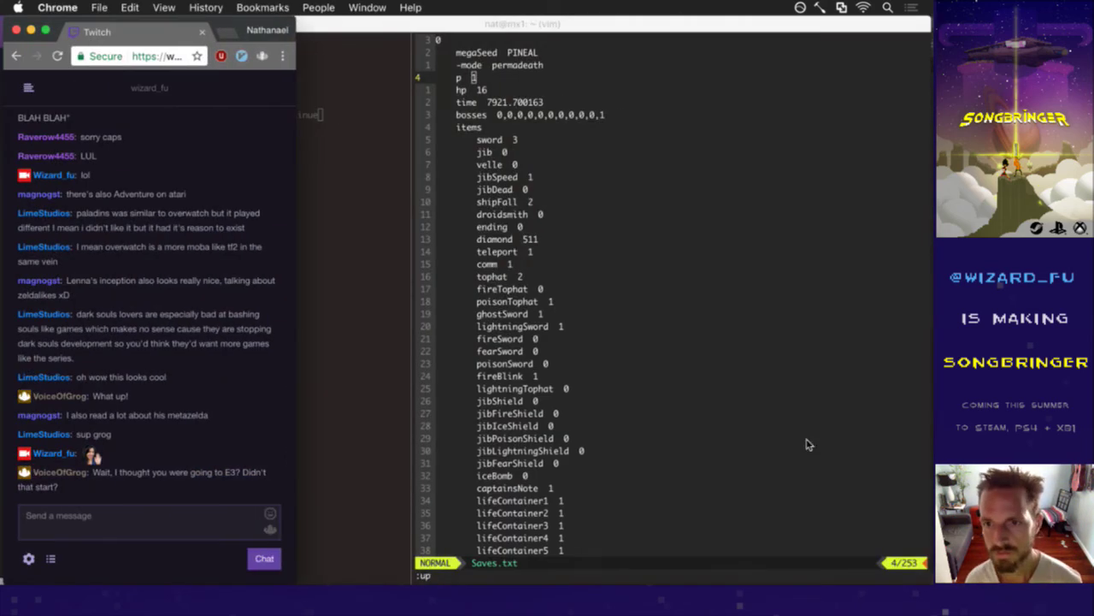
key("F11")
double_click(794, 128)
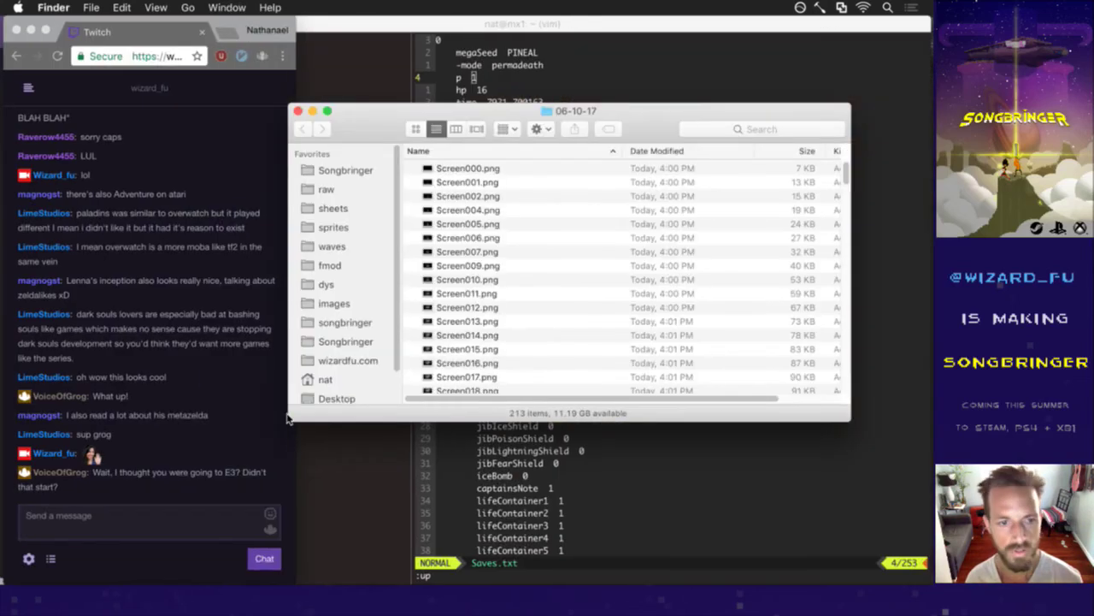
Preview the early captured frames in the 06-10-17 folder one after another, from Screen012.png onward.
left_click(585, 334)
key("space")
key("Down")
key("Down")
key("Down")
key("Down")
key("Down")
key("Down")
key("Down")
key("Down")
key("Down")
key("Down")
key("Down")
key("Down")
key("Down")
key("Down")
key("Down")
key("Down")
key("Down")
key("Down")
key("Down")
key("Down")
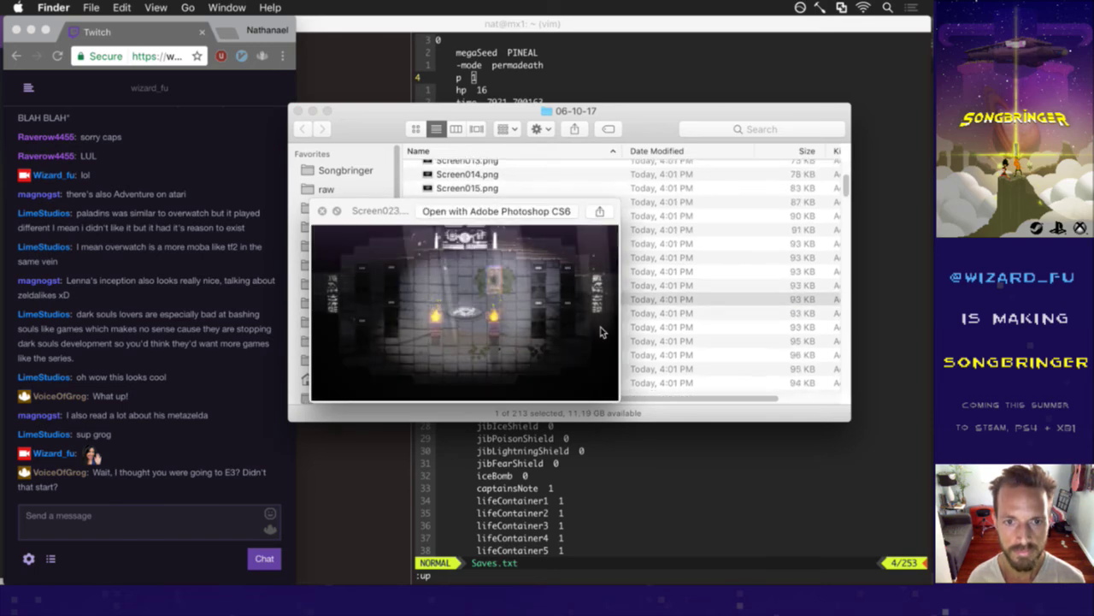
key("space")
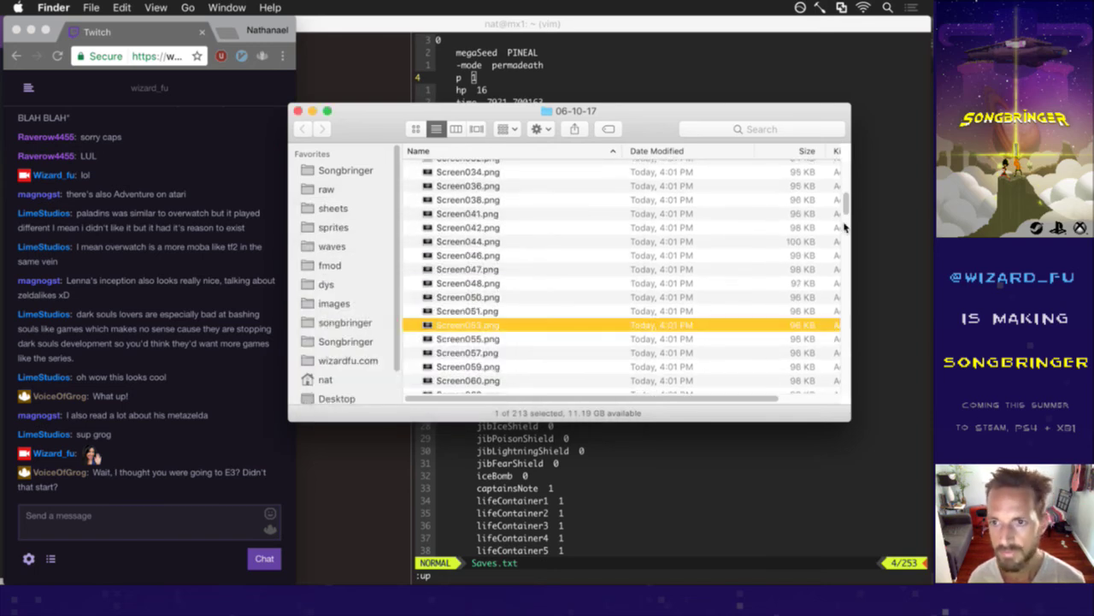
Preview the late captured frames from Screen318.png to Screen359.png, compare them, and leave the folder.
scroll(835, 376, "down", 20)
scroll(834, 386, "down", 5)
left_click(753, 325)
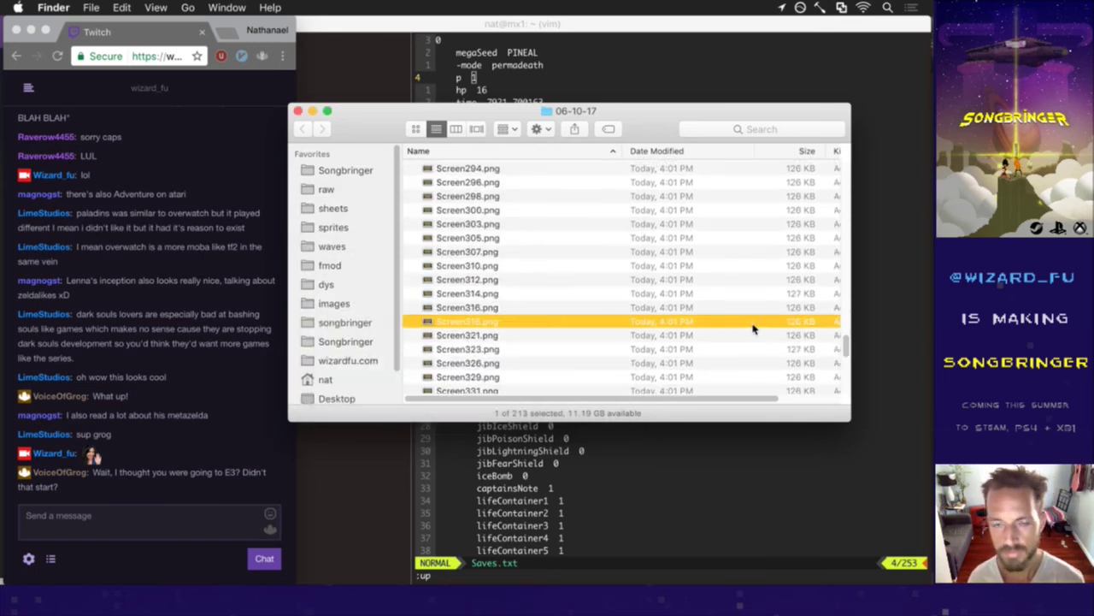
key("space")
key("Down")
key("Down")
key("Down")
key("Down")
key("Down")
key("Down")
key("Down")
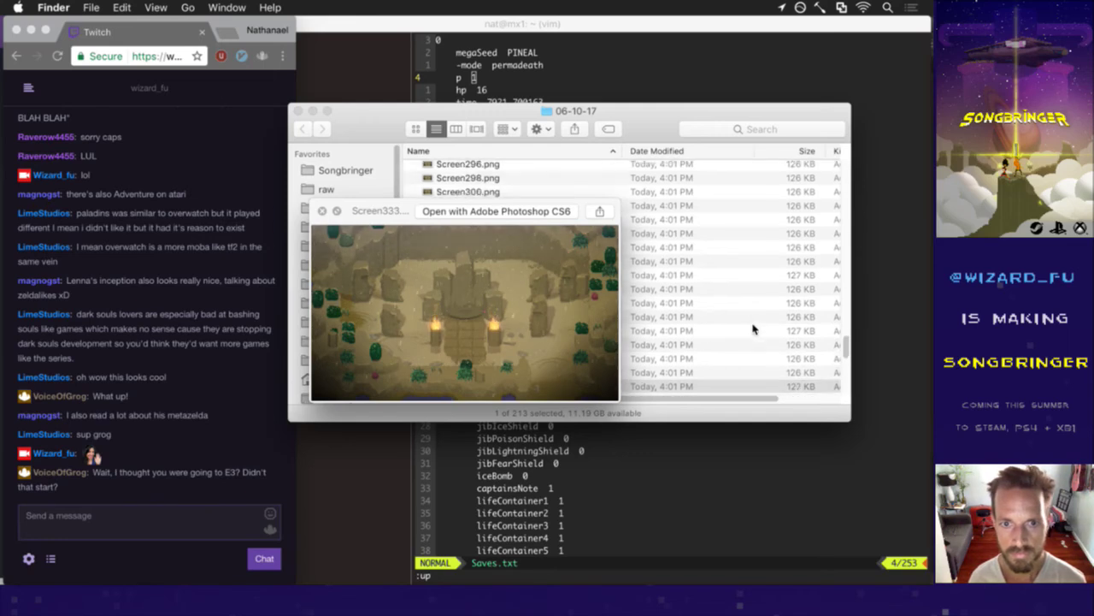
key("Down")
key("Down")
key("Down")
key("Down")
key("Down")
key("Down")
key("Down")
key("Down")
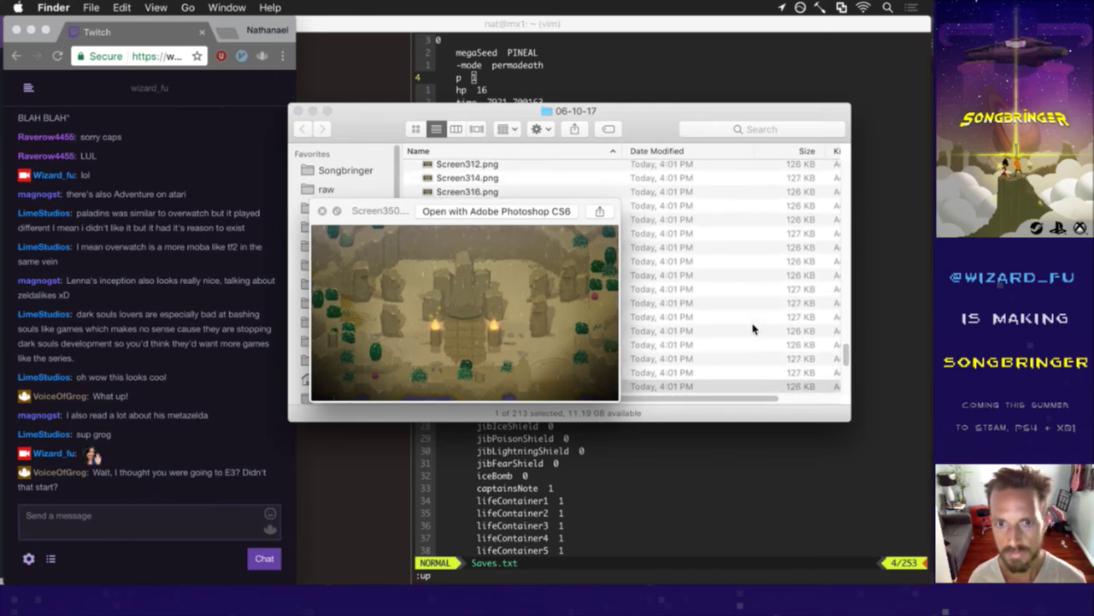
key("Down")
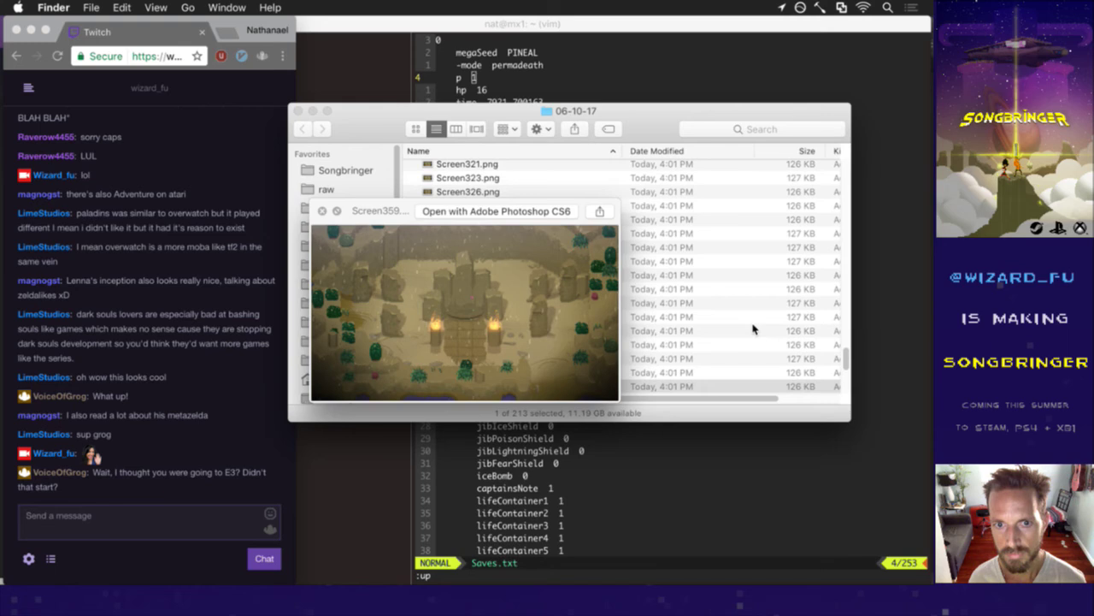
key("Up")
key("Up")
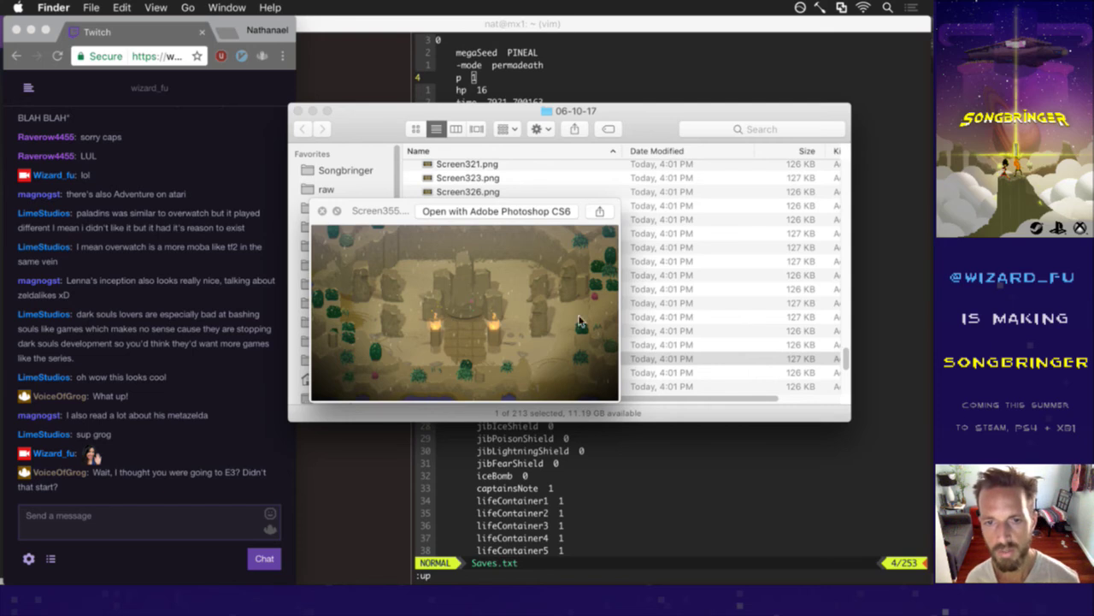
key("space")
mouse_move(930, 585)
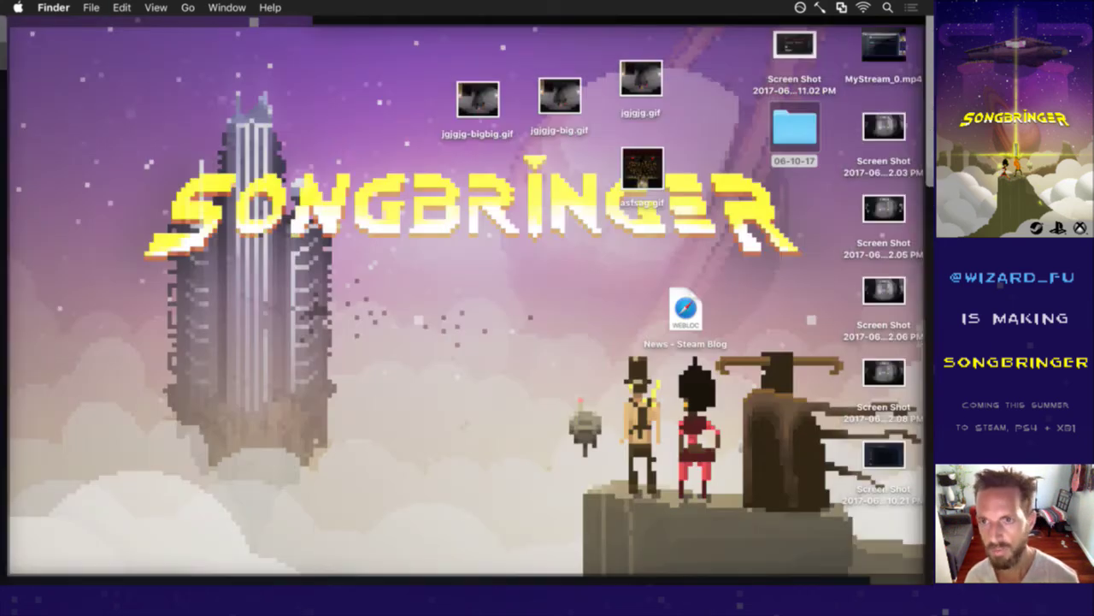
left_click(747, 132)
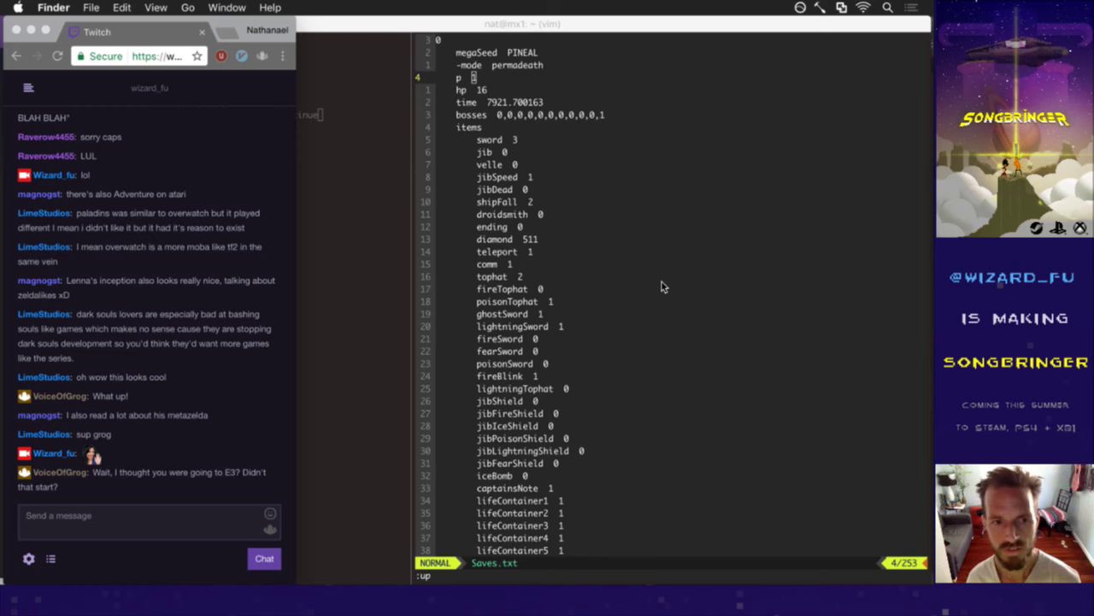
Switch to vim in iTerm2, set the time line in Saves.txt to 0, and write the file.
left_click(596, 219)
key("j")
key("j")
type("wC0")
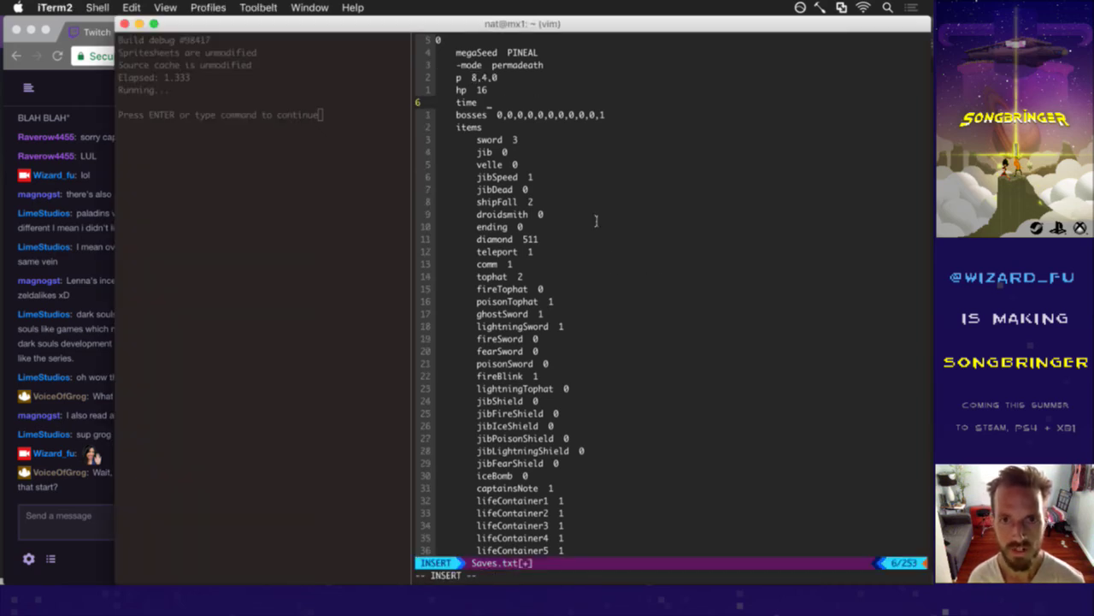
key("Escape")
type(":up")
key("Return")
Rebuild and relaunch the game from the neighbouring terminal pane, and return to the Saves.txt pane at the p line.
key("k")
key("k")
key("super+bracketleft")
key("Return")
key("super+bracketright")
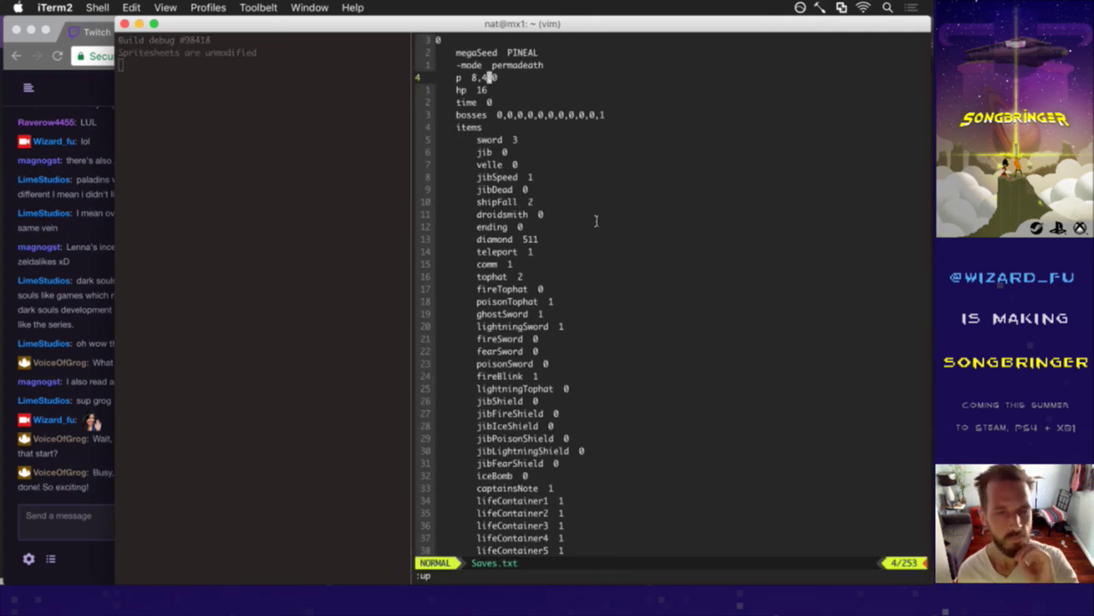
Switch to the Twitch chat in Chrome and read the newest message about being busy and nearly done.
left_click(9, 516)
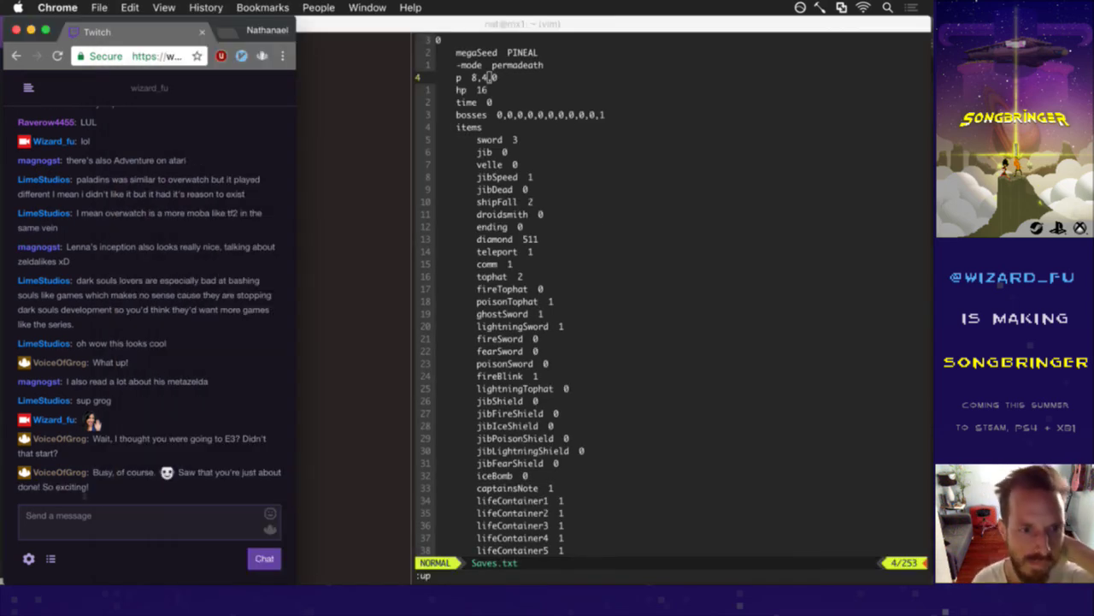
left_click_drag(104, 475, 122, 476)
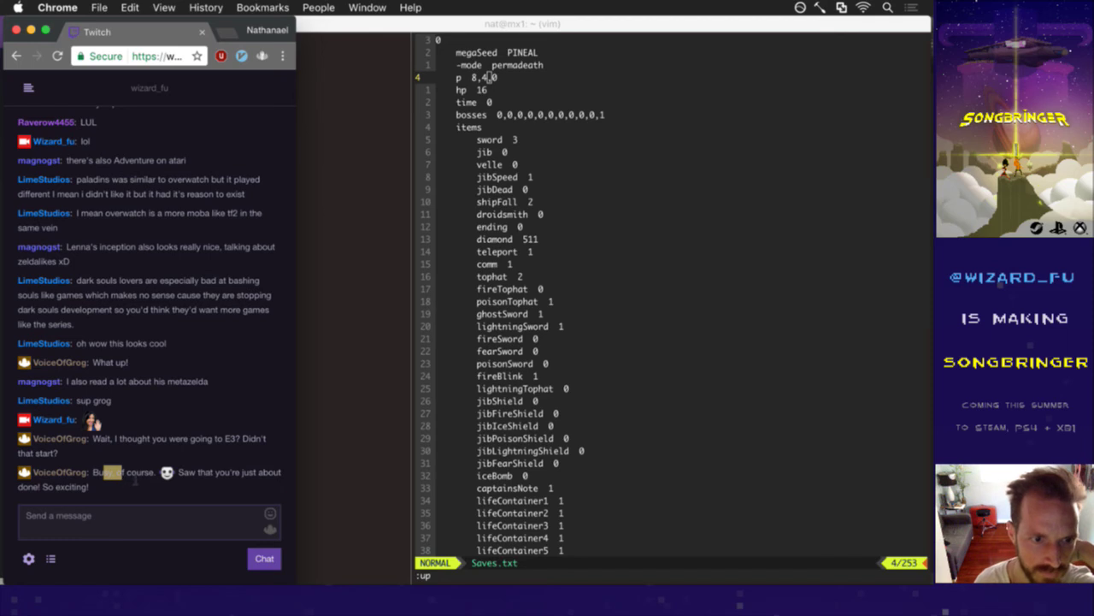
left_click_drag(211, 475, 246, 500)
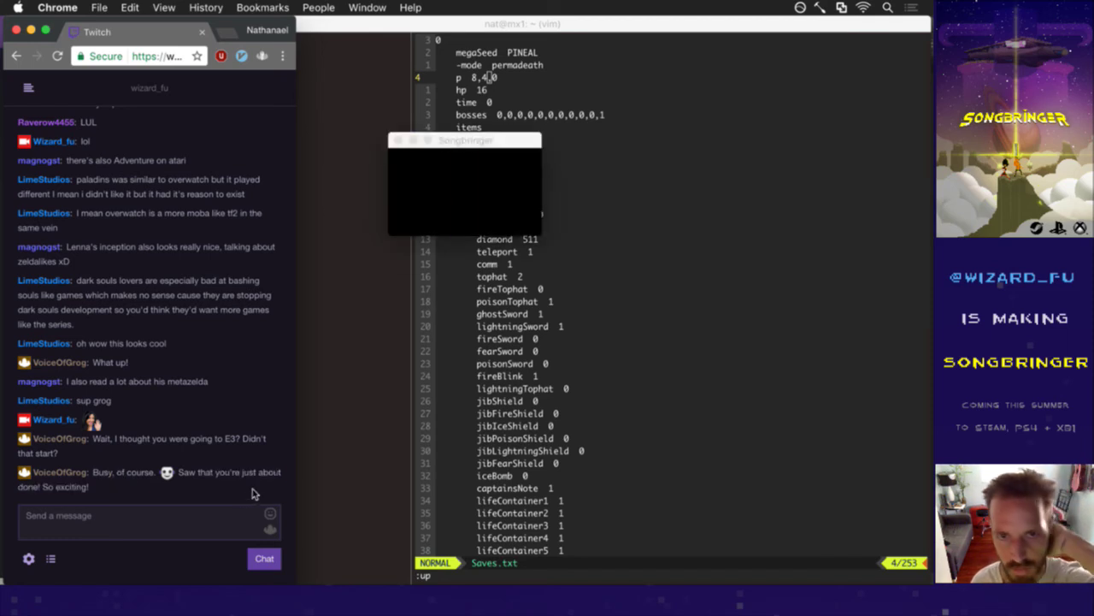
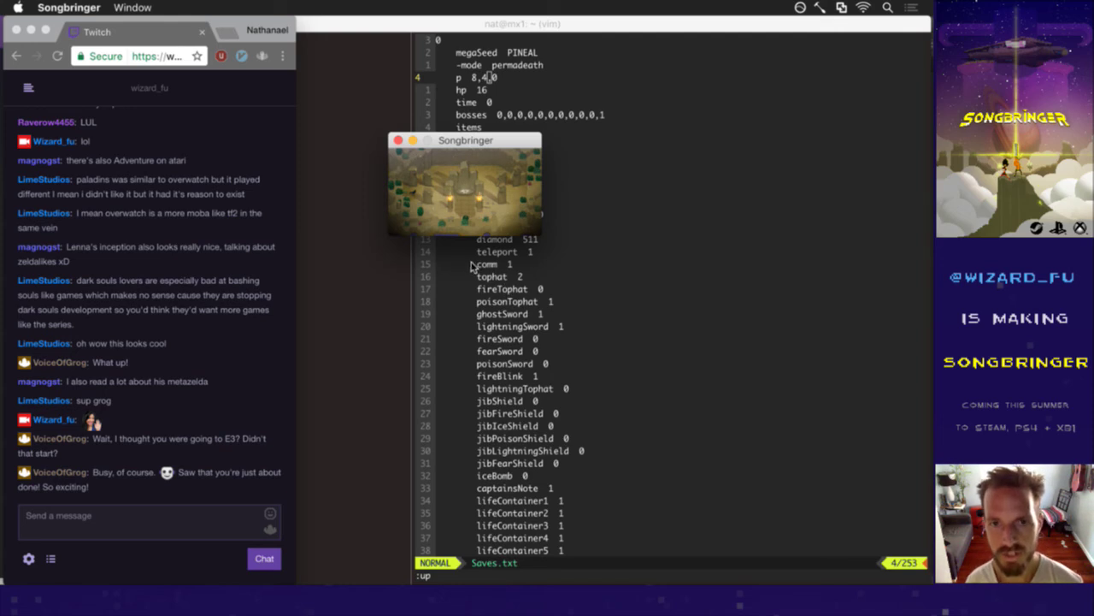
Quit the Songbringer game, set the time line in Saves.txt to 350 in iTerm2, and write the file.
key("super+q")
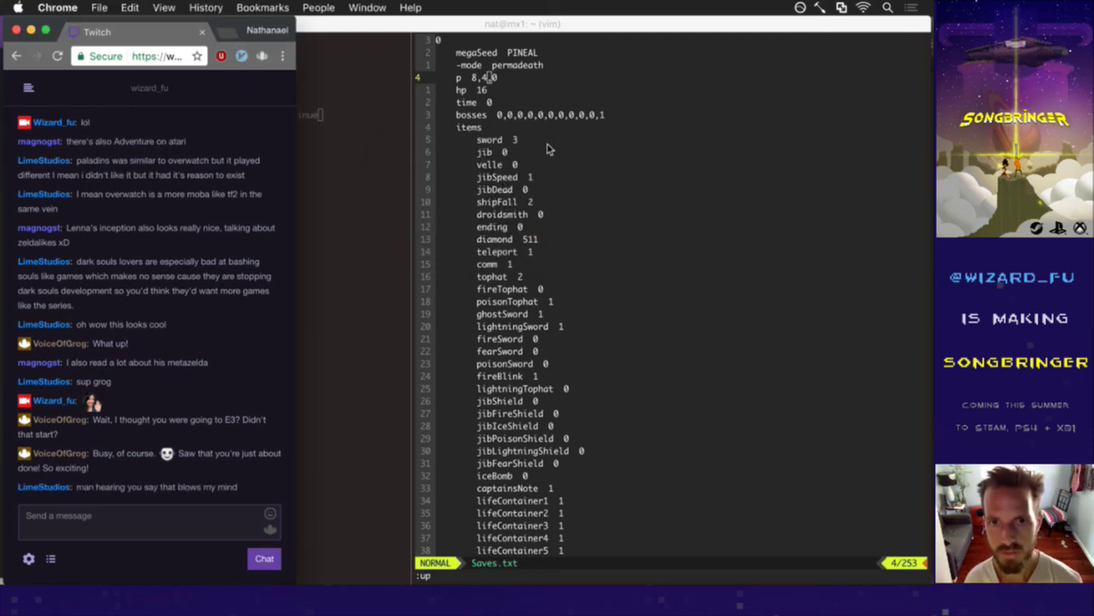
left_click(595, 148)
key("j")
key("j")
key("j")
key("k")
key("j")
key("w")
key("k")
key("C")
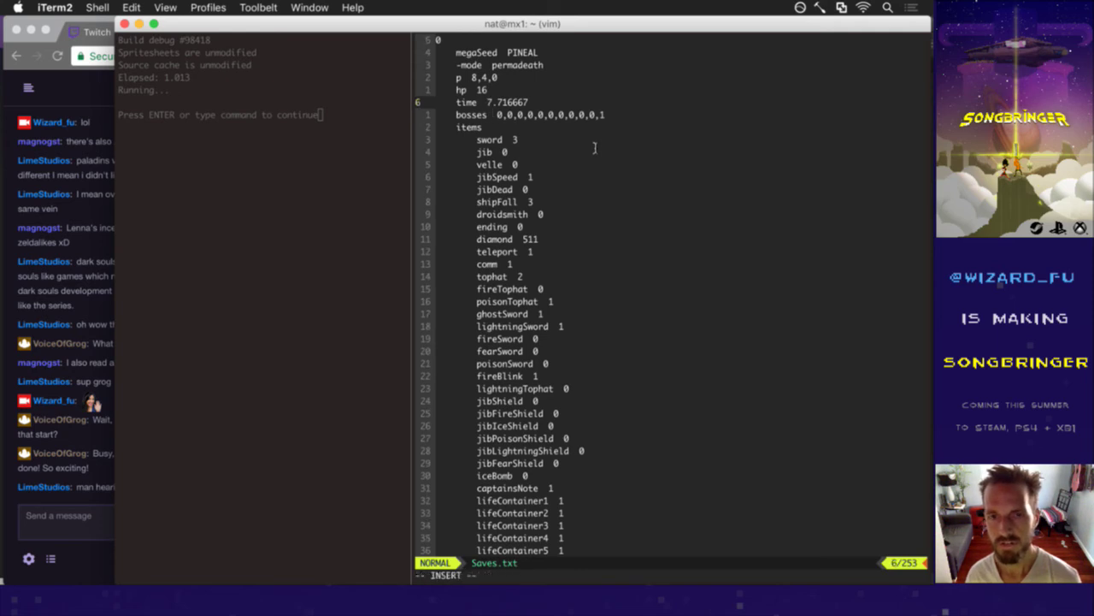
type("350")
key("Escape")
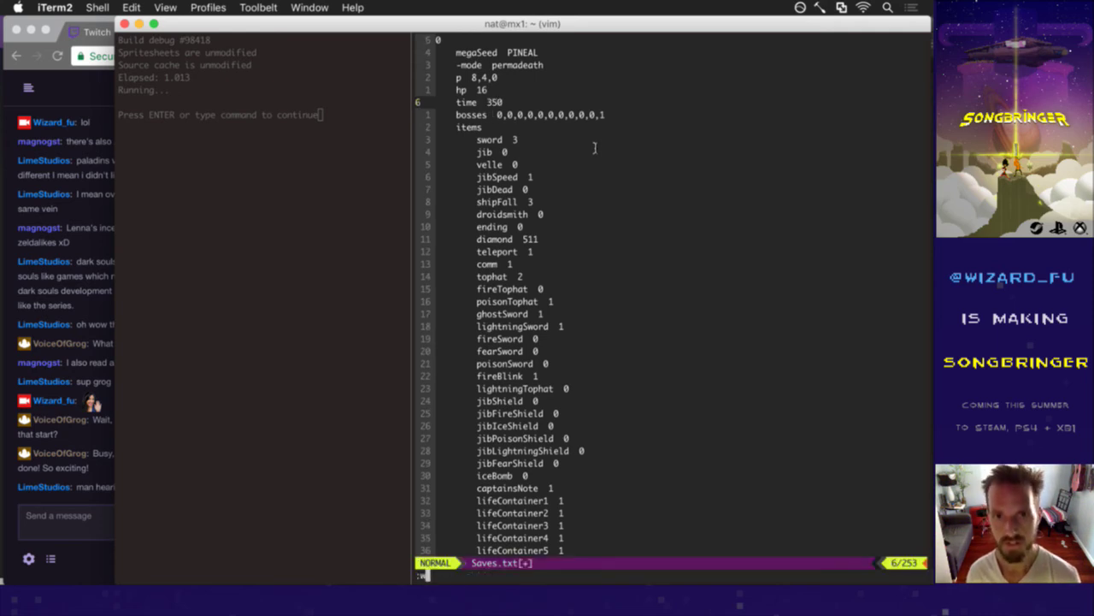
type(":w")
key("Return")
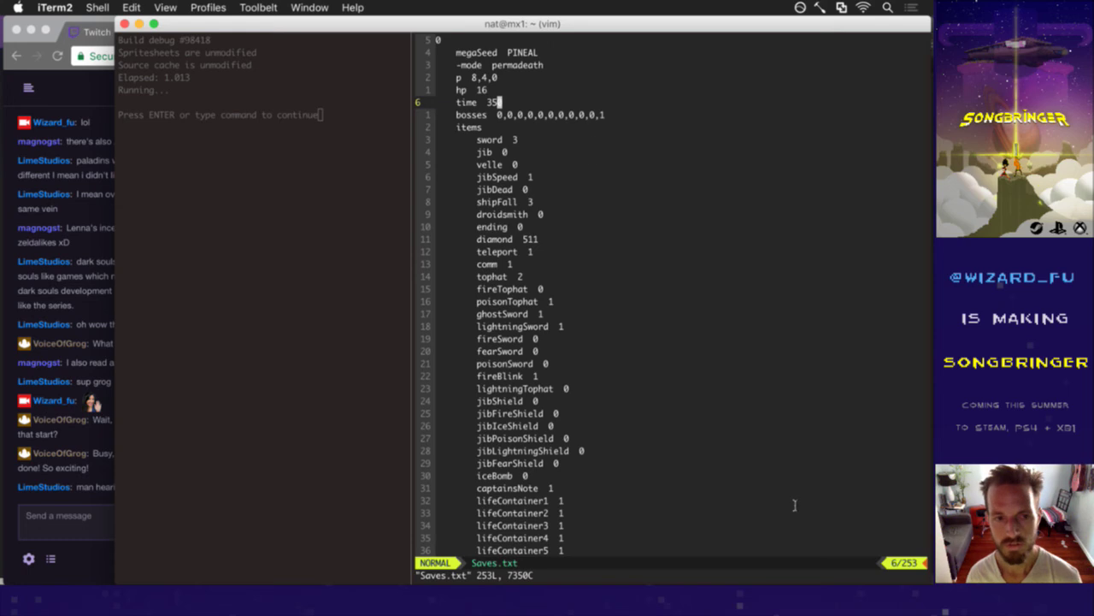
Open the 06-10-17 folder on the desktop and preview the newly captured frame Screen270.png.
key("super+m")
left_click(788, 132)
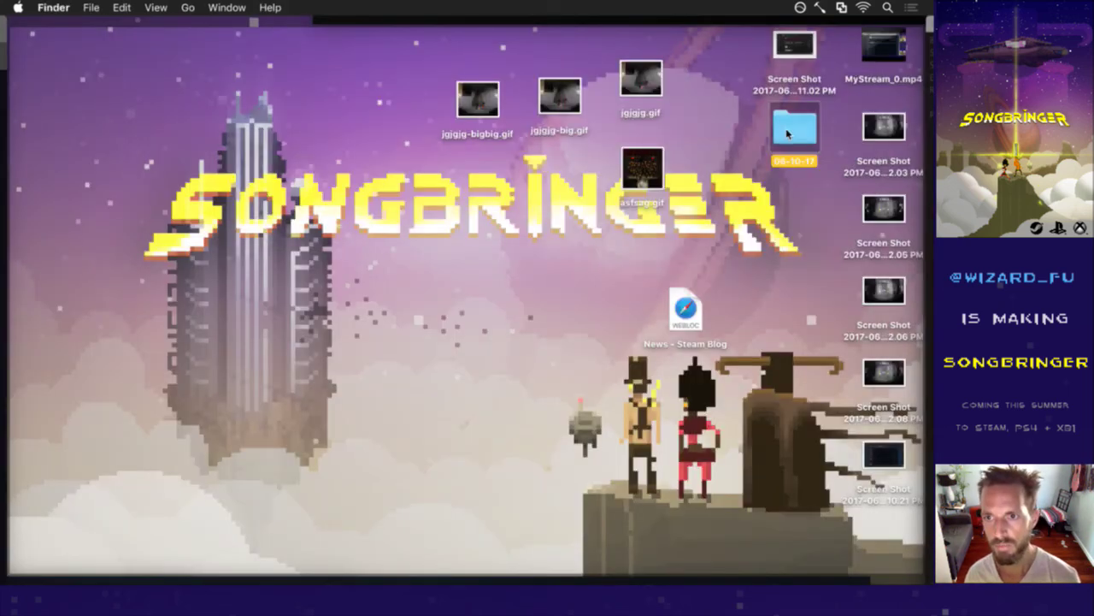
double_click(787, 132)
scroll(845, 347, "down", 15)
left_click(817, 309)
key("space")
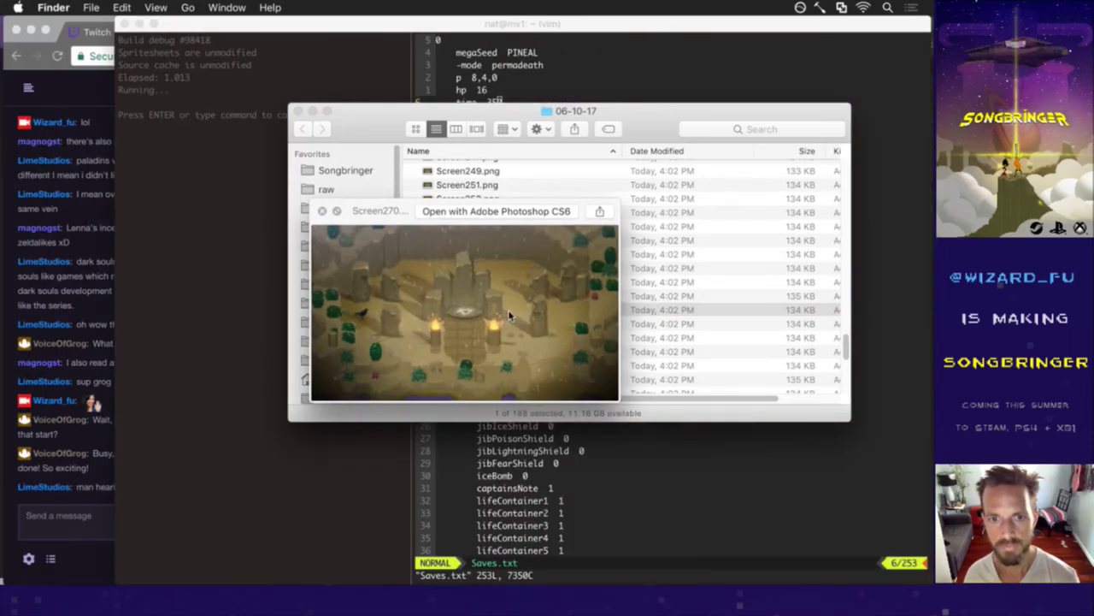
Compare the preview of Screen270.png with the neighbouring captured frames in the 06-10-17 folder, ending on Screen275.png.
key("Down")
key("Down")
key("Down")
key("Down")
key("Down")
key("Up")
key("Up")
key("Up")
key("Up")
key("Down")
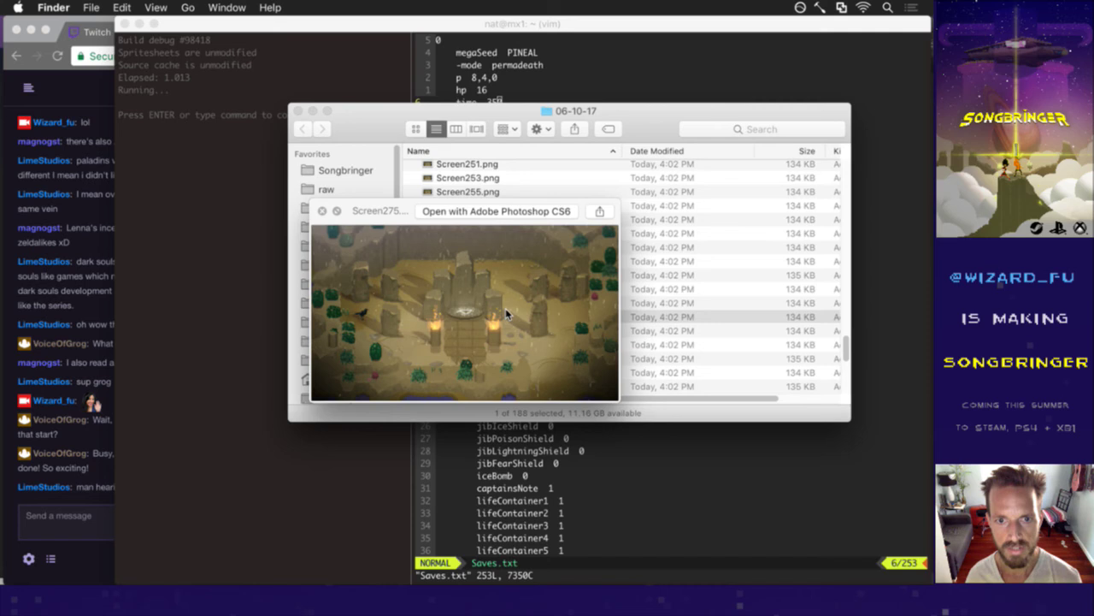
Close the preview and open Screen275.png in Adobe Photoshop CS6.
key("space")
right_click(479, 317)
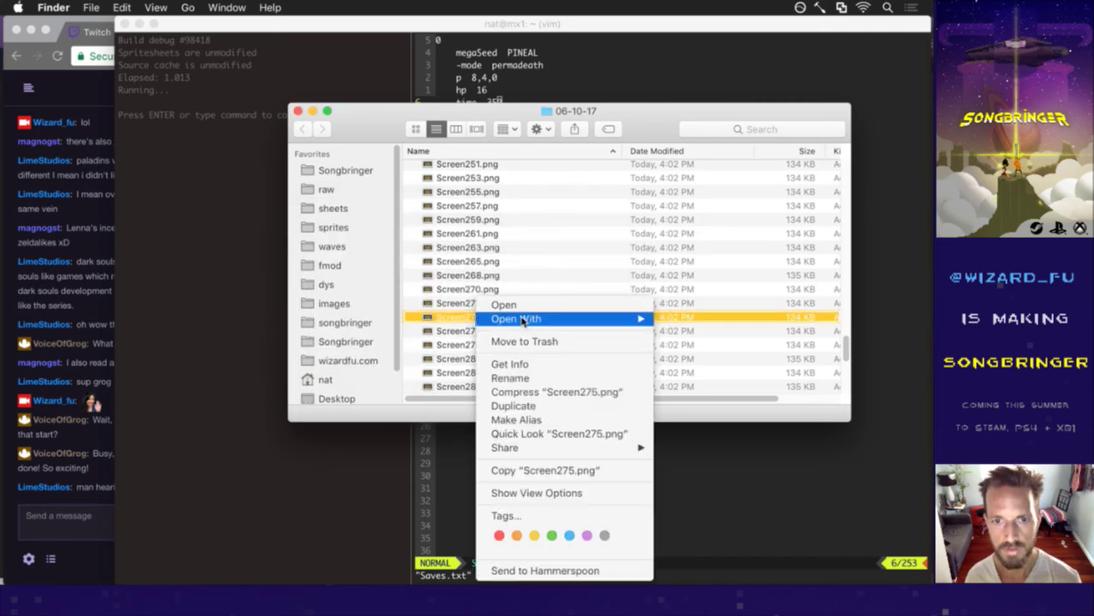
mouse_move(524, 319)
left_click(440, 319)
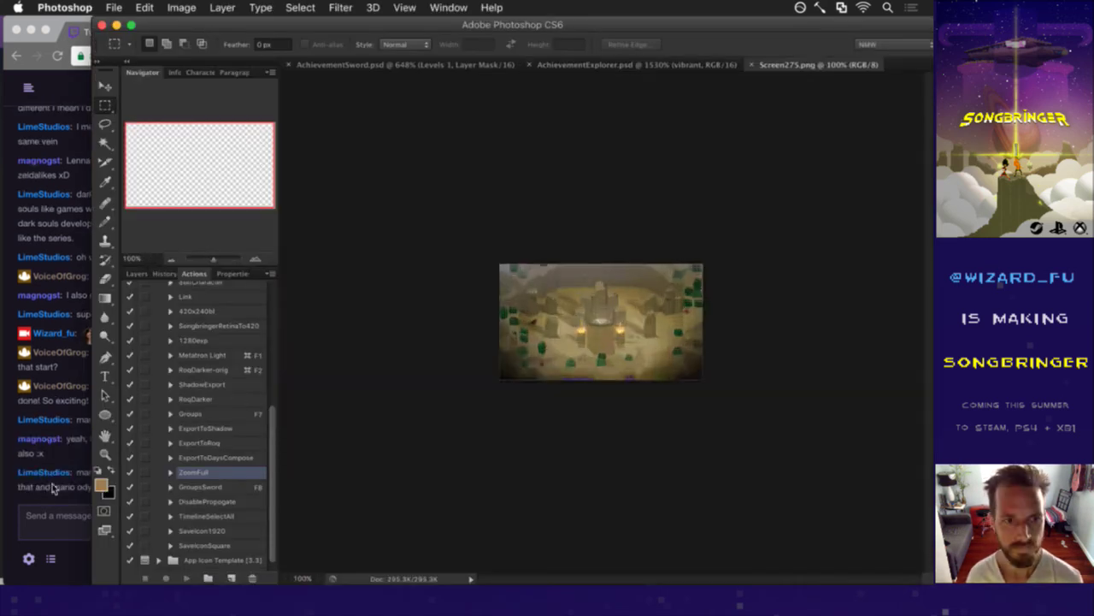
Switch to the Twitch chat in Chrome and read the newest messages about borrowing ideas and the hoped-for E3 trailers.
left_click(68, 462)
mouse_move(70, 455)
left_mouse_down()
mouse_move(97, 446)
mouse_move(85, 446)
left_mouse_up()
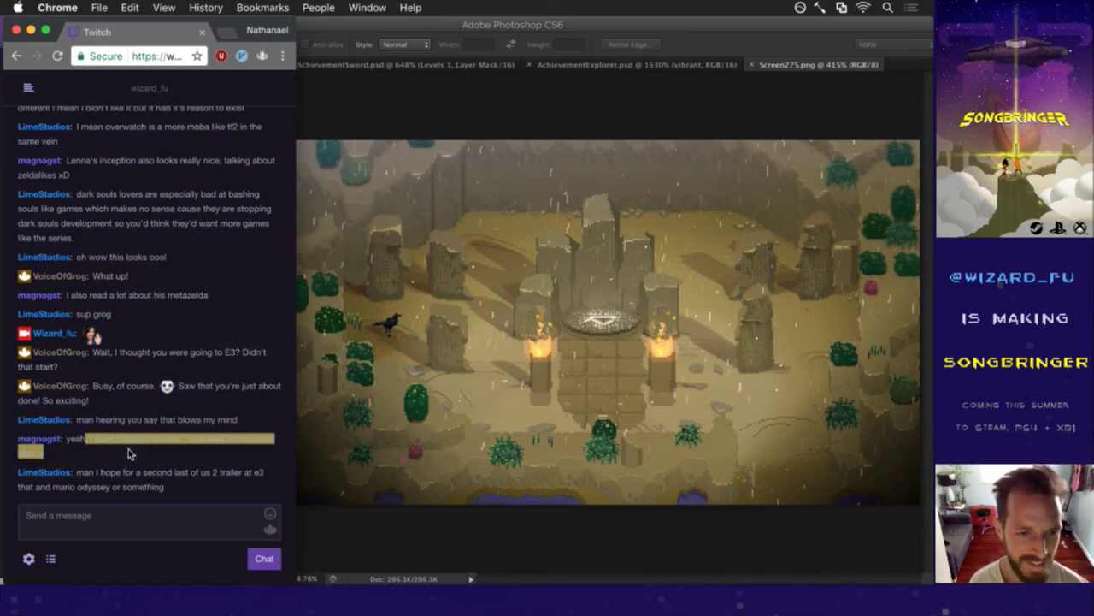
left_click(129, 449)
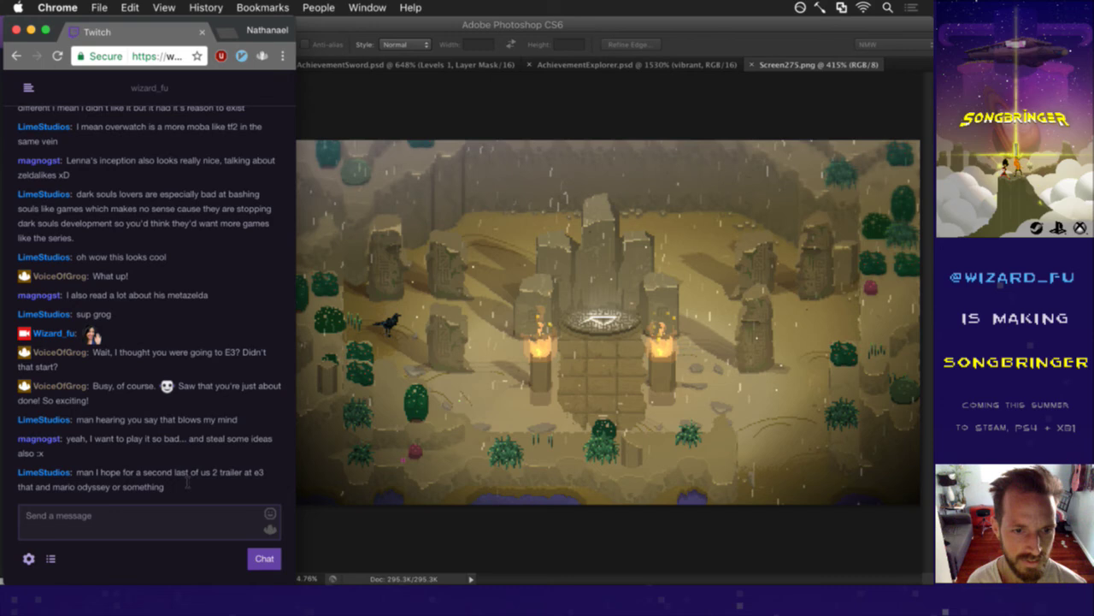
left_click_drag(174, 484, 228, 472)
left_click(221, 450)
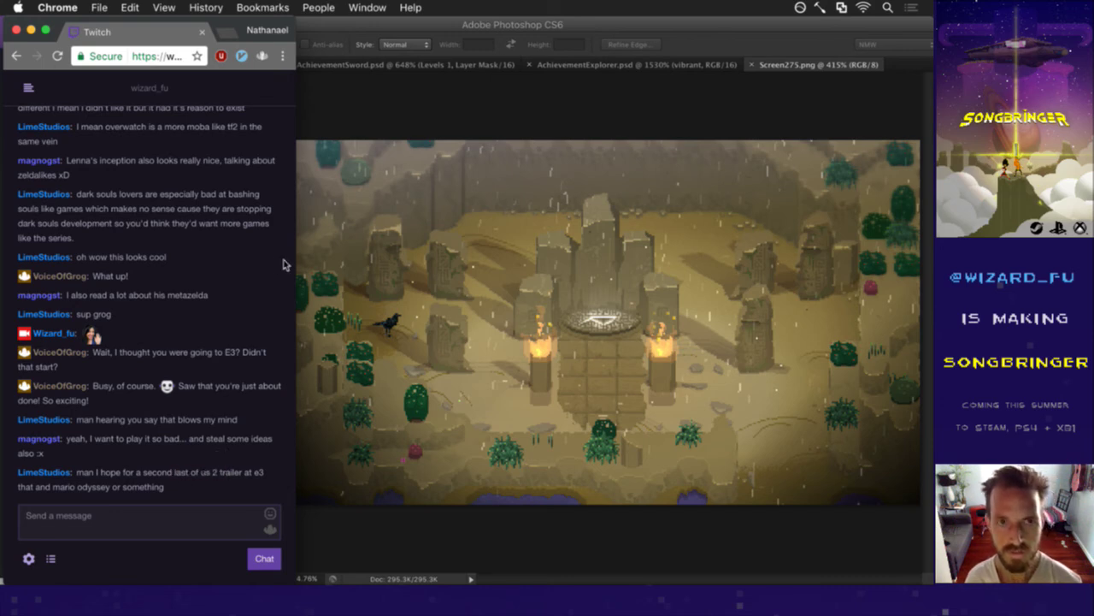
Open a new browser window, search Google for mario odyssey, and widen the window on both sides.
key("super+n")
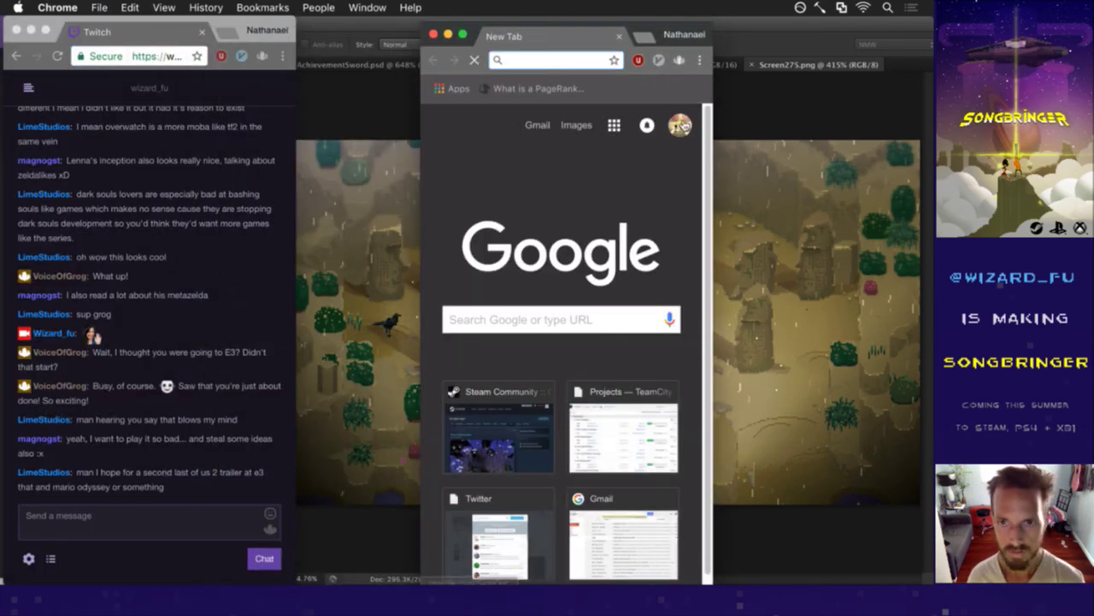
left_click_drag(713, 134, 889, 134)
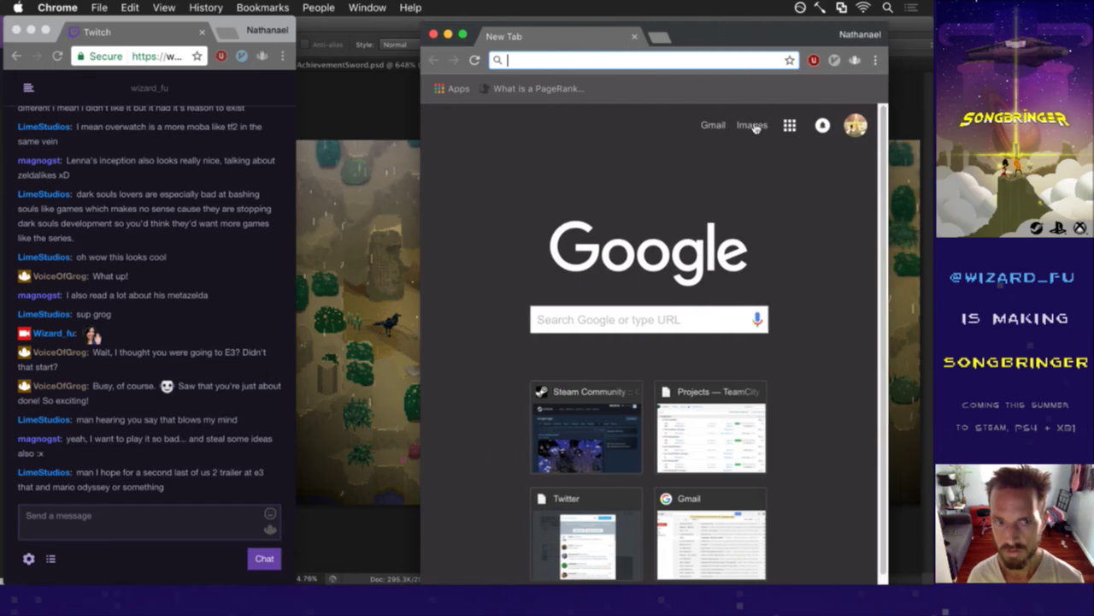
type("mario ody")
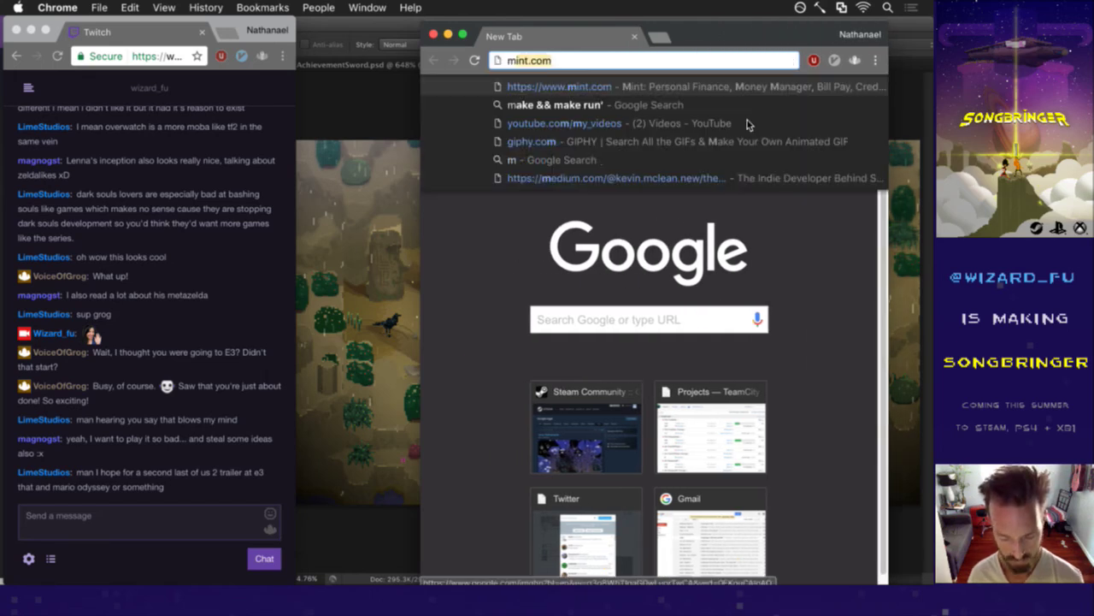
type("ssey")
key("Return")
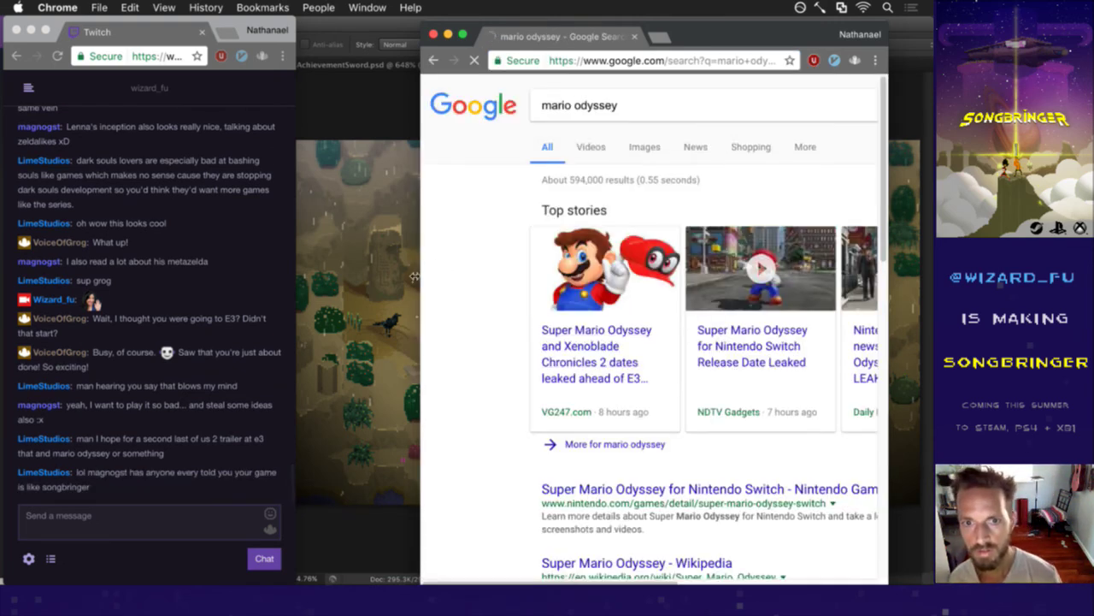
left_click_drag(414, 276, 305, 285)
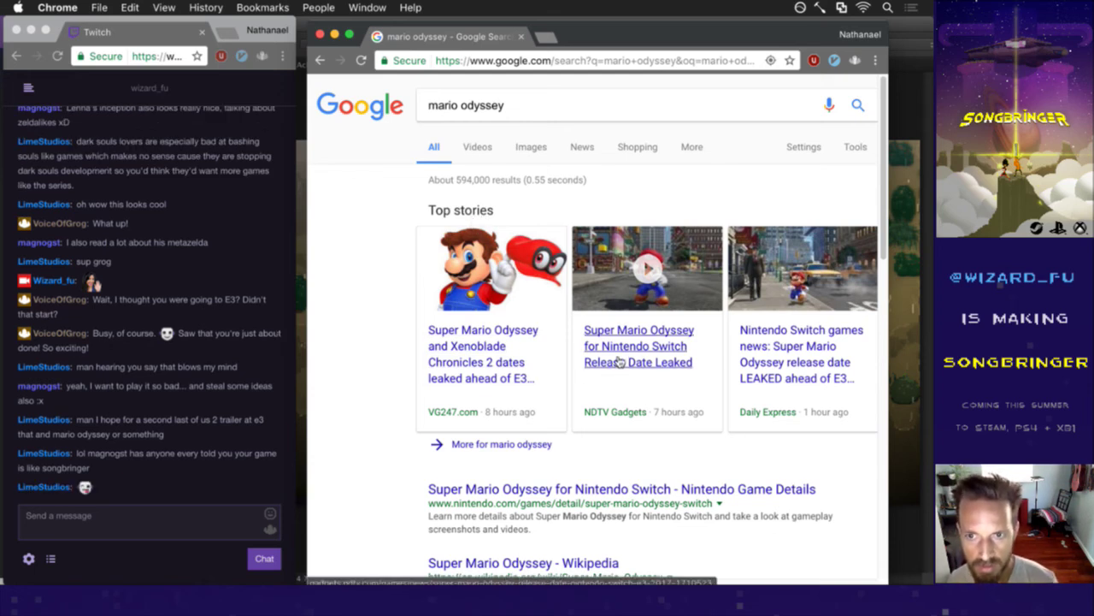
Replace the Google search with last of us 2 and run it.
left_click(473, 105)
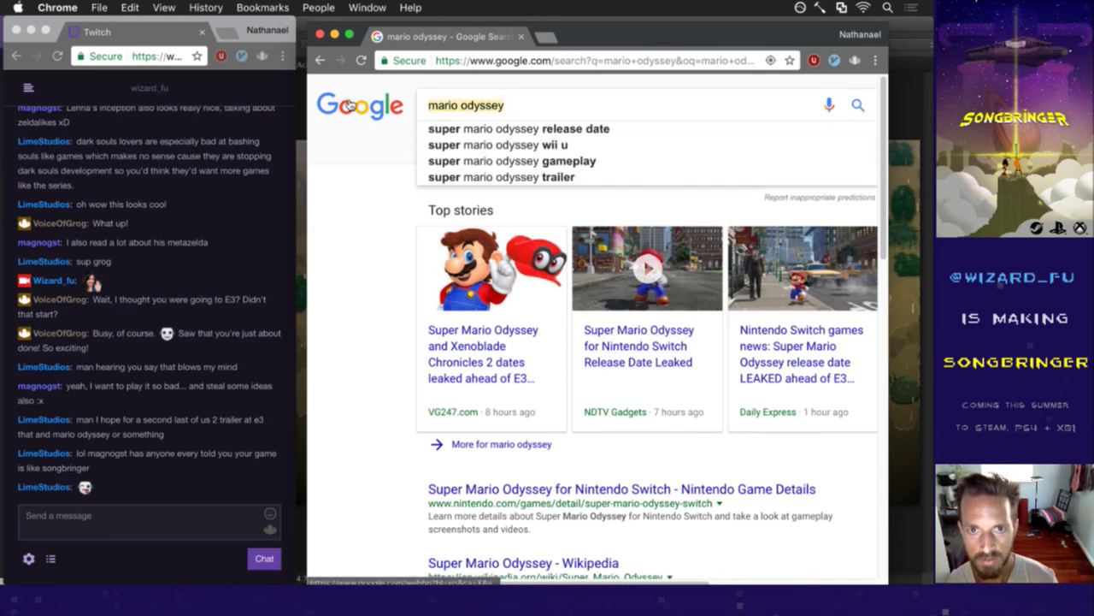
type("last")
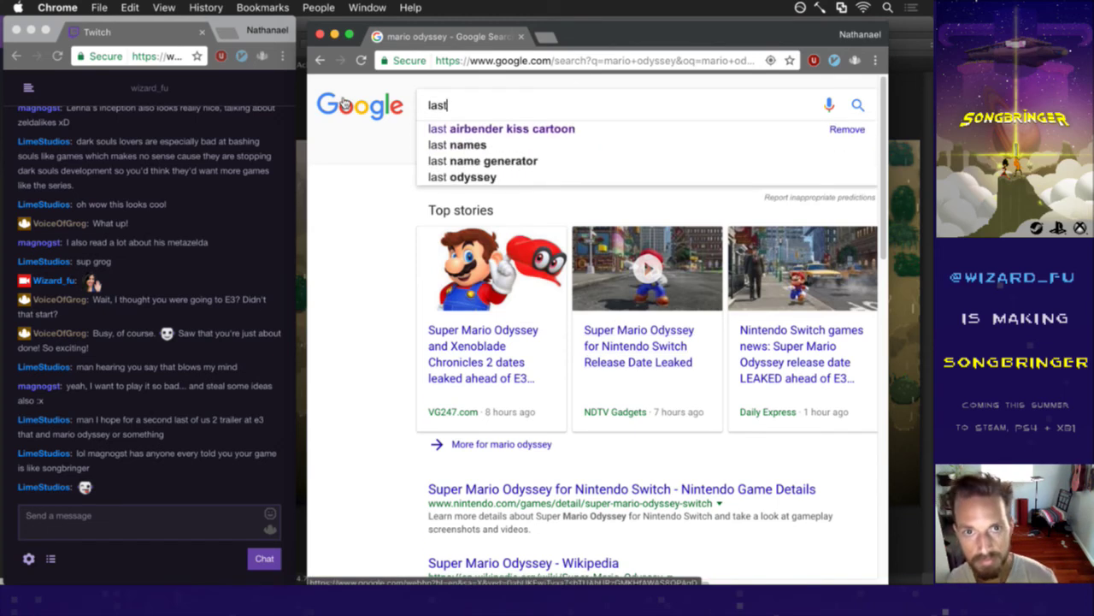
type(" of us 2")
key("Return")
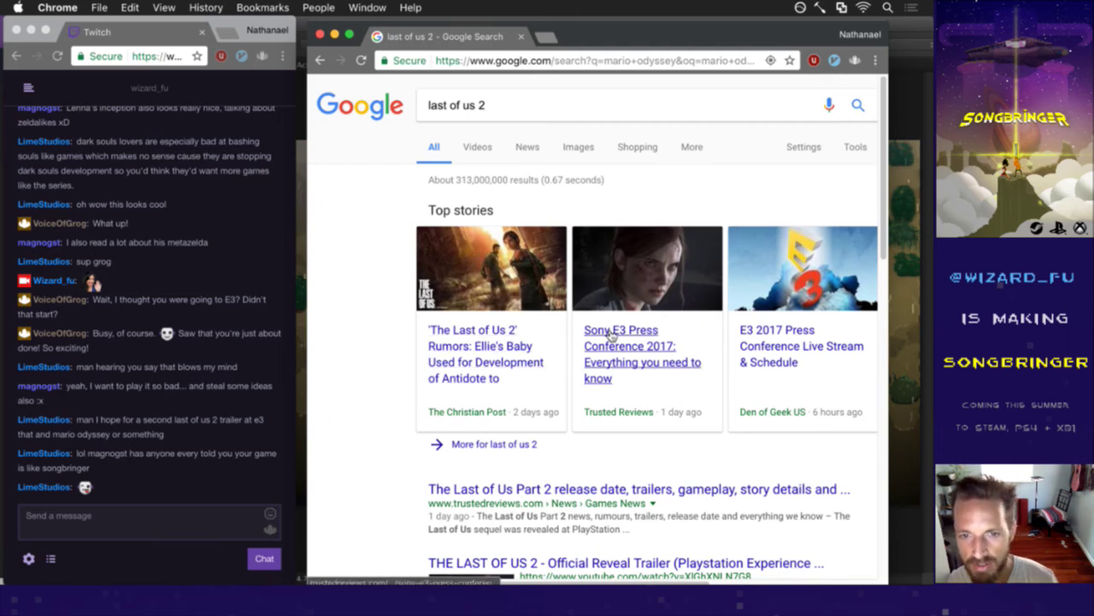
Look through the image results for last of us 2, and close the search window.
left_click(577, 153)
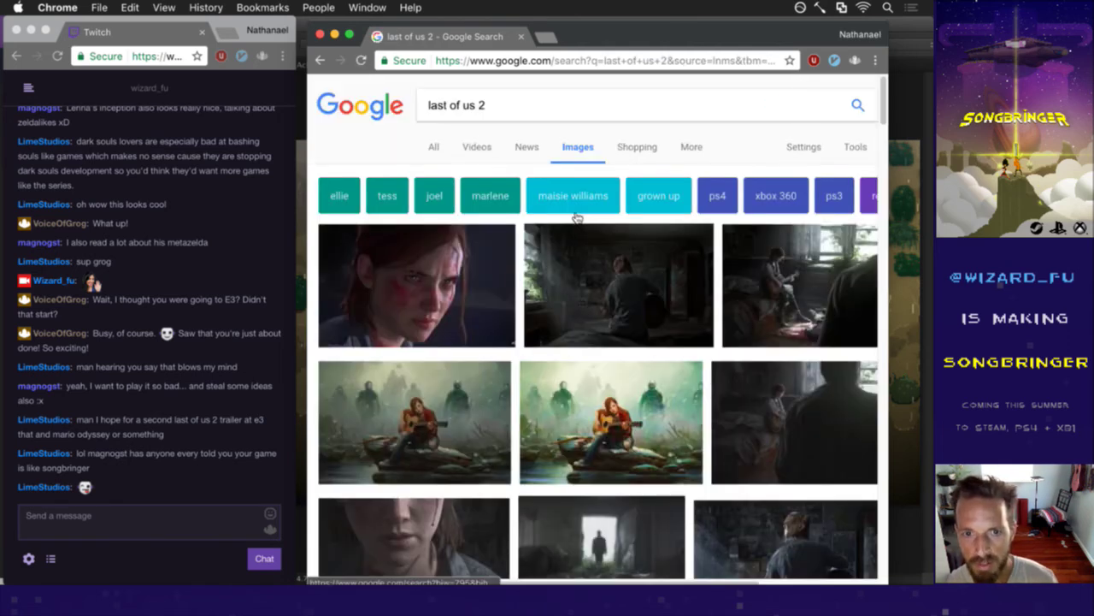
scroll(579, 214, "down", 1)
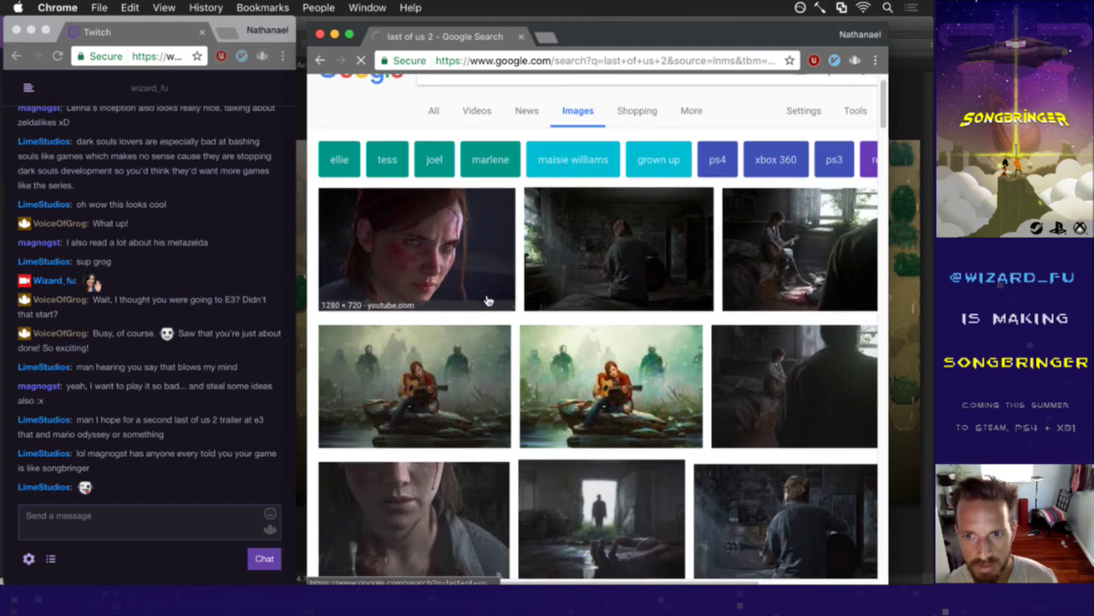
scroll(483, 303, "down", 5)
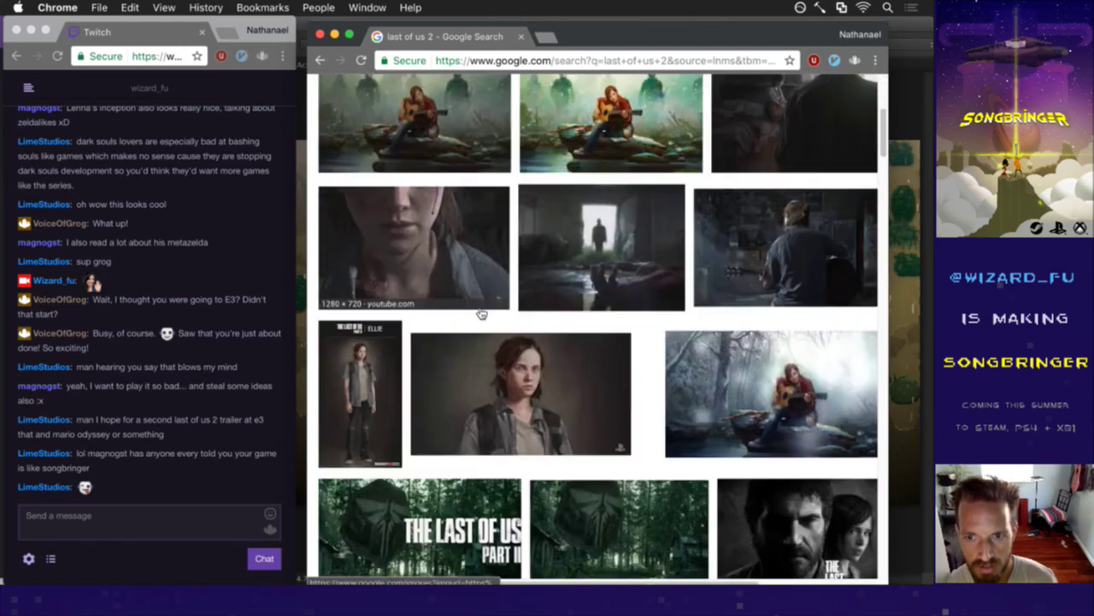
scroll(481, 314, "down", 5)
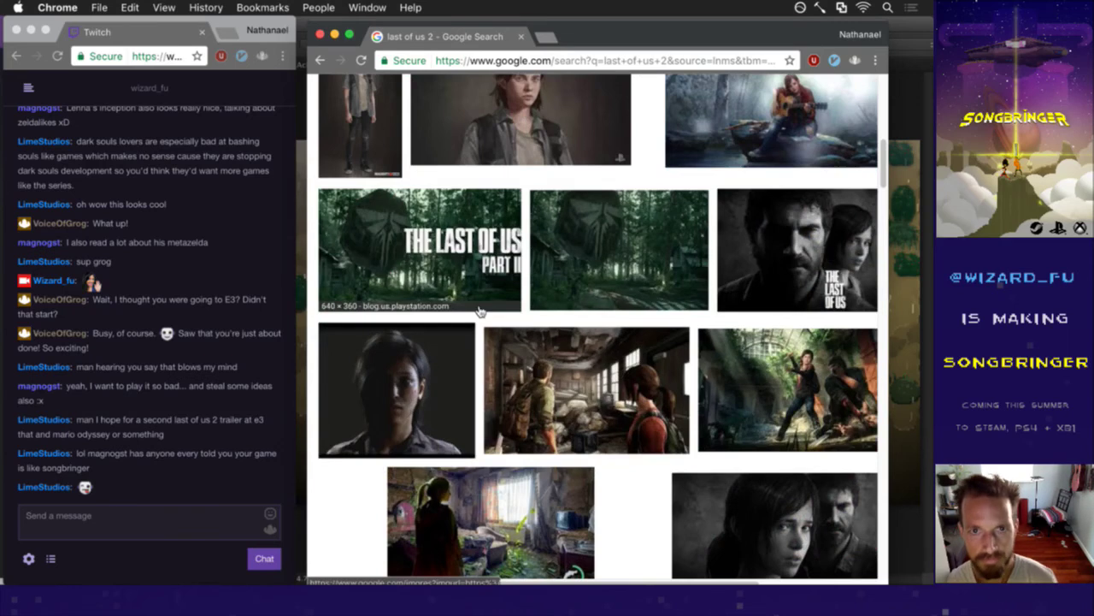
key("super+w")
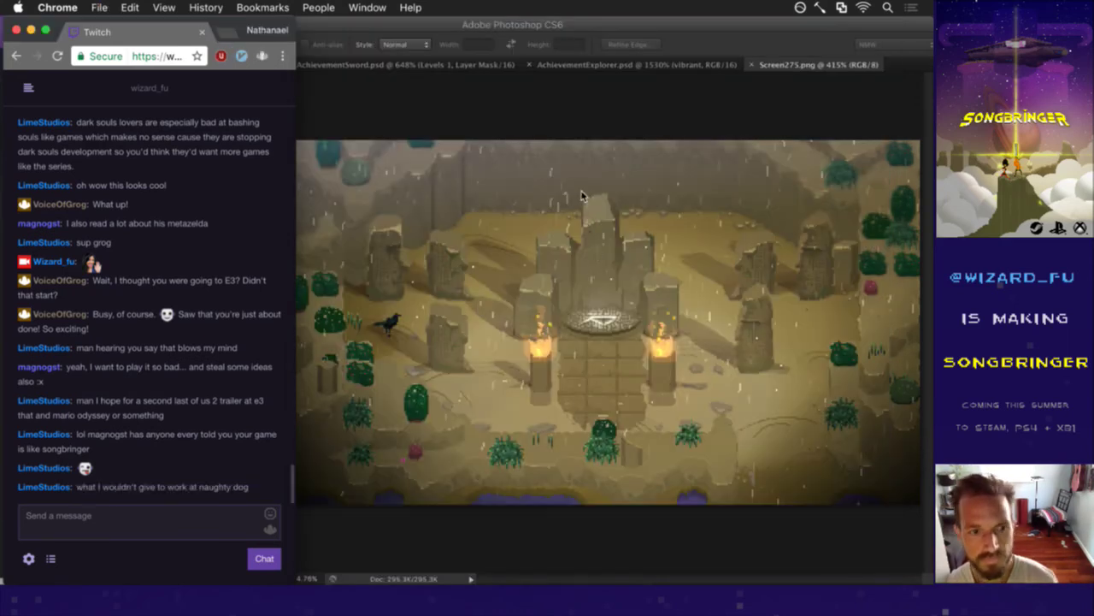
Return to Photoshop with Screen275.png, and look at the desktop and the icons folder in Finder.
left_click(513, 133)
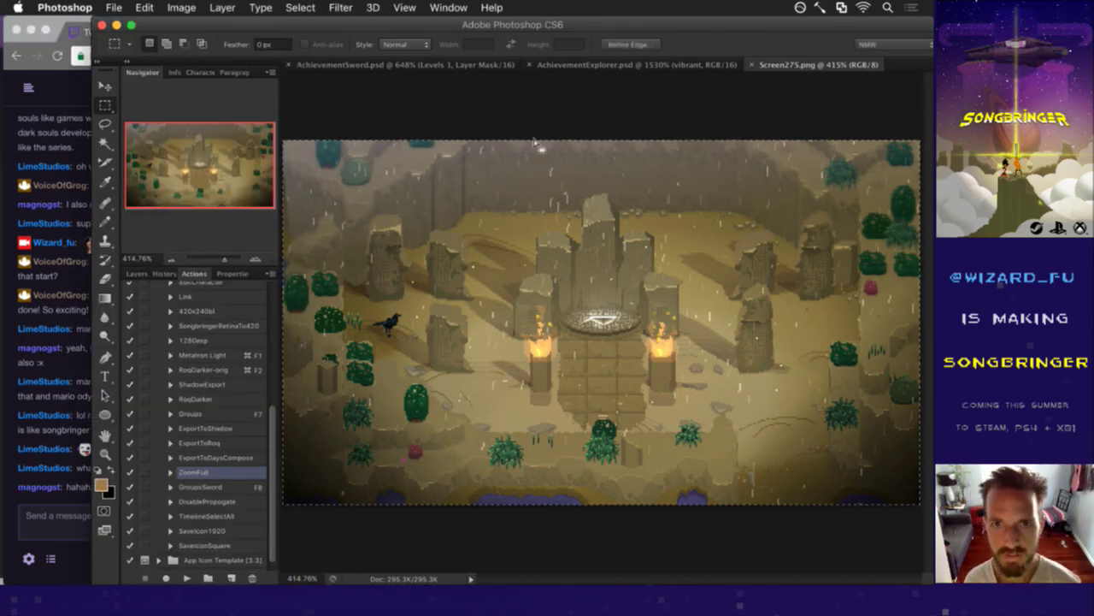
key("super+Tab")
key("super+Tab")
key("super+Tab")
key("super+shift+Tab")
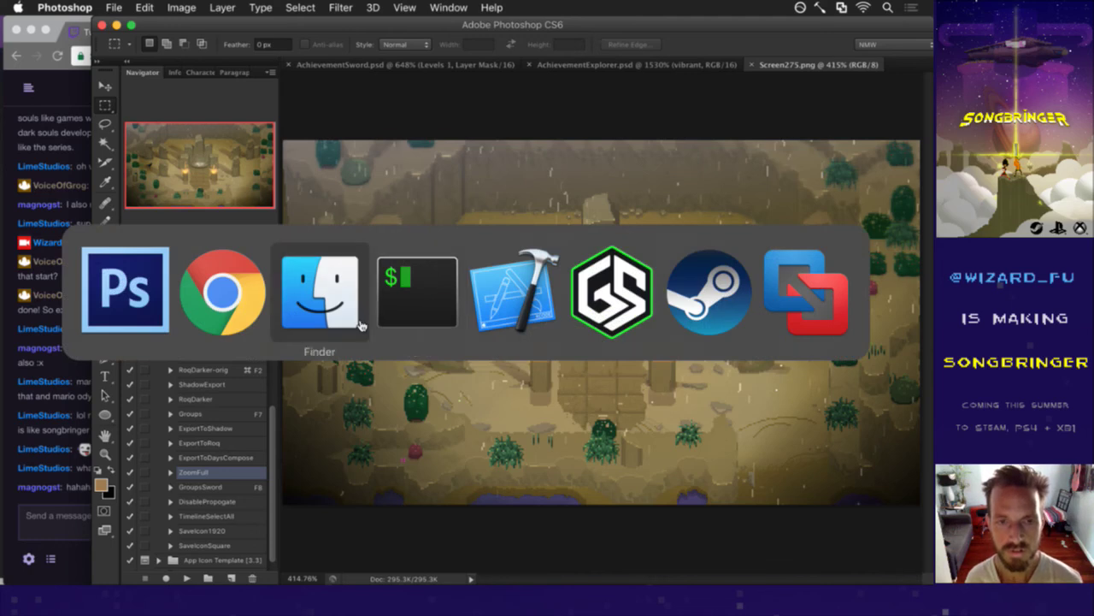
key("F11")
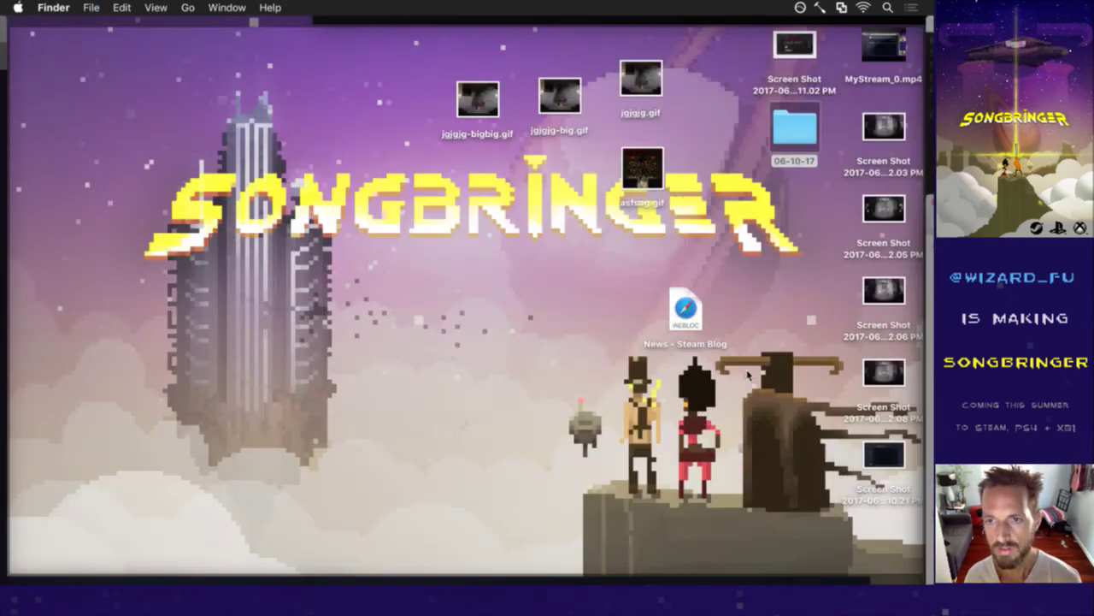
key("F11")
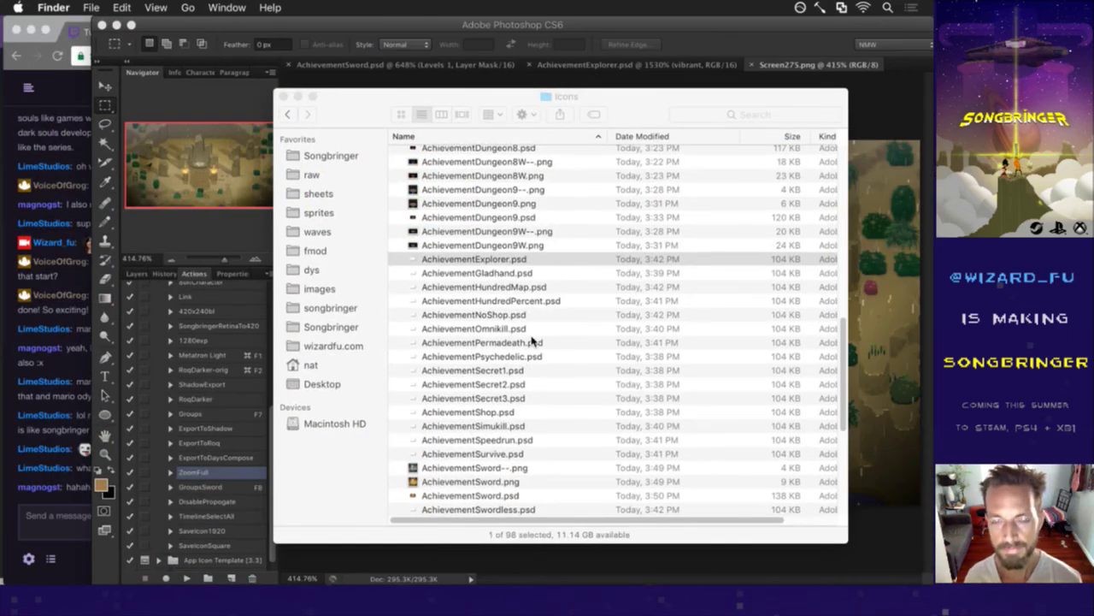
Switch to iTerm2, write the Saves.txt file, and rebuild and relaunch the game.
key("super+Tab")
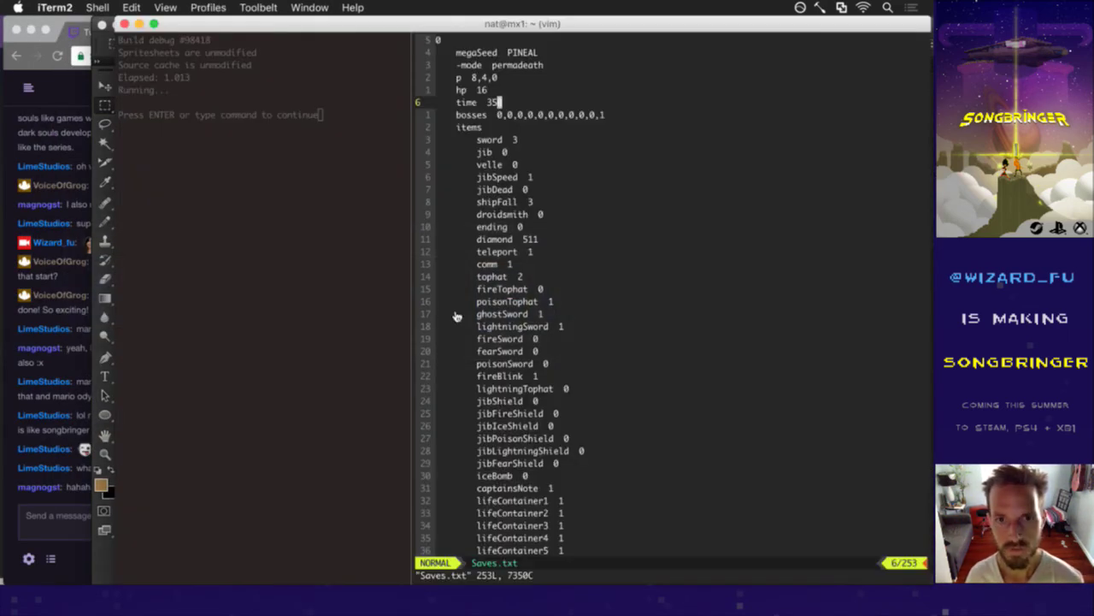
type(":up")
key("Return")
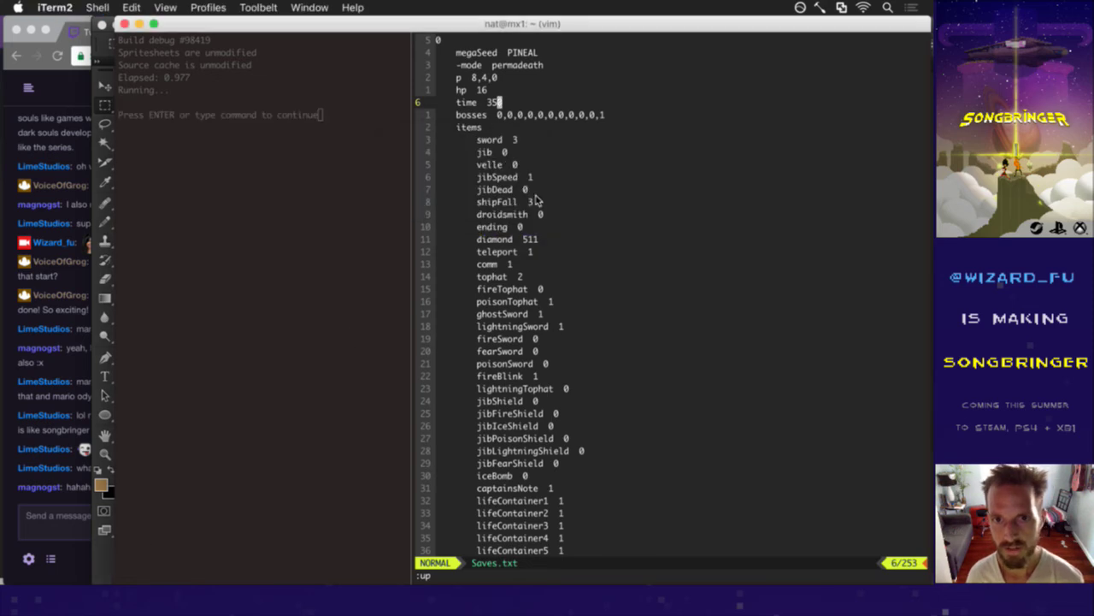
Set the time line in Saves.txt to 330 and write the file.
key("j")
key("k")
key("h")
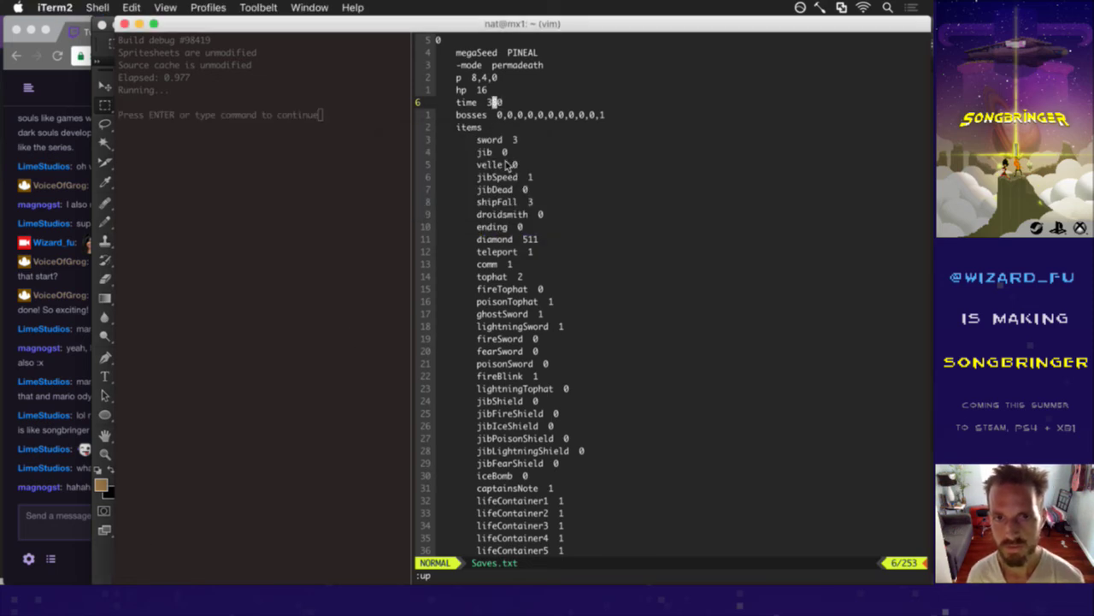
key("j")
key("k")
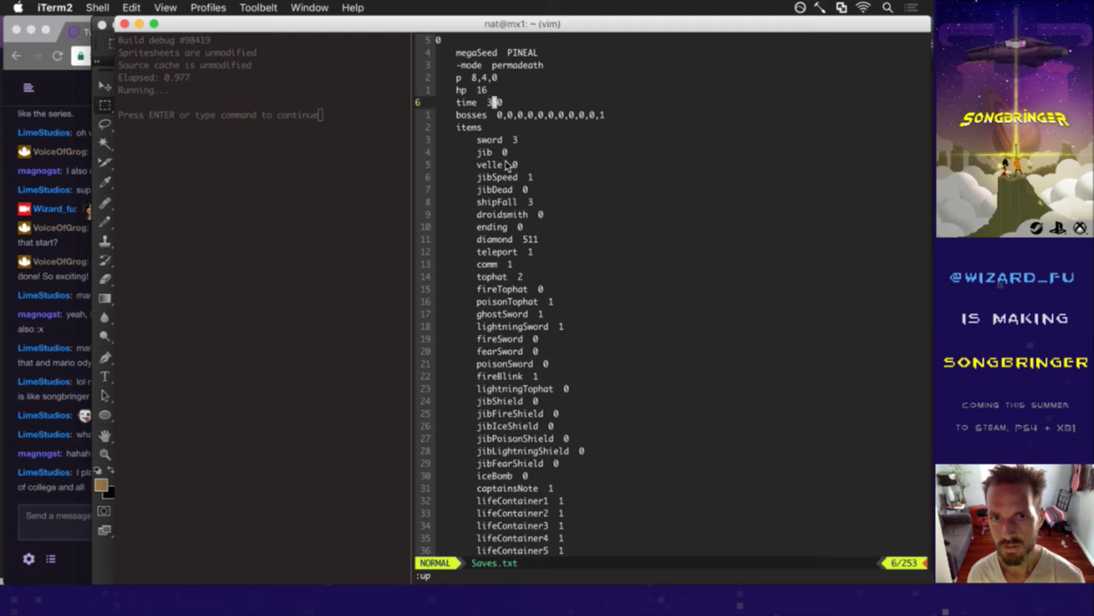
type(":up")
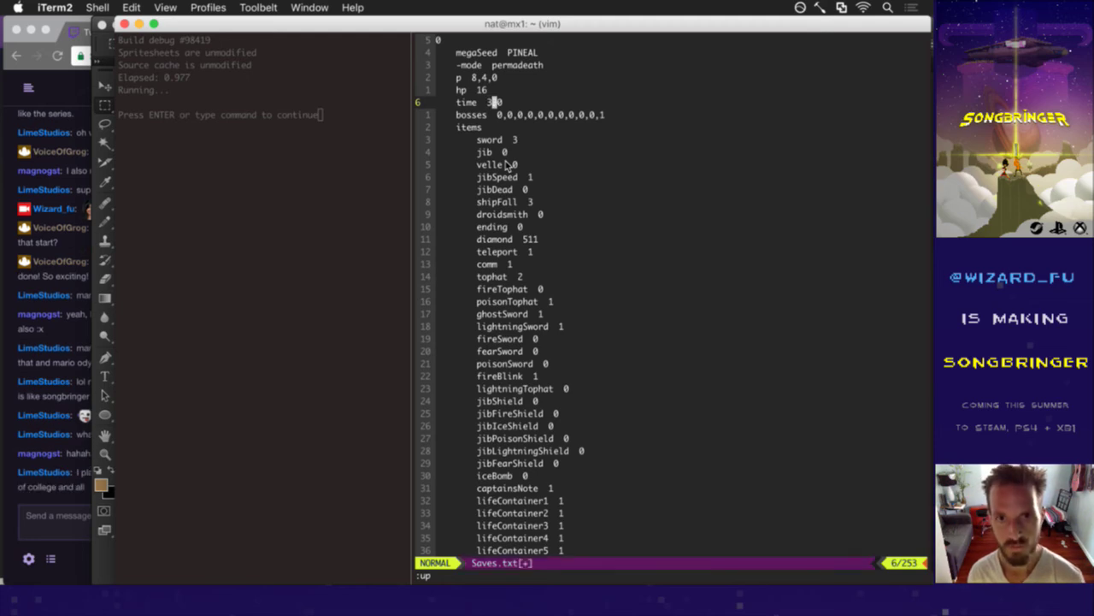
key("Return")
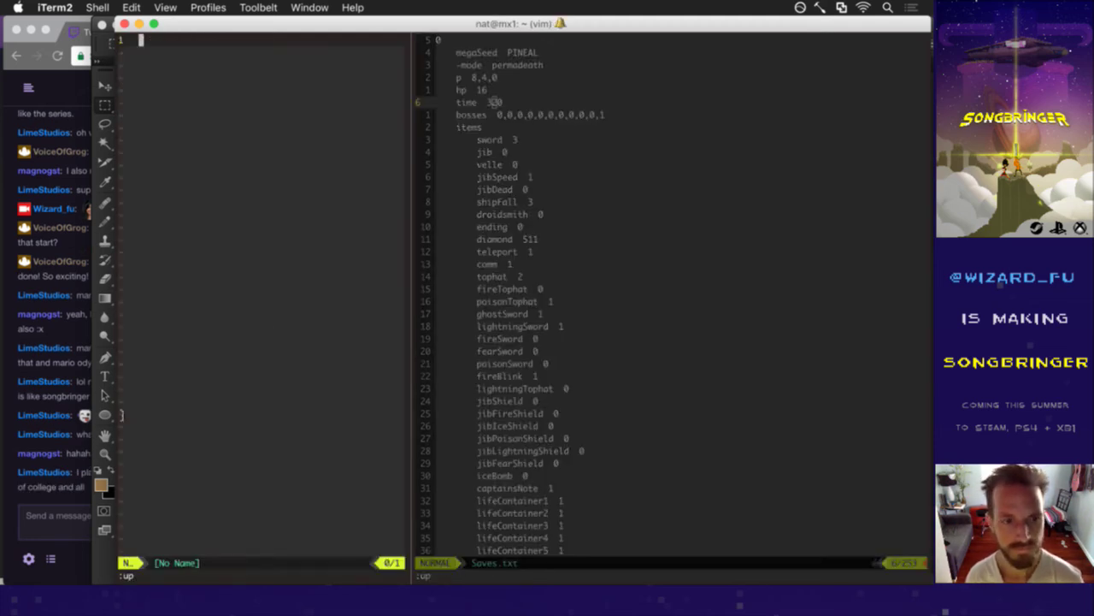
Switch to the Twitch chat in Chrome and read the newest message about applying for a job this coming semester.
left_click(76, 489)
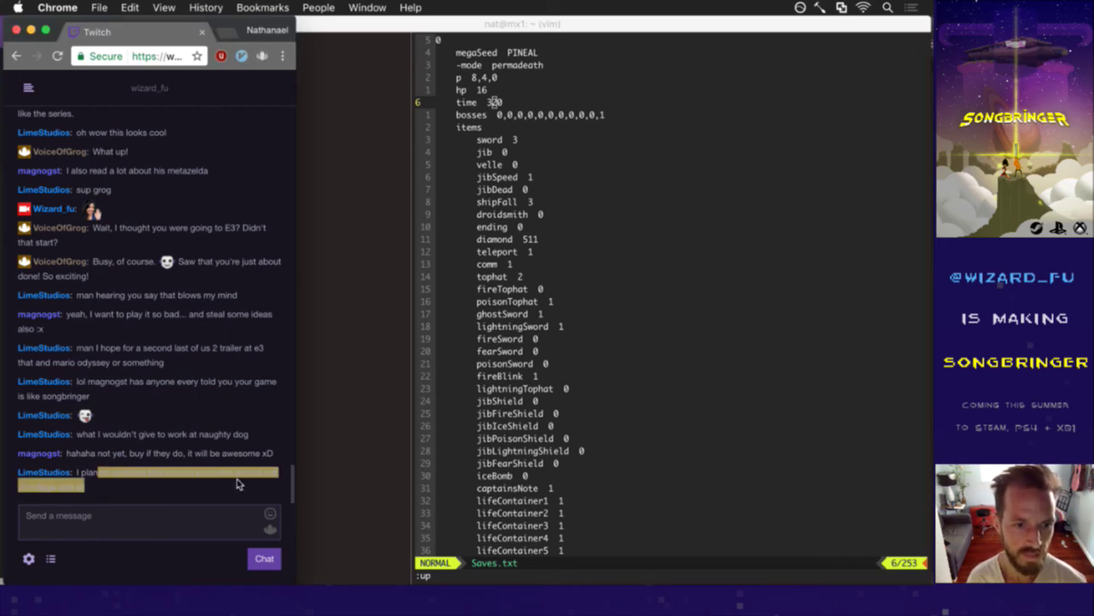
left_click(449, 371)
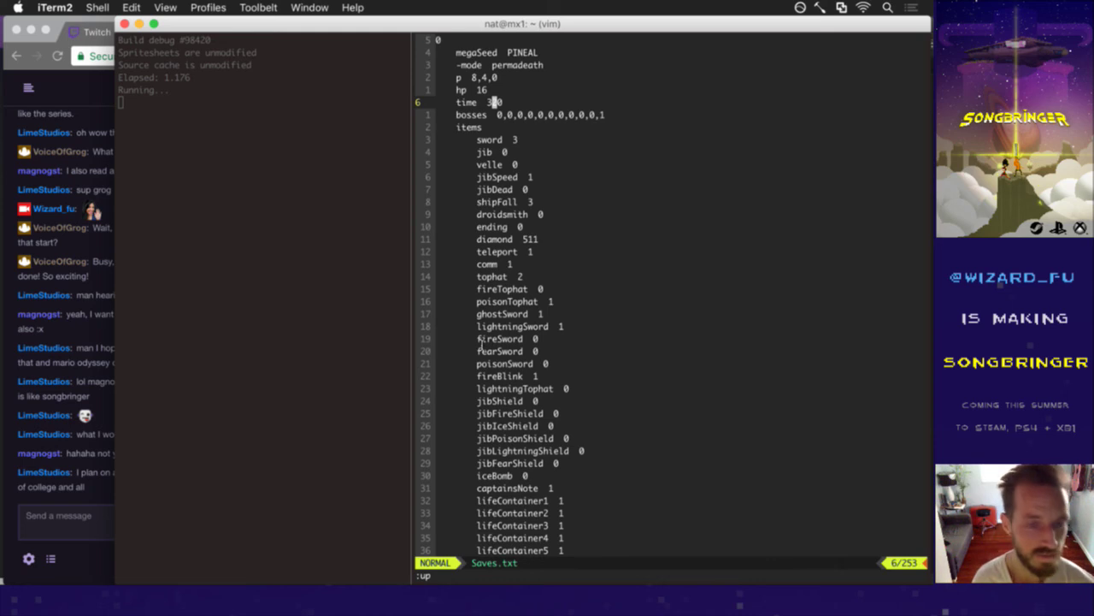
left_click(98, 470)
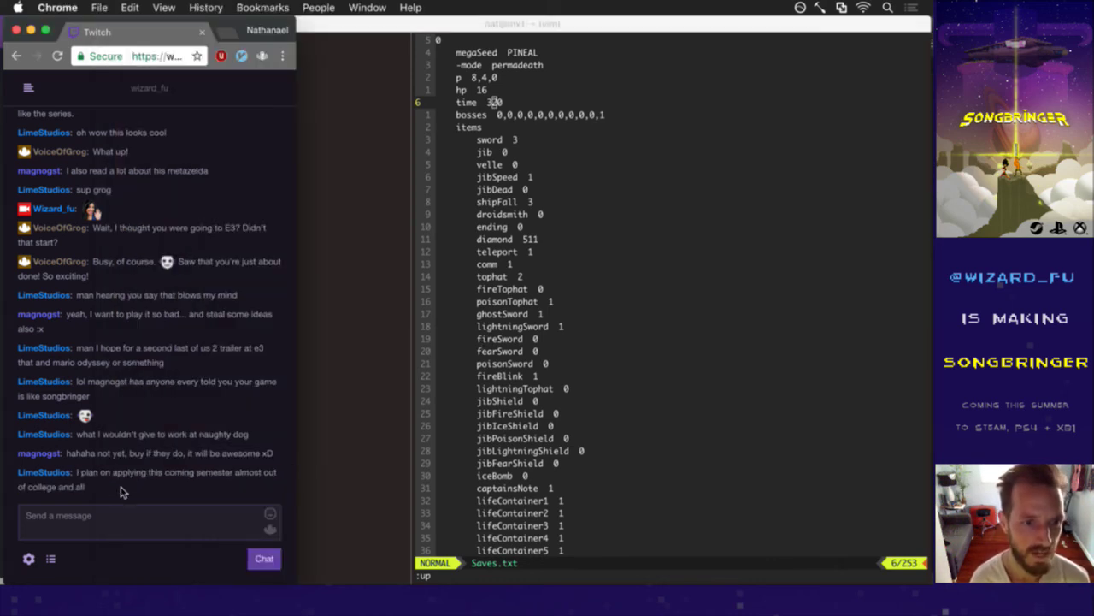
Return to iTerm2 and switch to the running Songbringer game window.
left_click(529, 395)
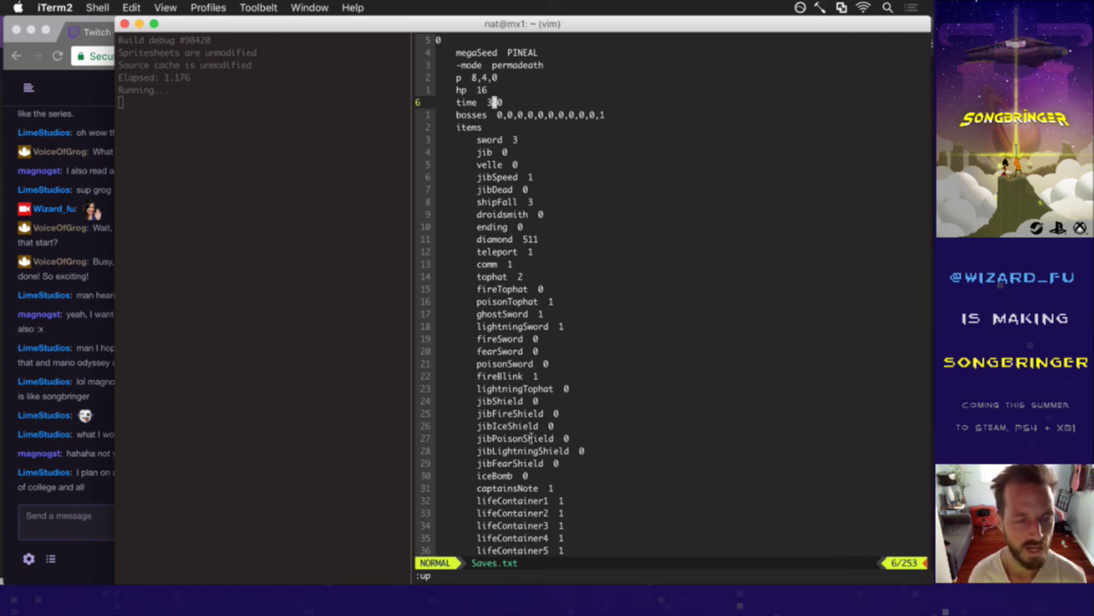
key("super+Tab")
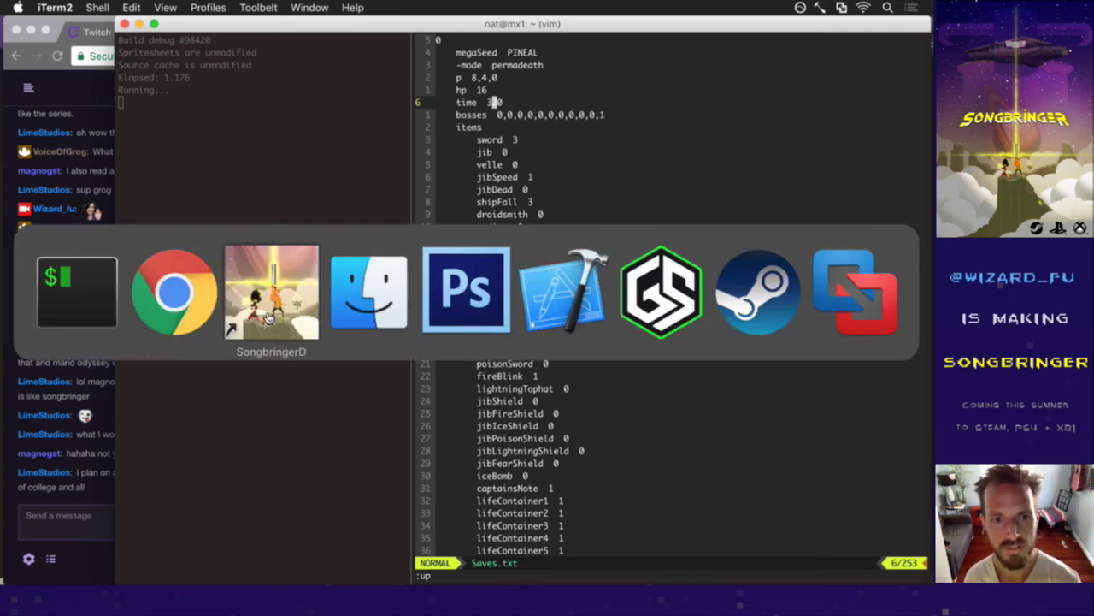
left_click(268, 318)
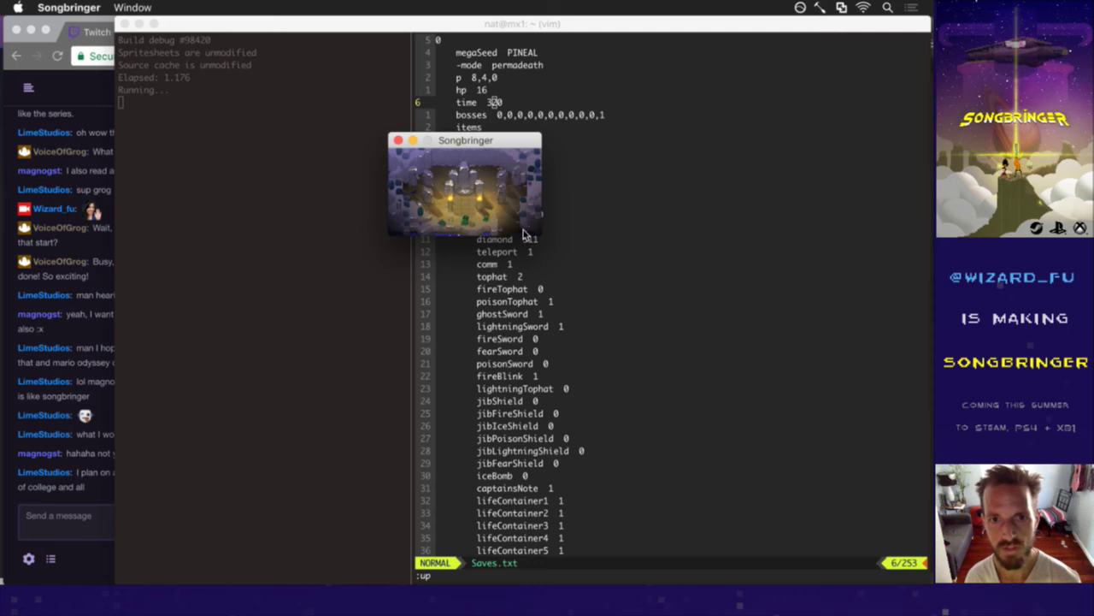
Close the running Songbringer game window and select the 06-10-17 screenshot folder on the desktop.
left_click(397, 141)
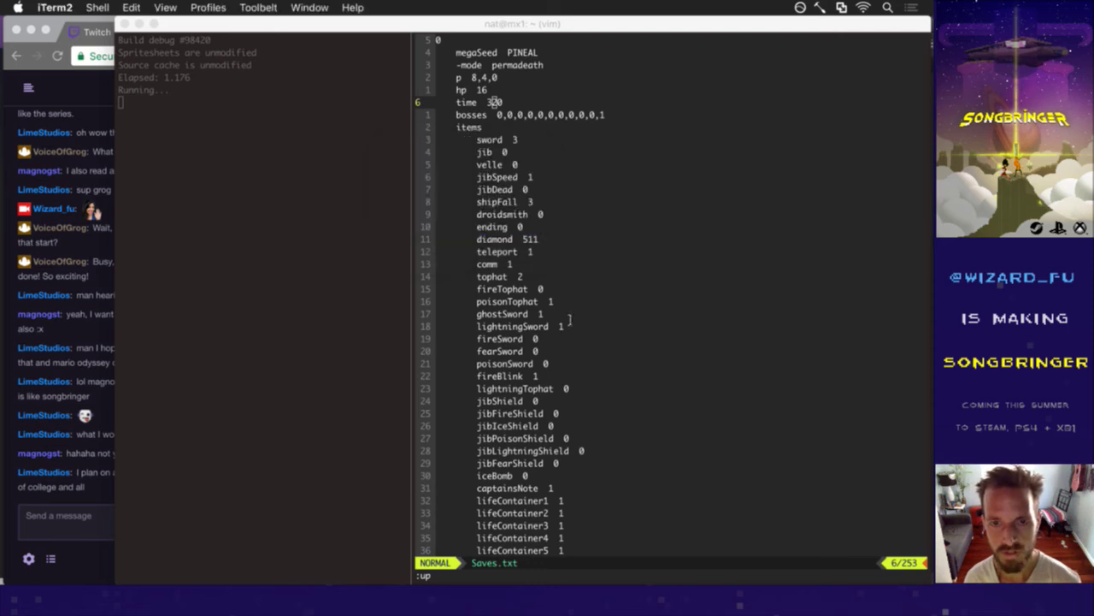
key("F11")
left_click(795, 130)
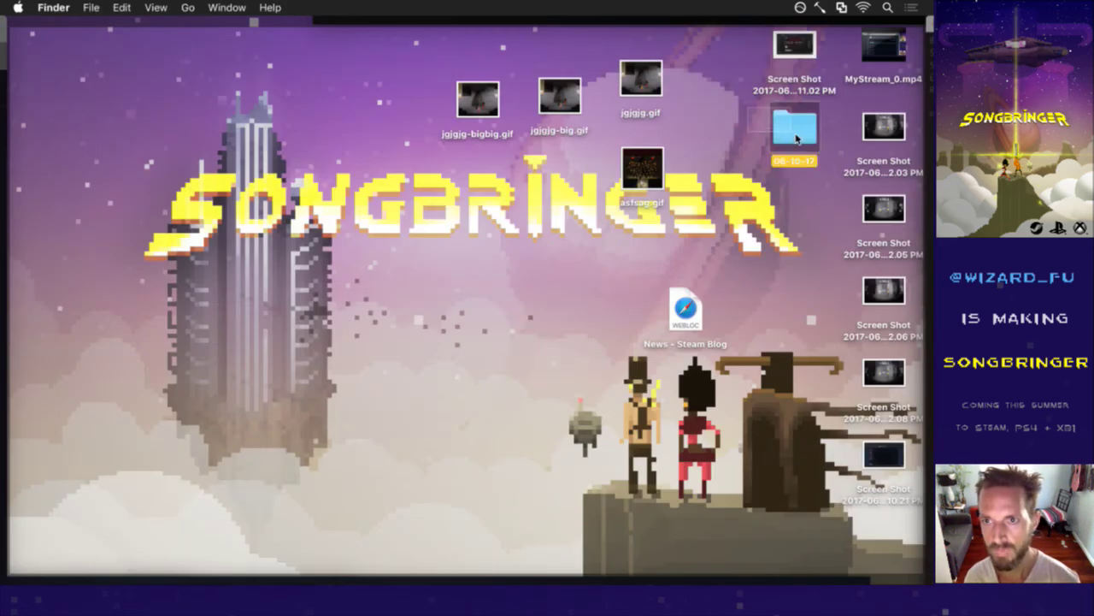
key("F11")
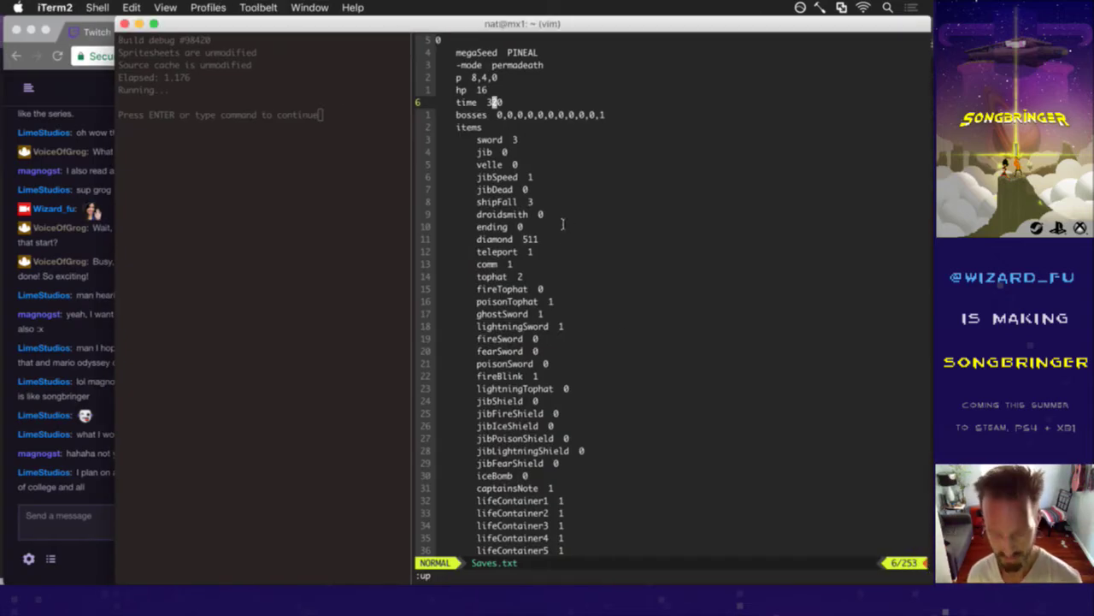
Write Saves.txt in vim and rebuild and relaunch the game.
key("Return")
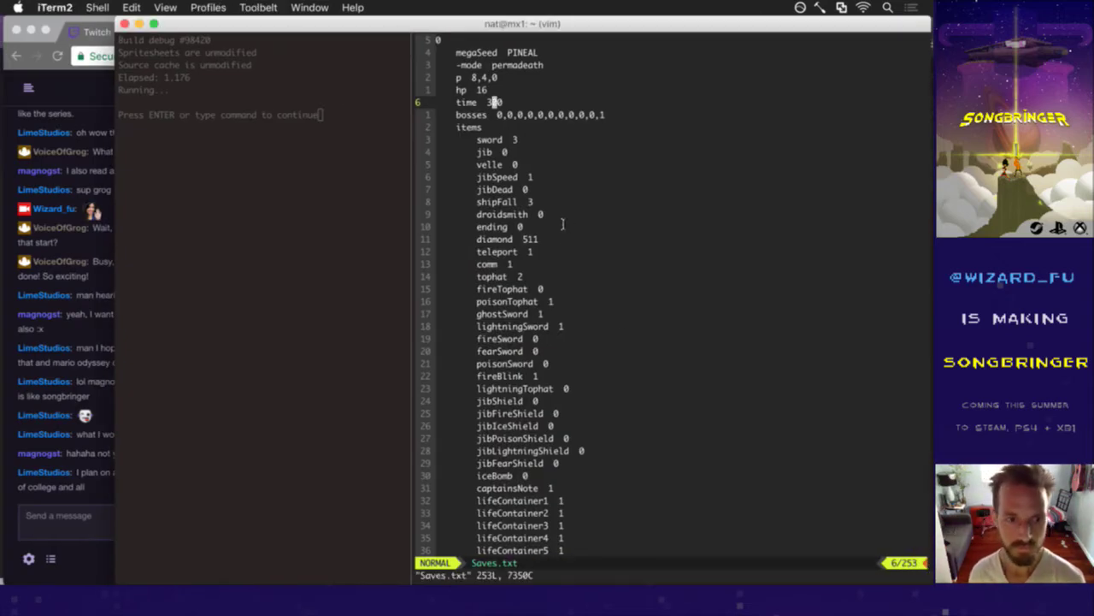
key("ctrl+s")
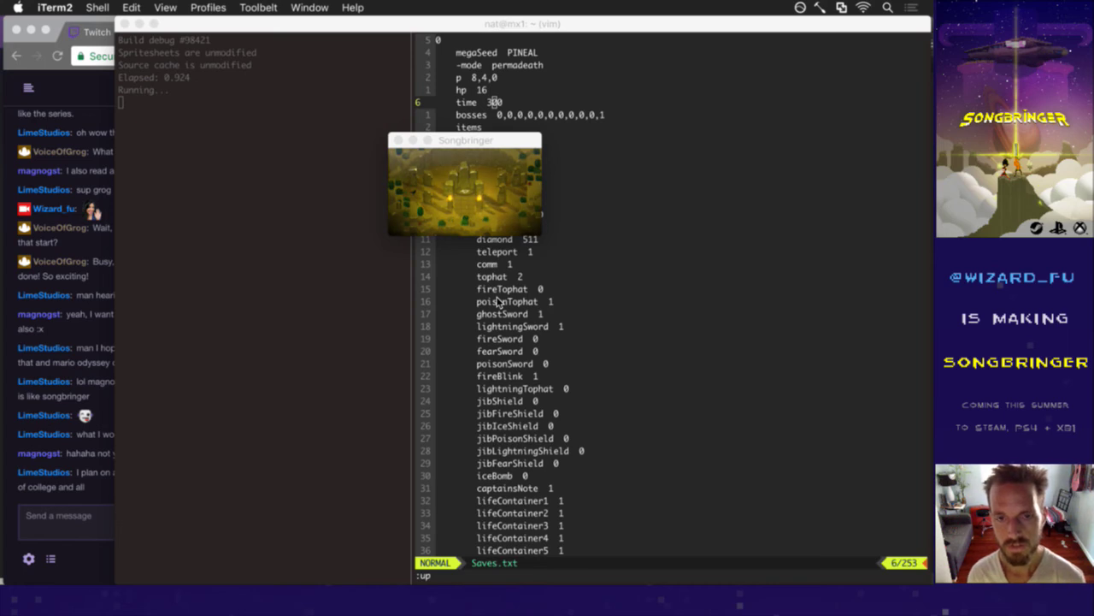
Open the 06-10-17 folder from the desktop and preview a screenshot near the end of its list.
key("F11")
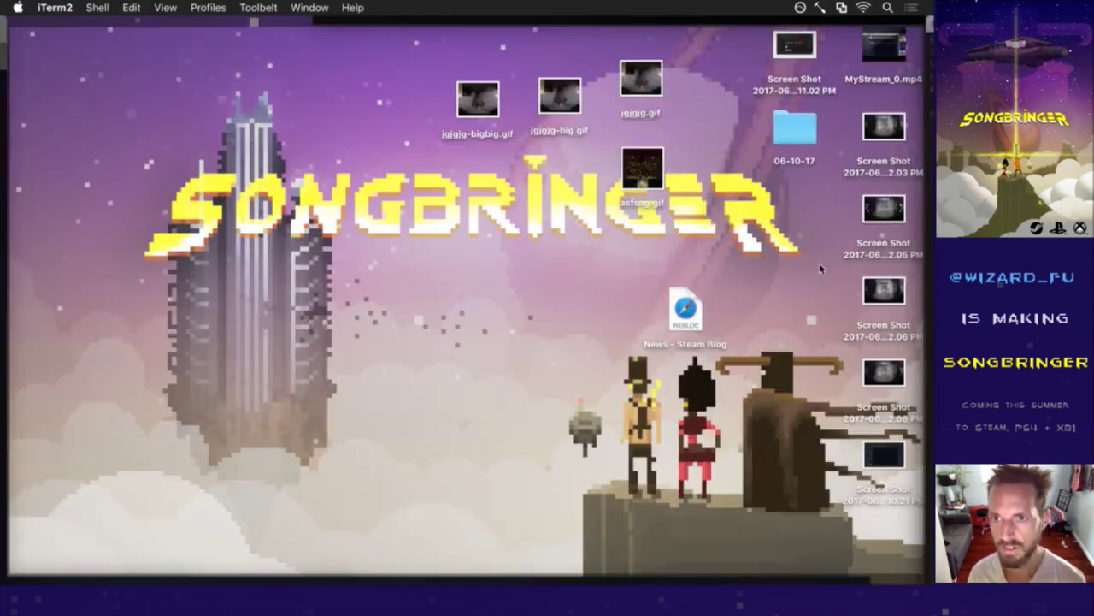
double_click(794, 128)
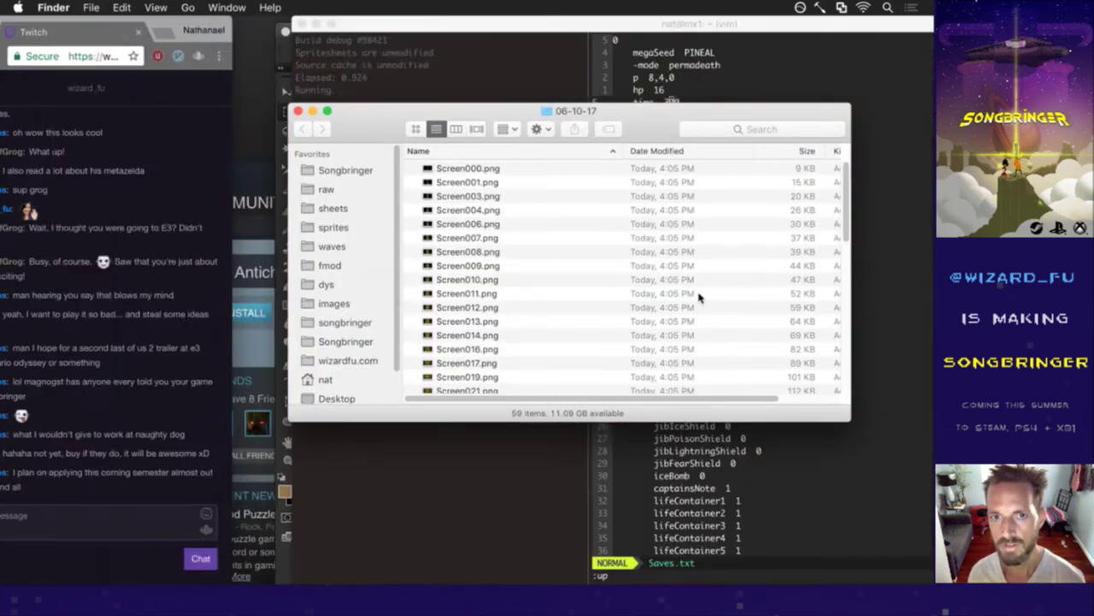
left_click(609, 279)
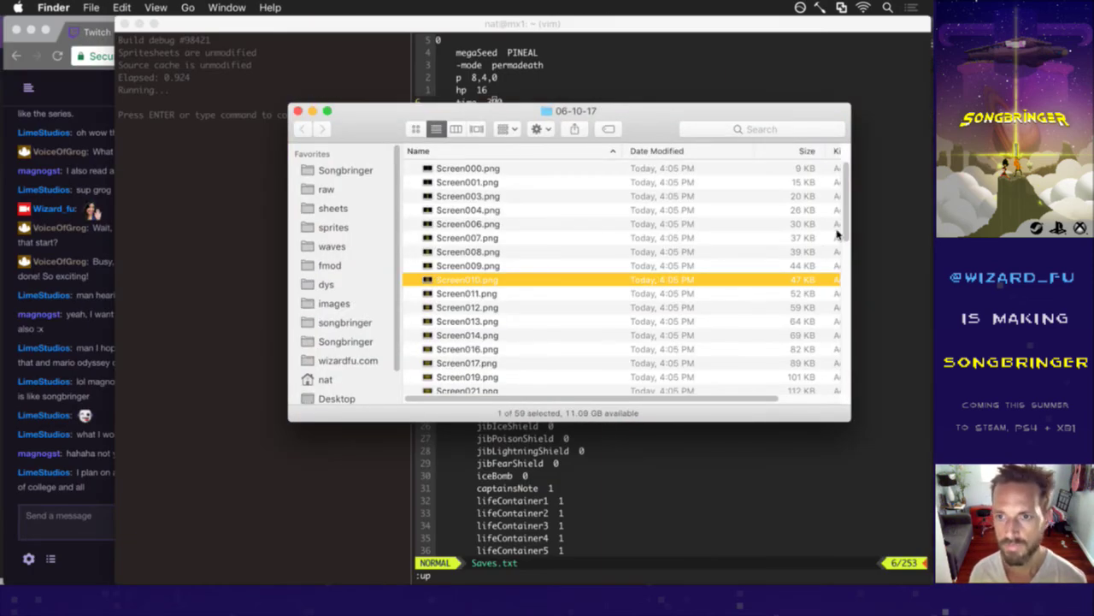
scroll(837, 232, "down", 15)
left_click(761, 317)
key("space")
Compare the previews of the captured game screenshots from the end of the list back to Screen078.png, ending on Screen081.png.
key("Up")
key("Up")
key("Up")
key("Up")
key("Up")
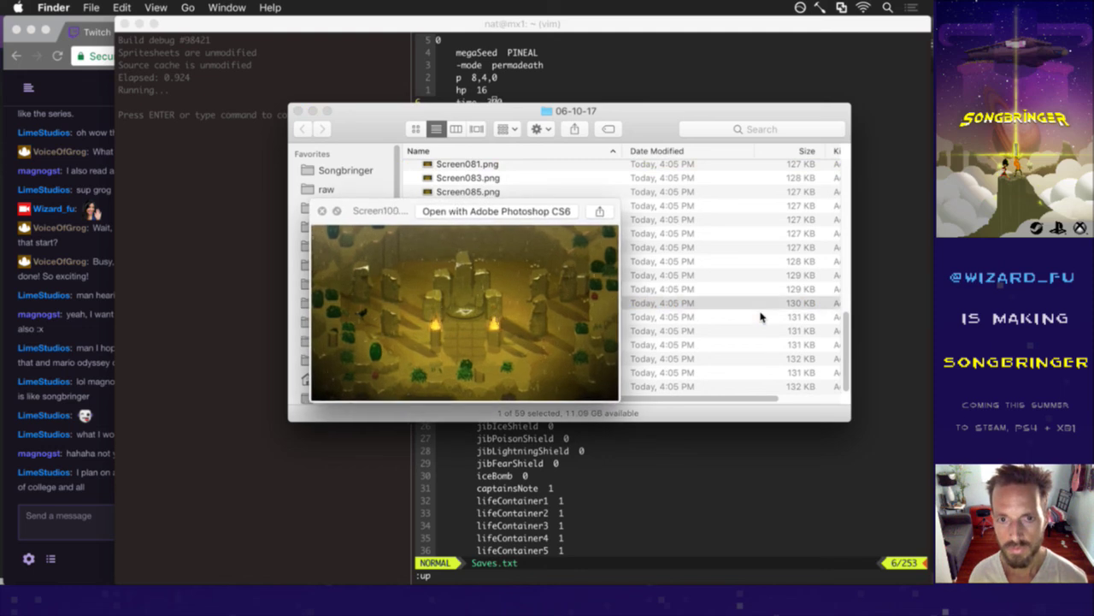
key("Up")
key("Up")
key("Up")
key("Up")
key("Up")
key("Up")
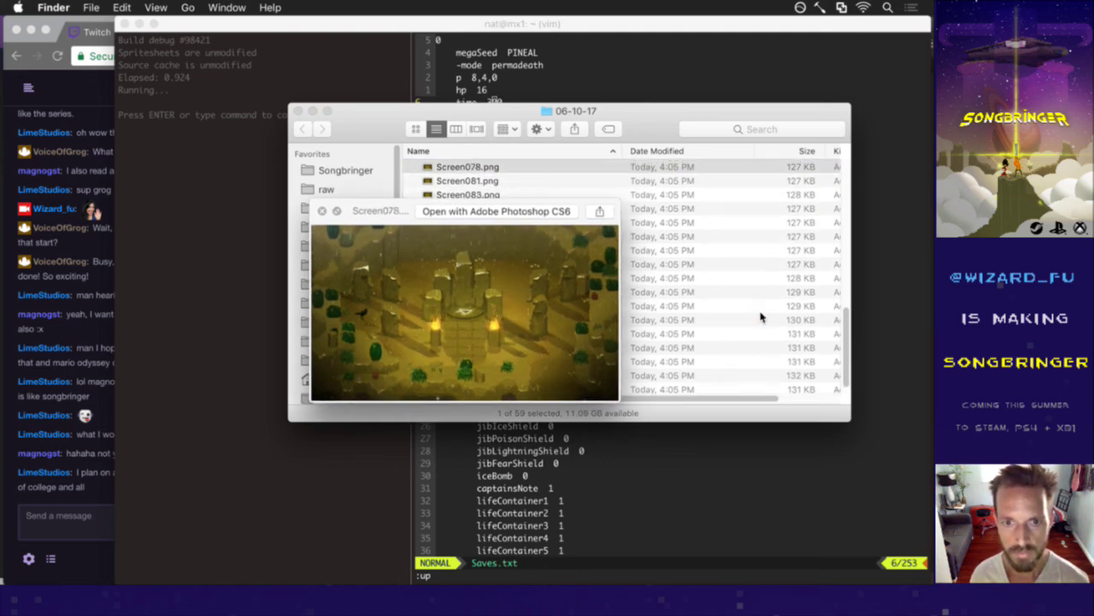
key("Up")
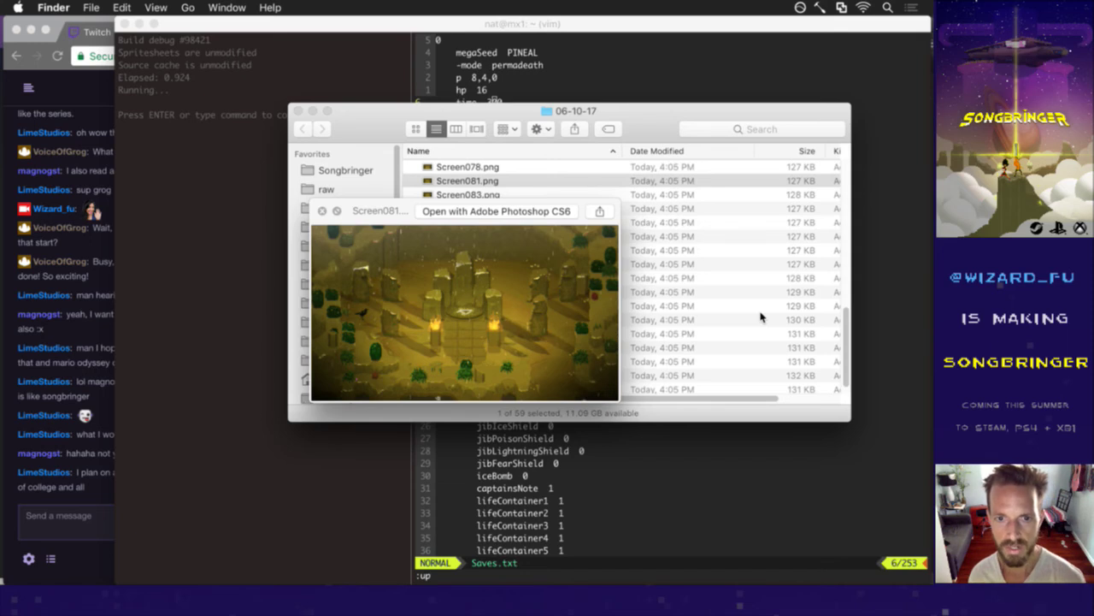
Open Screen081.png in Photoshop CS6 and close the Screen275.png document.
key("space")
right_click(523, 182)
mouse_move(612, 203)
left_click(496, 206)
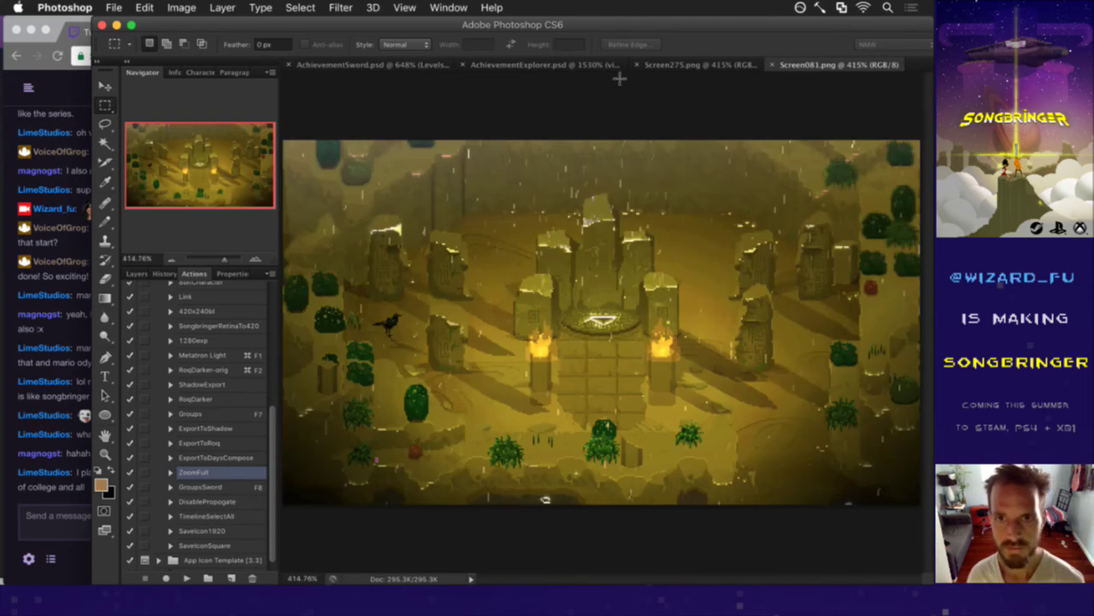
left_click(657, 67)
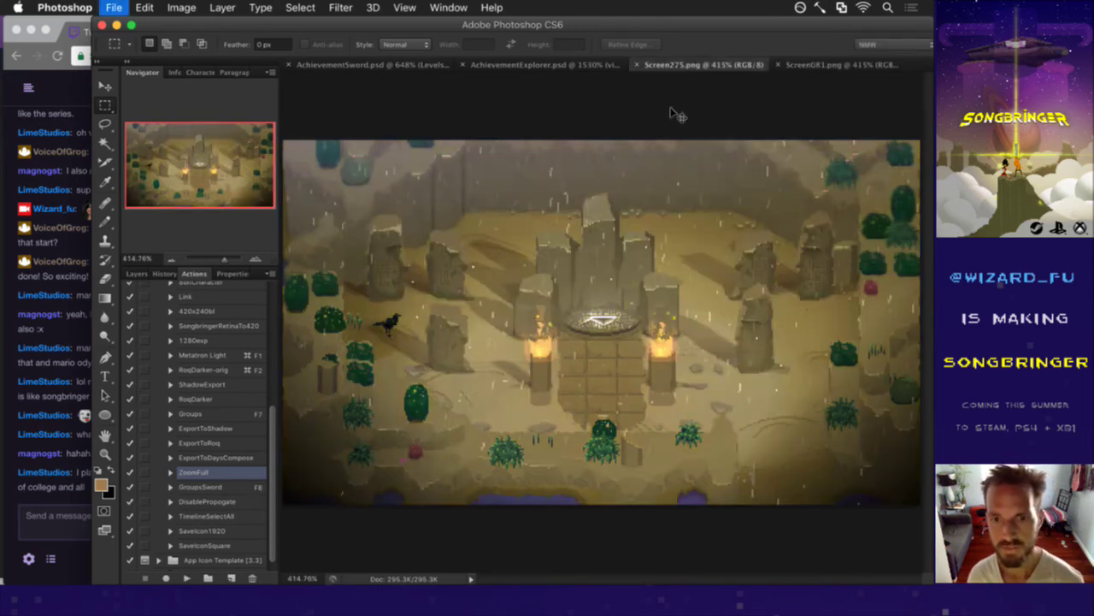
key("super+w")
Copy the entire Screen081.png image and paste it into AchievementExplorer.psd as a new layer.
key("super+a")
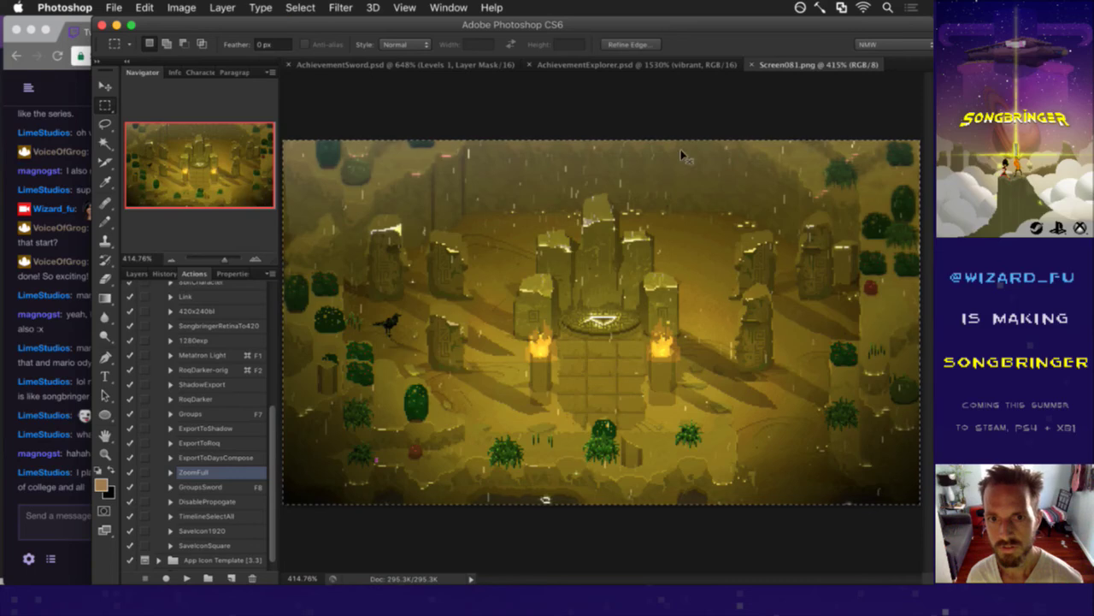
left_click(588, 67)
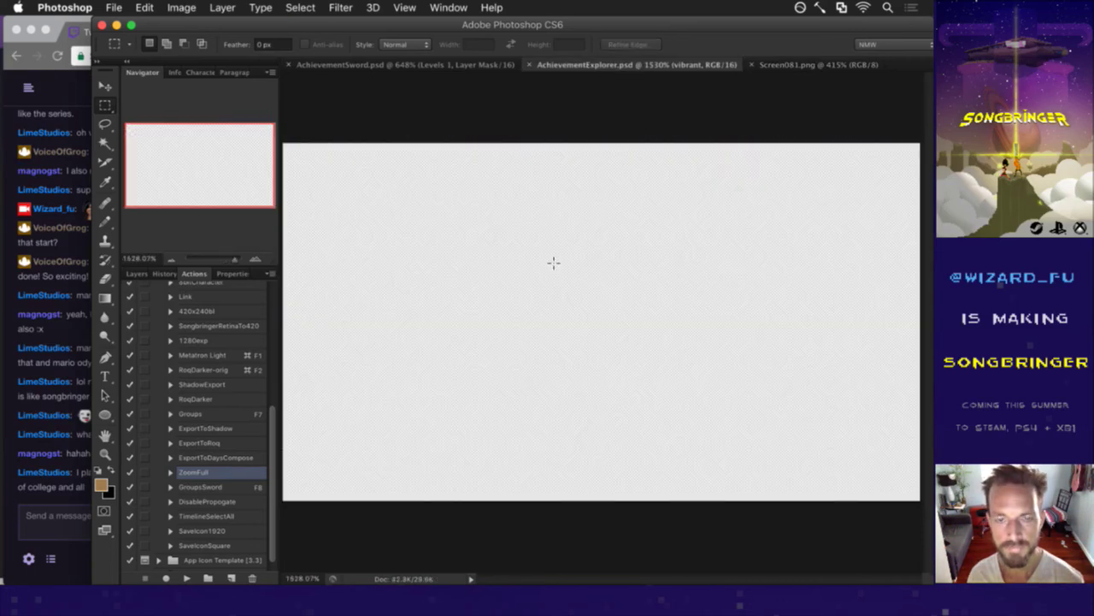
scroll(588, 344, "down", 5)
key("super+v")
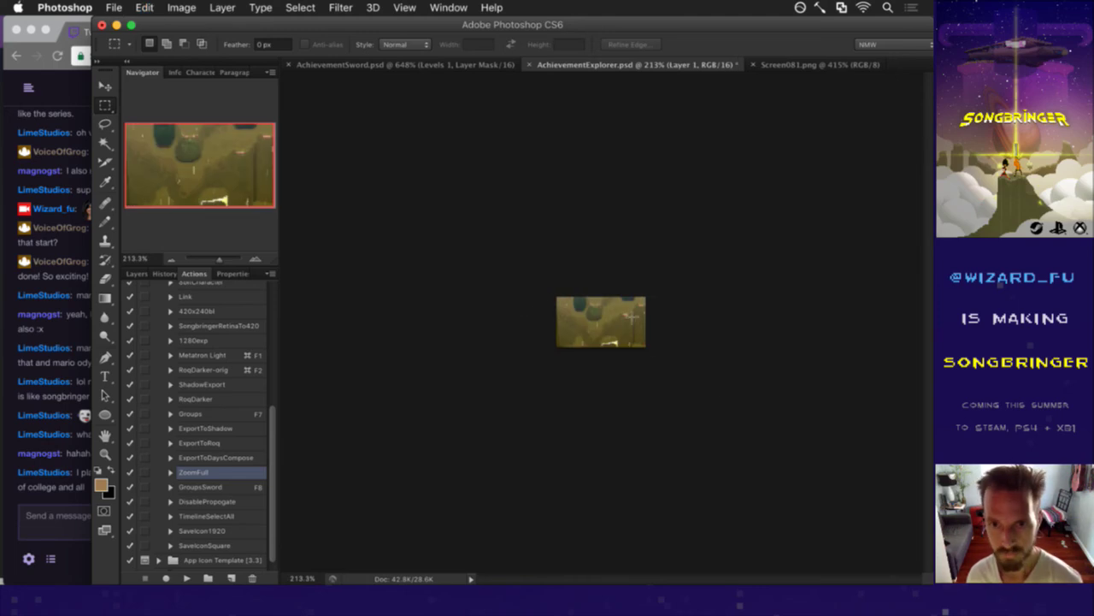
Scale the pasted screenshot layer to 28.10% width and 28.35% height so it slightly overfills the canvas.
key("super+t")
left_click_drag(880, 489, 657, 337)
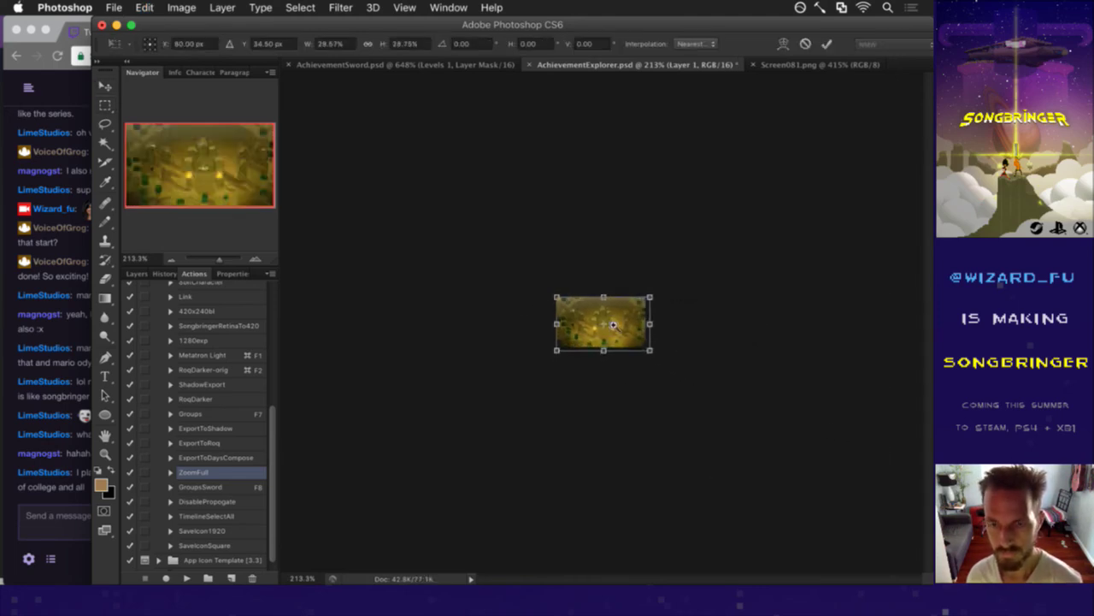
scroll(748, 336, "up", 5)
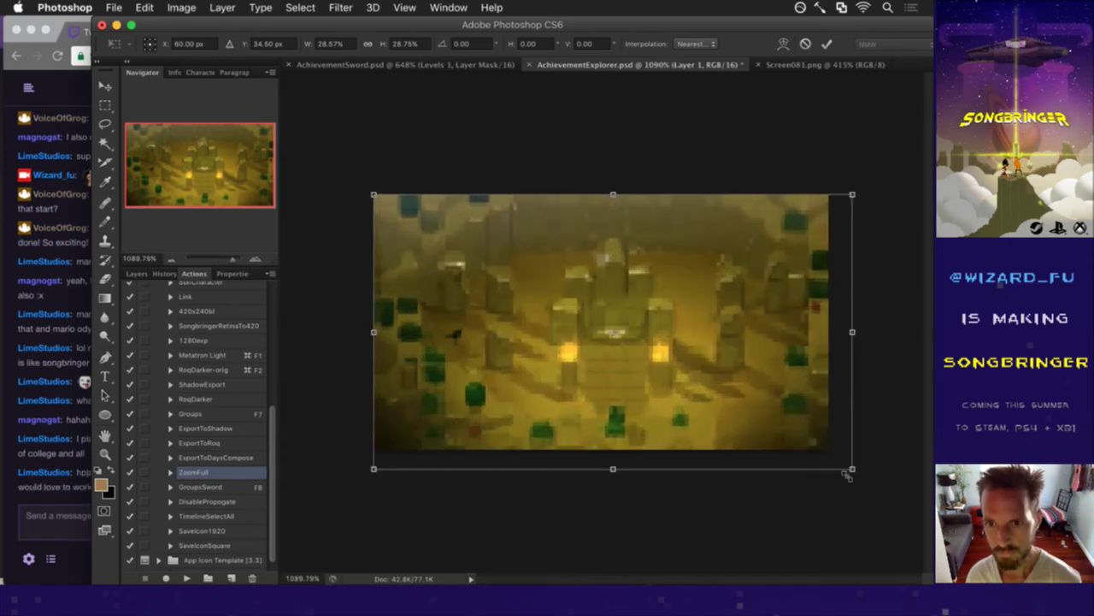
left_click_drag(852, 468, 846, 469)
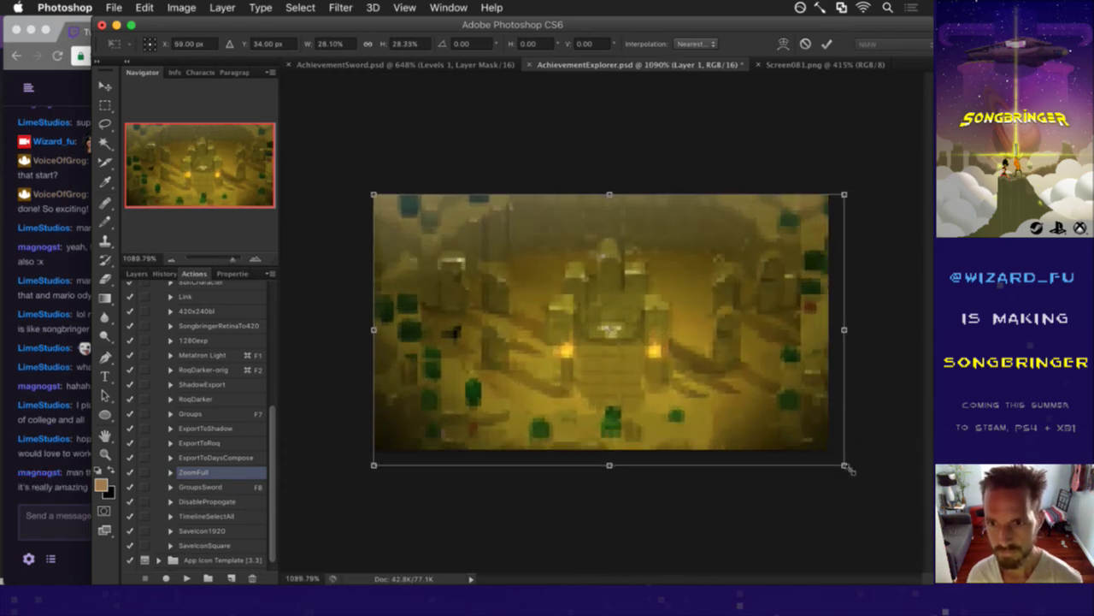
left_click(827, 43)
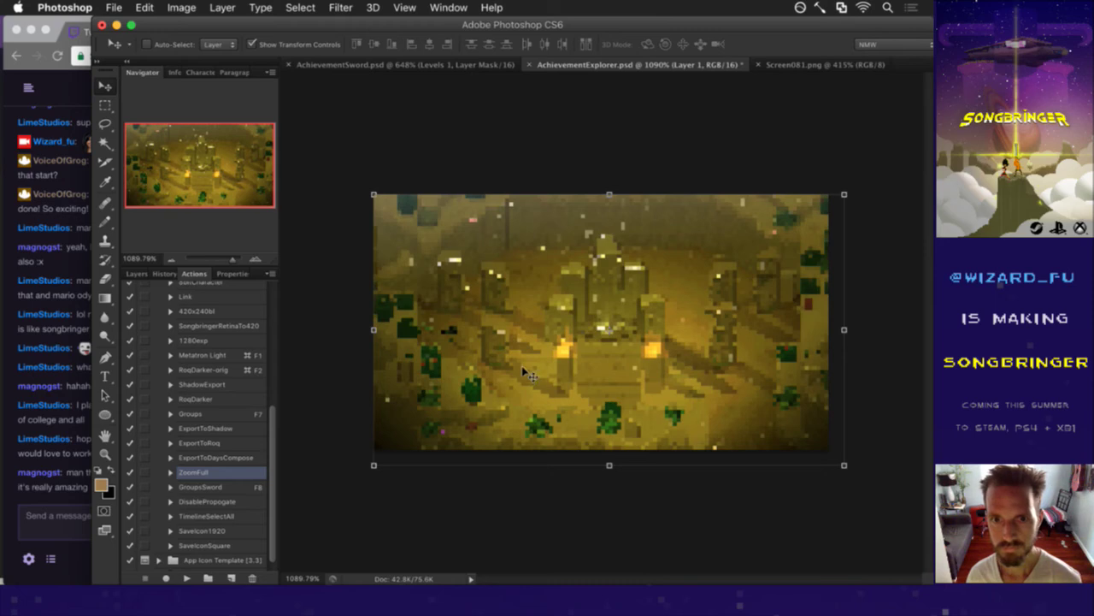
Switch to the Twitch chat in Chrome, read the newest messages about game studios and degrees, and return to Photoshop.
left_click(76, 508)
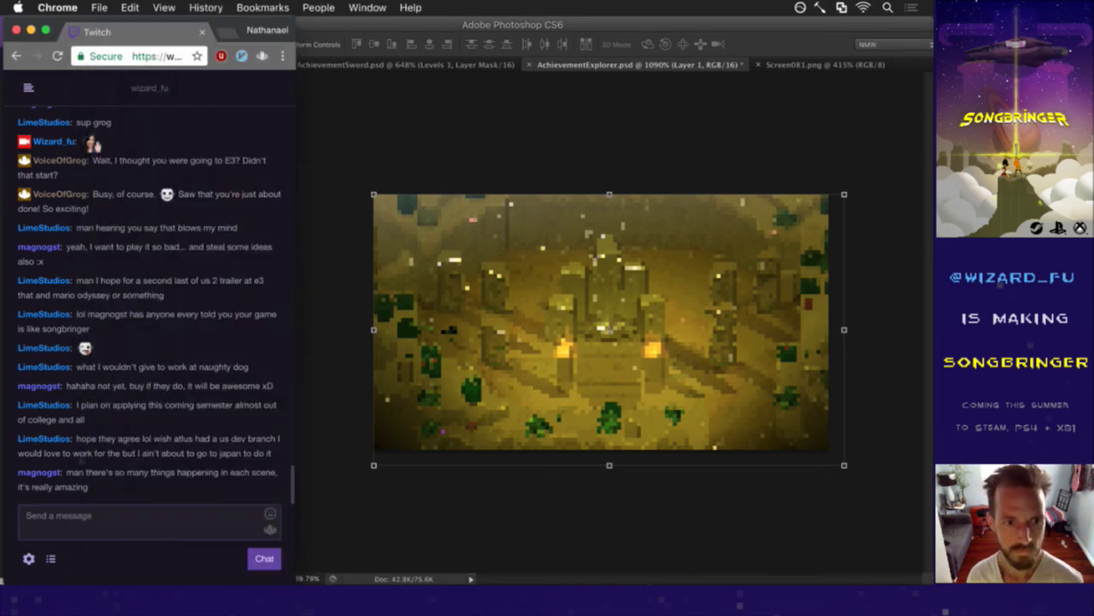
left_click_drag(86, 437, 137, 440)
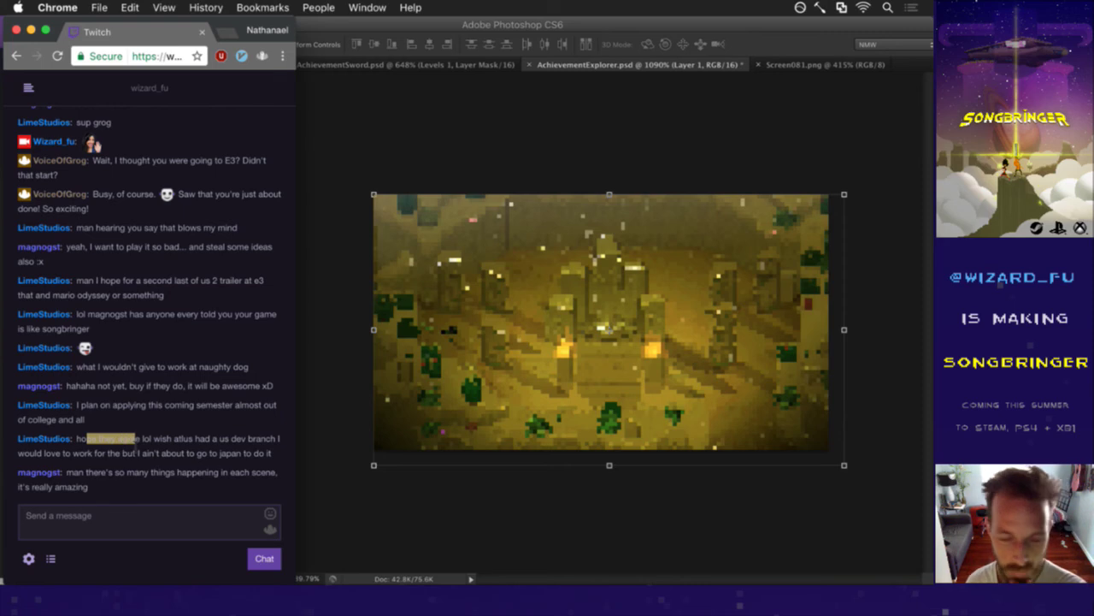
left_click(136, 426)
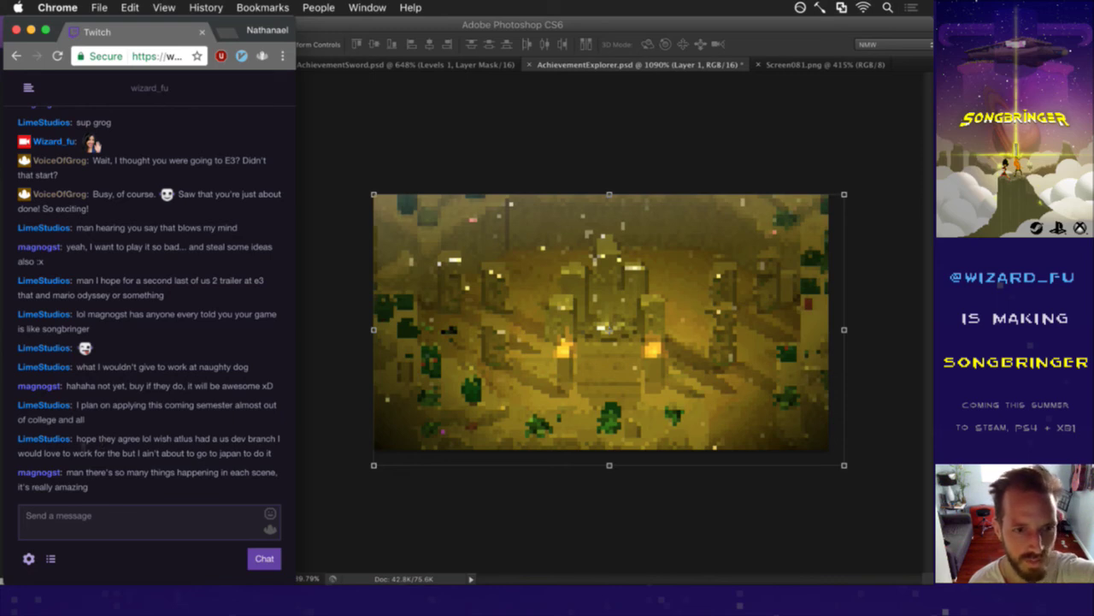
left_click_drag(19, 438, 188, 451)
left_click(156, 445)
left_click(188, 451)
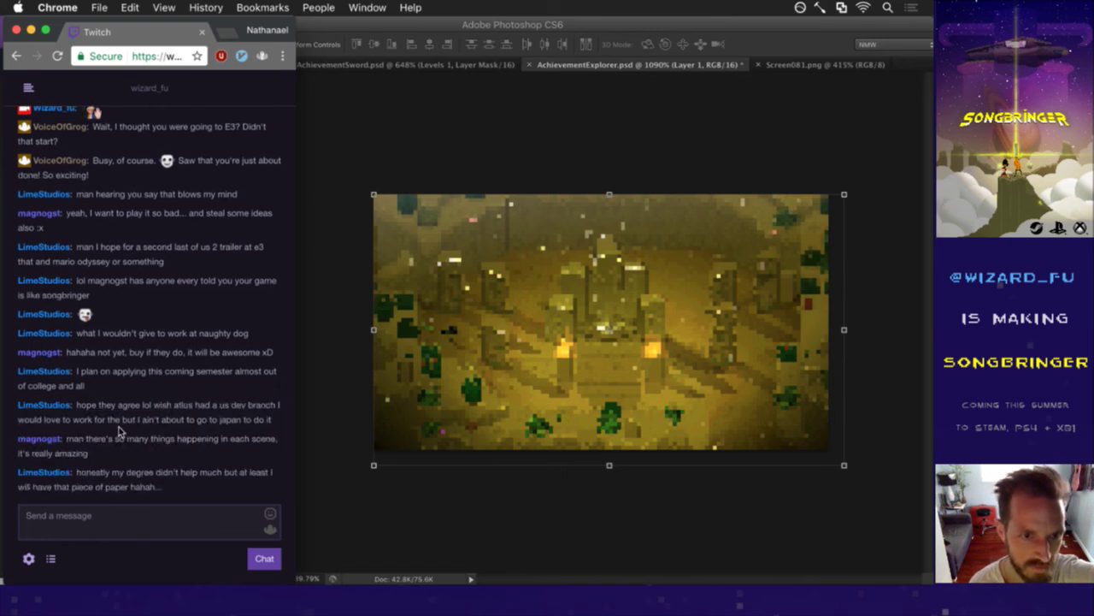
left_click_drag(171, 433, 231, 420)
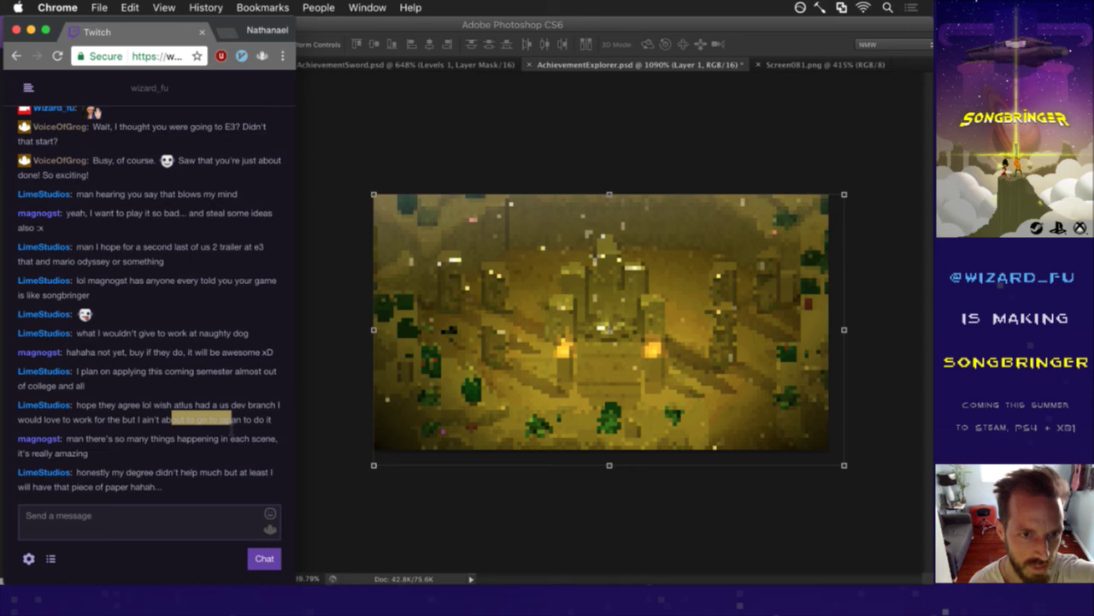
left_click(175, 462)
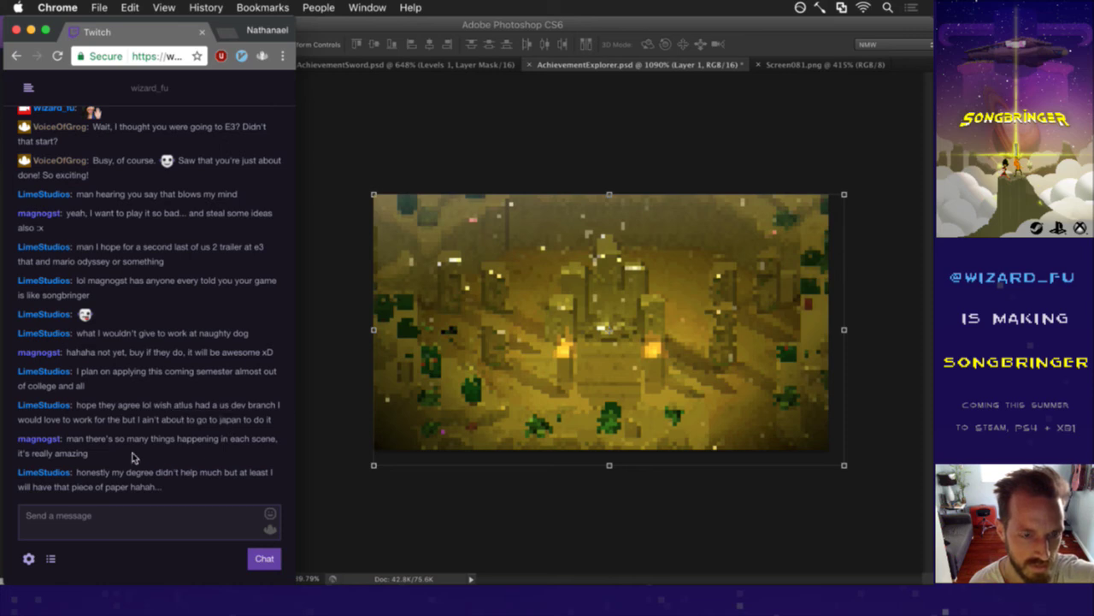
left_click_drag(85, 440, 117, 445)
triple_click(104, 450)
left_click(101, 453)
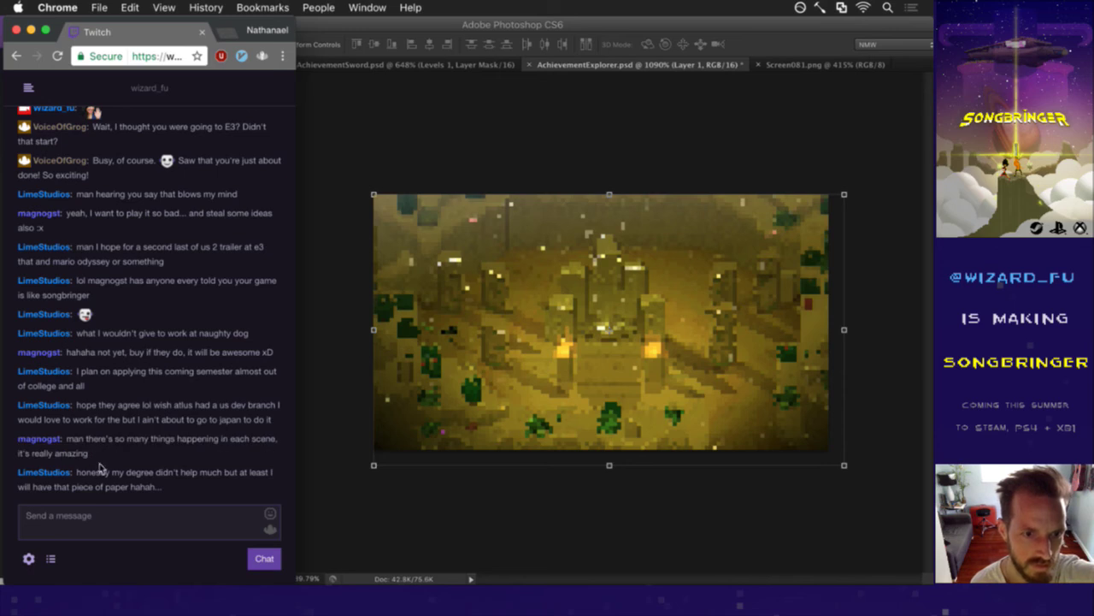
triple_click(92, 482)
left_click(159, 492)
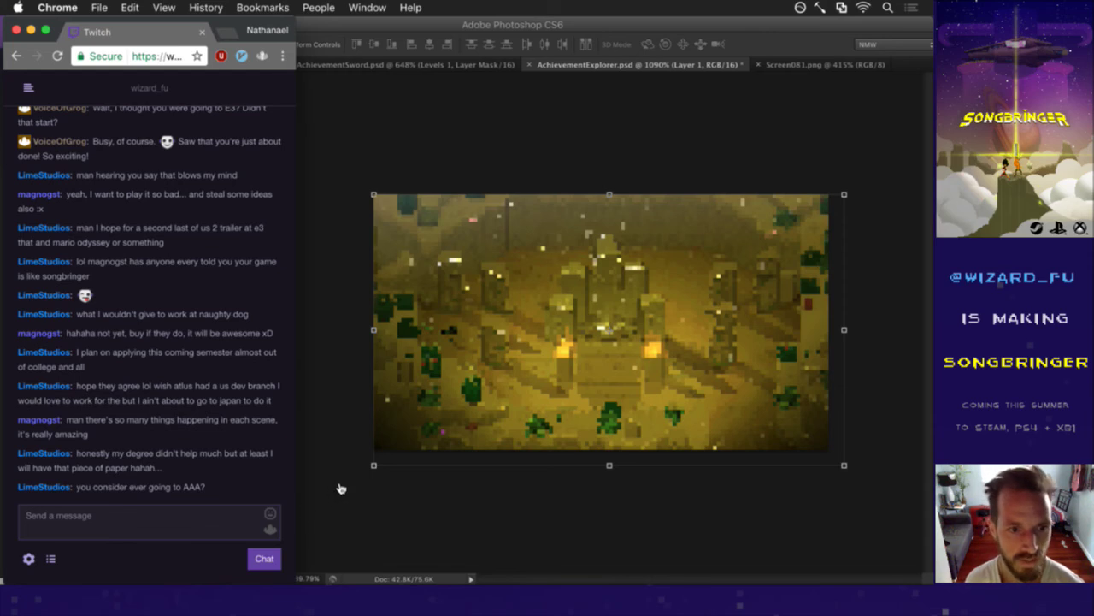
left_click(391, 494)
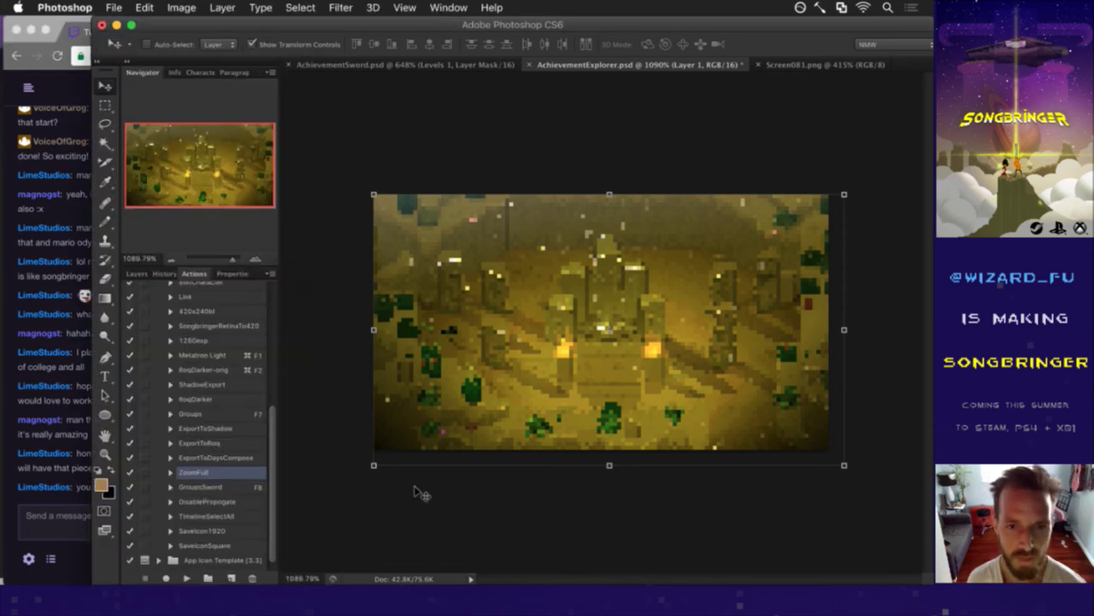
Nudge Layer 1 of AchievementExplorer.psd two pixels left and one pixel up.
key("Left")
key("Left")
key("Up")
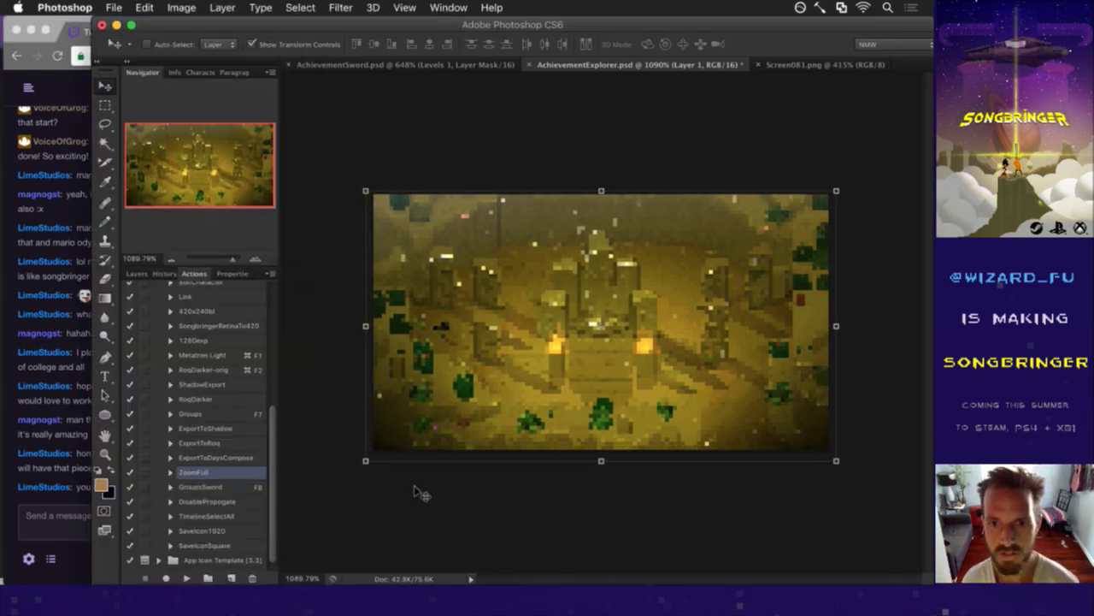
key("m")
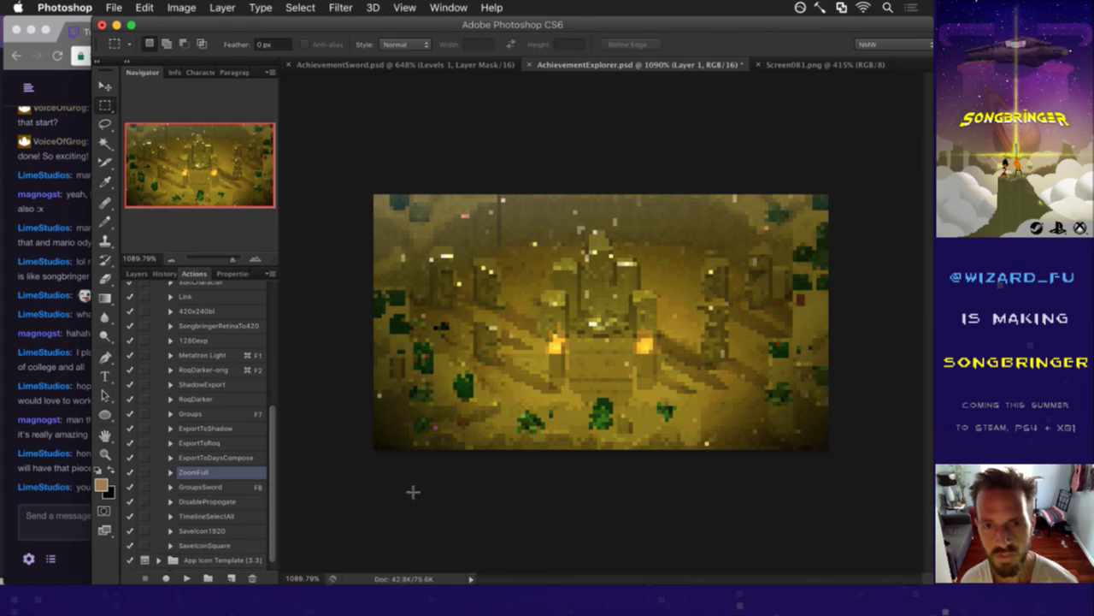
key("v")
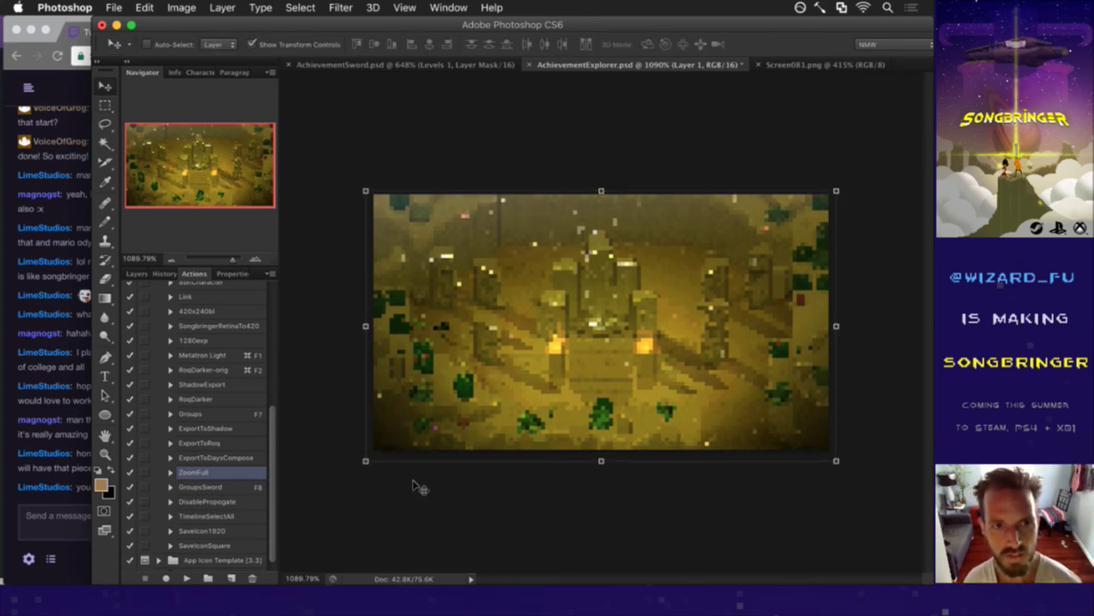
key("m")
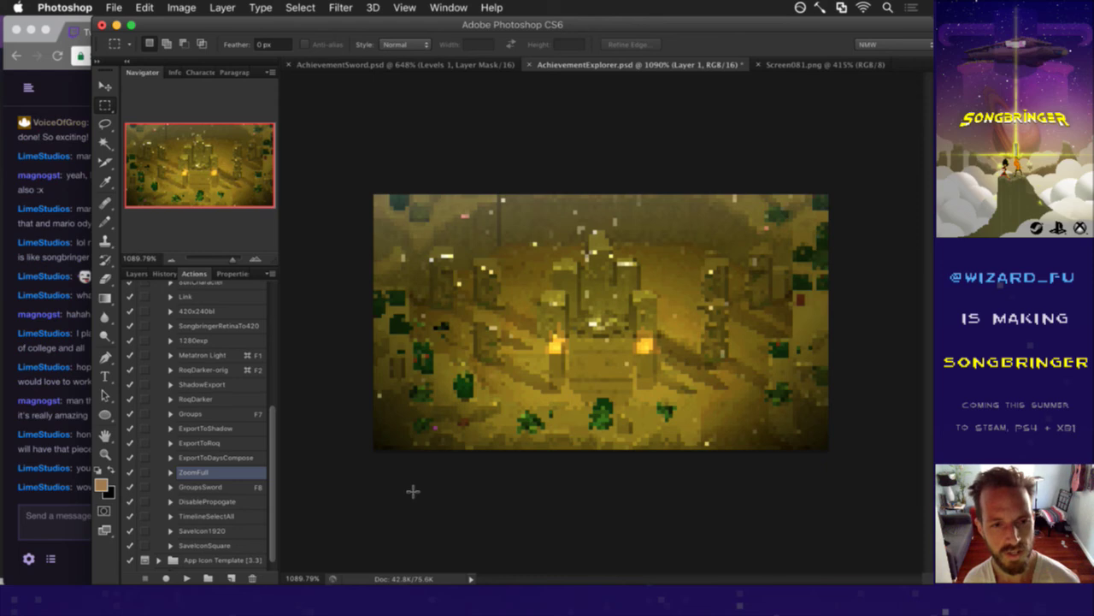
Choose the SaveIcon1920 action and read the newest message in the Twitch chat.
left_click(219, 530)
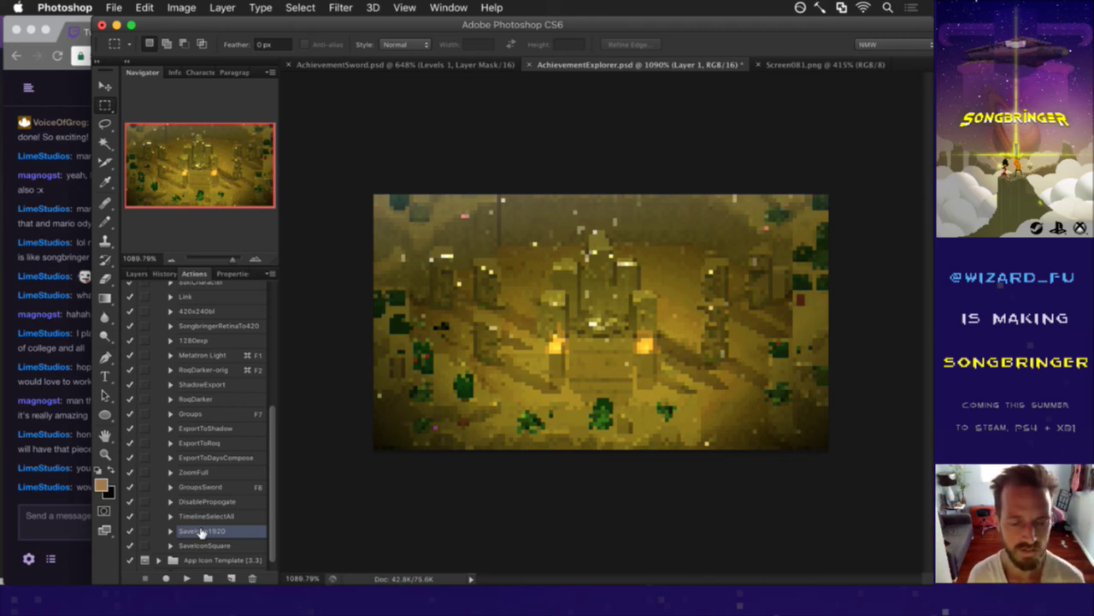
left_click(79, 506)
left_click(349, 533)
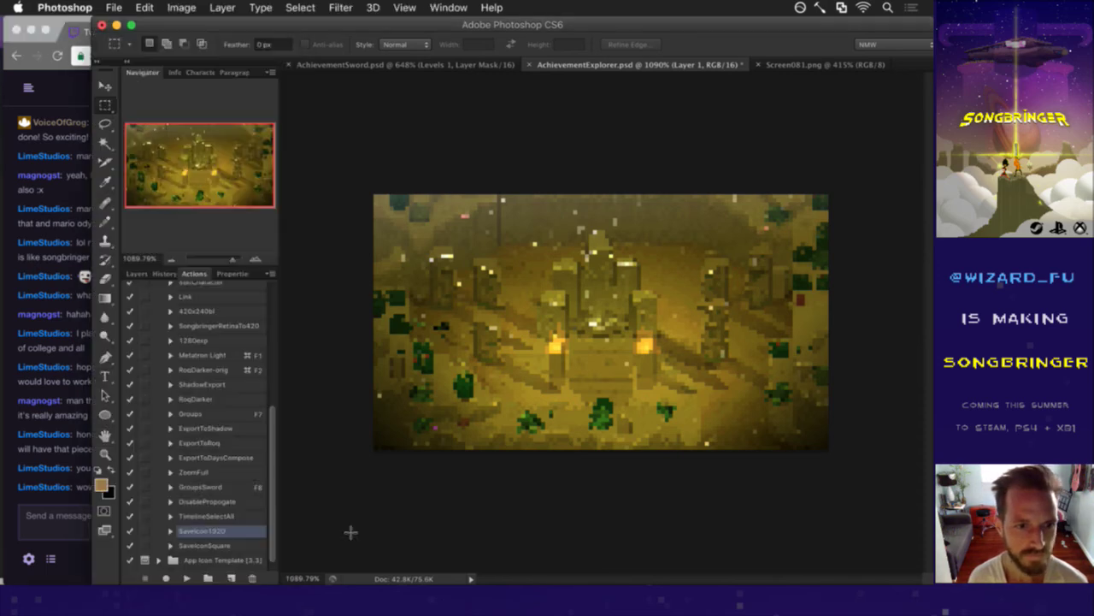
left_click(86, 498)
left_click_drag(94, 487, 150, 489)
left_click(176, 490)
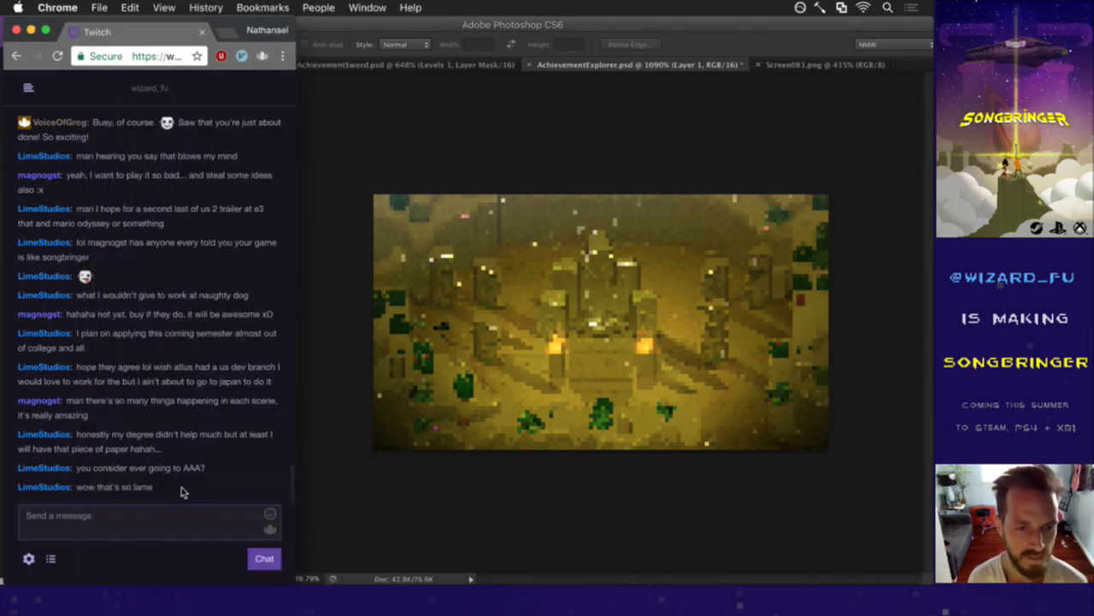
left_click(351, 513)
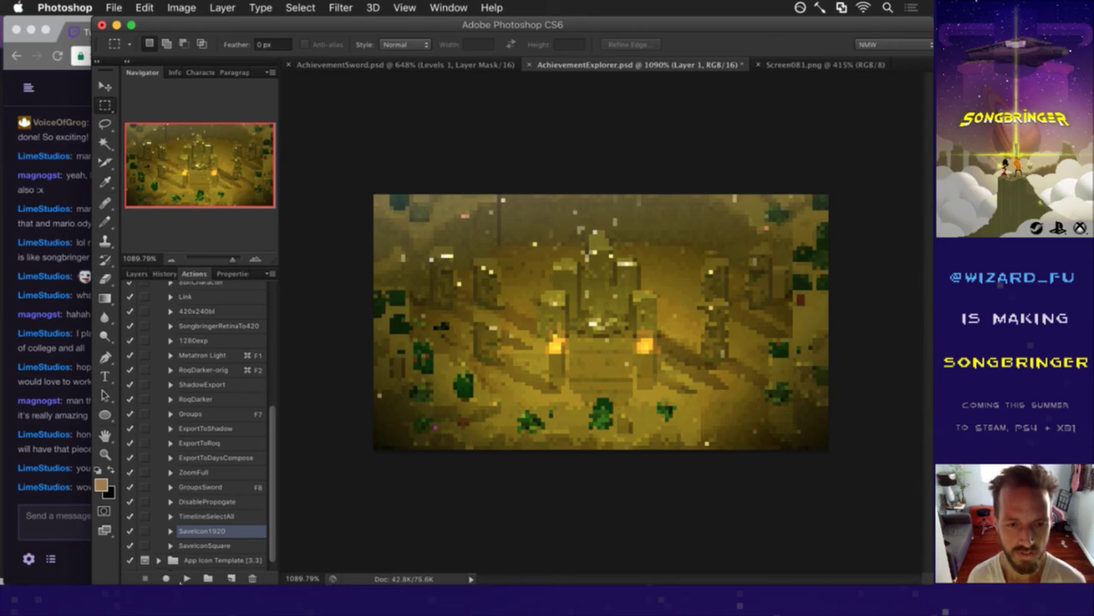
Make the vibrant and gray adjustment layers visible and run the SaveIcon1920 action to export the icon.
left_click(136, 273)
left_click_drag(152, 405, 163, 443)
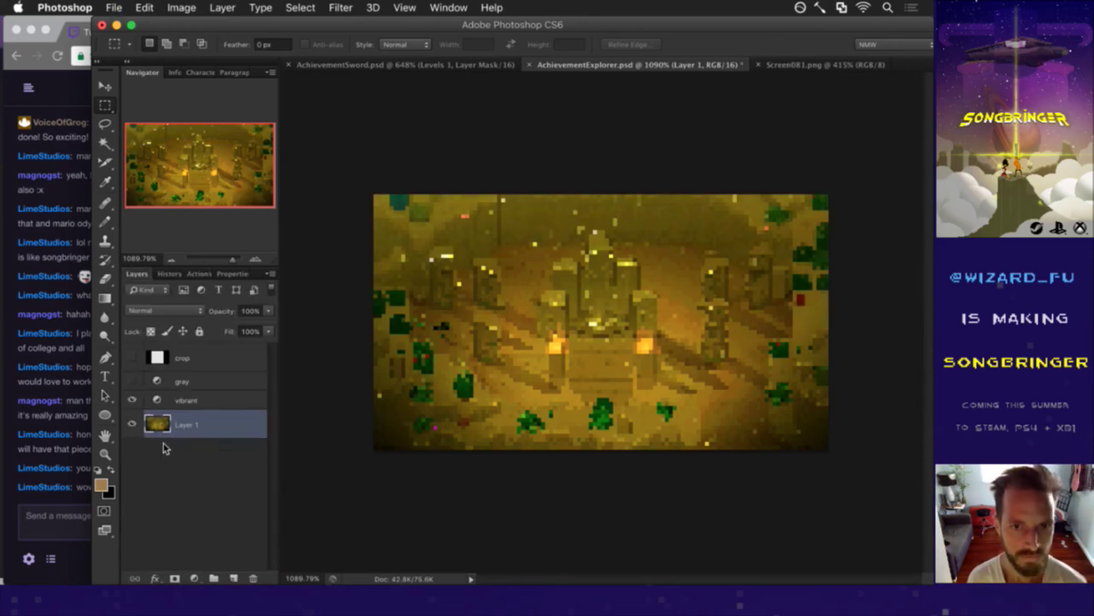
left_click(132, 400)
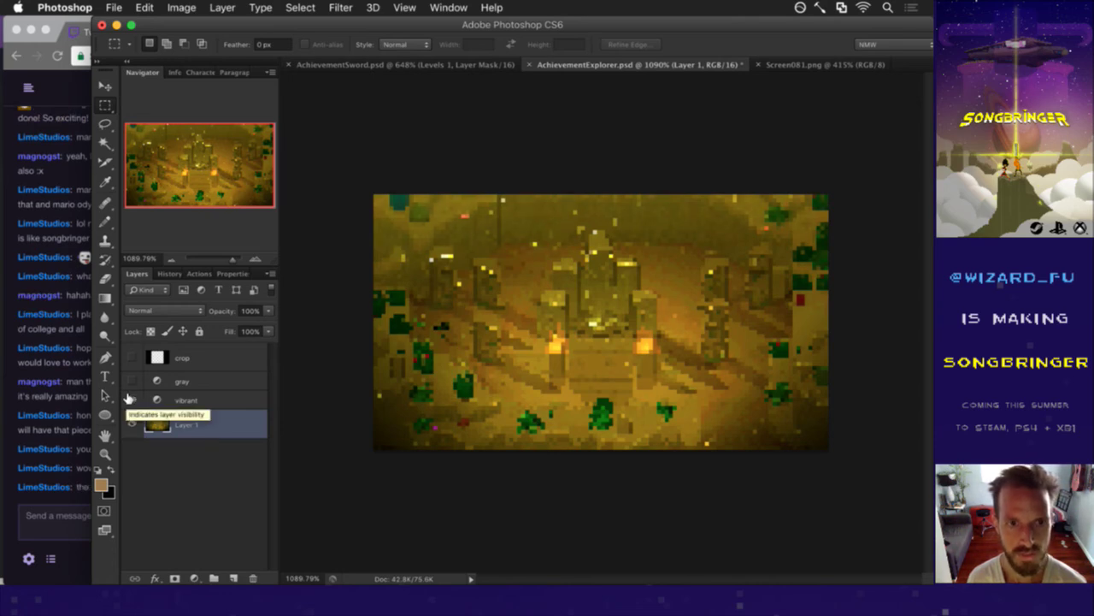
left_click(131, 380)
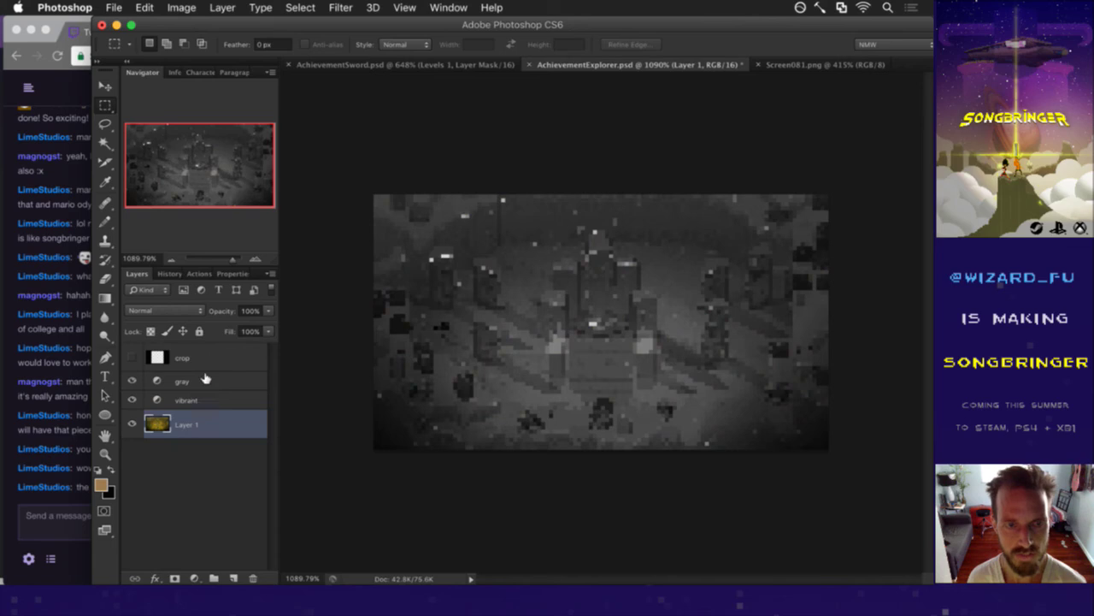
left_click(202, 273)
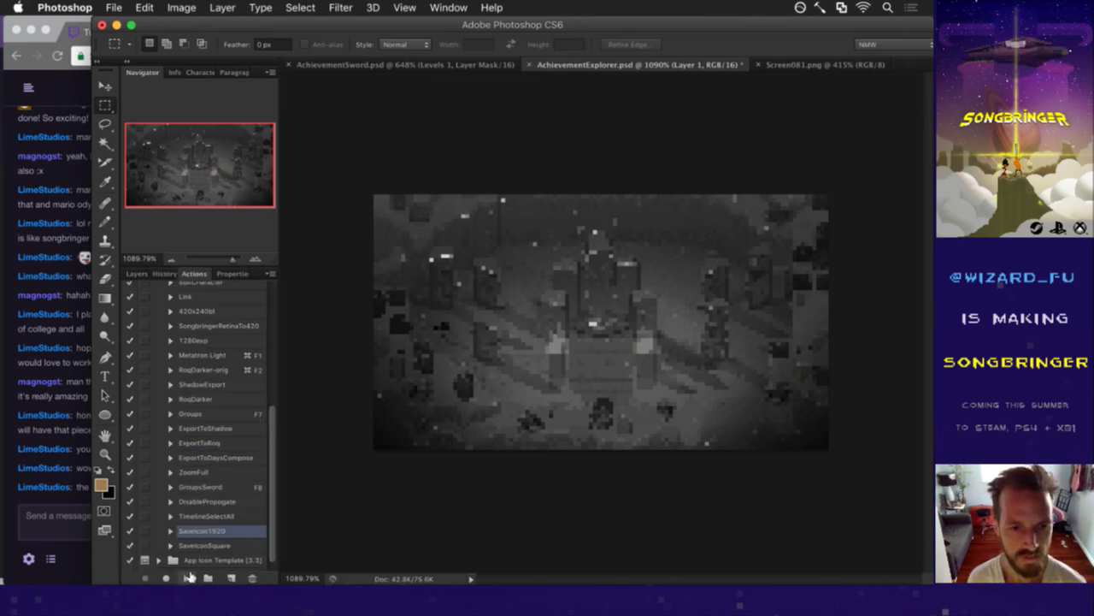
Read the newest Twitch chat message, and close the 06-10-17 folder window in Finder.
left_click(78, 502)
left_click_drag(99, 487, 178, 487)
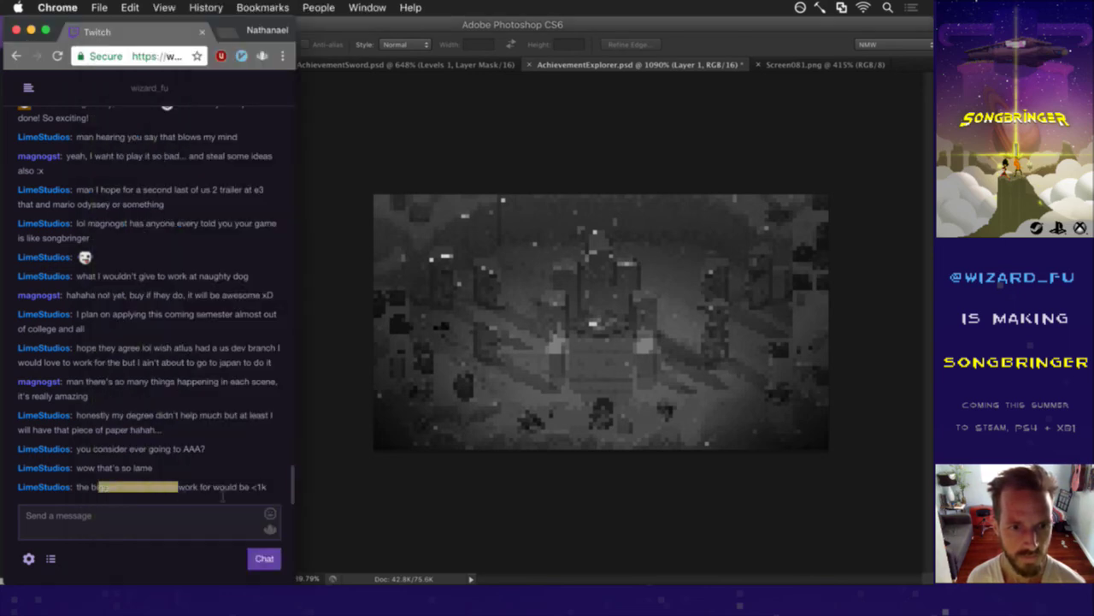
key("super+Tab")
key("super+Tab")
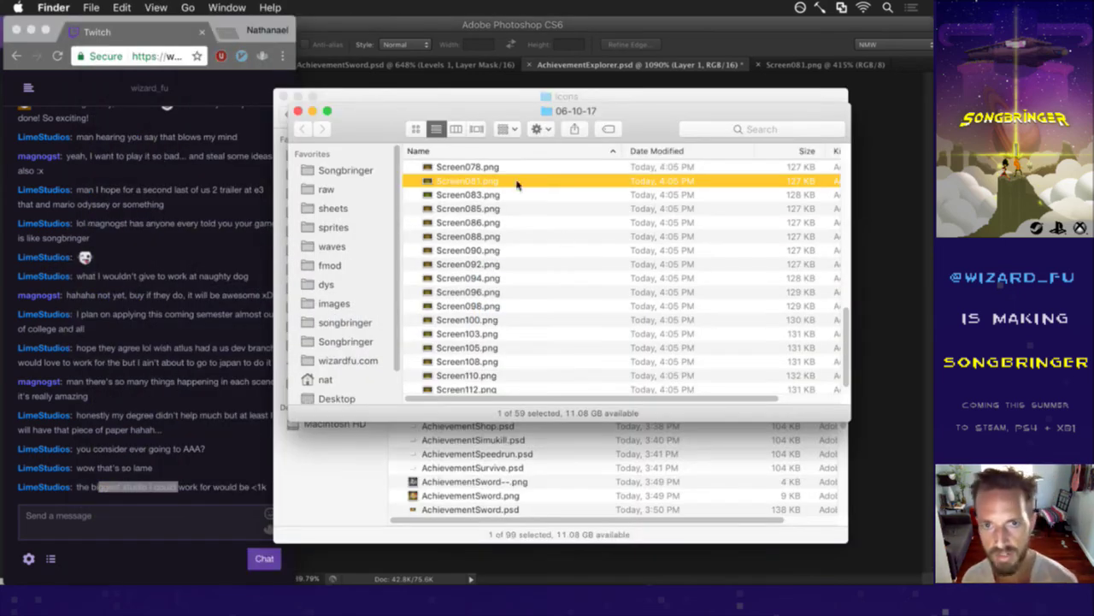
key("super+w")
key("F11")
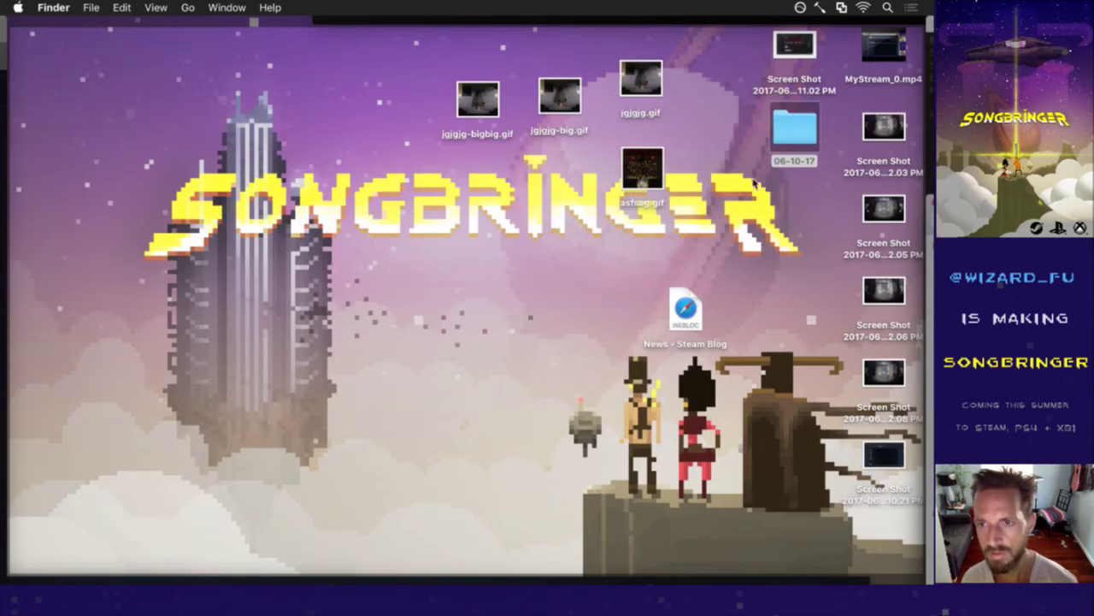
double_click(794, 128)
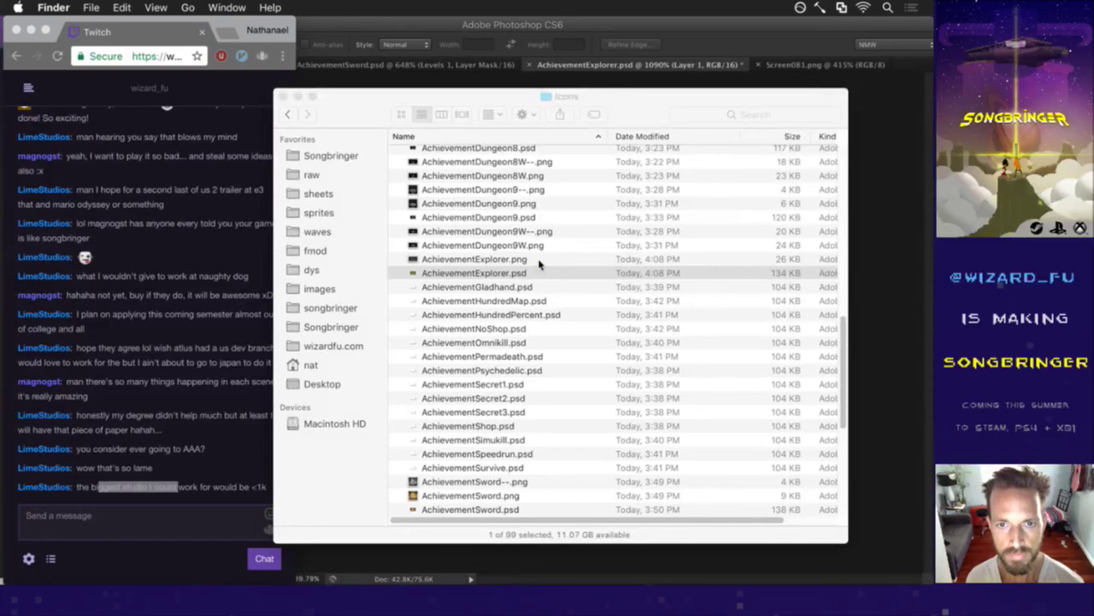
Preview AchievementExplorer.png in the Icons folder and try to append W-- to its file name.
left_click(539, 261)
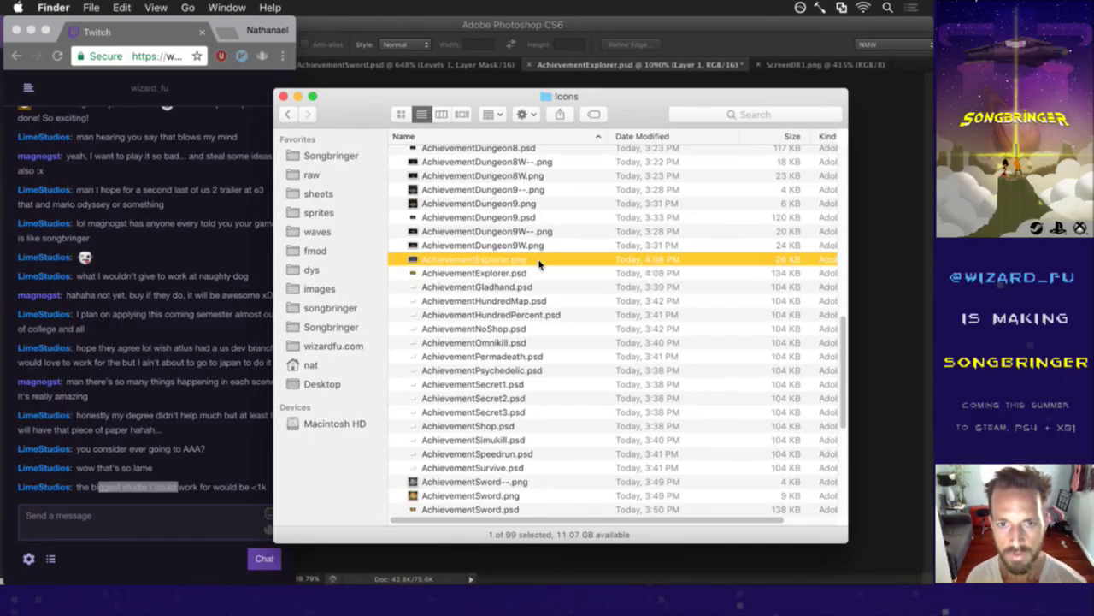
key("space")
key("space")
key("Return")
key("Right")
type("W--")
key("Return")
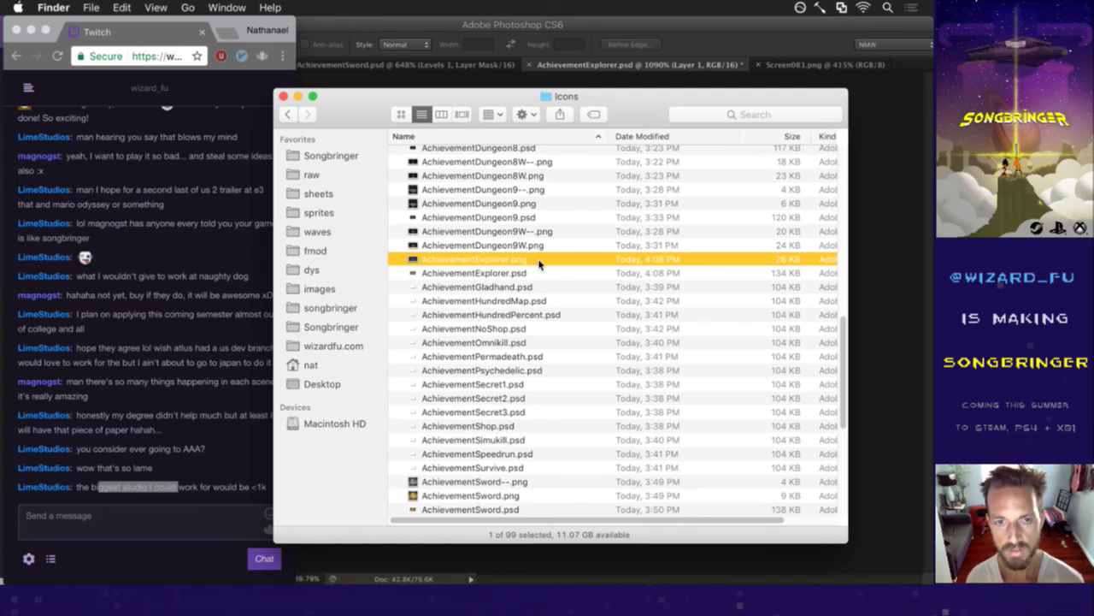
key("space")
key("space")
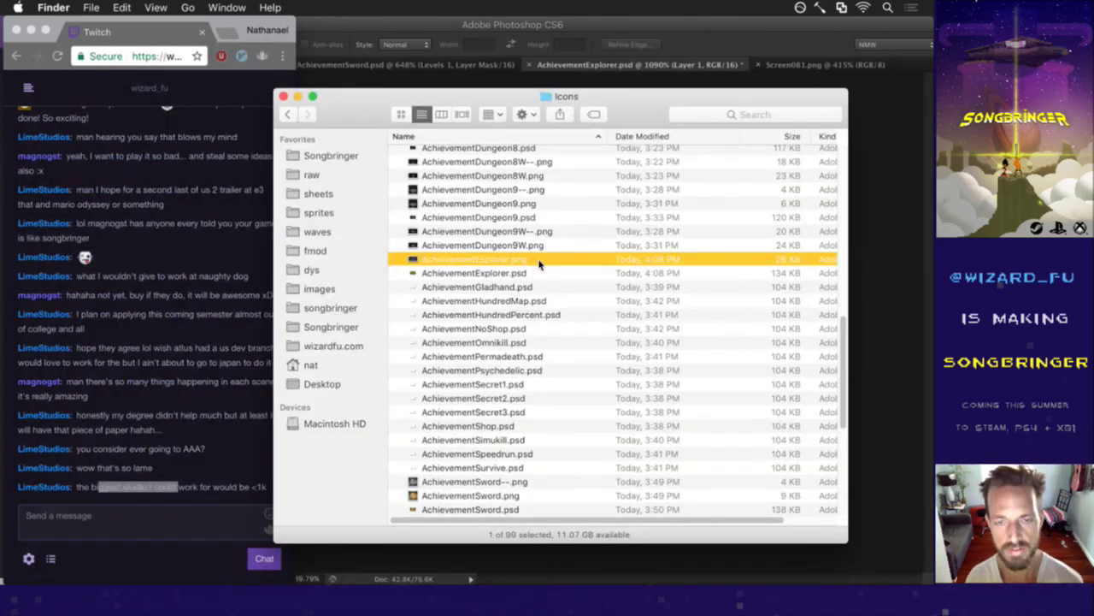
Switch to Photoshop and duplicate the Levels 1 layer of AchievementSword.psd into AchievementExplorer.psd.
left_click(560, 25)
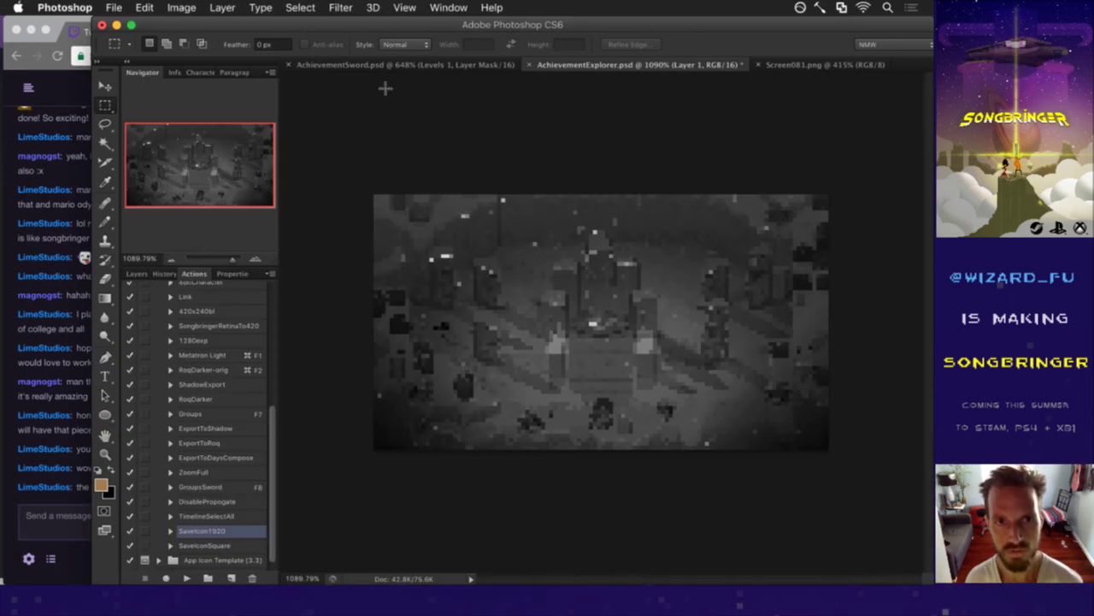
left_click(135, 273)
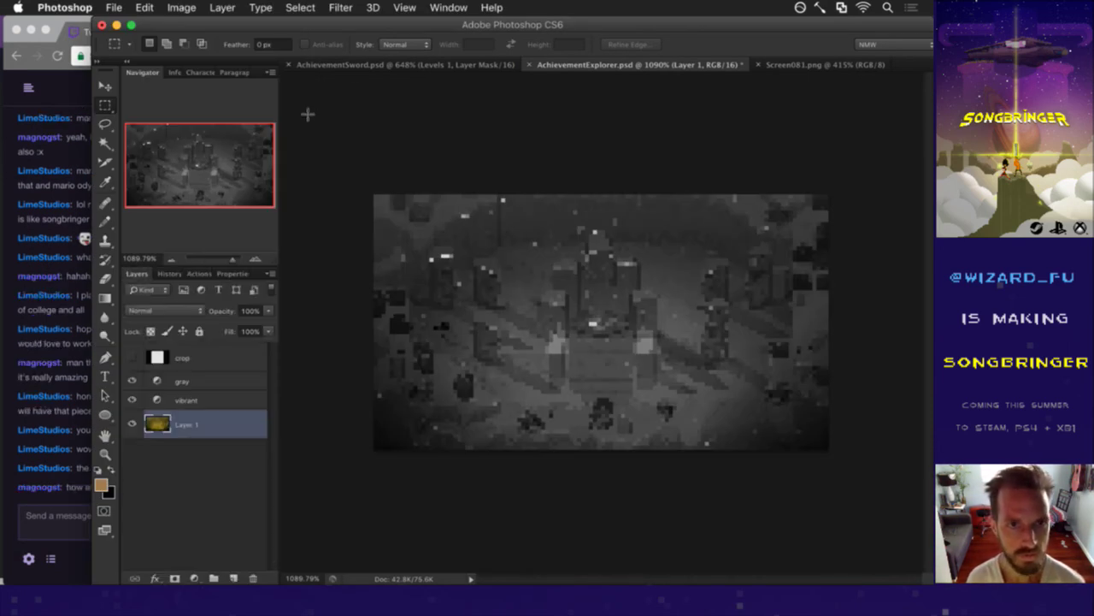
left_click(359, 65)
right_click(241, 348)
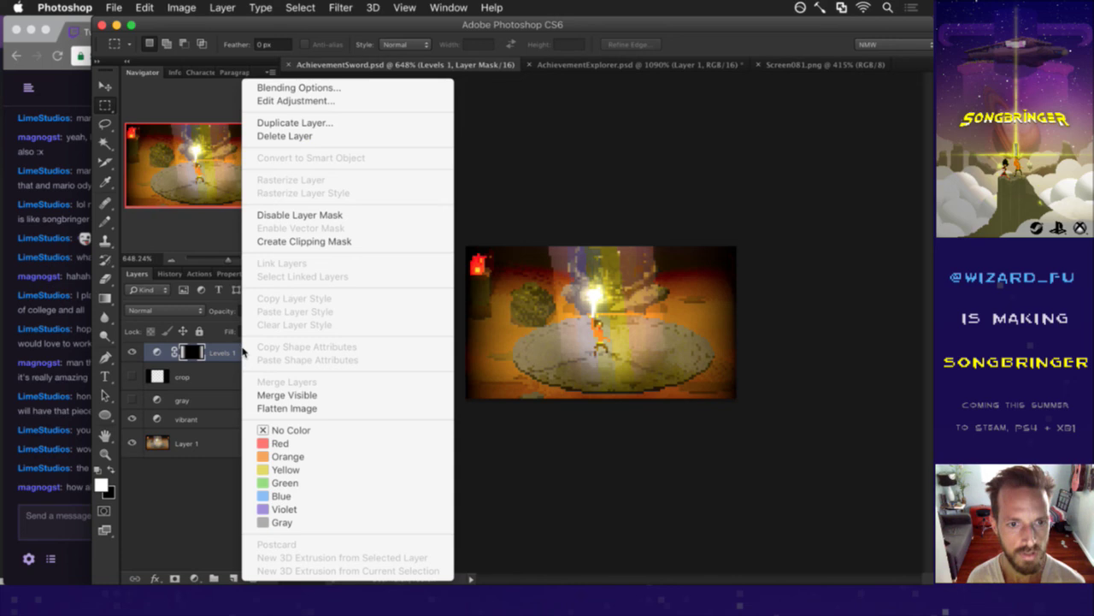
left_click(294, 123)
left_click(389, 297)
left_click(394, 313)
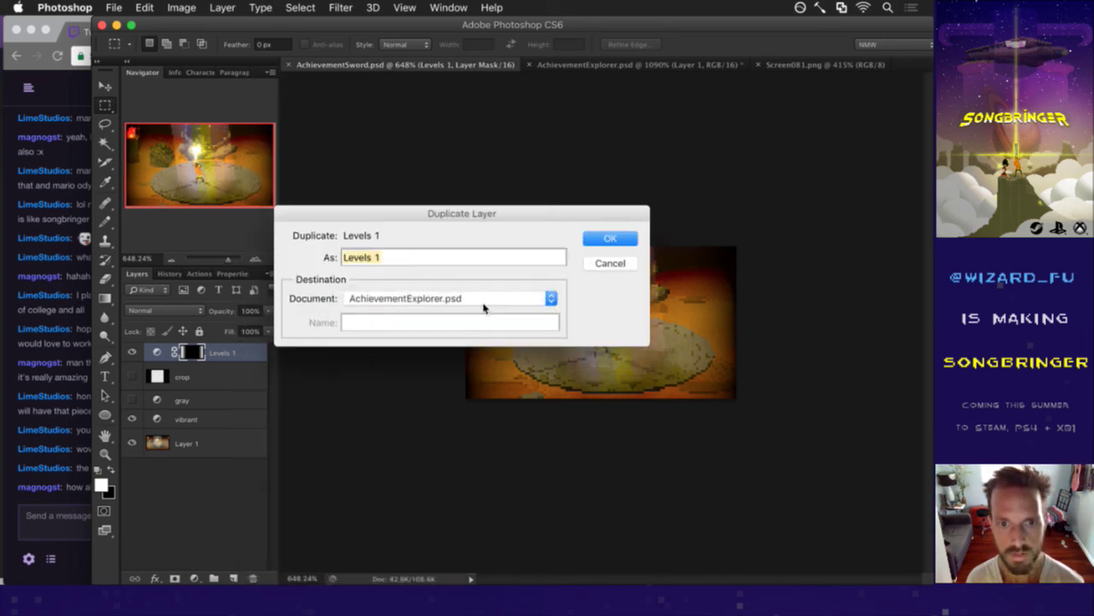
left_click(609, 243)
Close Screen081.png and move the Levels 1 layer above the gray layer in AchievementExplorer.psd.
left_click(858, 68)
key("super+w")
left_click(654, 69)
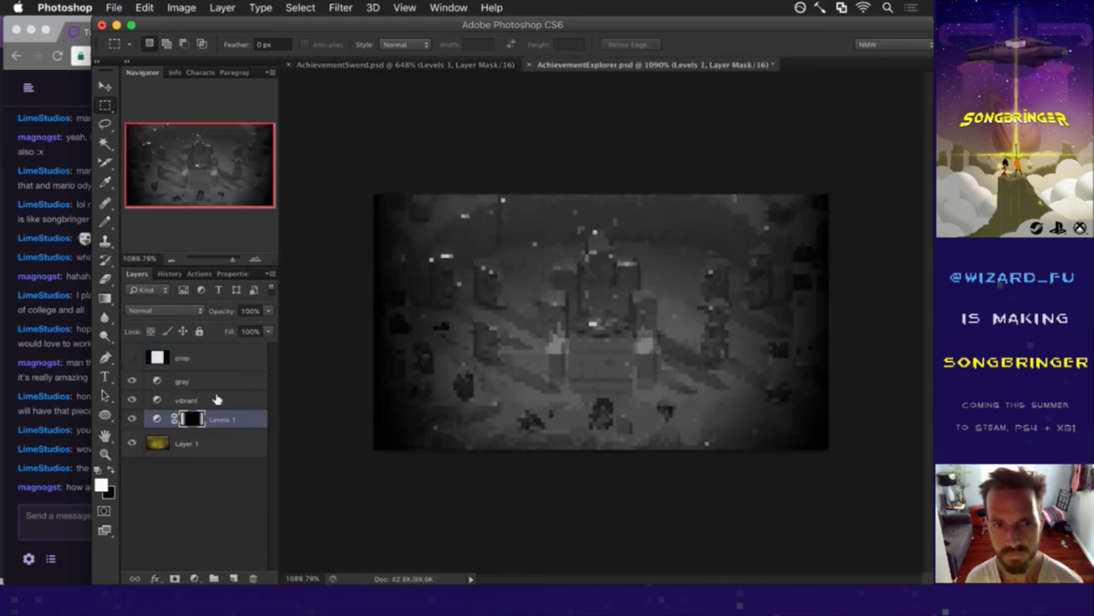
left_click_drag(154, 418, 169, 371)
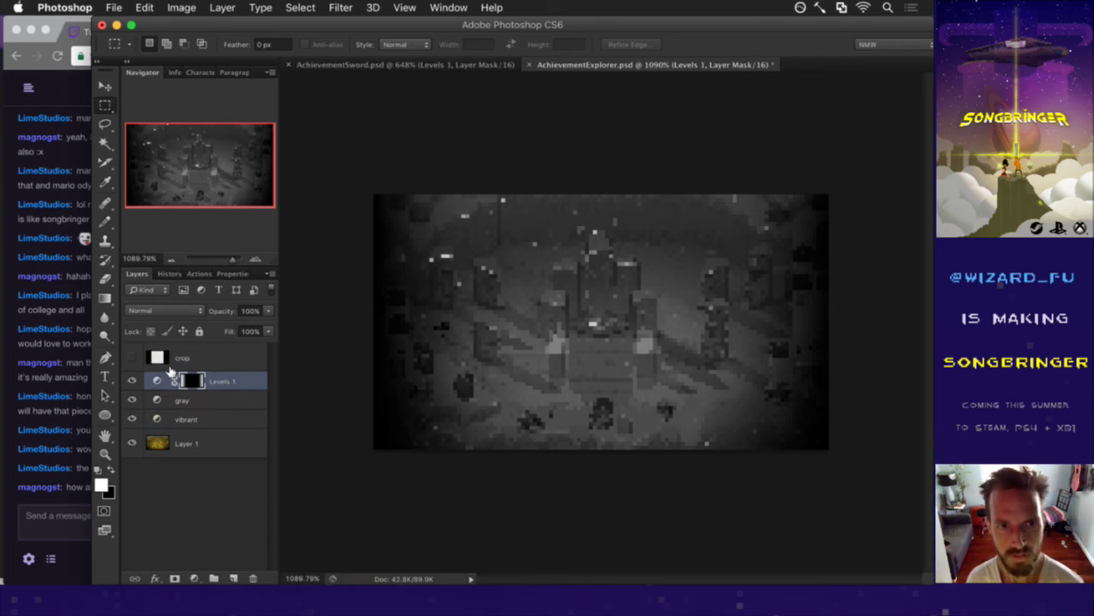
Compare the image with and without the Levels 1 layer, leaving it hidden, and save AchievementExplorer.psd.
left_click(132, 379)
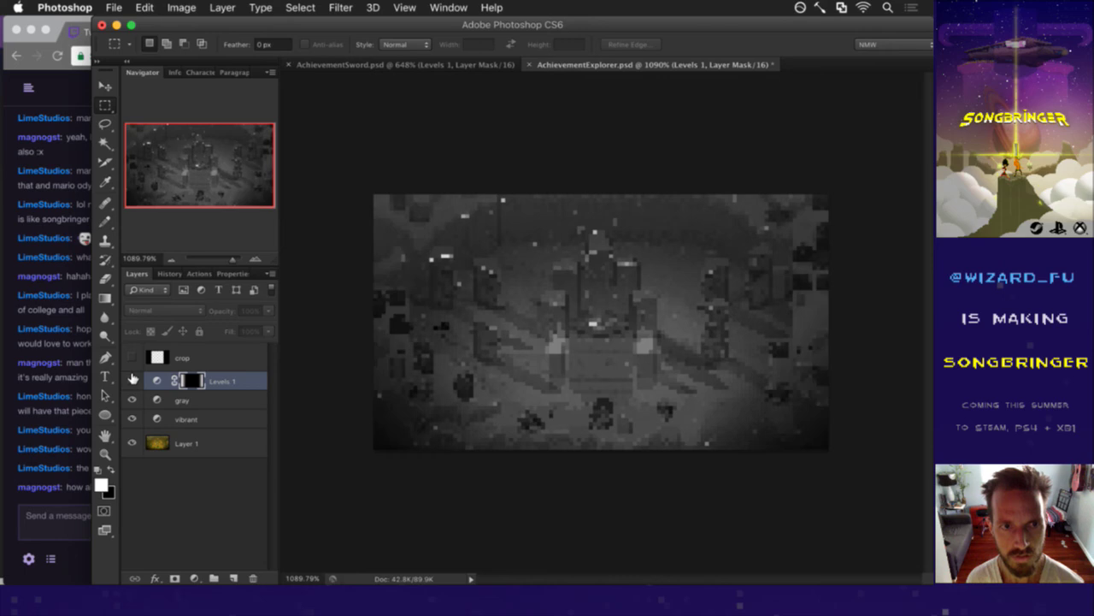
left_click(132, 380)
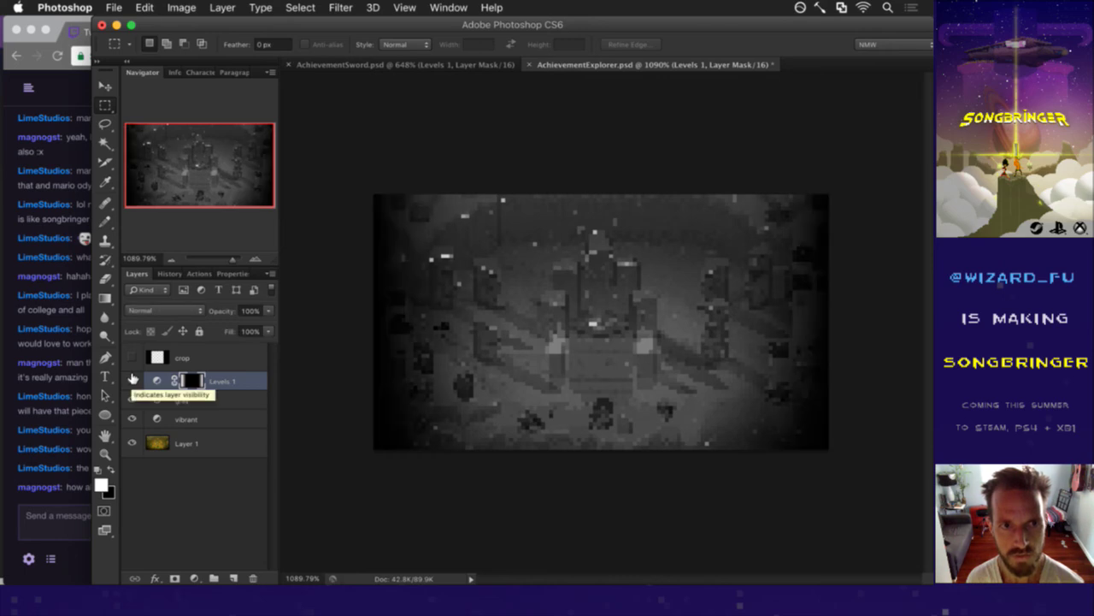
left_click(133, 380)
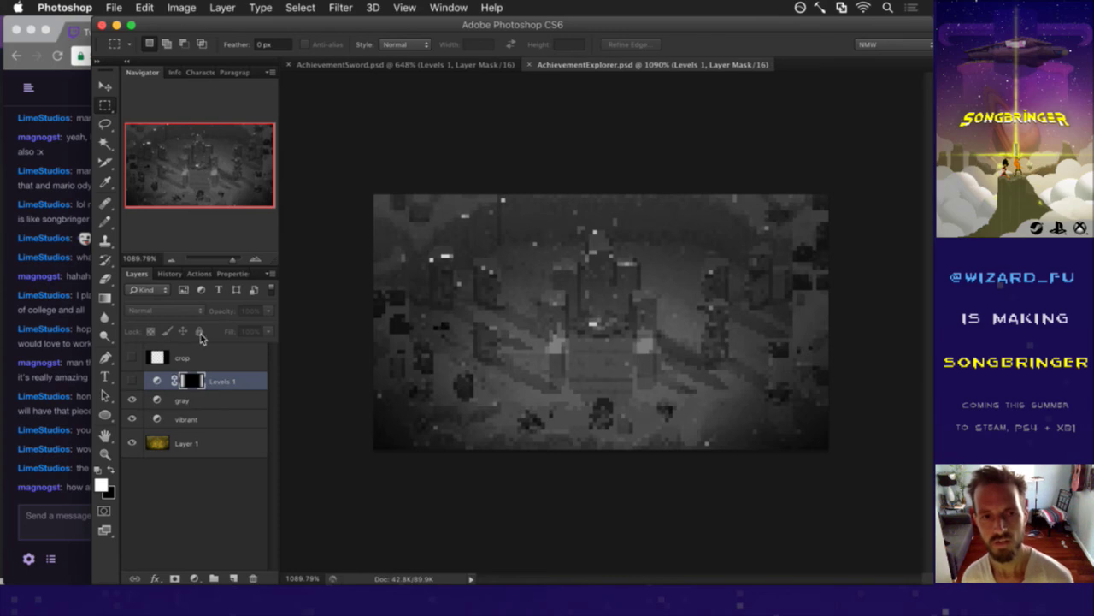
Switch to the Twitch chat and read the latest viewer message.
left_click(69, 500)
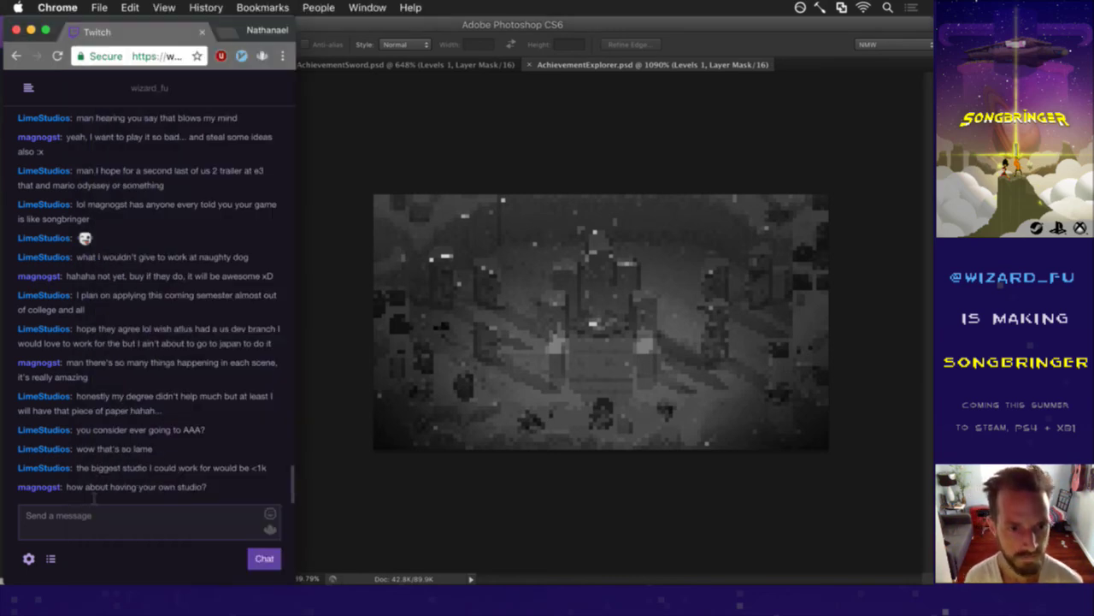
left_click_drag(88, 497, 251, 493)
left_click(252, 489)
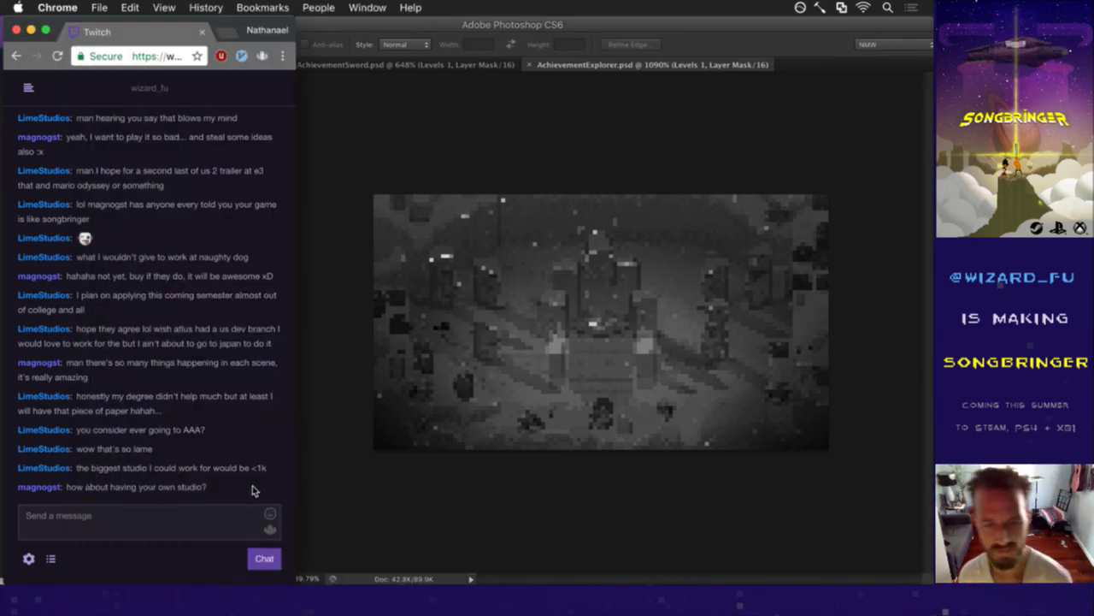
Switch to Finder and preview the exported AchievementExplorer.png.
key("super+Tab")
key("super+Tab")
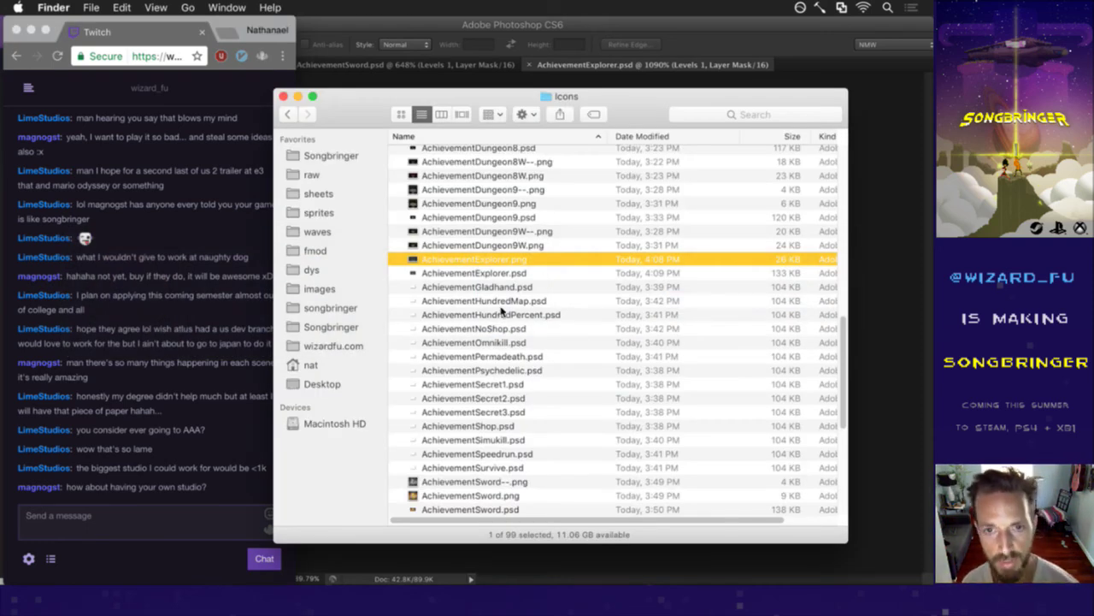
key("space")
key("space")
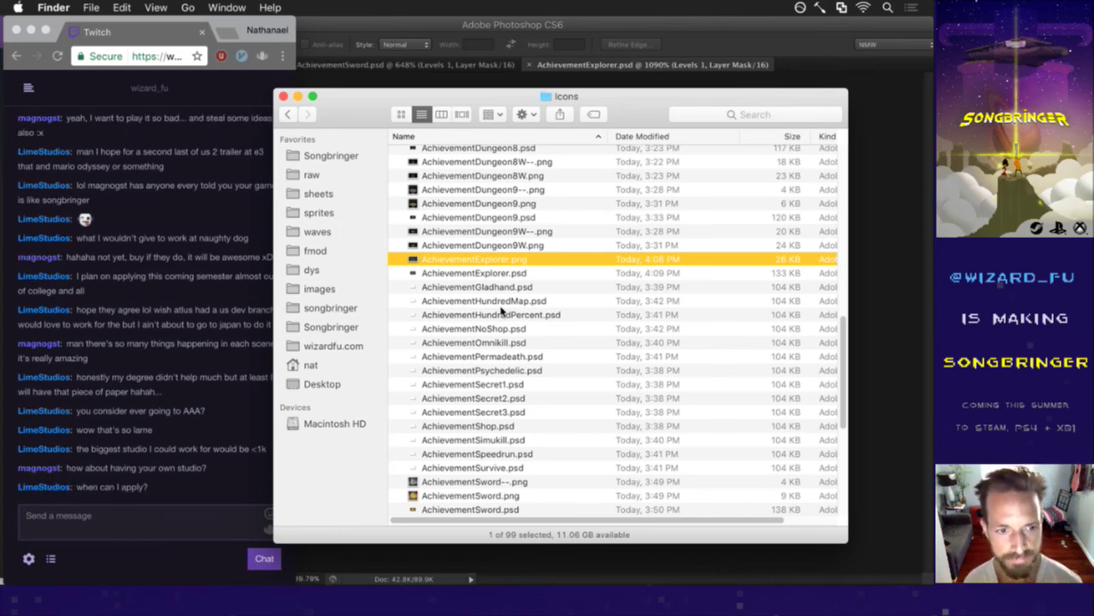
Check the Twitch chat again and reopen the preview of AchievementExplorer.png in Finder.
left_click(173, 524)
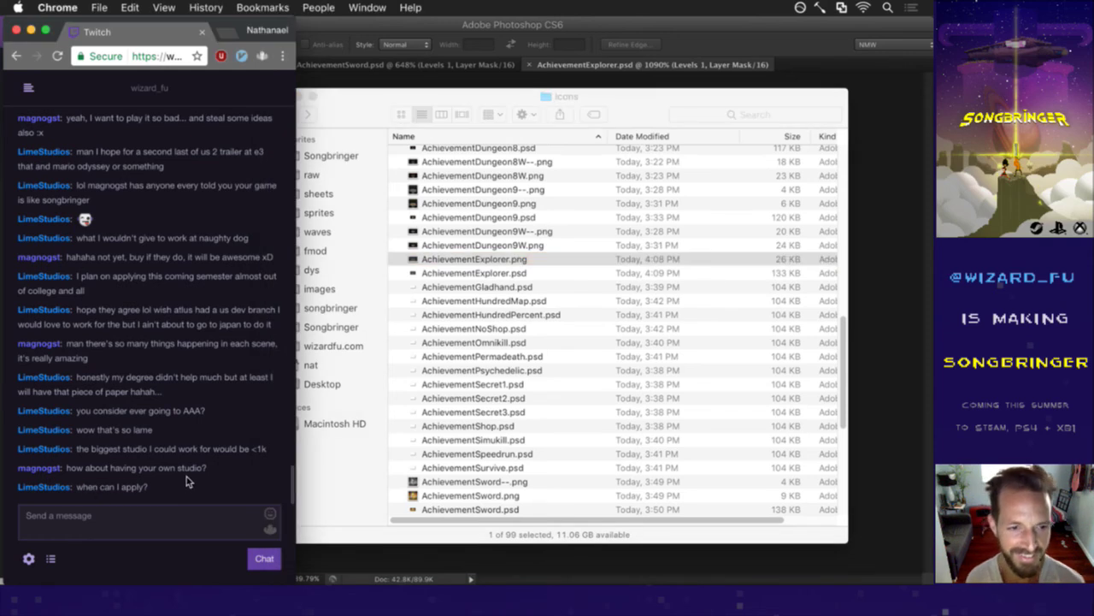
left_click(360, 109)
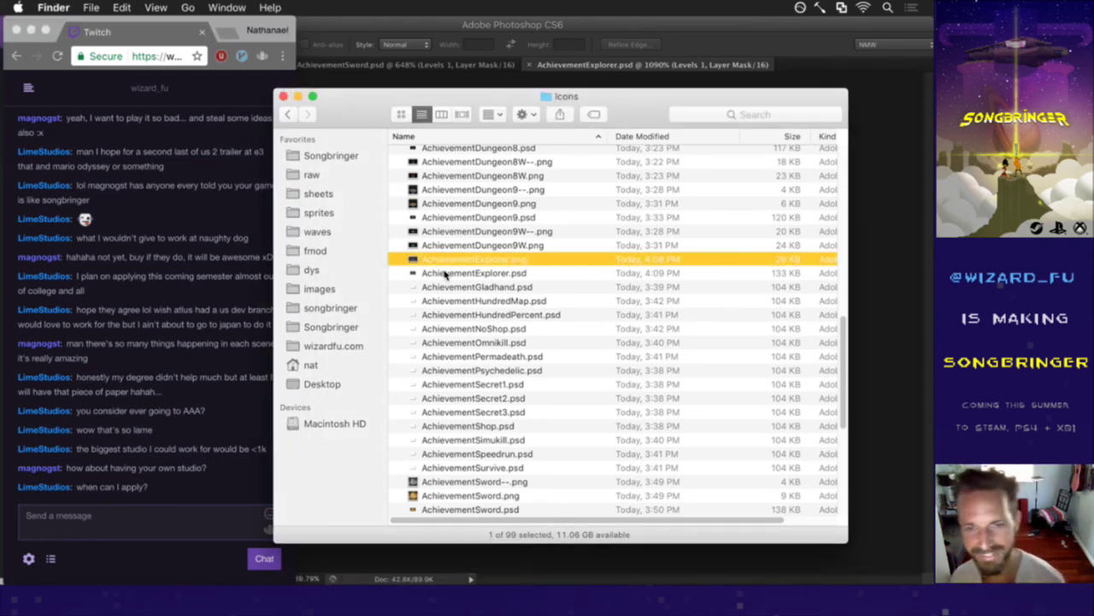
key("space")
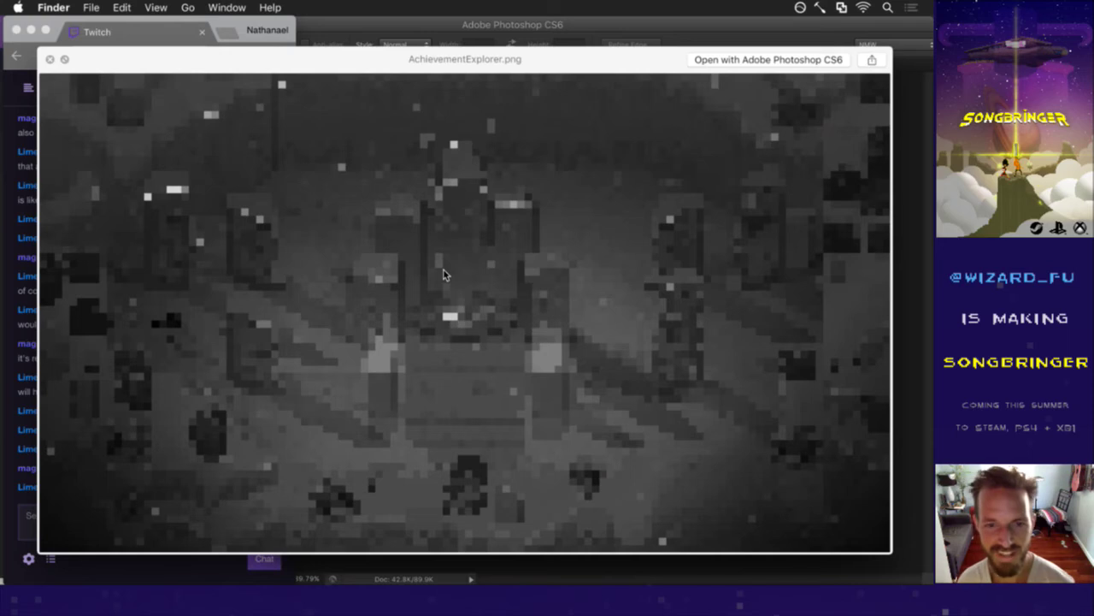
Close the preview and rename AchievementExplorer.png as AchievementExplorerW--.png in the Icons folder.
key("space")
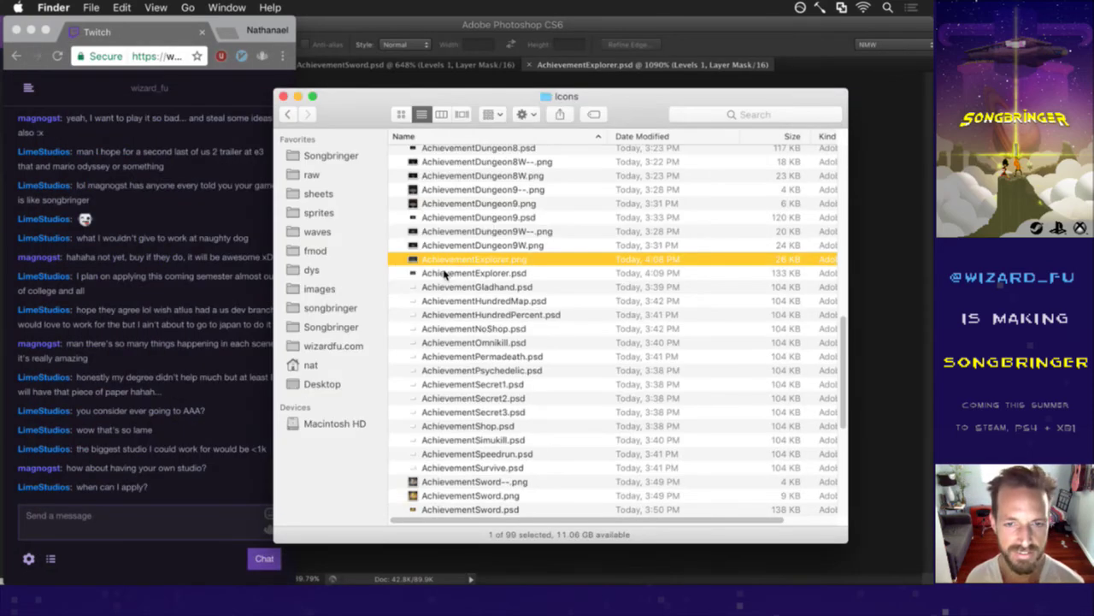
key("space")
key("space")
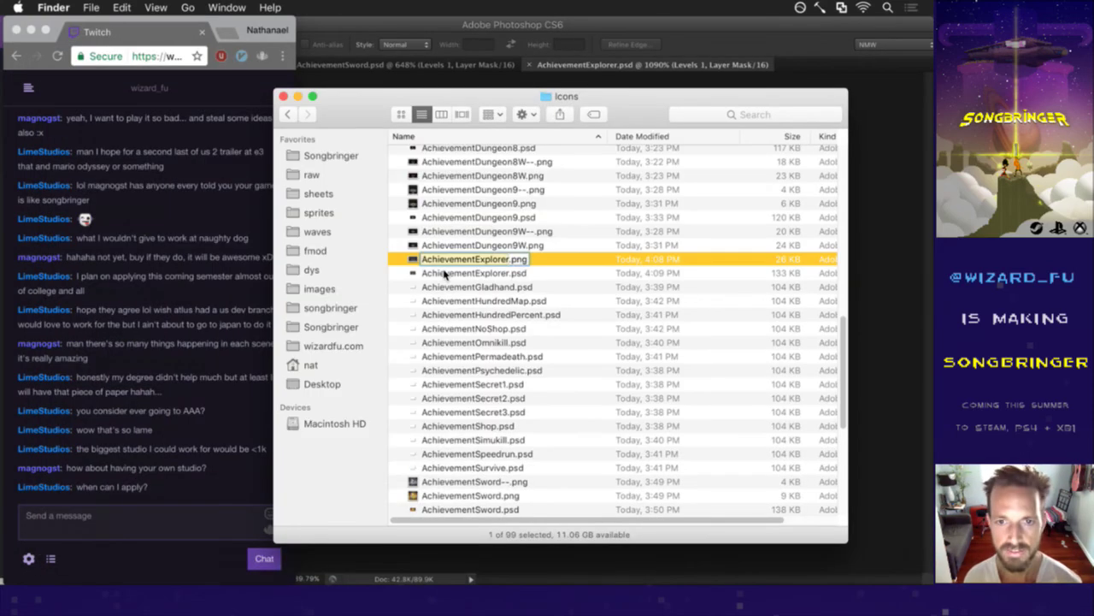
key("Return")
key("Right")
type("W")
key("Return")
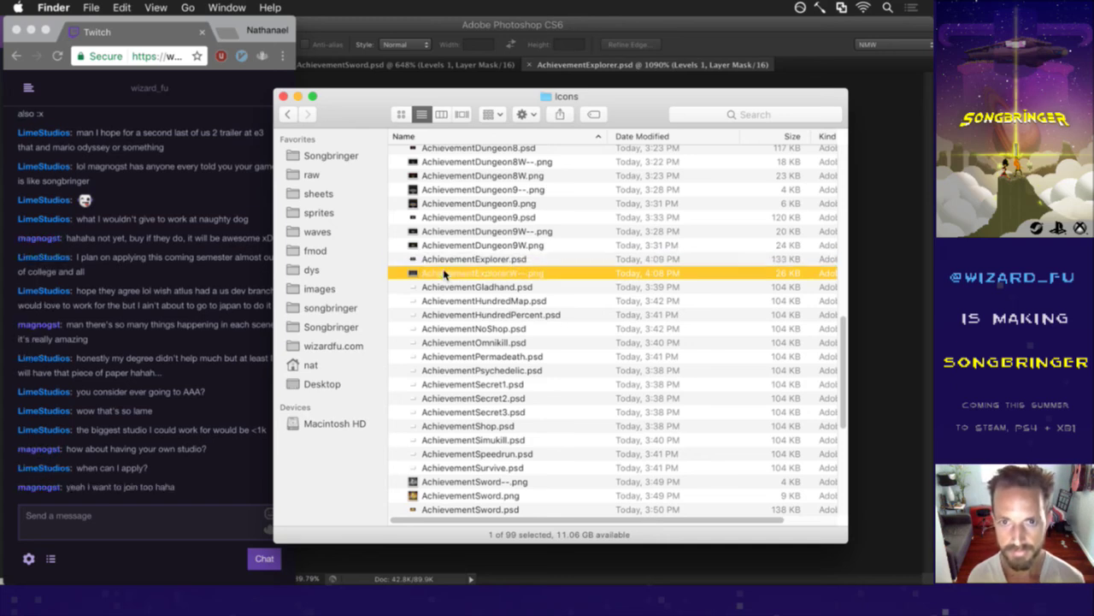
Switch to Photoshop and delete the Levels 1 adjustment layer from AchievementExplorer.psd.
left_click(416, 29)
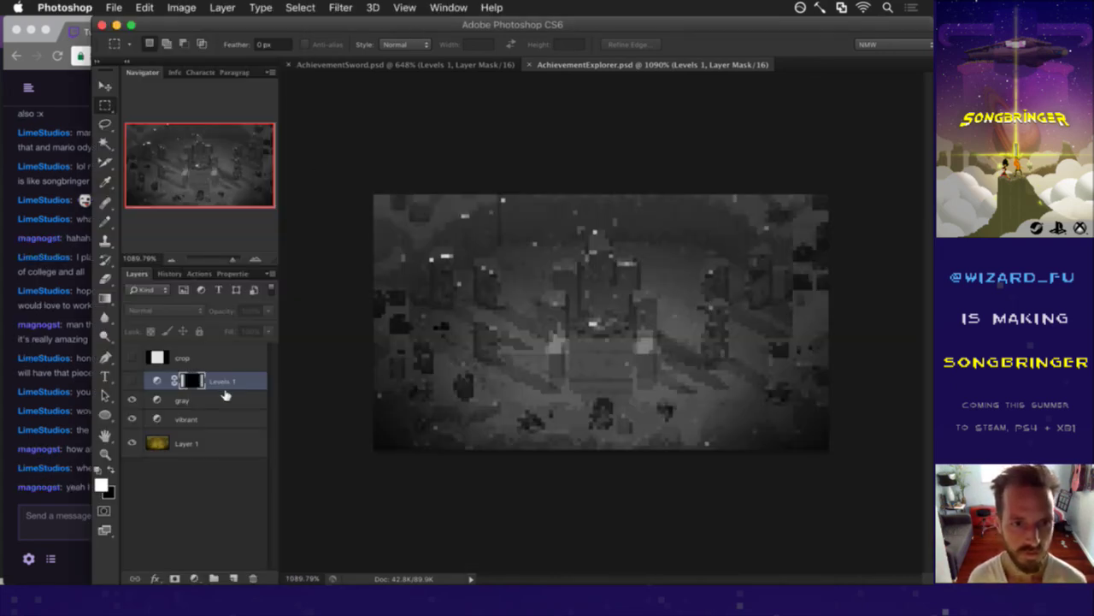
left_click(253, 578)
left_click(253, 578)
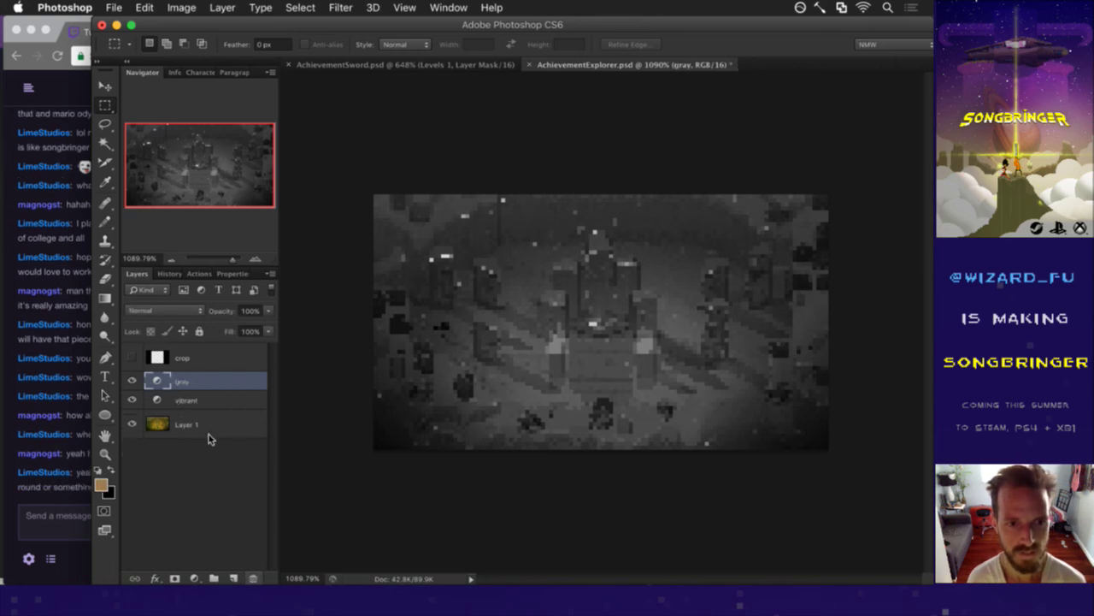
Export the grayscale square icon by running the SaveIconSquare action.
left_click(194, 274)
left_click(203, 545)
left_click(187, 578)
Switch to the Twitch chat and read the message about a funding round.
left_click(81, 500)
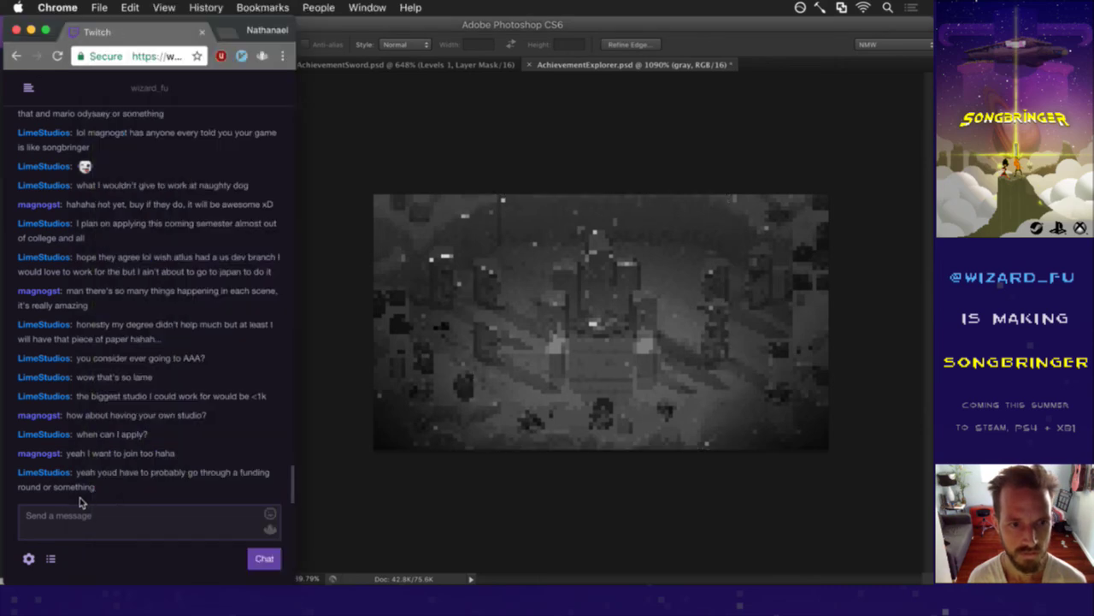
left_click_drag(83, 456, 104, 475)
left_click(176, 484)
Switch to Finder, preview the new AchievementExplorer.png and rename it as AchievementExplorer--.png.
key("super+Tab")
key("super+Tab")
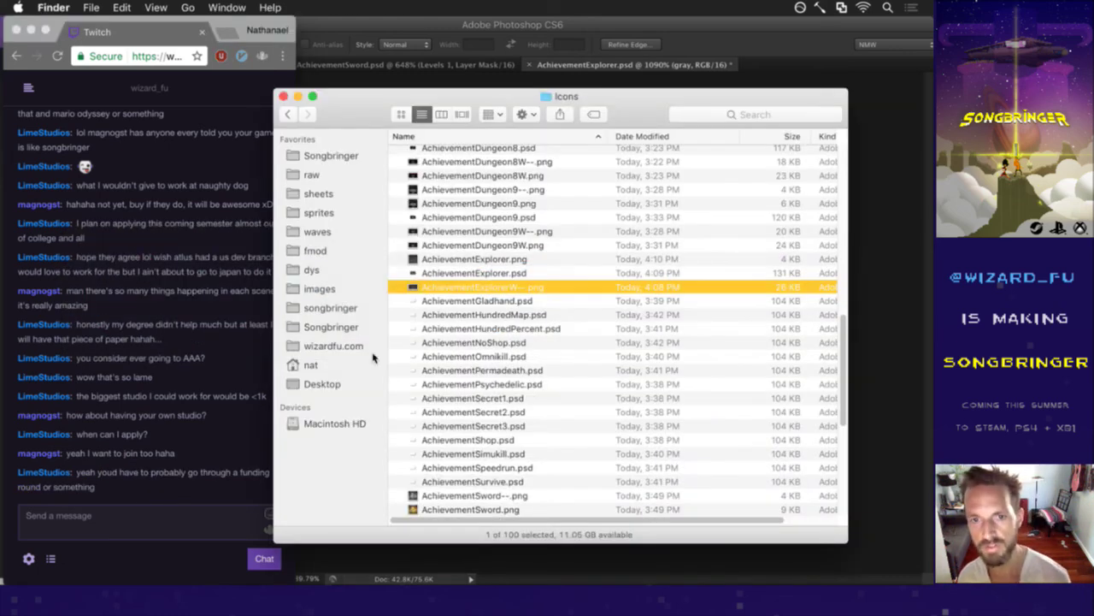
left_click(484, 260)
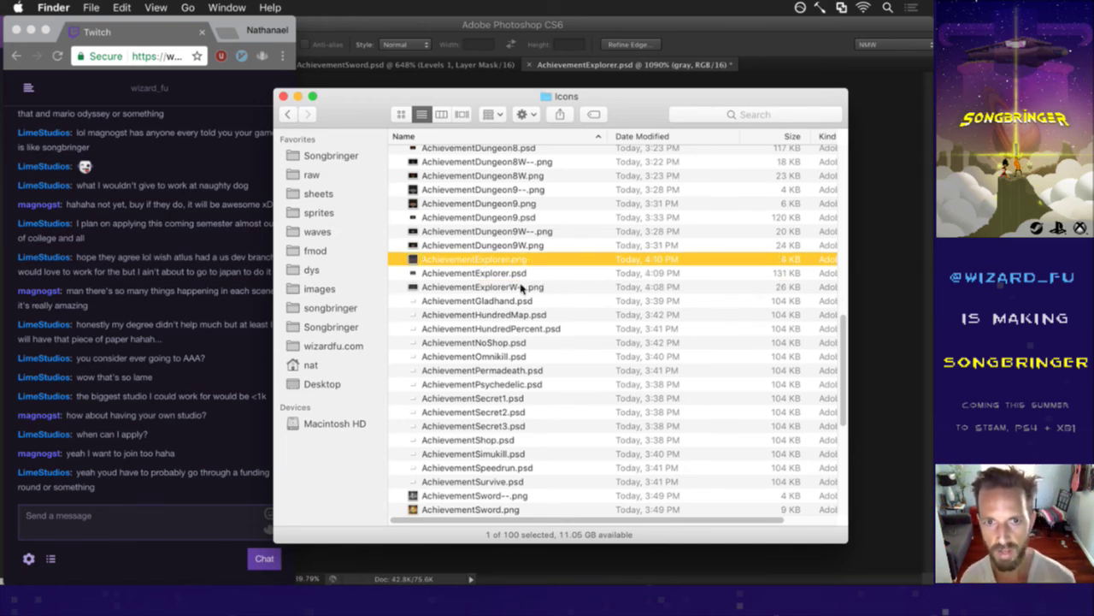
key("space")
key("space")
key("Return")
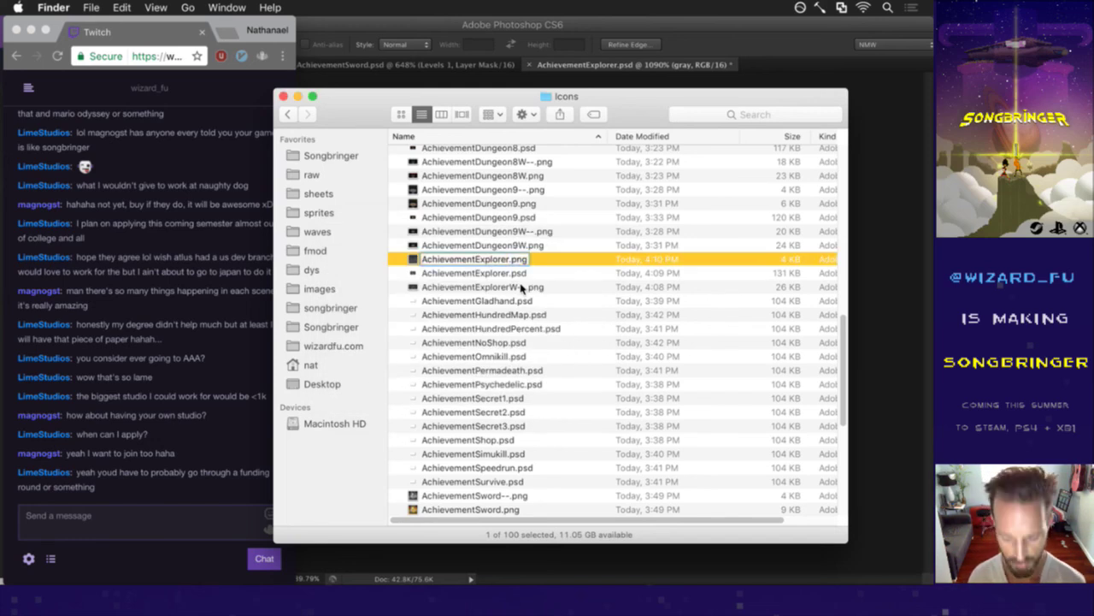
key("Return")
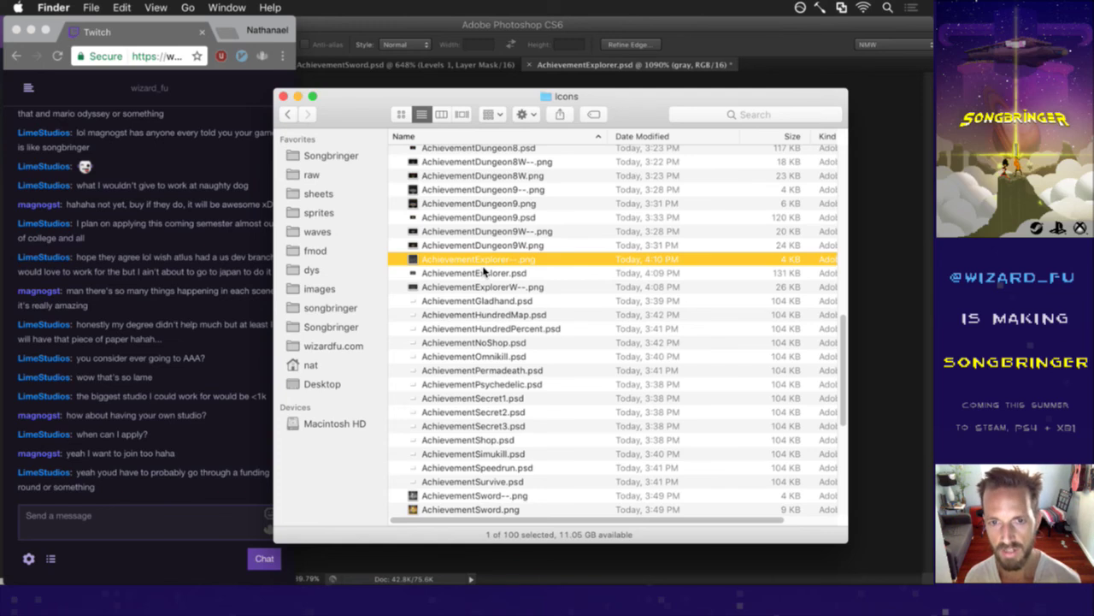
Switch back to Photoshop and save the grayscale version of AchievementExplorer.psd.
left_click(718, 37)
key("super+s")
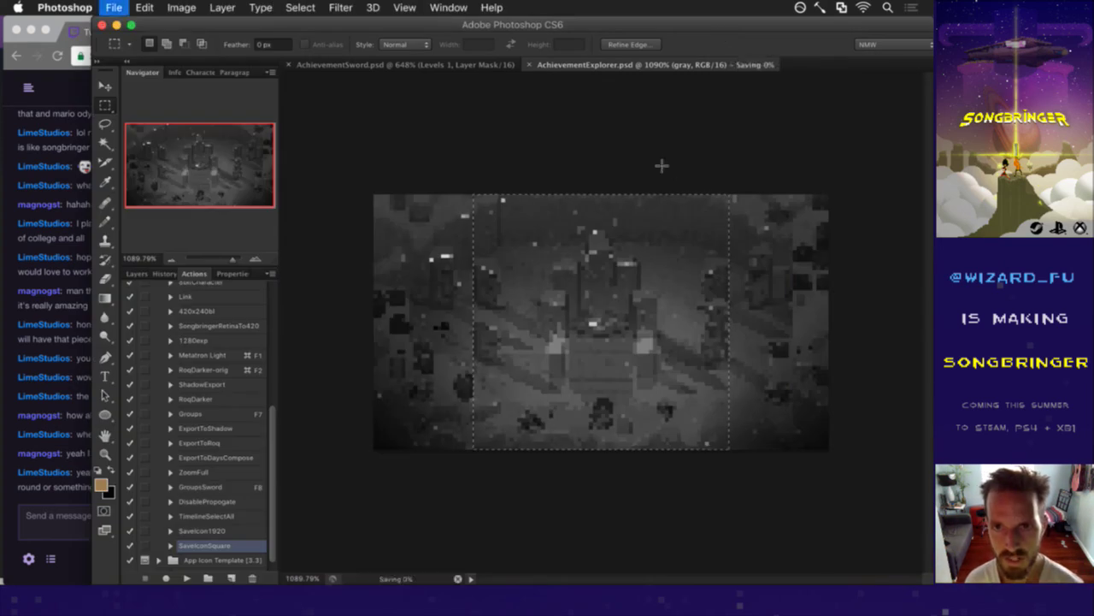
left_click(573, 189)
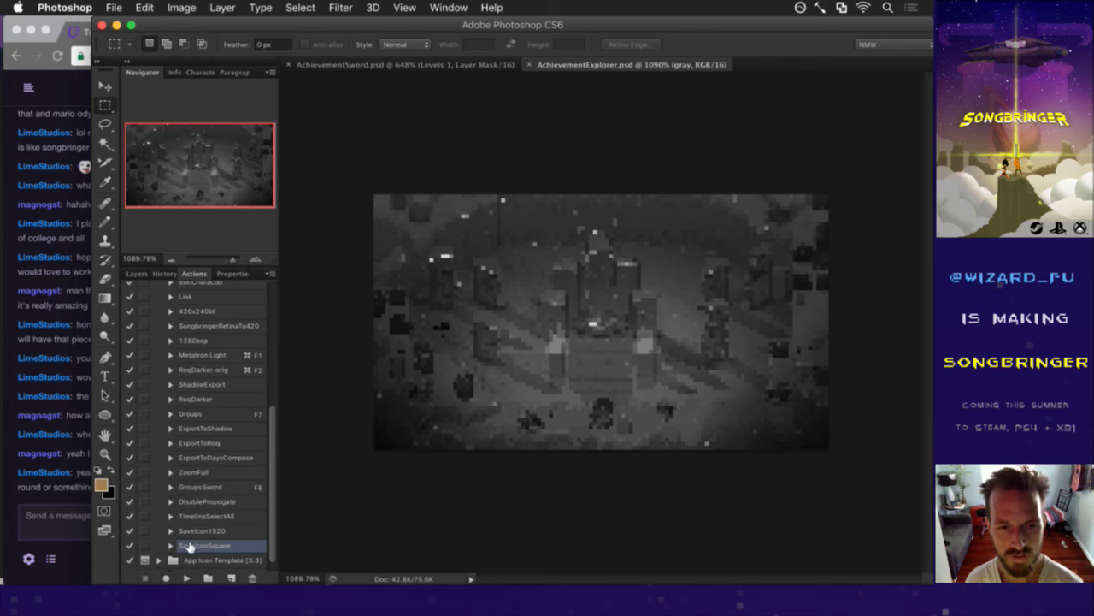
Hide the gray adjustment layer and export the wide color icon with the SaveIcon1920 action.
left_click(136, 273)
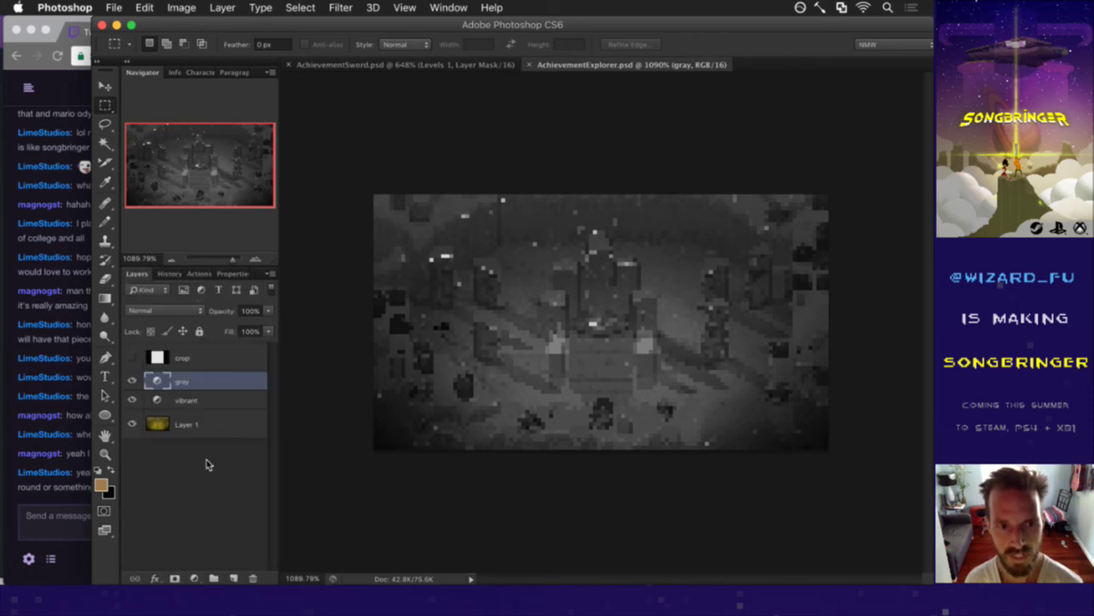
left_click(133, 378)
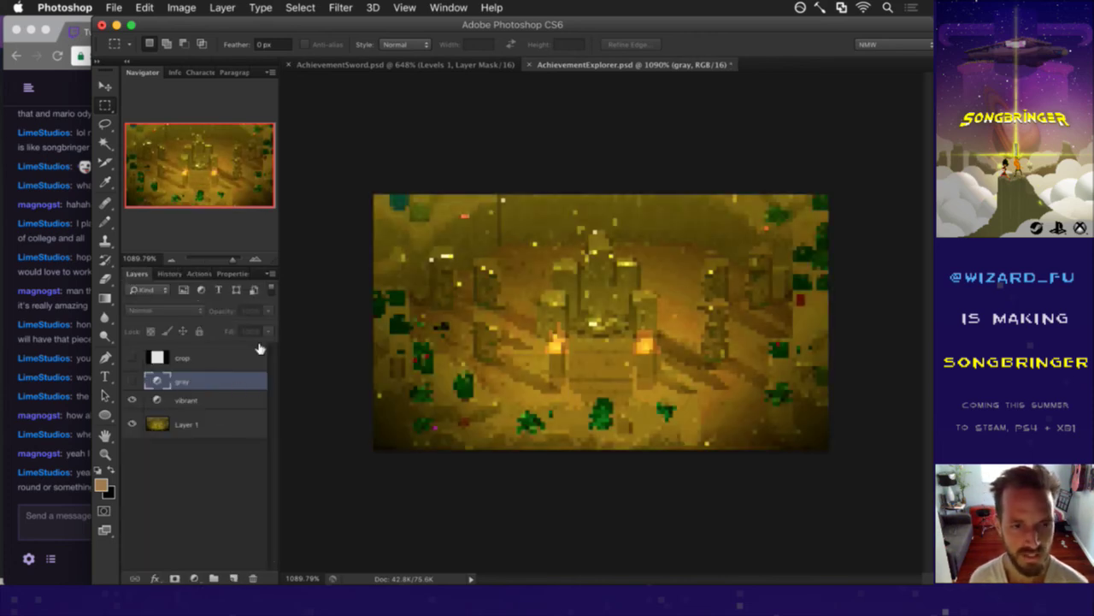
left_click(194, 274)
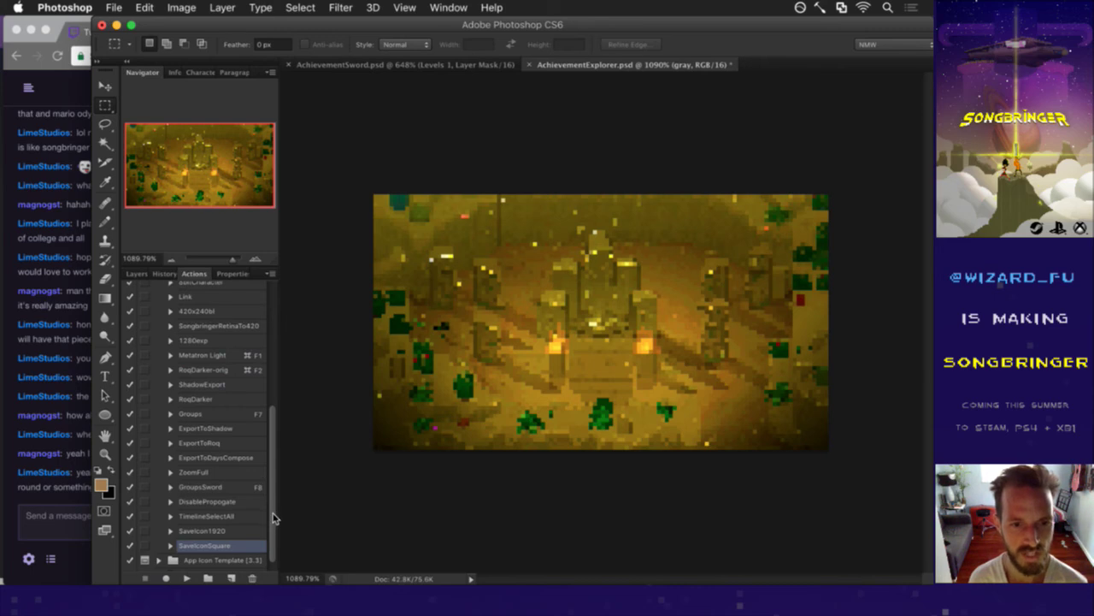
scroll(273, 517, "down", 1)
left_click(230, 516)
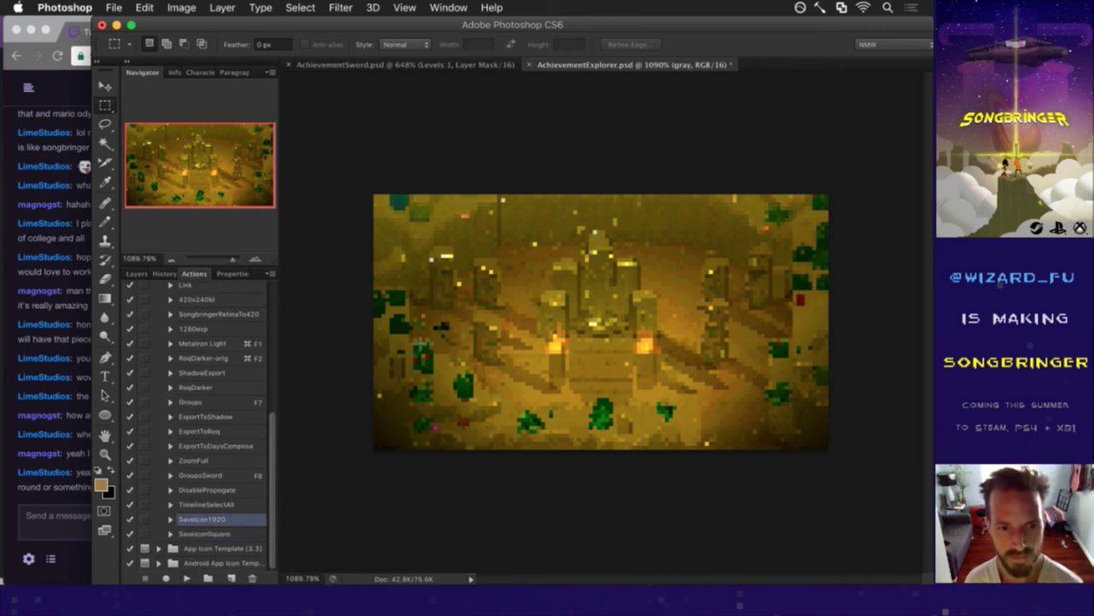
Switch to Finder, preview the color AchievementExplorer.png and rename it as AchievementExplorerW.png.
key("super+Tab")
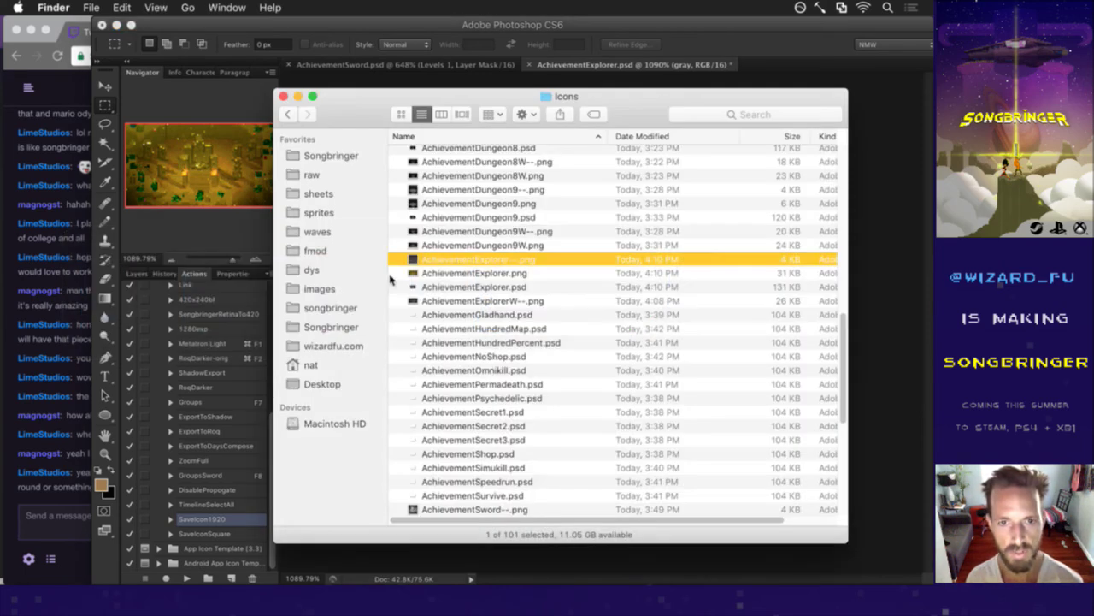
left_click(545, 274)
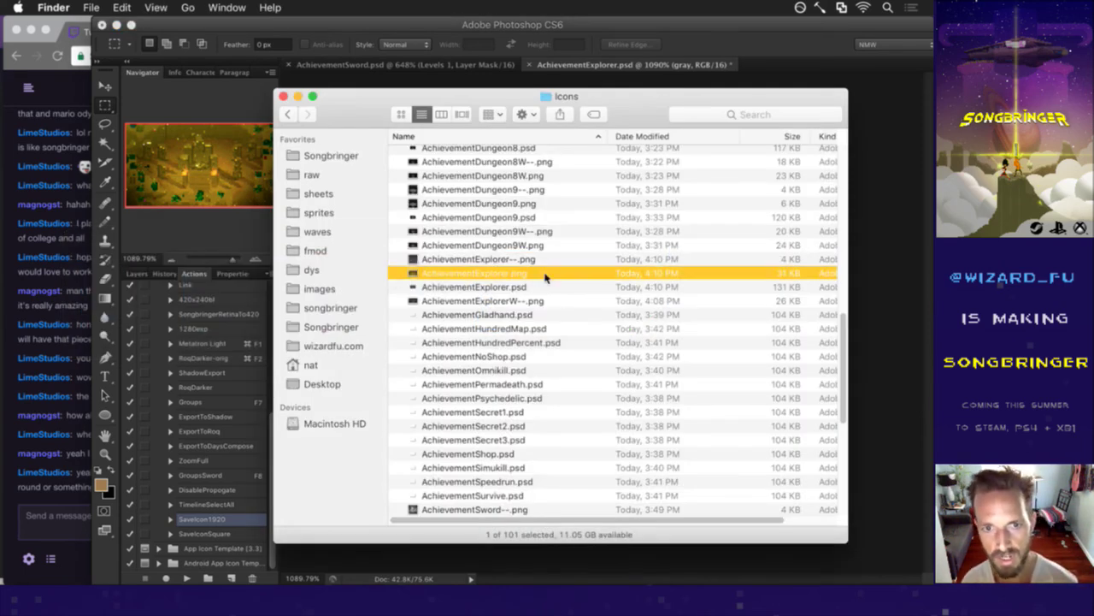
key("space")
key("space")
key("Return")
key("Right")
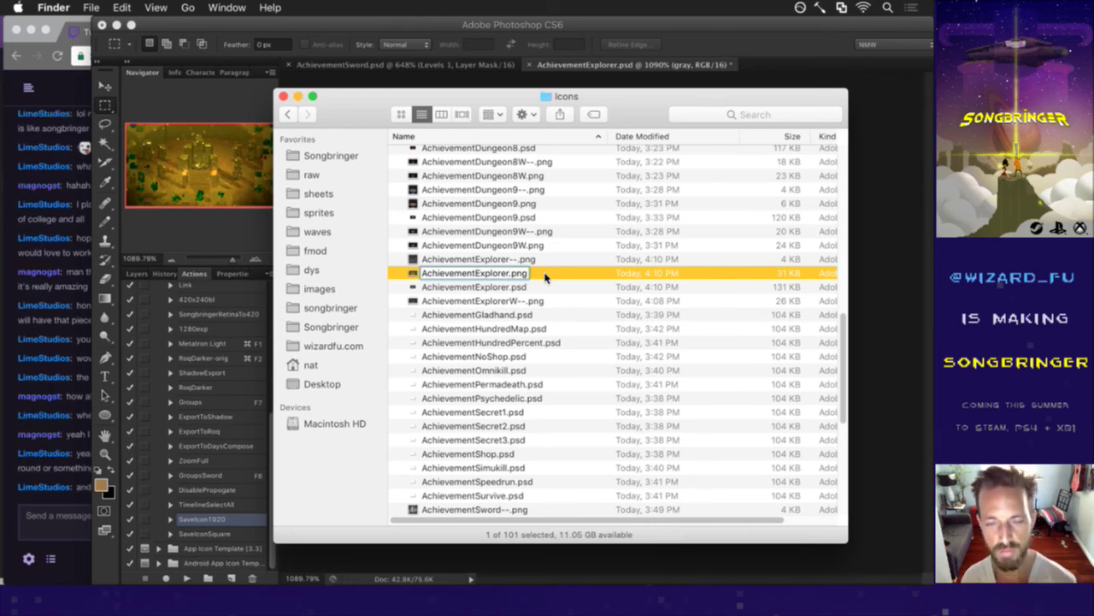
type("W")
key("Return")
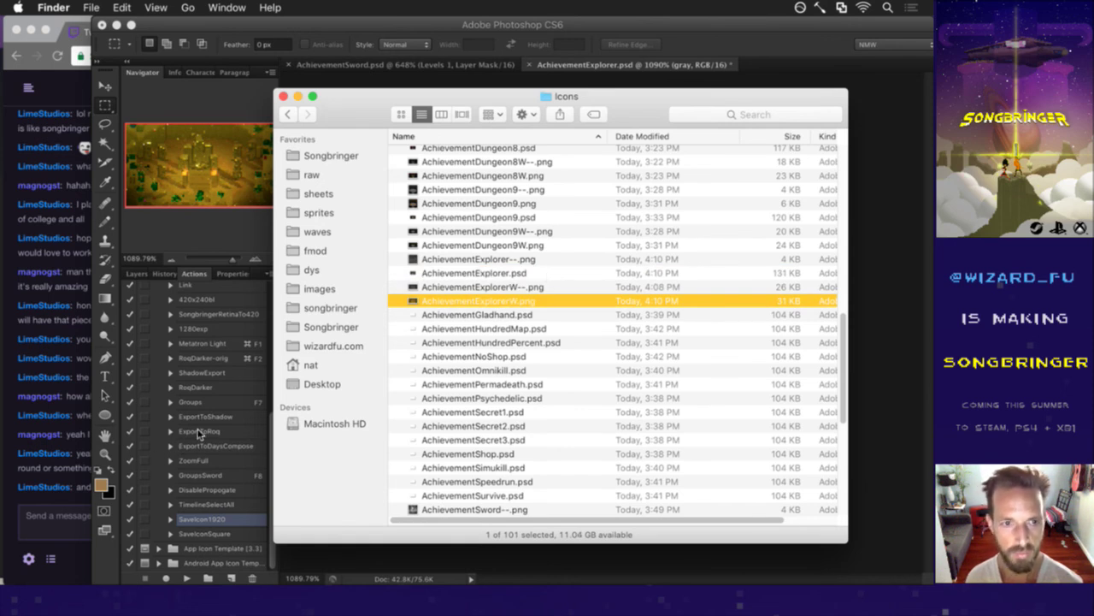
Switch to Photoshop and run the SaveIconSquare action on the color image.
left_click(206, 249)
left_click(204, 533)
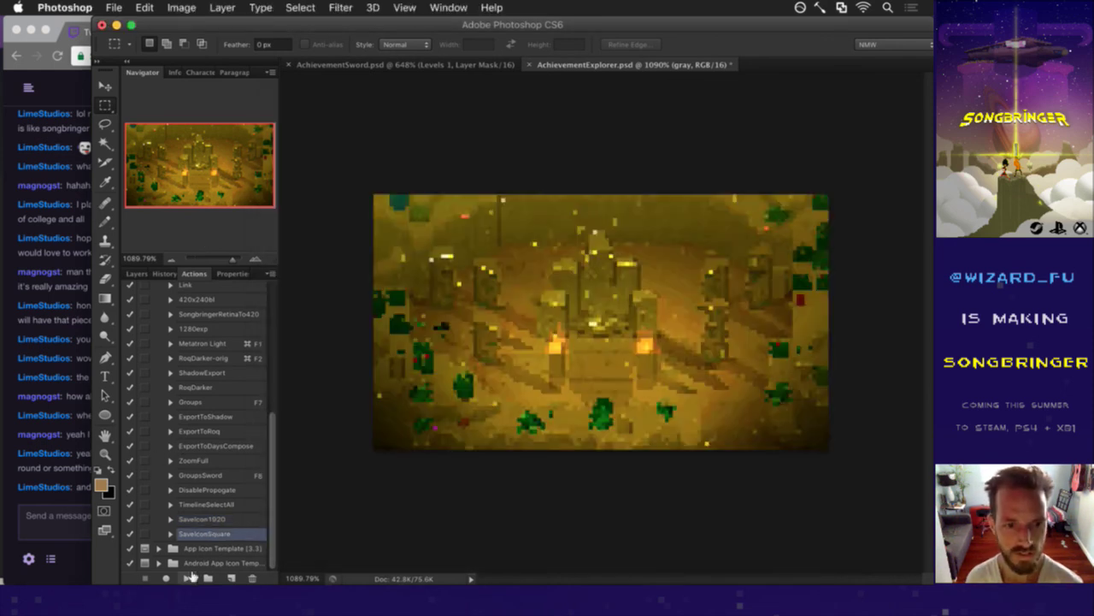
left_click(187, 578)
Switch to the Twitch chat and read the newest viewer messages.
left_click(62, 501)
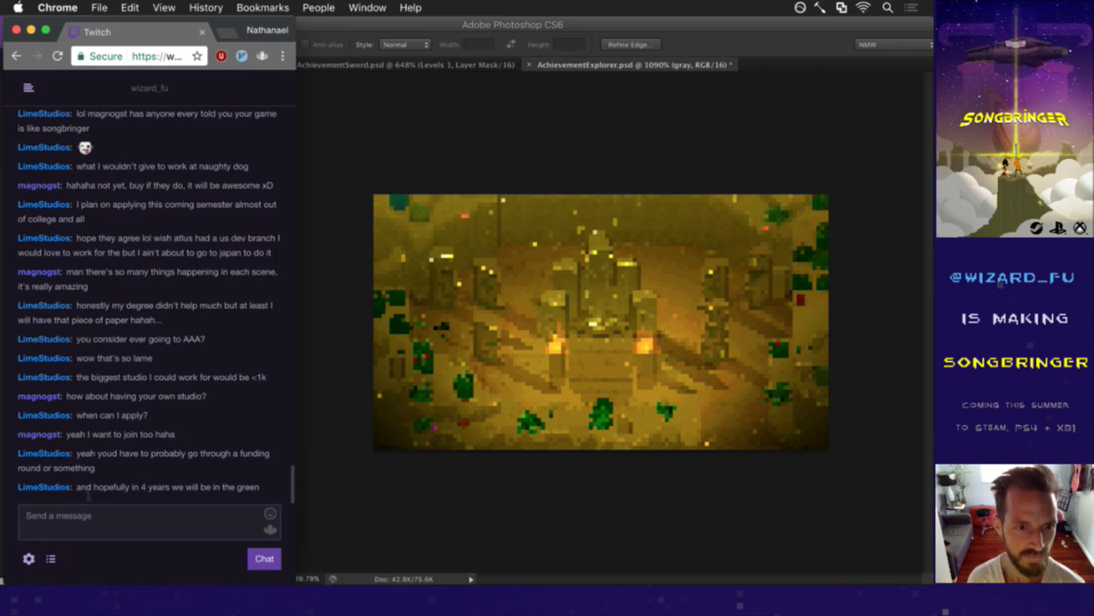
left_click_drag(90, 502, 214, 495)
left_click(214, 494)
Switch to Finder and preview the exported Explorer icons, both the wide W versions and the square versions.
key("super+Tab")
key("super+Tab")
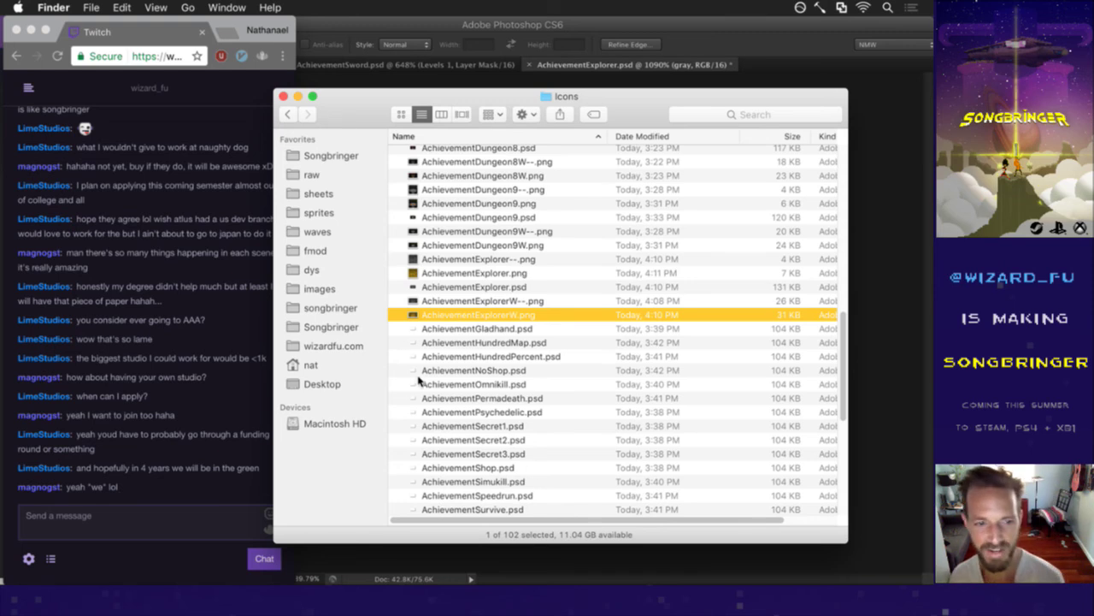
left_click(471, 303)
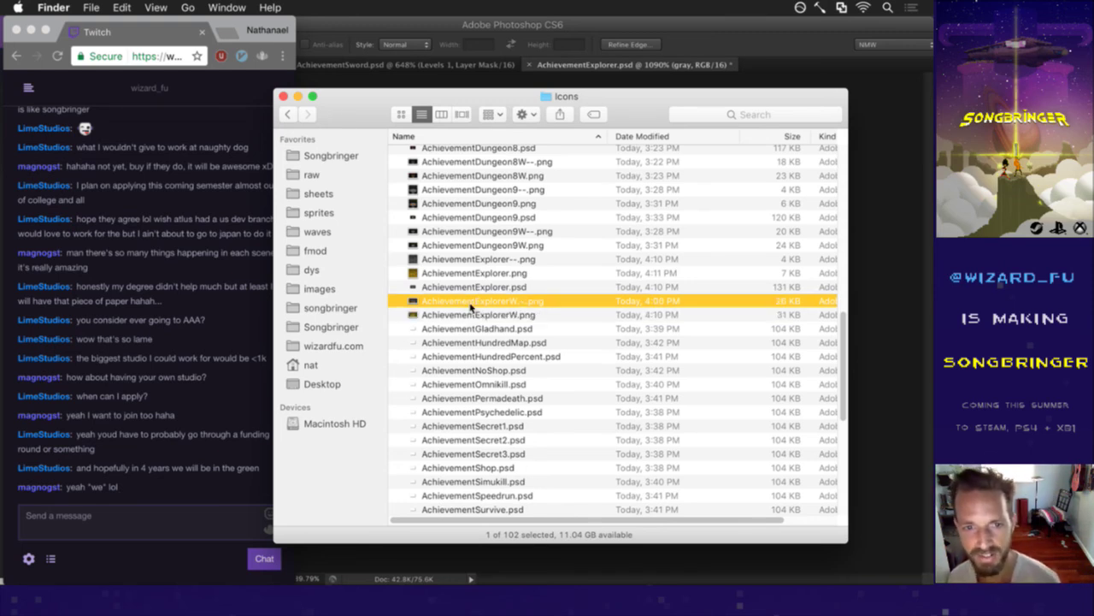
key("space")
key("space")
key("Down")
key("space")
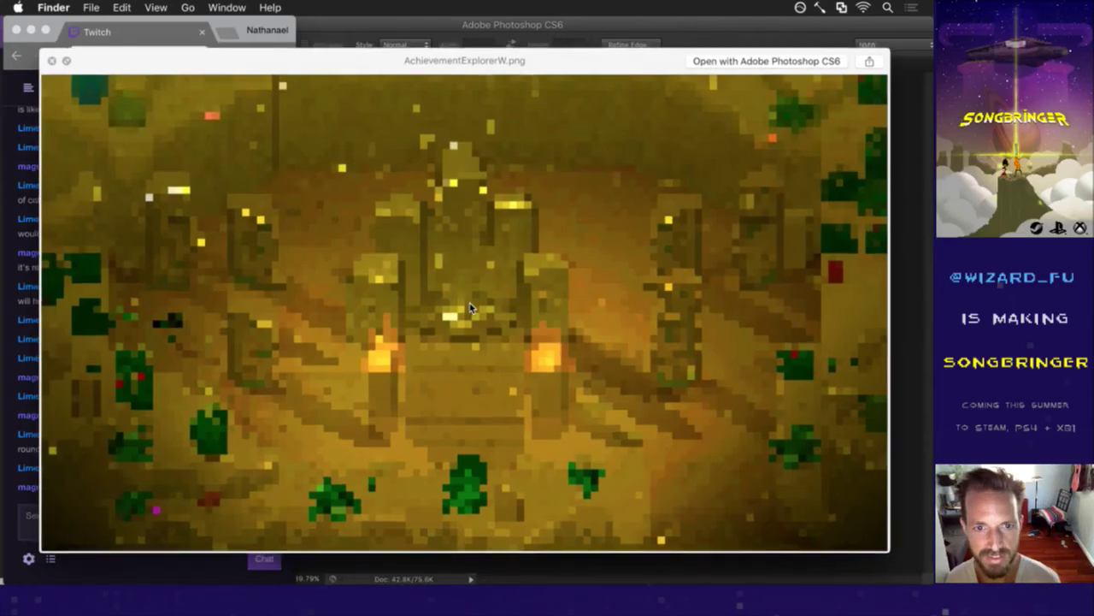
key("space")
key("Up")
key("Up")
key("Up")
key("Up")
key("space")
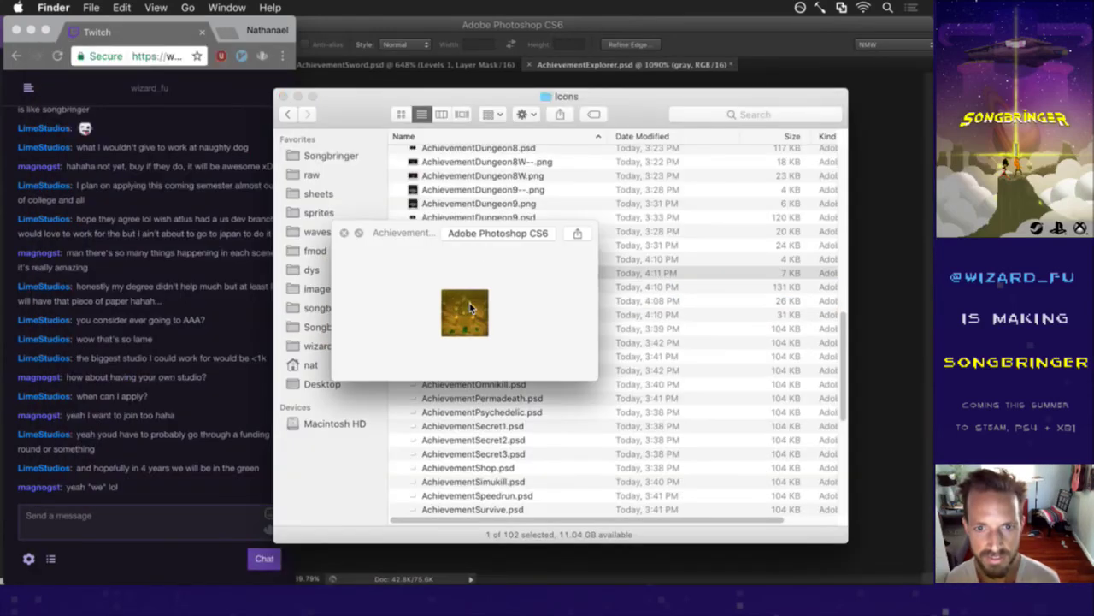
key("space")
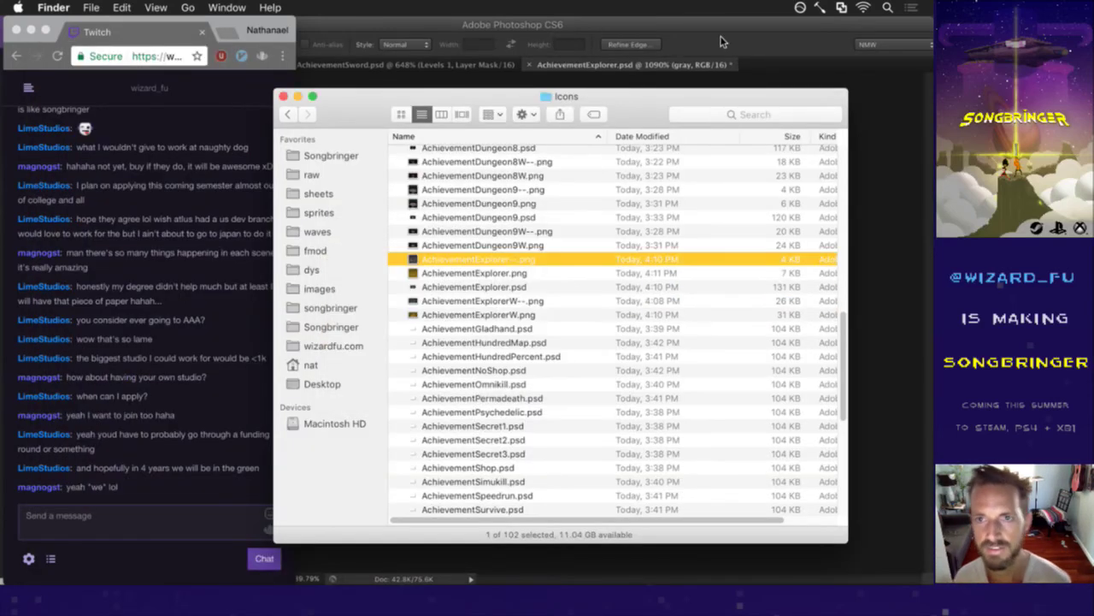
Switch to Photoshop, then save and close AchievementExplorer.psd.
left_click(692, 44)
key("super+w")
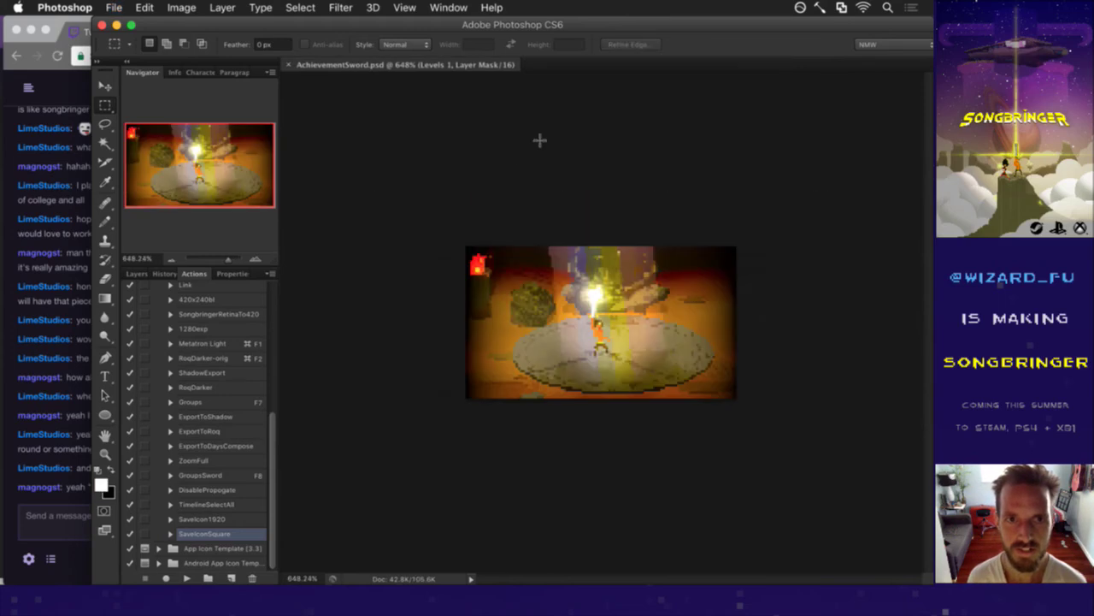
Look up the next icon file in Finder, AchievementGladhand.psd, and return to Photoshop.
key("super+Tab")
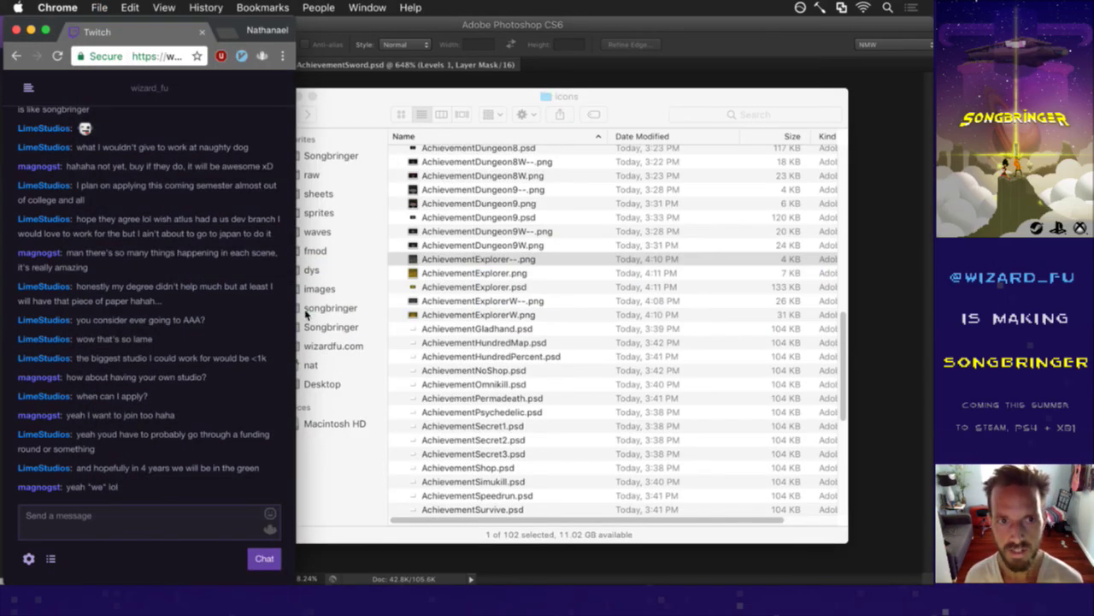
left_click(480, 329)
left_click(490, 331)
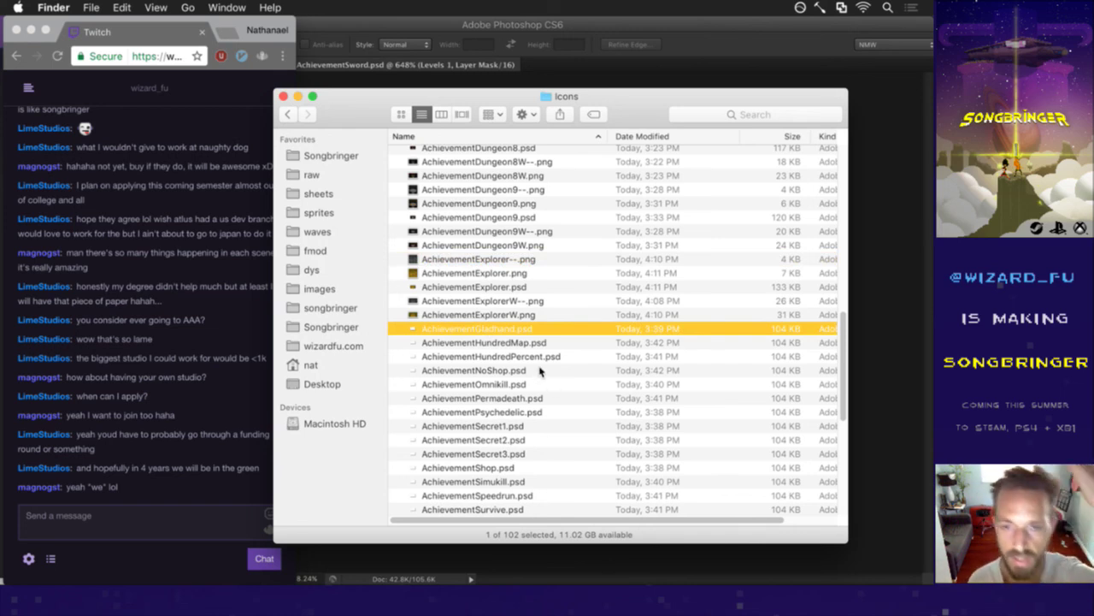
left_click(706, 48)
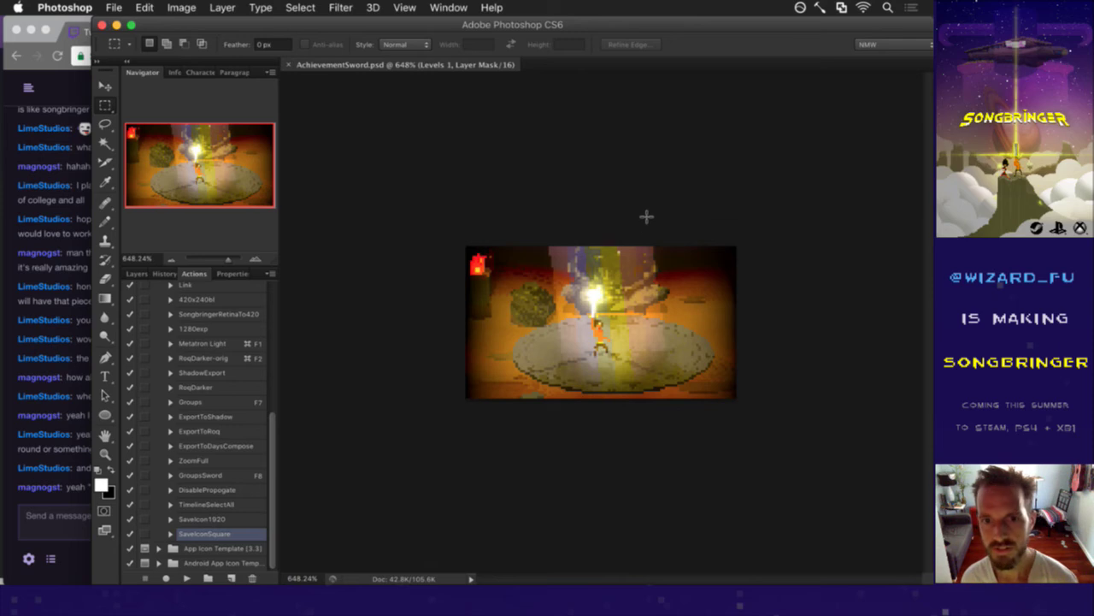
Switch to iTerm2 and go to the first coordinate of the p entry in Saves.txt.
key("super+Tab")
left_click(395, 293)
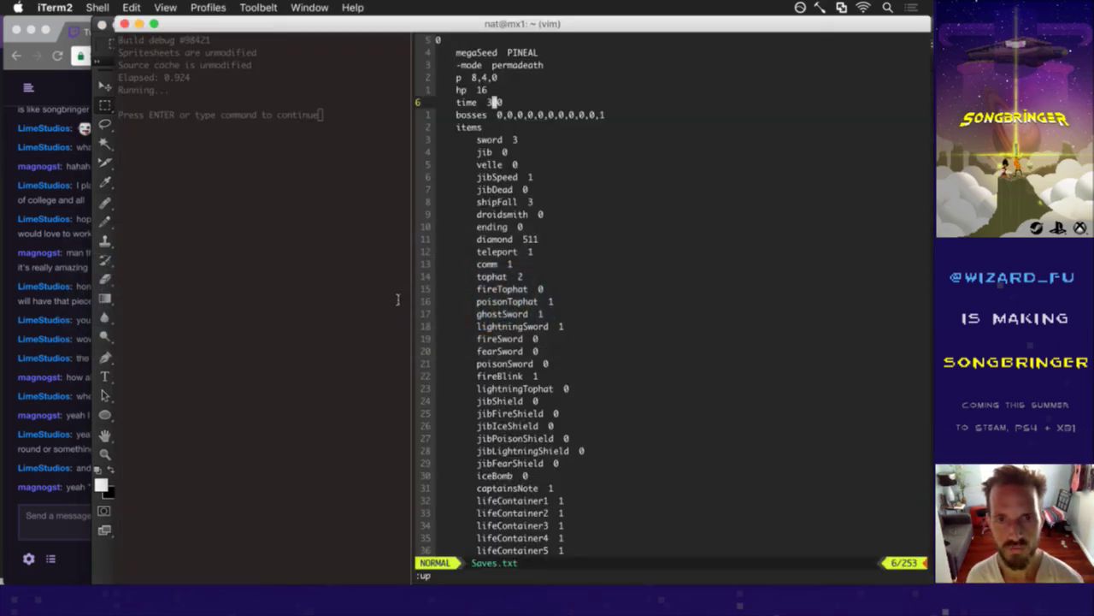
key("k")
key("k")
key("h")
key("h")
key("h")
key("h")
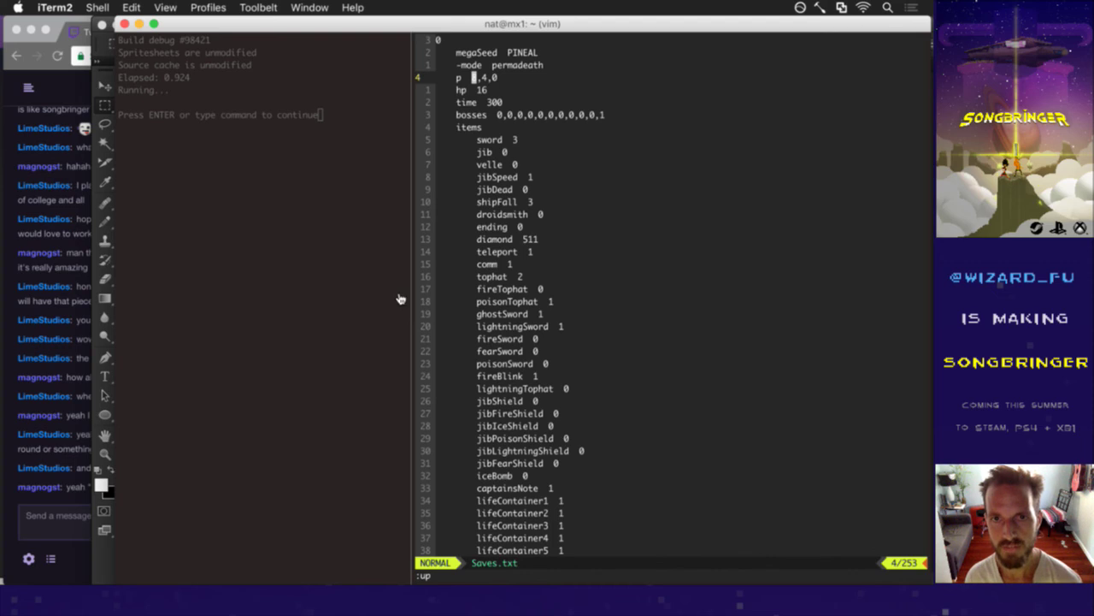
Switch to Log.txt in vim and search for "brutus" to find its area coordinates.
key("Tab")
key("Tab")
type("/bur")
key("BackSpace")
key("BackSpace")
type("rutus")
key("Return")
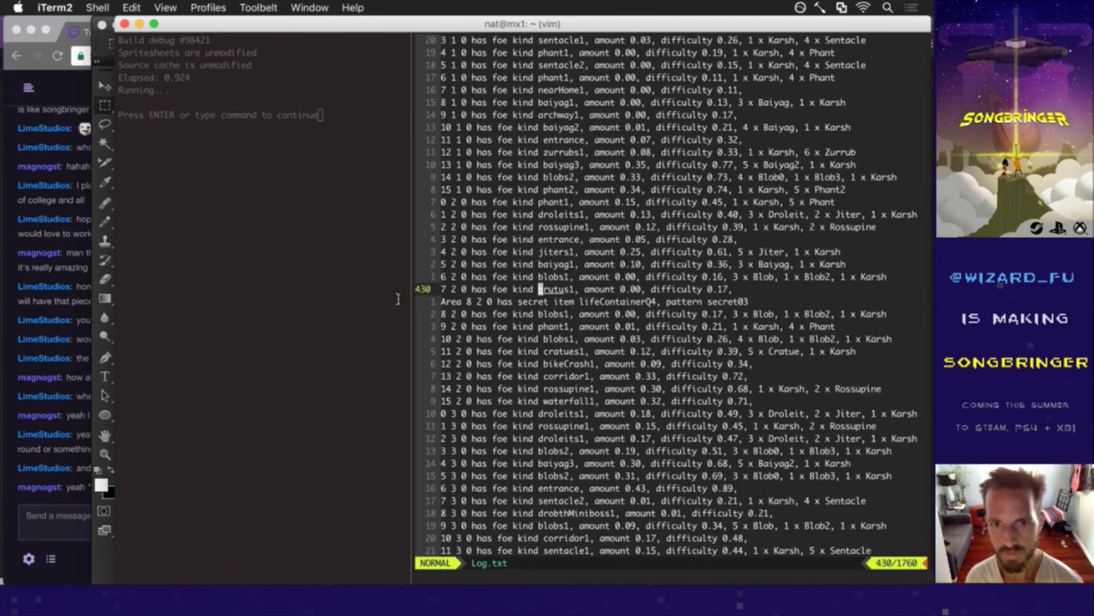
Return to Saves.txt, set the p coordinates to the brutus1 area 7,2,0, and save the file.
key("shift+Tab")
key("shift+c")
type("7,2,")
key("Escape")
type(":w")
key("Return")
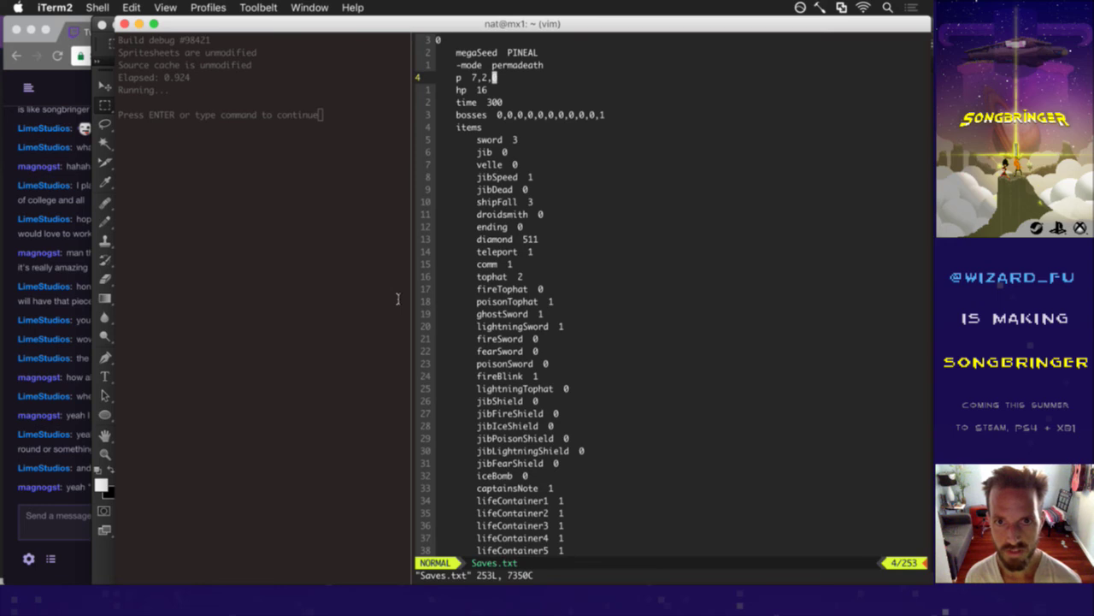
Save Saves.txt and run the Songbringer debug build, quitting the game after the area at the p coordinates has loaded.
type(":up")
key("Return")
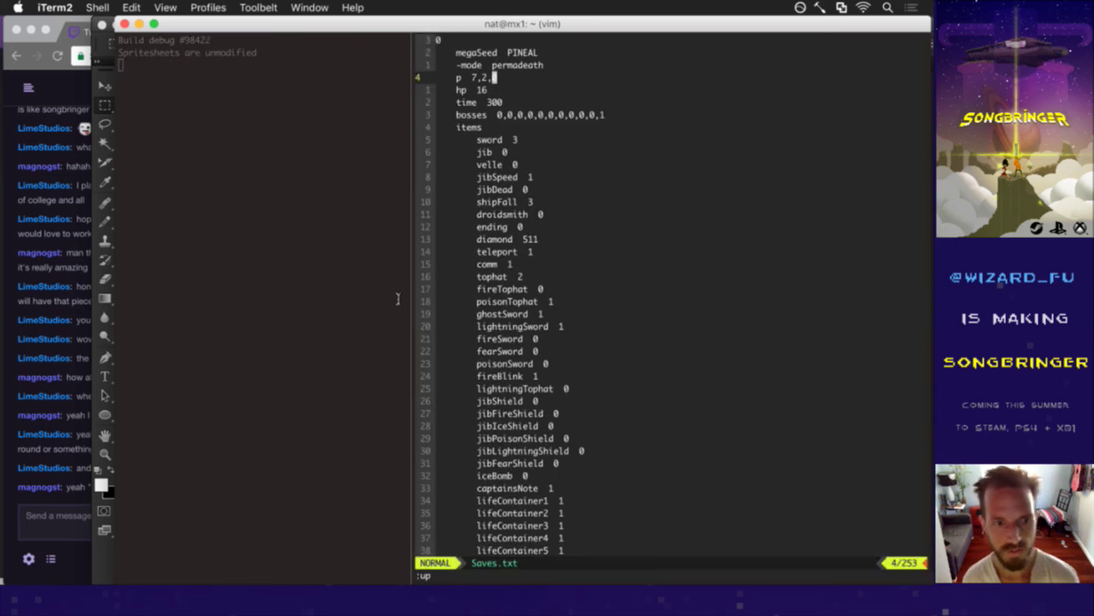
left_click(61, 505)
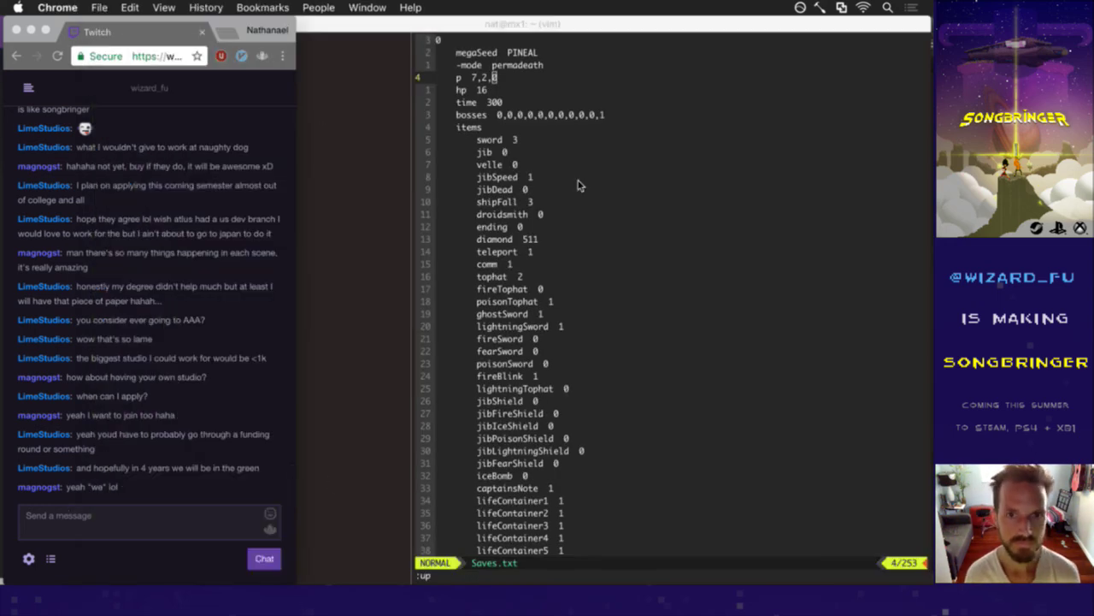
left_click(608, 19)
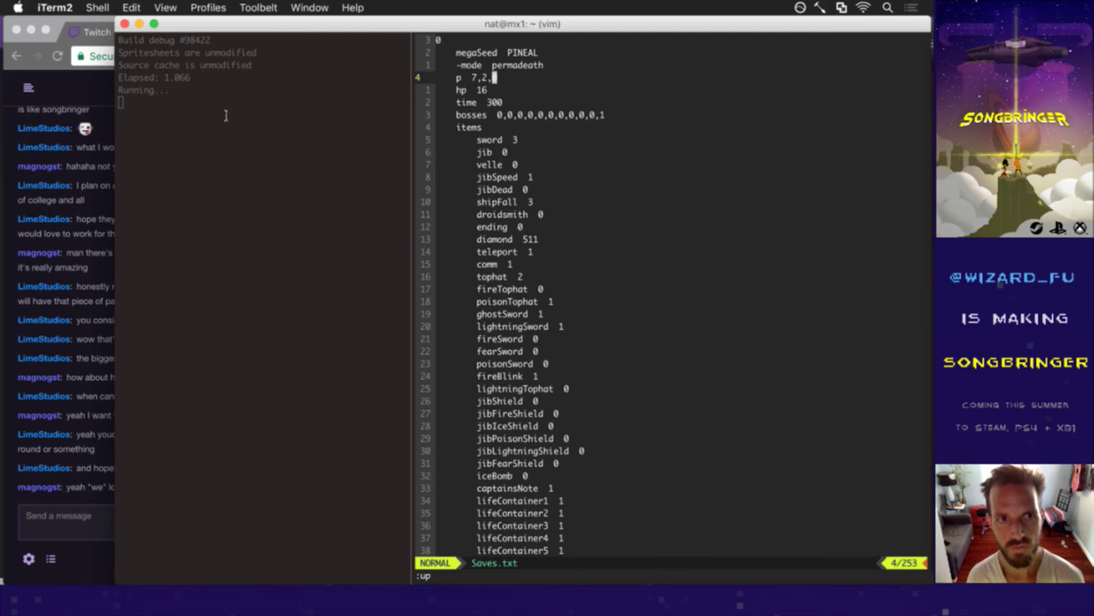
key("super+Tab")
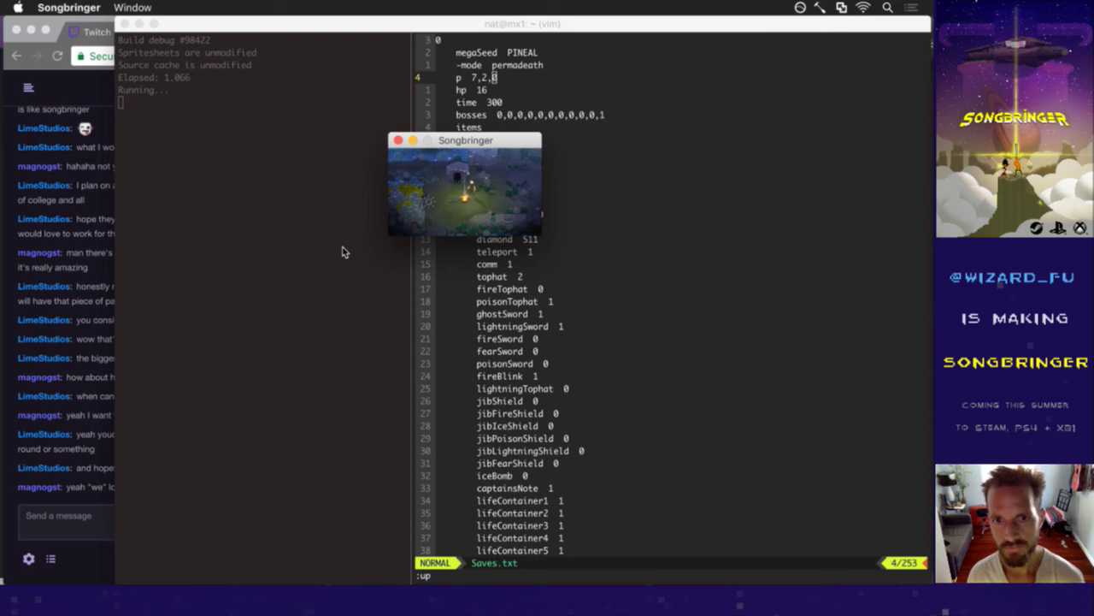
key("super+q")
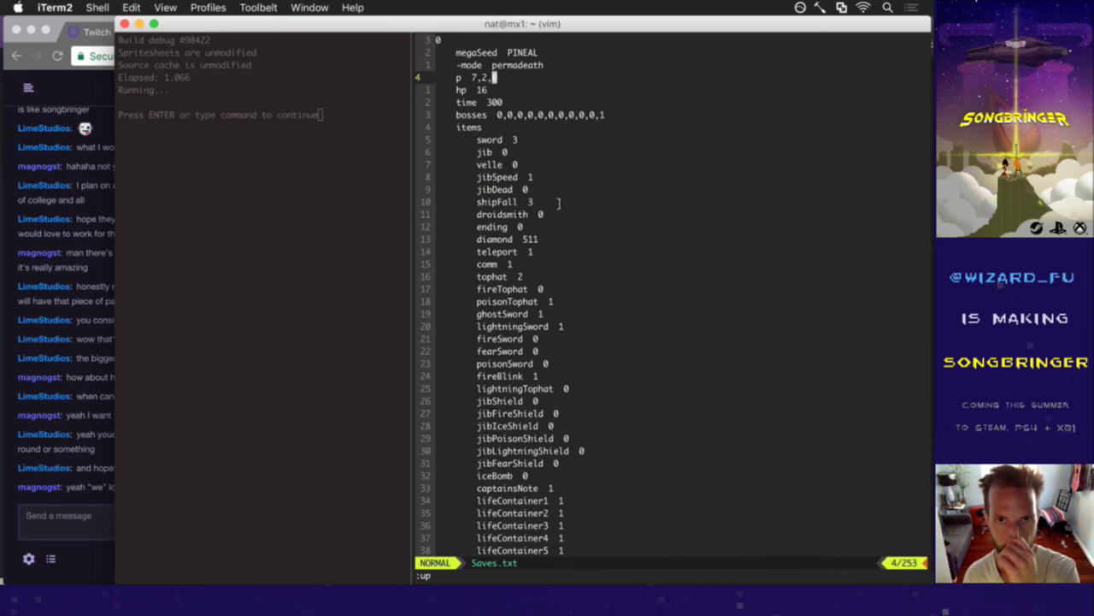
Open the 06-10-17 folder on the desktop and preview its screenshots in sequence, selecting Screen025.png.
key("F11")
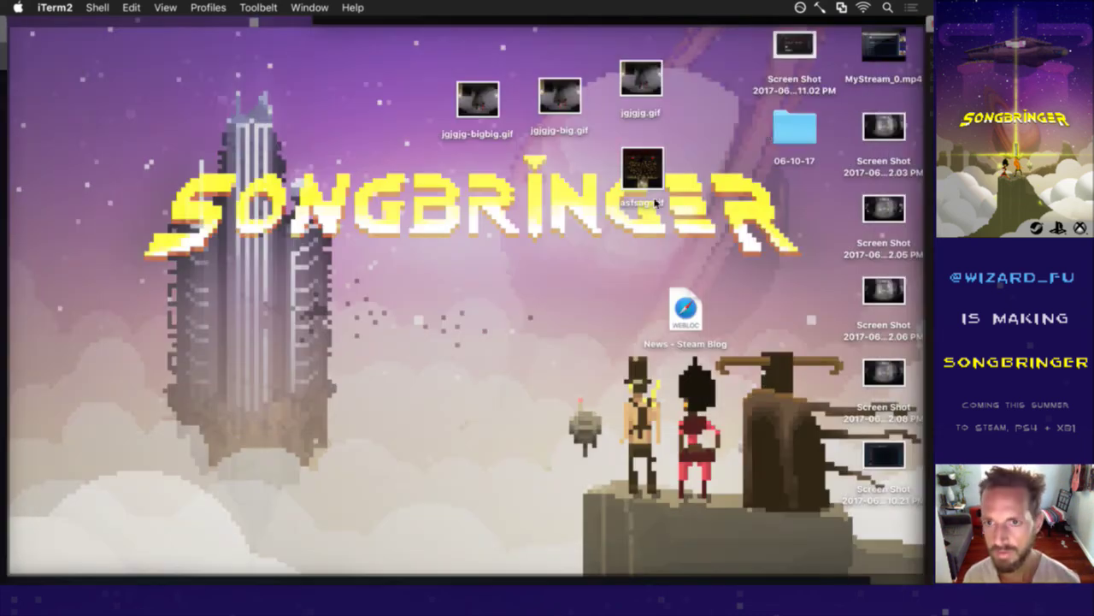
double_click(794, 120)
left_click(594, 251)
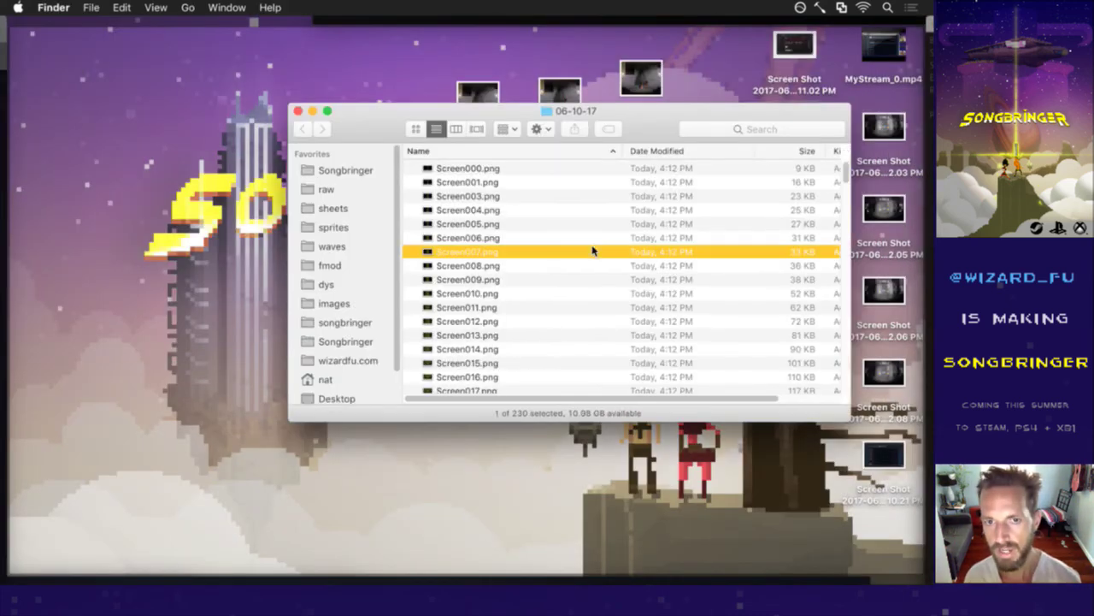
key("space")
key("Down")
key("Down")
key("Down")
key("Down")
key("Down")
key("Down")
key("Down")
key("Down")
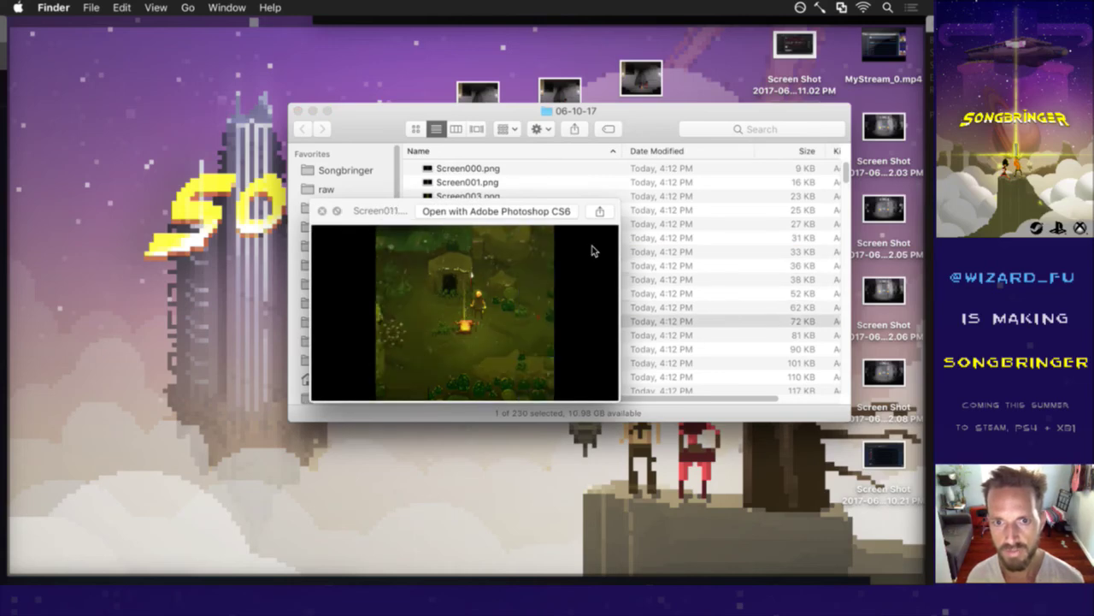
key("Down")
key("Down")
key("Down")
key("Down")
key("Down")
key("Down")
key("Down")
key("Down")
key("Down")
key("Down")
key("Down")
key("Down")
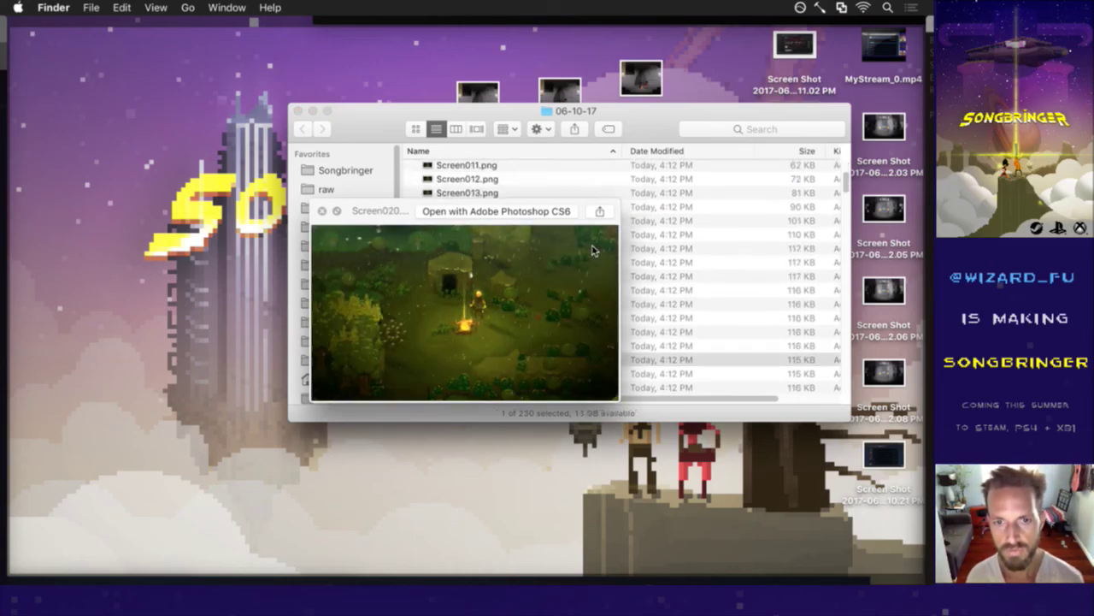
key("Down")
key("Down")
key("Up")
key("Up")
key("Up")
key("Up")
key("Up")
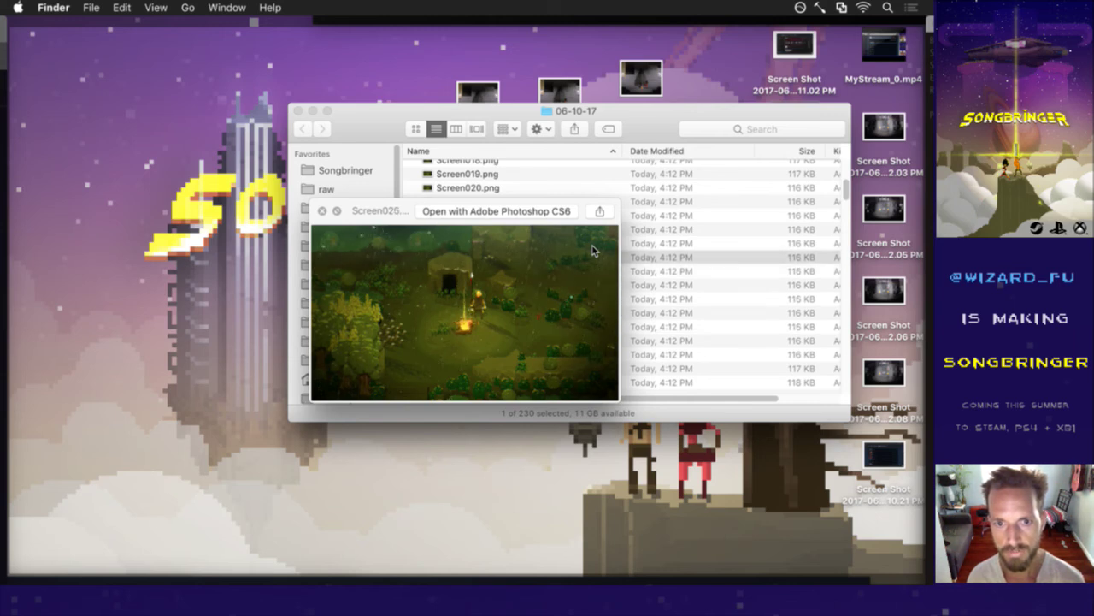
key("space")
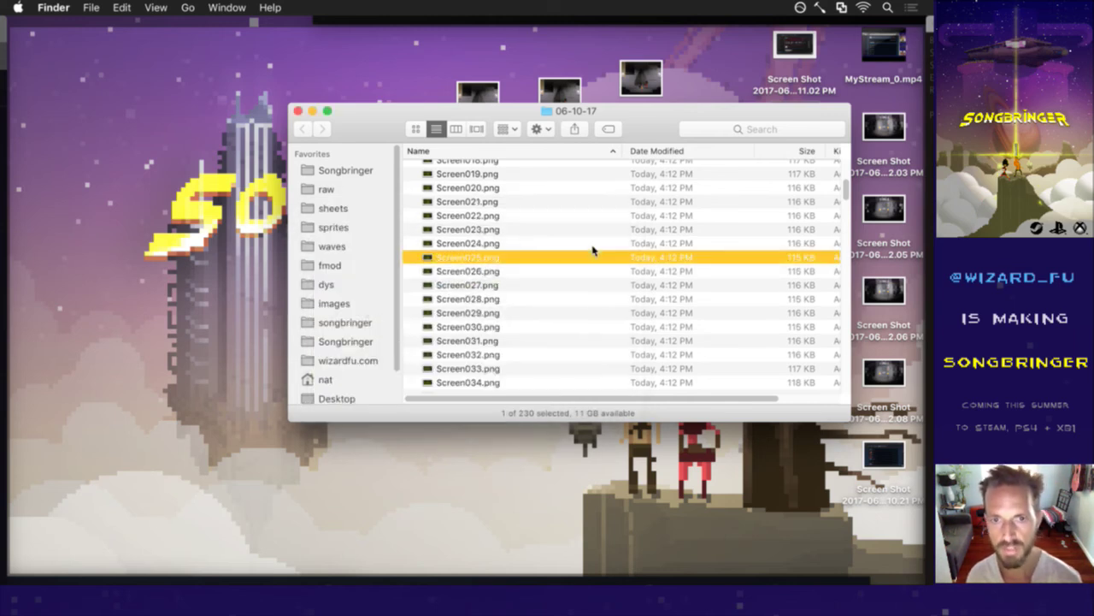
Open the selected Screen025.png in Photoshop.
right_click(523, 260)
left_click(521, 317)
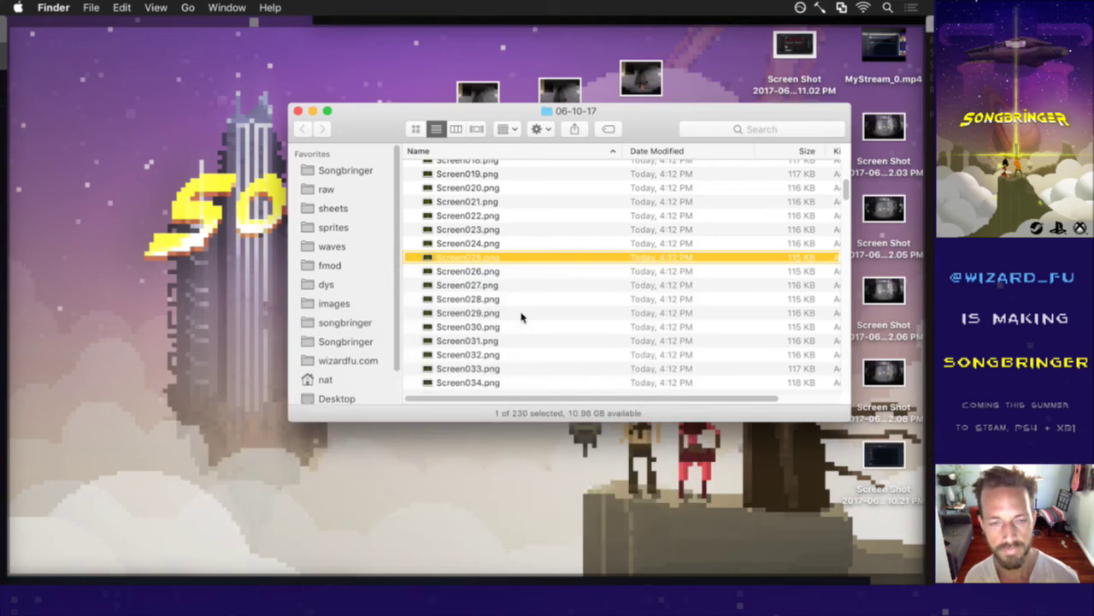
key("super+Tab")
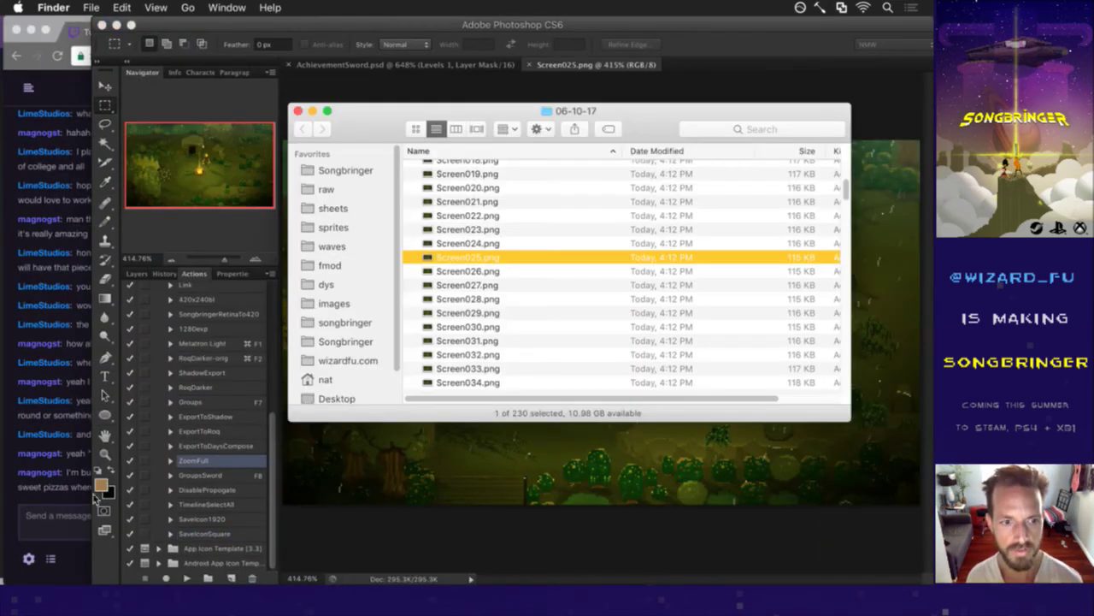
Switch to the Twitch chat in Chrome and read the latest message about buying food.
left_click(74, 491)
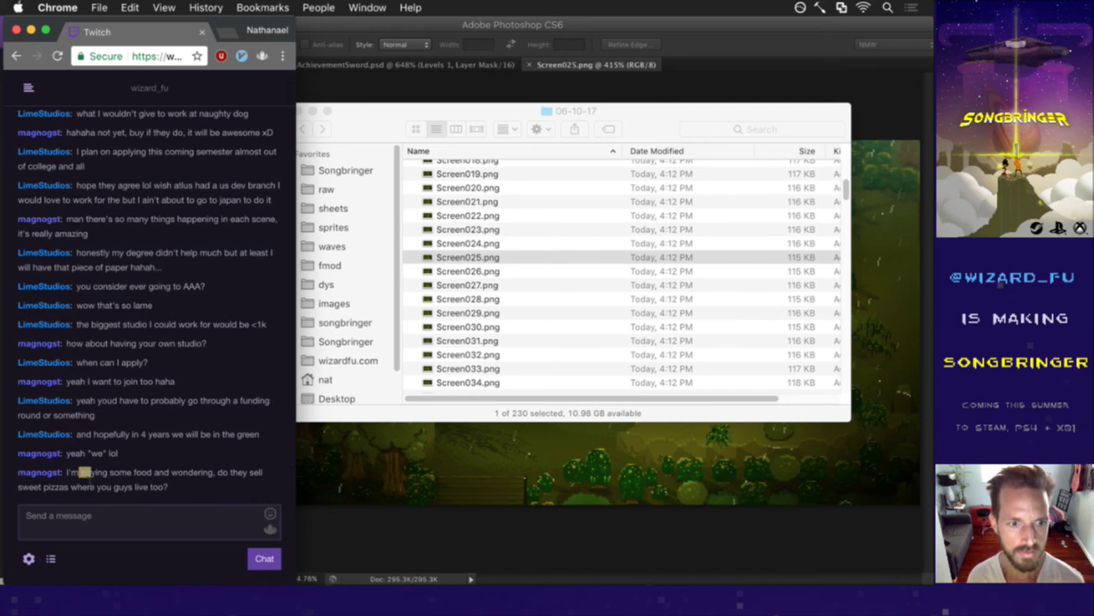
triple_click(81, 481)
left_click(122, 486)
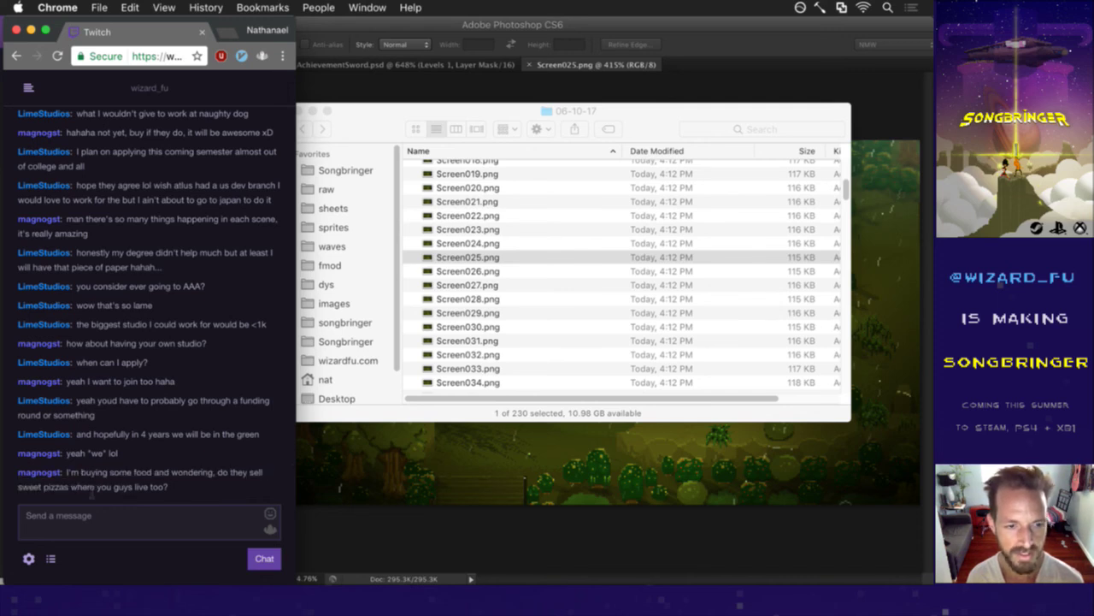
left_click_drag(18, 487, 68, 489)
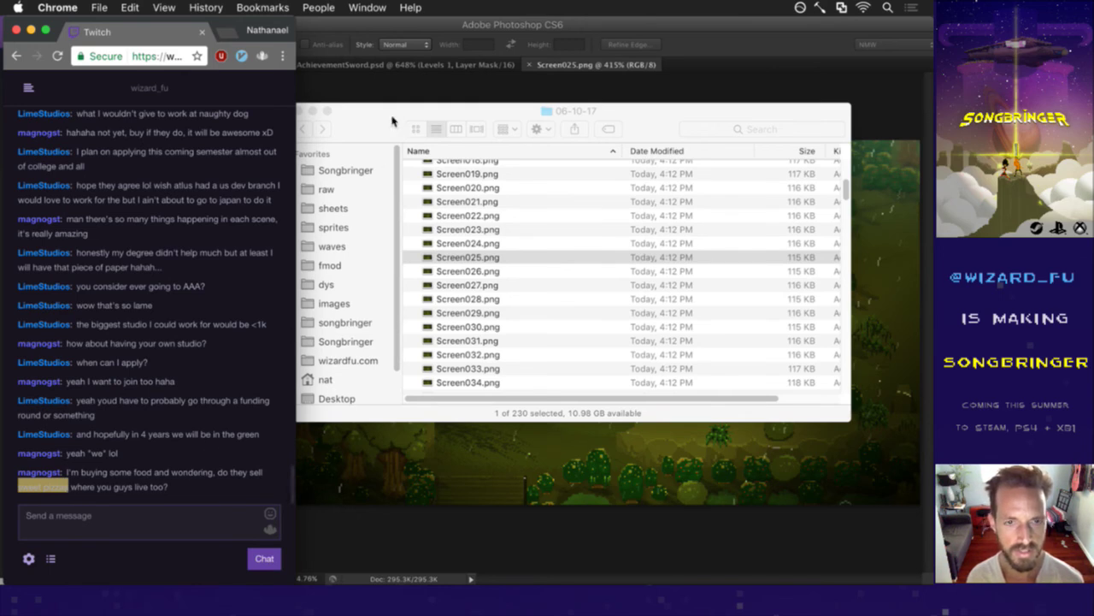
Return to Finder, open AchievementGladhand.psd from the Icons folder in Photoshop, and close the Screen025.png document.
left_click(381, 142)
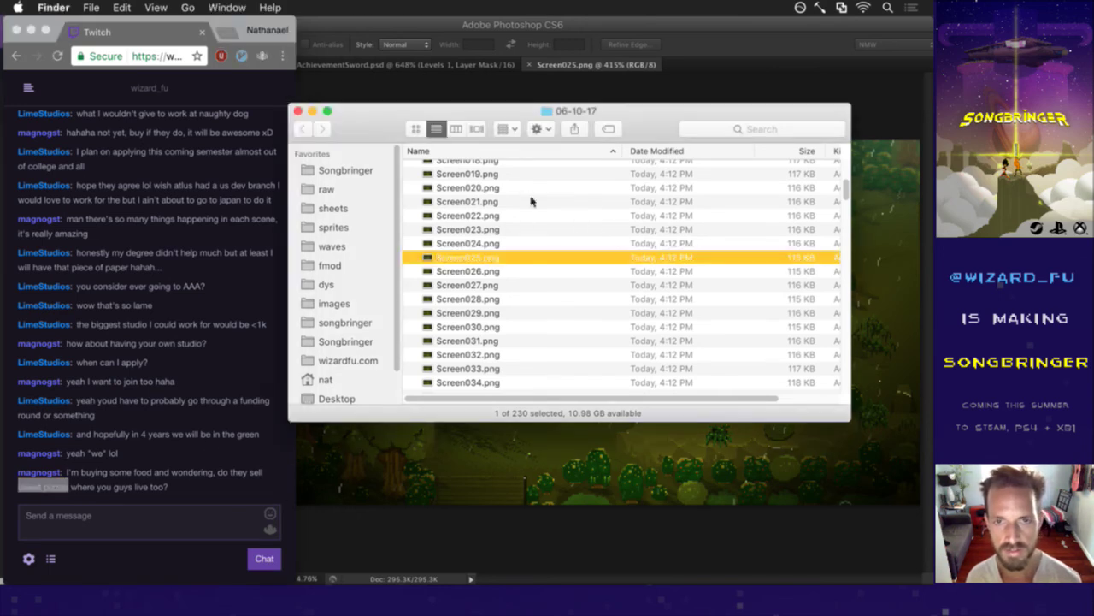
key("super+grave")
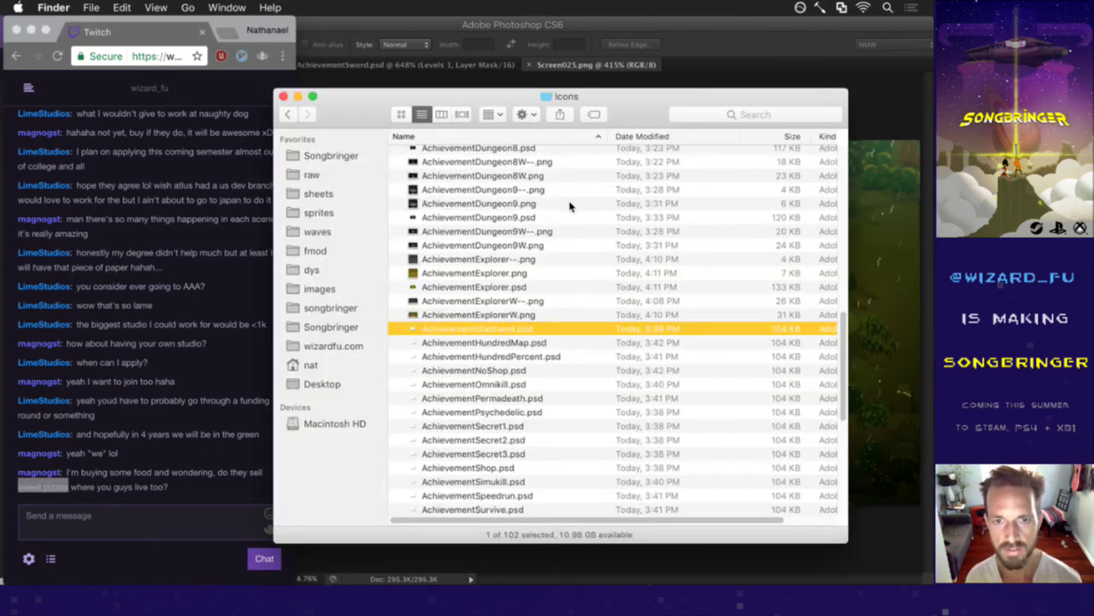
double_click(521, 333)
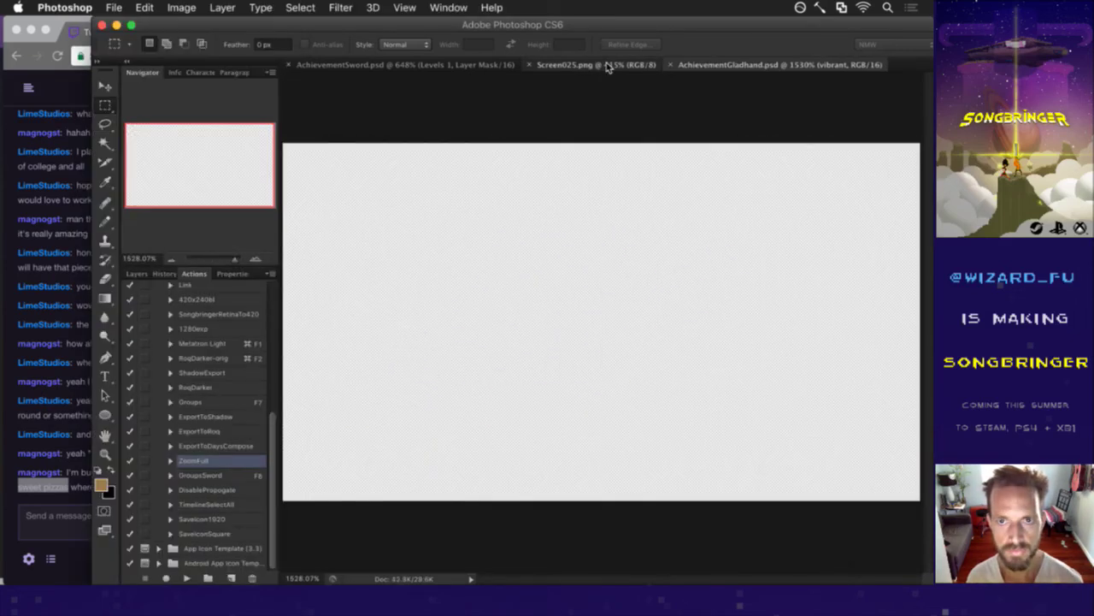
left_click(603, 65)
key("super+w")
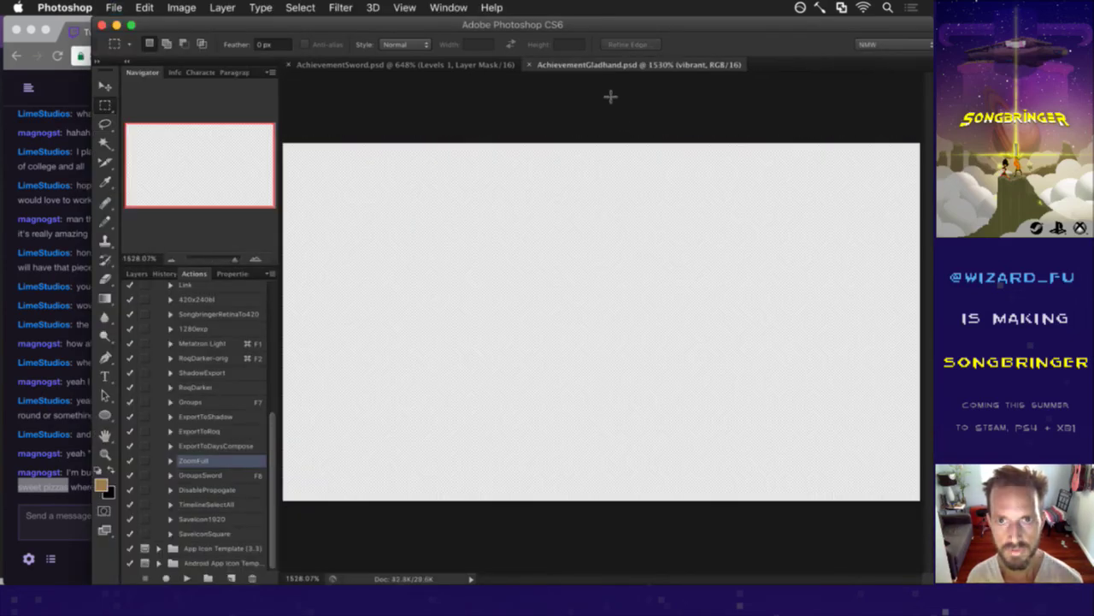
Paste the copied screenshot into AchievementGladhand.psd and place its layer below the vibrant adjustment layer.
left_click(137, 273)
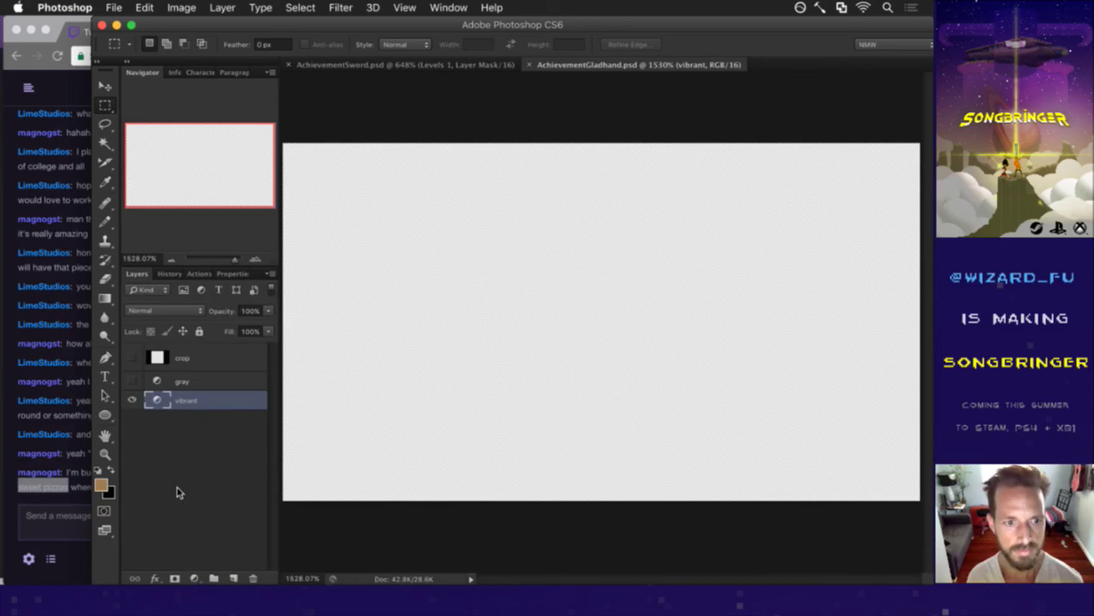
key("super+v")
left_click_drag(163, 403, 171, 443)
Scale the pasted screenshot layer down from its lower-right corner until it just covers the icon canvas, and apply the transform.
scroll(402, 361, "down", 10)
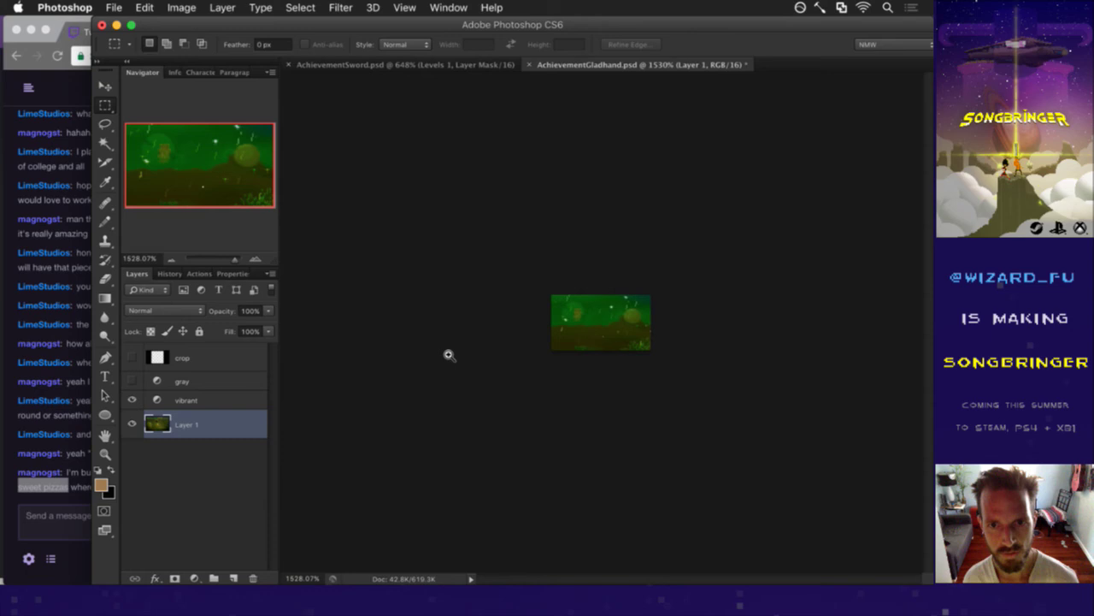
key("v")
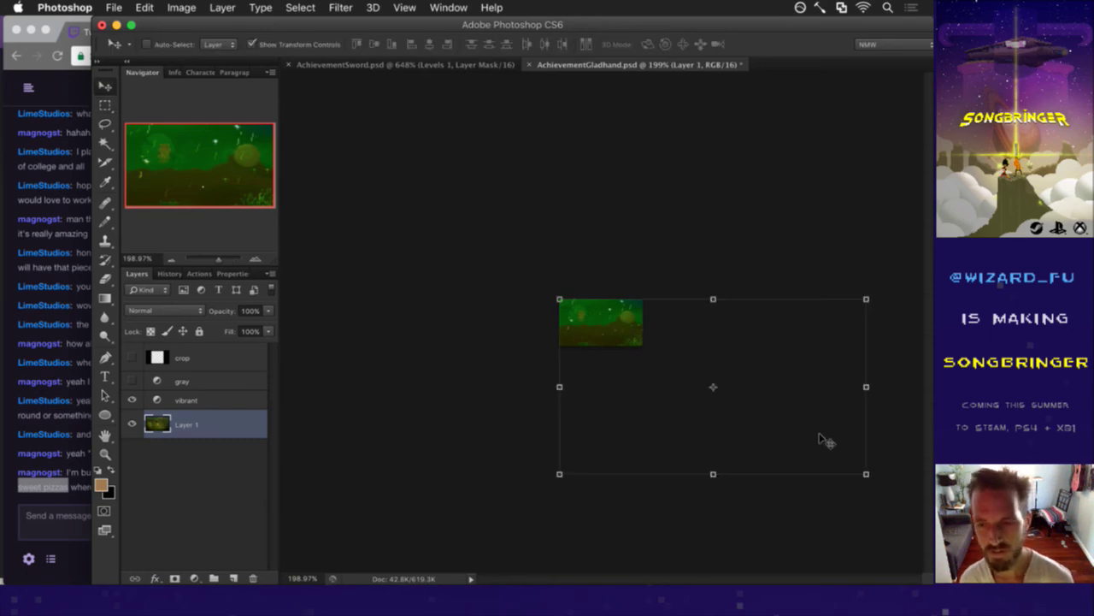
left_click_drag(865, 473, 643, 363)
left_click(827, 43)
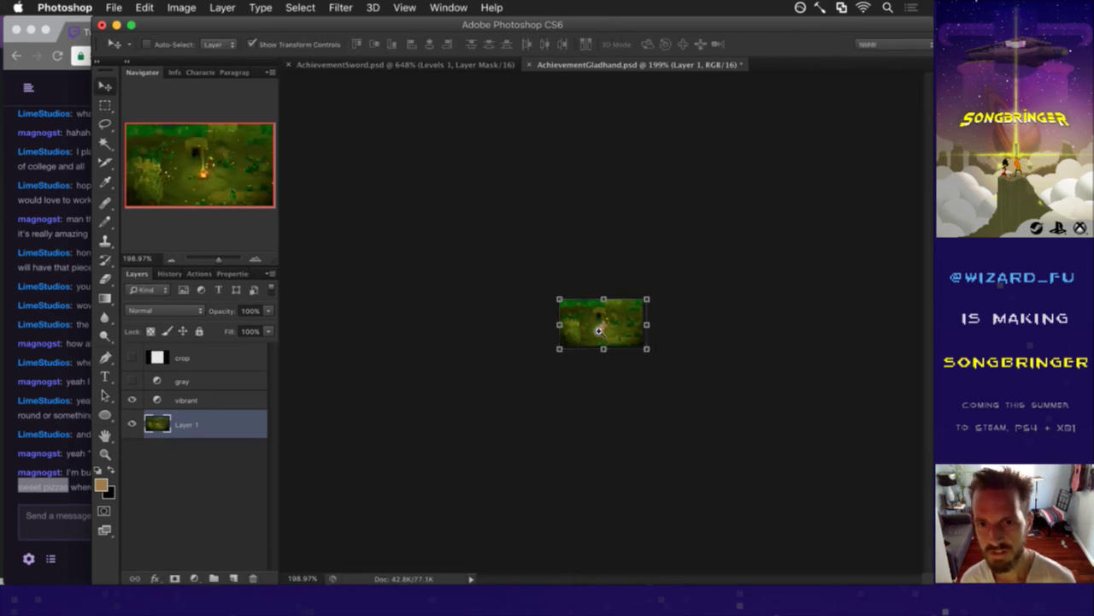
scroll(598, 330, "up", 10)
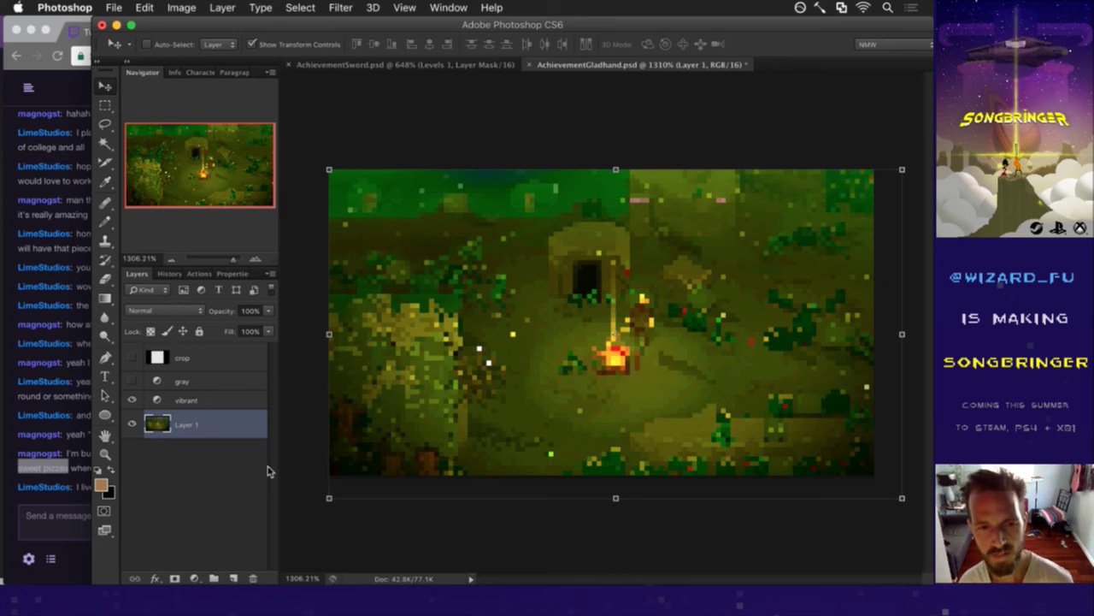
Read the new Twitch chat messages about New Orleans food and chocolate pizza, and return to Photoshop.
left_click(56, 506)
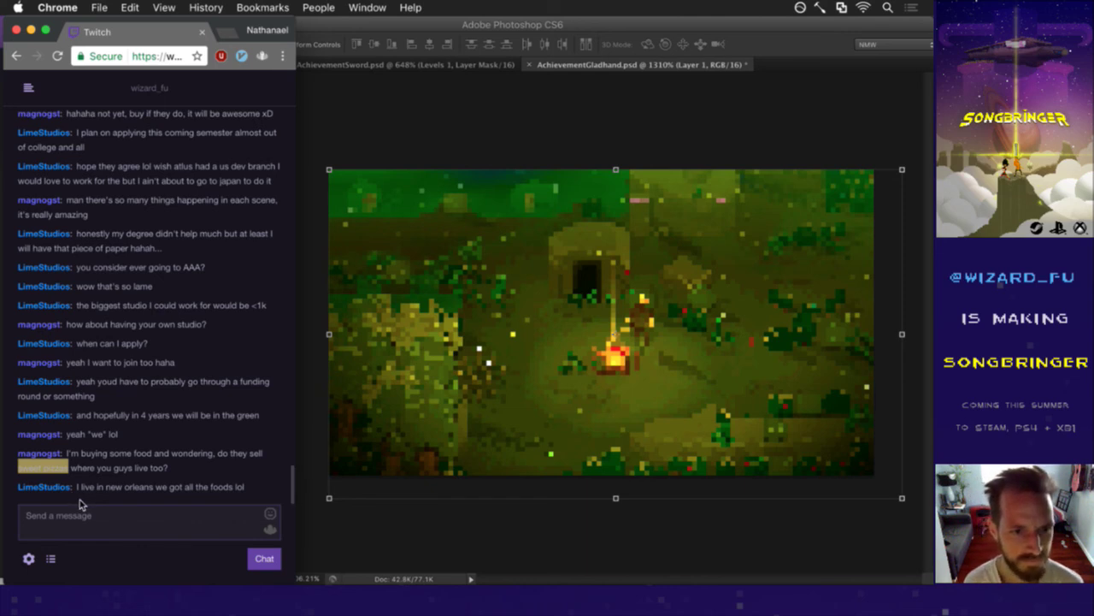
left_click_drag(83, 487, 152, 489)
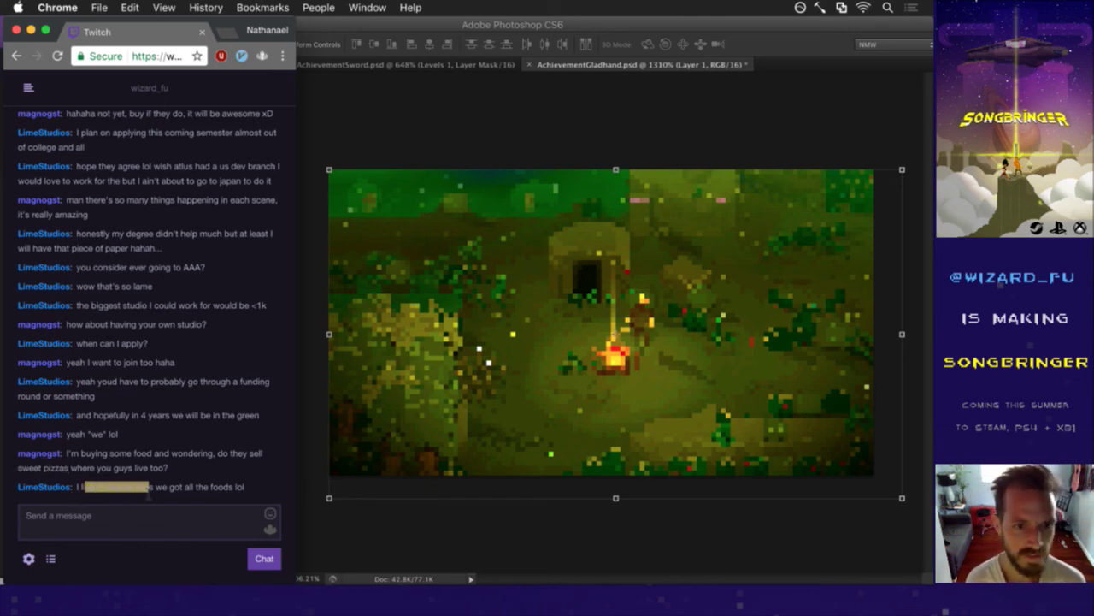
left_click(186, 470)
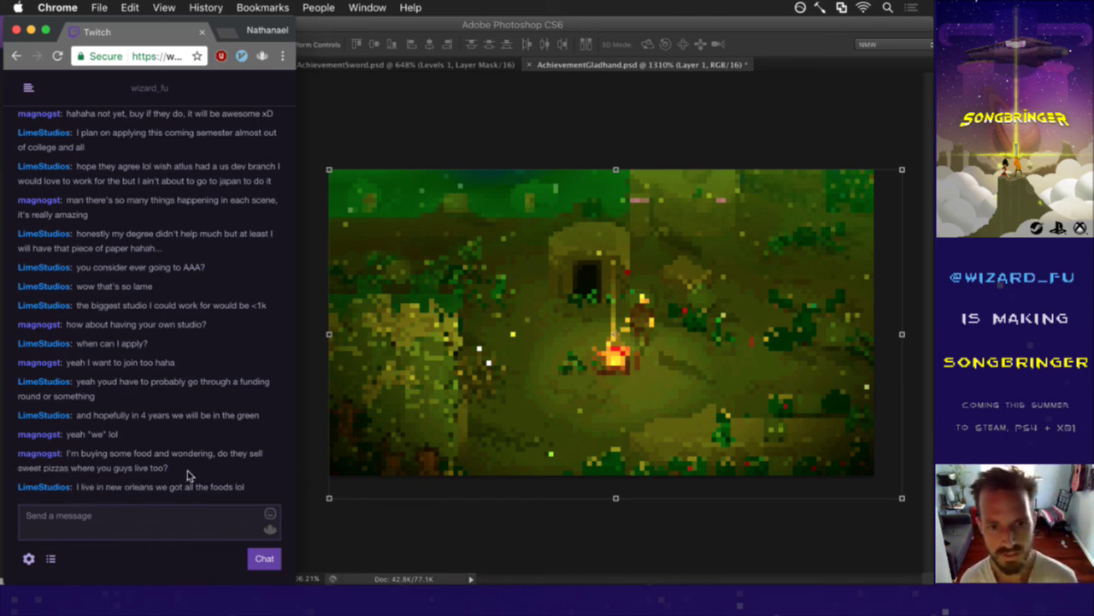
left_click(420, 518)
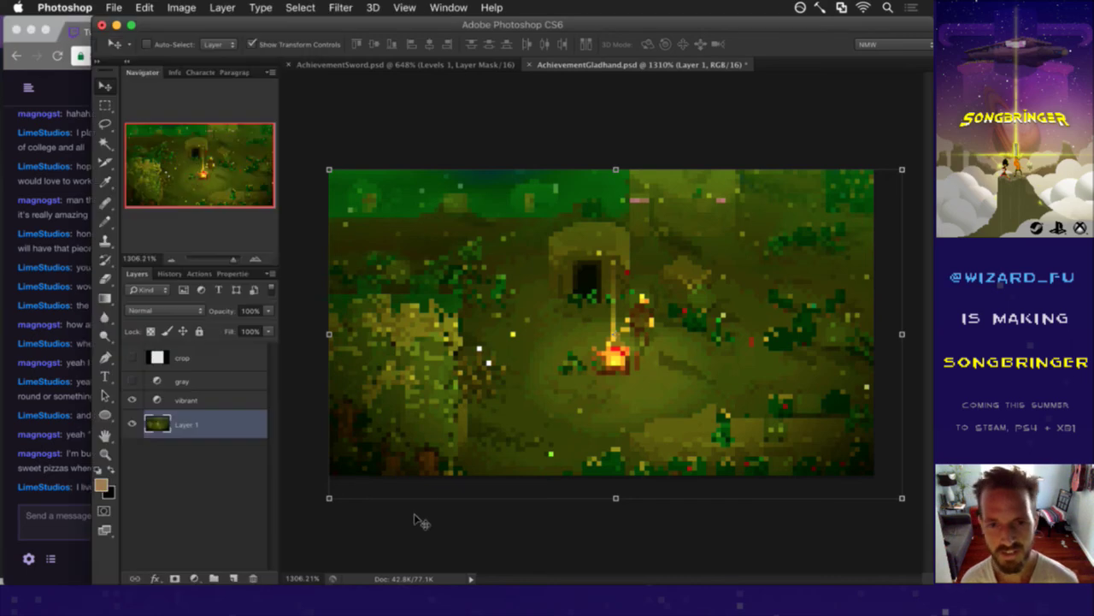
left_click(65, 500)
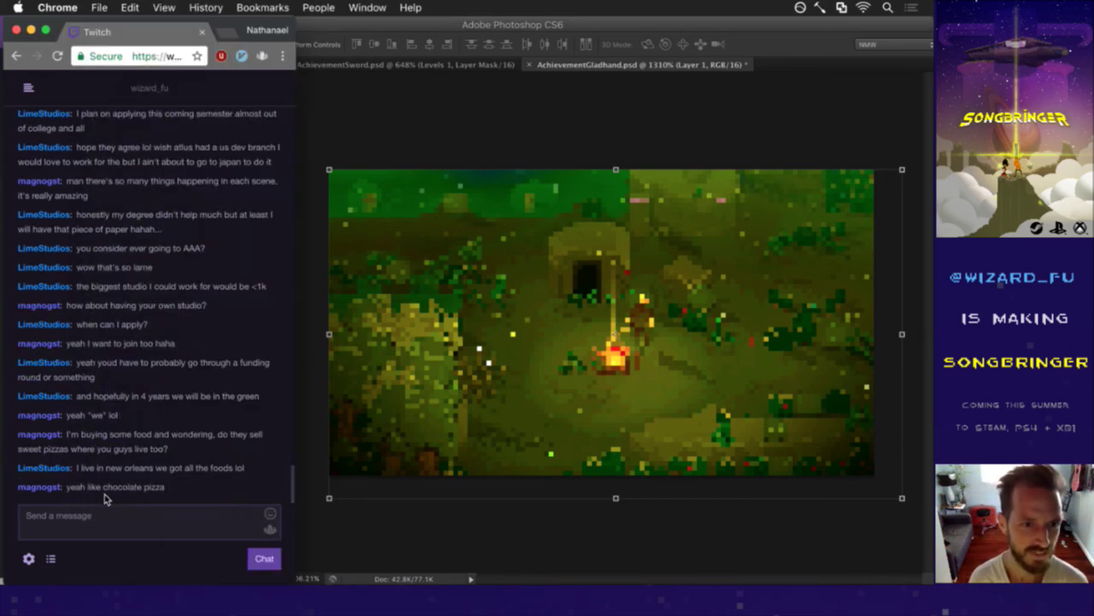
left_click_drag(80, 488, 169, 489)
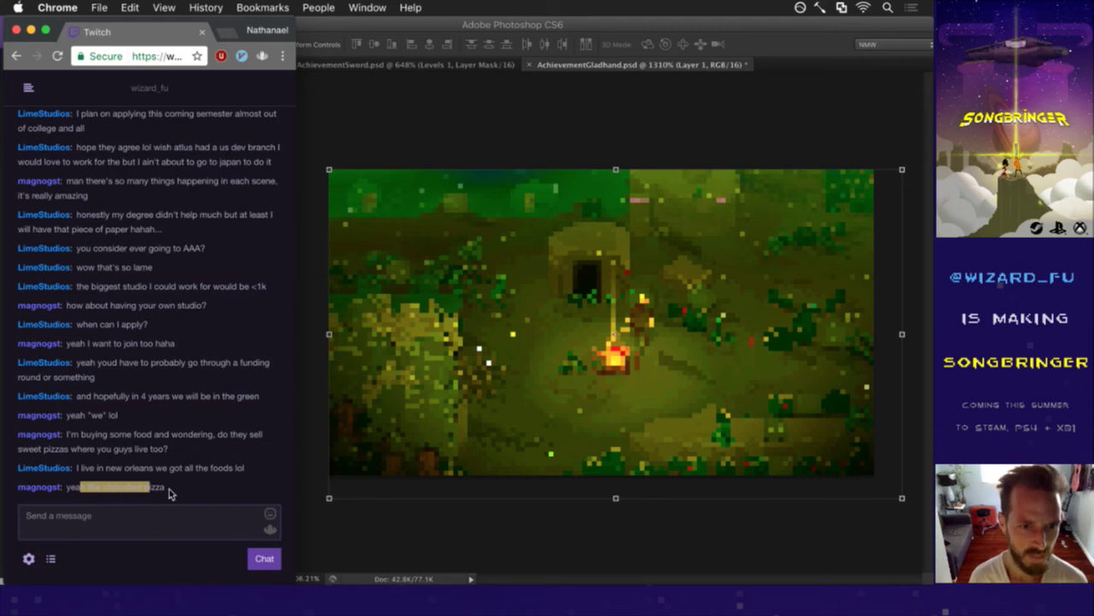
left_click(360, 538)
key("super+Tab")
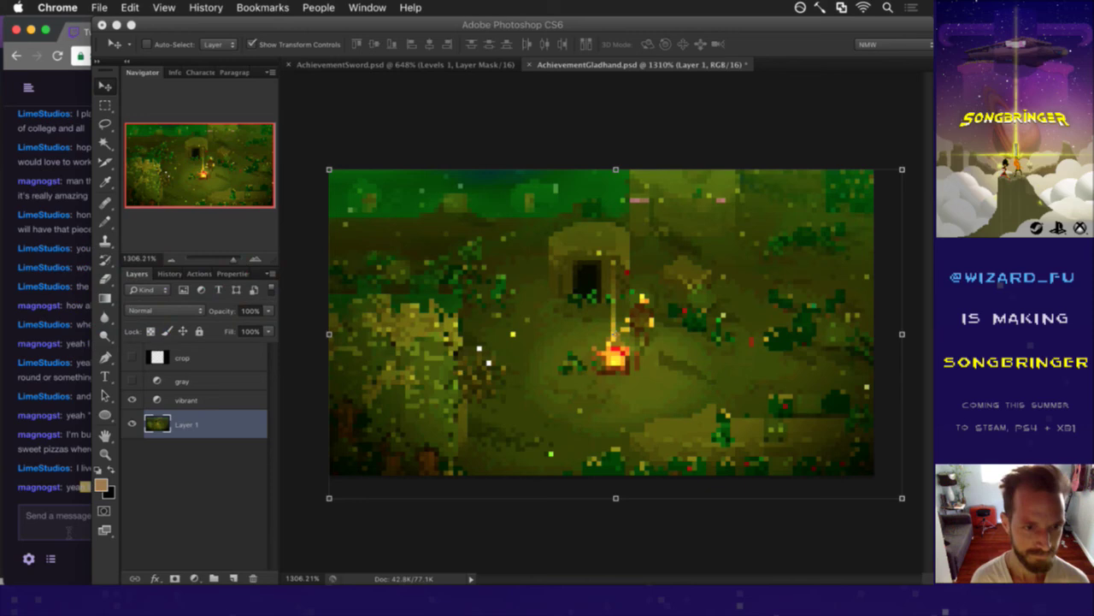
Switch to Chrome, open a new window enlarged beside the Twitch chat, and search Google for "chocolate pizza".
left_click(83, 575)
key("super+n")
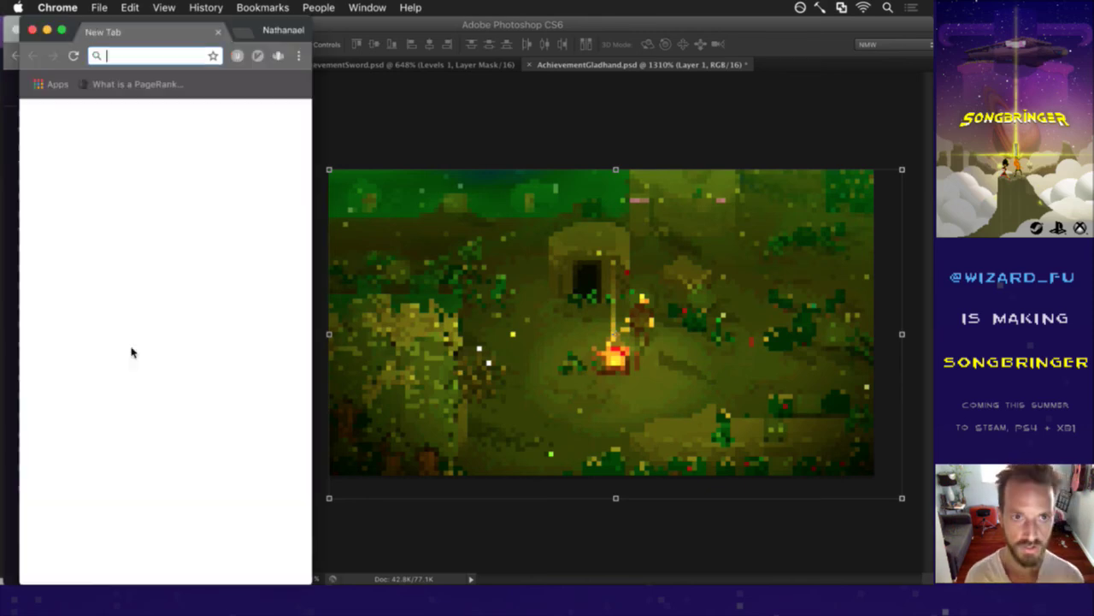
left_click_drag(286, 34, 580, 34)
left_click_drag(605, 222, 927, 218)
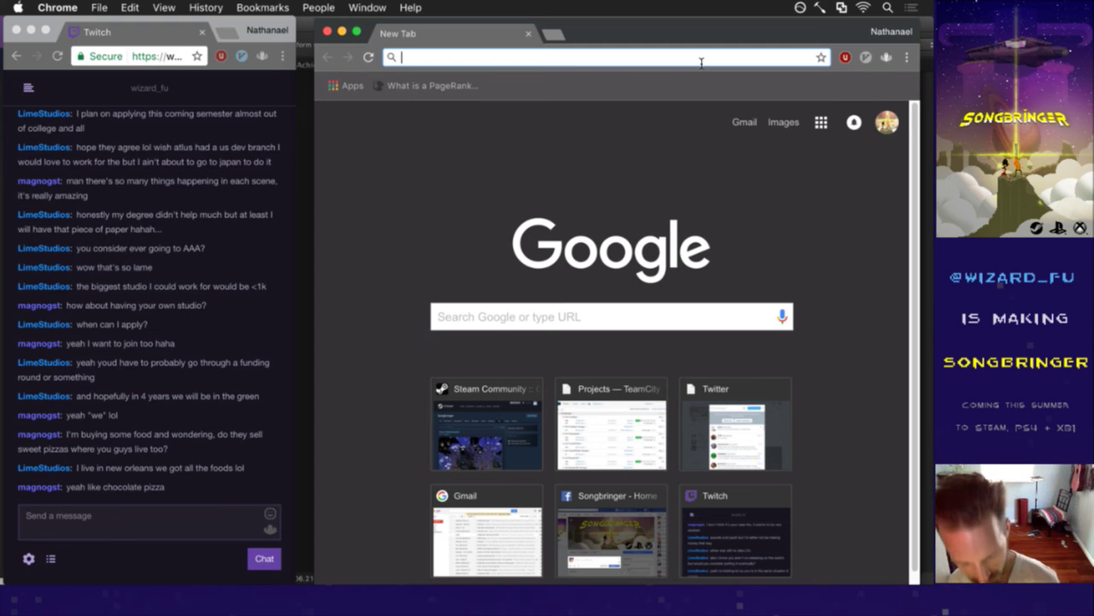
type("chocolt")
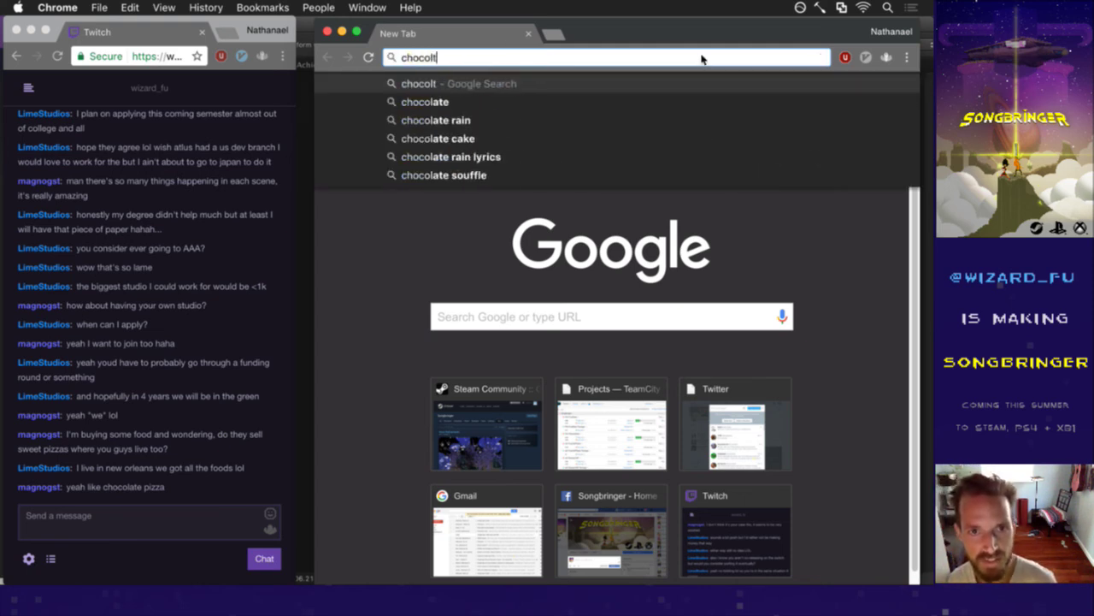
key("BackSpace")
type("ate pizz")
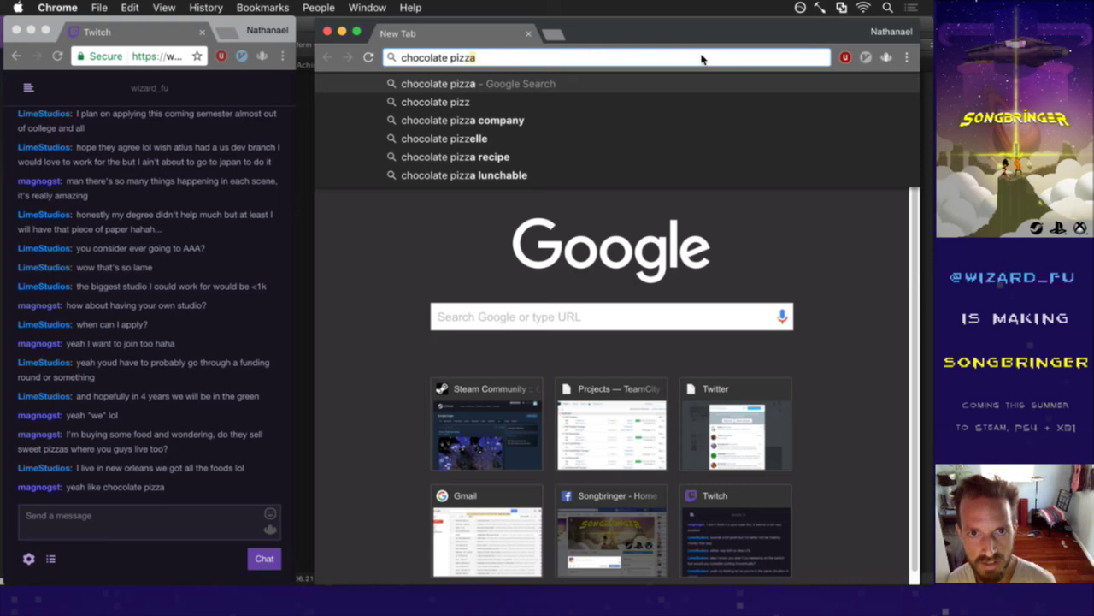
type("a")
key("Return")
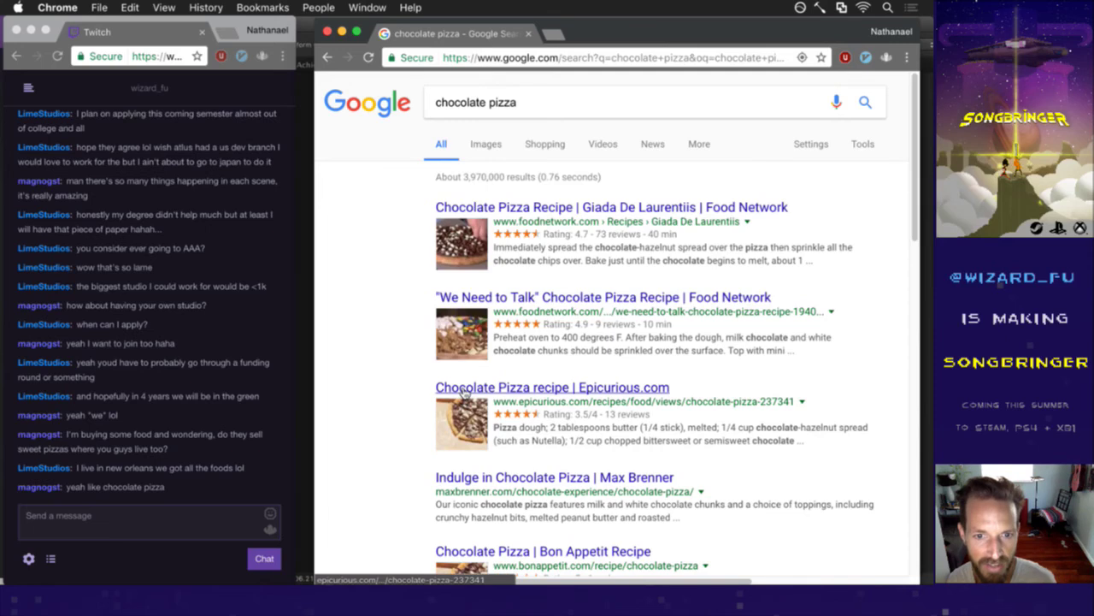
Look through the Google image results for chocolate pizza, and minimize that browser window.
left_click(487, 146)
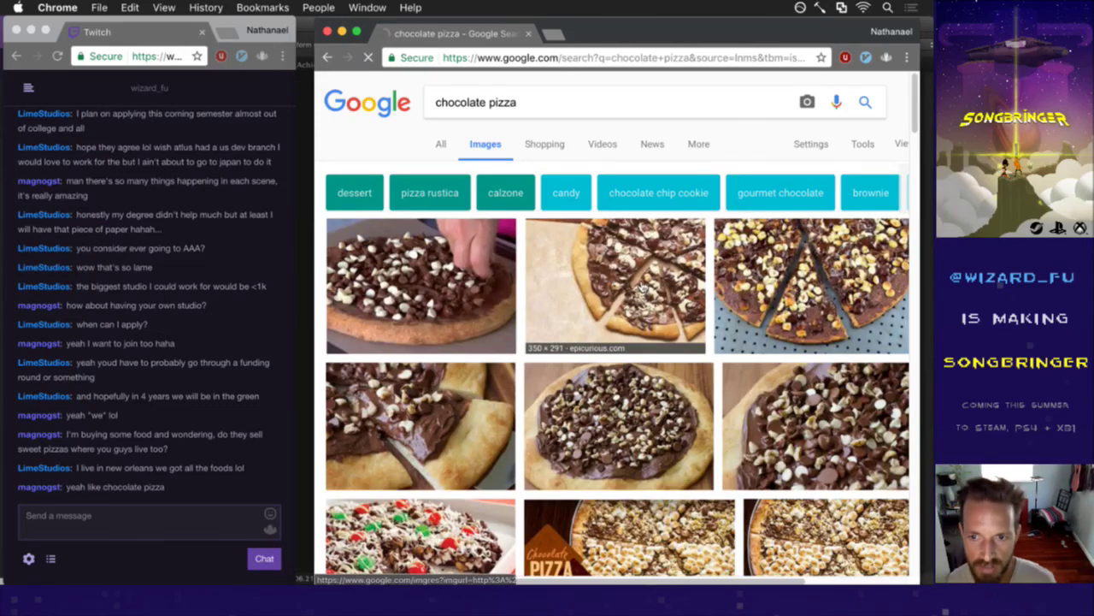
scroll(647, 289, "down", 5)
scroll(643, 313, "down", 3)
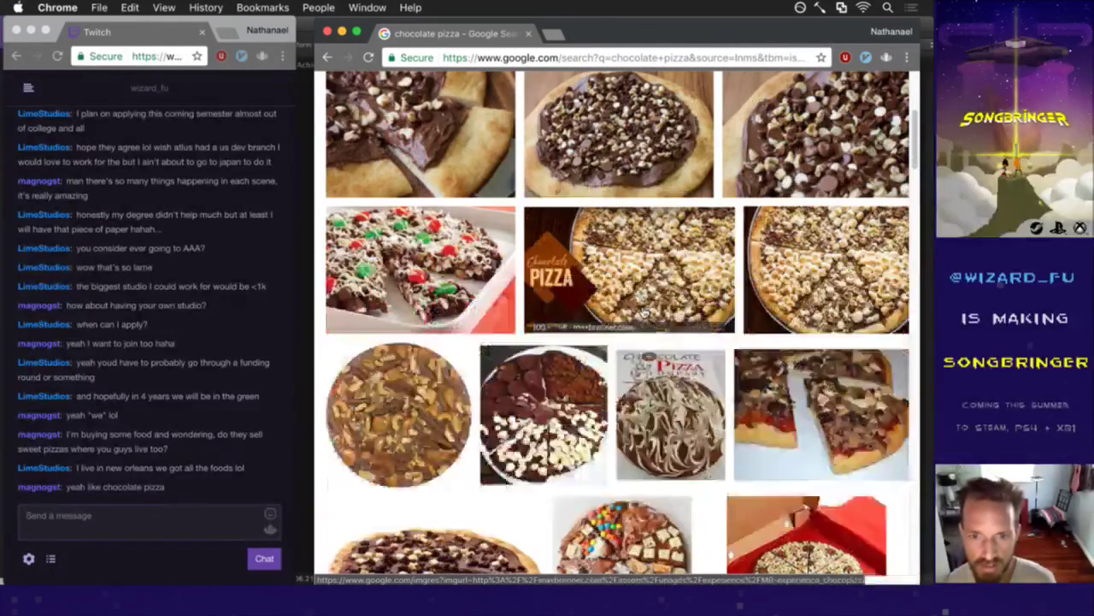
scroll(644, 312, "down", 1)
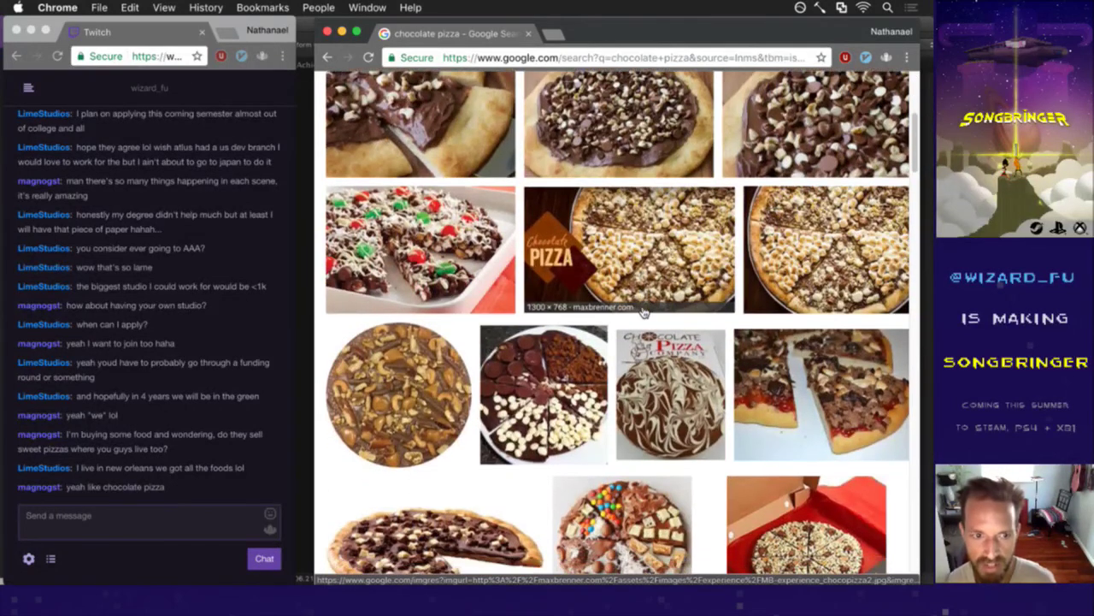
scroll(644, 313, "down", 1)
scroll(643, 313, "down", 1)
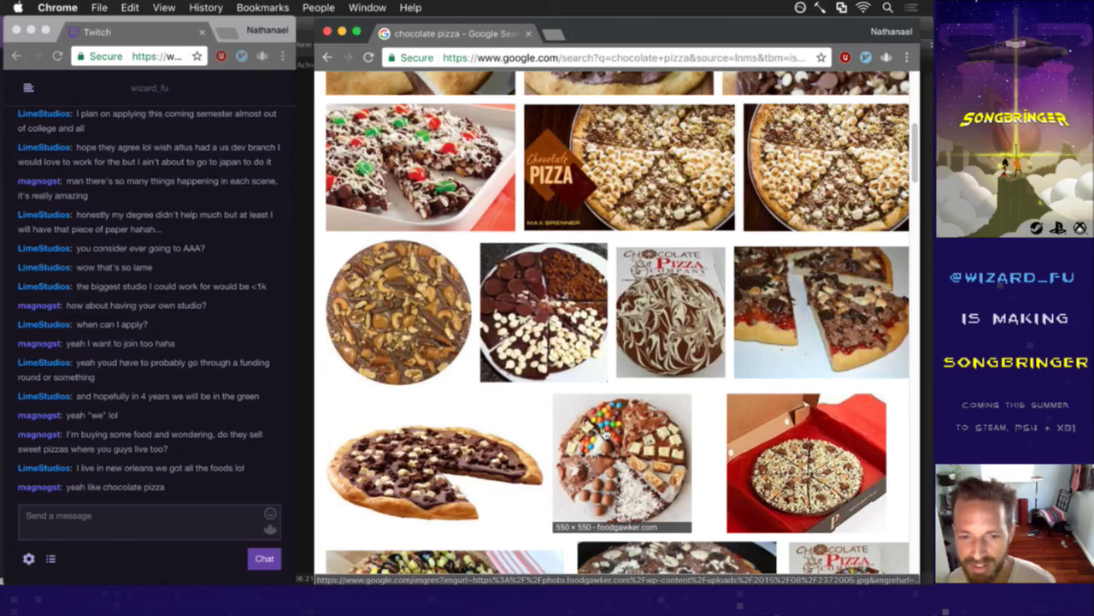
scroll(605, 435, "down", 4)
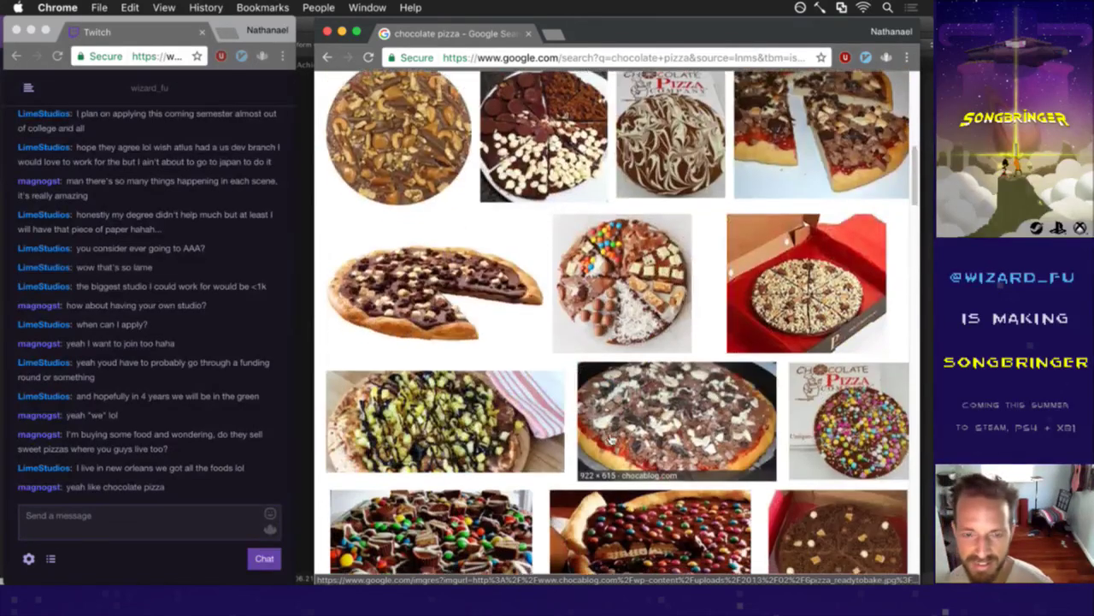
scroll(609, 438, "down", 3)
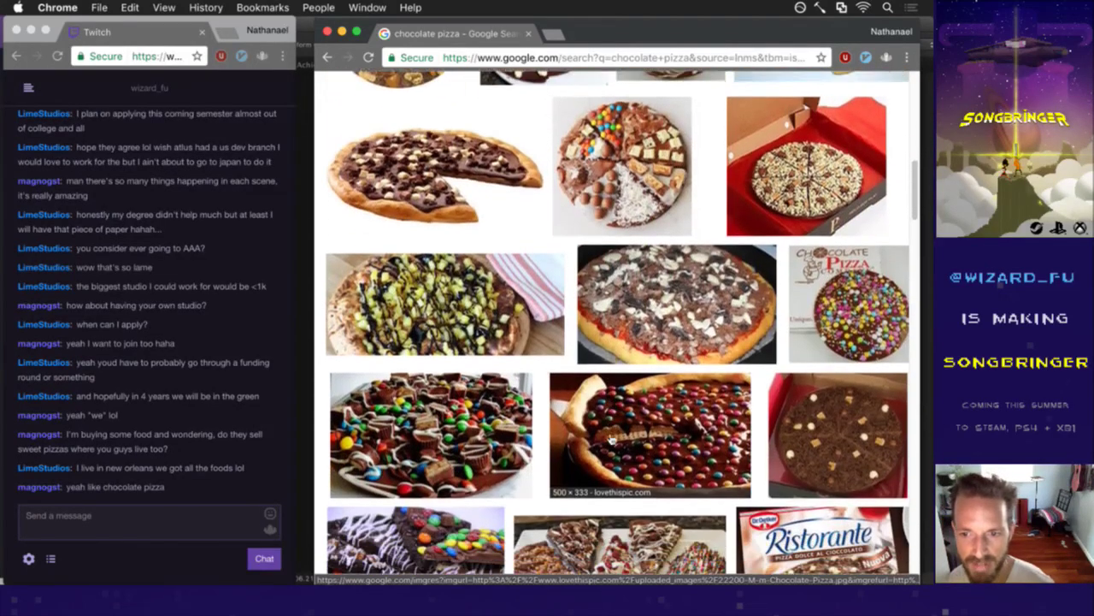
scroll(611, 438, "down", 2)
scroll(612, 436, "down", 6)
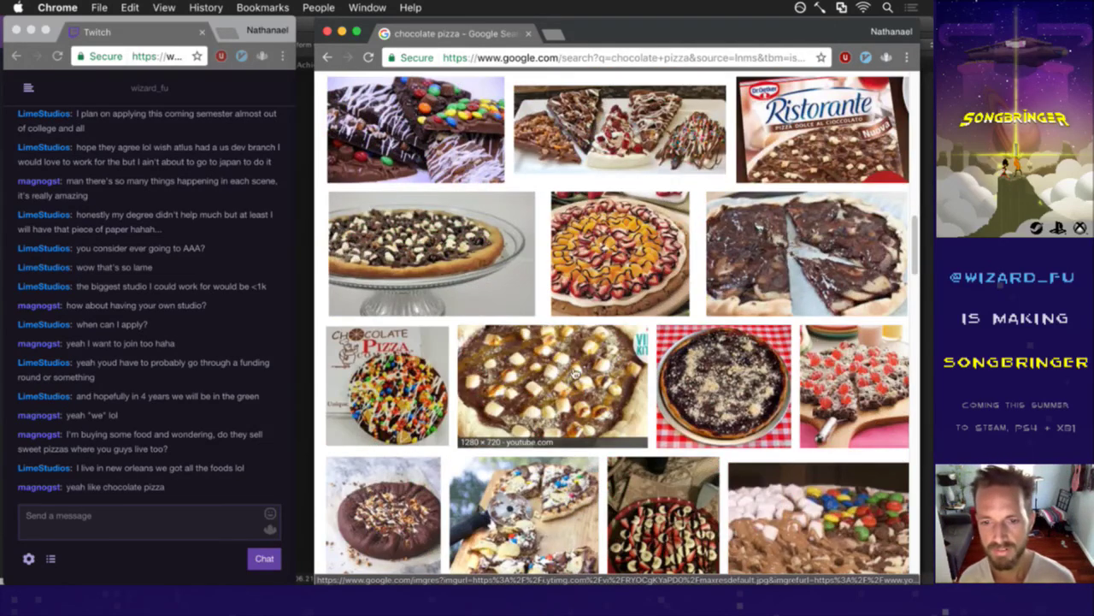
key("super+m")
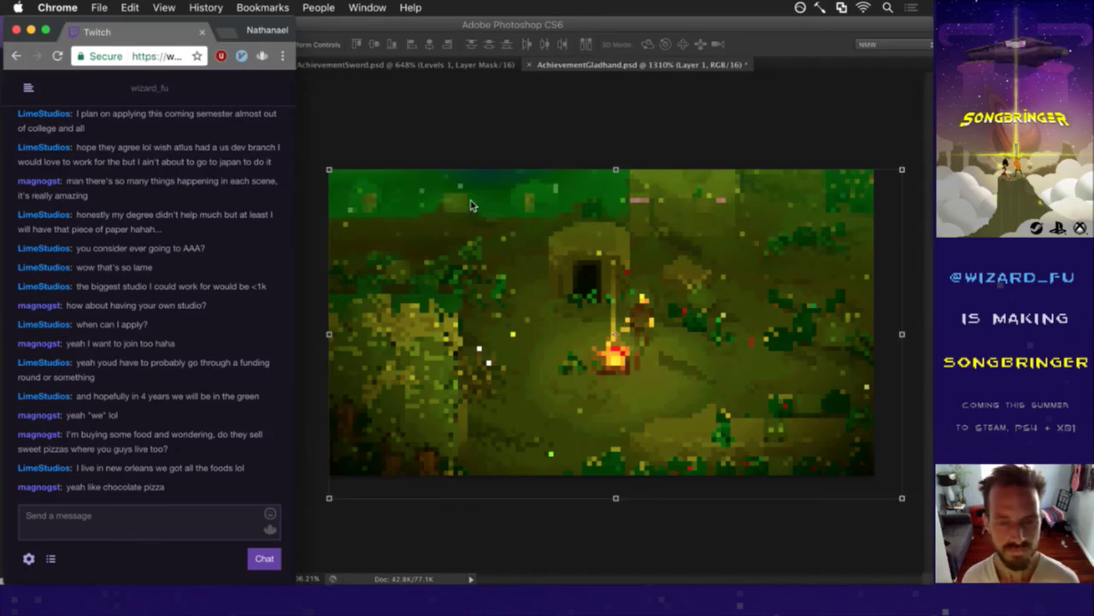
Return to Photoshop, show the crop layer in AchievementGladhand.psd, and select Layer 1.
left_click(728, 69)
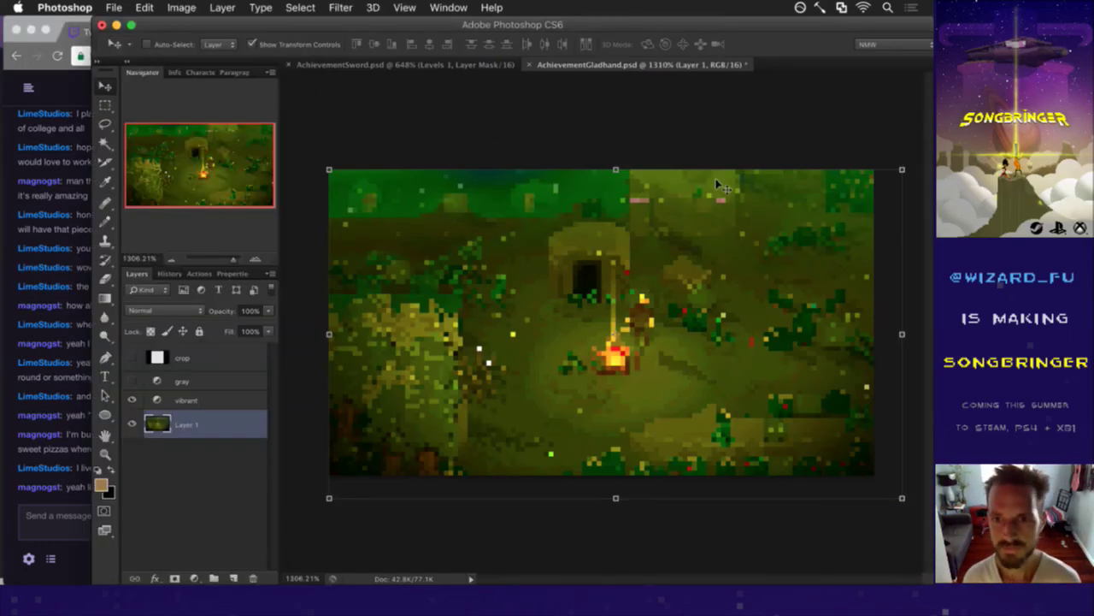
left_click(132, 358)
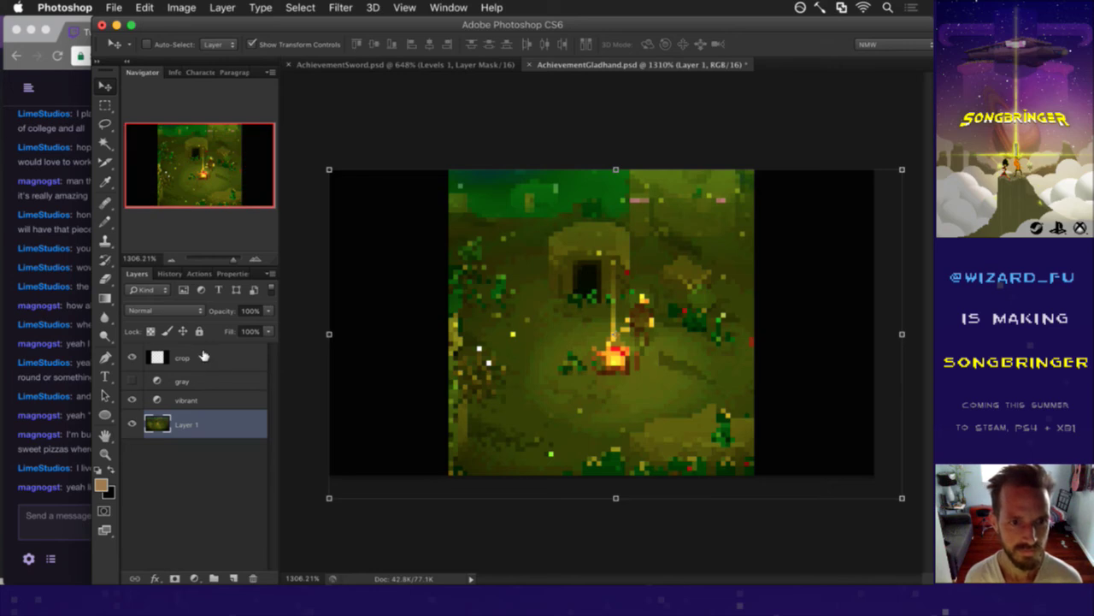
left_click(160, 380)
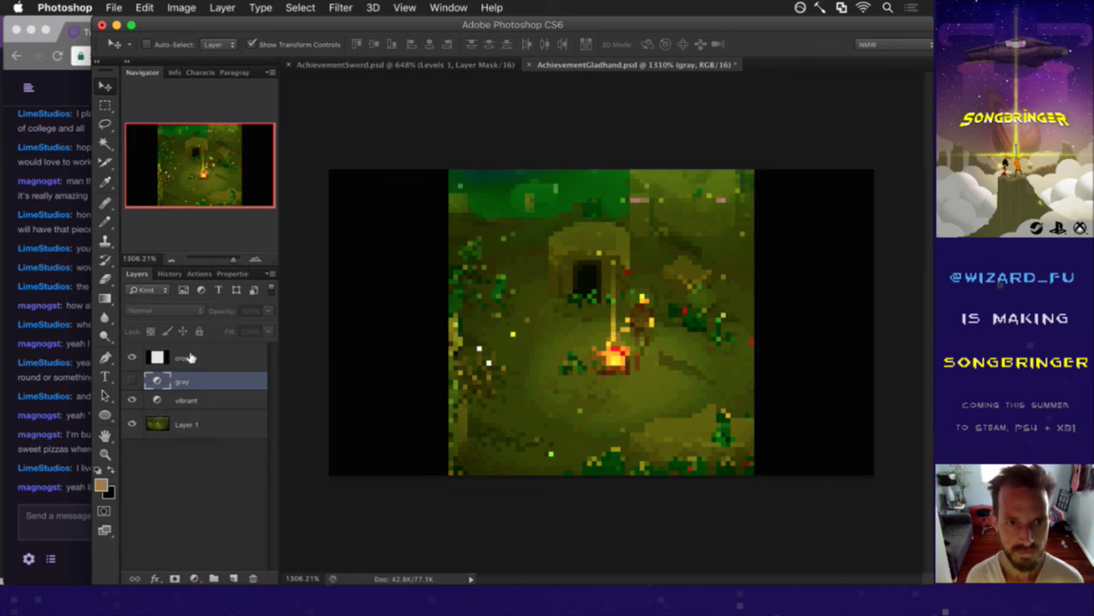
left_click(190, 358)
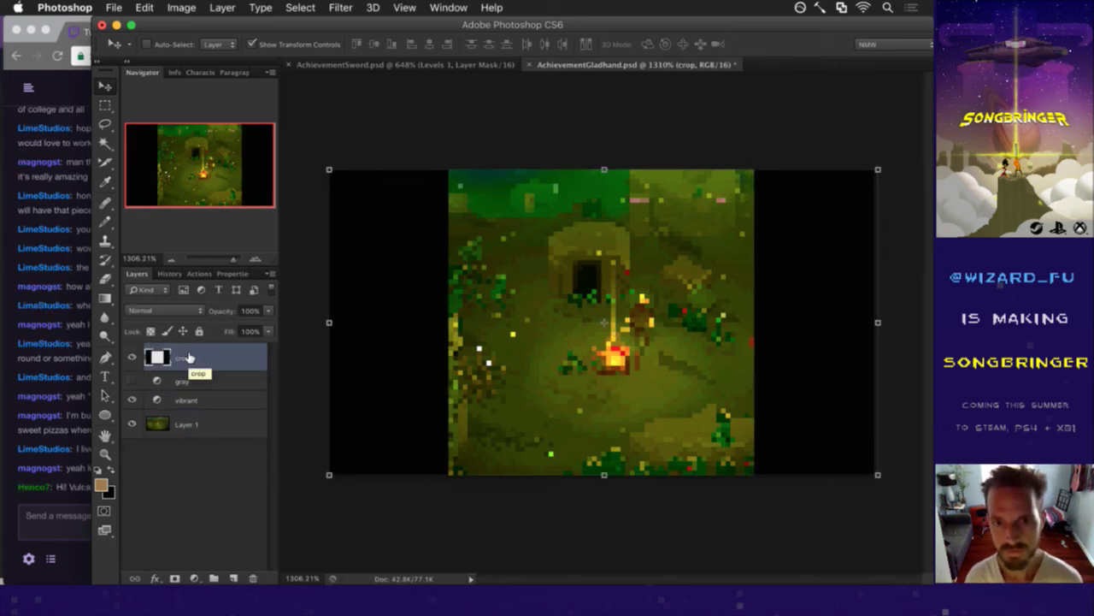
left_click(209, 430)
Switch to the Twitch chat in Chrome, read the newest message, and reply with the HeyGuys emote.
left_click(62, 502)
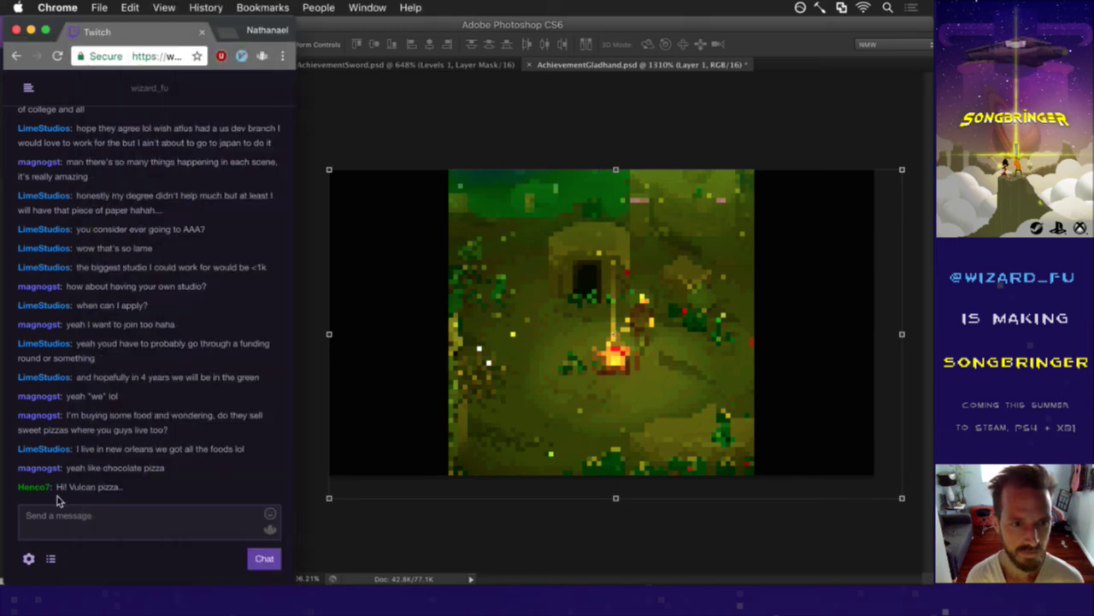
left_click_drag(108, 497, 66, 499)
left_click(112, 525)
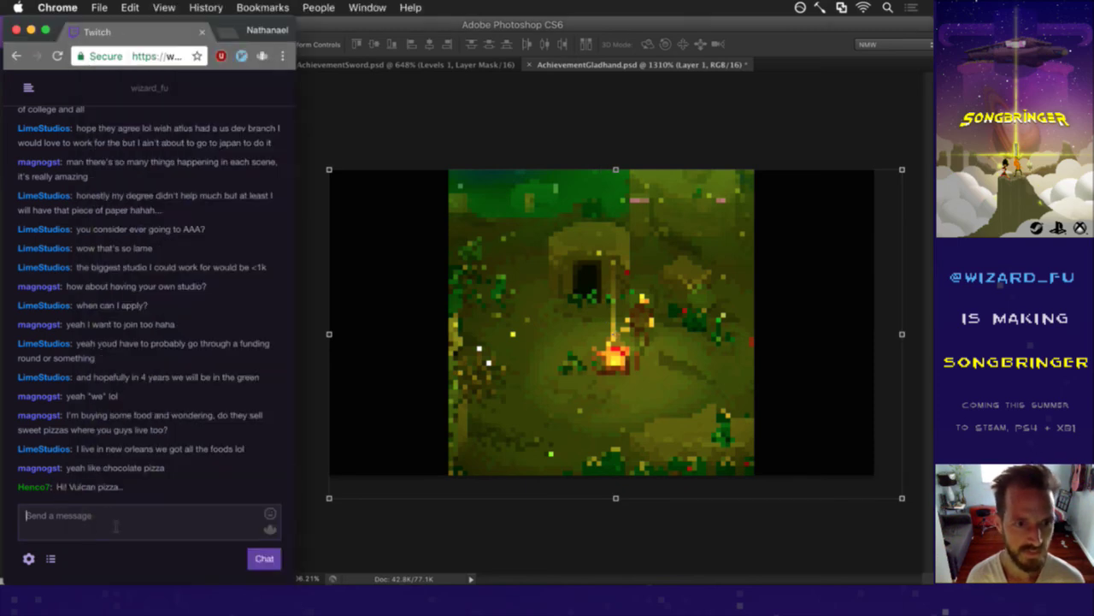
type("HeyGuys")
key("Return")
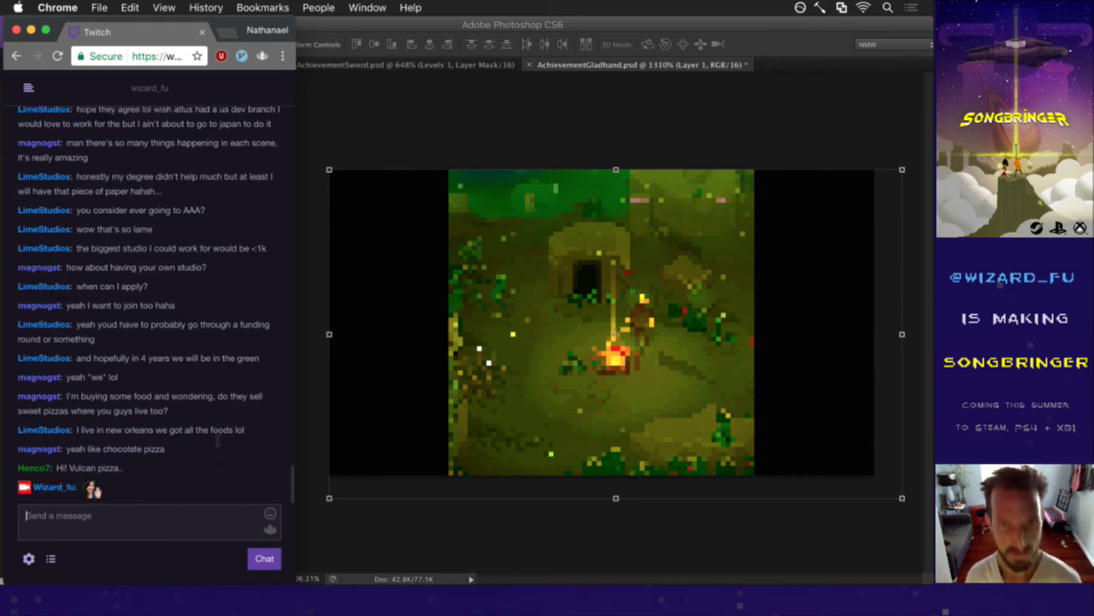
Open another Chrome window, search Google for "vulcan pizza oven", and widen the window.
key("super+n")
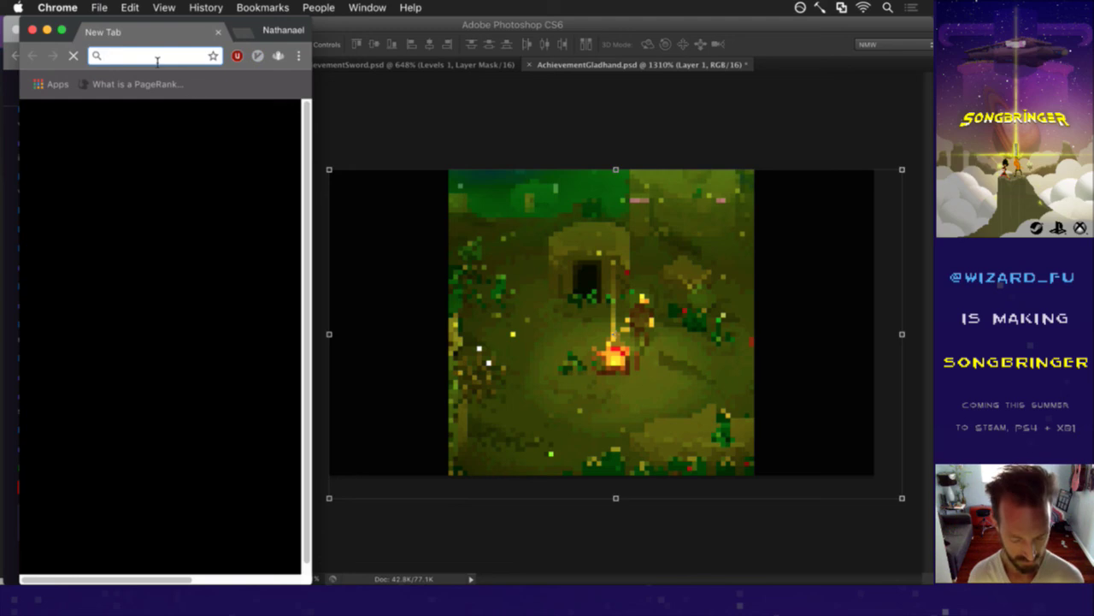
type("vulcan piz")
key("Return")
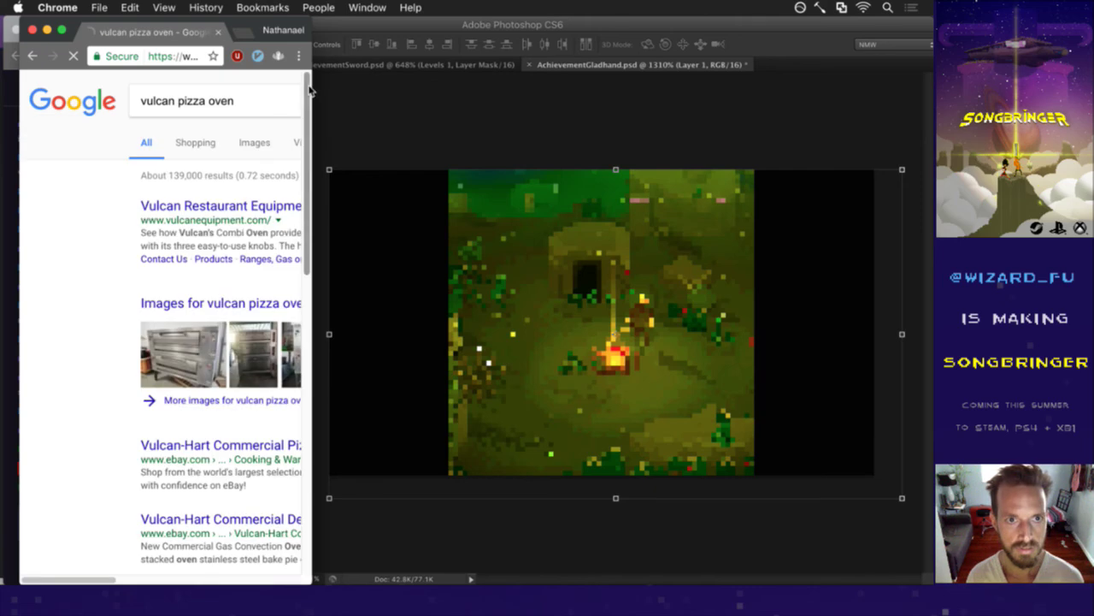
scroll(163, 325, "down", 1)
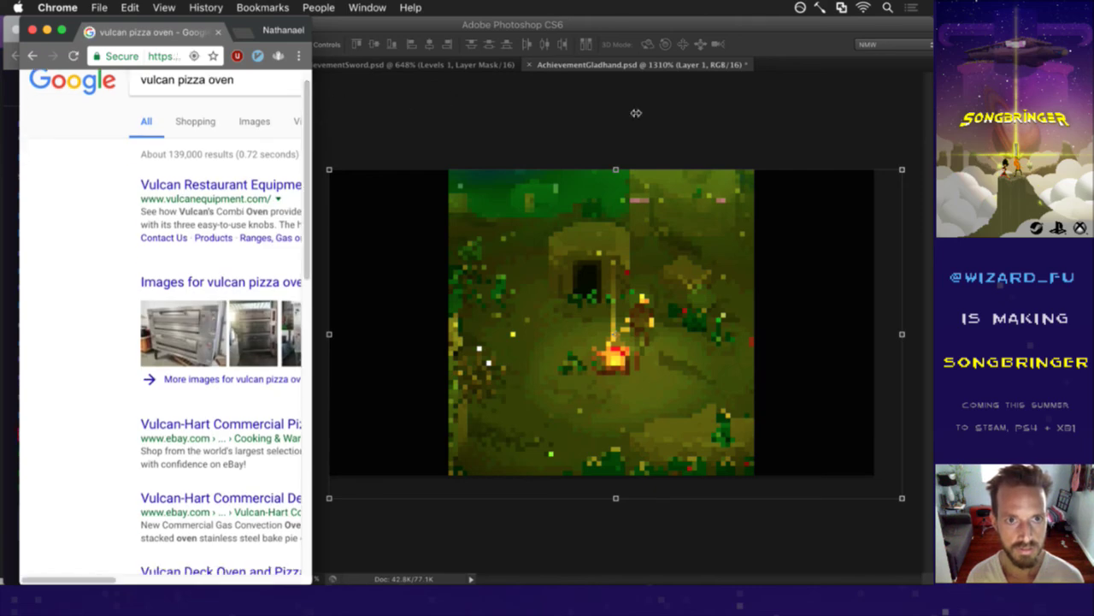
key("ctrl+alt+Return")
Change the Google search to "vulcan pizza" and show its image results.
left_click(388, 80)
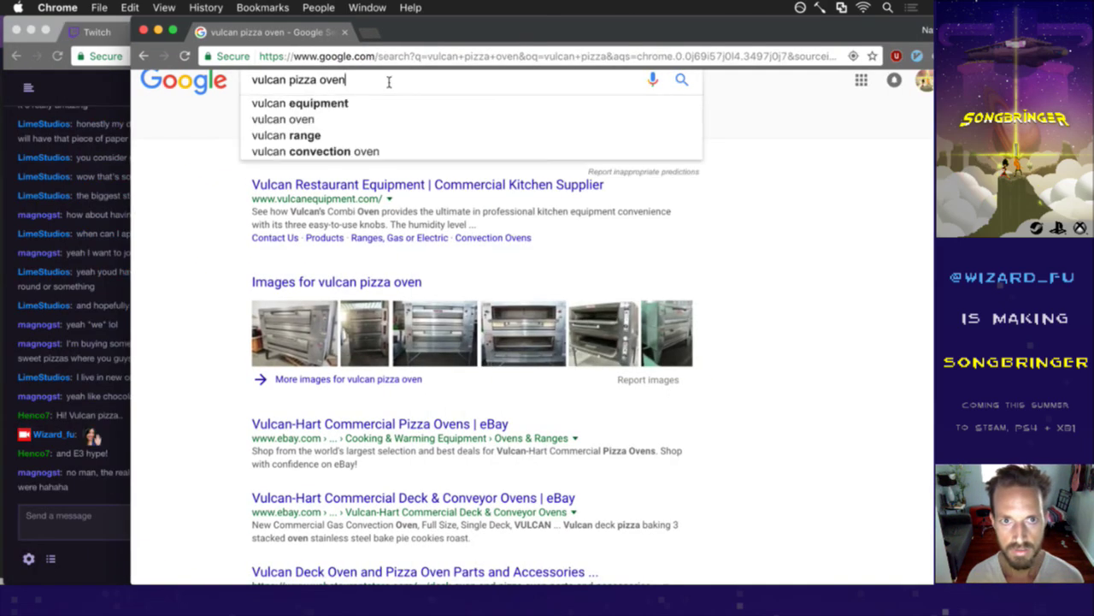
key("BackSpace")
key("BackSpace")
key("BackSpace")
key("BackSpace")
key("BackSpace")
key("BackSpace")
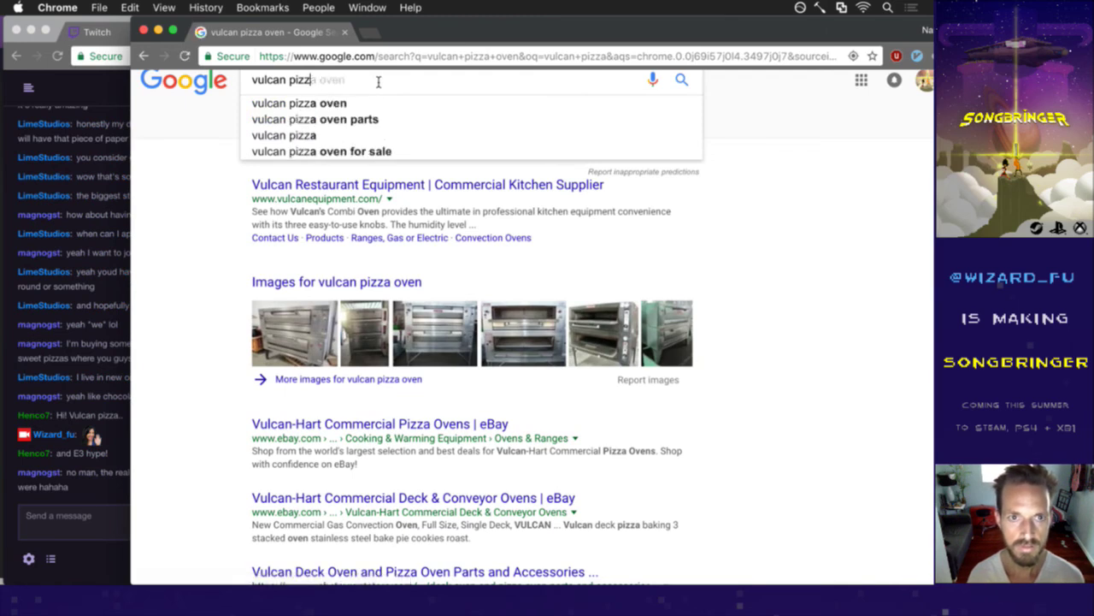
type("a")
key("Return")
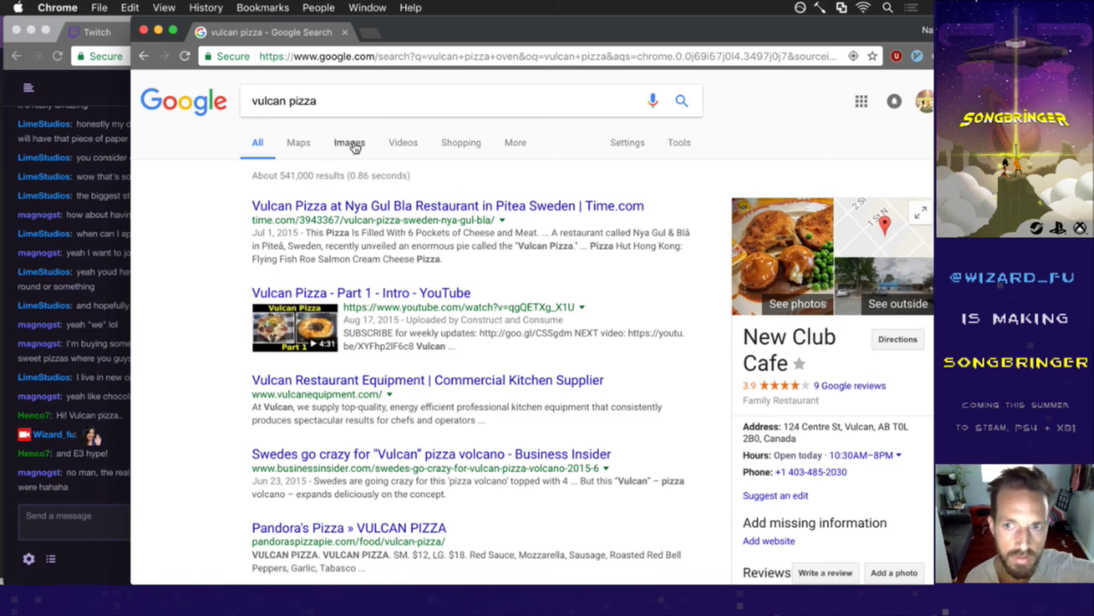
left_click(349, 143)
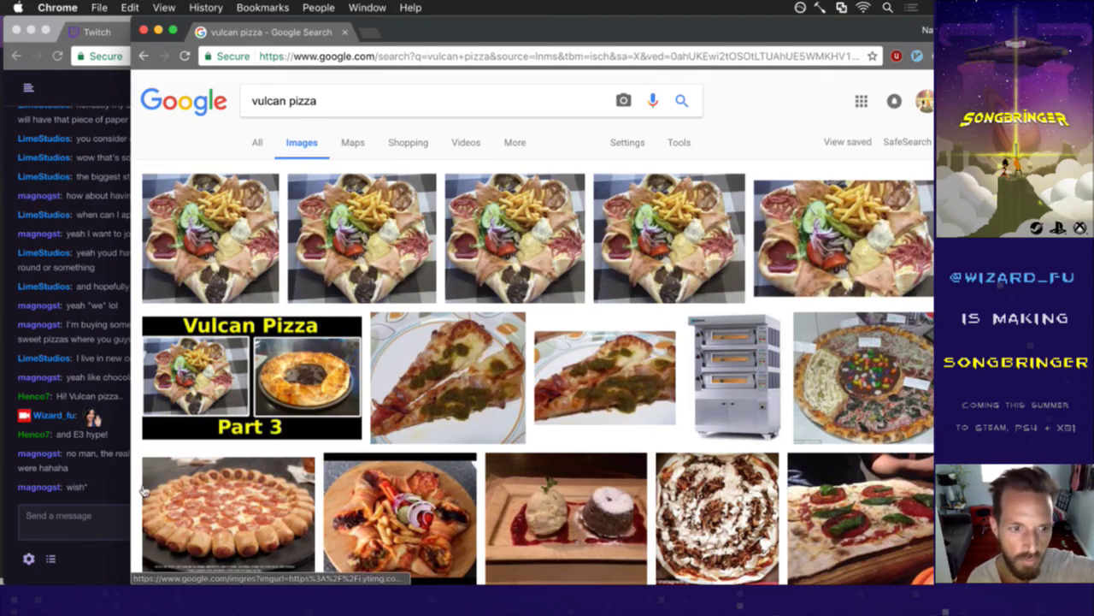
Bring the Twitch chat to the front and read the latest viewer messages.
left_click(101, 468)
left_click_drag(71, 436, 103, 438)
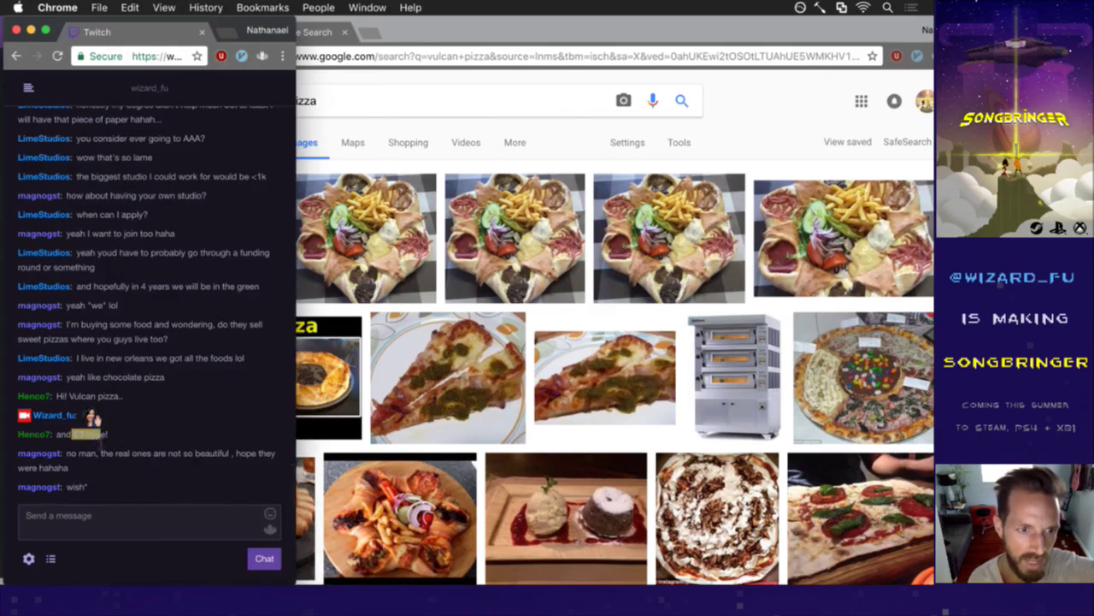
left_click(124, 437)
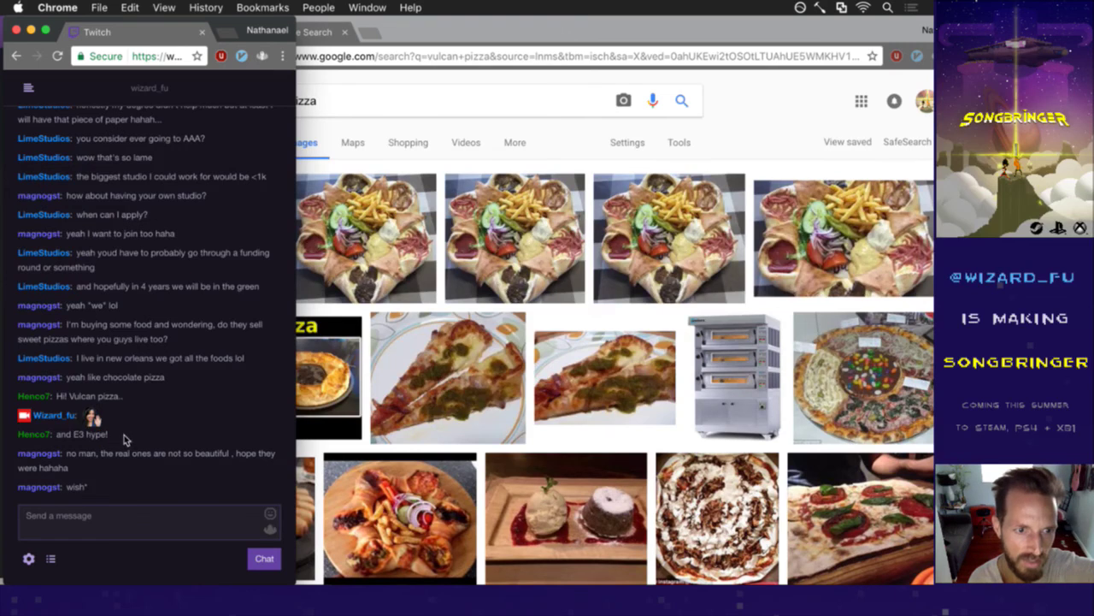
Return to the vulcan pizza image results and look through the pictures.
left_click(437, 36)
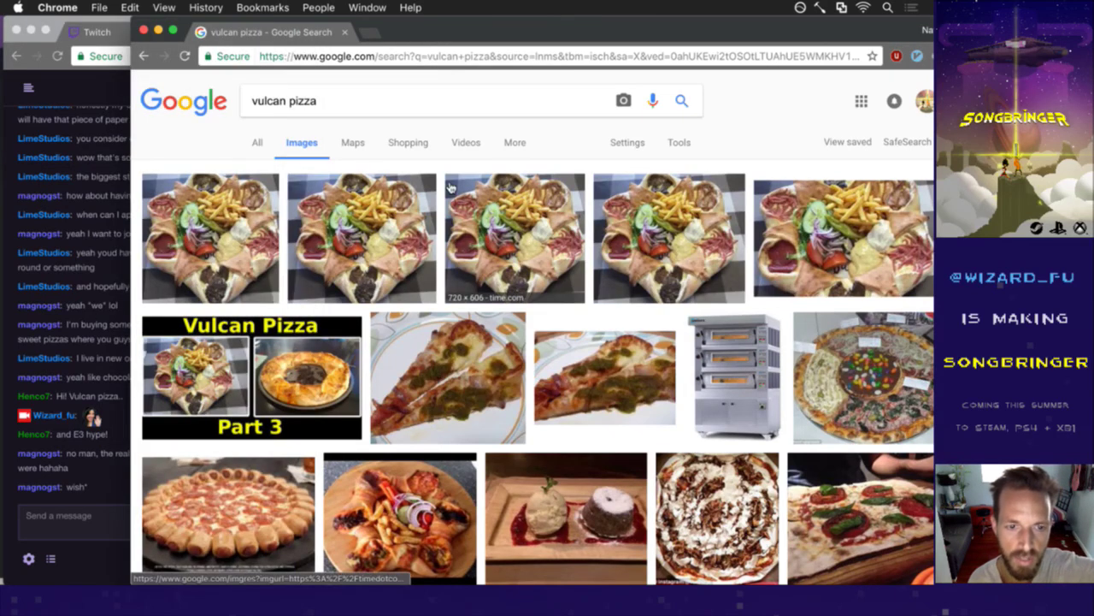
scroll(451, 187, "down", 2)
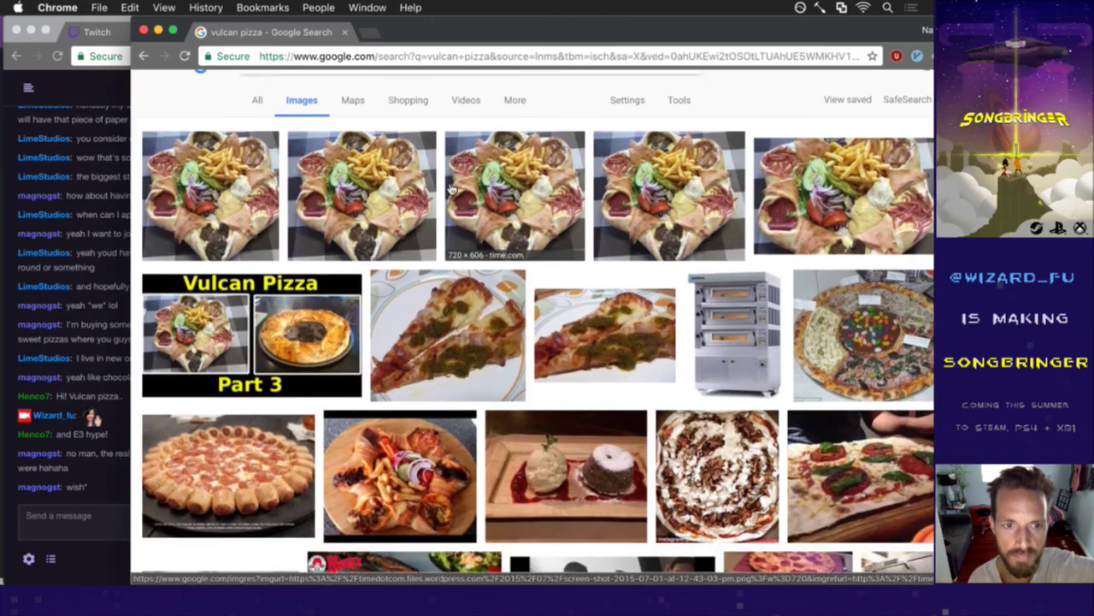
scroll(451, 190, "down", 4)
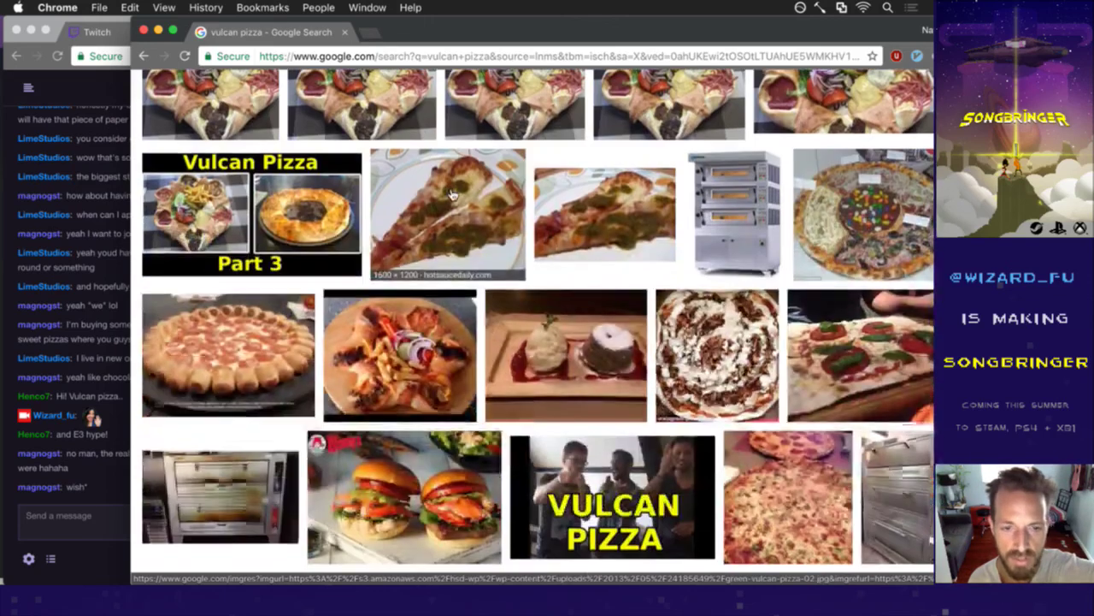
scroll(453, 196, "down", 4)
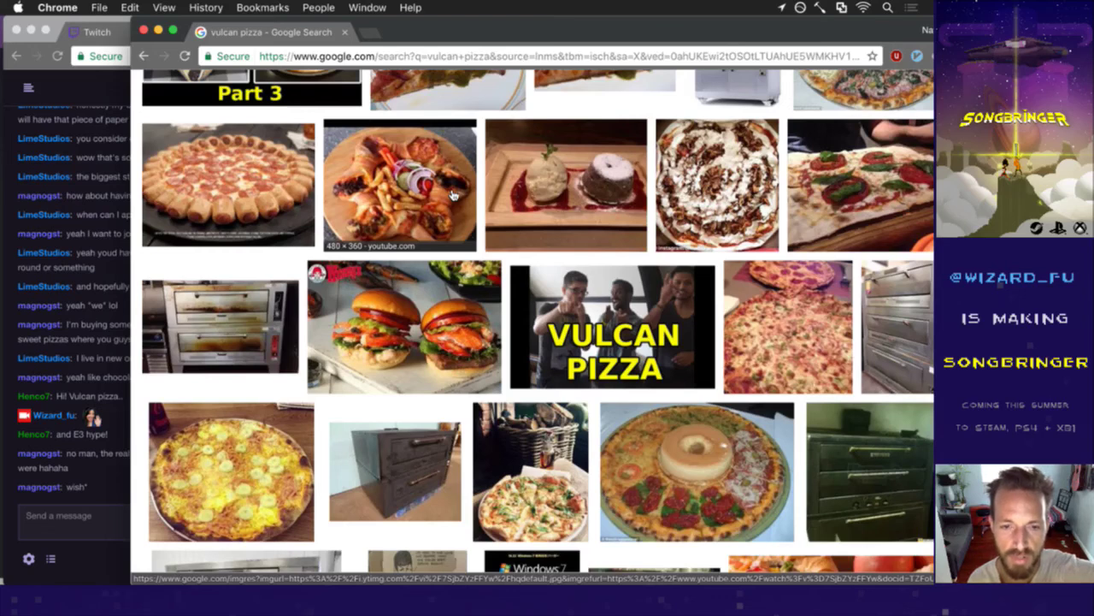
scroll(453, 195, "up", 4)
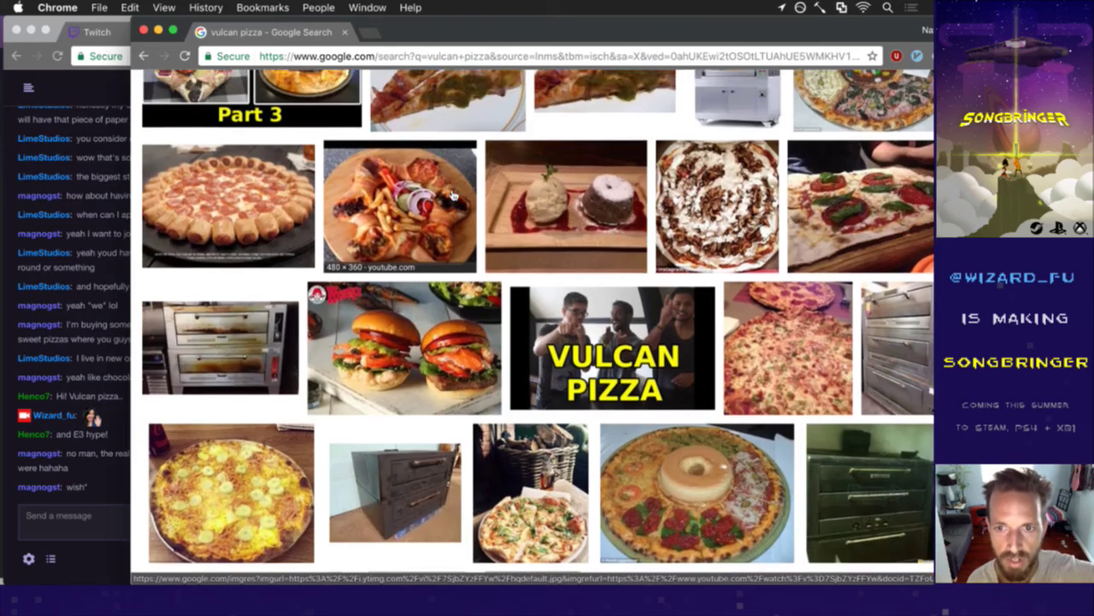
scroll(454, 196, "up", 4)
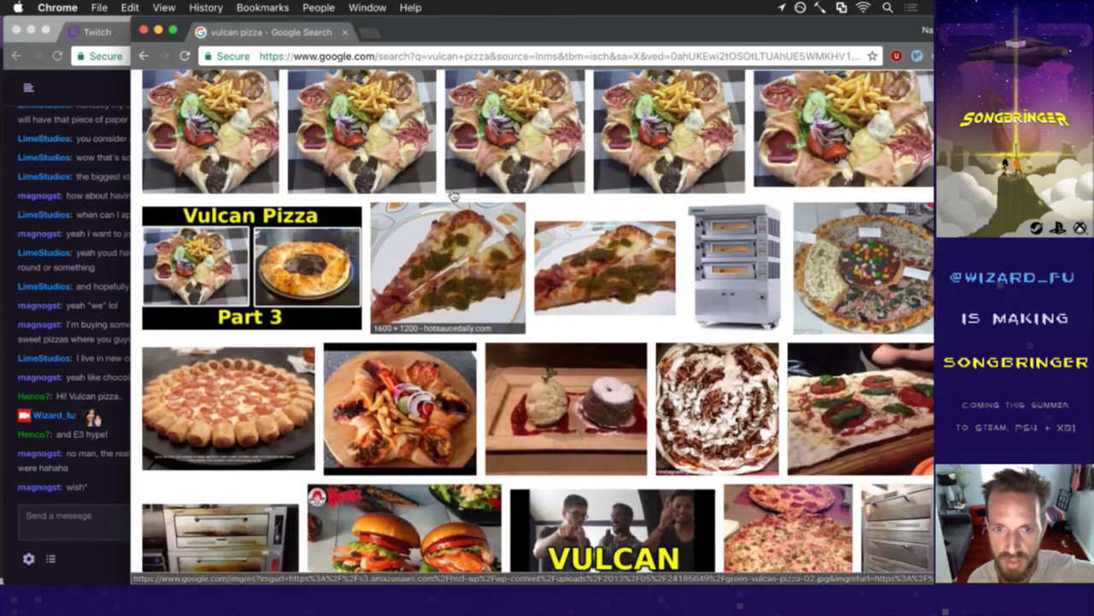
Finish looking through the vulcan pizza image results, close them and switch back to the Gladhand icon in Photoshop.
scroll(456, 195, "up", 1)
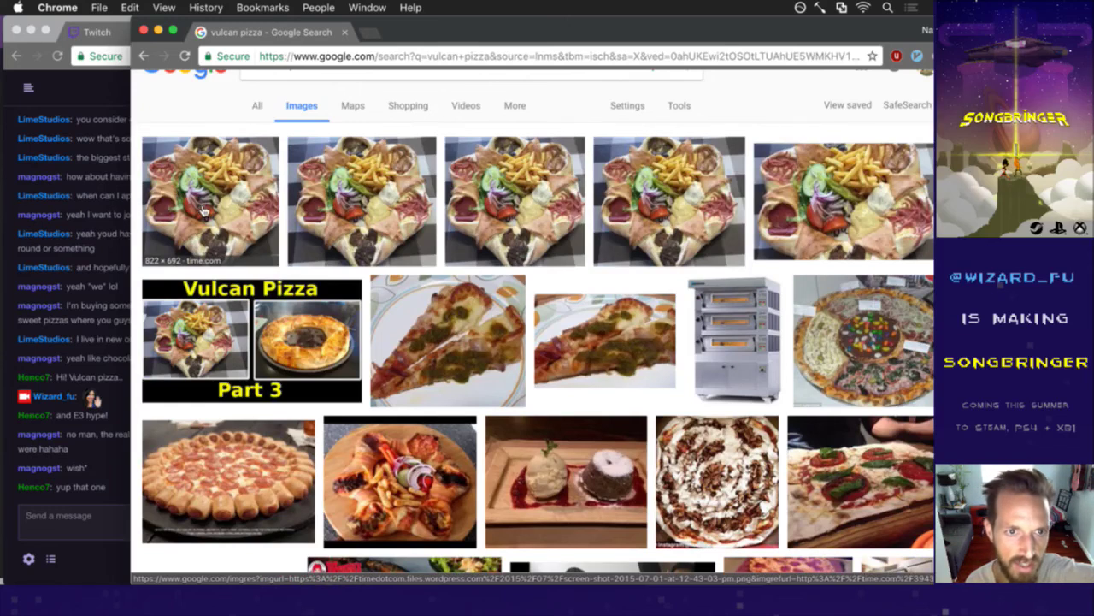
scroll(203, 212, "up", 1)
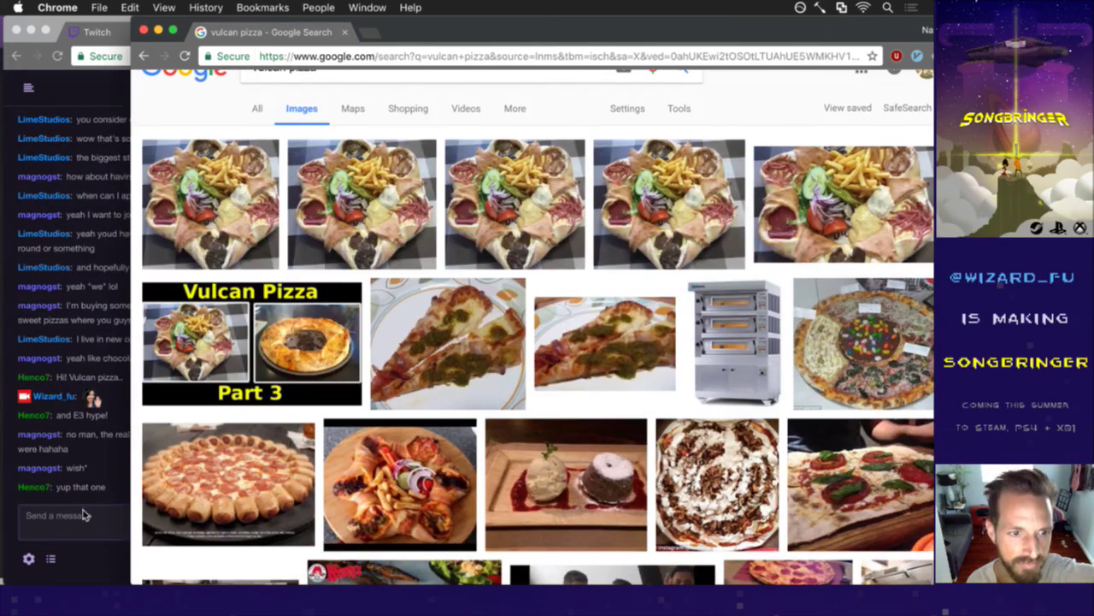
left_click(345, 32)
left_click(468, 126)
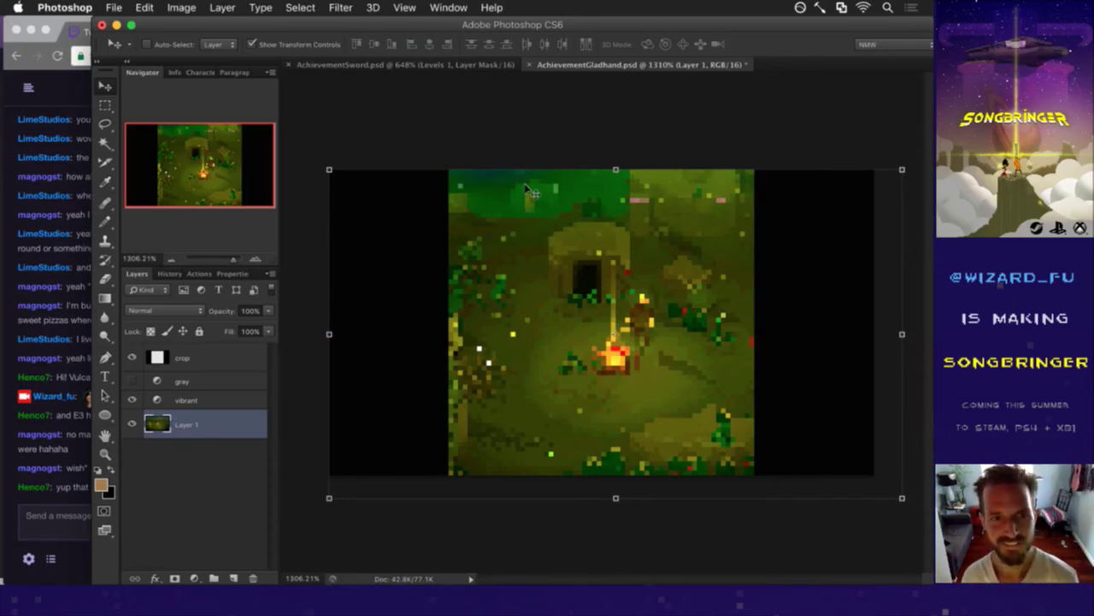
Nudge the campfire scene on Layer 1 a few pixels to the left and save the Gladhand document.
key("Left")
key("Left")
key("Left")
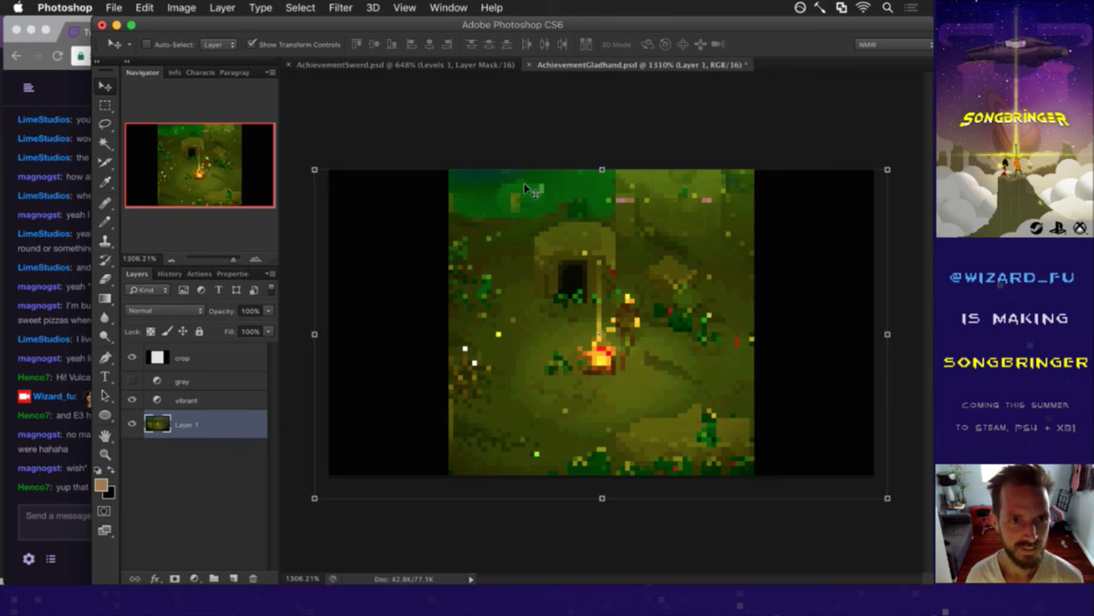
key("Left")
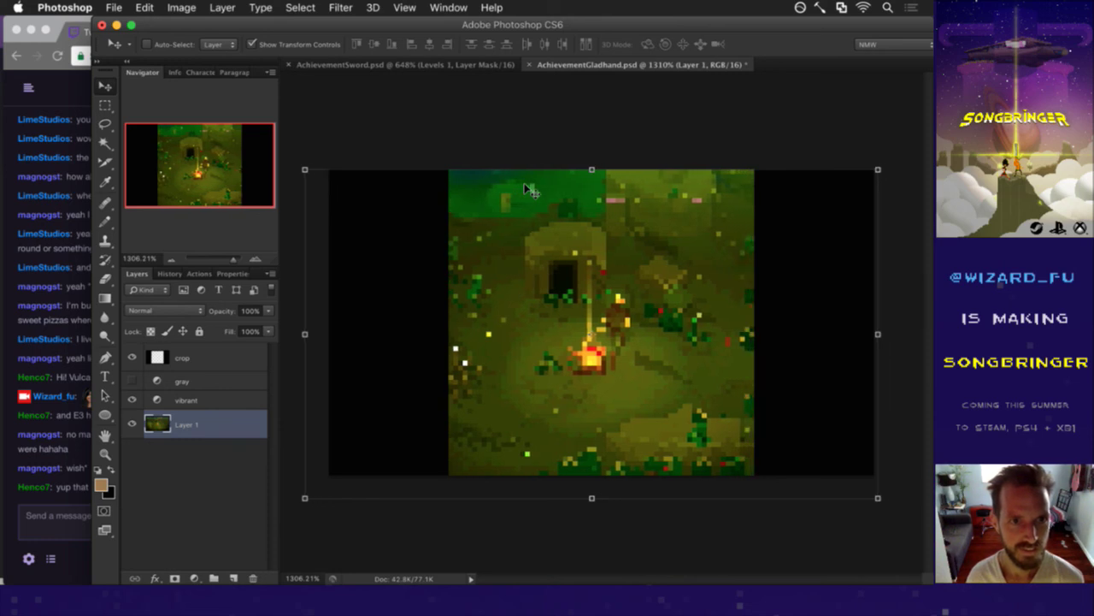
key("m")
key("super+s")
Show the gray adjustment layer and run the SaveIcon1920 action to export the grayscale Gladhand icon.
left_click(131, 380)
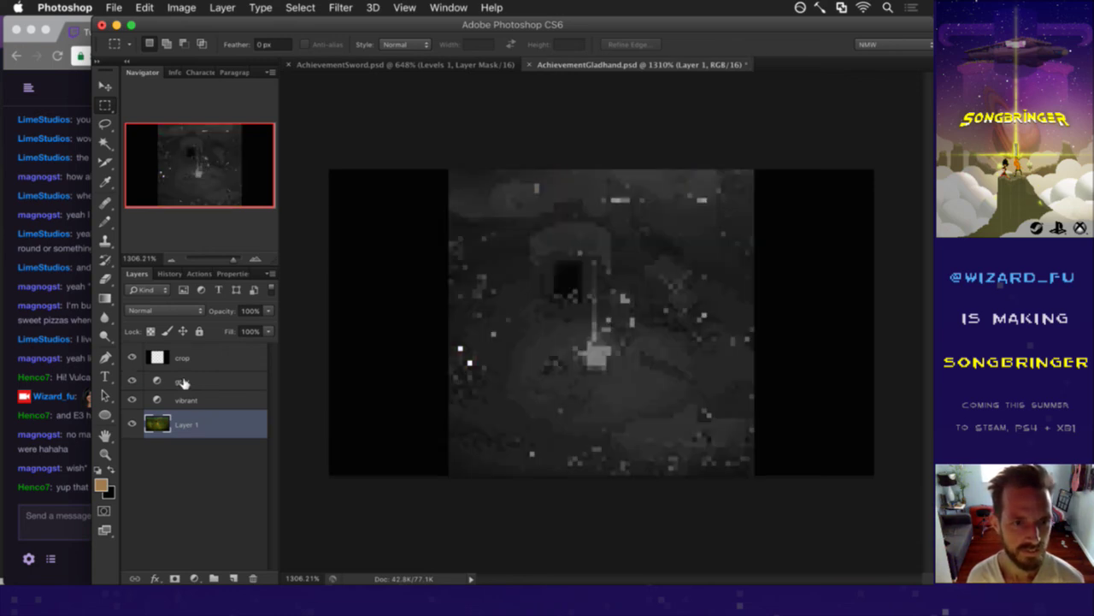
left_click(184, 382)
left_click(199, 273)
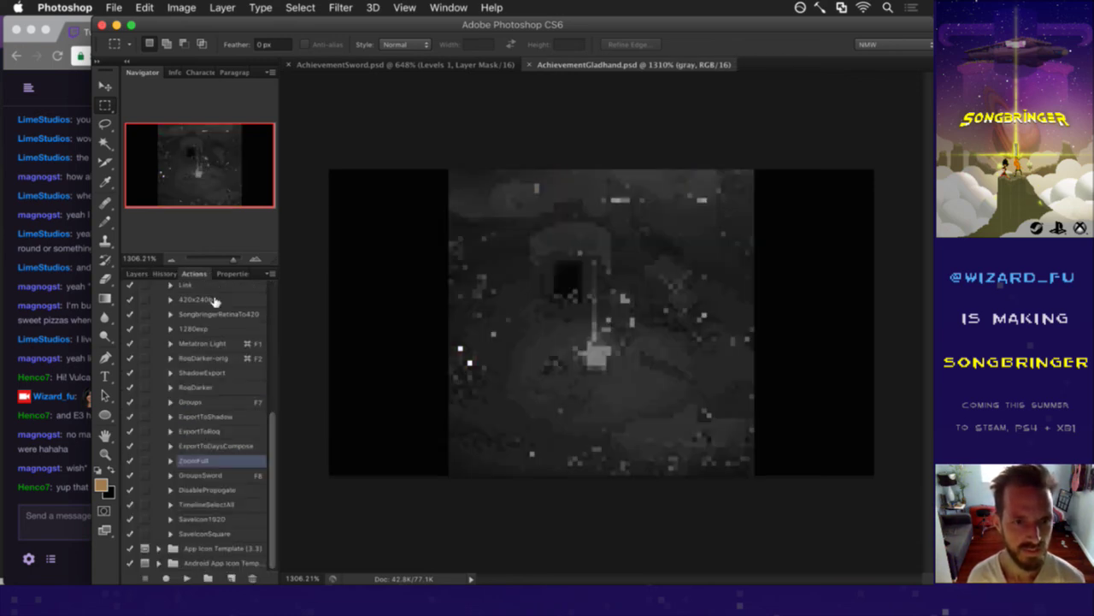
left_click(206, 518)
left_click(186, 578)
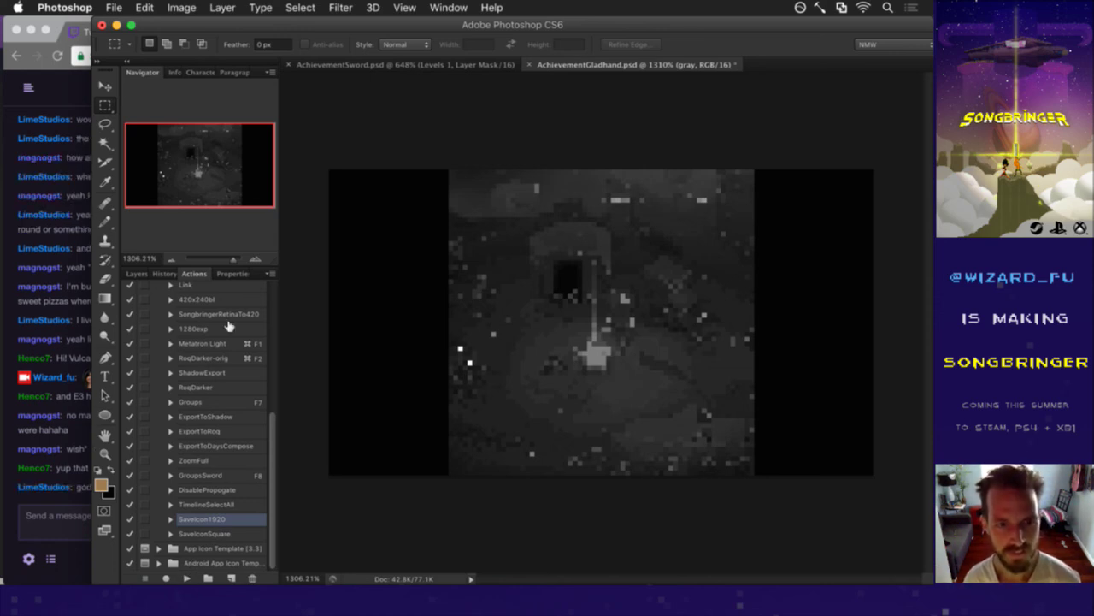
Try a lightness of +5 on the gray layer's Hue/Saturation adjustment and reset it to 0.
left_click(135, 274)
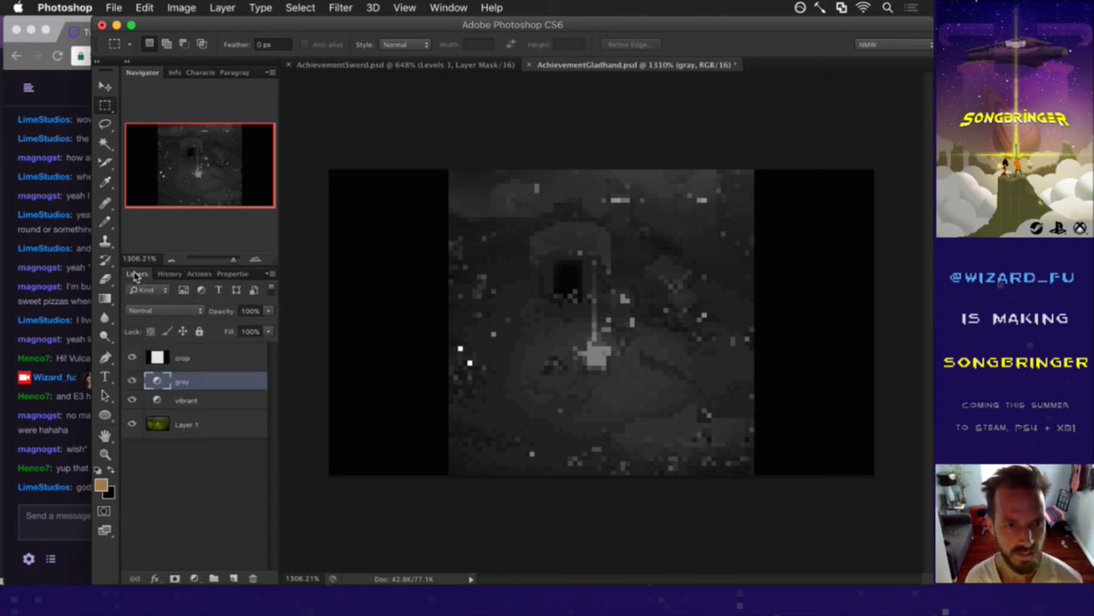
left_click(180, 399)
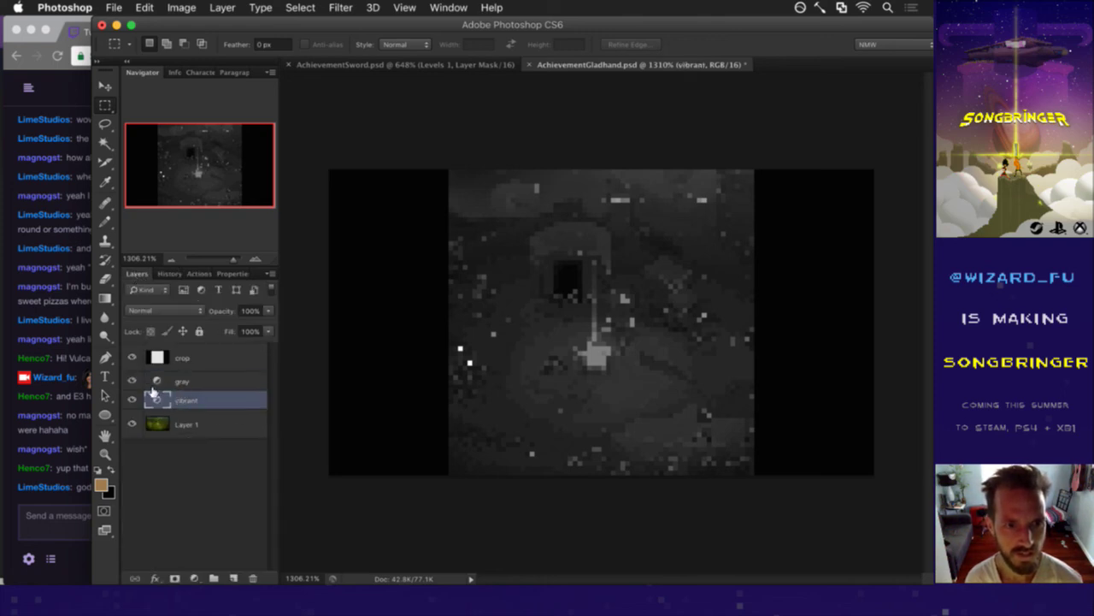
left_click(132, 379)
left_click(132, 380)
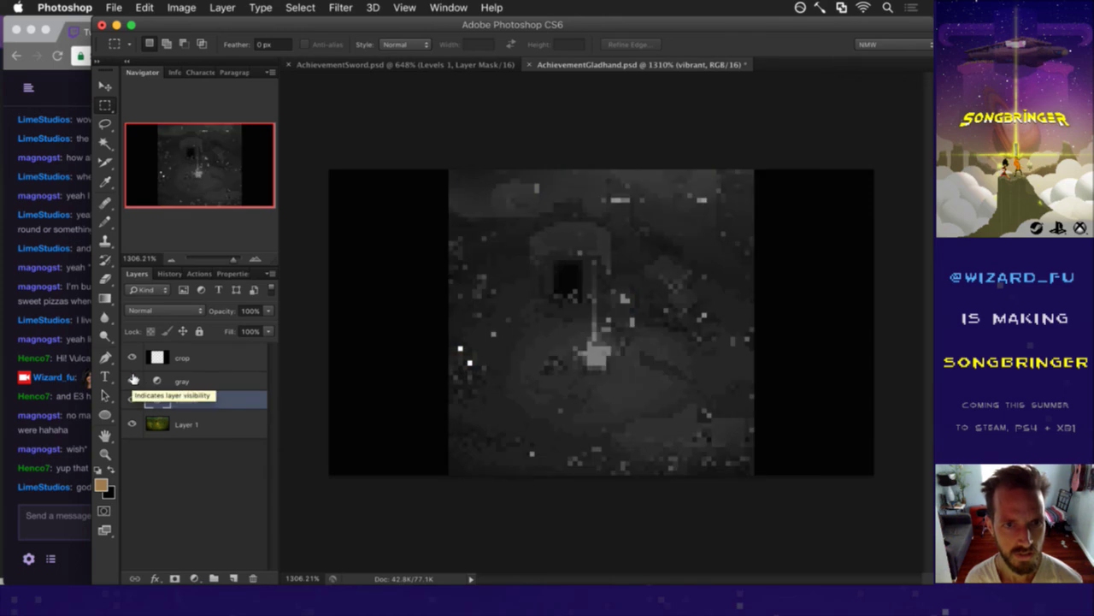
left_click(175, 381)
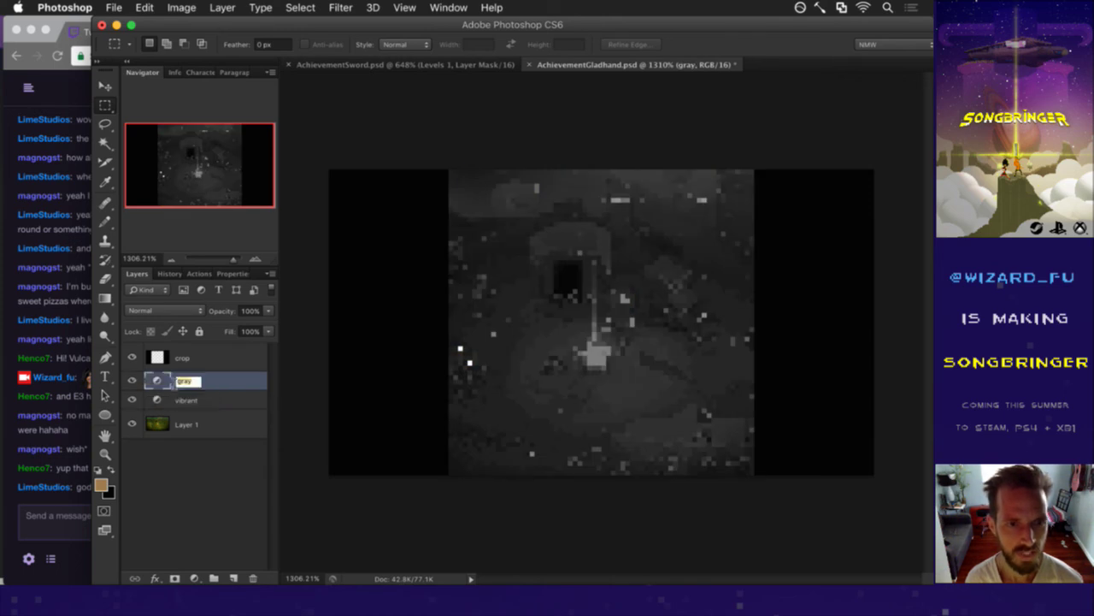
double_click(158, 381)
left_click_drag(200, 432, 198, 434)
left_click(244, 414)
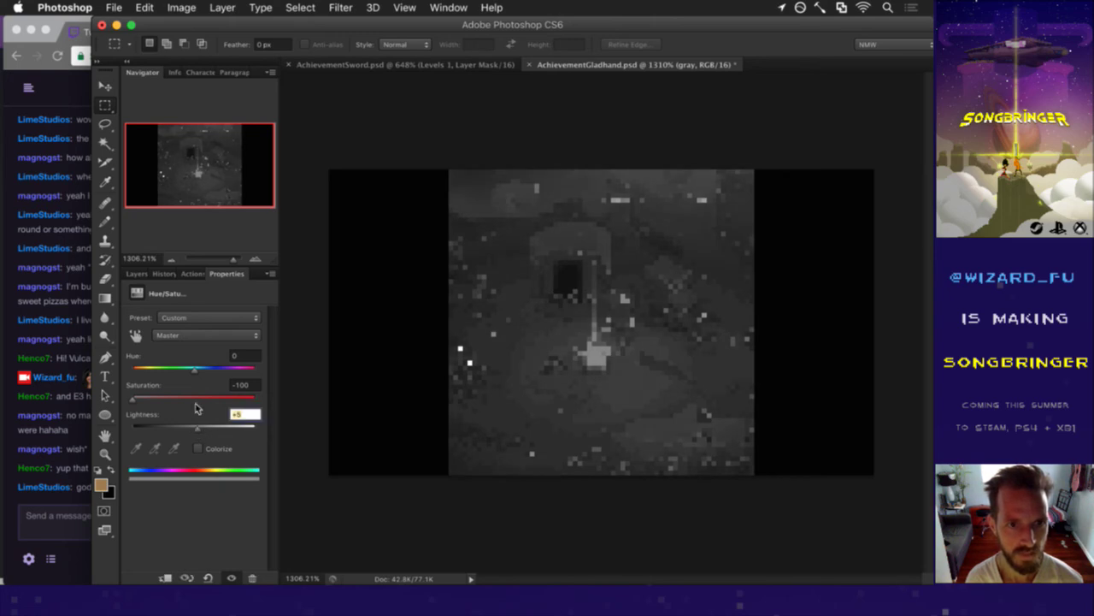
type("0")
key("Return")
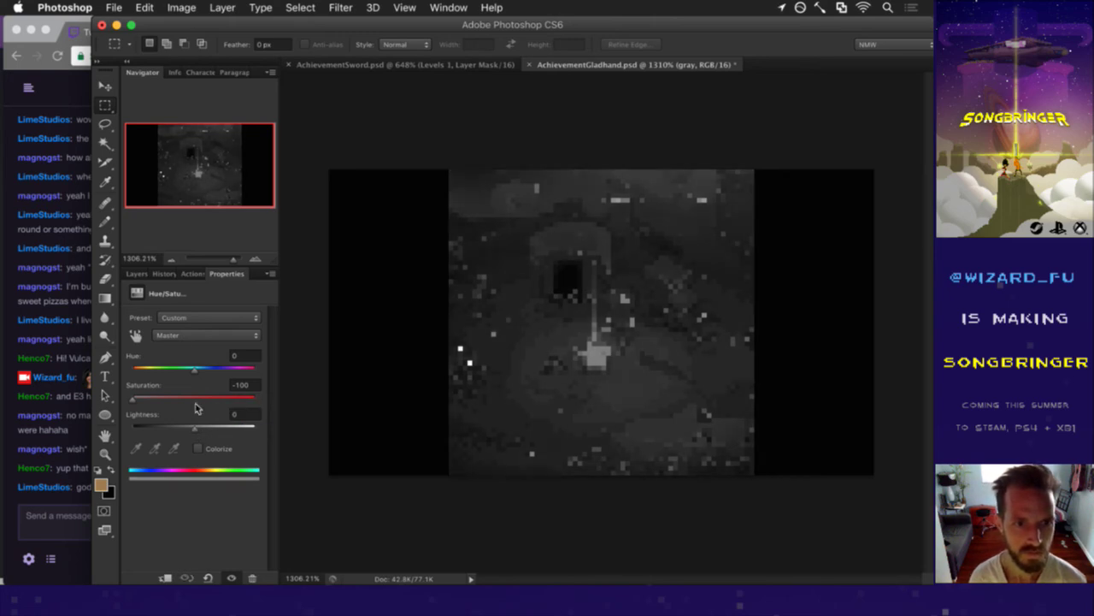
Add a Levels adjustment above the gray layer with the white input level at 190, and delete its layer mask.
left_click(137, 273)
left_click(194, 578)
left_click(232, 406)
left_click(83, 510)
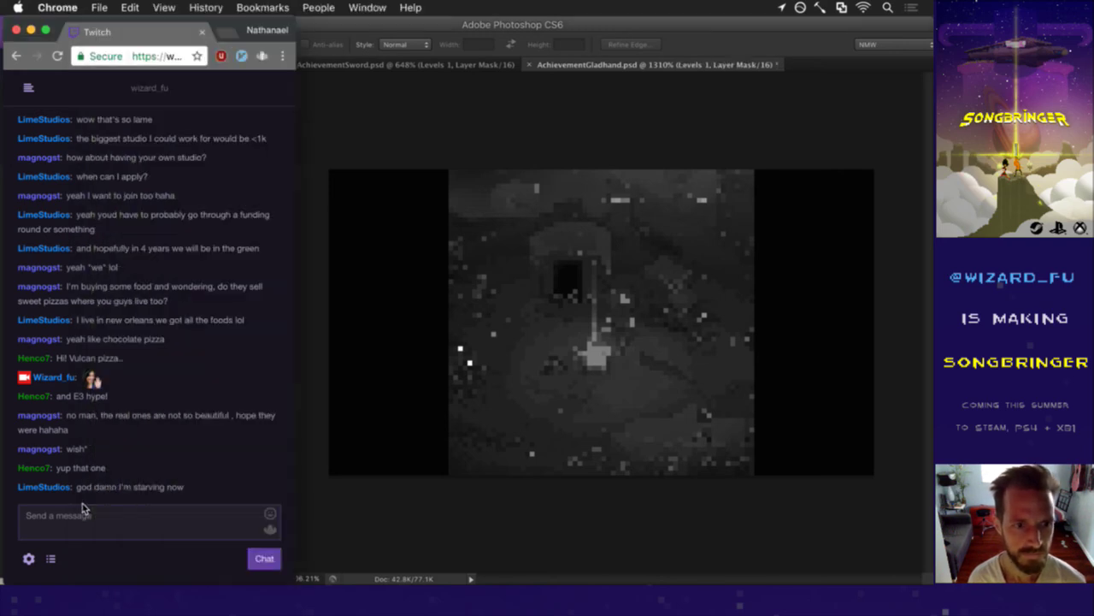
left_click(364, 523)
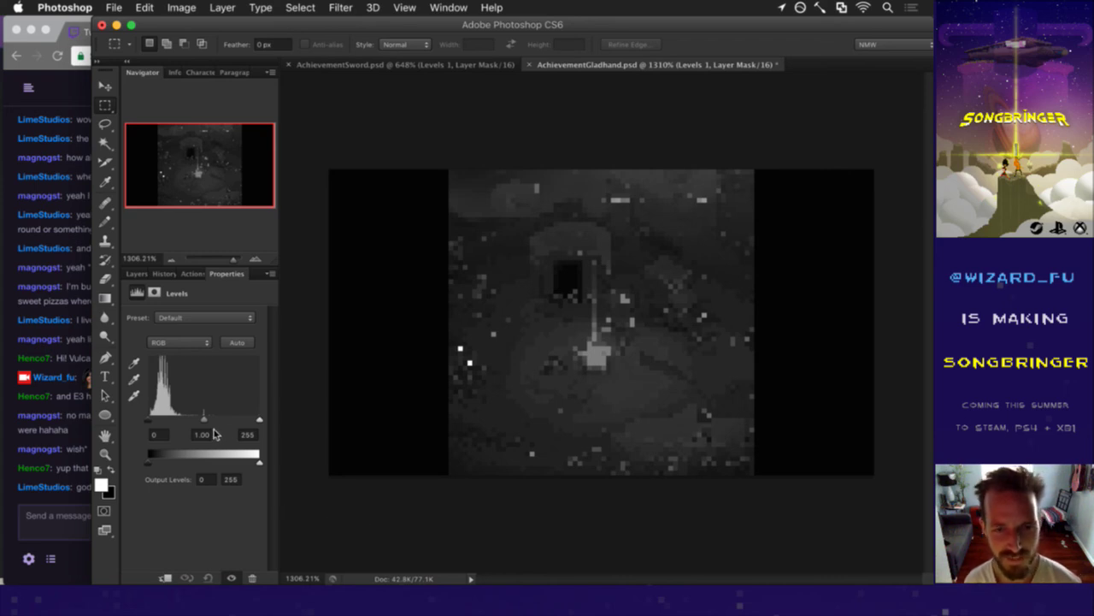
left_click_drag(259, 419, 237, 421)
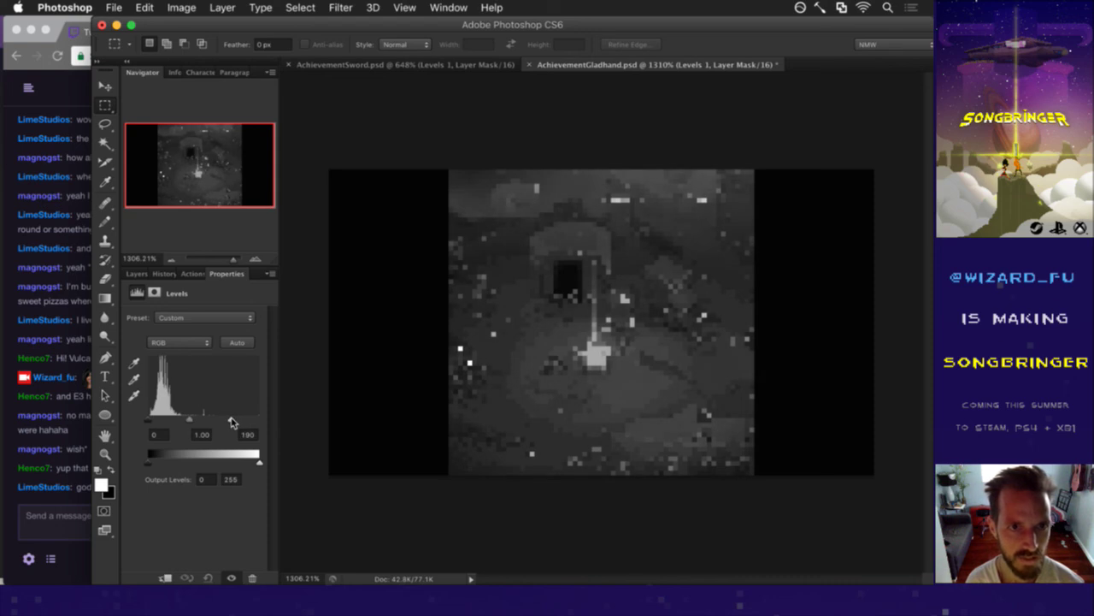
left_click(136, 274)
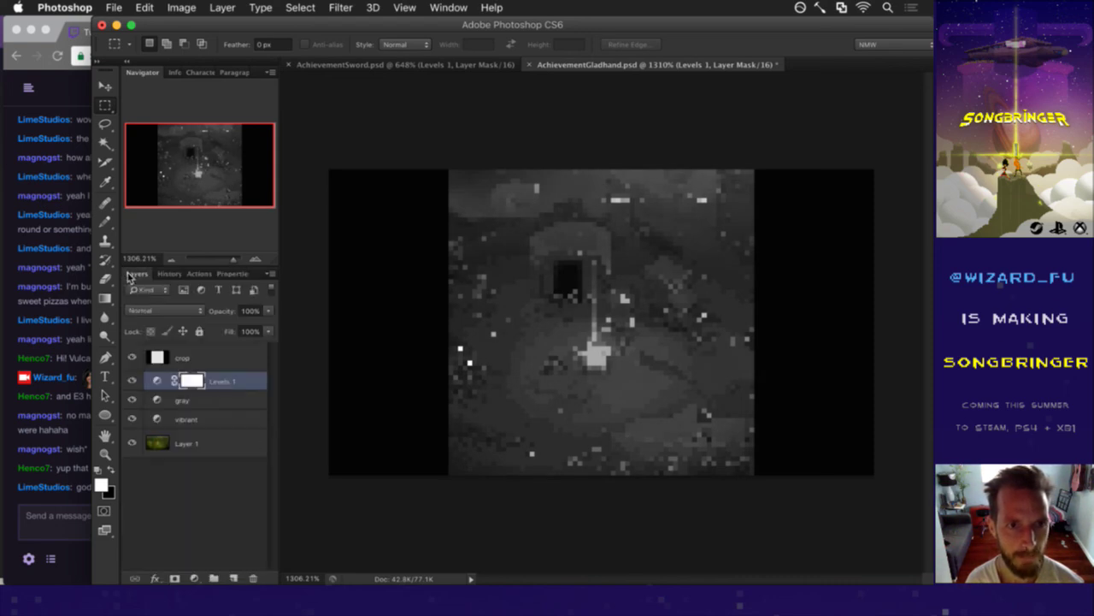
right_click(201, 380)
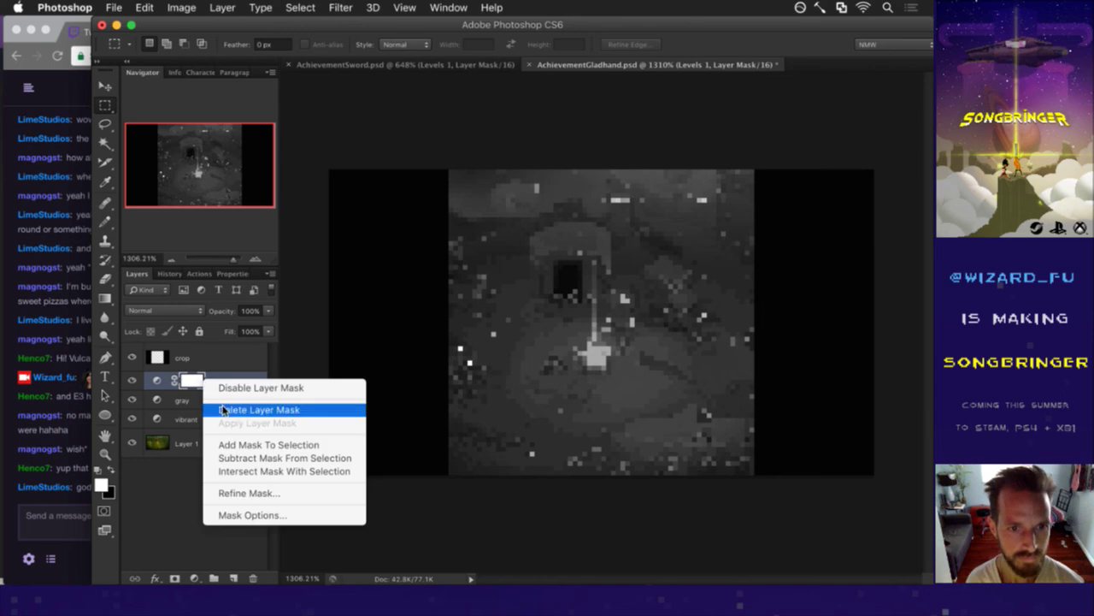
left_click(219, 409)
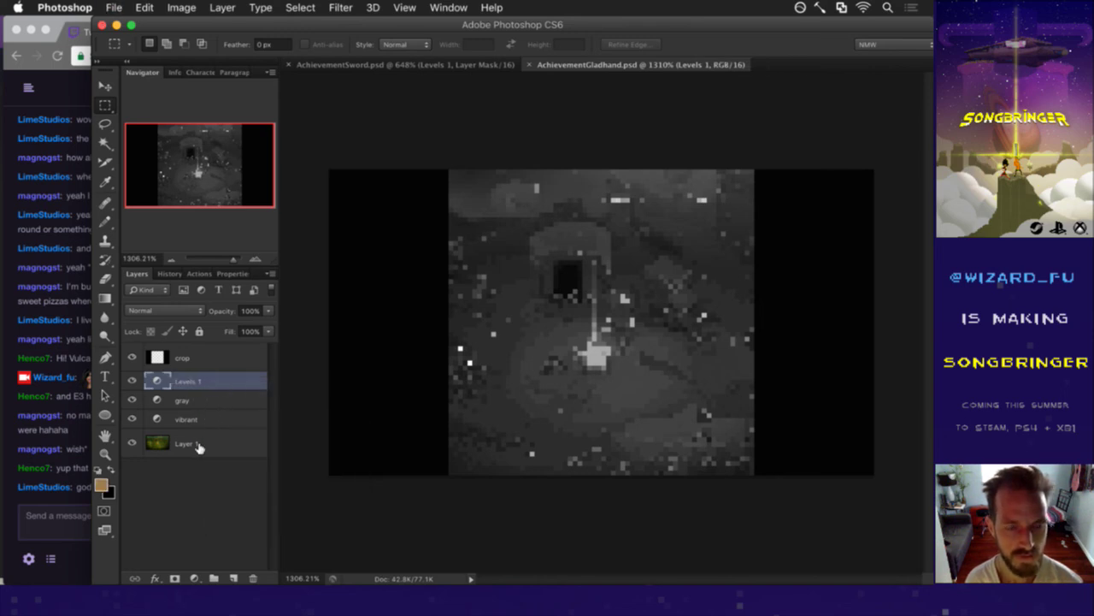
Export the brightened grayscale icon with the SaveIcon1920 action and rename the PNG in the Icons folder AchievementGladhandW--.png.
left_click(198, 274)
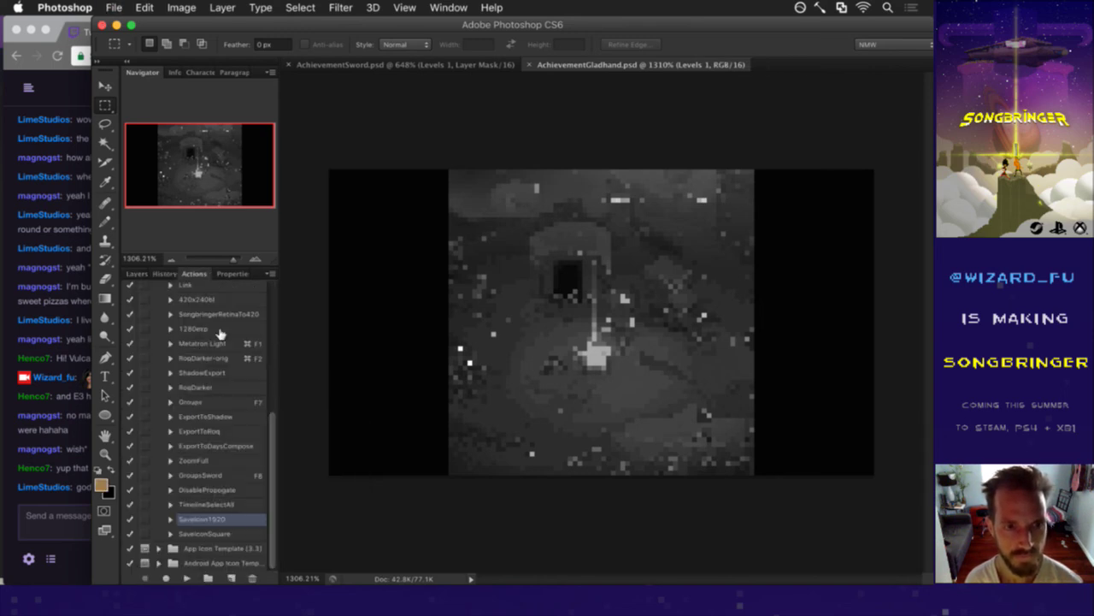
left_click(186, 578)
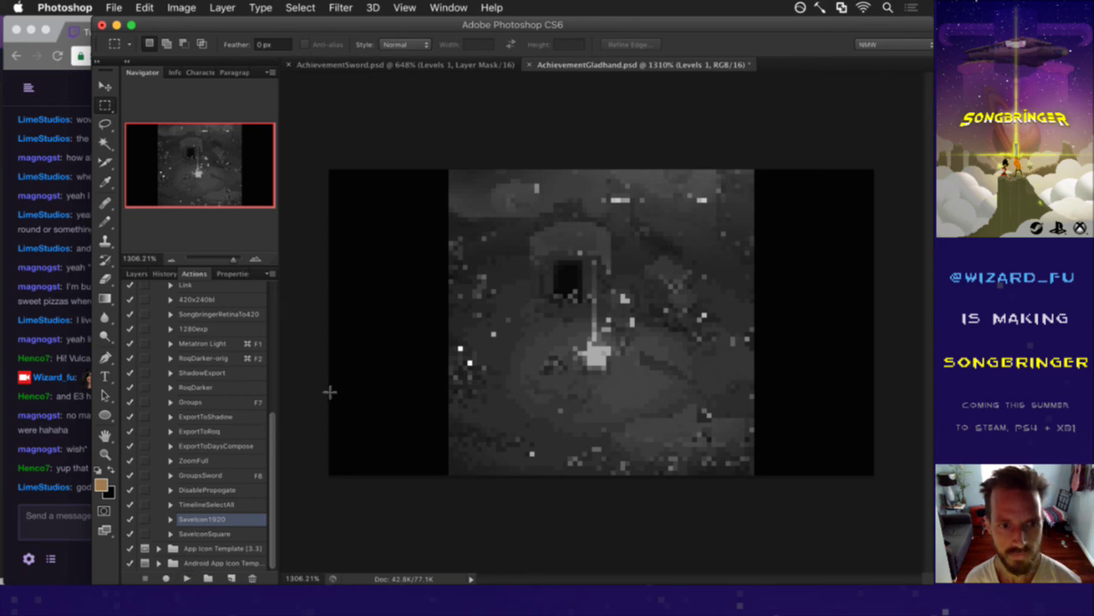
key("super+Tab")
key("super+Tab")
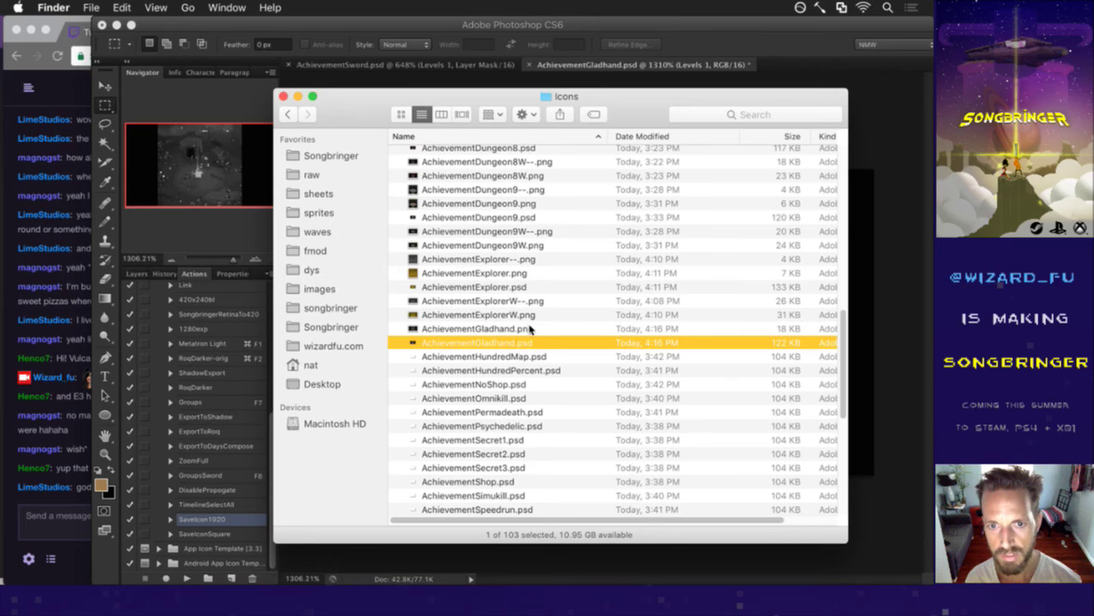
left_click(528, 328)
key("Return")
type("W")
key("super+z")
key("Right")
type("W")
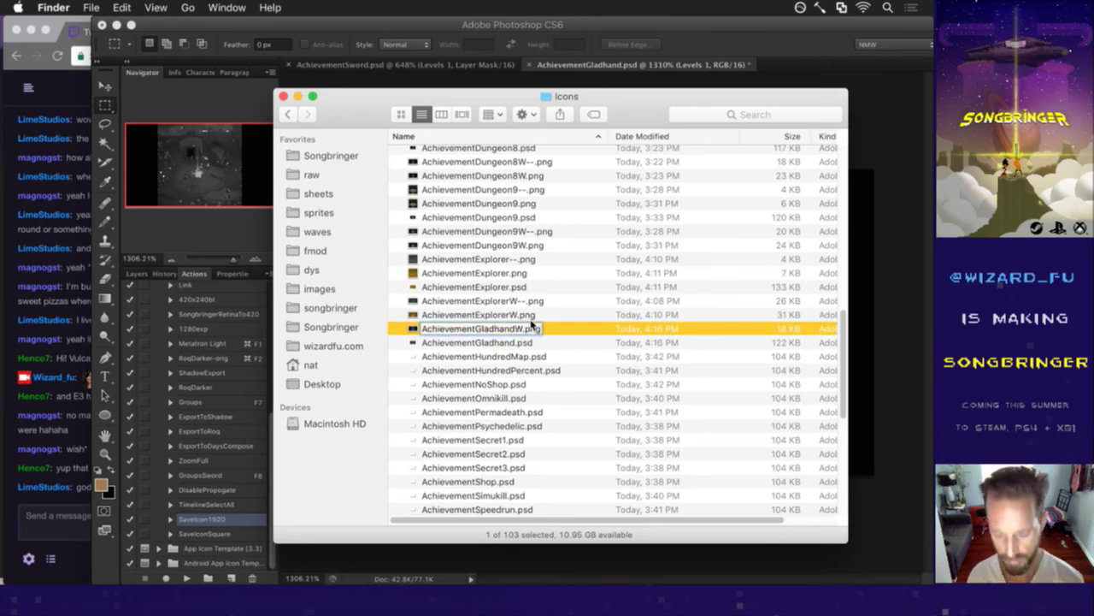
key("Return")
Export the square grayscale Gladhand icon with the SaveIconSquare action and check the Twitch chat.
left_click(229, 233)
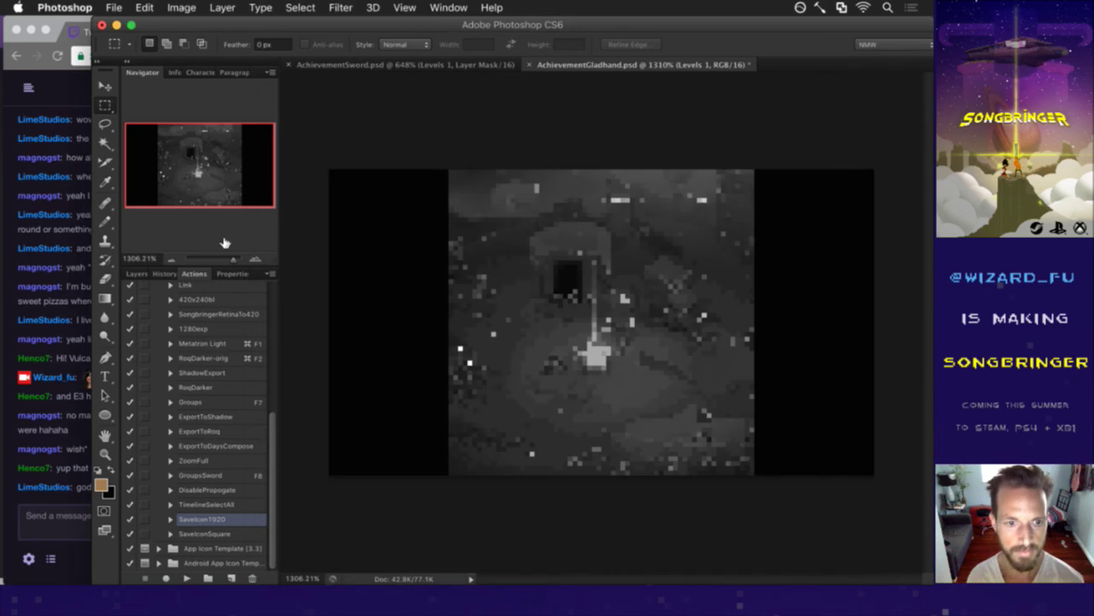
left_click(204, 532)
left_click(187, 578)
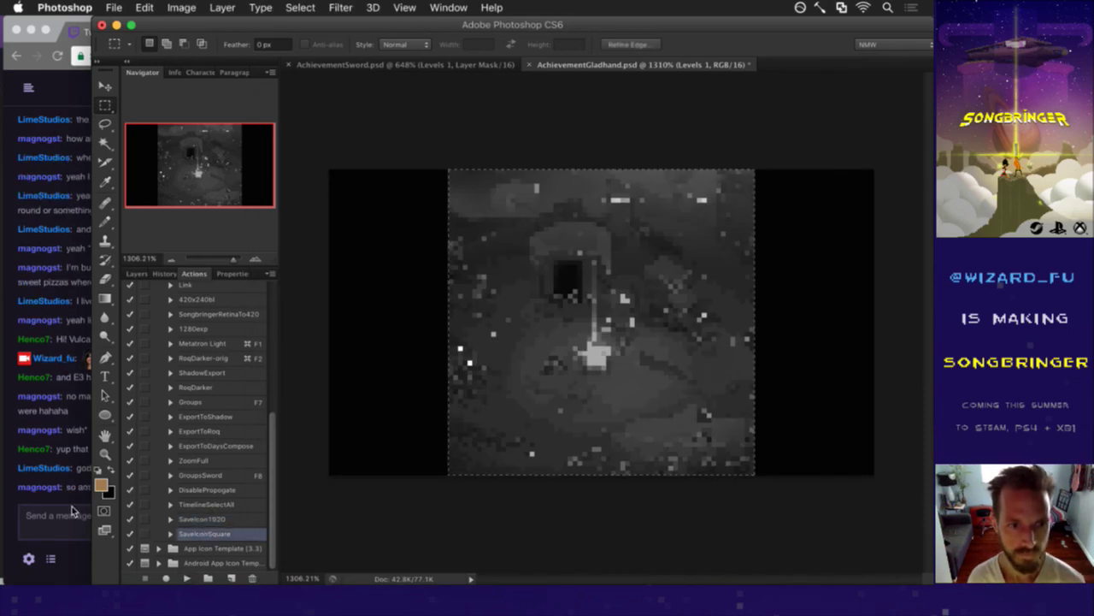
left_click(73, 516)
Rename the square PNG in the Finder Icons folder AchievementGladhand--.png and preview it.
key("super+Tab")
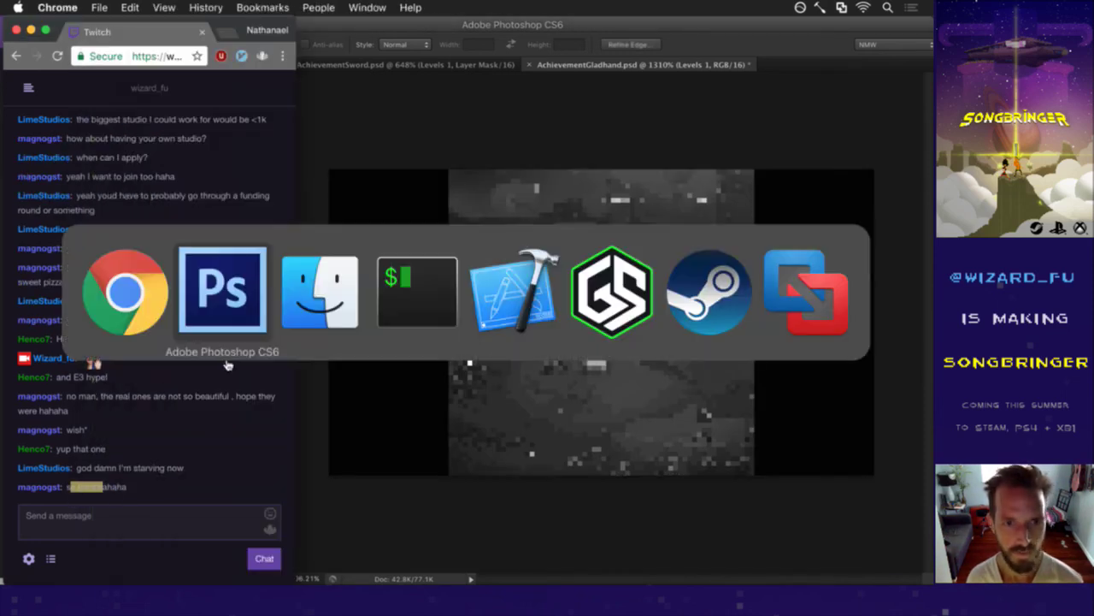
key("super+Tab")
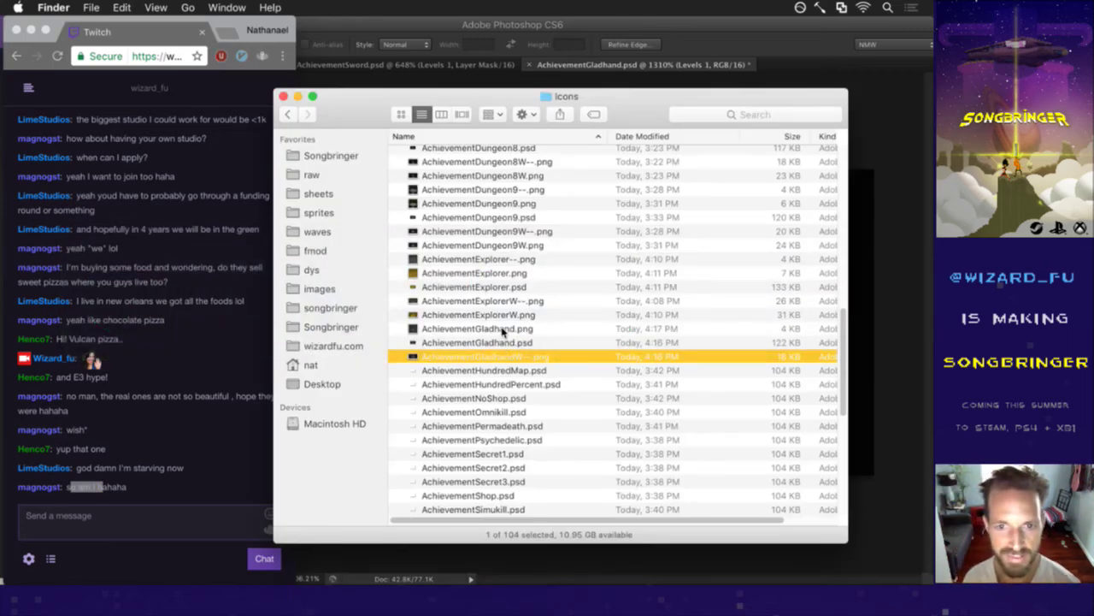
left_click(503, 330)
key("Return")
type("--")
key("Return")
key("space")
key("space")
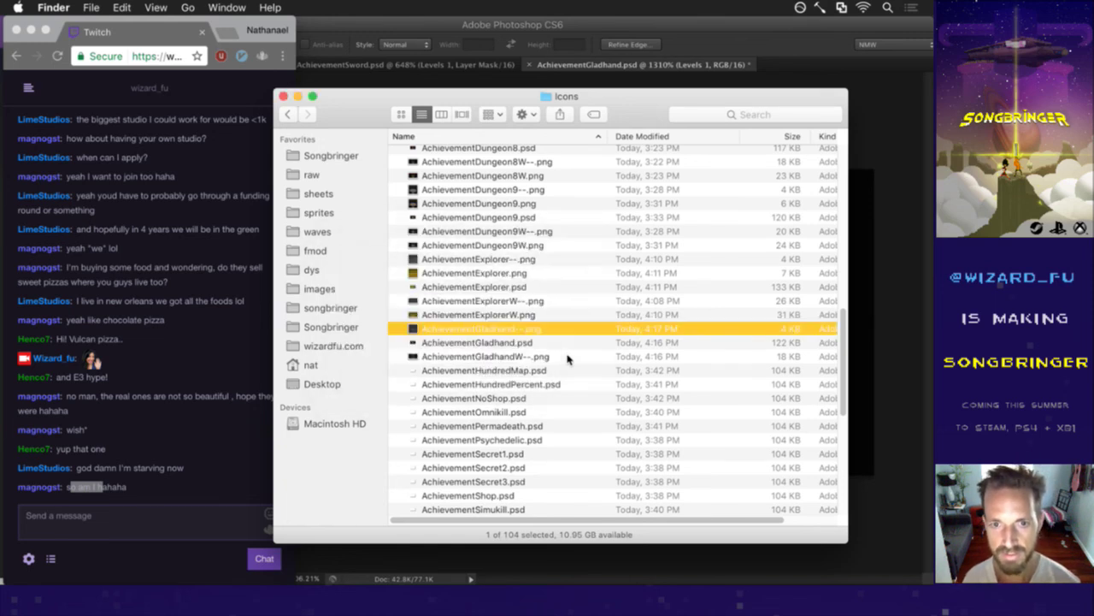
Return to the Gladhand document in Photoshop, hide the crop layer and clear the square selection.
left_click(612, 23)
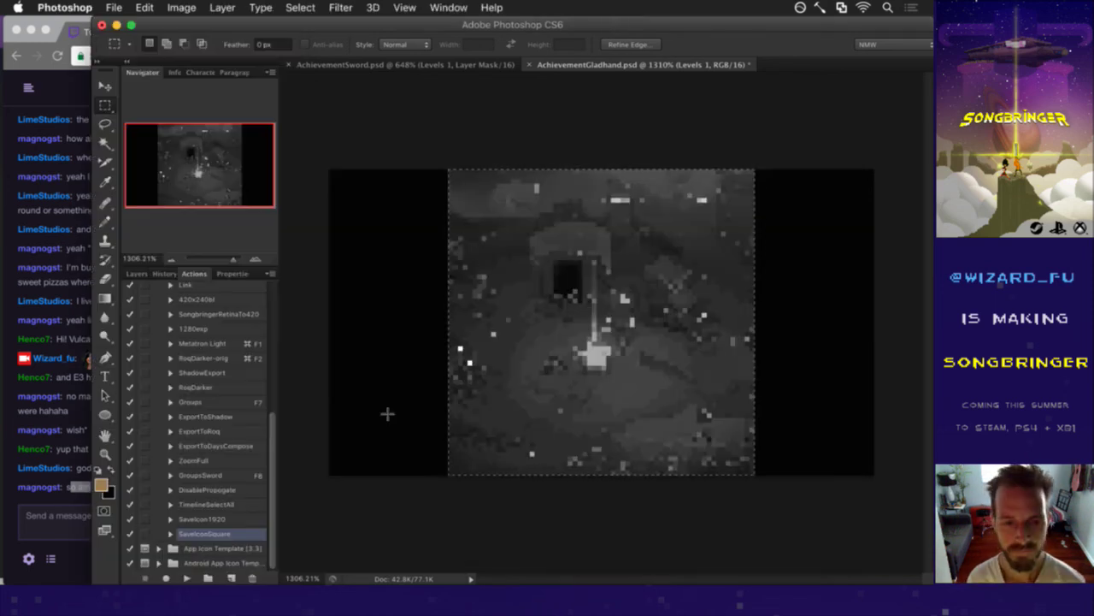
left_click(205, 517)
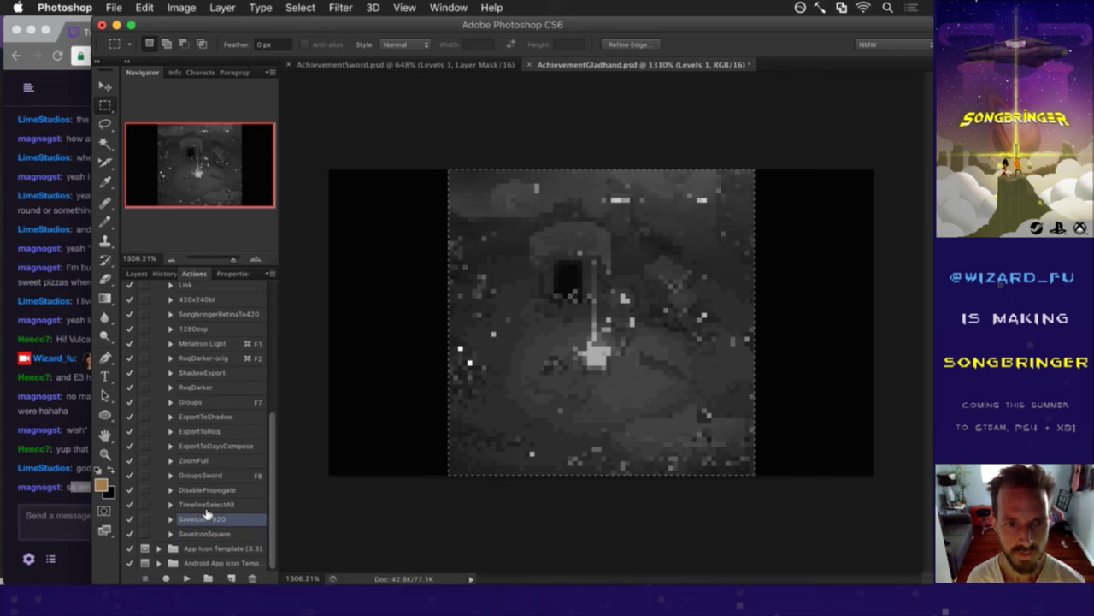
left_click(136, 274)
left_click(132, 357)
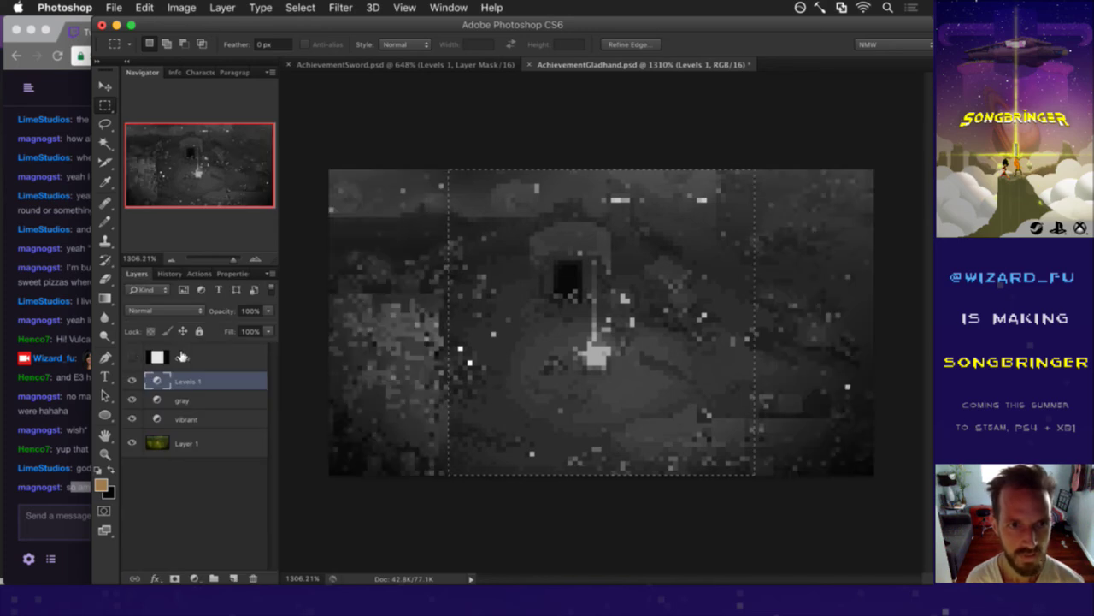
left_click(176, 357)
left_click(195, 273)
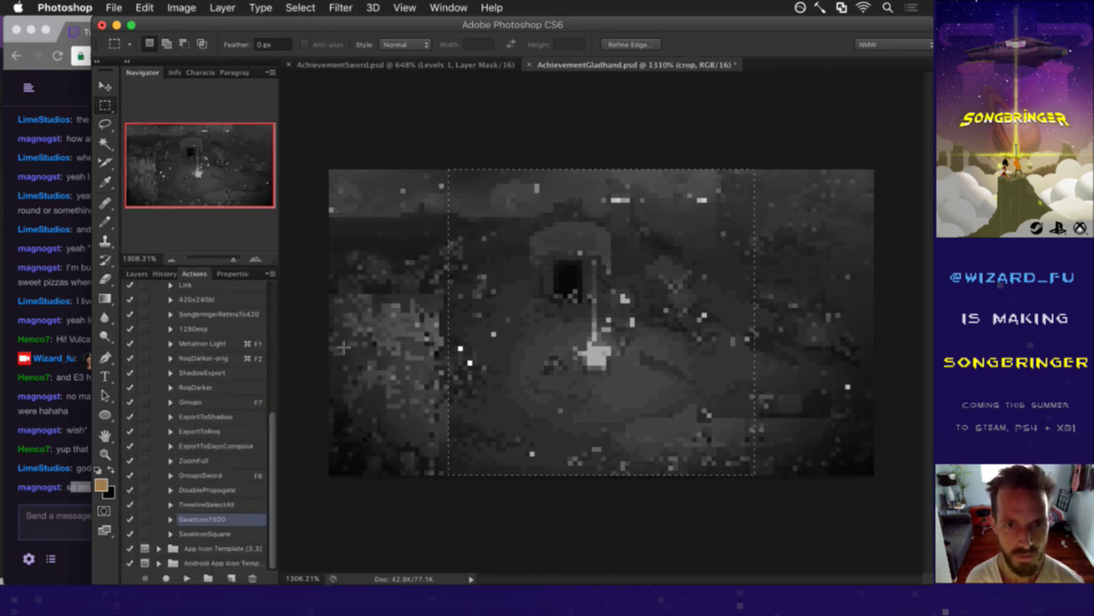
left_click(351, 373)
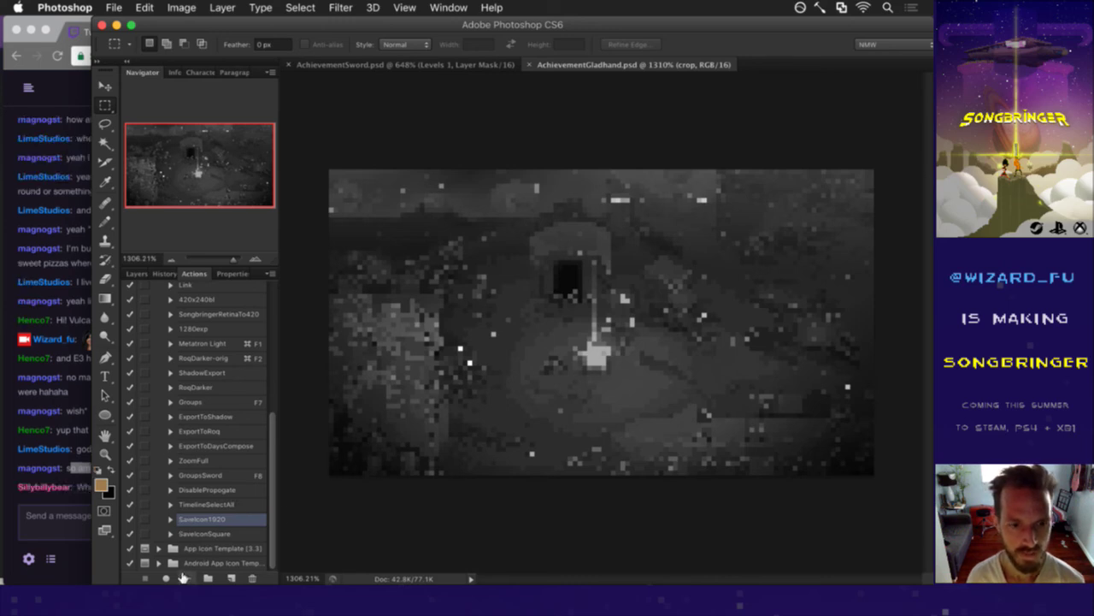
Switch to the Twitch chat in Chrome, read the latest messages and send the greeting HeyGuys.
left_click(61, 504)
left_click_drag(140, 489, 81, 494)
left_click(101, 520)
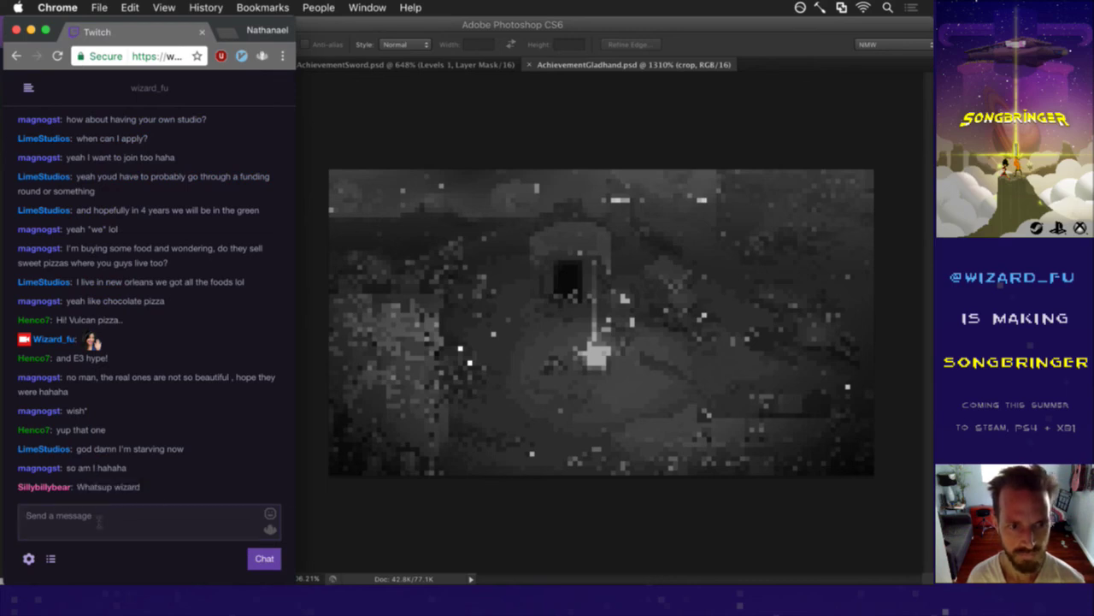
type("Hey")
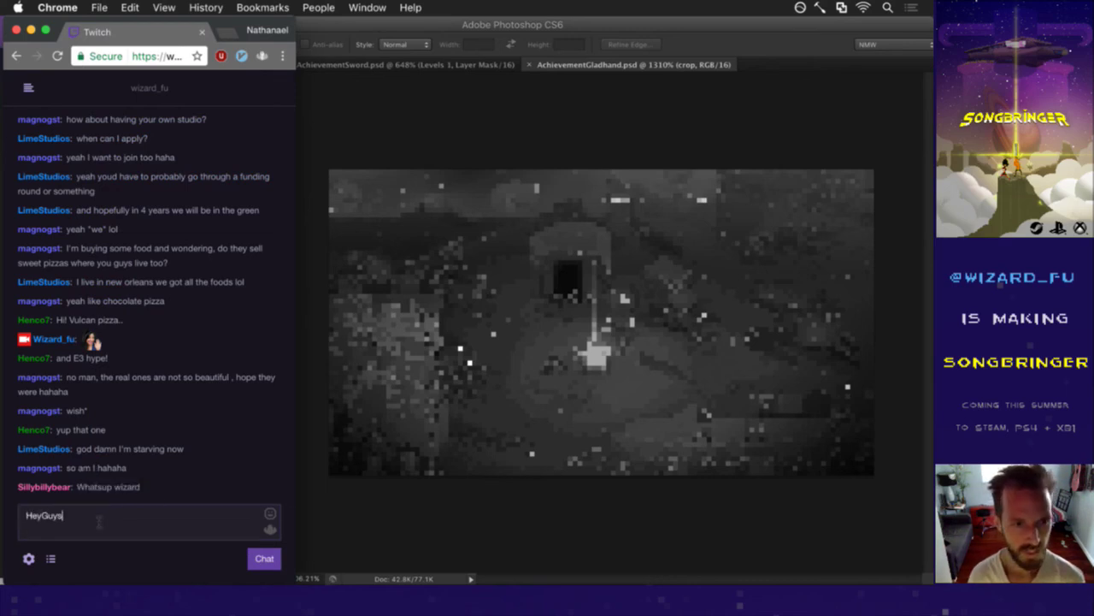
type("Guys")
key("Return")
left_click_drag(89, 468, 147, 468)
left_click(147, 468)
Export the grayscale Gladhand icon from Photoshop with the SaveIcon1920 action and delete the old AchievementGladhandW--.png in the Finder Icons folder.
left_click(444, 555)
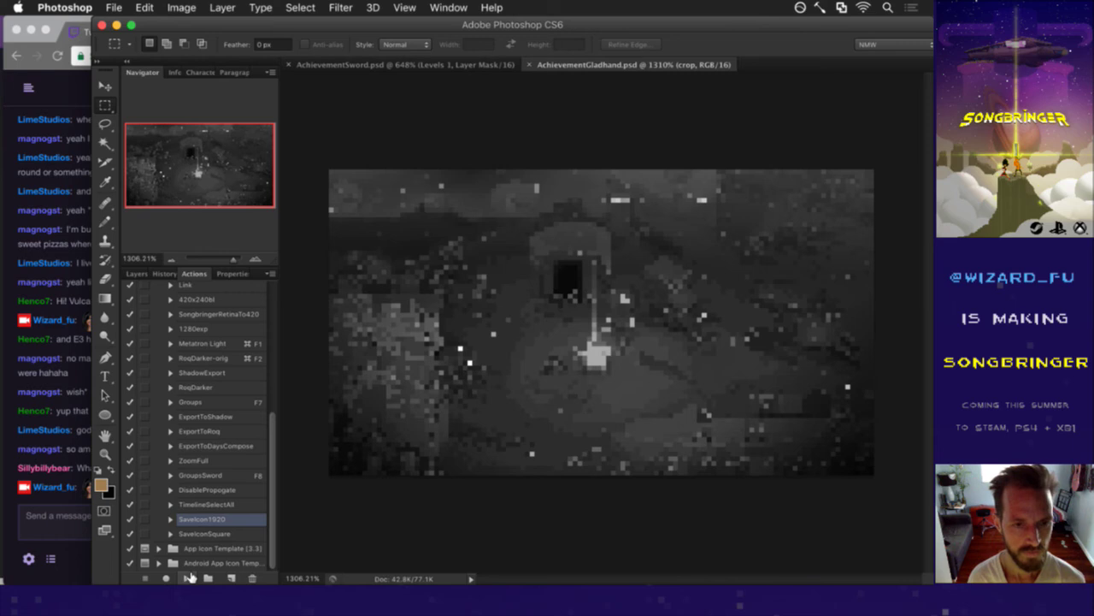
left_click(188, 578)
key("super+Tab")
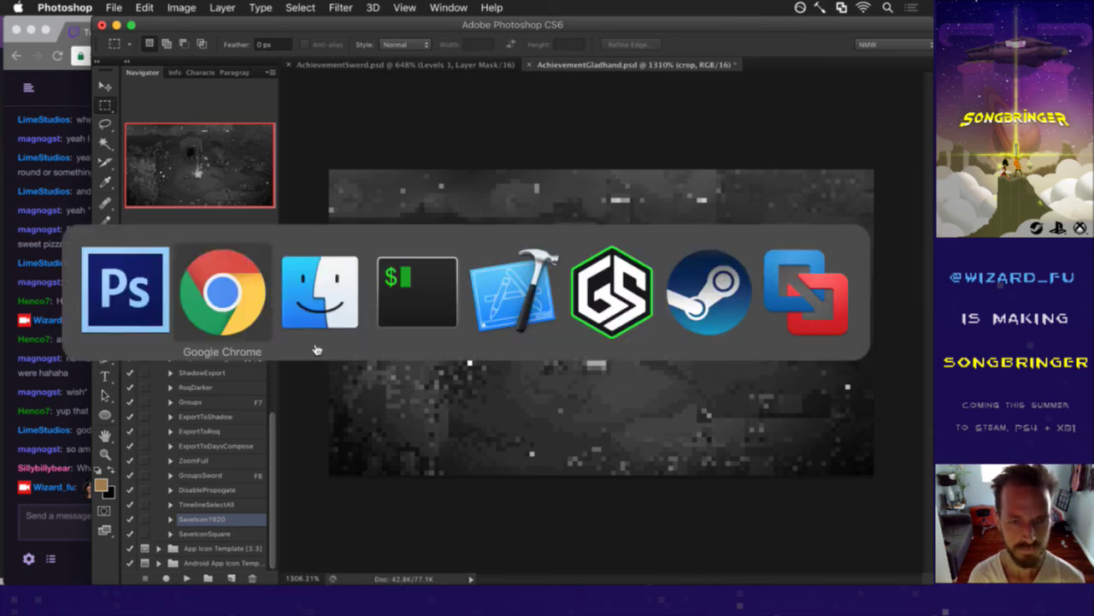
key("Down")
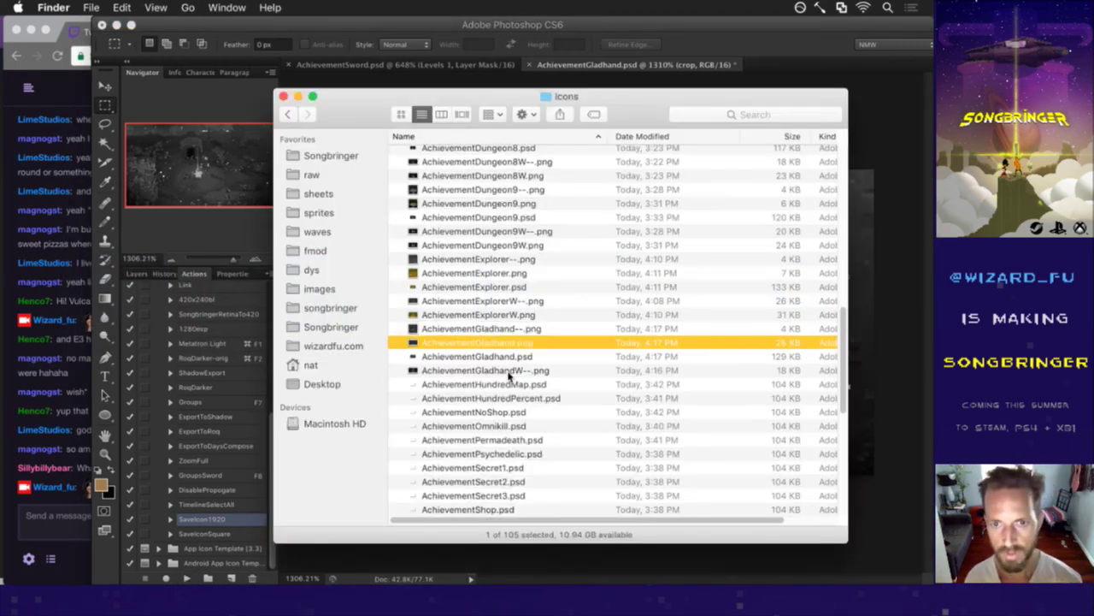
key("Down")
key("Down")
key("Return")
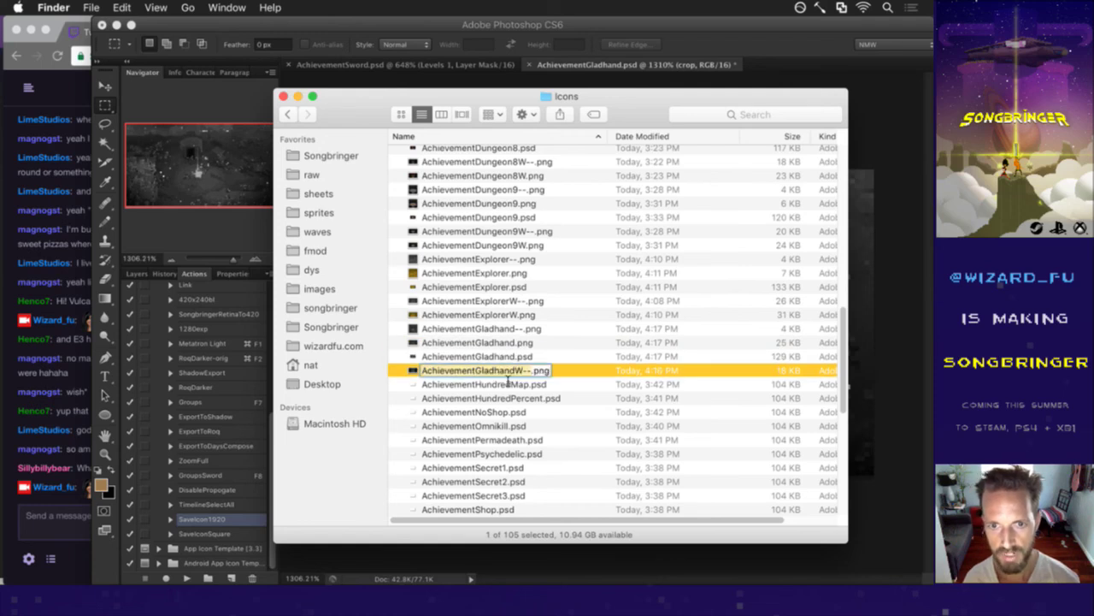
key("Escape")
key("super+BackSpace")
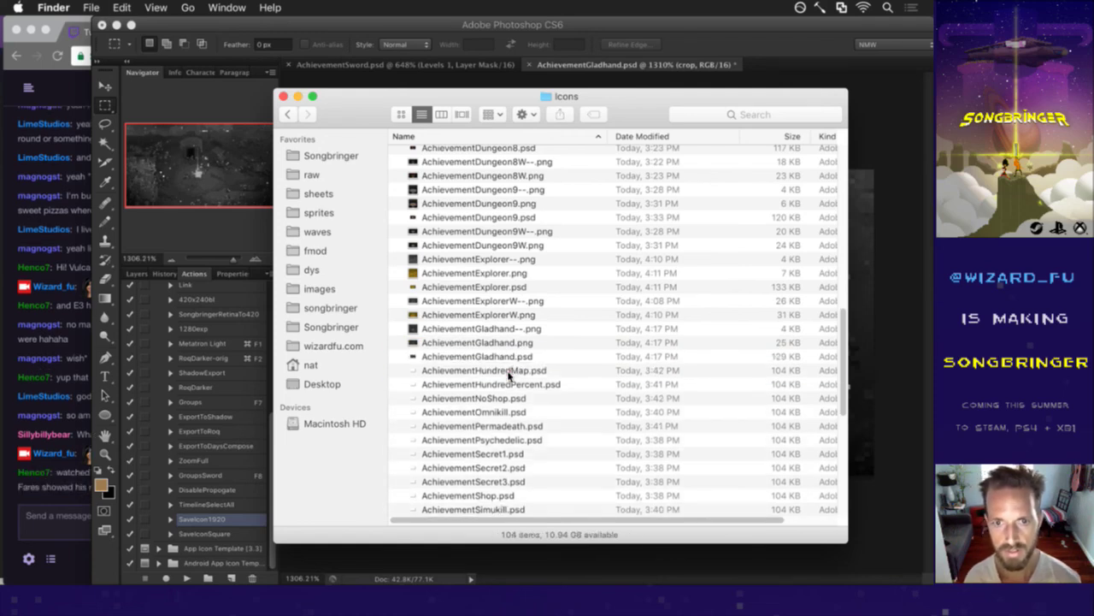
Rename the newly exported AchievementGladhand.png as AchievementGladhandW--.png and preview it.
left_click(525, 314)
key("Down")
key("Down")
key("Return")
key("Right")
type("W")
key("Return")
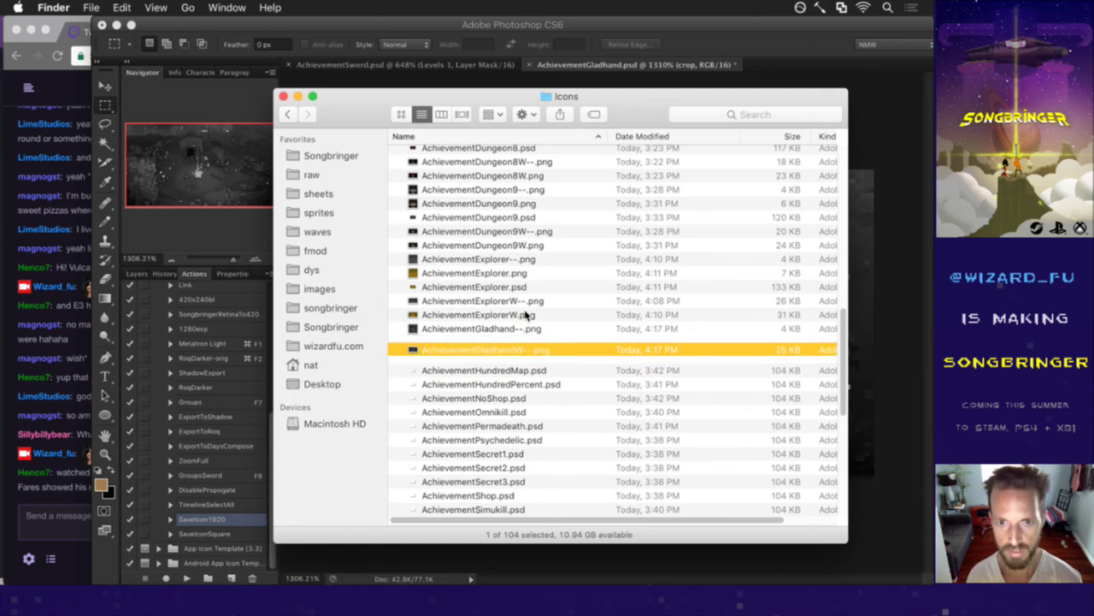
key("space")
key("space")
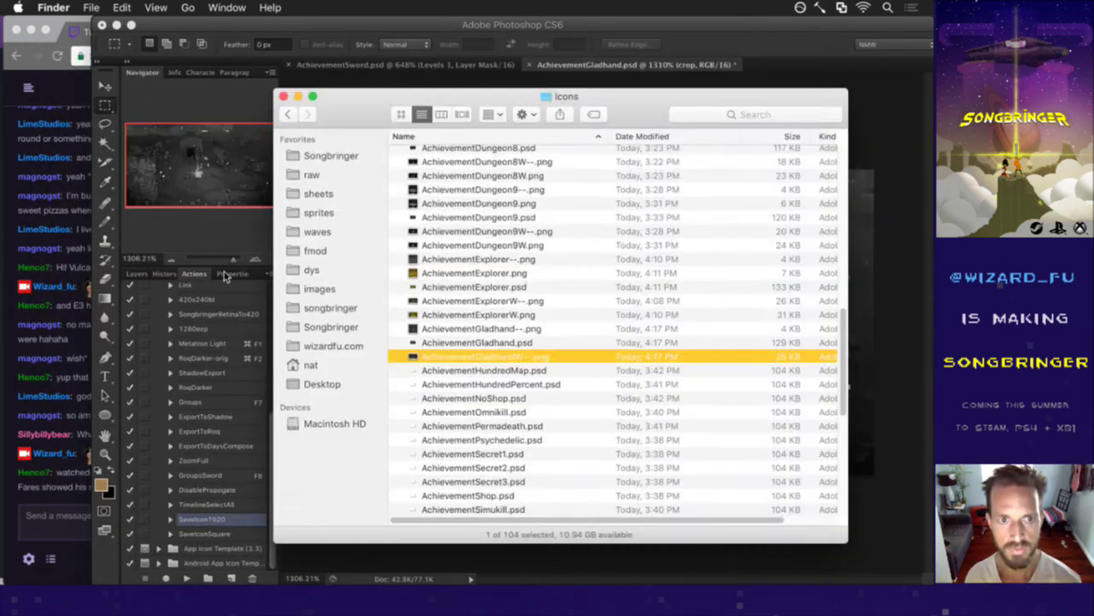
Return to Photoshop, hide the gray layer and compare the color icon with and without the Levels 1 adjustment, leaving it on.
key("super+Tab")
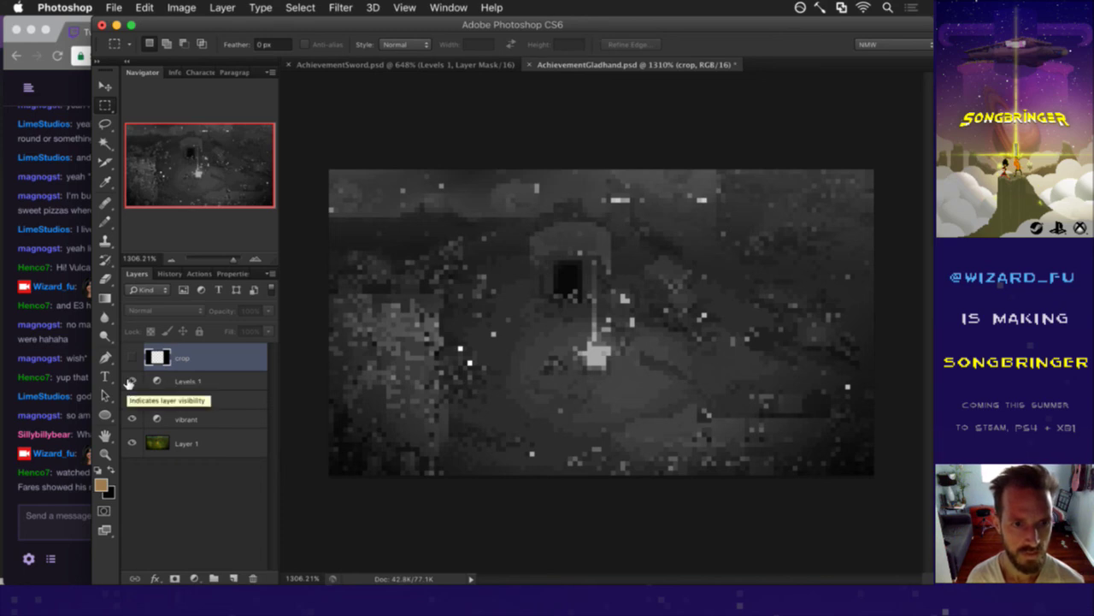
left_click(131, 400)
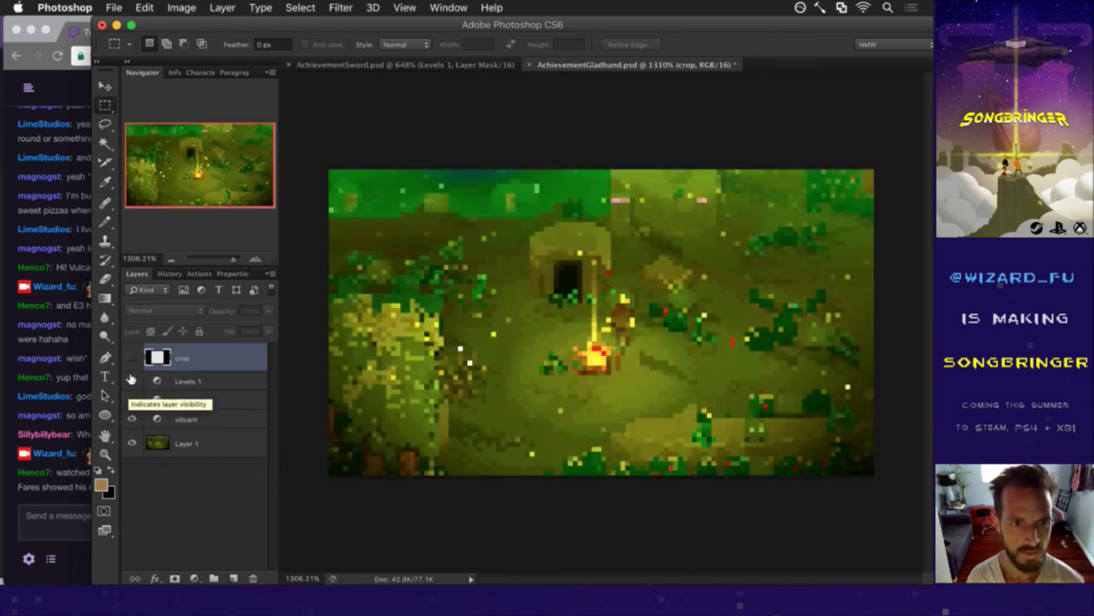
left_click(131, 381)
left_click(132, 380)
left_click(132, 380)
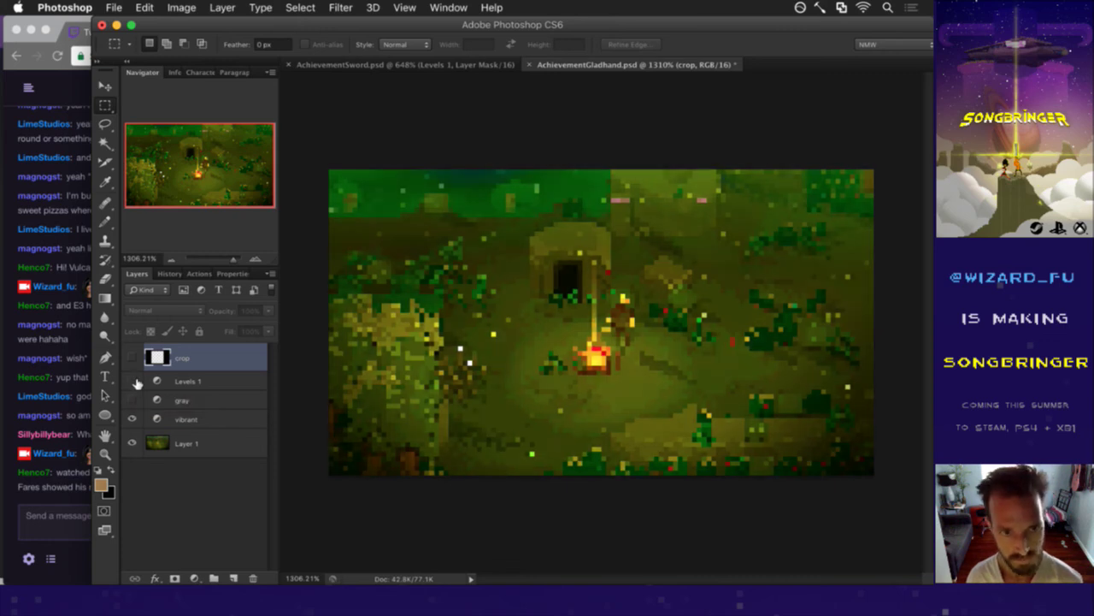
left_click(133, 379)
left_click(133, 379)
left_click(133, 379)
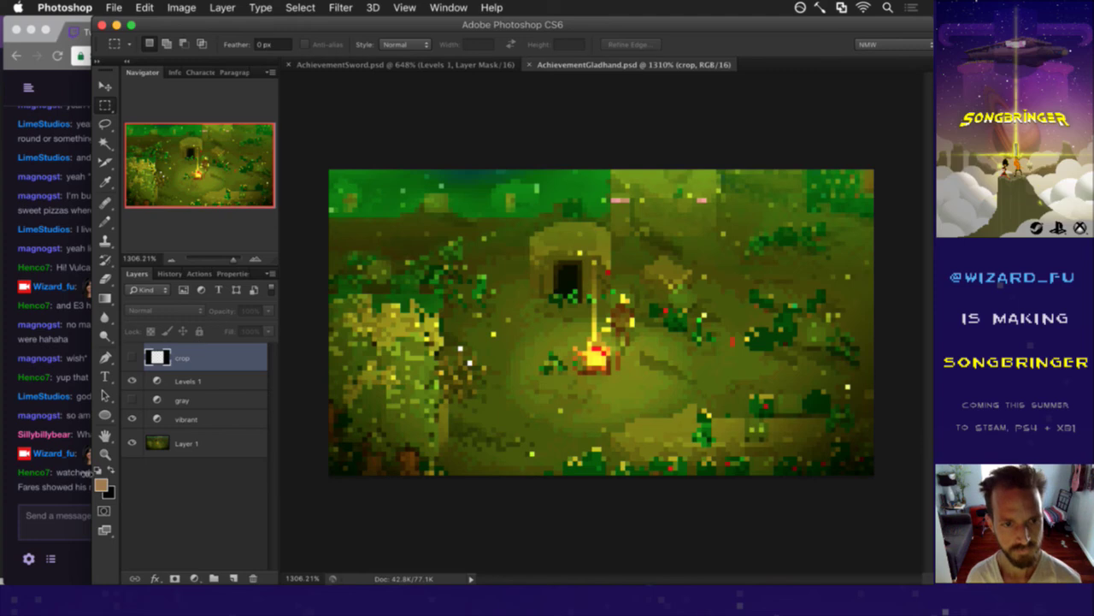
Reduce the Levels 1 adjustment layer's opacity to 54%.
left_click(174, 380)
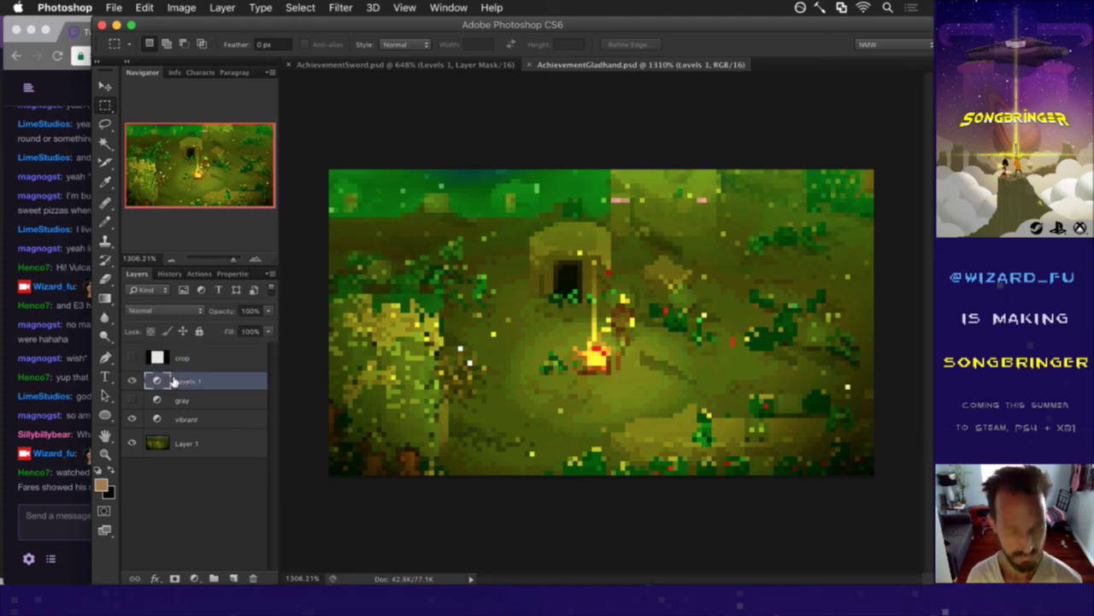
left_click_drag(268, 311, 237, 321)
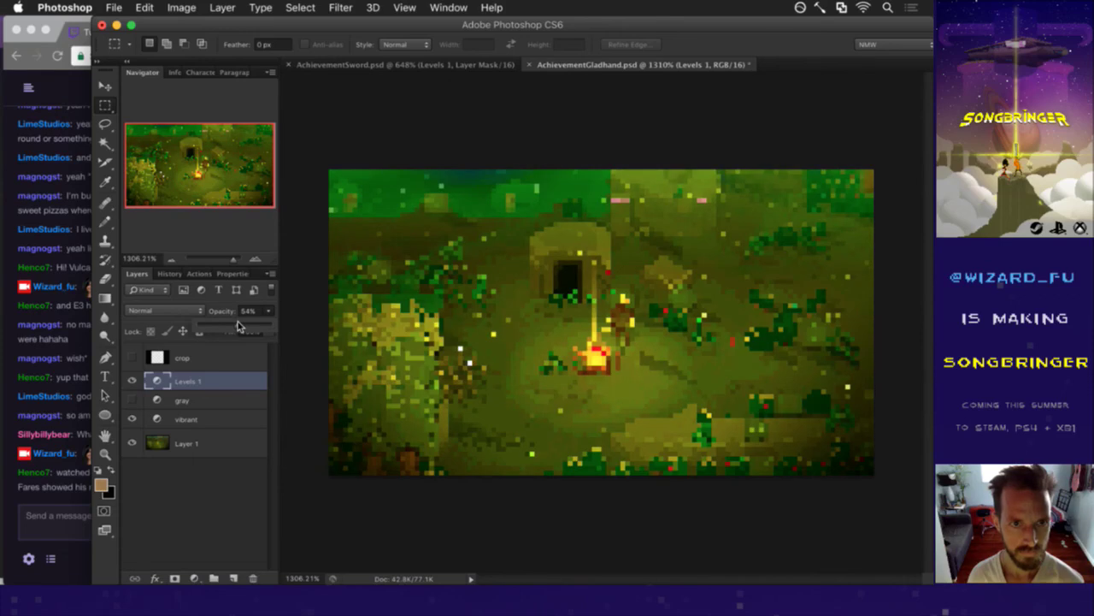
left_click(220, 311)
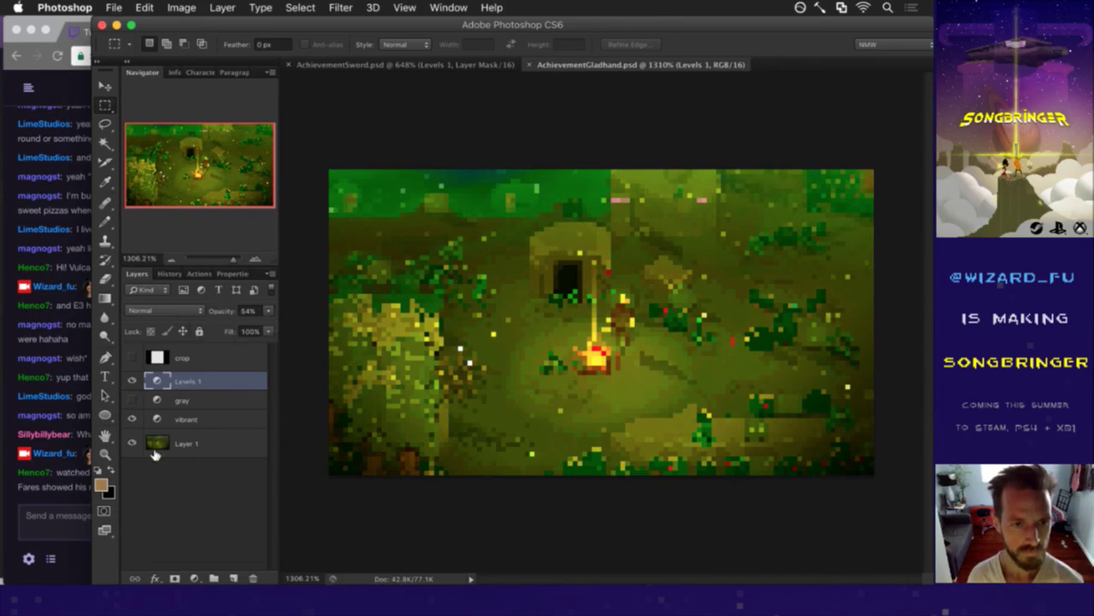
Switch to the Twitch chat and read the viewer's message about the EA press conference.
left_click(68, 501)
left_click_drag(68, 472, 169, 473)
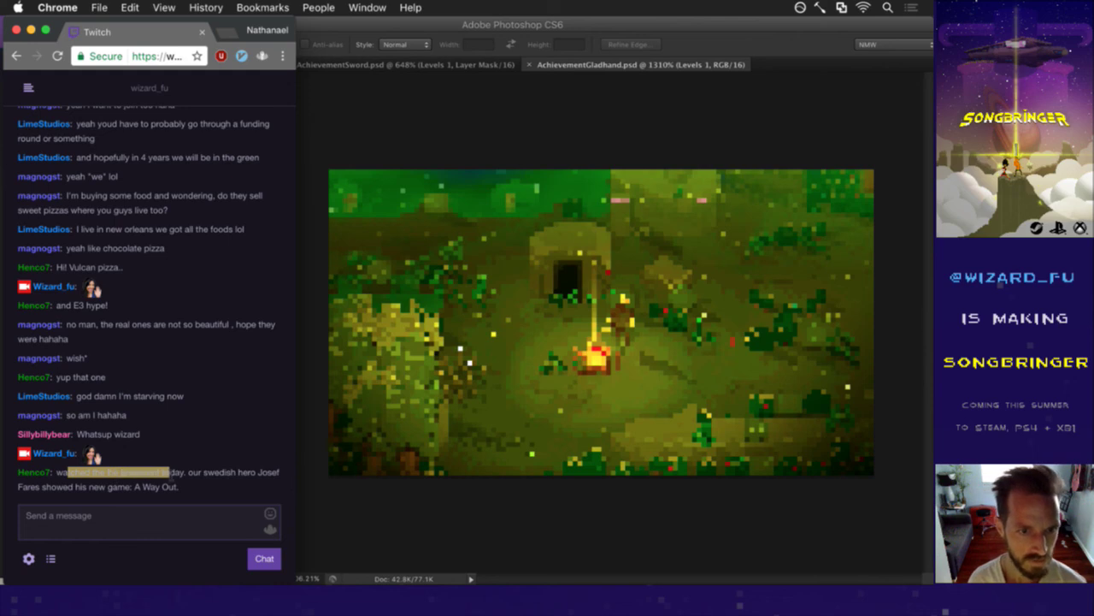
left_click(156, 494)
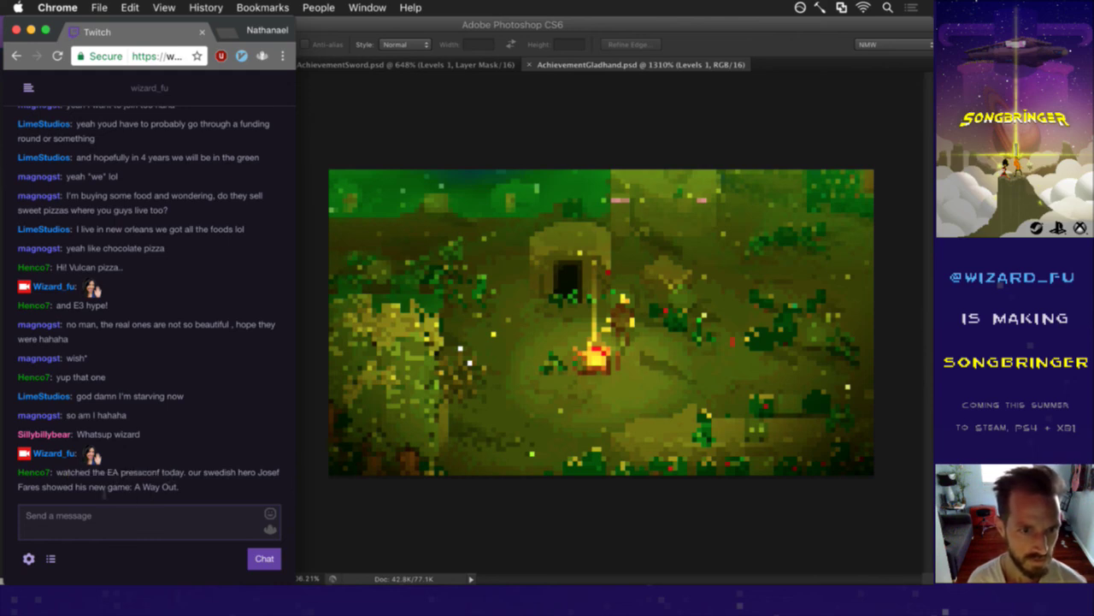
left_click_drag(103, 491, 151, 491)
left_click(198, 481)
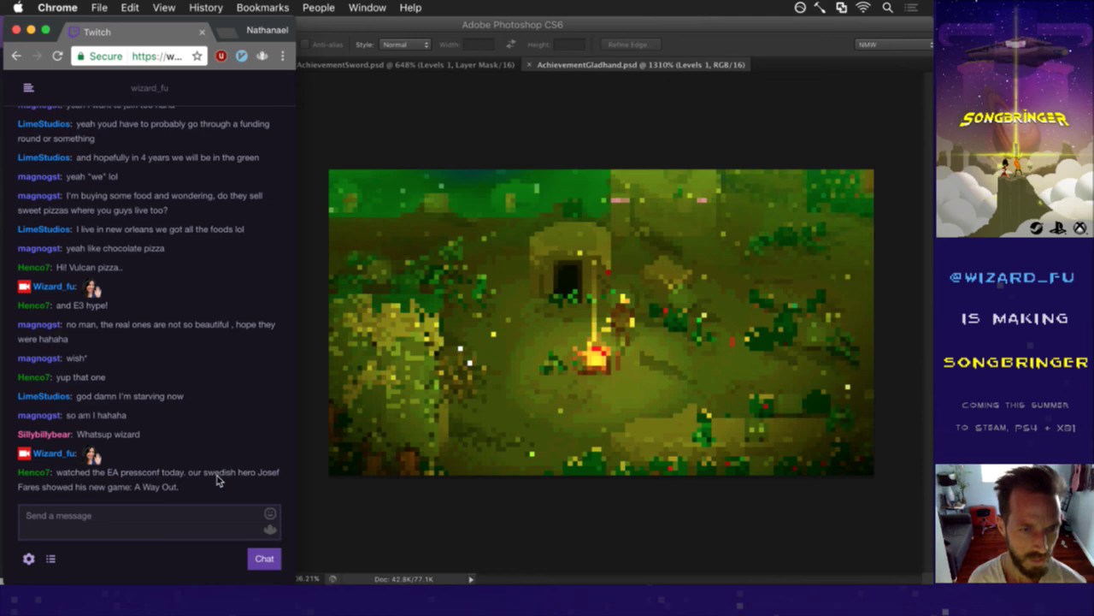
Open a new Chrome window beside the chat and search Google for "a way out".
key("super+n")
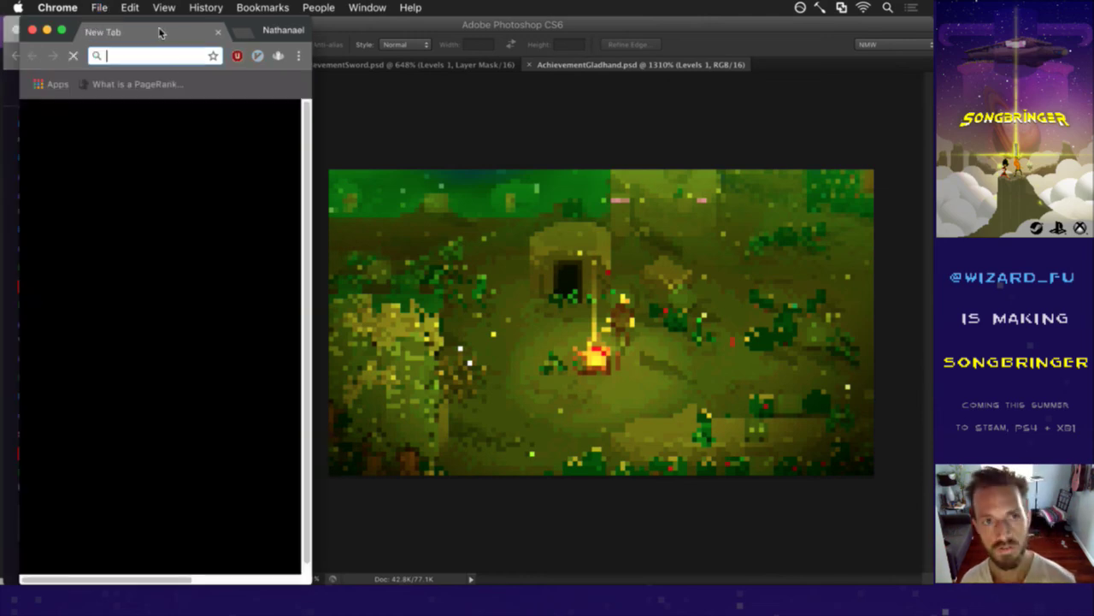
left_click_drag(522, 176, 903, 175)
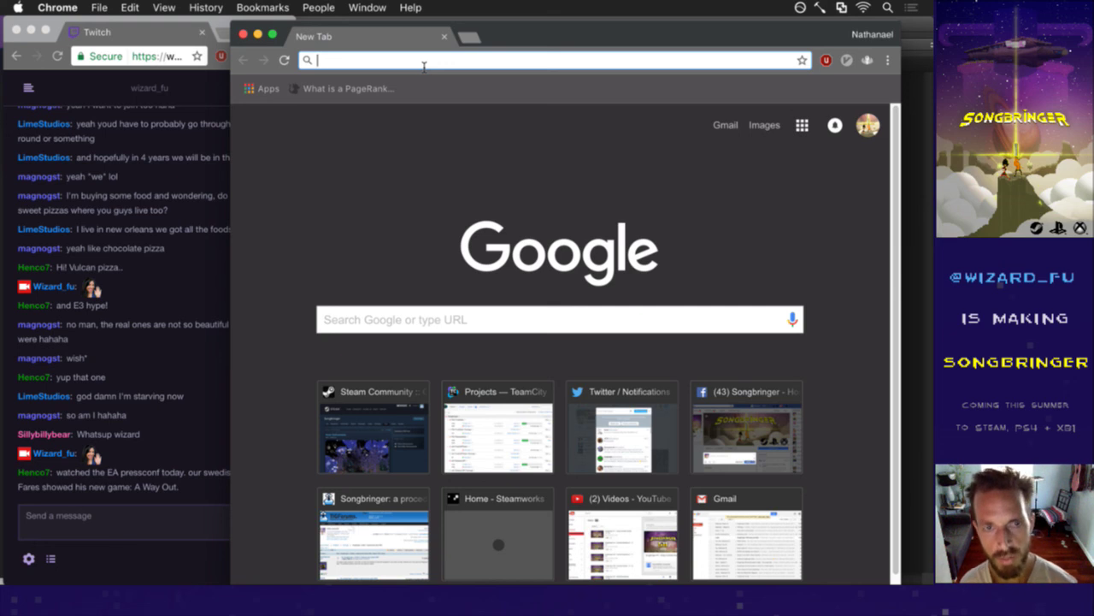
type("k")
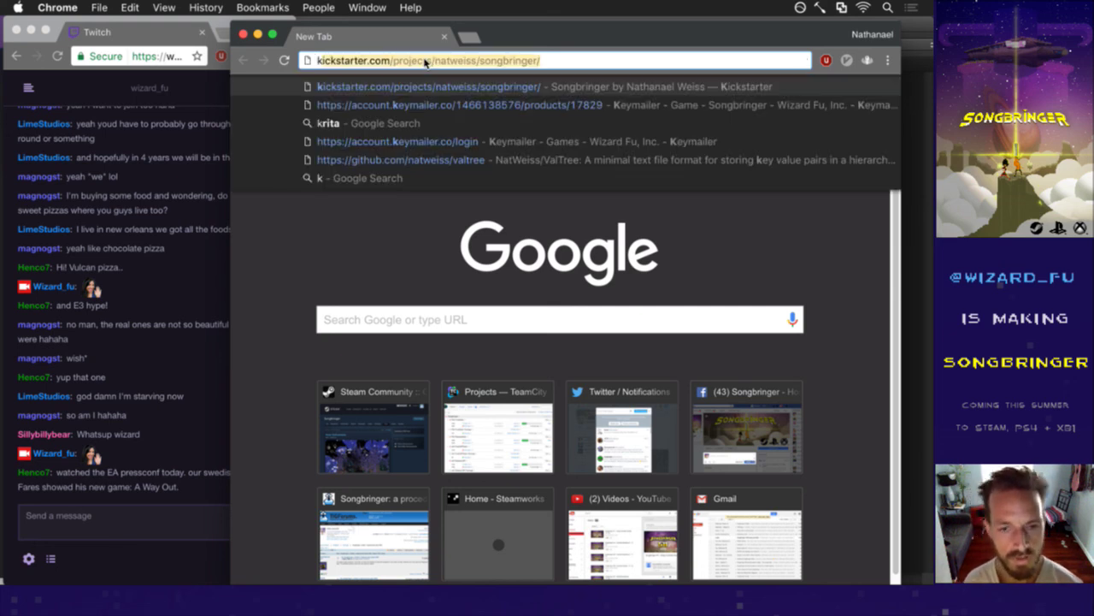
key("BackSpace")
key("BackSpace")
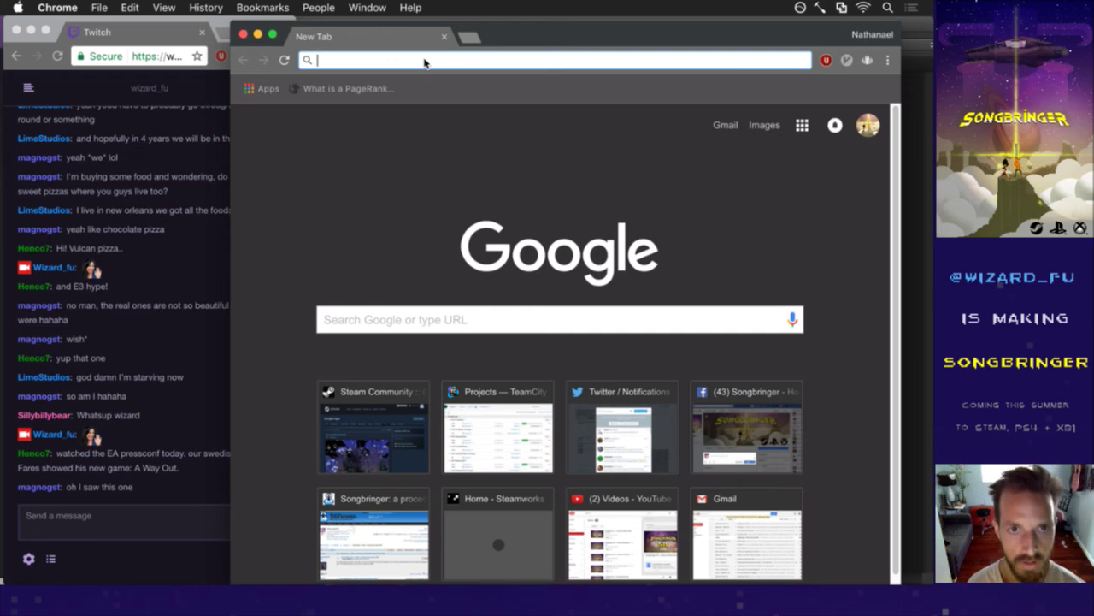
type("a way out")
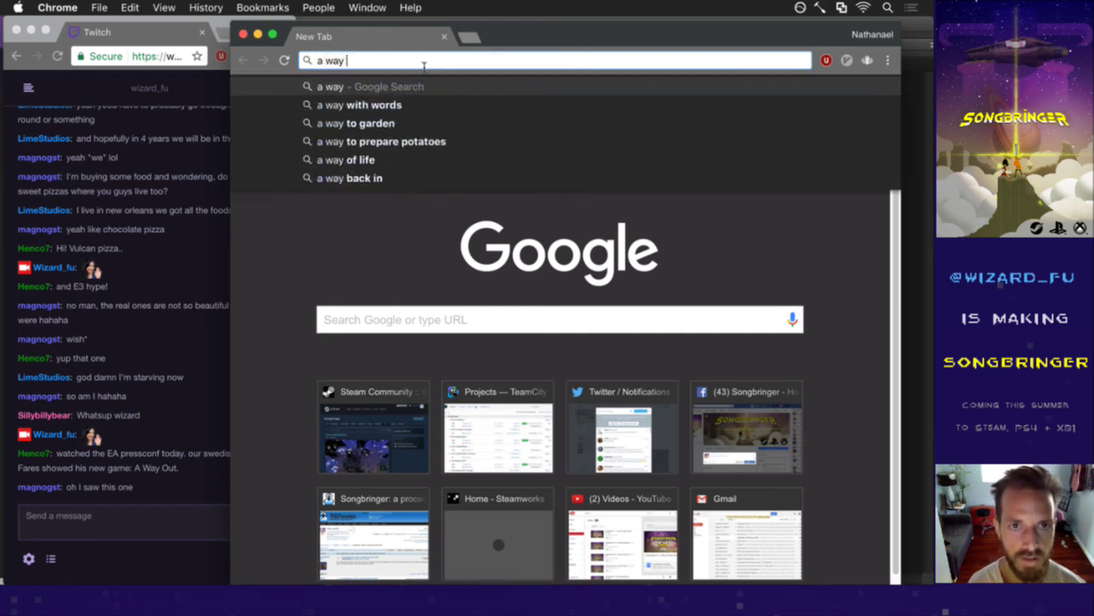
key("Return")
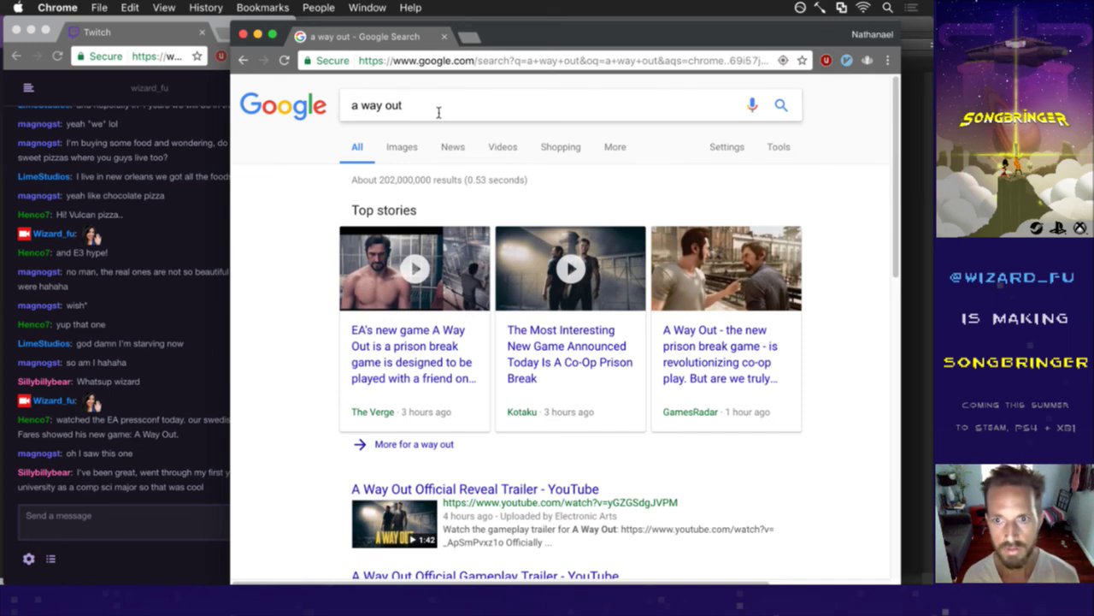
Show Google image results, refine the search to "a way out game" and browse the pictures.
left_click(405, 147)
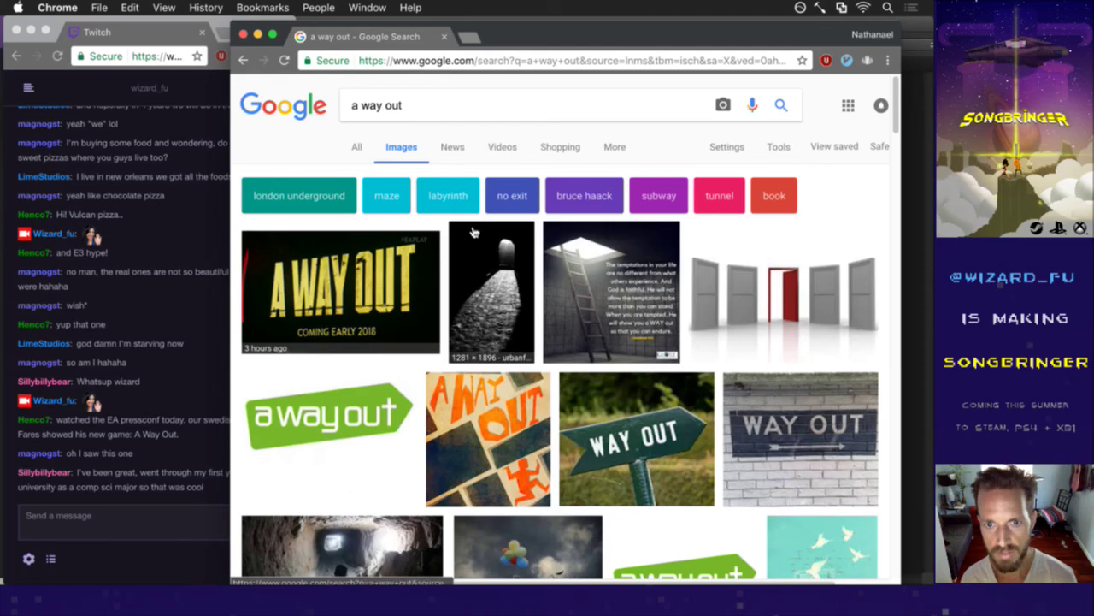
scroll(453, 205, "down", 5)
scroll(473, 233, "up", 5)
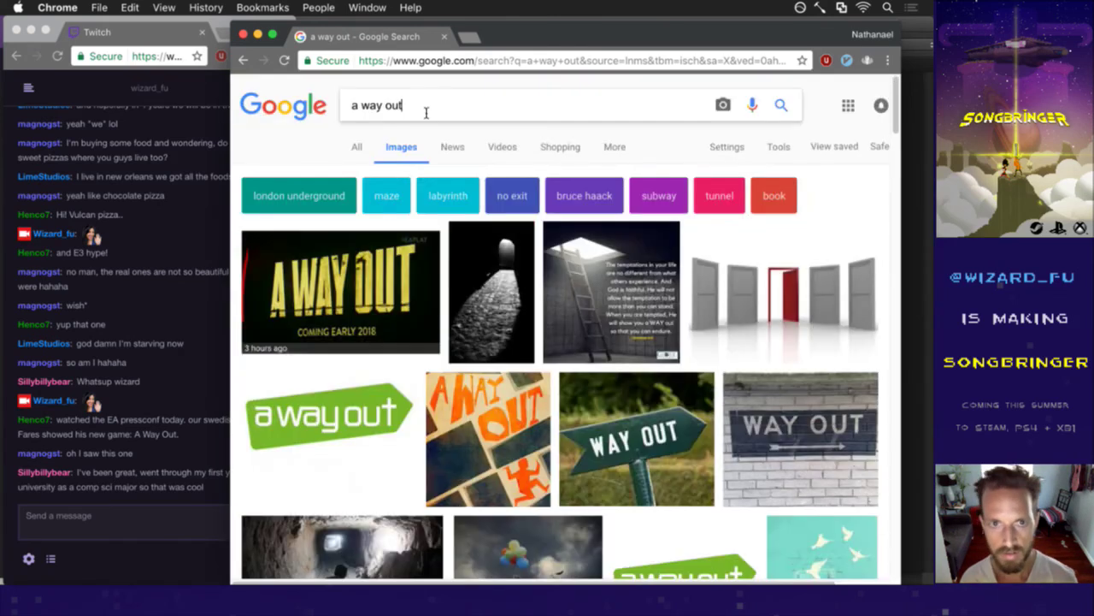
type("ame")
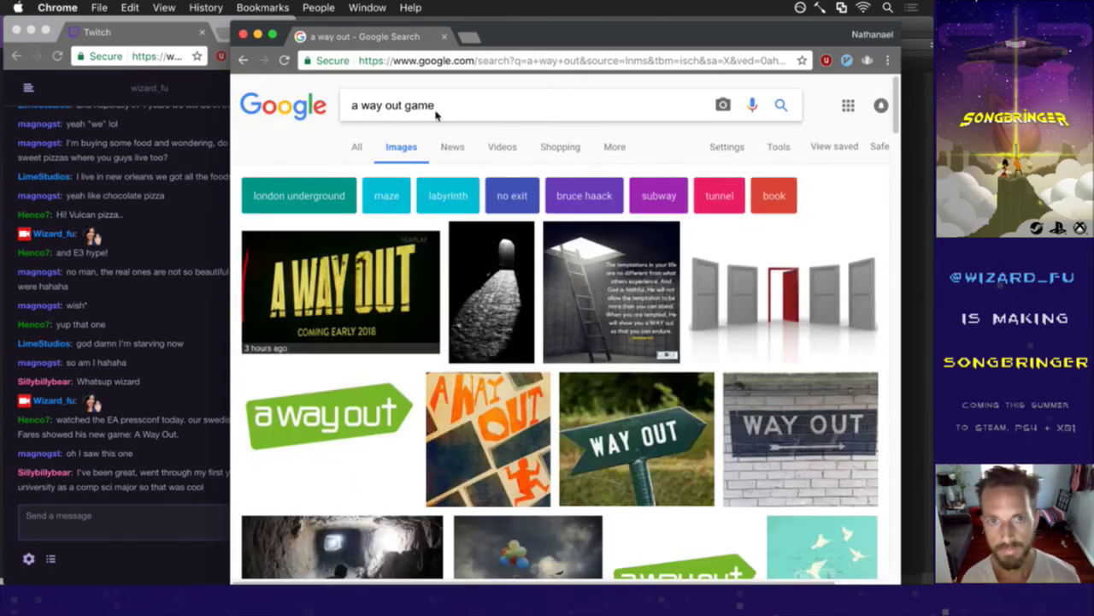
key("Return")
scroll(333, 294, "down", 2)
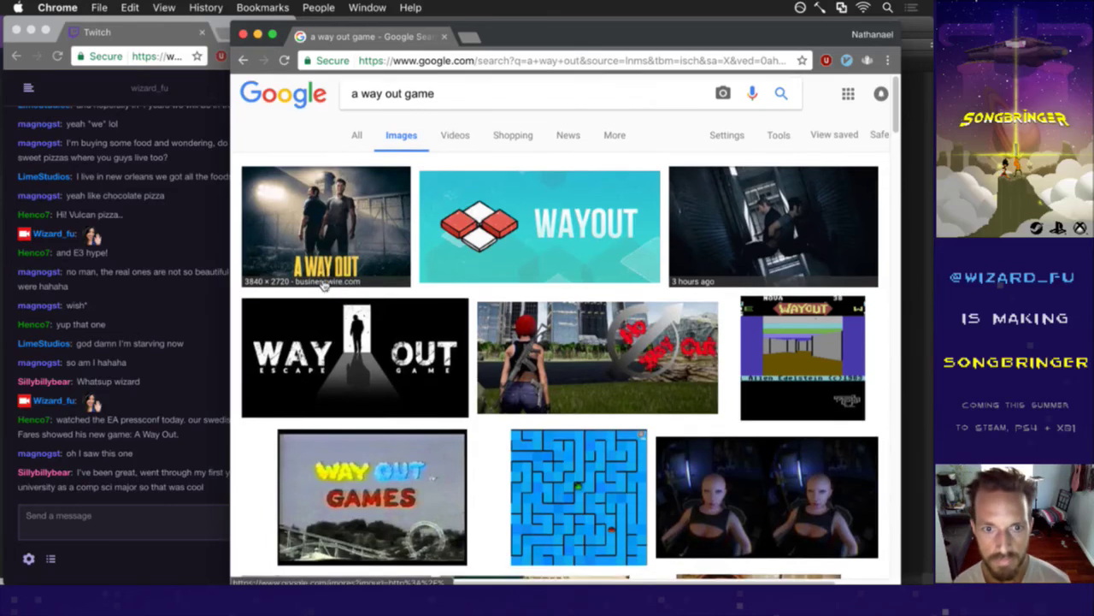
scroll(328, 285, "down", 6)
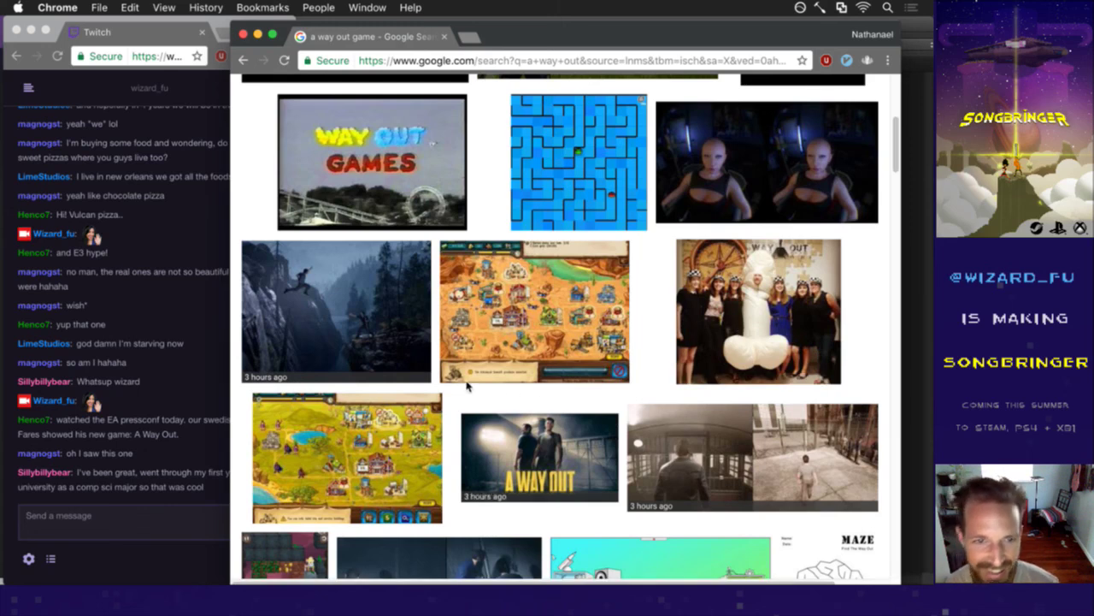
Read the viewer's Twitch message about their first university year and return to the image results window.
left_click(136, 453)
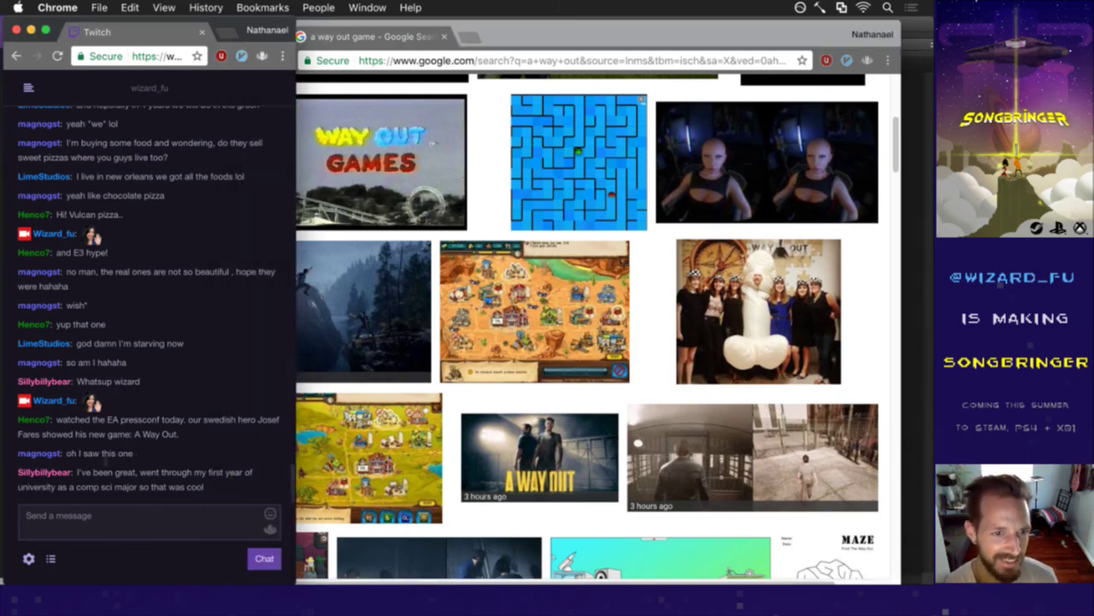
left_click_drag(99, 472, 137, 490)
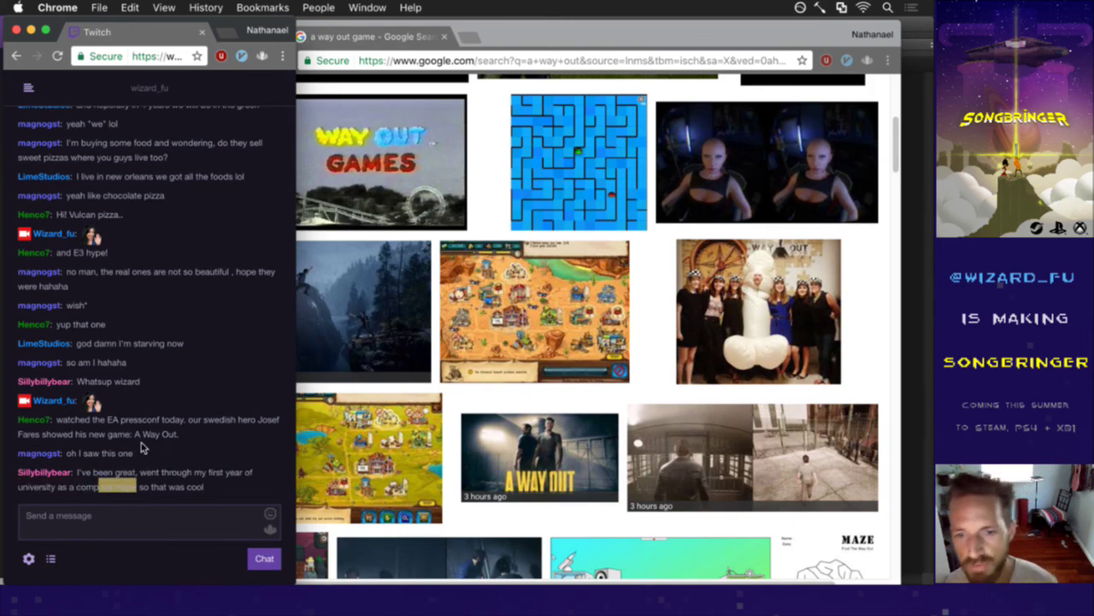
left_click(589, 35)
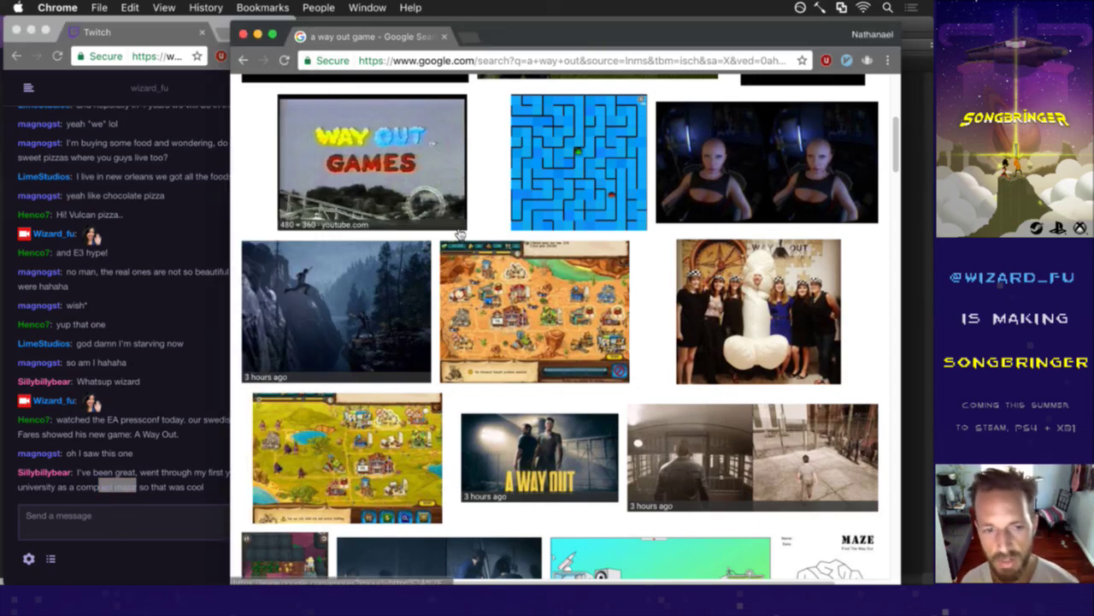
left_click(156, 509)
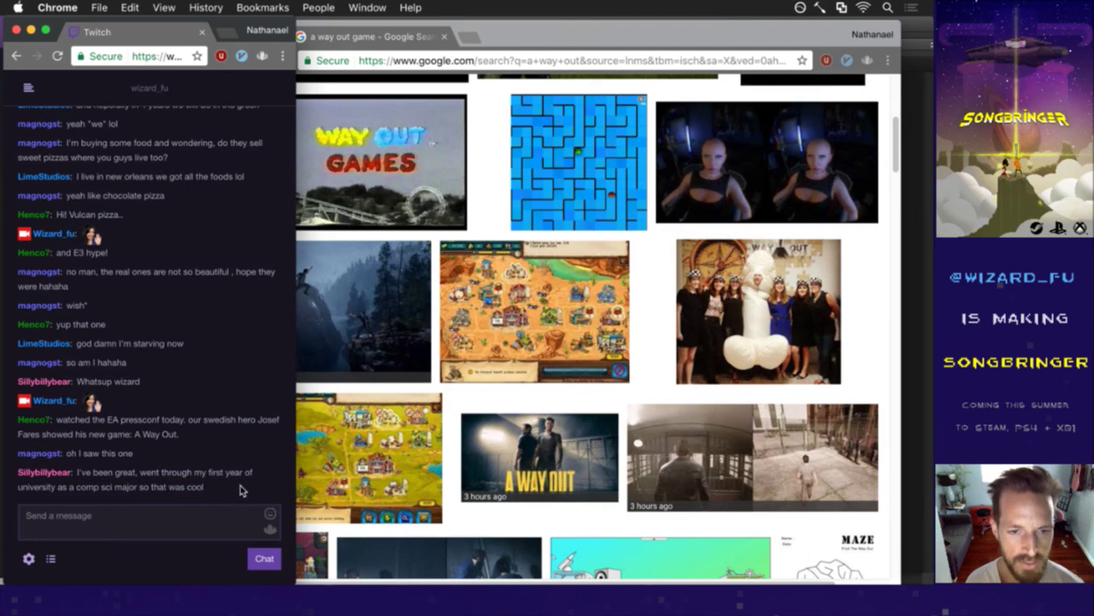
left_click(701, 38)
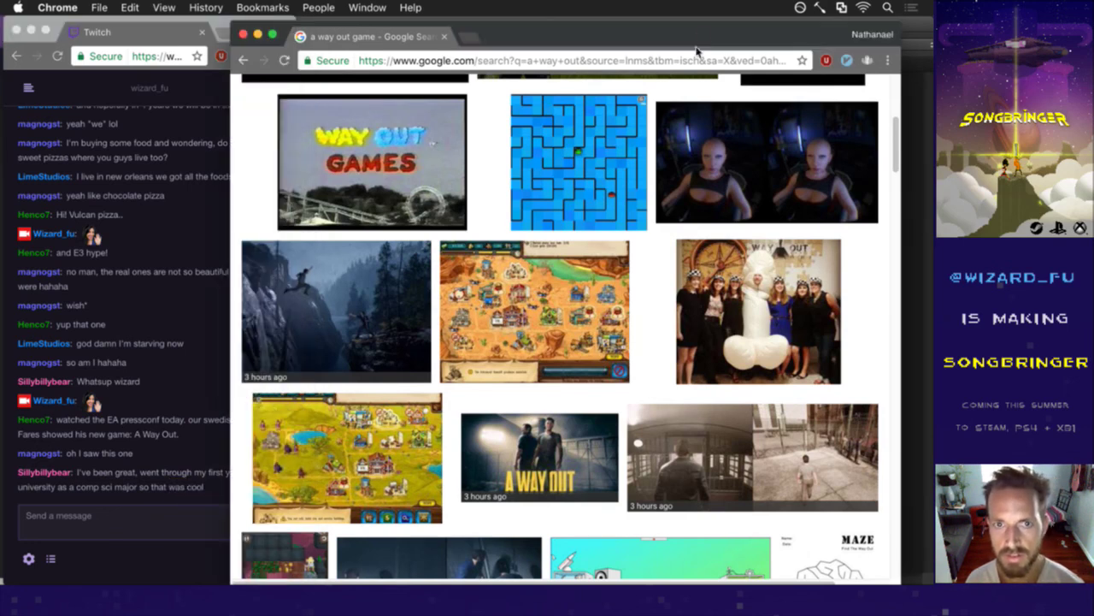
Return to the Gladhand document in Photoshop and compare the image with the Levels 1 layer hidden and shown.
key("super+Tab")
left_click(422, 323)
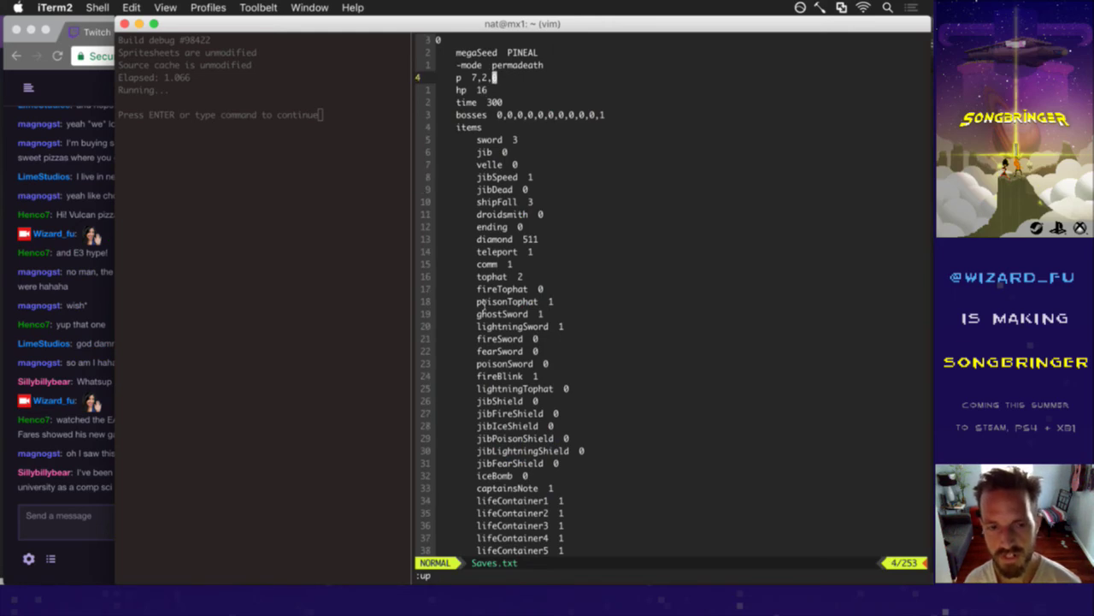
key("j")
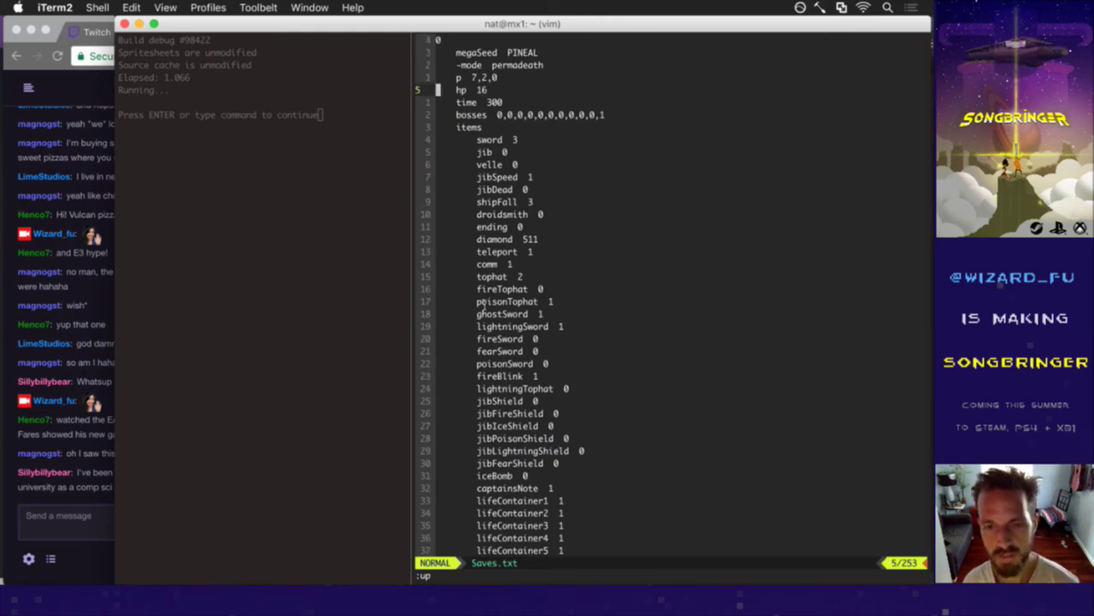
key("super+Tab")
left_click(335, 295)
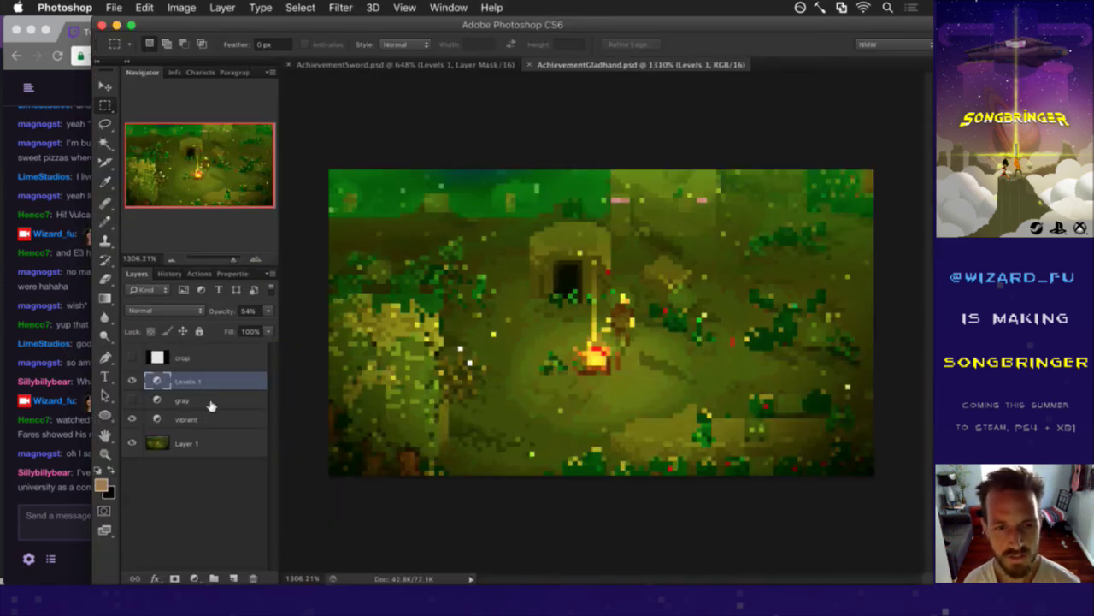
left_click(130, 380)
left_click(130, 380)
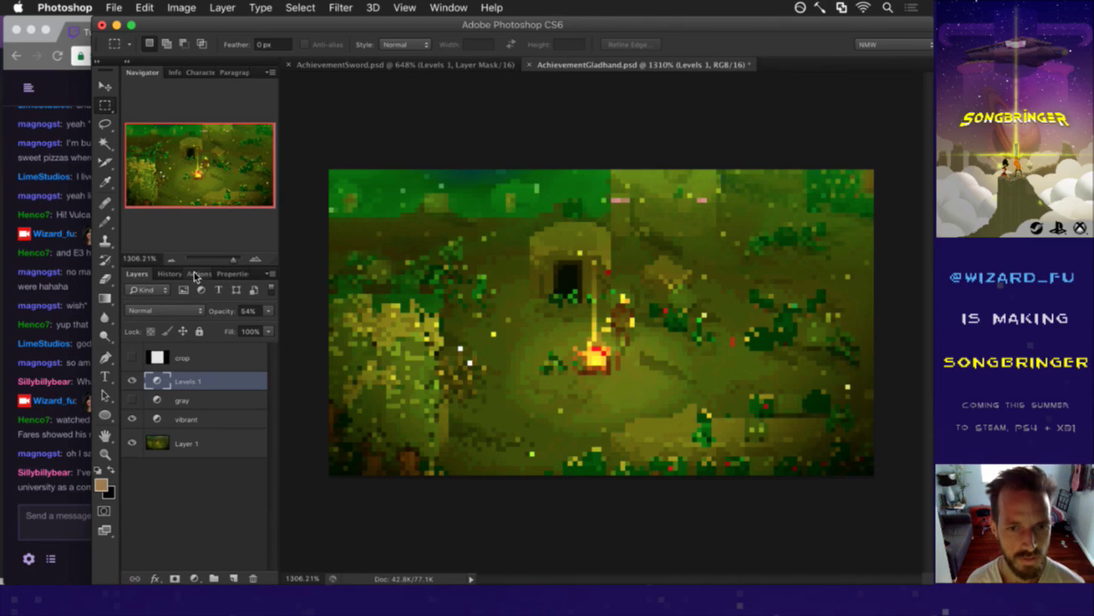
Export the wide color Gladhand icon with the SaveIcon1920 action and preview AchievementGladhand.png in the icons folder.
left_click(195, 275)
left_click(202, 520)
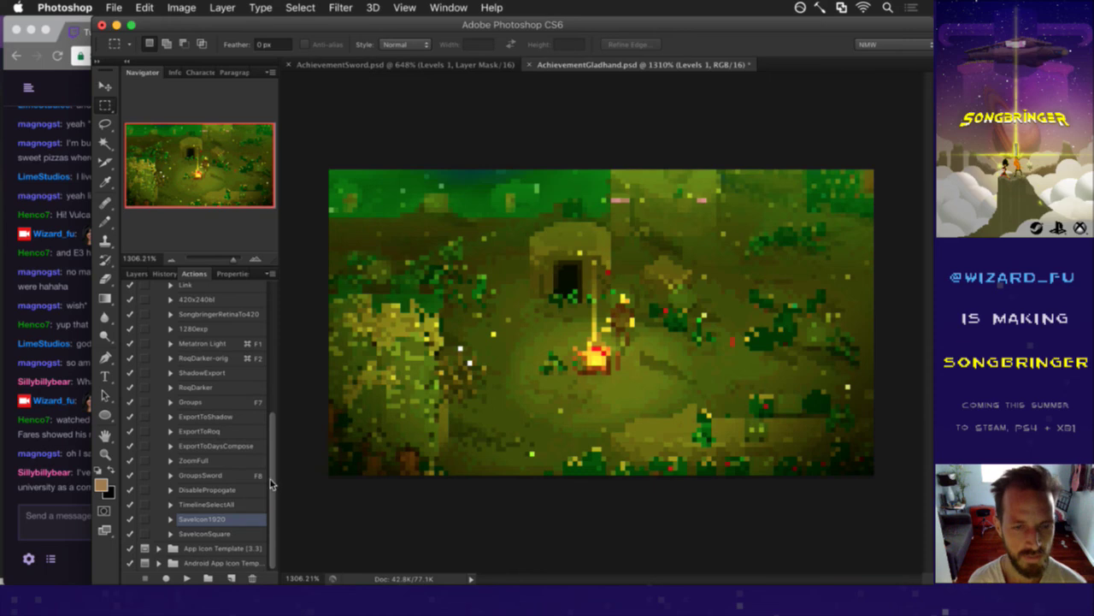
key("super+Tab")
key("super+Tab")
key("super+Tab")
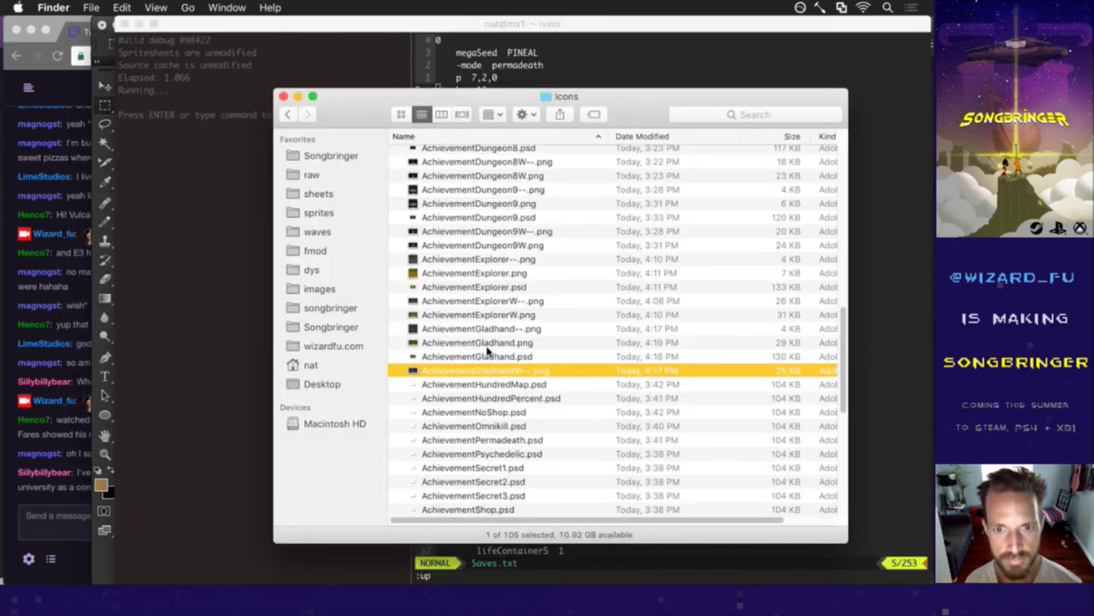
key("Up")
key("Up")
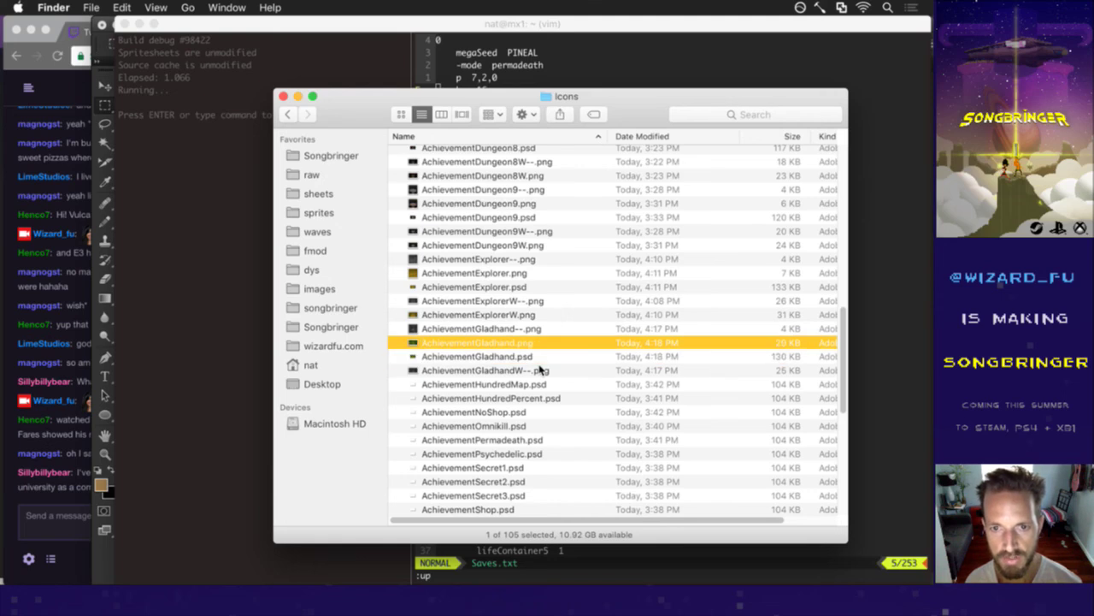
key("space")
key("space")
key("Return")
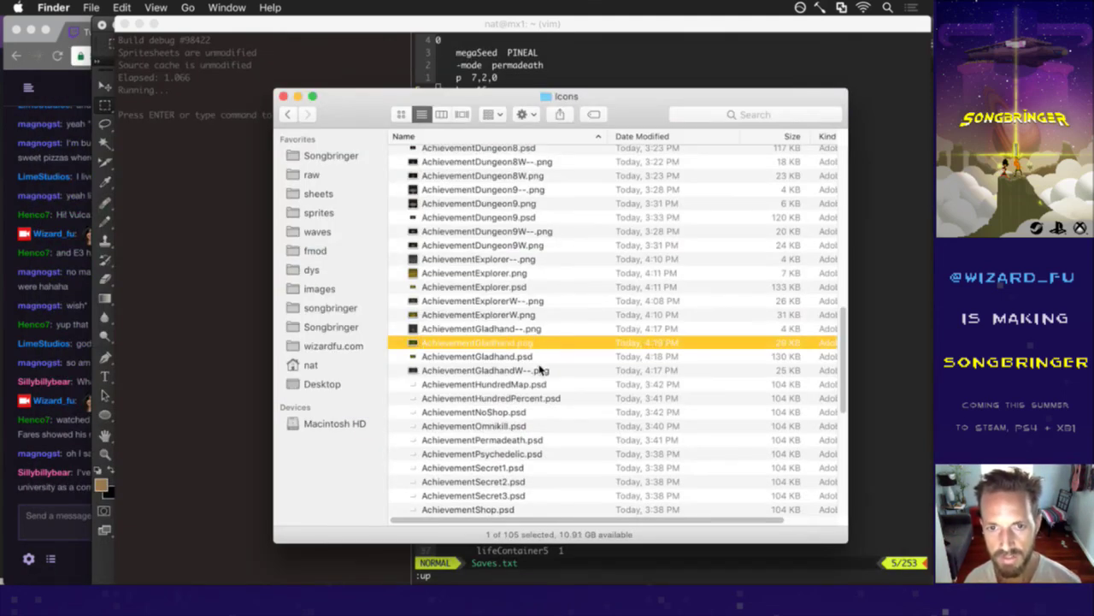
Run the SaveIconSquare action on the Gladhand document and preview the square AchievementGladhand.png in the icons folder.
key("super+Tab")
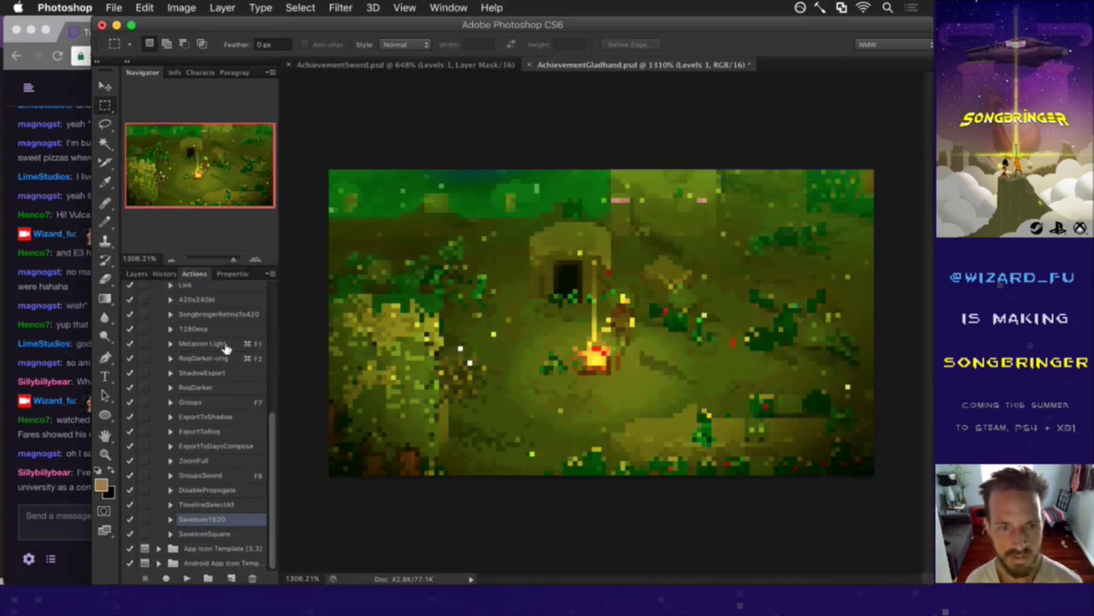
left_click(206, 533)
left_click(186, 578)
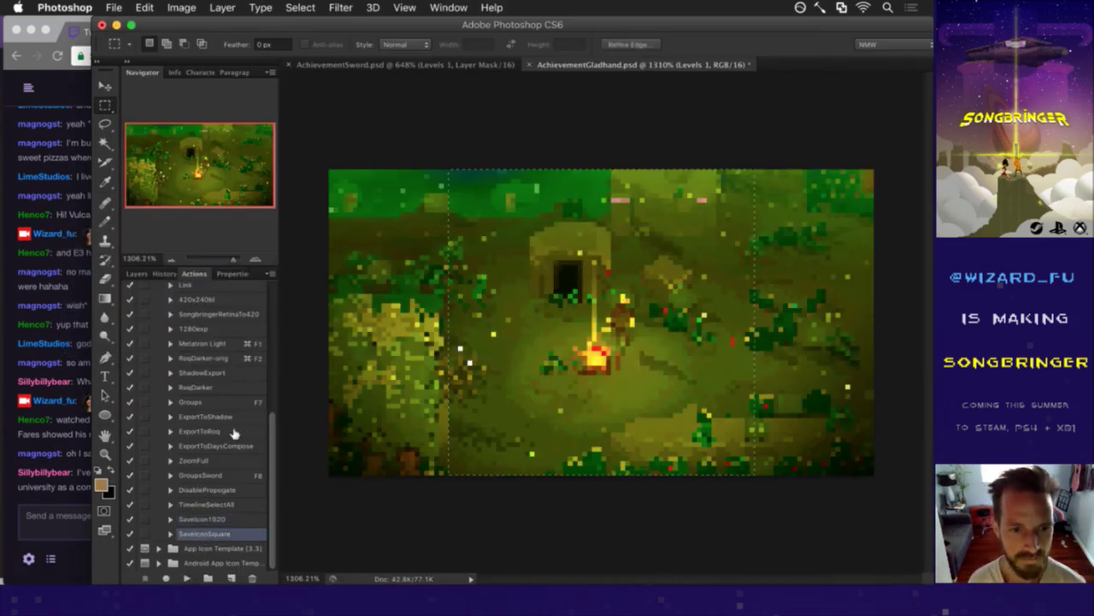
key("super+Tab")
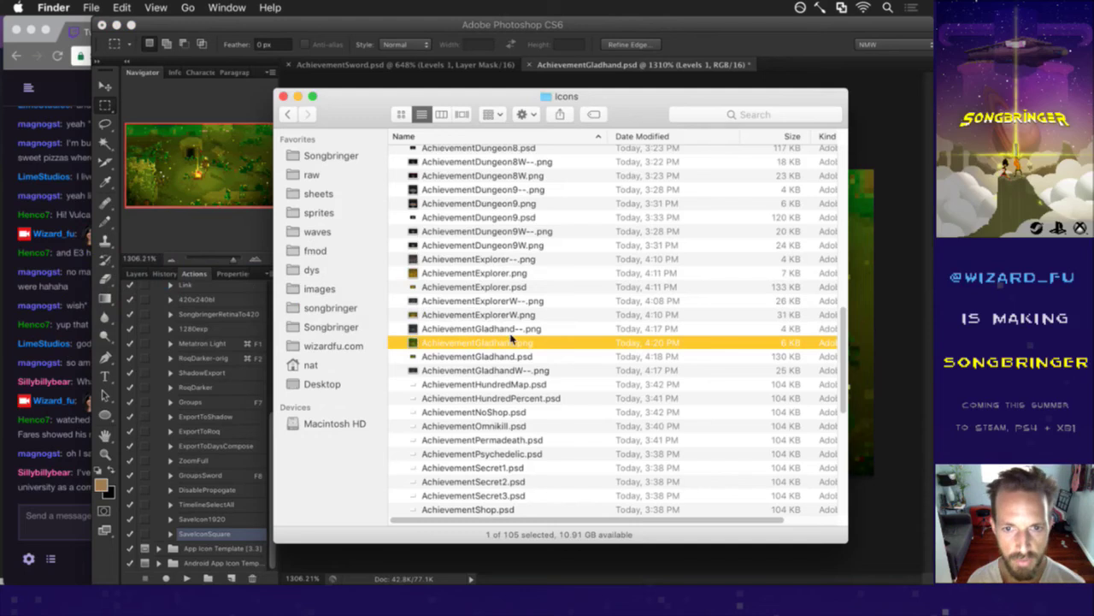
left_click(541, 331)
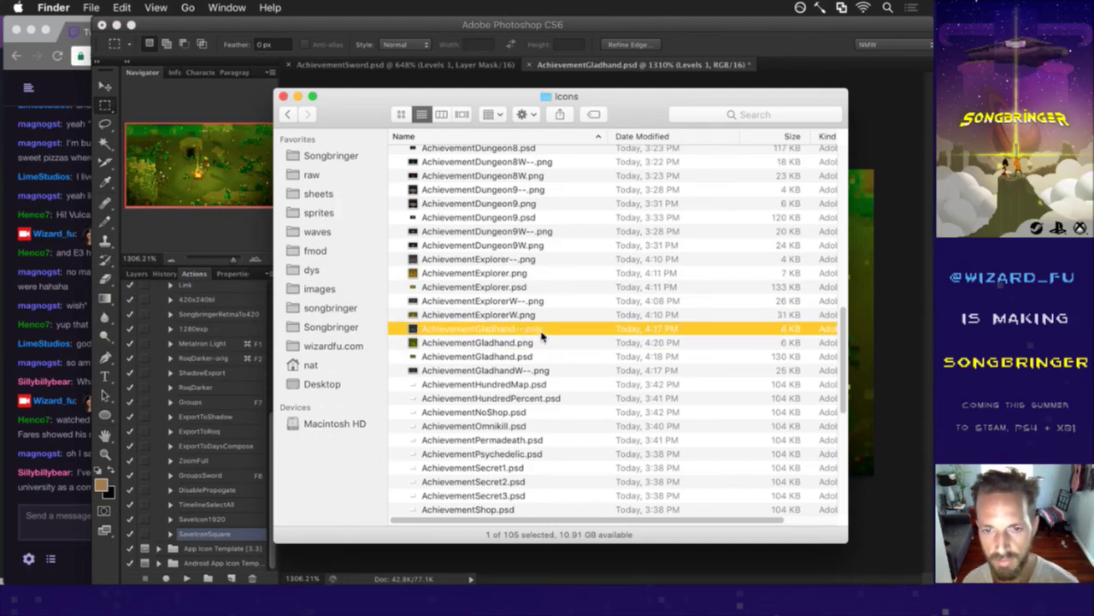
key("Down")
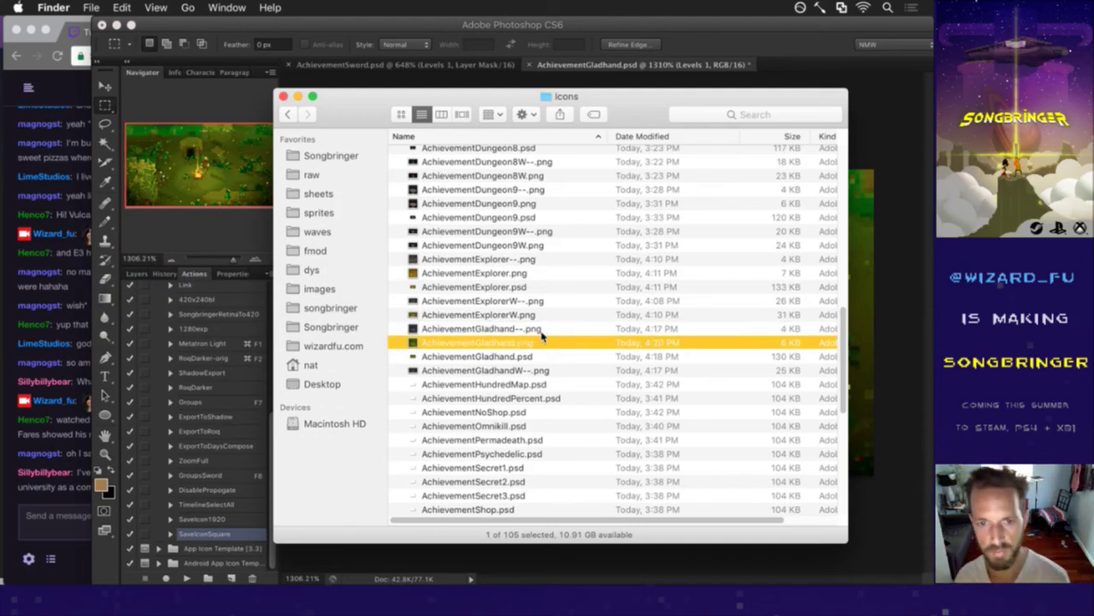
key("space")
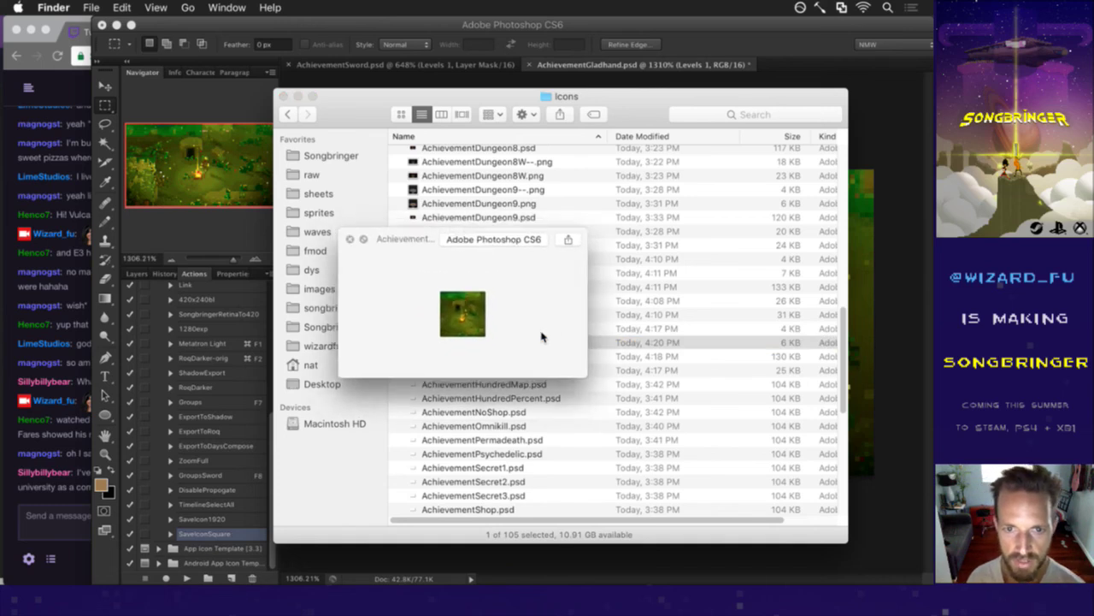
key("space")
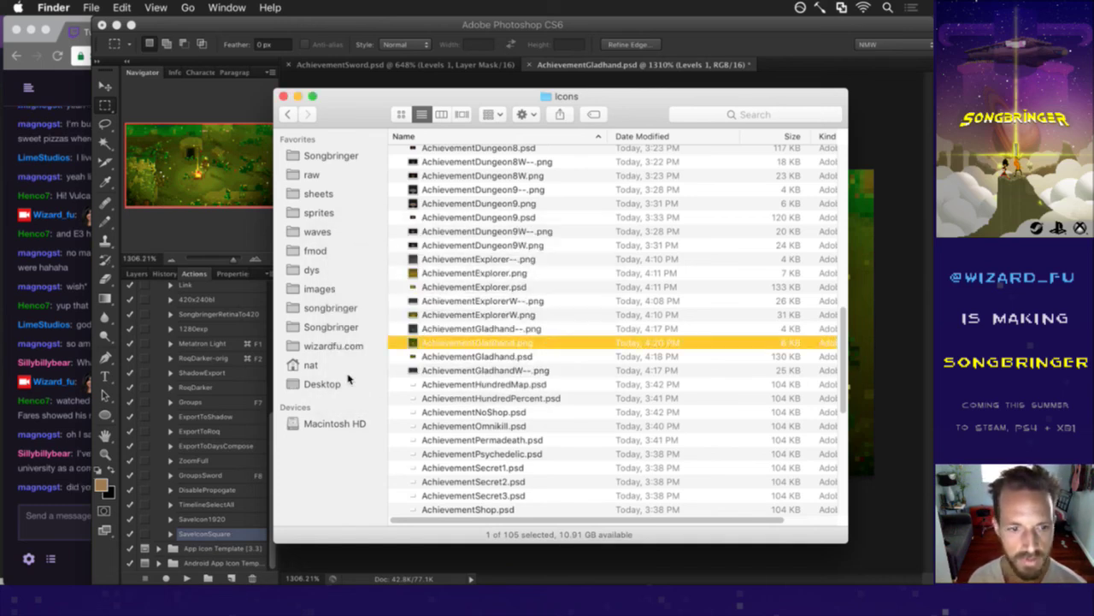
Run the SaveIcon1920 action on the Gladhand document again and read the newest viewer message in the Twitch chat.
left_click(191, 518)
left_click(190, 519)
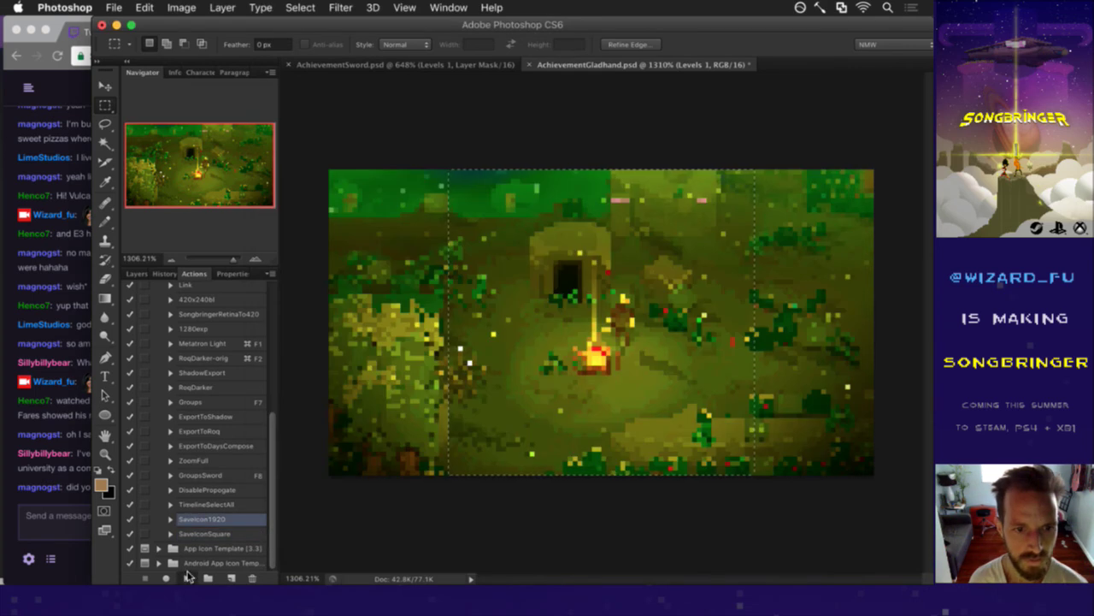
left_click(74, 501)
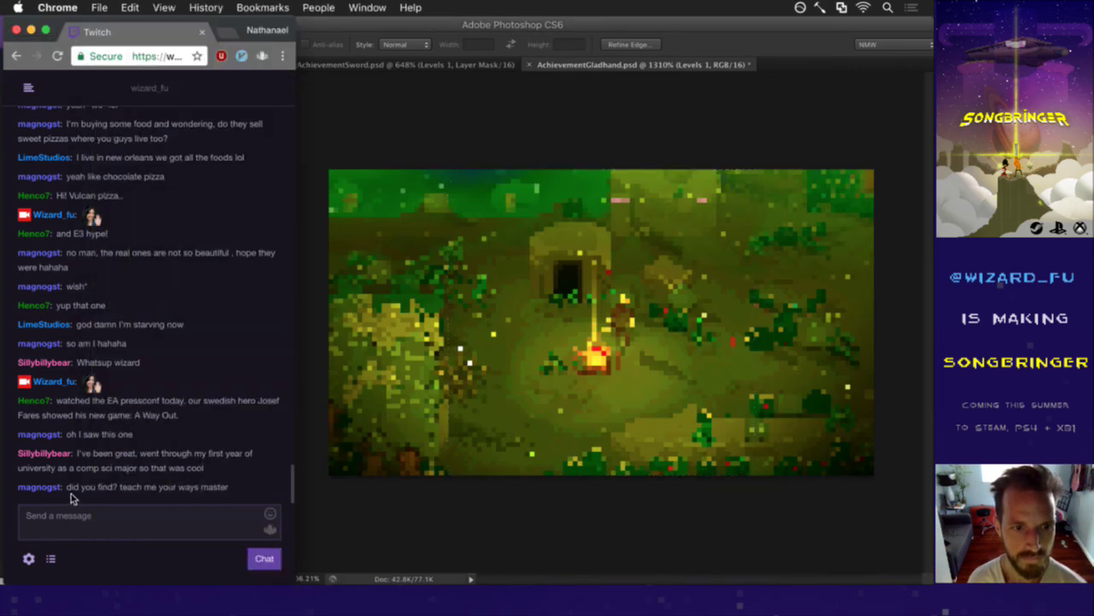
left_click_drag(70, 495, 108, 493)
left_click(128, 494)
Preview the wide color AchievementGladhand.png in the icons folder and rename it AchievementGladhandW.png.
key("super+Tab")
key("super+Tab")
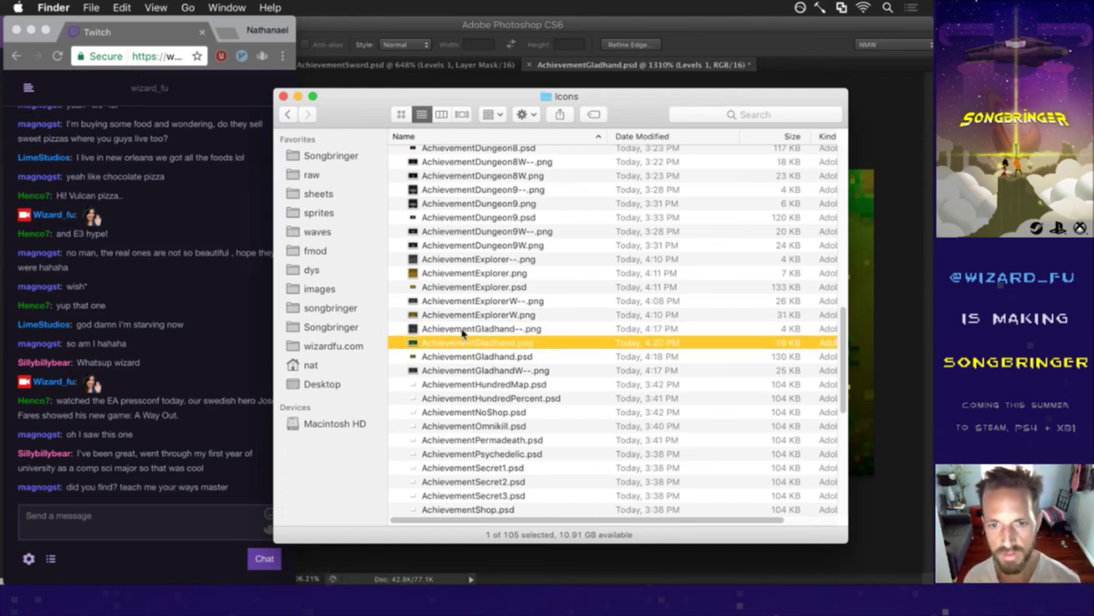
key("space")
key("space")
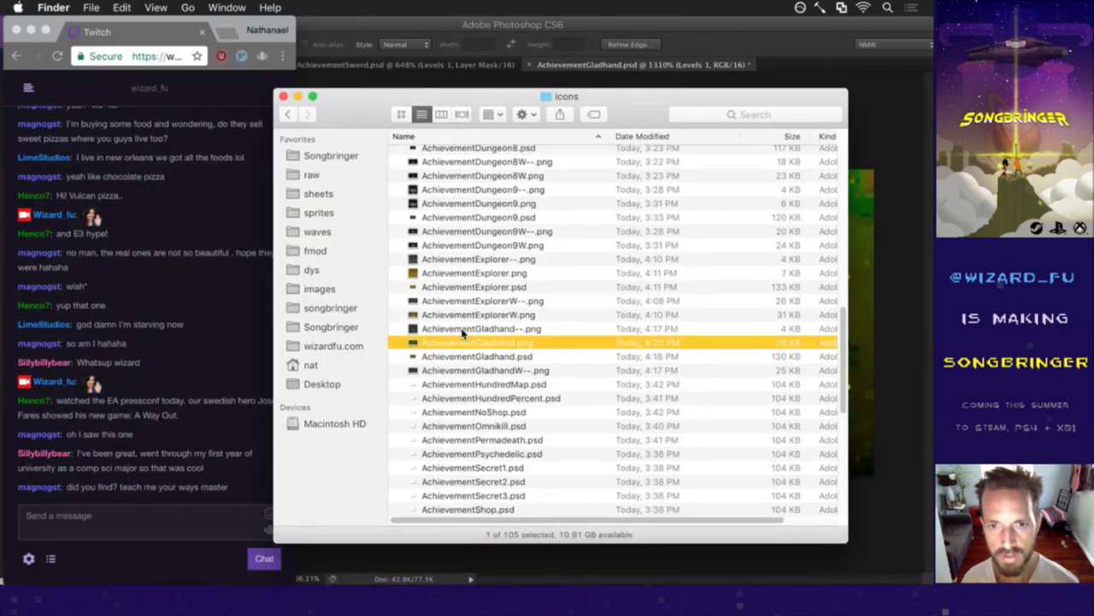
key("Return")
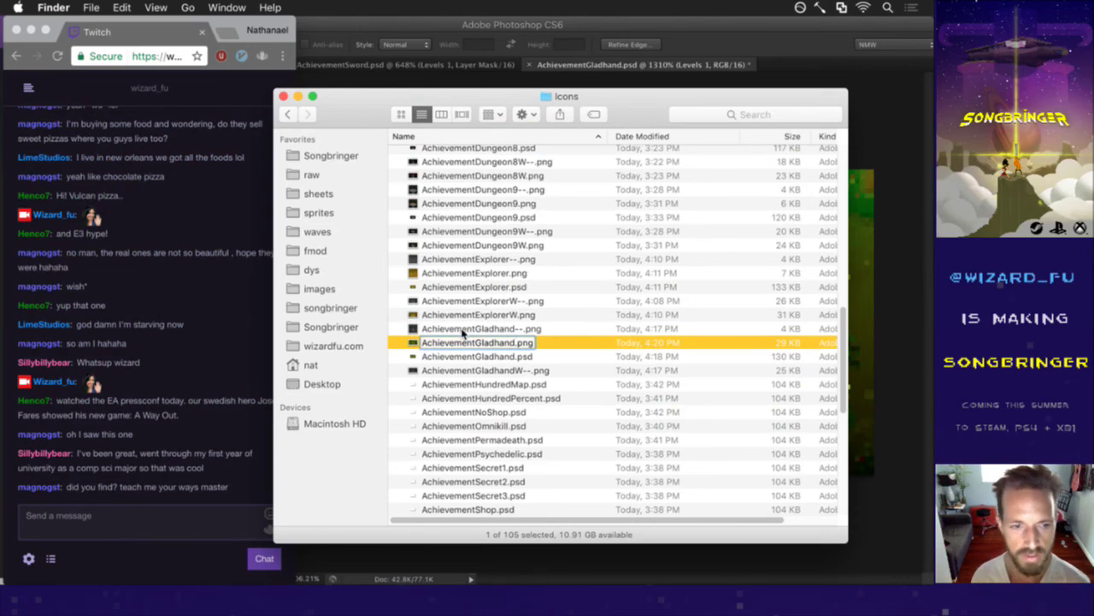
left_click(130, 501)
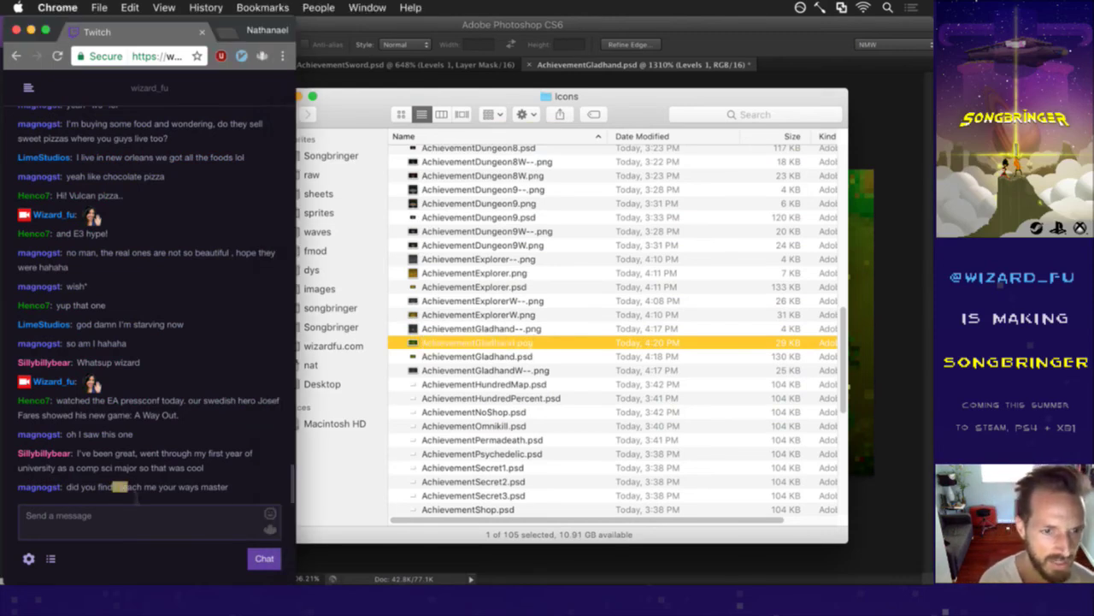
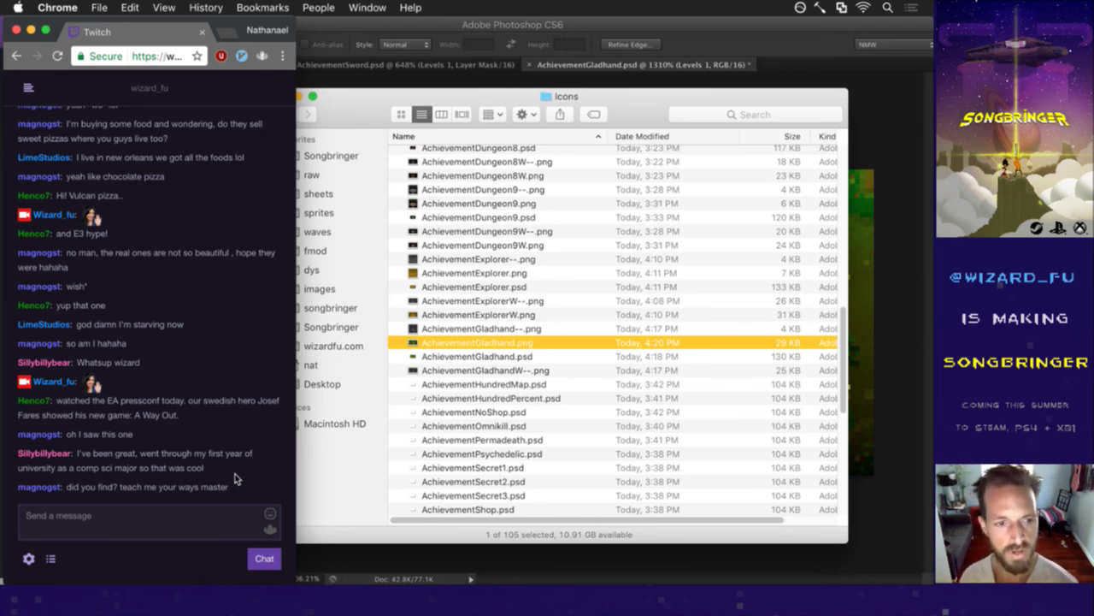
left_click(370, 504)
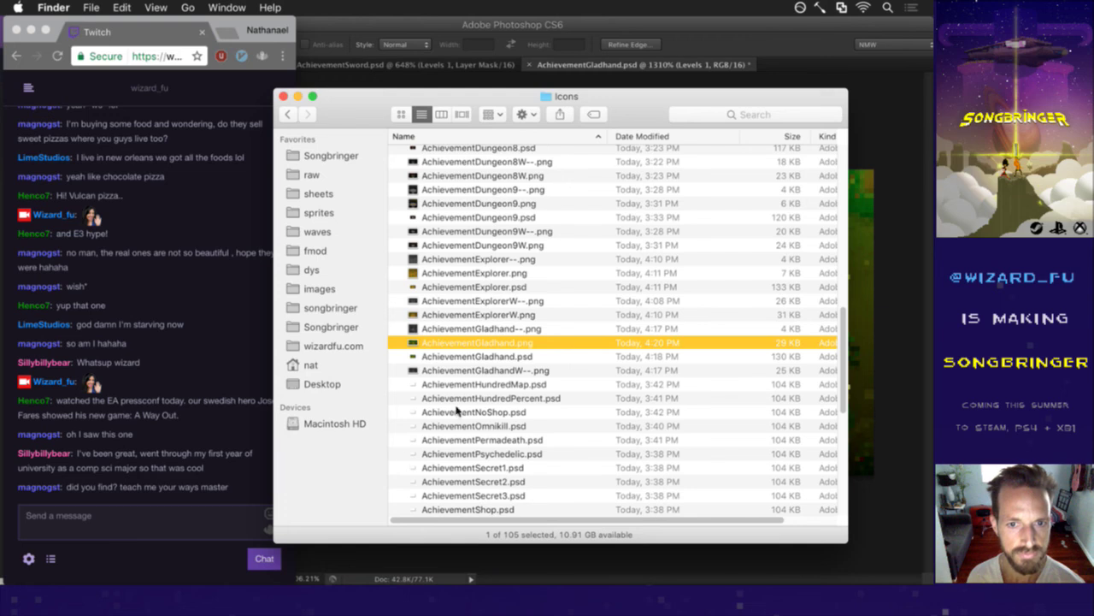
key("space")
key("space")
key("Return")
key("Return")
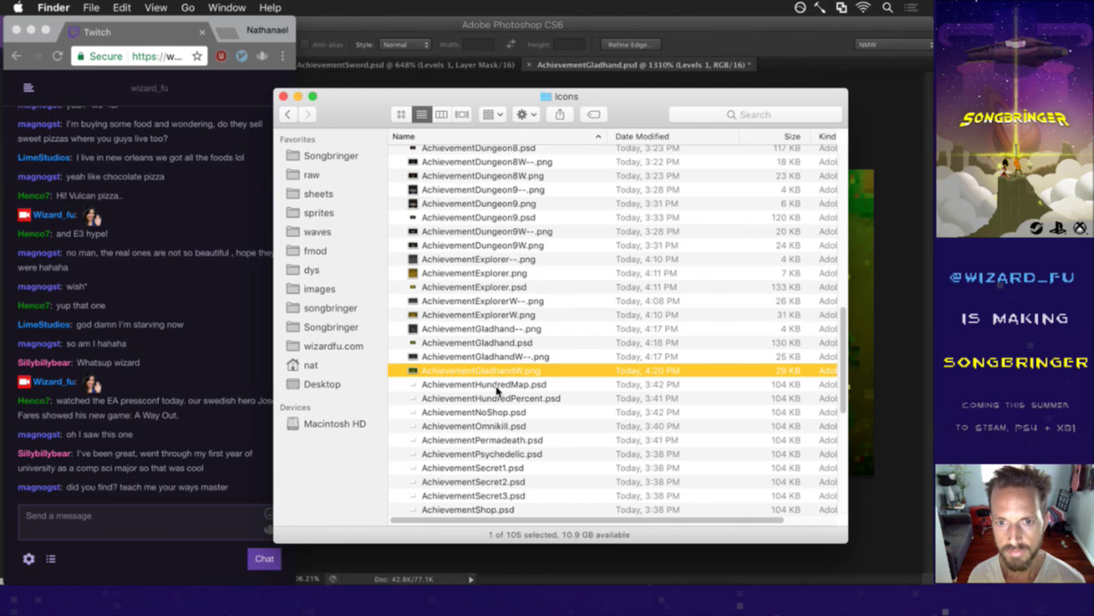
Export the square color Gladhand icon with the SaveIconSquare action and select AchievementGladhand.png in the icons folder.
left_click(751, 51)
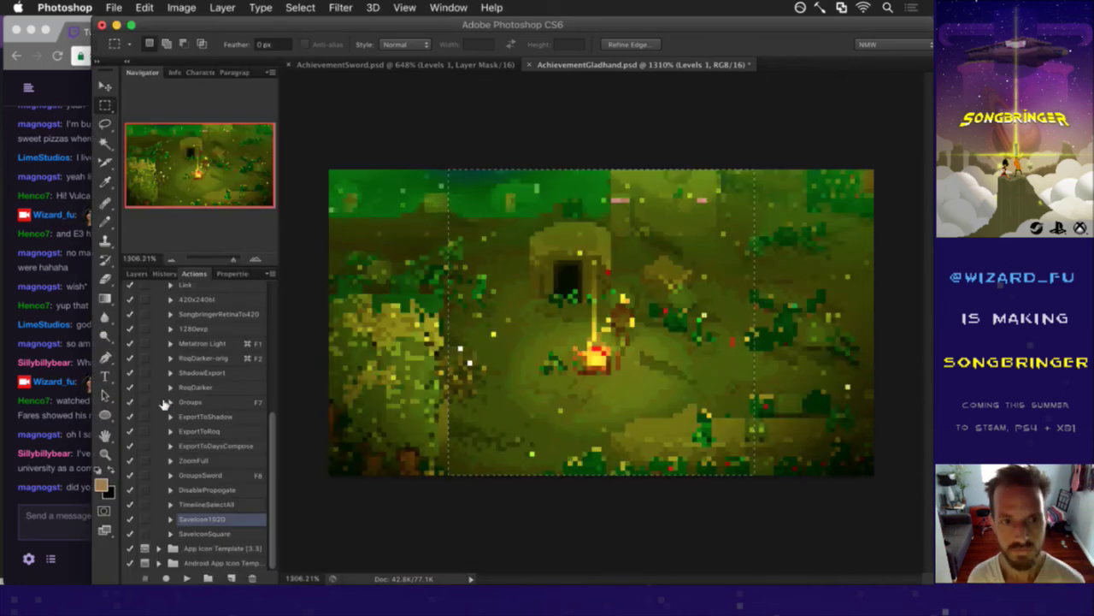
left_click(209, 533)
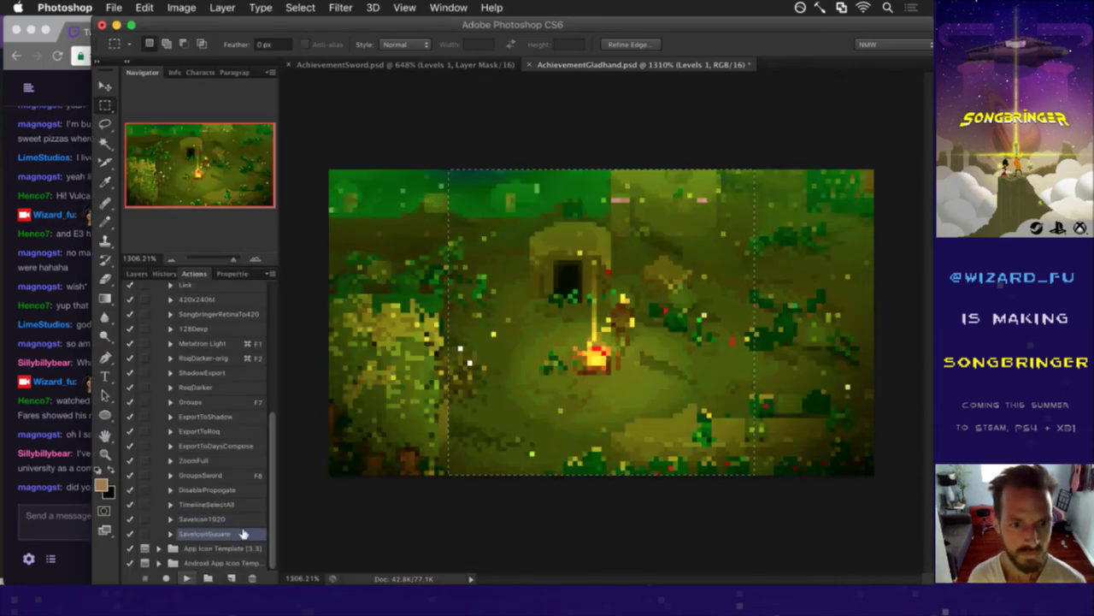
key("super+Tab")
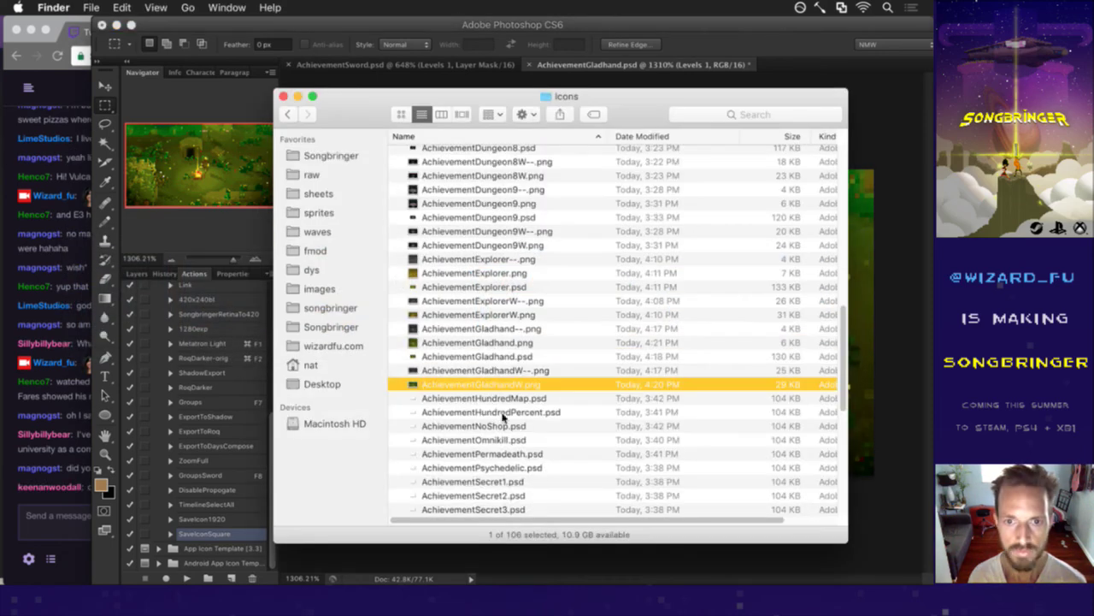
left_click(501, 346)
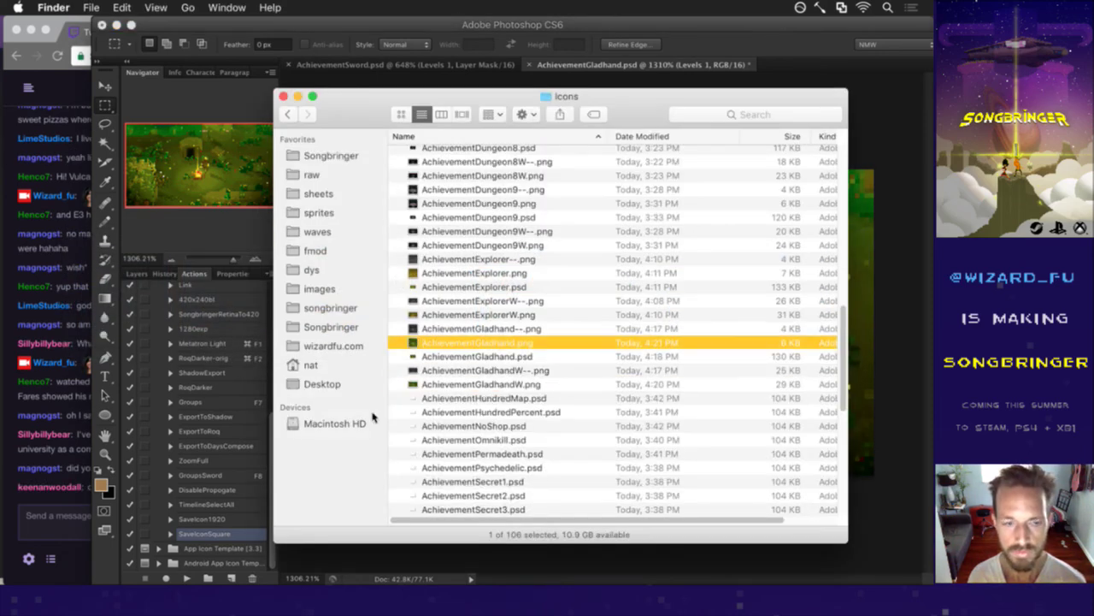
Read the new viewer messages in the Twitch chat and return to the icons folder.
left_click(83, 500)
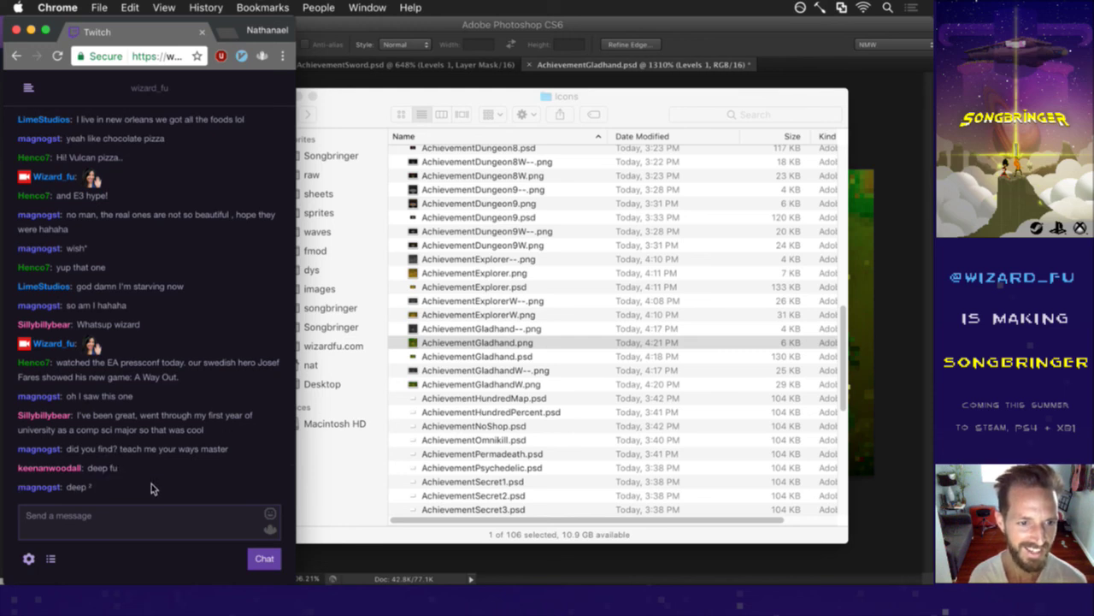
left_click(346, 485)
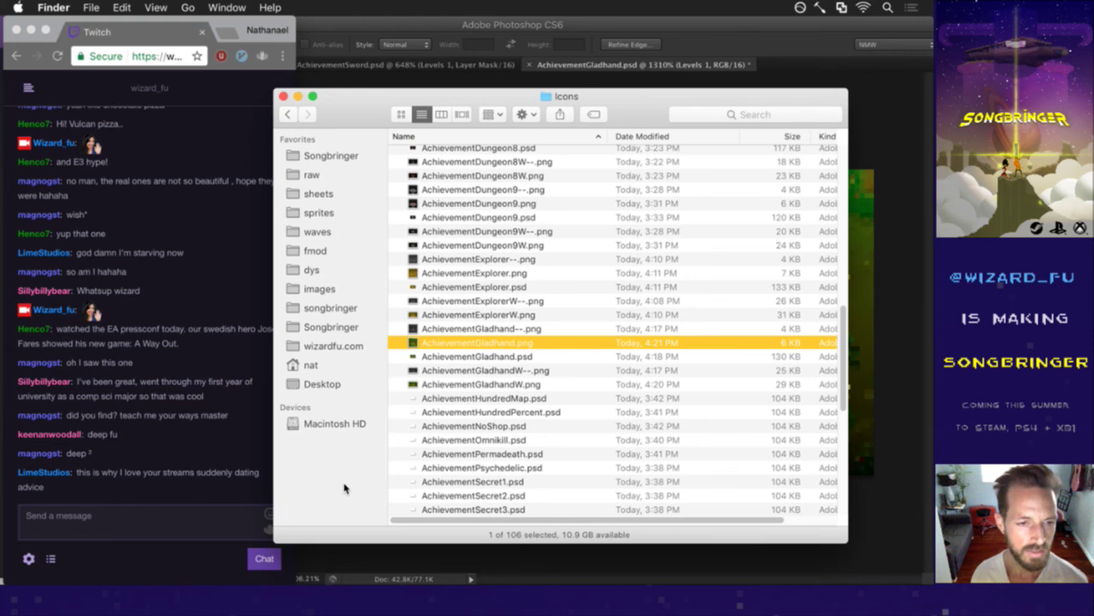
left_click(175, 496)
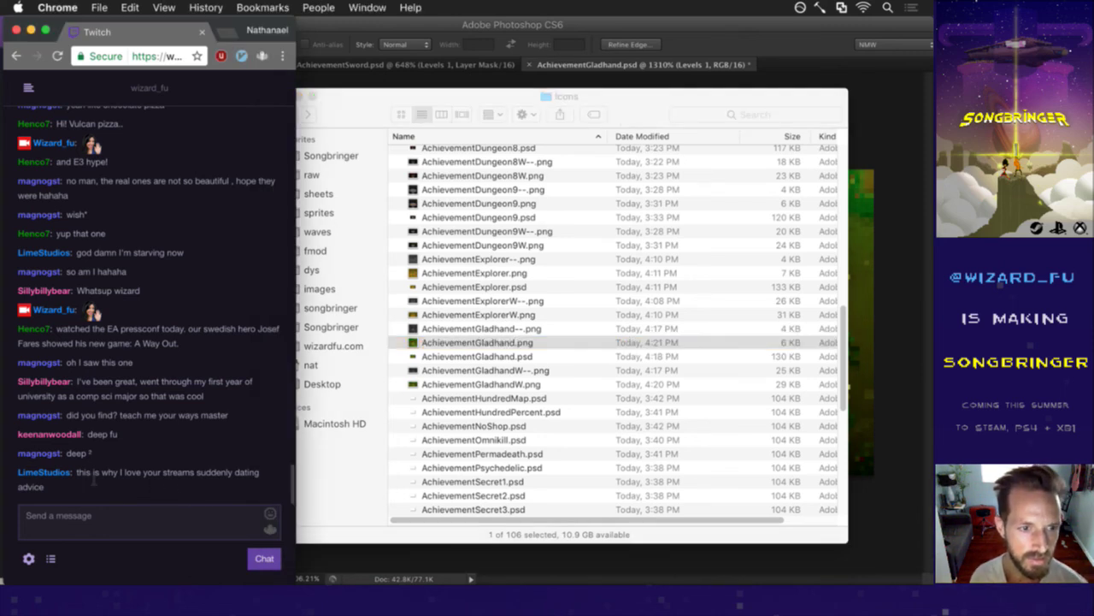
left_click(347, 465)
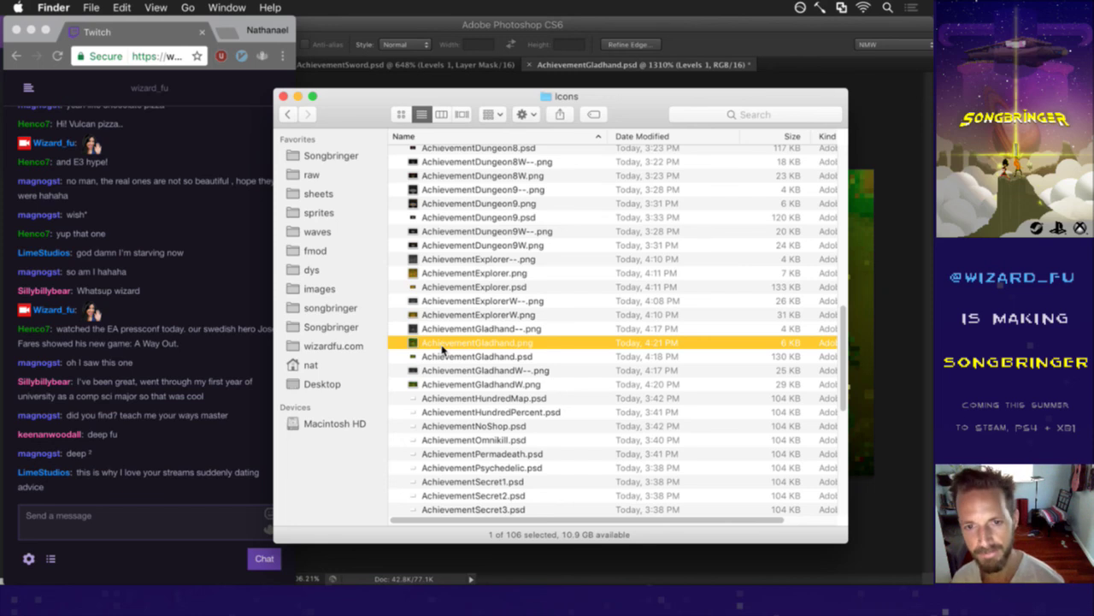
Preview the exported Gladhand icons to compare the grayscale and color versions in square and wide formats.
key("space")
key("Up")
key("Down")
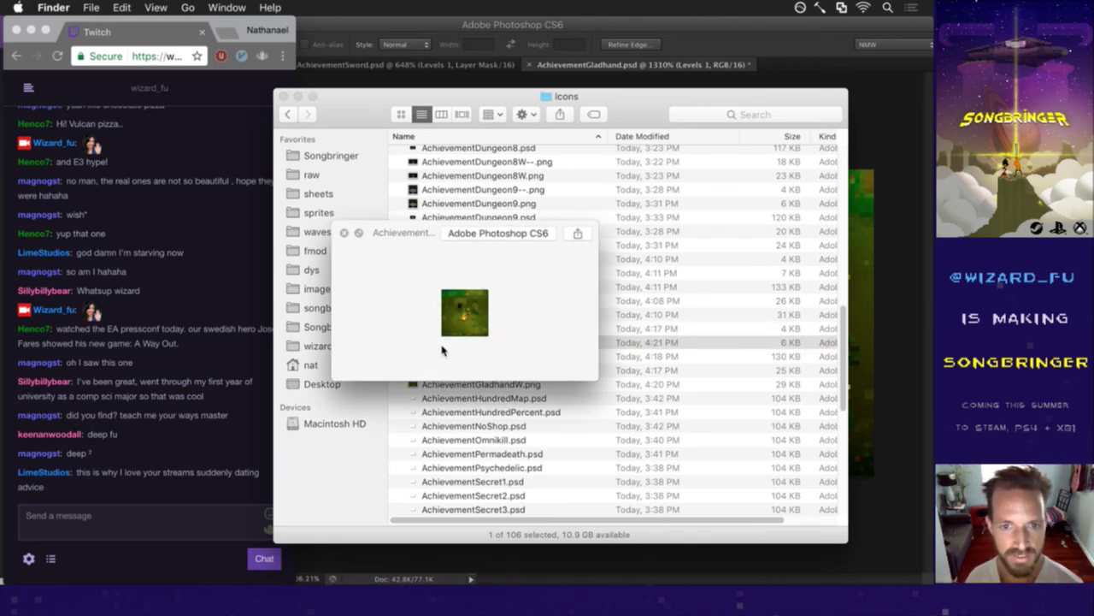
key("Down")
key("Down")
key("space")
key("Down")
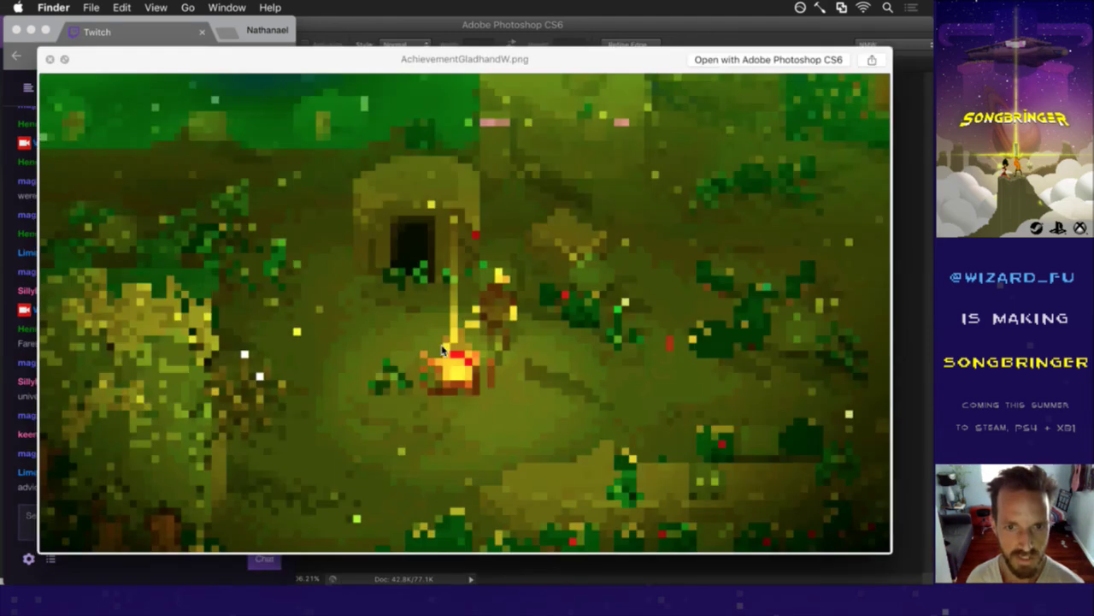
key("Up")
key("space")
key("Up")
key("Up")
key("space")
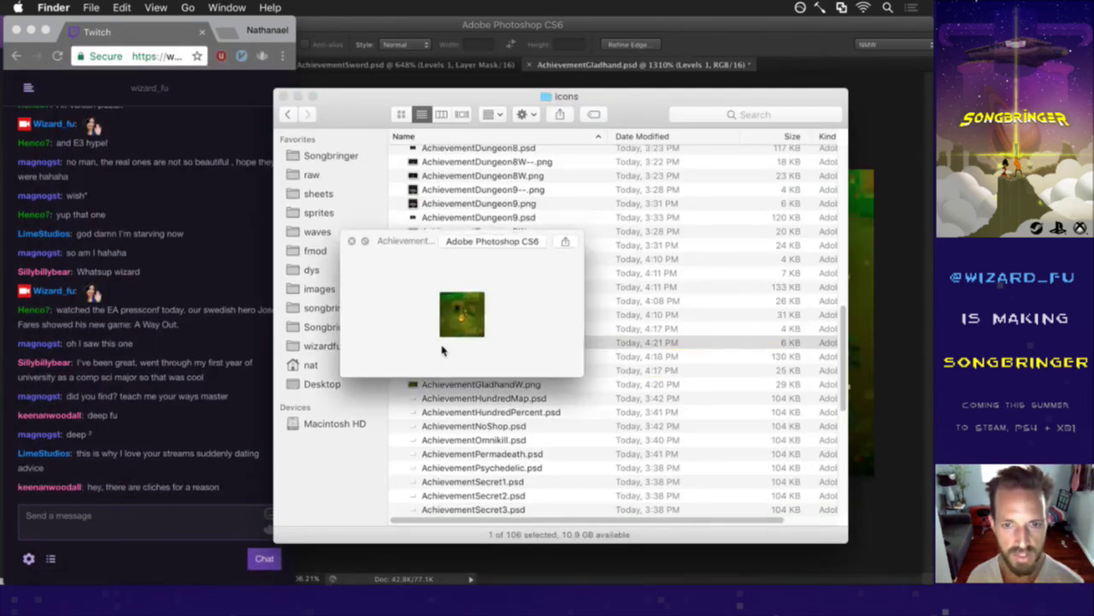
Close the icon preview, read the newest viewer message in the Twitch chat, and return to Photoshop.
key("space")
key("Up")
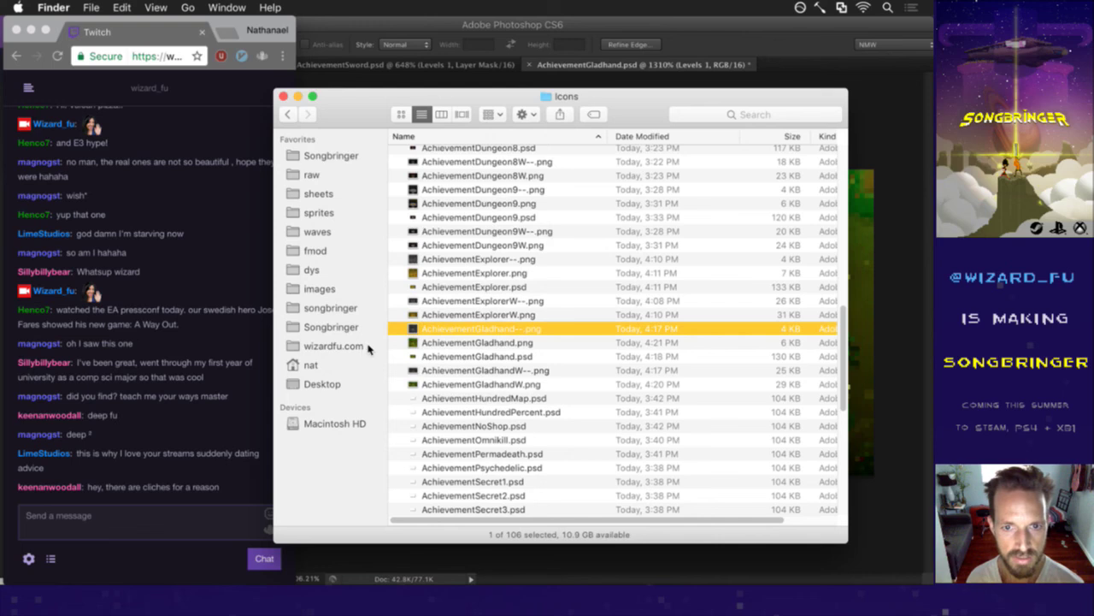
left_click(205, 496)
left_click_drag(94, 496, 211, 496)
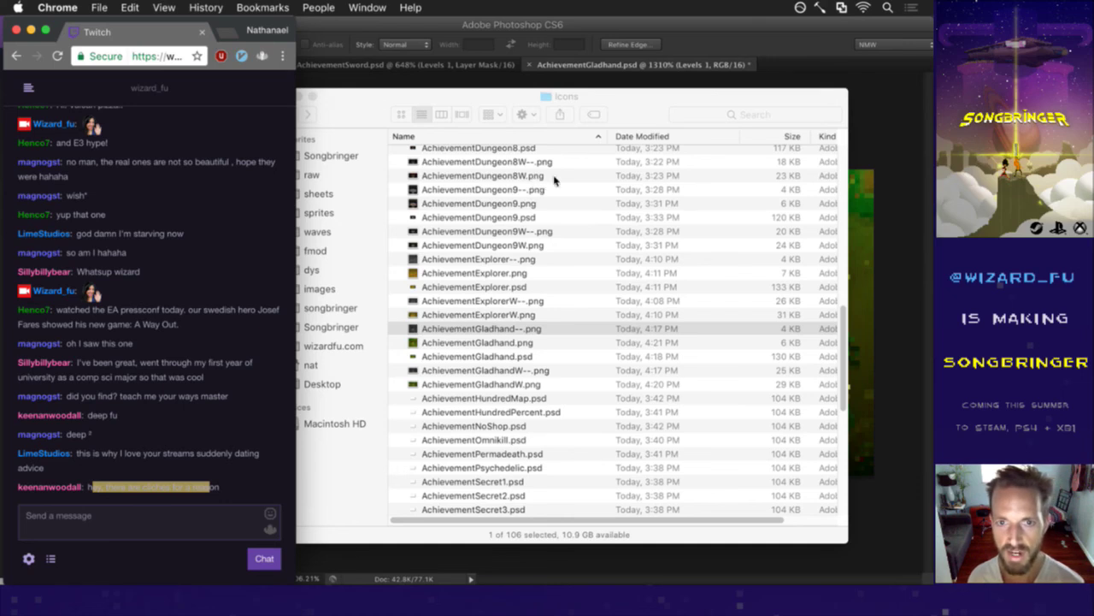
left_click(724, 50)
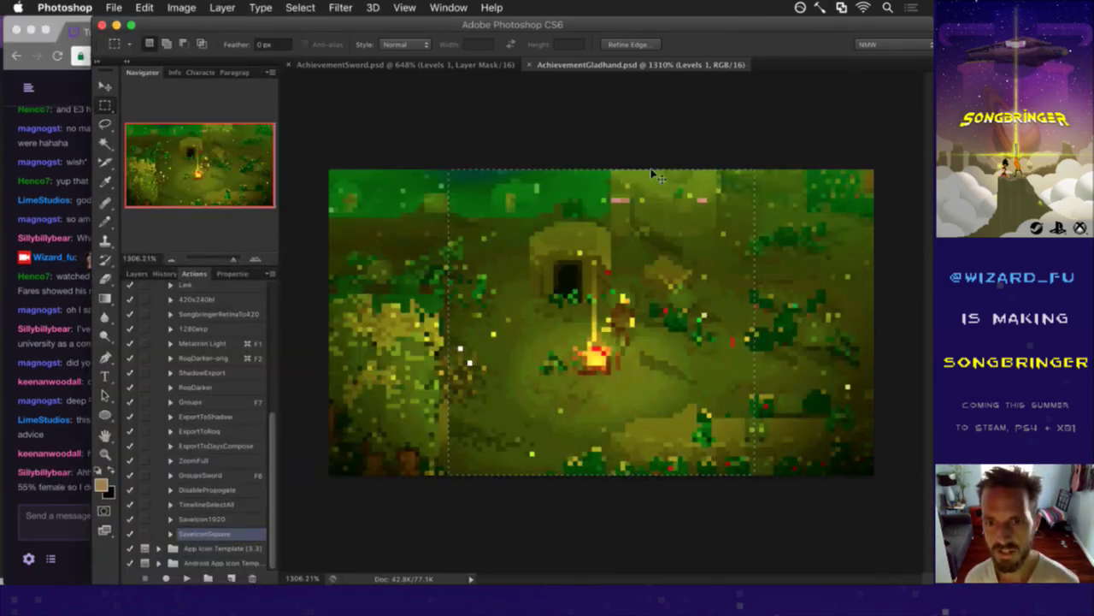
Preview AchievementGladhand.png, AchievementGladhand--.png and AchievementGladhandW--.png in the icons folder to compare the color and grayscale versions.
key("super+Tab")
key("super+Tab")
left_click(459, 343)
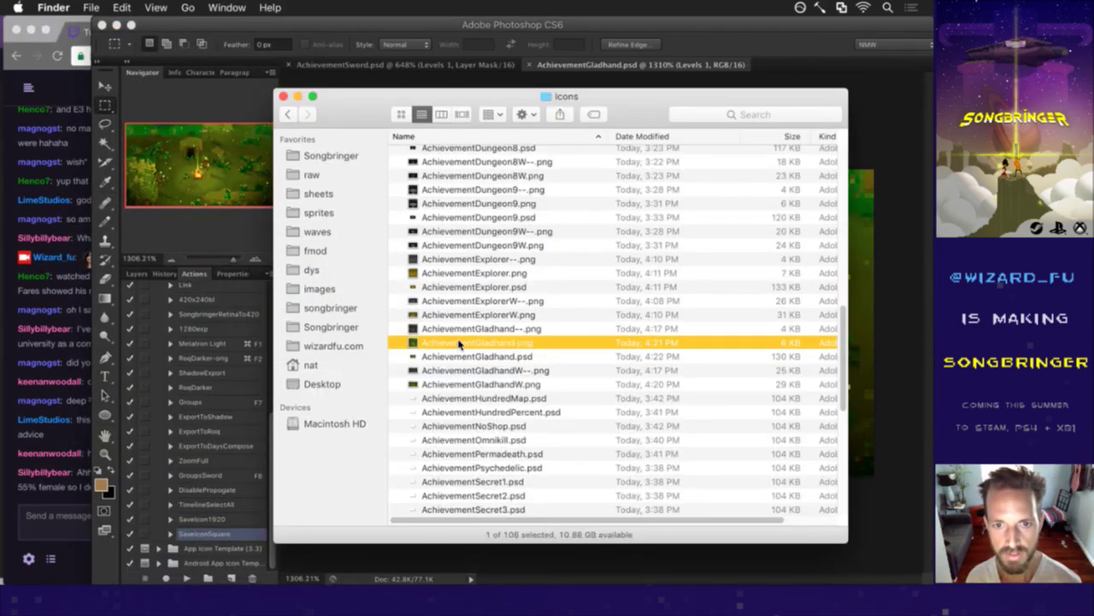
key("space")
key("space")
key("Up")
key("space")
key("space")
key("Down")
key("Down")
key("Down")
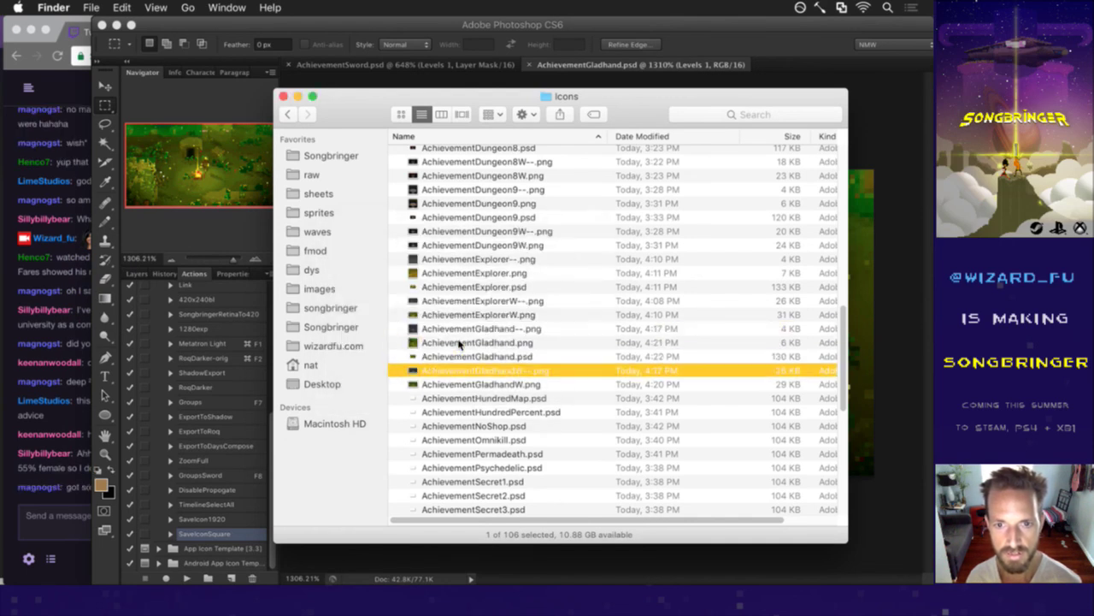
key("space")
key("space")
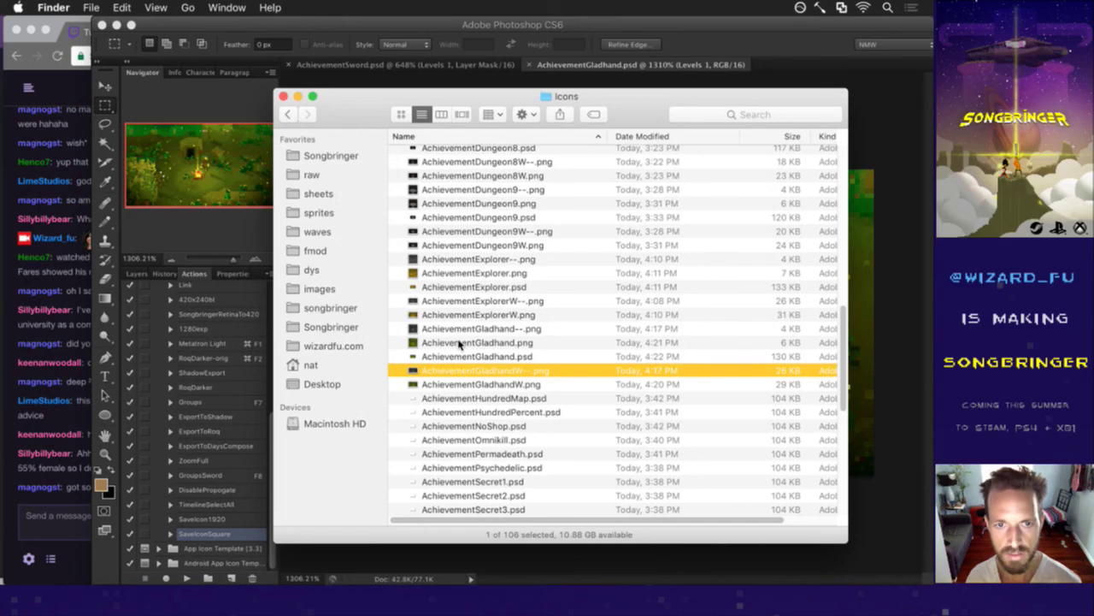
In Photoshop, show the gray layer, set the Levels 1 opacity to 100%, and export the square grayscale Gladhand icon with the SaveIconSquare action.
left_click(185, 247)
left_click(136, 273)
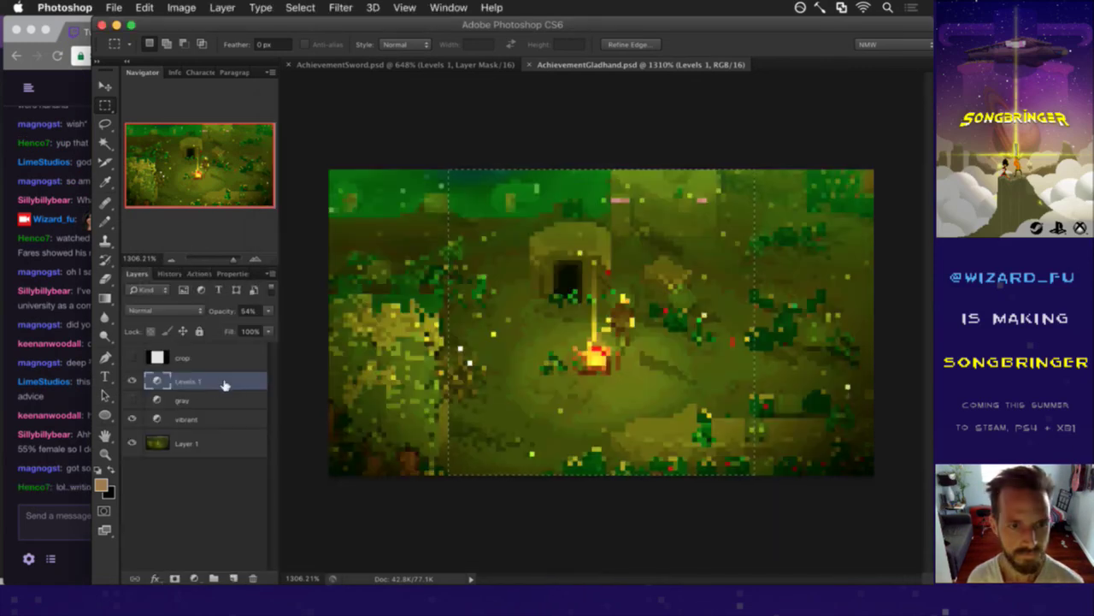
left_click(132, 399)
mouse_move(270, 311)
left_mouse_down()
mouse_move(259, 316)
mouse_move(267, 321)
left_mouse_up()
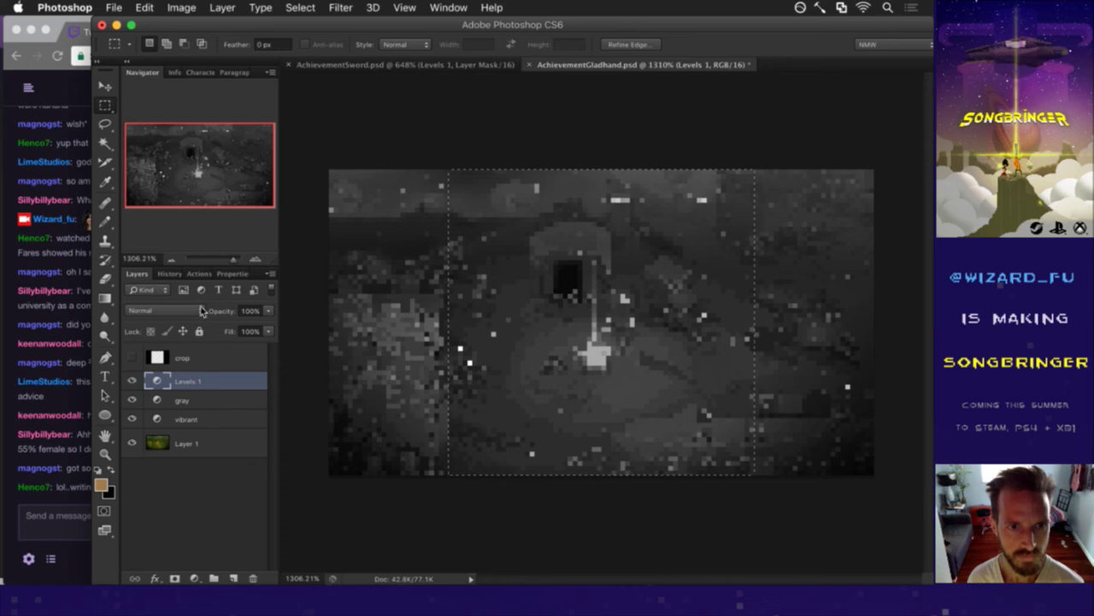
left_click(196, 273)
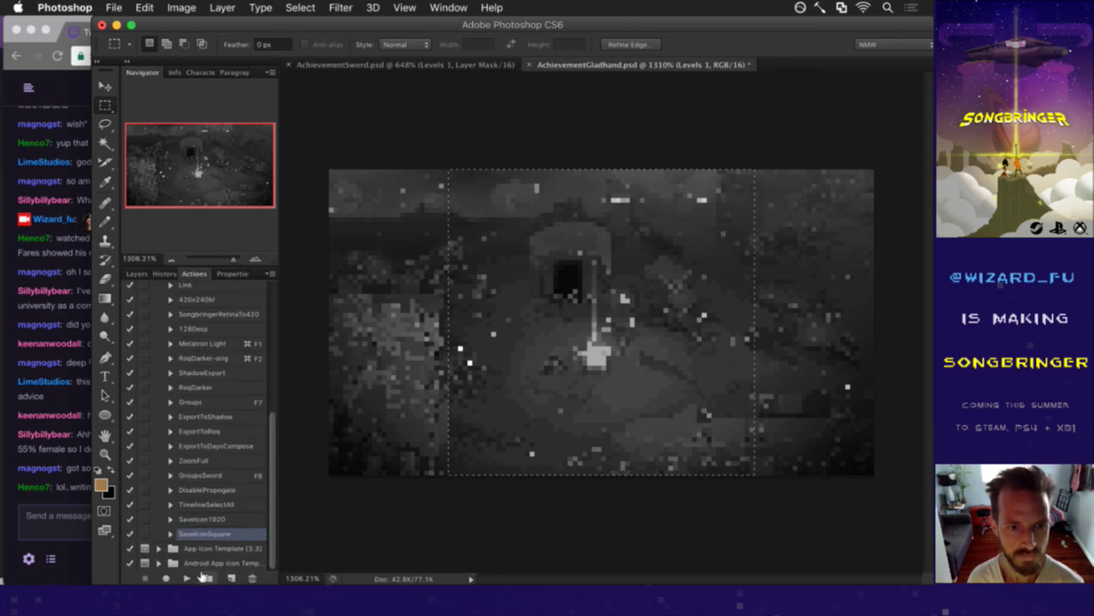
Read the latest viewer messages in the Twitch chat.
left_click(77, 498)
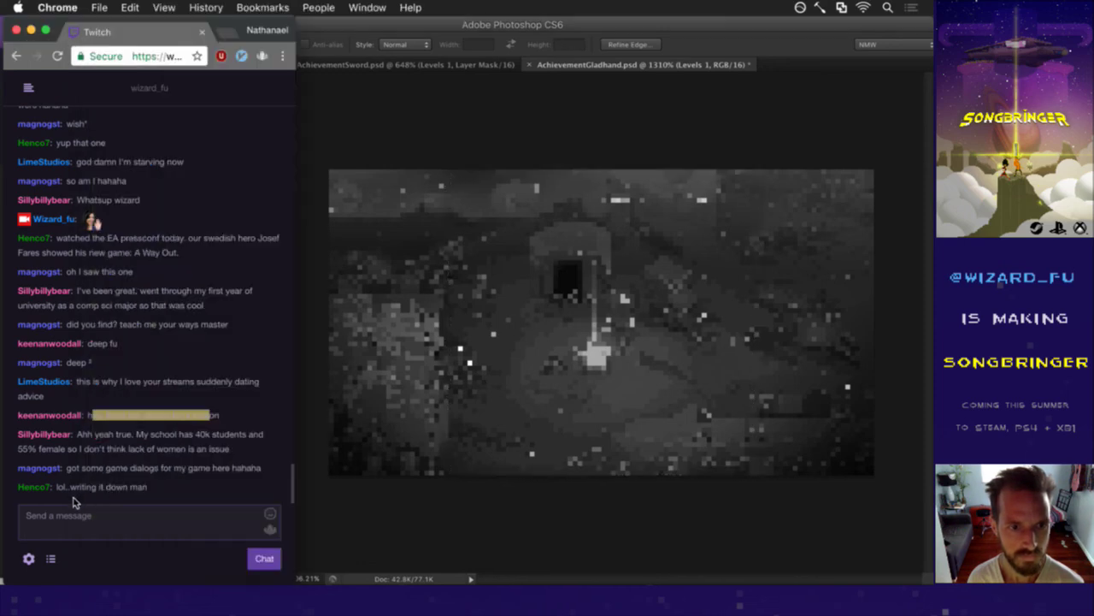
left_click_drag(75, 494, 126, 495)
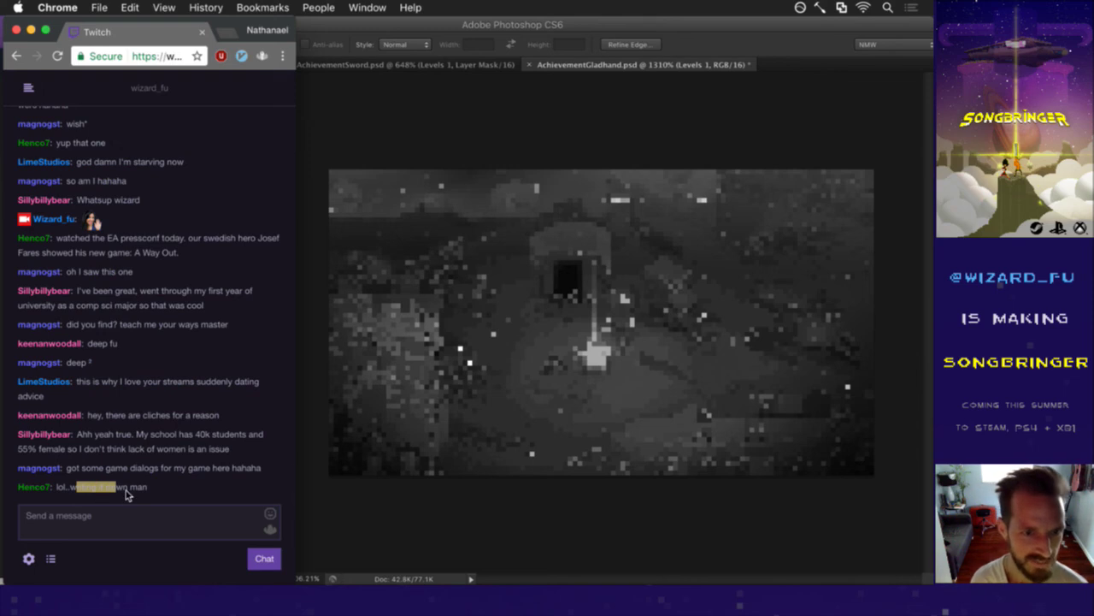
left_click_drag(92, 465, 180, 450)
left_click(106, 435)
left_click(180, 450)
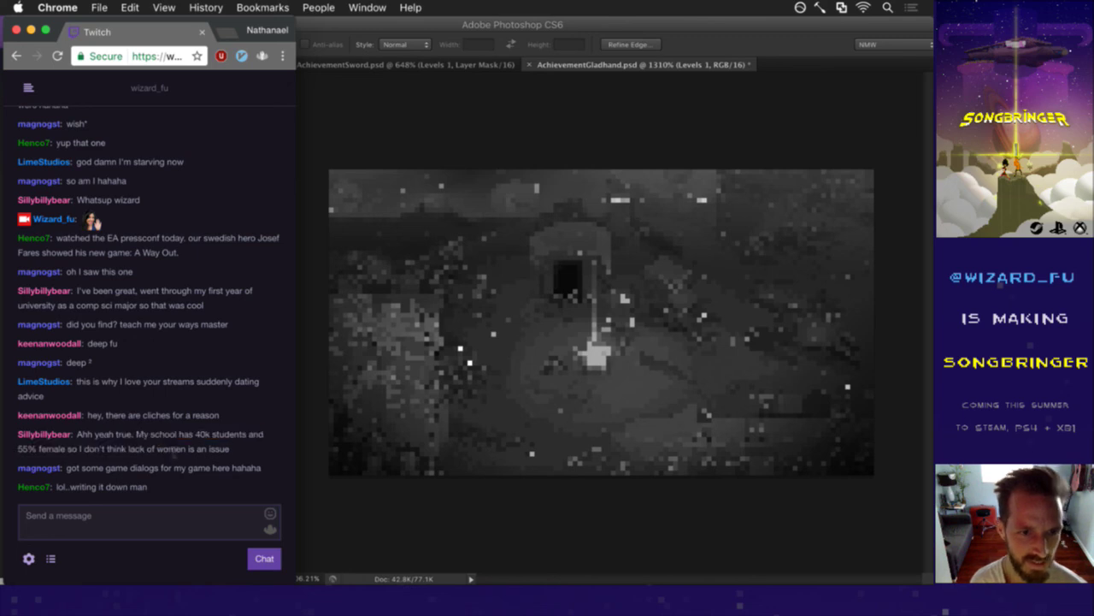
left_click_drag(96, 448, 130, 448)
Switch to the icons folder in Finder and preview the wide and square Gladhand icons, including AchievementGladhandW--.png and AchievementGladhand--.png.
key("super+Tab")
key("super+Tab")
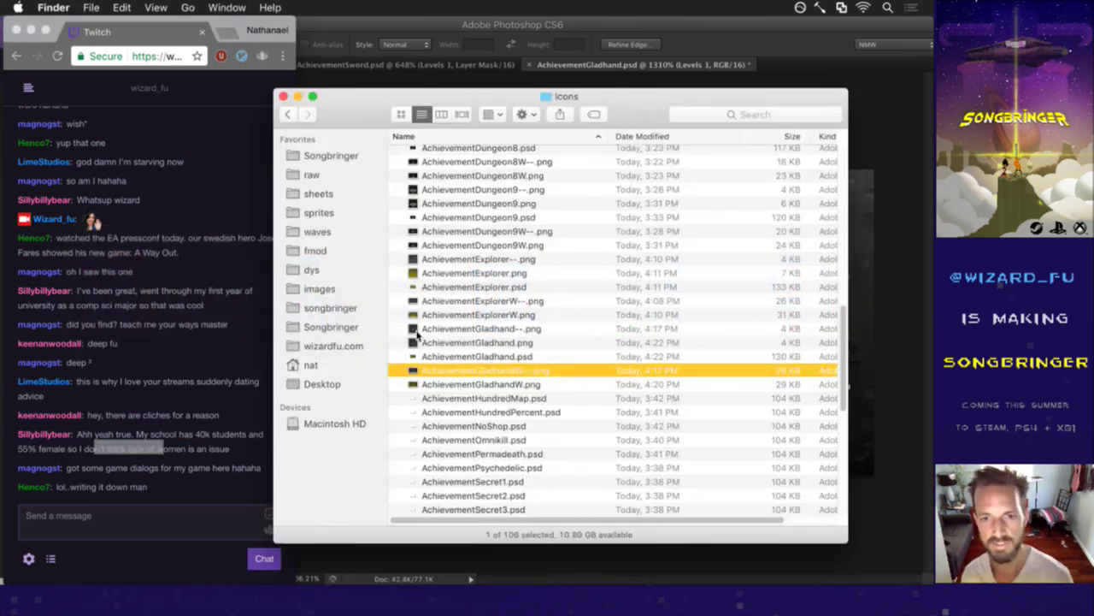
left_click(540, 358)
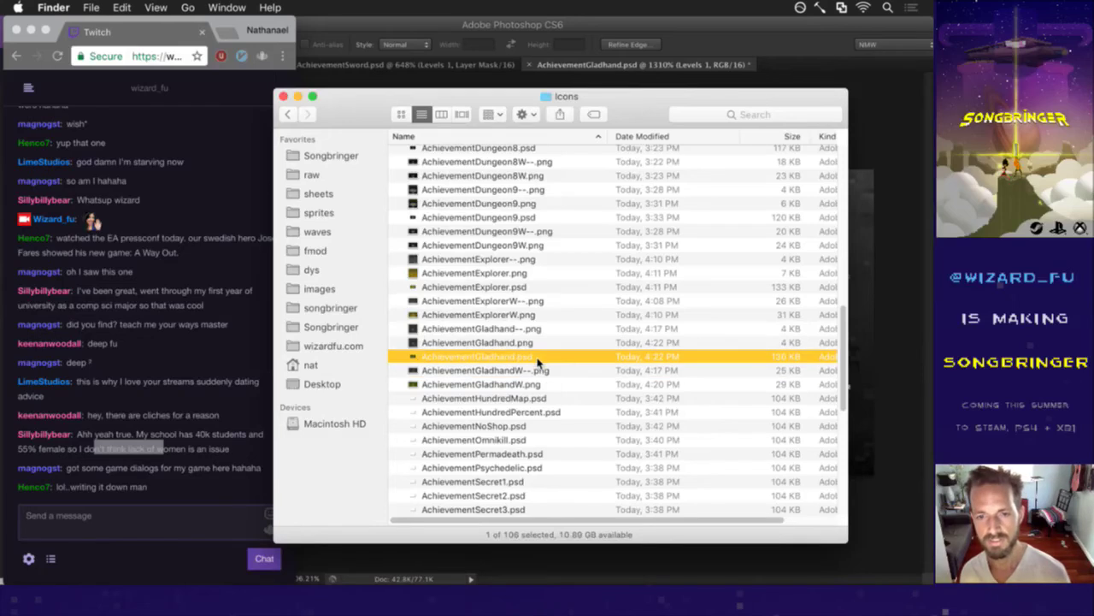
key("Down")
key("space")
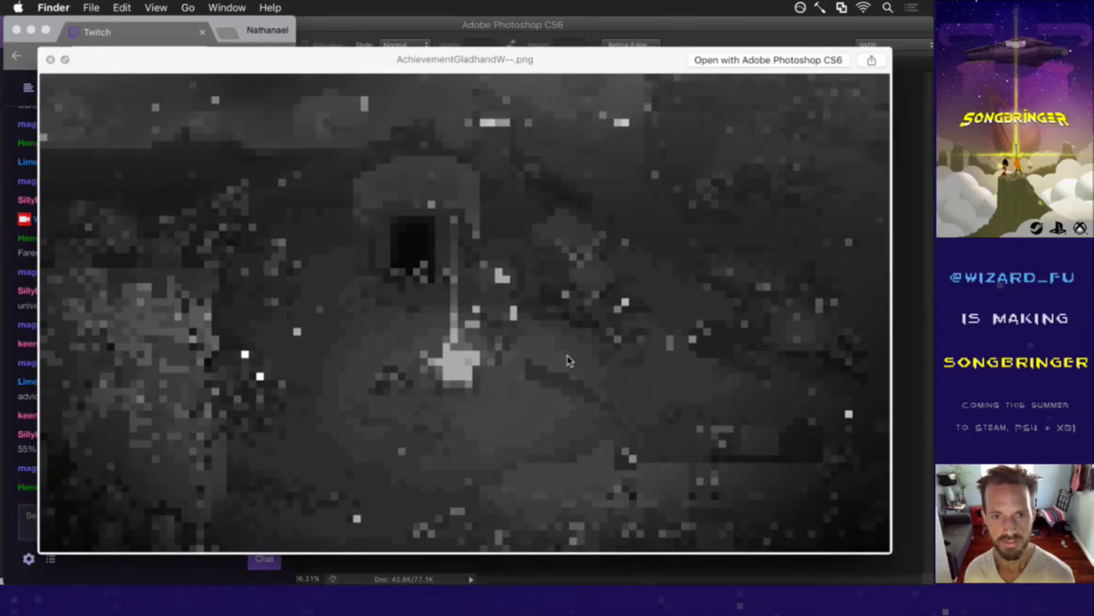
key("Down")
key("space")
key("Up")
key("Up")
key("Up")
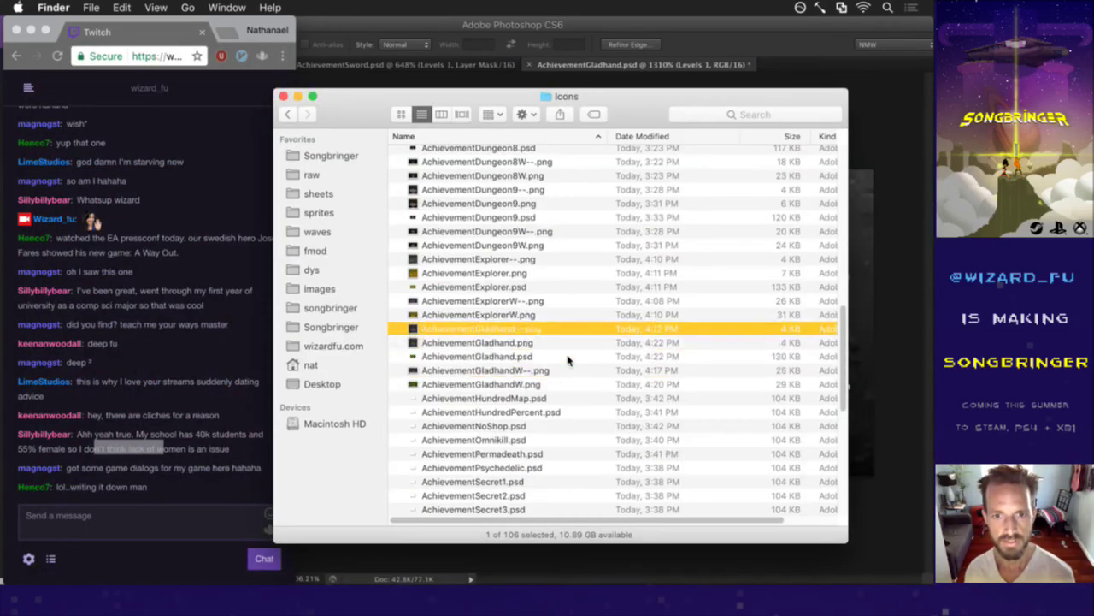
key("space")
key("space")
Delete the old AchievementGladhand--.png, then preview the new grayscale AchievementGladhand.png and rename it AchievementGladhand--.png.
key("Up")
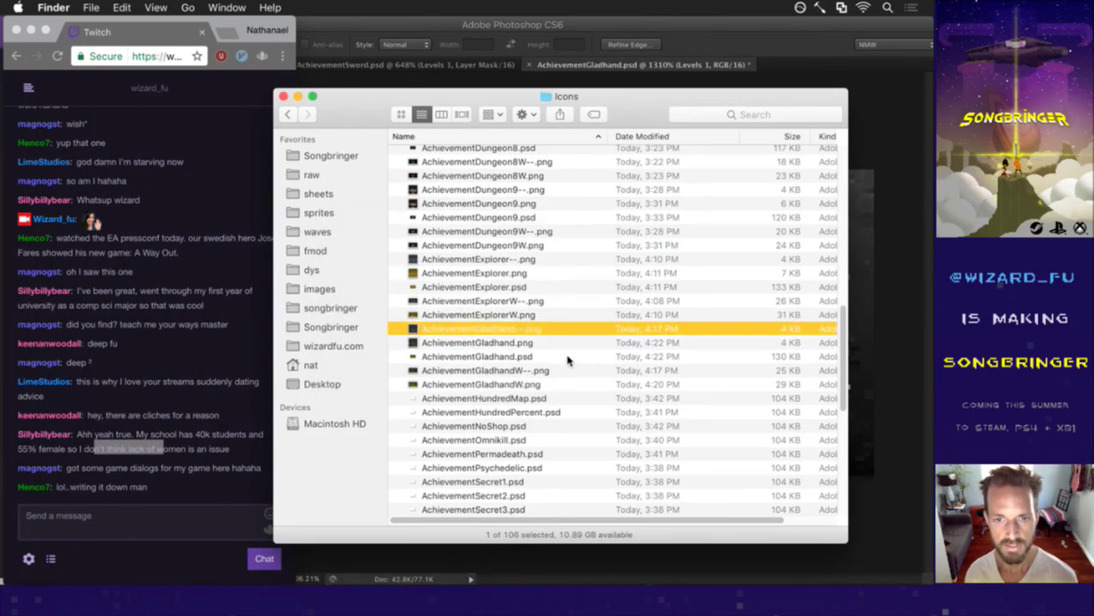
key("space")
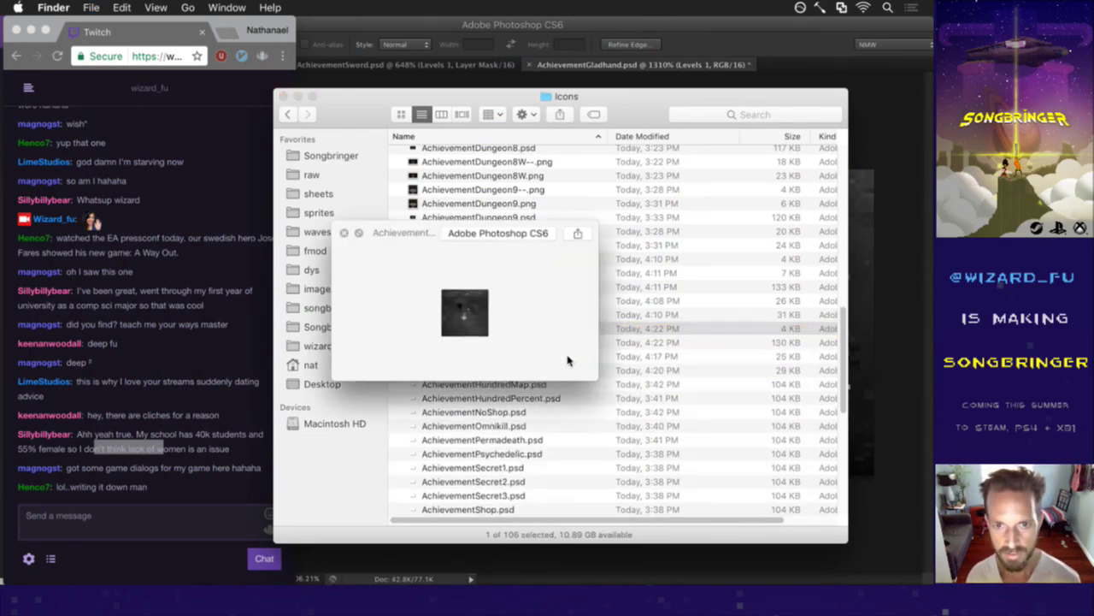
key("space")
key("Return")
type("--")
key("Return")
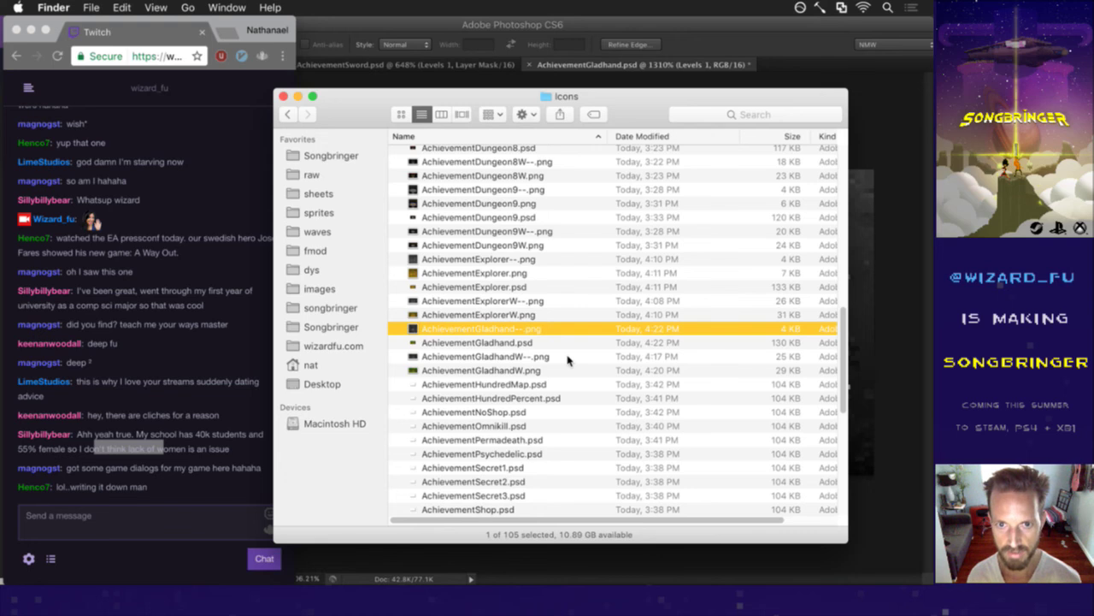
In Photoshop, hide the gray layer, lower the Levels 1 layer's opacity, and select the crop layer.
key("super+Tab")
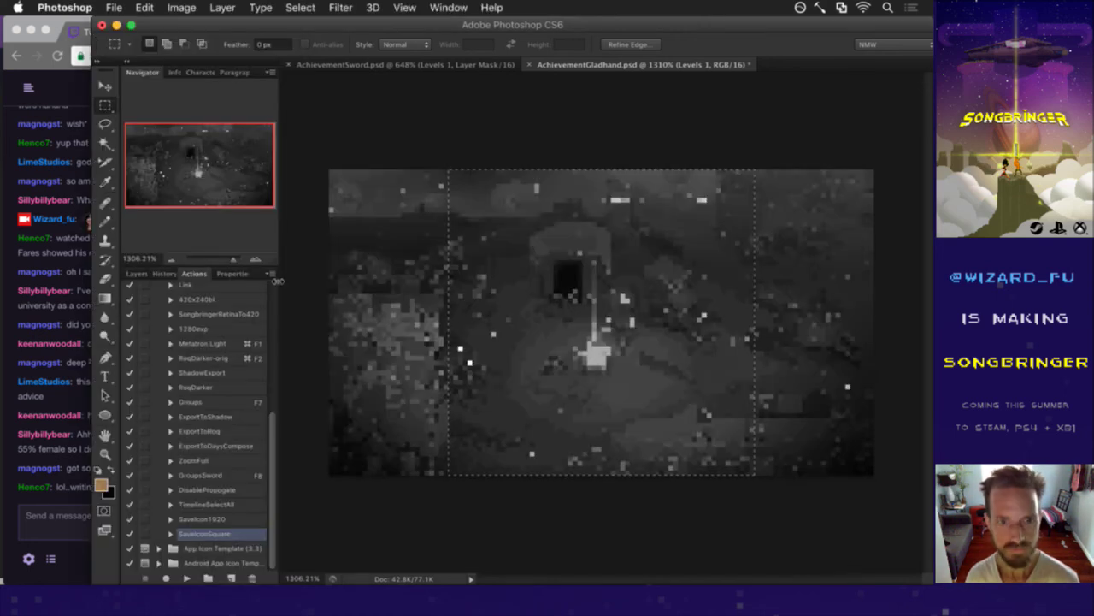
left_click(136, 273)
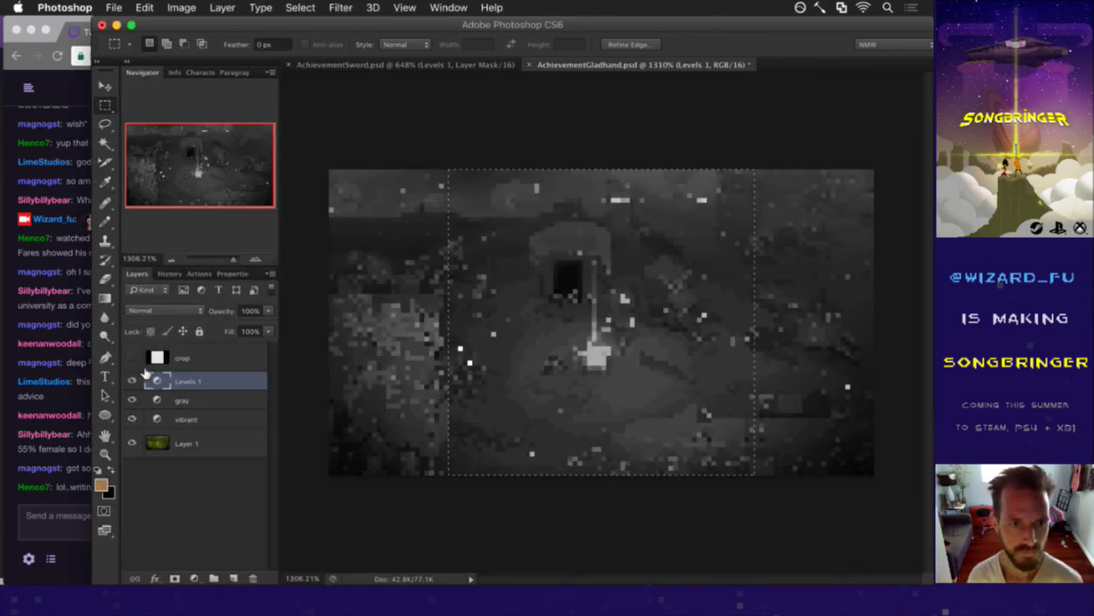
left_click(132, 399)
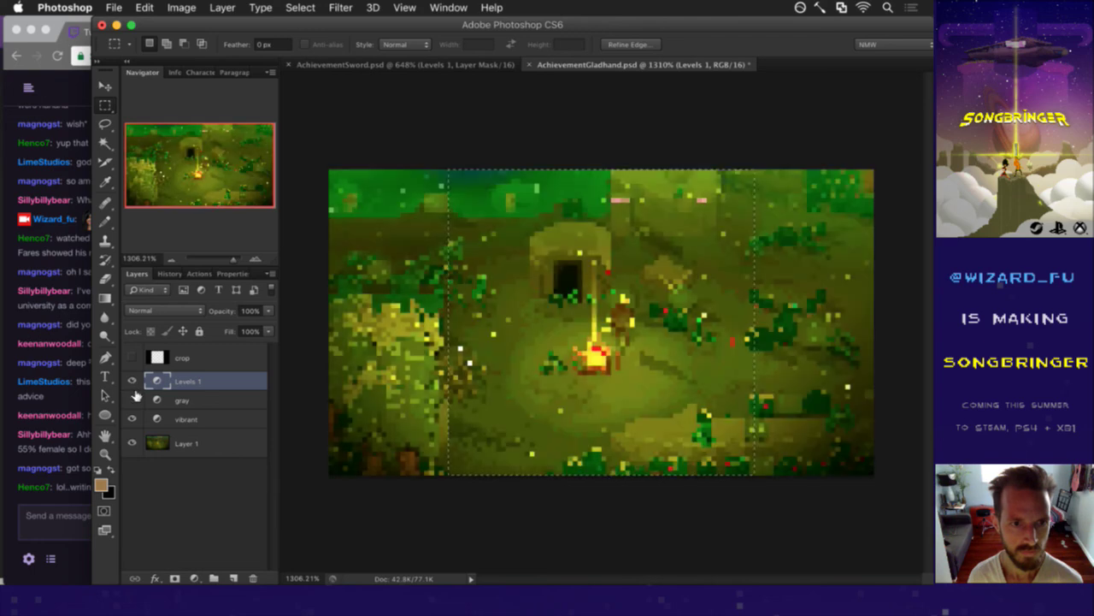
left_click(269, 310)
left_click(240, 330)
left_click_drag(240, 330, 243, 330)
left_click(203, 356)
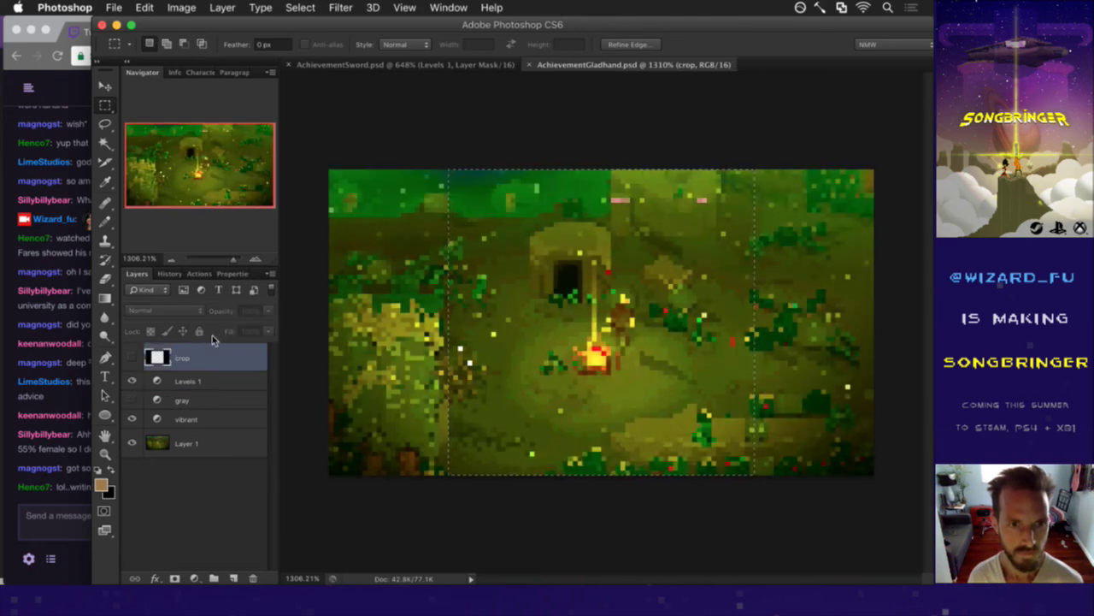
Export the square color Gladhand icon with the SaveIconSquare action and return to the icons folder in Finder.
key("alt+F9")
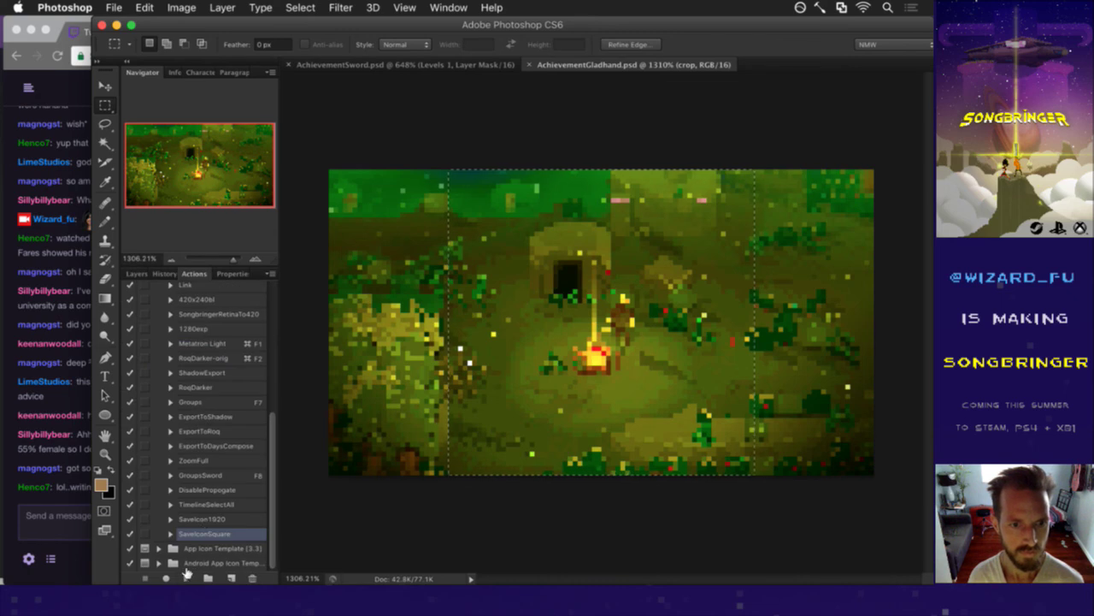
key("super+Tab")
key("super+shift+Tab")
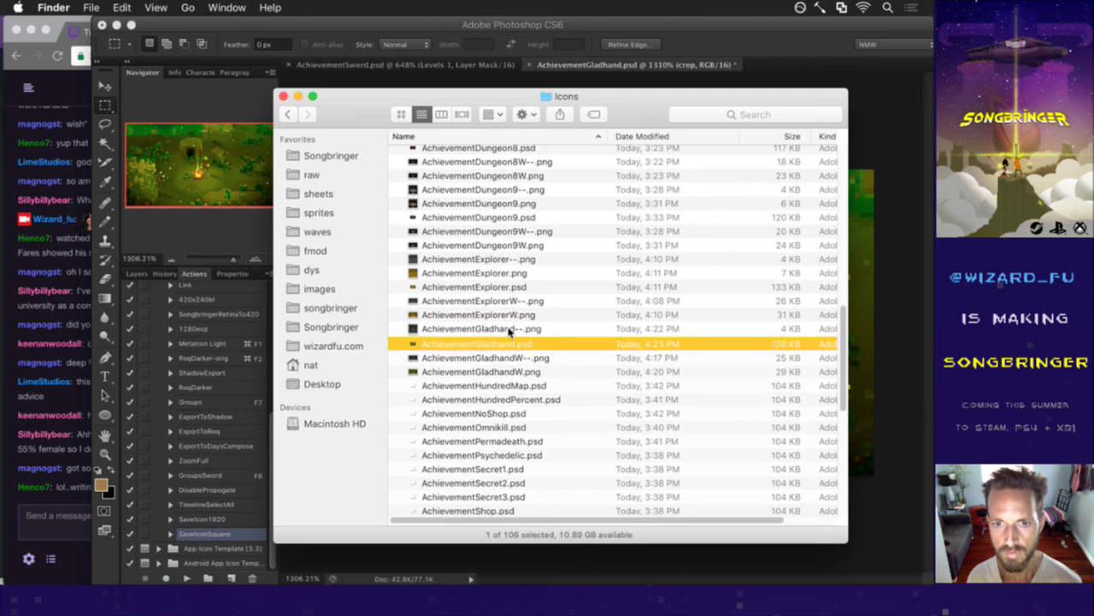
Preview the Gladhand files in the icons folder through to AchievementGladhandW.png.
key("space")
key("Down")
key("Down")
key("Down")
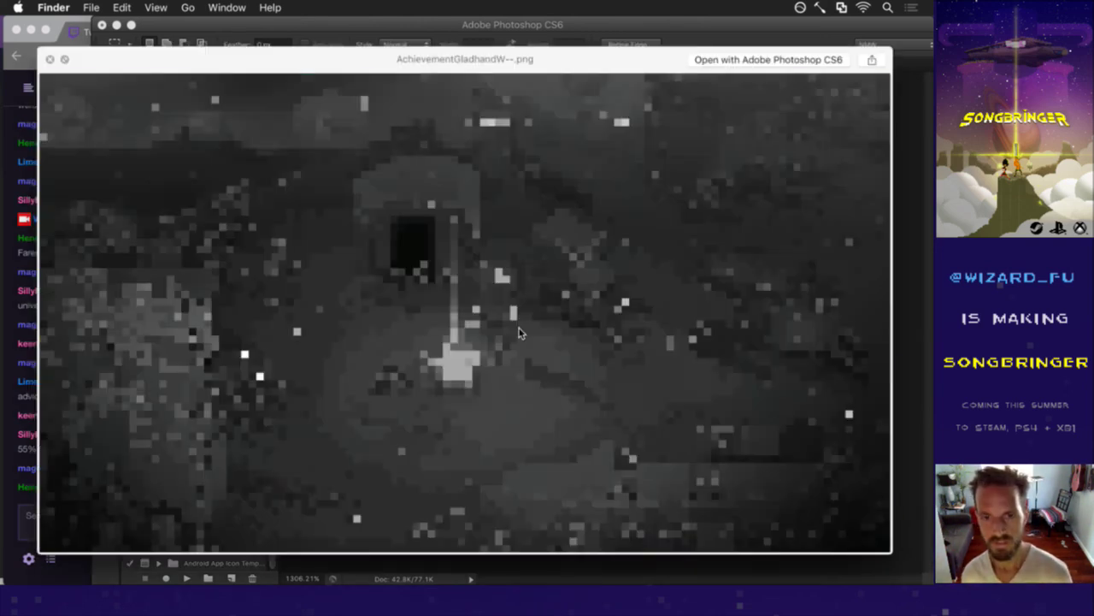
key("Down")
key("space")
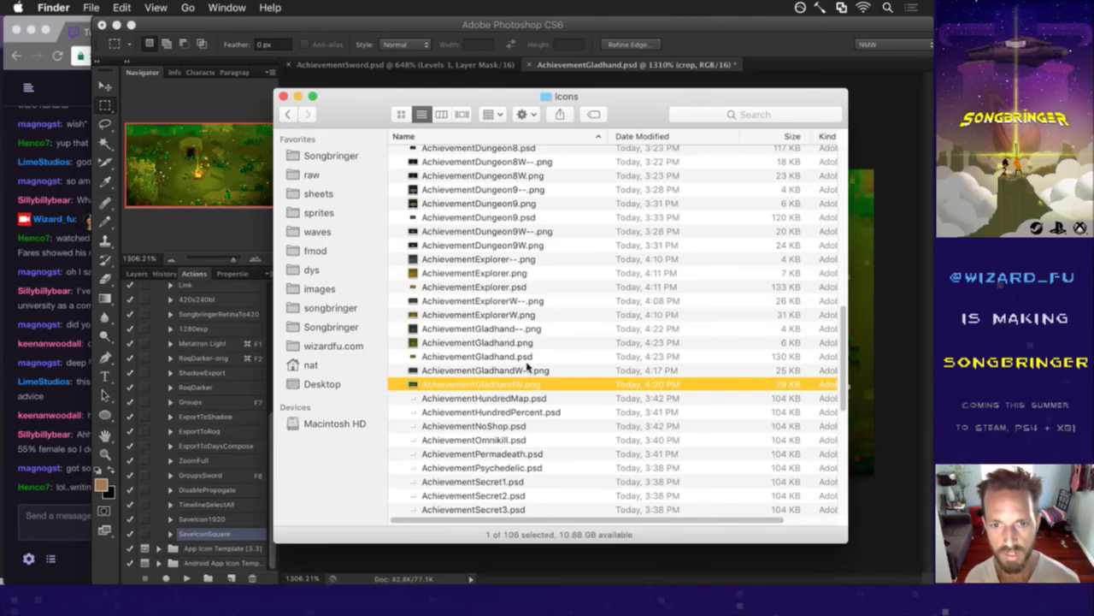
Open AchievementShop.psd from the icons folder in Photoshop.
scroll(524, 364, "down", 5)
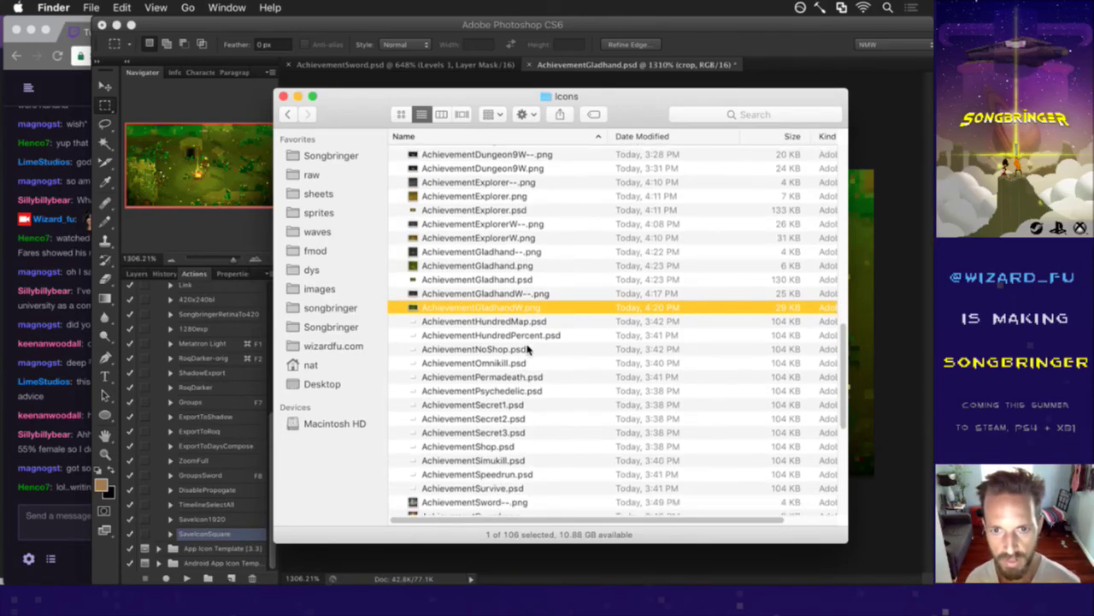
left_click(528, 348)
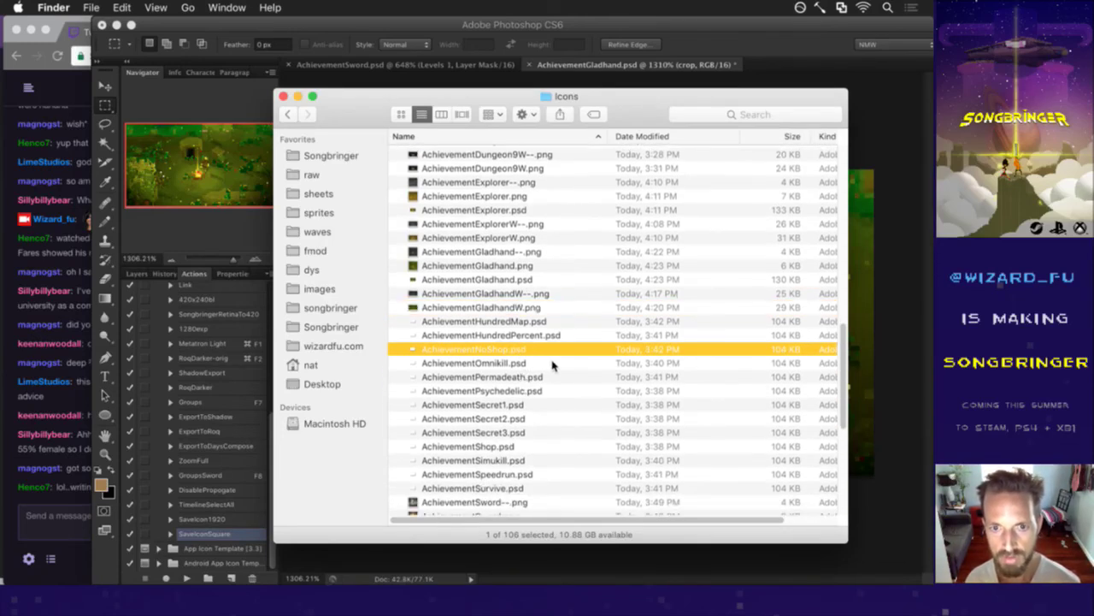
left_click(524, 447)
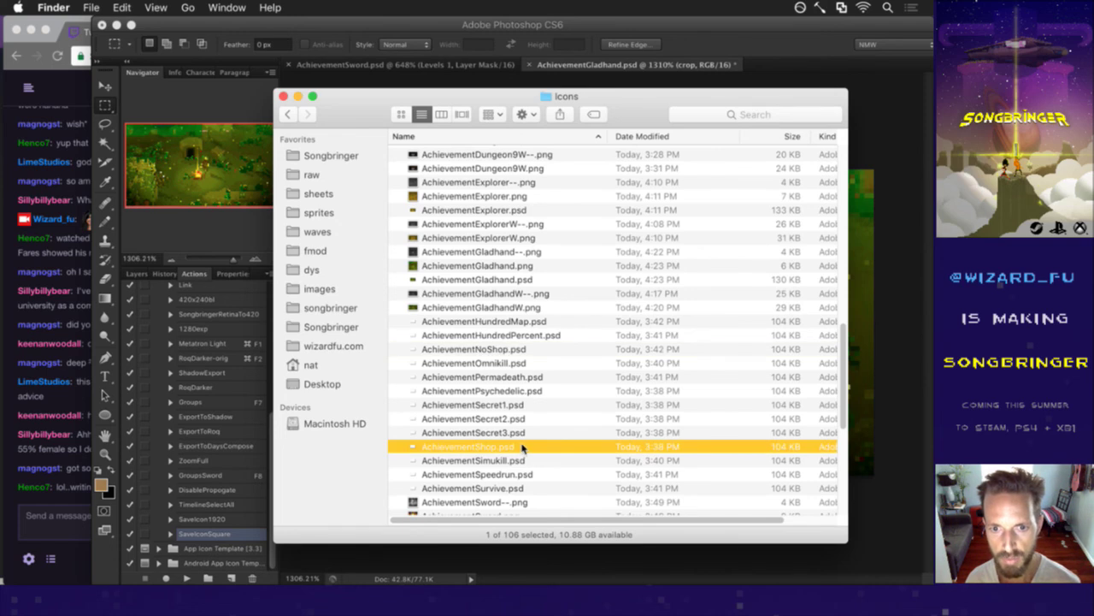
double_click(489, 449)
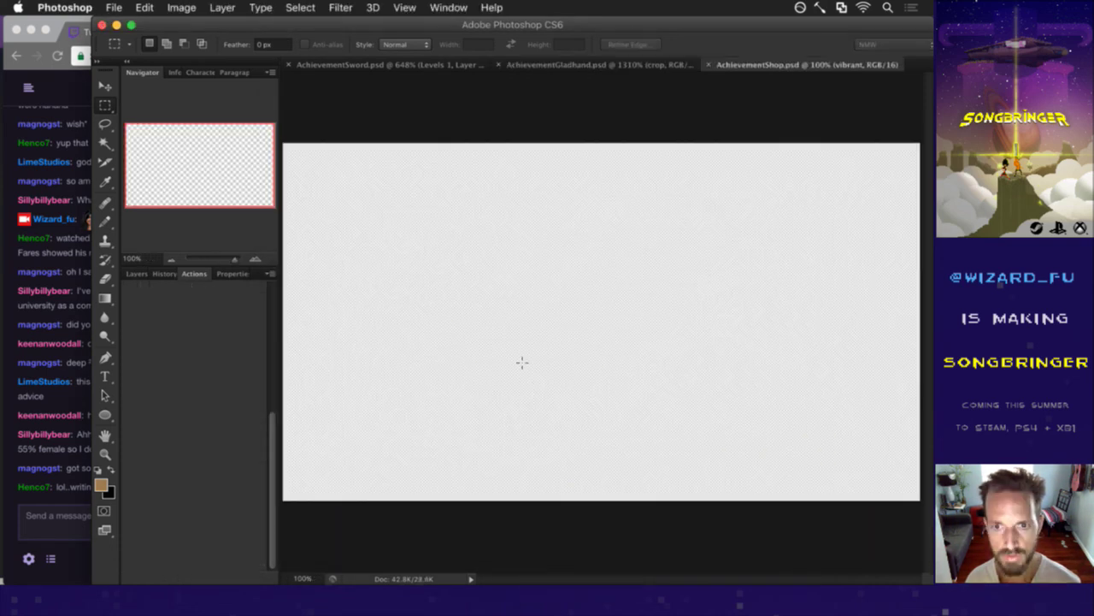
Save AchievementGladhand.psd and close it.
left_click(576, 66)
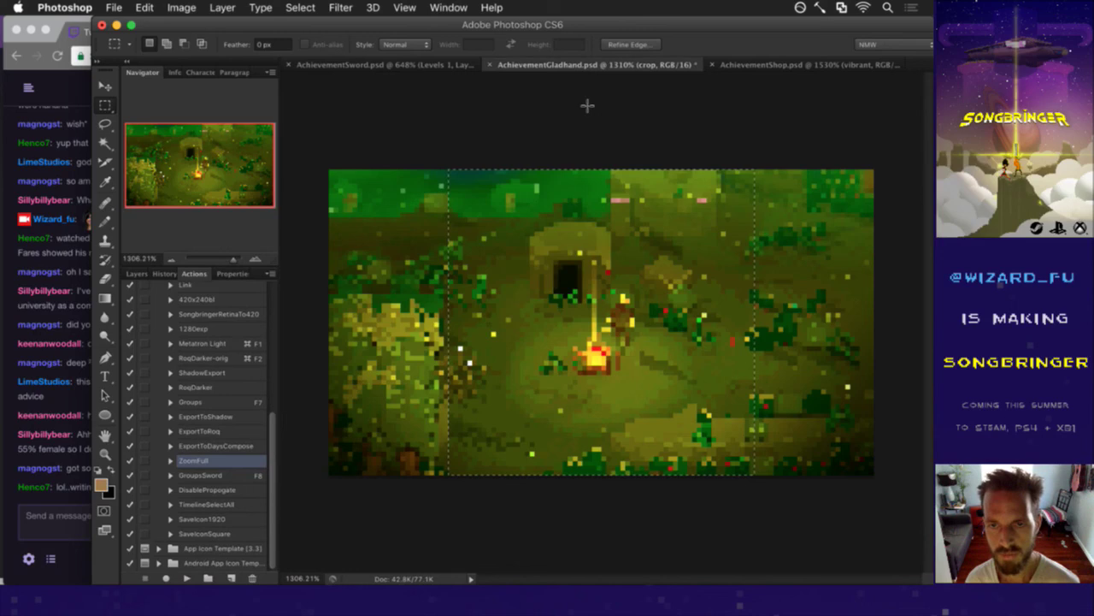
key("super+s")
key("super+w")
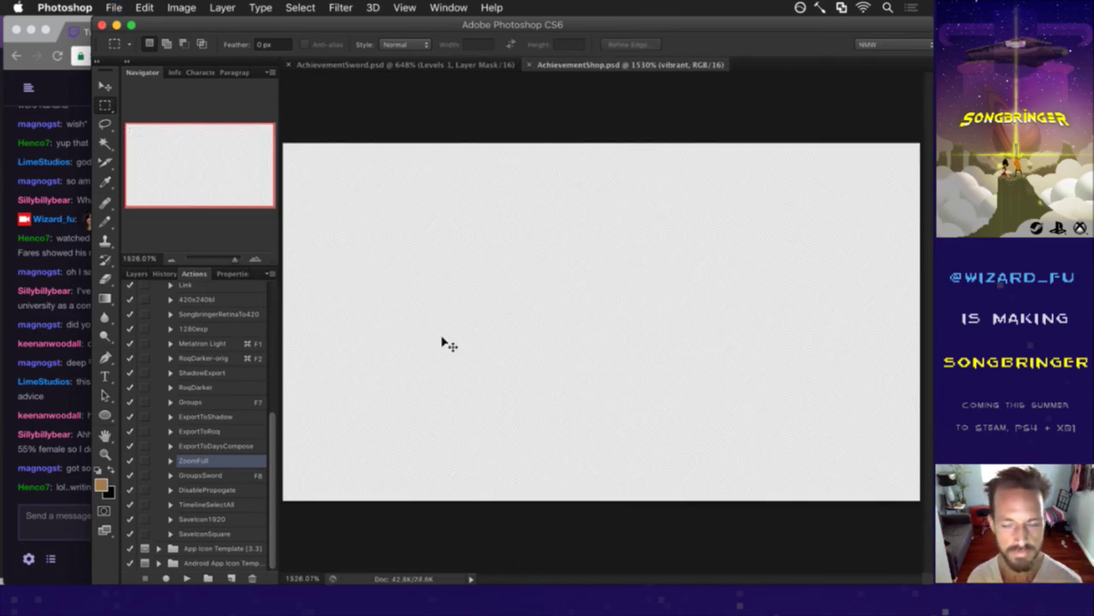
Switch to iTerm2, replace the p coordinates in Saves.txt with a negative value, save the file and run the game.
key("super+Tab")
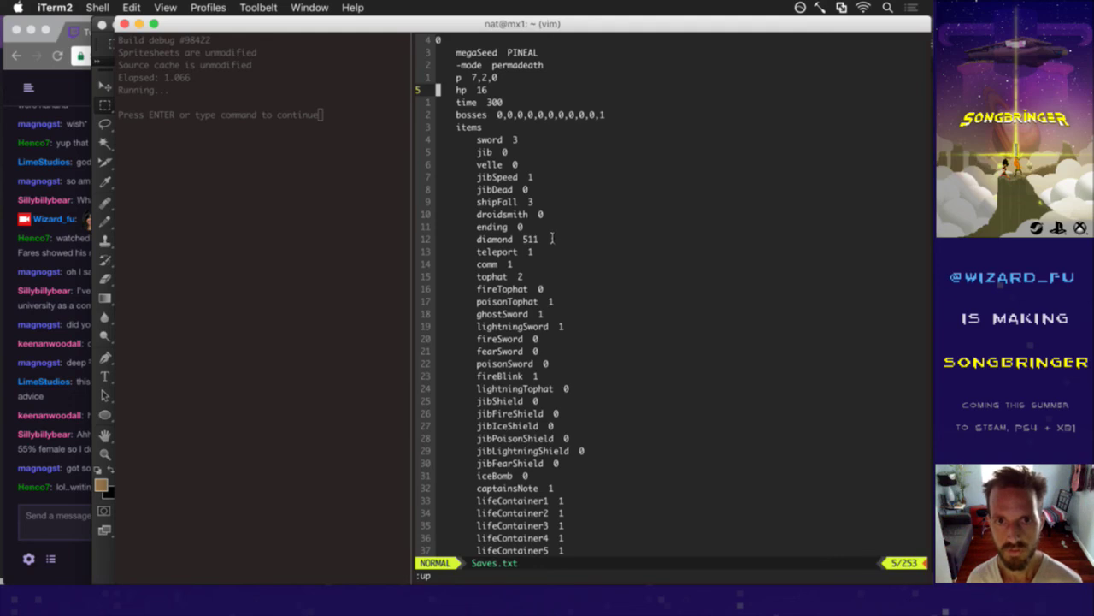
key("k")
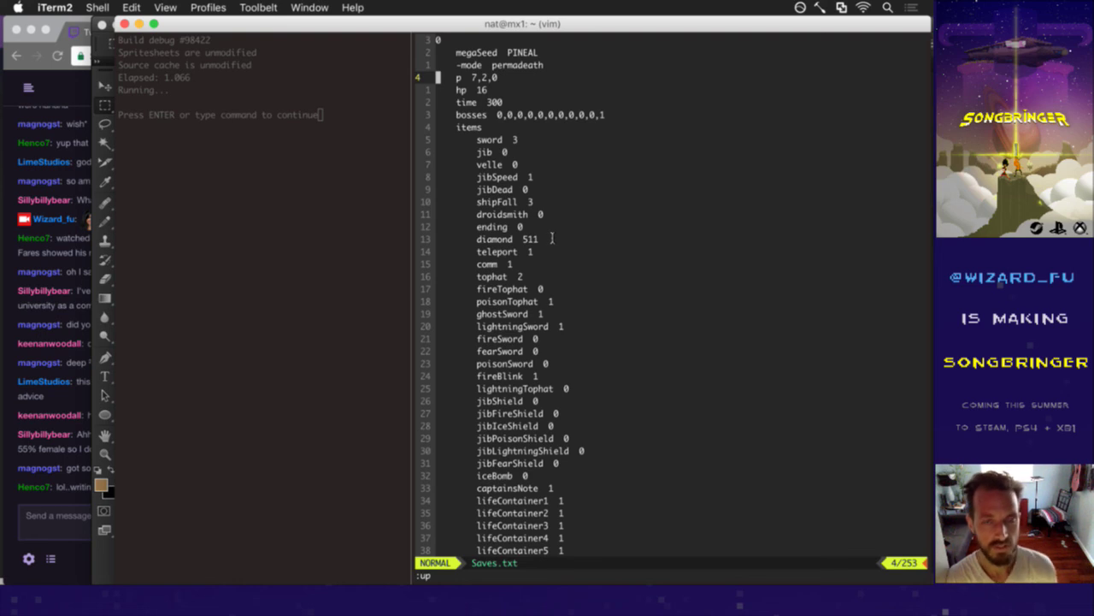
key("f")
key("comma")
key("shift+c")
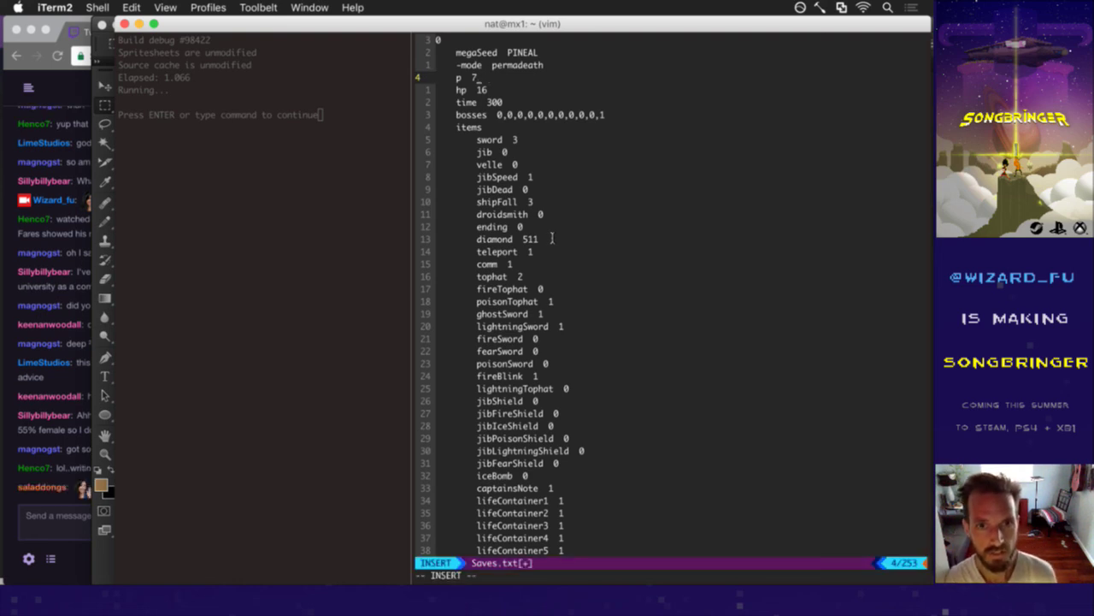
key("Escape")
type(":w")
key("Return")
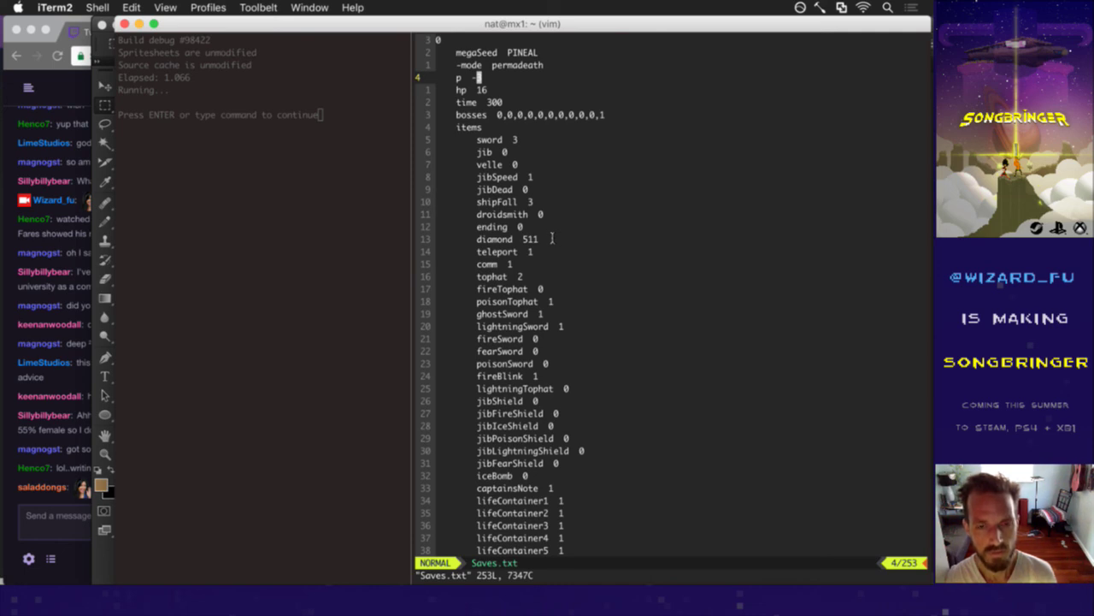
key("F5")
Switch to Chrome and send the HeyGuys emote in the Twitch chat.
key("super+Tab")
key("super+Tab")
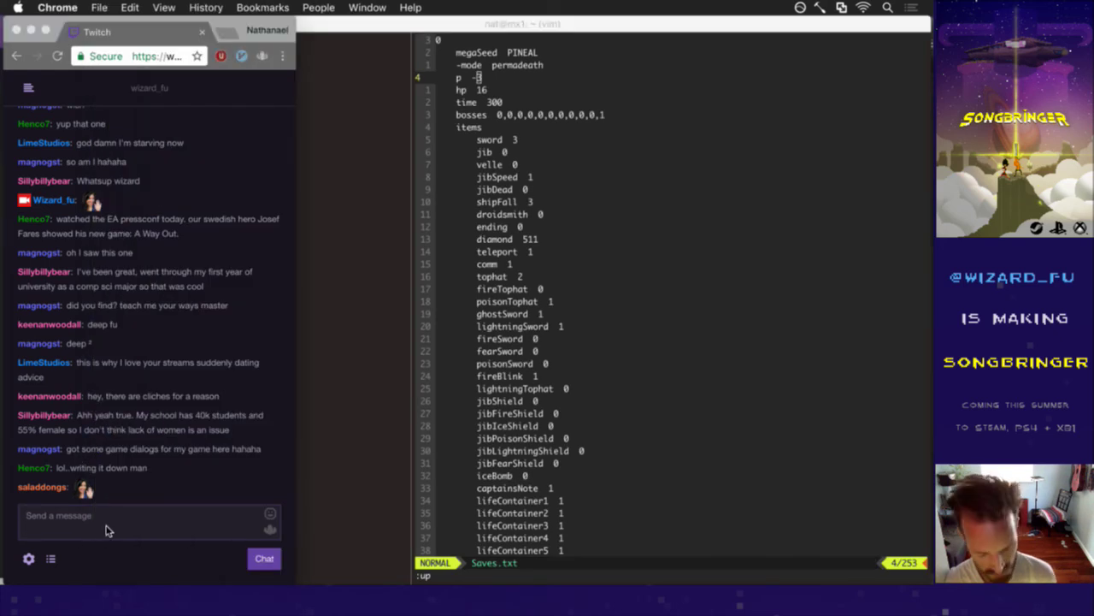
left_click(107, 530)
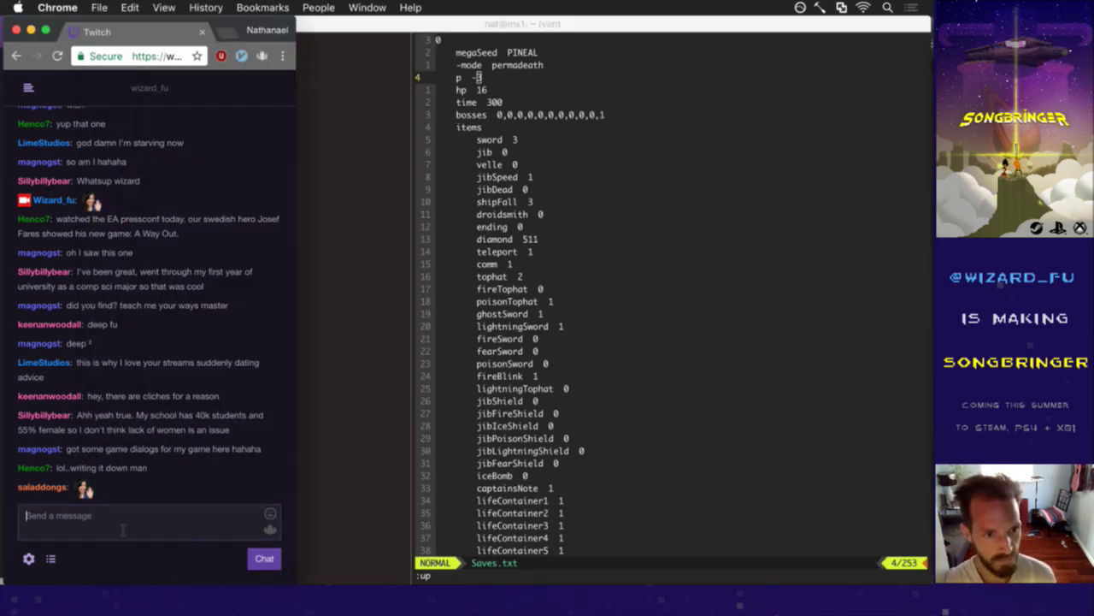
type("HeyGuys")
key("Return")
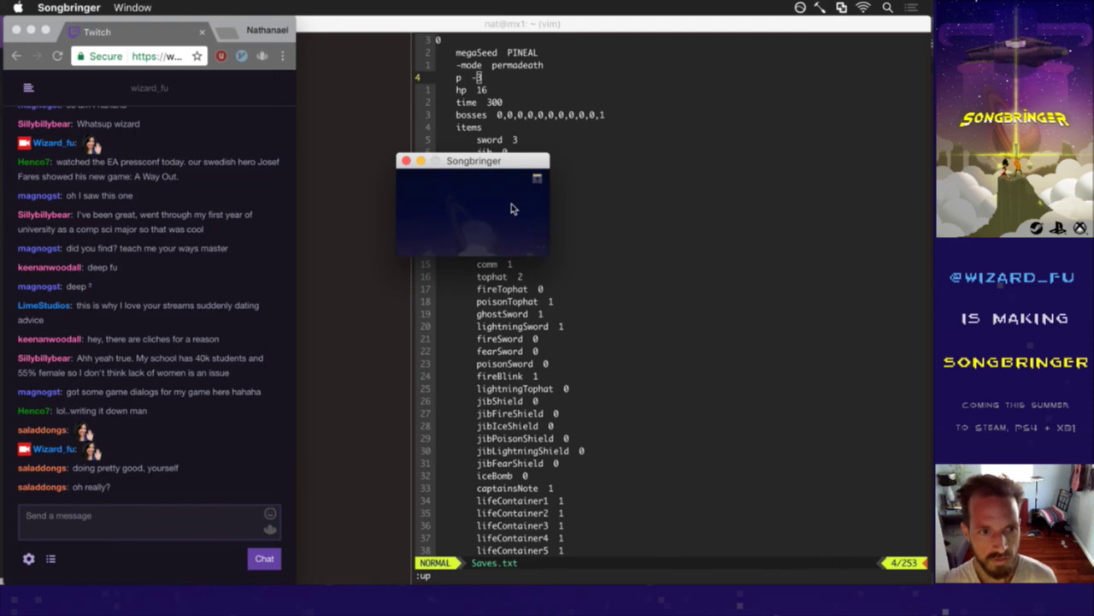
Start the game in the Songbringer window to display the shop room, move the window clear, and quit it.
key("Return")
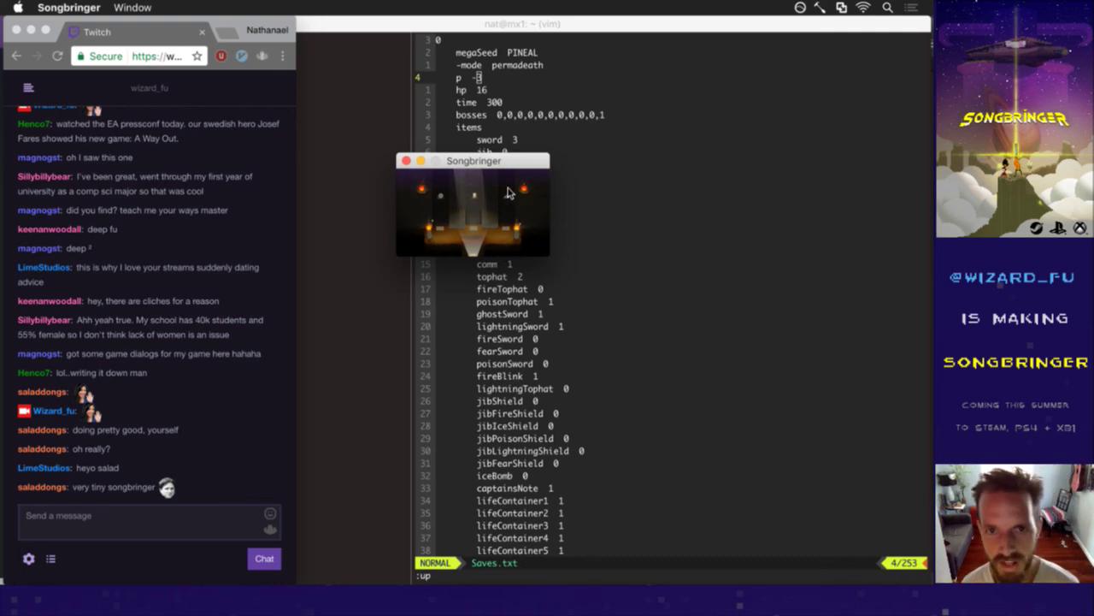
left_click_drag(497, 165, 545, 181)
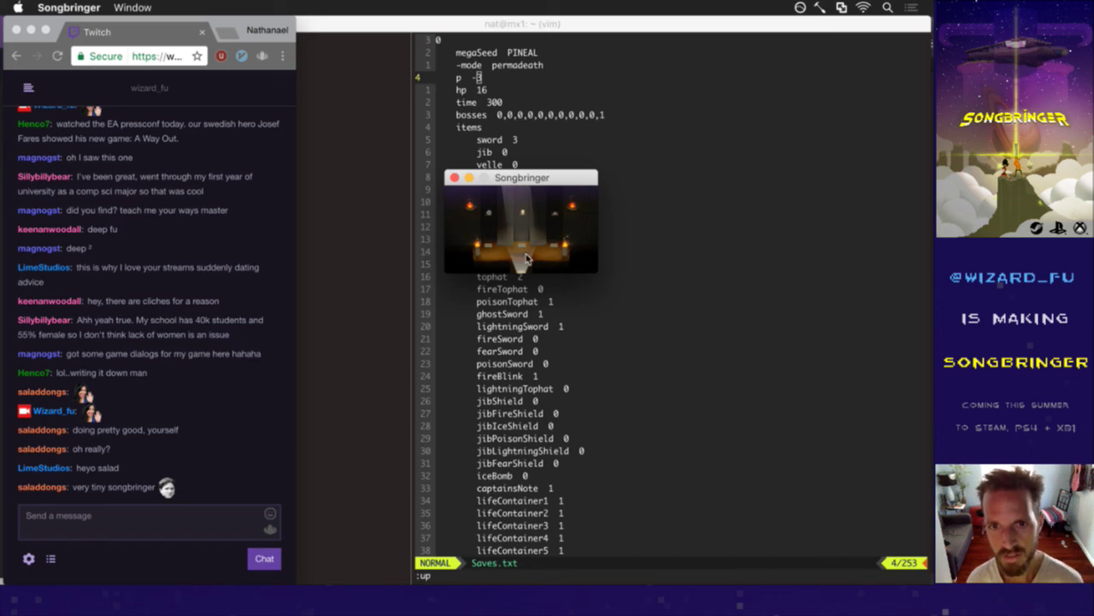
key("super+q")
Open the 06-10-17 folder from the desktop and select Screen283.png in its list of captures.
key("F11")
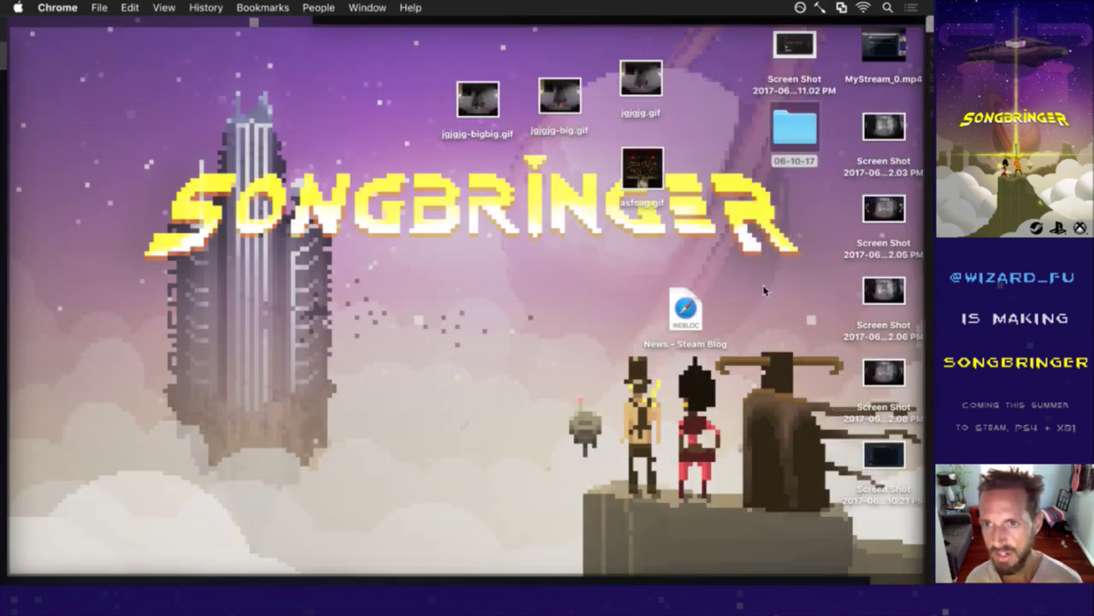
double_click(795, 128)
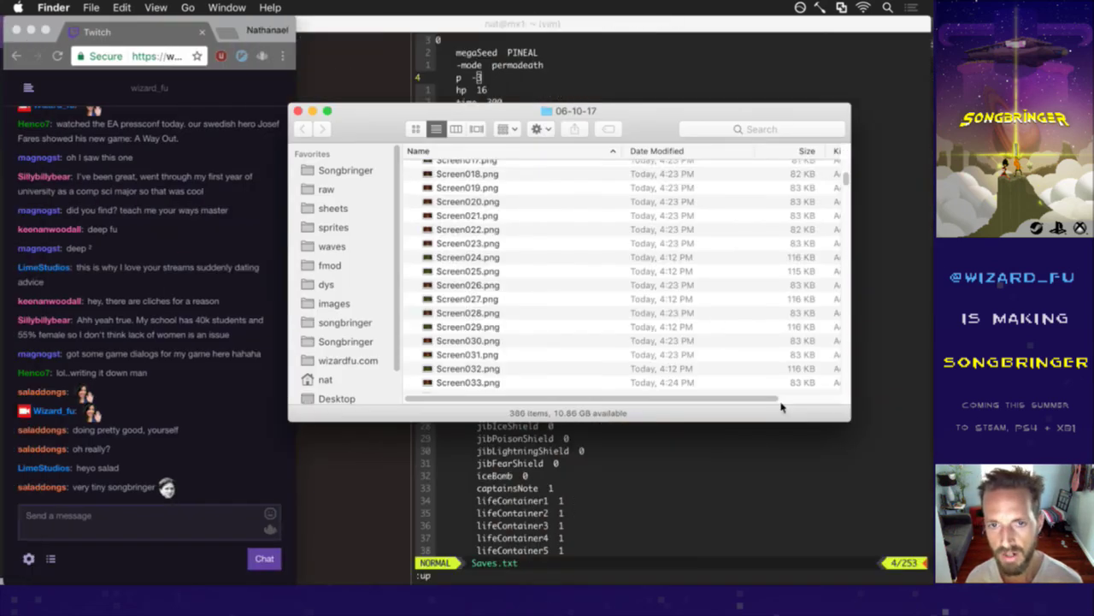
left_click(607, 231)
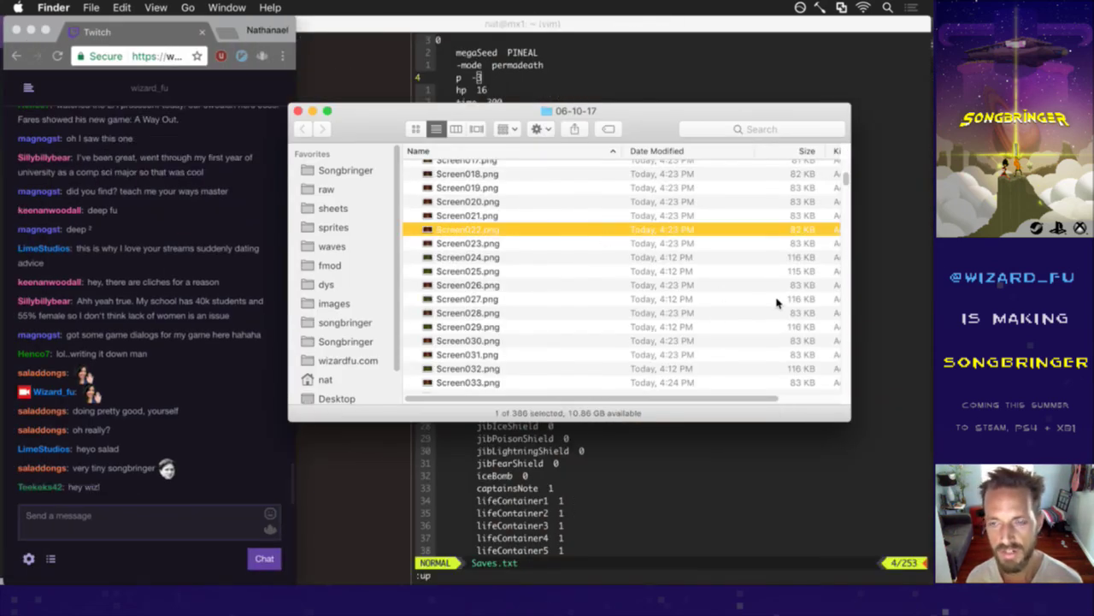
scroll(851, 201, "down", 10)
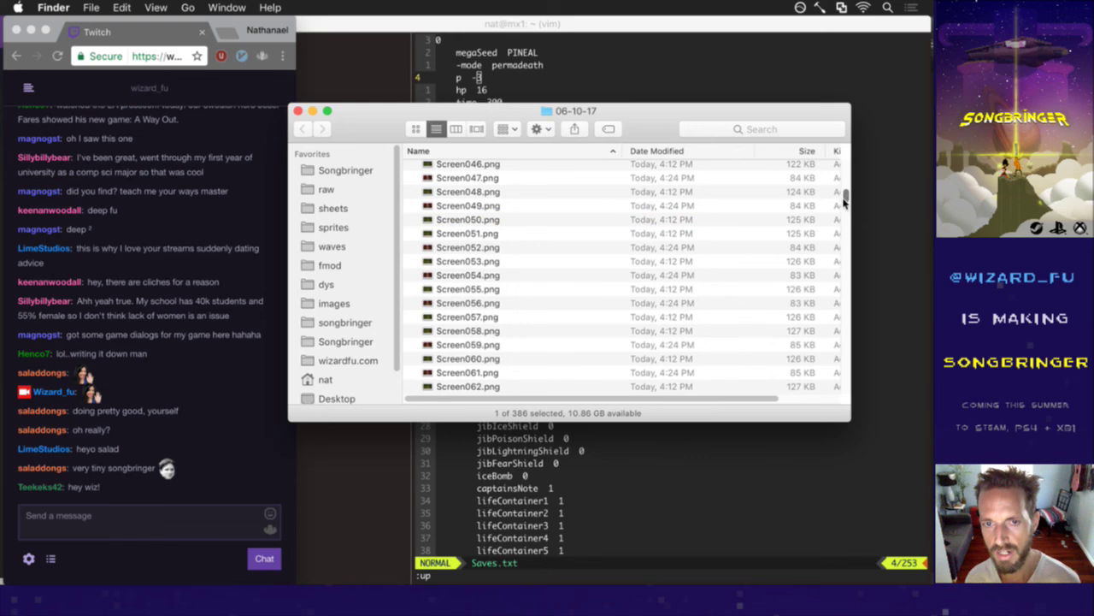
left_click_drag(846, 198, 846, 319)
left_click(684, 272)
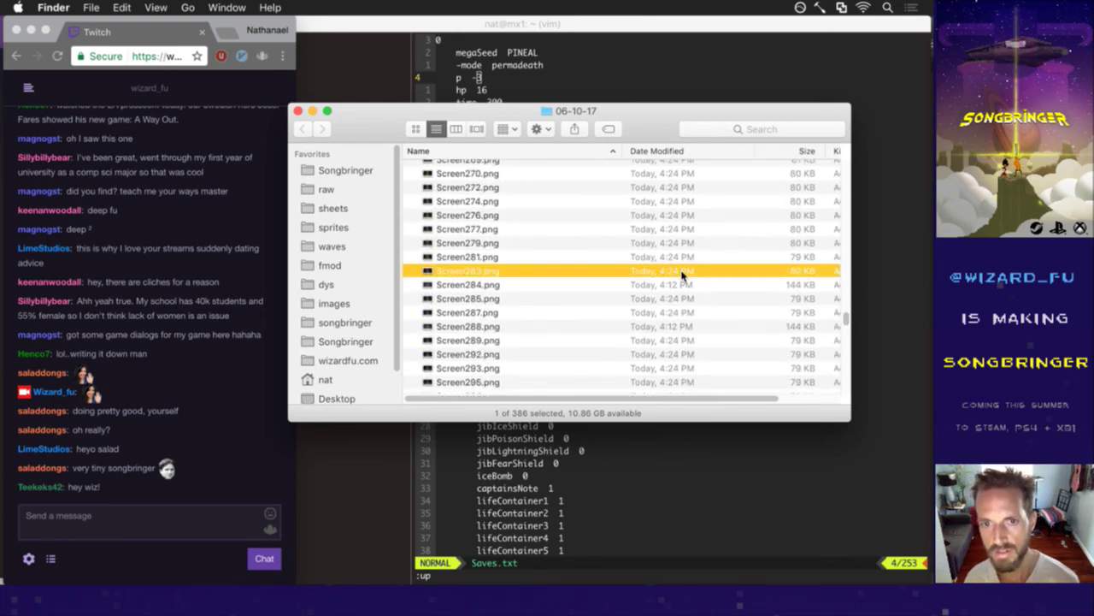
Preview the captures from Screen283.png back to Screen262.png and settle on Screen268.png as the shop image.
key("space")
key("Up")
key("Up")
key("Up")
key("Up")
key("Up")
key("Up")
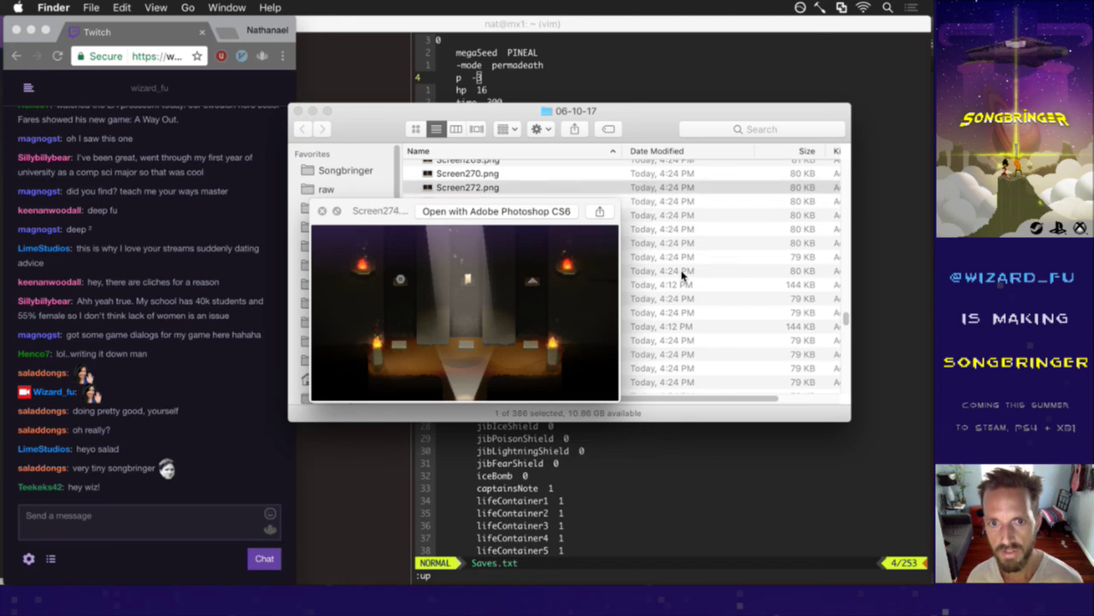
key("Up")
key("Up")
key("Up")
key("Up")
key("Up")
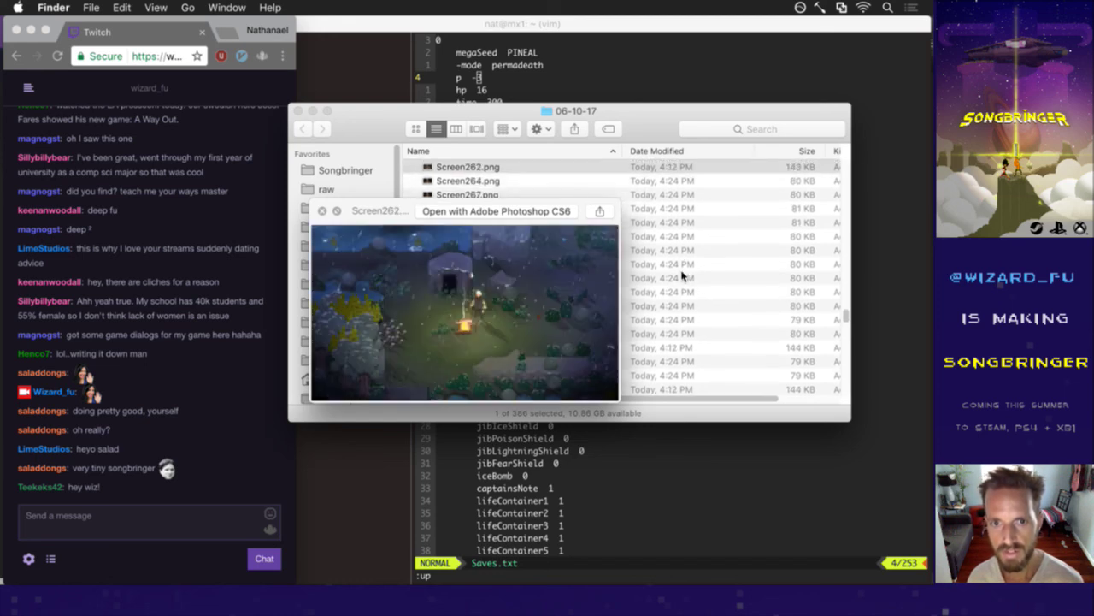
key("Down")
key("Down")
key("Down")
key("Up")
key("Down")
key("space")
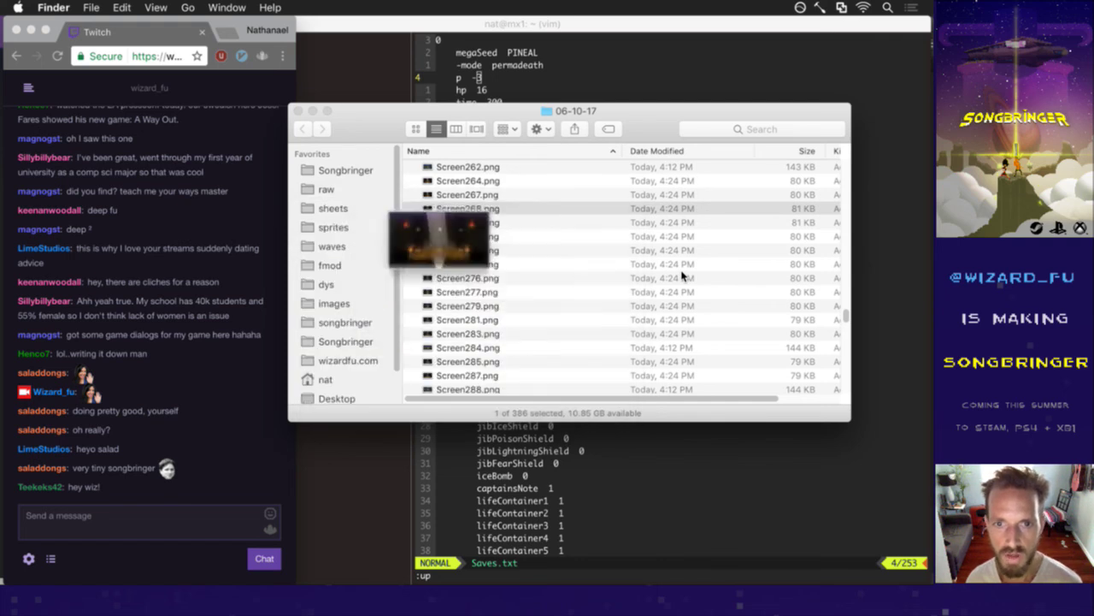
Open Screen268.png in Adobe Photoshop CS6.
right_click(513, 206)
mouse_move(583, 226)
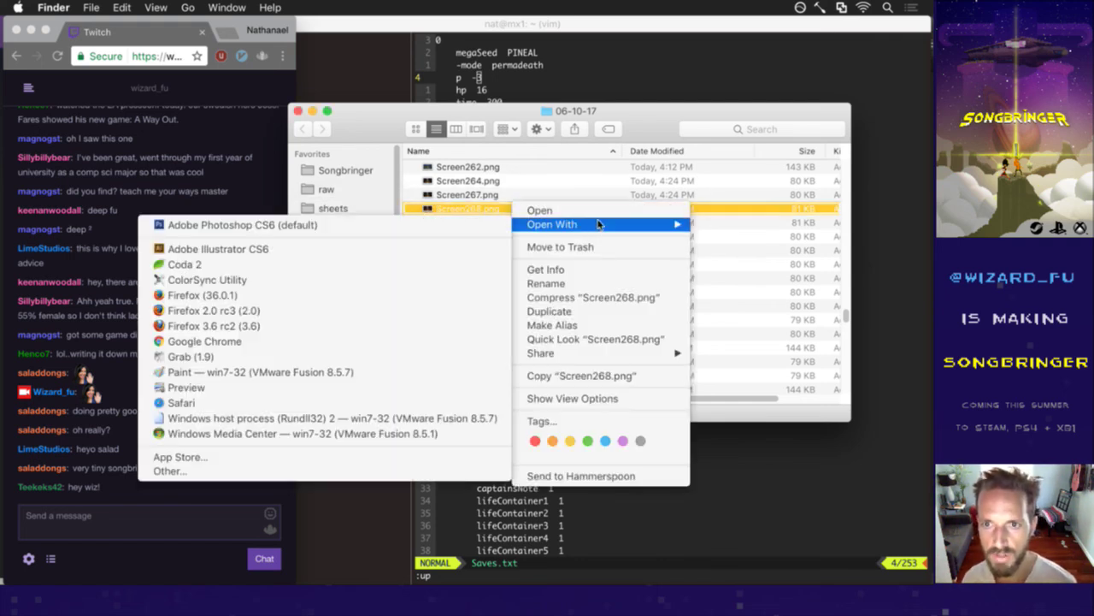
left_click(409, 224)
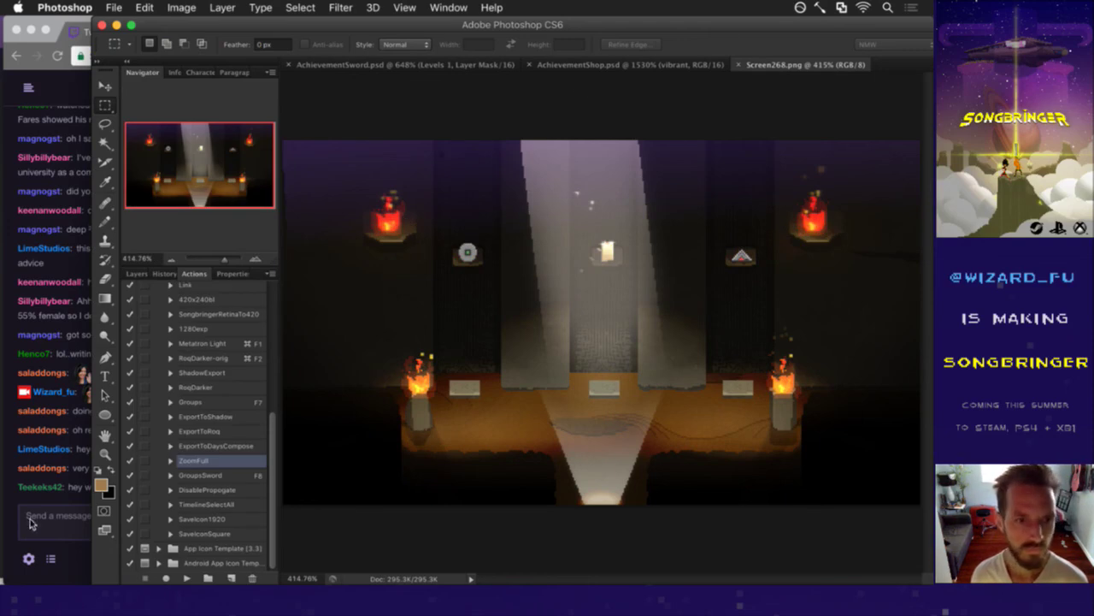
Switch to Chrome and answer the latest greeting in the Twitch chat with another HeyGuys emote.
left_click(56, 515)
left_click_drag(80, 467, 104, 479)
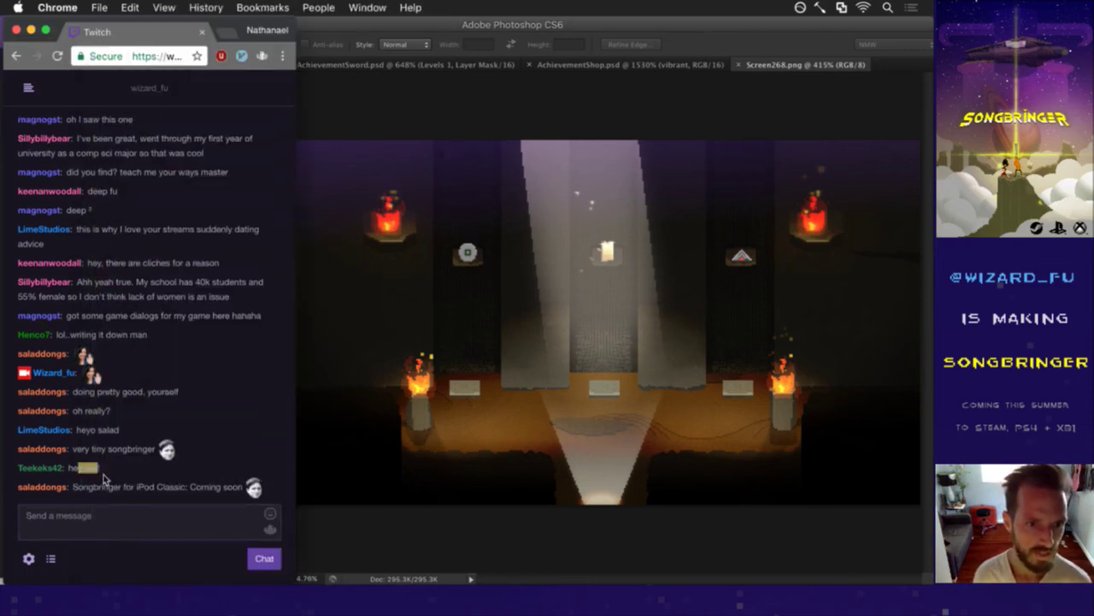
left_click(108, 518)
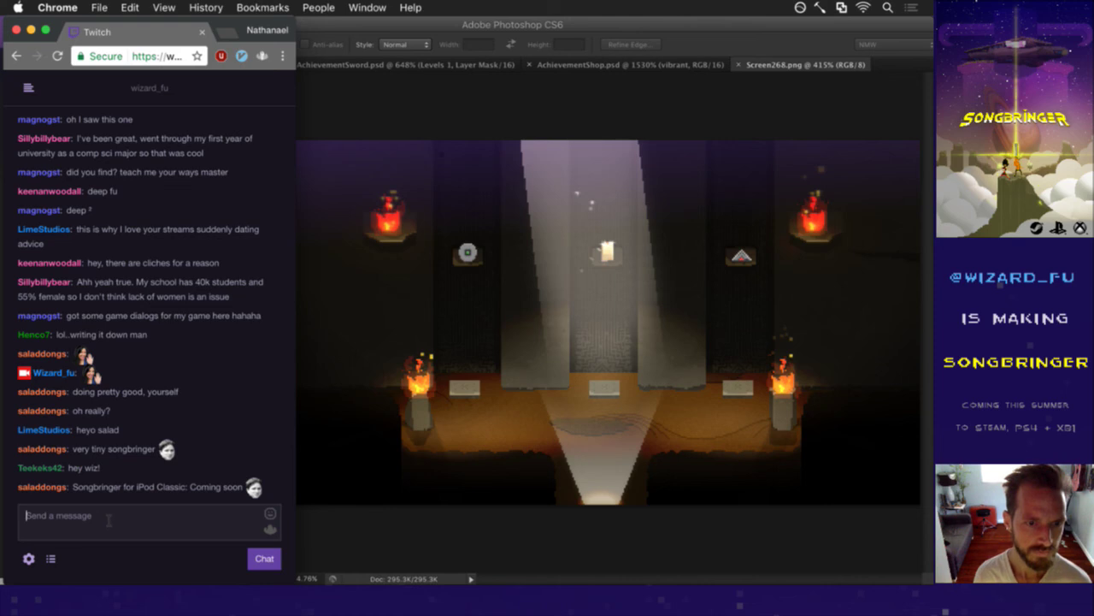
type("HeyG")
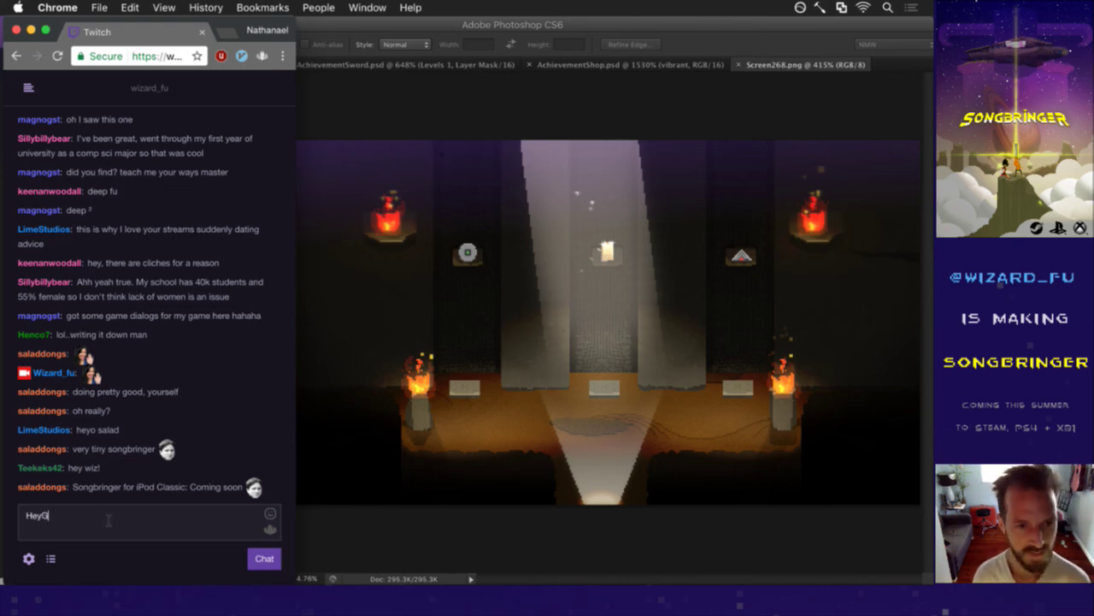
type("uys")
key("Return")
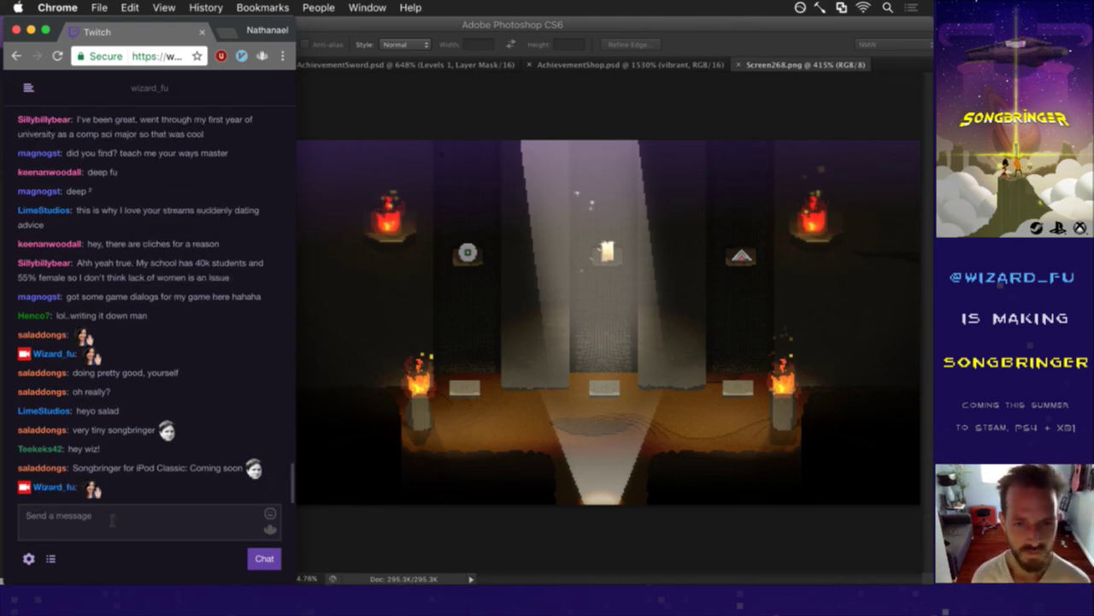
Back in Photoshop, copy the whole Screen268.png image, close it, and paste it into AchievementShop.psd as a new layer.
left_click(495, 533)
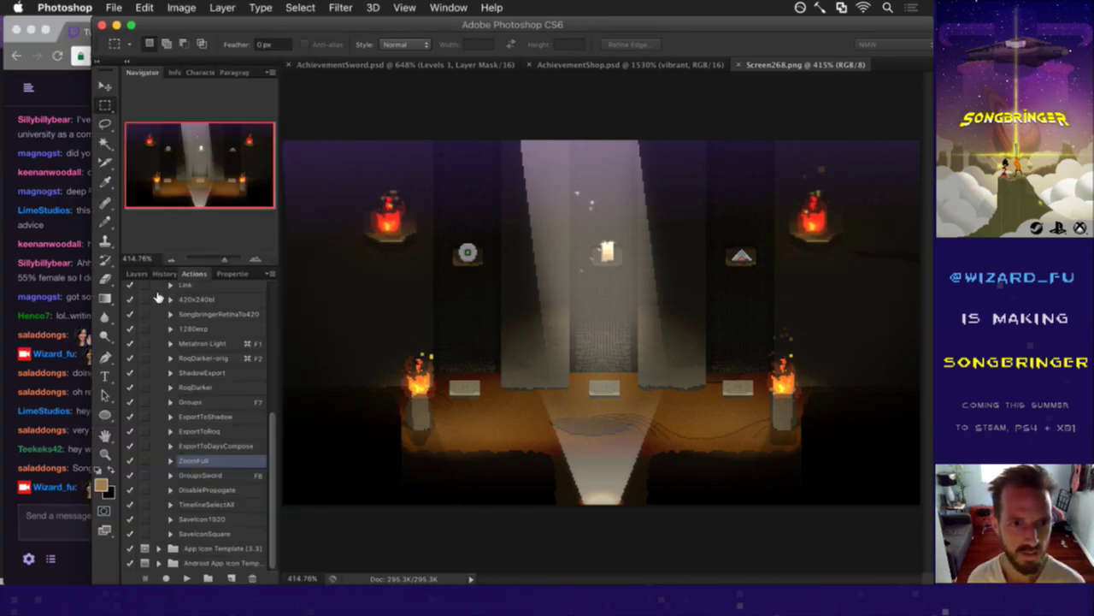
left_click(136, 274)
key("super+d")
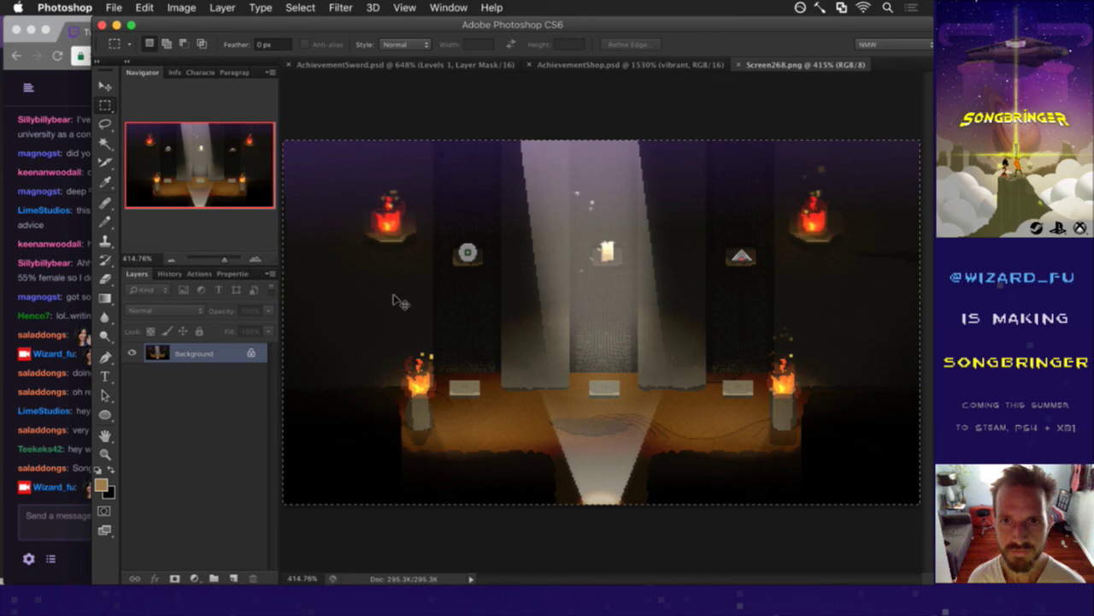
key("super+w")
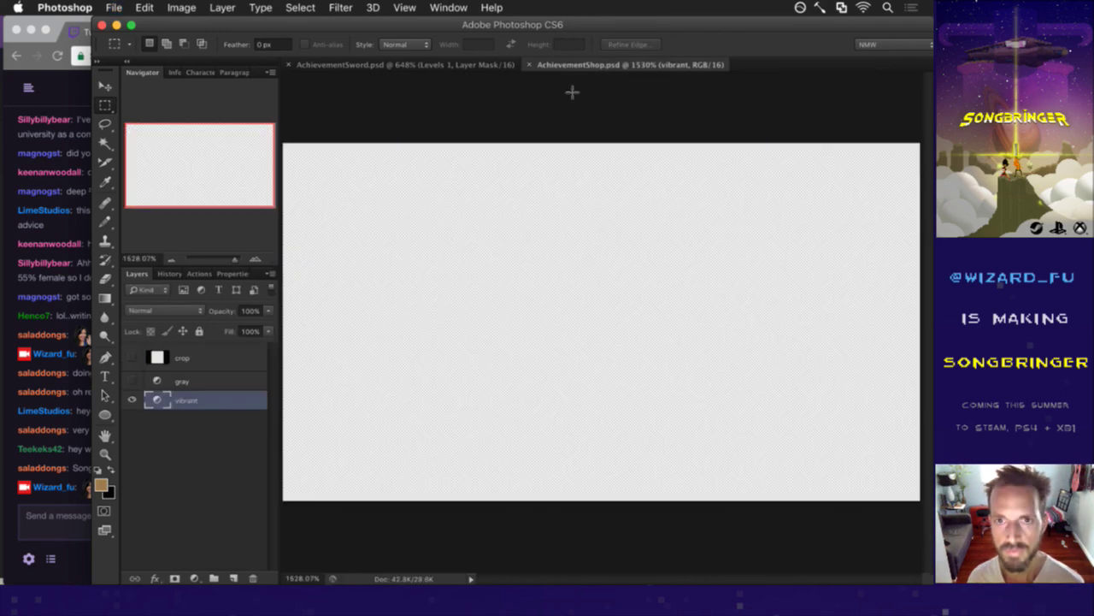
scroll(408, 381, "down", 5)
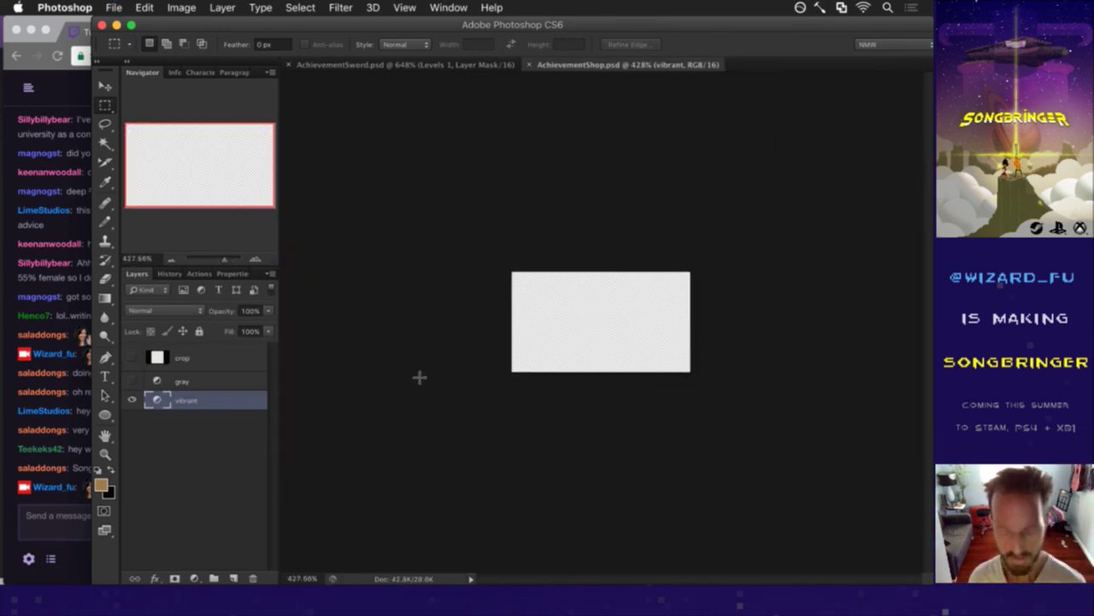
key("super+v")
key("v")
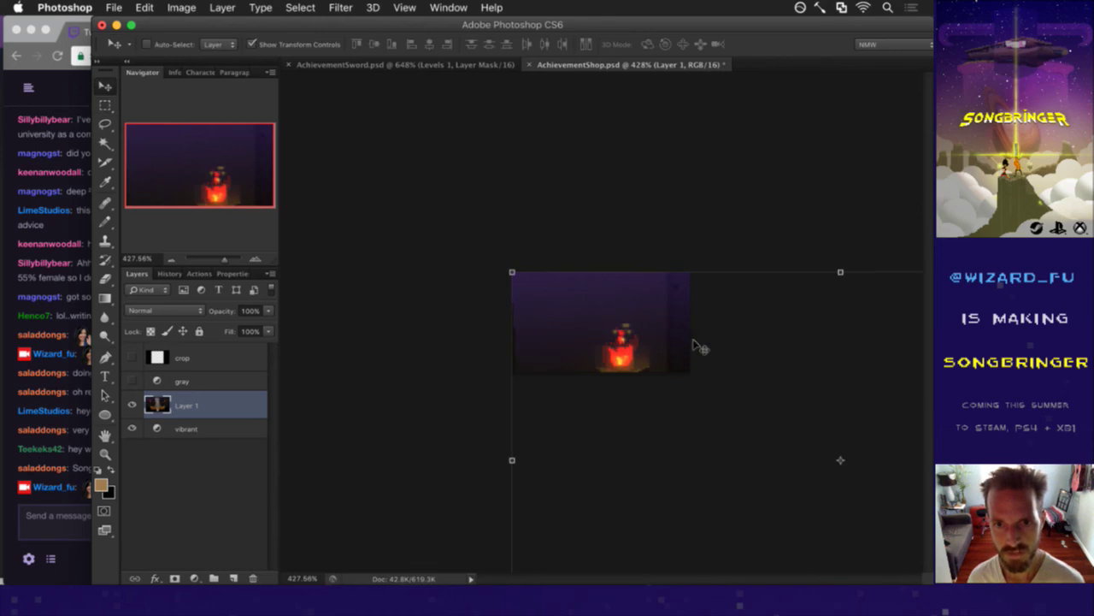
Scale the pasted shop image to 28.10% width and 28.33% height so it covers the canvas, and apply the transform.
scroll(664, 384, "down", 5)
left_click_drag(752, 410, 623, 335)
key("super+equal")
key("super+equal")
key("super+equal")
key("super+equal")
scroll(706, 374, "up", 2)
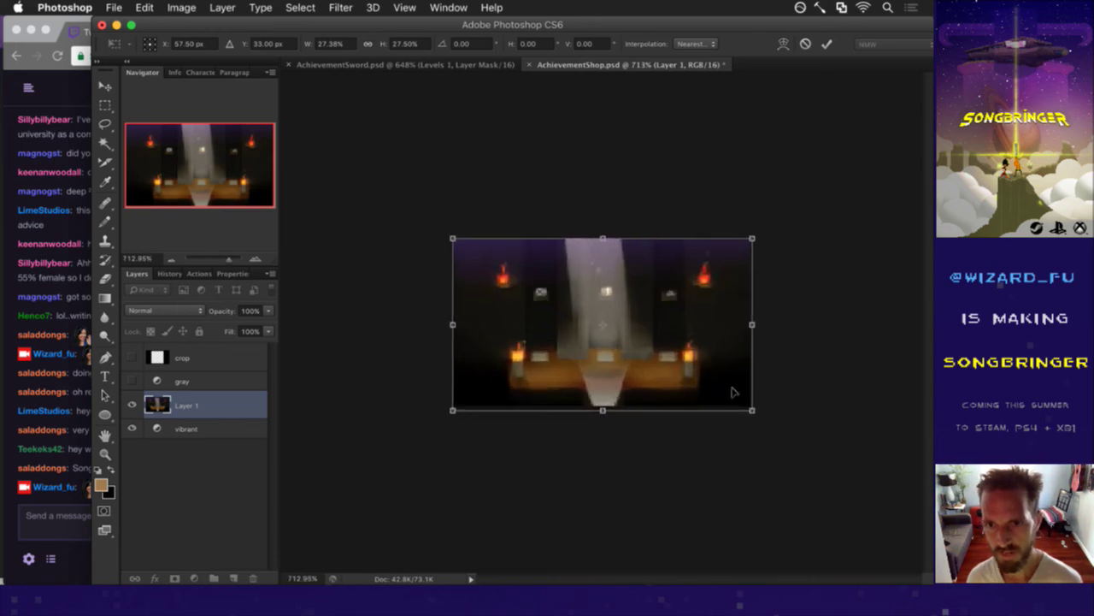
left_click_drag(753, 412, 759, 419)
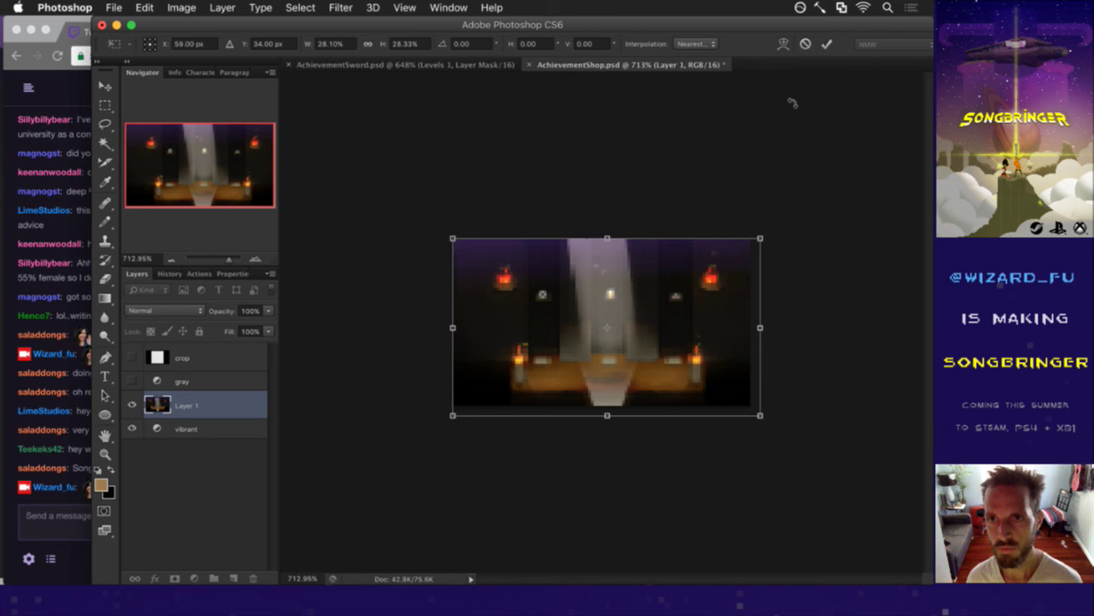
left_click(828, 44)
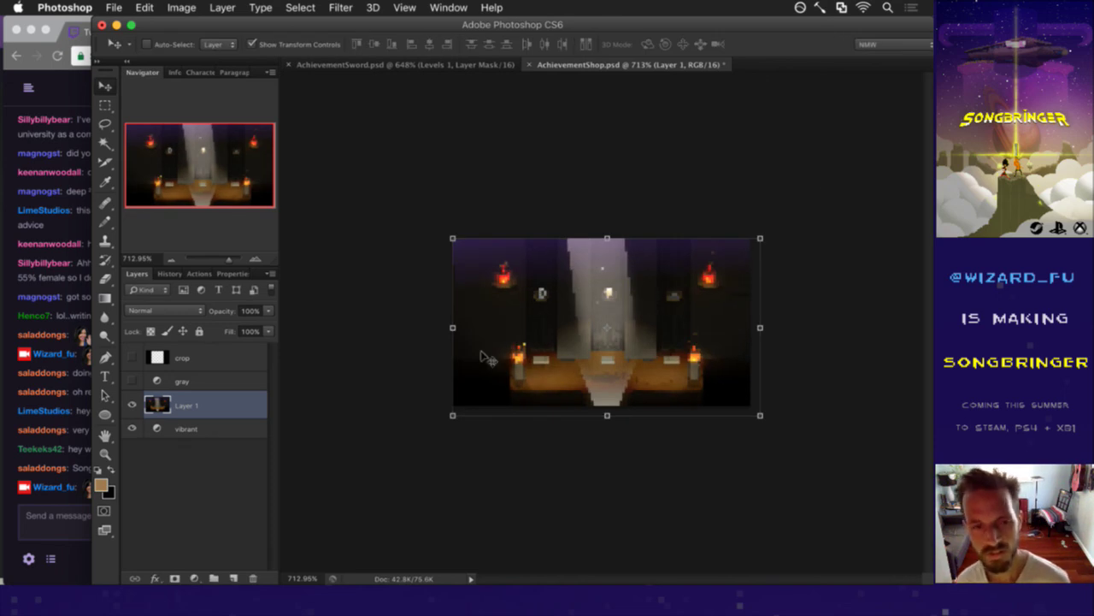
Move Layer 1 beneath the vibrant adjustment layer and nudge it one pixel left and one pixel up.
left_click_drag(165, 406, 164, 436)
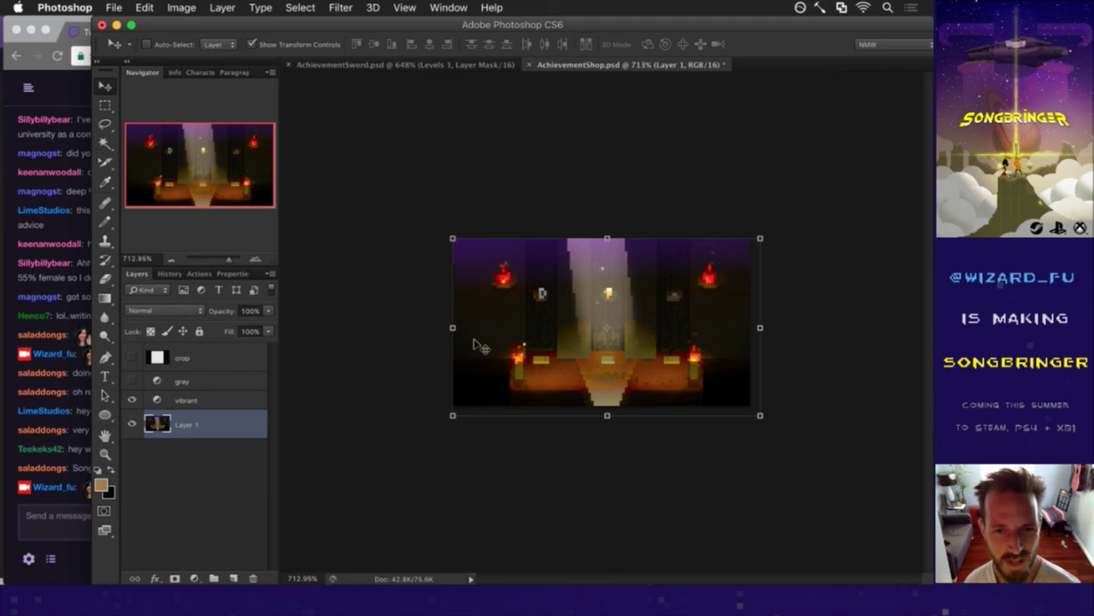
scroll(491, 350, "up", 3)
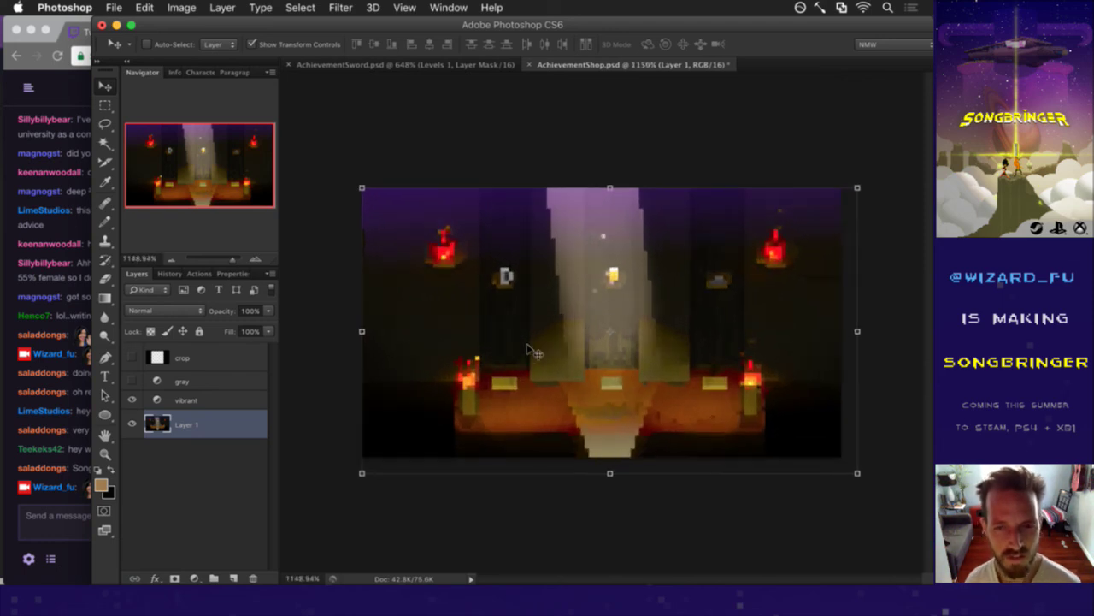
key("Left")
key("Up")
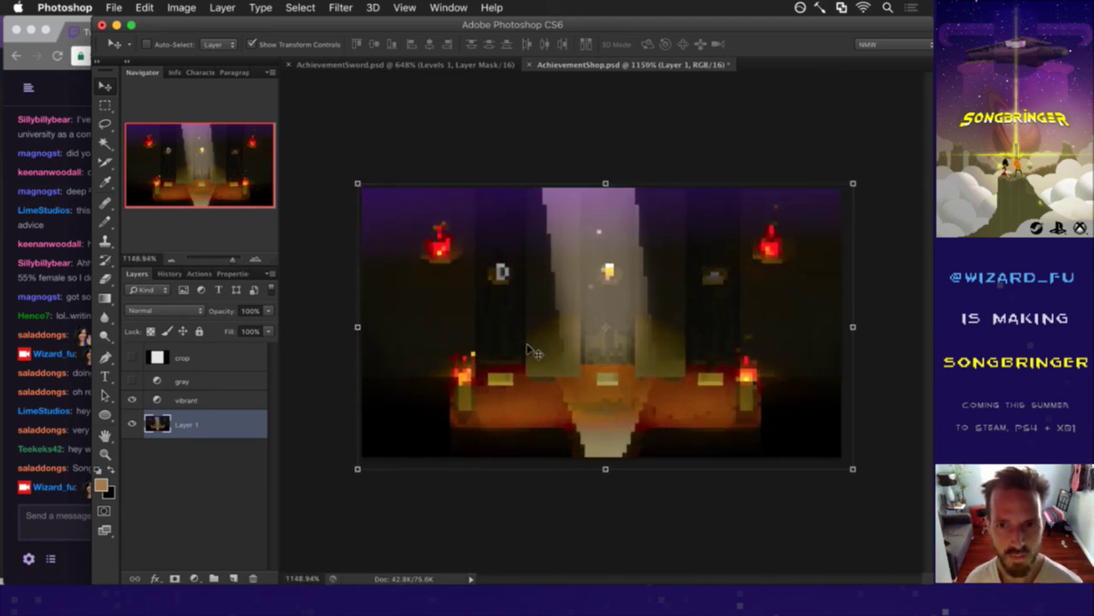
Show the crop layer over the shop image and make it the active layer.
left_click(132, 357)
left_click(228, 355)
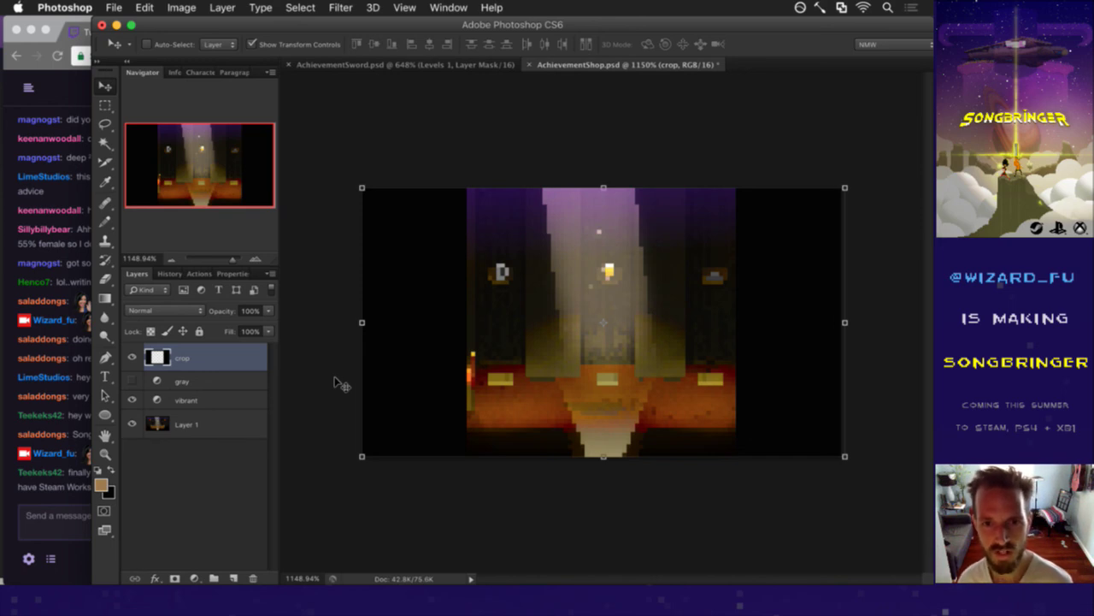
Nudge Layer 1 one pixel left, and switch to the Rectangular Marquee tool.
left_click(206, 420)
key("Left")
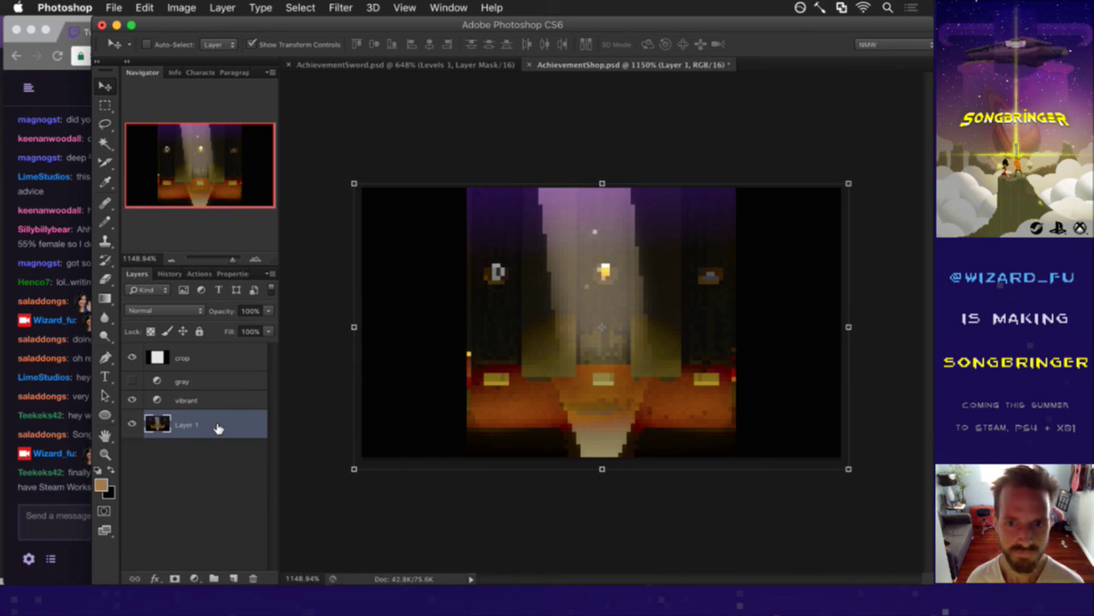
key("m")
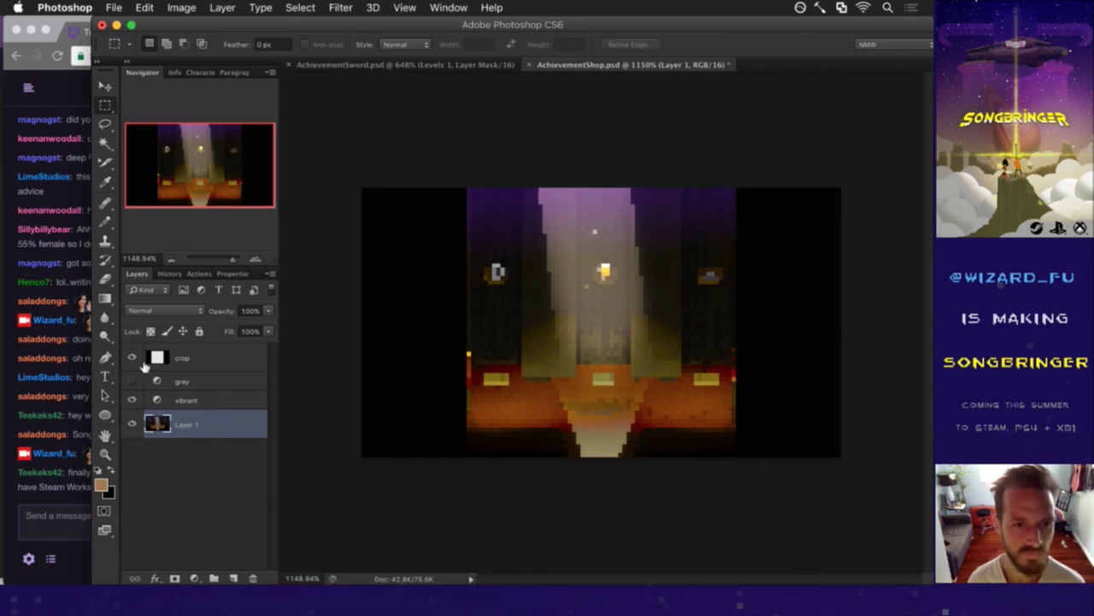
Read the latest messages in the Twitch chat, and return to the shop image in Photoshop.
left_click(77, 494)
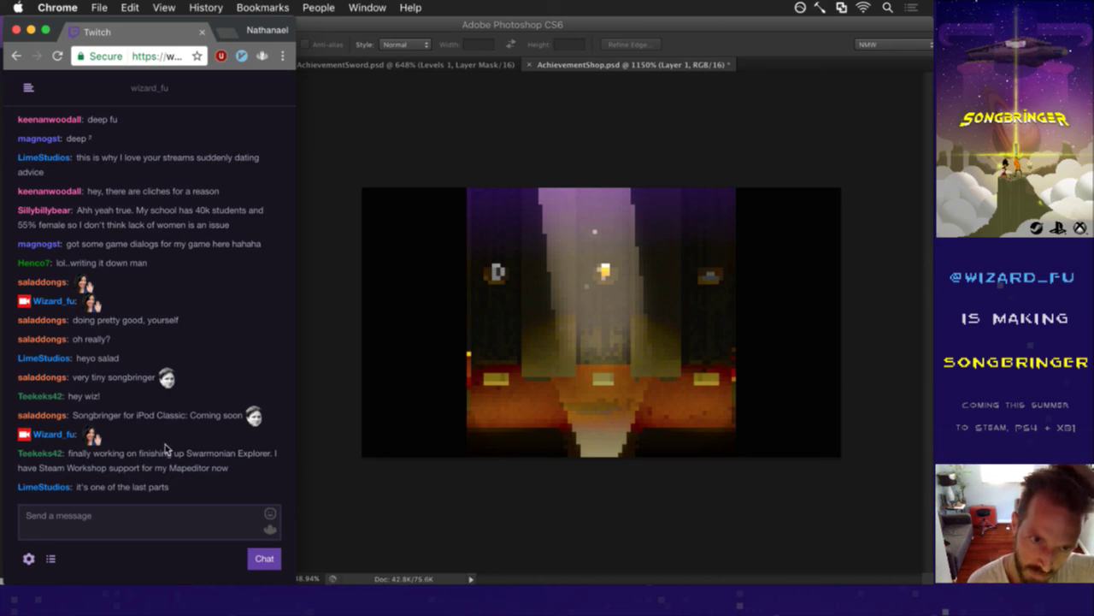
left_click_drag(185, 453, 247, 454)
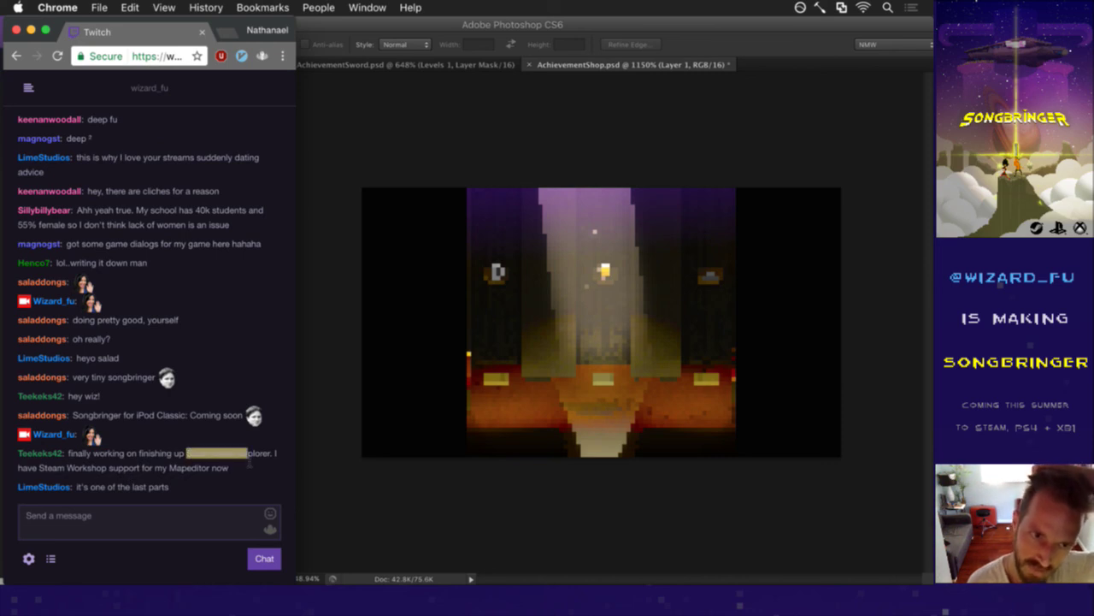
left_click_drag(65, 468, 208, 468)
left_click(199, 481)
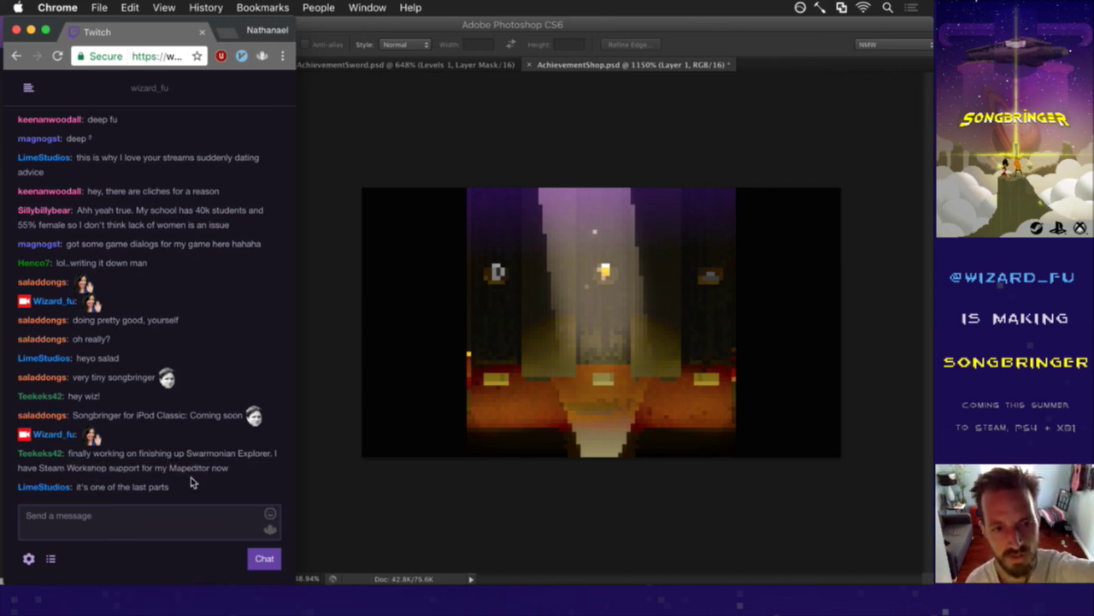
left_click_drag(95, 468, 123, 486)
left_click(179, 487)
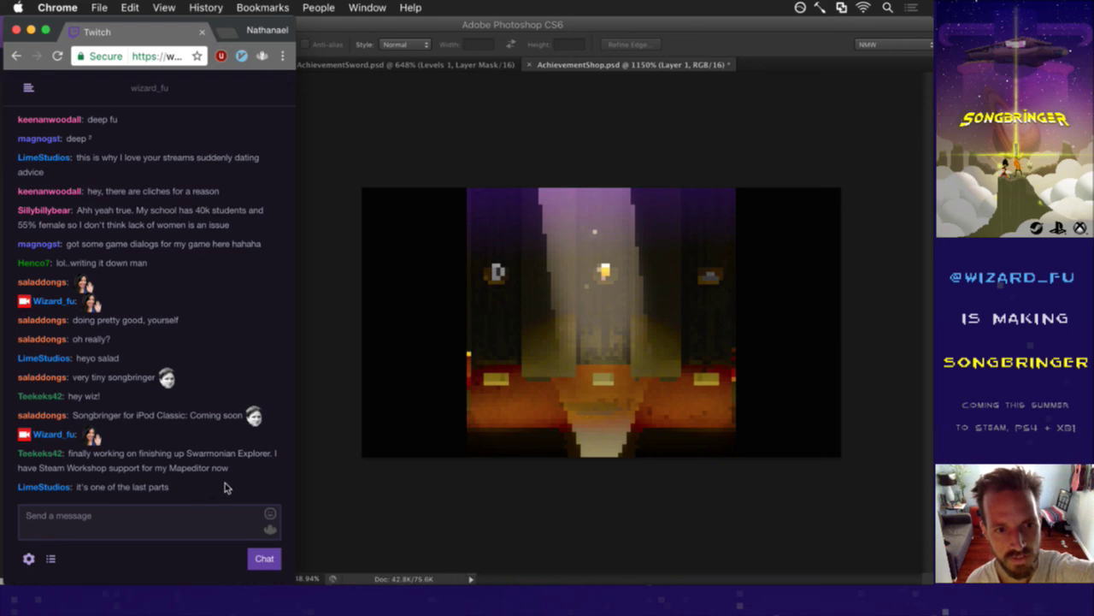
left_click_drag(95, 489, 161, 488)
left_click(214, 487)
left_click(424, 481)
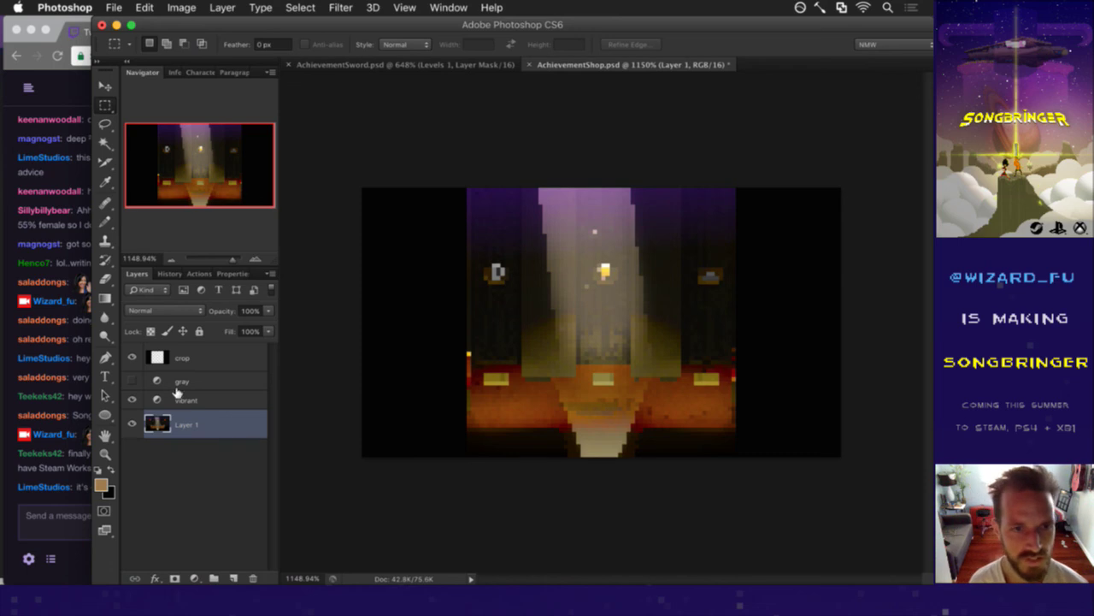
Hide the crop layer, show the gray layer, and run the SaveIcon1920 action to export the wide grayscale icon.
left_click(133, 359)
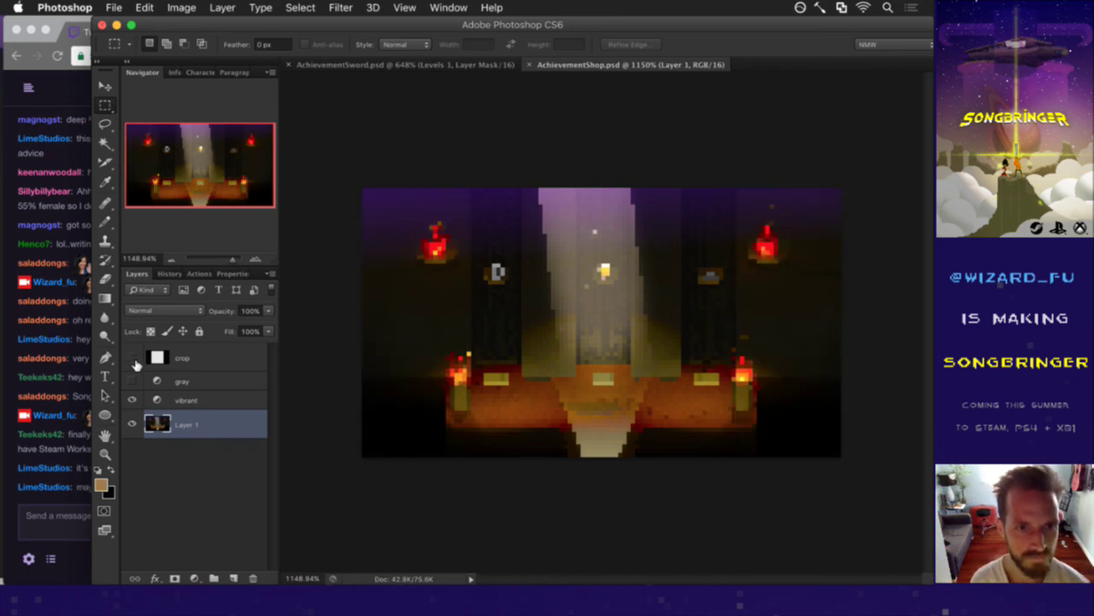
left_click(210, 357)
left_click(132, 380)
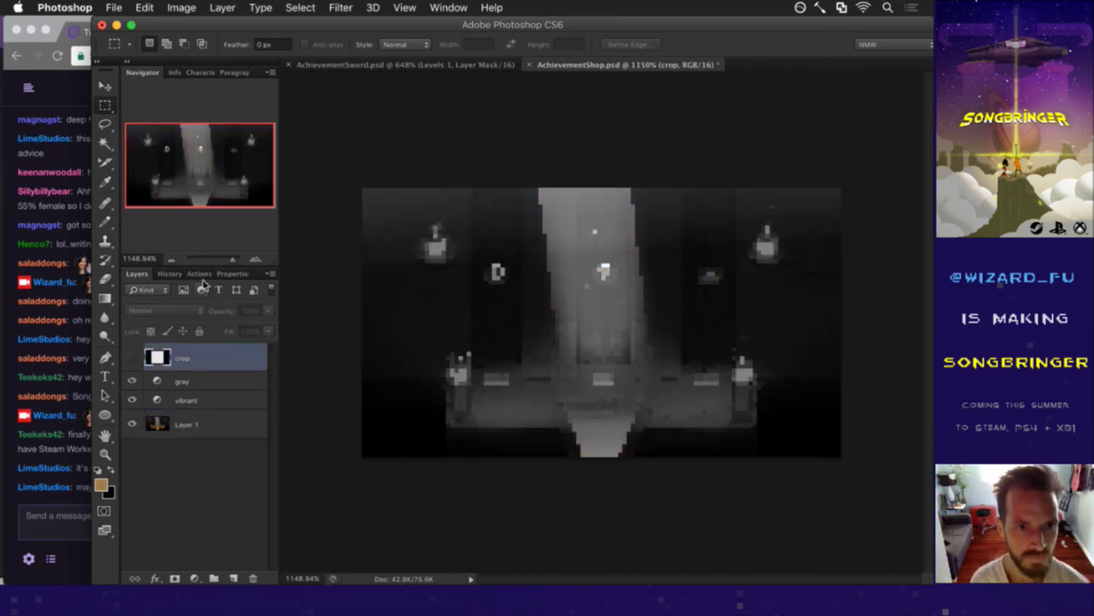
left_click(195, 273)
left_click(212, 515)
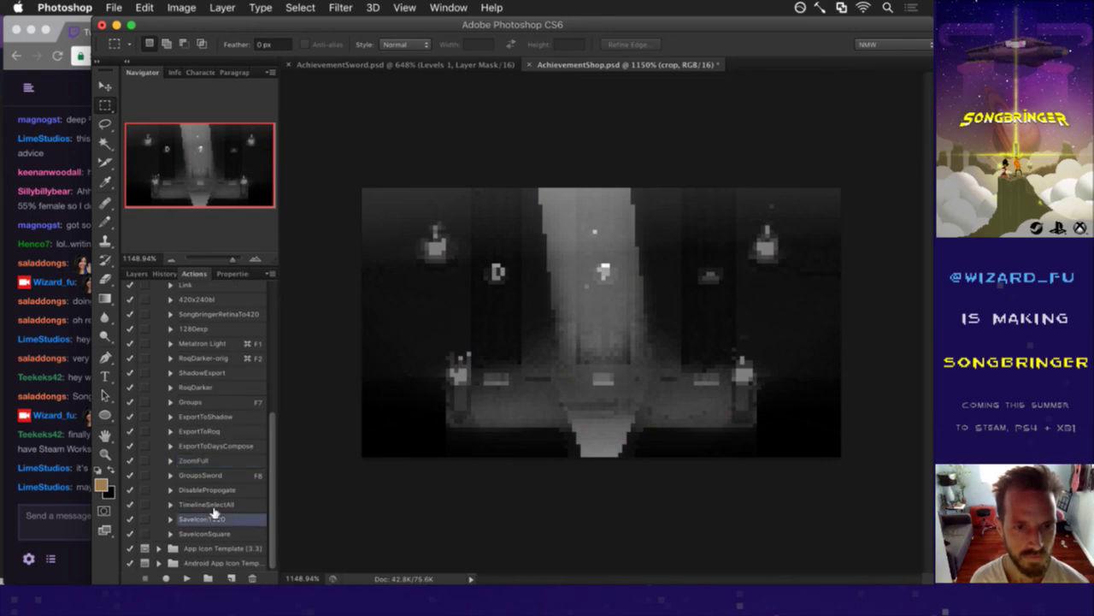
In Finder, close the 06-10-17 window and move the 06-10-17 folder from the desktop to the Trash.
left_click(73, 497)
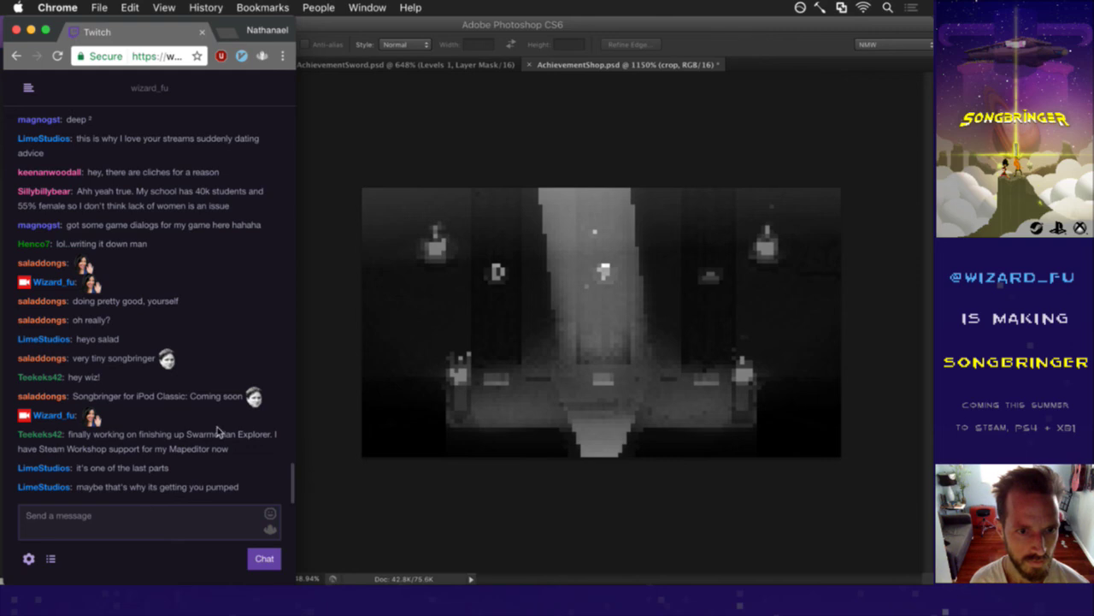
key("super+Tab")
key("super+Tab")
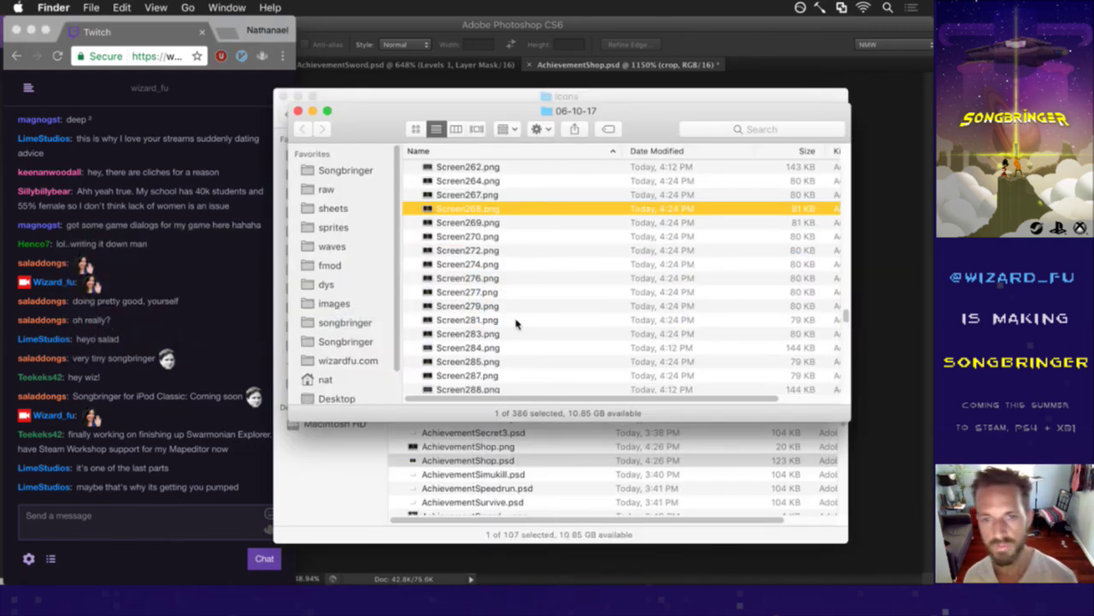
key("super+w")
key("F11")
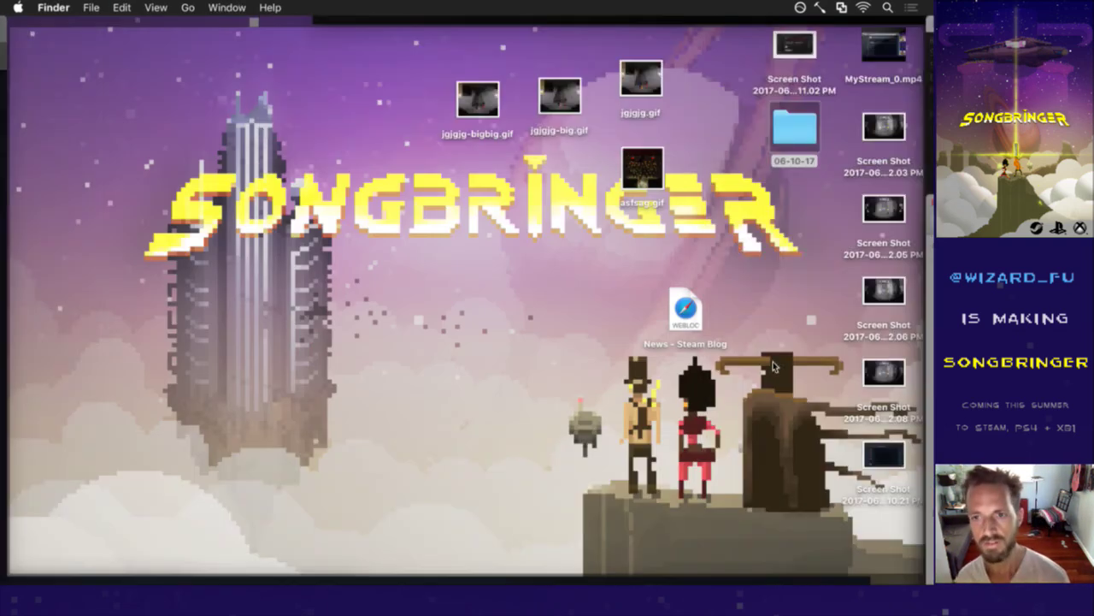
left_click(801, 137)
key("super+BackSpace")
key("F11")
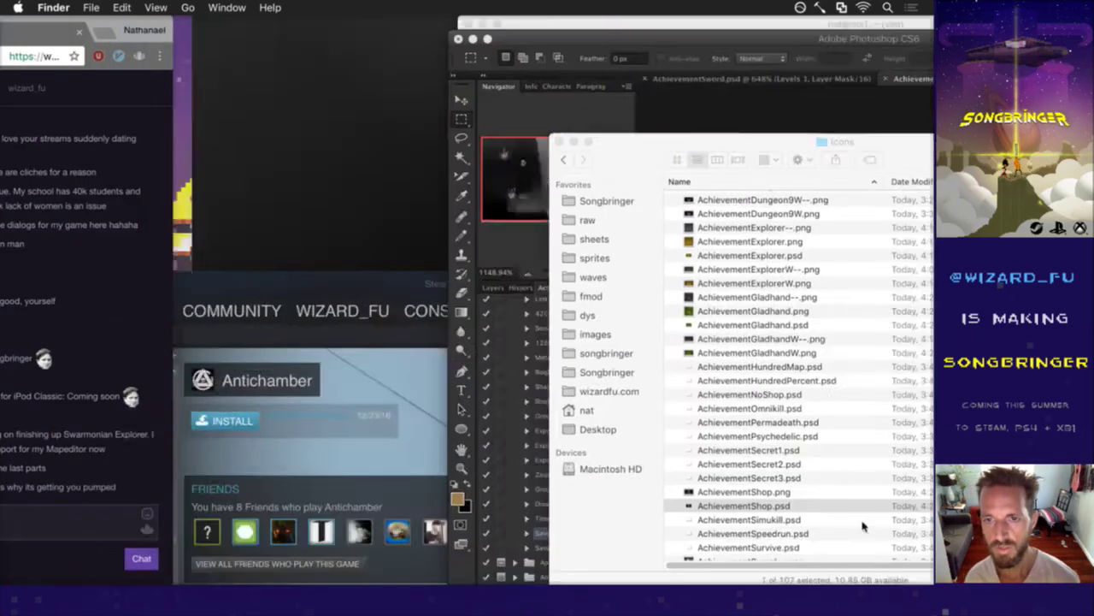
In the icons folder, rename the exported AchievementShop.png as AchievementShopW--.png.
left_click(527, 446)
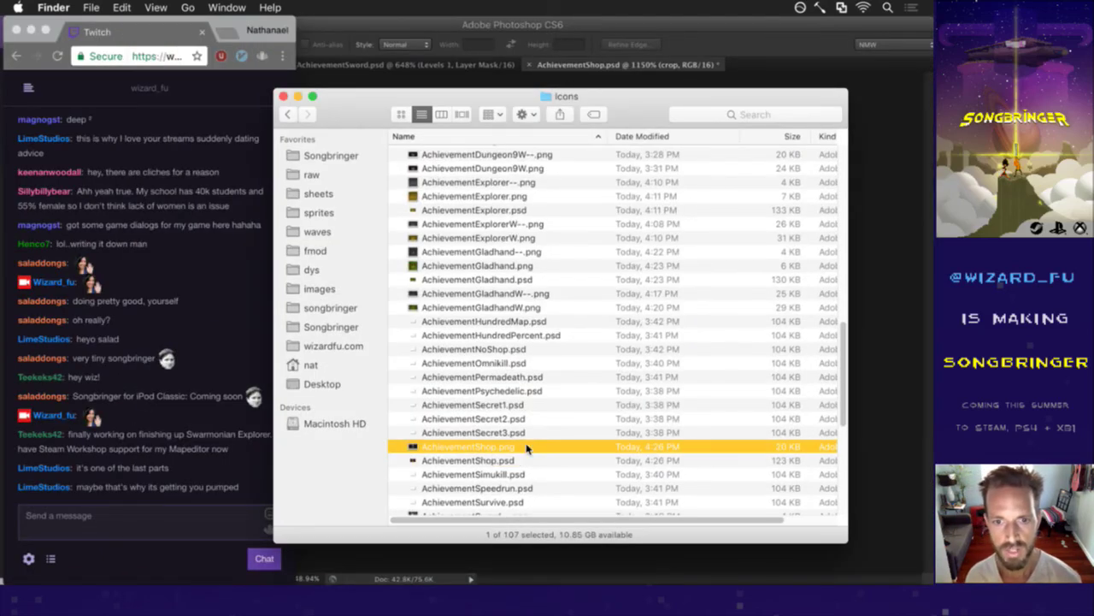
key("Return")
type("W")
key("super+z")
key("Right")
type("W")
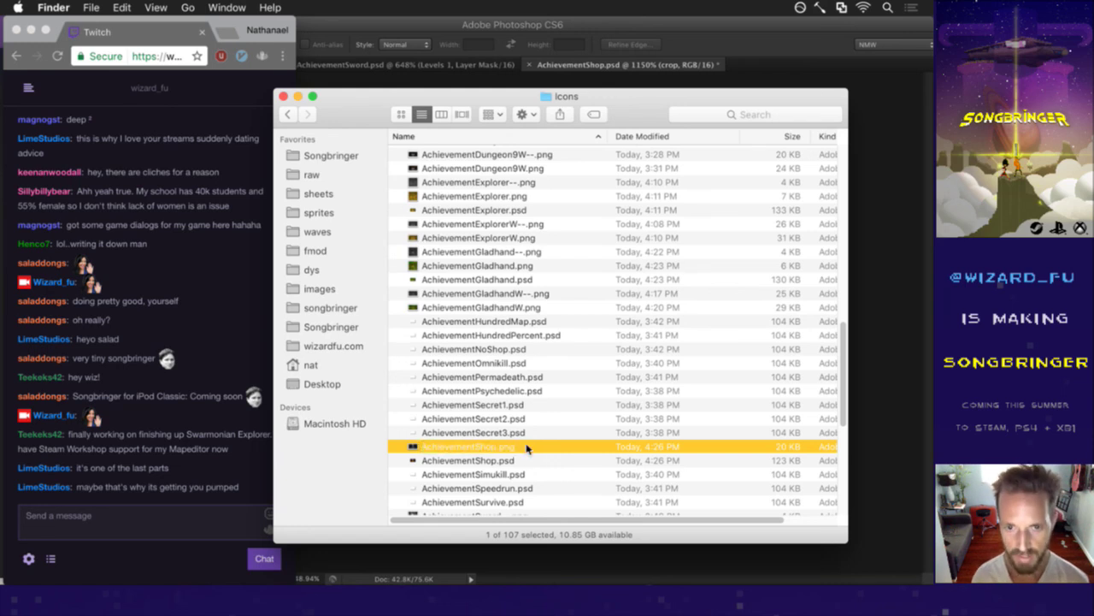
key("Return")
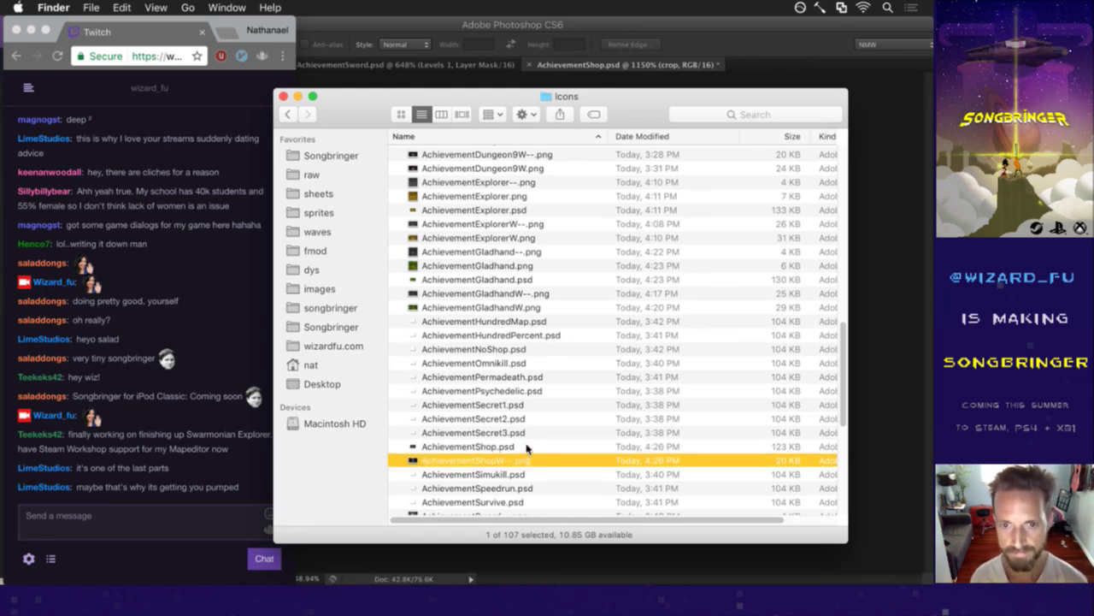
Back in Photoshop, run the SaveIconSquare action to export the square grayscale shop icon.
left_click(653, 53)
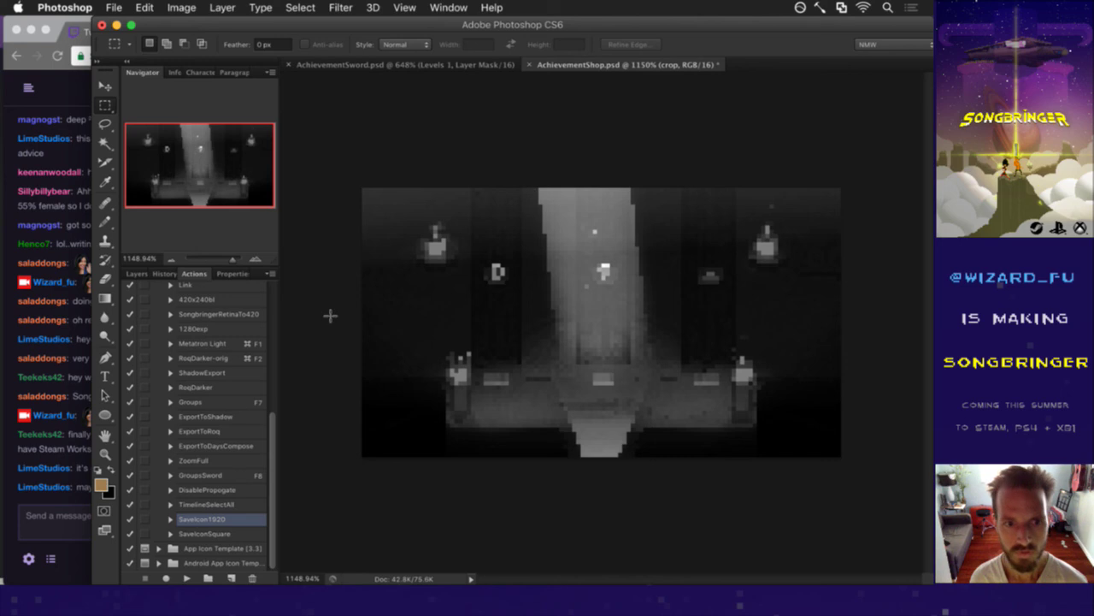
left_click(209, 532)
left_click(185, 578)
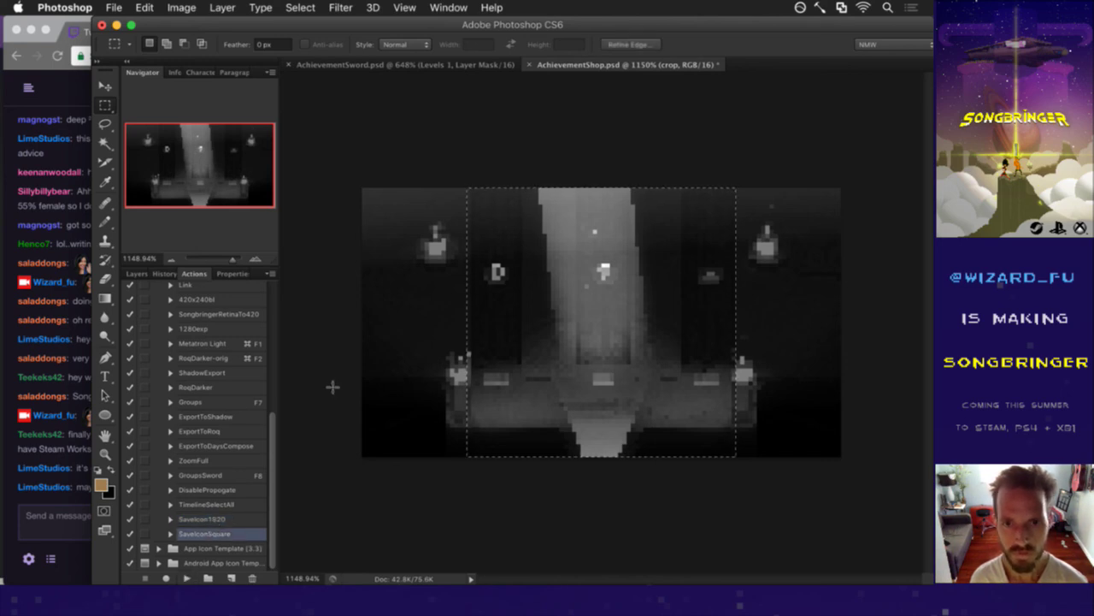
In Finder, preview the newly exported AchievementShop.png and rename it as AchievementShop--.png.
key("super+Tab")
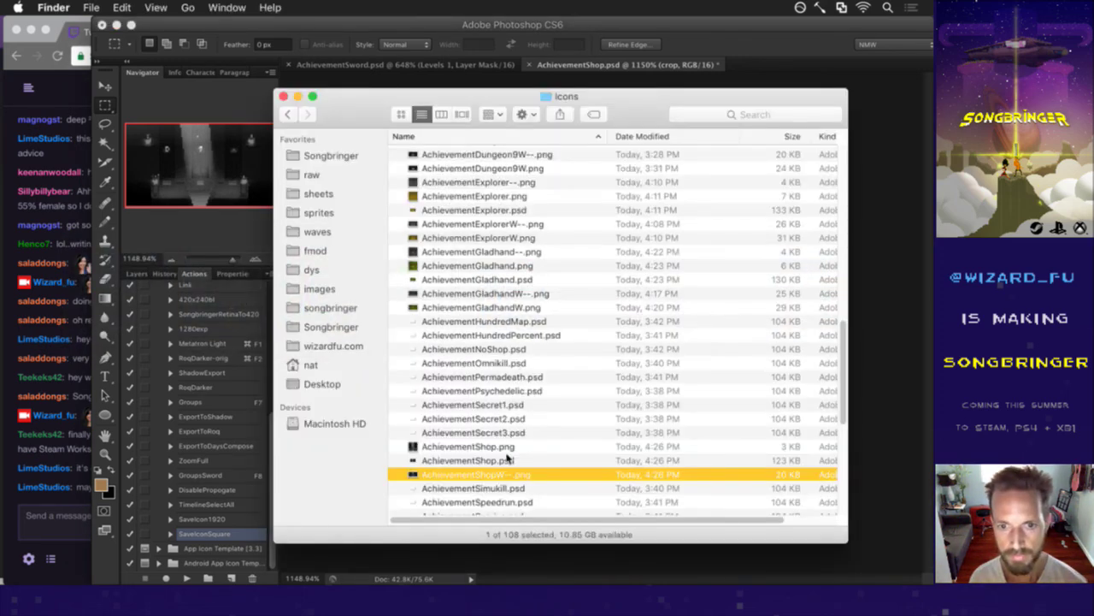
left_click(517, 447)
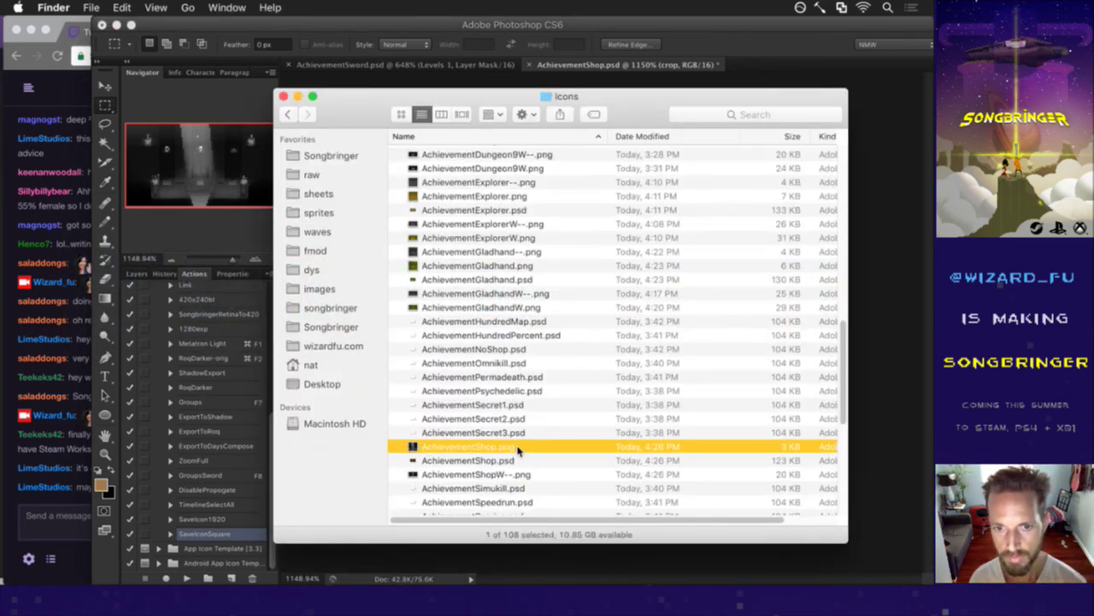
key("space")
key("space")
key("Return")
key("Return")
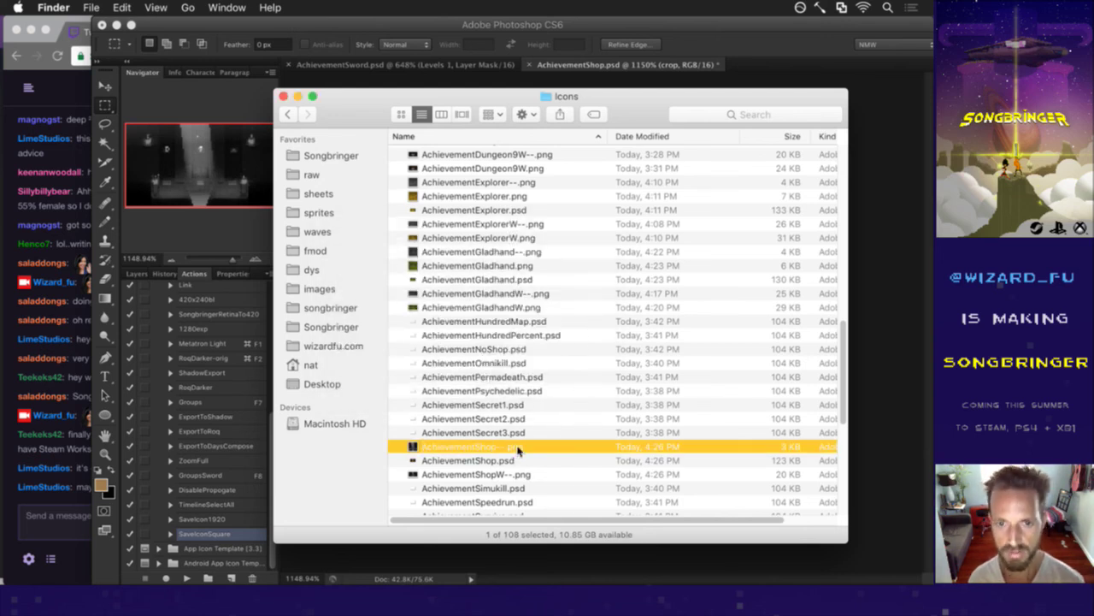
Back in Photoshop, hide the gray layer and run the SaveIcon1920 action to export the wide color icon.
left_click(185, 231)
left_click(139, 274)
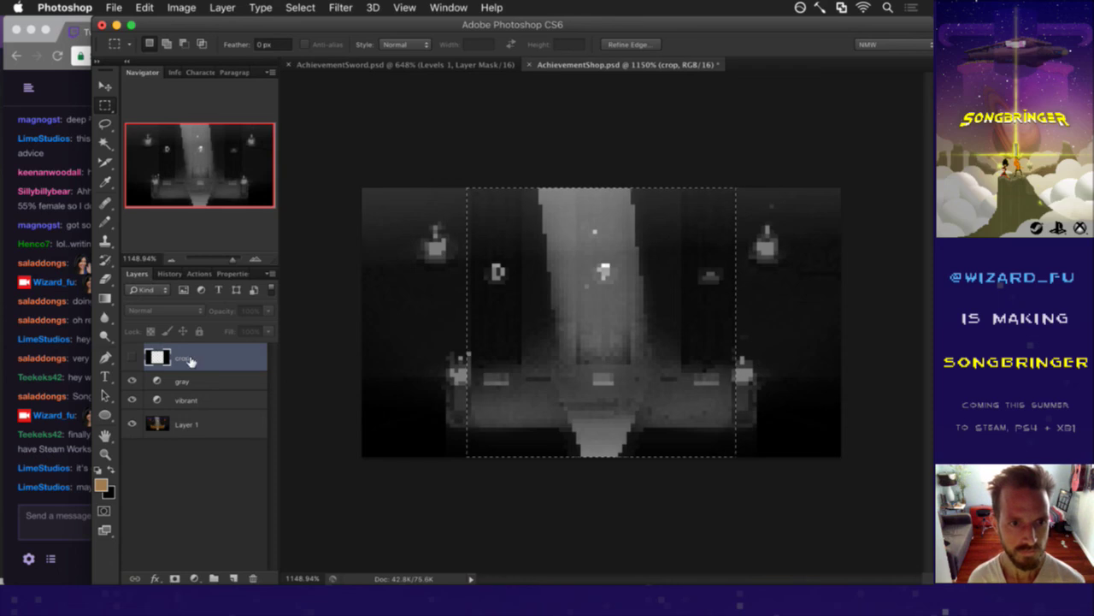
left_click(131, 380)
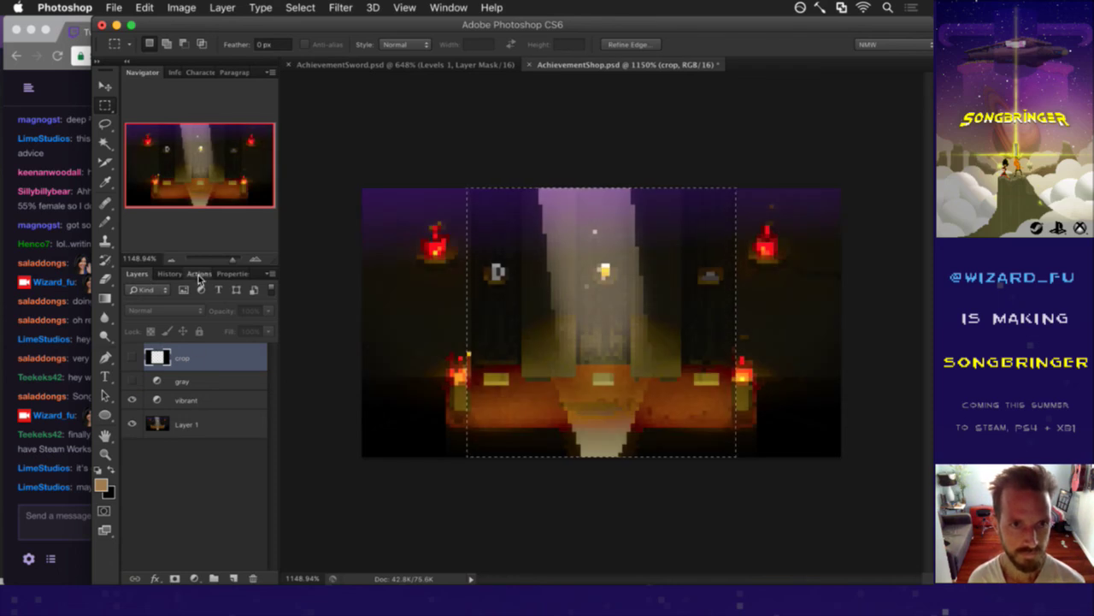
left_click(199, 275)
left_click(201, 518)
left_click(189, 578)
In Finder, rename the wide color export AchievementShop.png as AchievementShopW.png.
key("super+Tab")
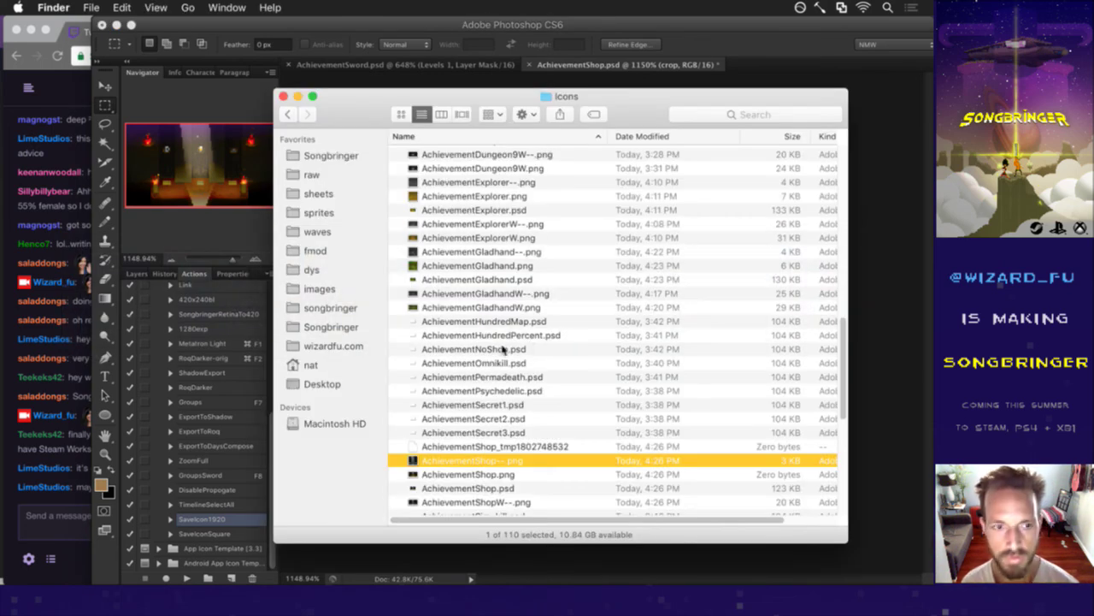
left_click(513, 455)
key("Return")
type("W.png")
key("Return")
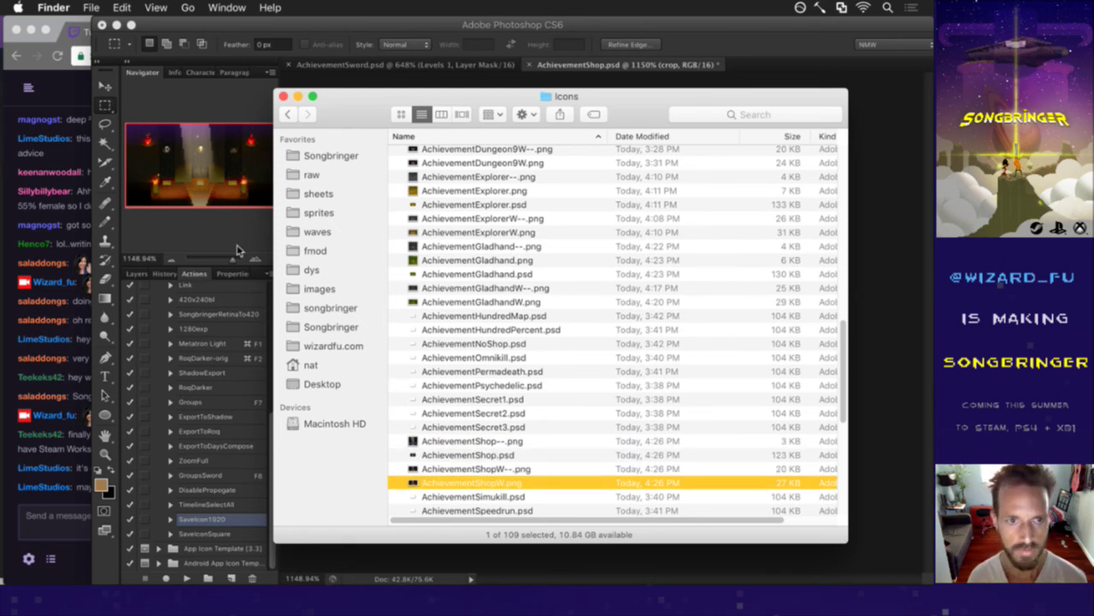